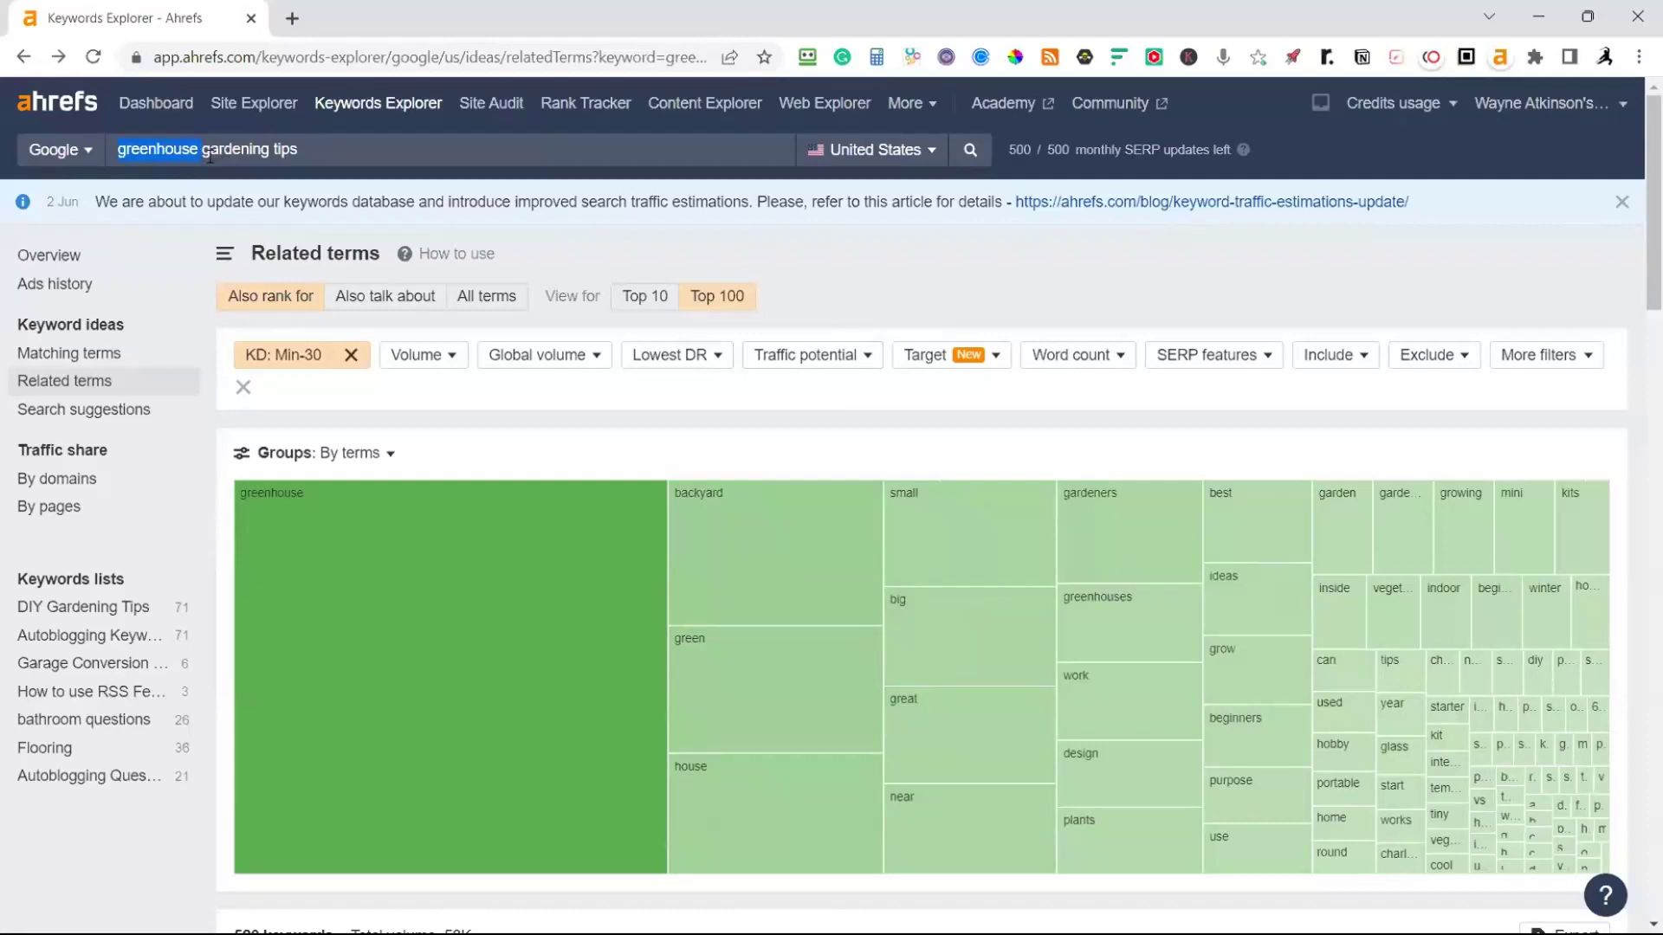
Shorten the keyword query to "gardening tips"
key(BackSpace)
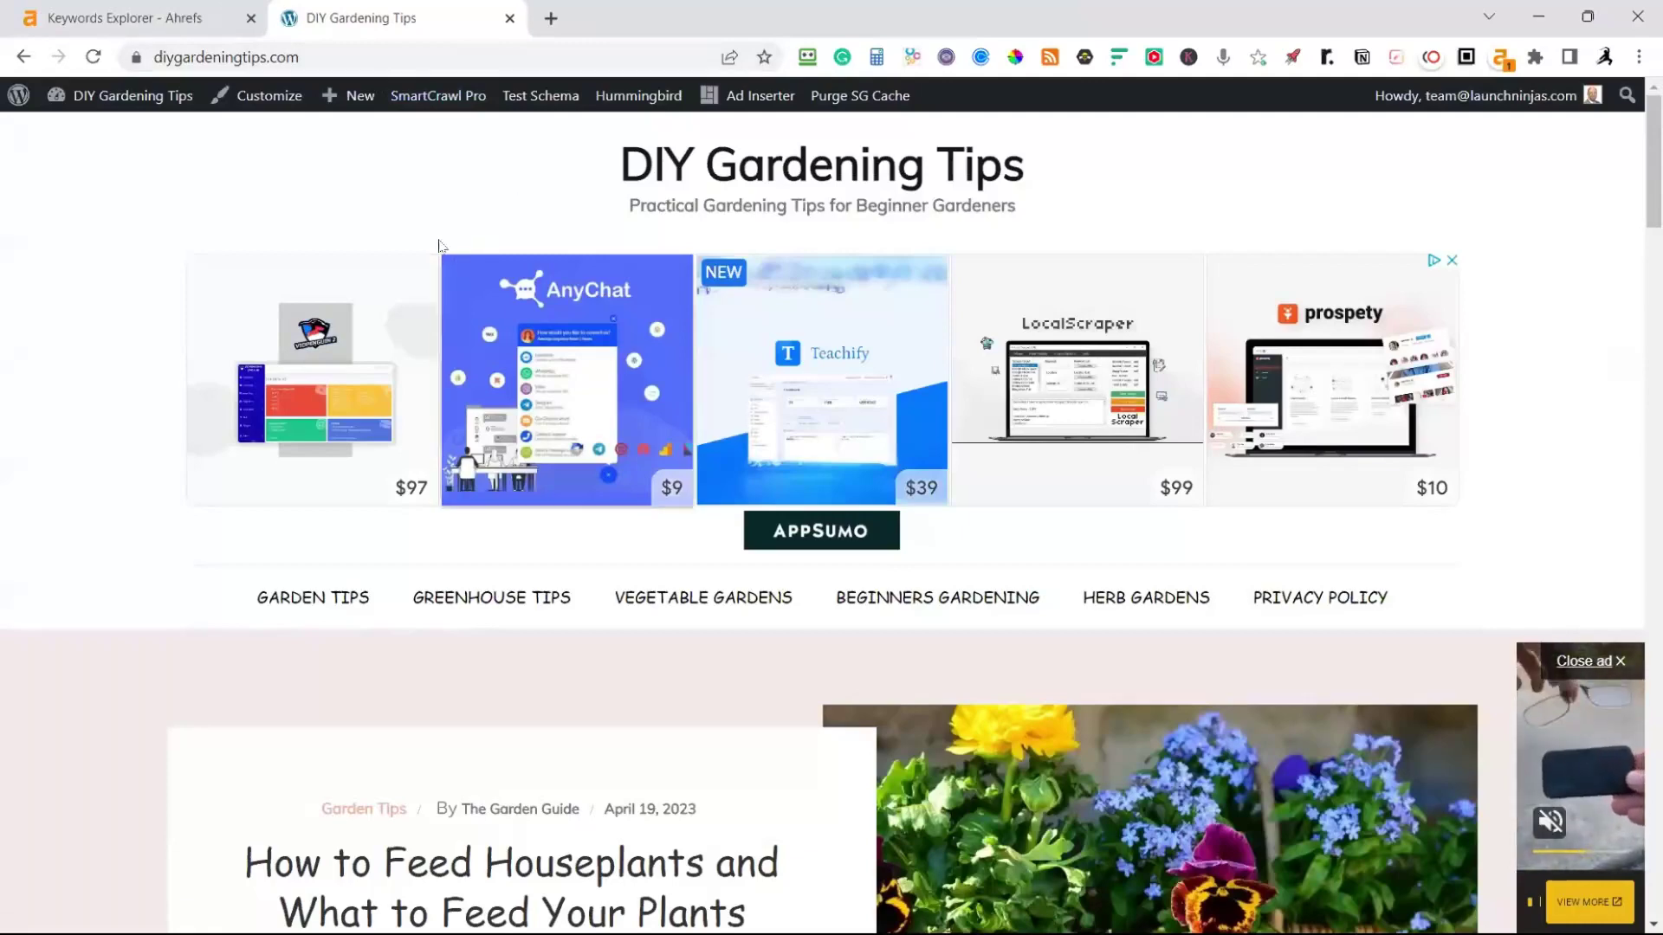
Look through the DIY Gardening Tips homepage, including its featured articles and category menu
scroll(764, 340, down, 1)
scroll(764, 341, down, 1)
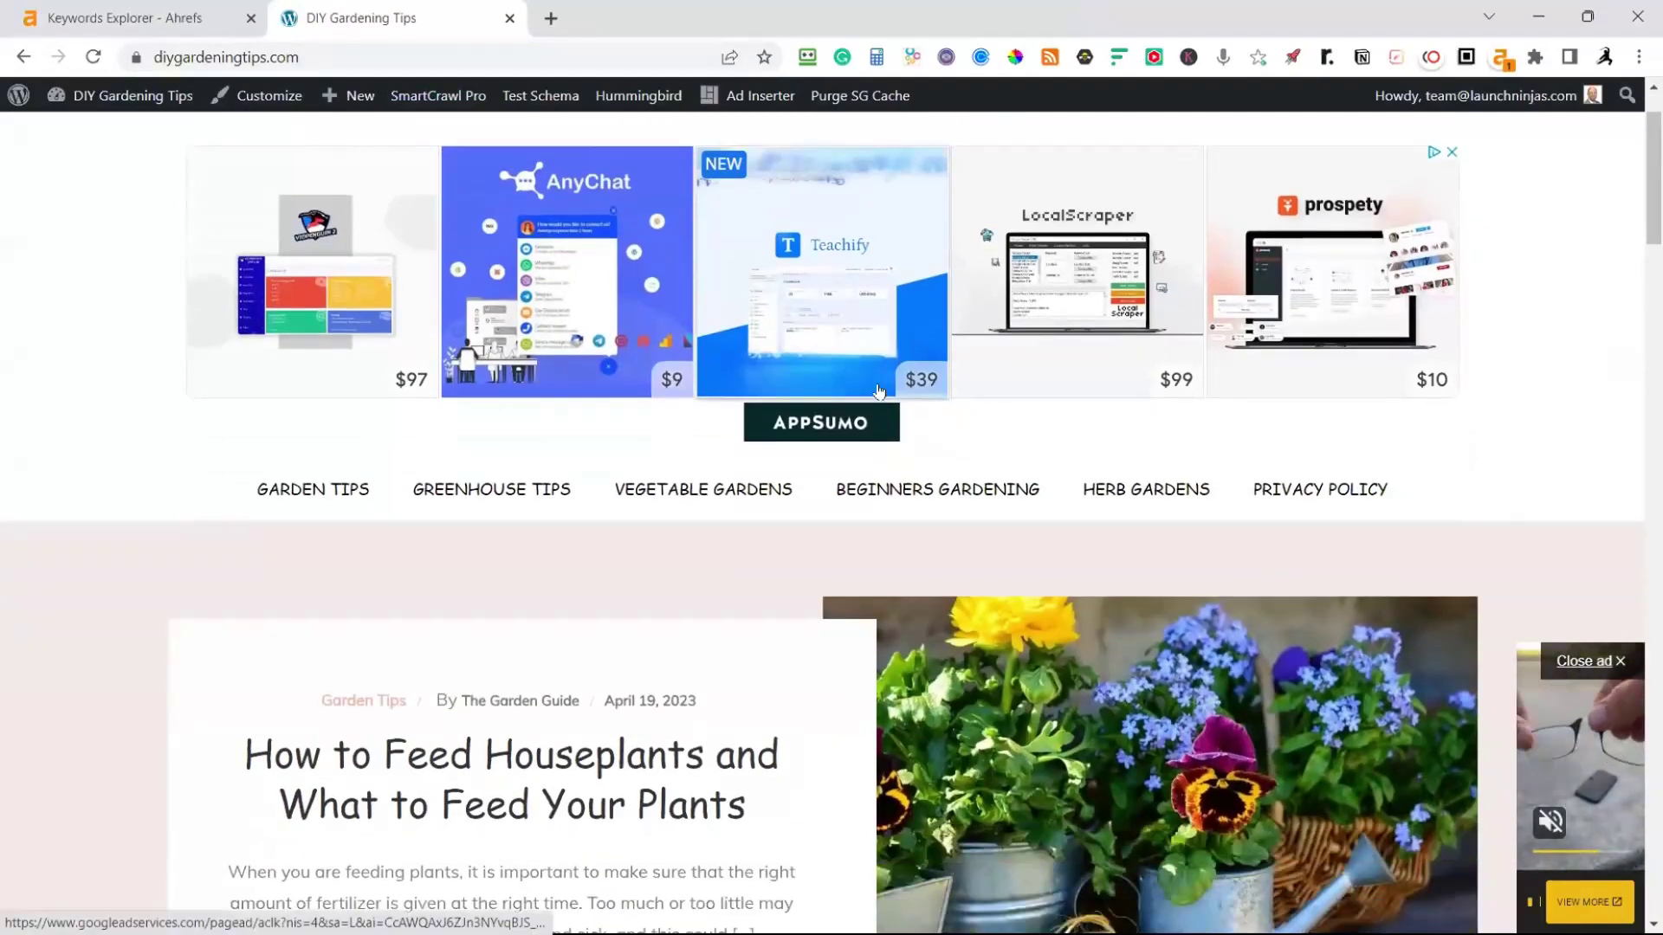
scroll(1364, 767, down, 5)
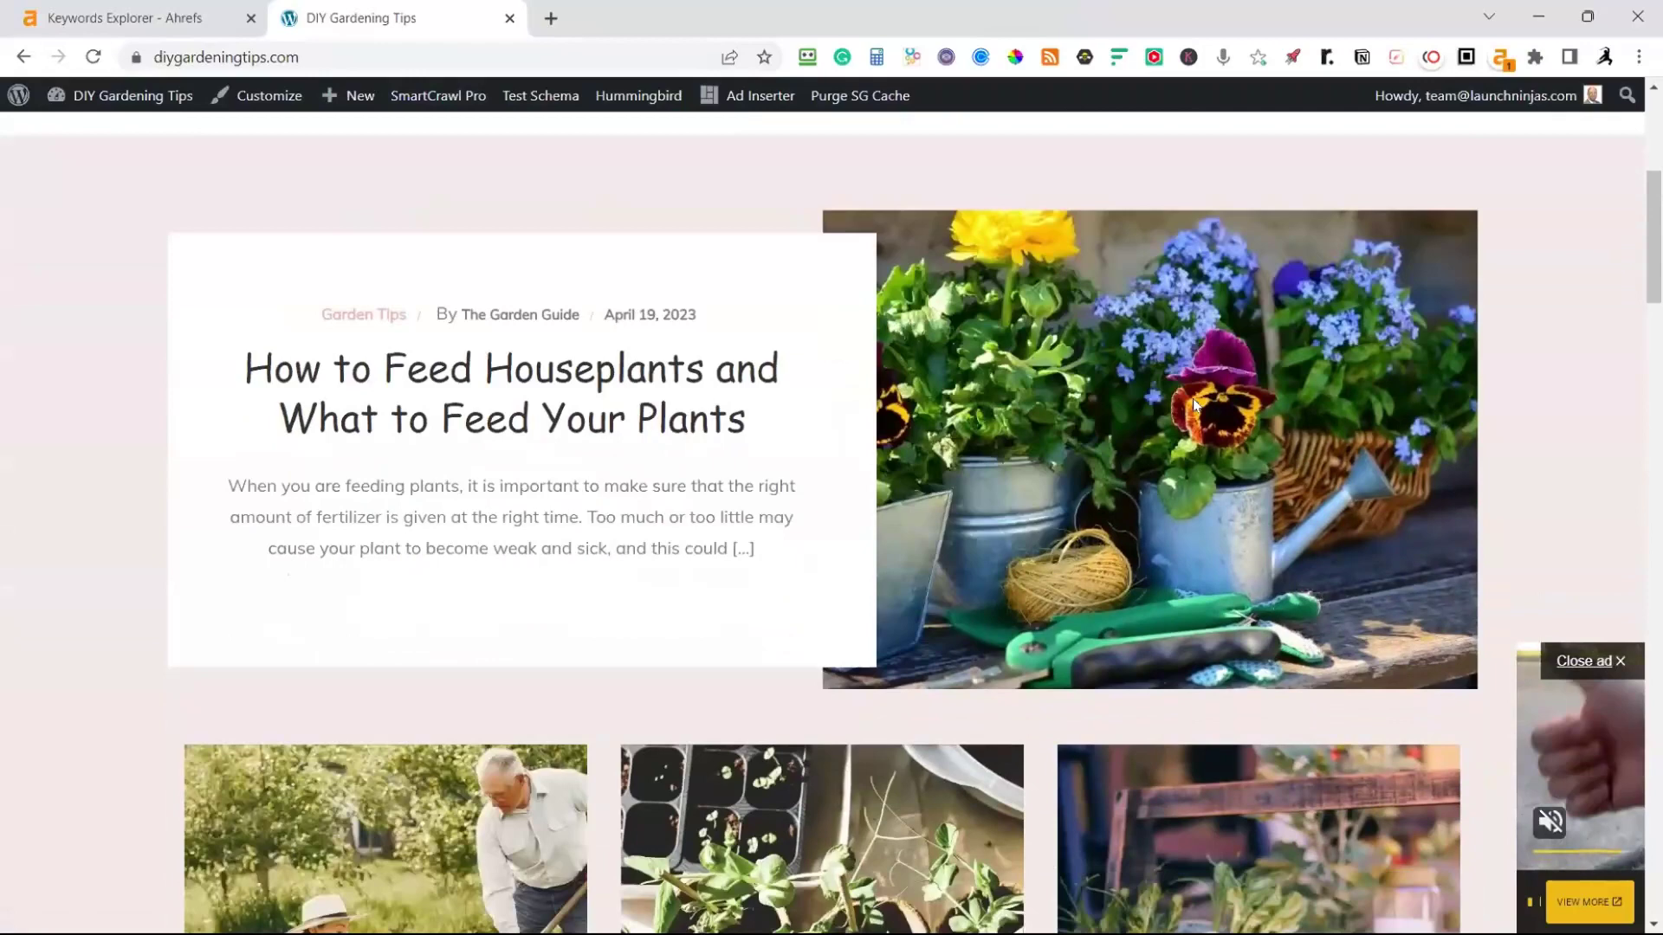
scroll(1192, 399, down, 2)
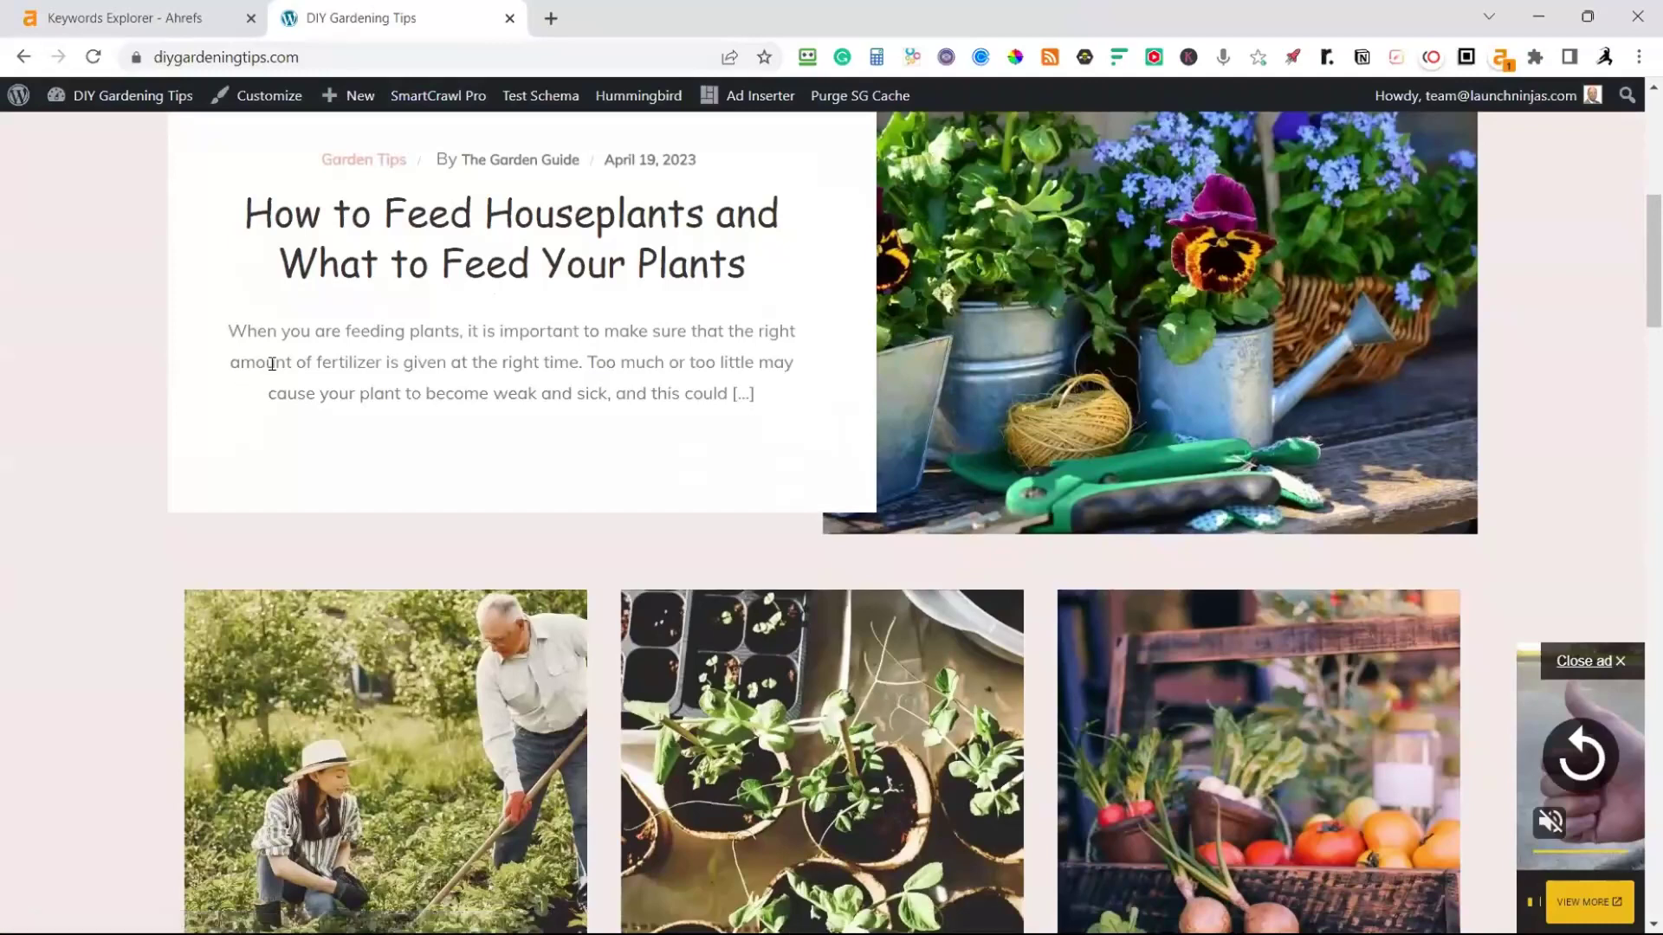
scroll(341, 342, up, 8)
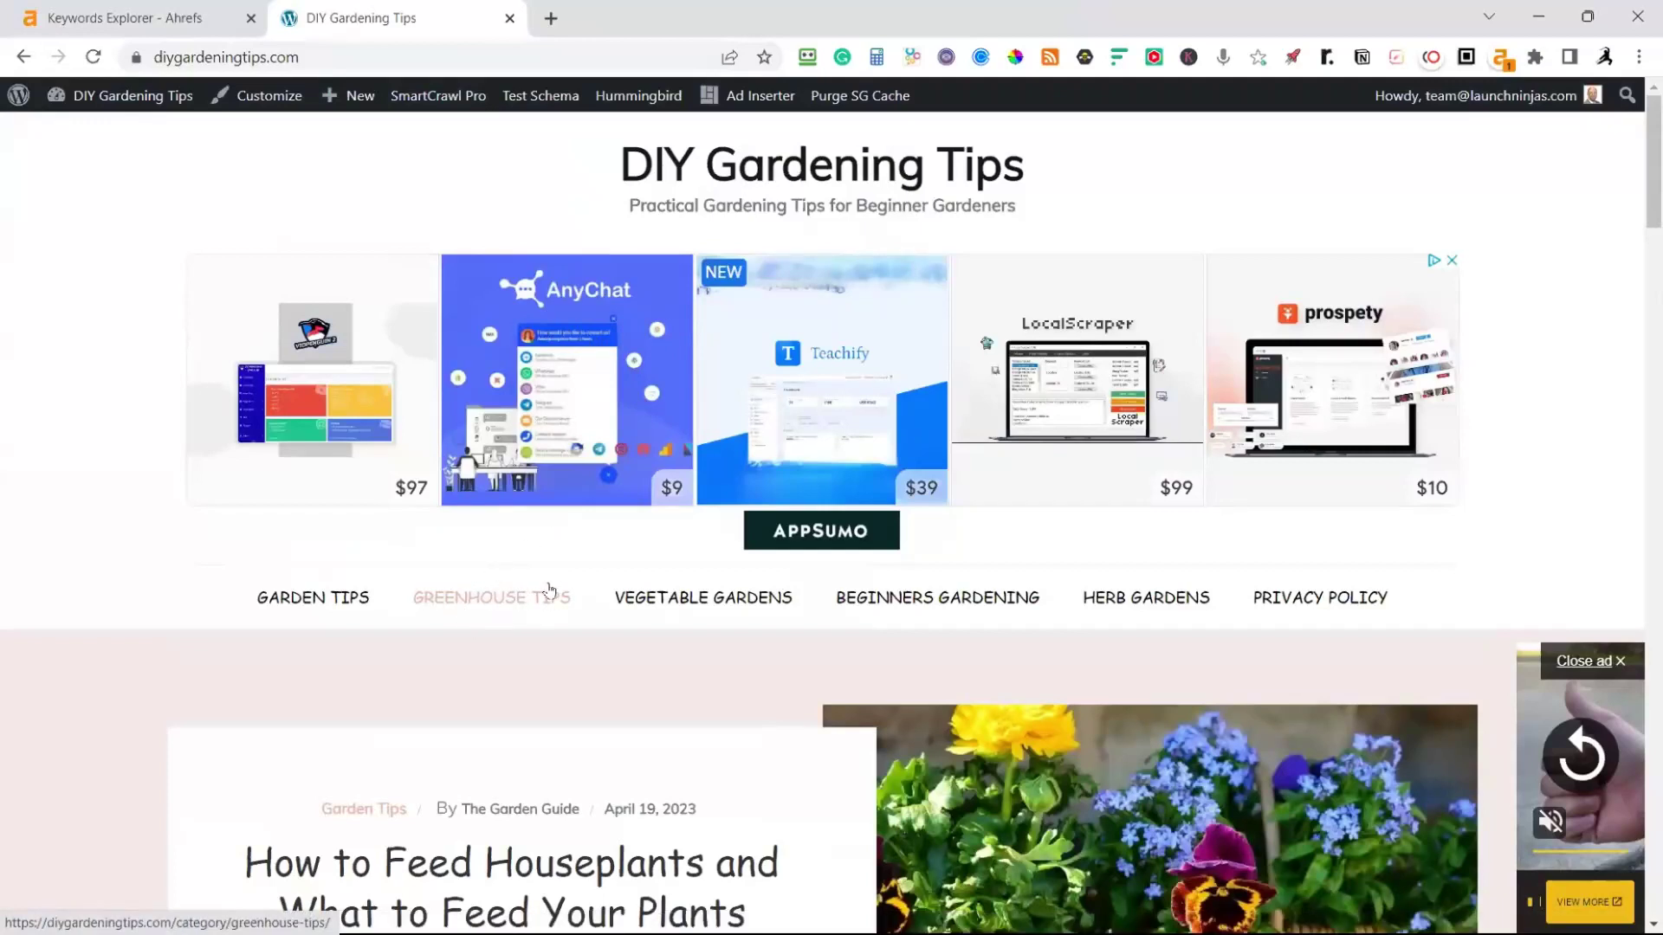
Return to Ahrefs Keywords Explorer and apply the related terms' keyword difficulty filter with a maximum of 30
click(152, 23)
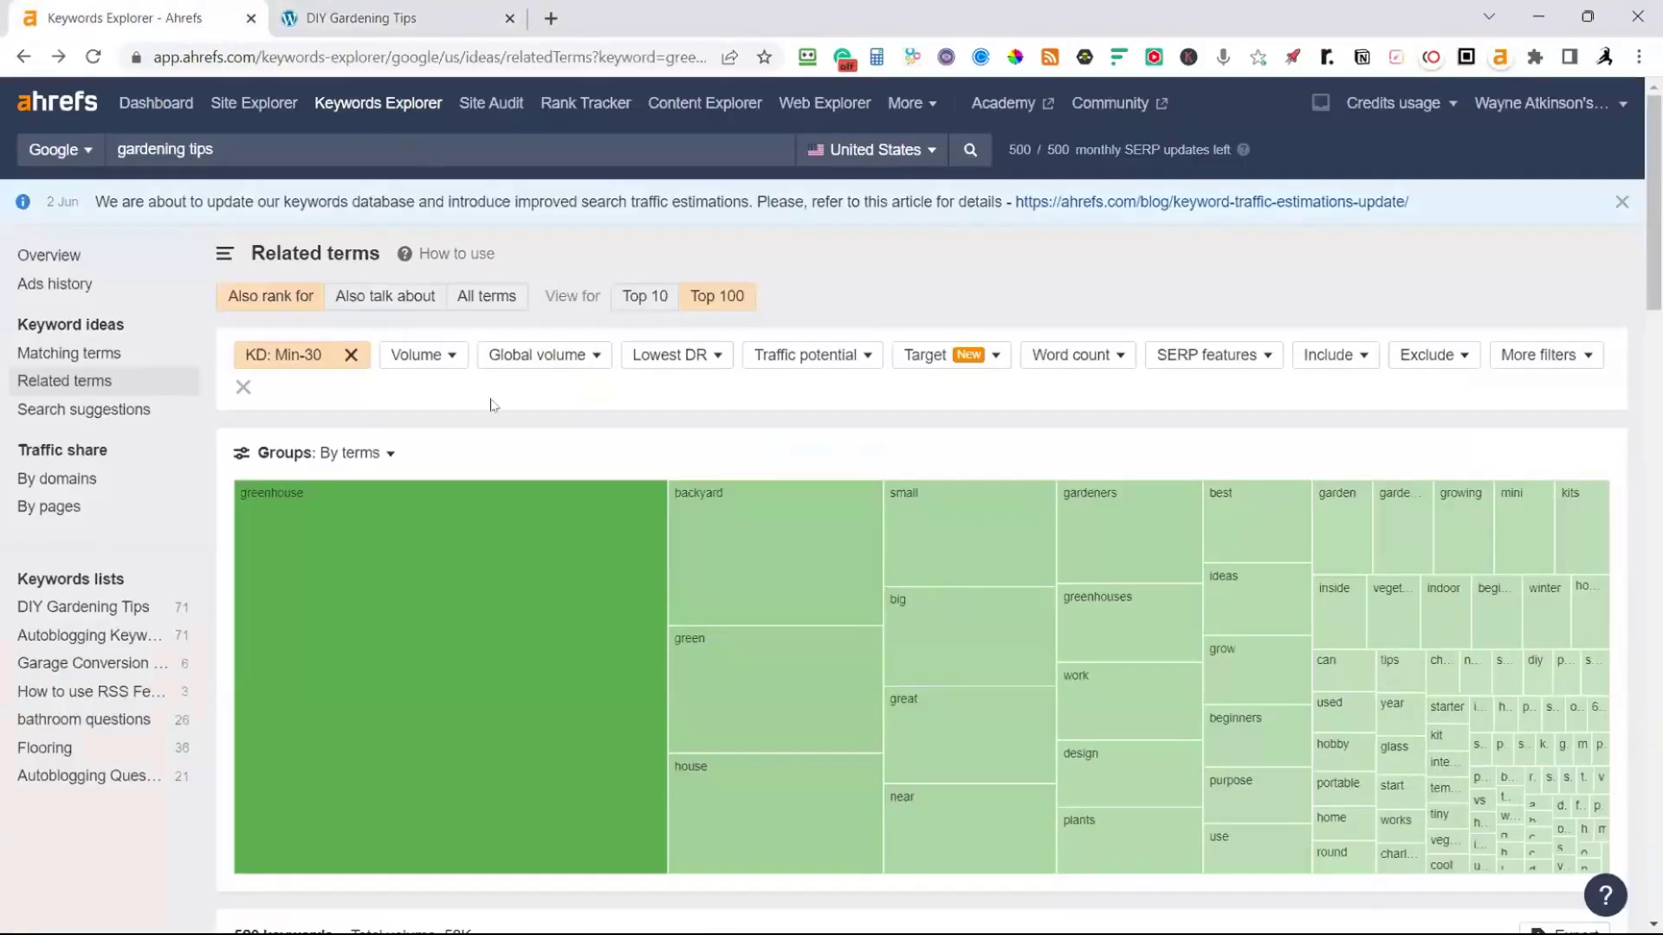
click(302, 363)
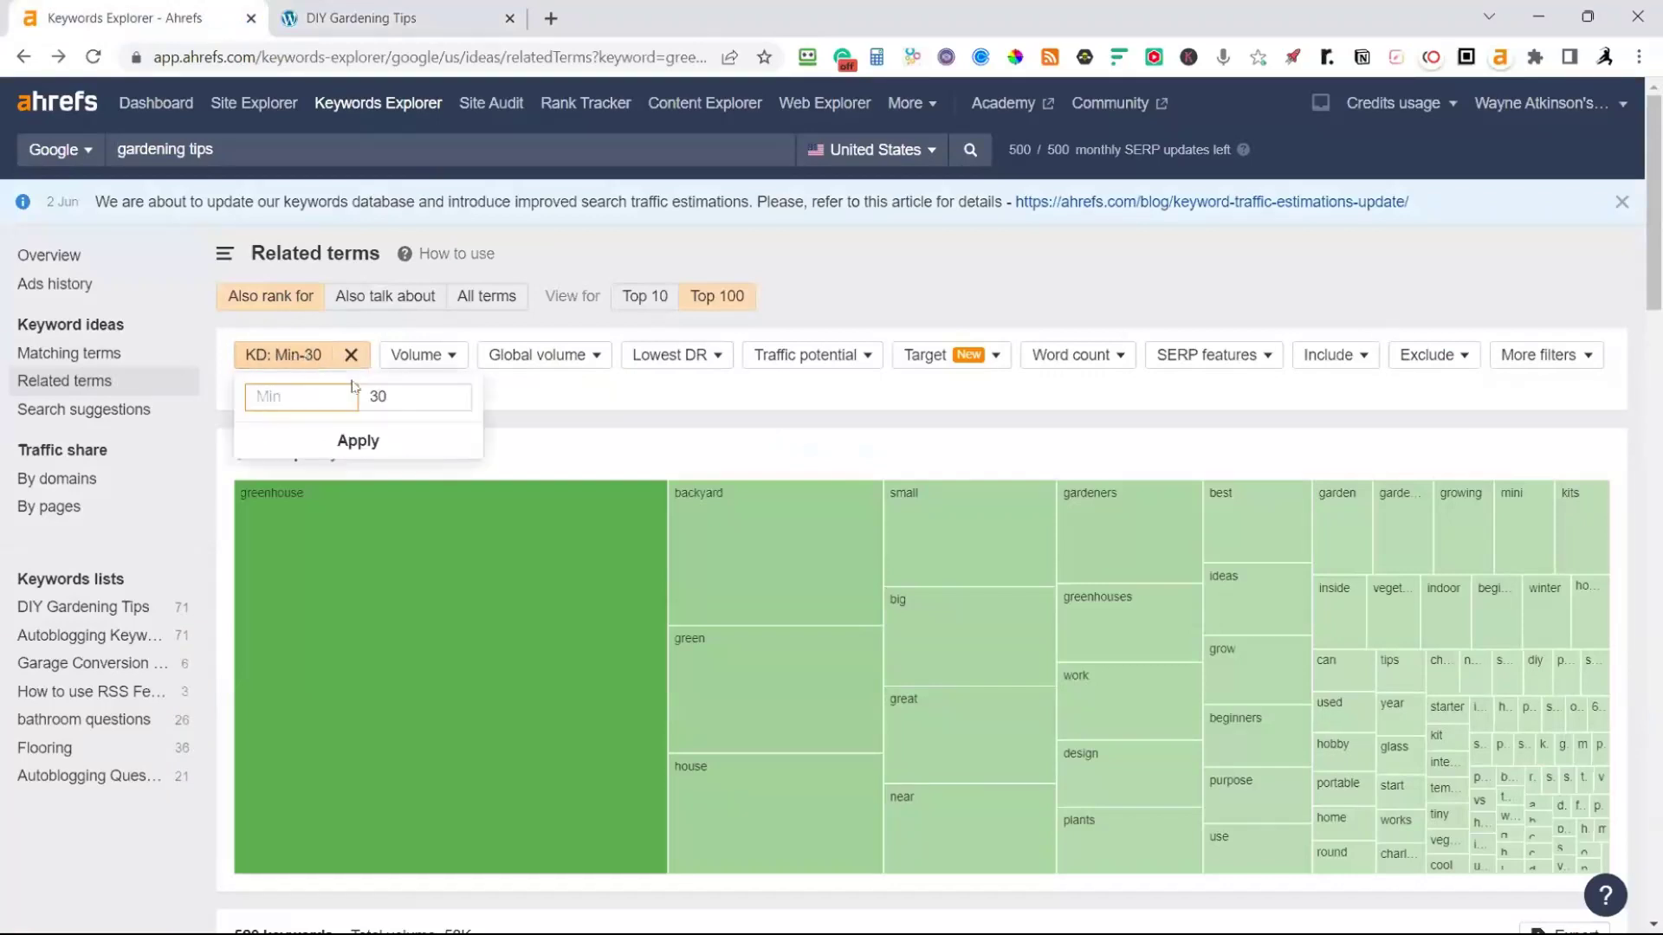
click(346, 441)
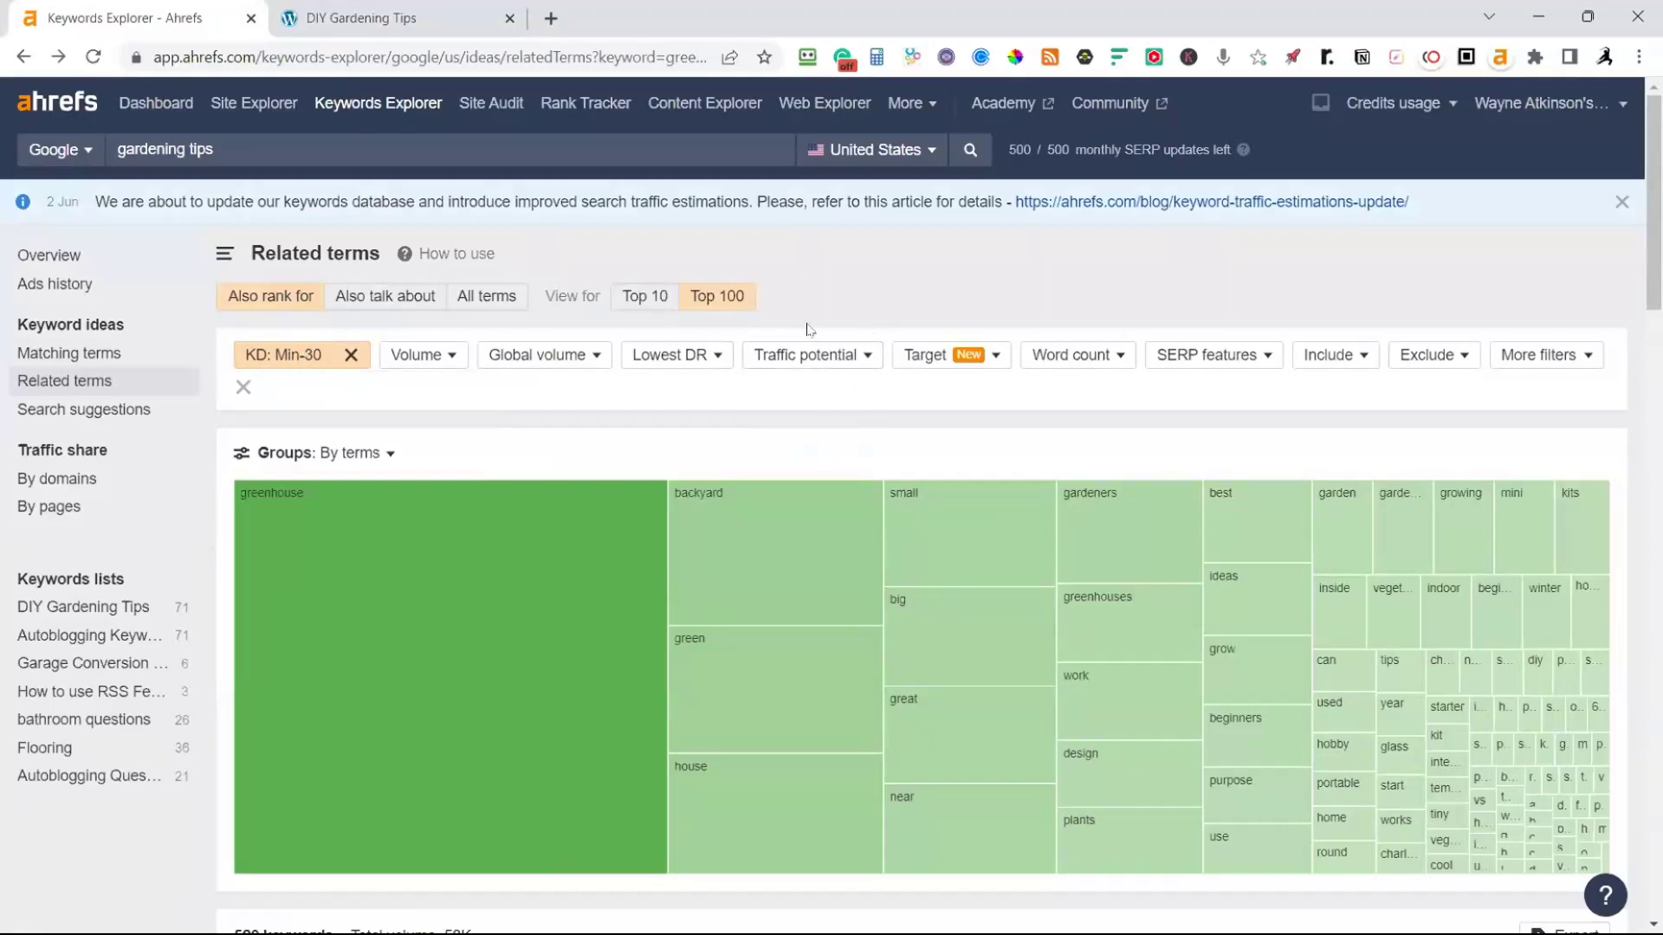
Examine the related term groups and the difficulty, volume and CPC figures in the keyword table
scroll(895, 395, down, 1)
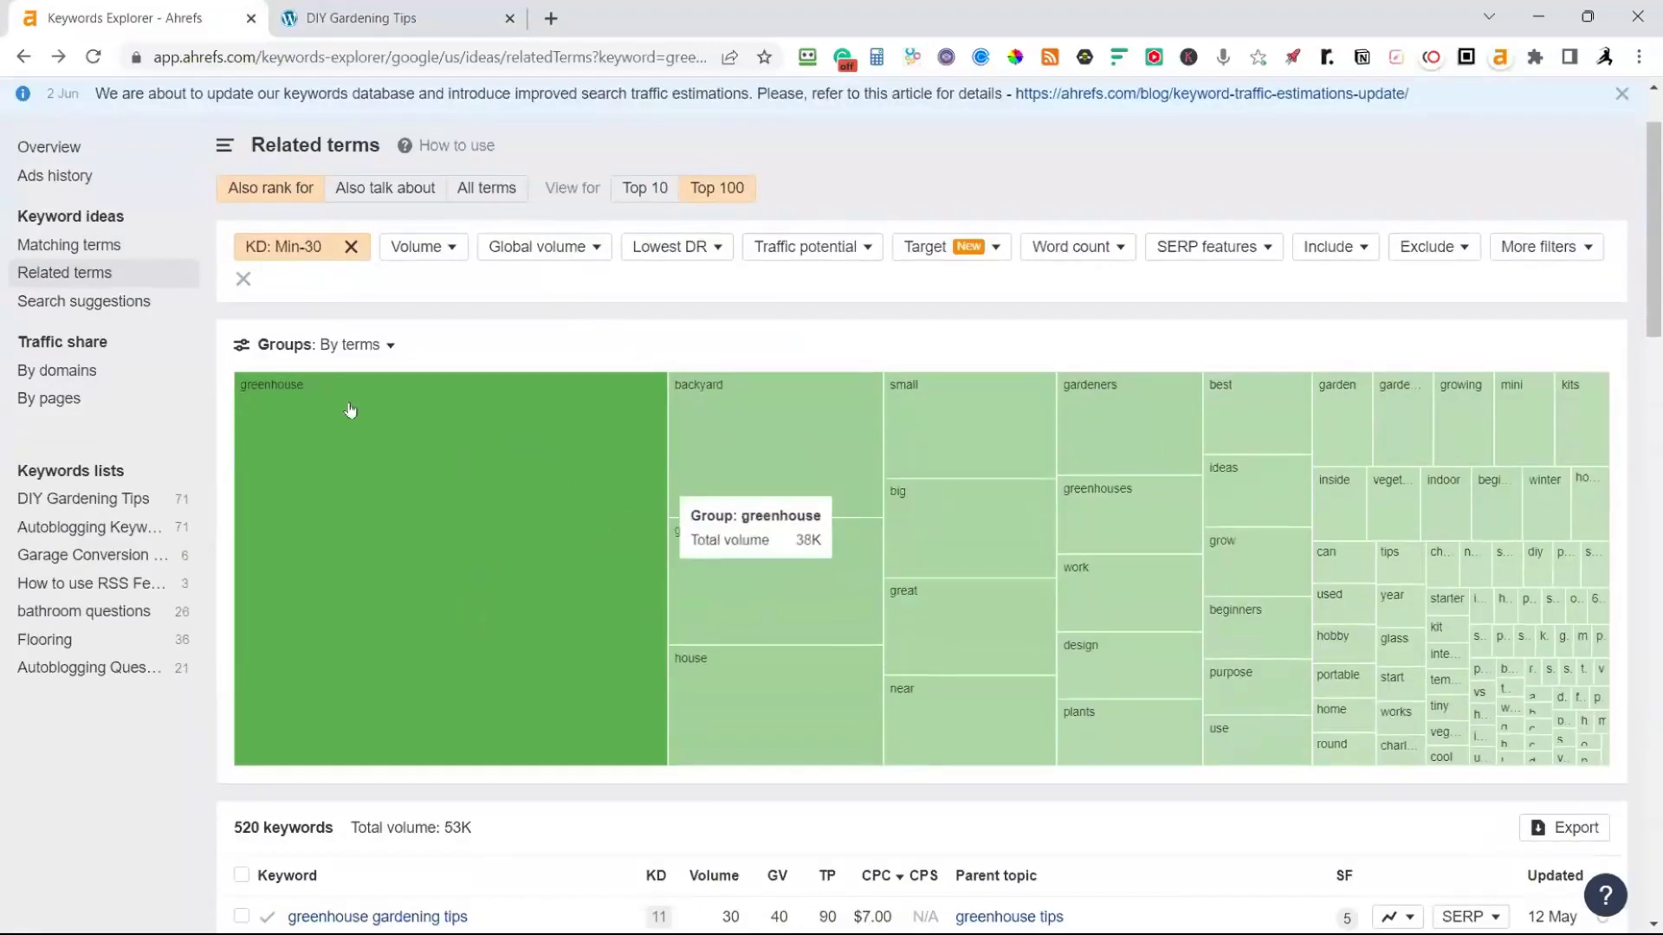
click(1447, 249)
scroll(813, 419, up, 1)
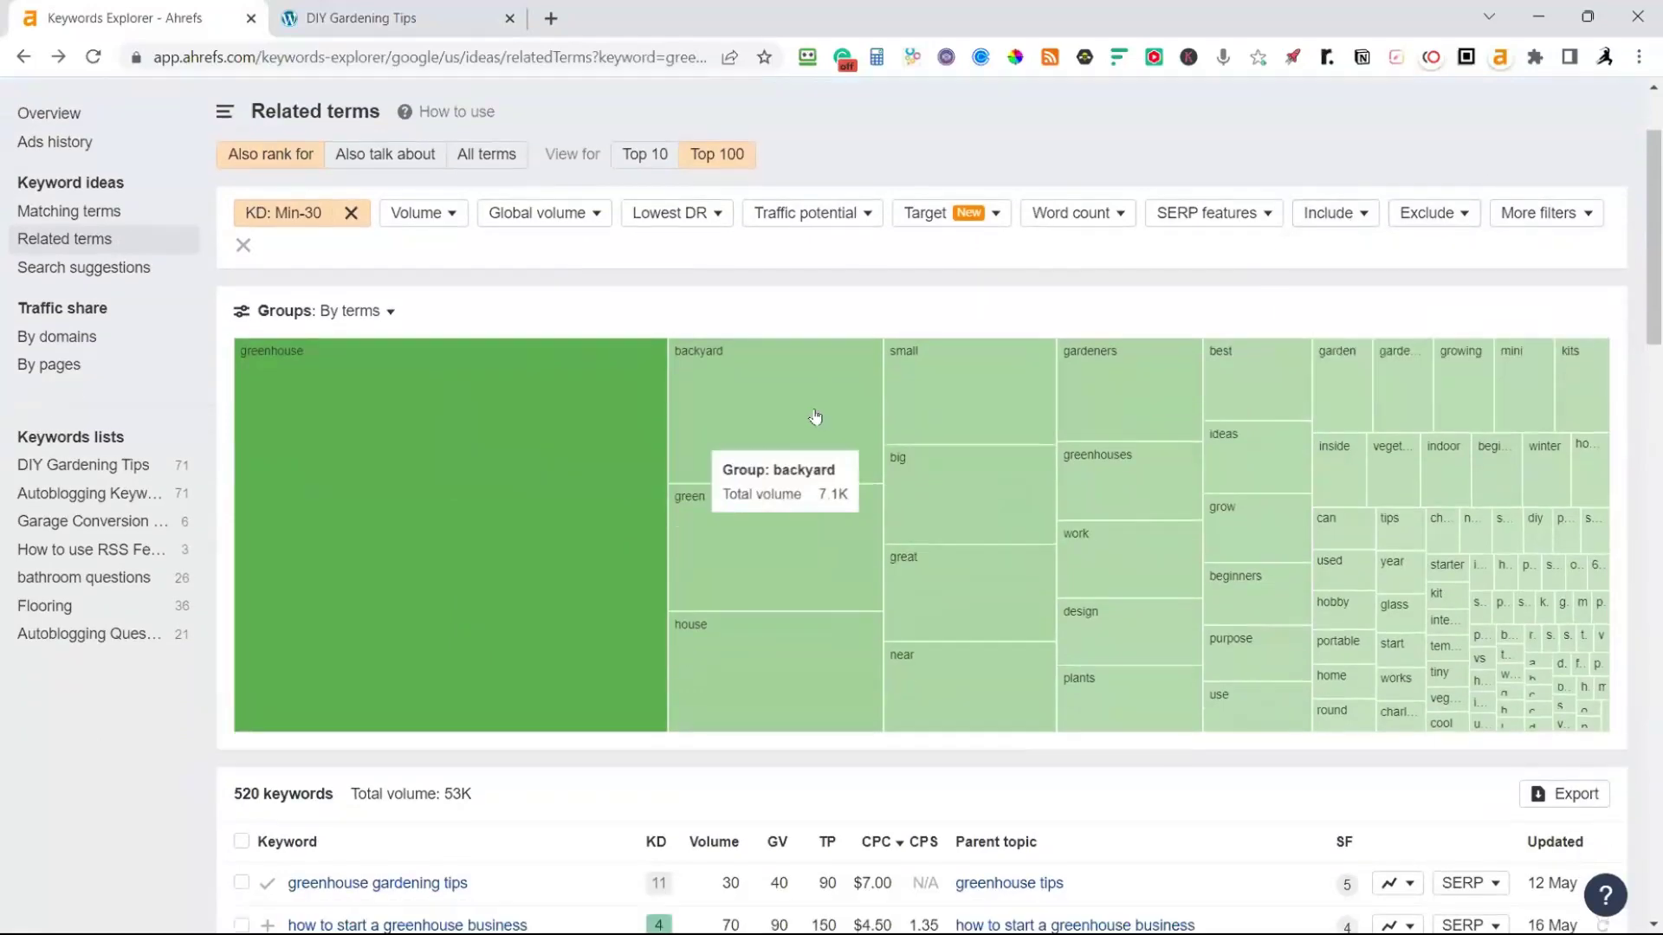
scroll(768, 408, down, 4)
scroll(712, 386, up, 4)
scroll(710, 385, down, 1)
scroll(712, 384, down, 4)
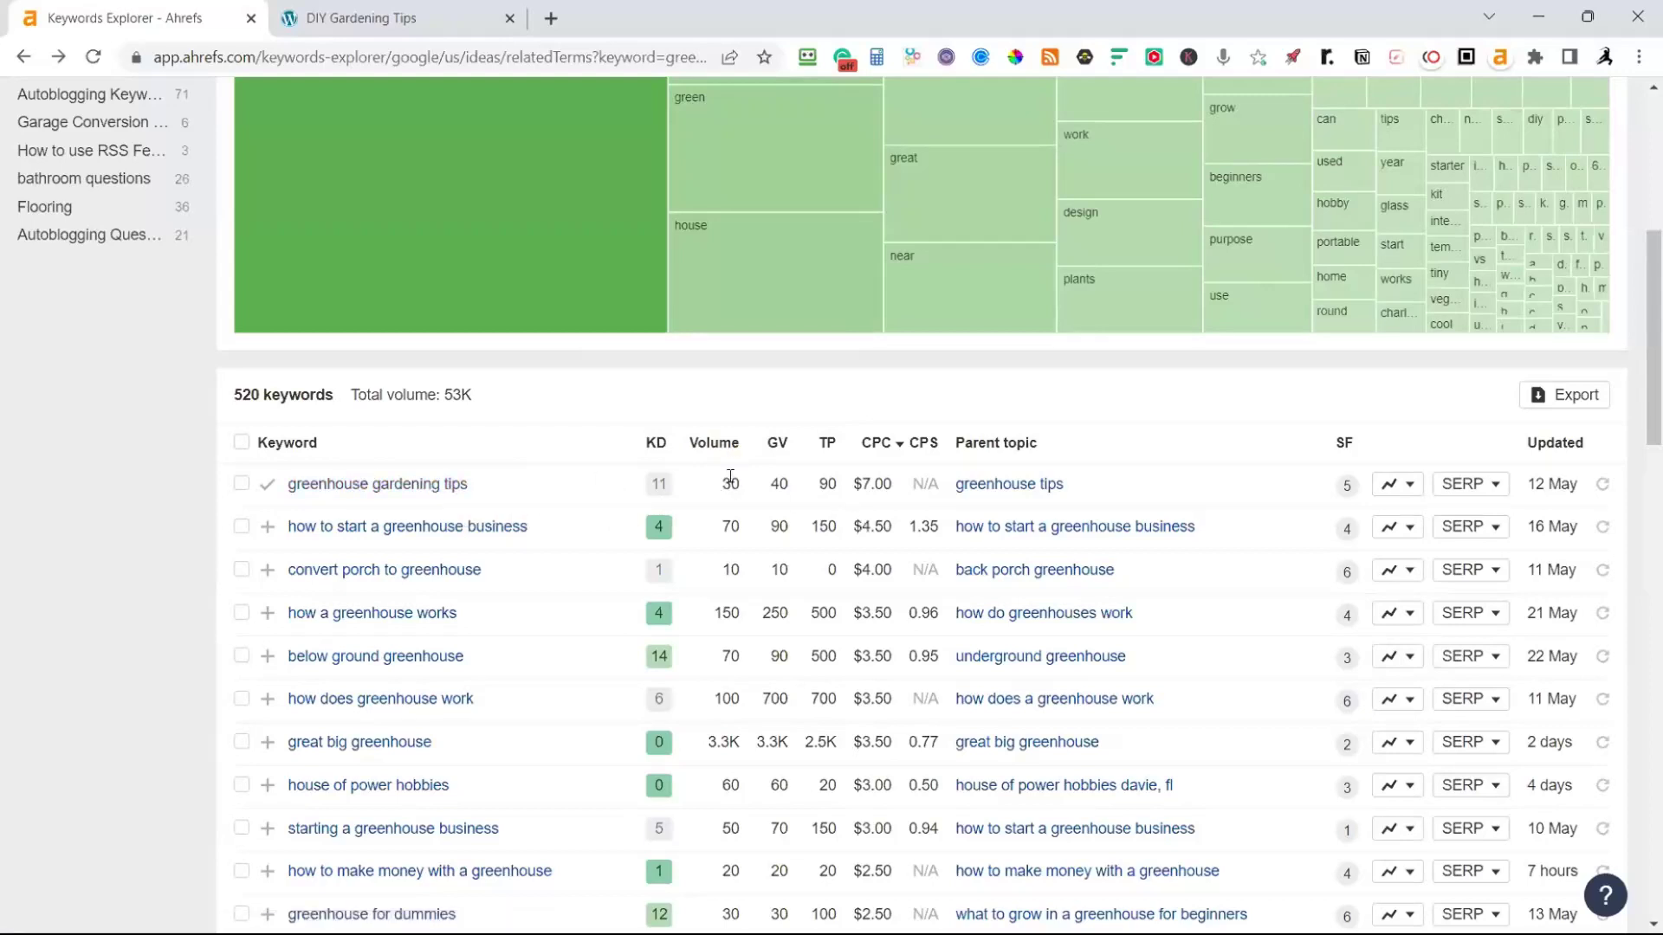
Review the related keywords and open the overview of "how does a greenhouse work"
mouse_move(774, 444)
scroll(788, 710, down, 2)
scroll(788, 642, down, 1)
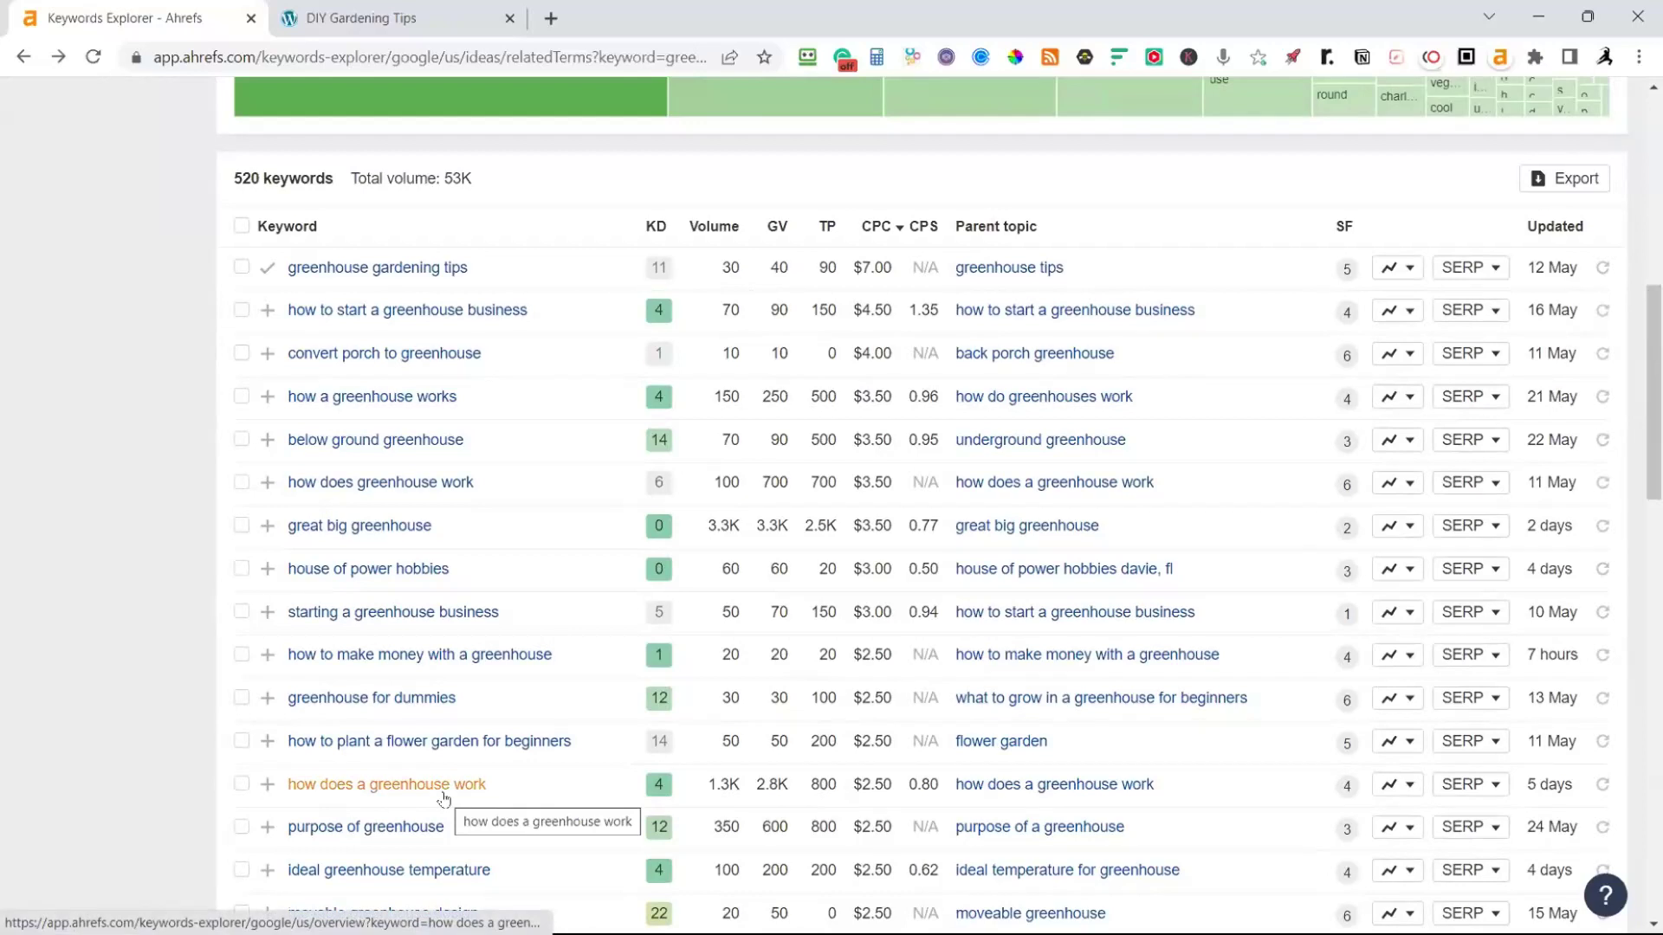
scroll(411, 356, up, 1)
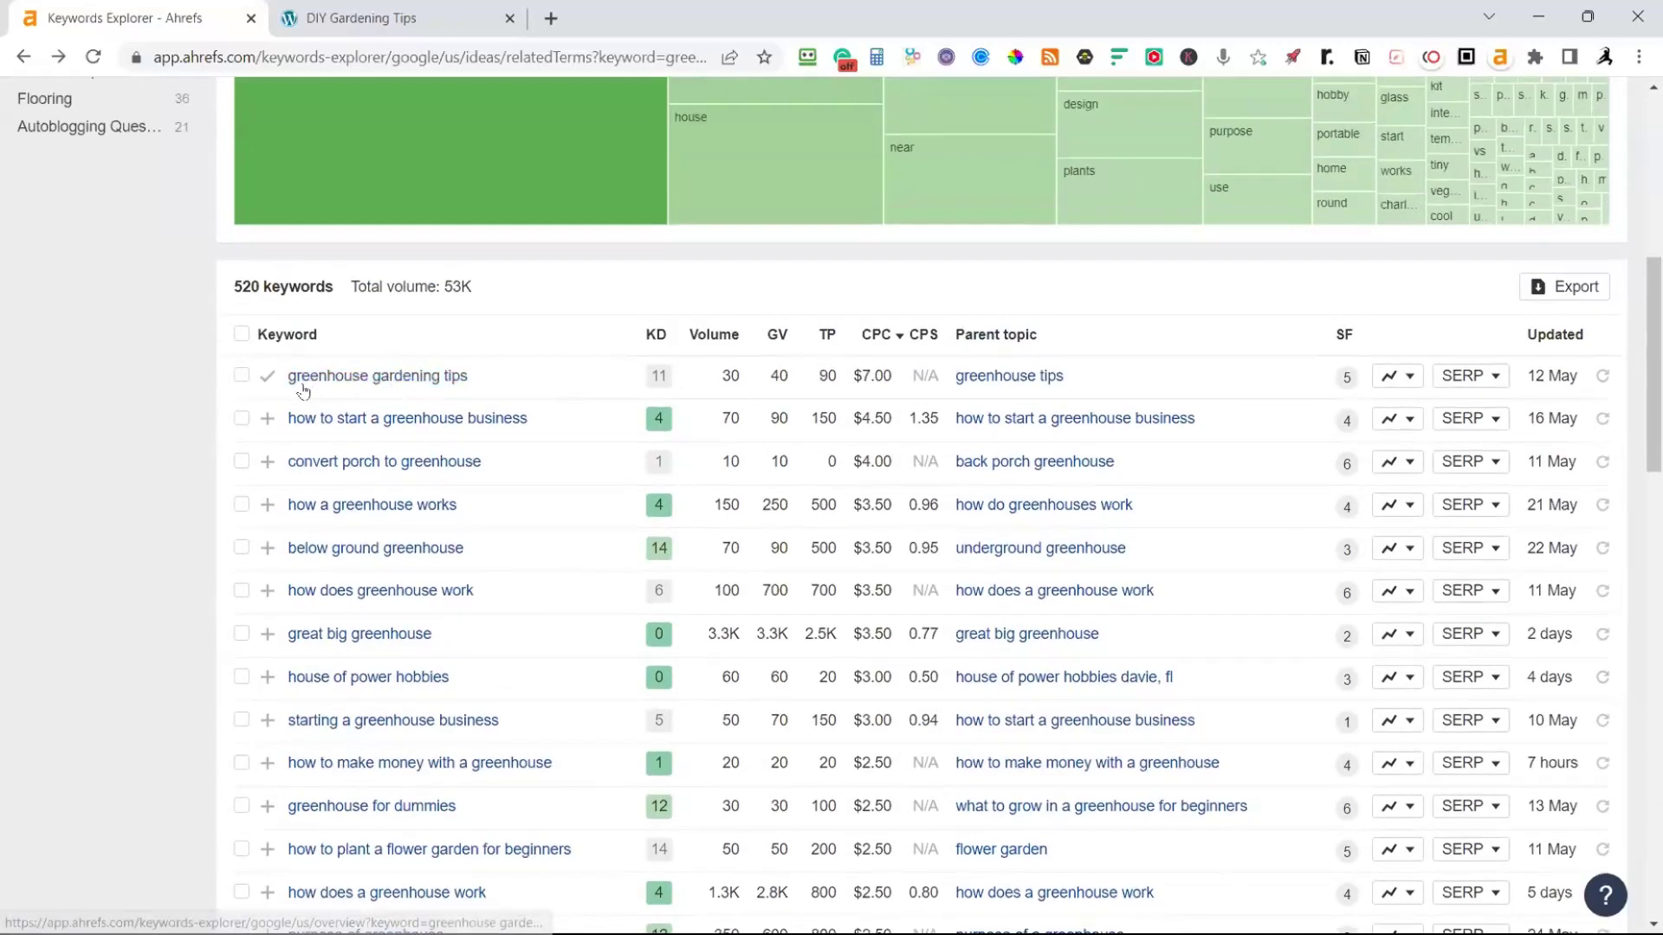
scroll(355, 385, down, 1)
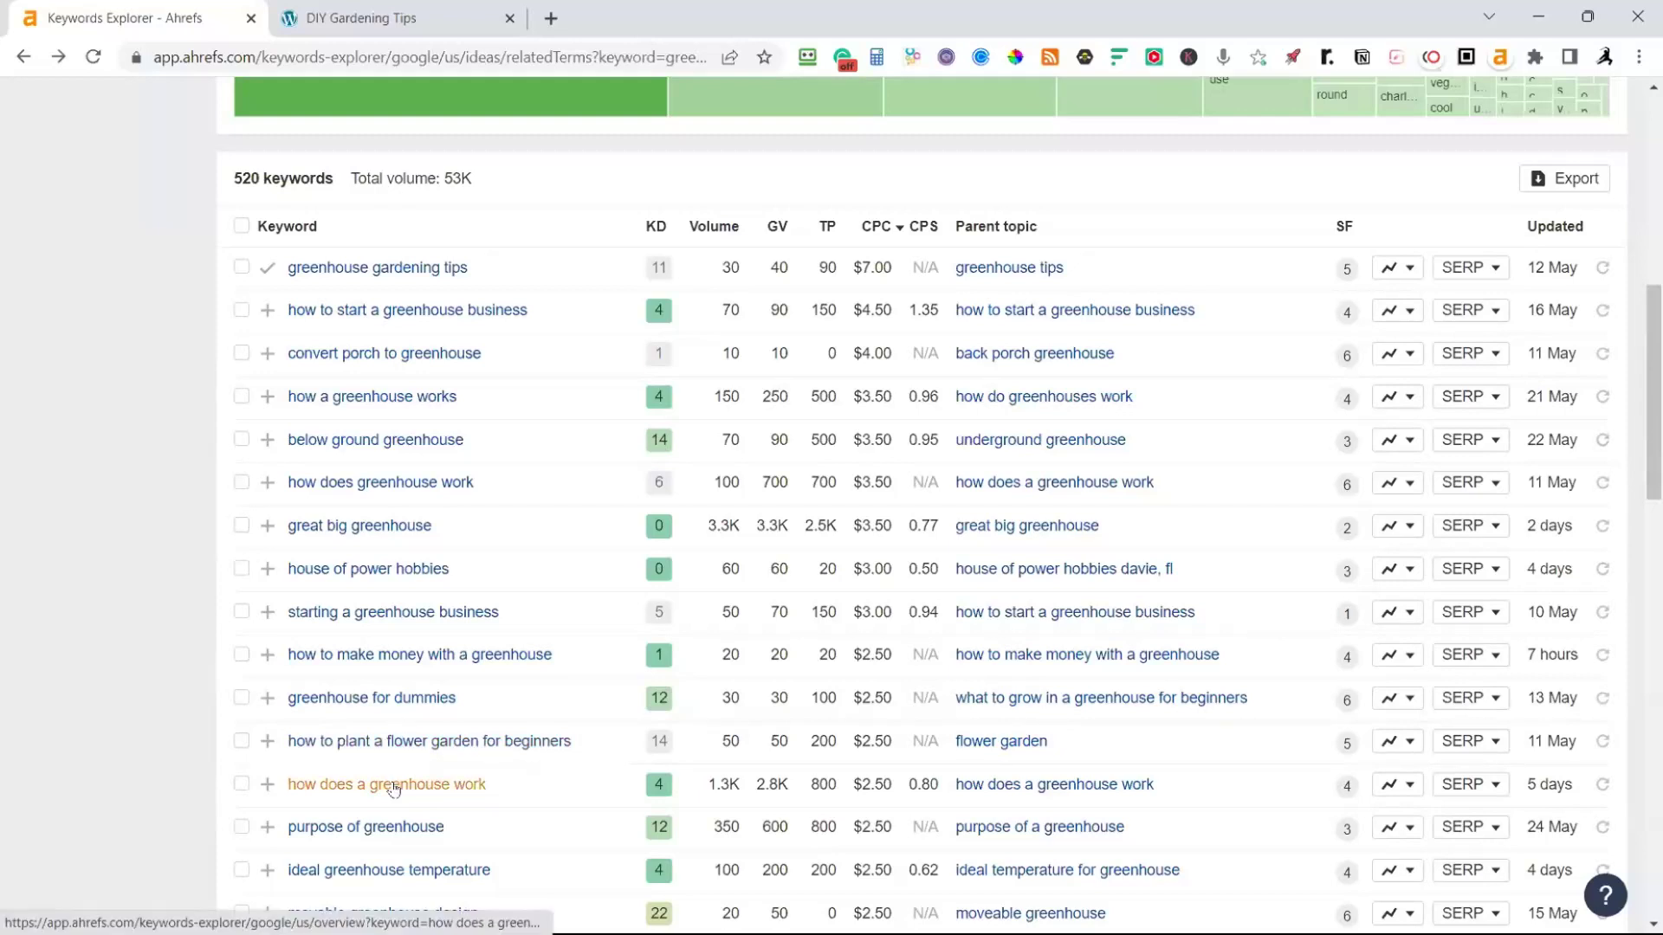
click(394, 785)
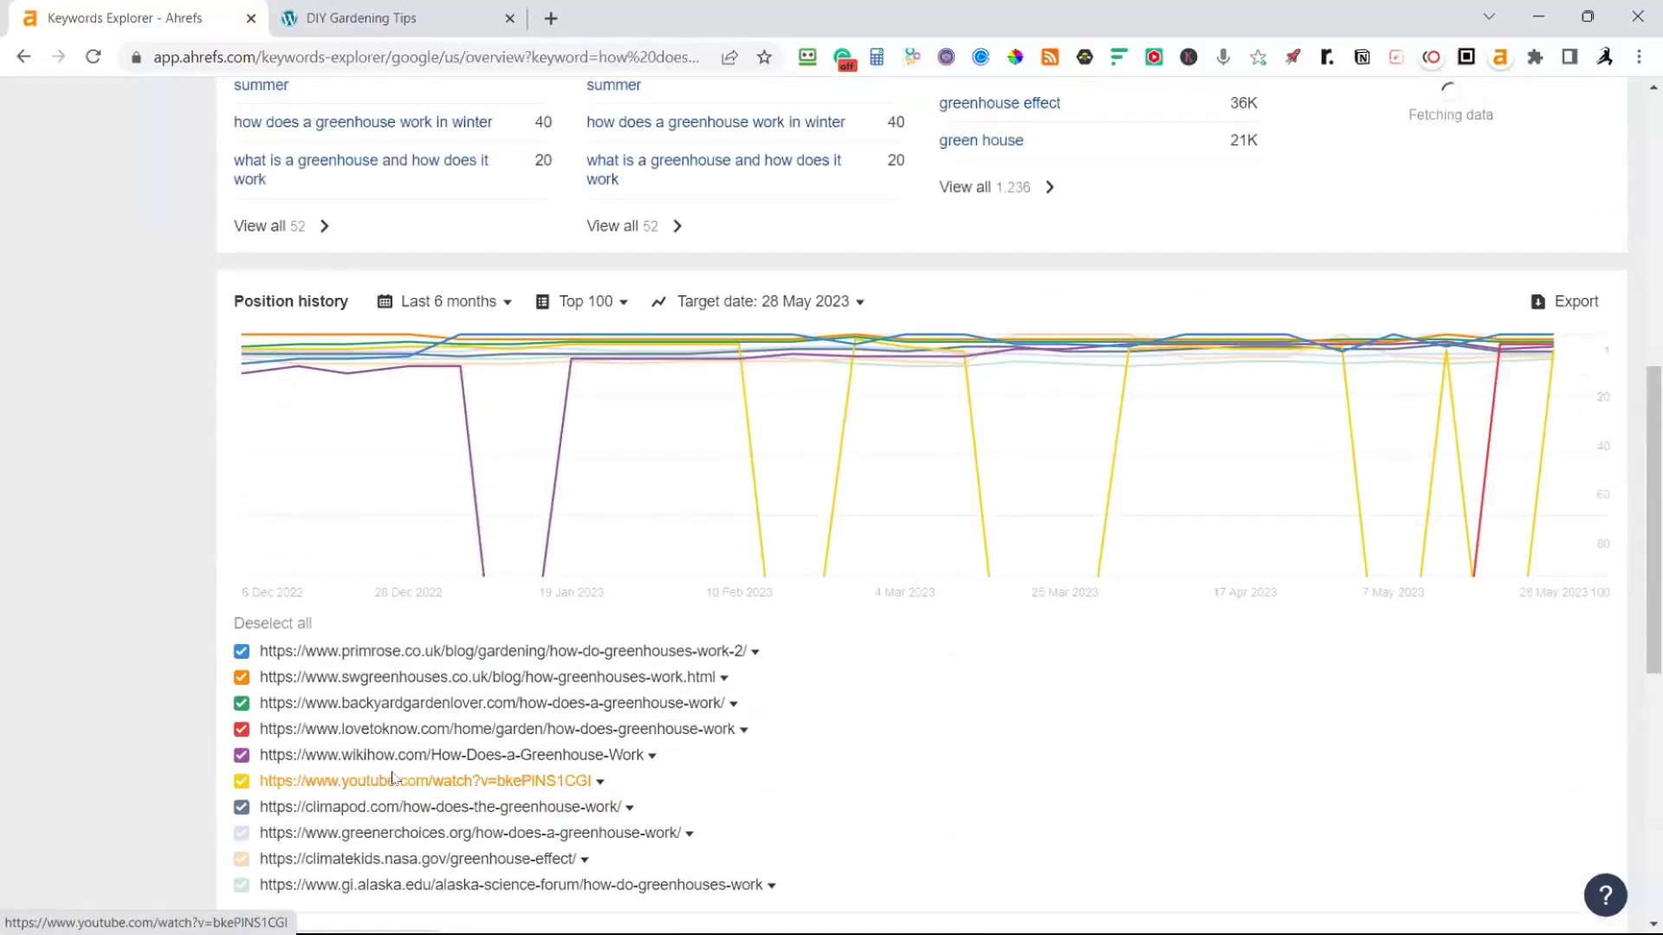
Exclude the YouTube and climatekids.nasa.gov pages from the position history of ranking URLs
scroll(398, 762, up, 3)
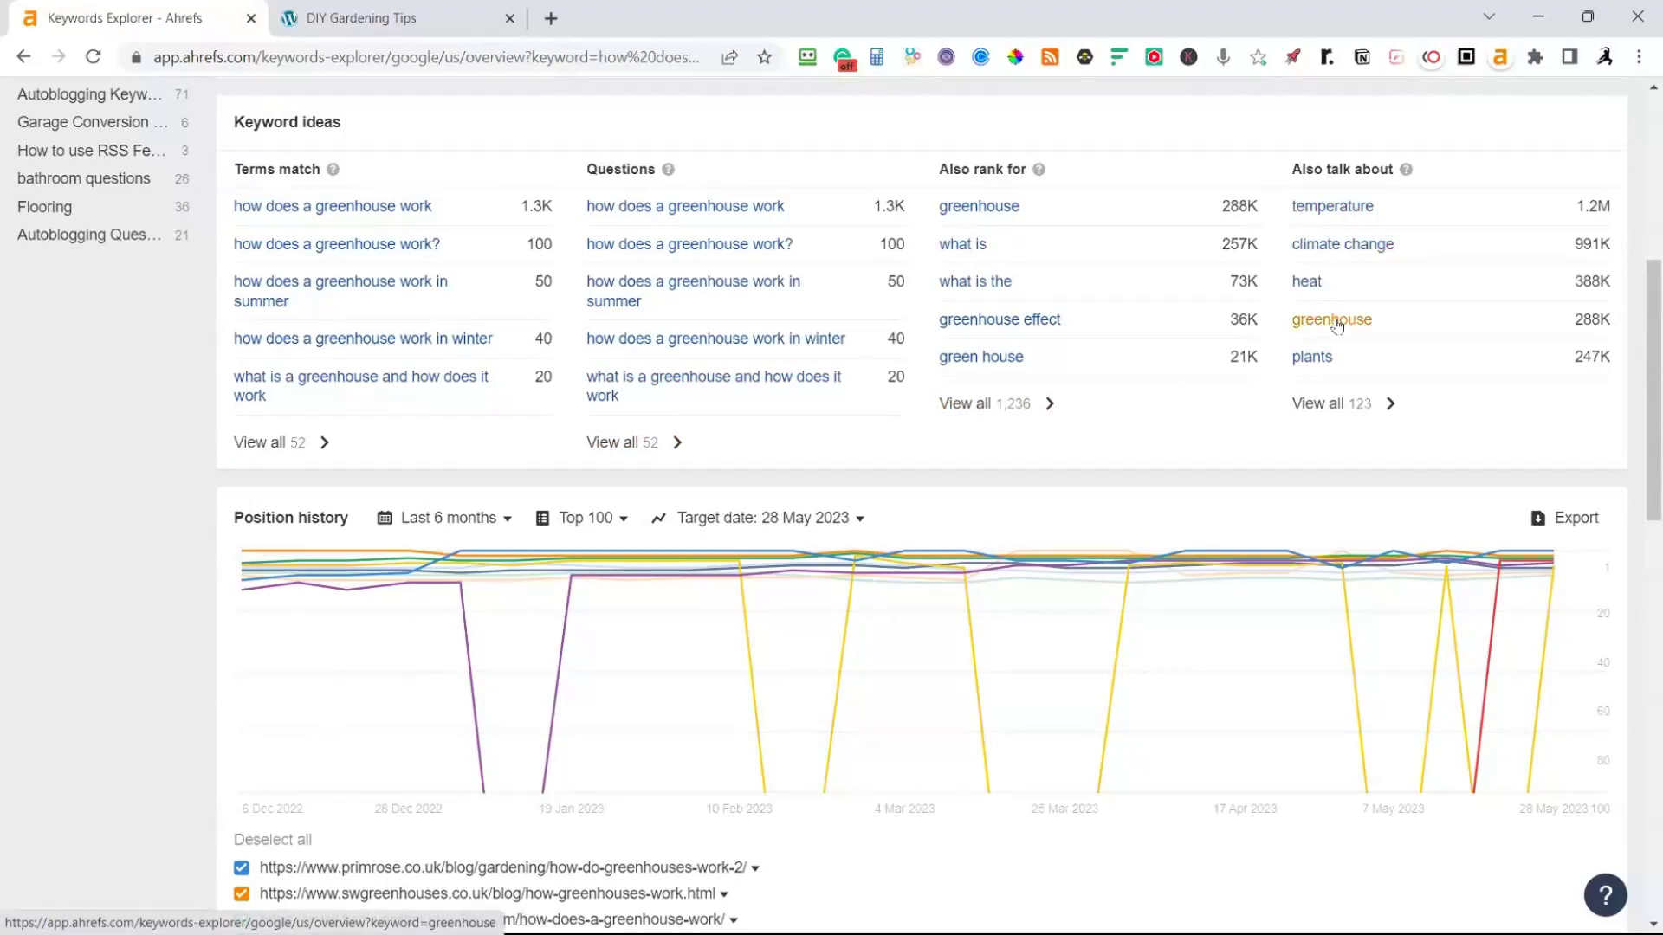
scroll(482, 408, down, 4)
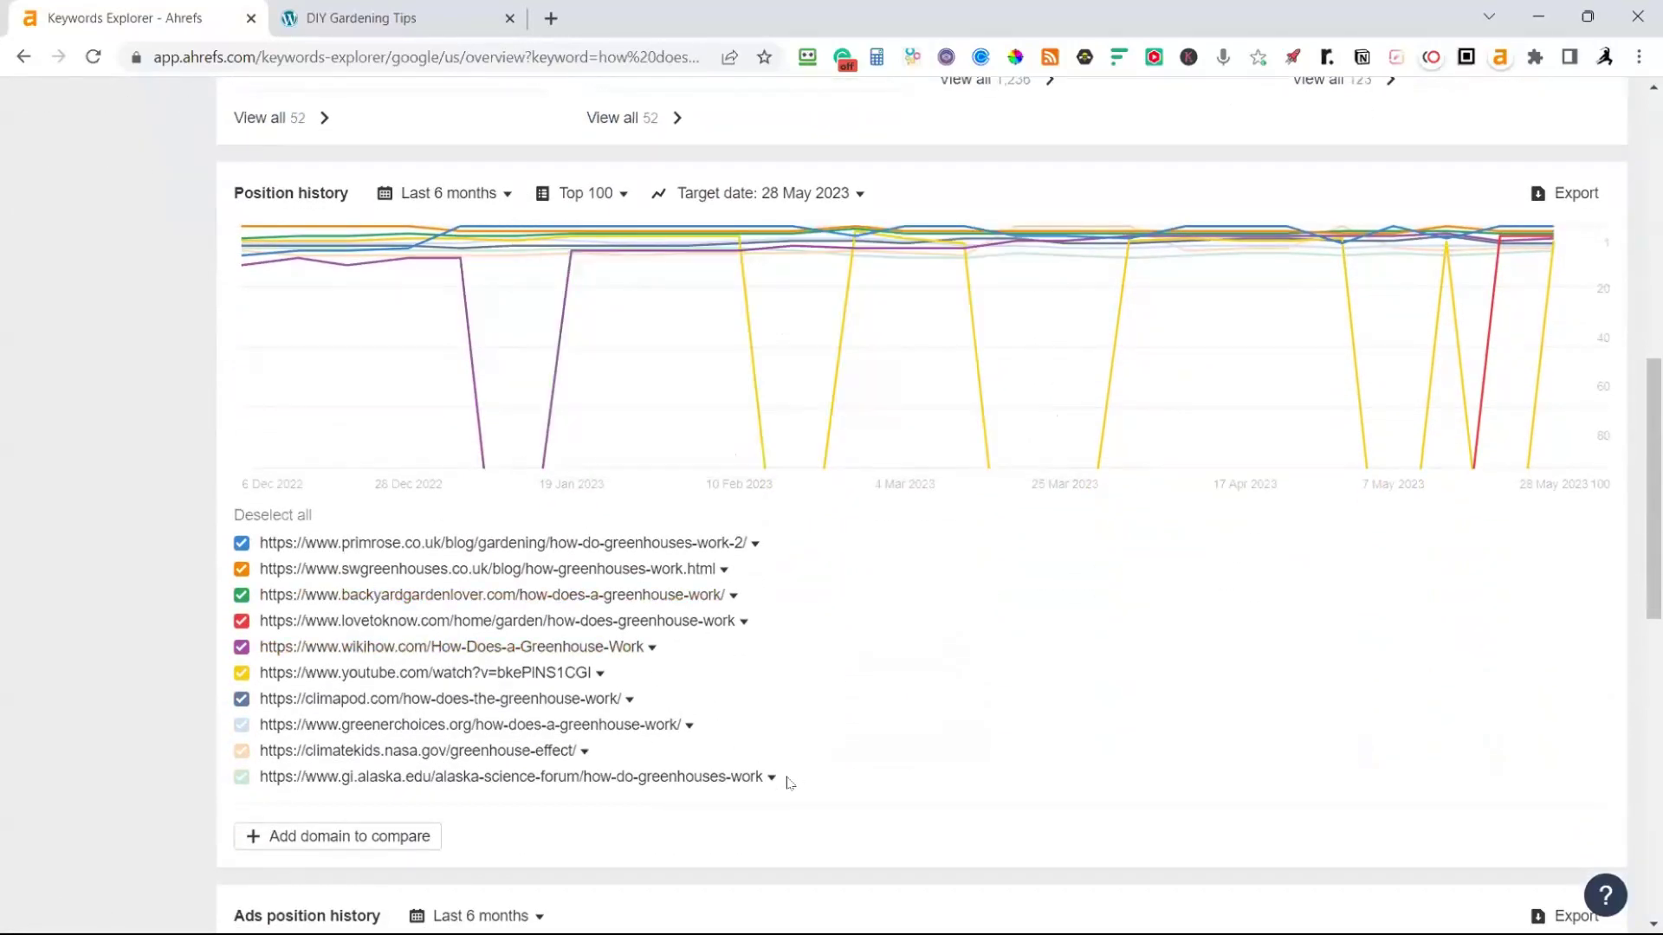
drag(783, 779, 258, 540)
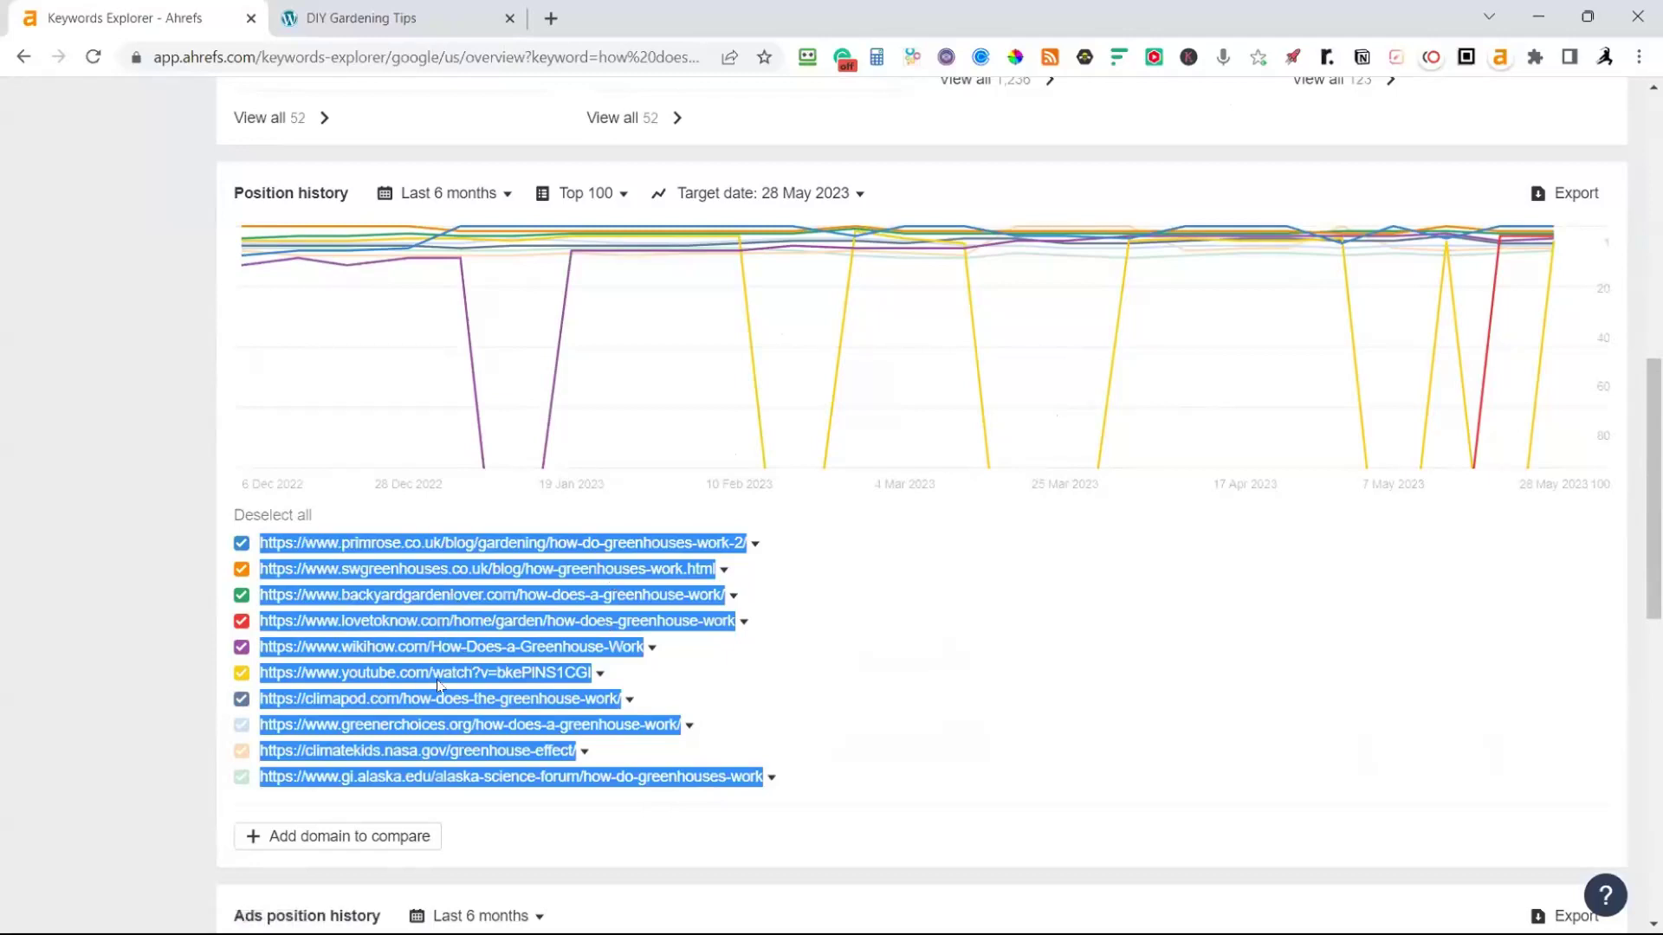
click(241, 676)
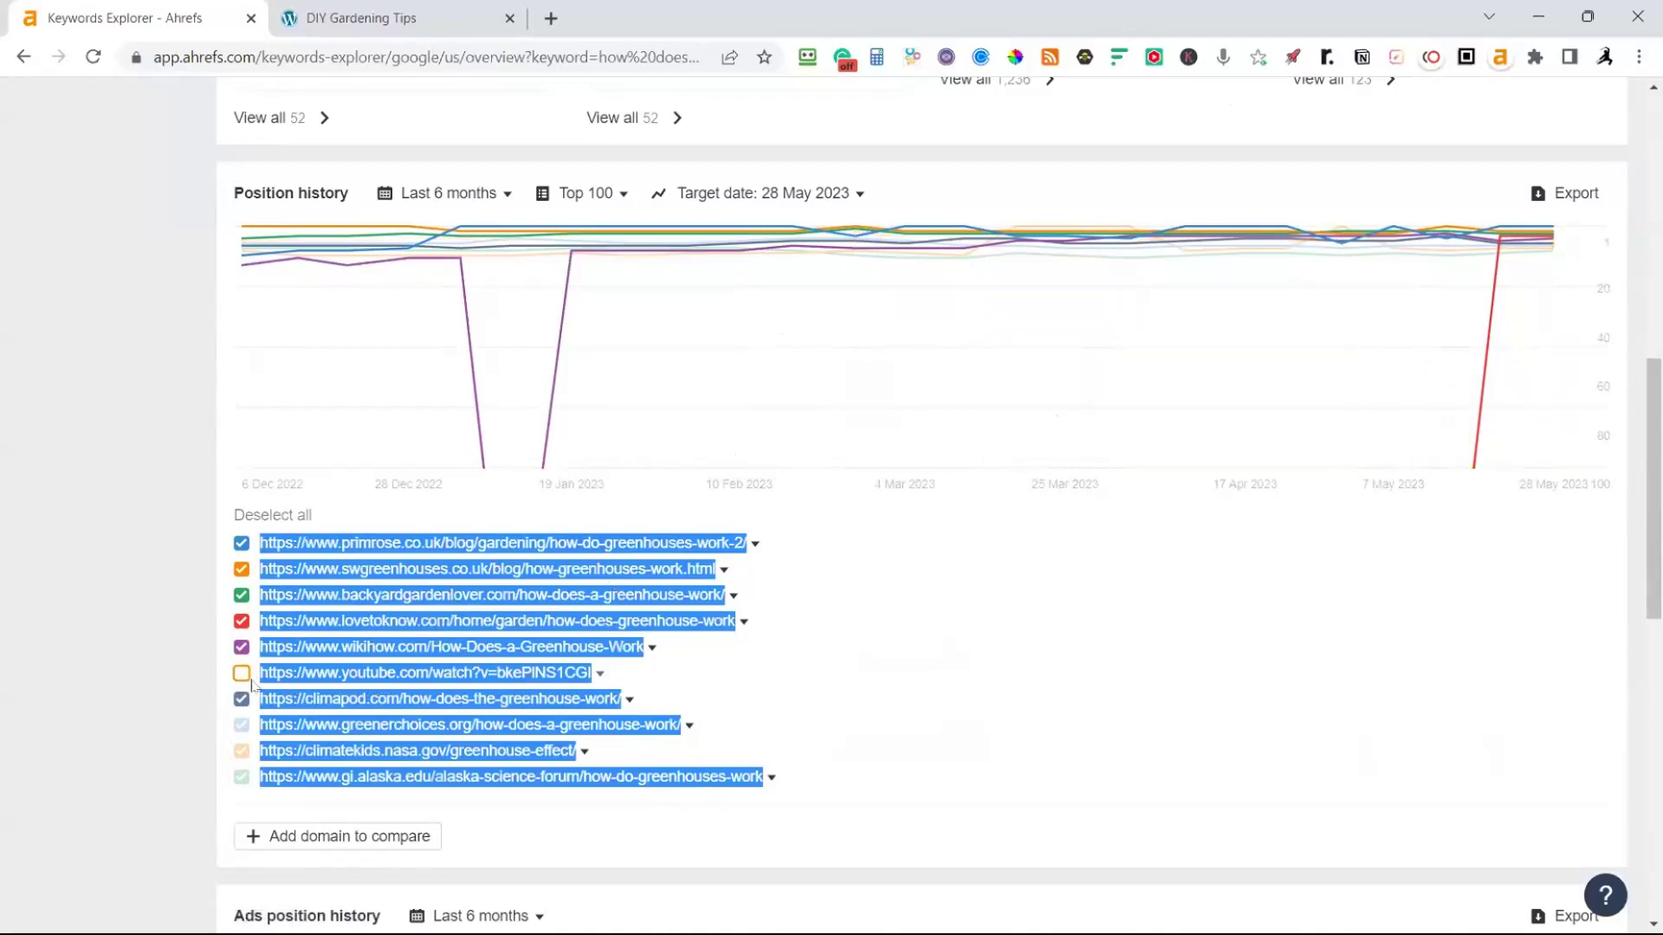
click(899, 699)
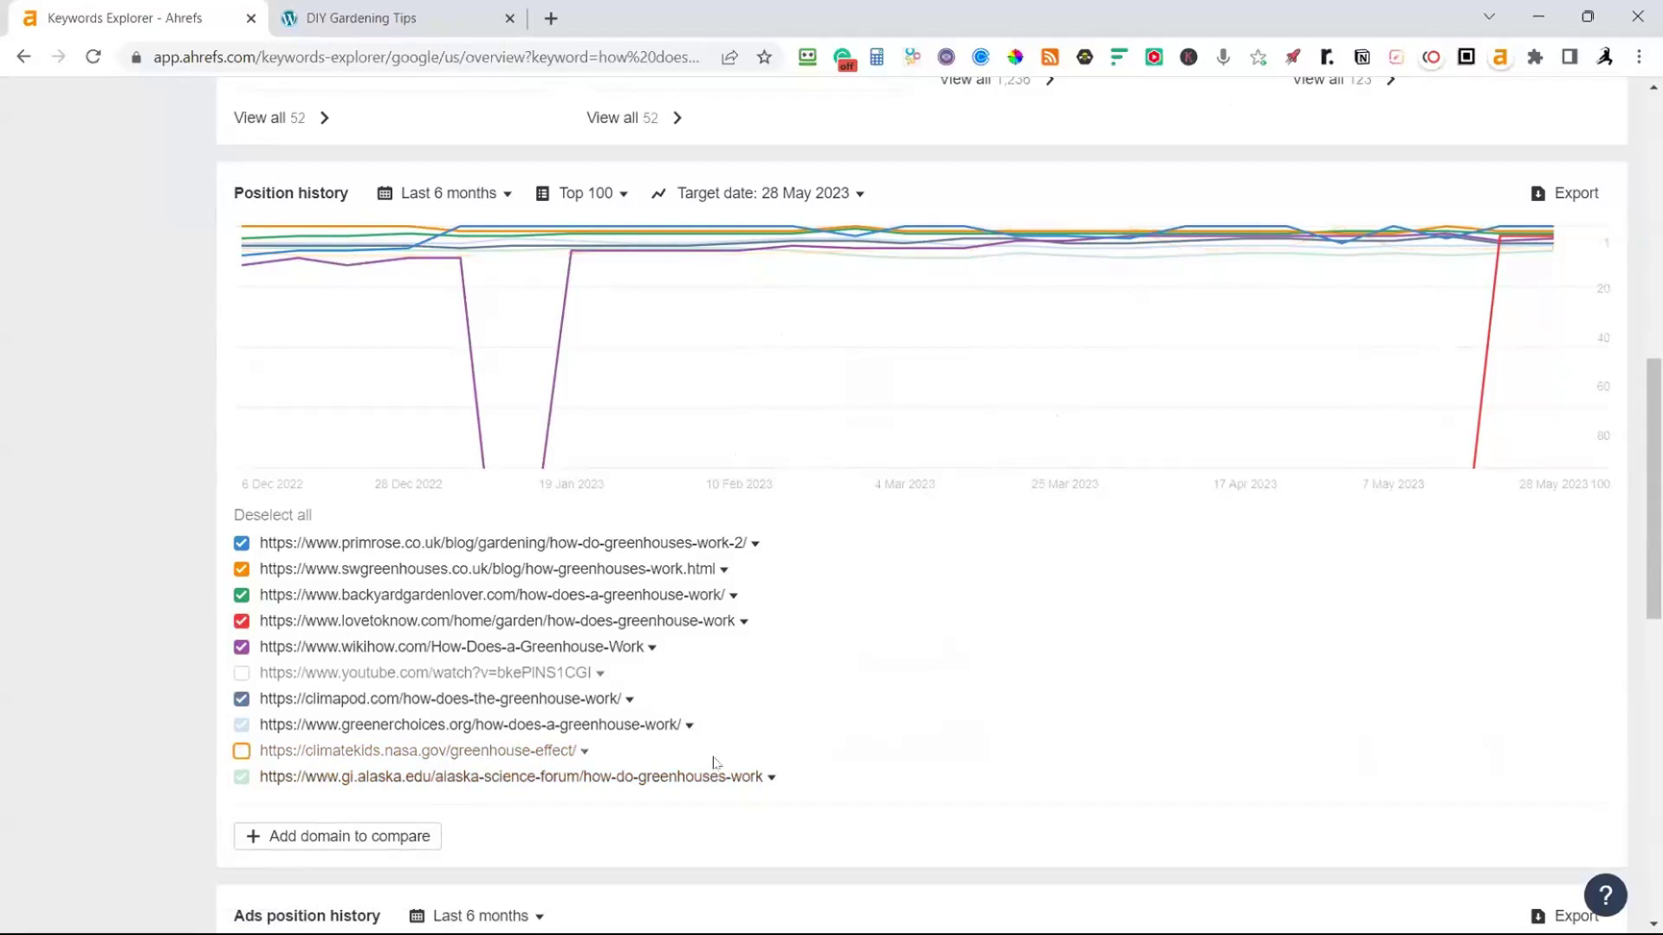
Copy the ranking URLs and load all except the YouTube and climatekids.nasa.gov ones into Penny Arcade in ZimmWriter
drag(832, 784, 260, 546)
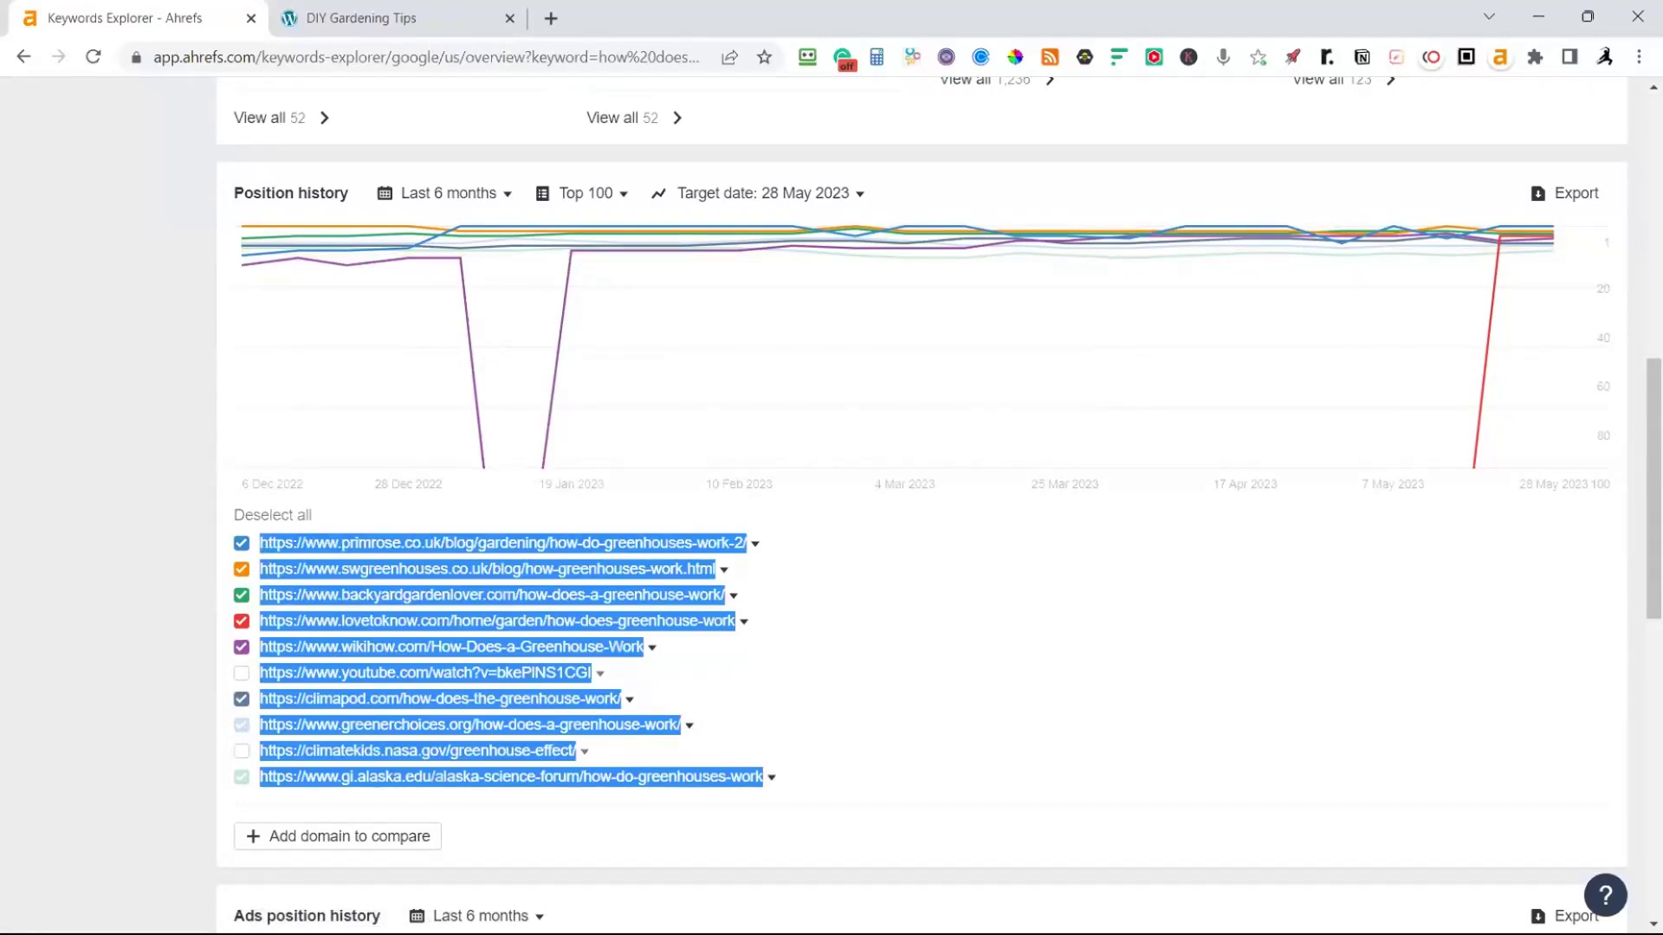
key(alt+Tab)
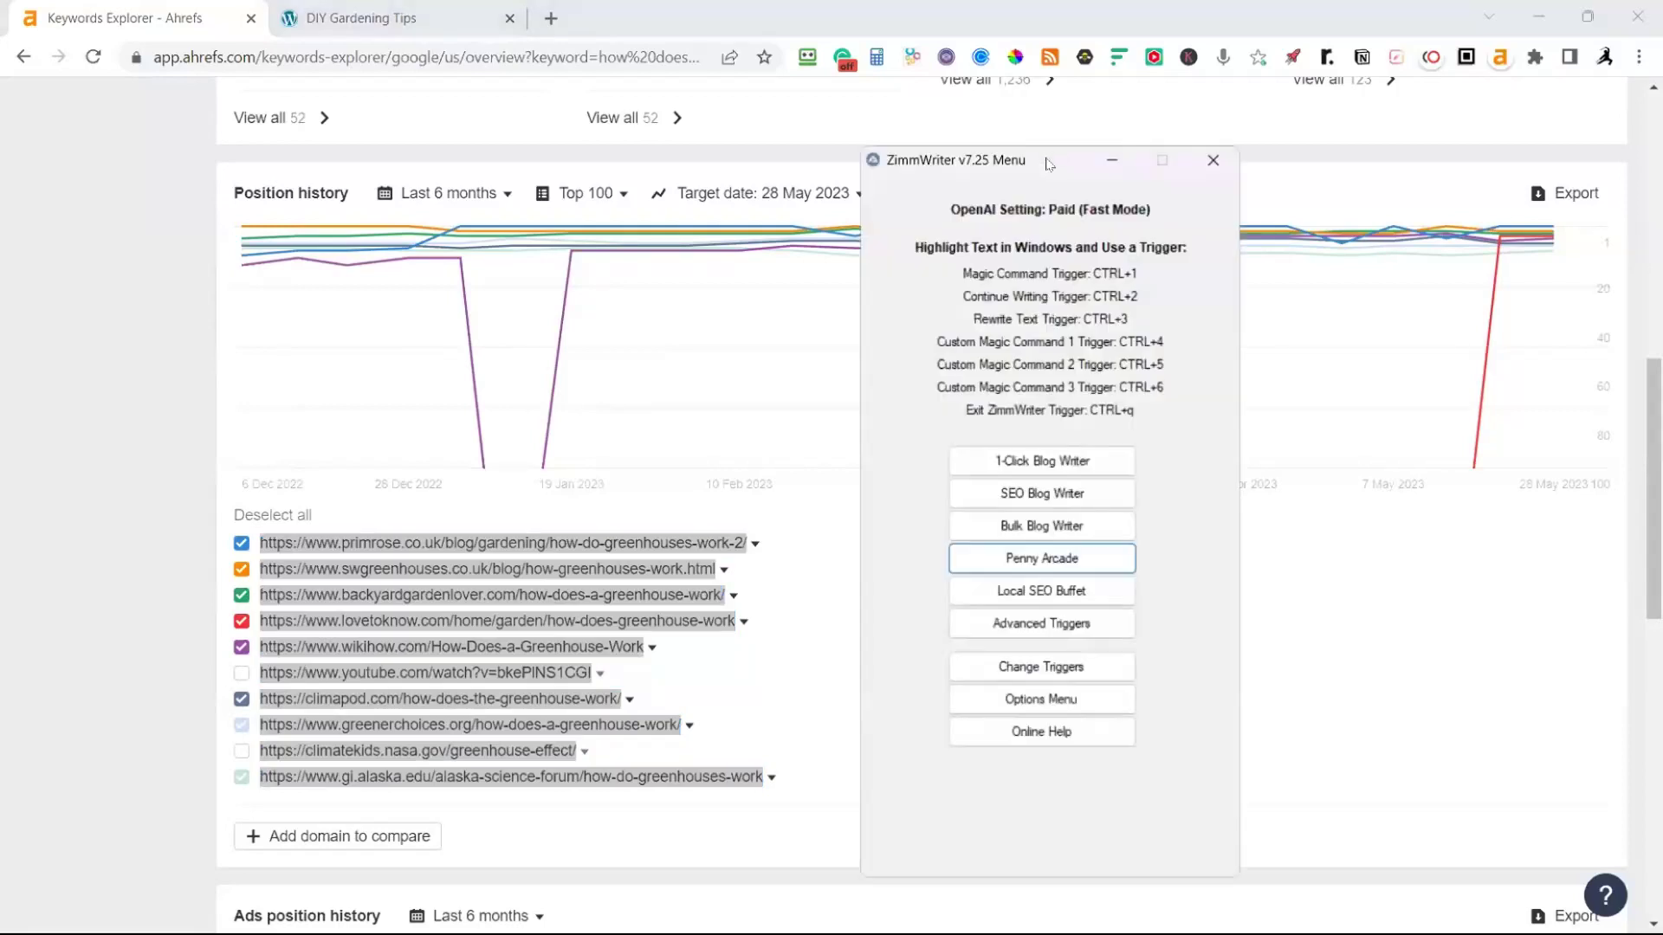
click(1052, 561)
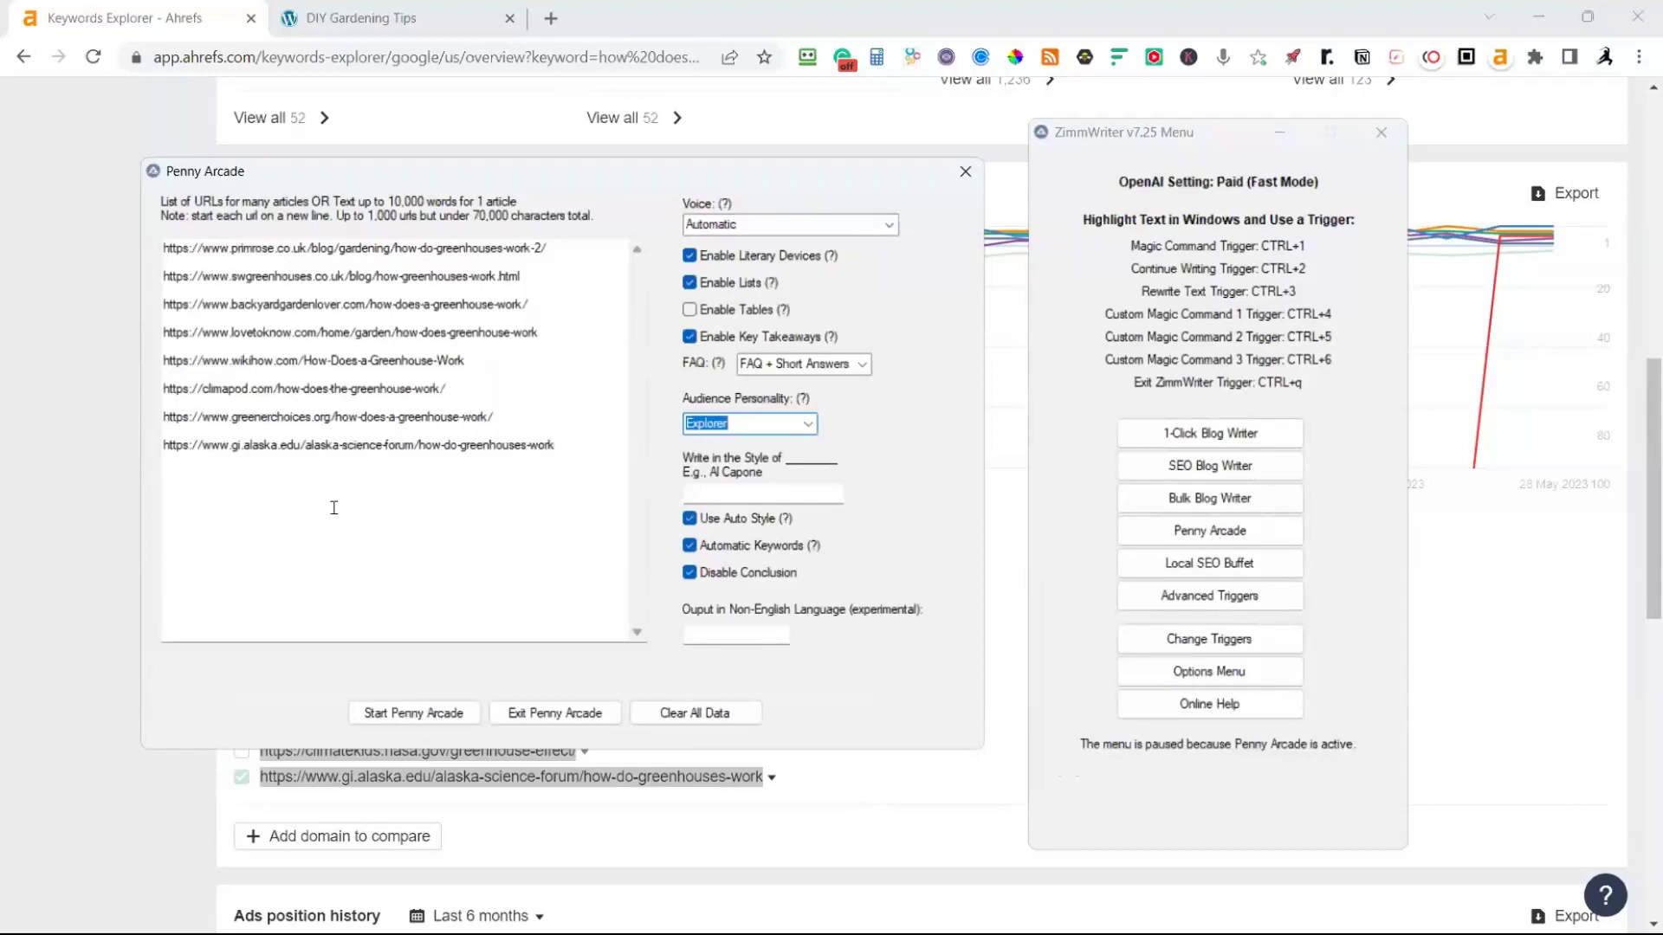
Set the Penny Arcade voice to Automatic, and start and confirm article writing for the listed URLs
click(889, 227)
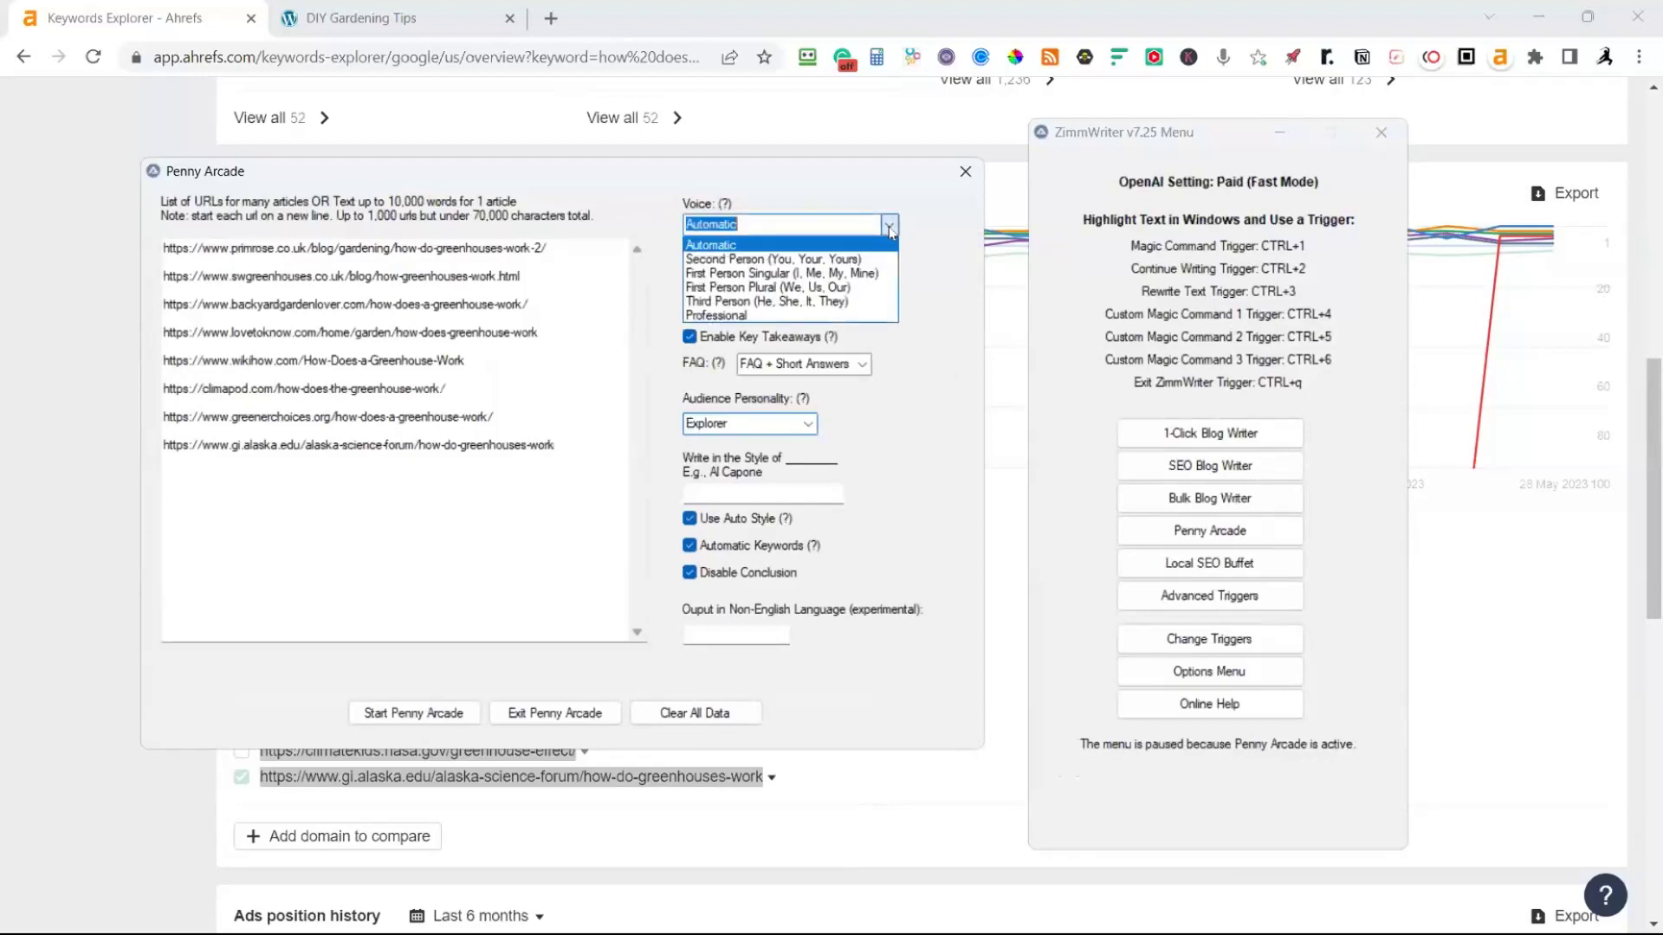
click(738, 245)
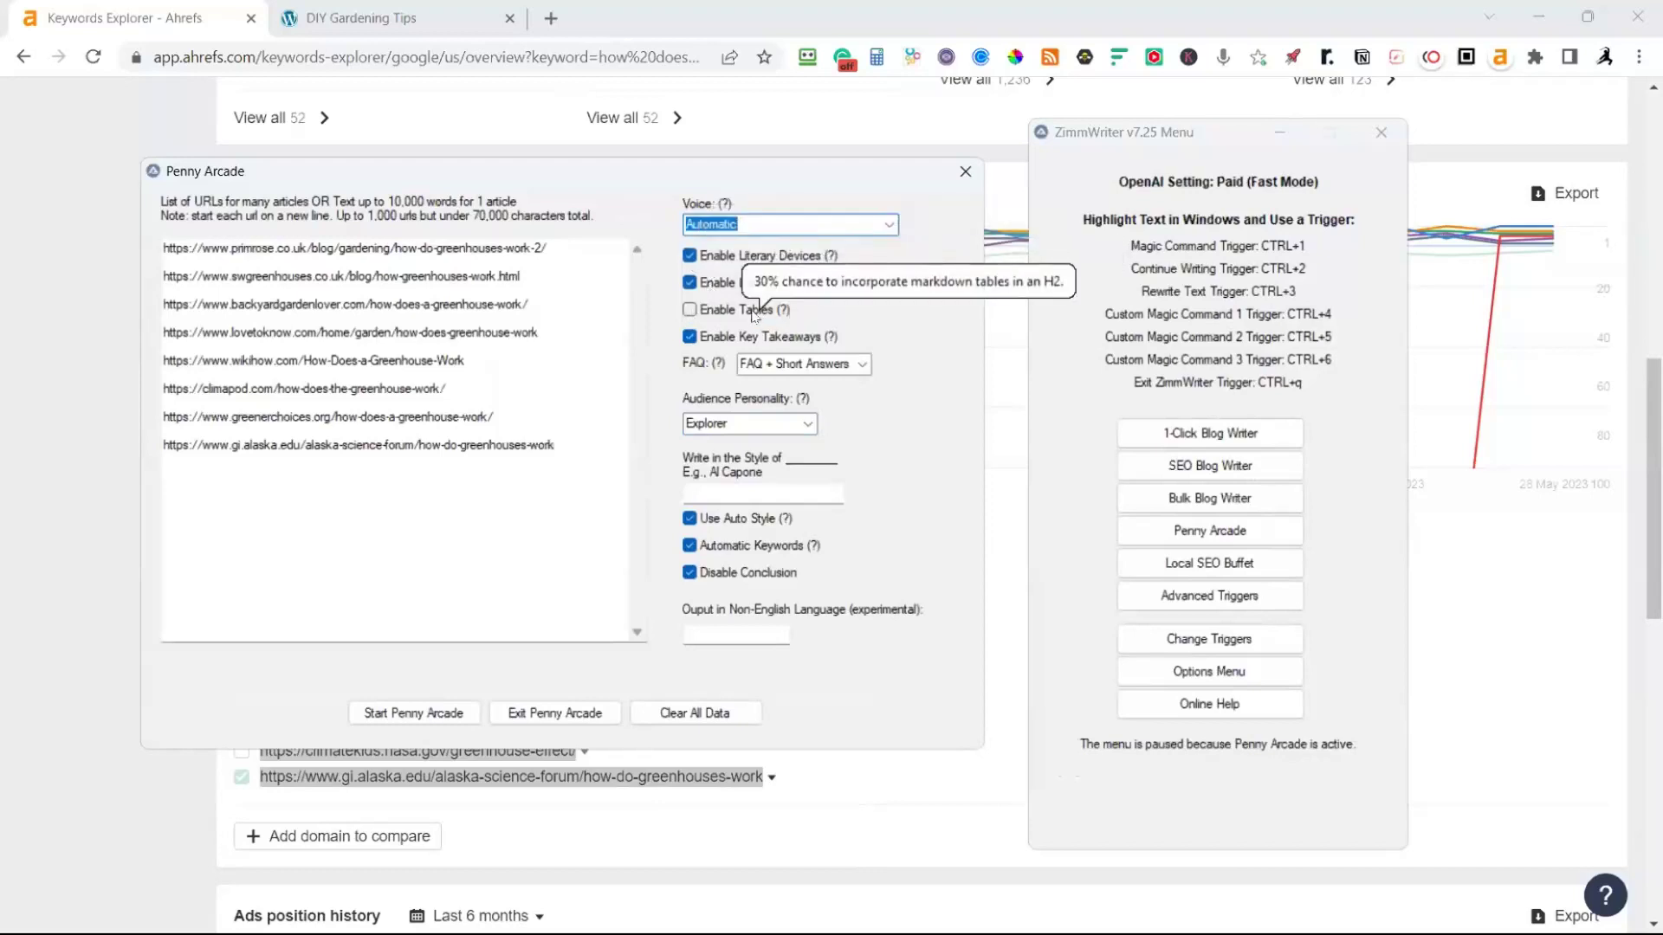
mouse_move(755, 311)
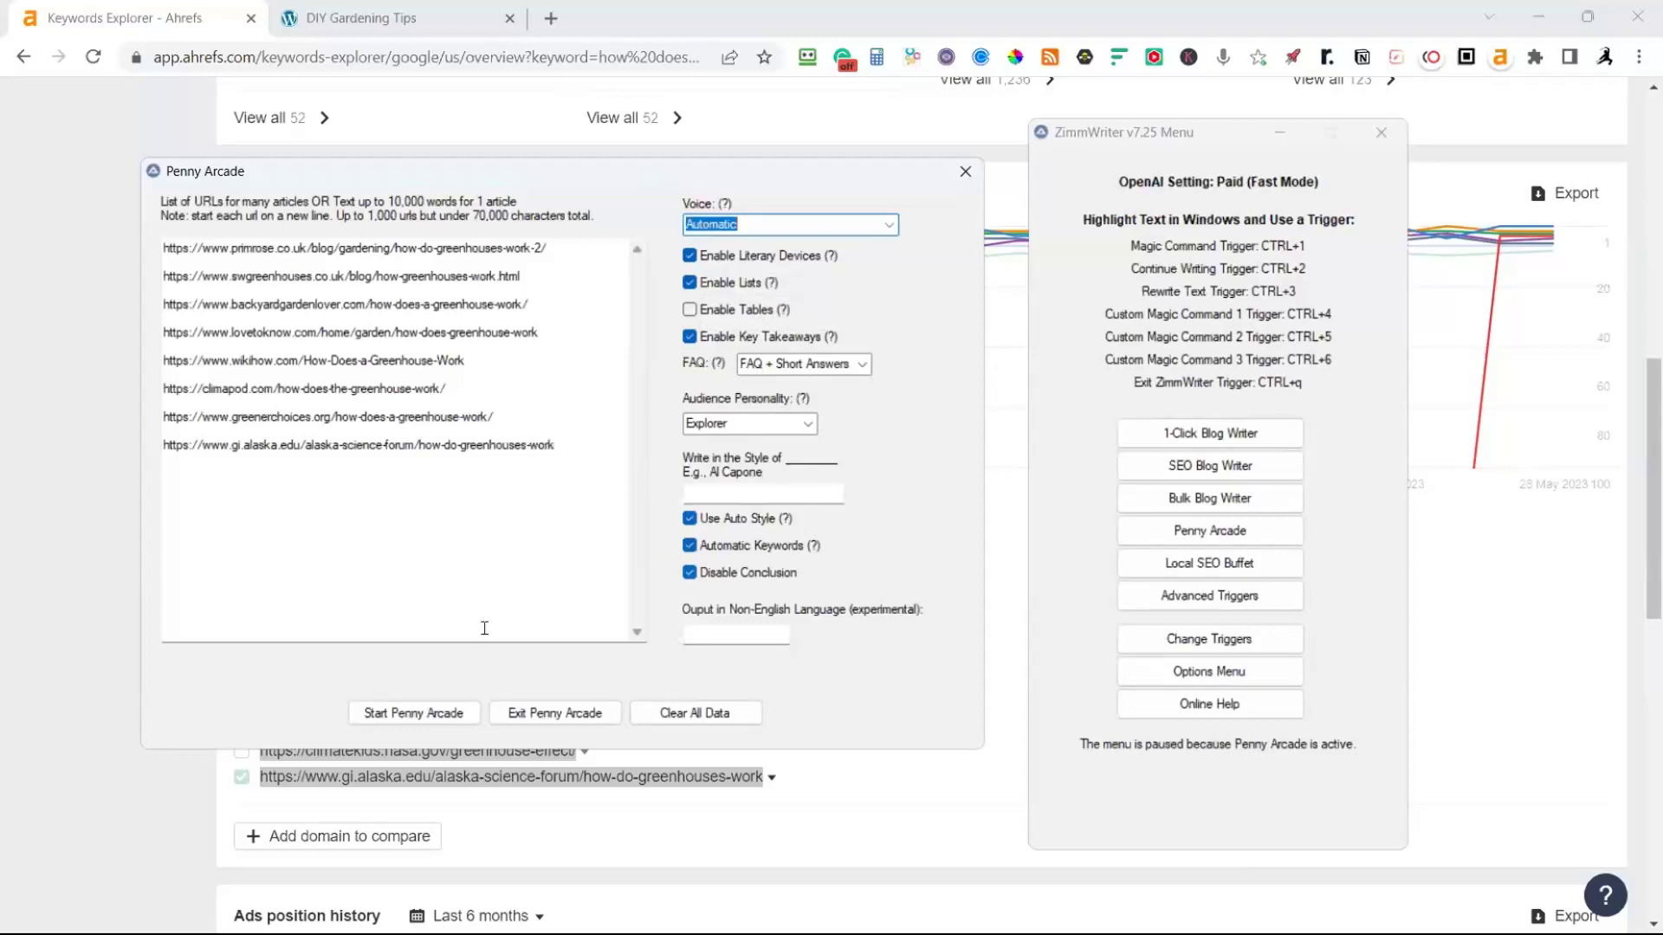
click(433, 712)
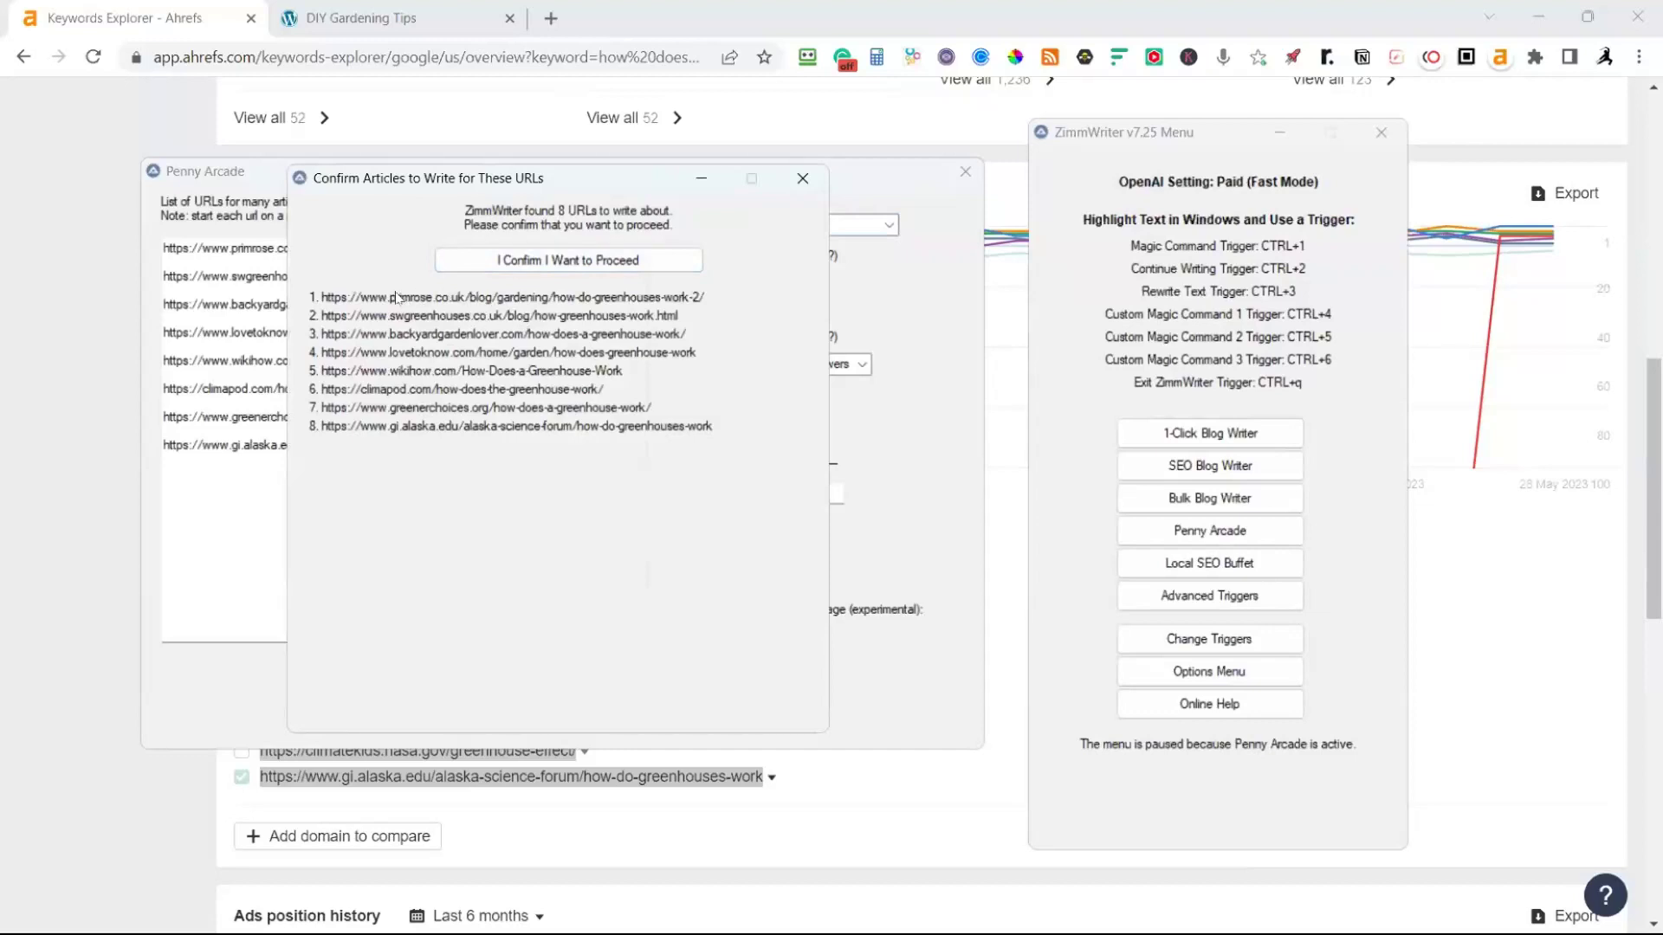
click(561, 261)
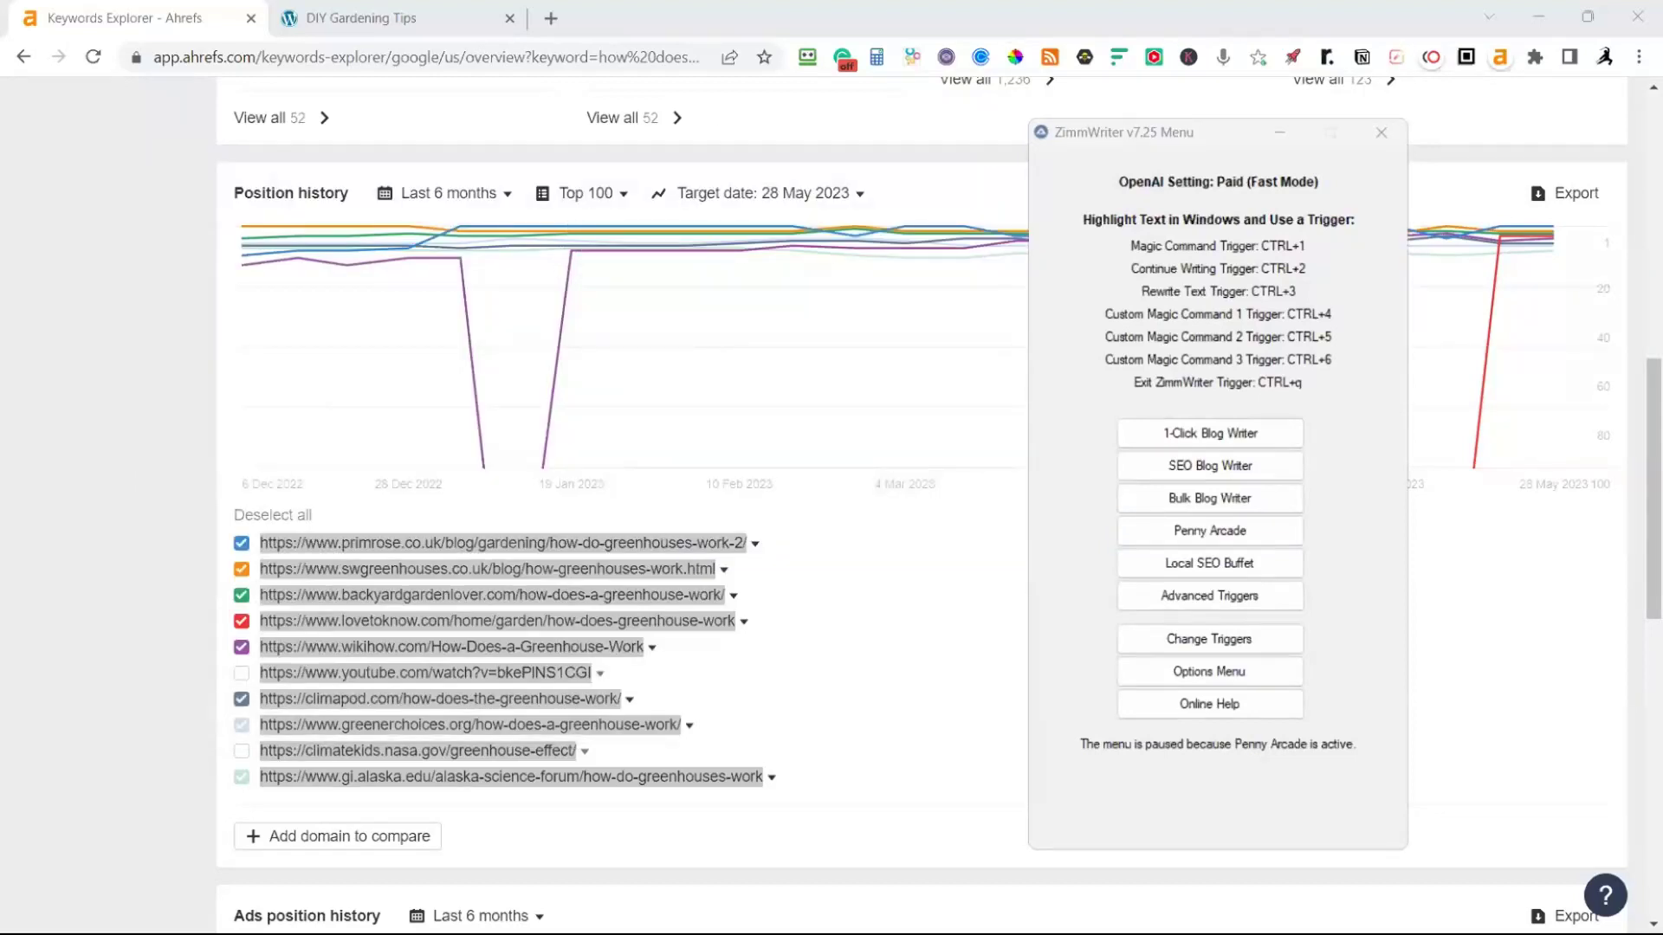
click(549, 456)
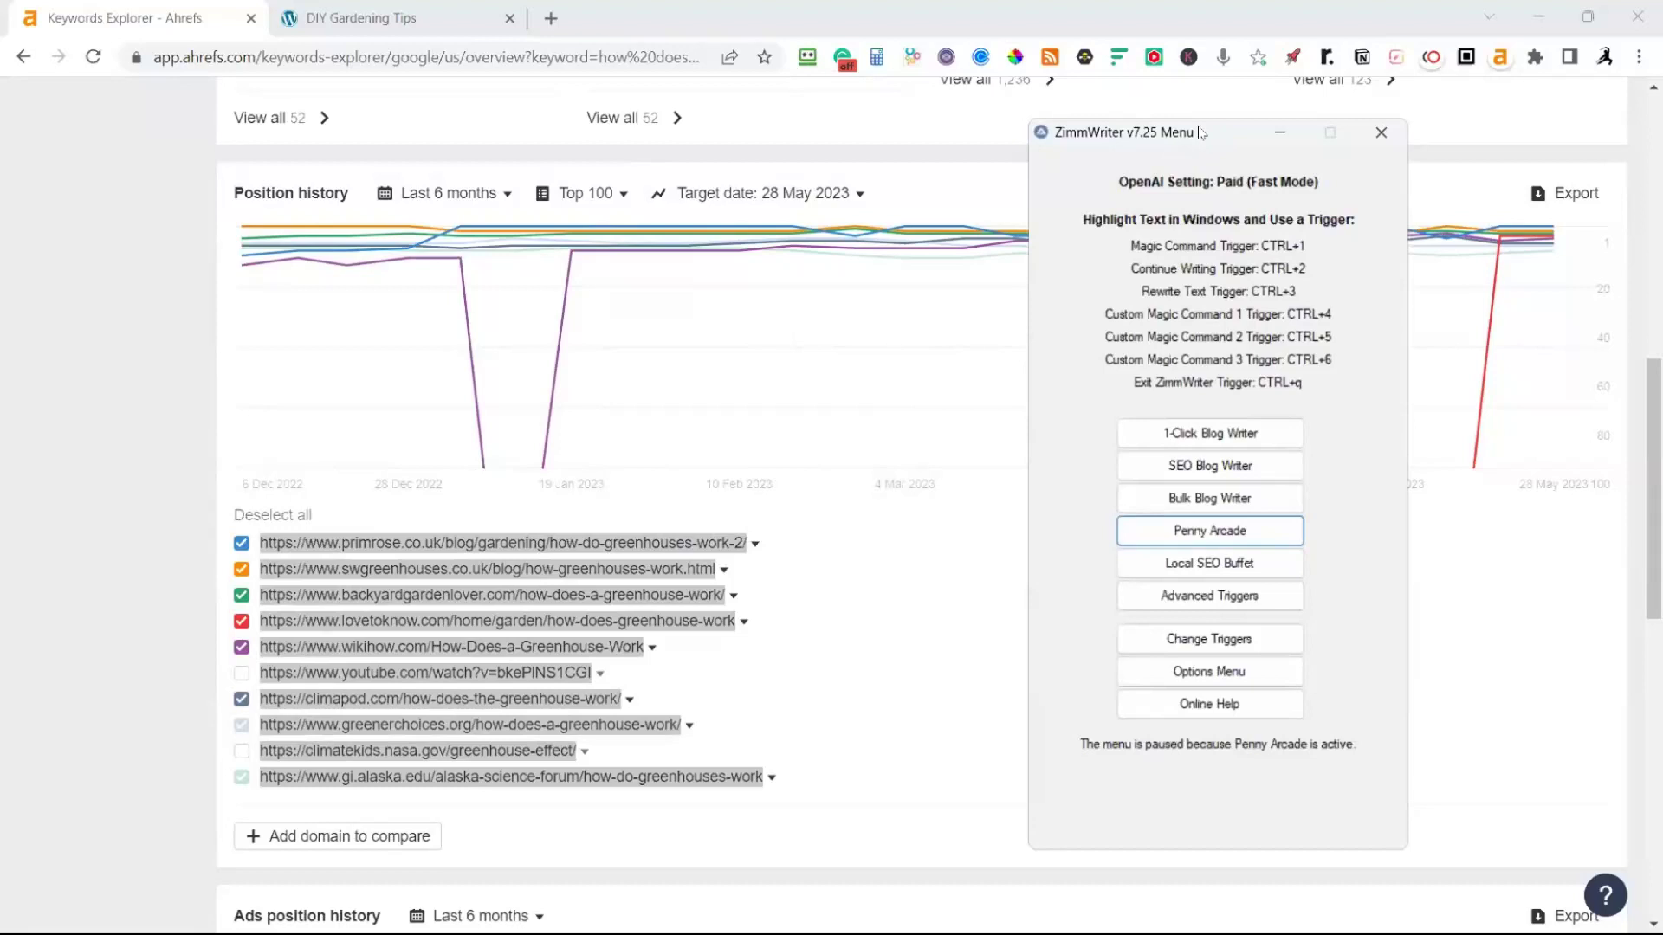
Close the local ZimmWriter menu and dismiss the finished-writing alert on the remote desktop
click(1381, 131)
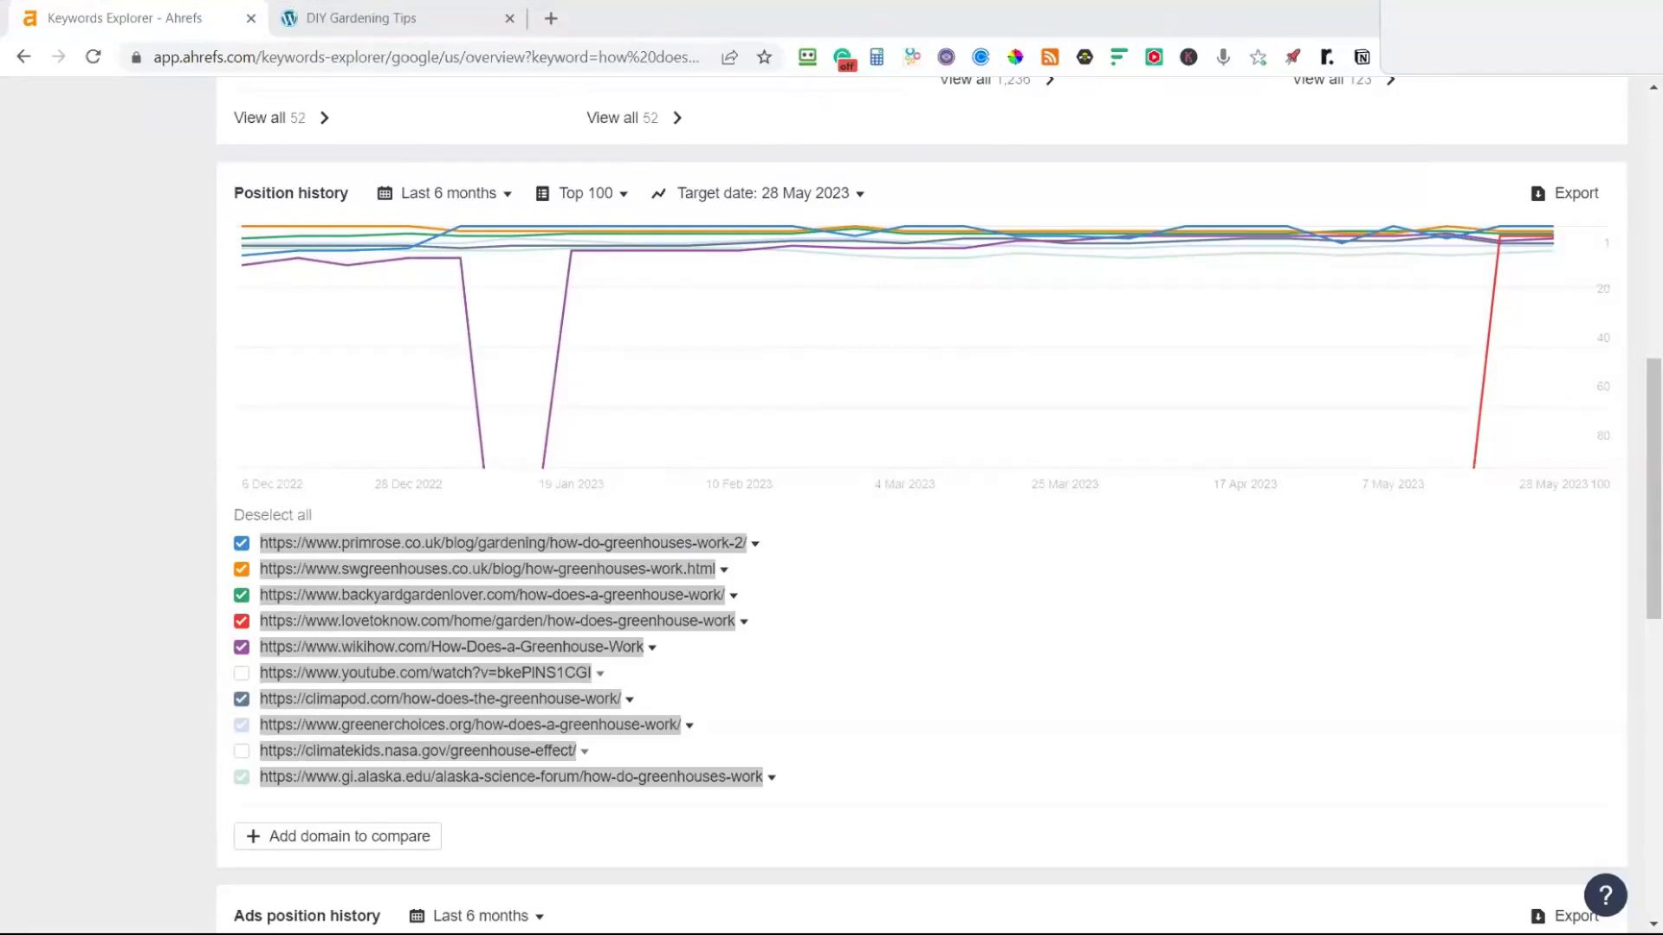
key(alt+Tab)
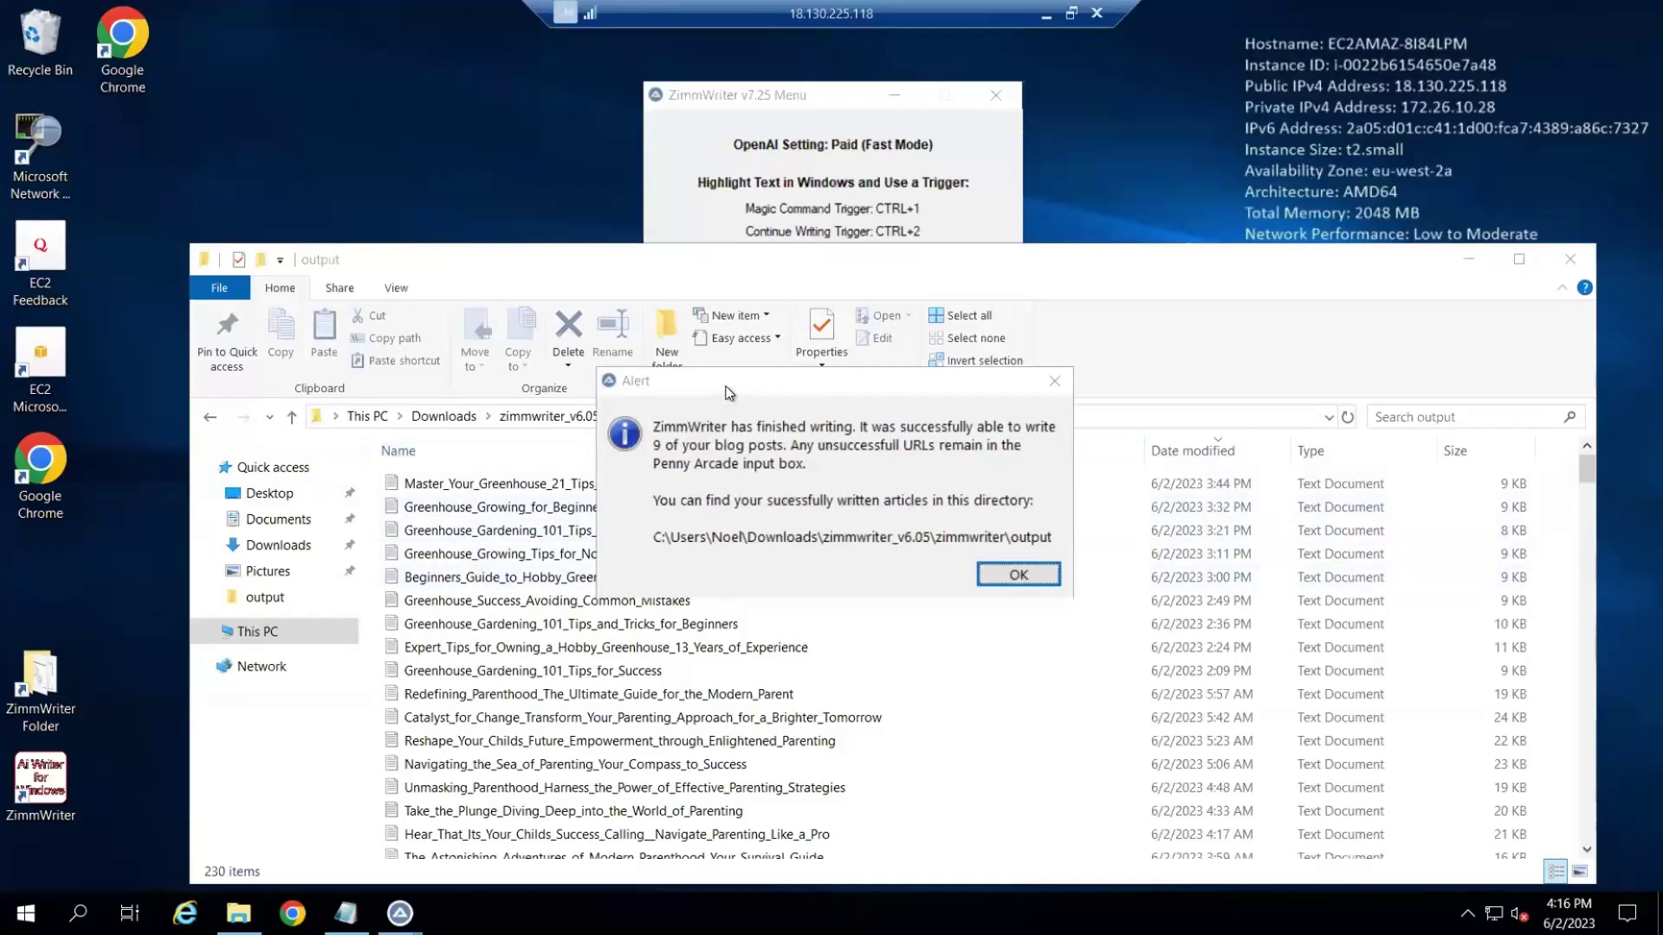
drag(727, 392, 663, 371)
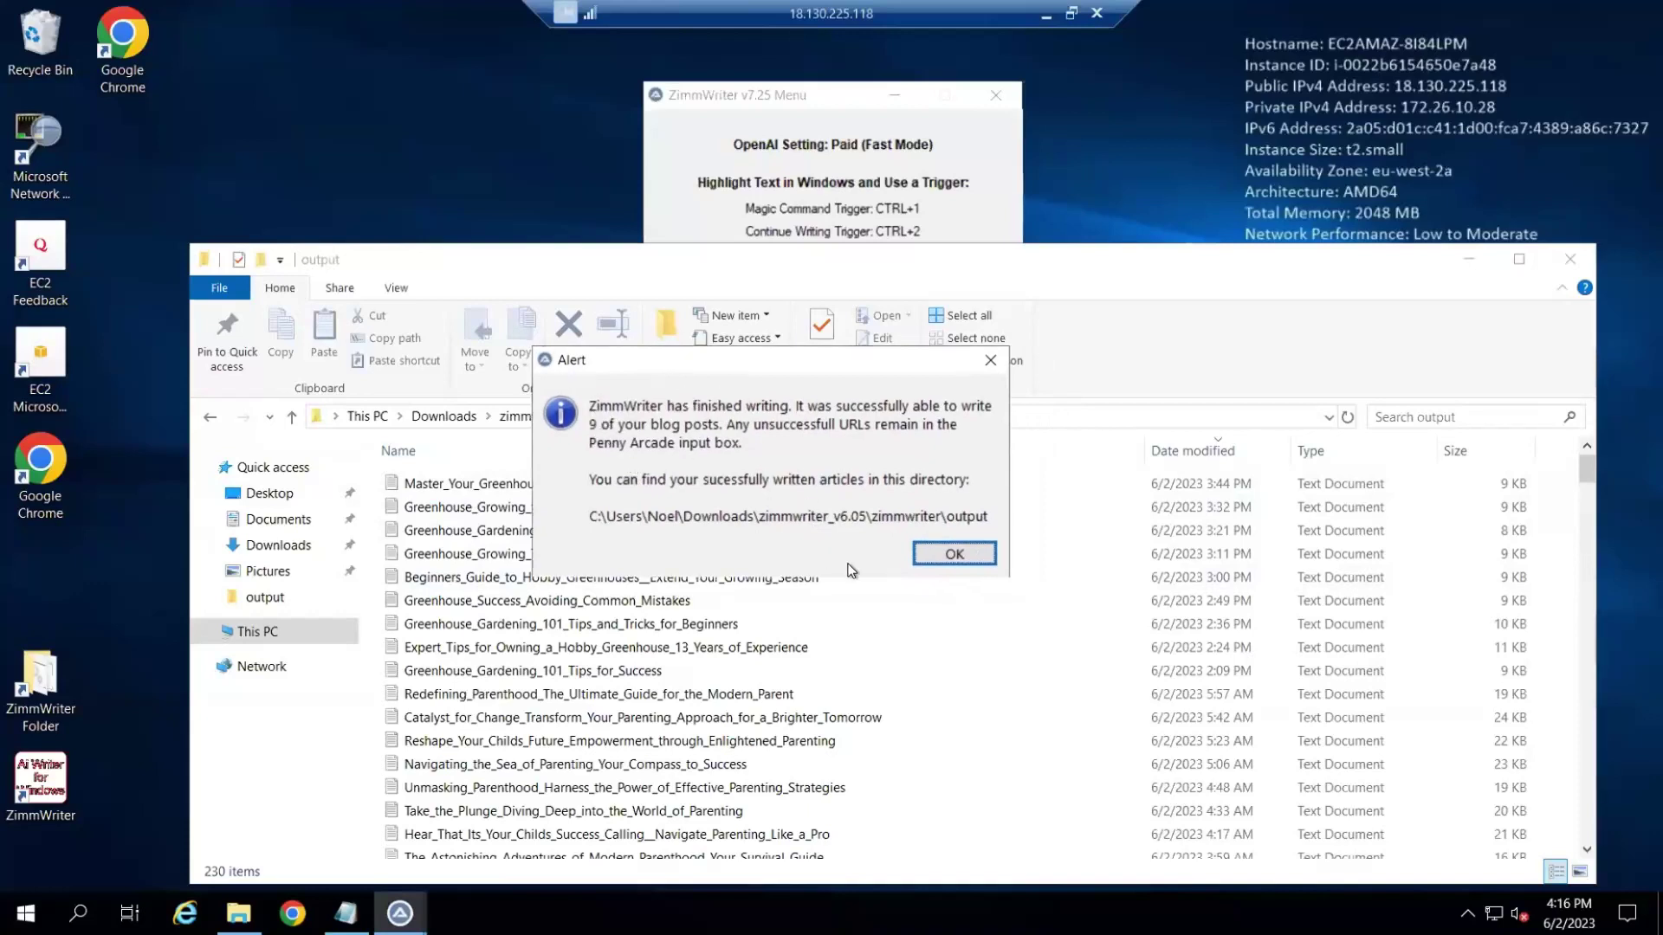
click(950, 557)
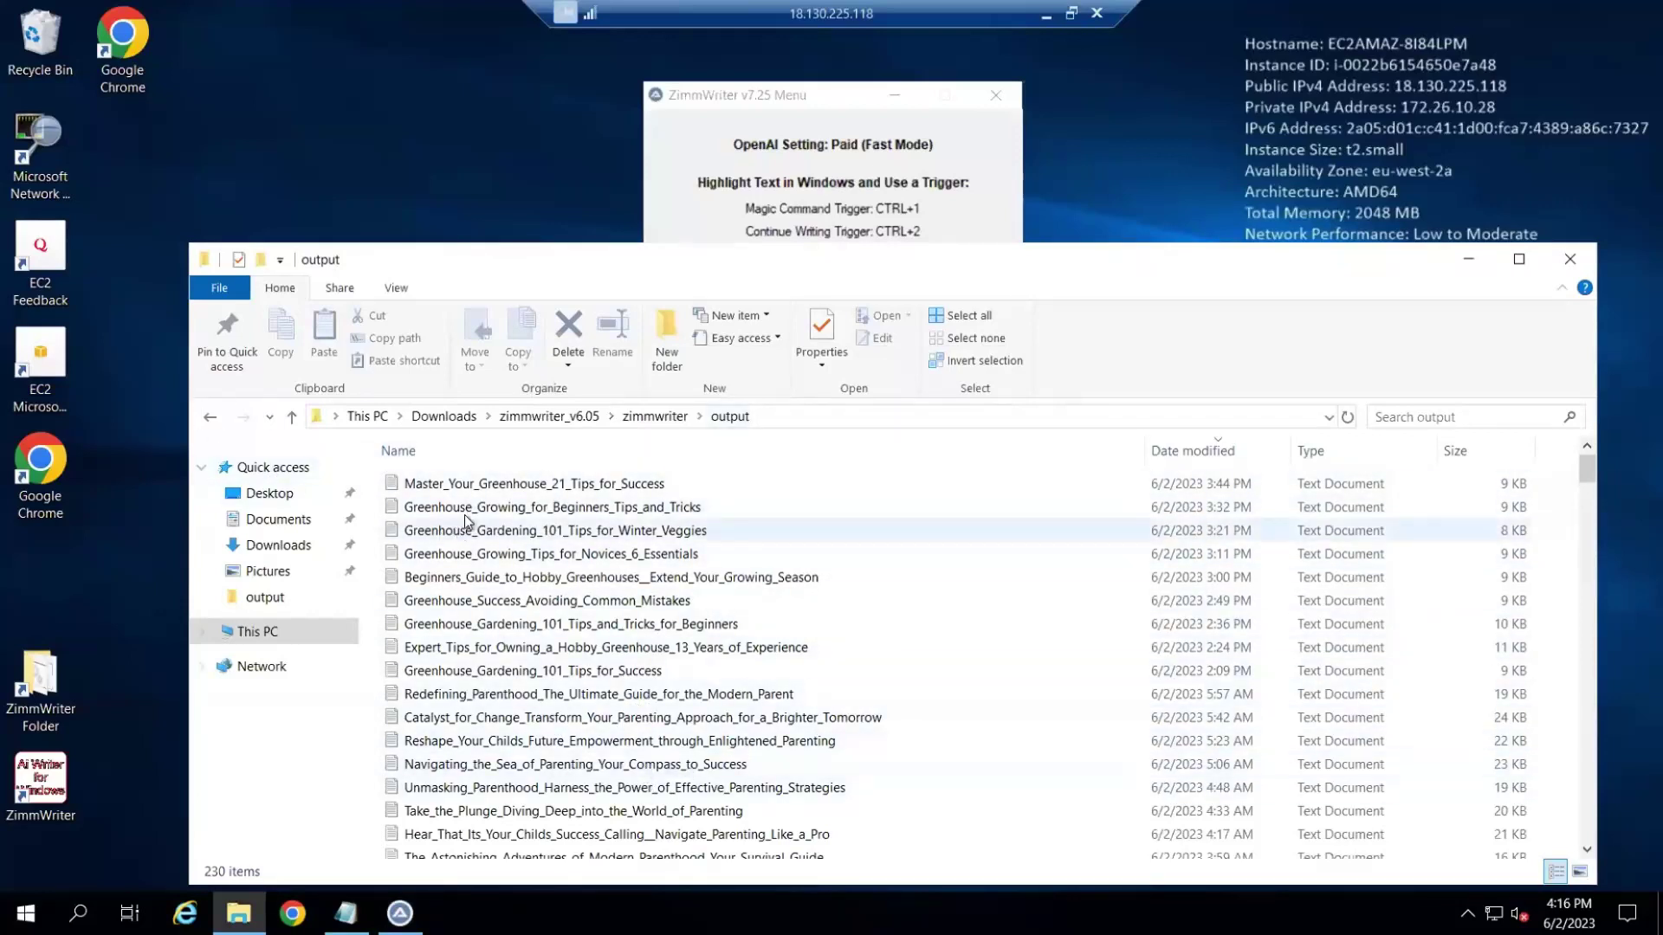
Open the Greenhouse_Gardening_101_Tips_for_Success text file and read its generation settings, image prompt and article introduction
double_click(487, 672)
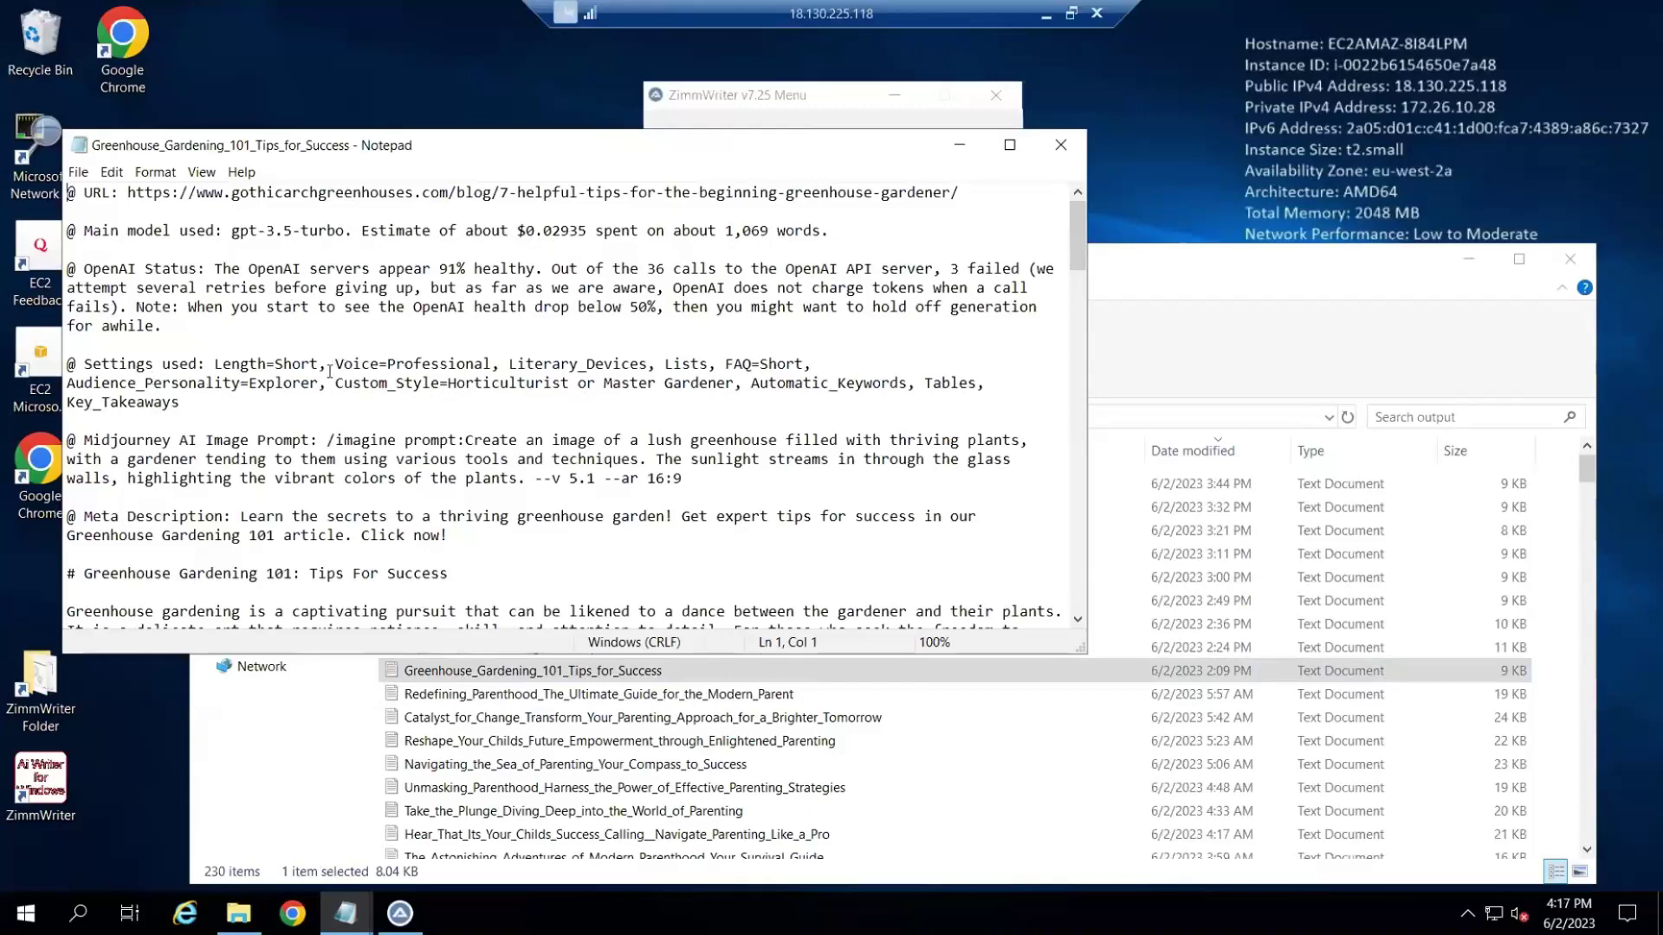
scroll(313, 404, down, 1)
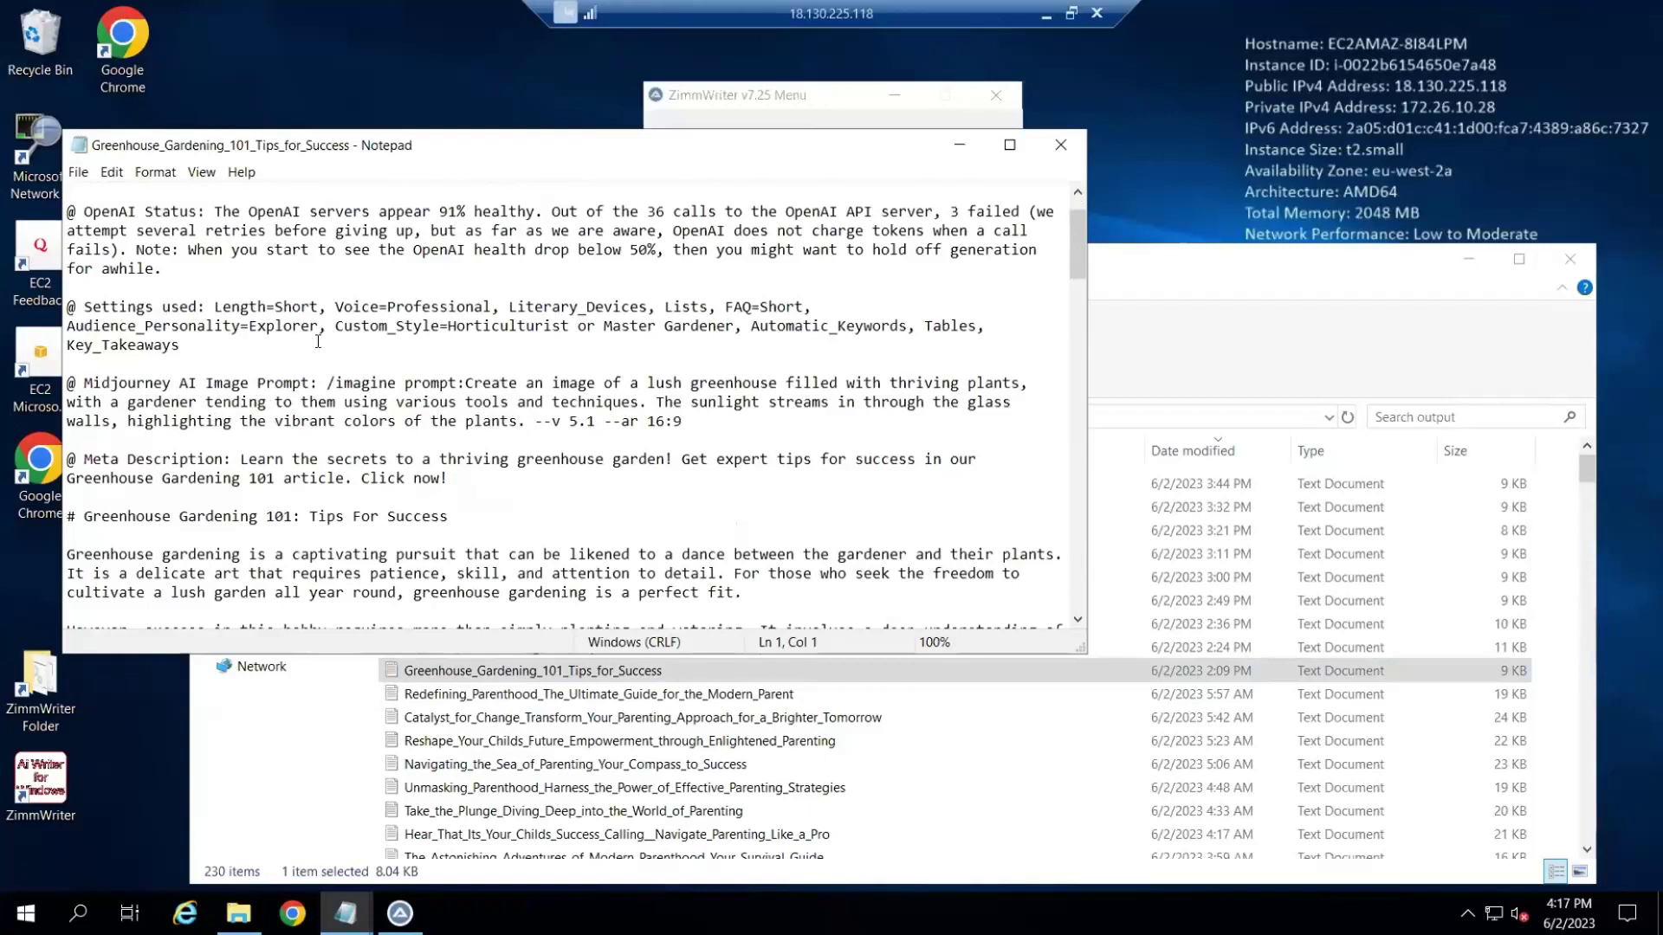
Read the greenhouse article's meta description, title, introduction and key takeaways
scroll(287, 427, down, 1)
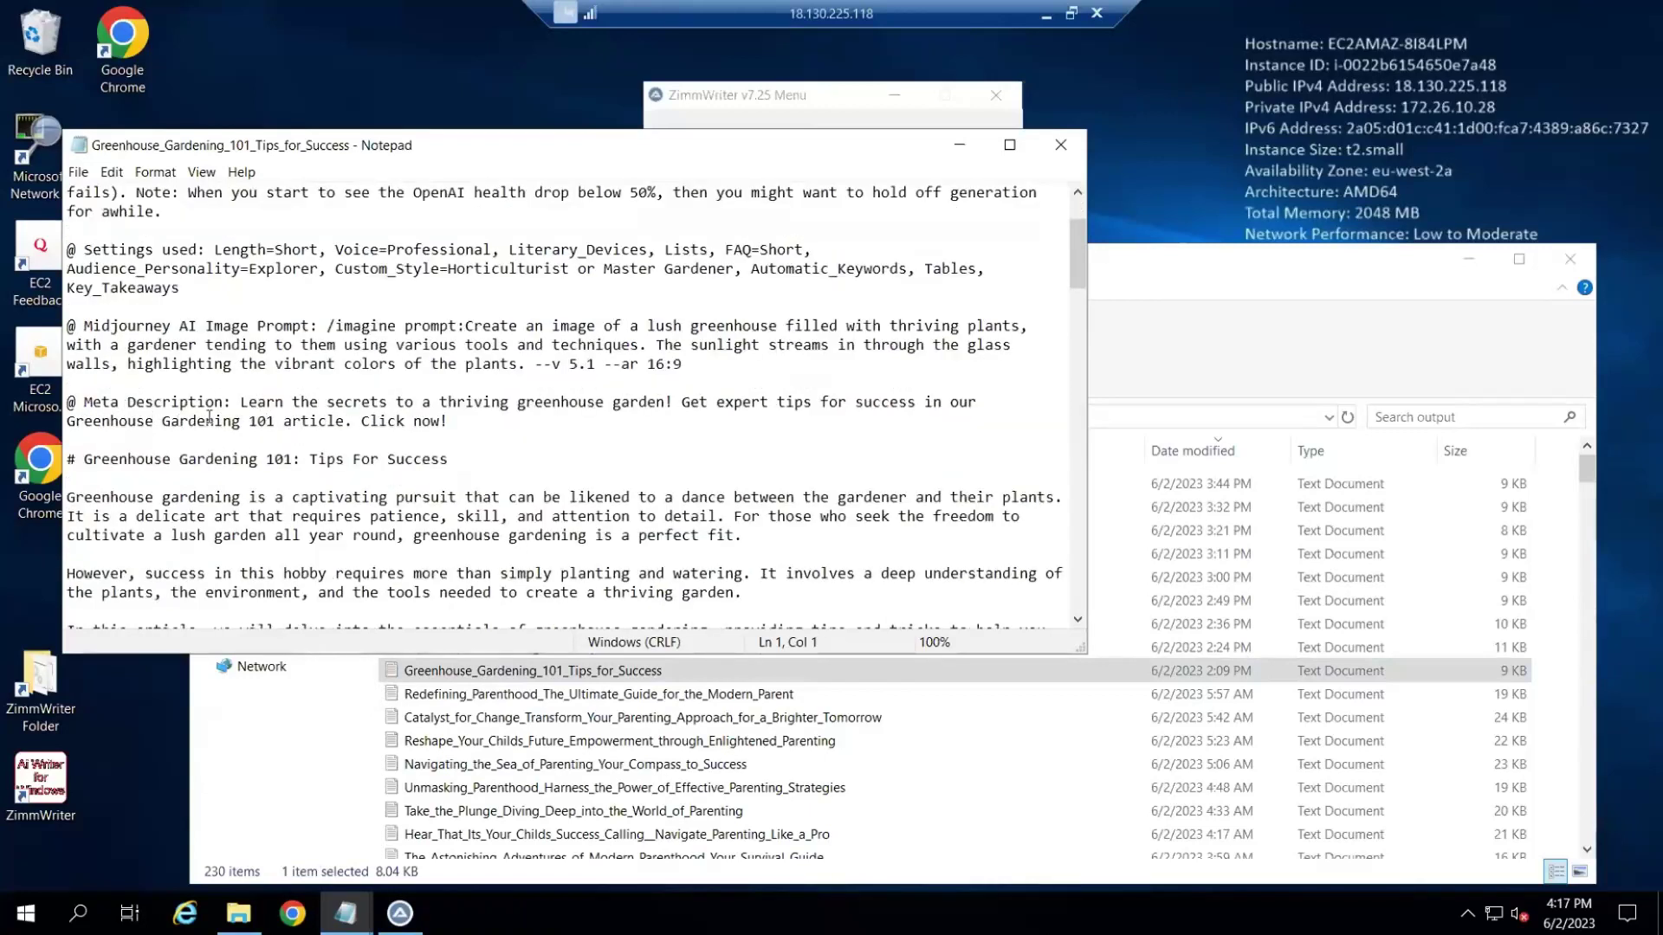
scroll(224, 424, down, 1)
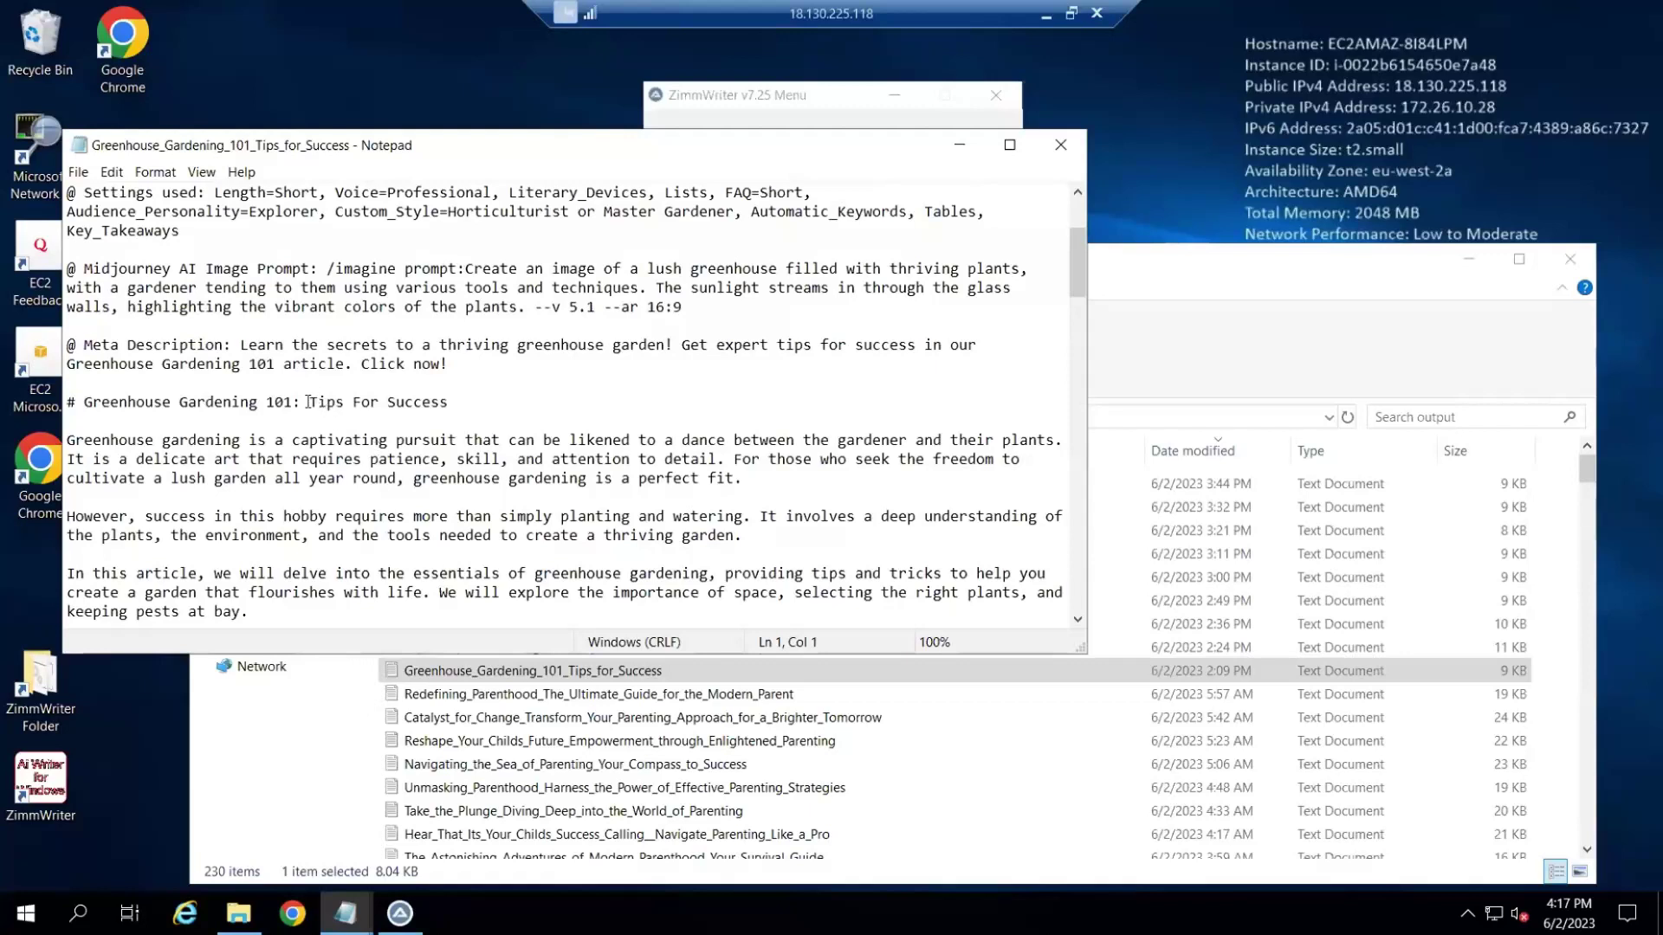
drag(454, 397, 195, 400)
key(Down)
scroll(312, 485, down, 1)
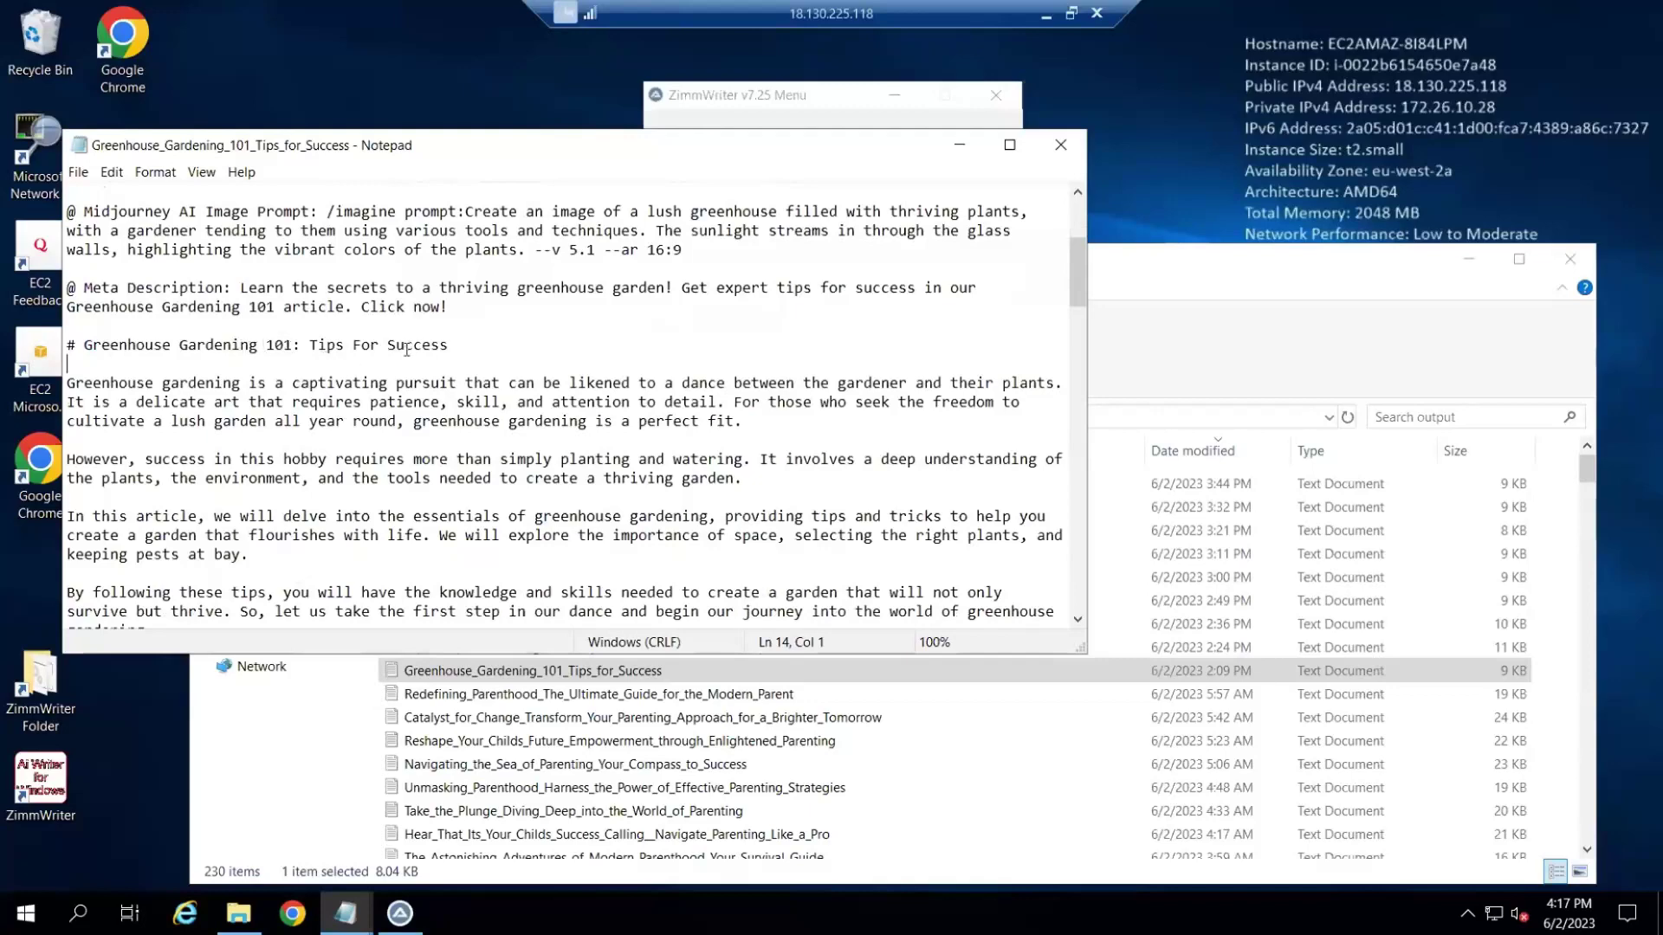
scroll(398, 421, down, 1)
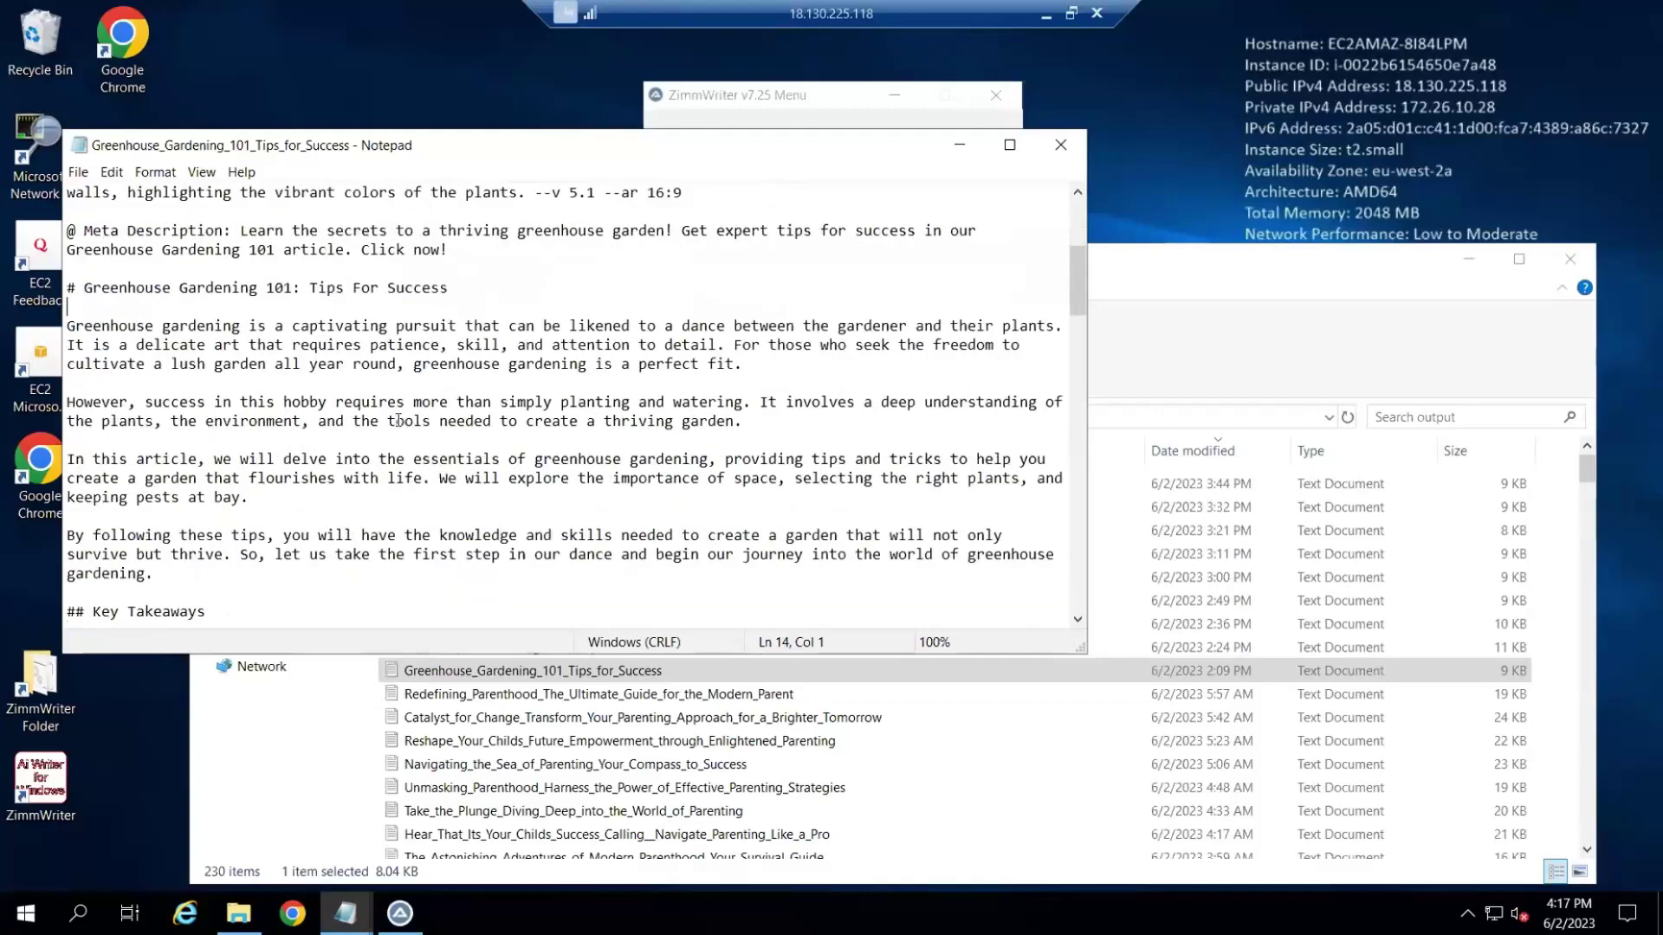
scroll(398, 421, down, 2)
scroll(399, 422, down, 1)
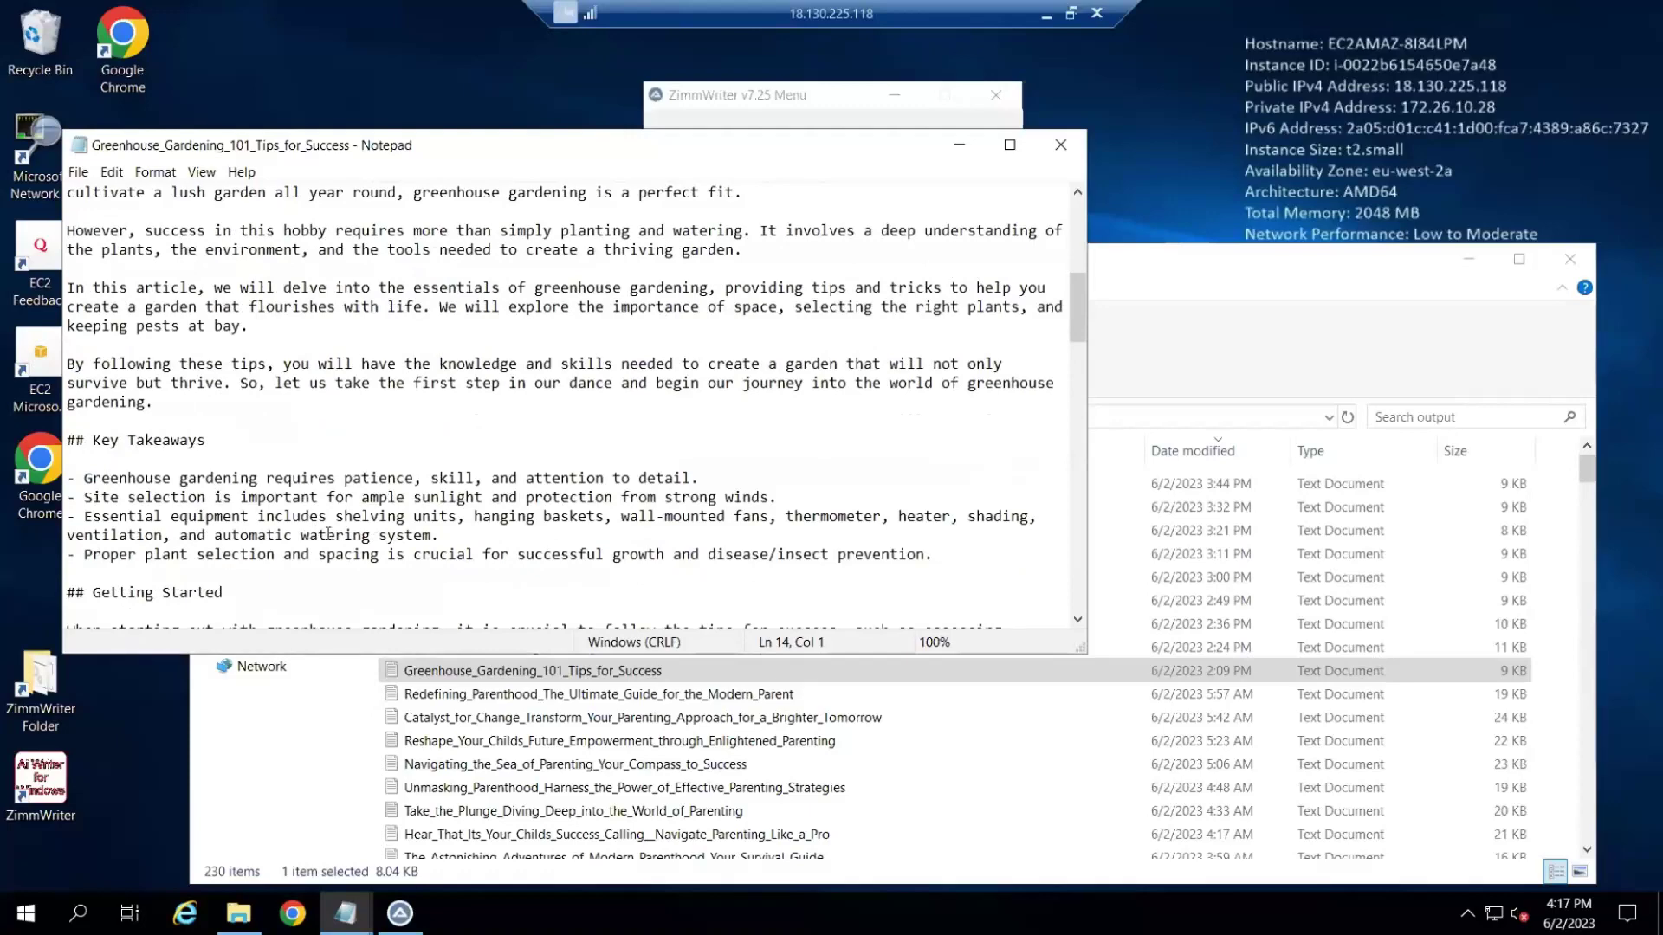
scroll(226, 433, down, 1)
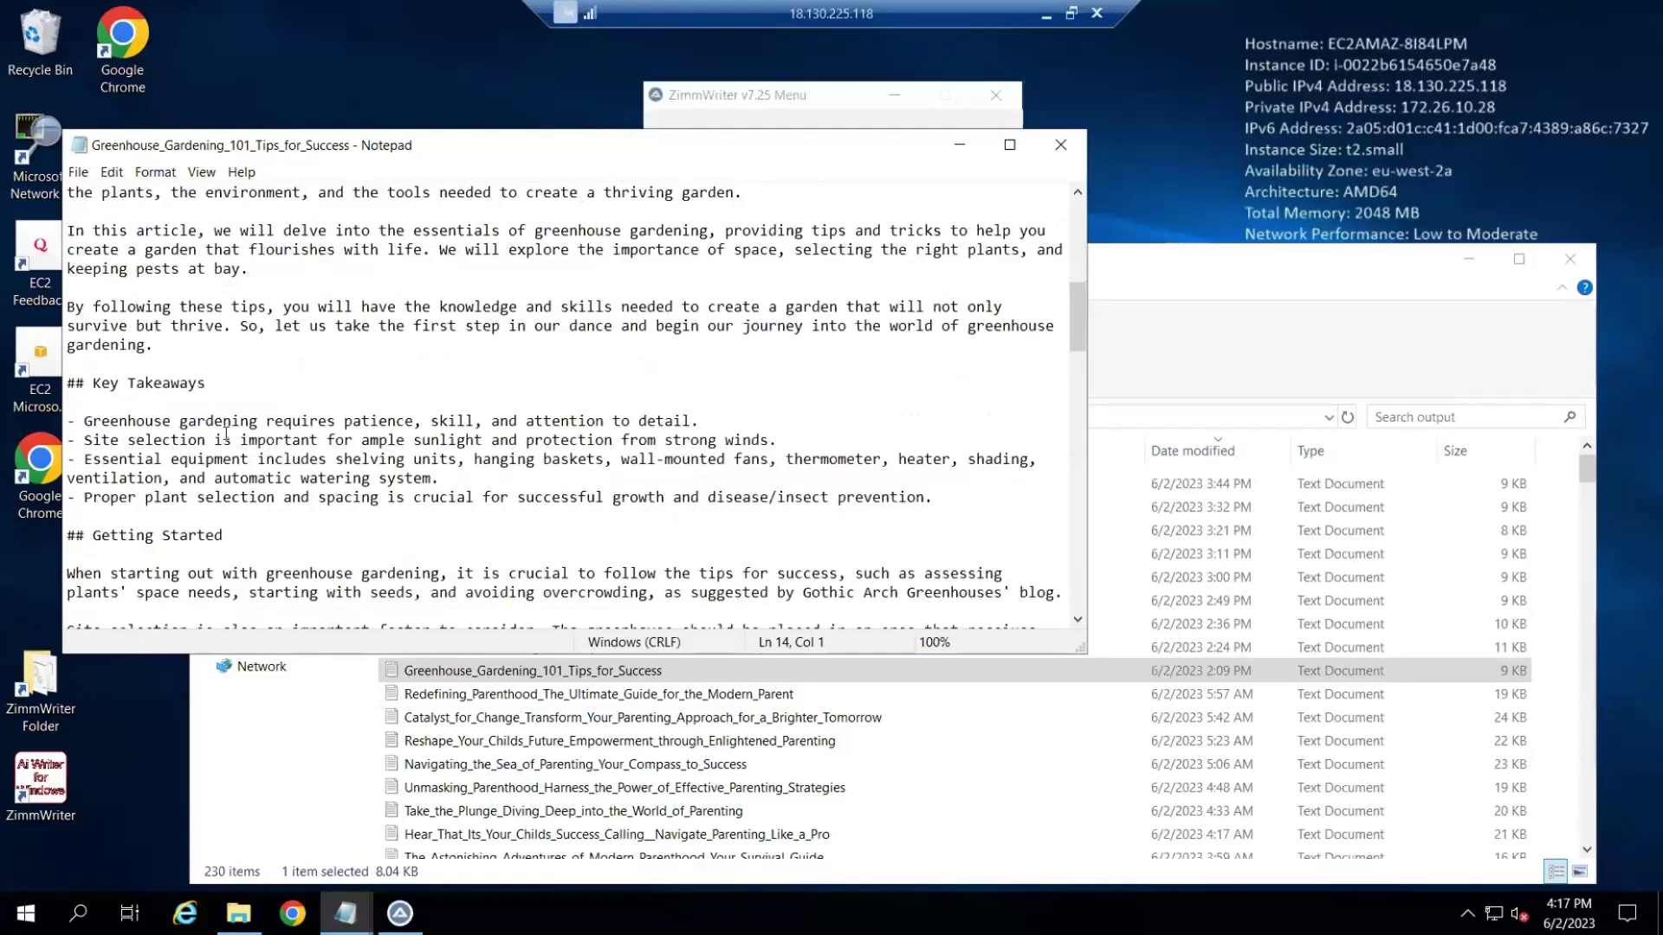
Review the greenhouse article's body sections, plant spacing table and frequently asked questions, and return to the beginning of the text
scroll(226, 433, down, 6)
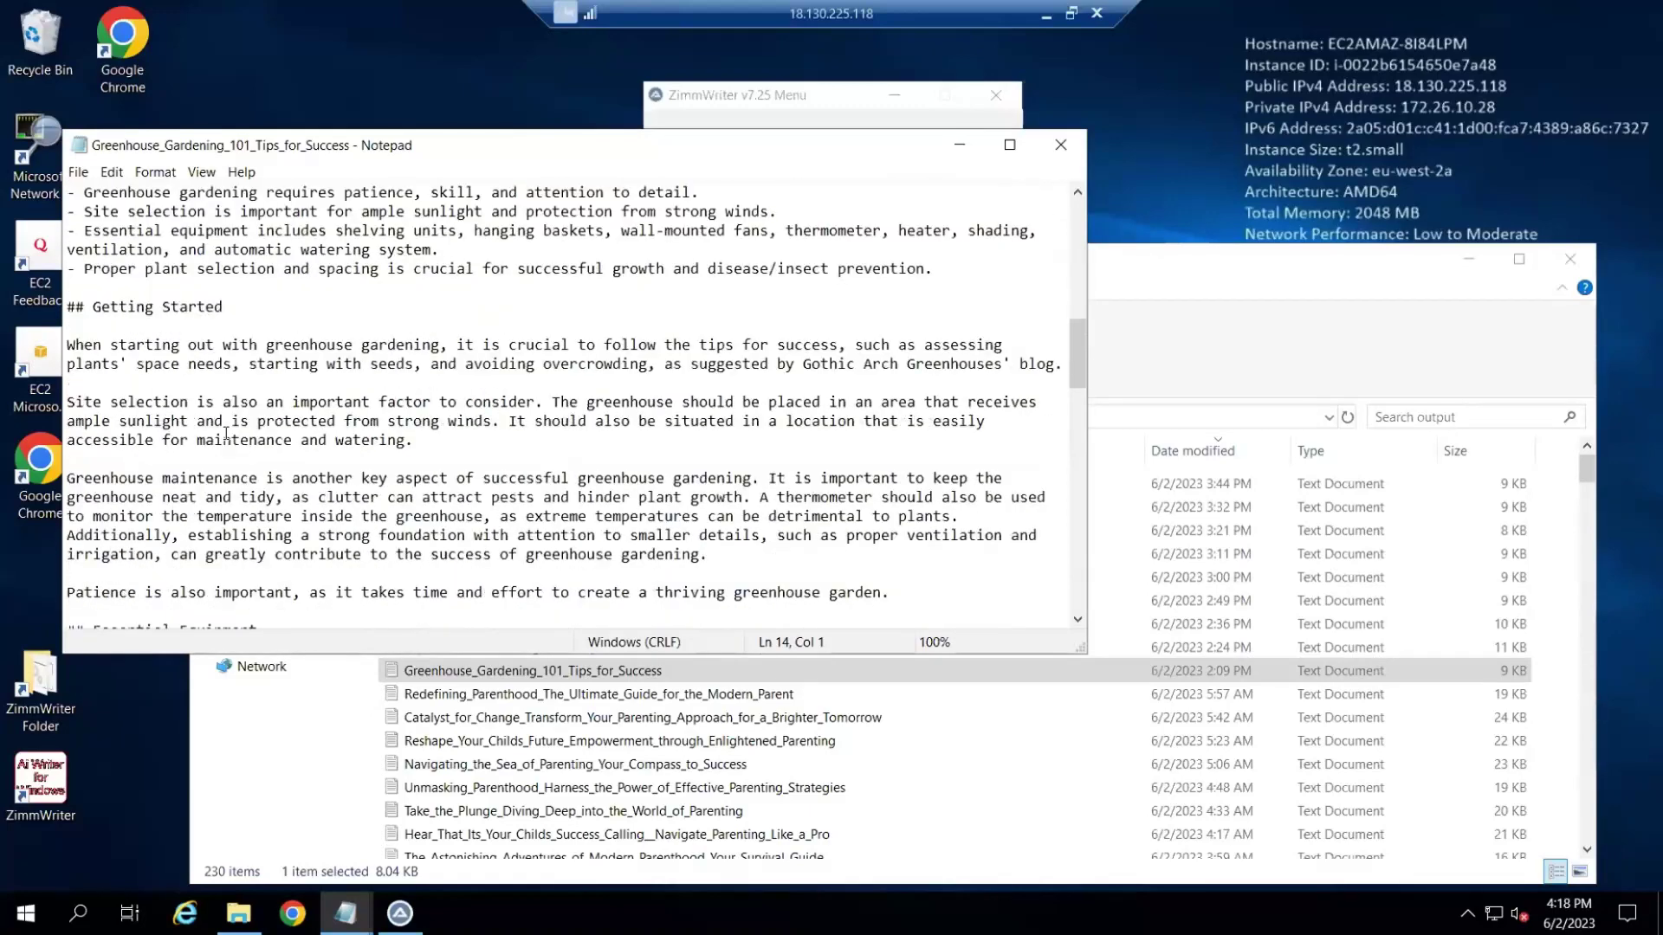
scroll(226, 432, down, 6)
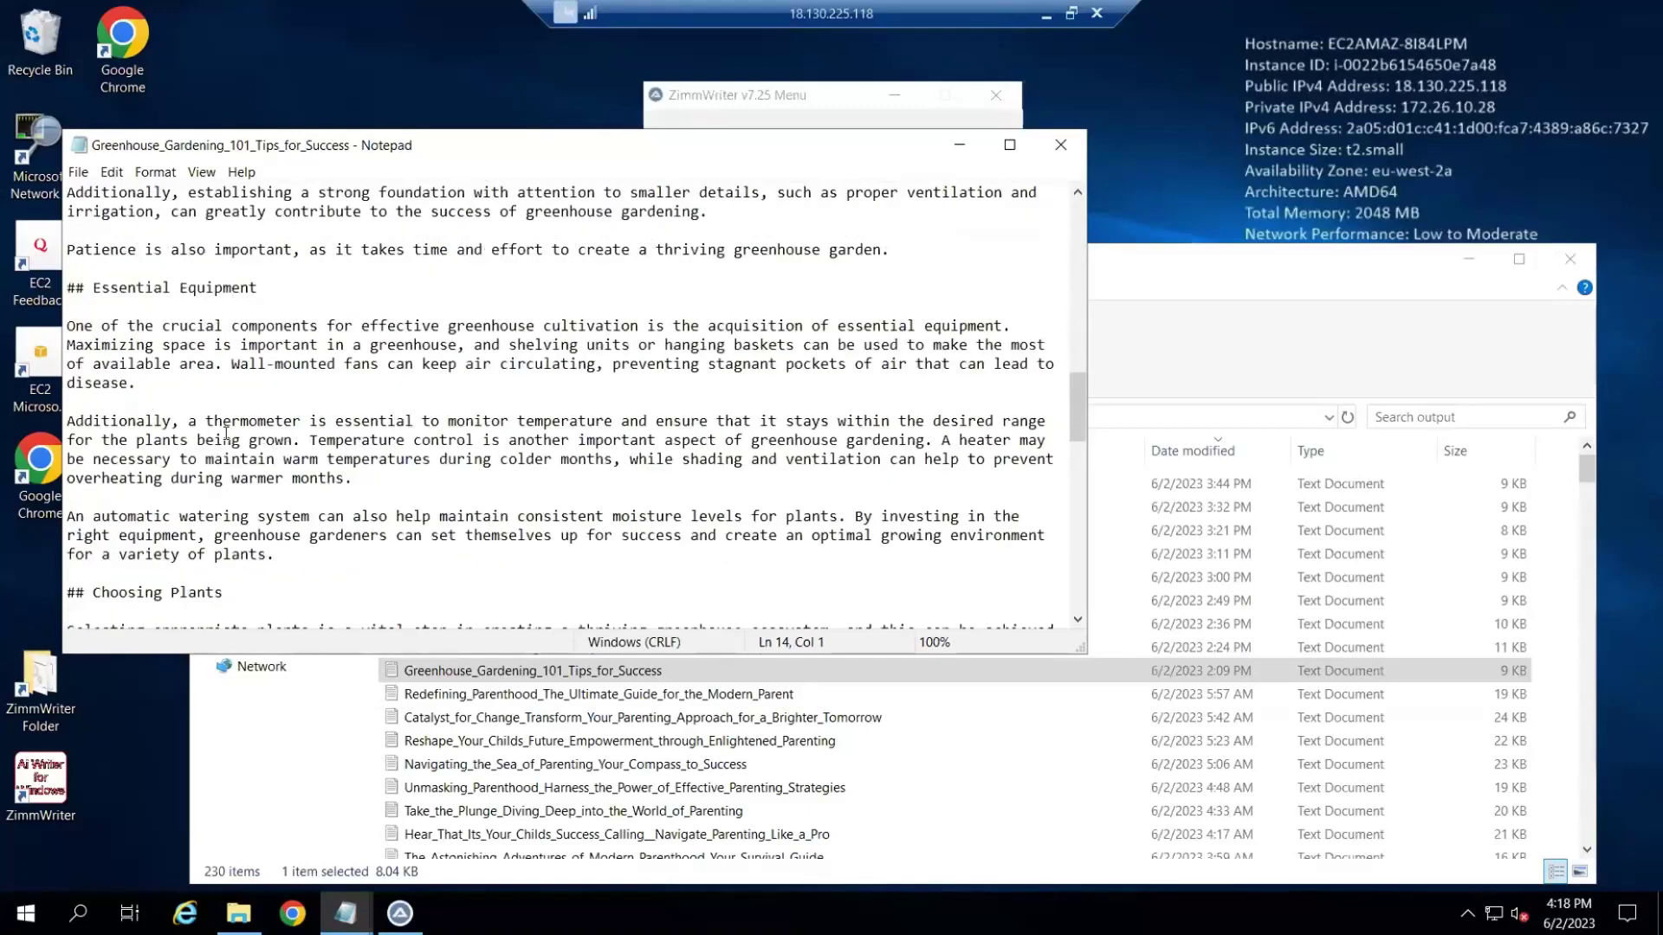
scroll(226, 433, down, 4)
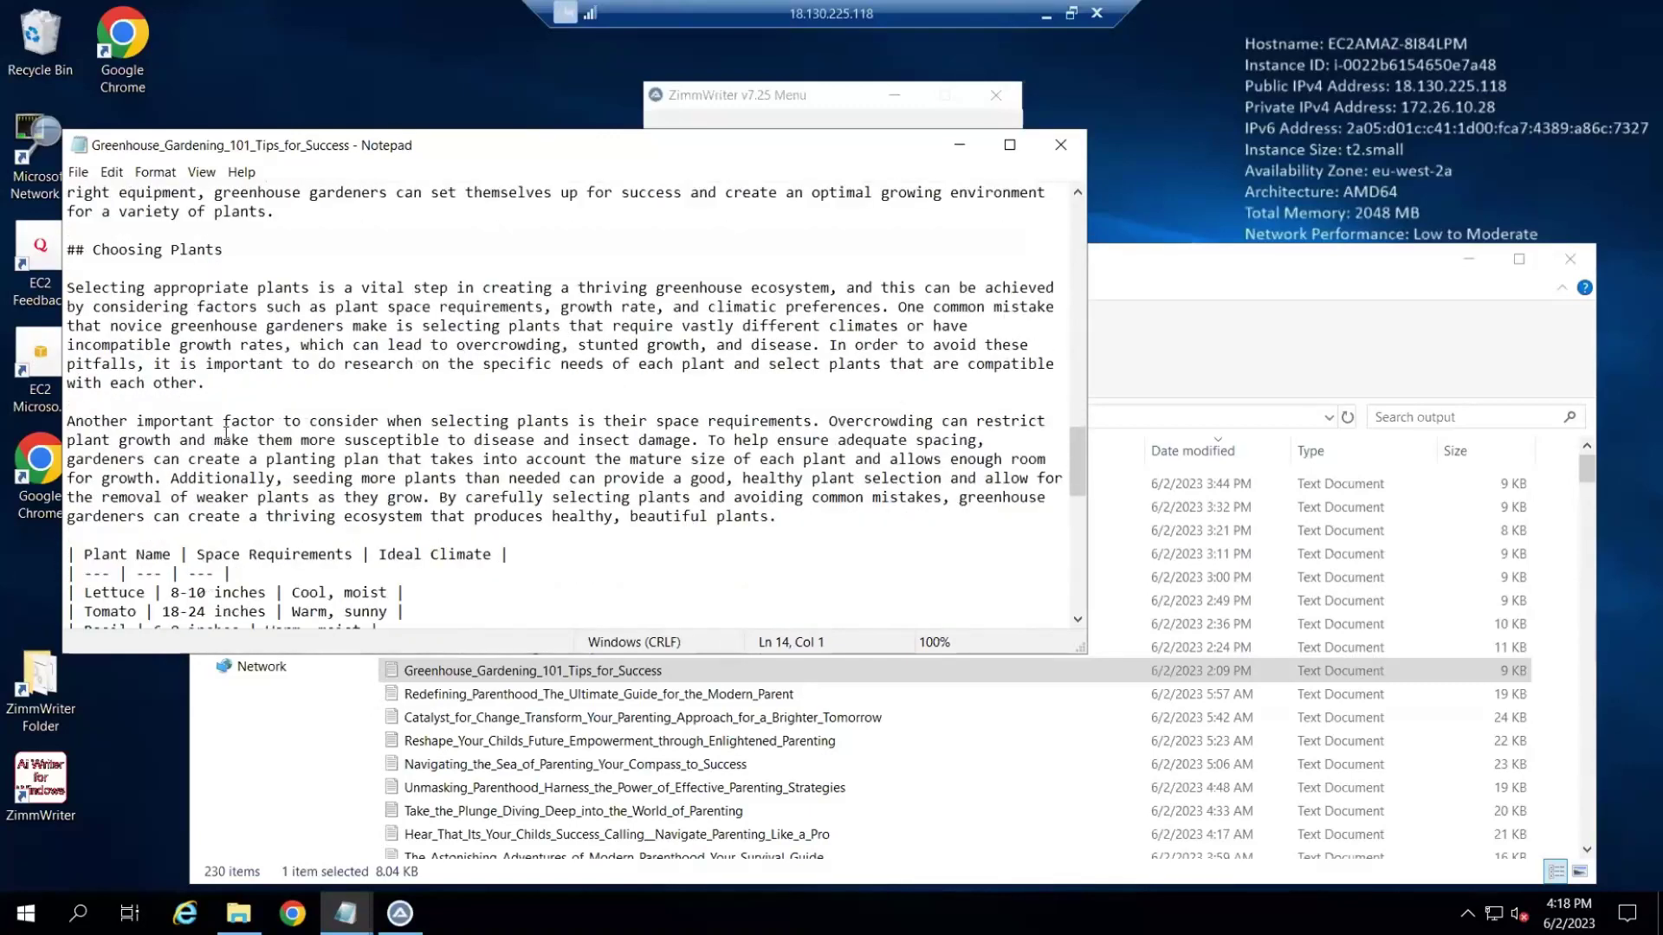
scroll(226, 433, down, 4)
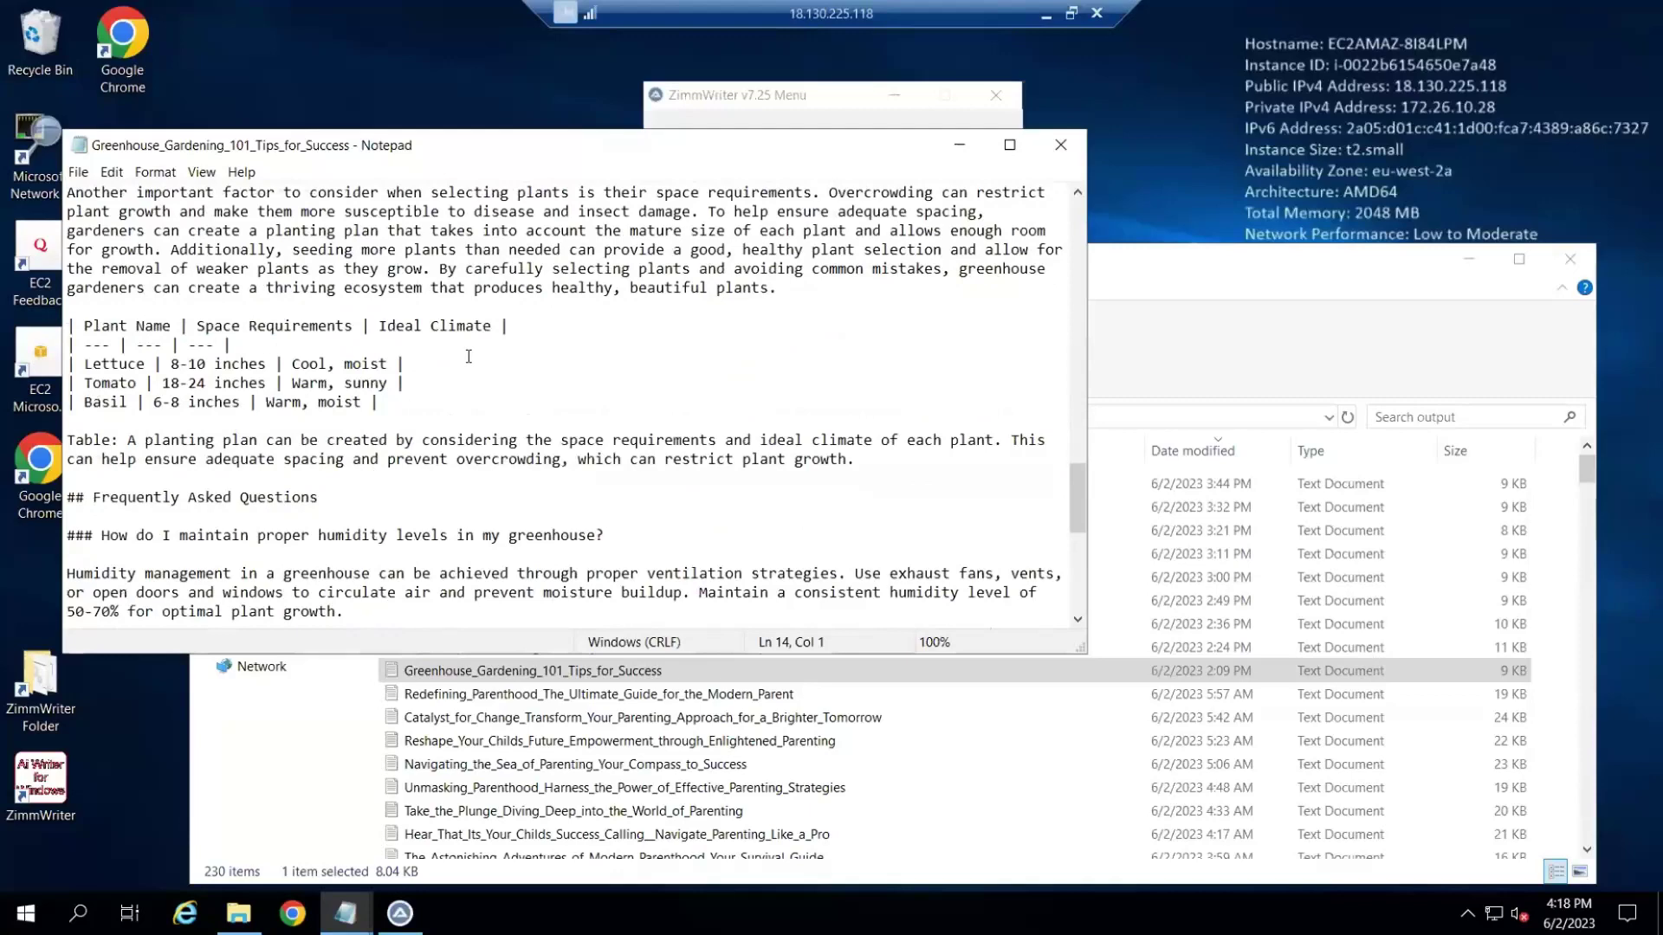
scroll(469, 357, down, 1)
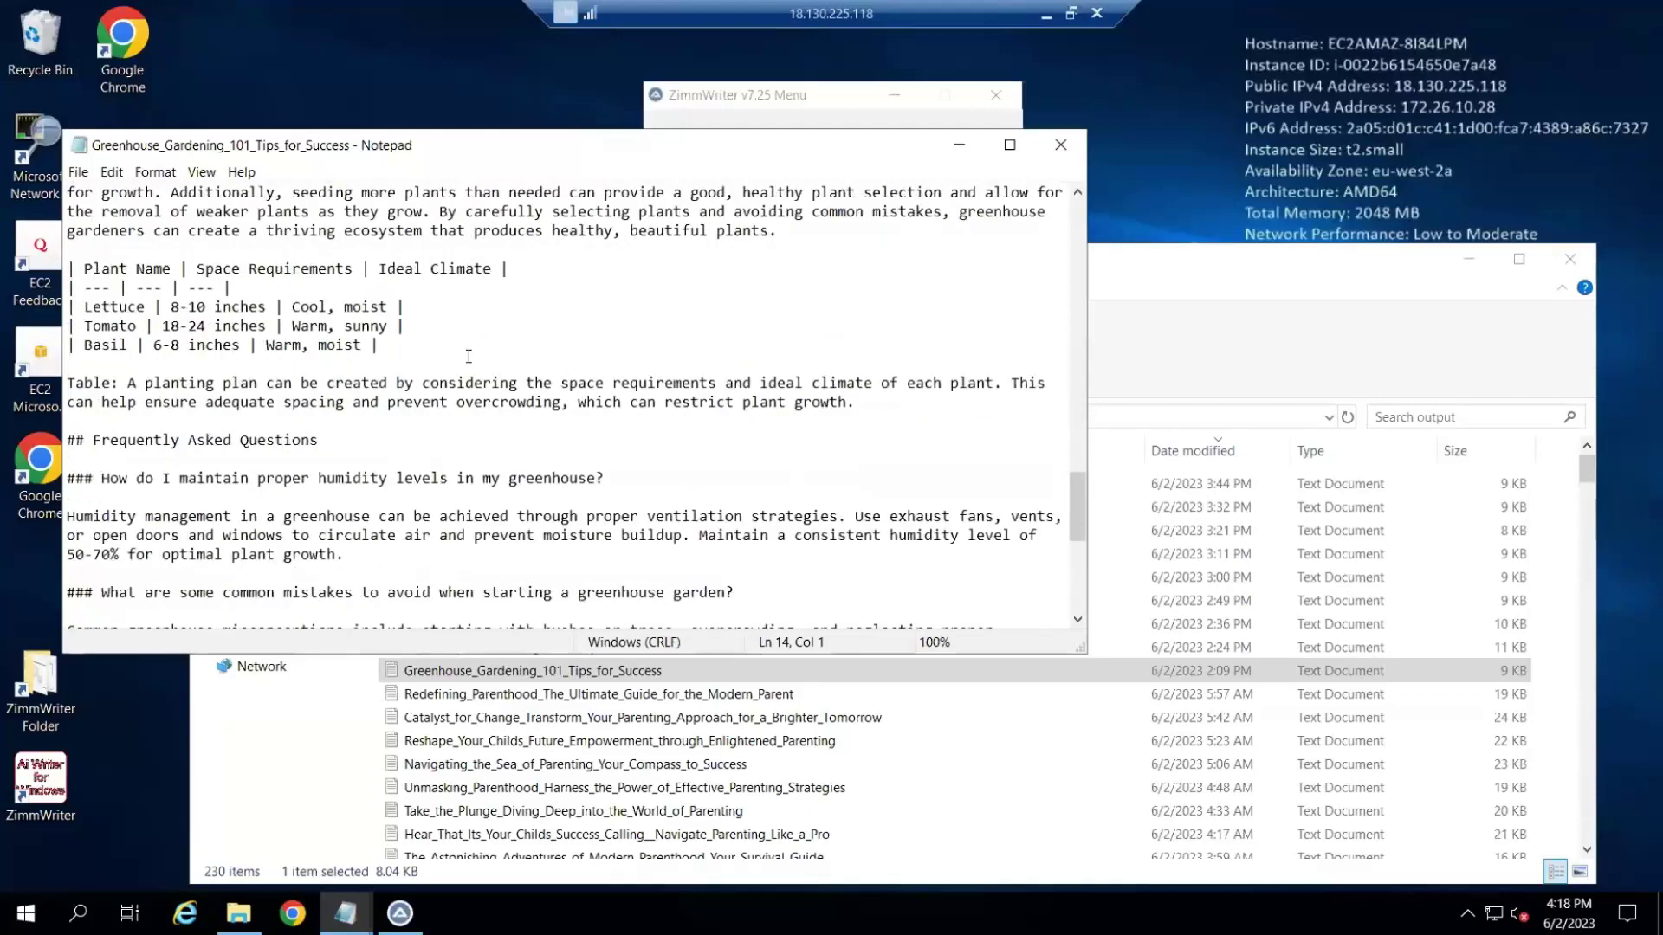
scroll(469, 357, down, 2)
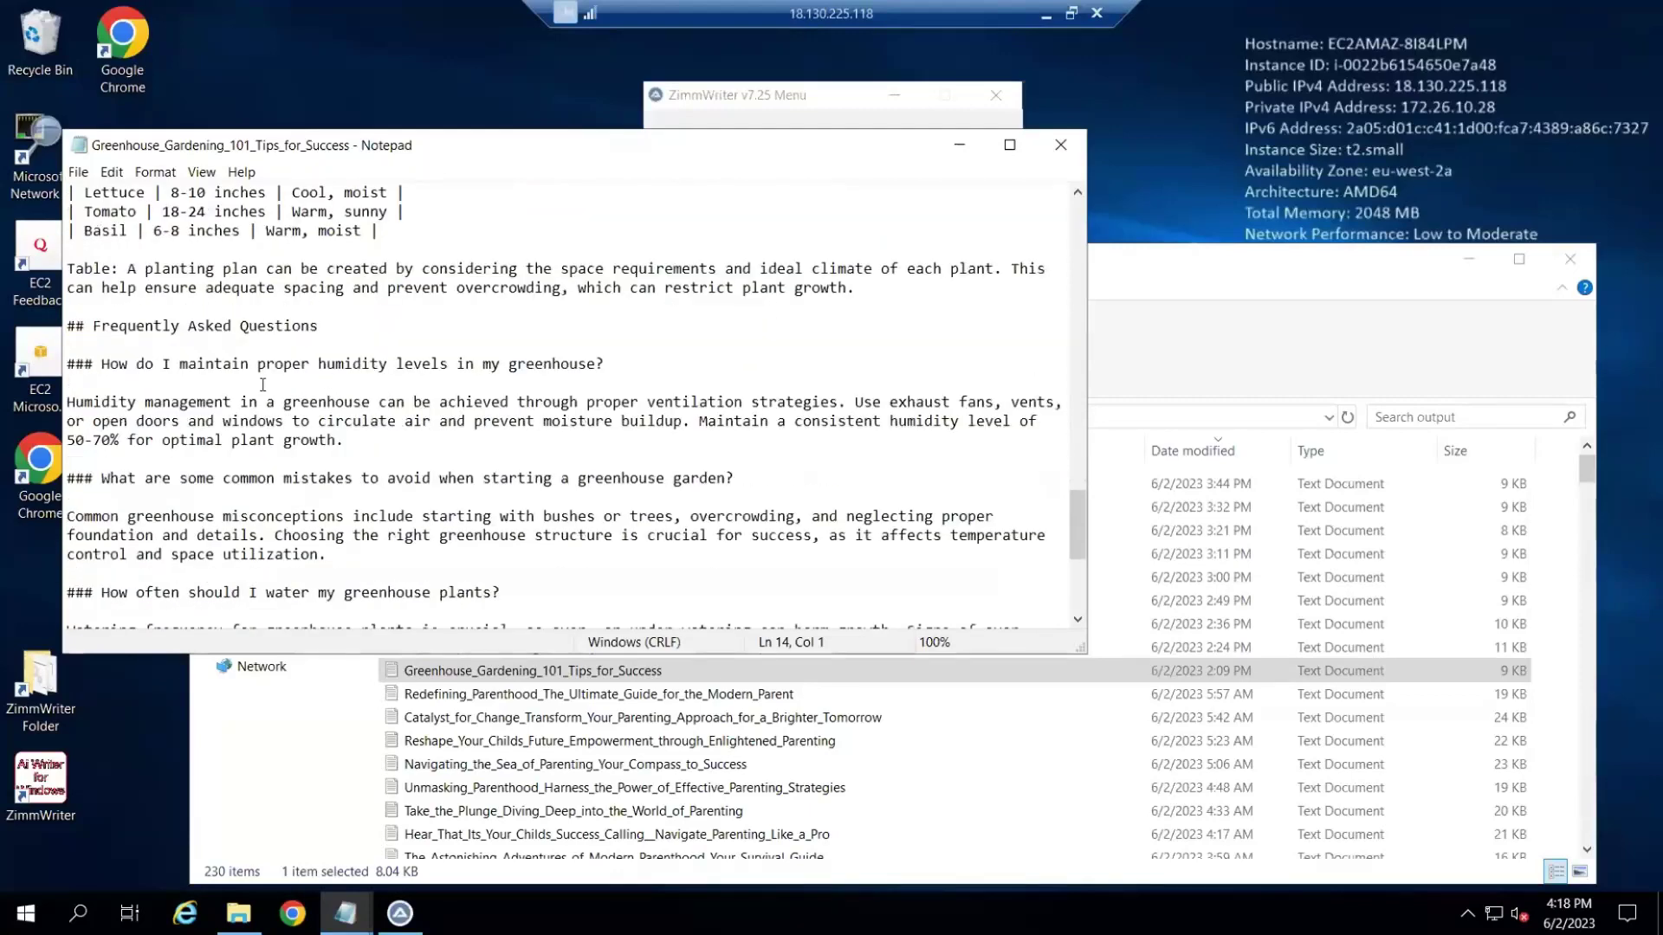
scroll(474, 364, down, 4)
scroll(559, 472, up, 3)
scroll(555, 470, up, 15)
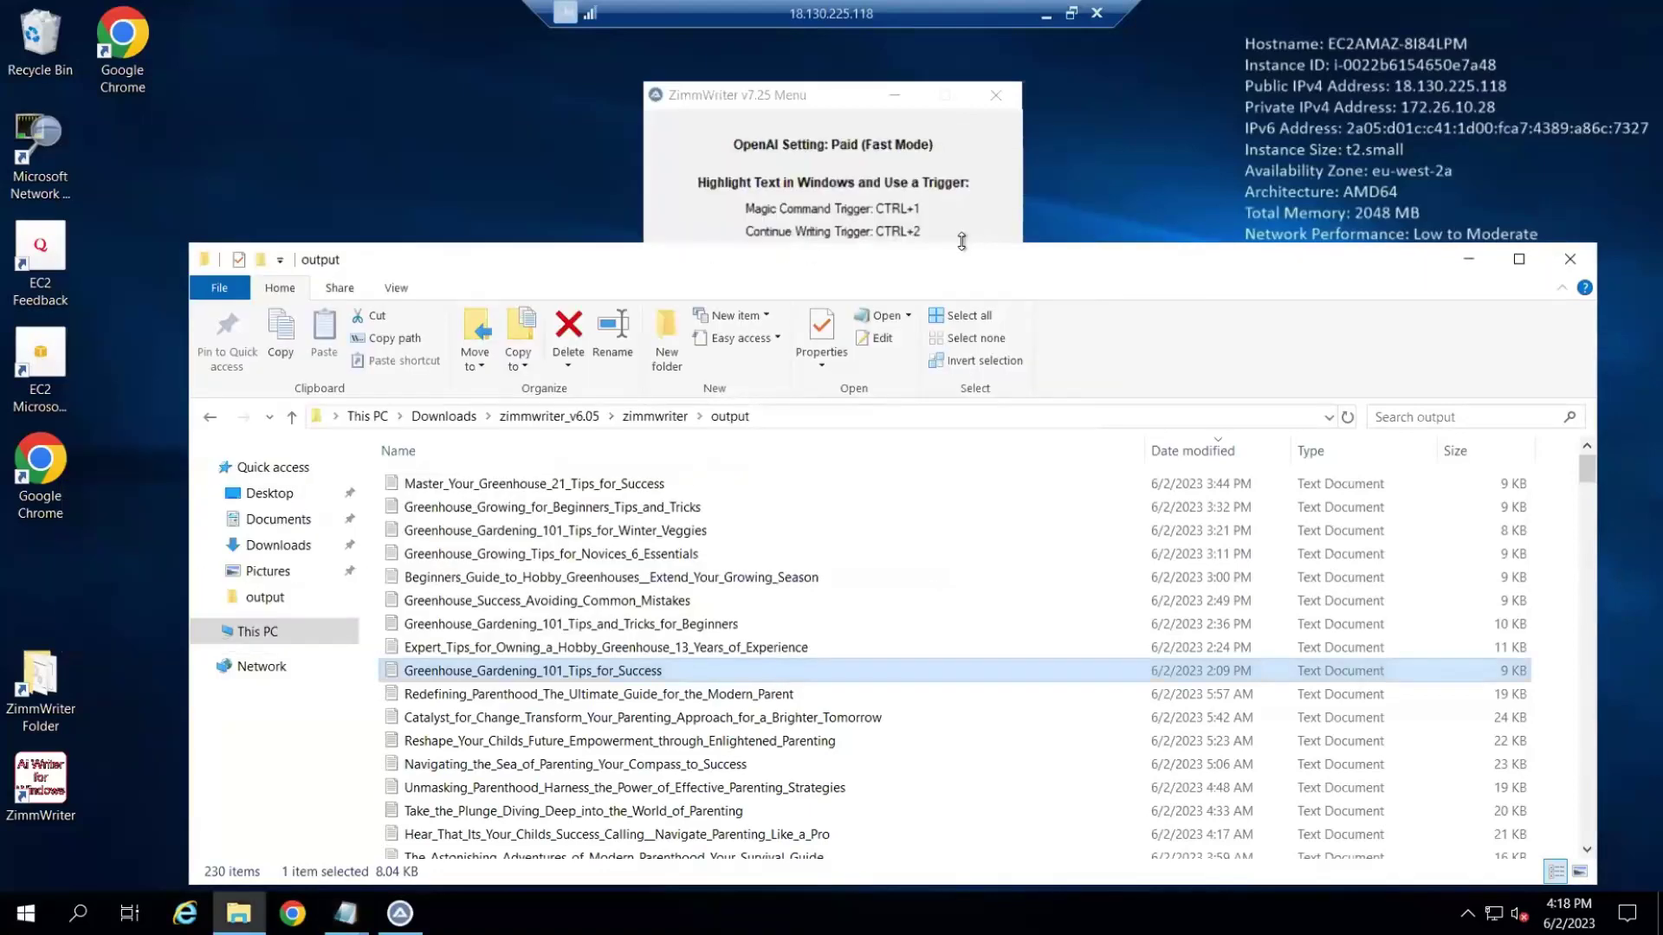
Select the nine greenhouse article files in the remote output folder, and show the local Dropbox ZimmWriter_Output folder over the browser with the remote desktop minimized
click(645, 678)
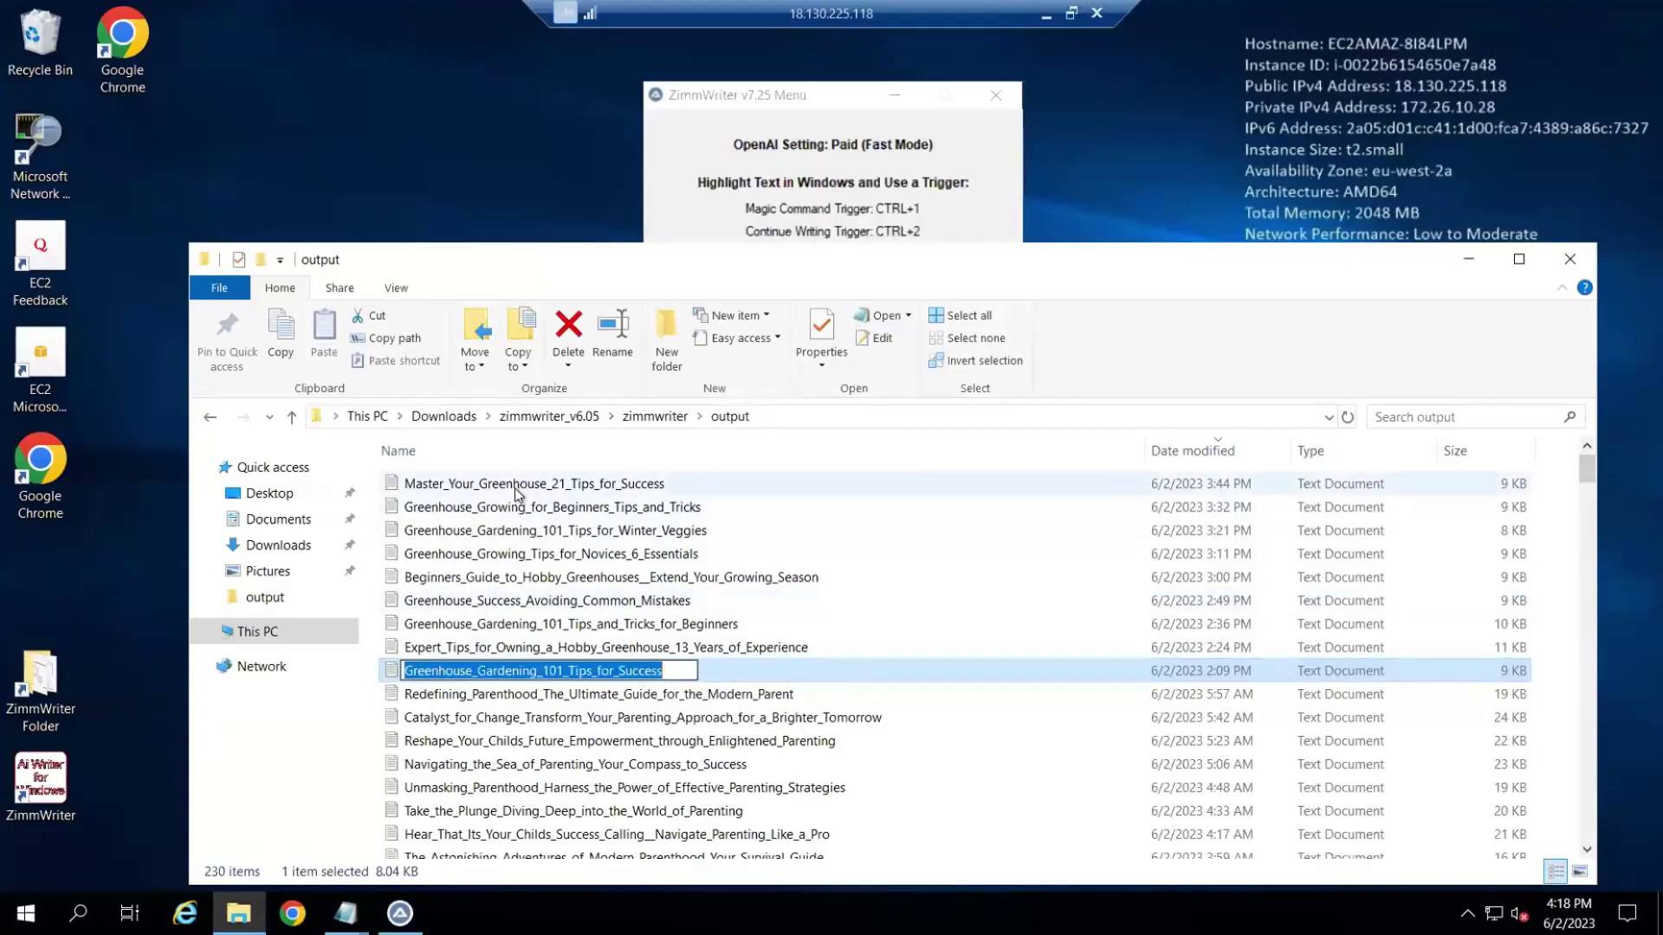
shift+click(517, 485)
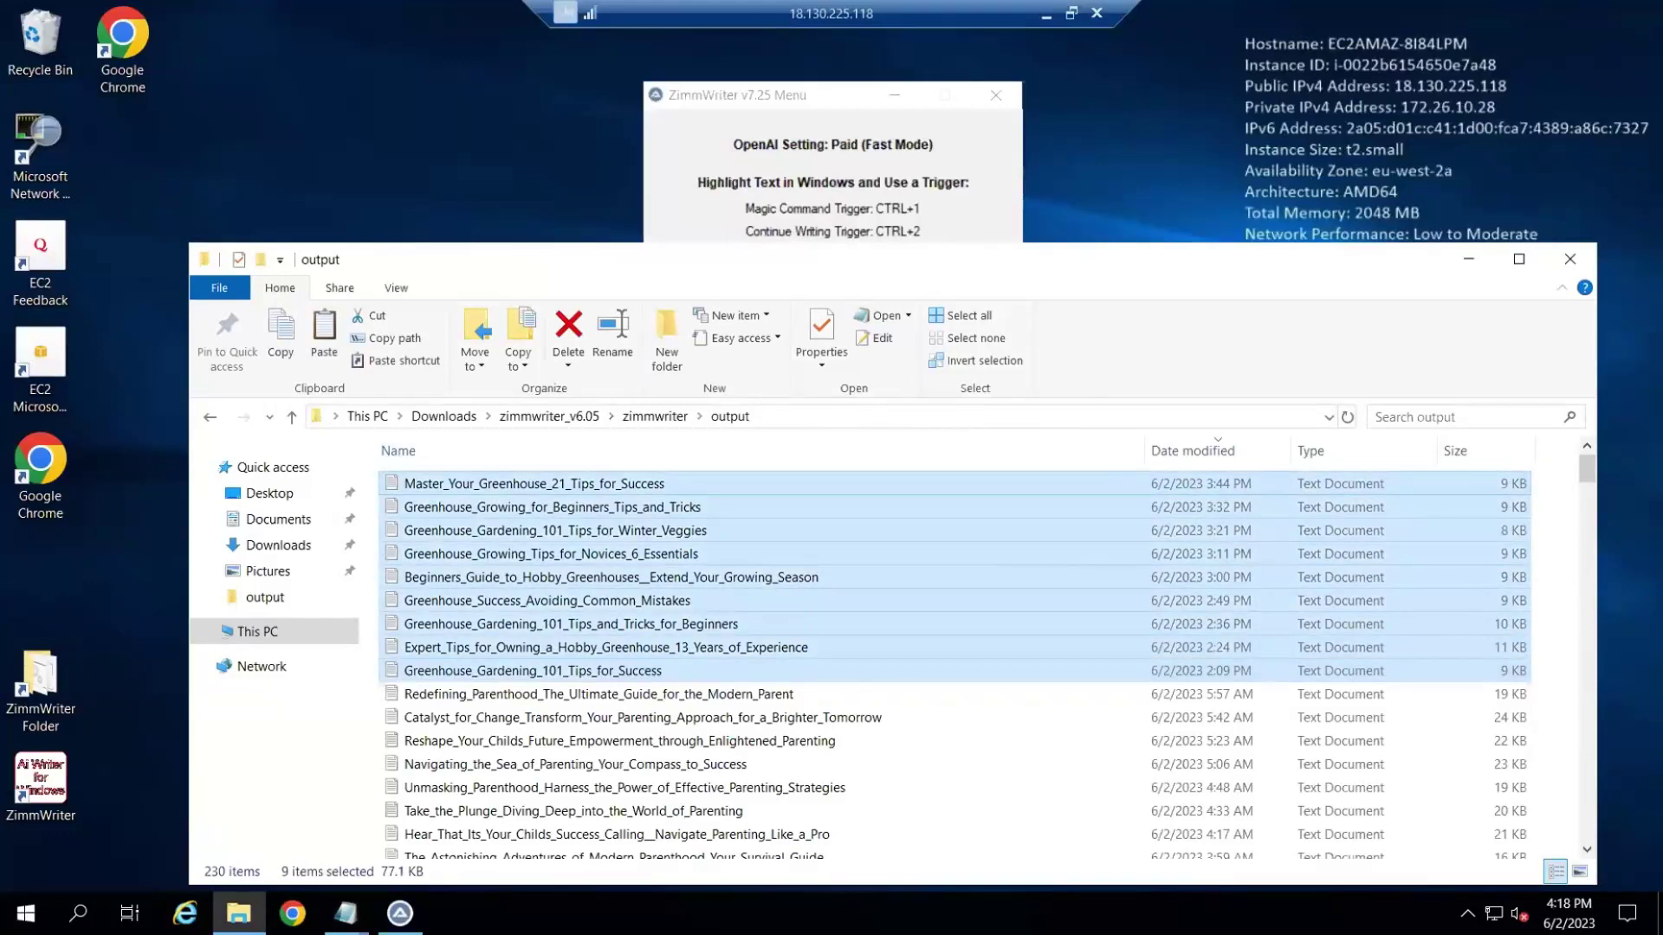
key(alt+Tab)
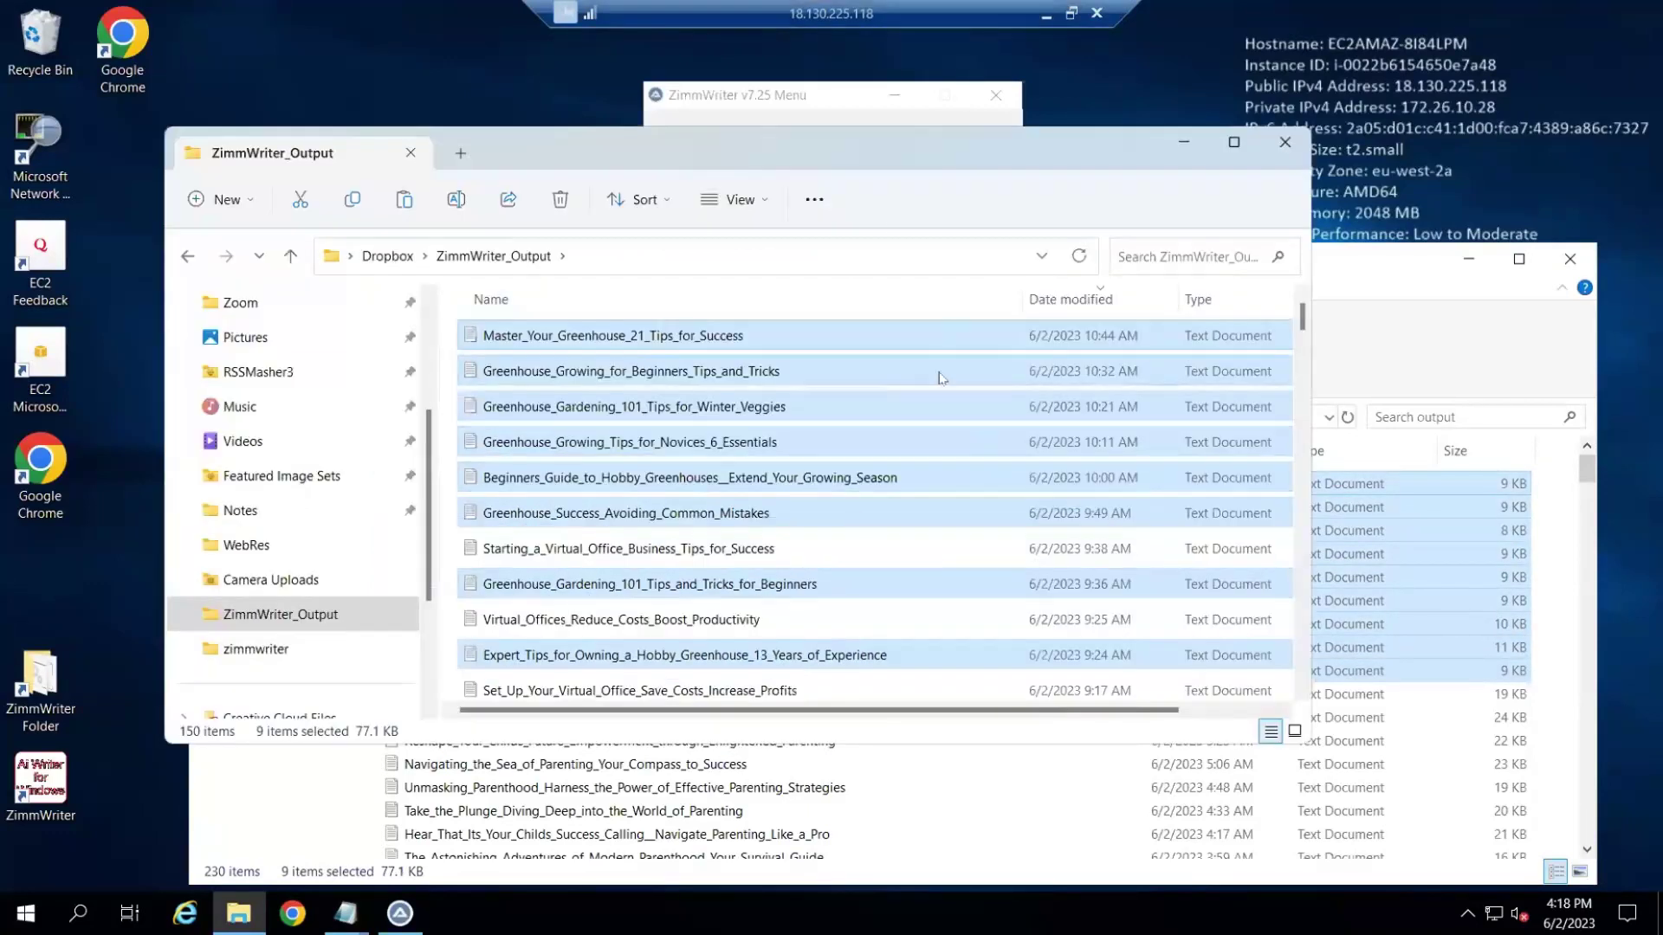
drag(924, 154, 656, 180)
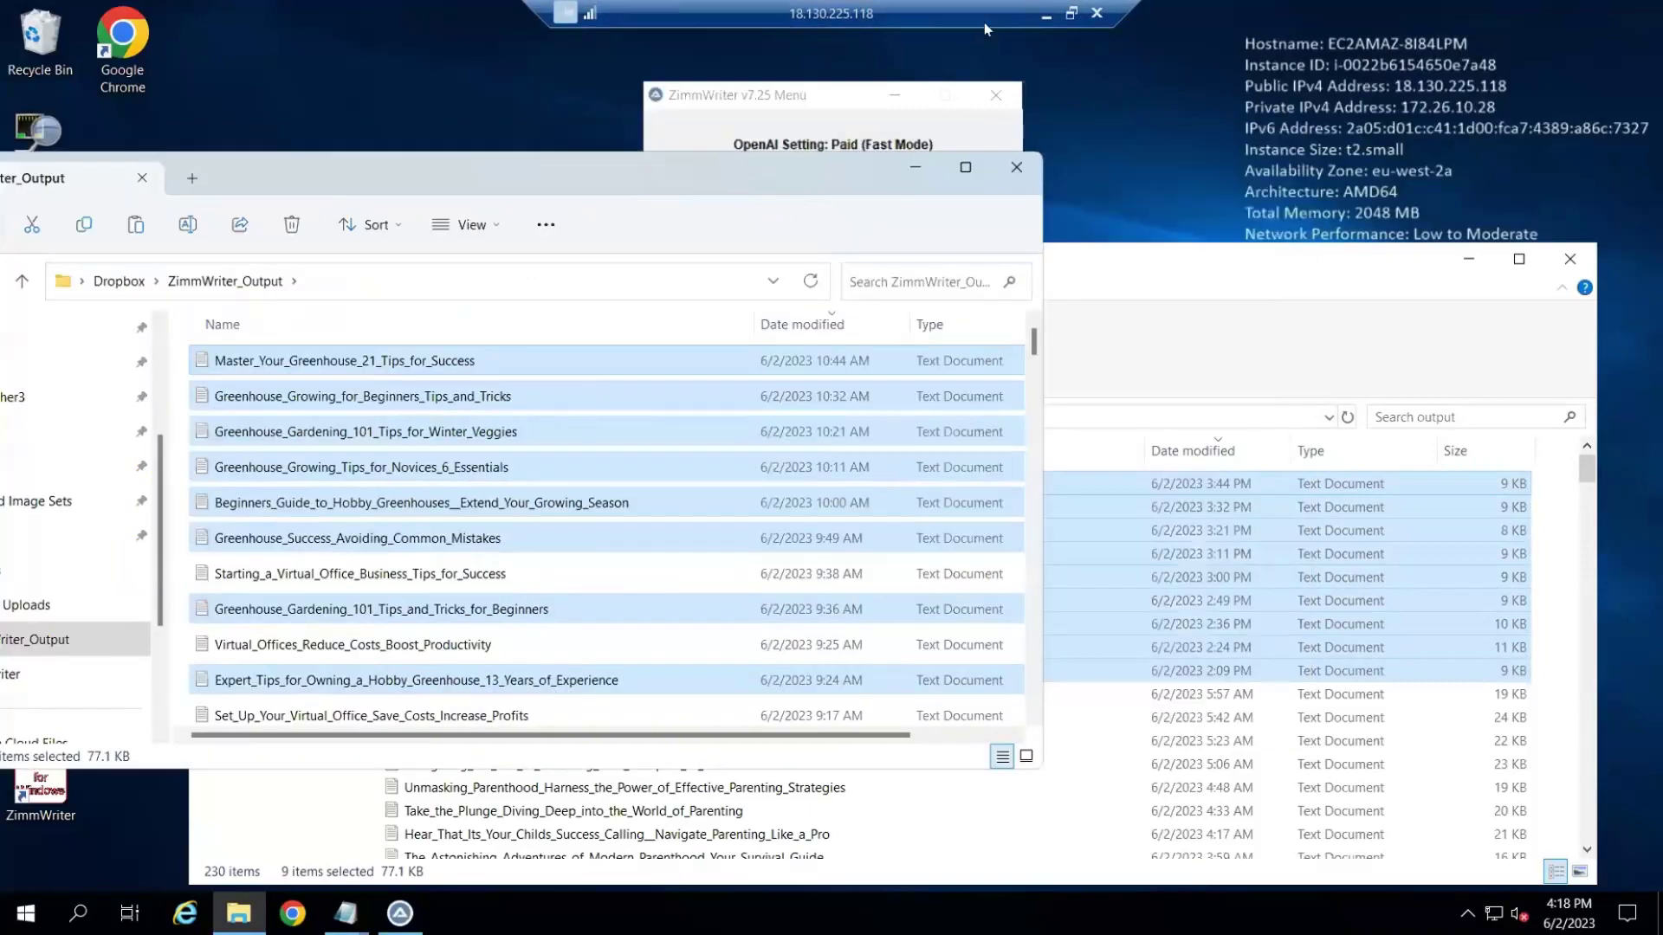
click(1039, 17)
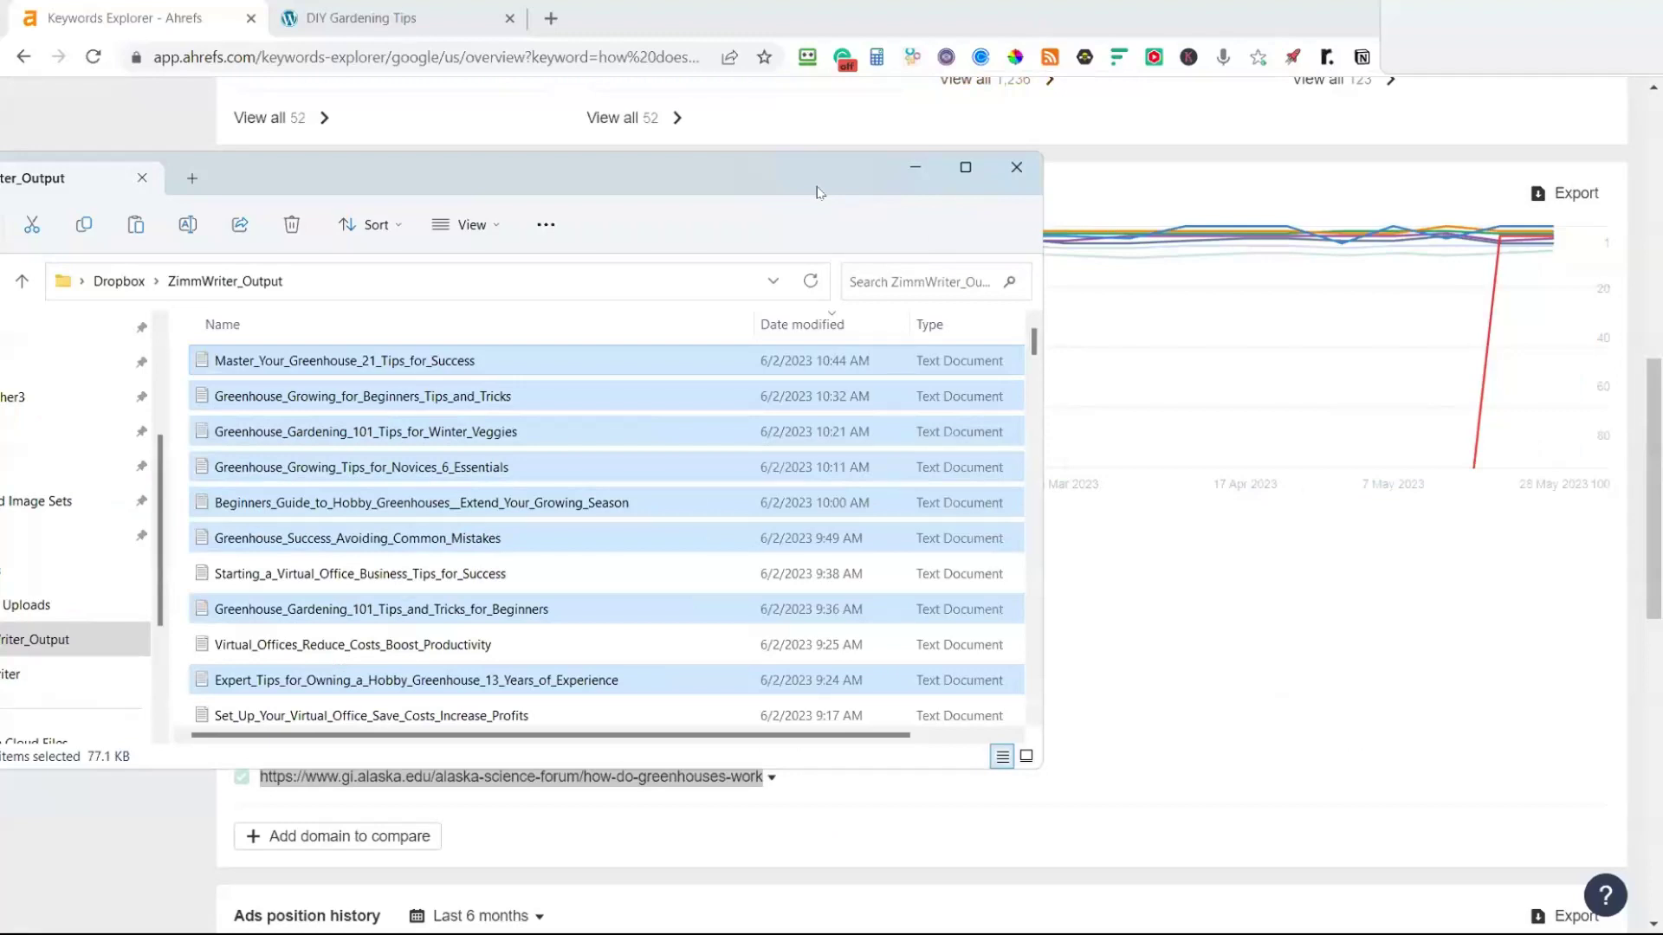
drag(818, 192, 1231, 149)
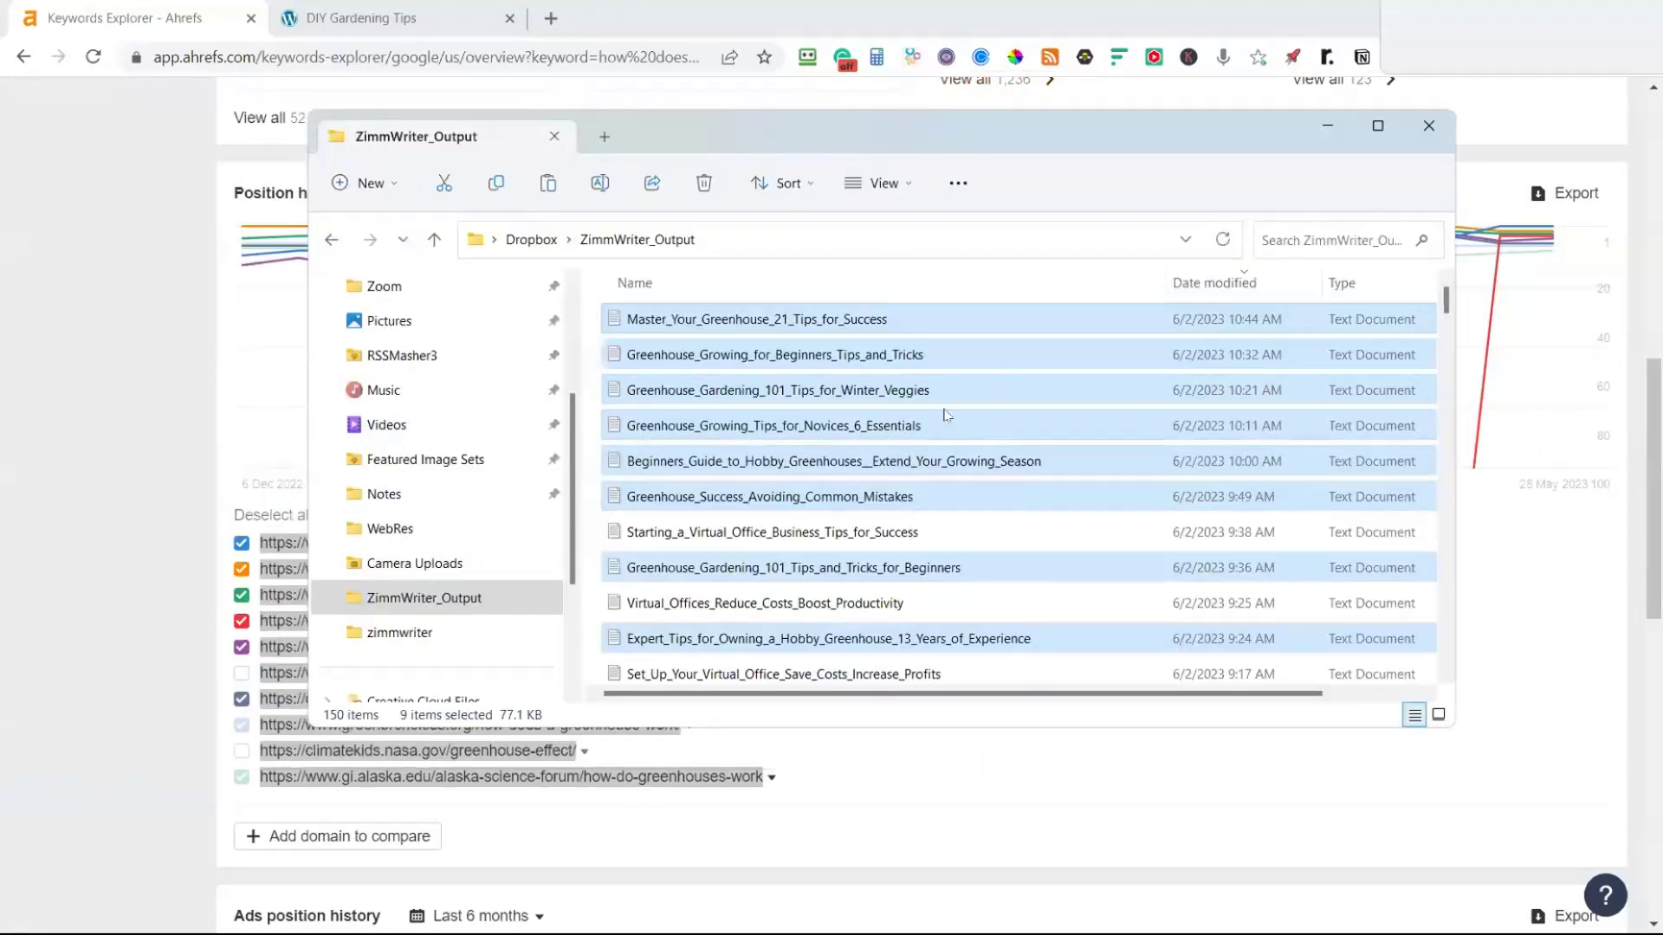
Open the Greenhouse Tips category on the DIY Gardening Tips site and check it for existing posts
click(372, 17)
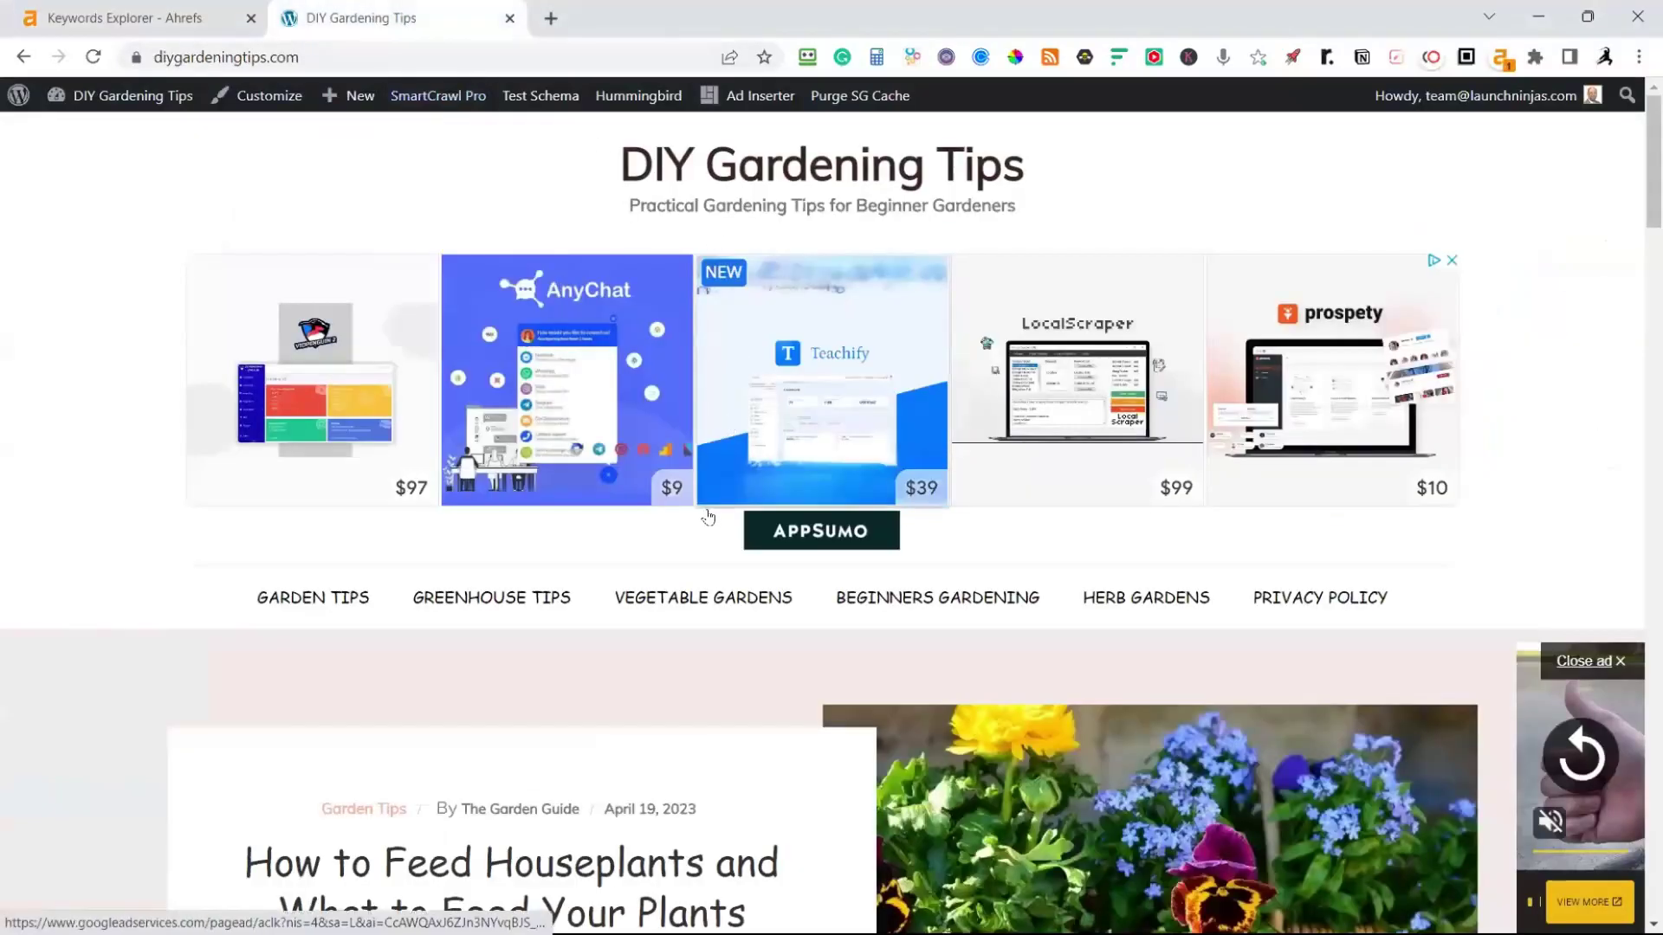
click(466, 608)
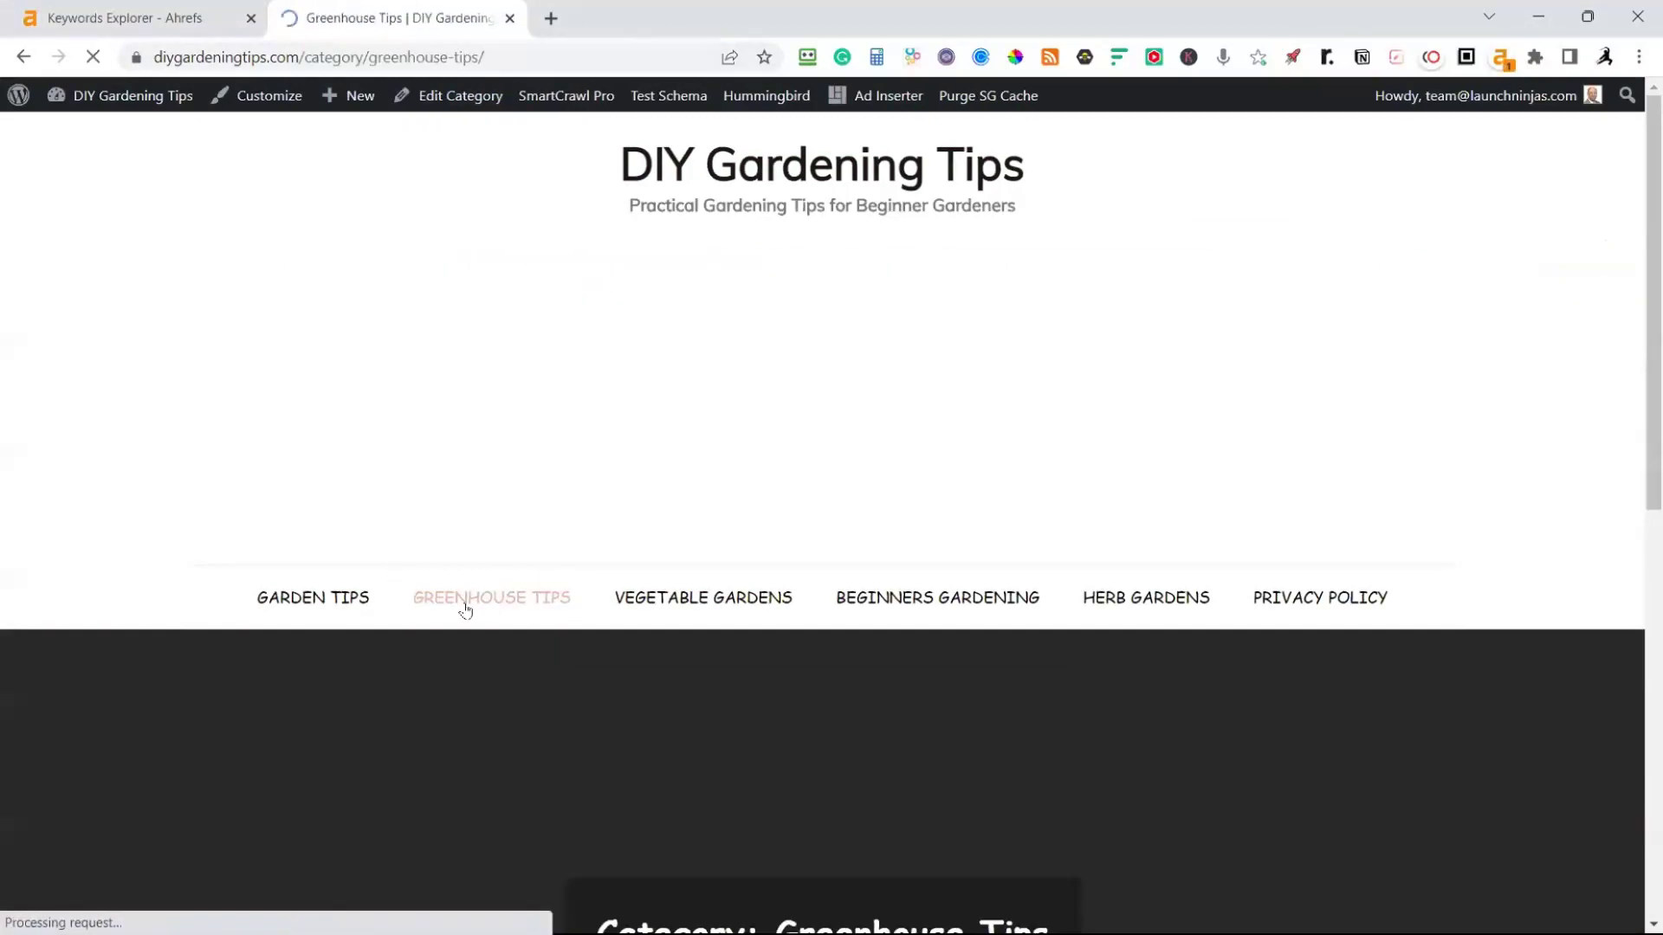
scroll(537, 524, down, 6)
scroll(537, 533, down, 3)
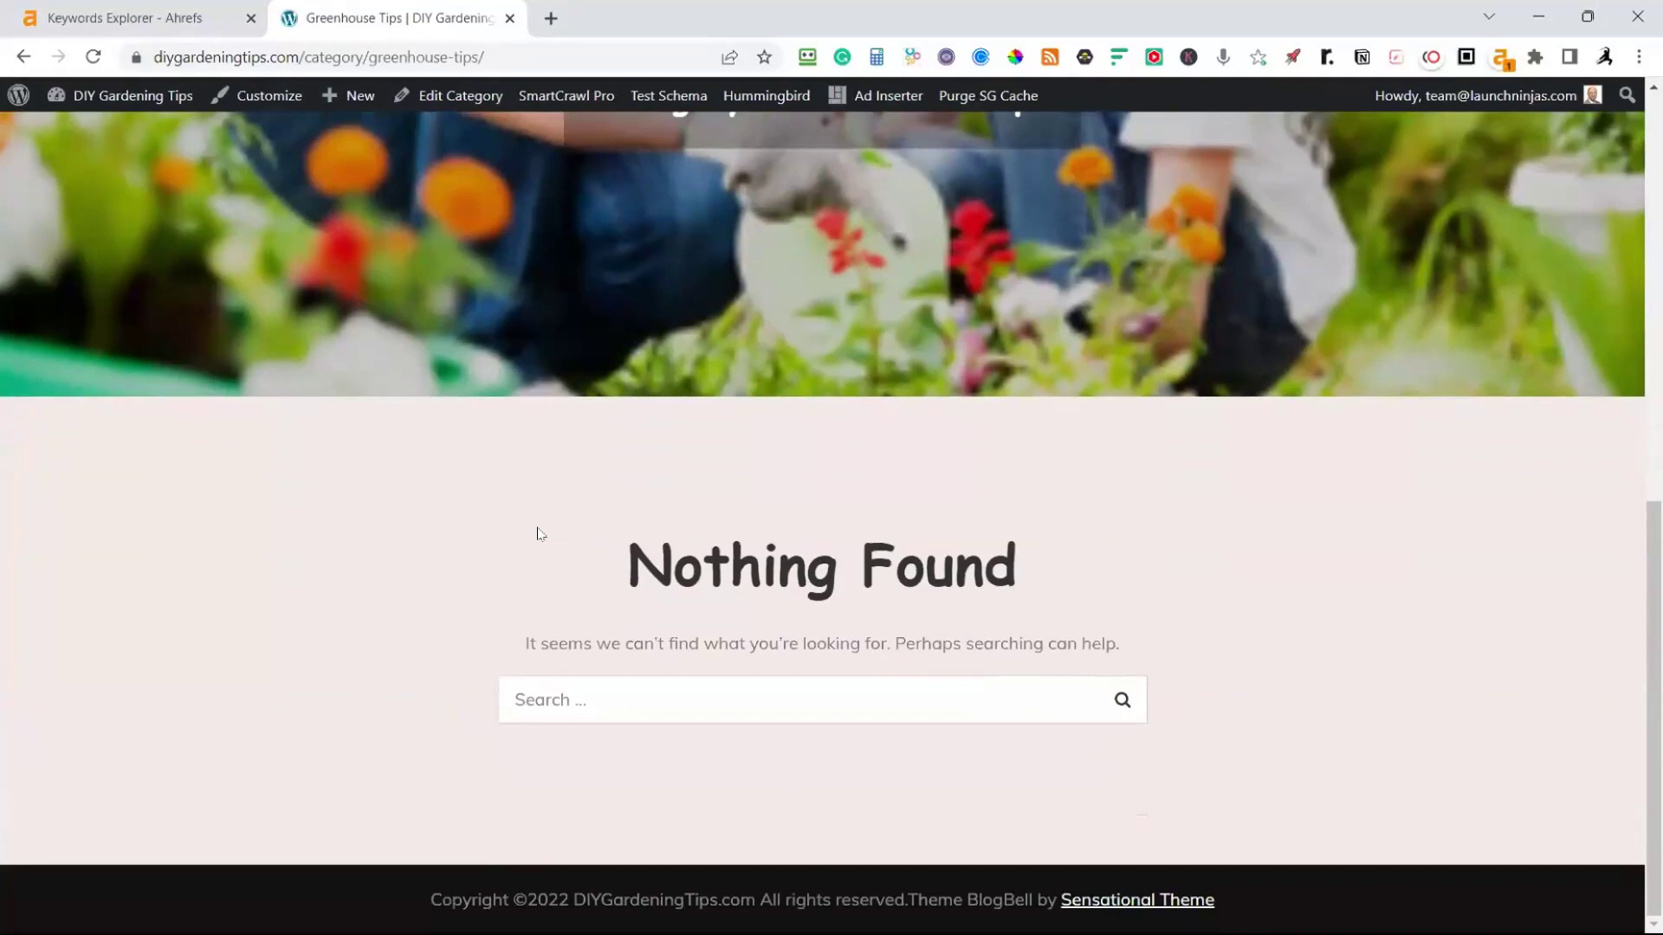
scroll(845, 606, up, 6)
scroll(826, 577, up, 4)
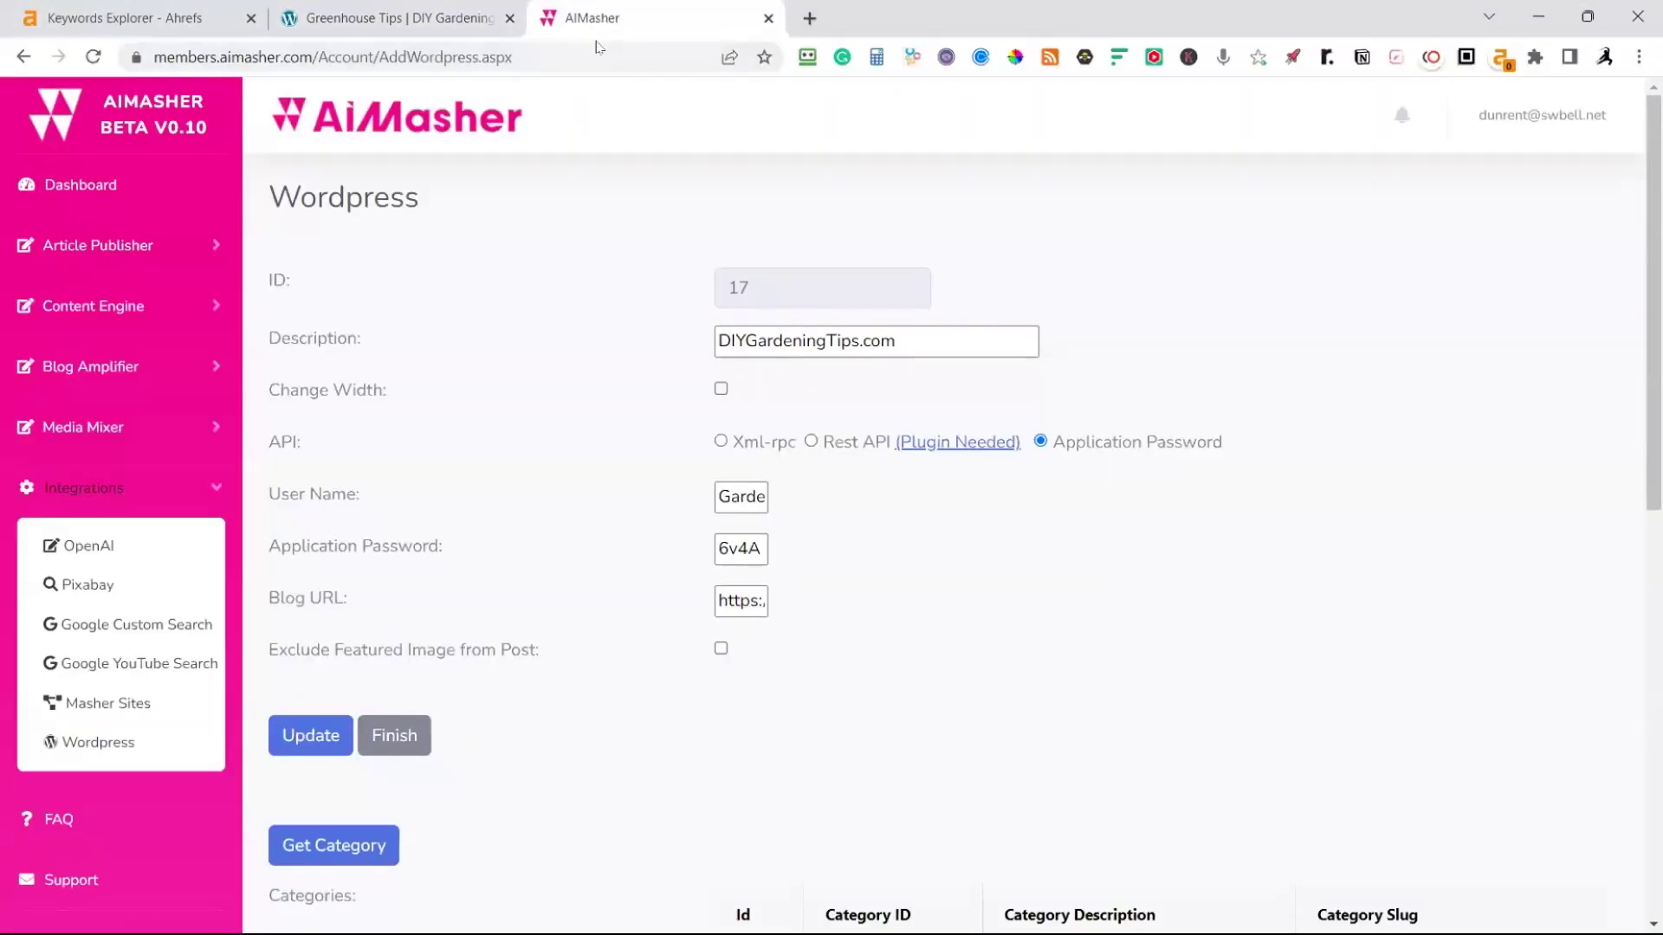
Go to the AiMasher dashboard and decline saving the login to RoboForm
click(86, 186)
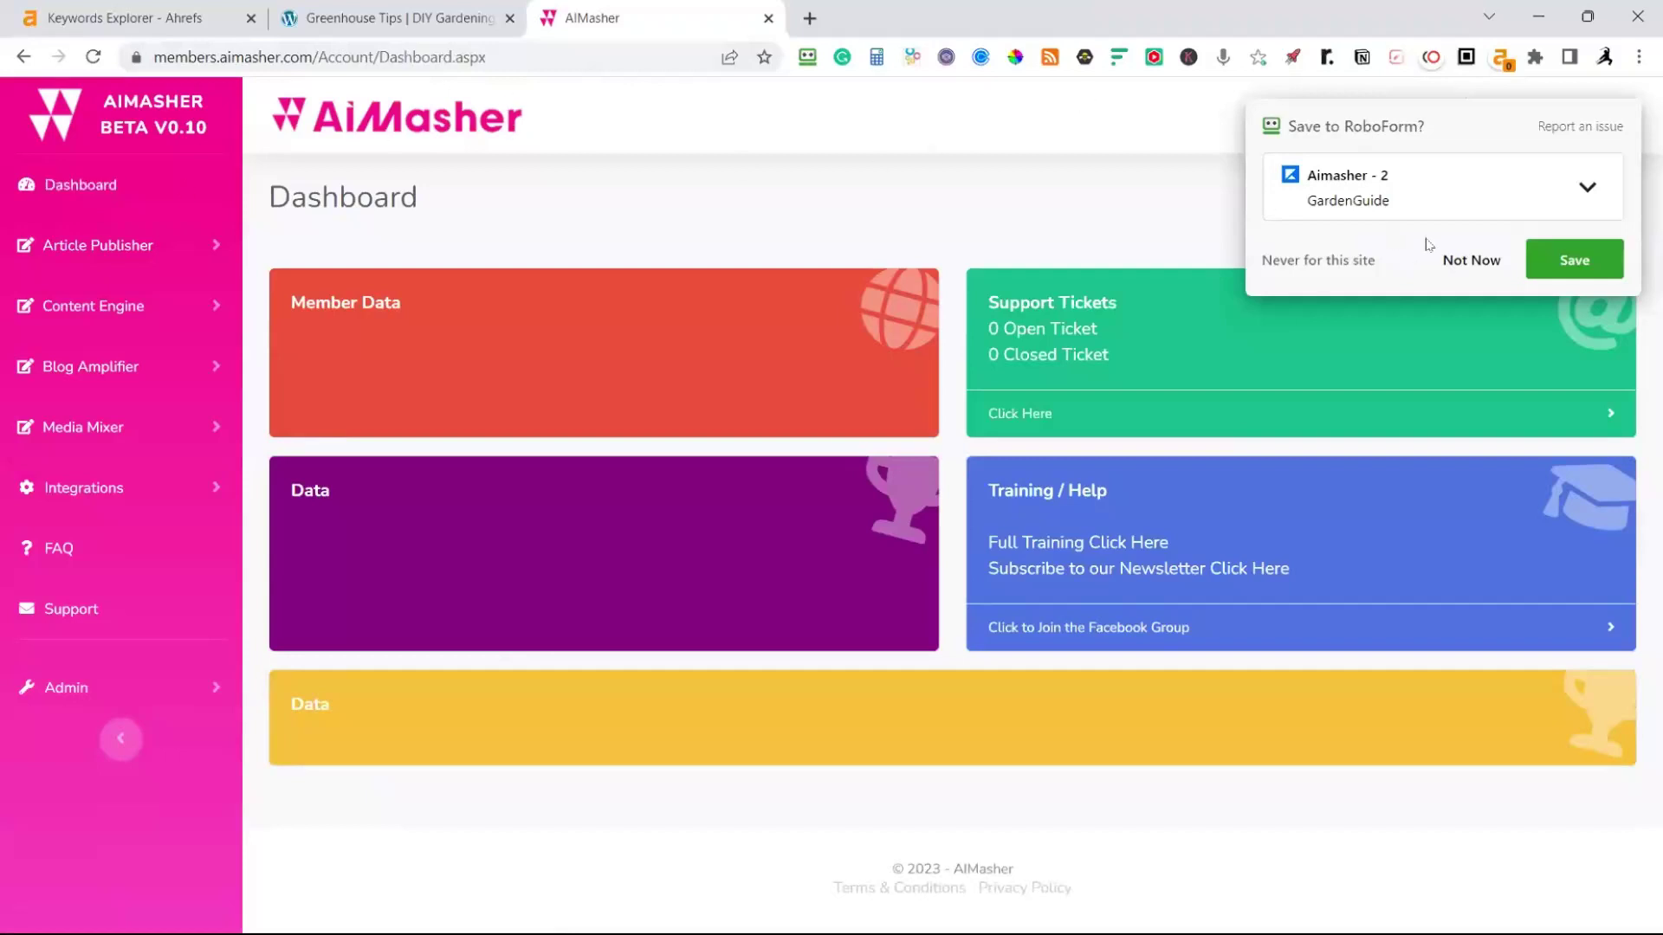
click(1444, 260)
click(78, 184)
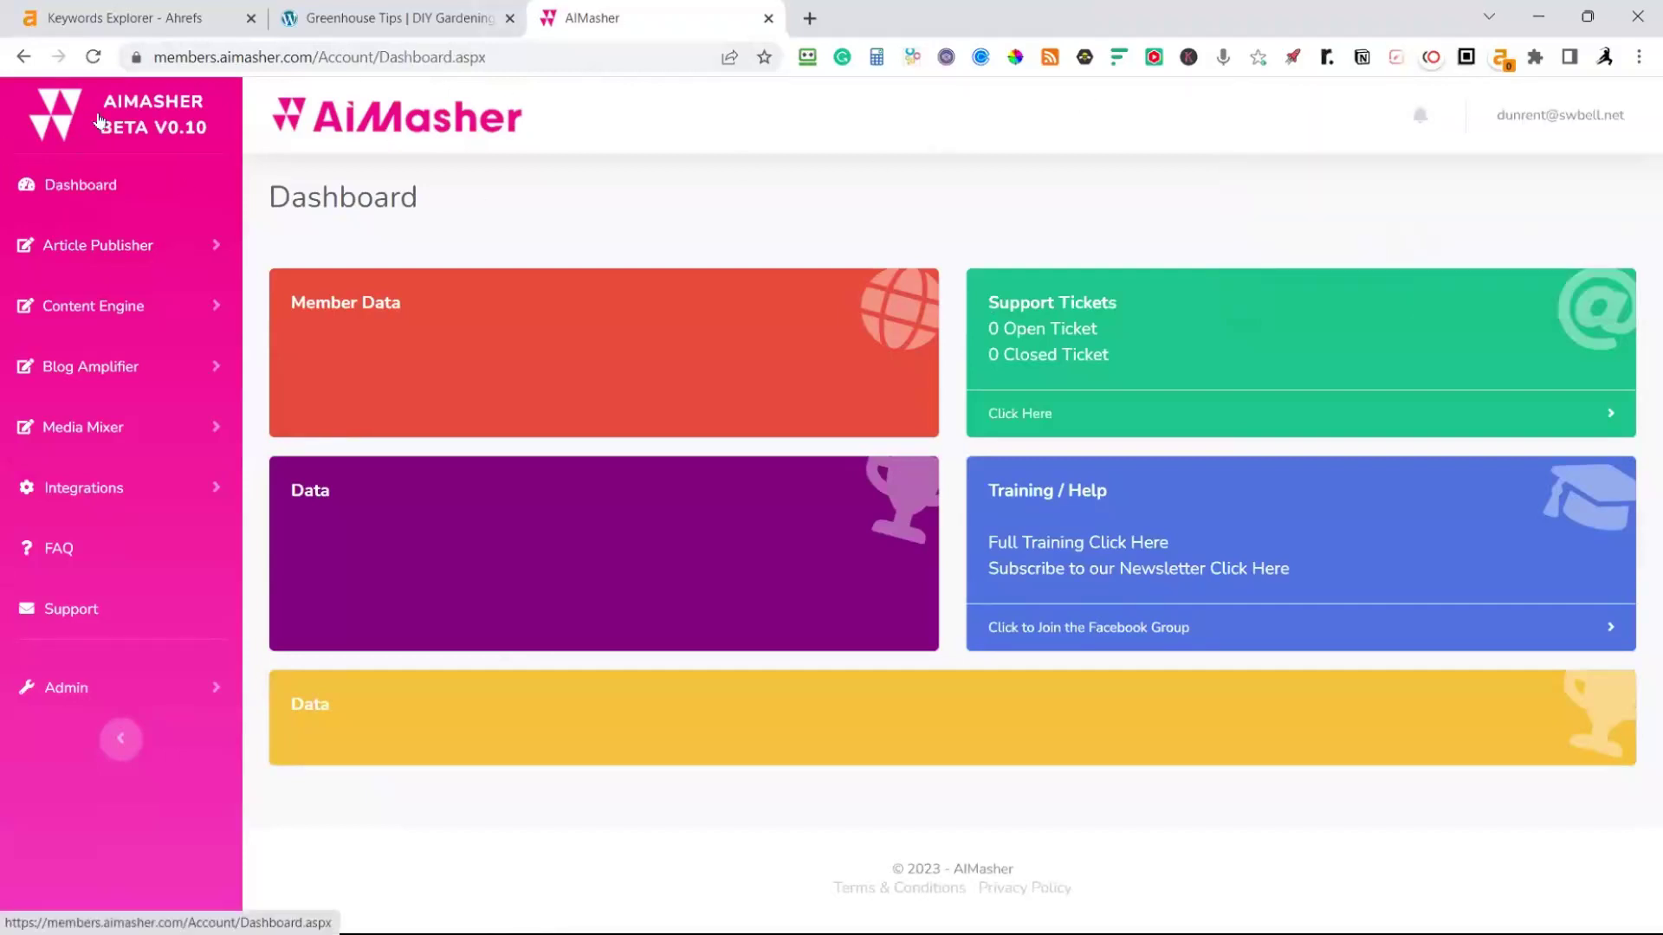
Look over the tools offered under AiMasher's Content Engine and Blog Amplifier sections
click(96, 251)
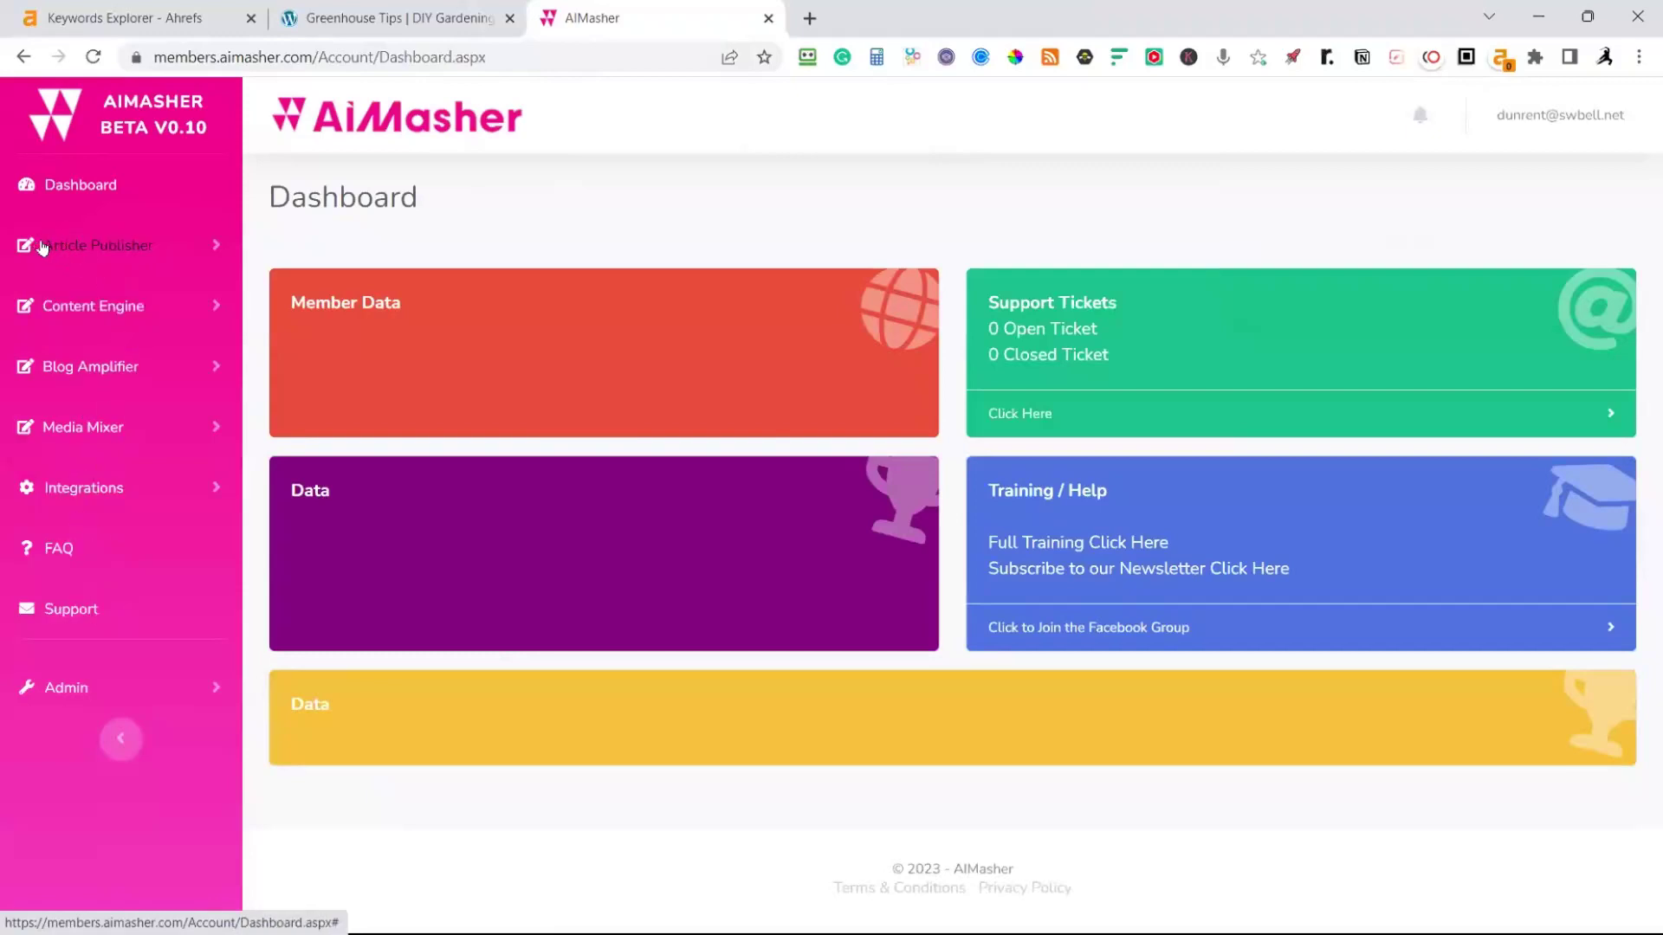
click(87, 313)
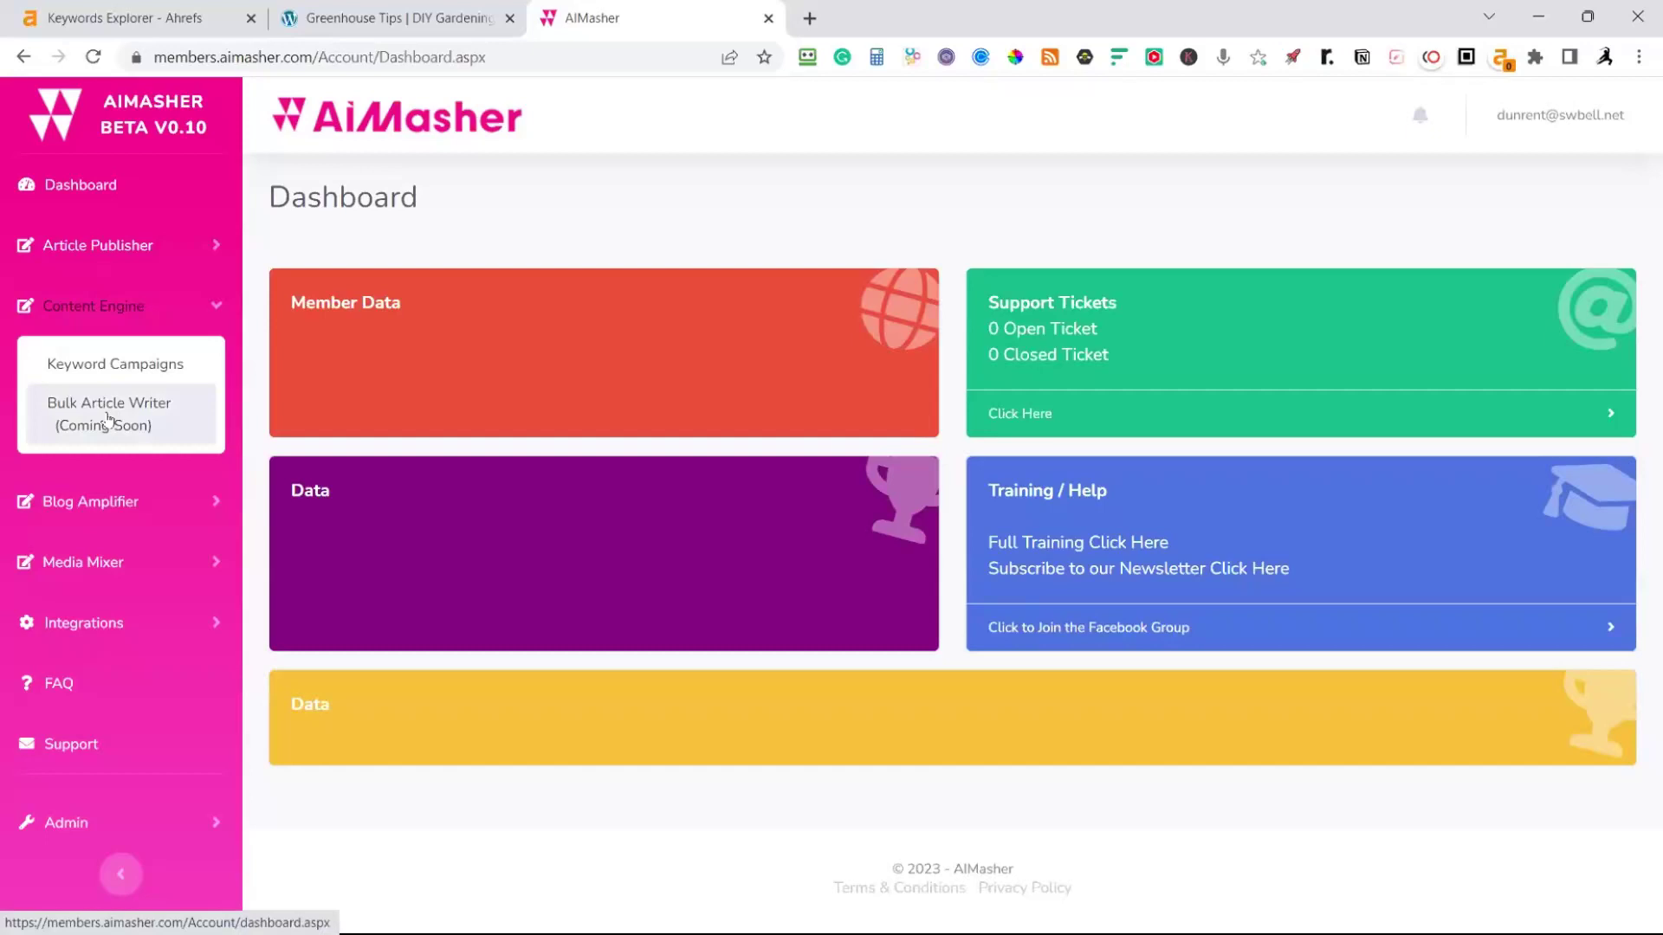
click(214, 309)
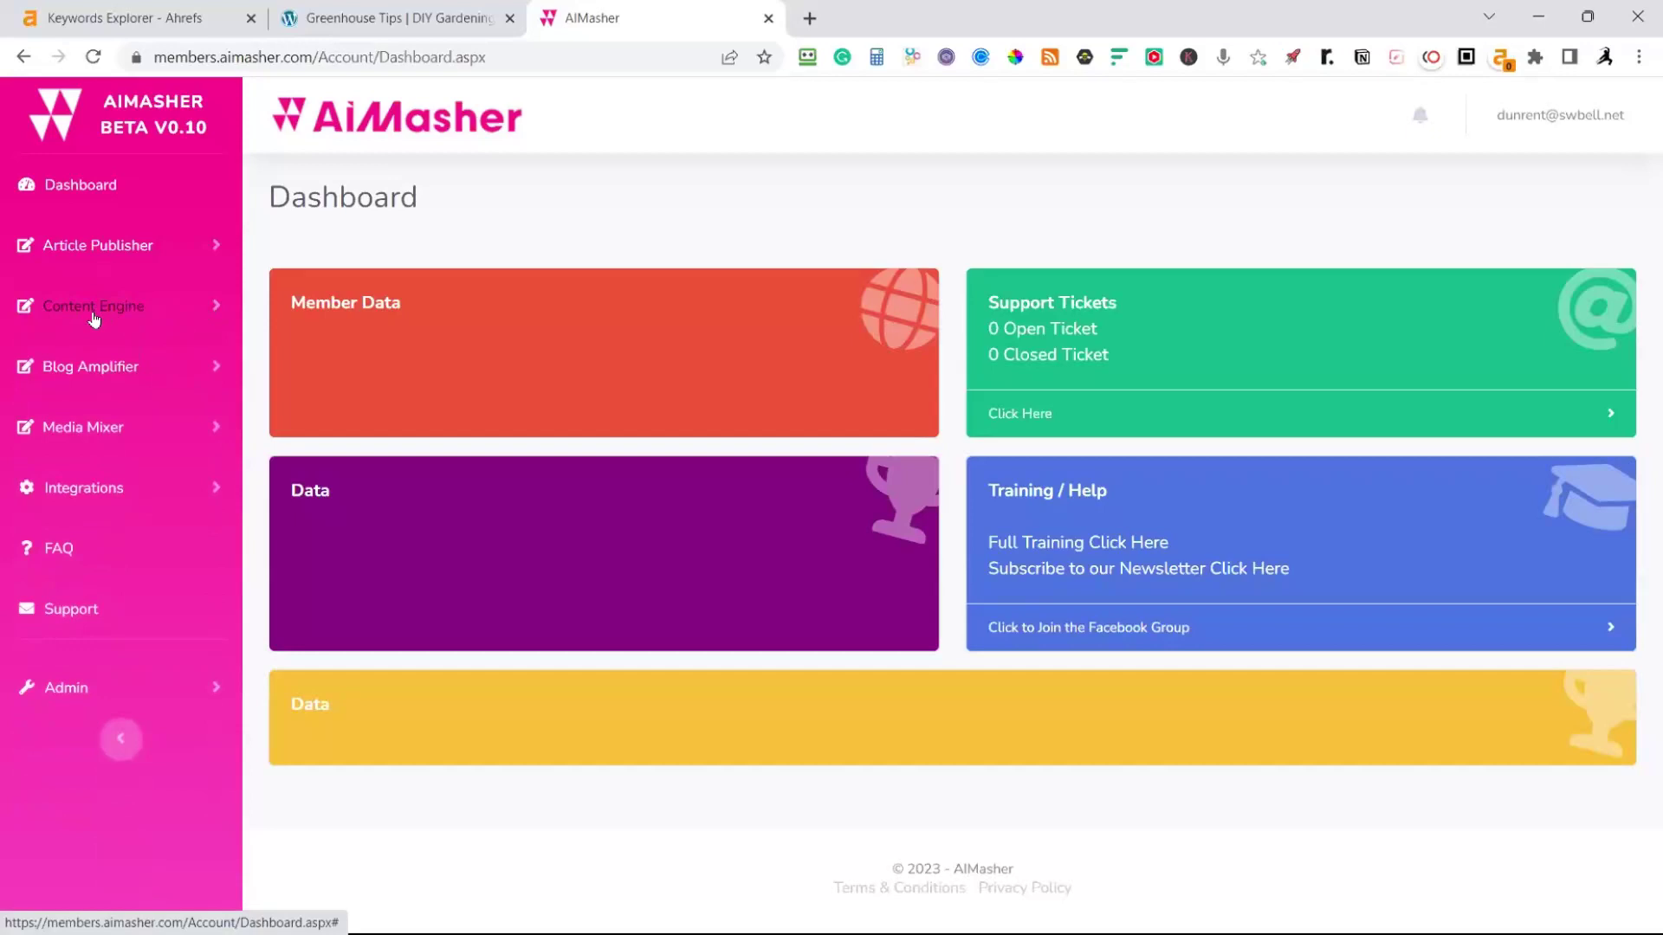
click(212, 371)
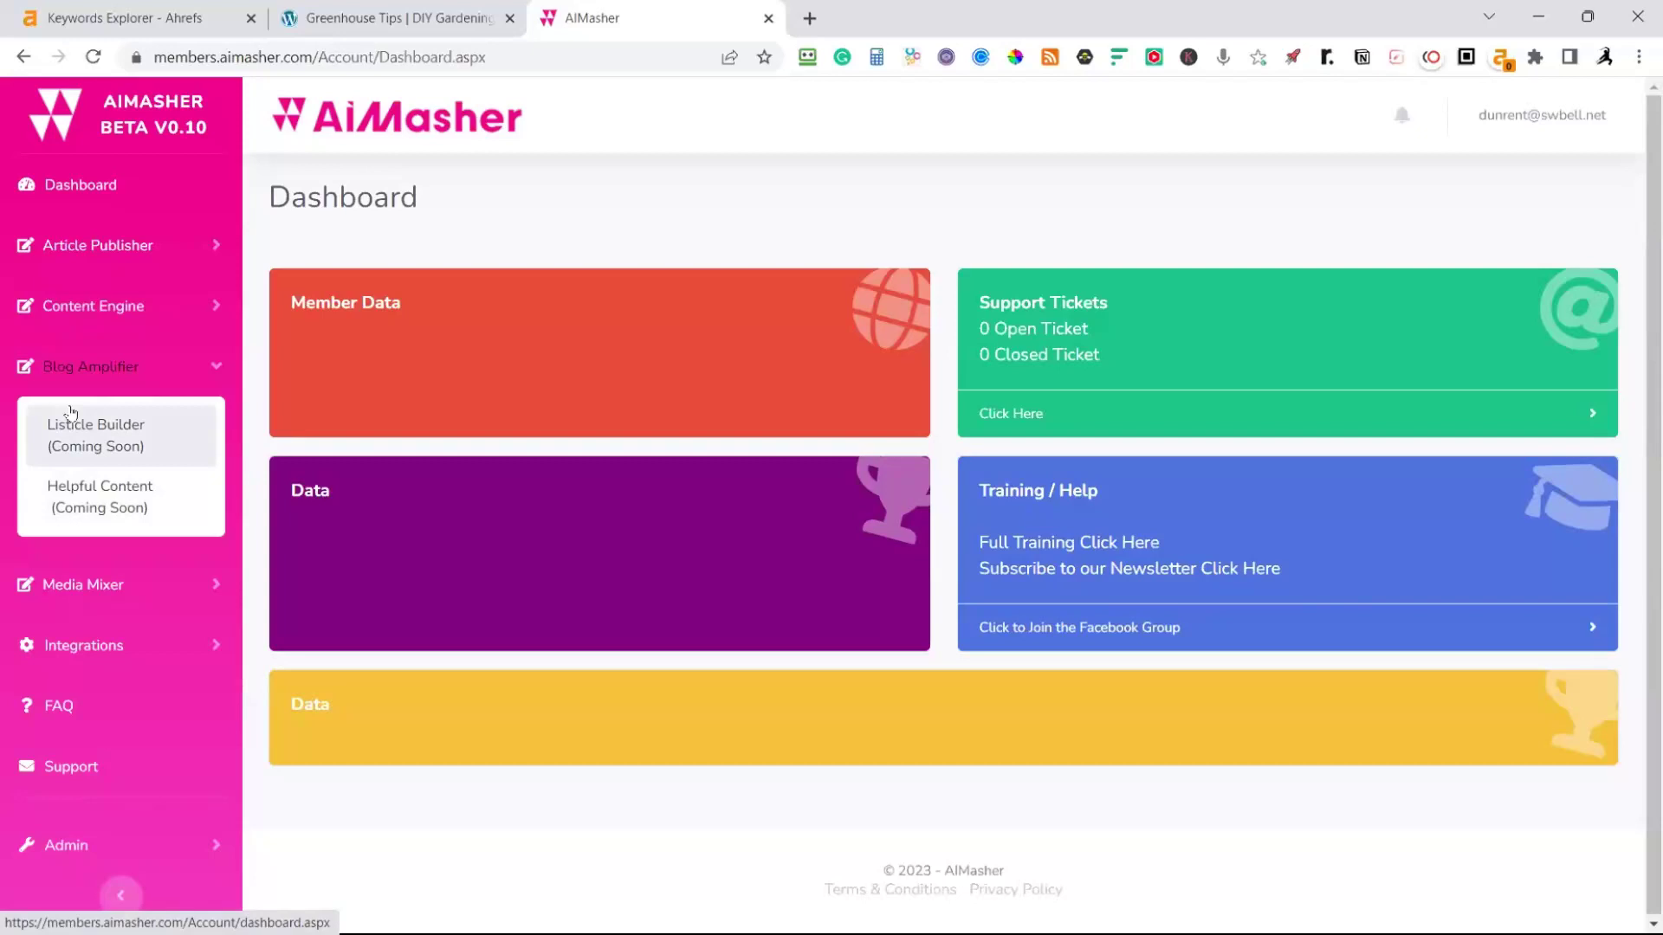
click(217, 367)
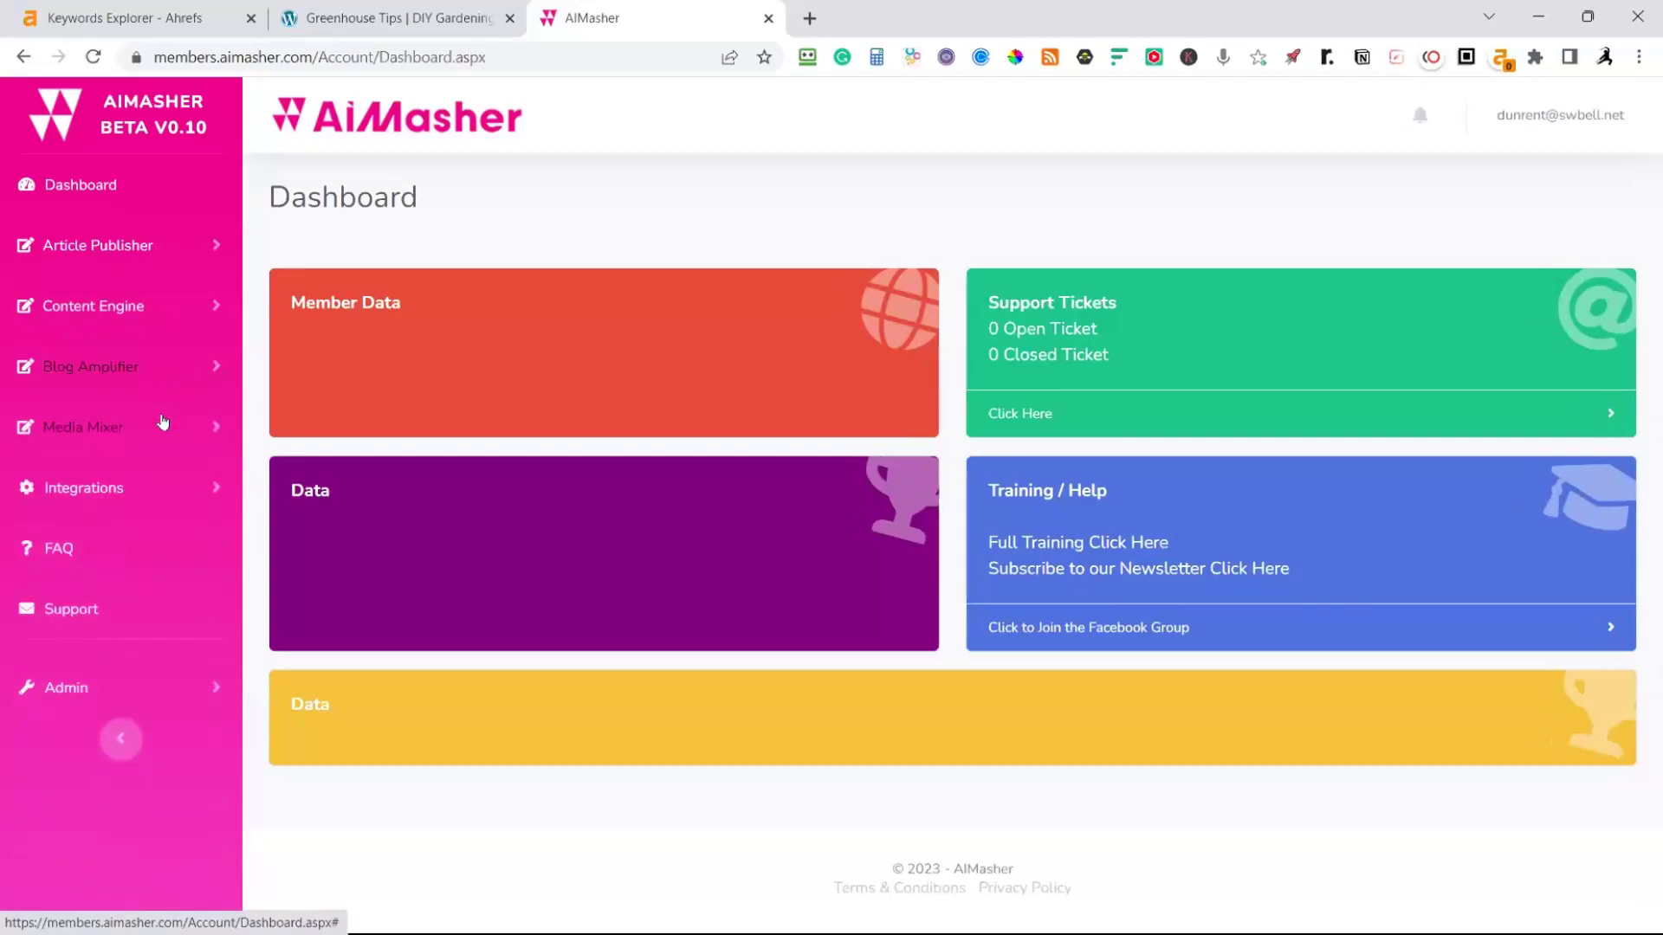
Open My Articles in AiMasher's Article Publisher and review the articles' groups, RSSMasher campaigns, posted links and statuses
click(124, 249)
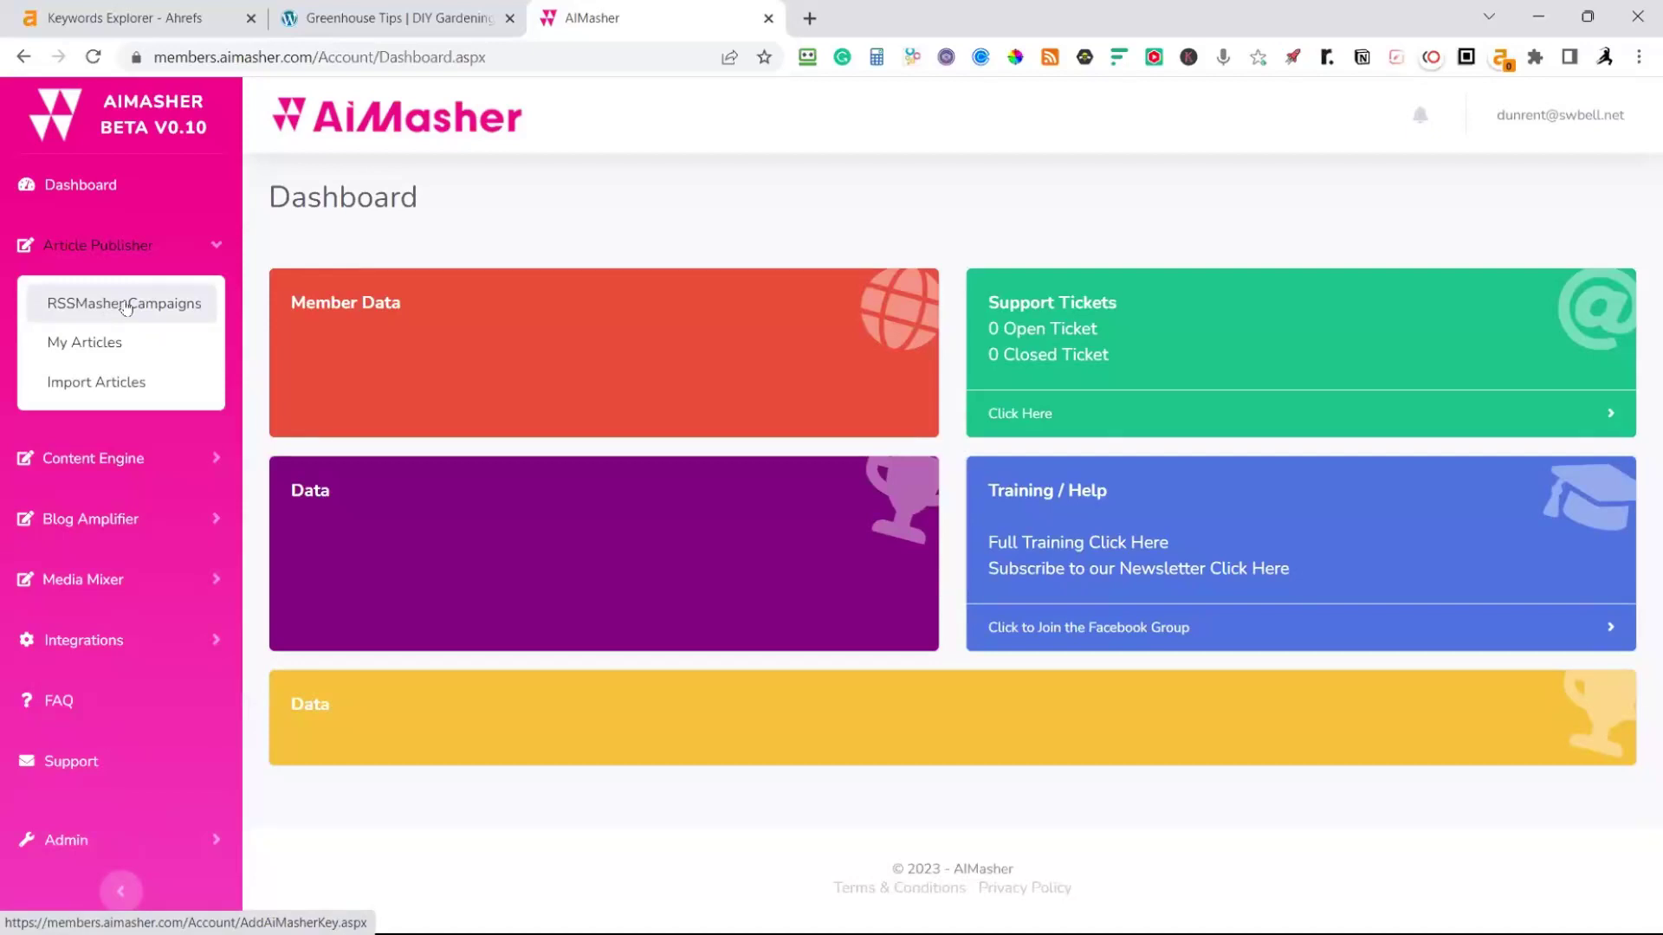
click(91, 343)
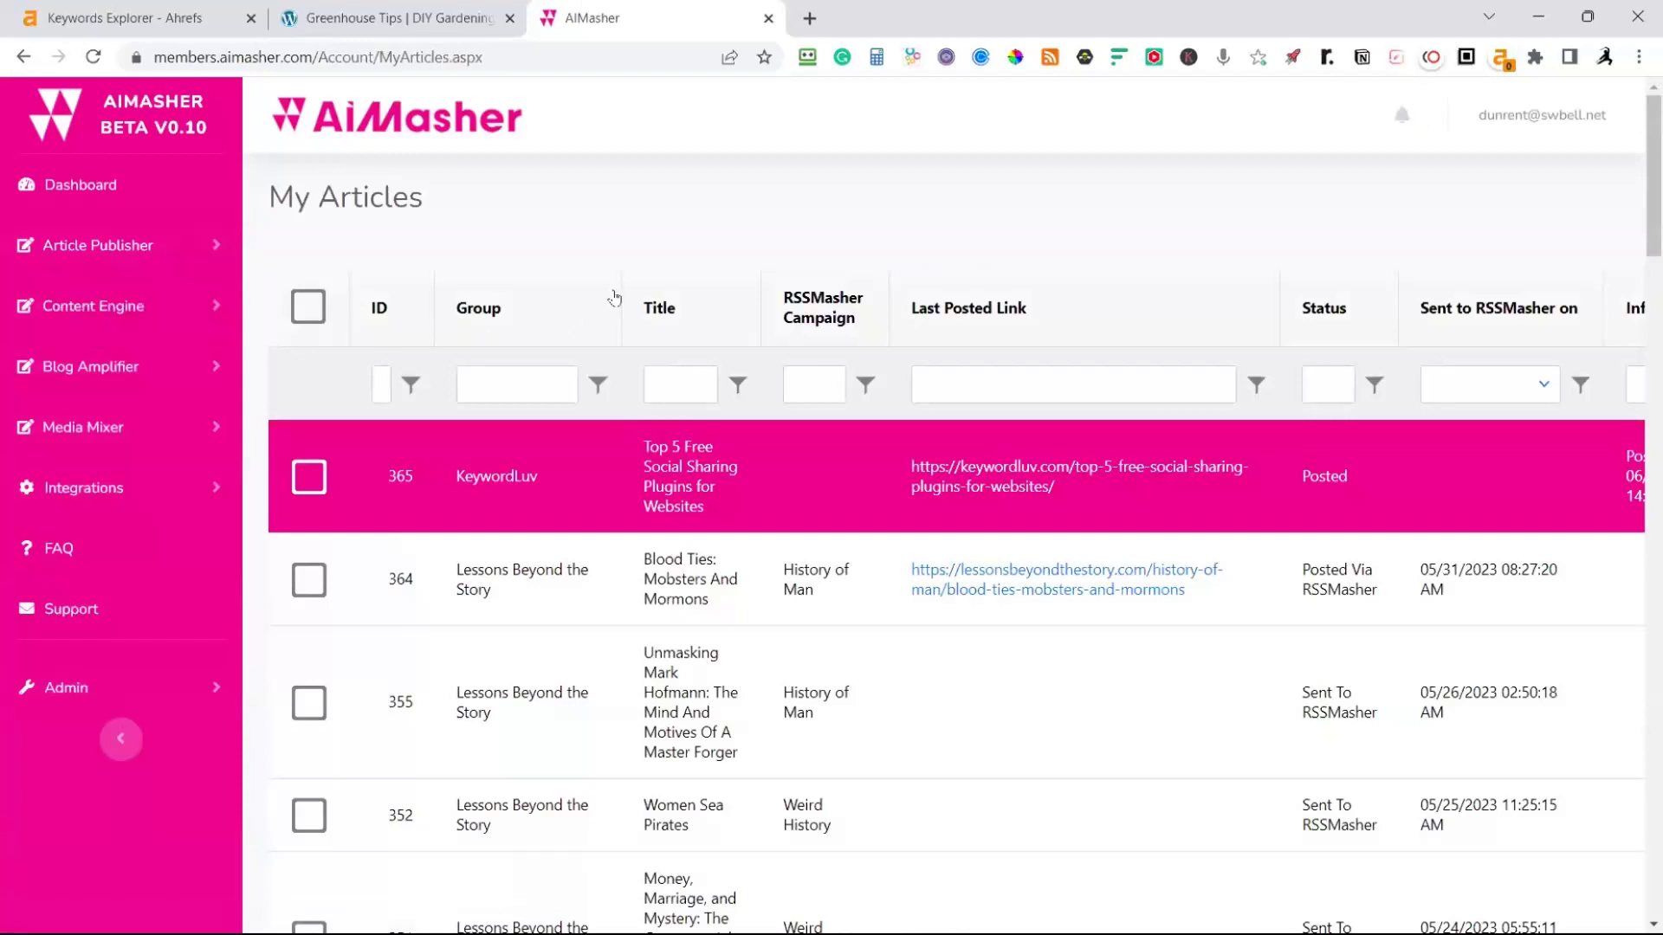
scroll(568, 318, down, 3)
scroll(599, 278, up, 3)
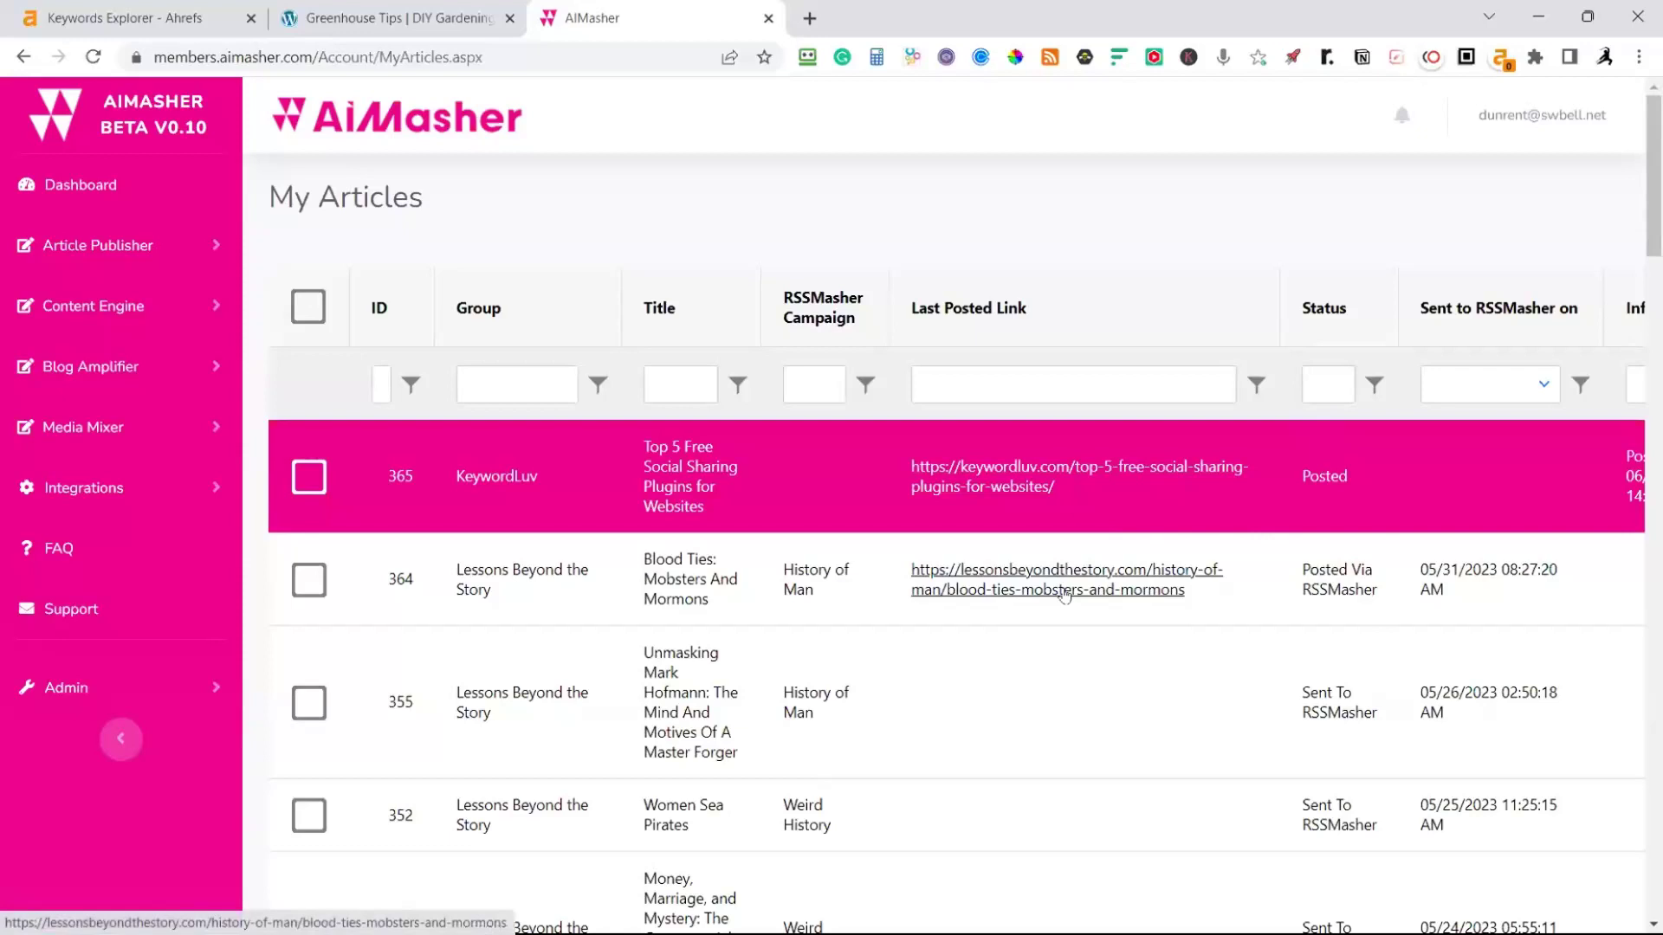
scroll(1134, 606, down, 3)
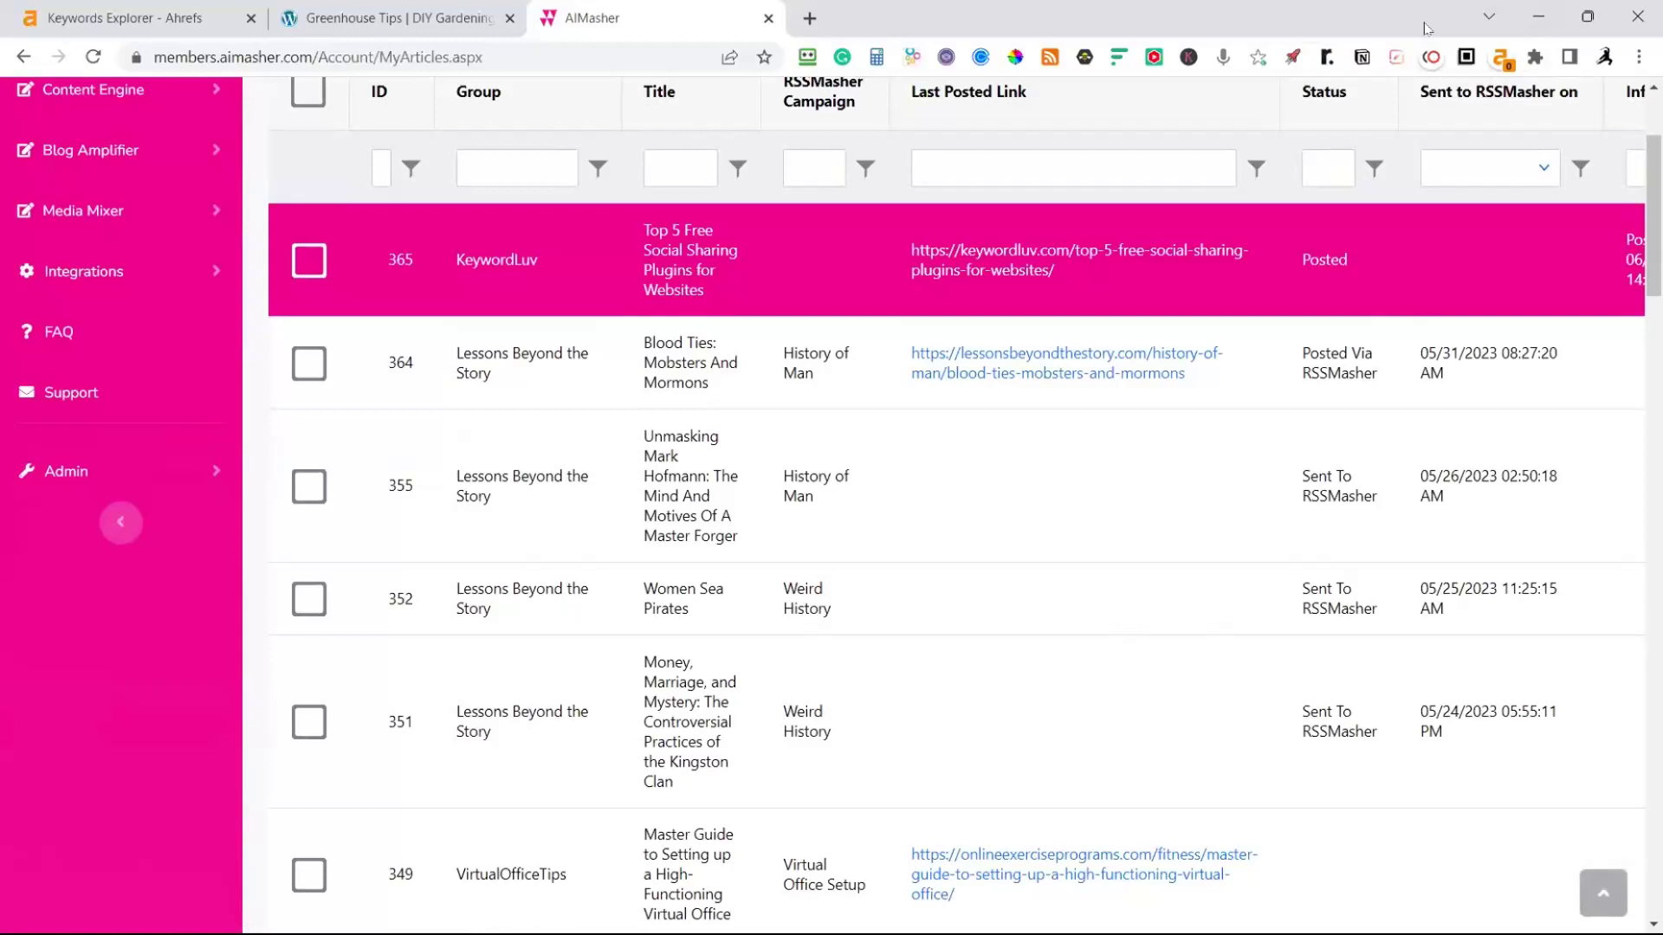
click(1431, 56)
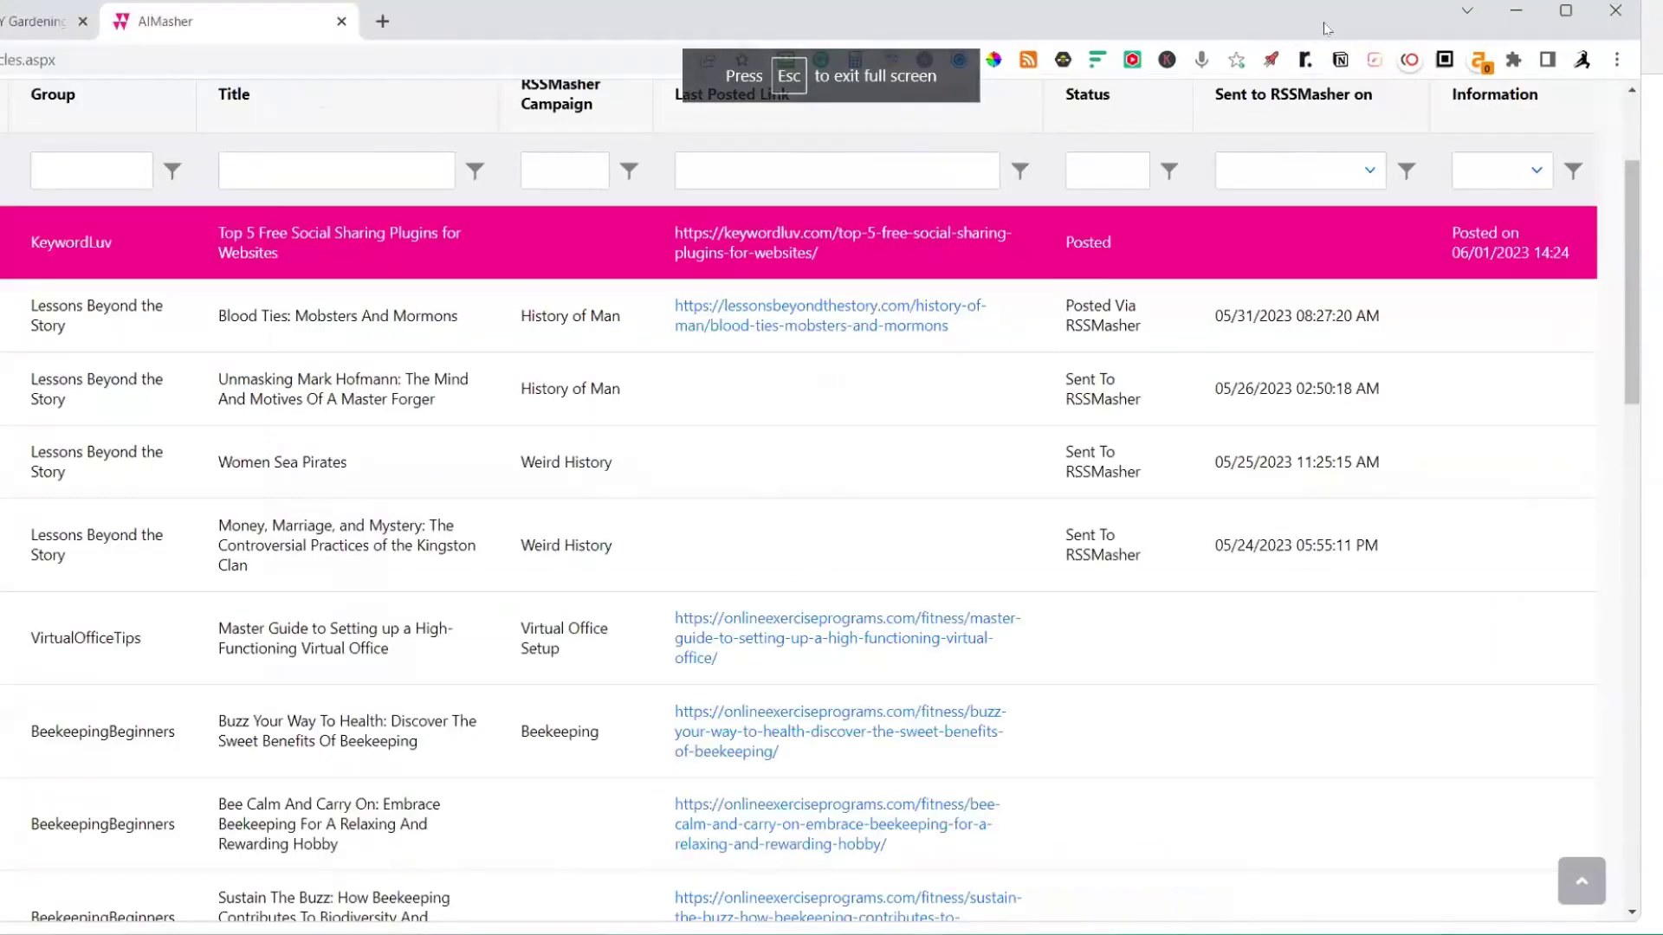
Open Import Articles in AiMasher's Article Publisher and choose the ZimmWriter Bulk Blog Post template
key(Escape)
click(1600, 12)
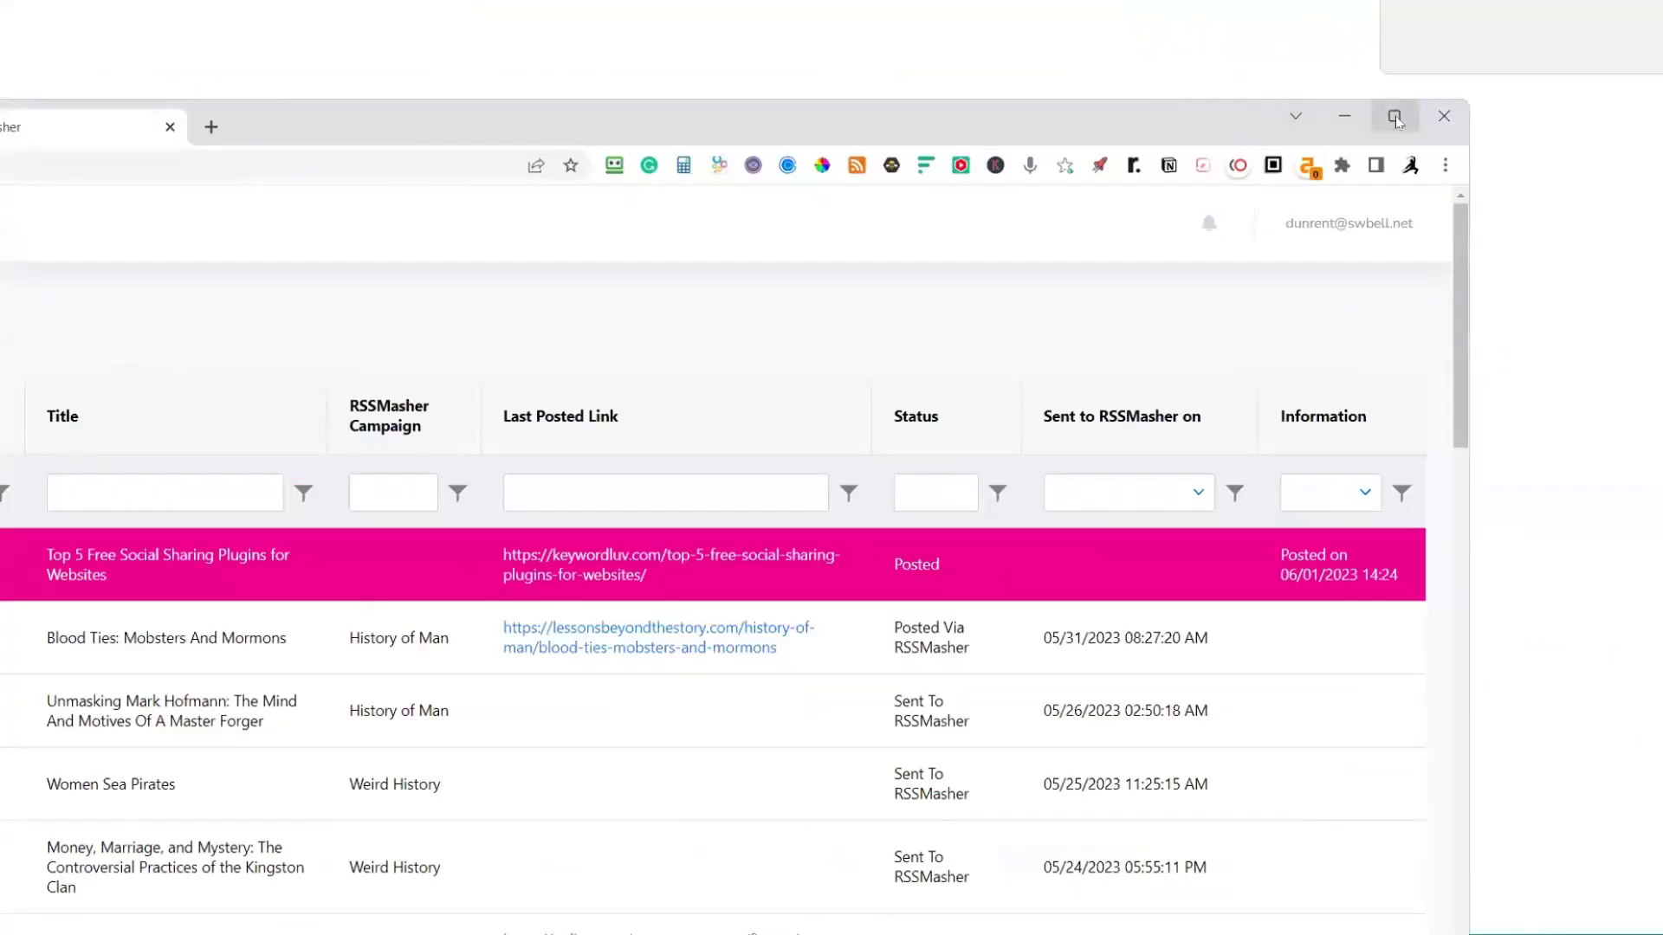
click(1394, 118)
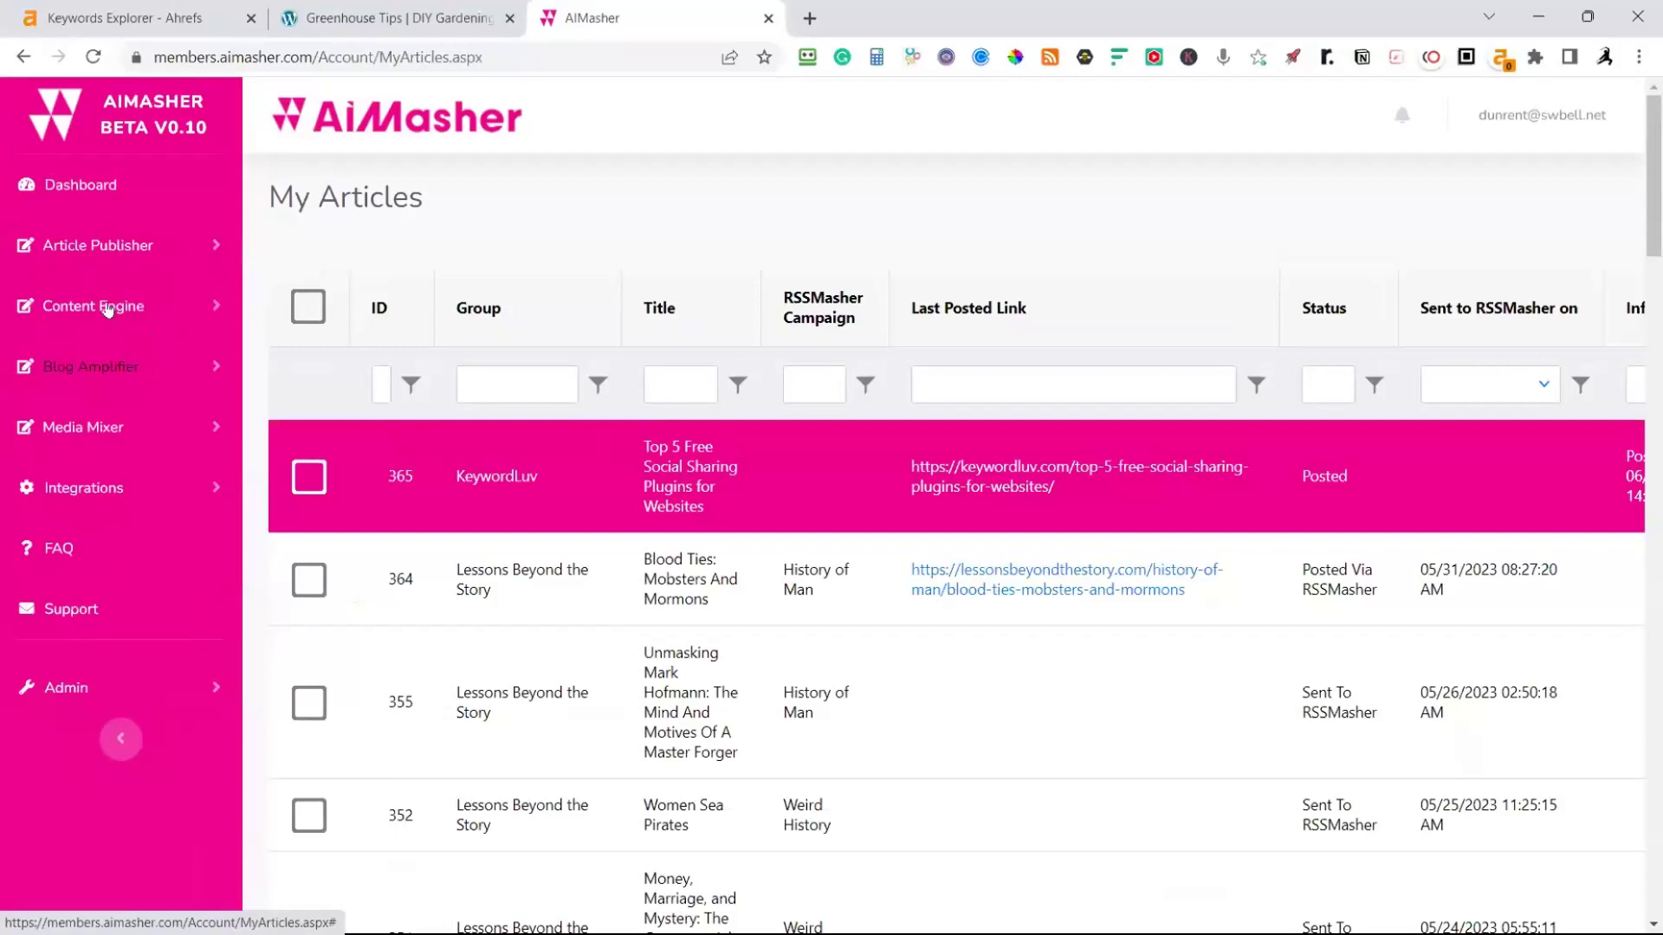
click(102, 249)
click(91, 385)
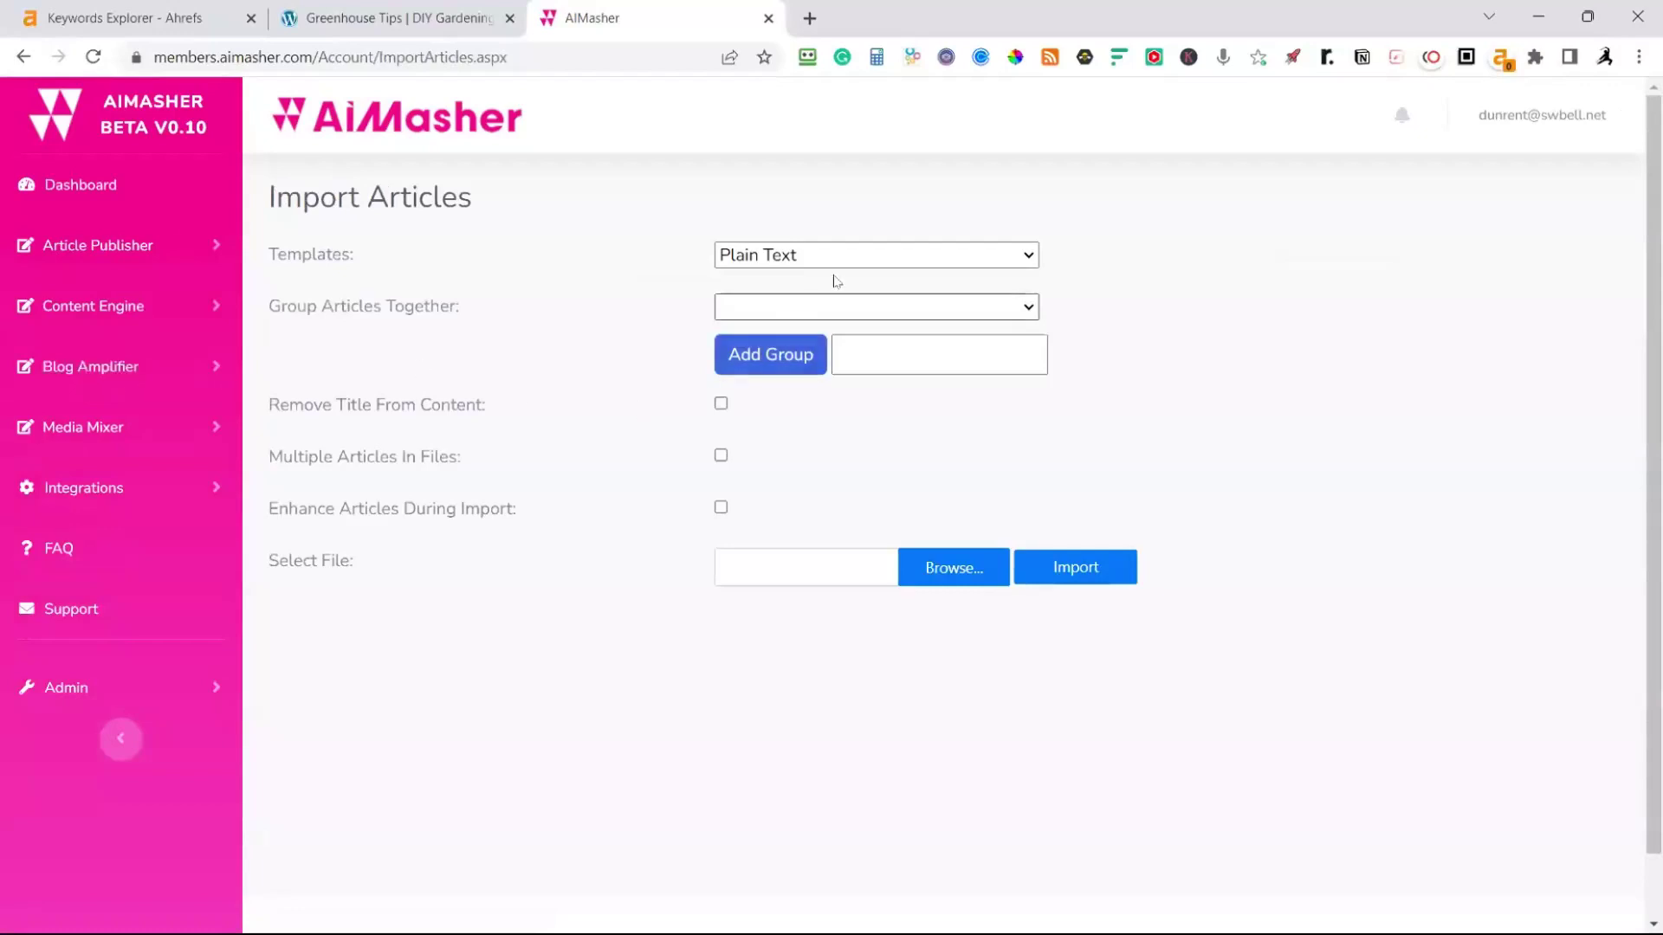
click(838, 253)
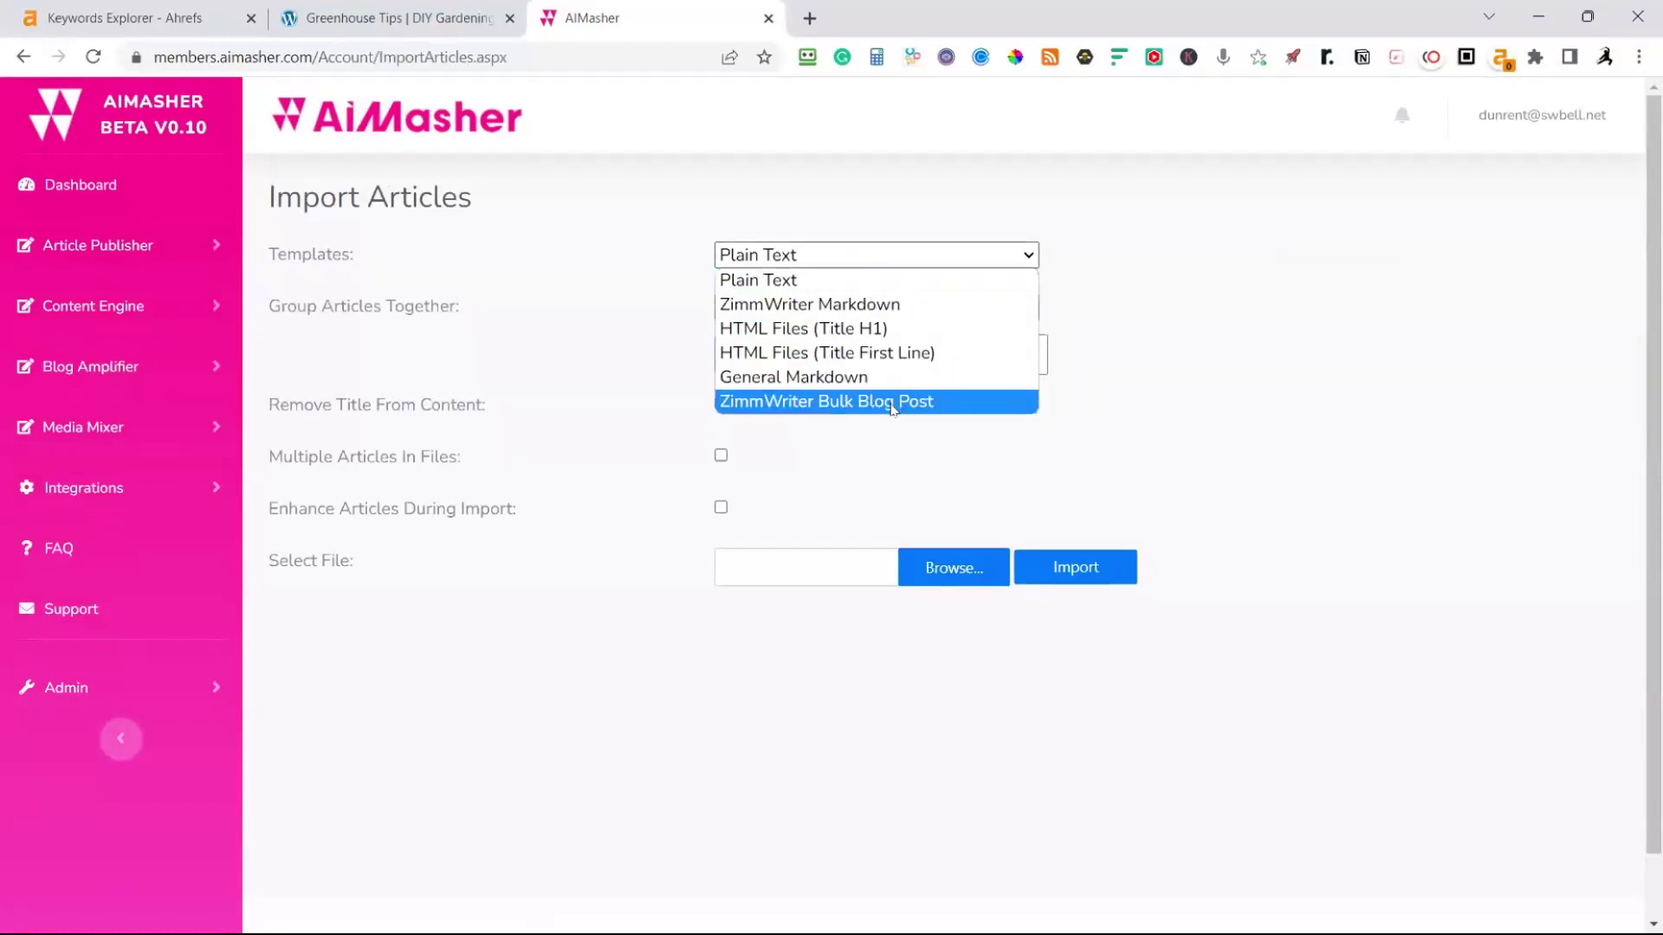
click(801, 402)
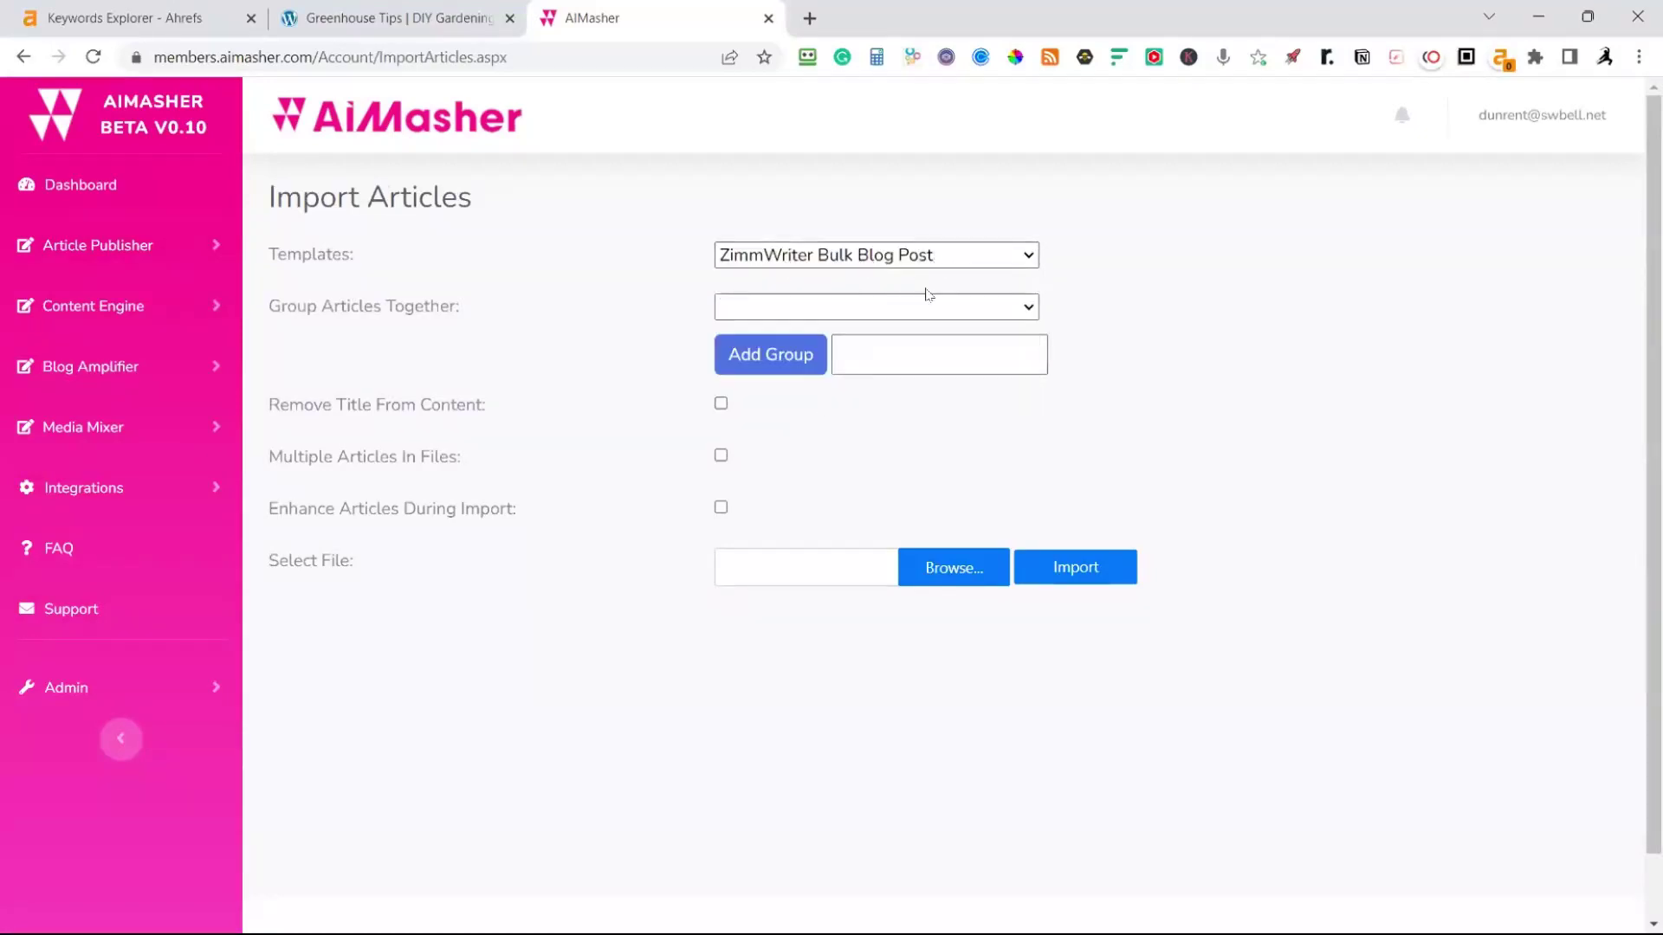
Add an article group named DIYGardeningTips and assign the import to it
click(1030, 310)
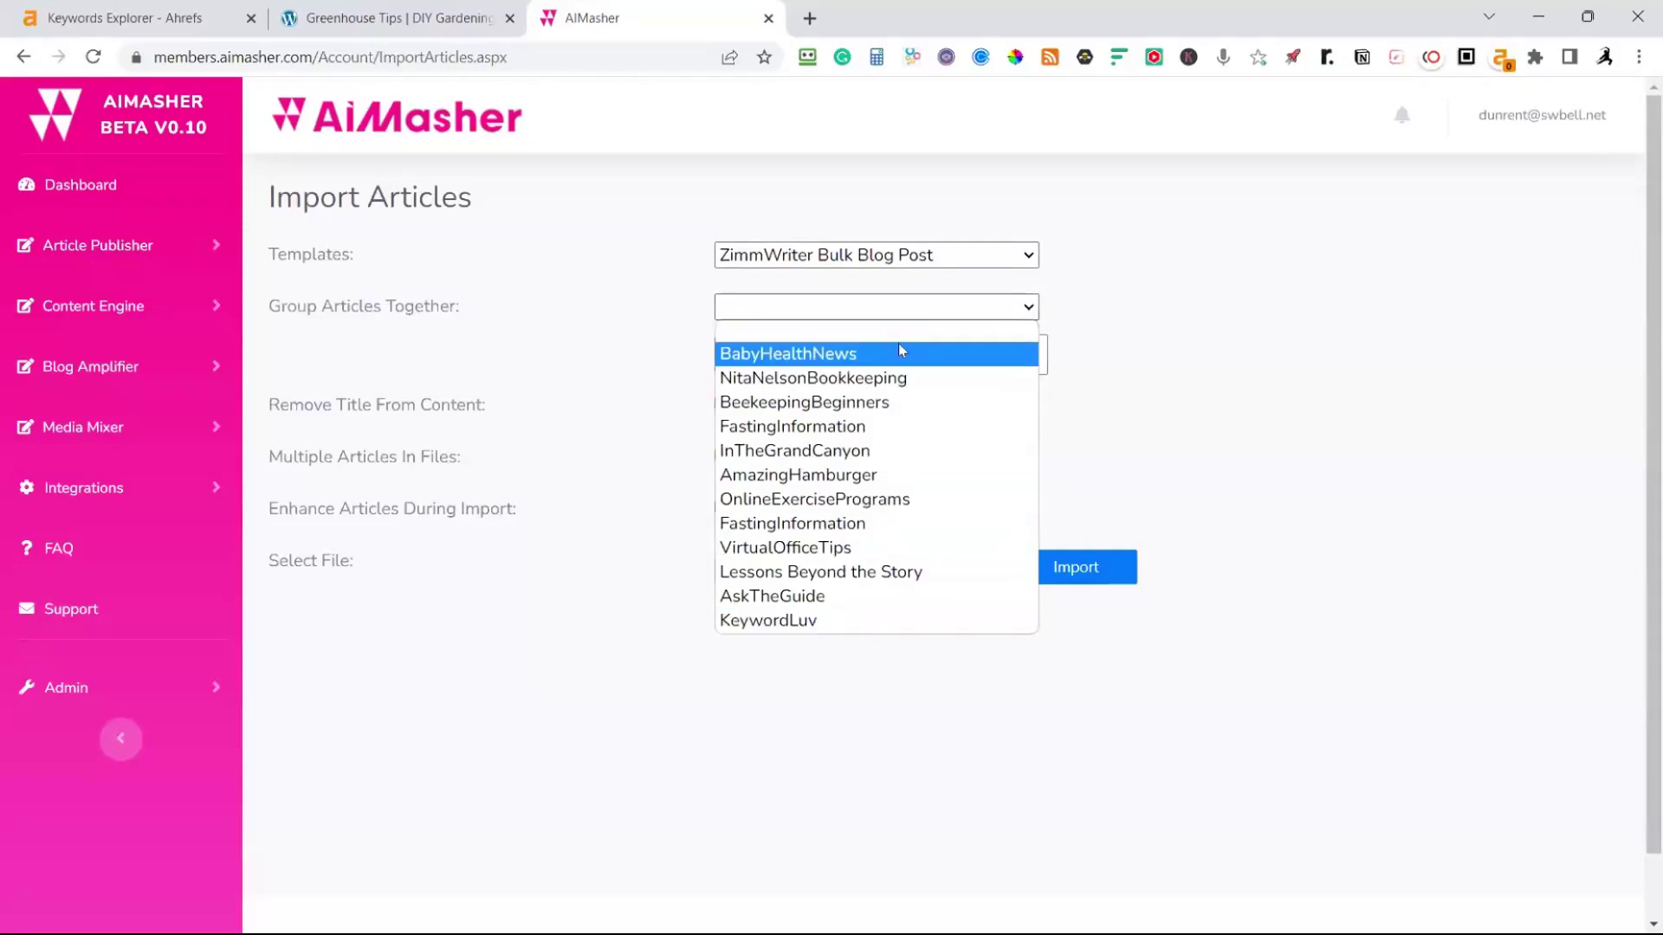
click(1204, 394)
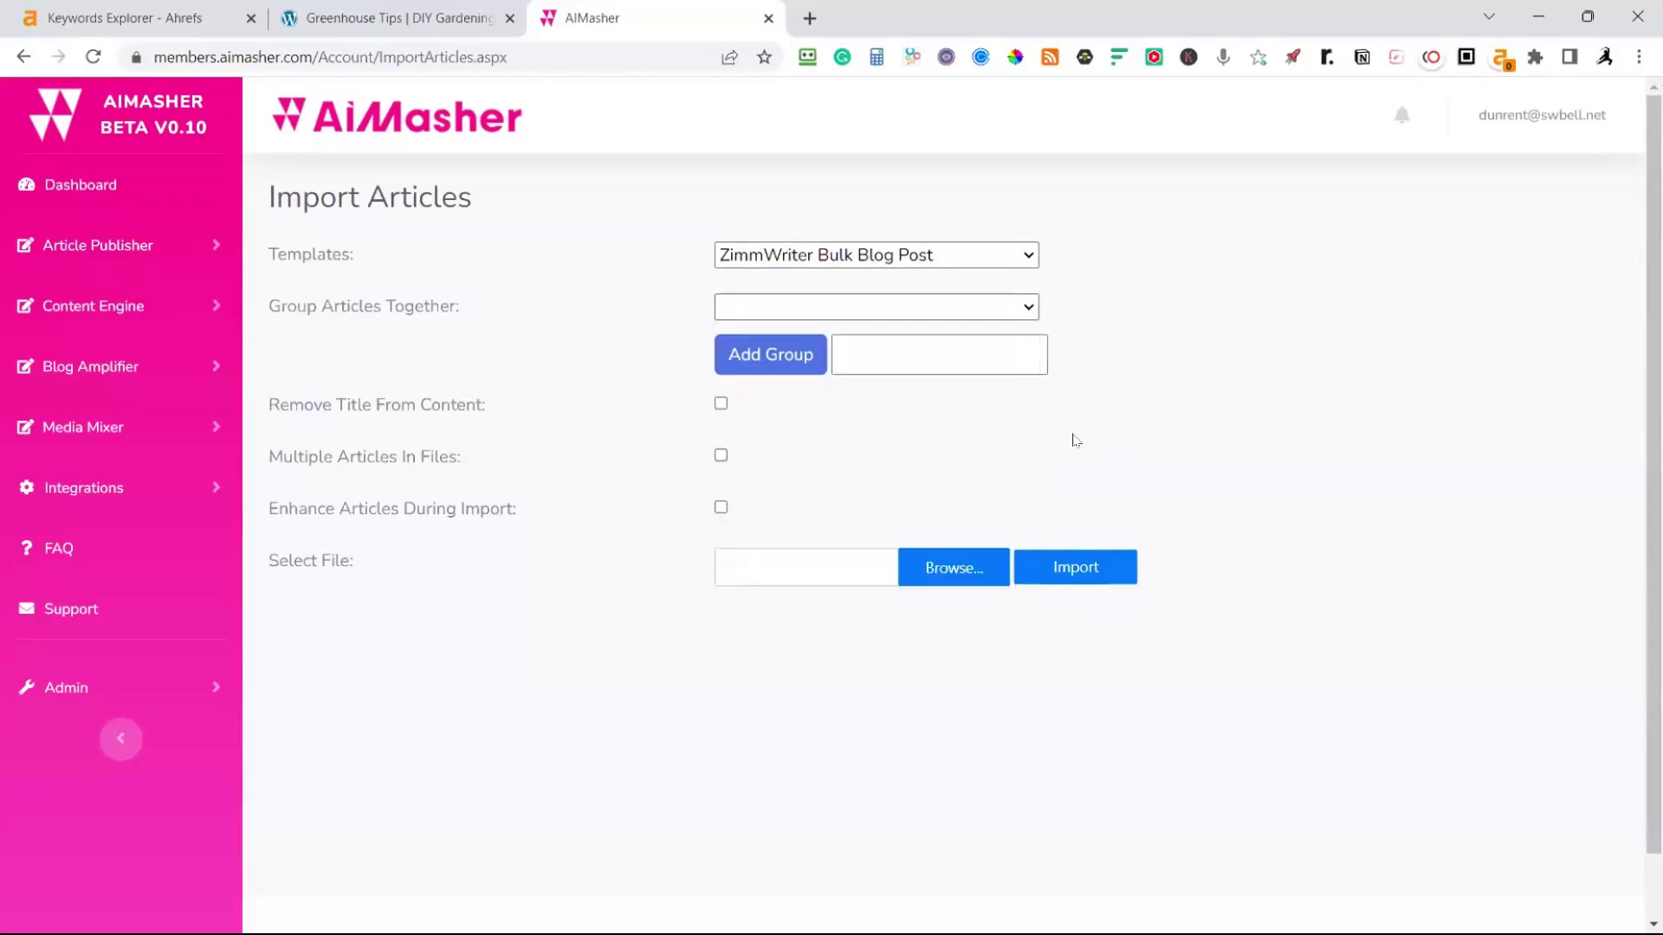
click(868, 353)
text(DIYGarde)
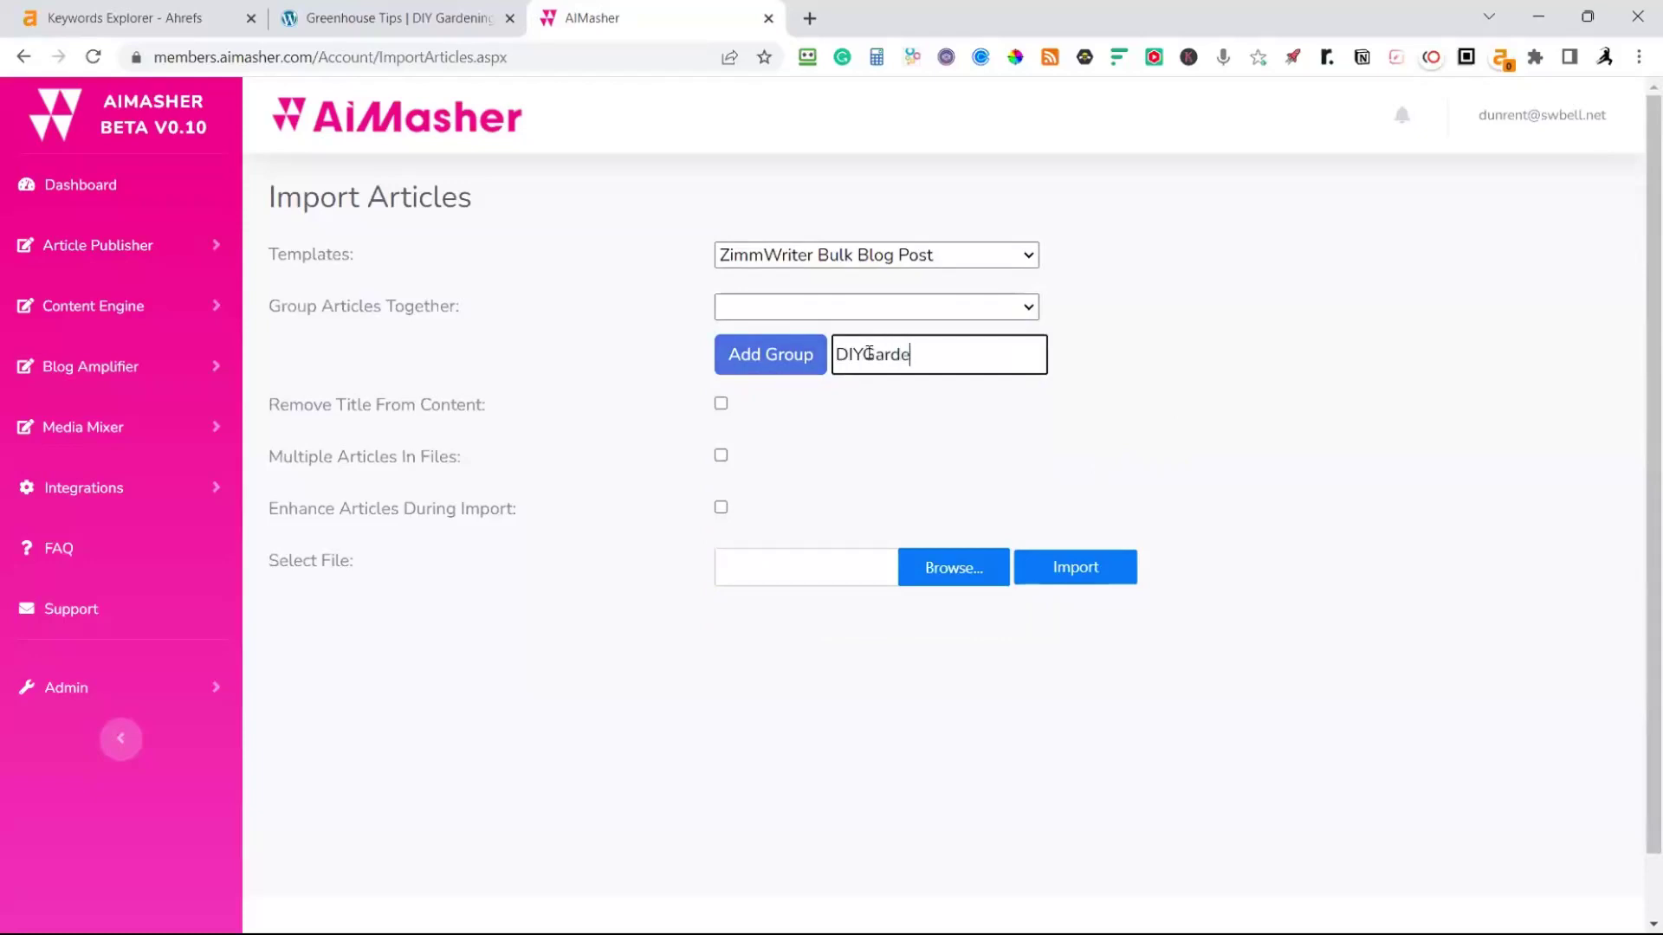
text(ningTips)
click(784, 363)
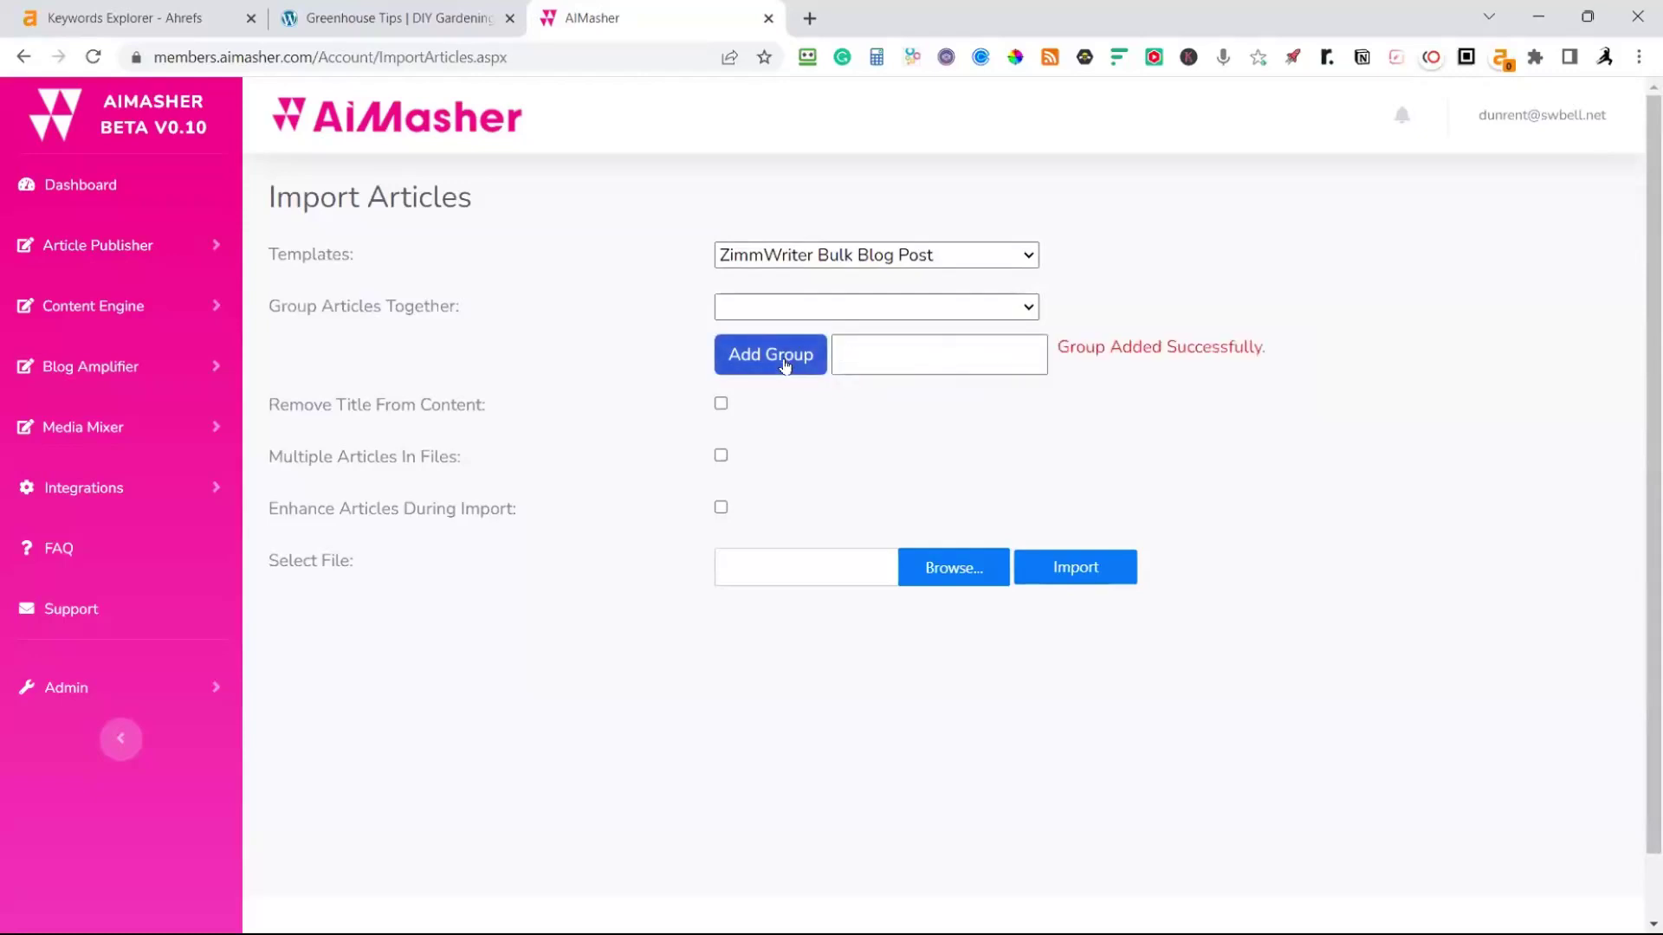
click(1025, 308)
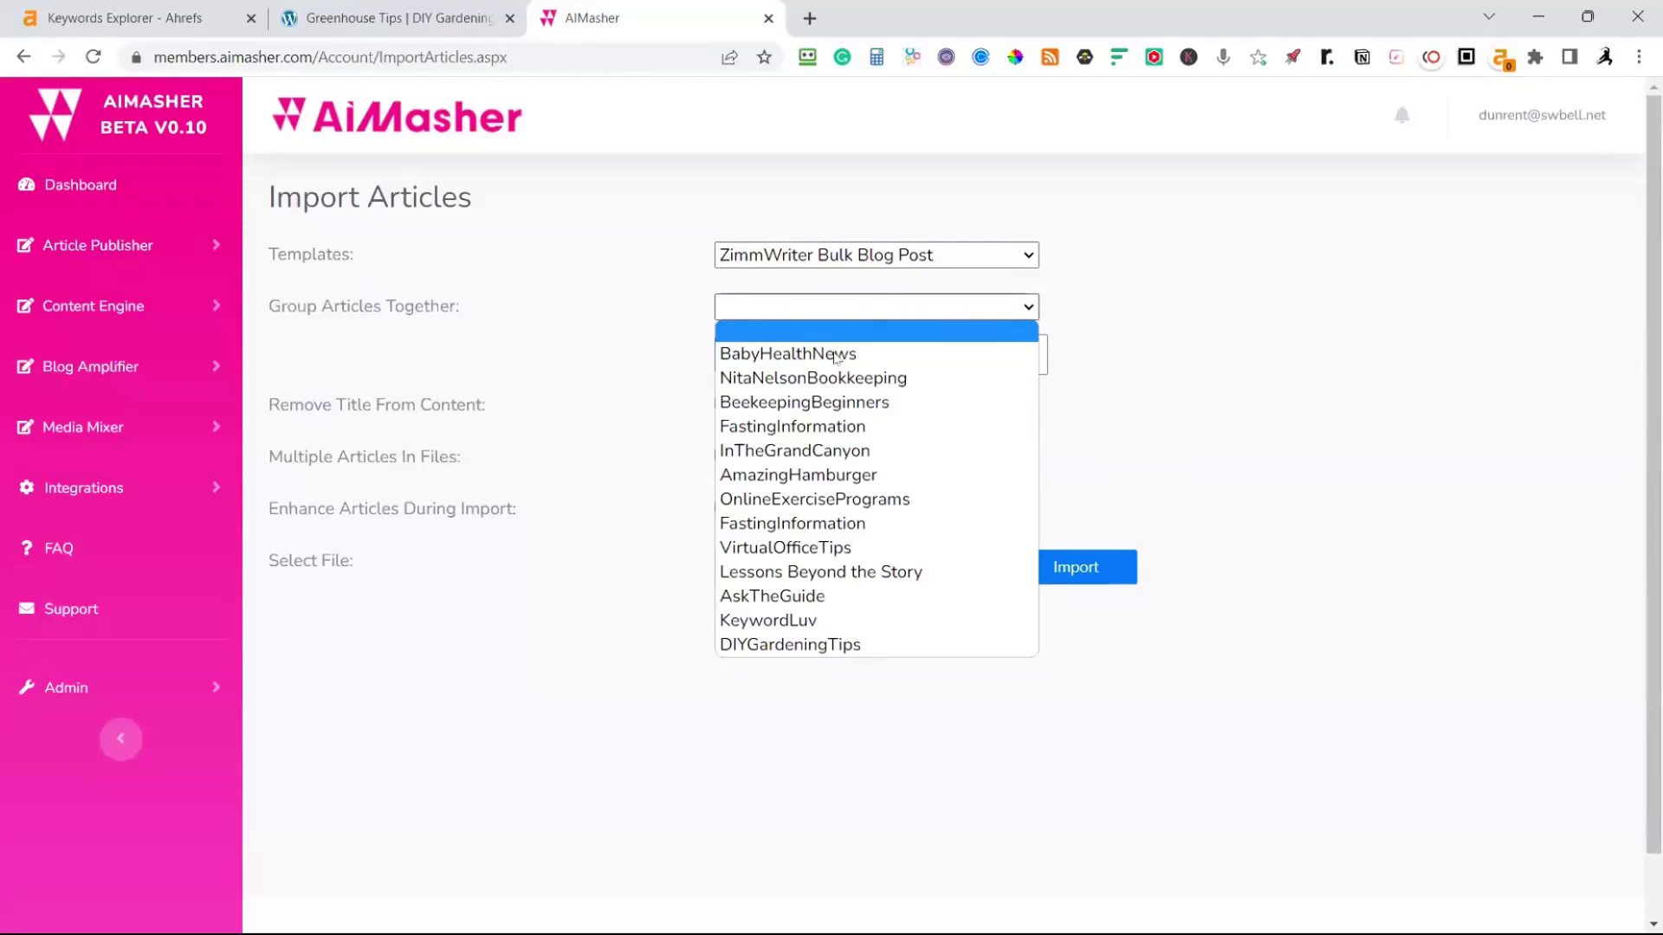
click(804, 646)
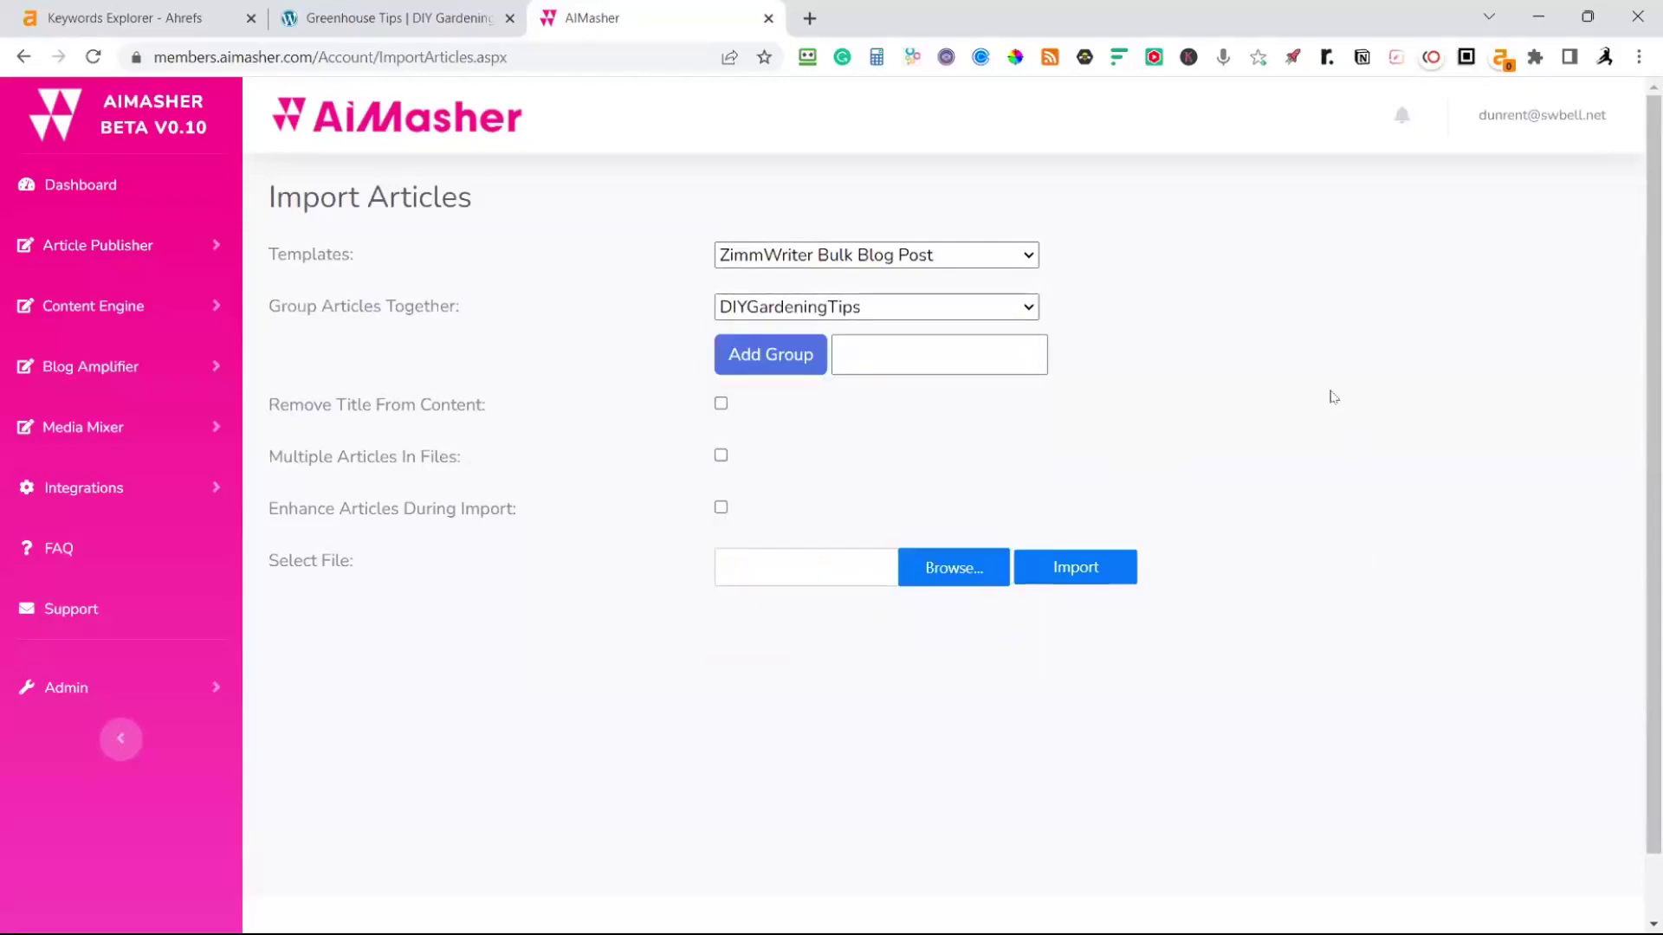
Import Unleash_the_Power_of_Greenhouses_A_Guide_to_Growing_Plants_Anytime and Master_Your_Greenhouse_21_Tips_for_Success from ZimmWriter_Output, with the title removed from the content
click(720, 405)
click(938, 573)
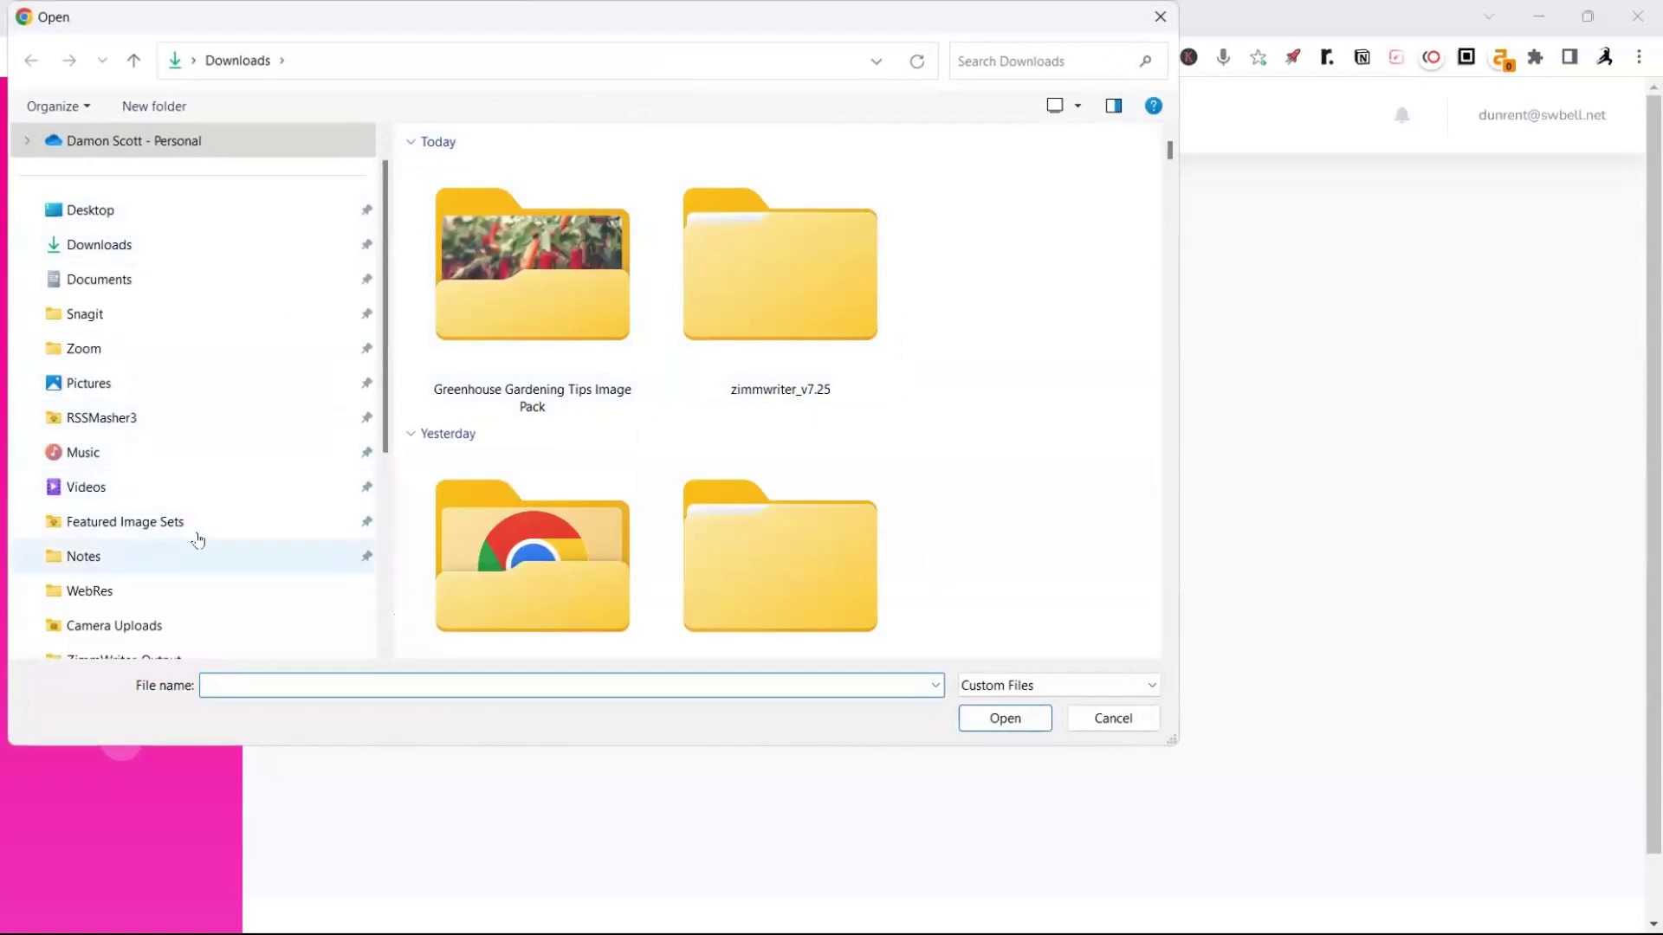
scroll(200, 539, down, 3)
click(173, 556)
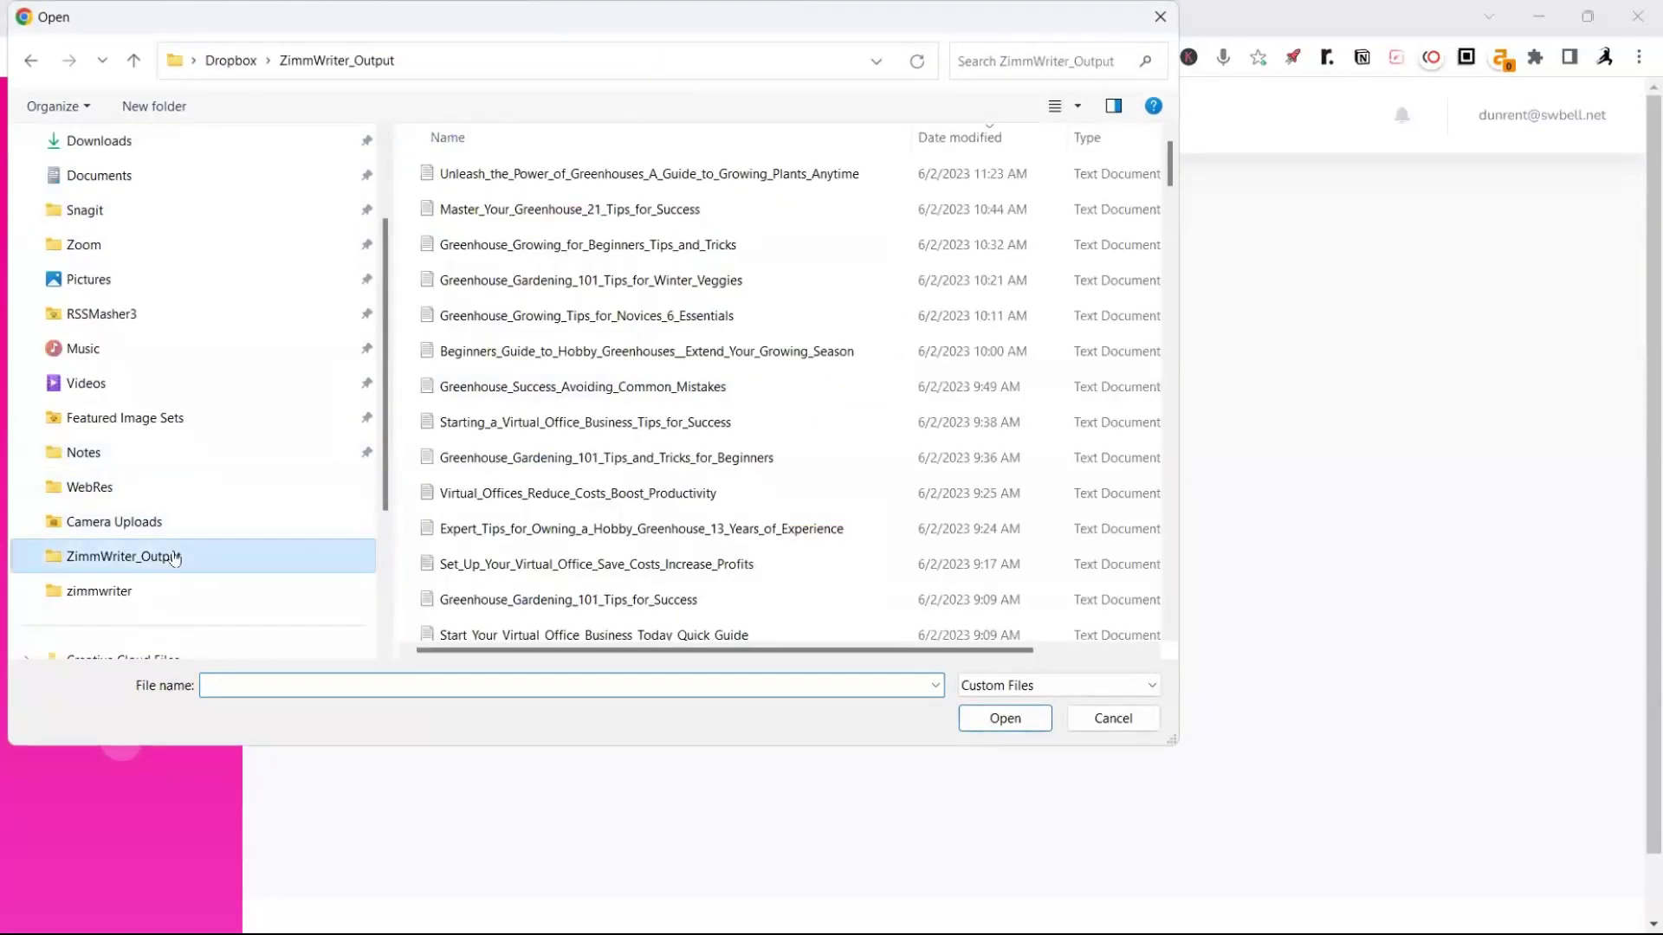
click(536, 174)
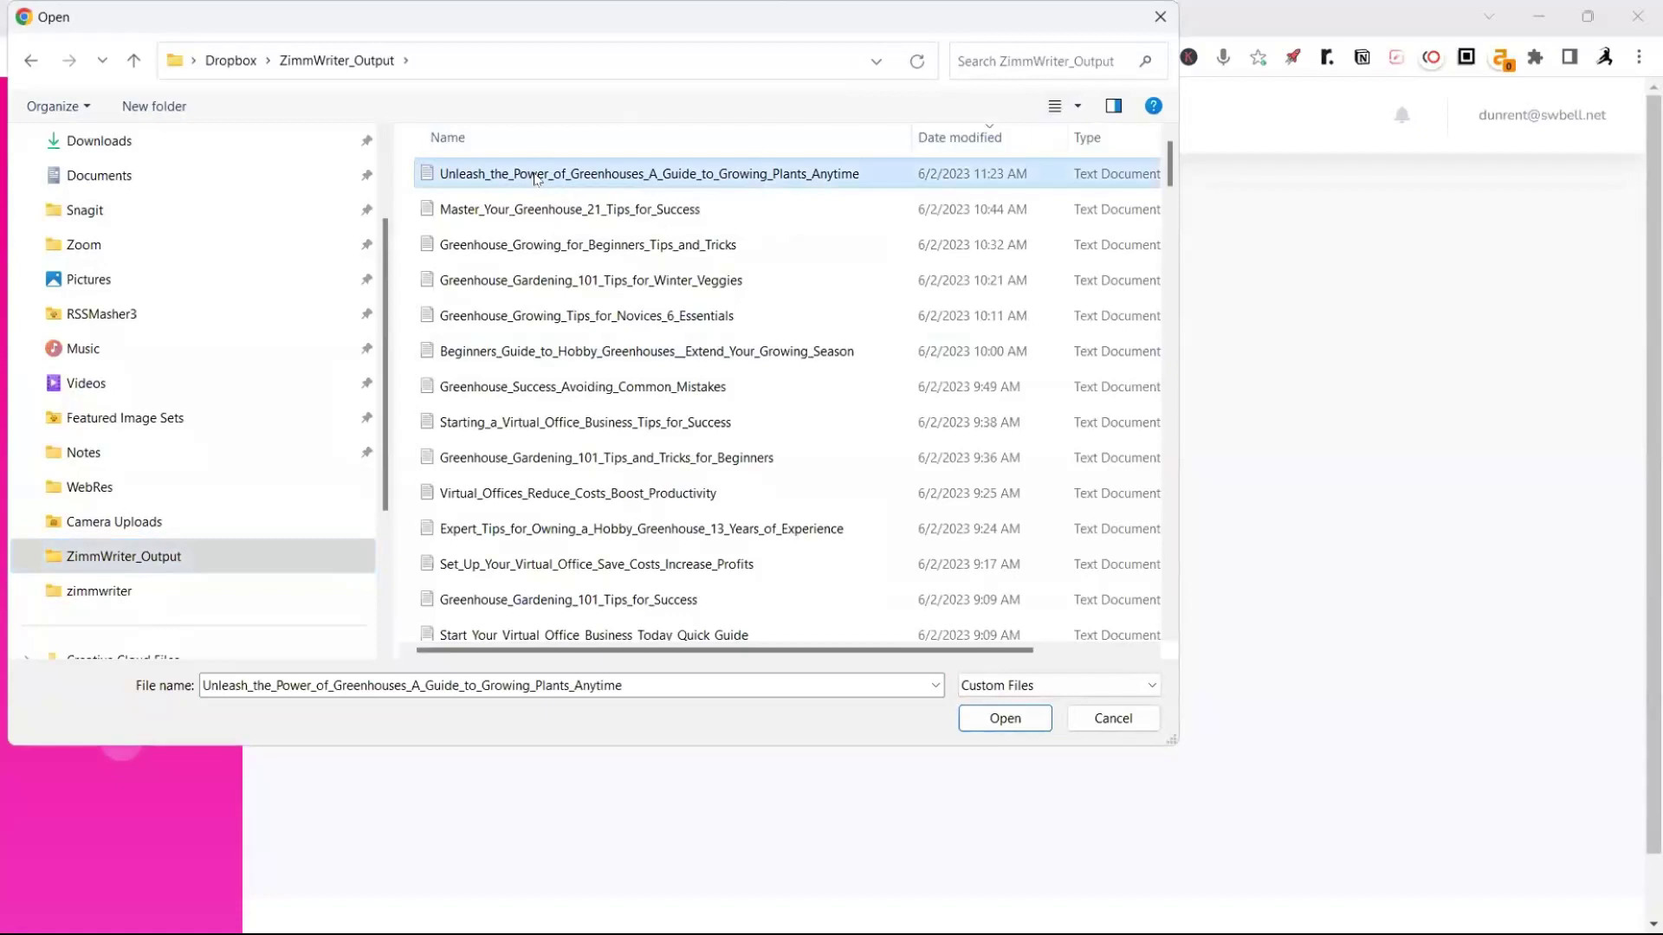
ctrl+click(513, 210)
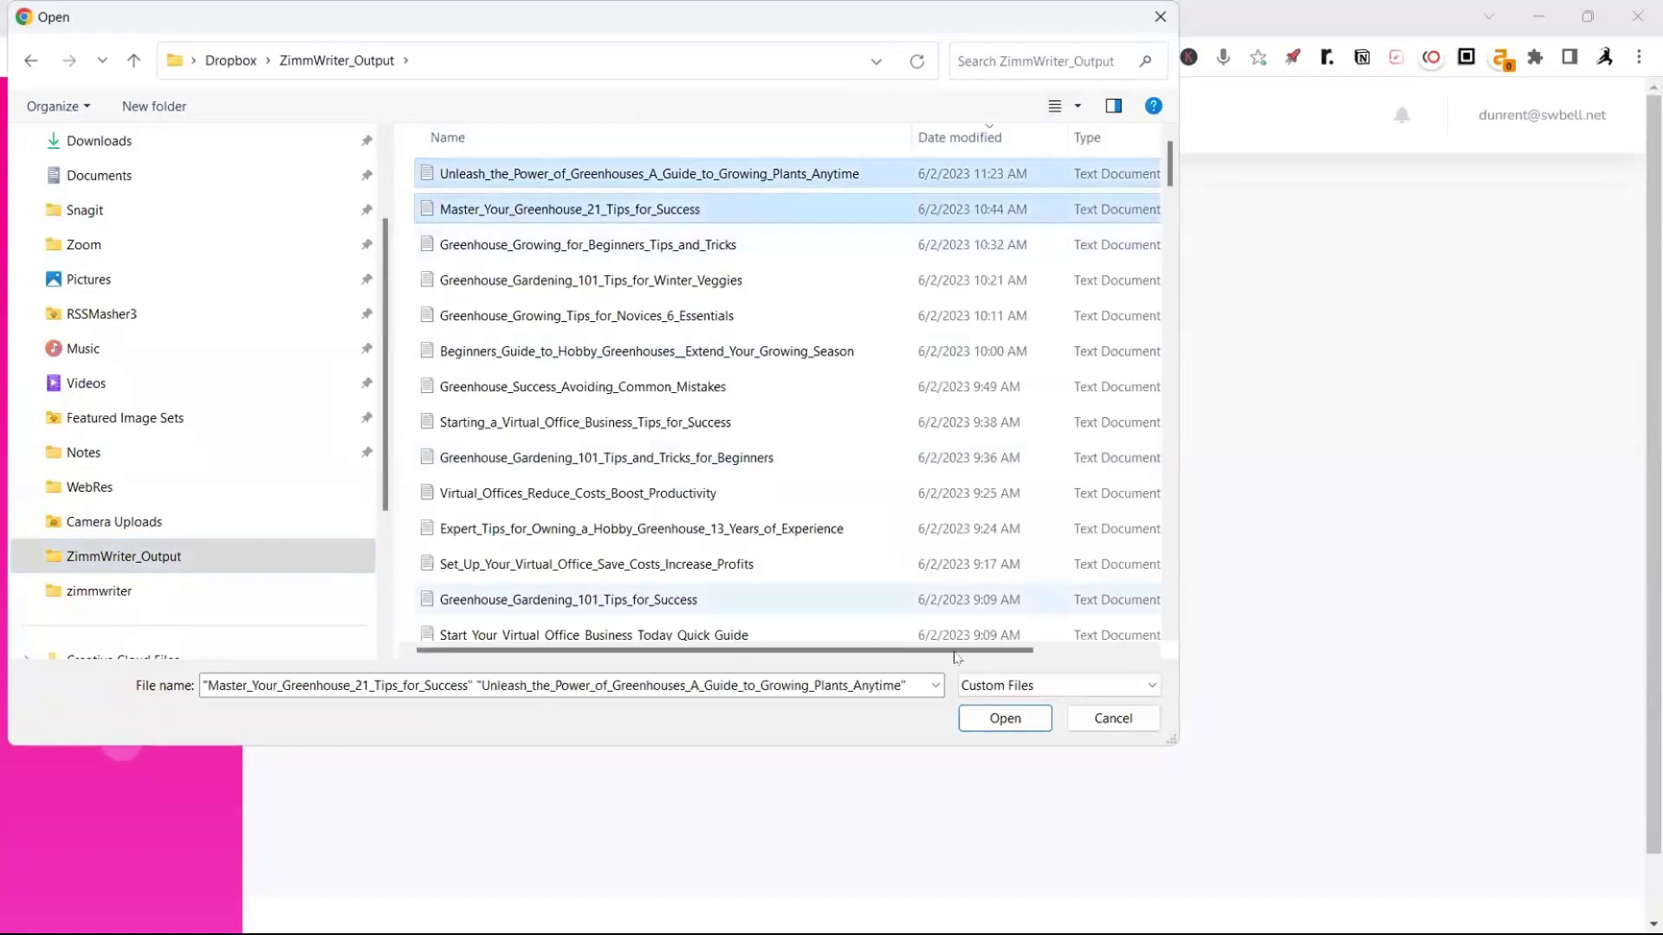
click(985, 720)
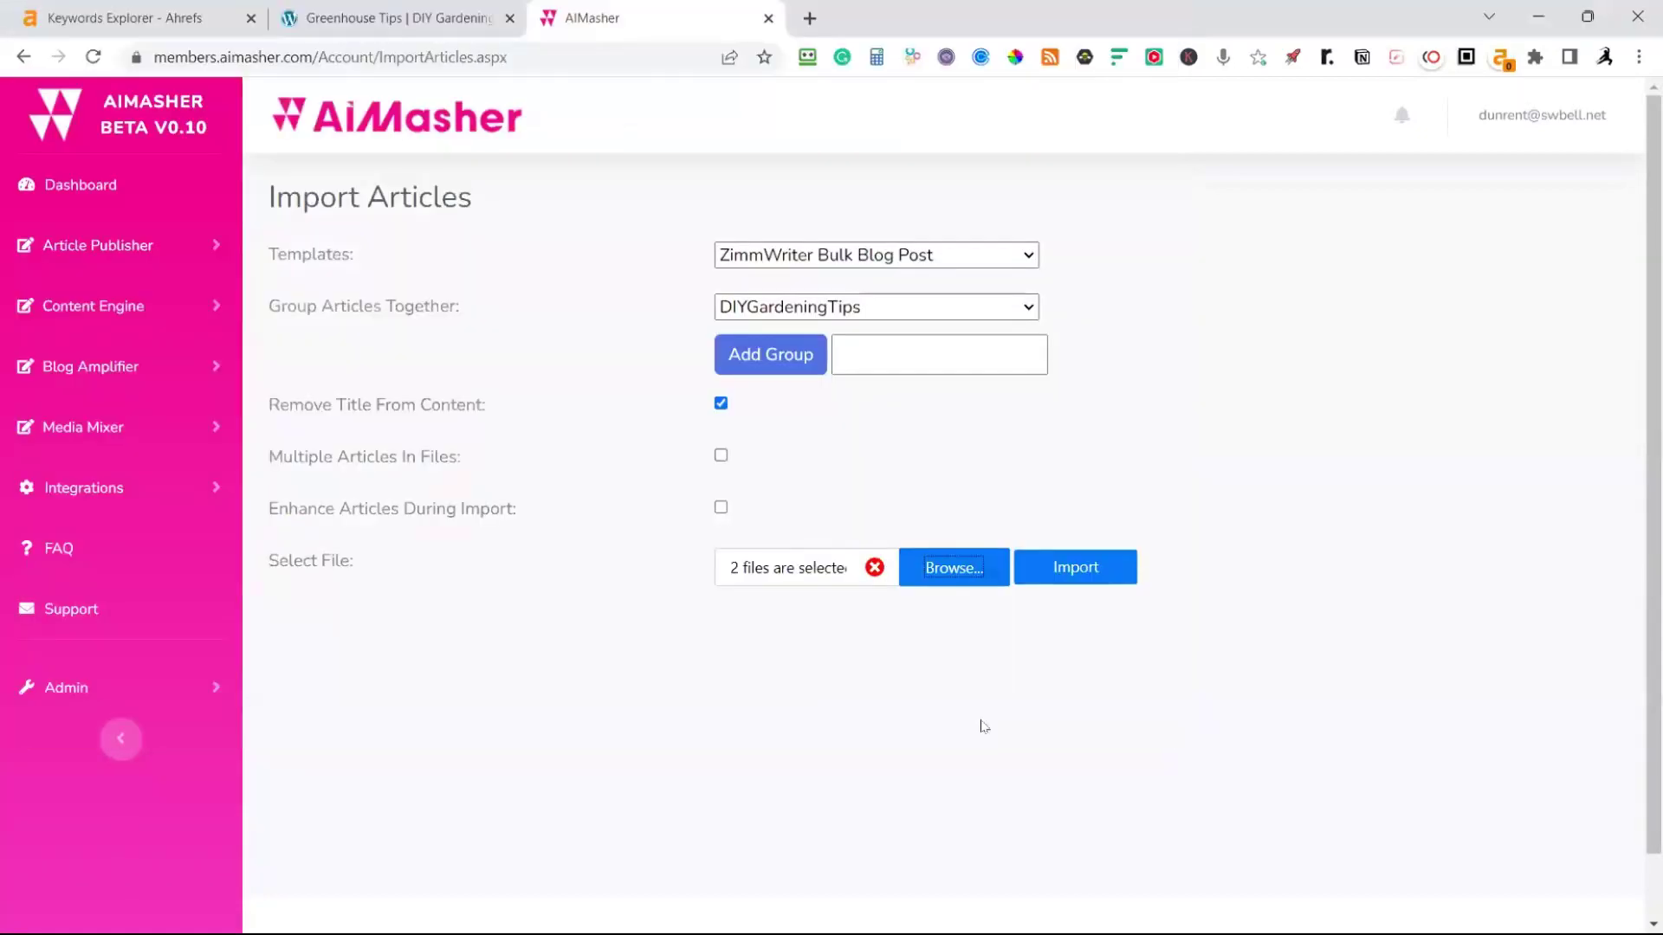
click(1092, 573)
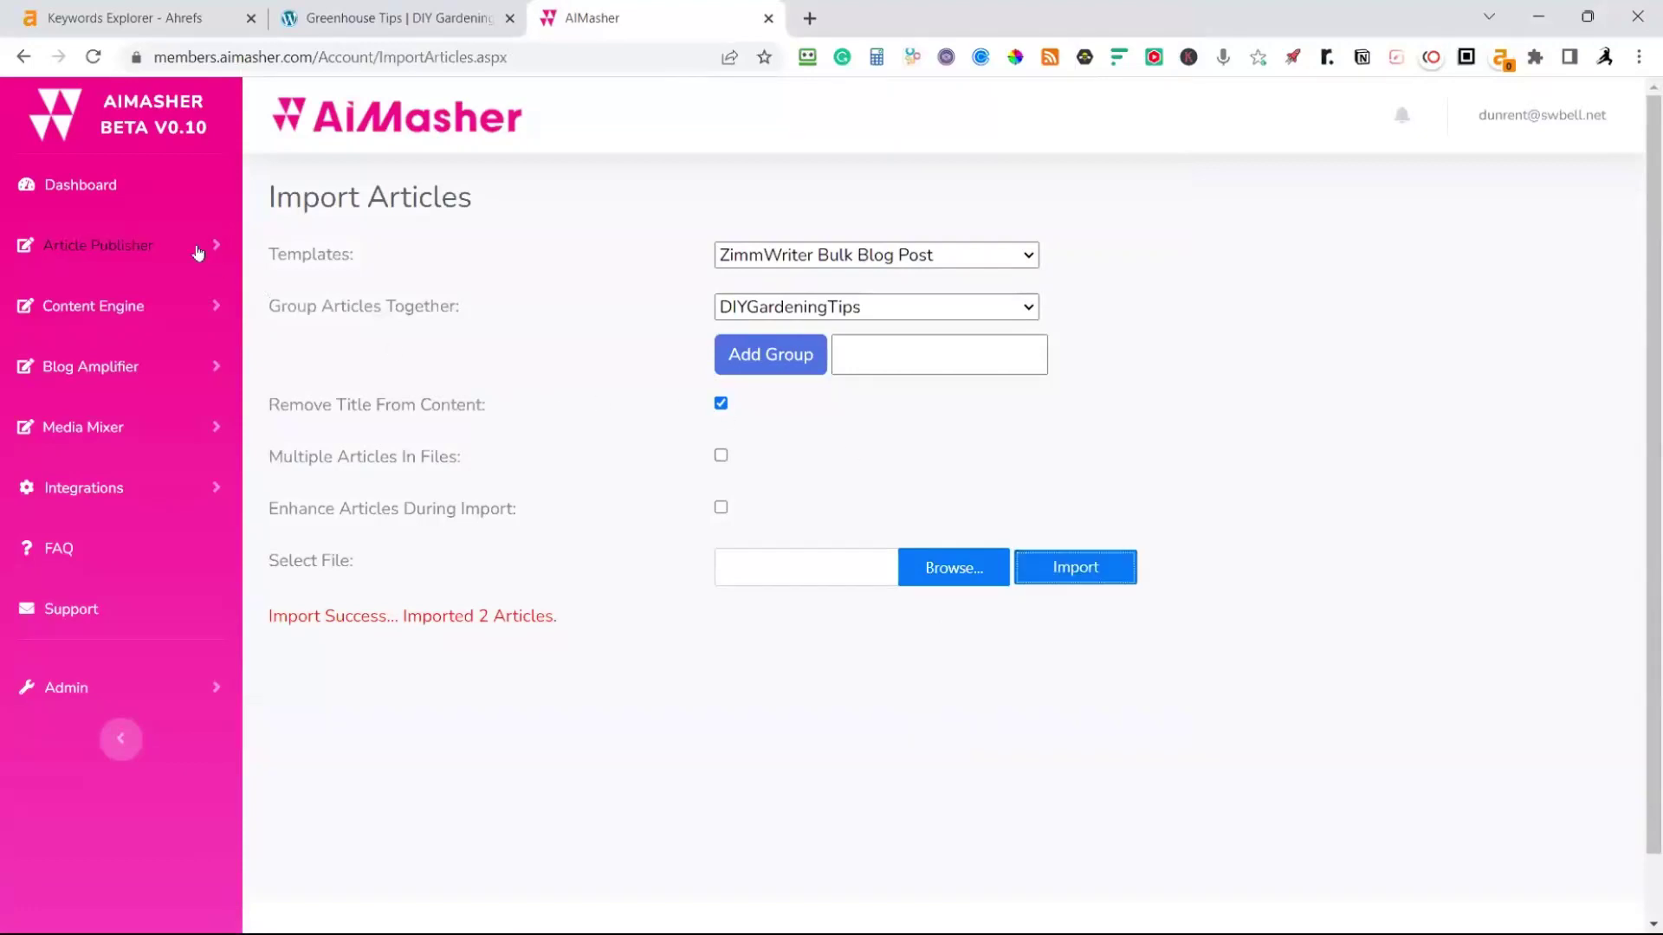
Open My Articles, select the Master Your Greenhouse article and look over the RSSMasher campaigns it can be added to
click(134, 245)
click(90, 345)
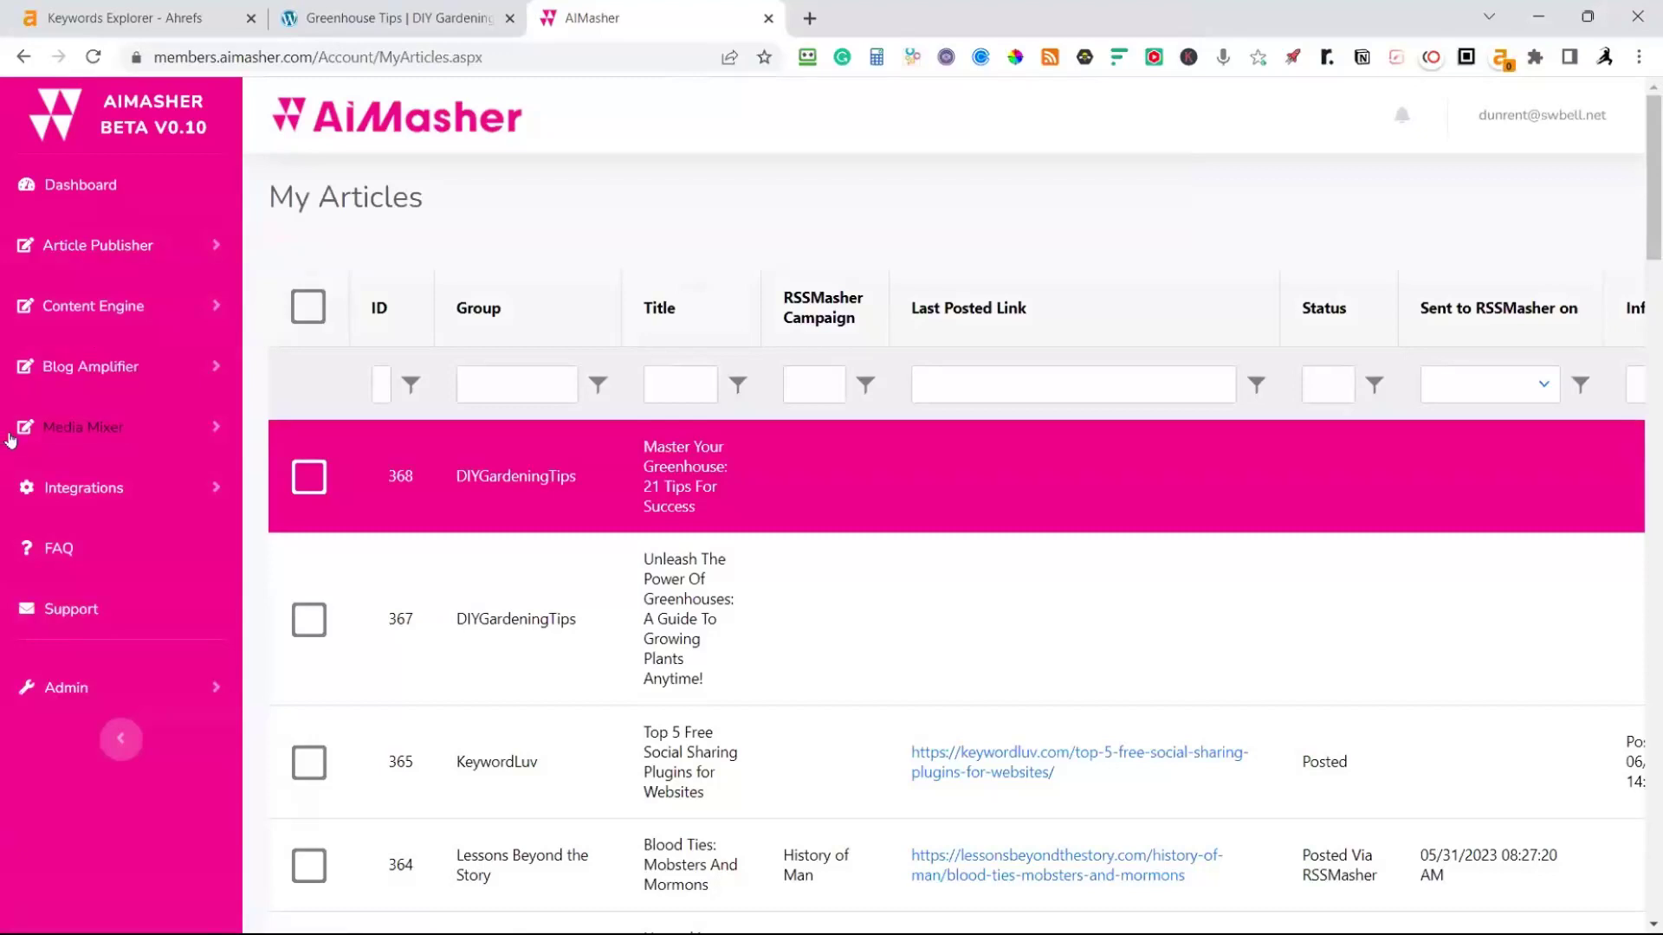
click(302, 487)
scroll(360, 616, down, 20)
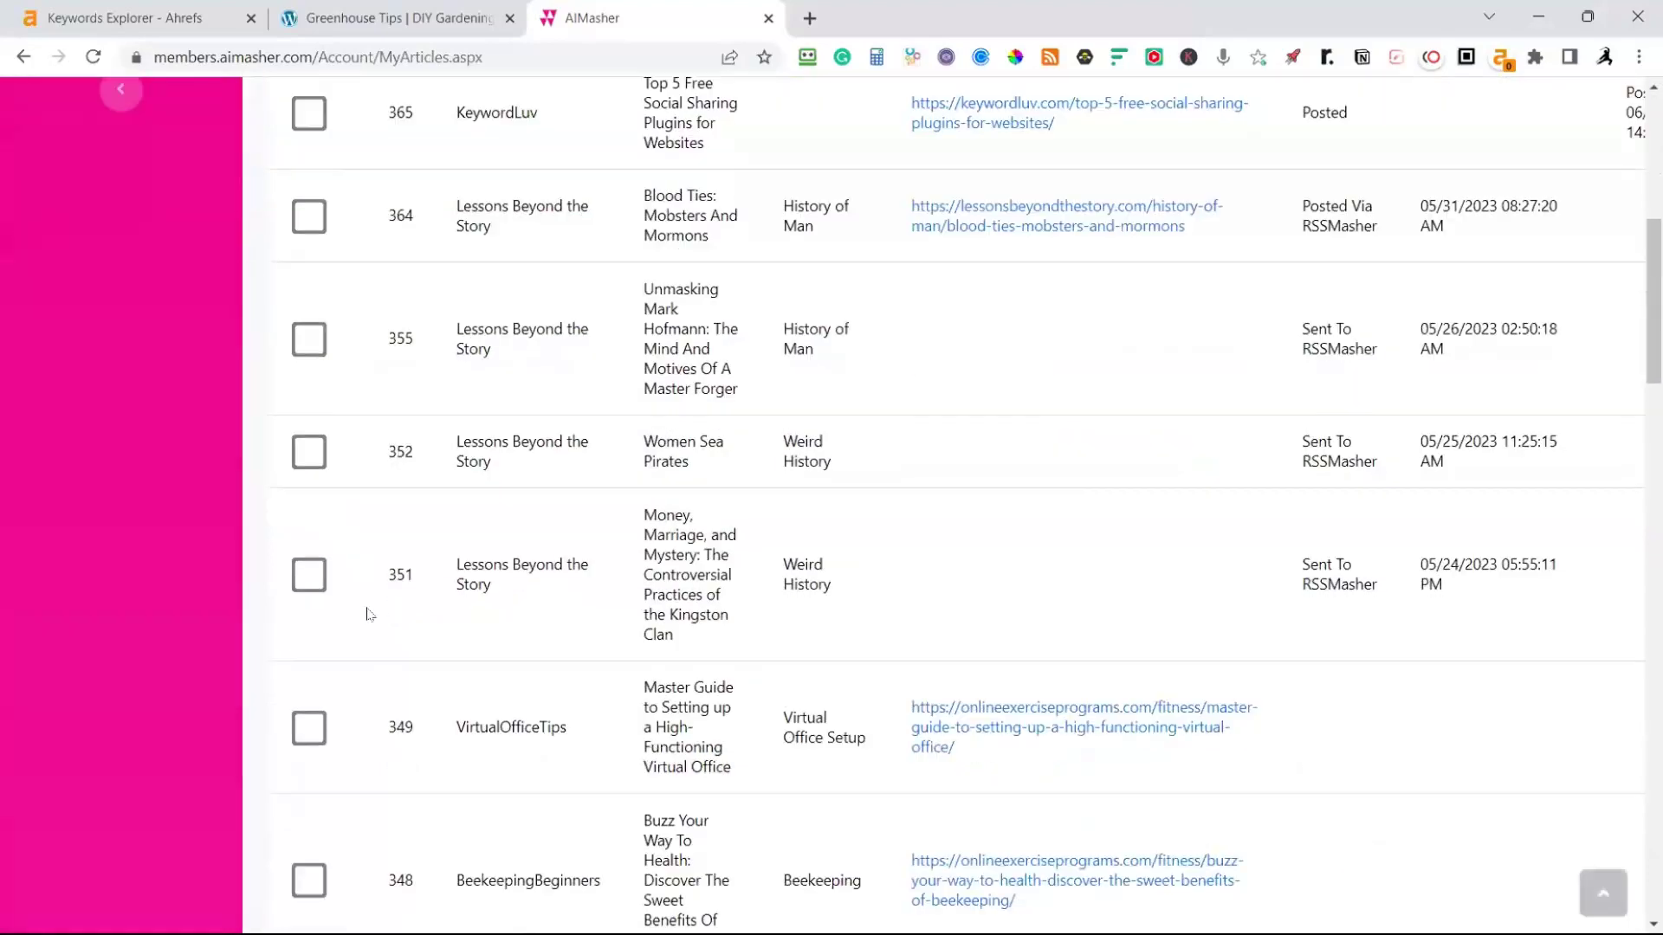
scroll(462, 642, down, 6)
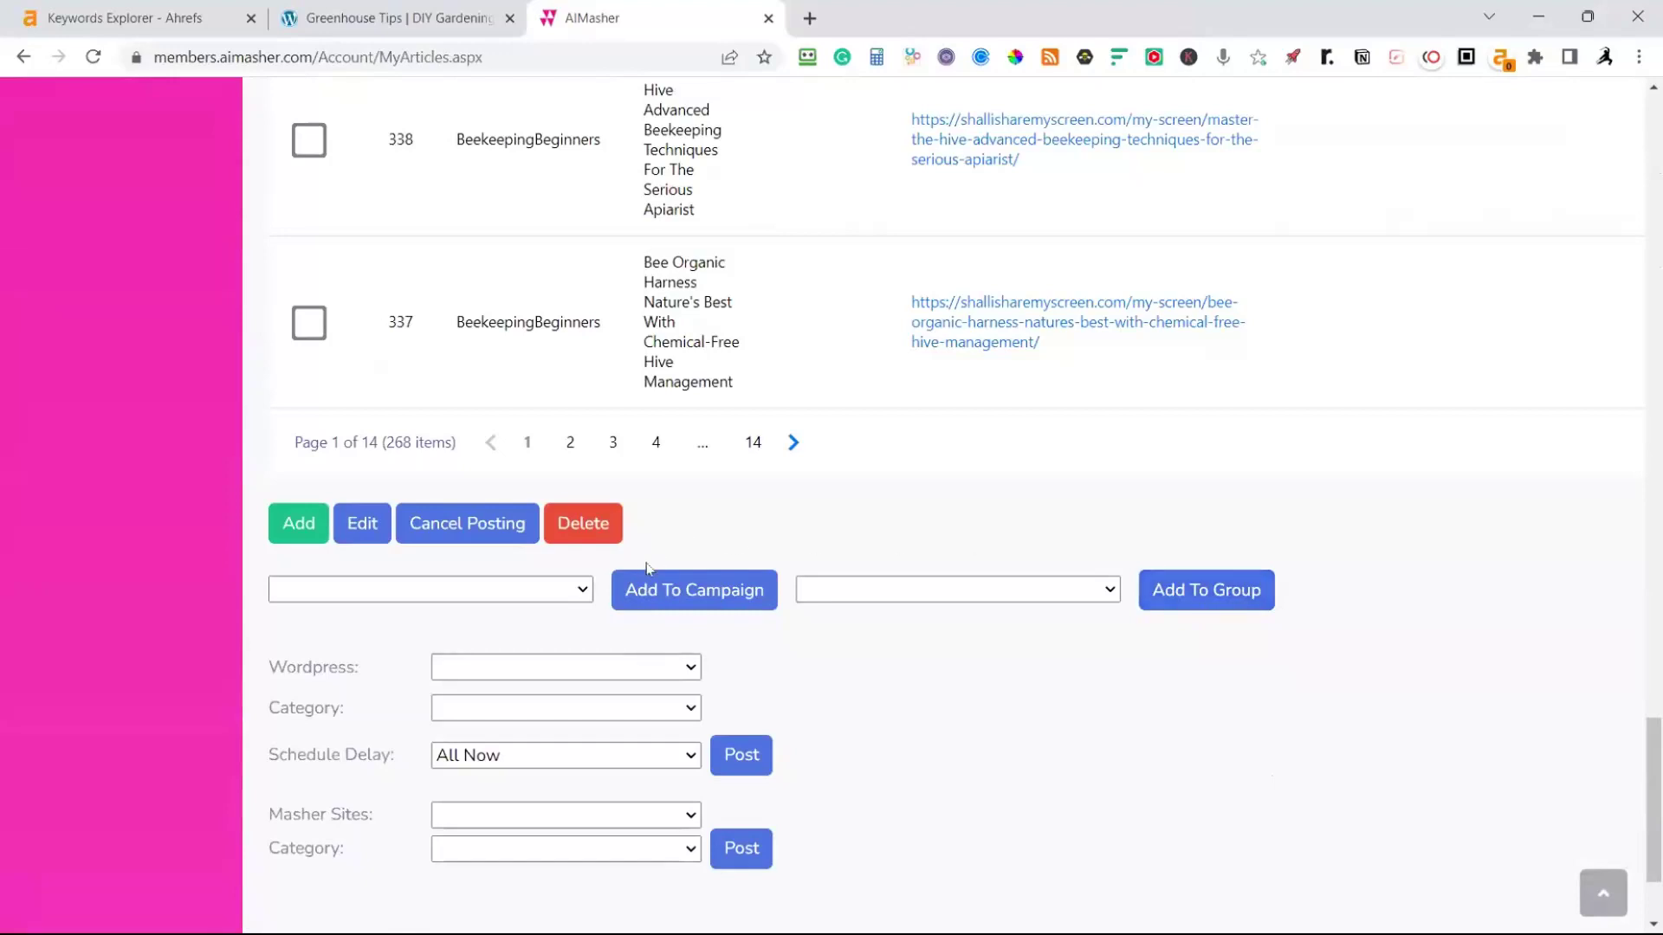
click(587, 593)
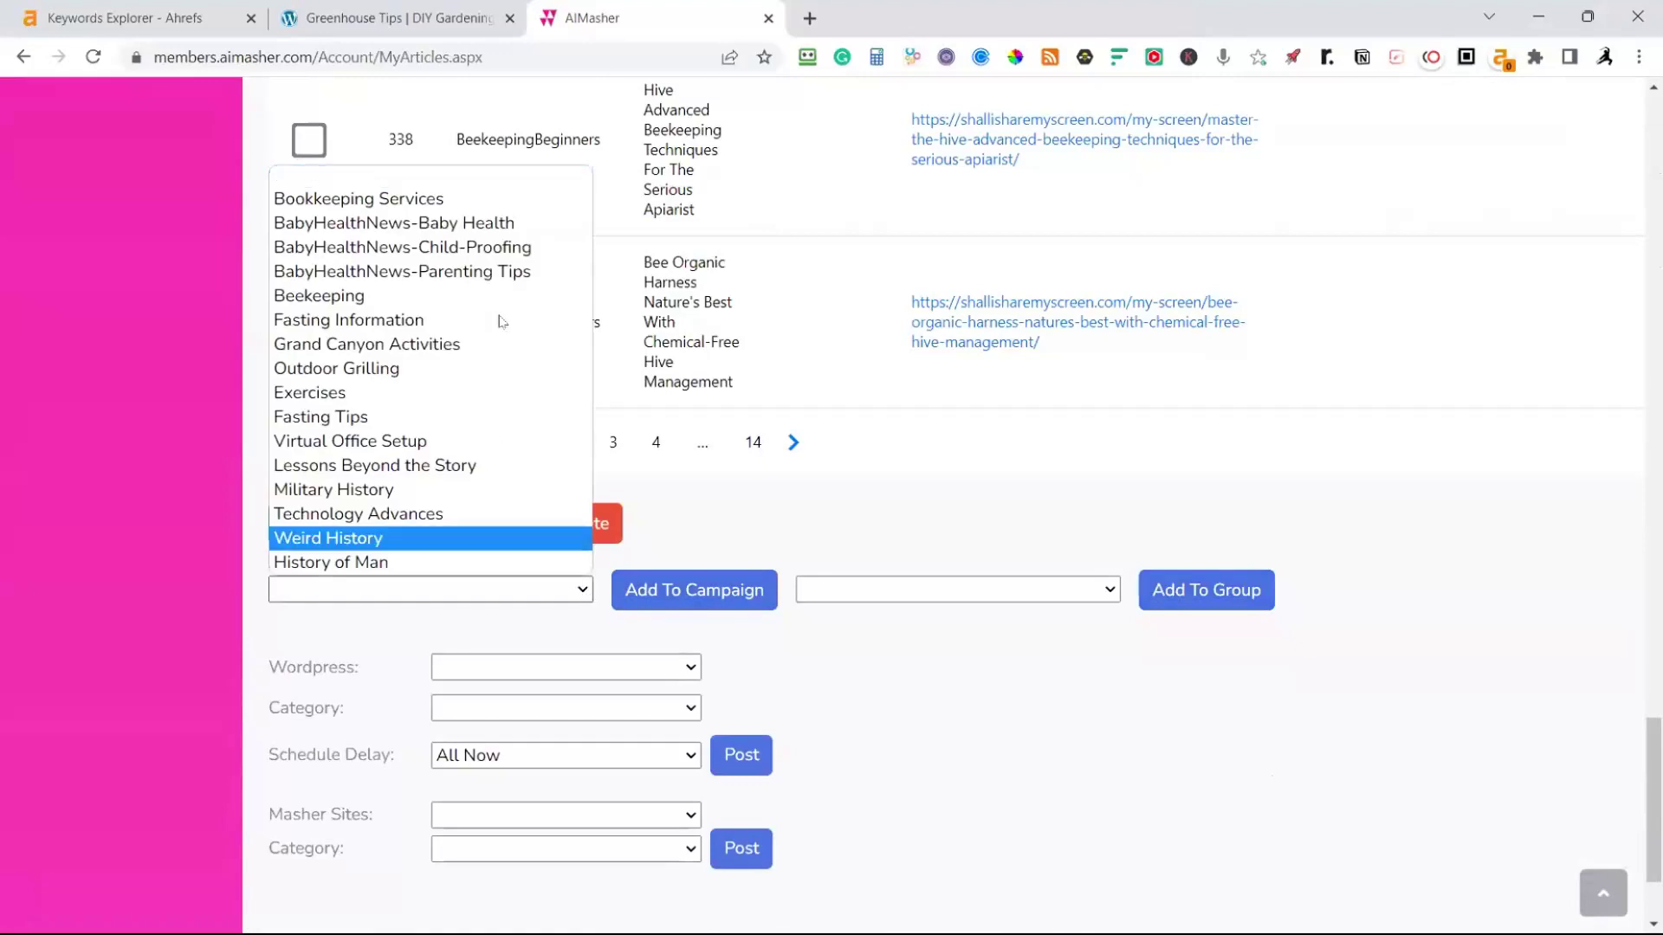
click(755, 525)
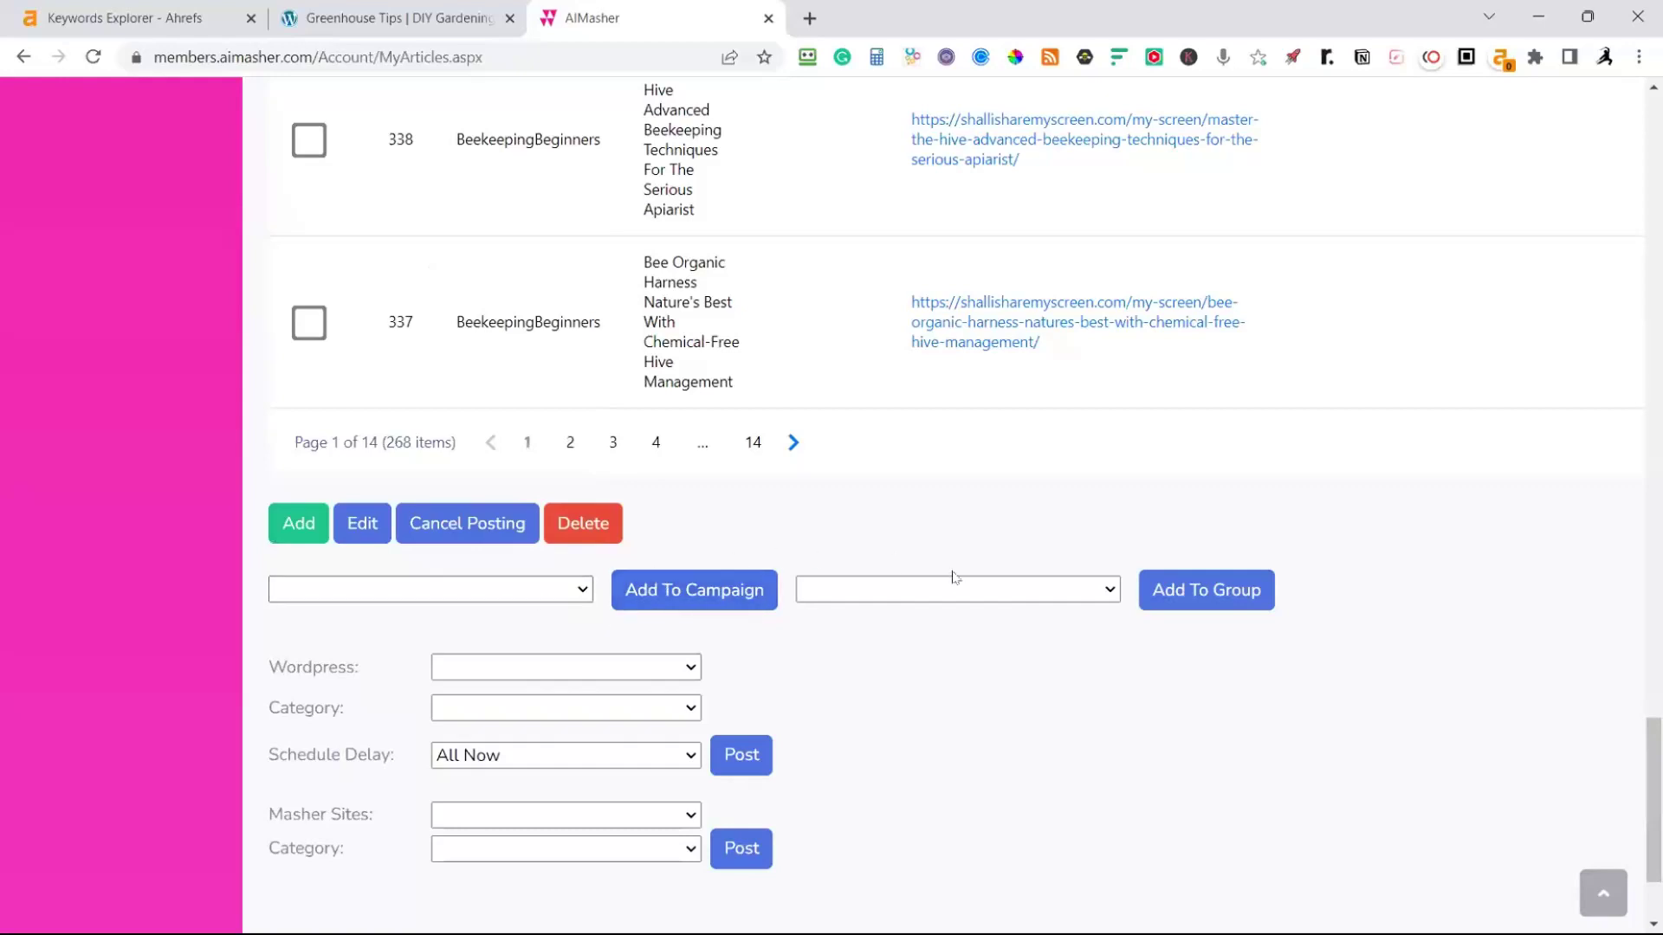
Open the imported article "Unleash The Power Of Greenhouses: A Guide To Growing Plants Anytime!" for editing
scroll(532, 483, up, 9)
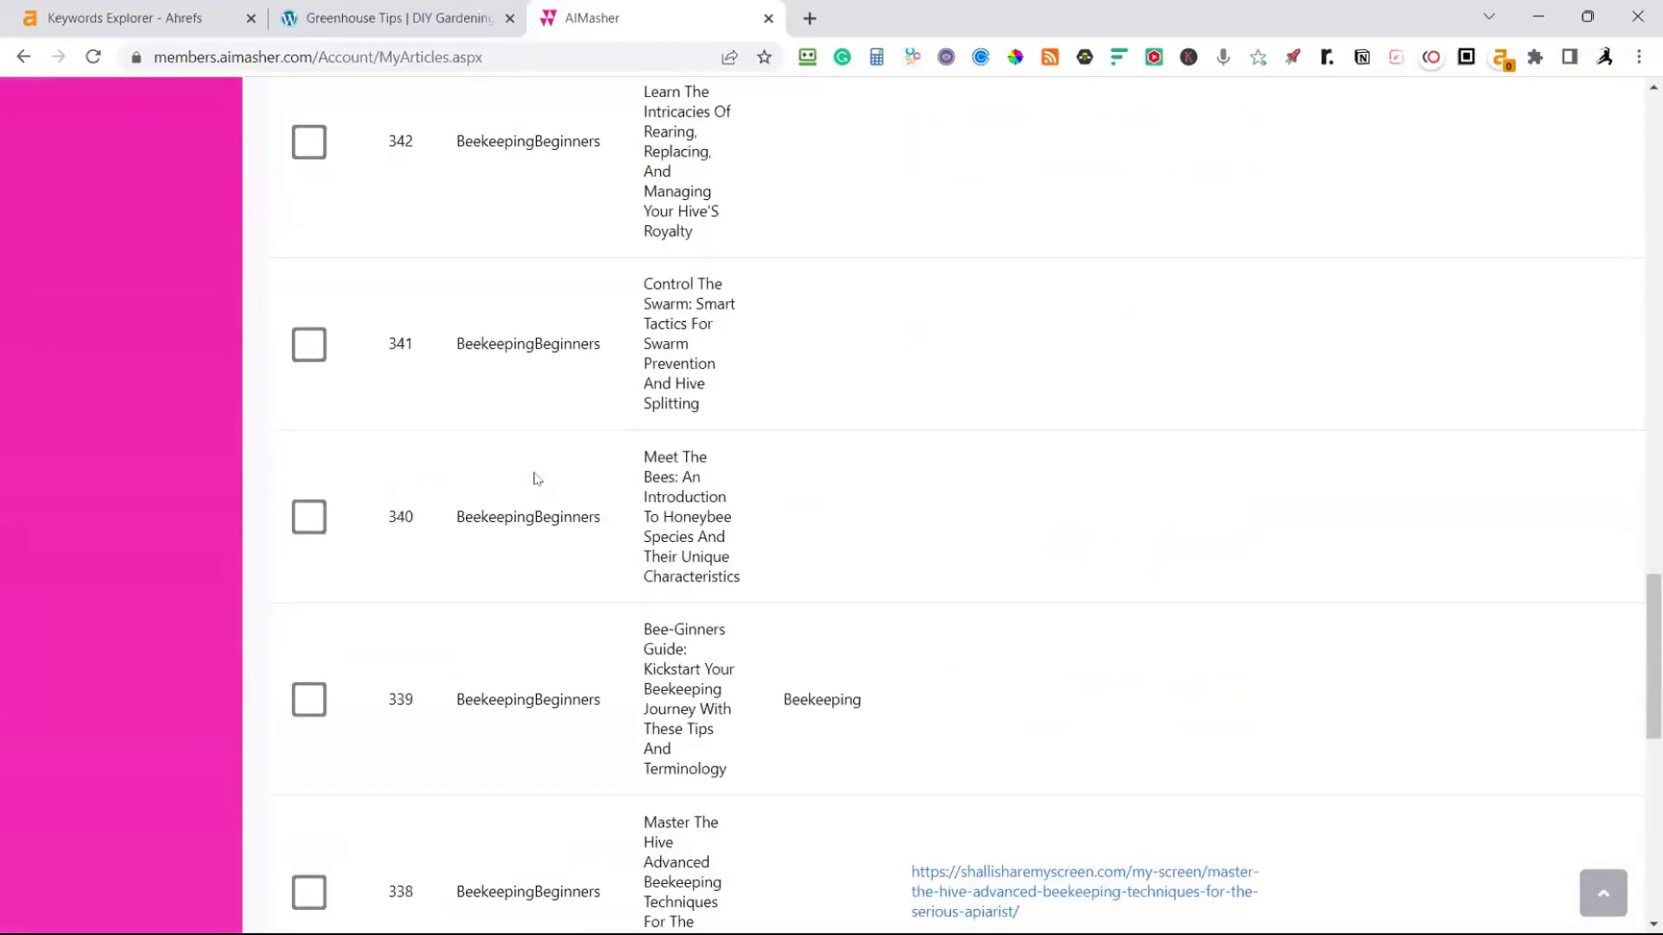
scroll(534, 479, up, 20)
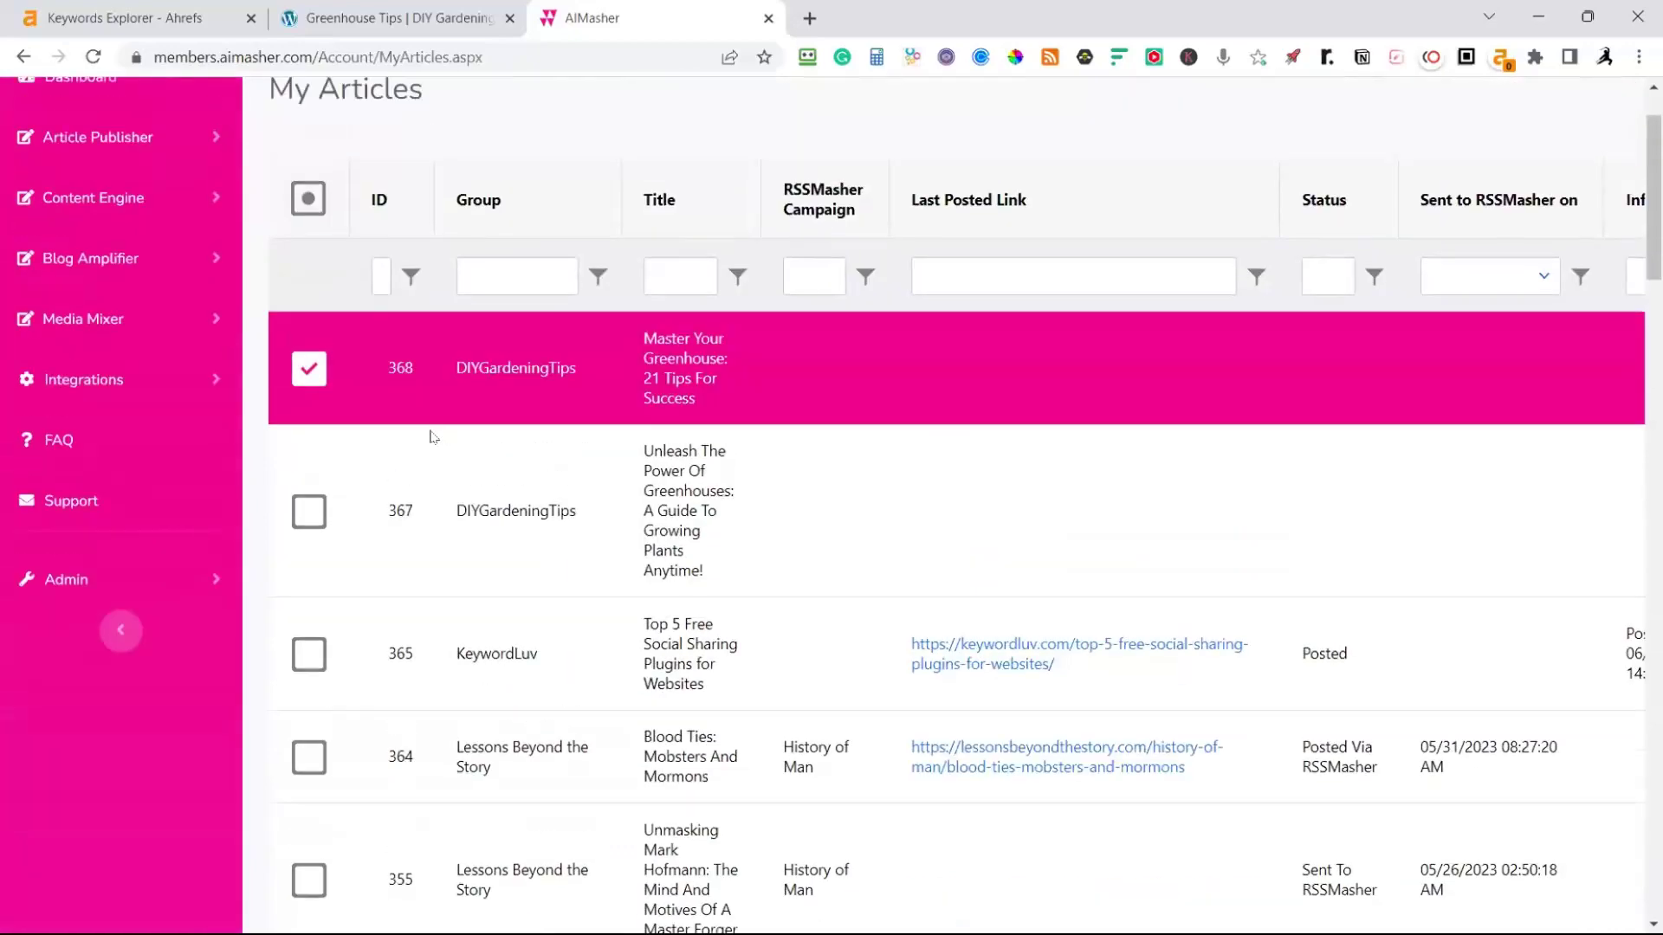
scroll(523, 372, down, 1)
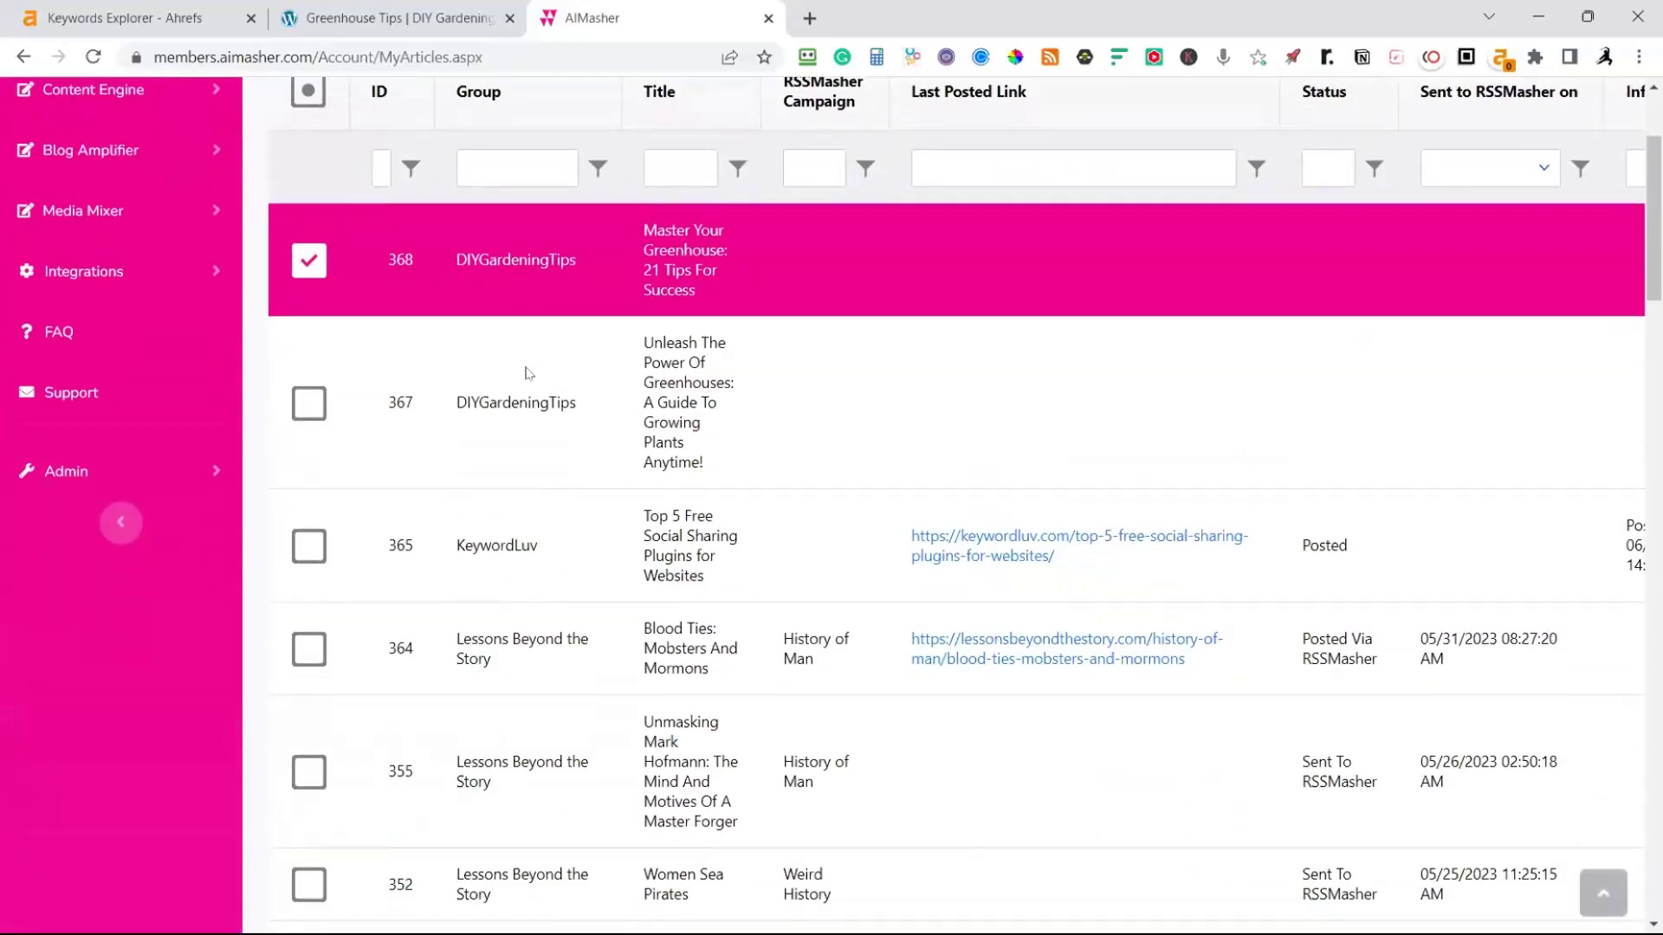
scroll(586, 493, down, 20)
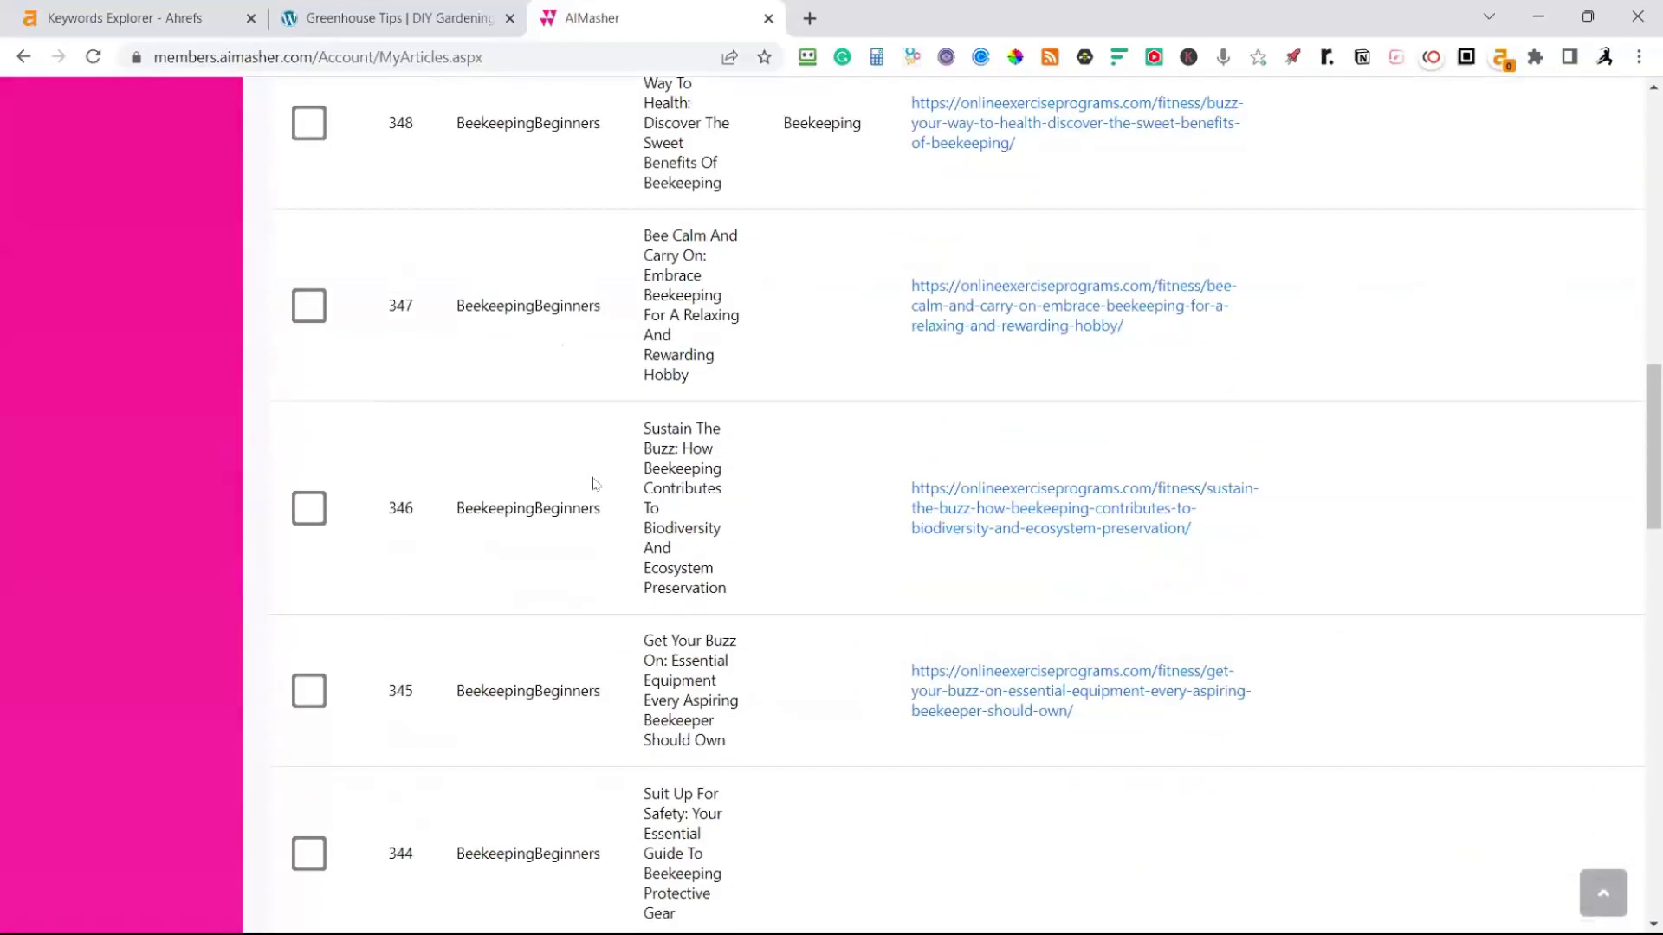
scroll(585, 512, down, 5)
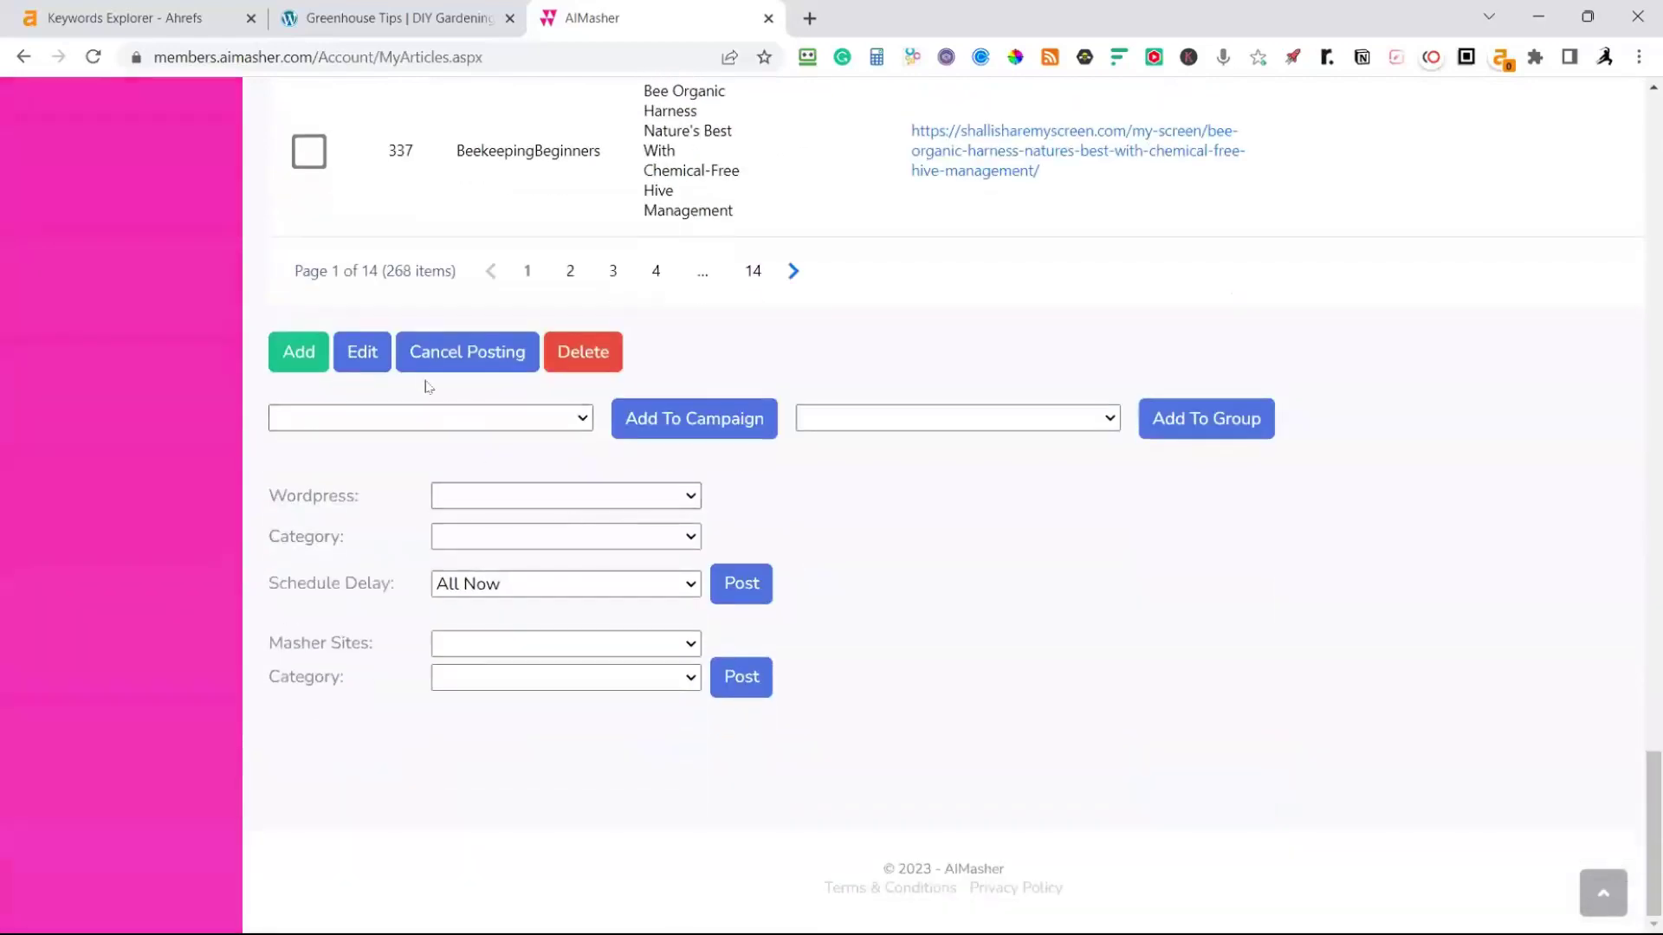
click(345, 362)
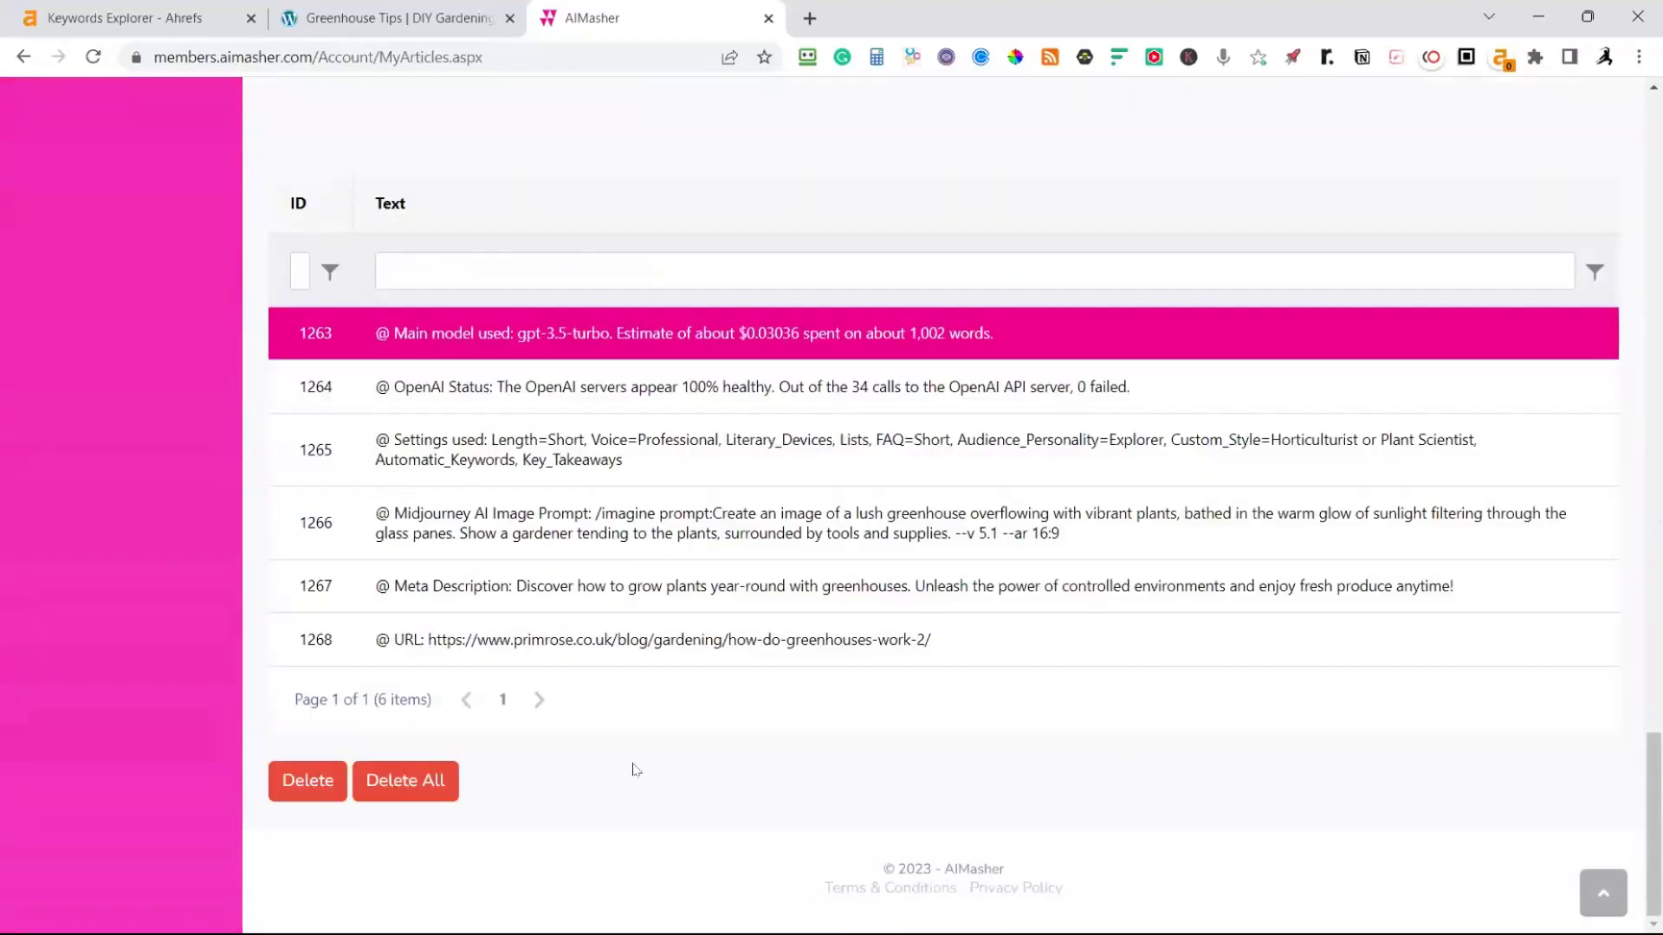
Review the article text and accept Grammarly's "ensuring plant health" rewrite in the opening sentence of Tips for Healthy Plants
scroll(690, 668, up, 1)
scroll(690, 668, up, 7)
scroll(690, 668, up, 15)
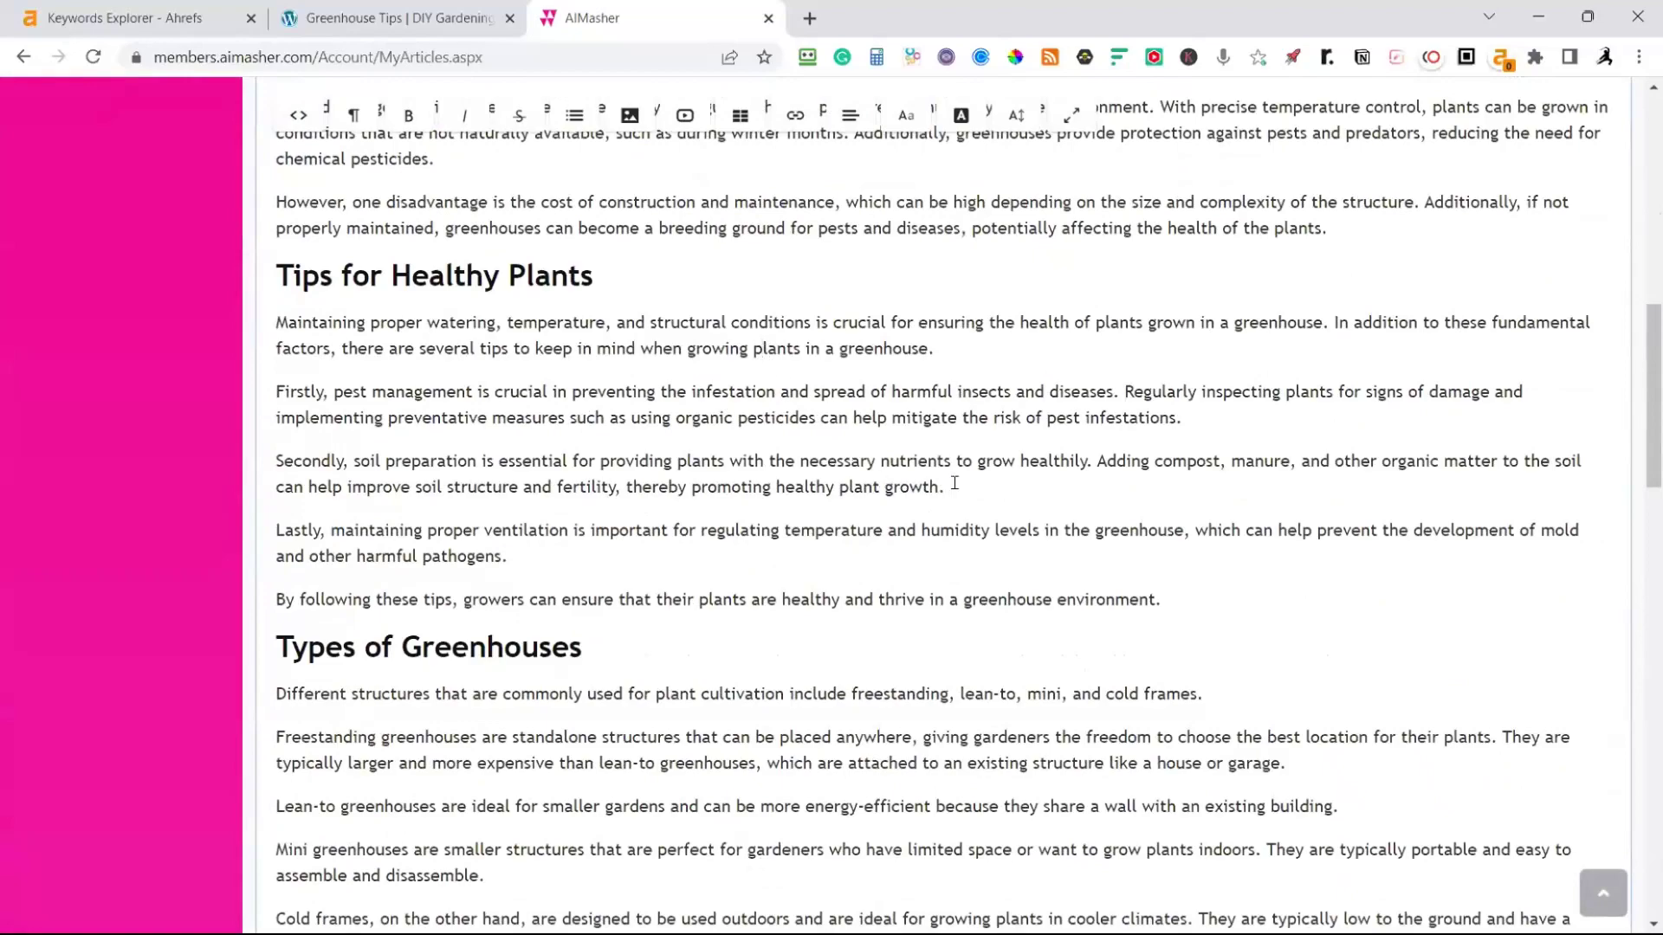
scroll(954, 483, up, 6)
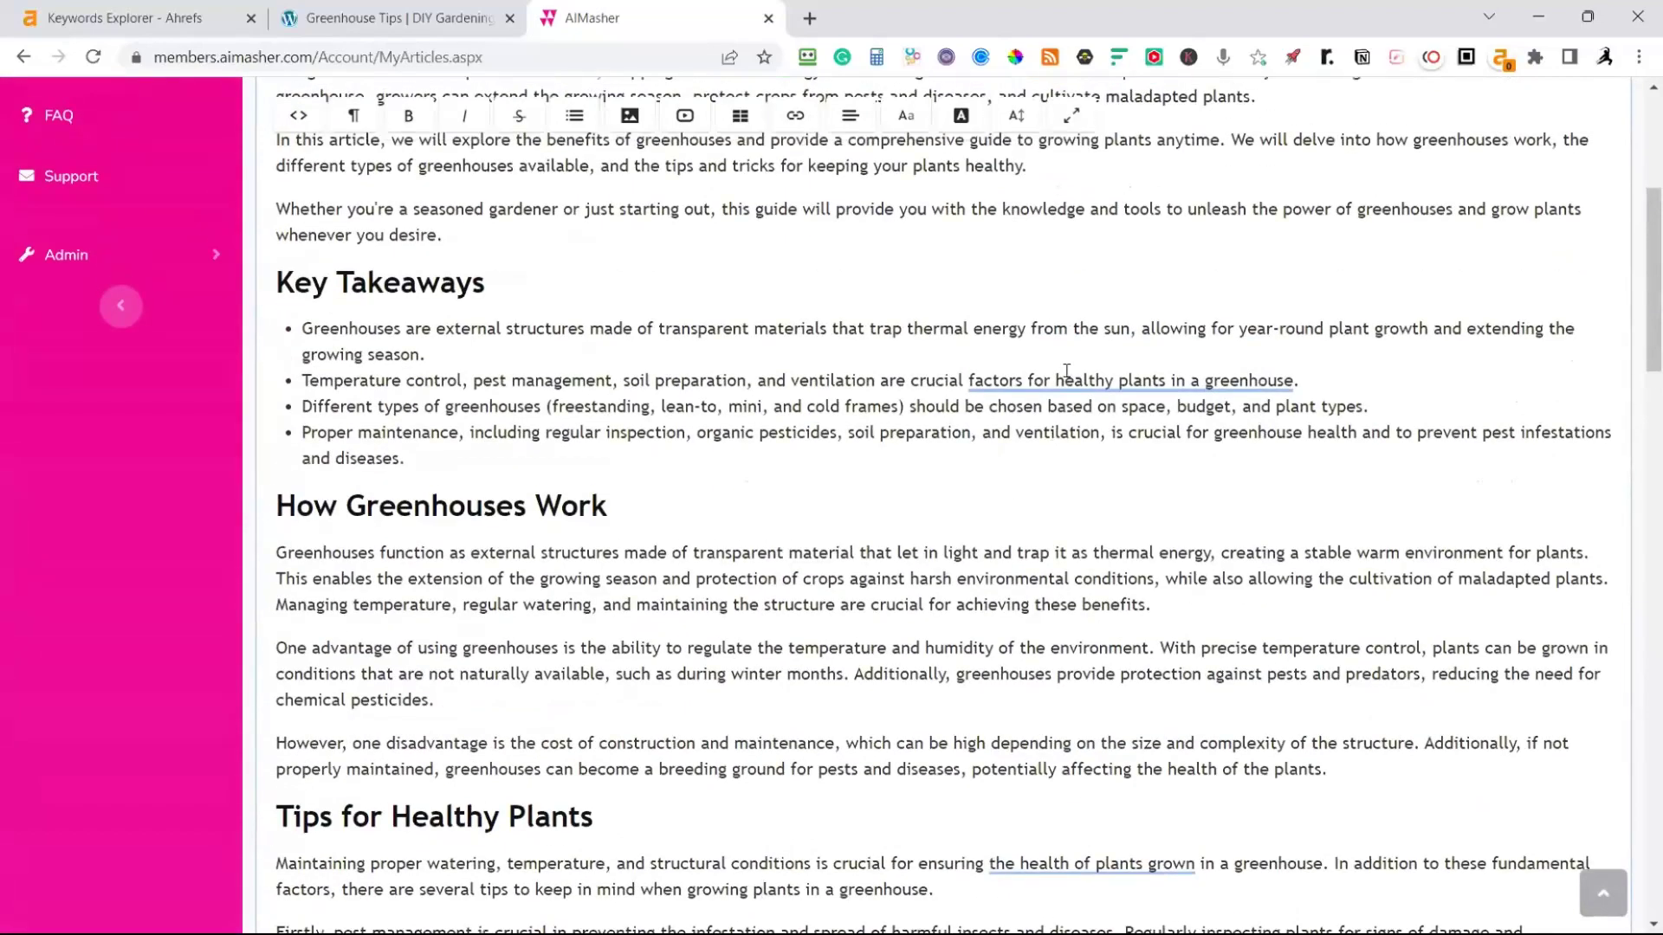
scroll(1064, 389, down, 4)
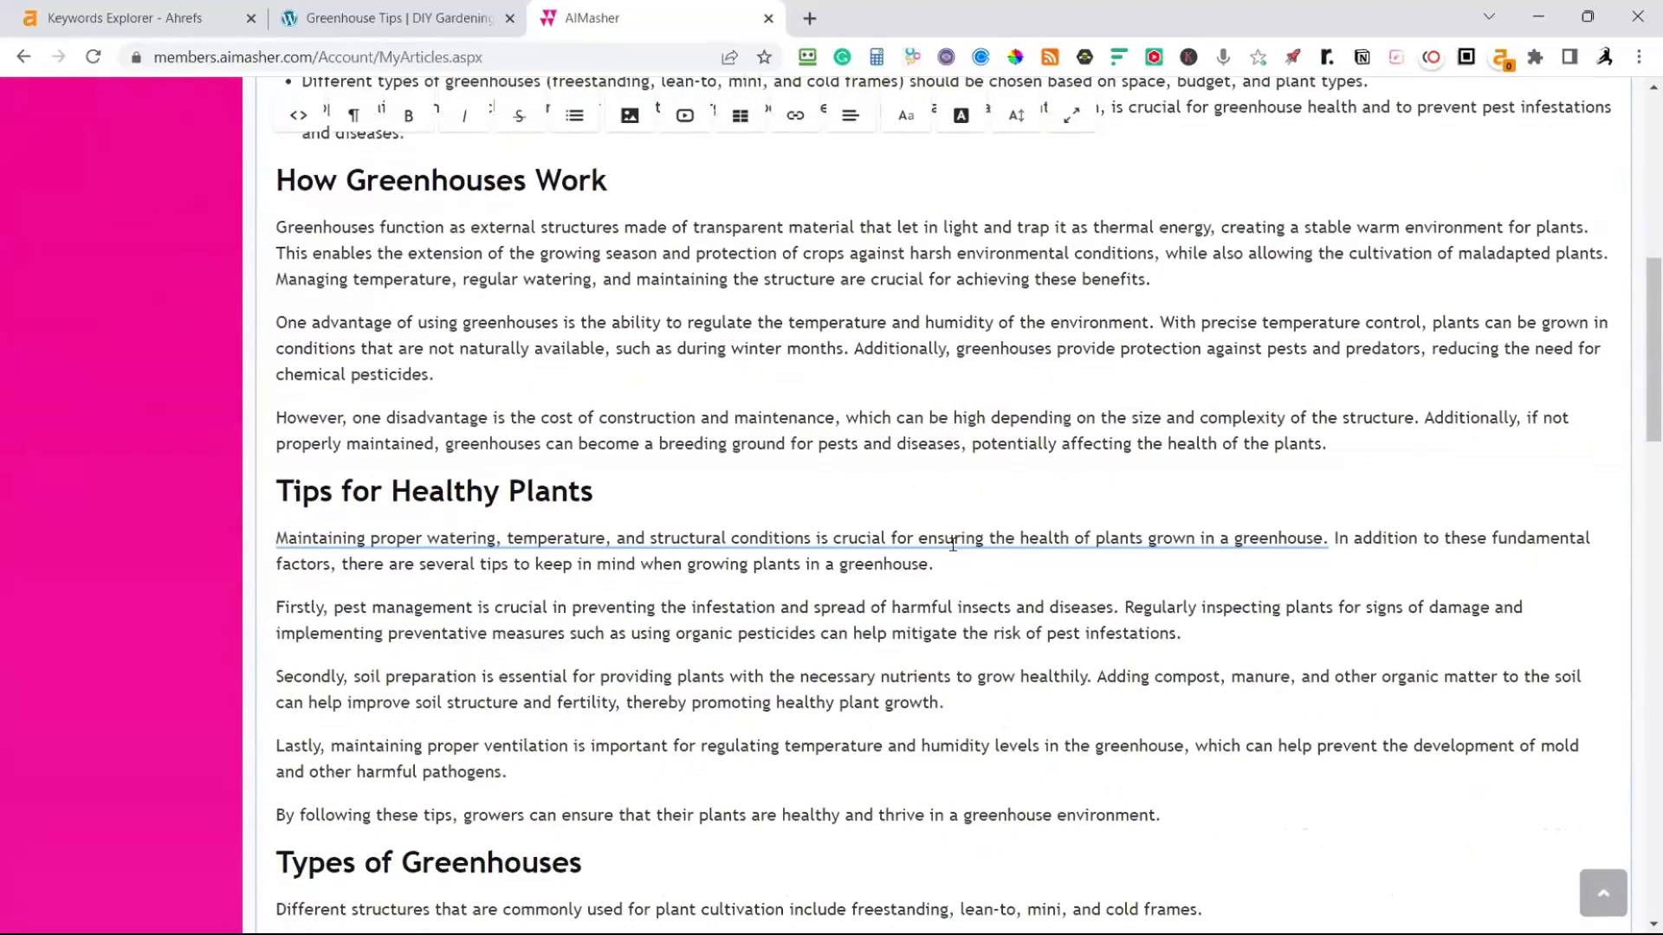
click(504, 619)
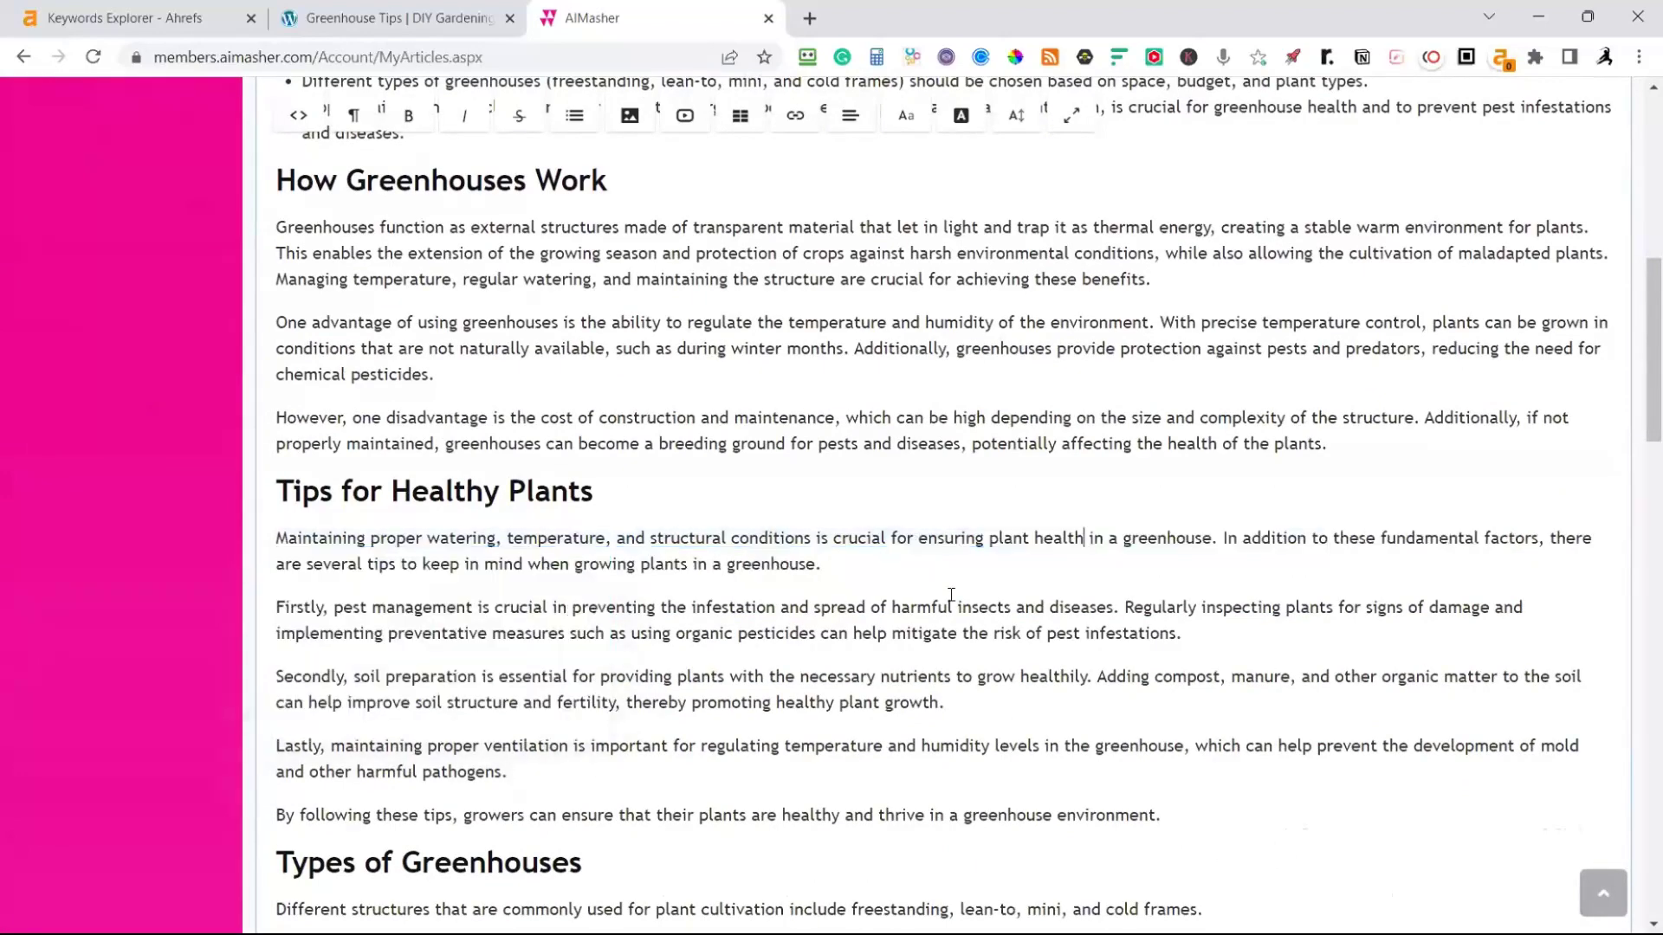
Accept Grammarly's clarity rewrites in the Types of Greenhouses and FAQ sections, including removing "respectively" from the answer on growing without soil
scroll(997, 600, down, 10)
mouse_move(1362, 694)
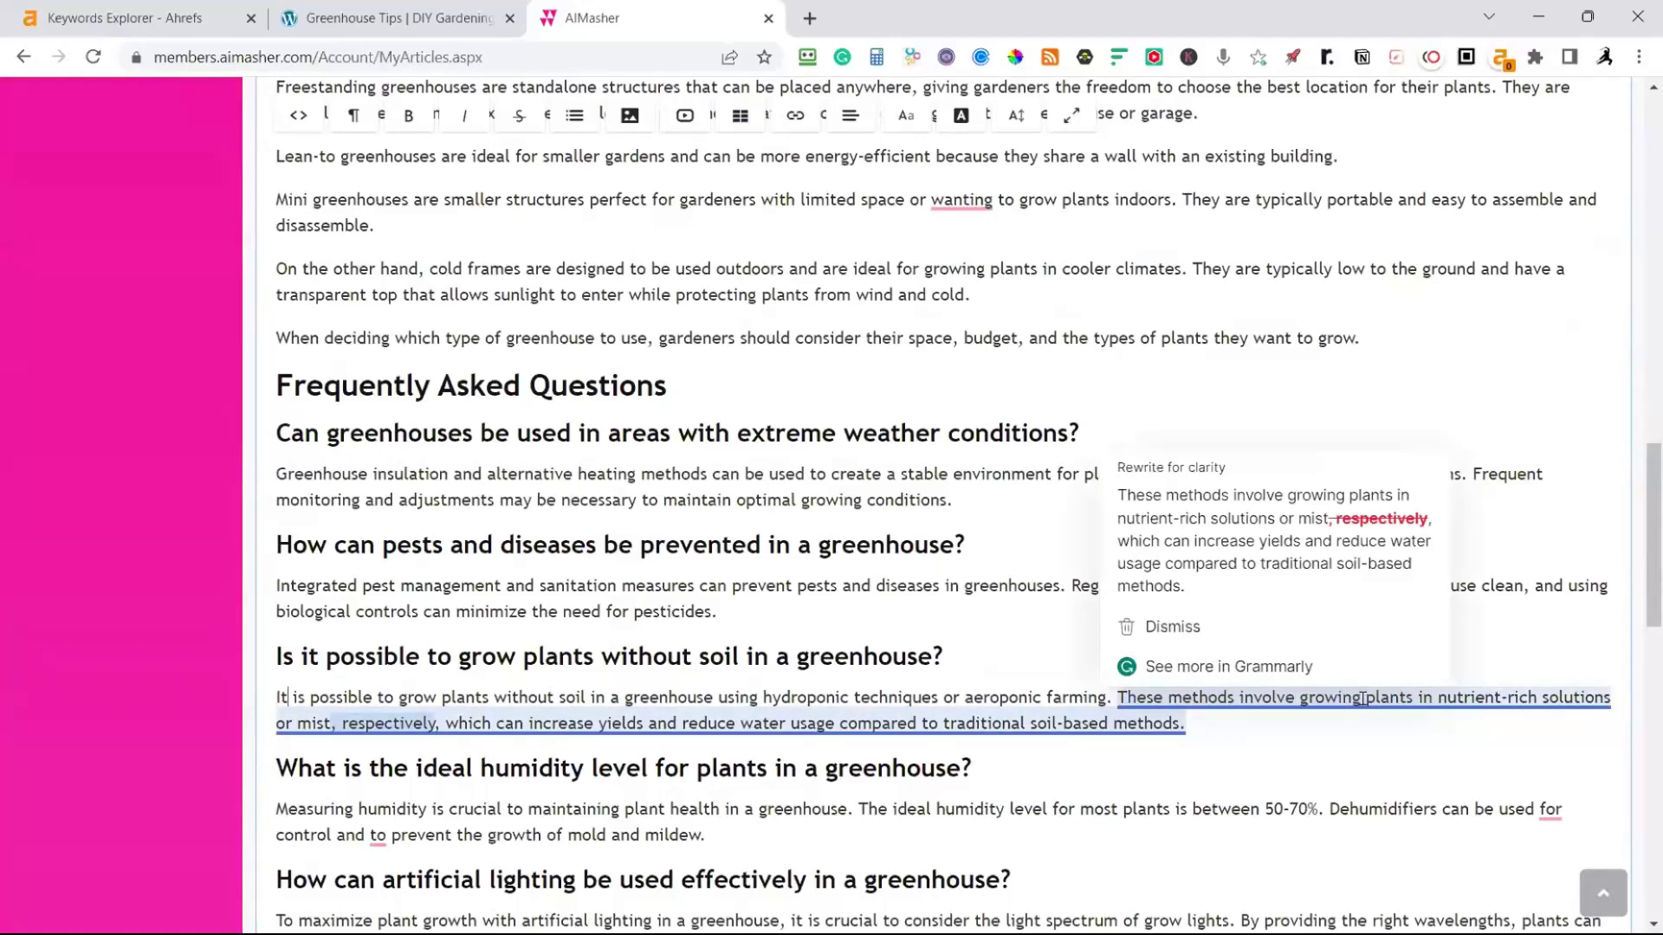
click(1336, 563)
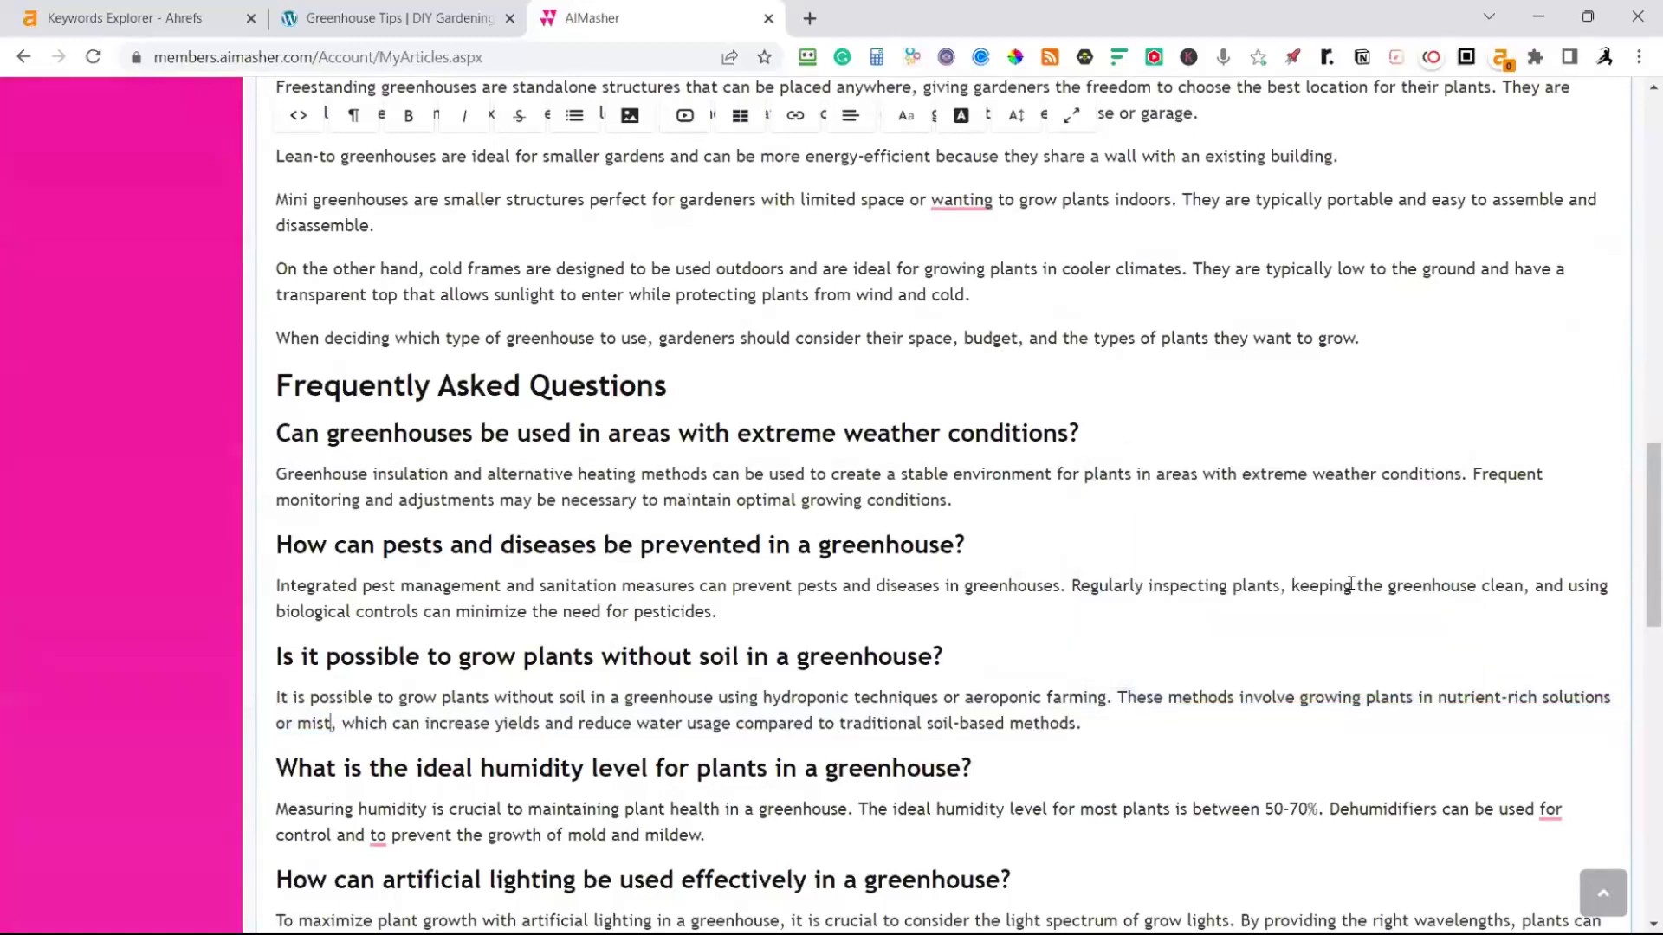
scroll(1125, 680, down, 5)
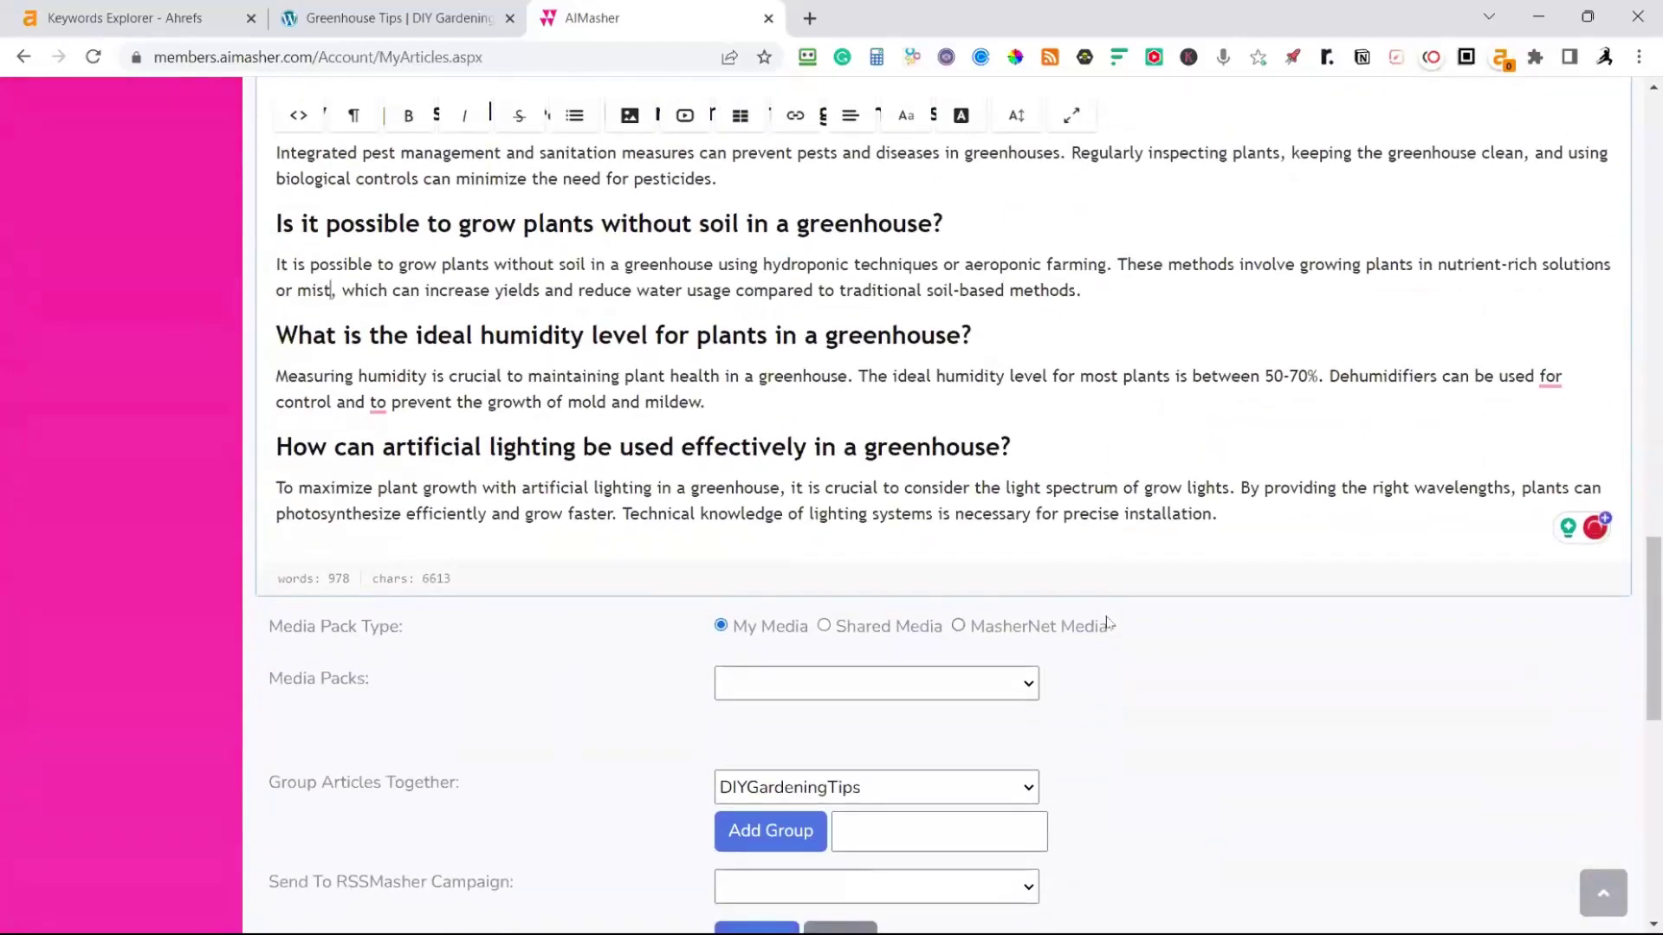
Select the Greenhouse Gardening Tips media pack for the article and add a featured image from it
scroll(1212, 621, up, 1)
scroll(1233, 620, down, 1)
click(1030, 691)
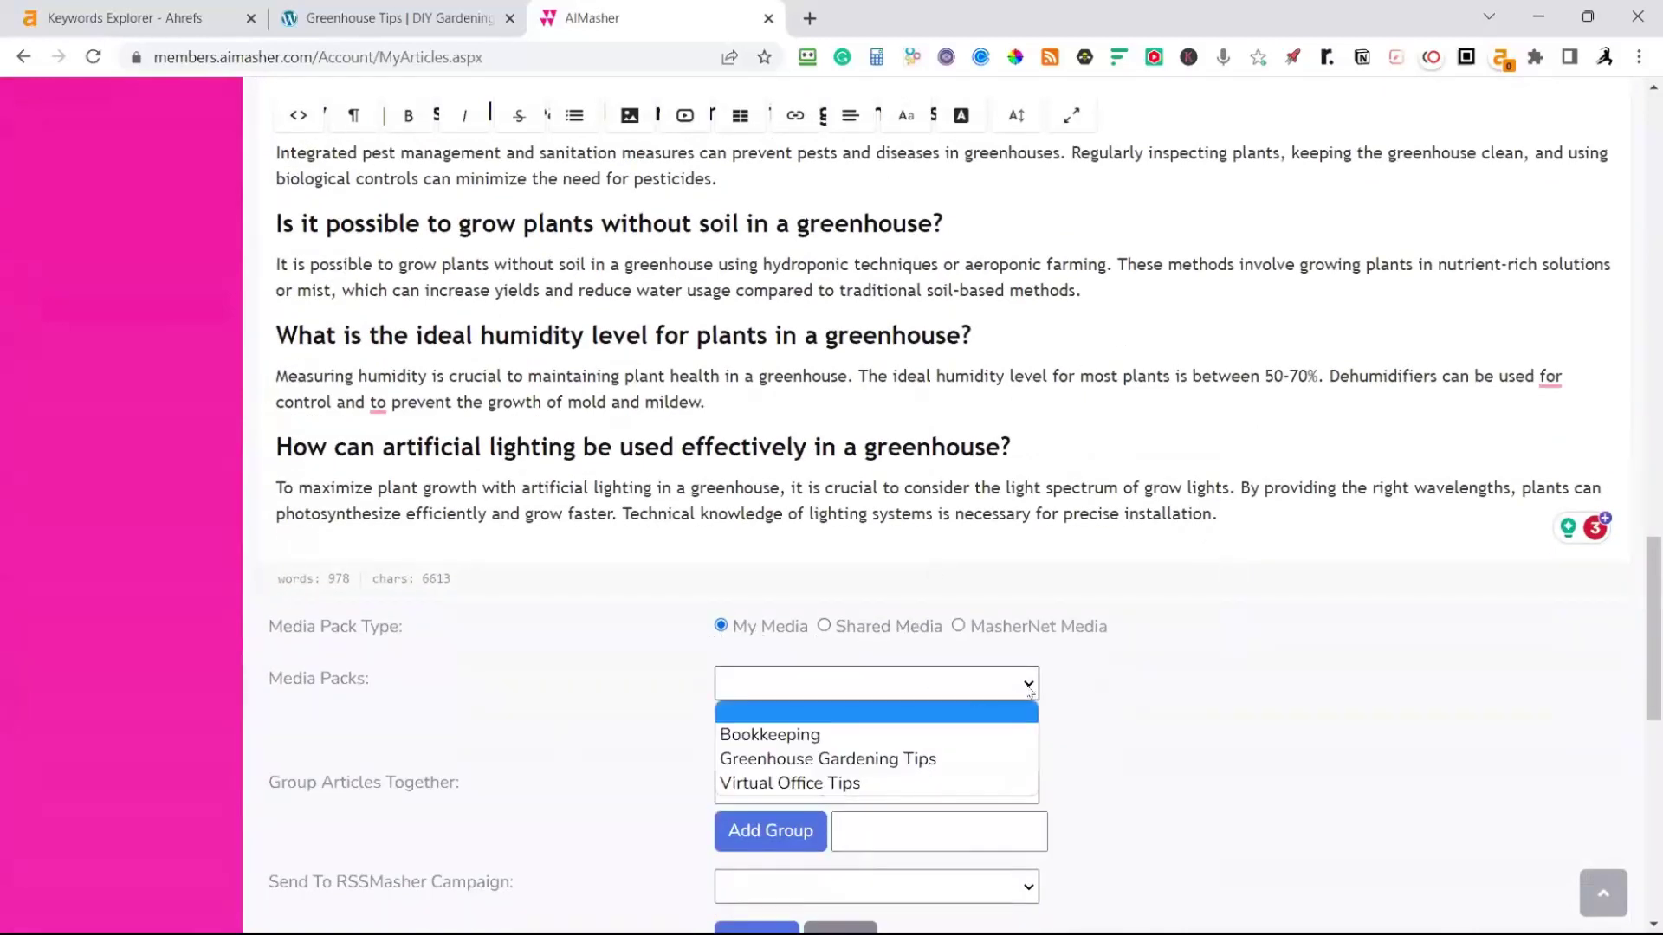
click(837, 767)
scroll(943, 470, down, 2)
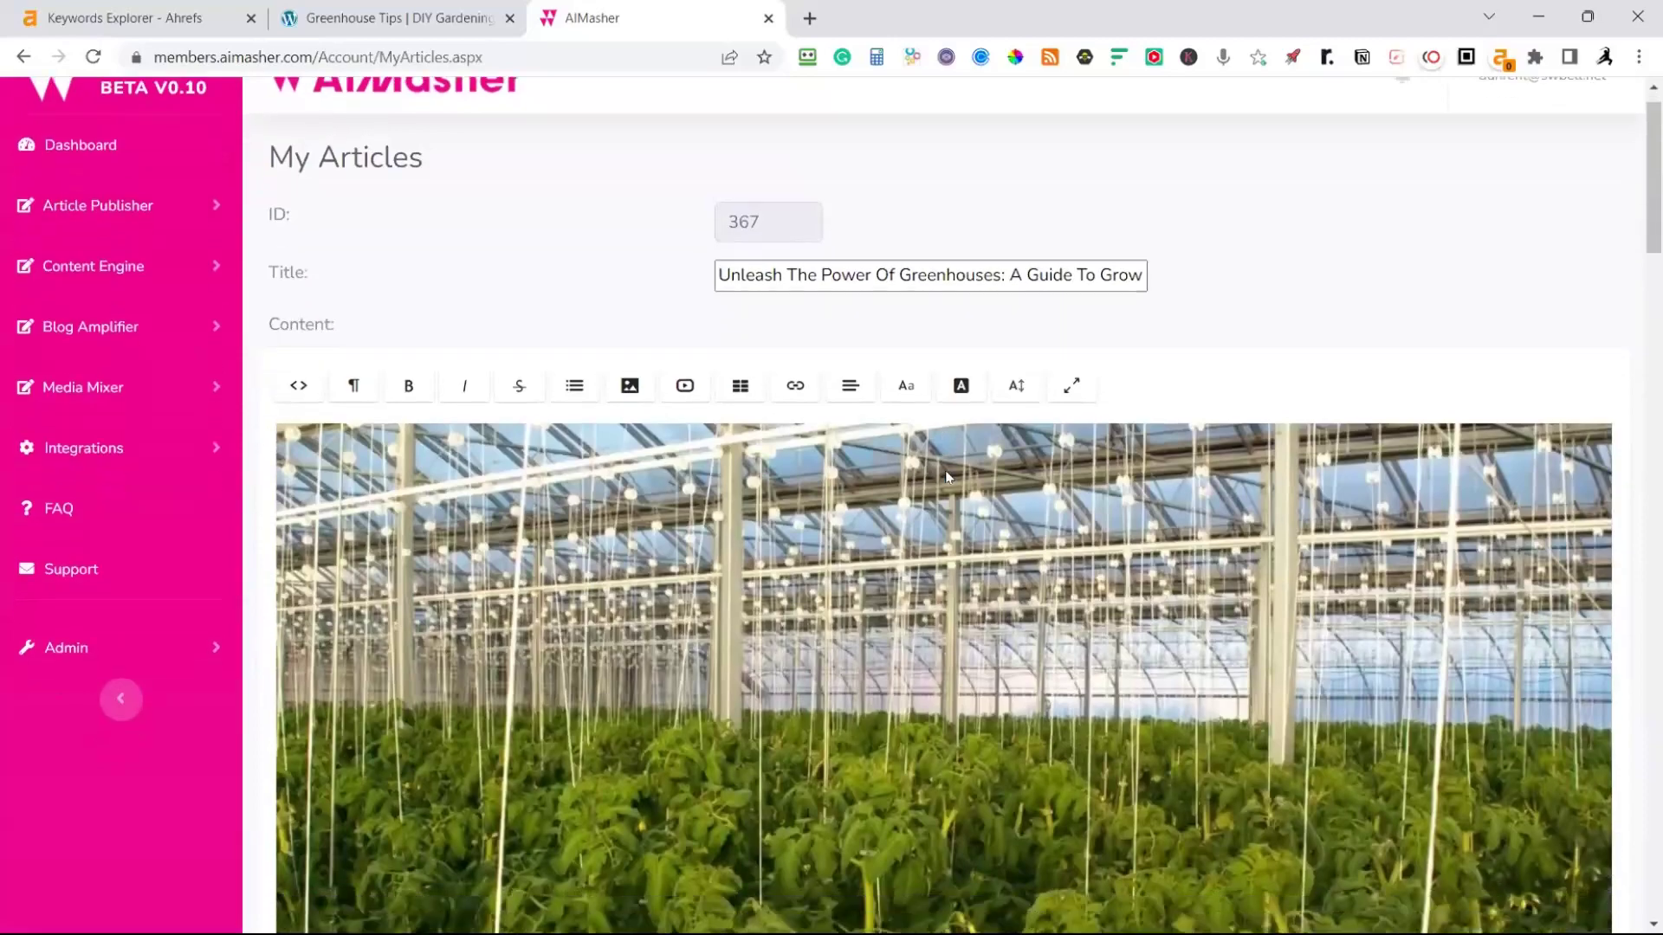
scroll(976, 450, down, 20)
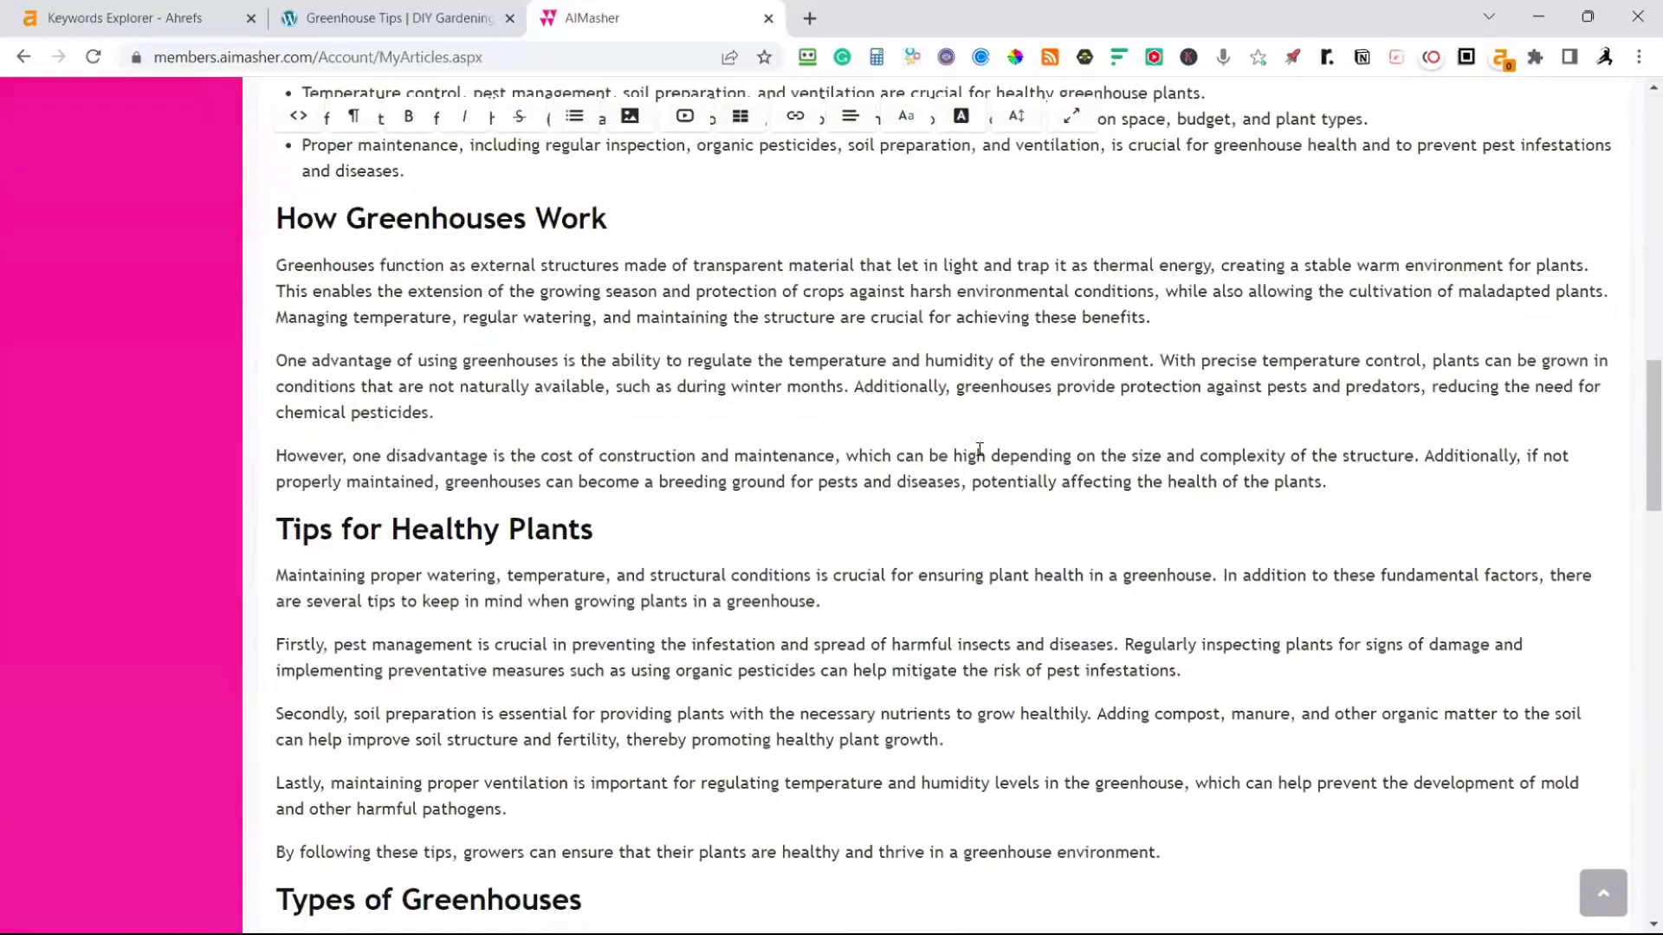
scroll(979, 449, down, 3)
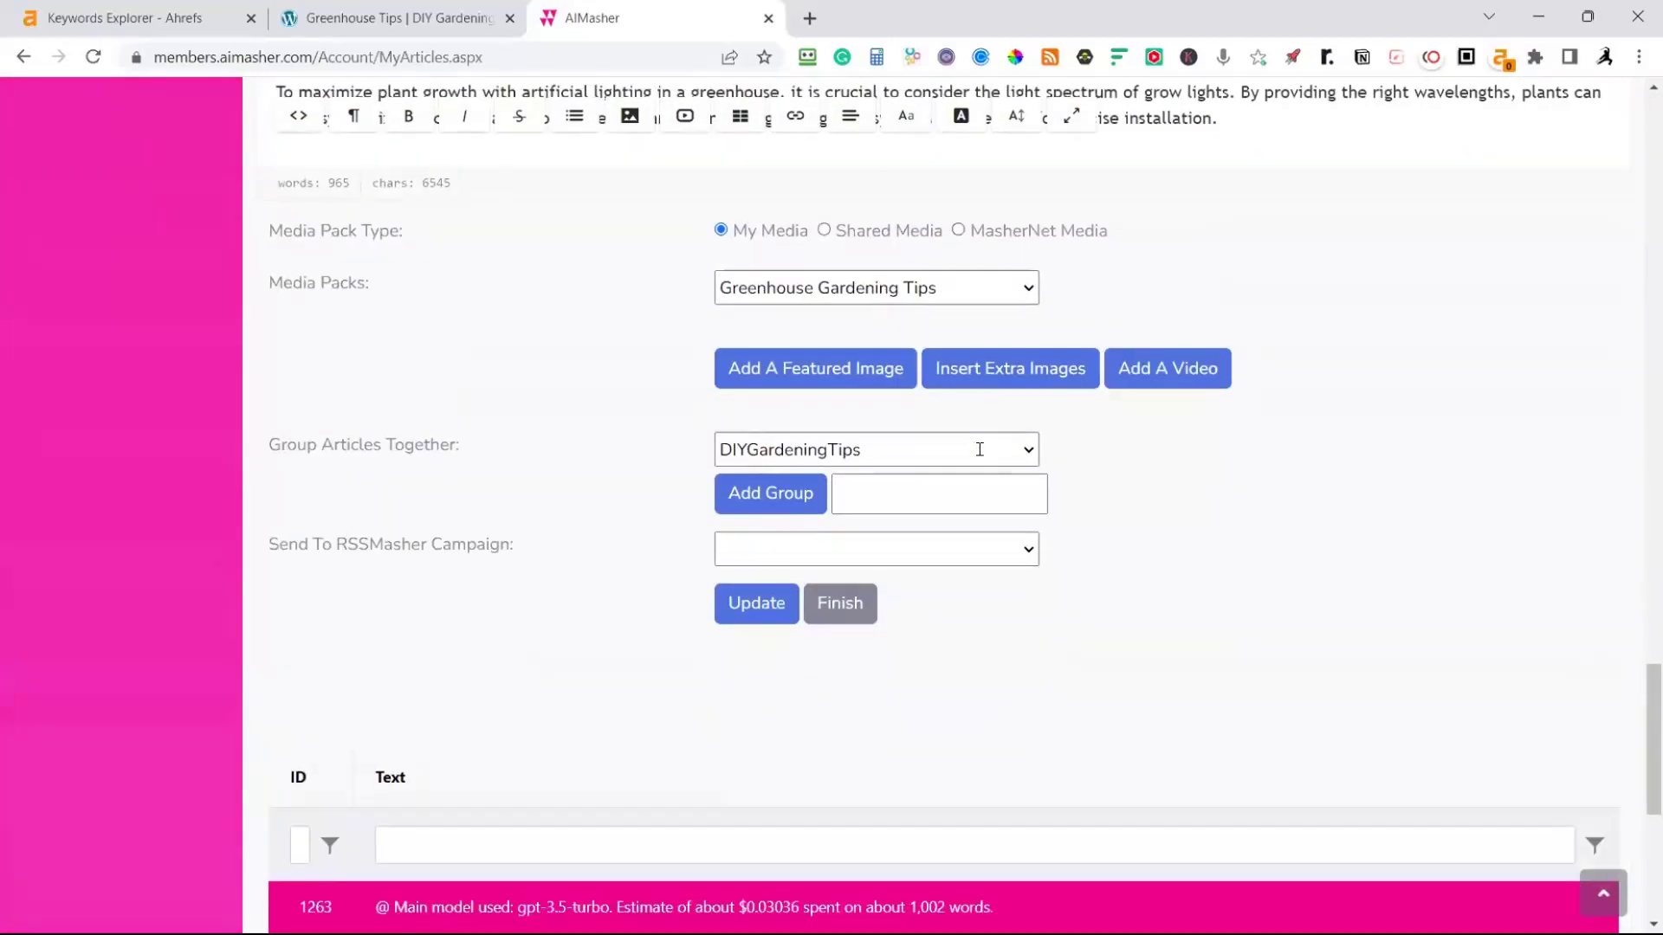
Insert extra images from the media pack into the article body and check their placement
click(988, 371)
scroll(1041, 381, up, 6)
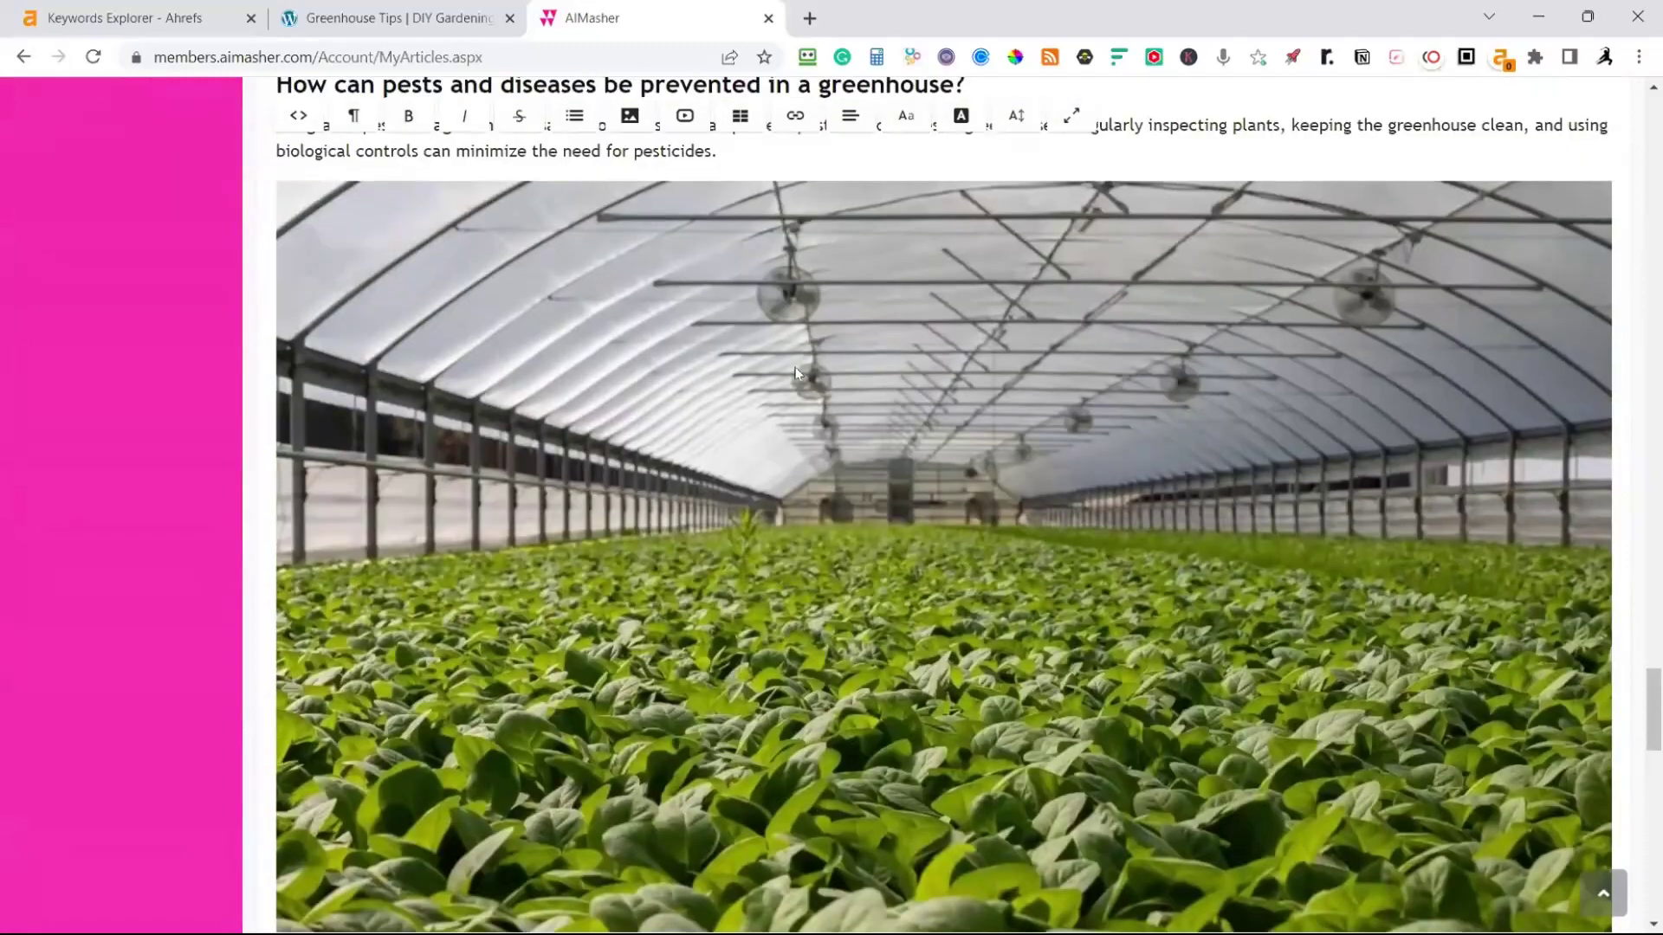
scroll(1043, 424, down, 14)
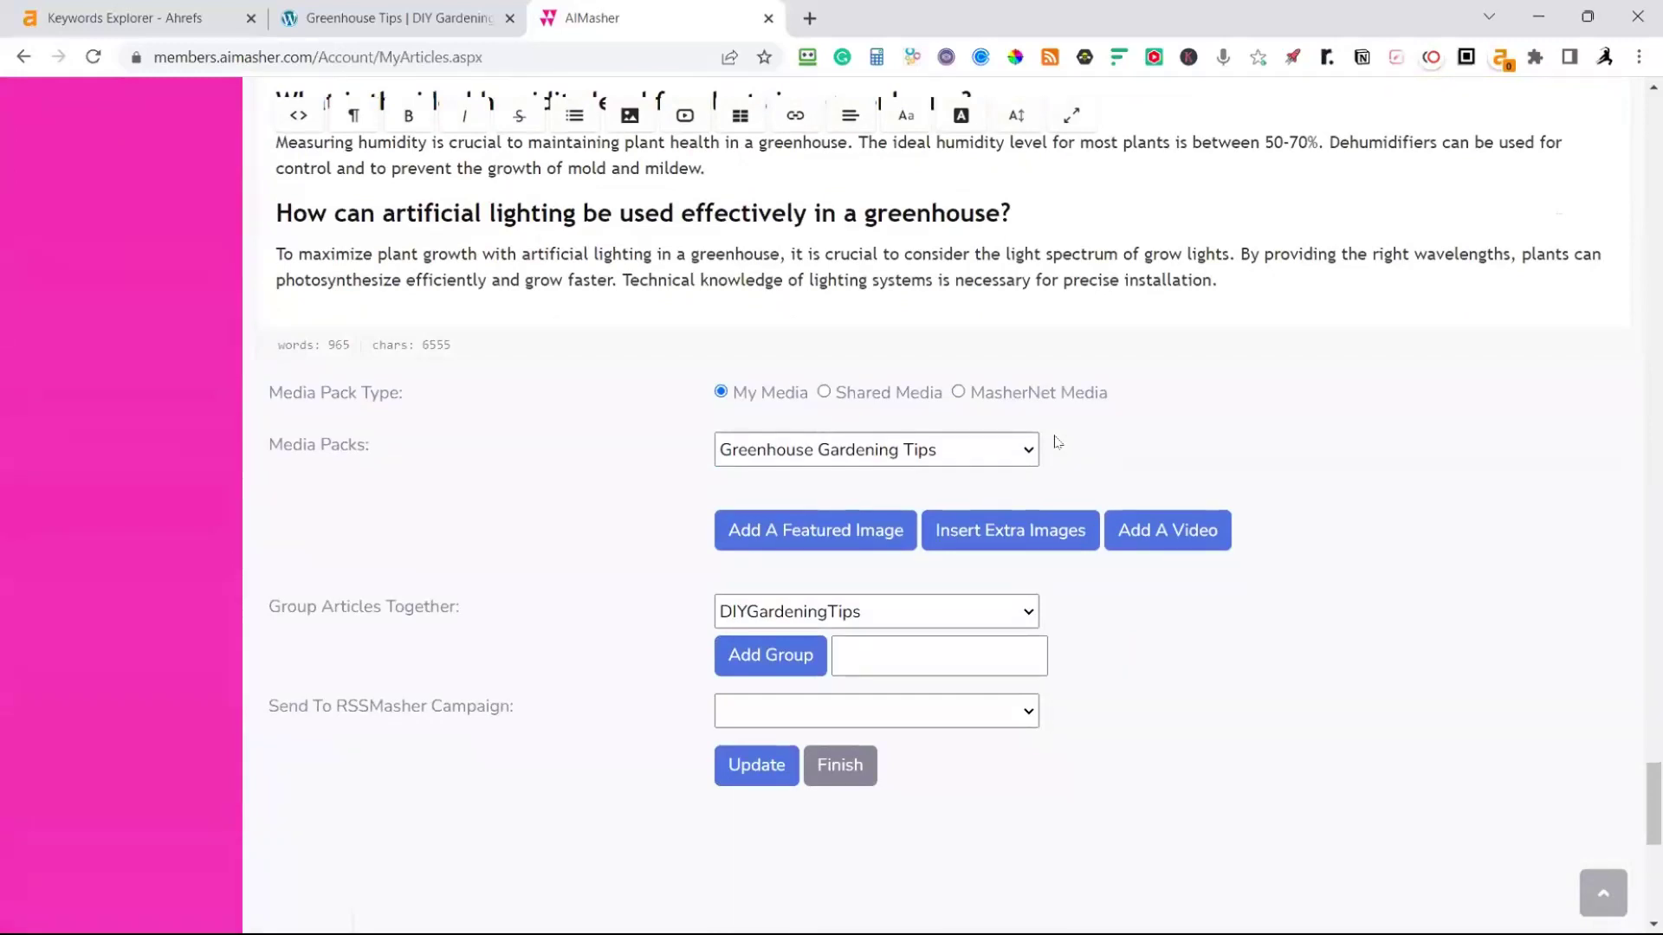
Add two videos from the media pack to the article's end and delete the "35 Useful Gardening Hacks" video
click(1146, 542)
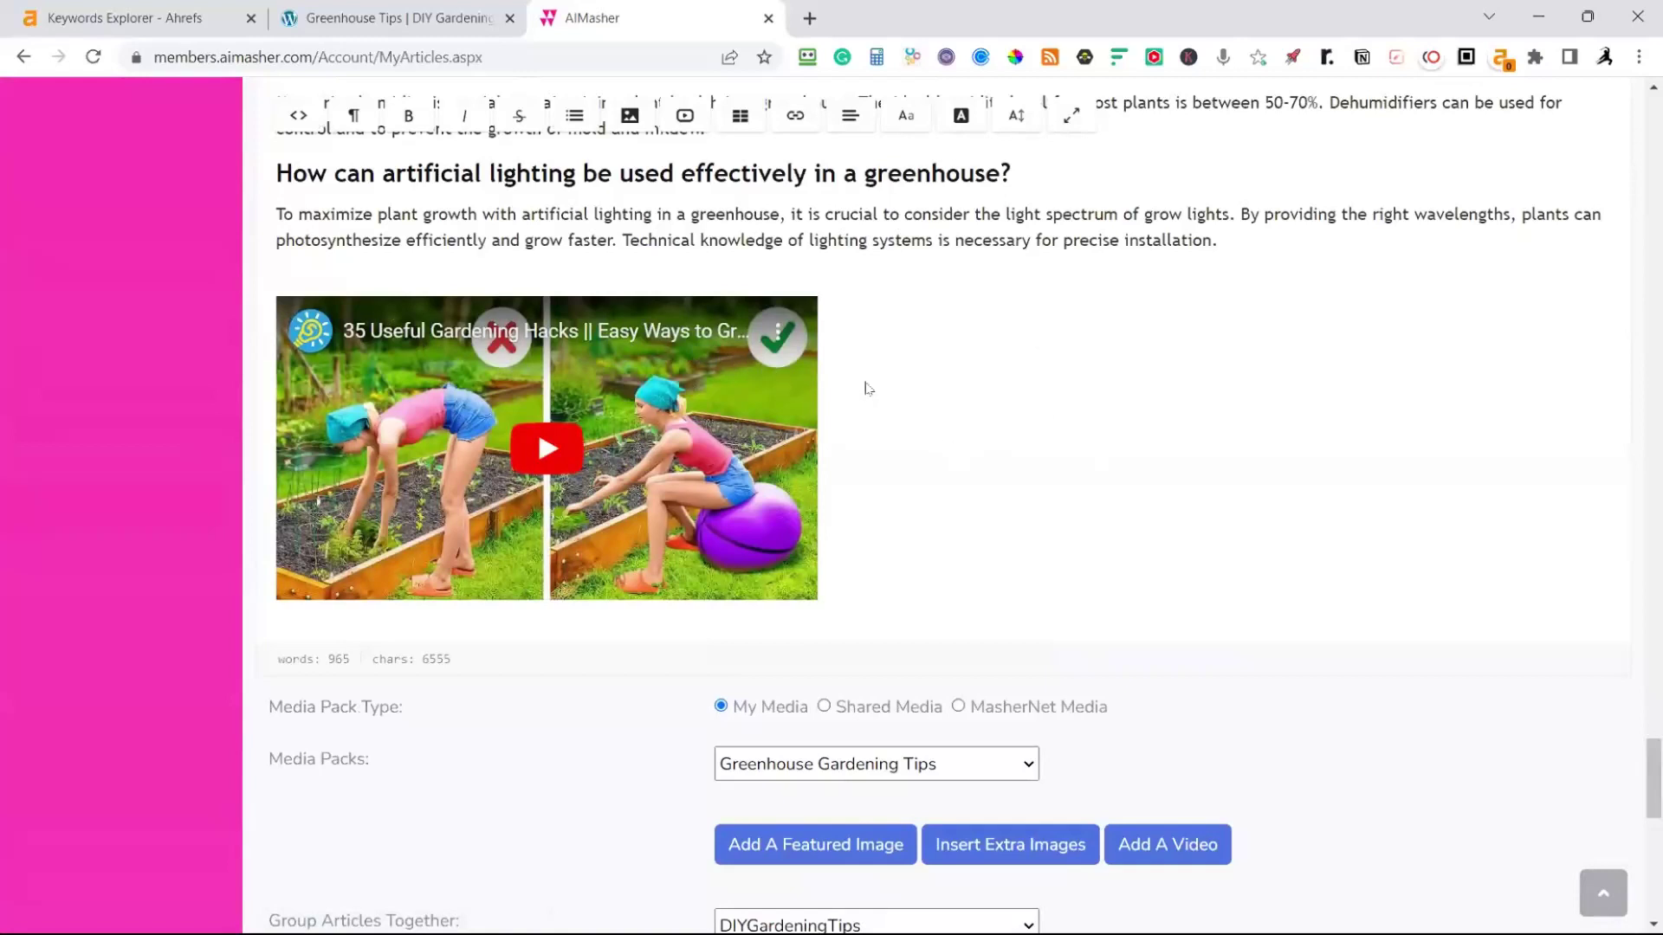
scroll(978, 440, down, 3)
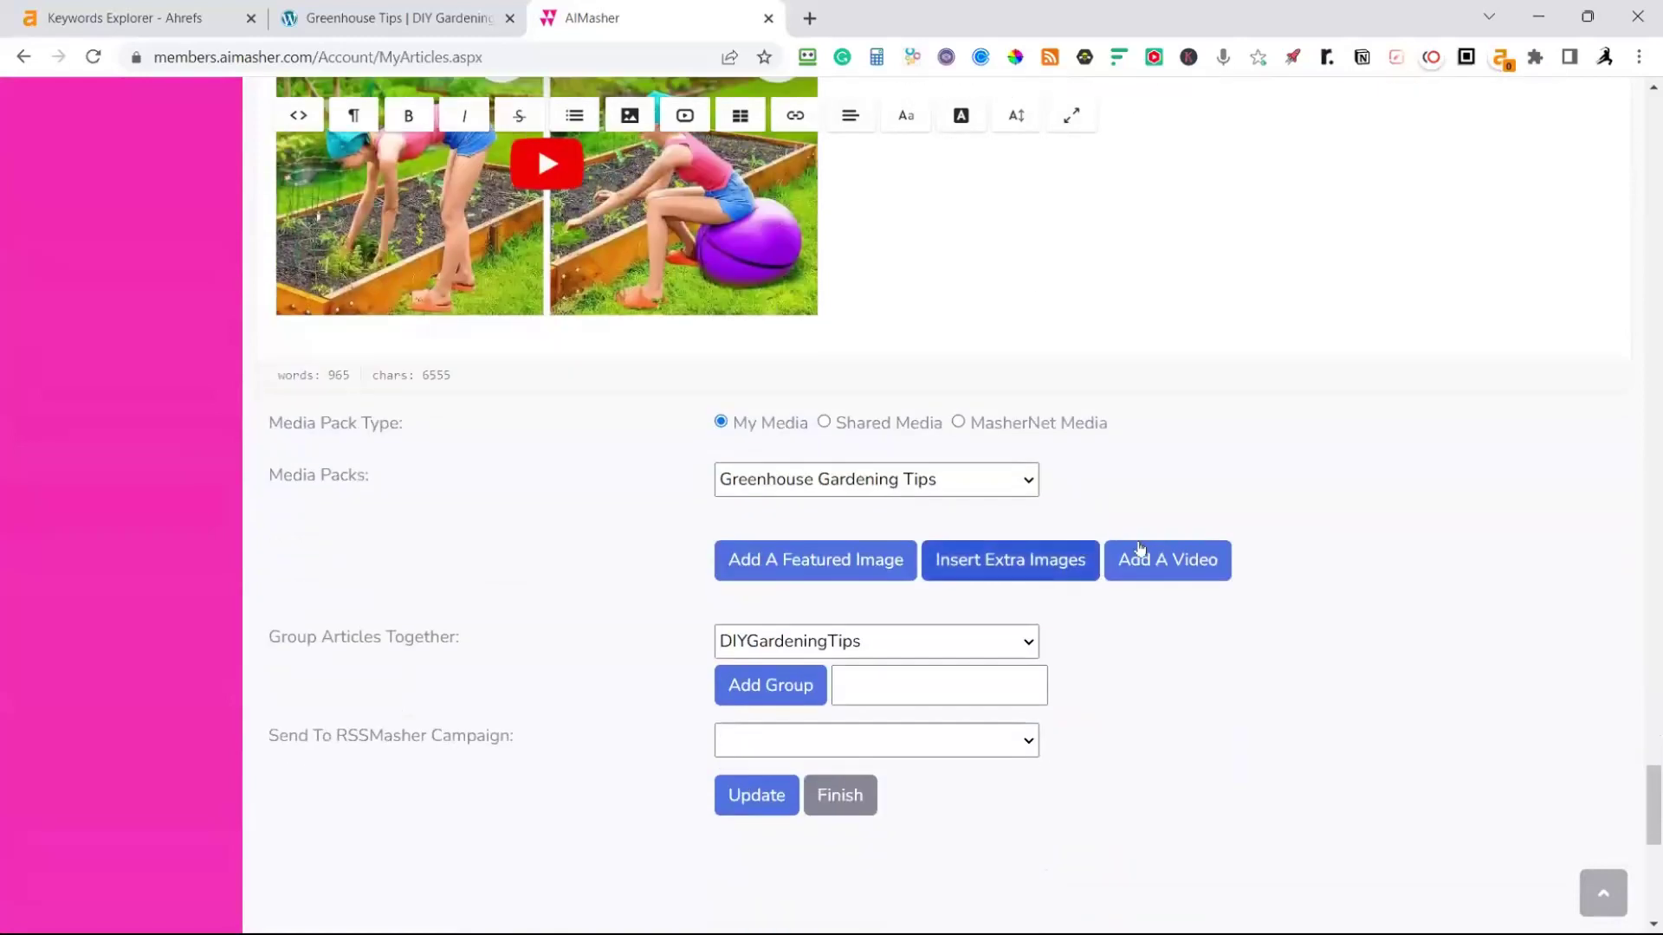
click(1167, 561)
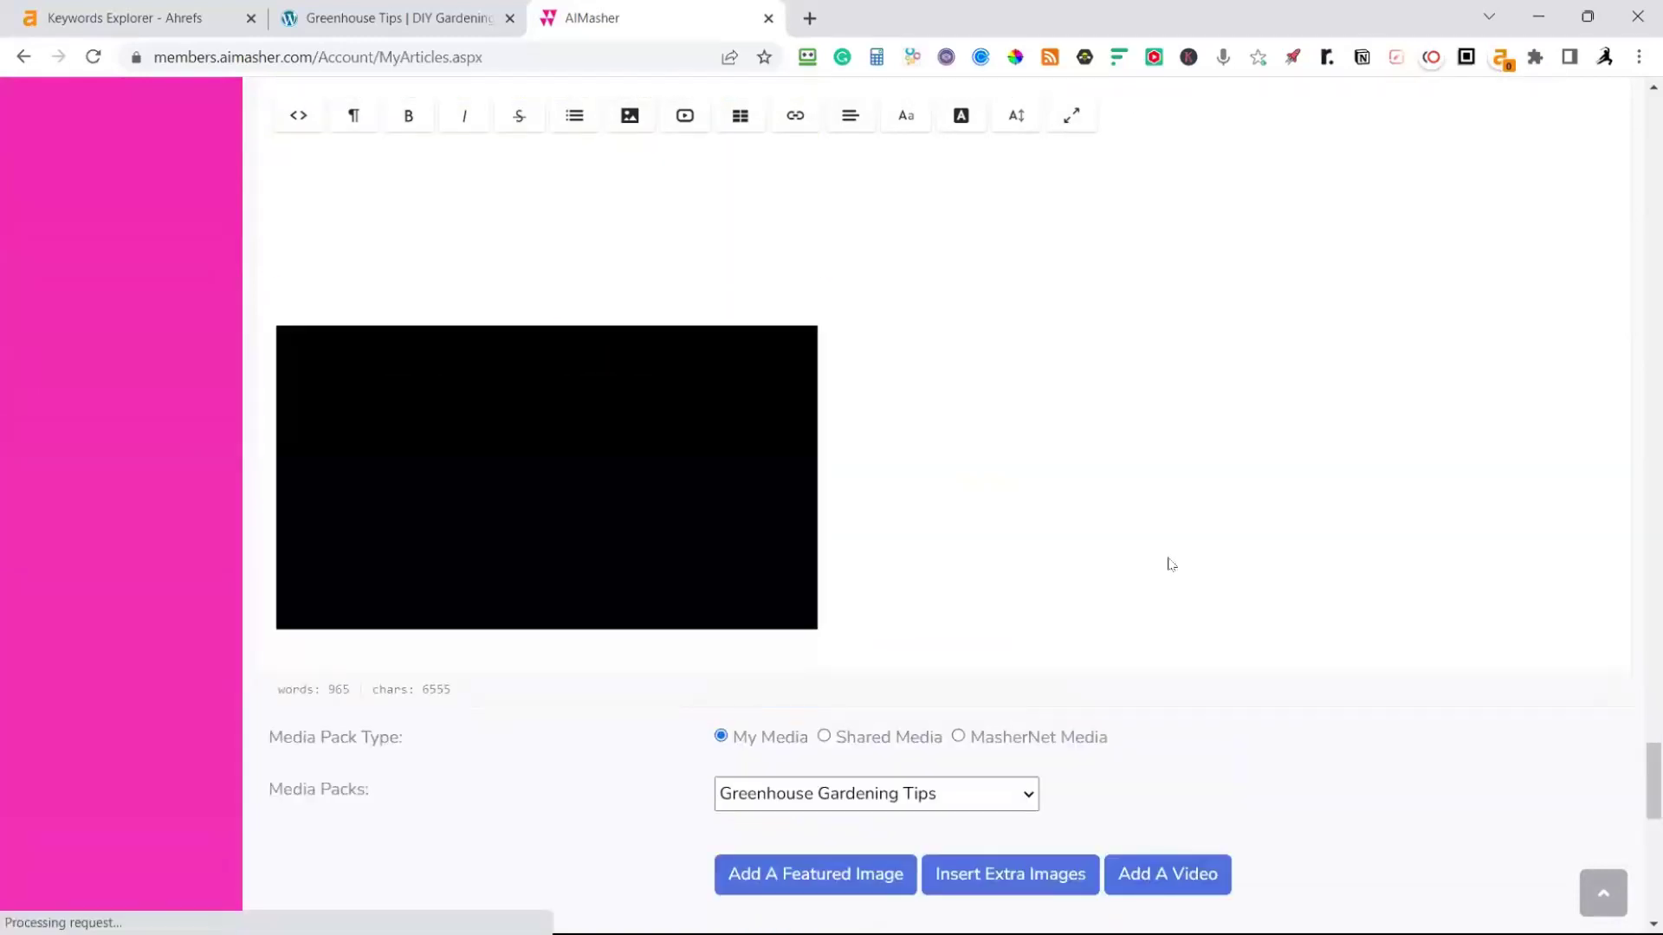
scroll(704, 490, up, 3)
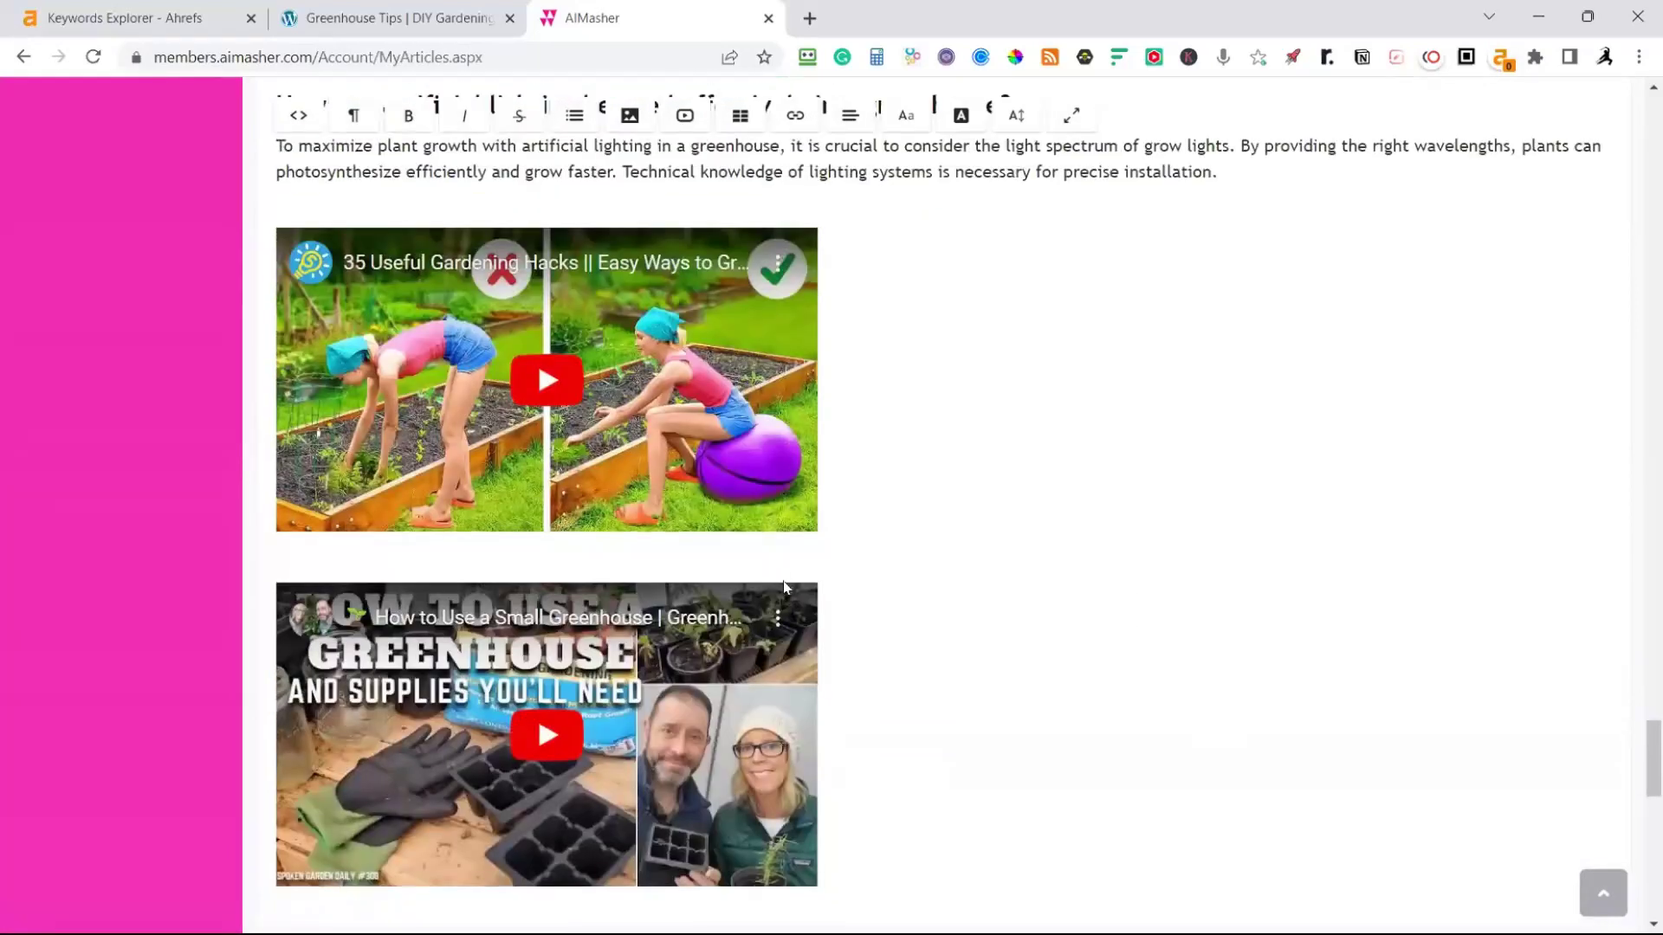
click(792, 410)
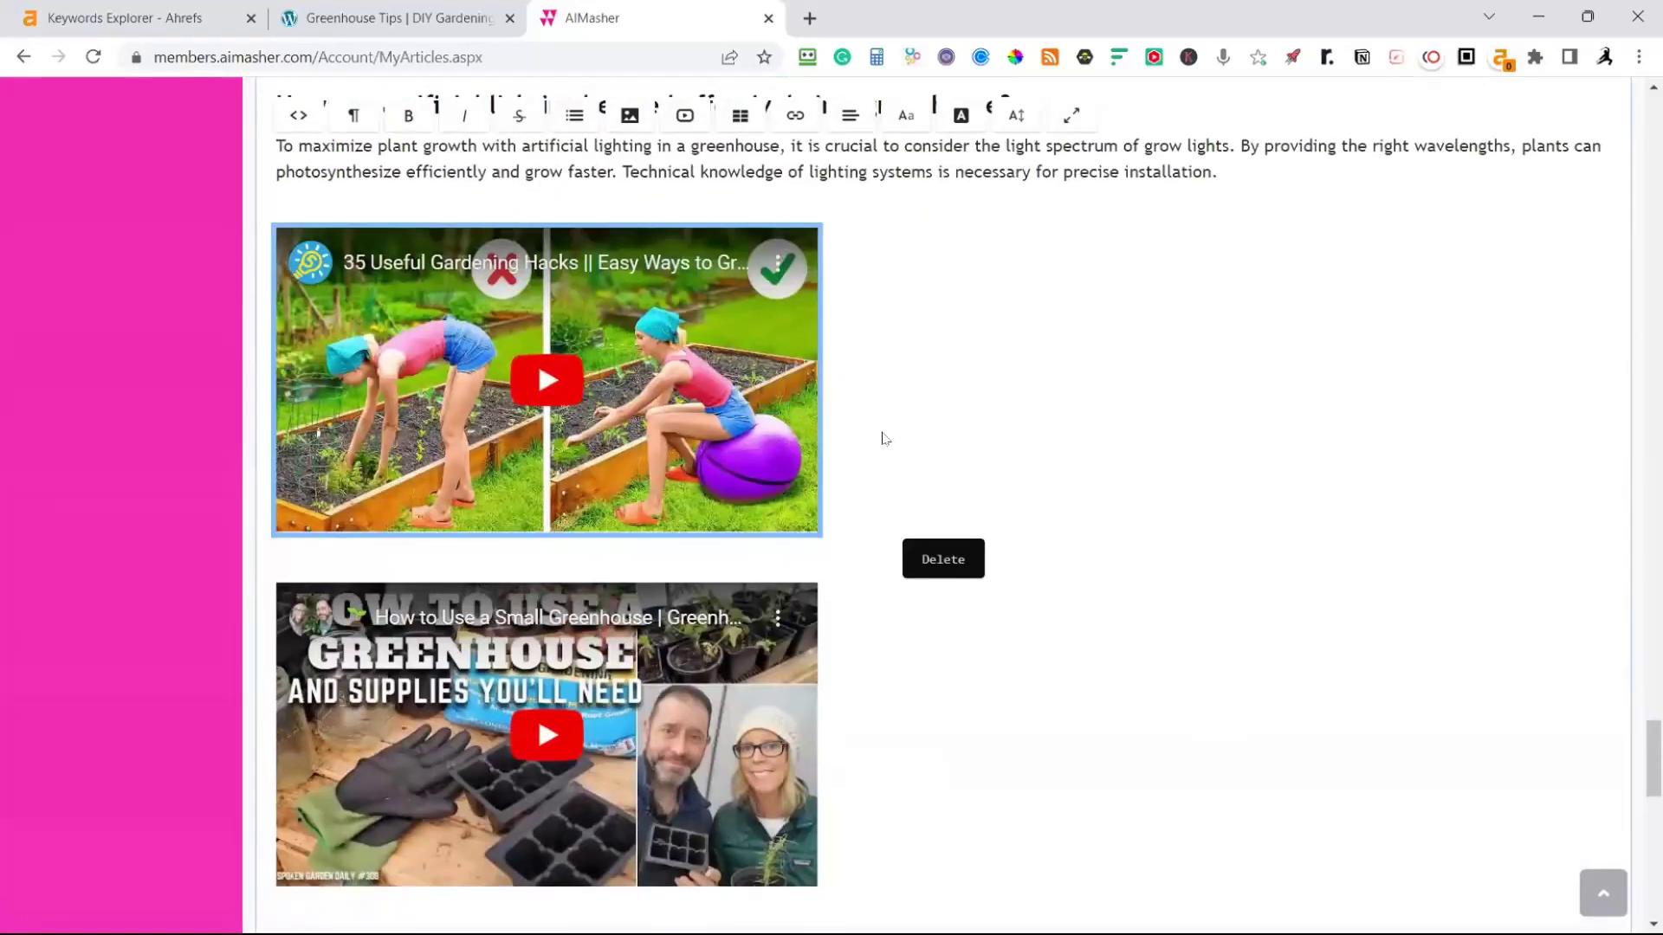
click(922, 563)
Save the updated greenhouse article and finish editing it
scroll(1010, 634, down, 7)
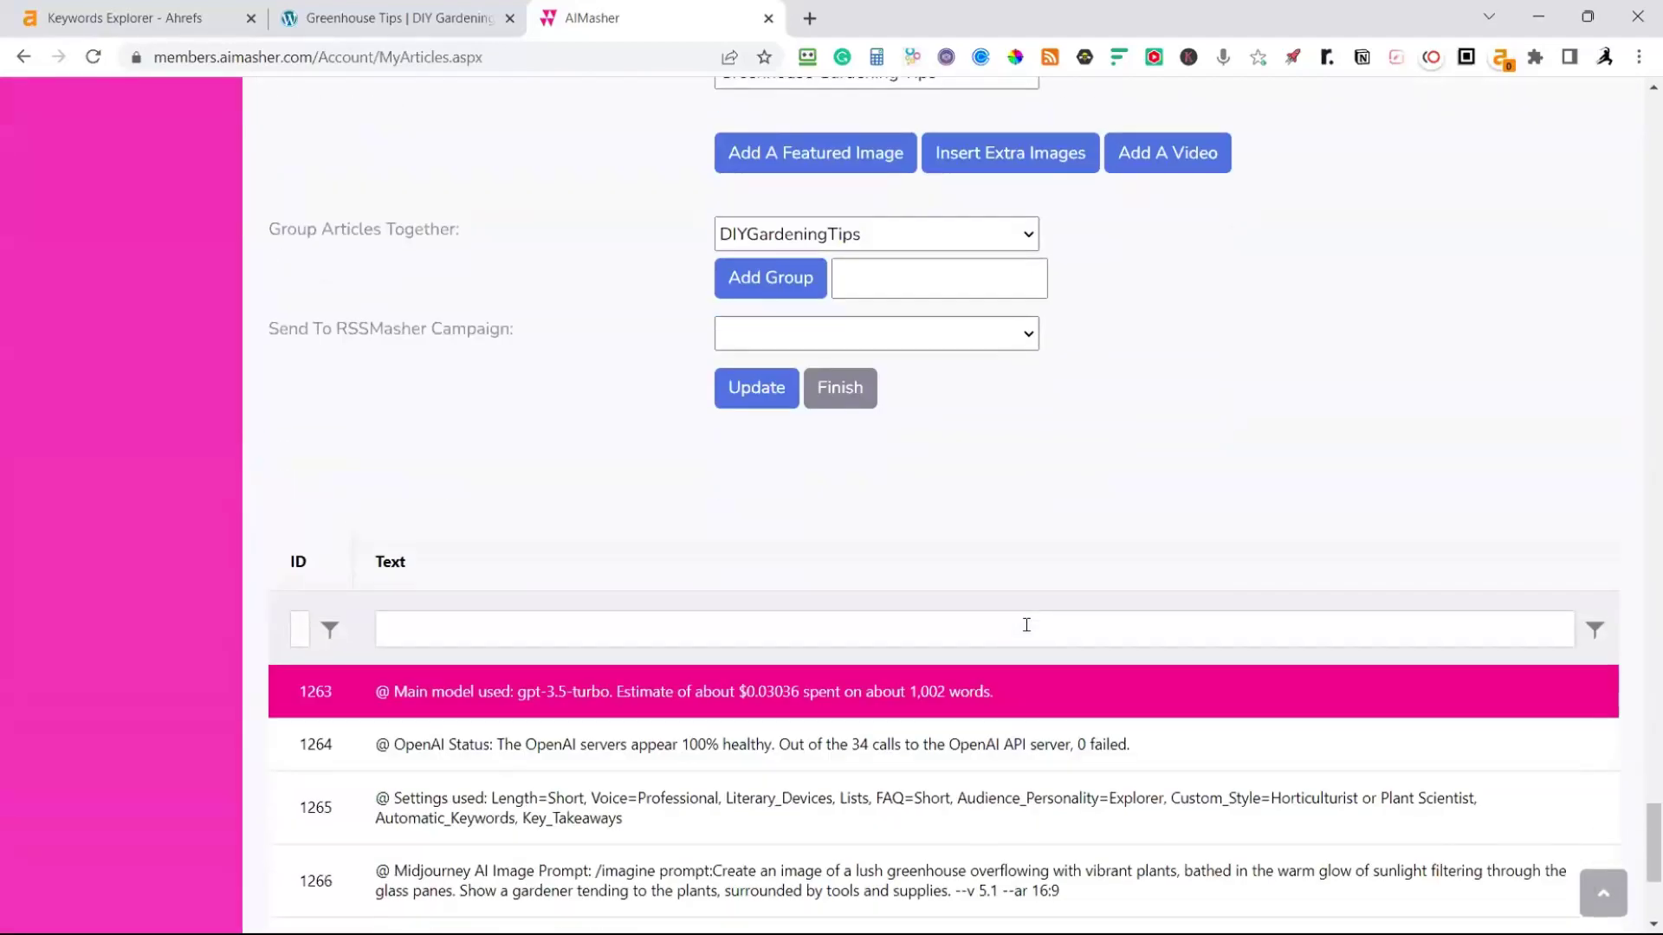
click(767, 394)
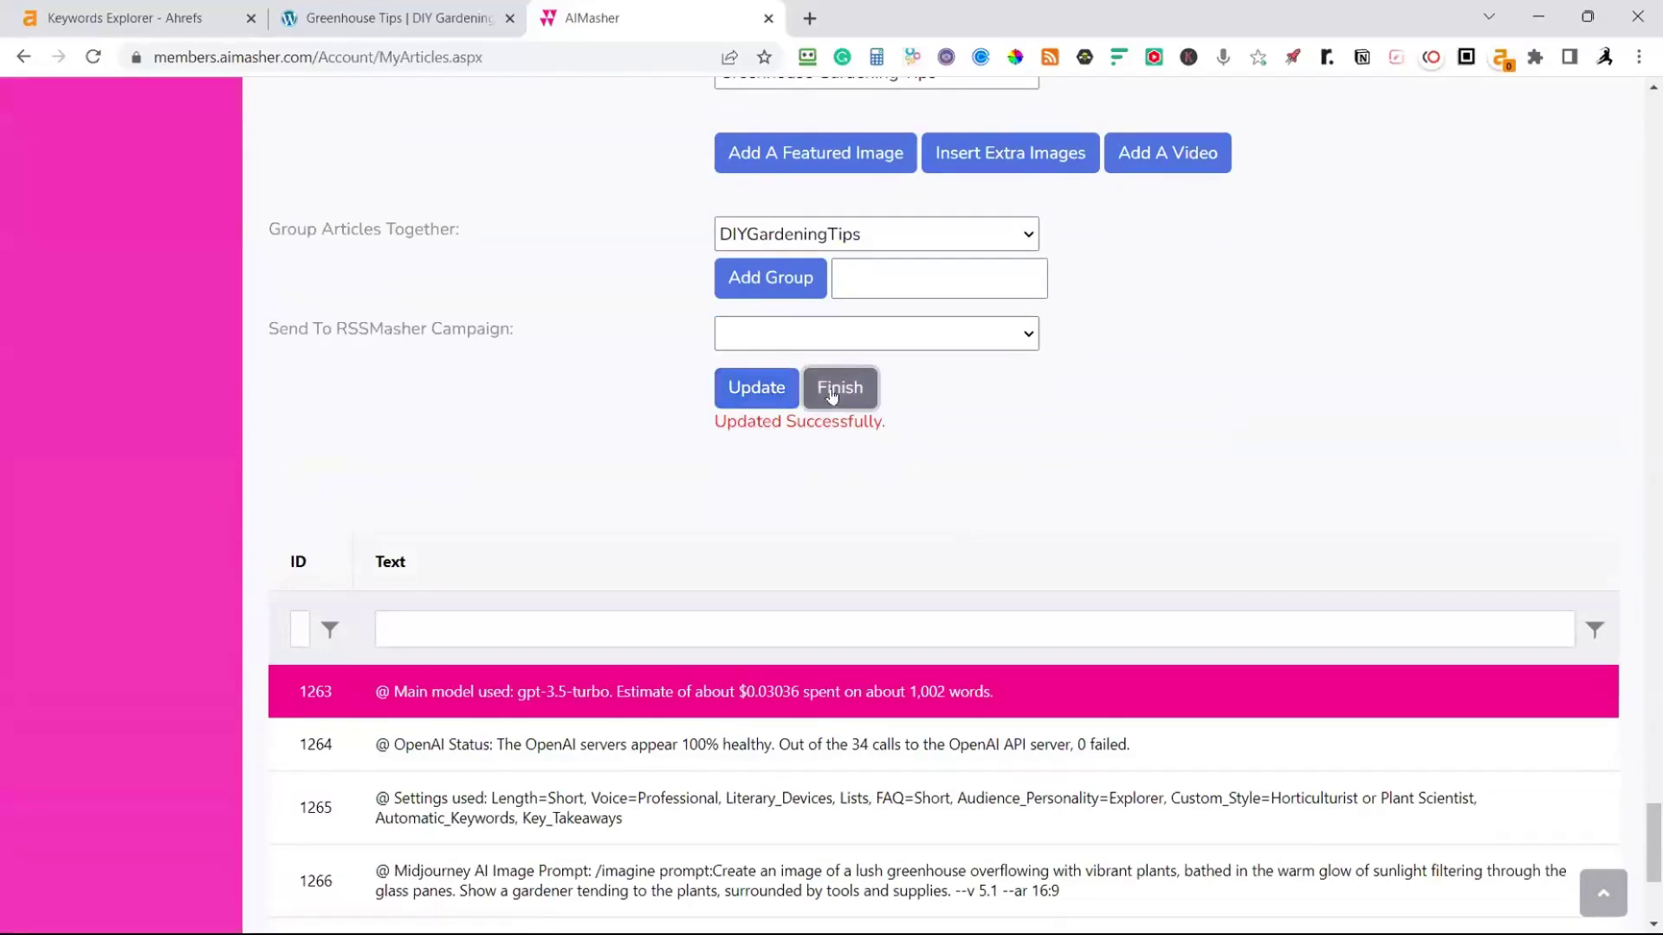
click(832, 395)
Post the "Unleash The Power Of Greenhouses" article to DIYGardeningTips.com in the Greenhouse Tips category with the All Now schedule
scroll(857, 528, up, 20)
scroll(838, 497, up, 20)
click(338, 554)
scroll(521, 521, down, 20)
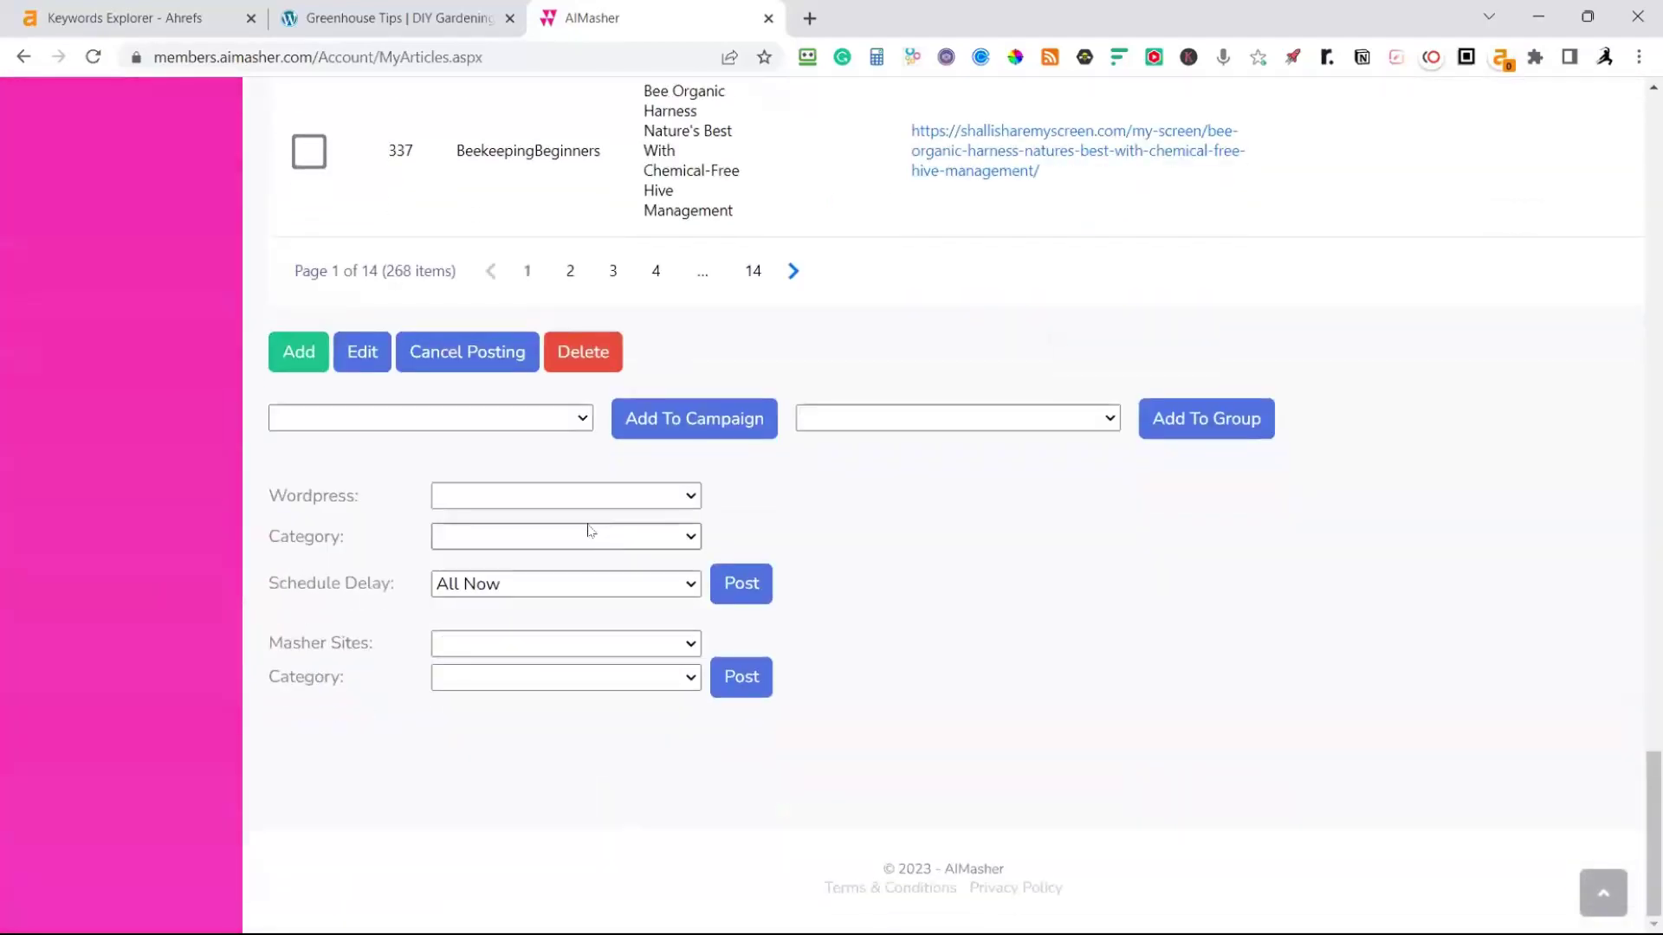
click(646, 495)
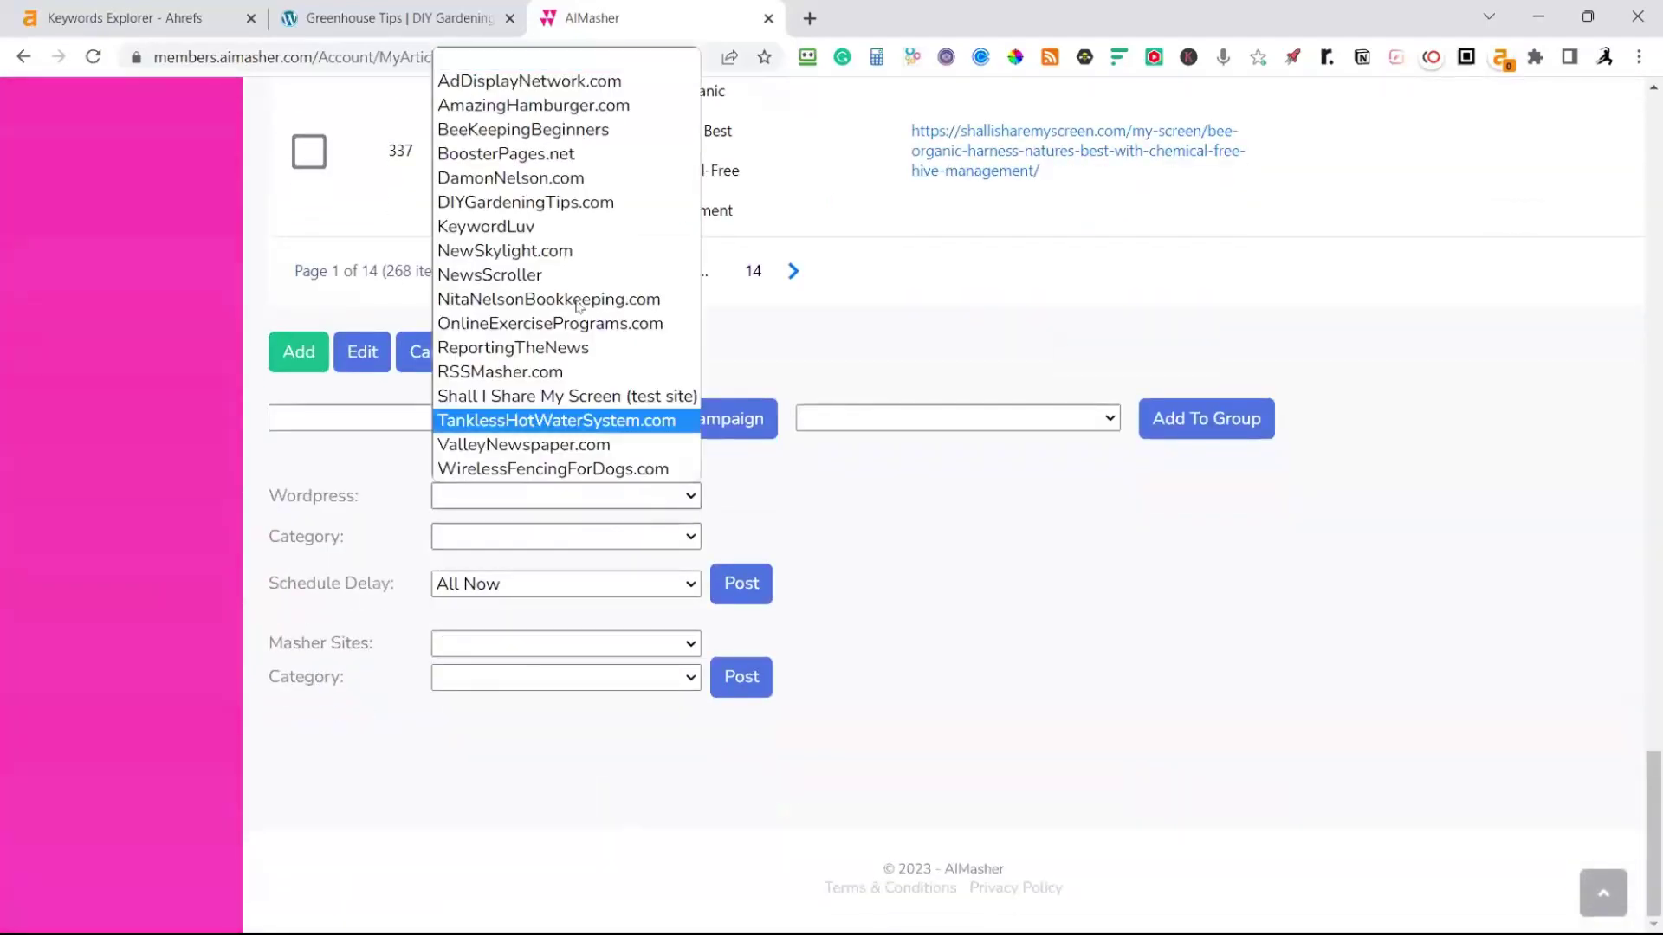
click(554, 201)
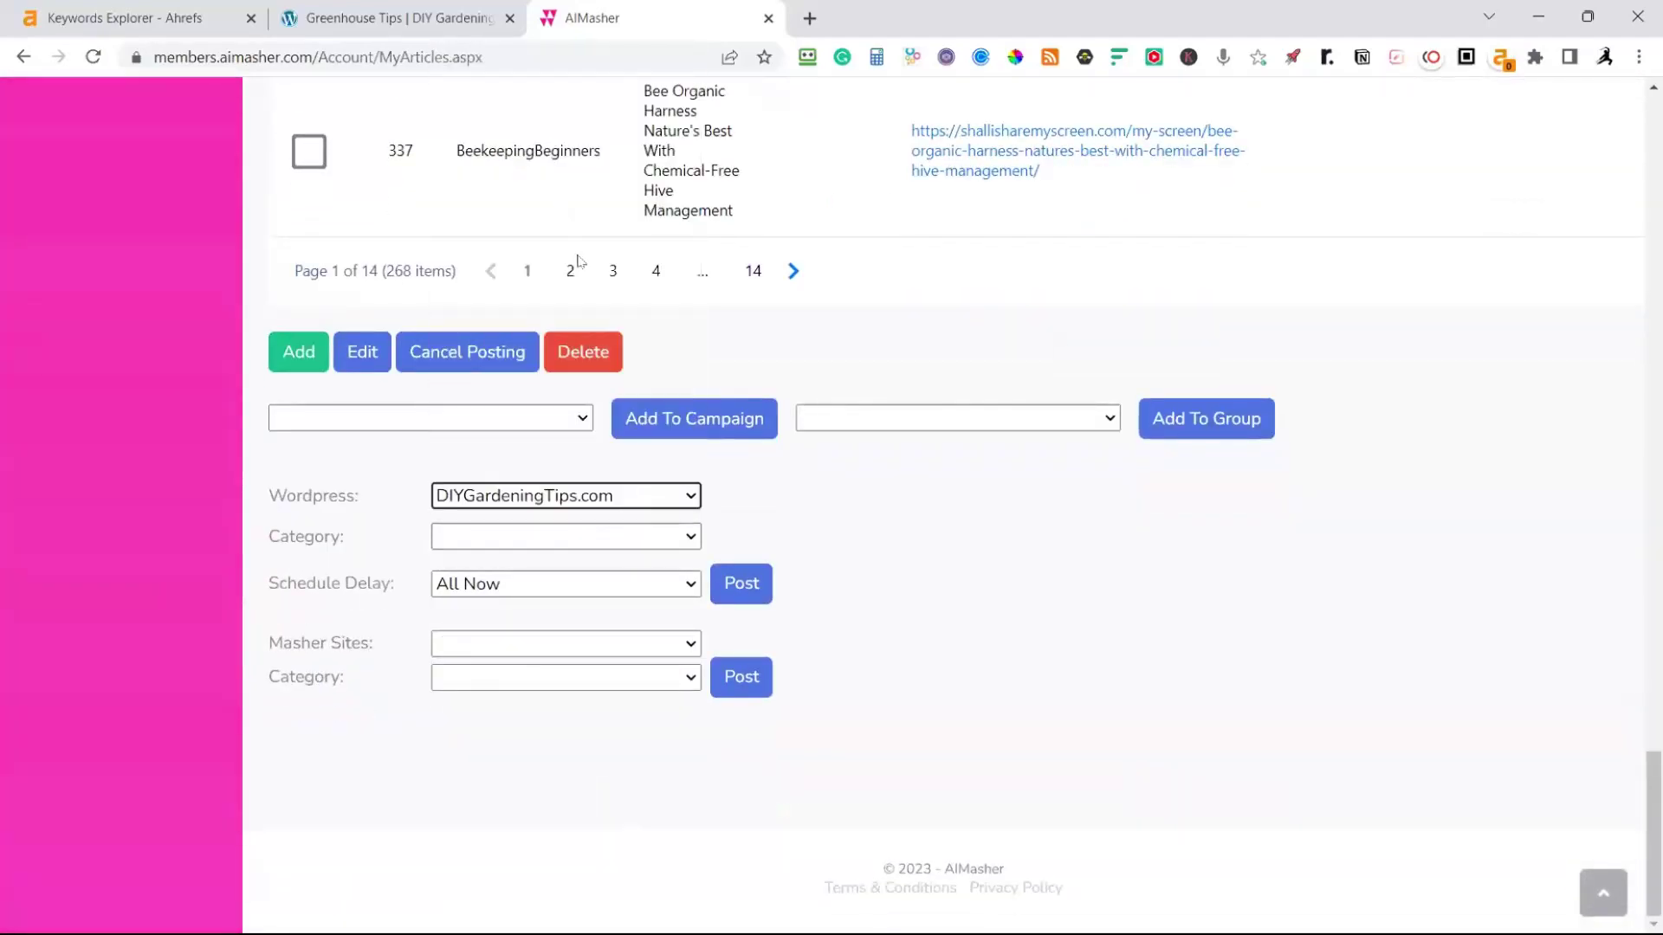
click(646, 534)
click(530, 633)
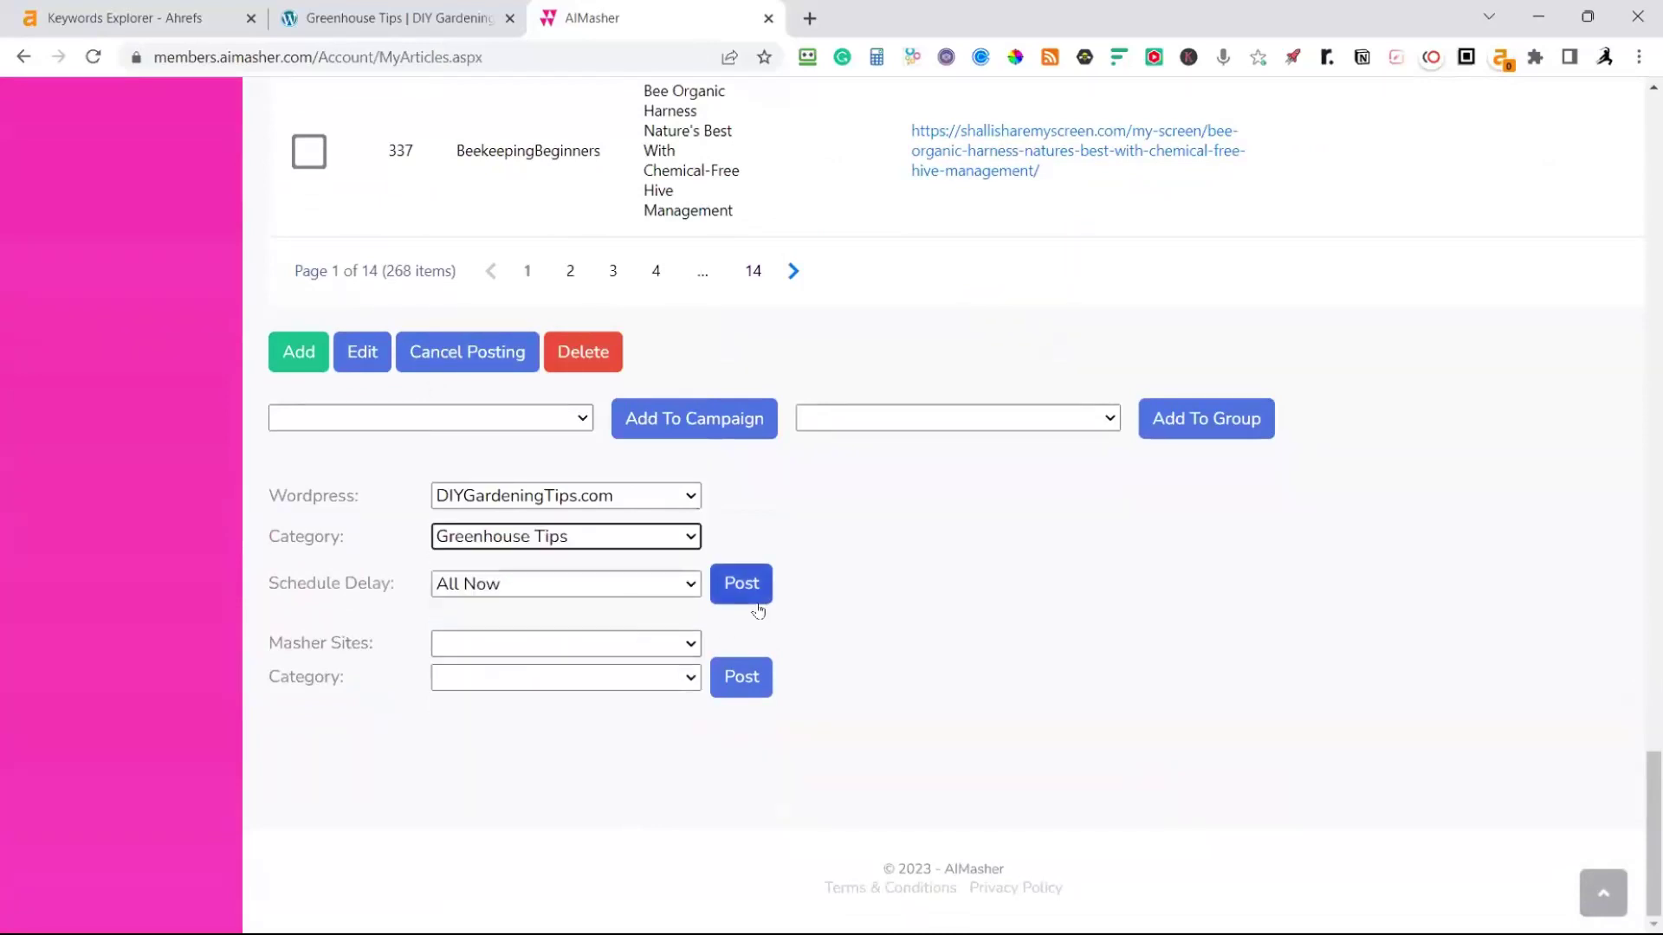
click(752, 599)
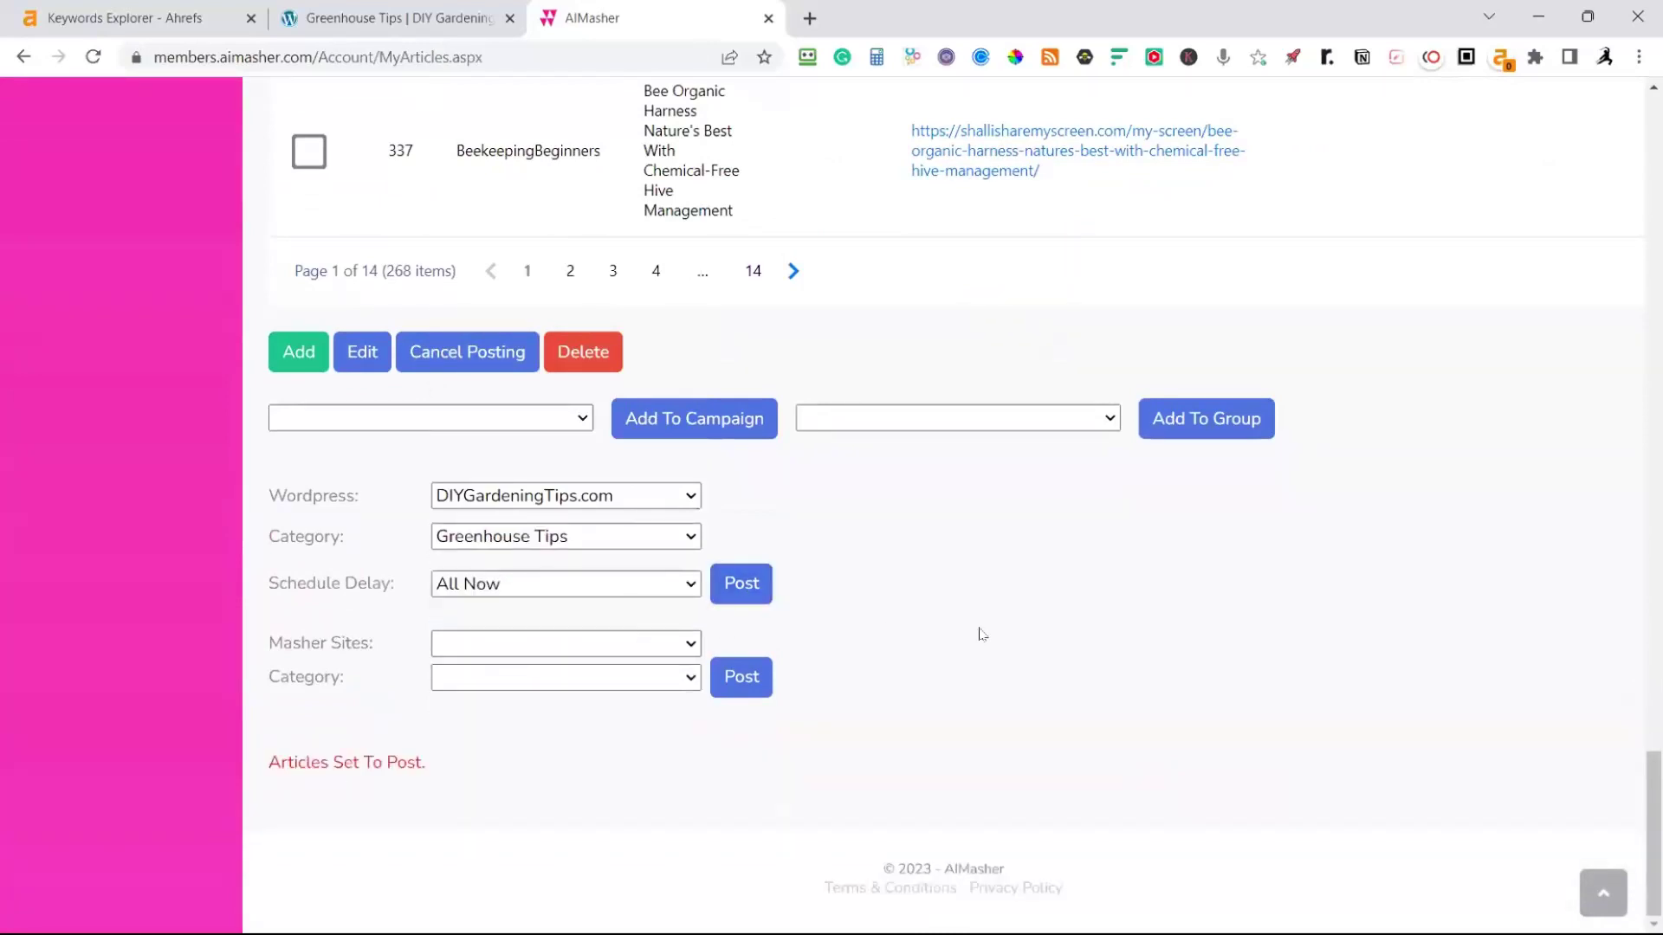
Review the live "Master Your Greenhouse: 21 Tips For Success" post, and reload My Articles to check the posting status
scroll(981, 635, up, 20)
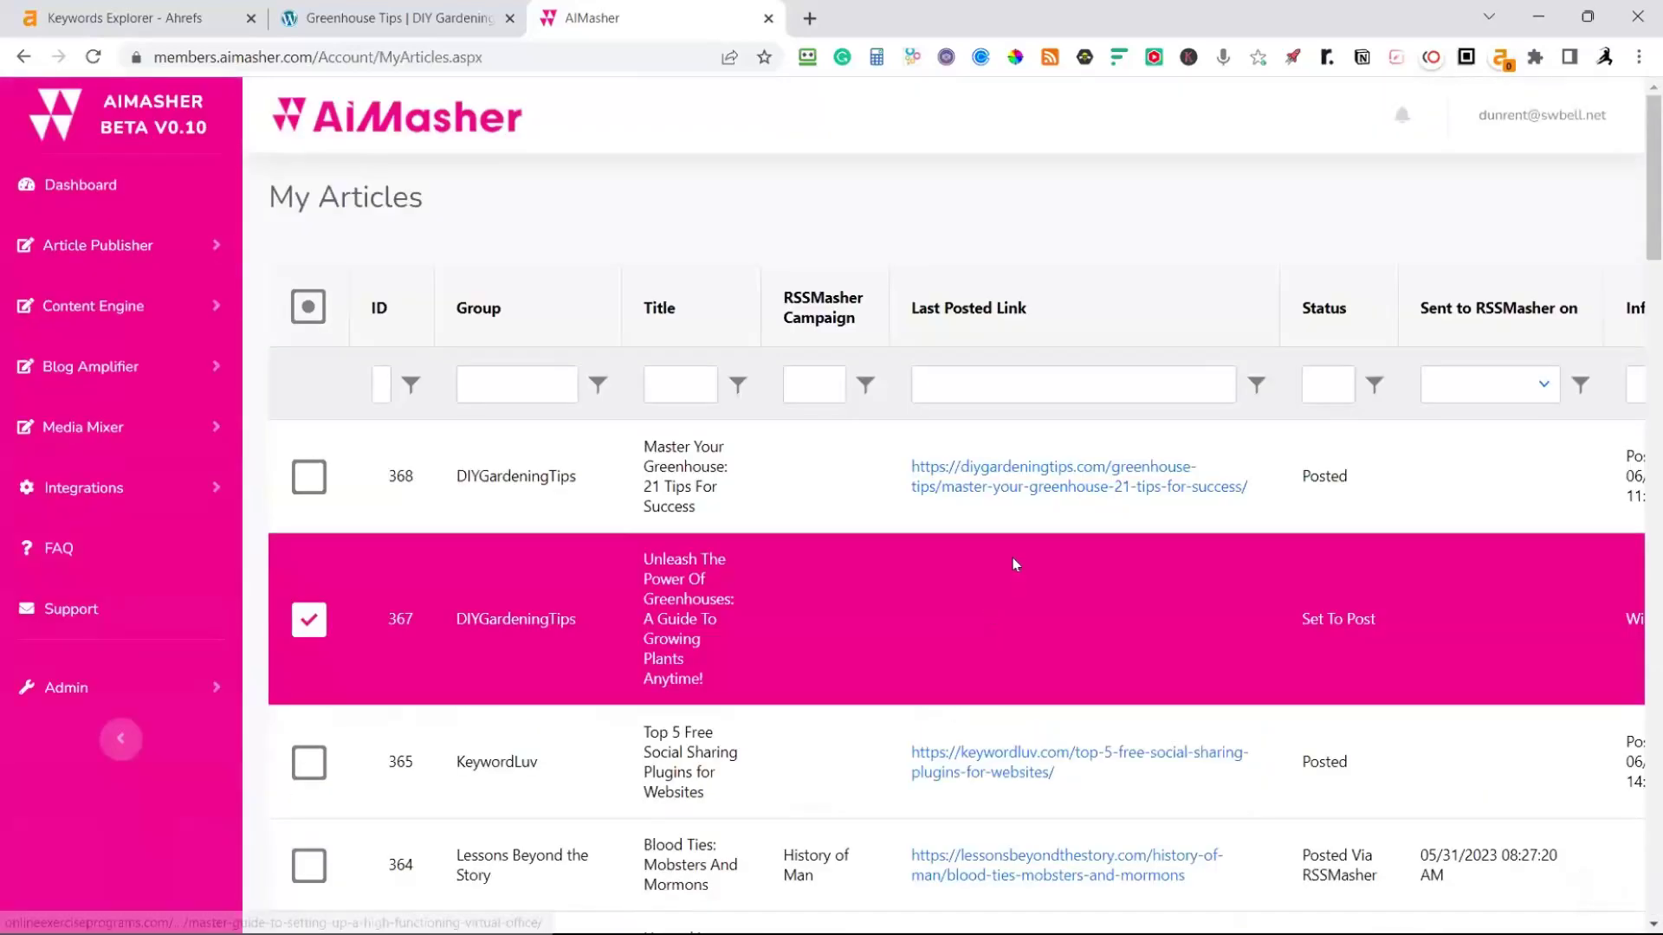
click(1015, 491)
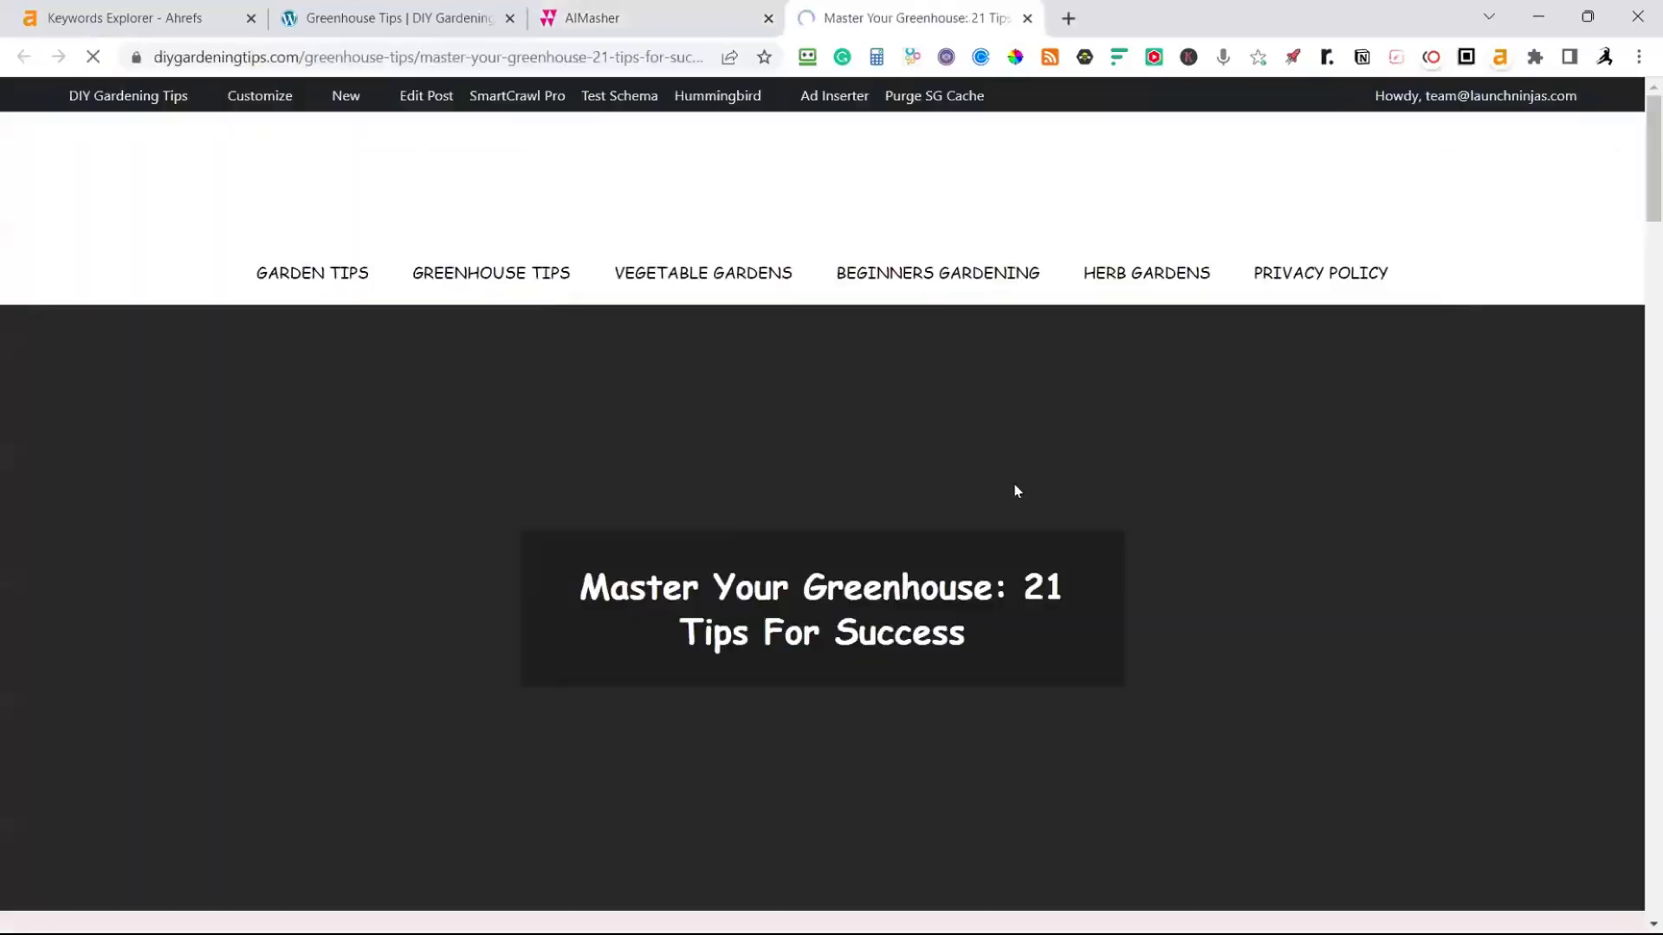
scroll(1010, 485, down, 1)
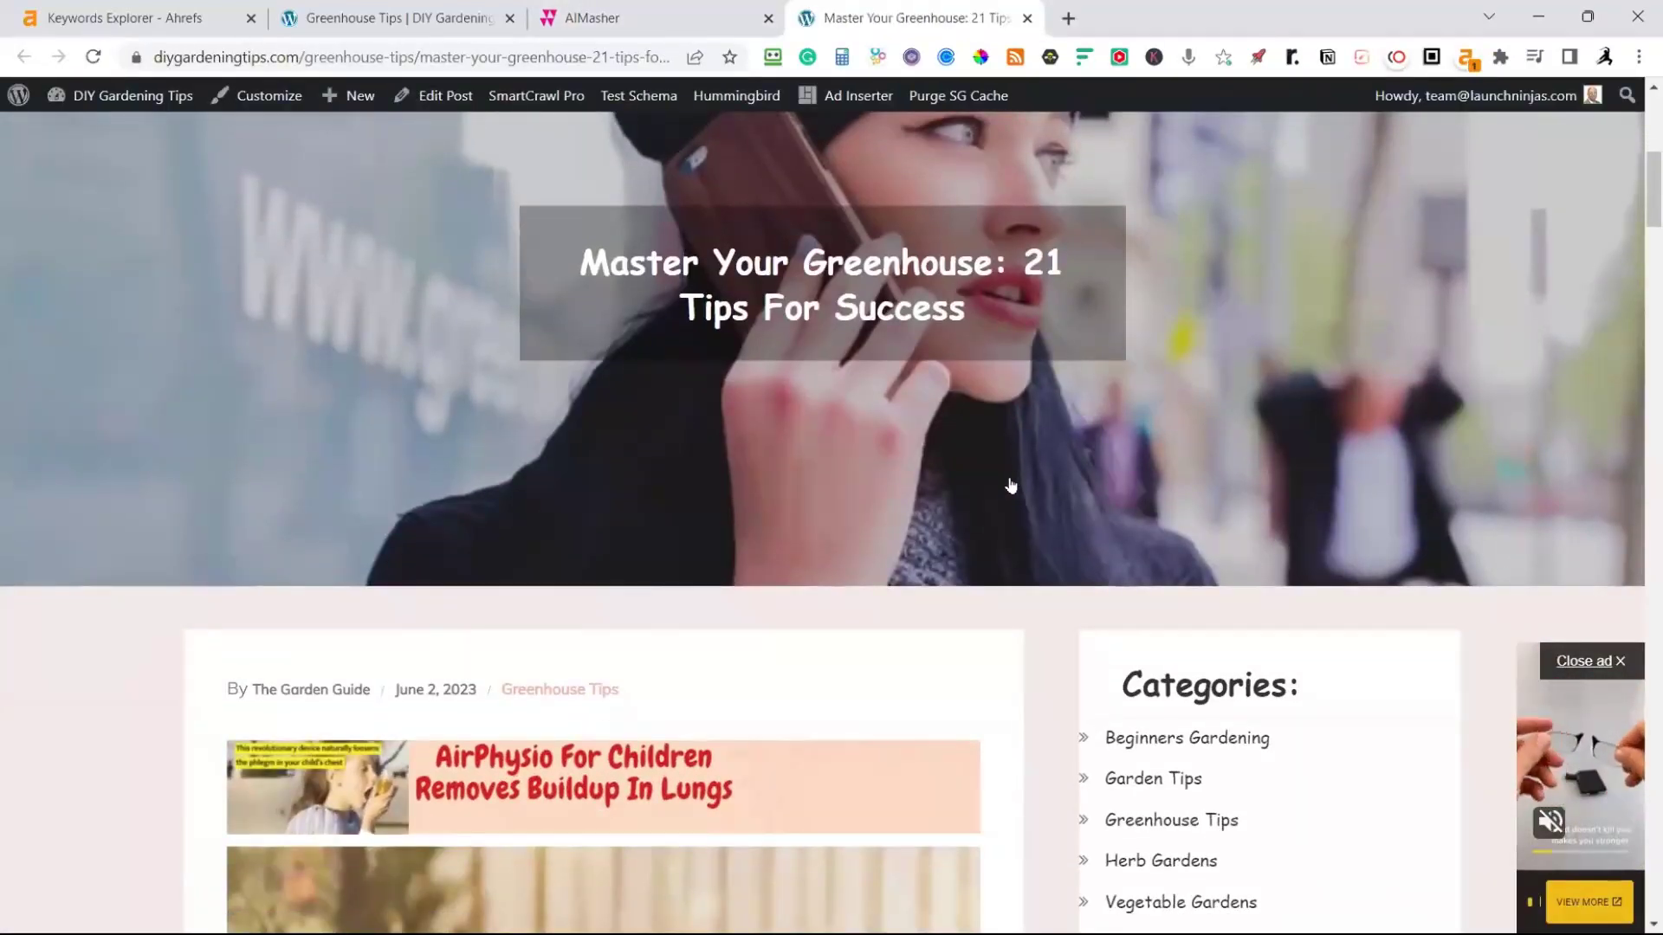
scroll(1011, 486, down, 7)
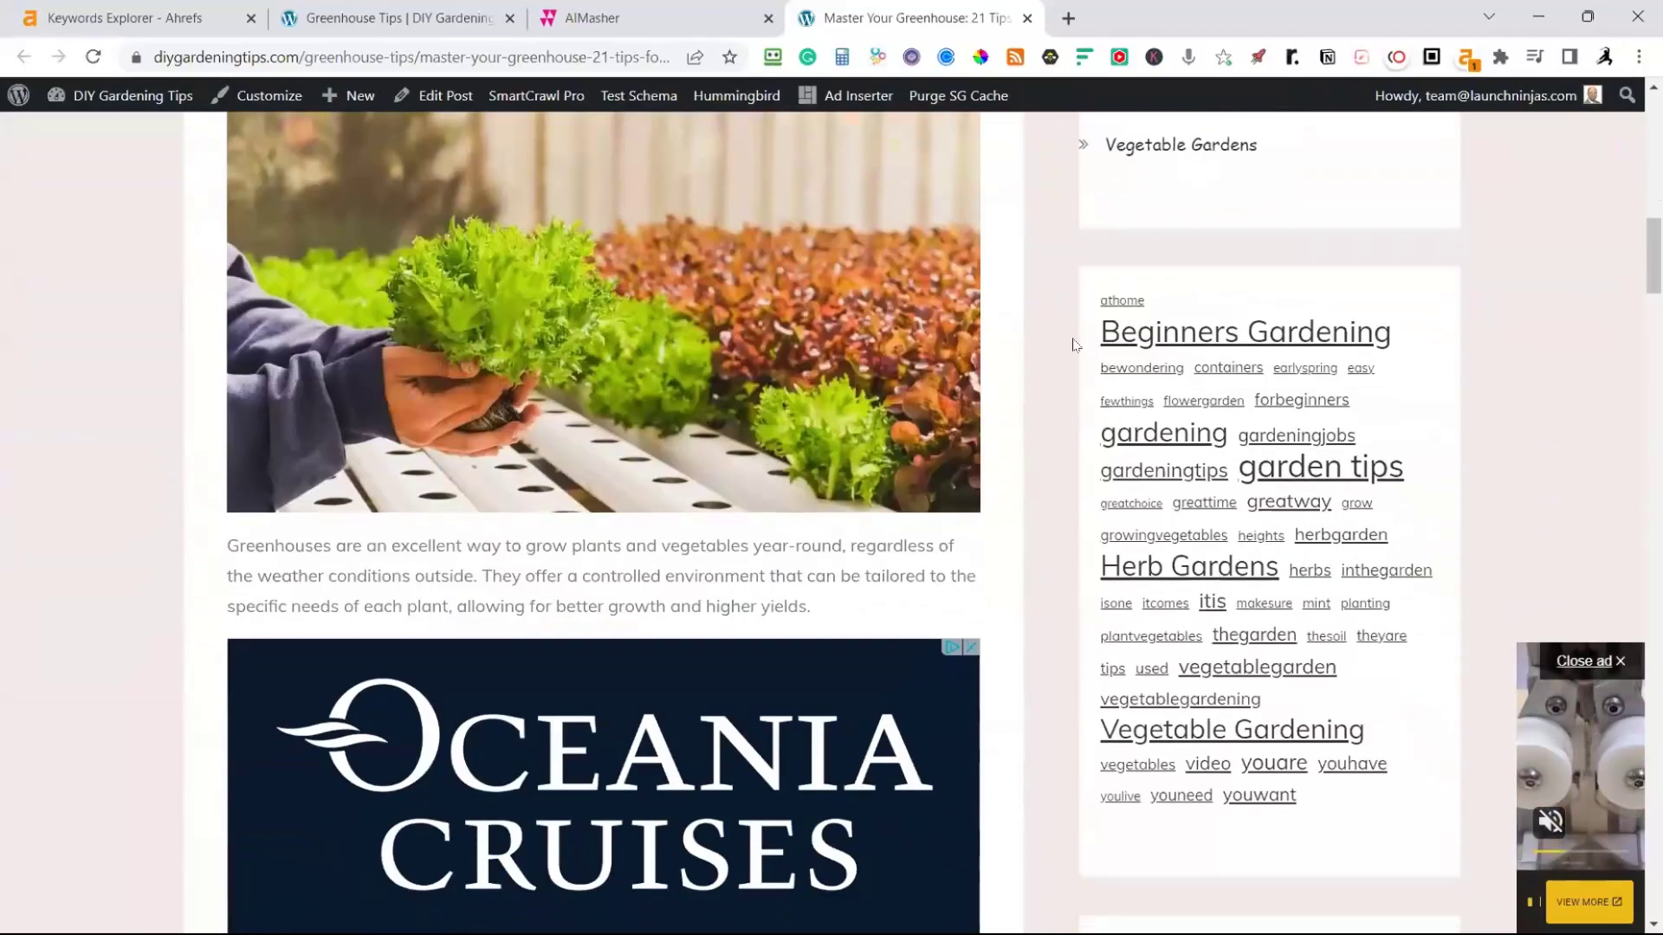
scroll(1055, 400, down, 7)
scroll(1083, 520, down, 15)
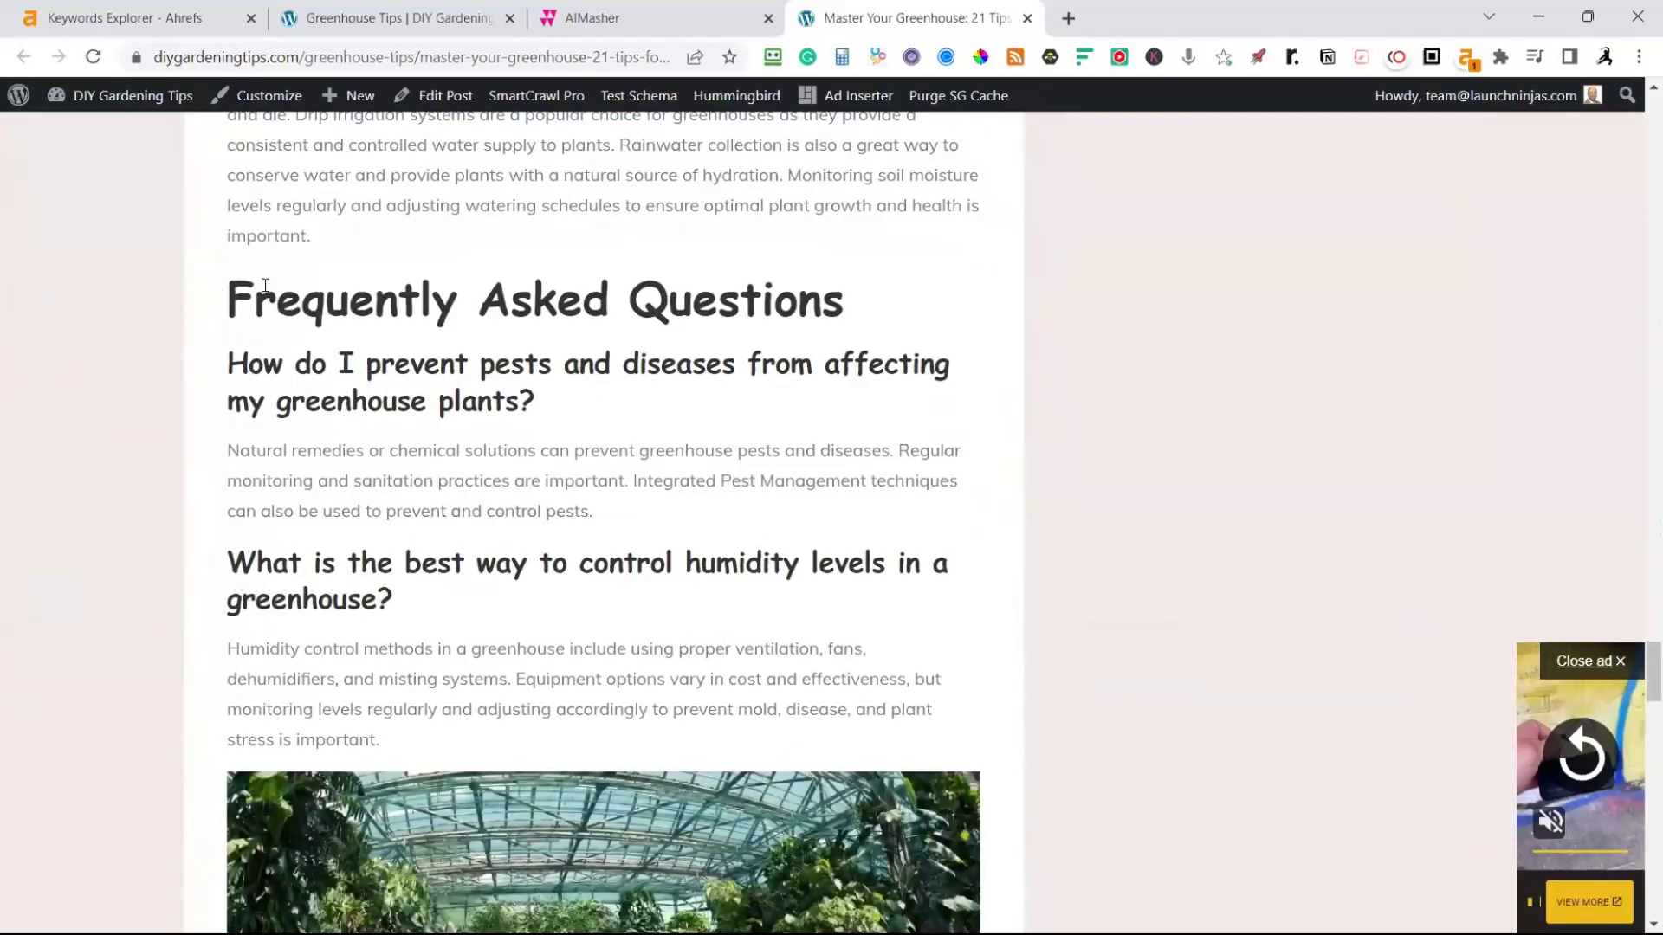
key(ctrl+3)
click(93, 58)
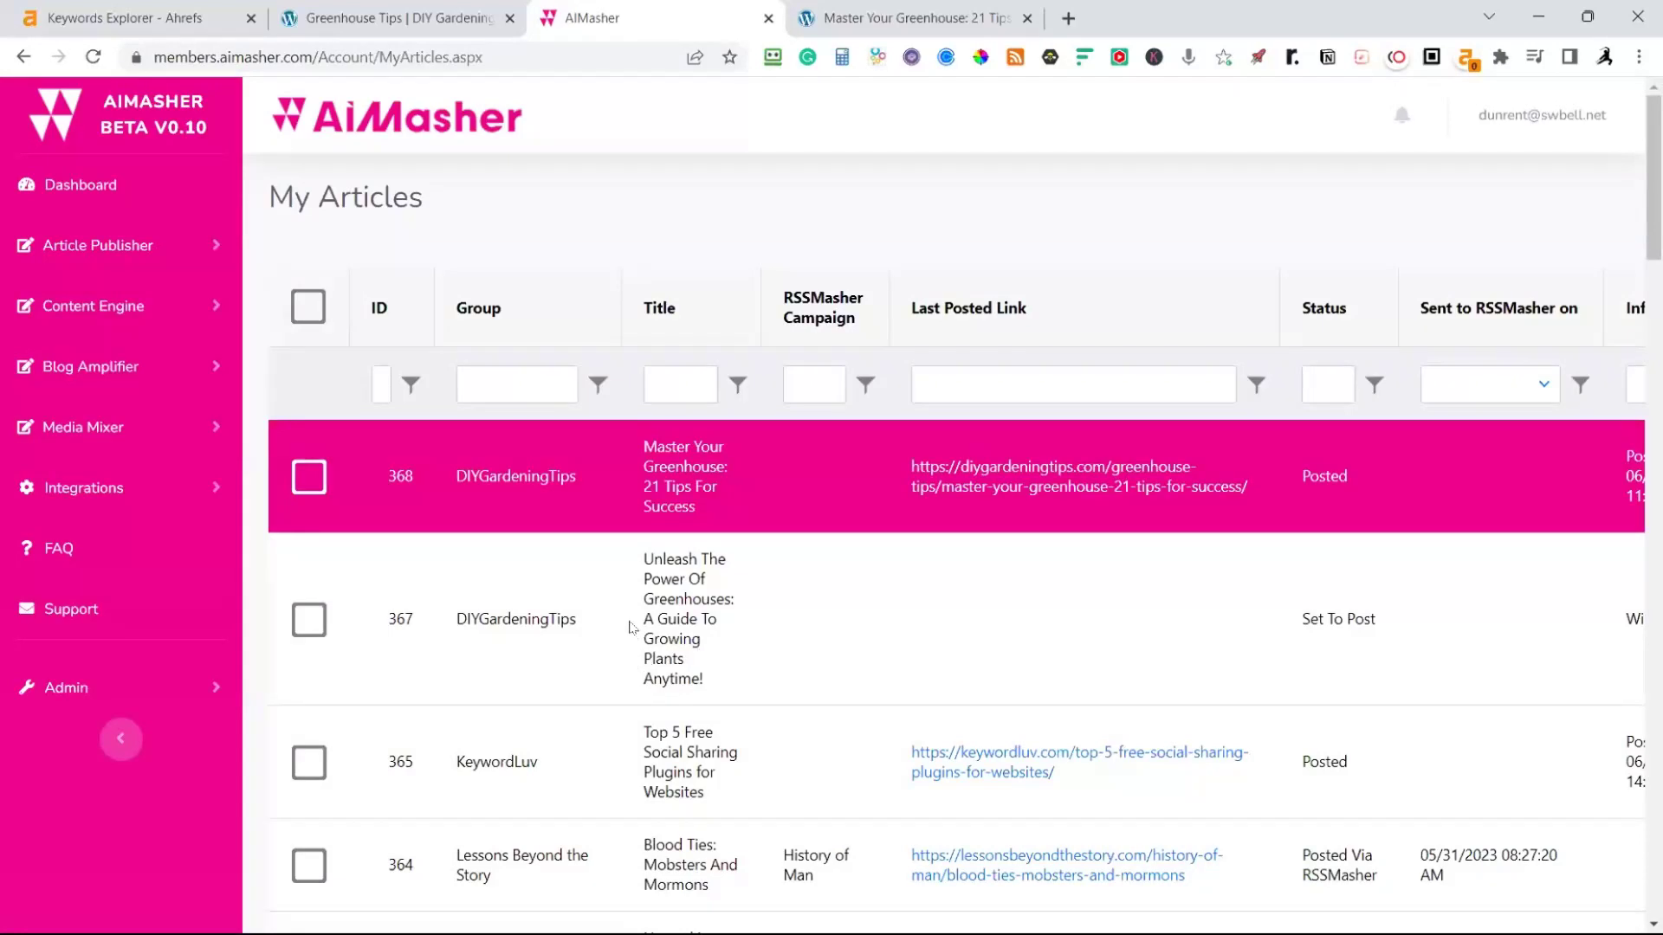
Set up an article import with the ZimmWriter Bulk Blog Post template, the DIYGardeningTips group and title removal from content
click(137, 244)
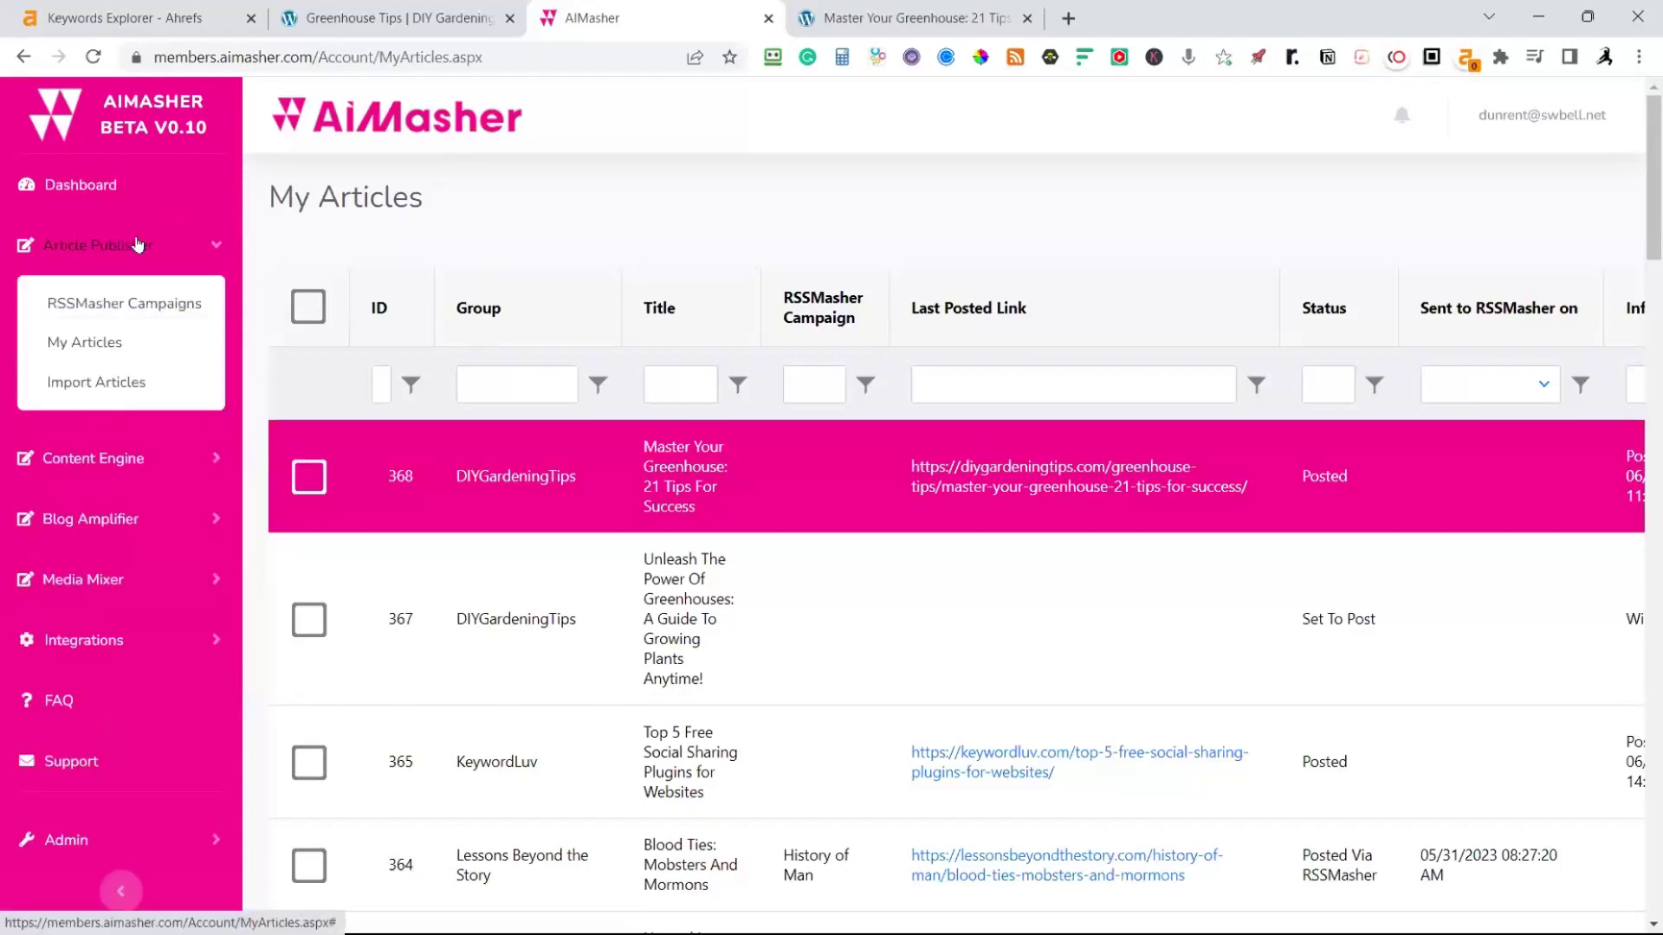
click(113, 382)
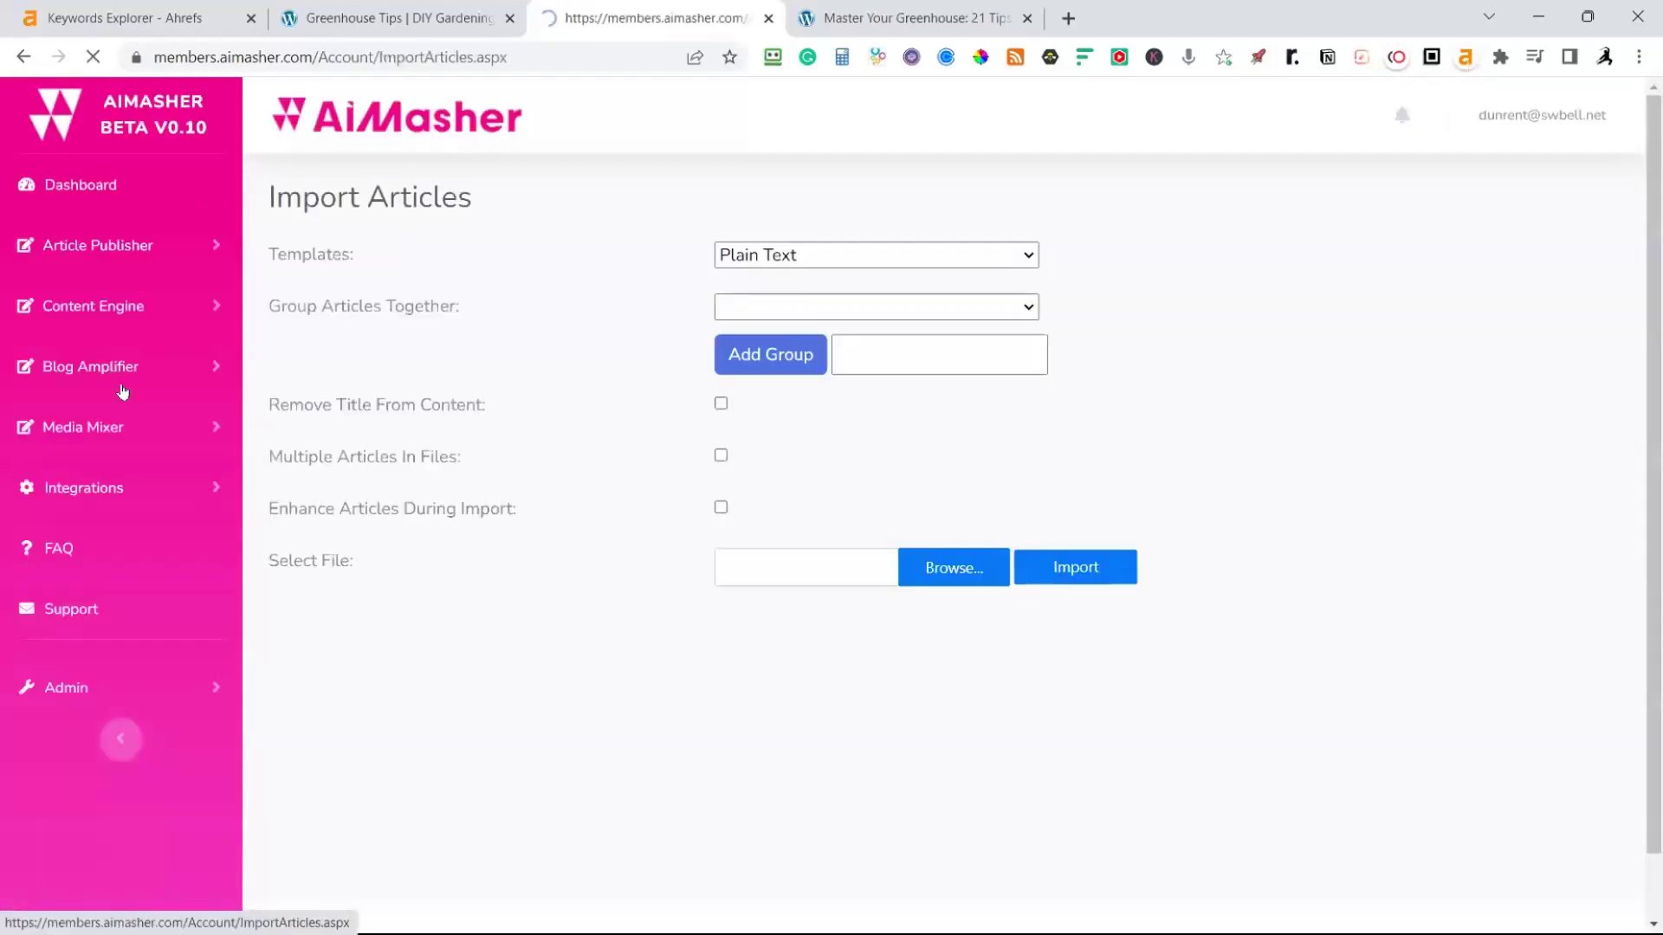
click(1026, 257)
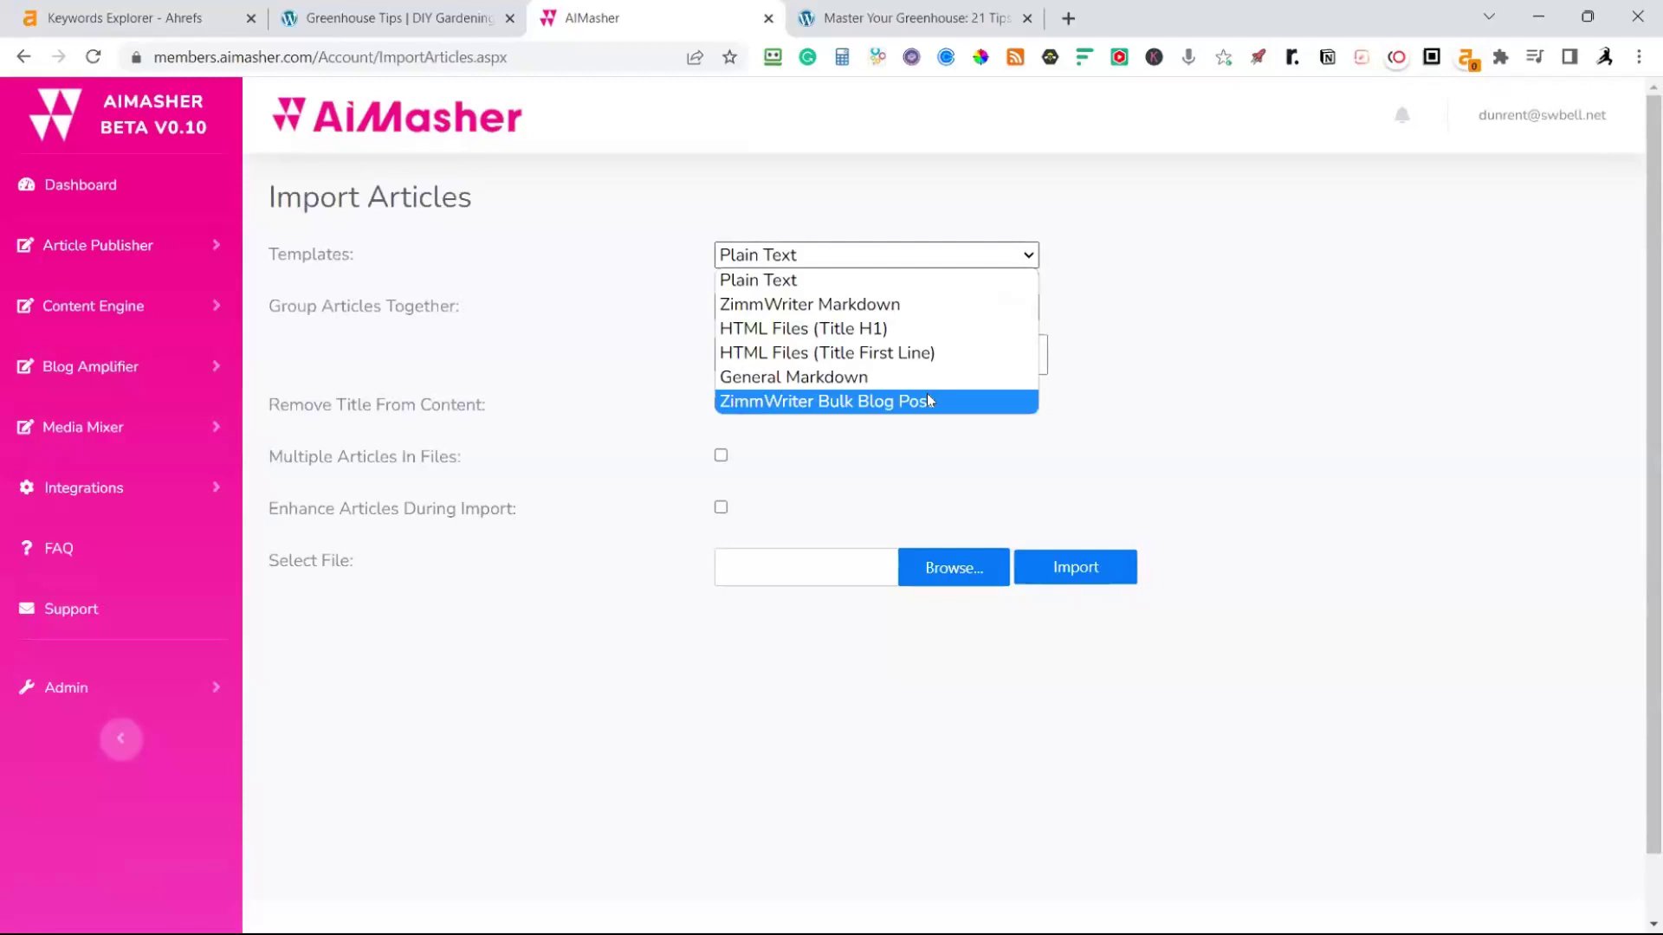
click(810, 410)
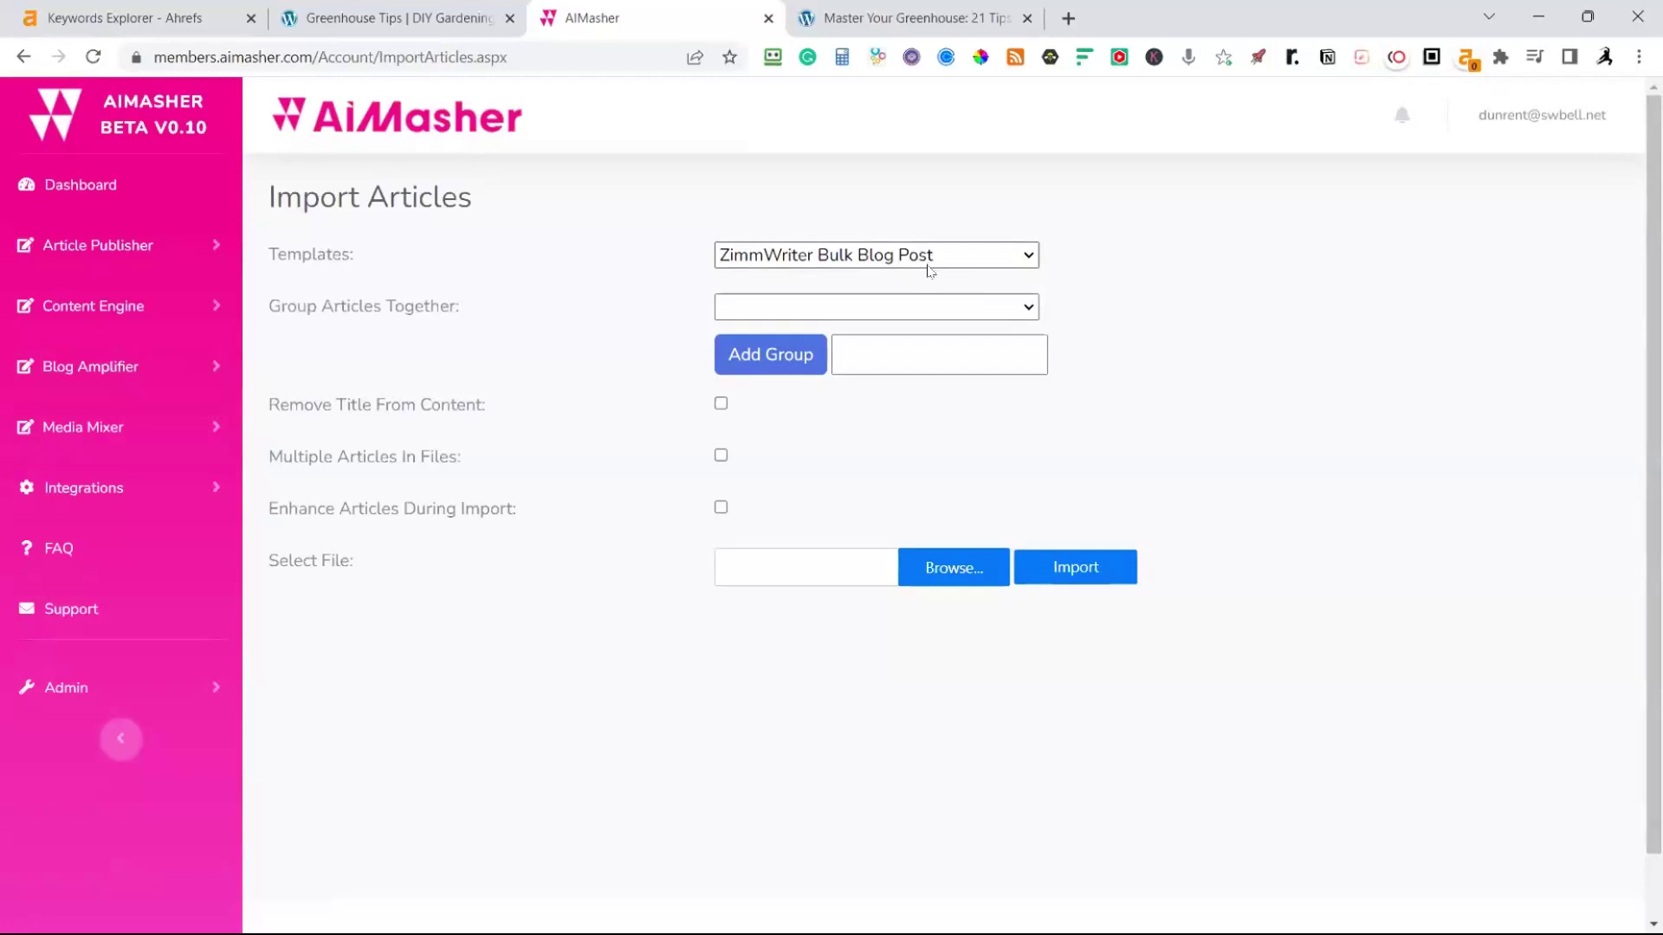
click(1008, 305)
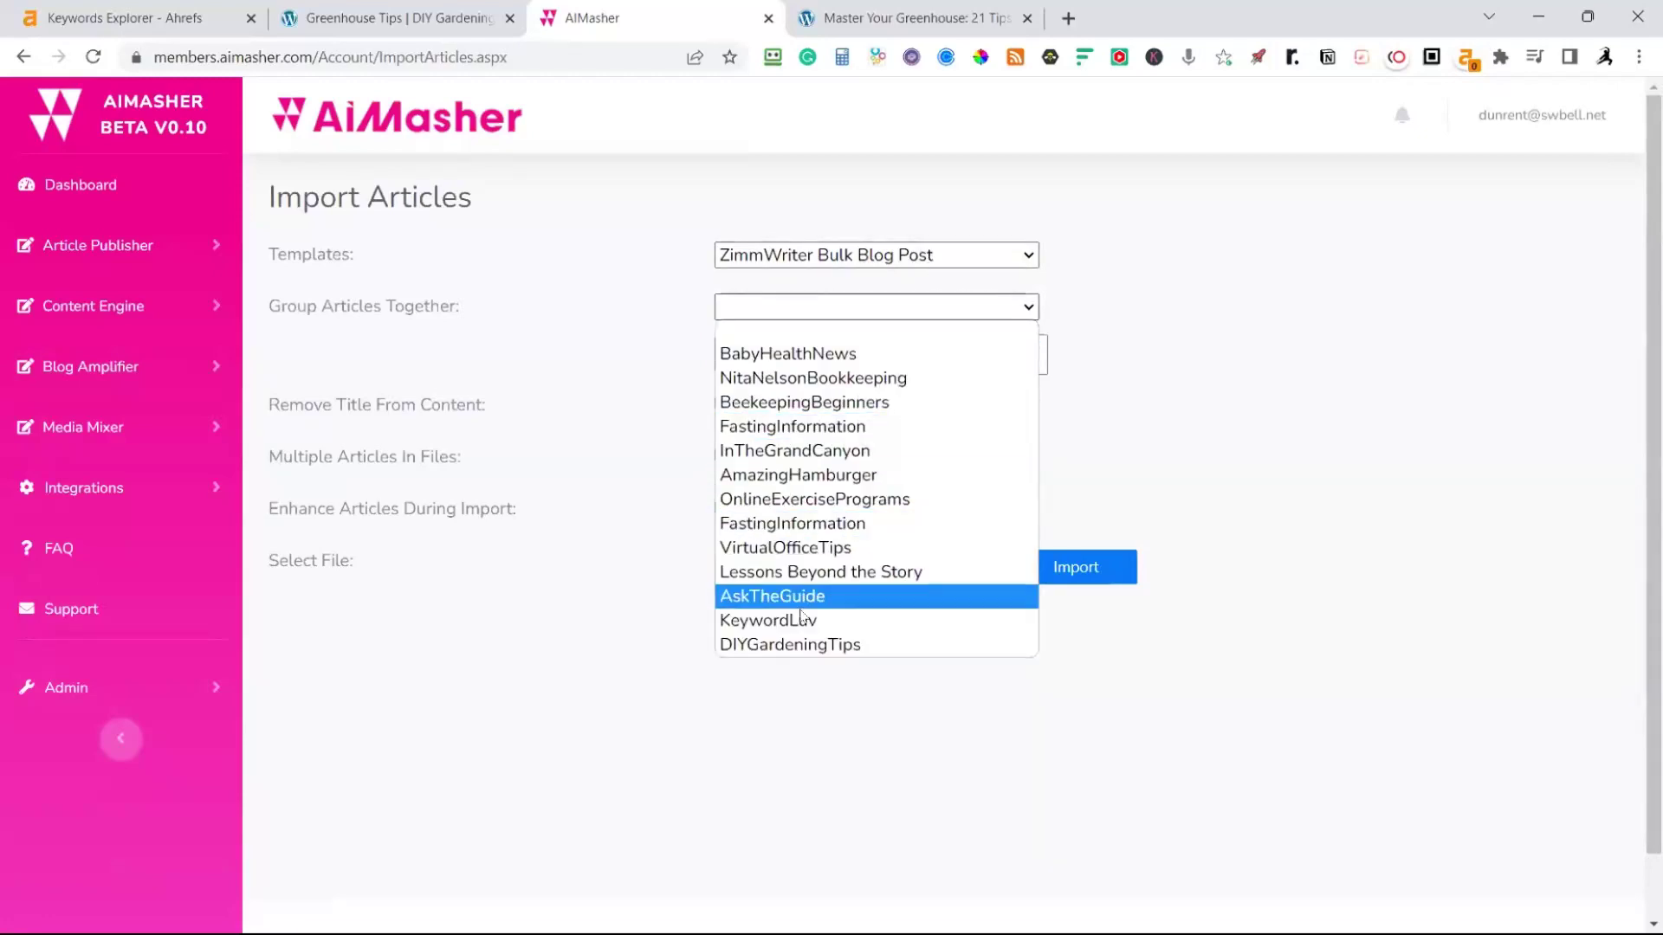
click(793, 645)
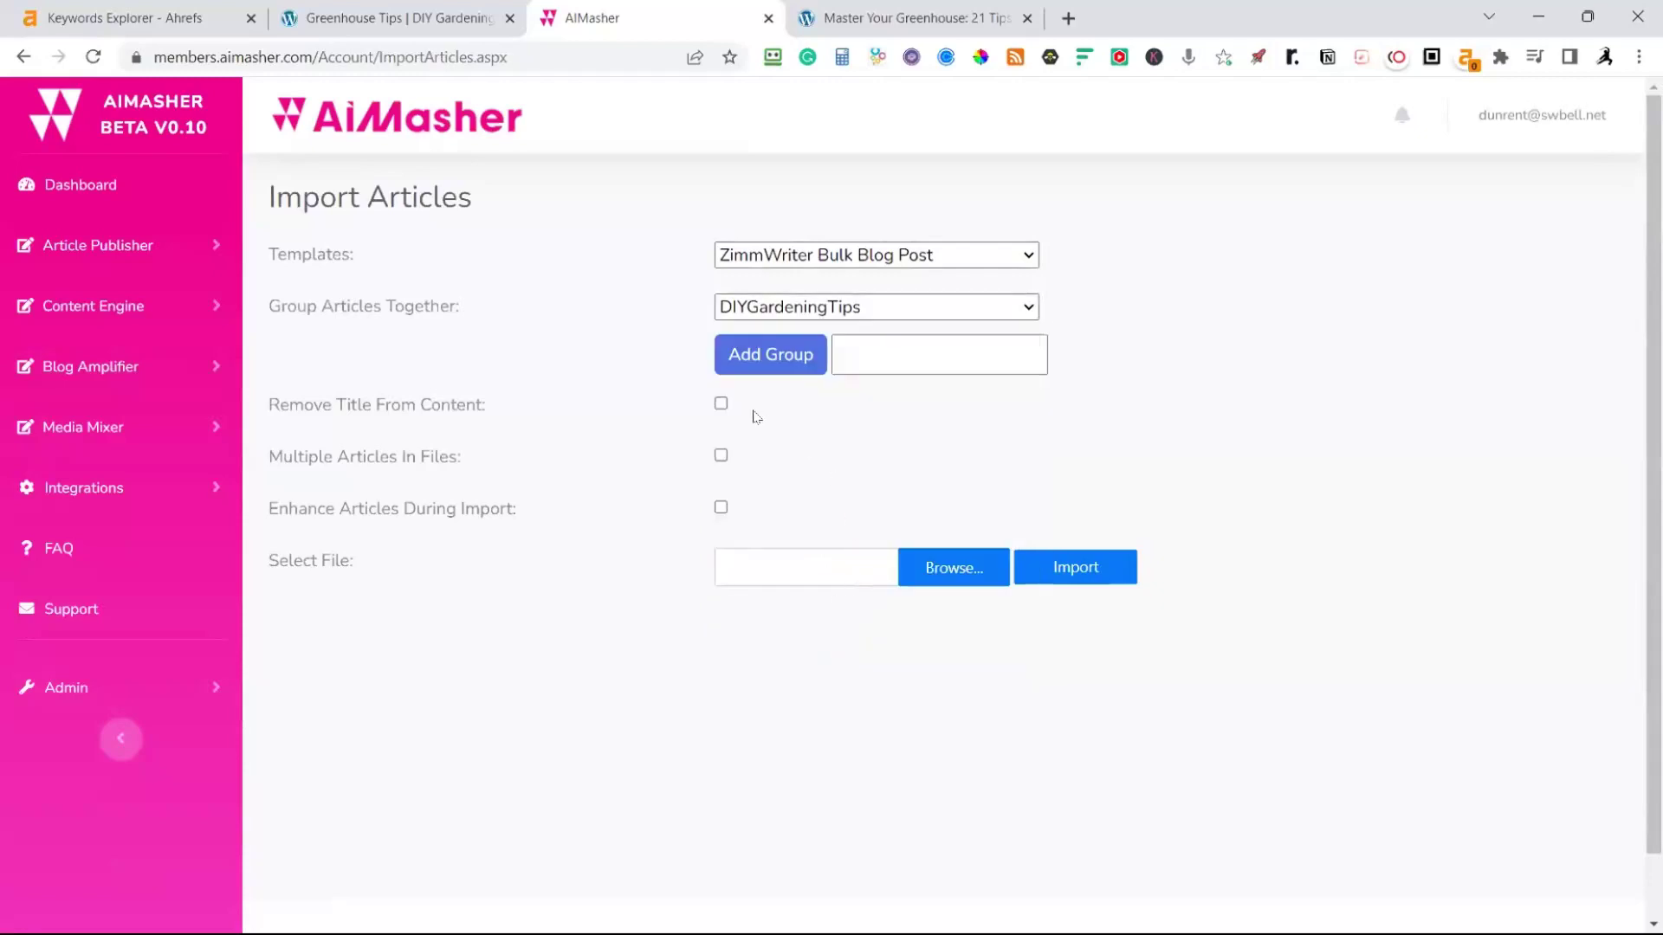
click(721, 403)
Enable enhancement during import using the Greenhouse Gardening Tips media pack, with a feature image, extra images and a video
click(720, 508)
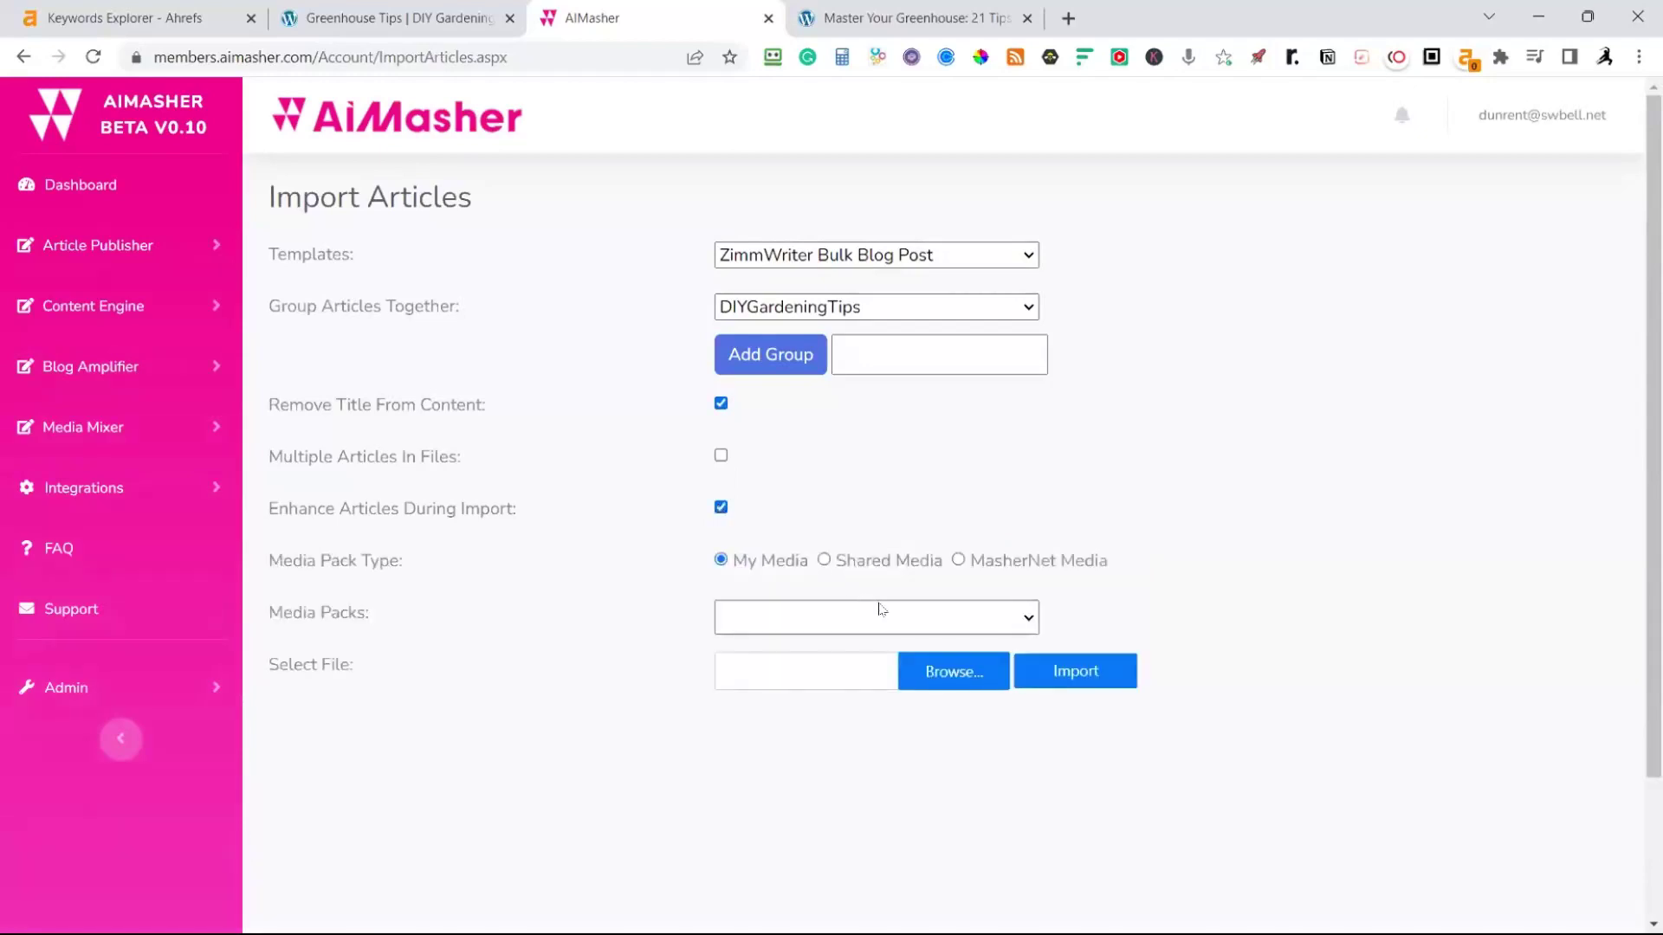
click(857, 624)
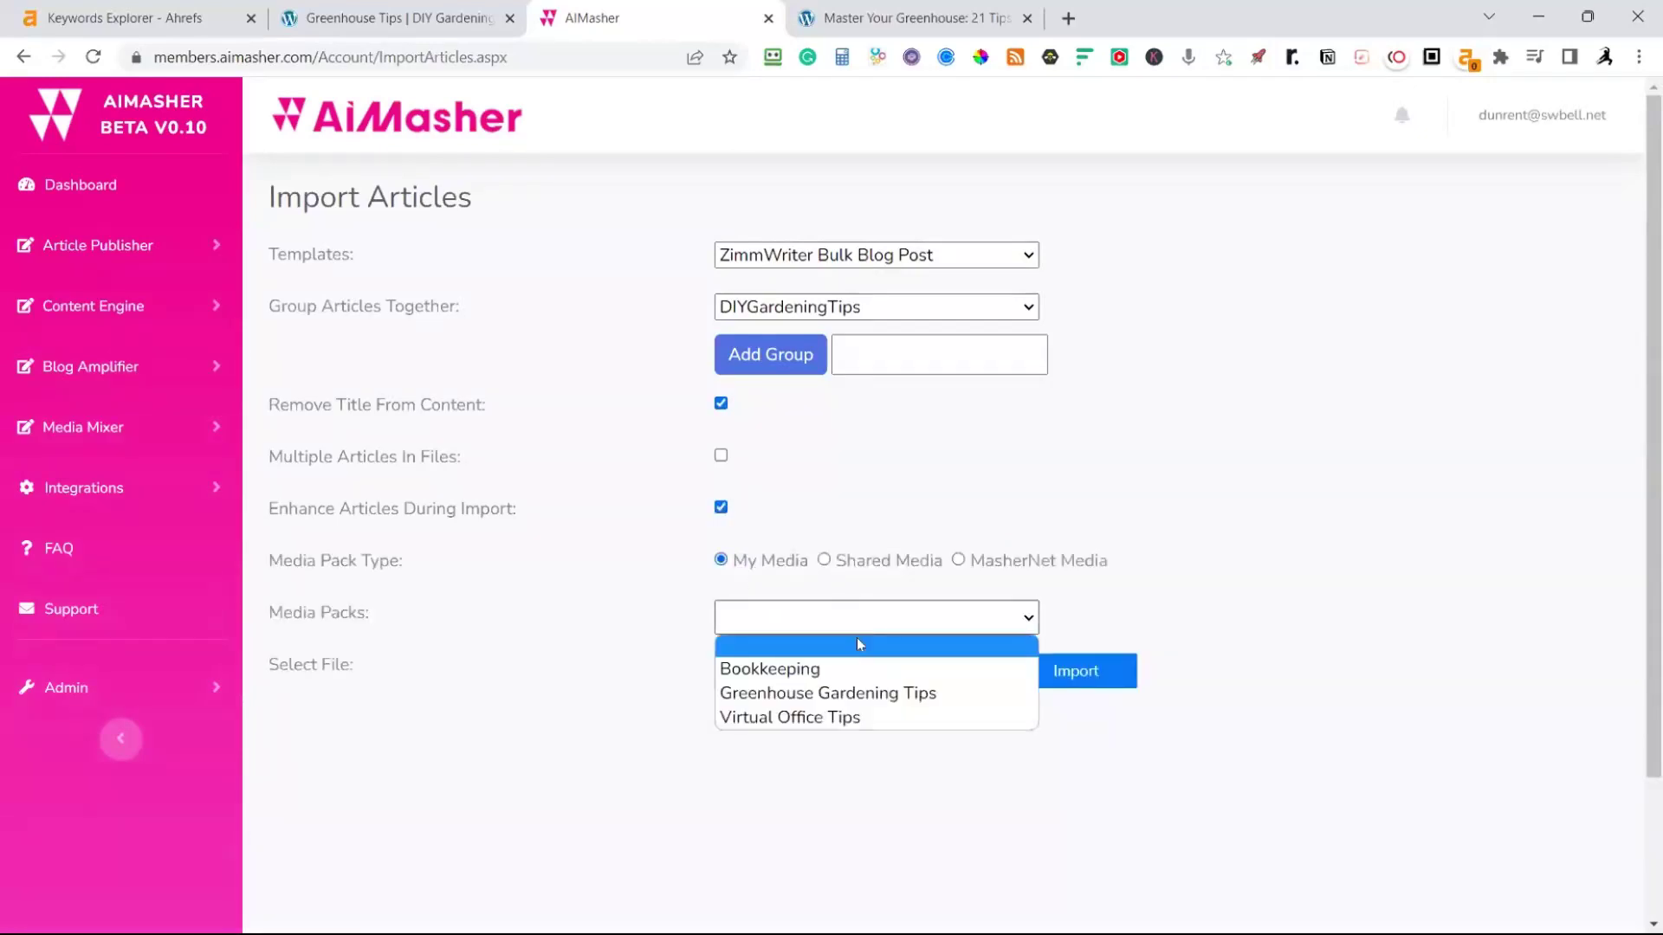
click(857, 690)
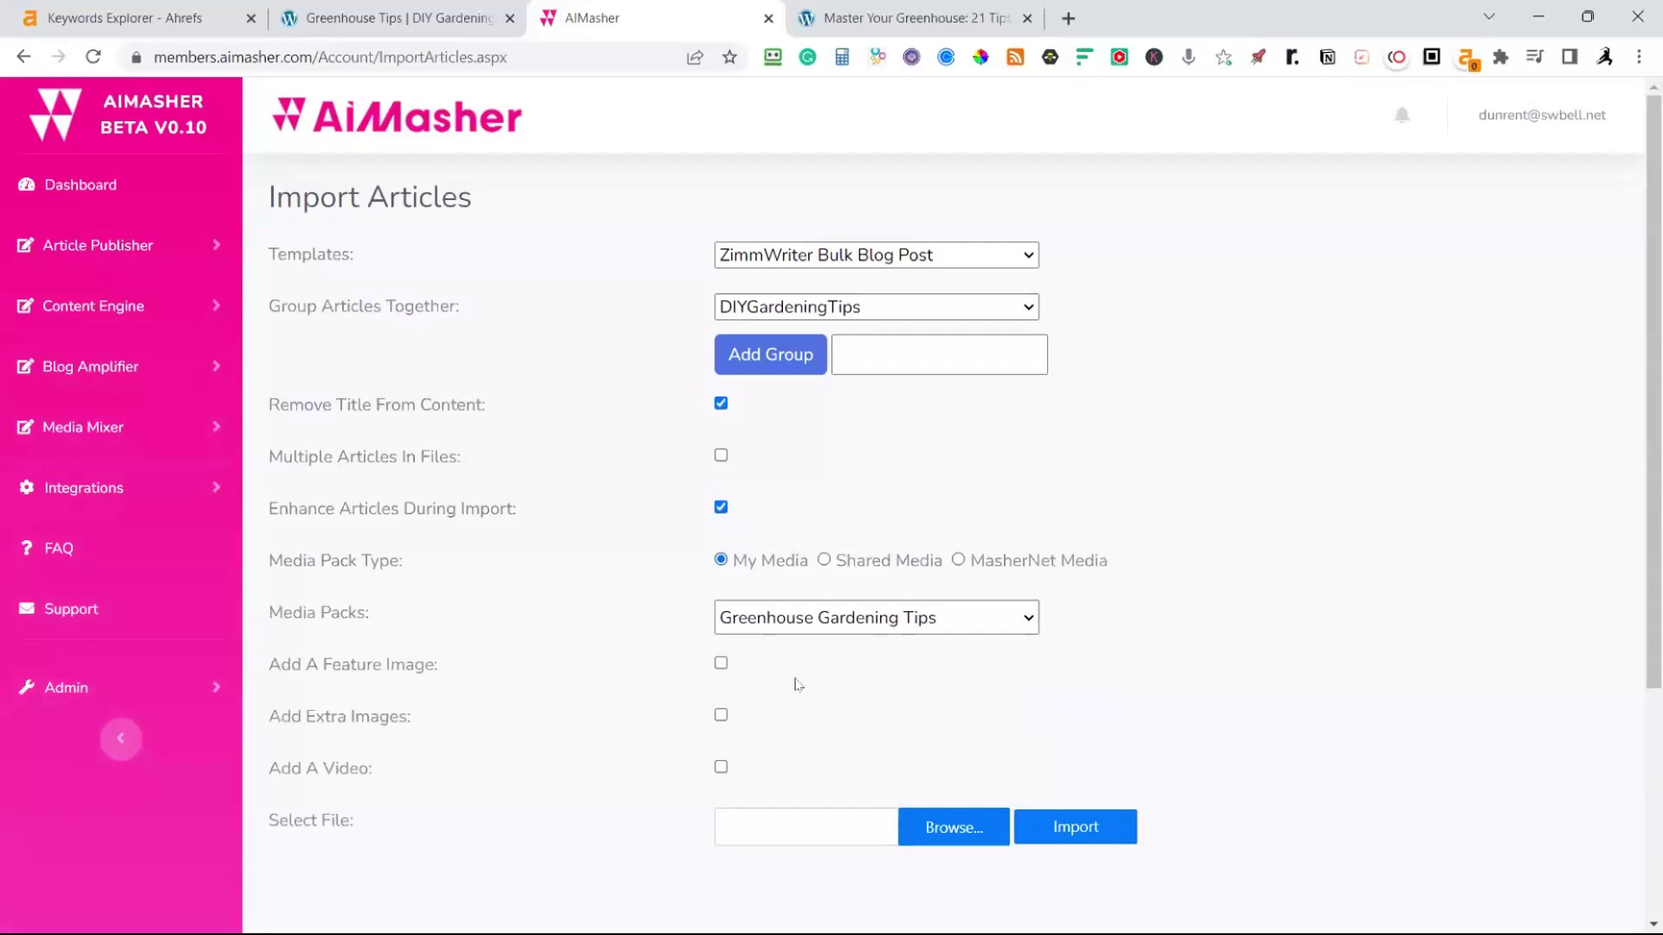
click(720, 663)
click(720, 716)
click(721, 767)
Import the six consecutive ZimmWriter_Output files from Greenhouse_Gardening_101_Tips_for_Winter_Veggies through Greenhouse_Gardening_101_Tips_and_Tricks_for_Beginners
click(943, 833)
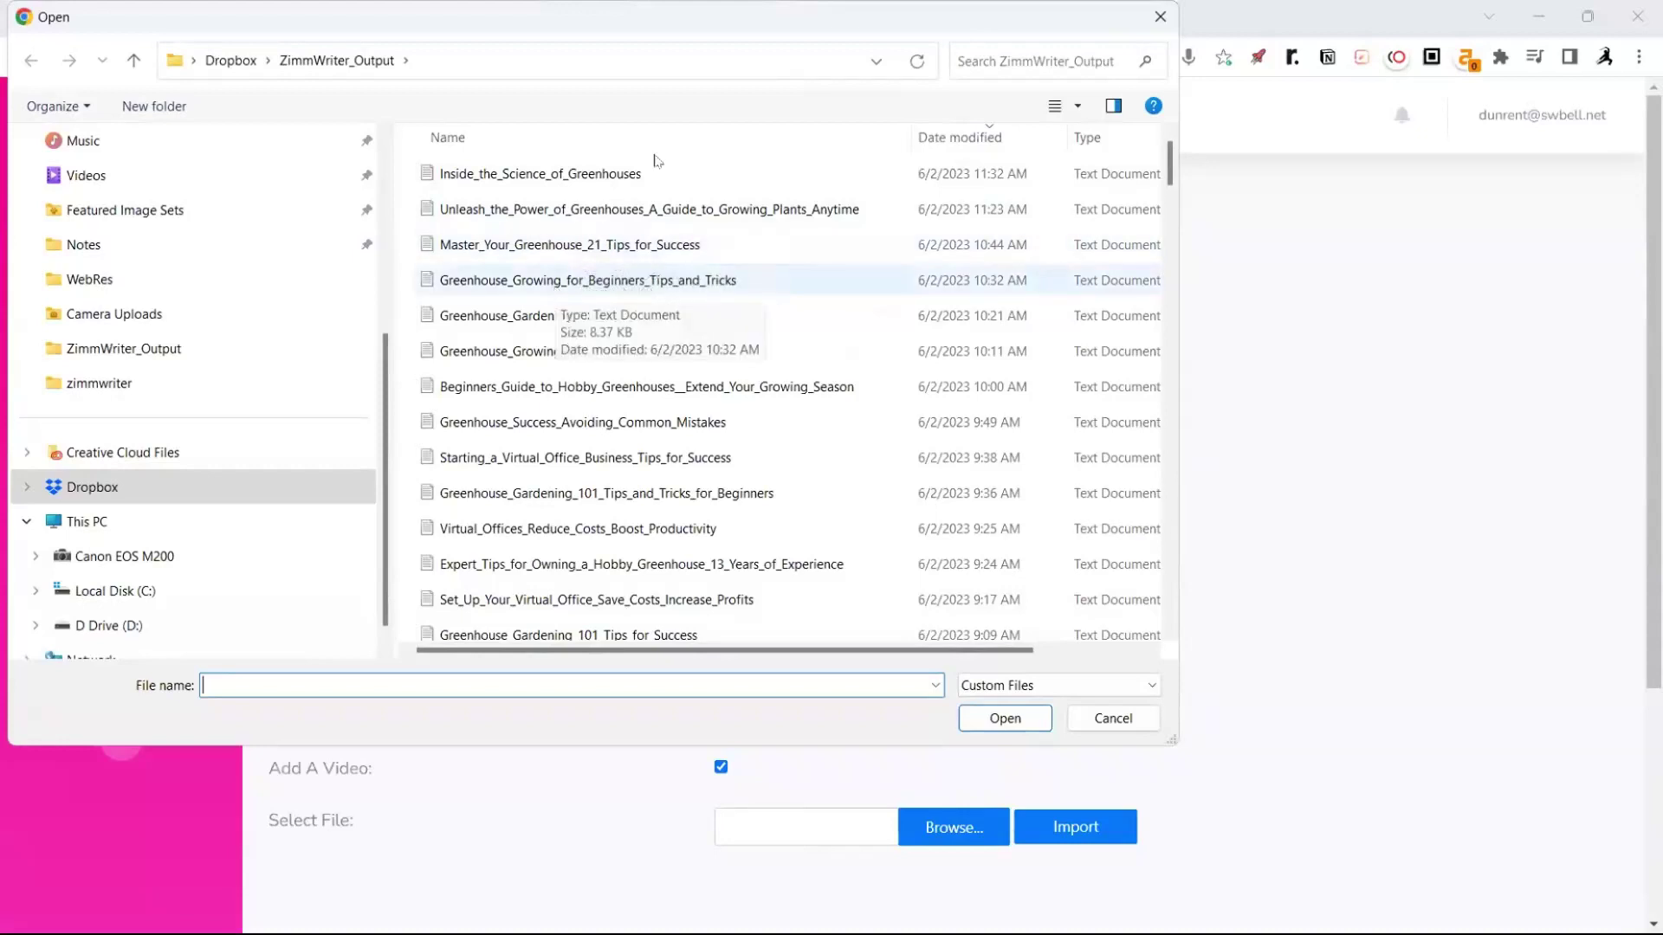
click(564, 317)
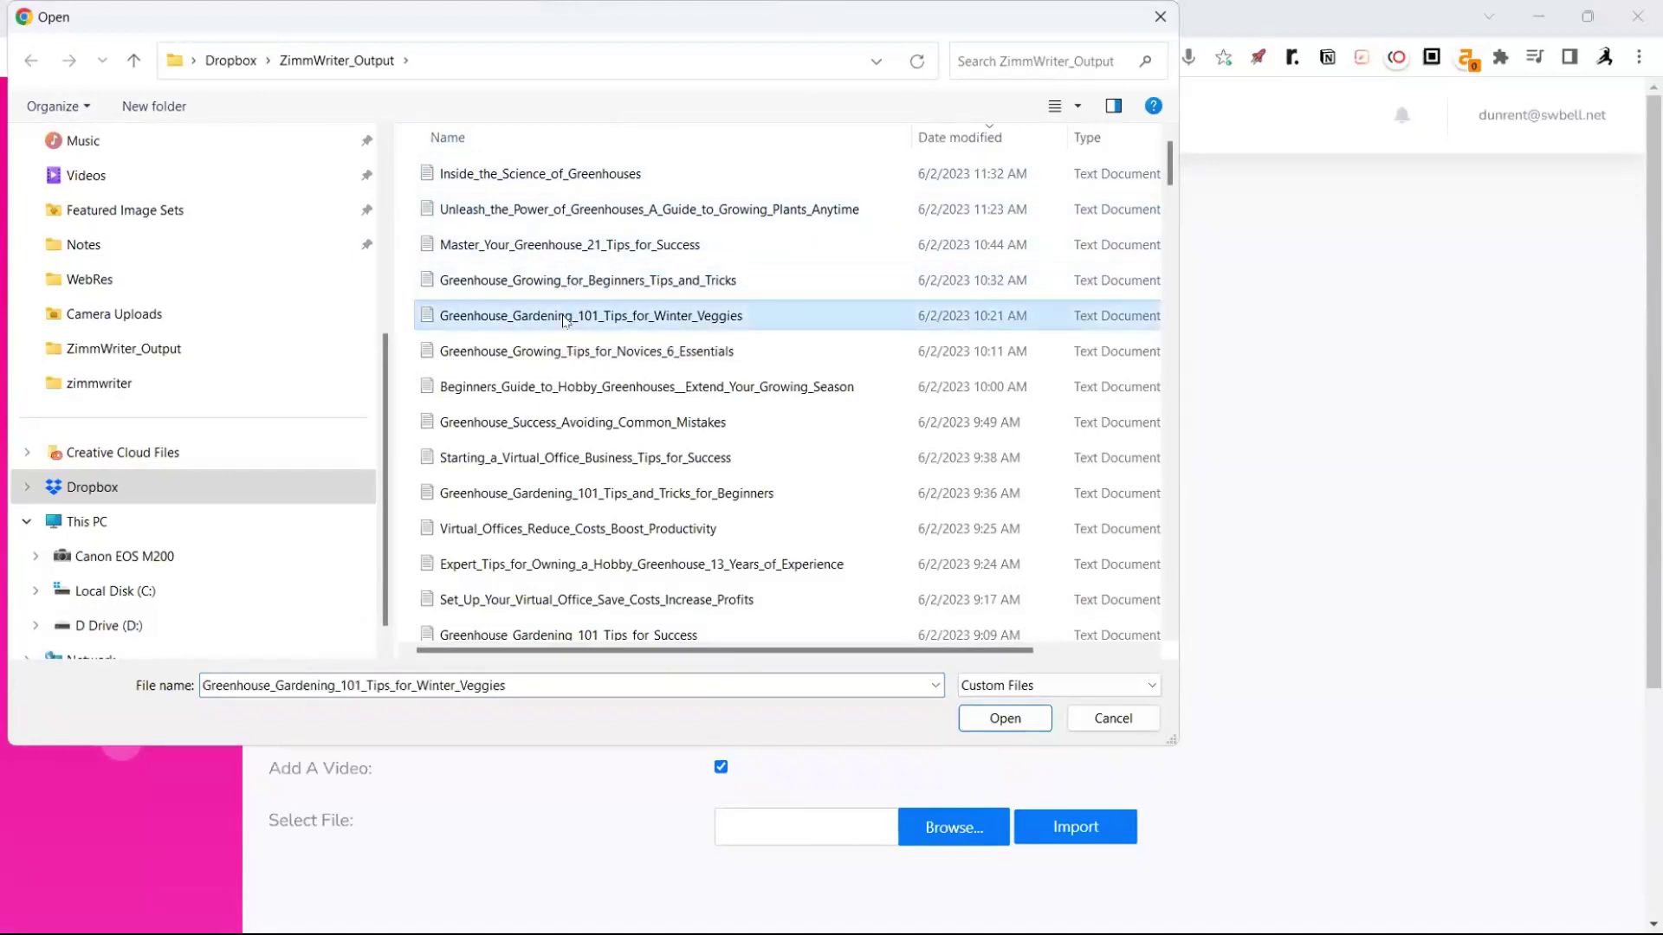
shift+click(563, 493)
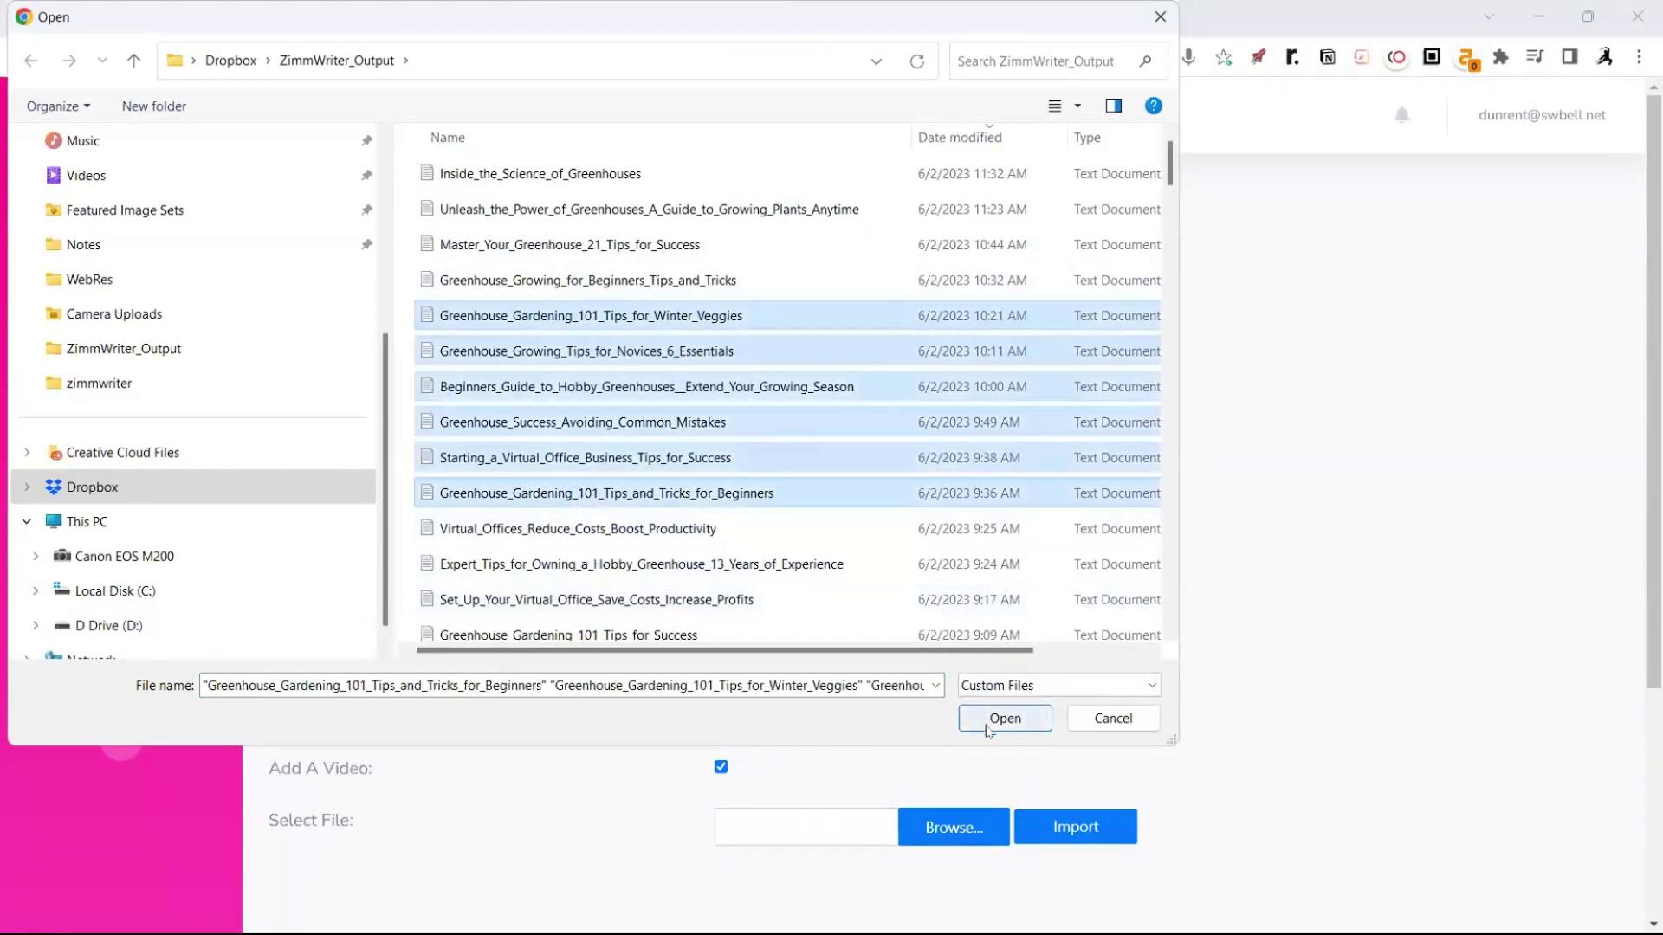
click(987, 720)
click(1068, 832)
scroll(1314, 560, down, 4)
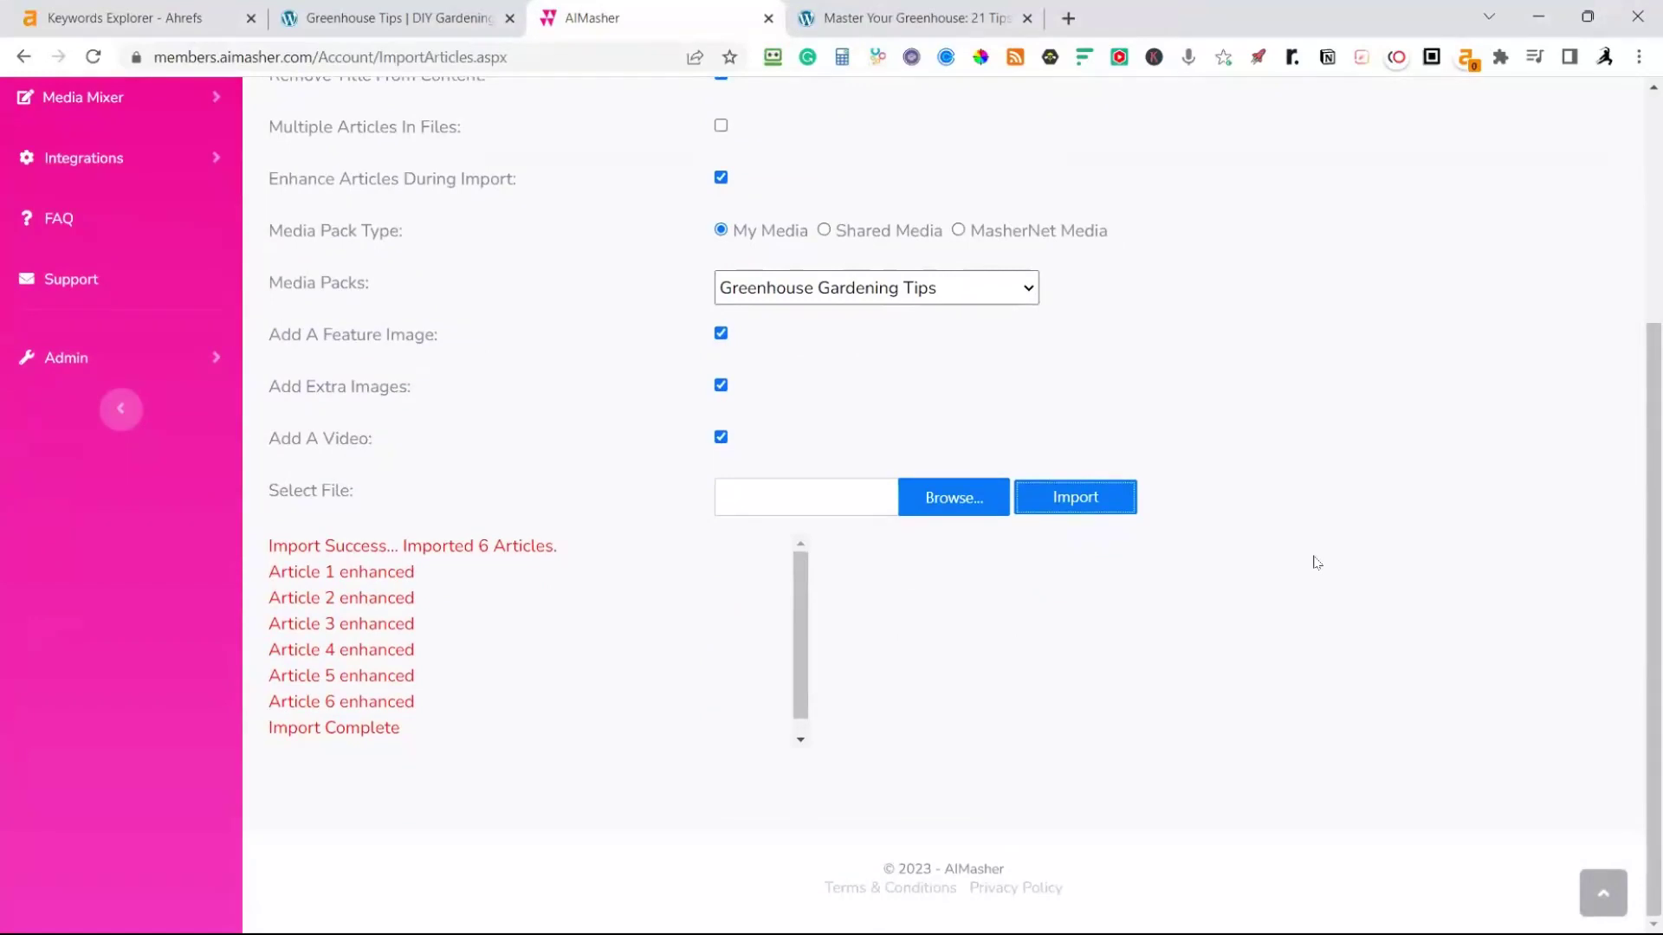
Open the imported "Greenhouse Gardening 101: Tips And Tricks For Beginners" article for editing from My Articles
scroll(1212, 421, up, 4)
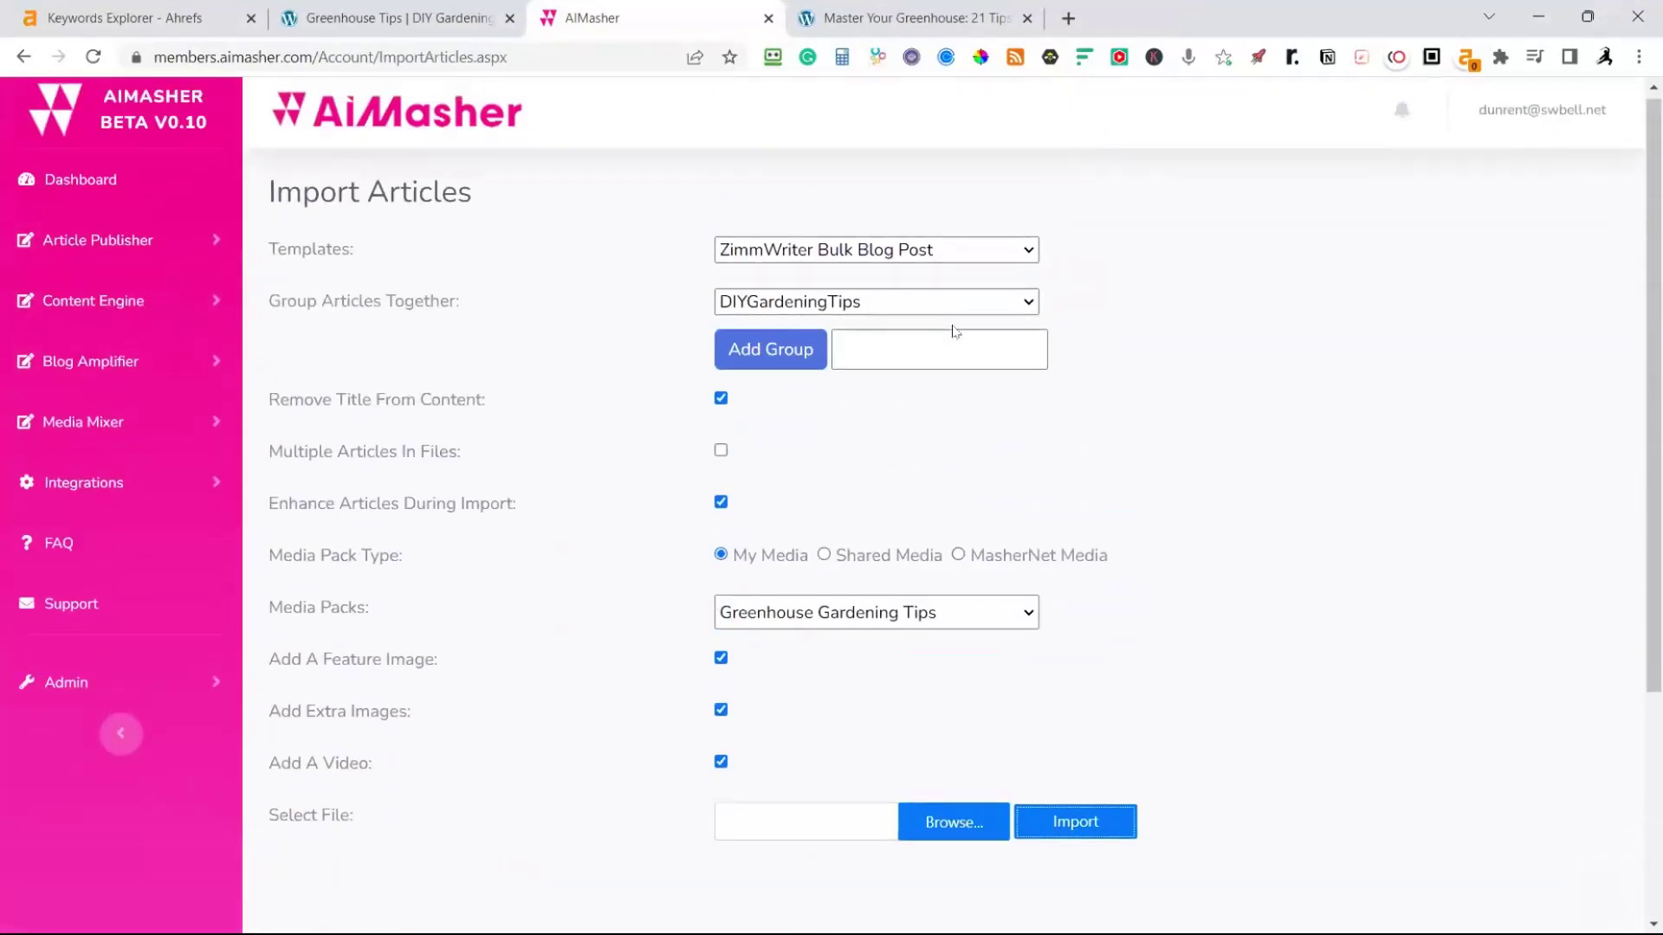
click(84, 247)
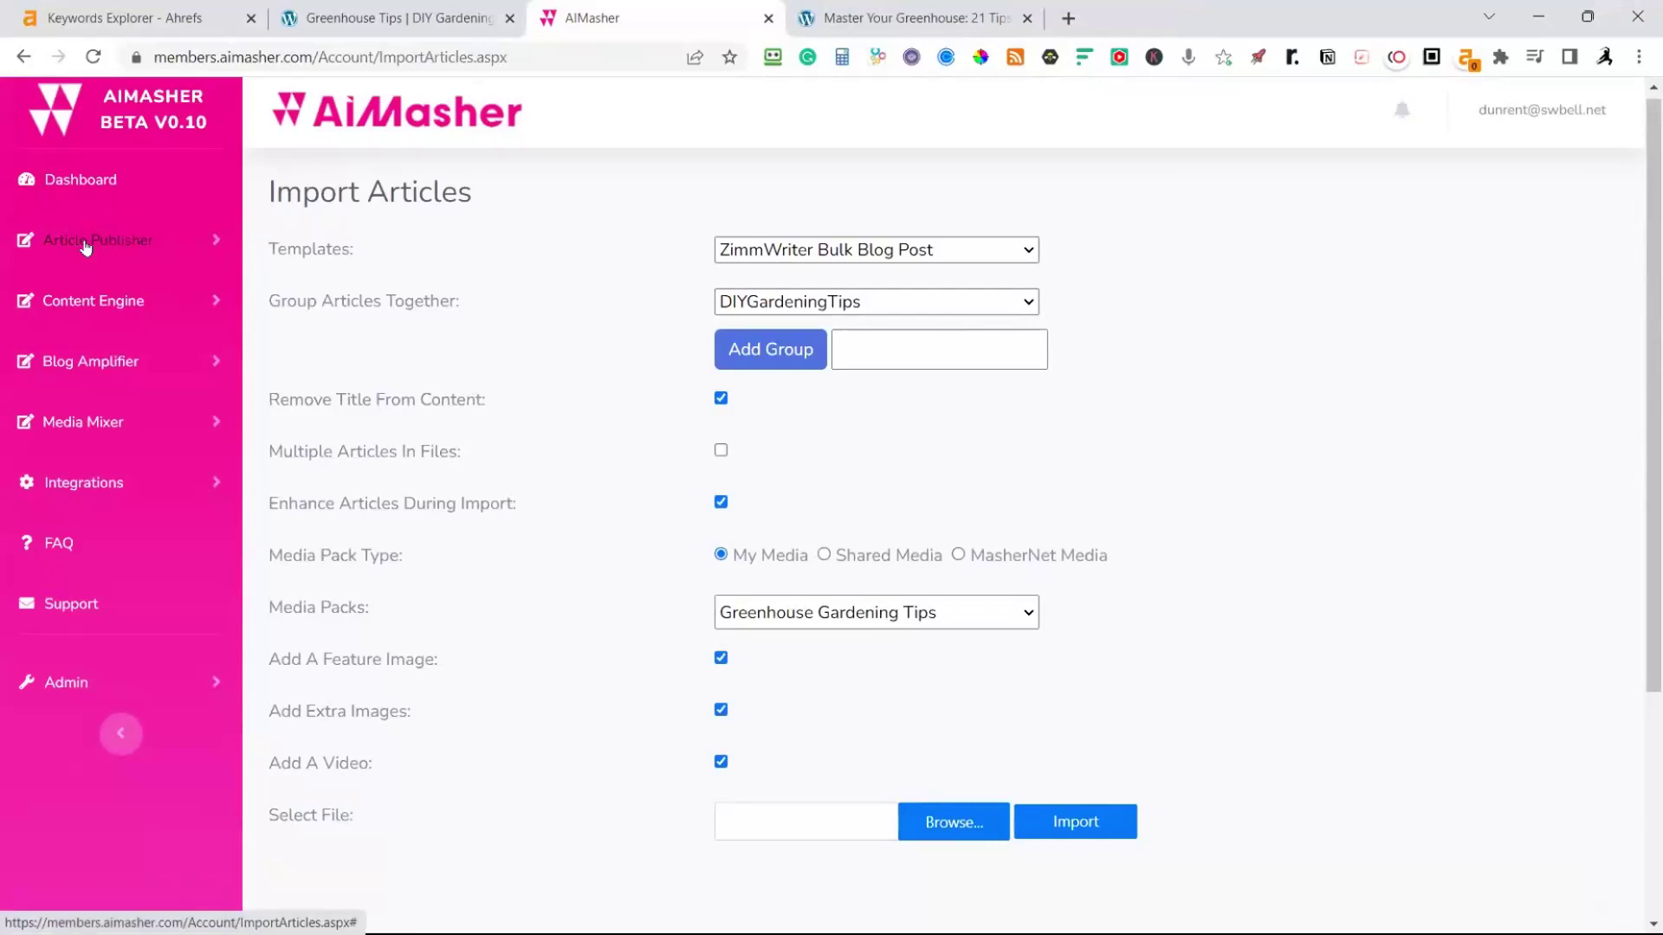
click(85, 337)
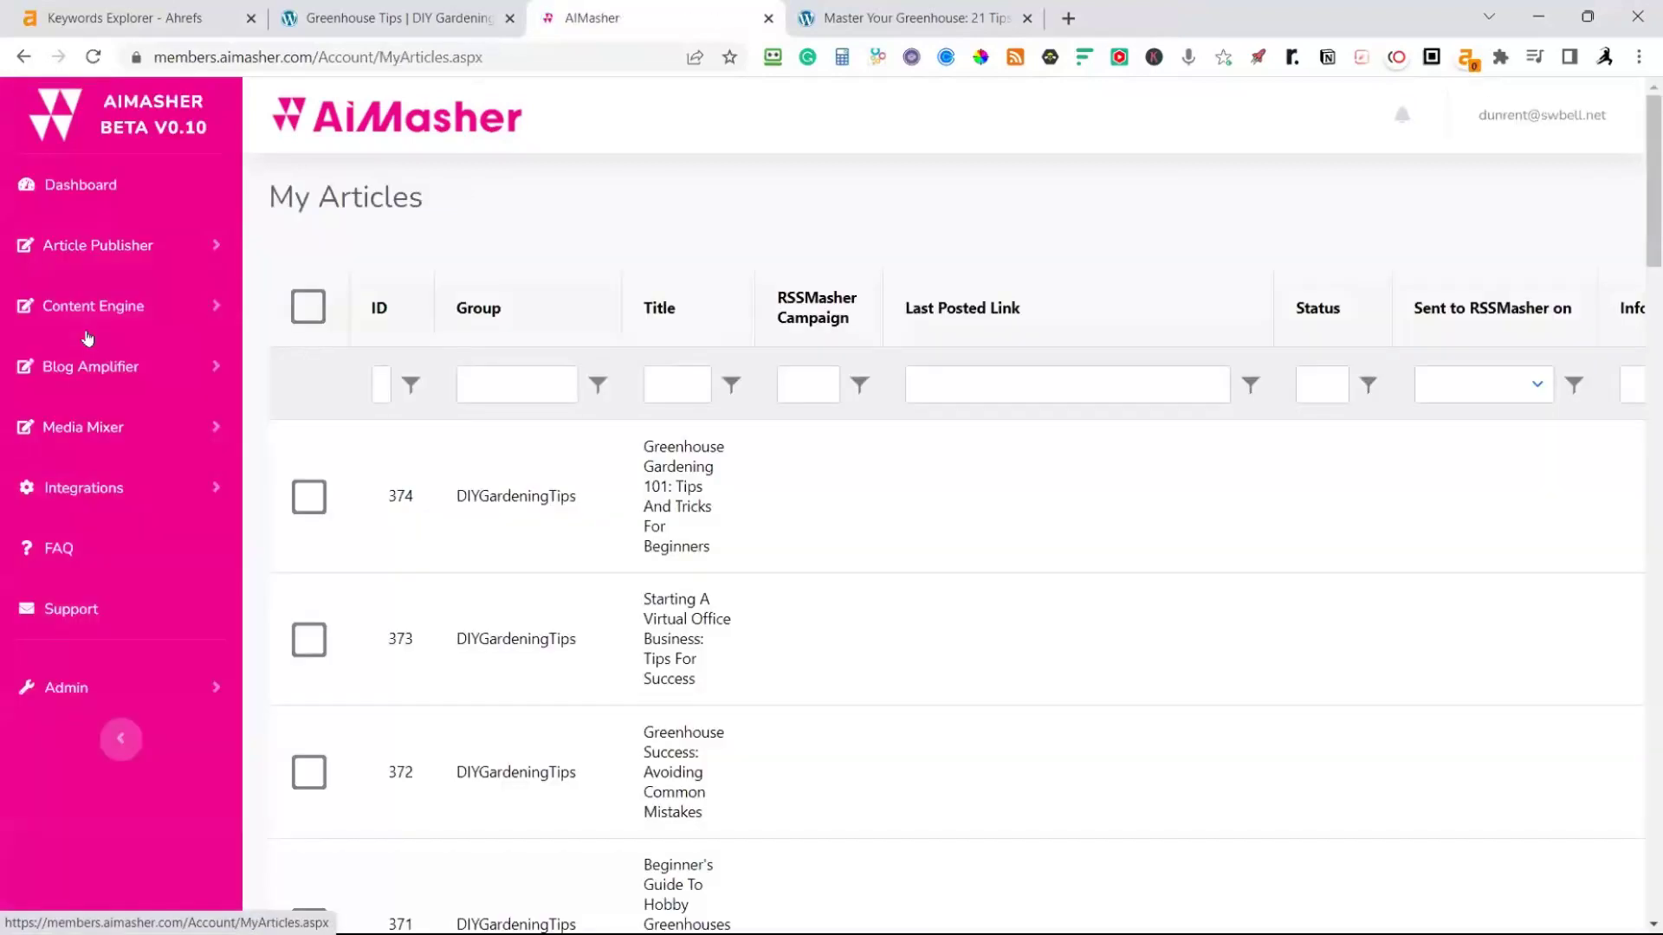
scroll(901, 414, down, 5)
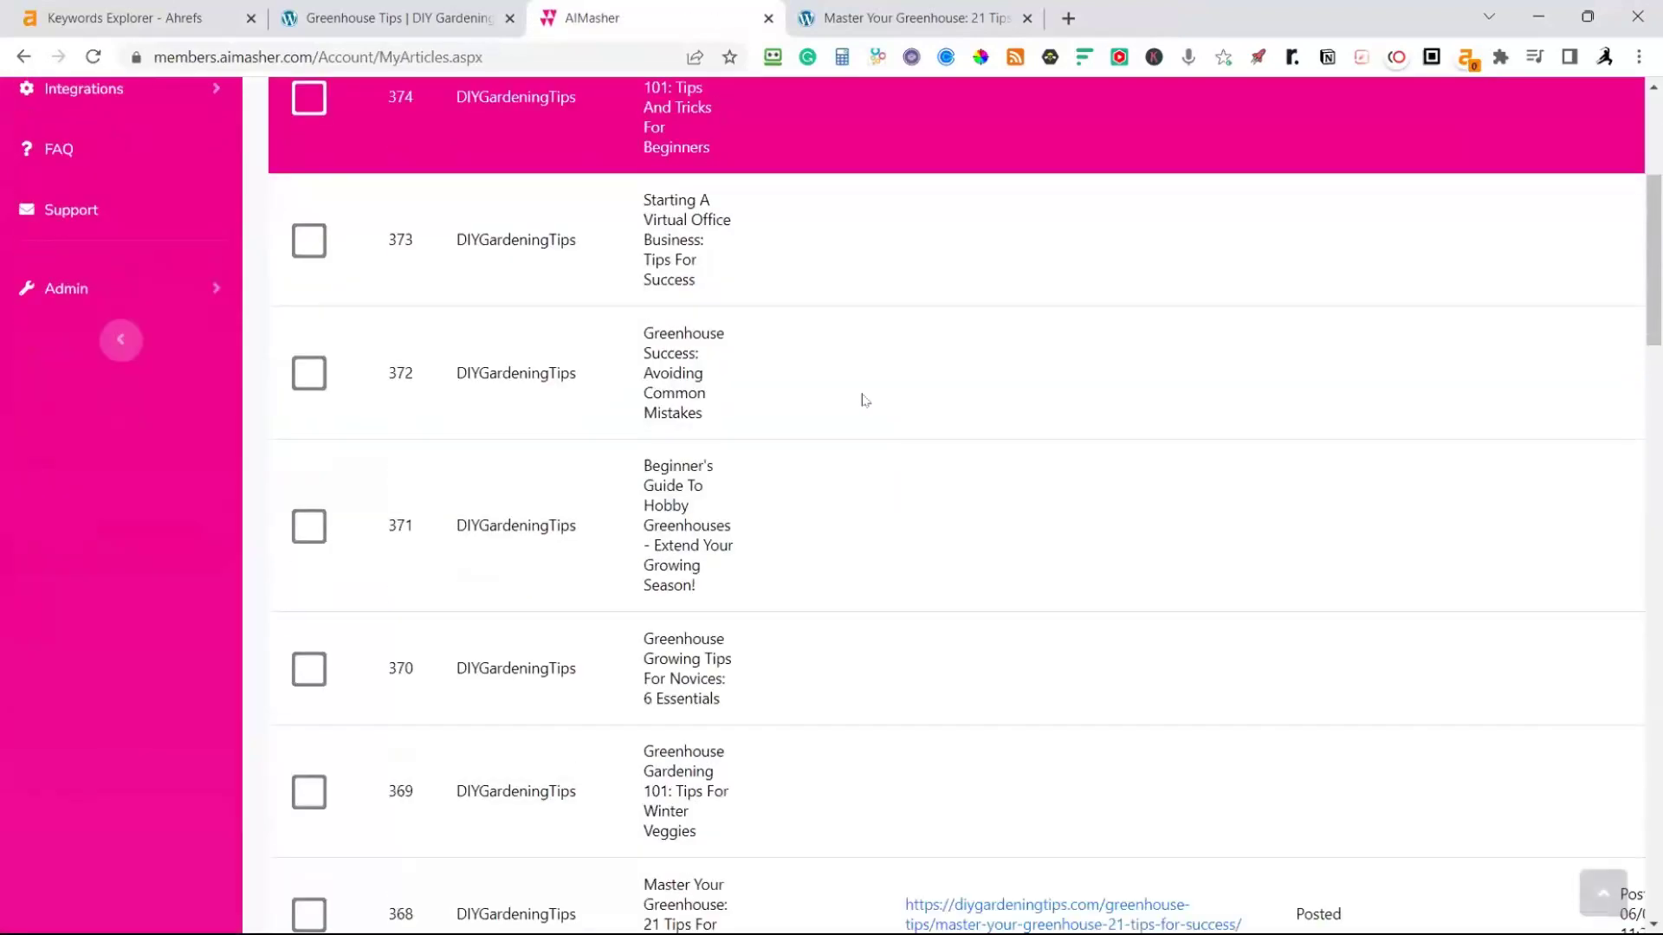
scroll(557, 211, up, 5)
click(309, 499)
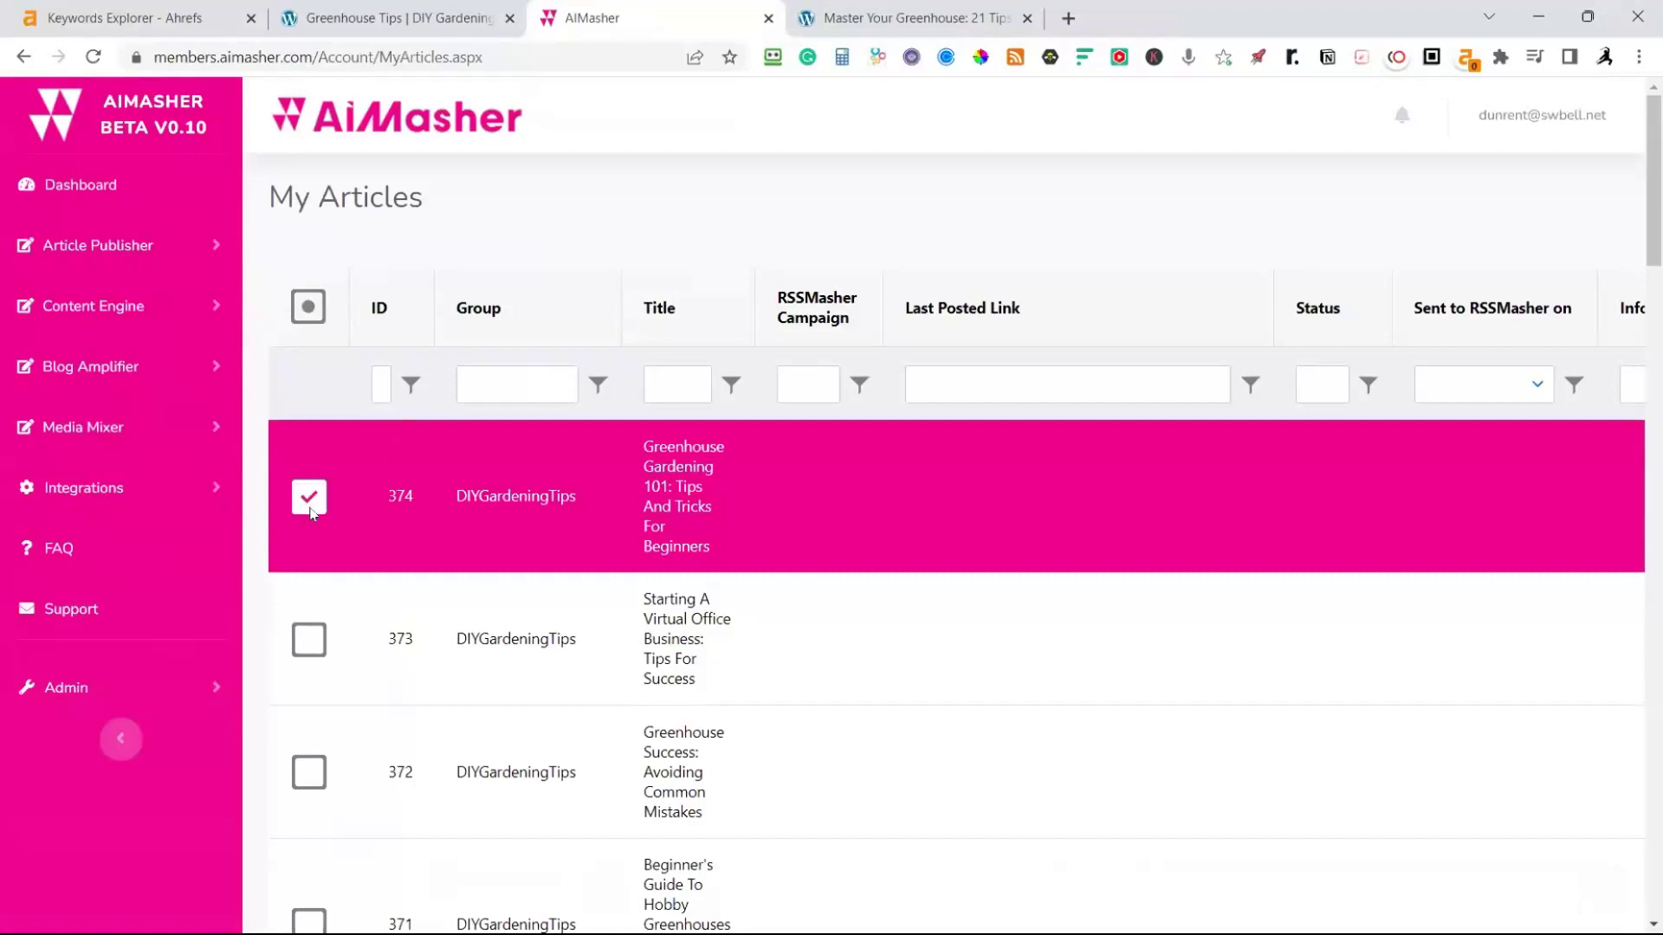
scroll(584, 494, down, 15)
scroll(576, 502, down, 15)
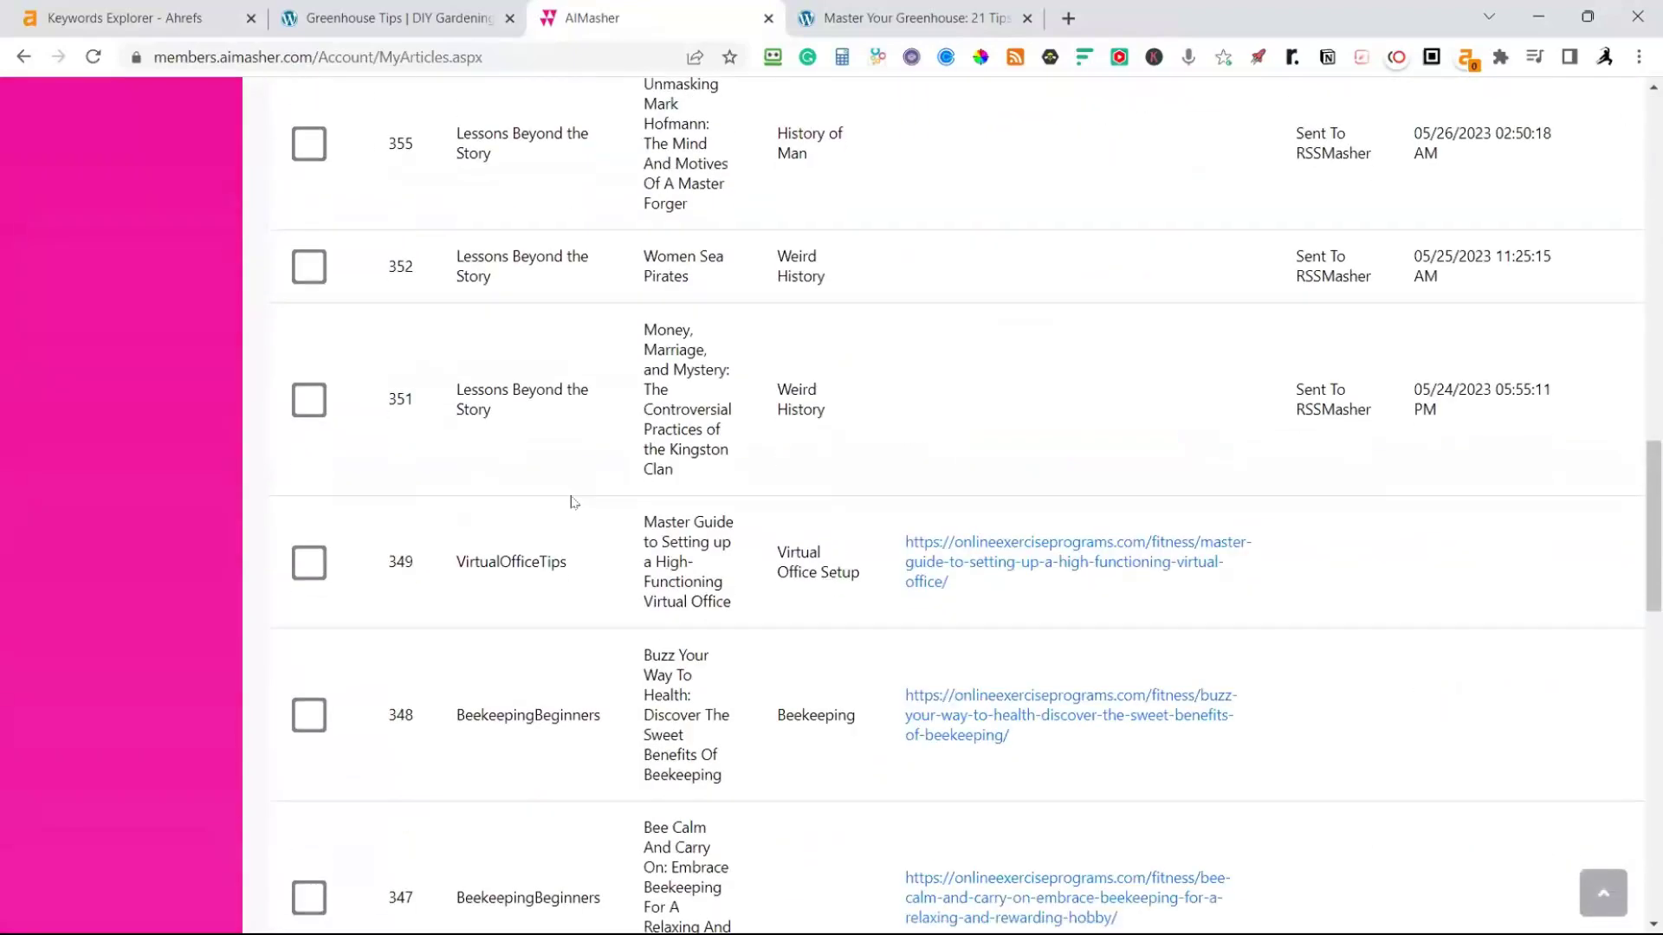
click(359, 578)
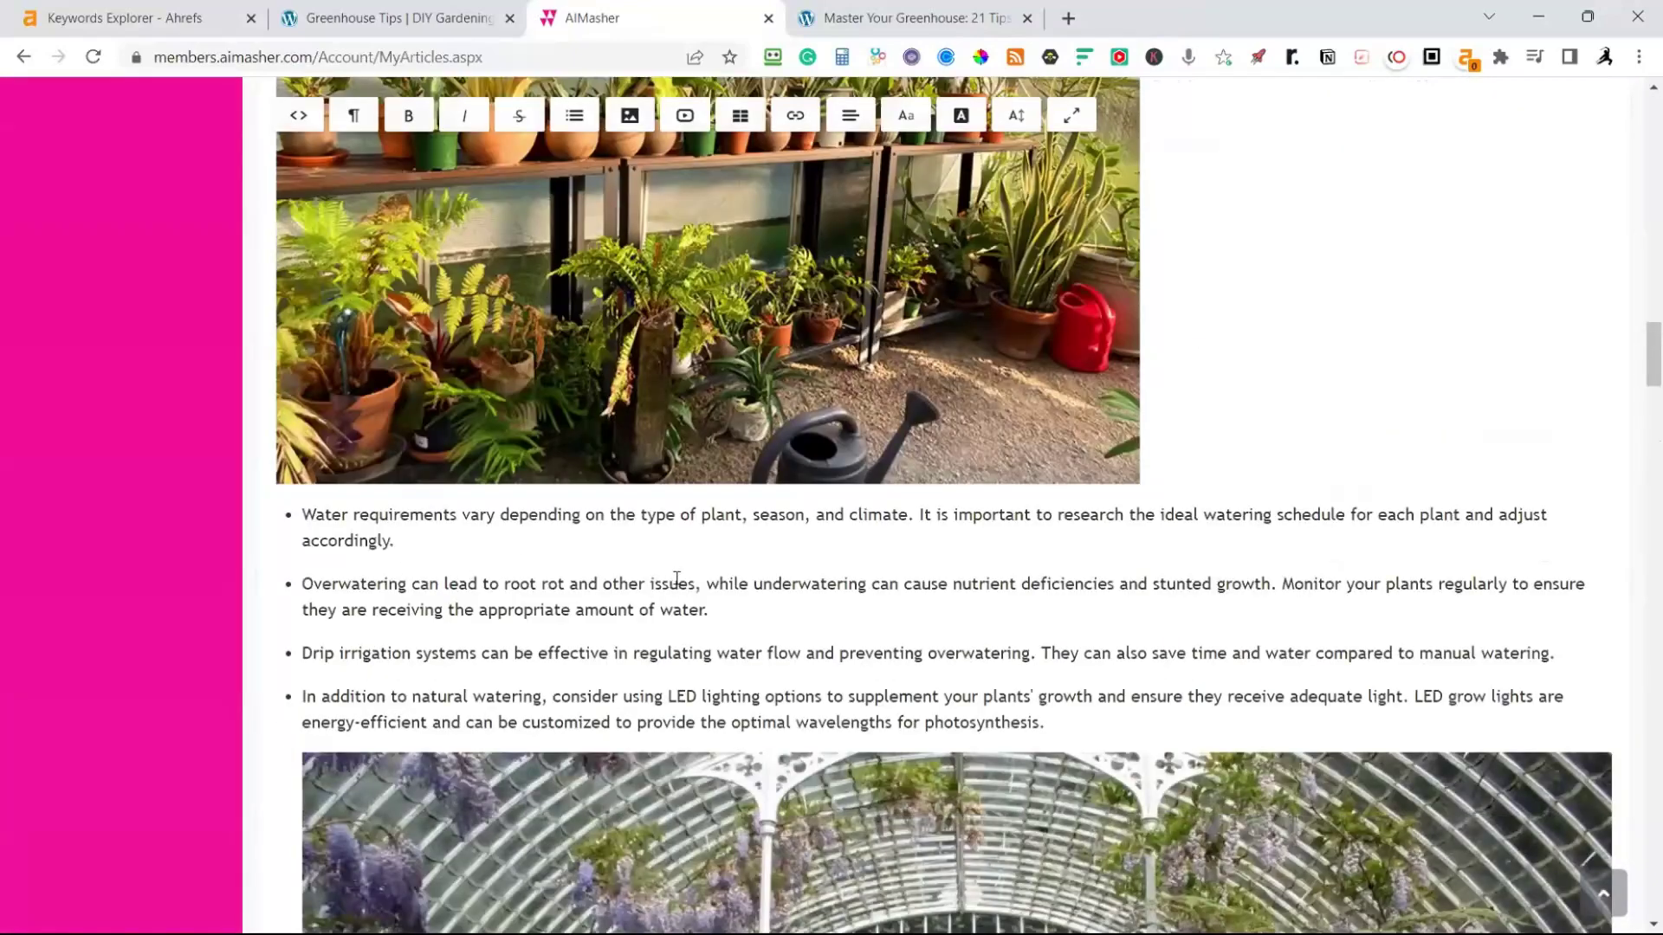
Examine the article's content and the placement of its feature image and extra images among the text sections
scroll(669, 565, down, 15)
scroll(696, 485, up, 15)
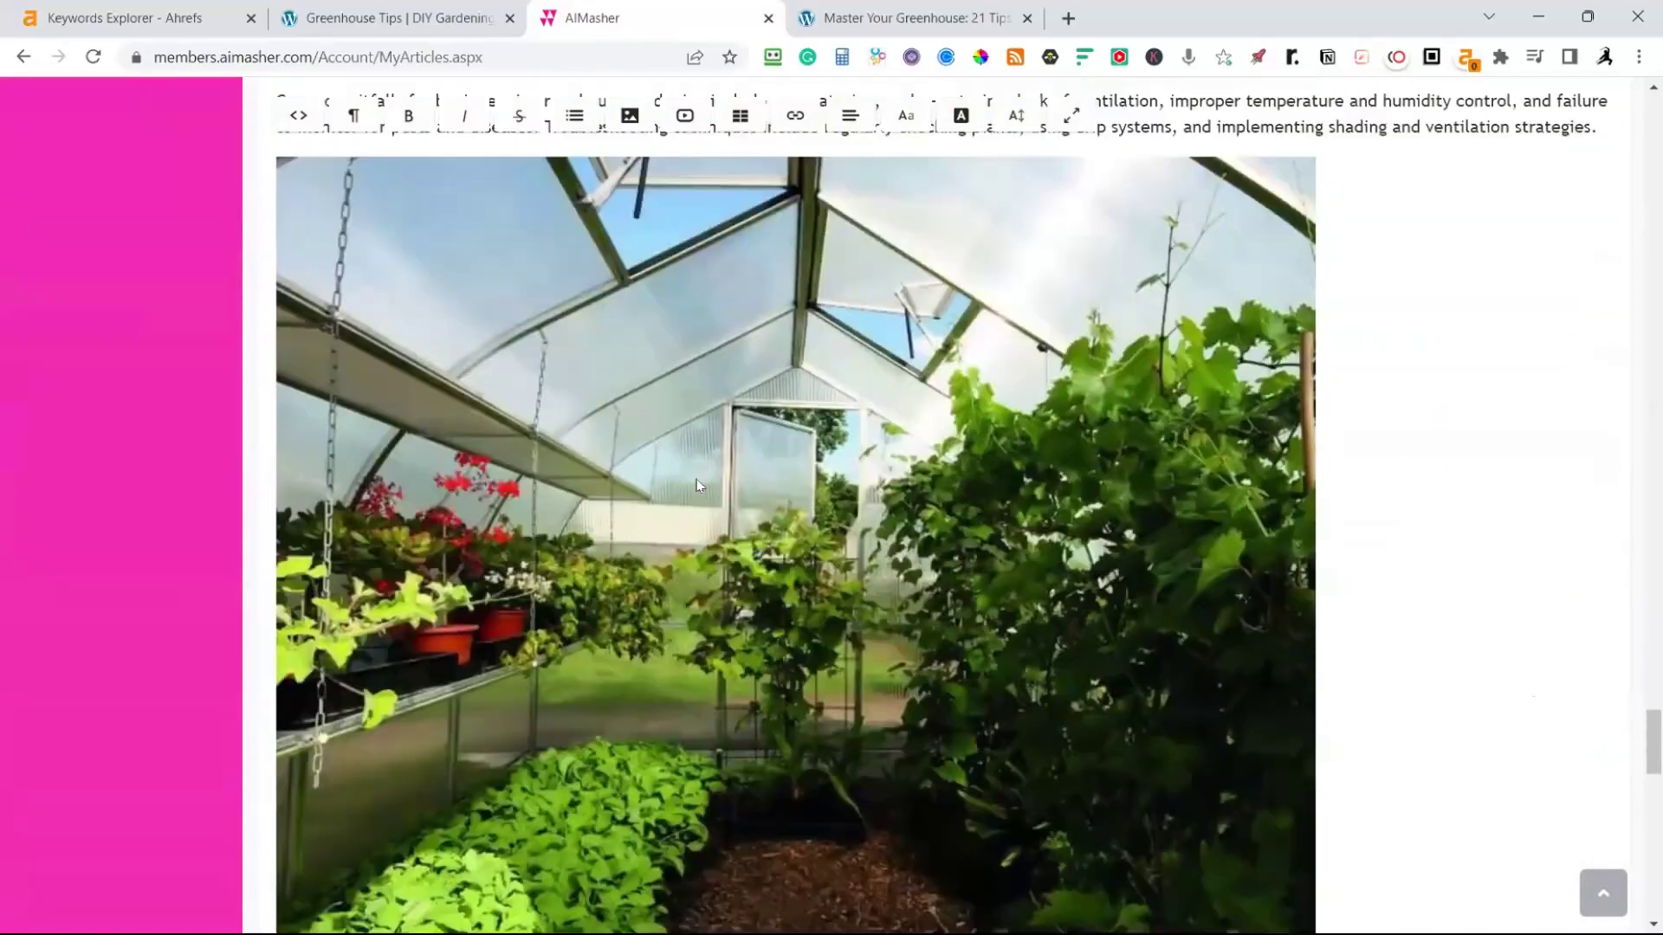
scroll(688, 469, up, 15)
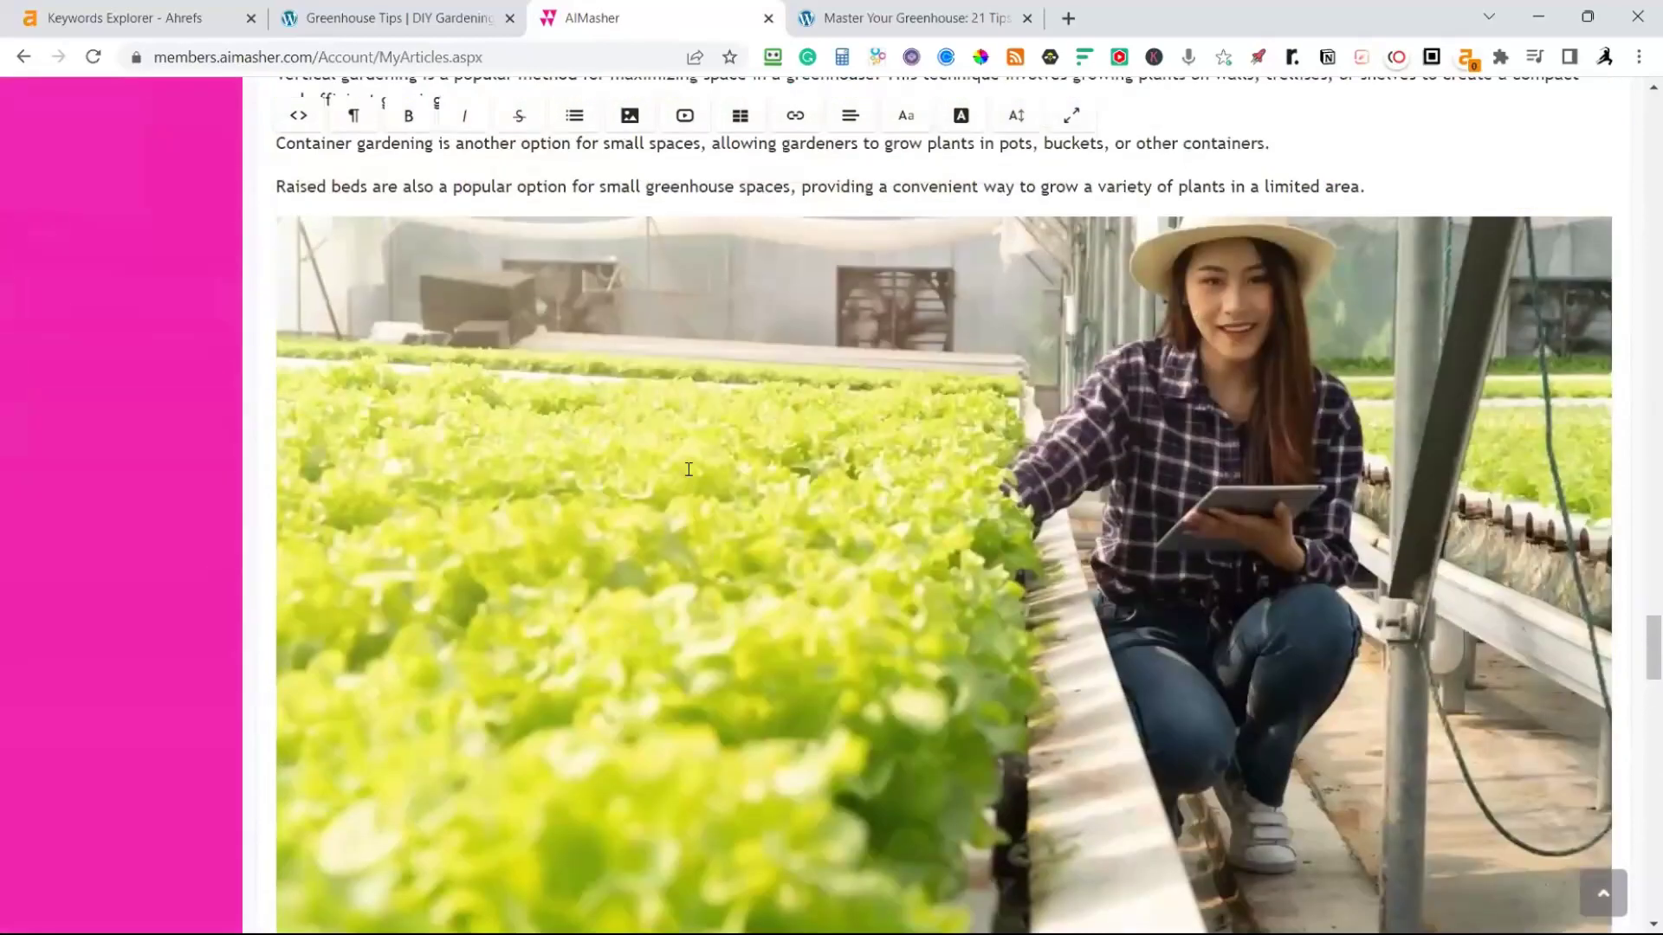
scroll(688, 470, up, 13)
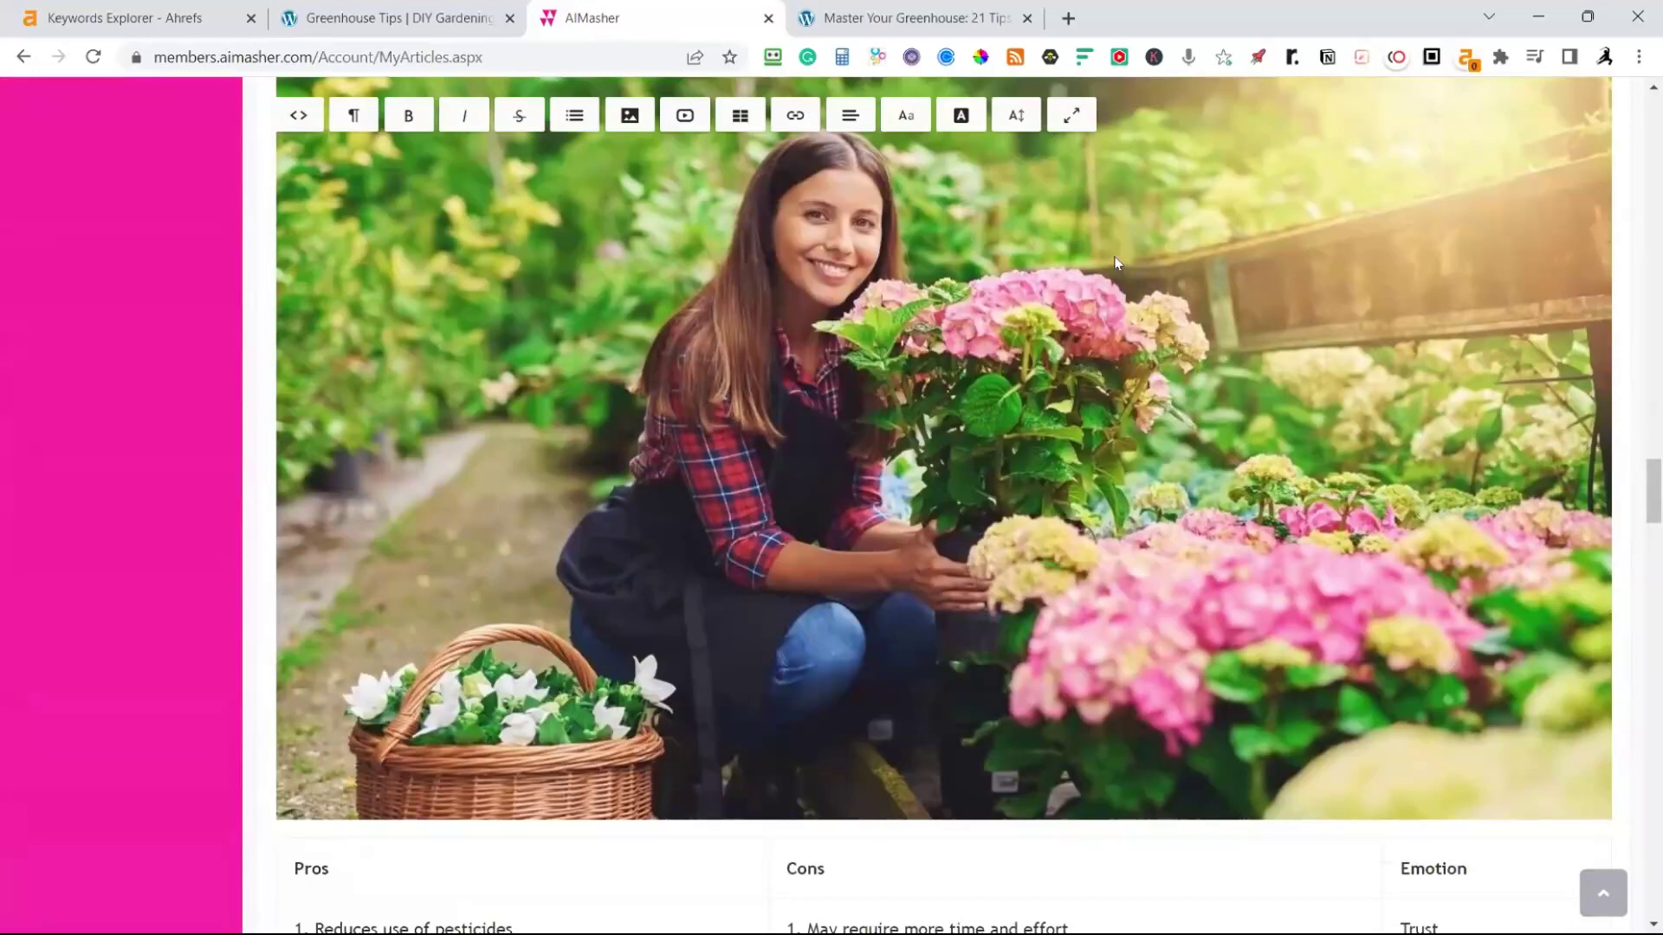
scroll(1131, 245, up, 10)
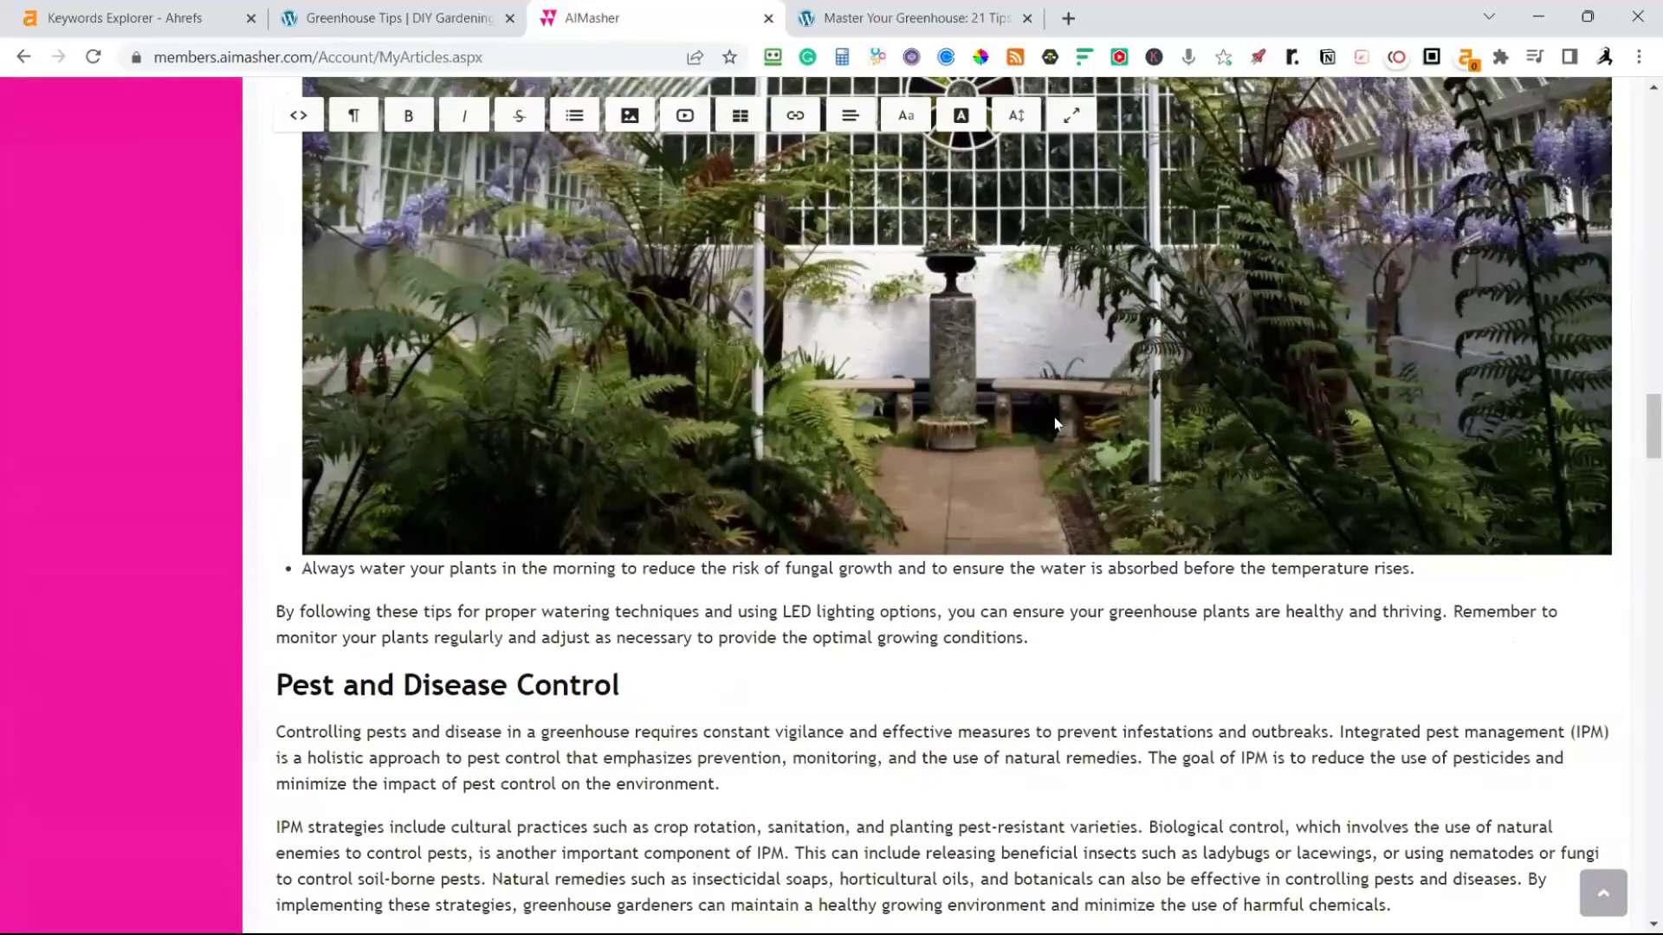
scroll(1039, 417, up, 12)
scroll(1039, 414, up, 15)
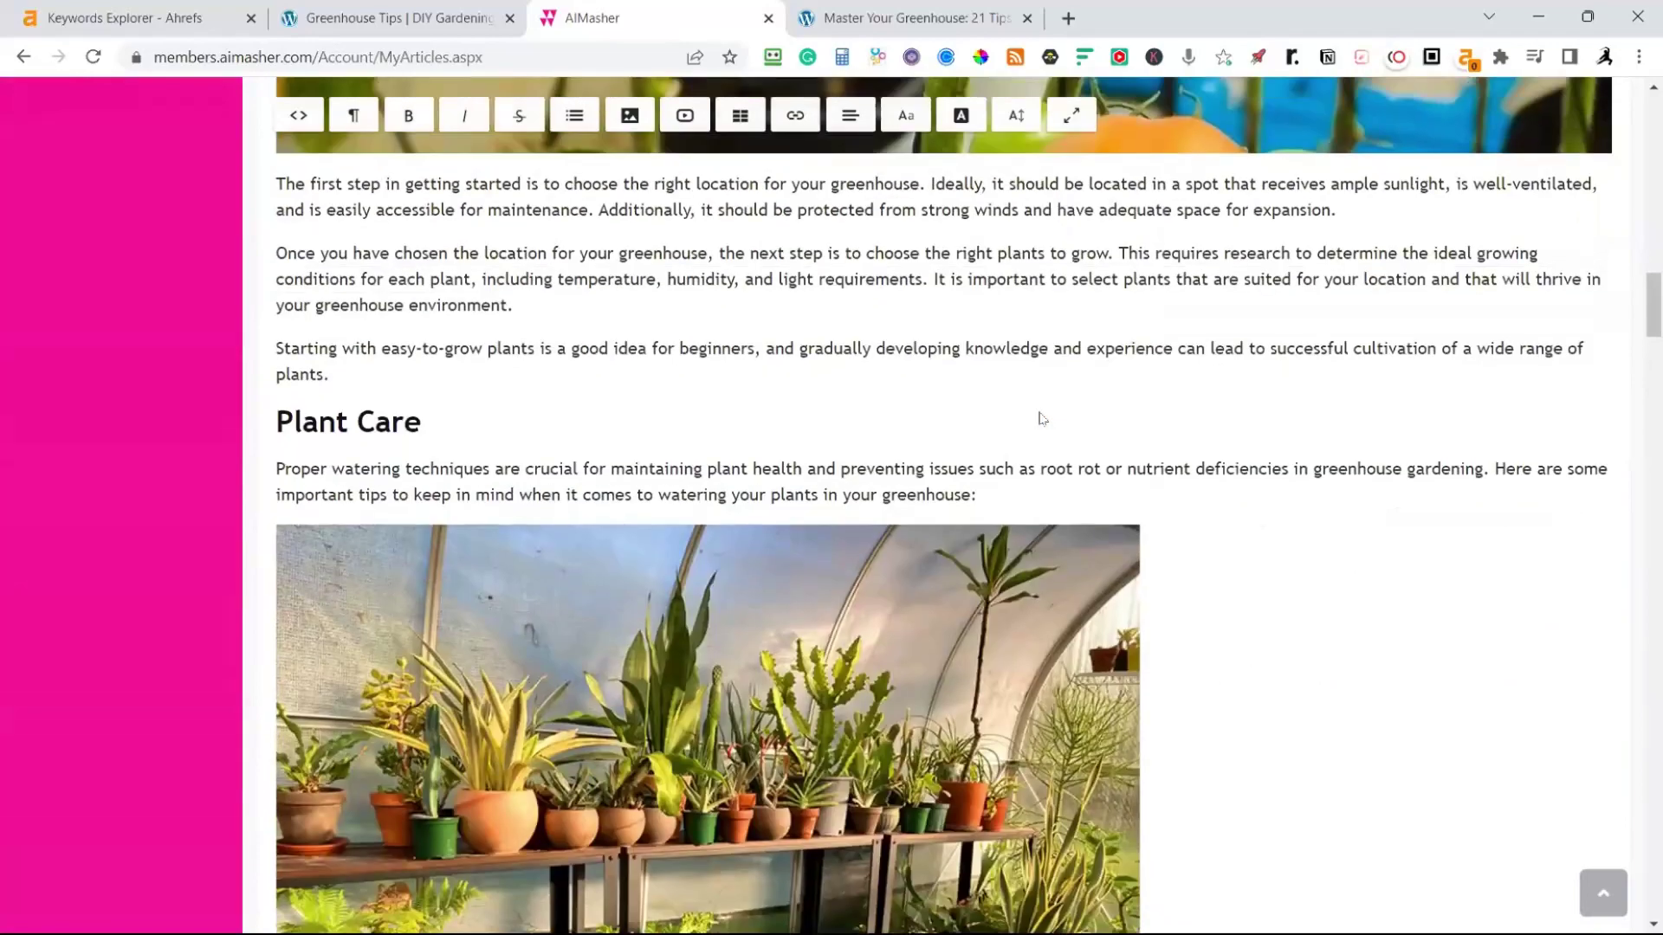
scroll(1042, 419, up, 11)
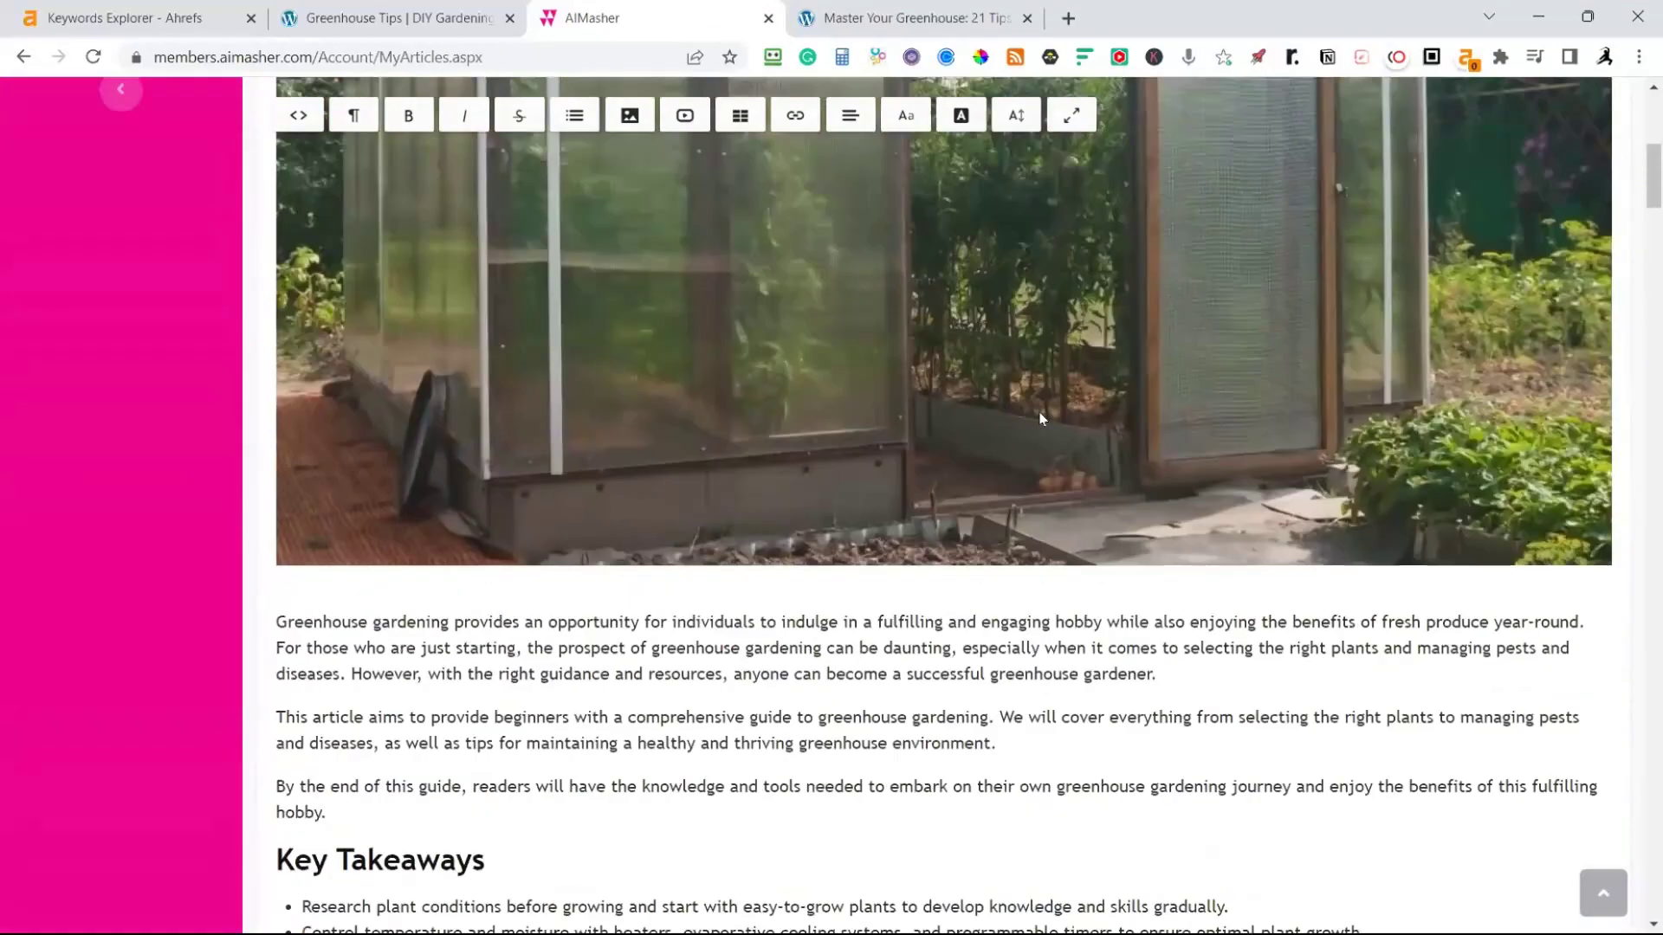
scroll(1037, 403, down, 11)
scroll(1039, 401, down, 6)
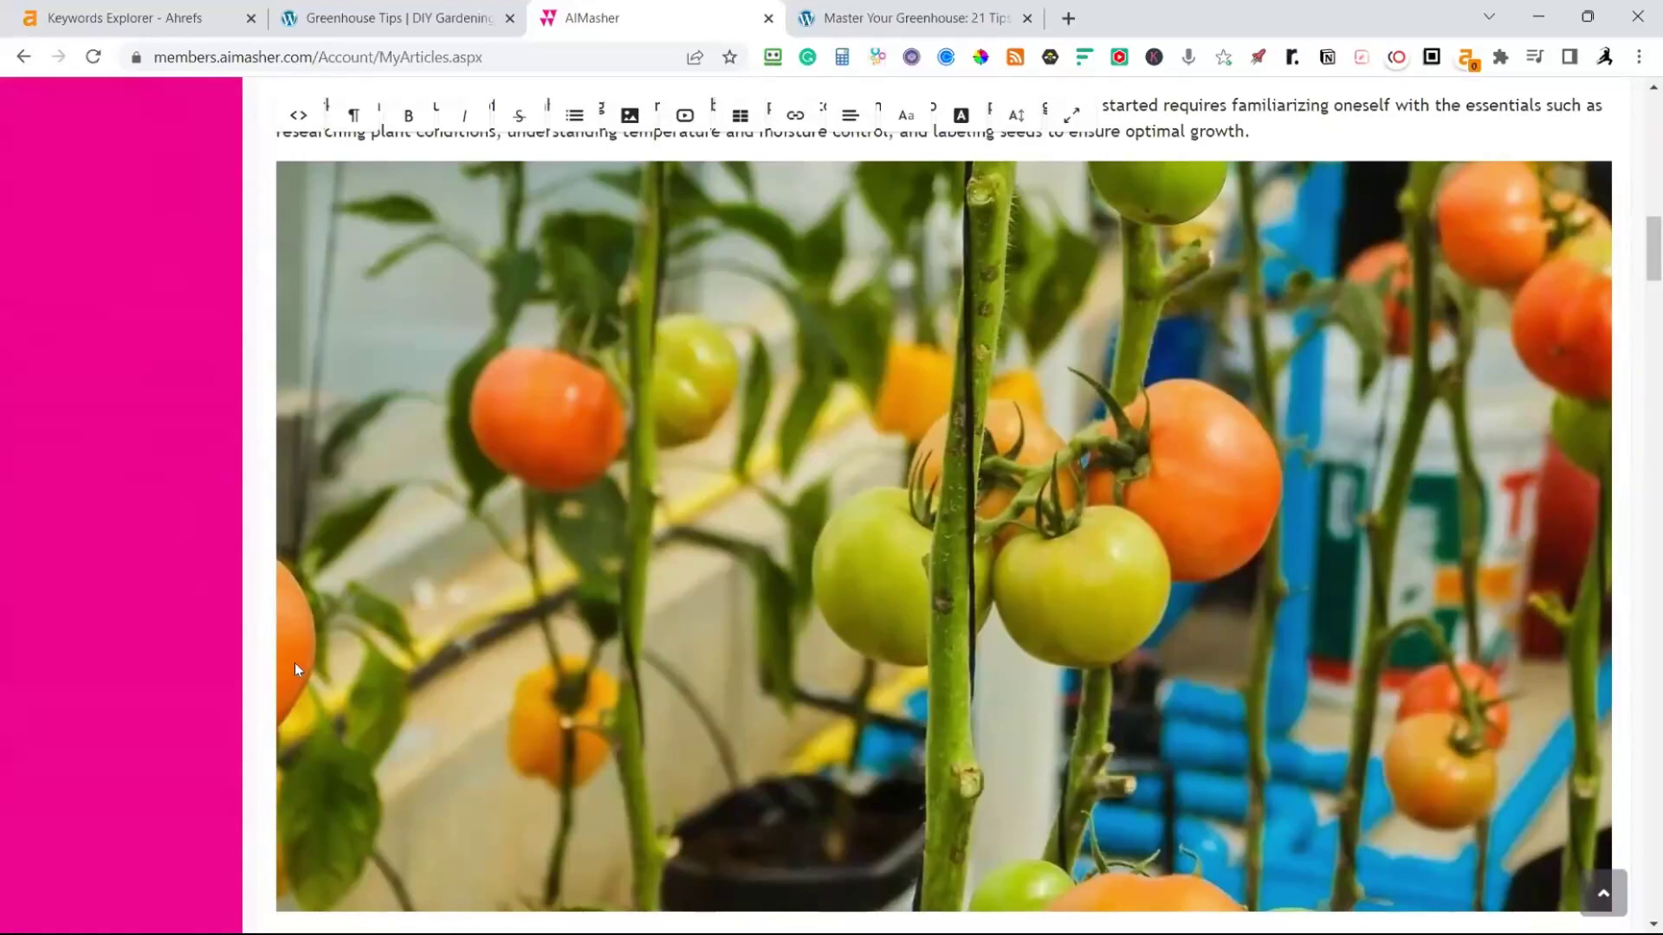
scroll(294, 669, down, 3)
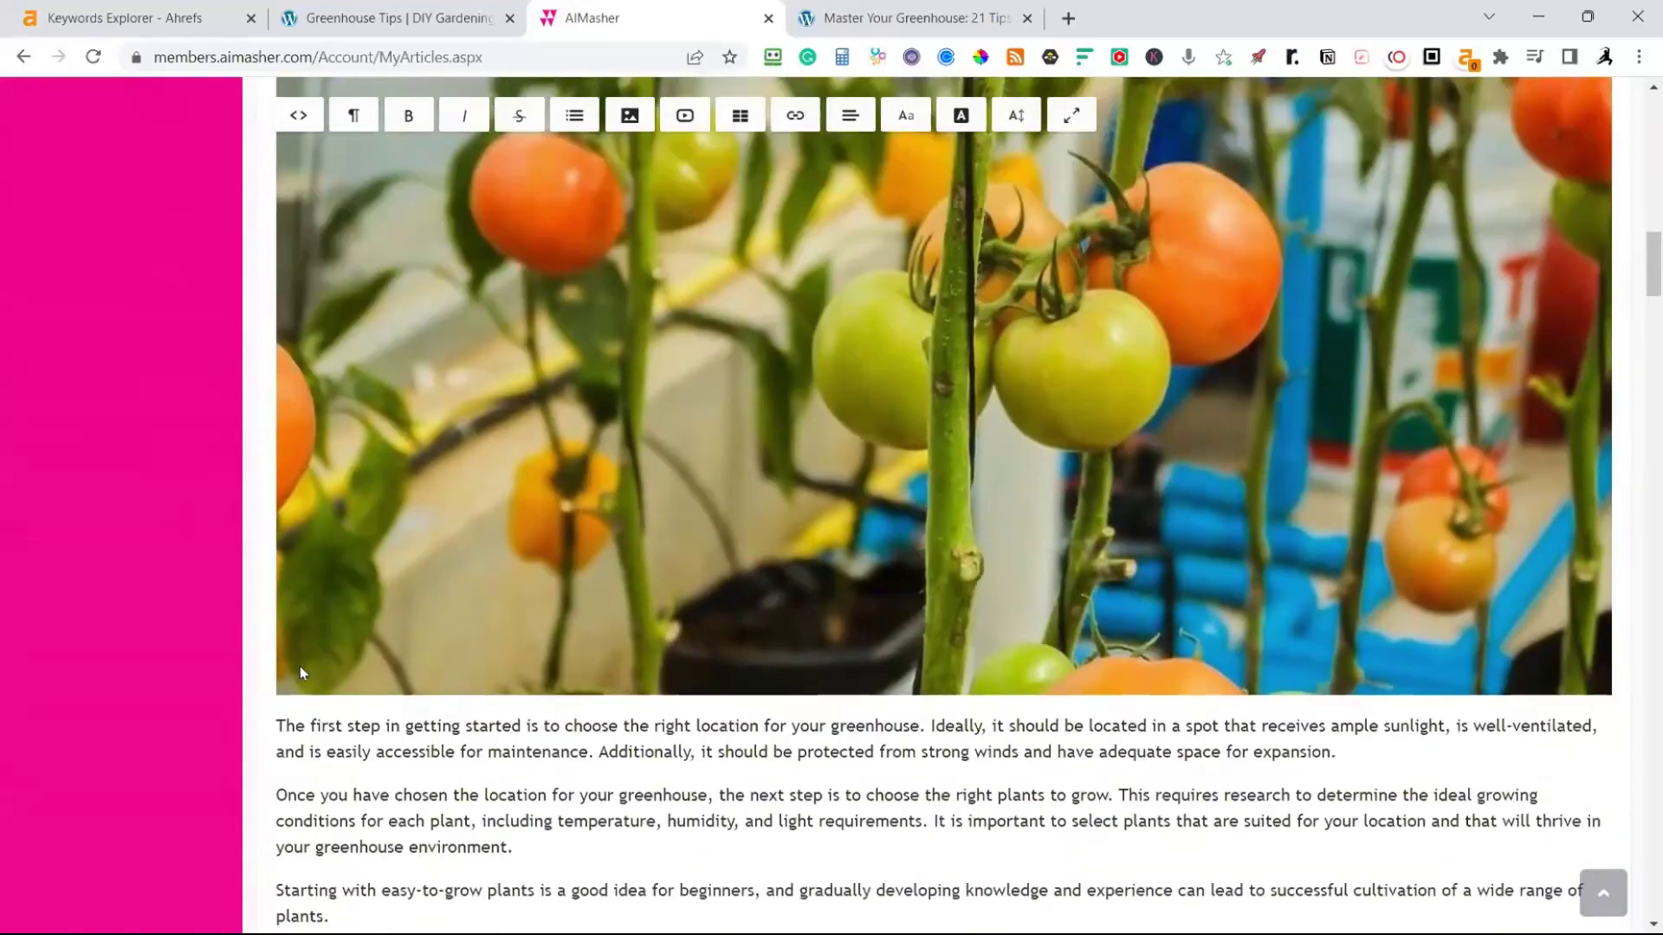
scroll(394, 552, down, 9)
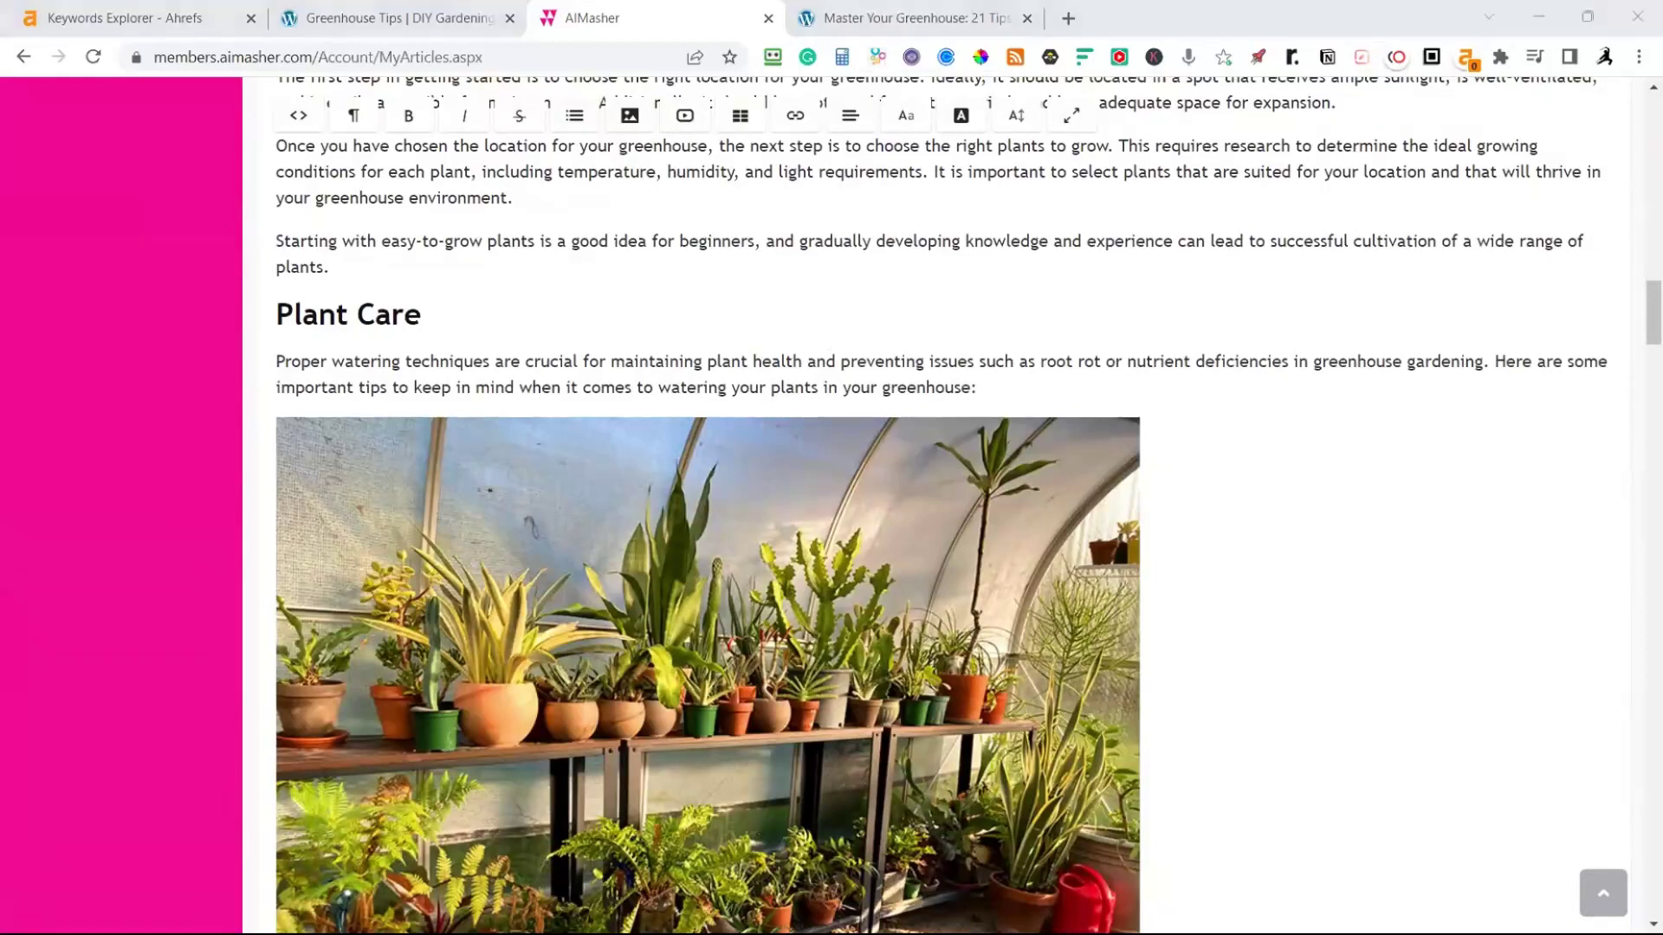
scroll(952, 520, down, 20)
Move the "Always water your plants in the morning" tip from below the wisteria greenhouse image to a new bullet after the drip irrigation tip
click(630, 607)
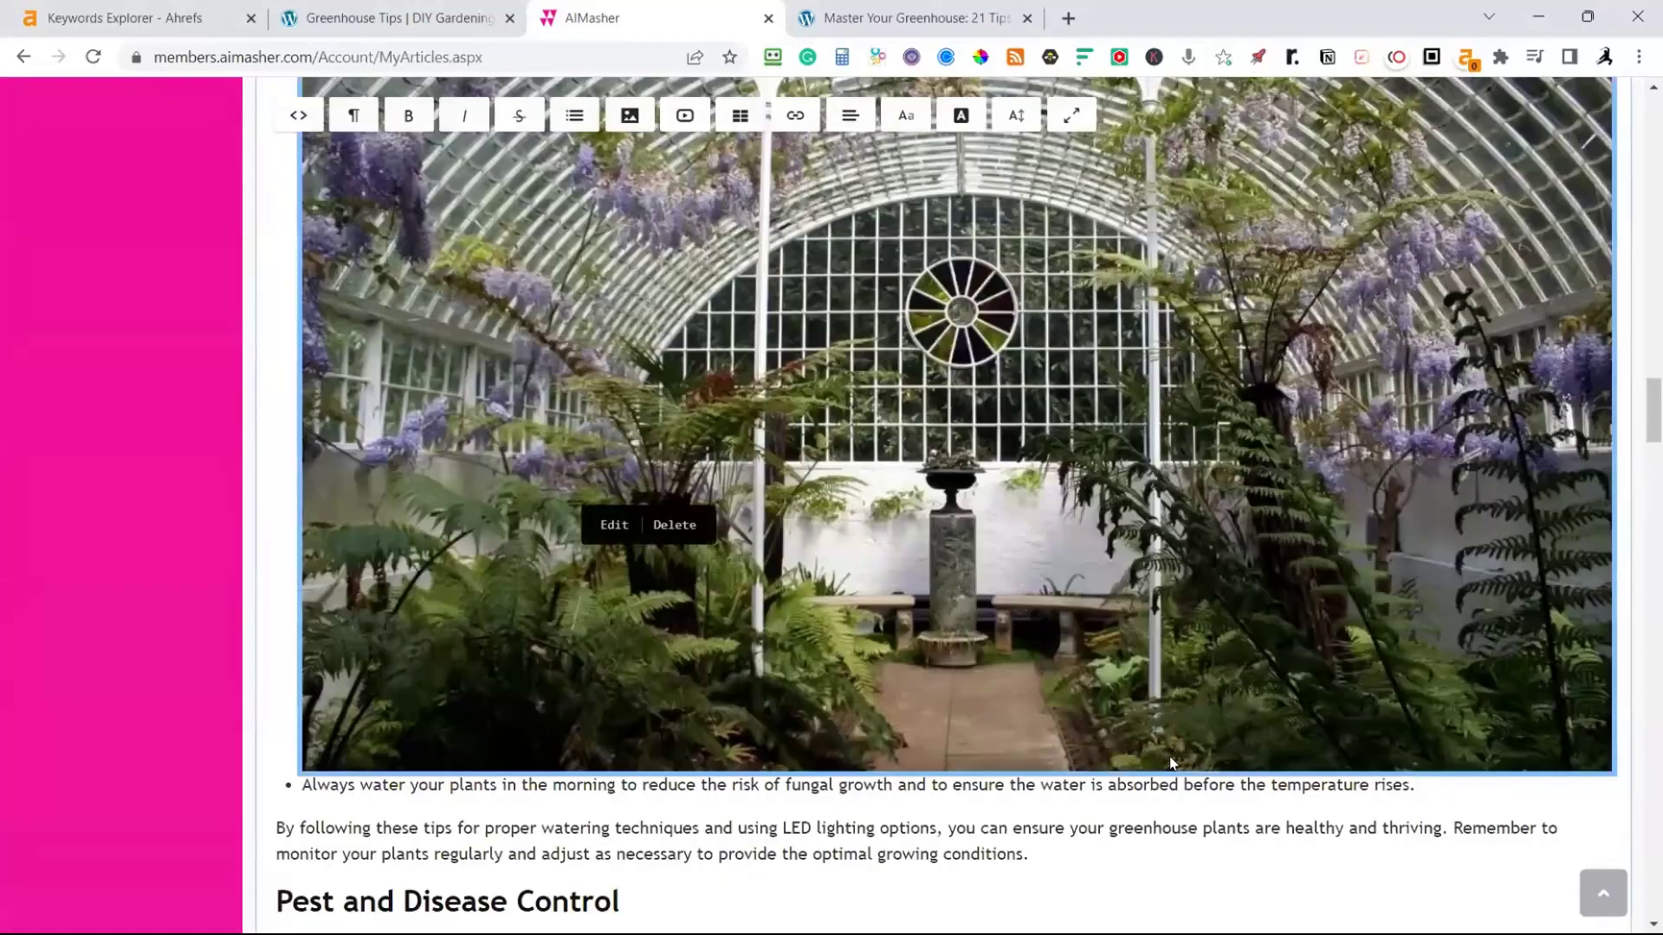
drag(1459, 787, 289, 784)
key(ctrl+c)
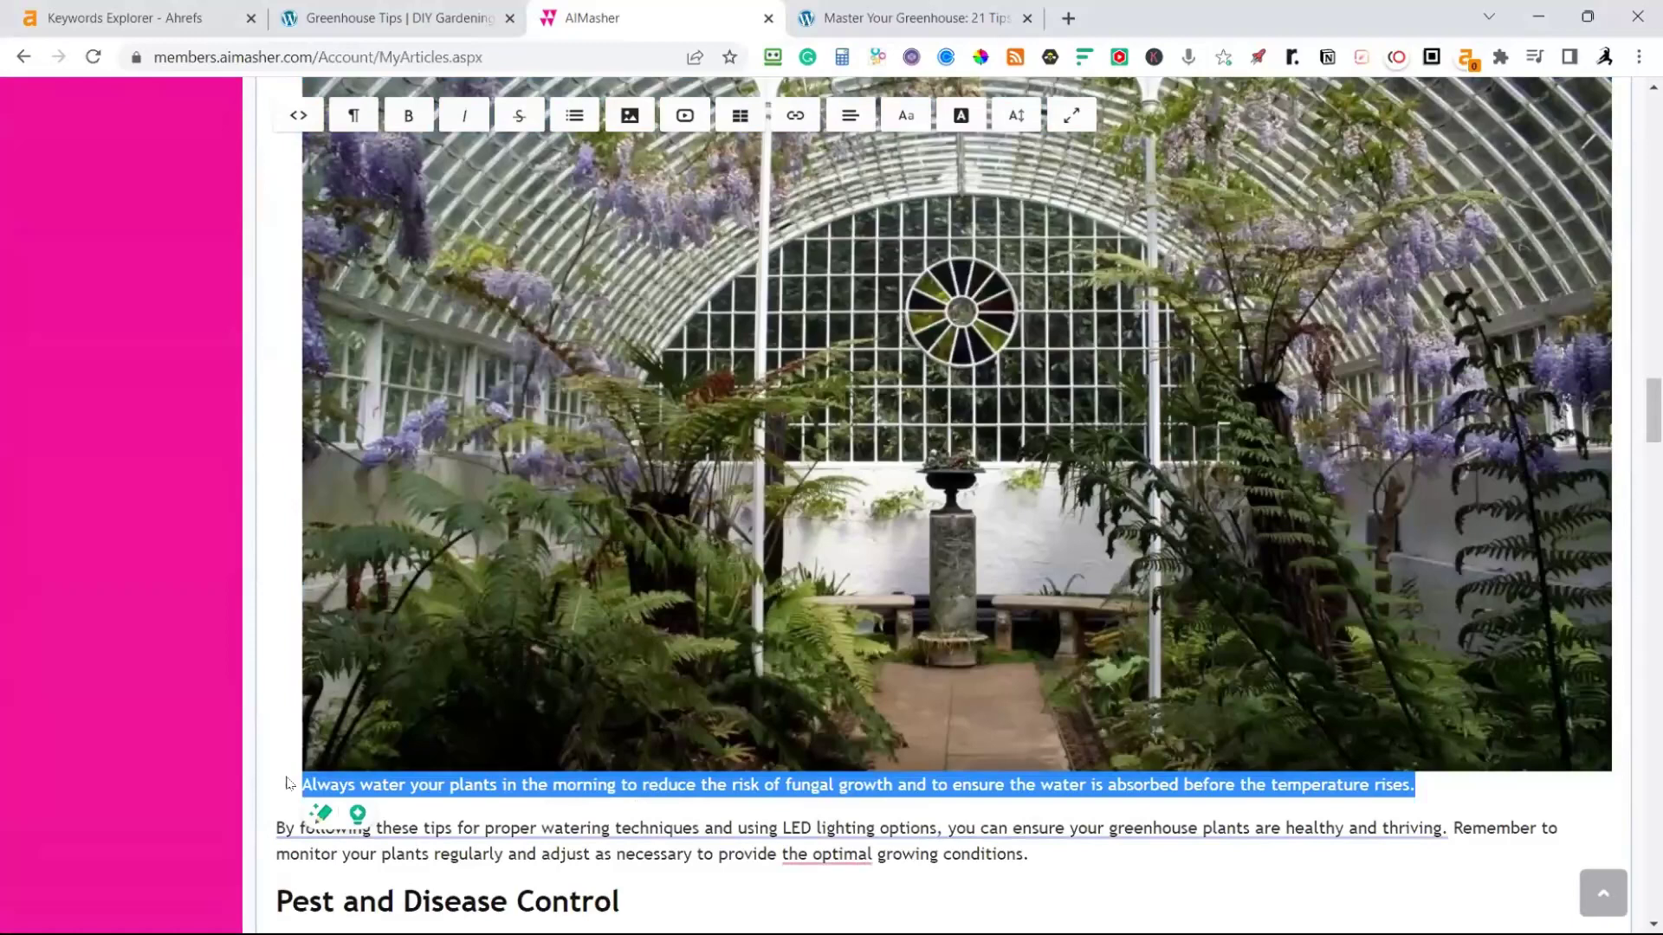
key(Delete)
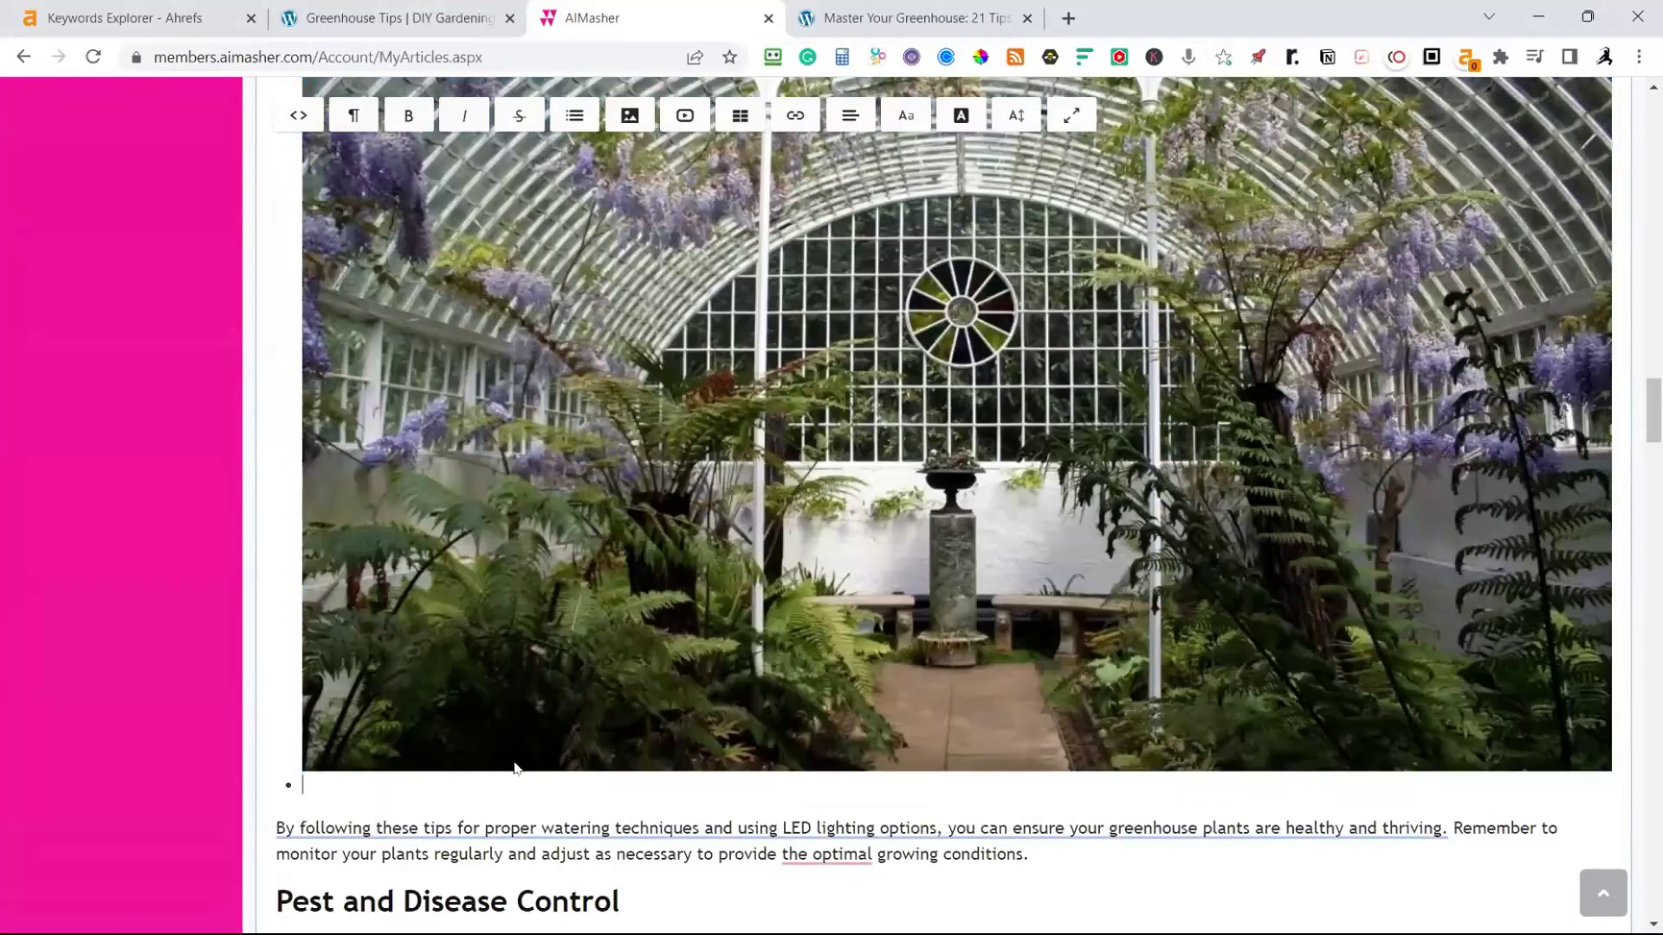
scroll(514, 768, up, 1)
scroll(728, 563, up, 6)
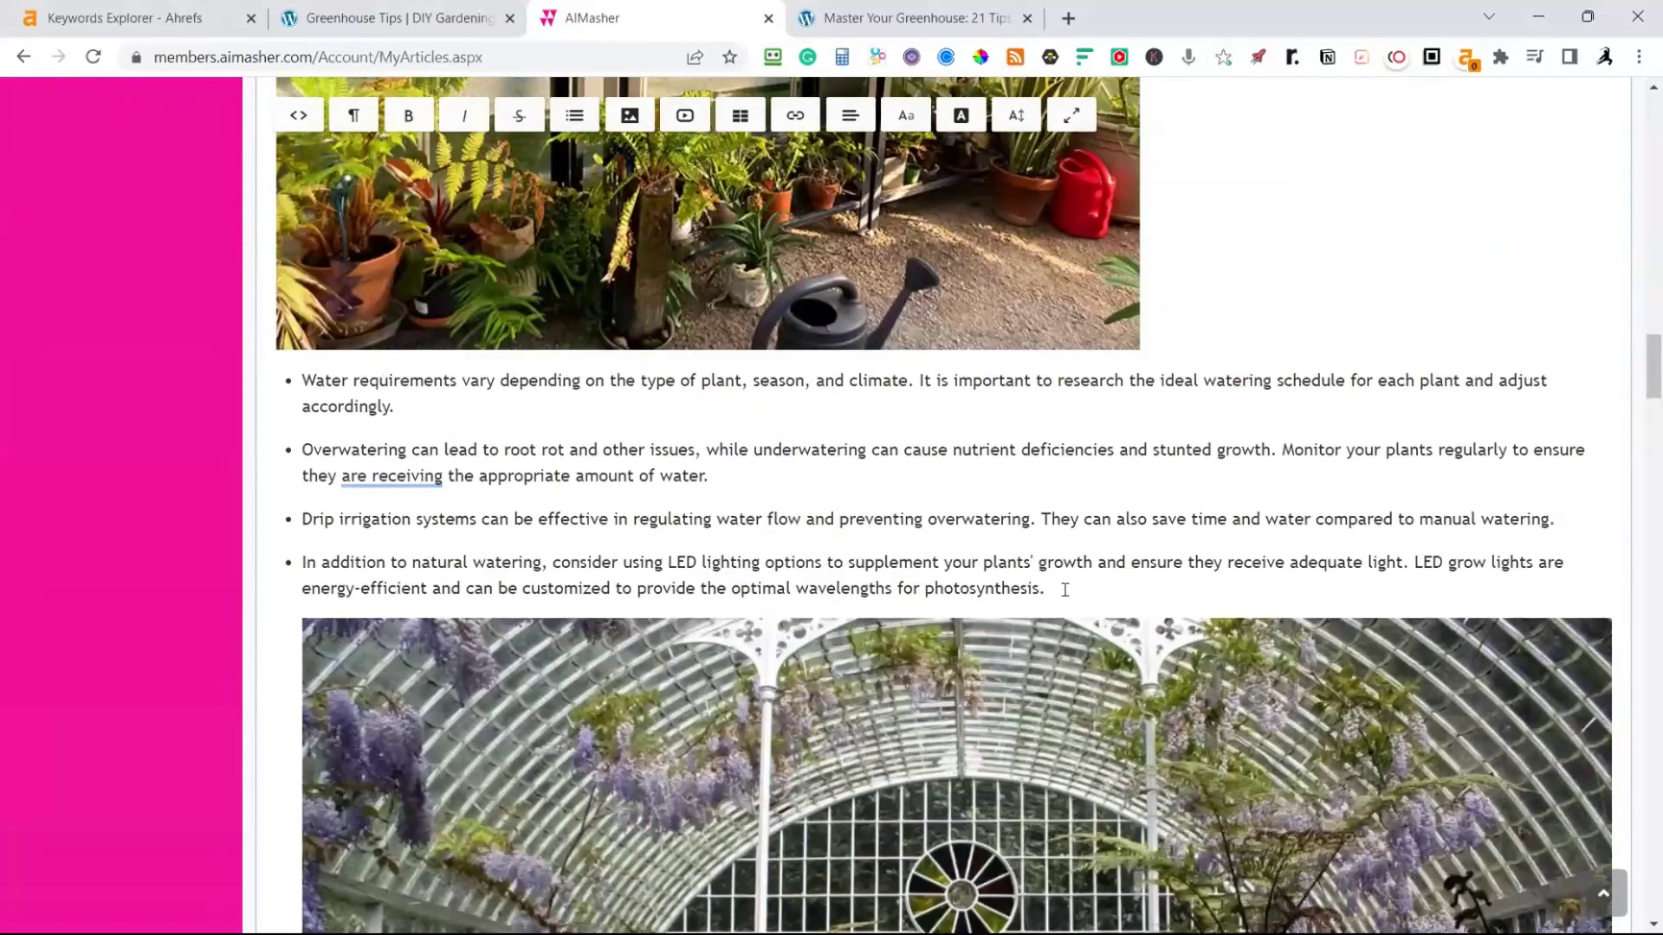
scroll(1065, 590, down, 5)
scroll(1065, 590, up, 4)
click(1558, 400)
key(Return)
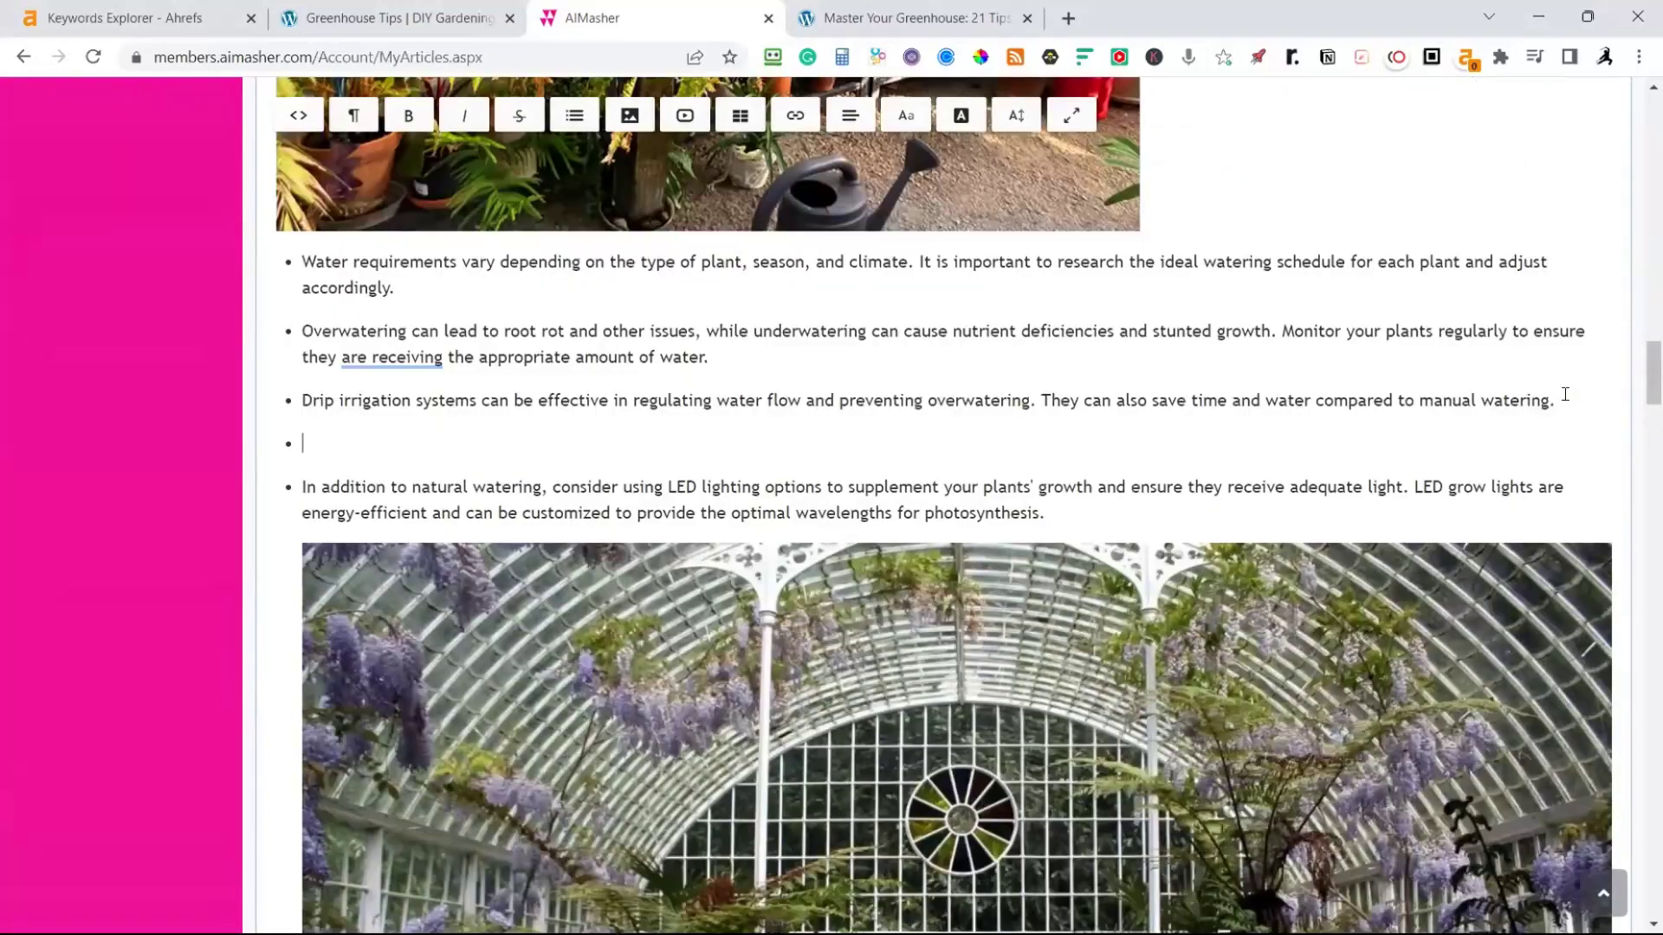
key(ctrl+v)
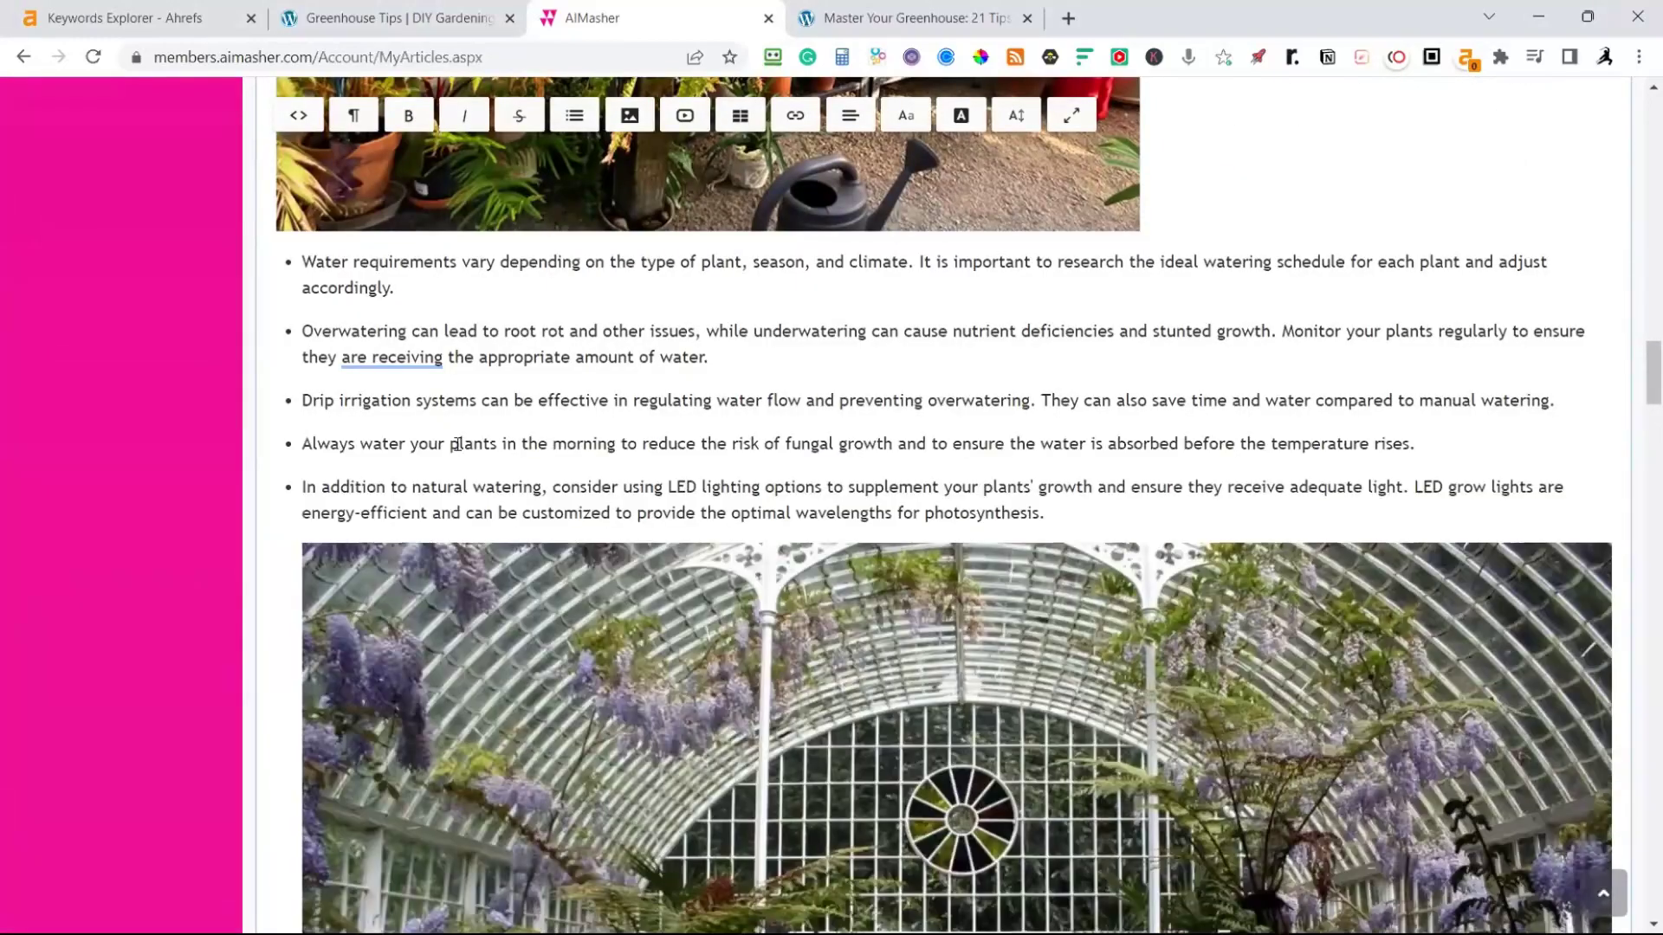
Finish editing the article with the Finish option below the editor
scroll(1051, 379, down, 15)
scroll(1047, 372, up, 2)
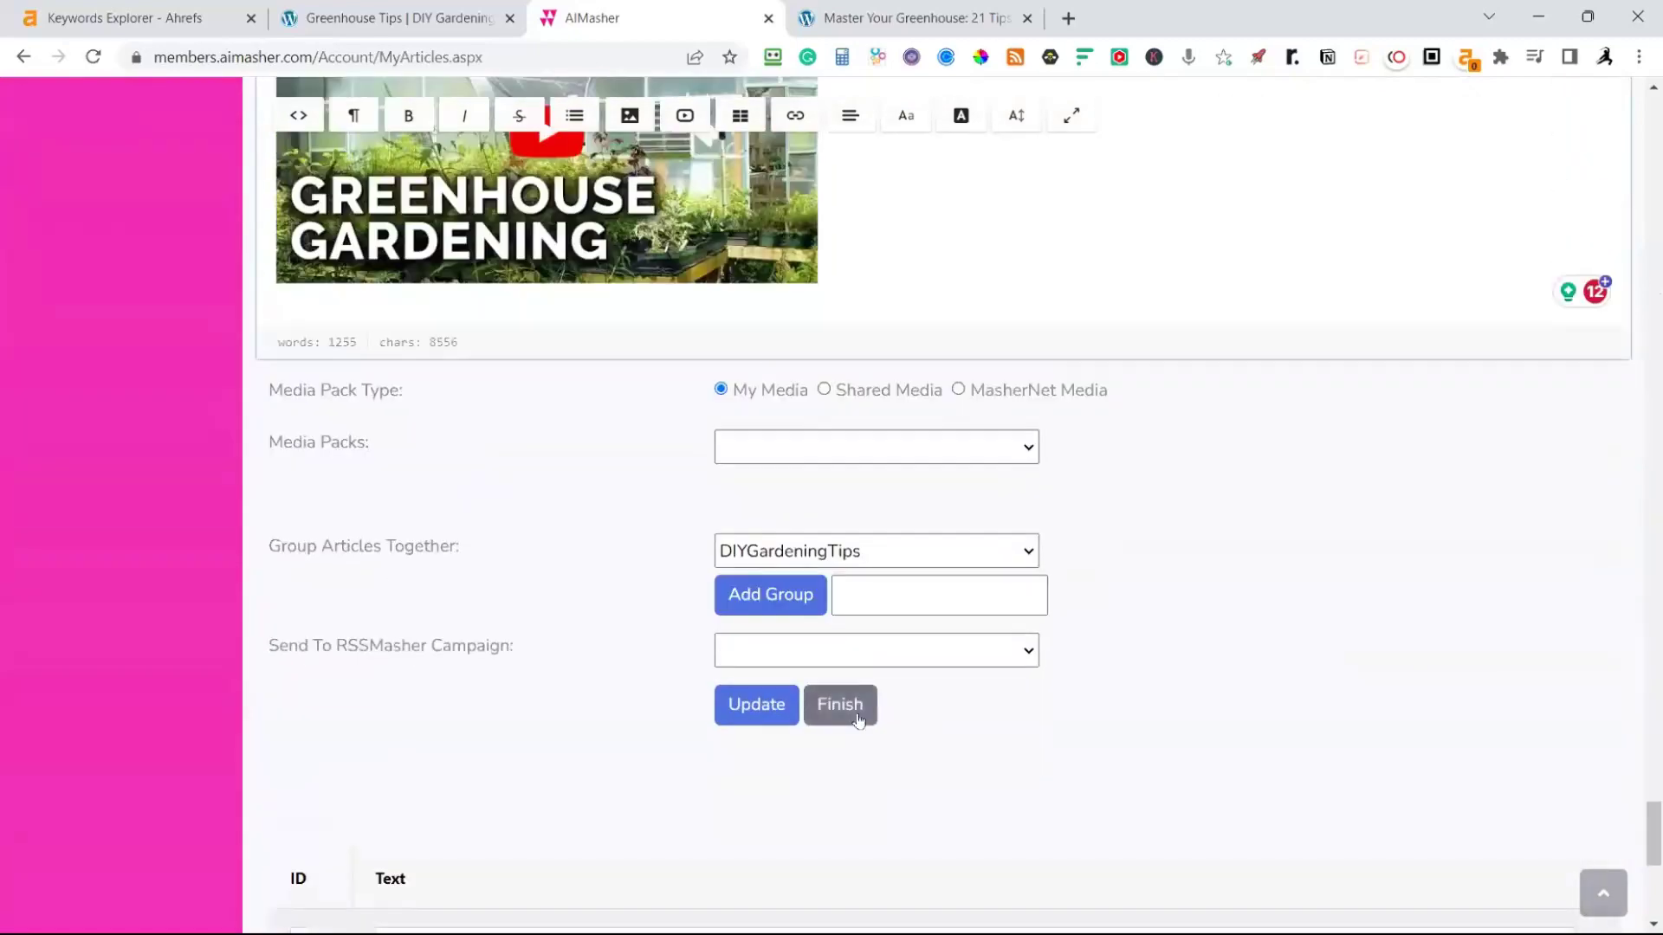
click(858, 721)
Select the six newly imported DIYGardeningTips articles, IDs 369 through 374, in My Articles
scroll(824, 672, up, 12)
scroll(818, 672, up, 1)
scroll(819, 672, up, 20)
click(309, 484)
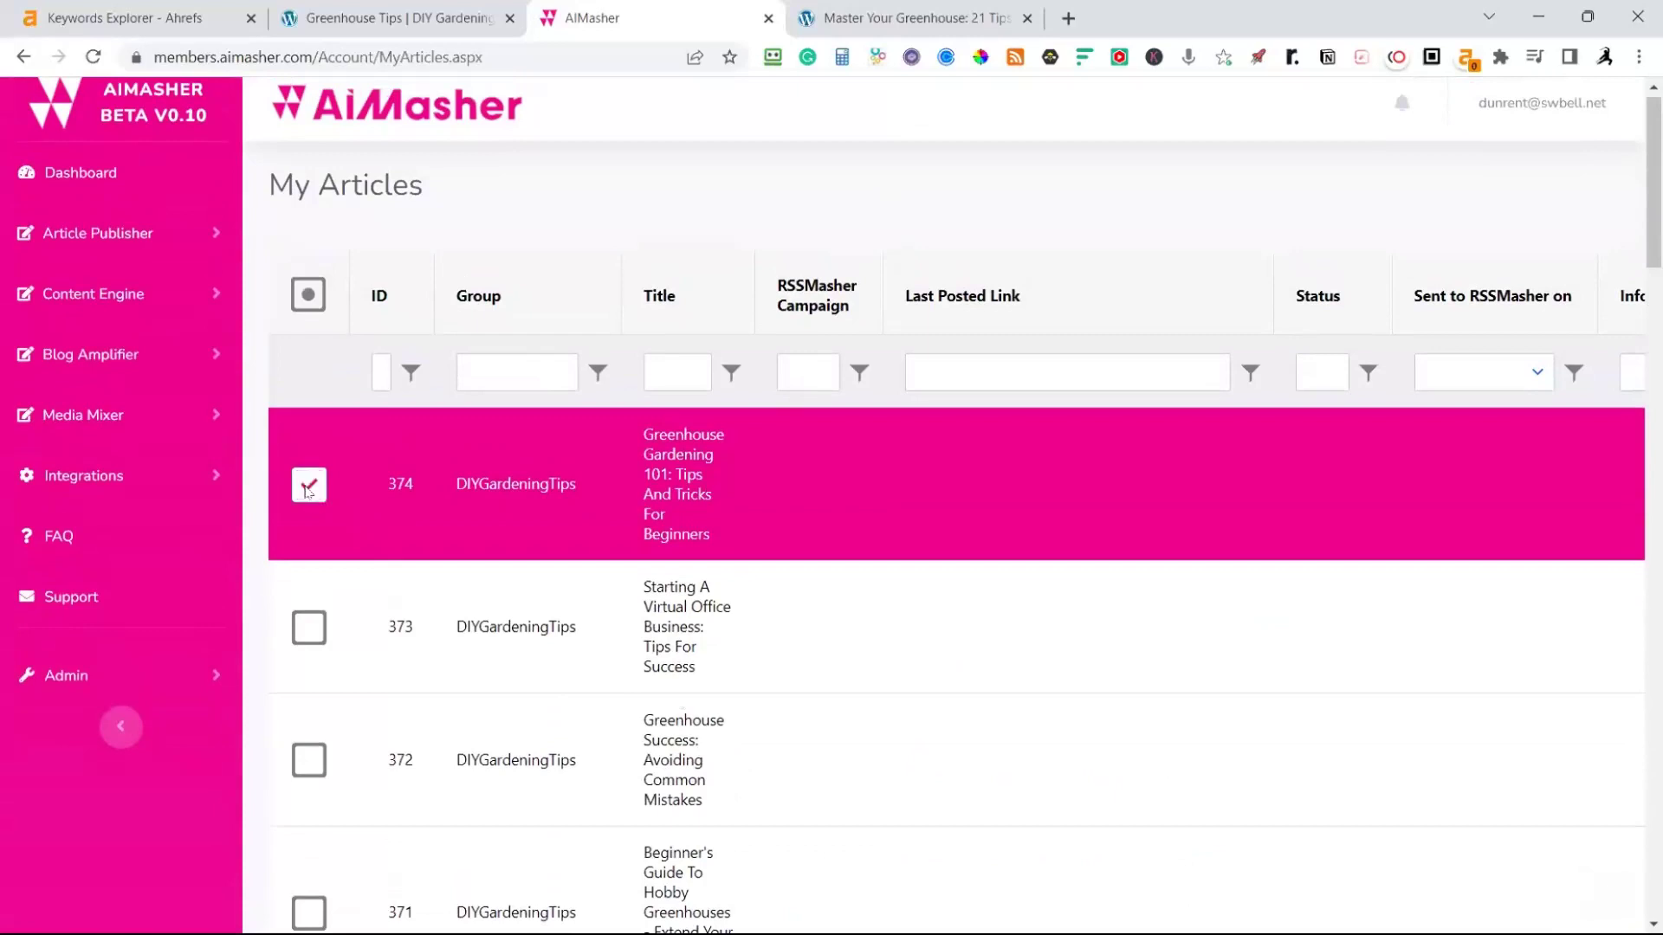
click(308, 629)
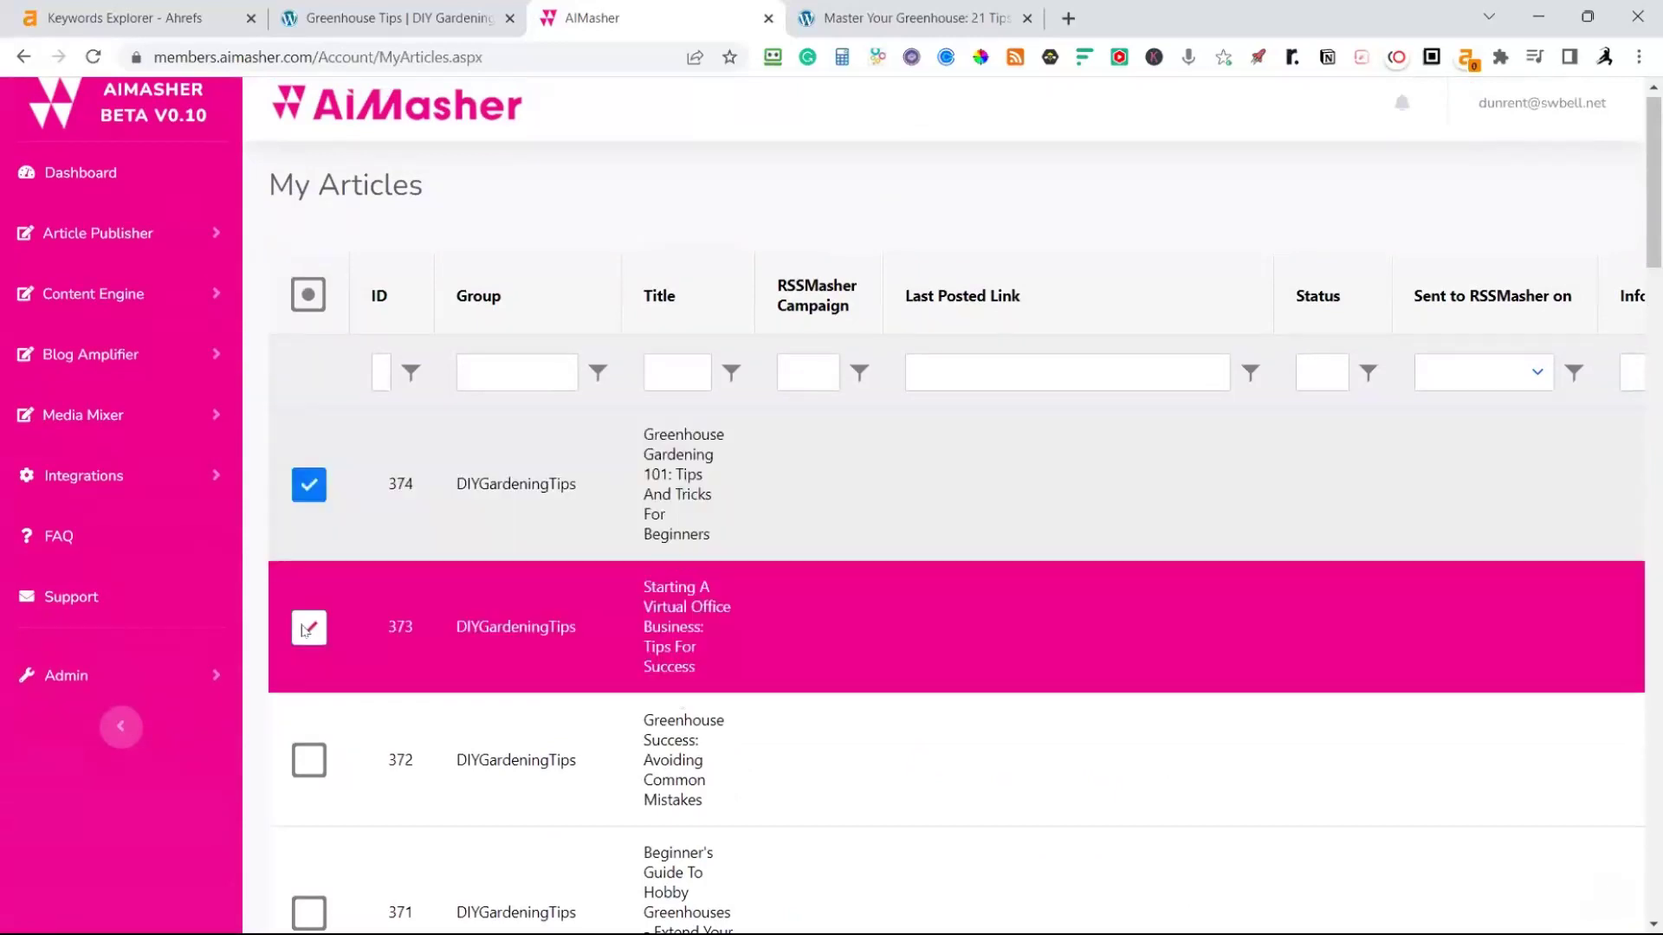
click(309, 762)
scroll(309, 762, down, 3)
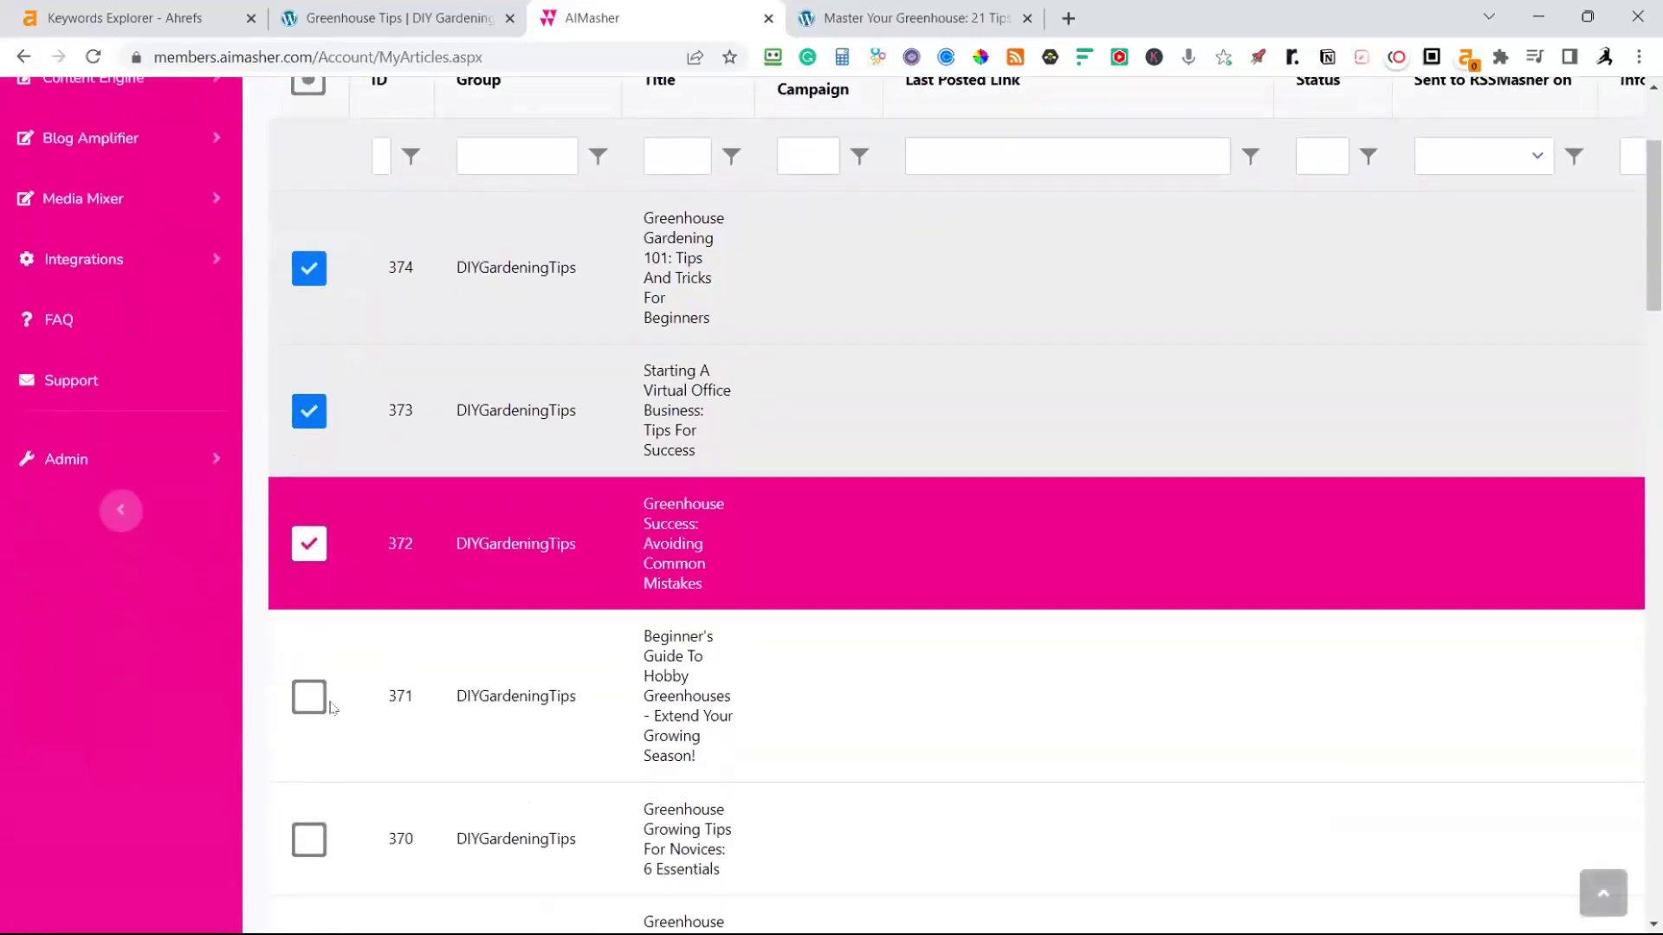
click(310, 699)
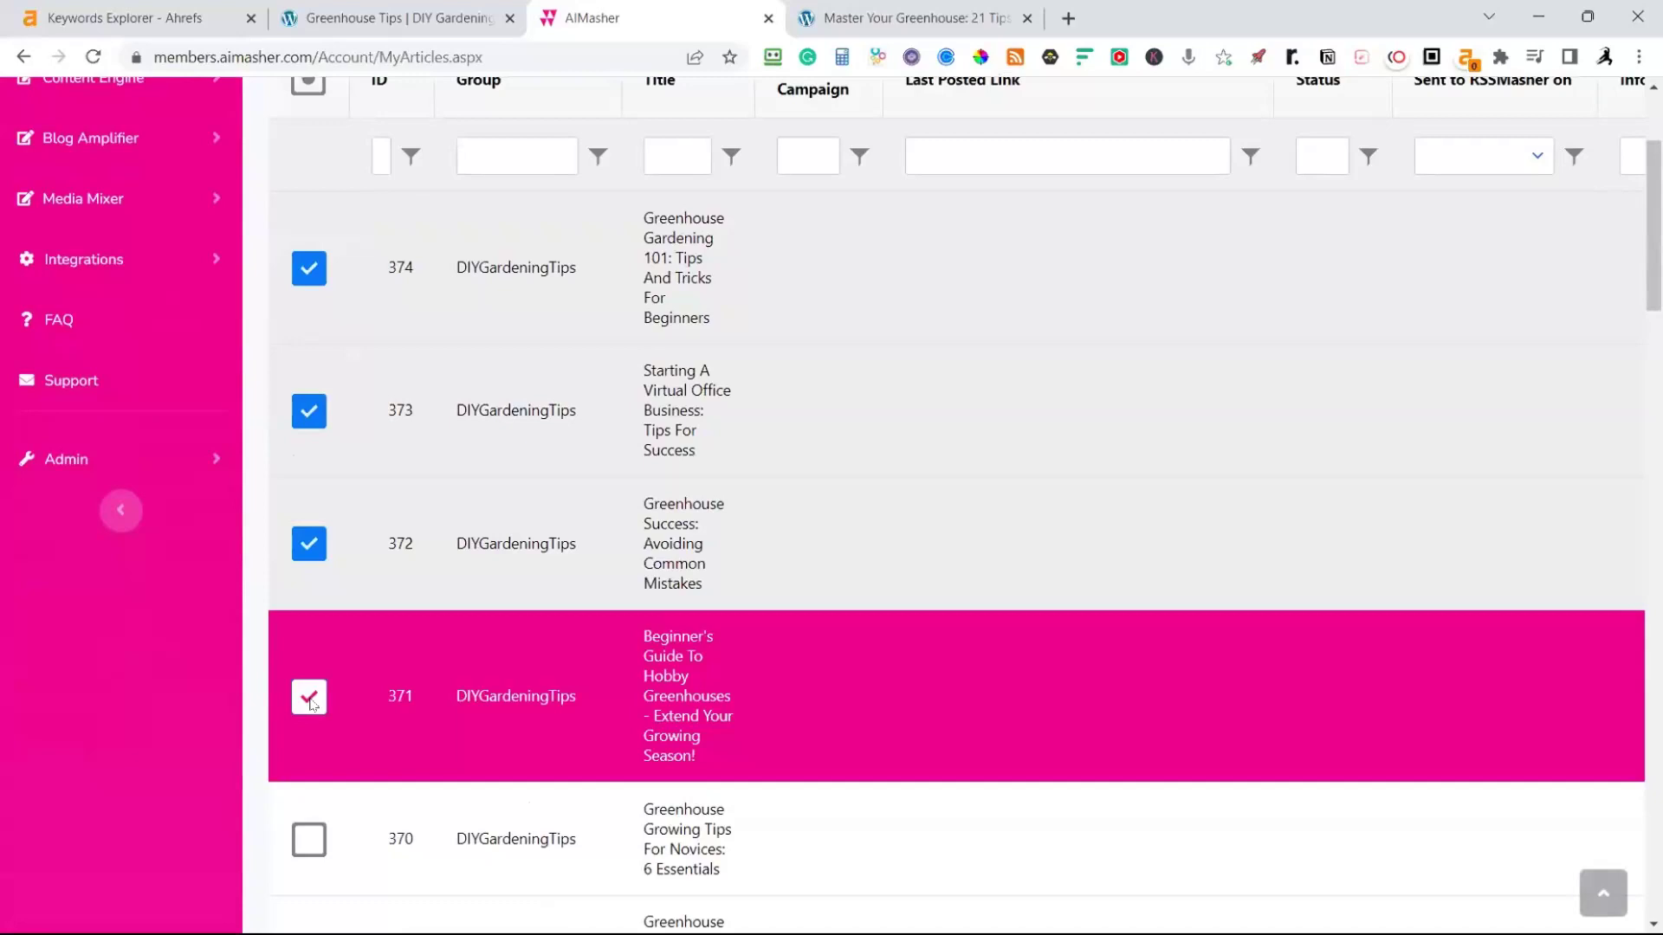
click(311, 845)
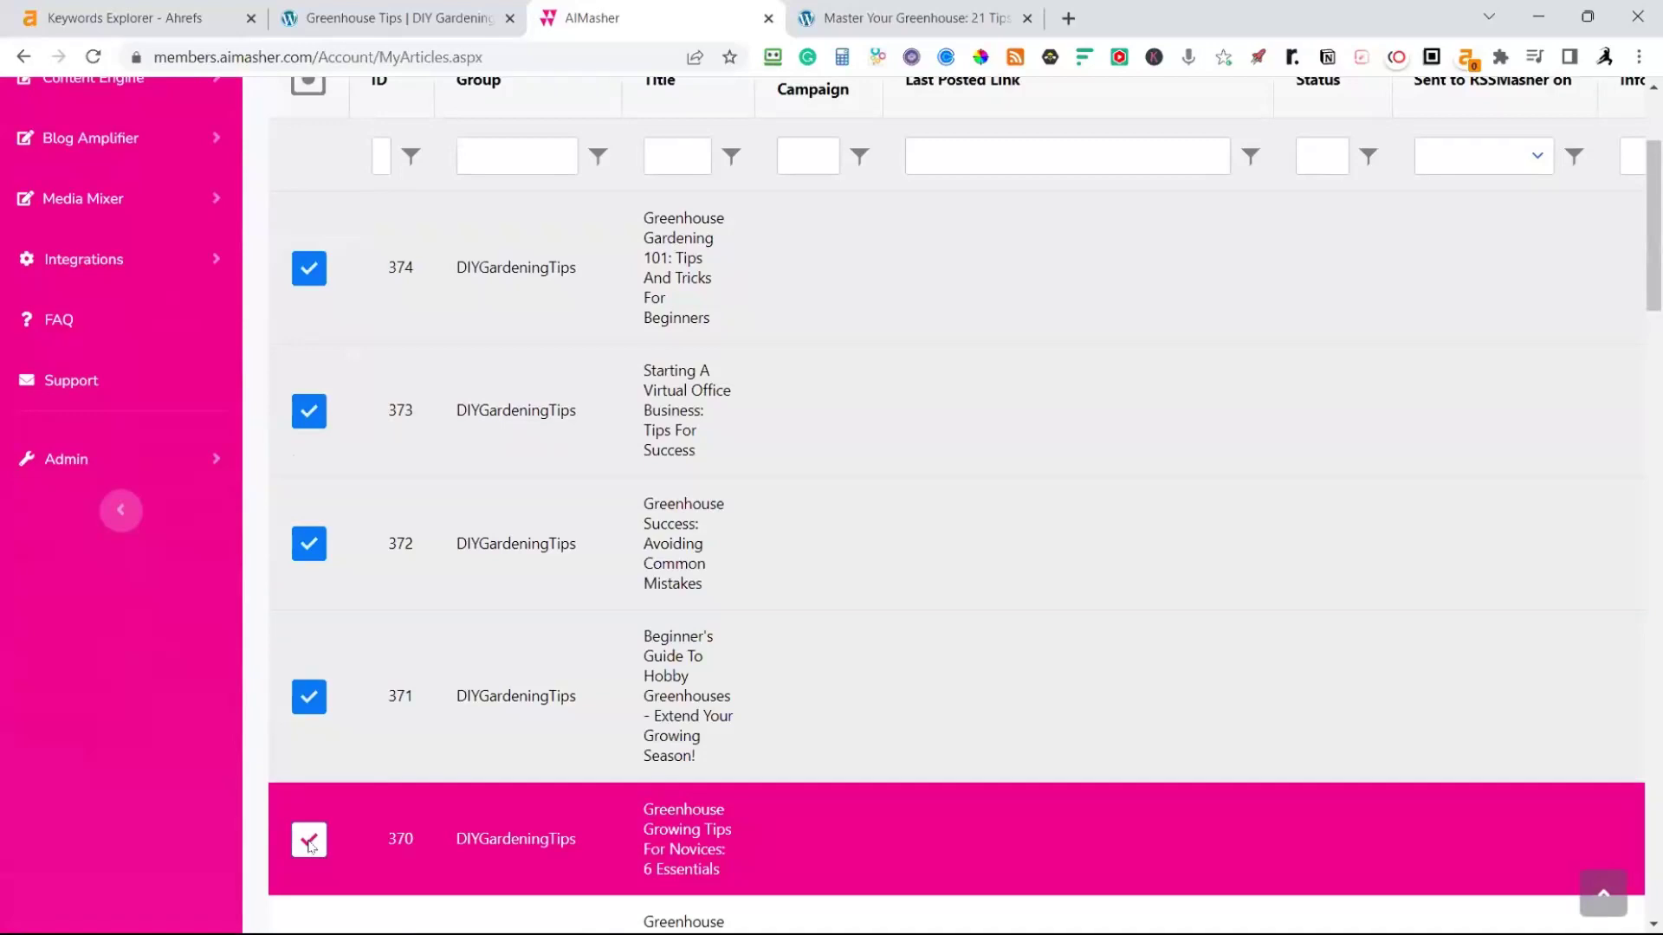
scroll(407, 834, down, 2)
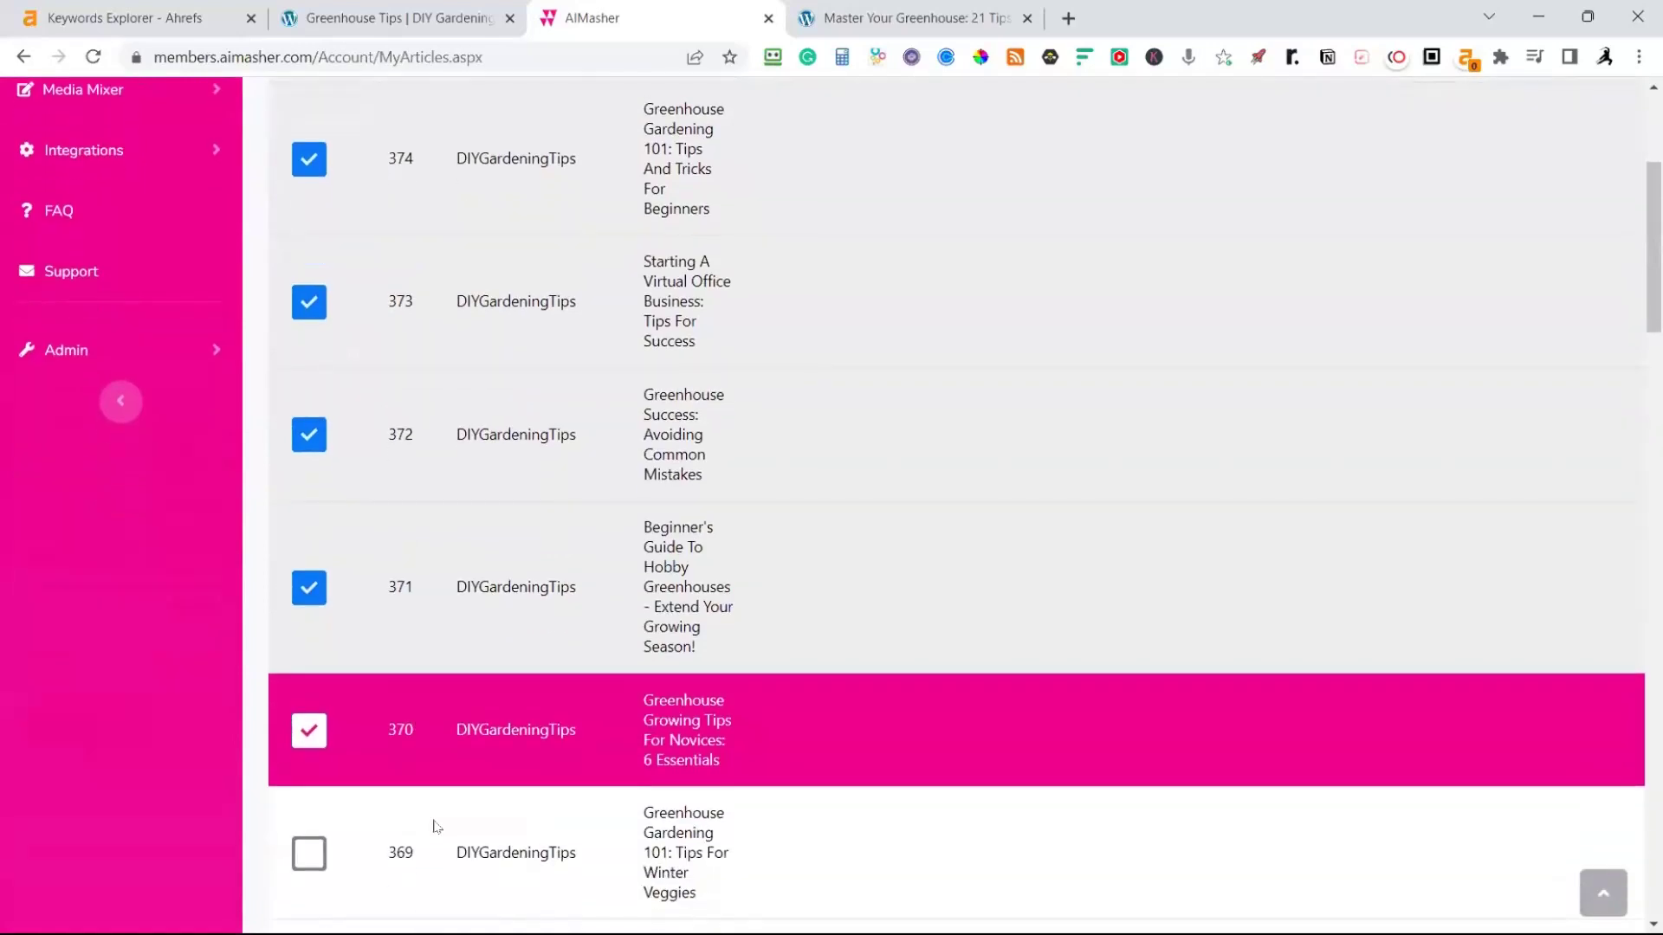
click(318, 760)
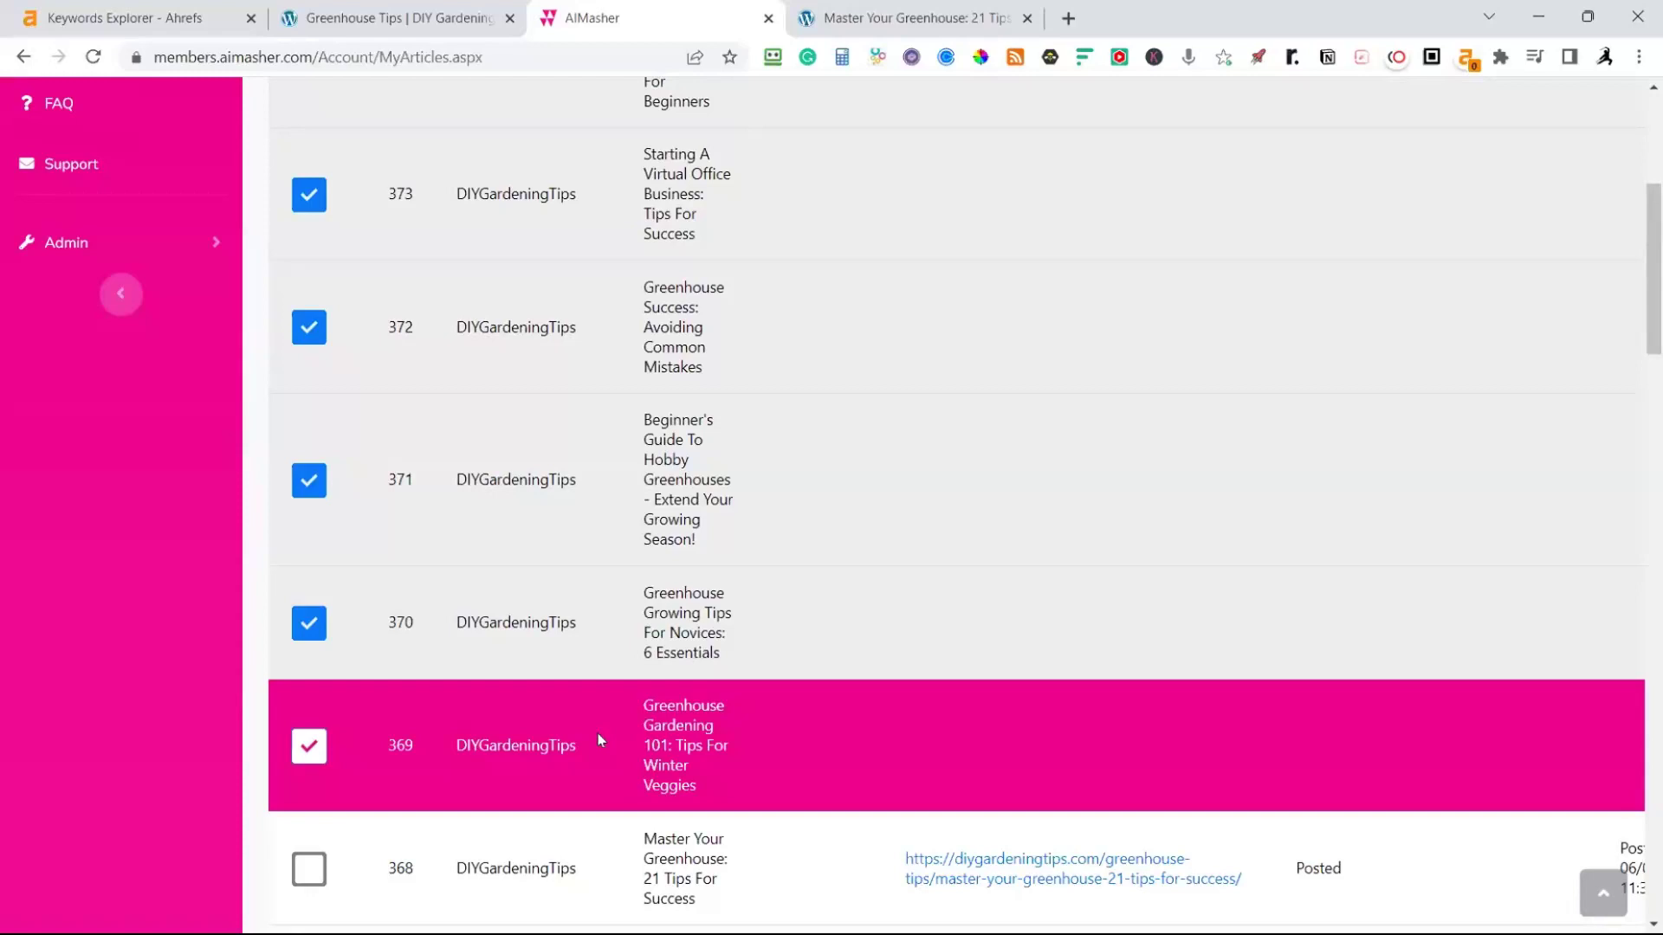
scroll(602, 530, up, 5)
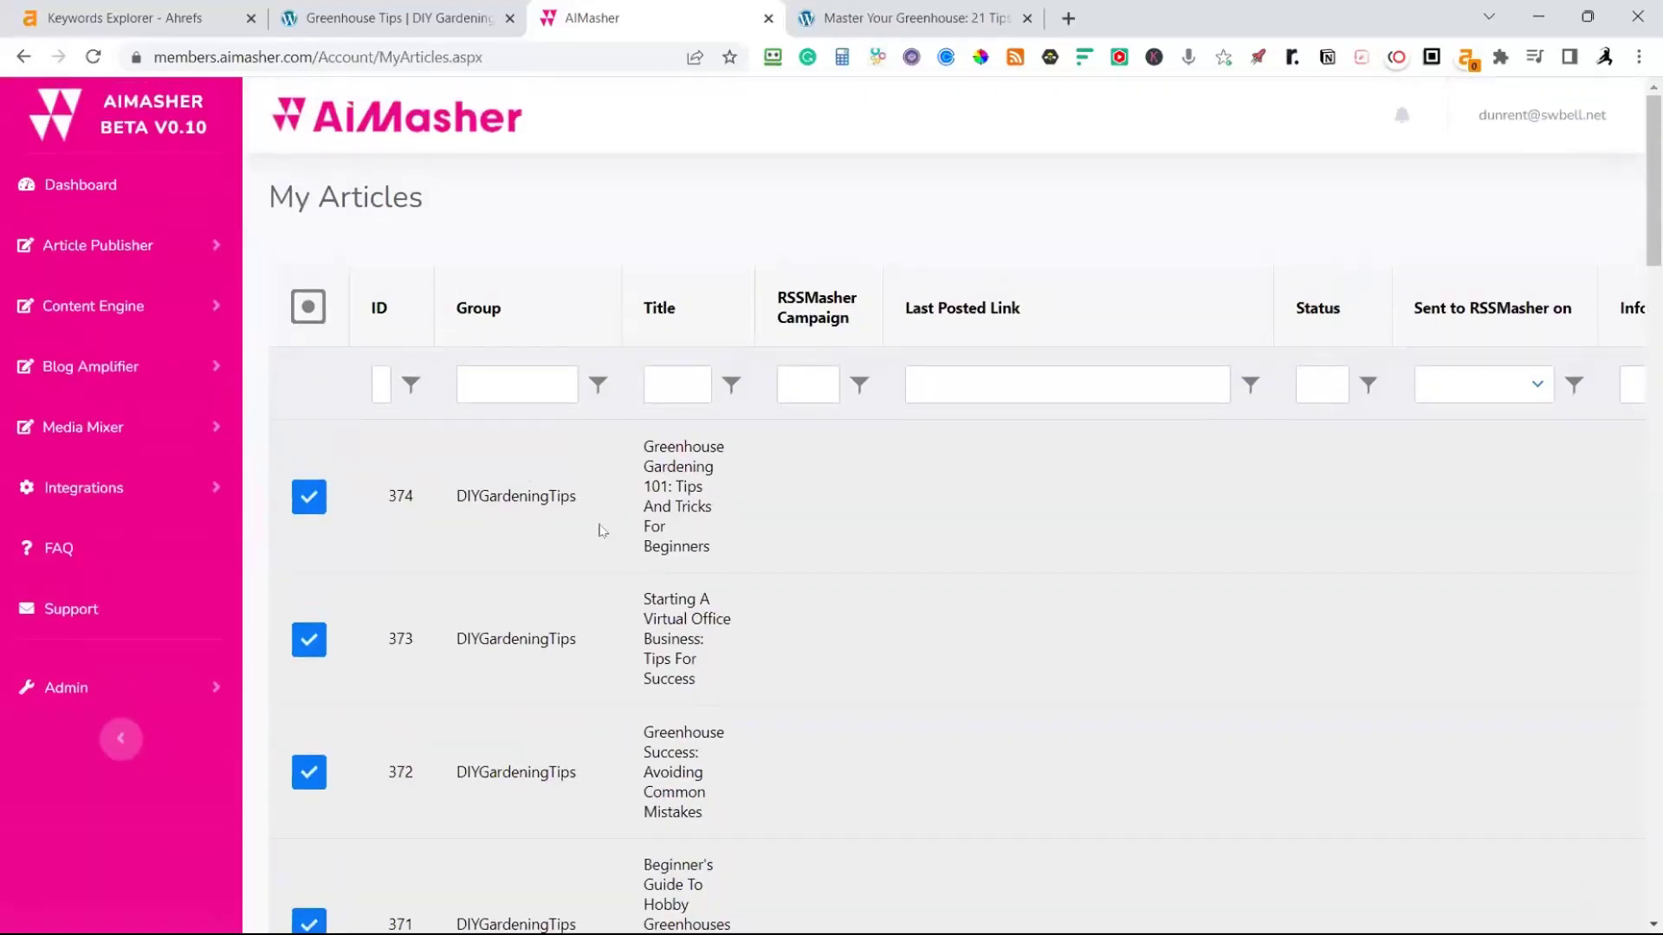
Post the selected articles to the DIYGardeningTips.com WordPress site in the Greenhouse Tips category with a 5 mins schedule delay
scroll(603, 530, down, 4)
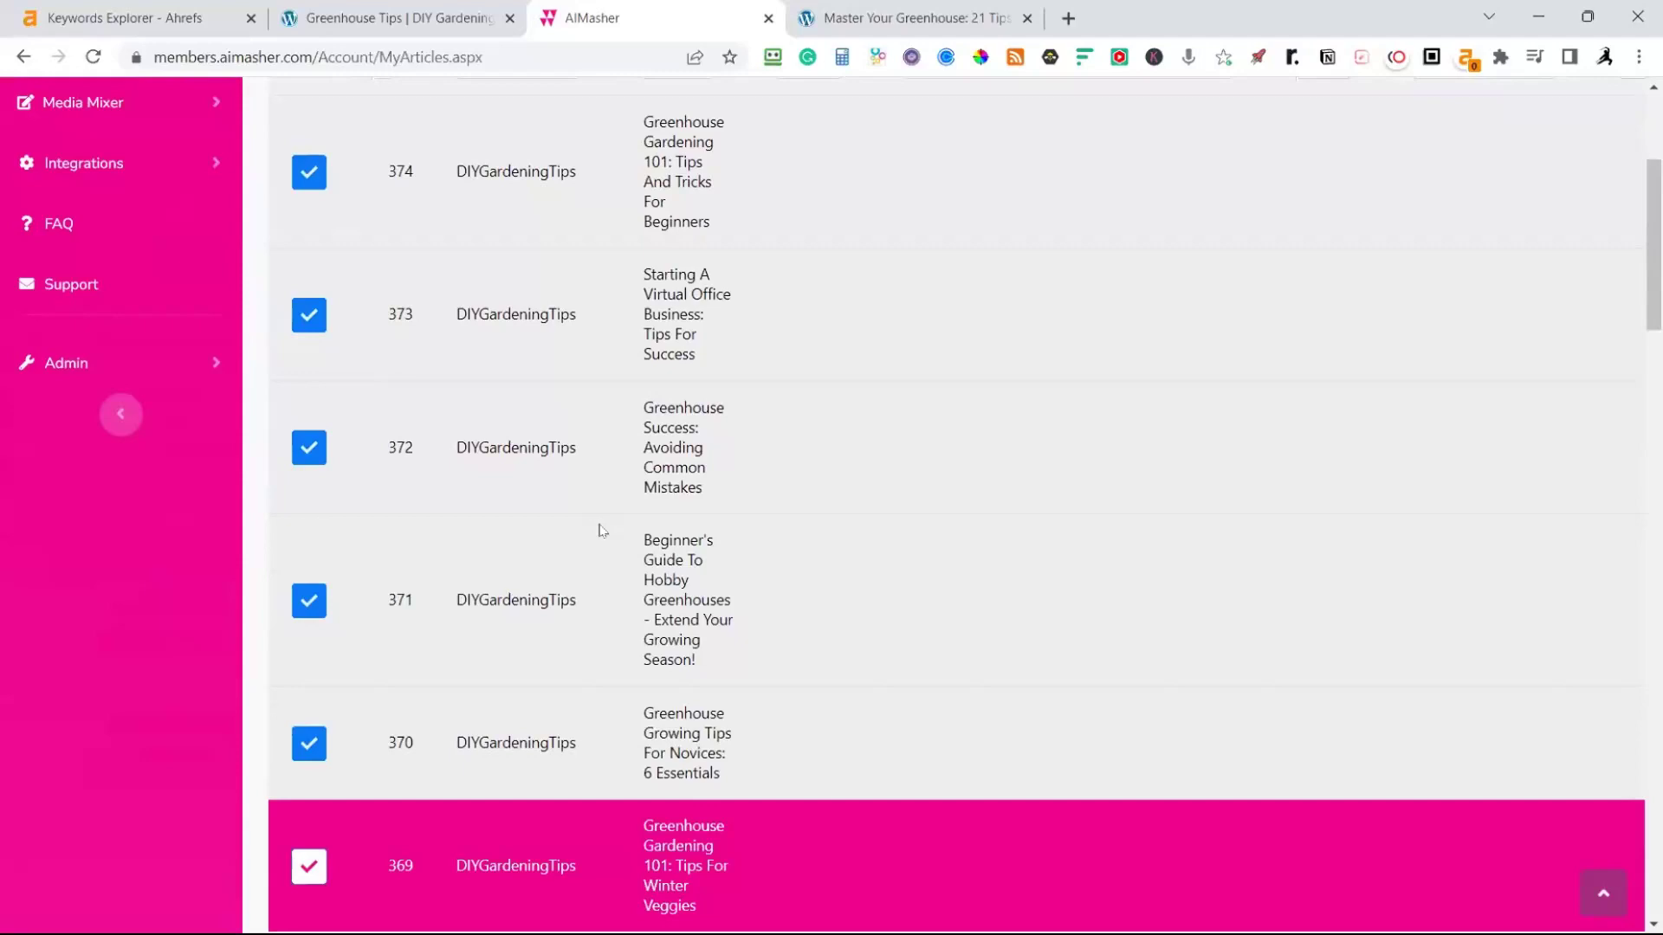
scroll(549, 353, down, 5)
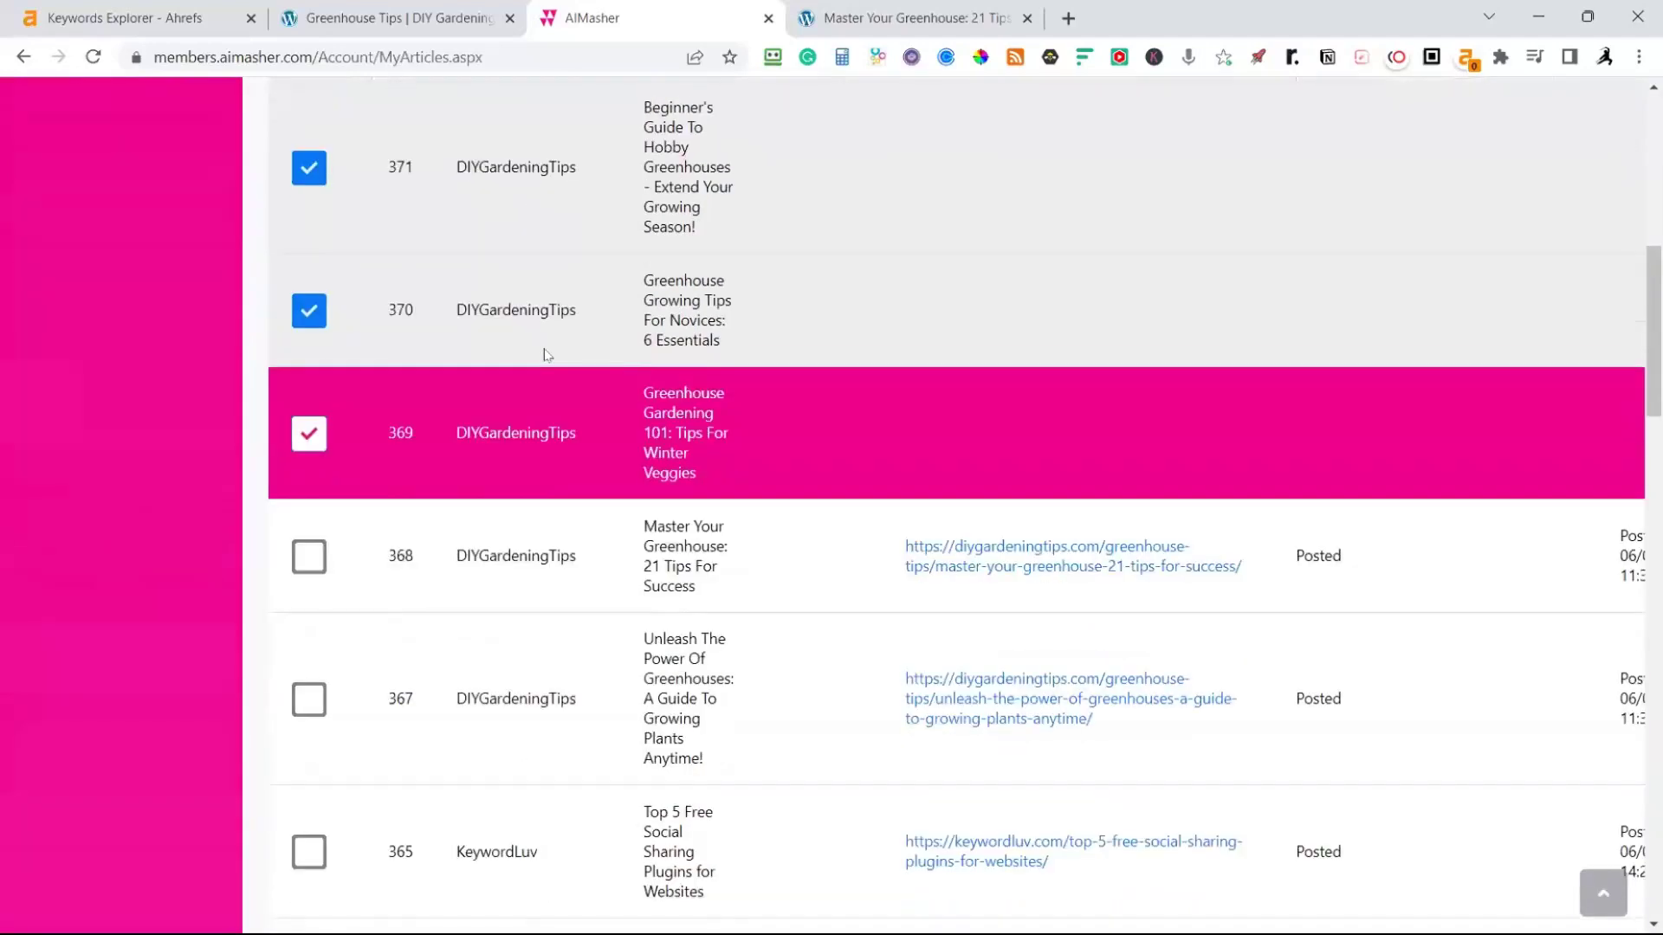
scroll(530, 334, down, 7)
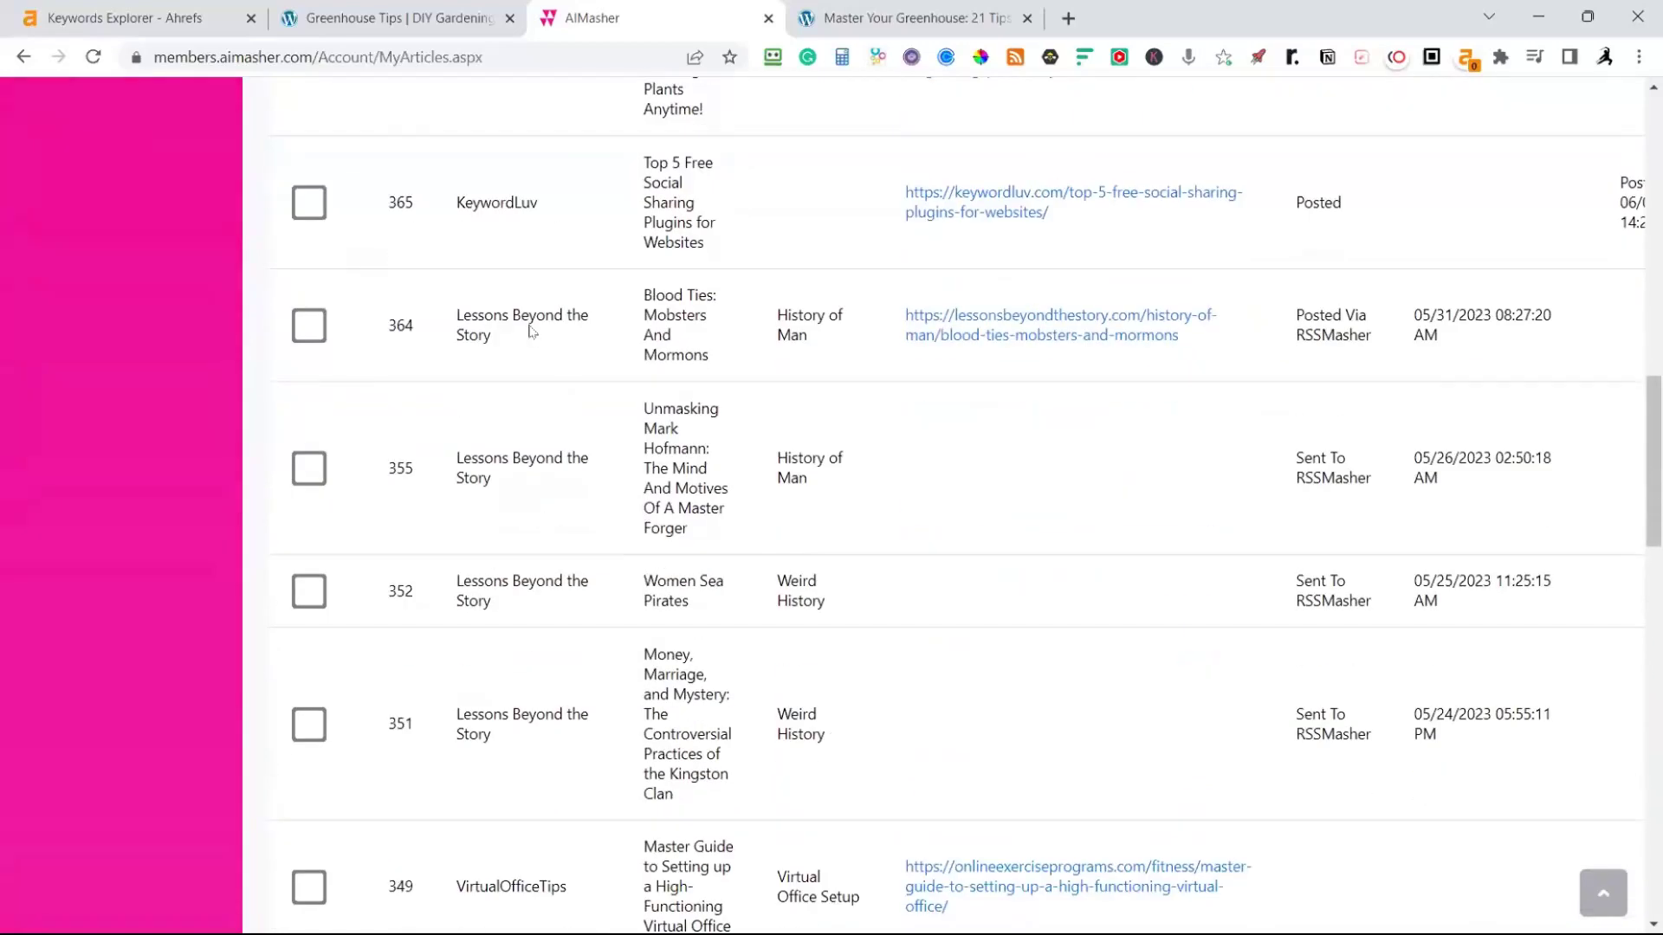
scroll(531, 332, down, 7)
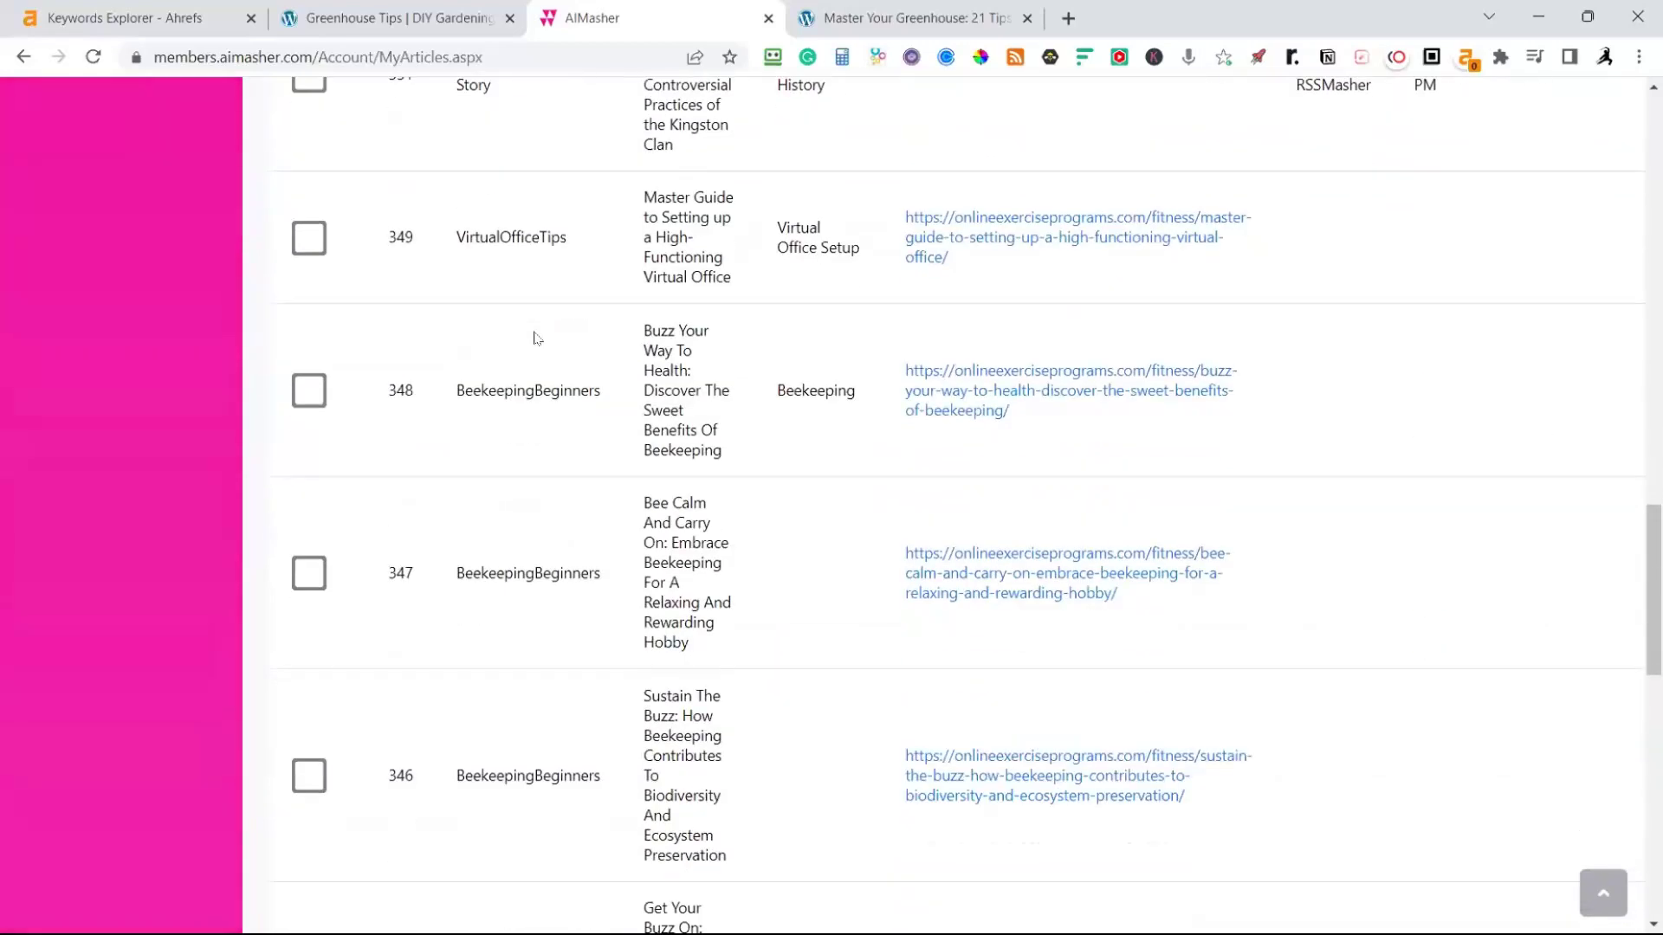
scroll(549, 341, down, 13)
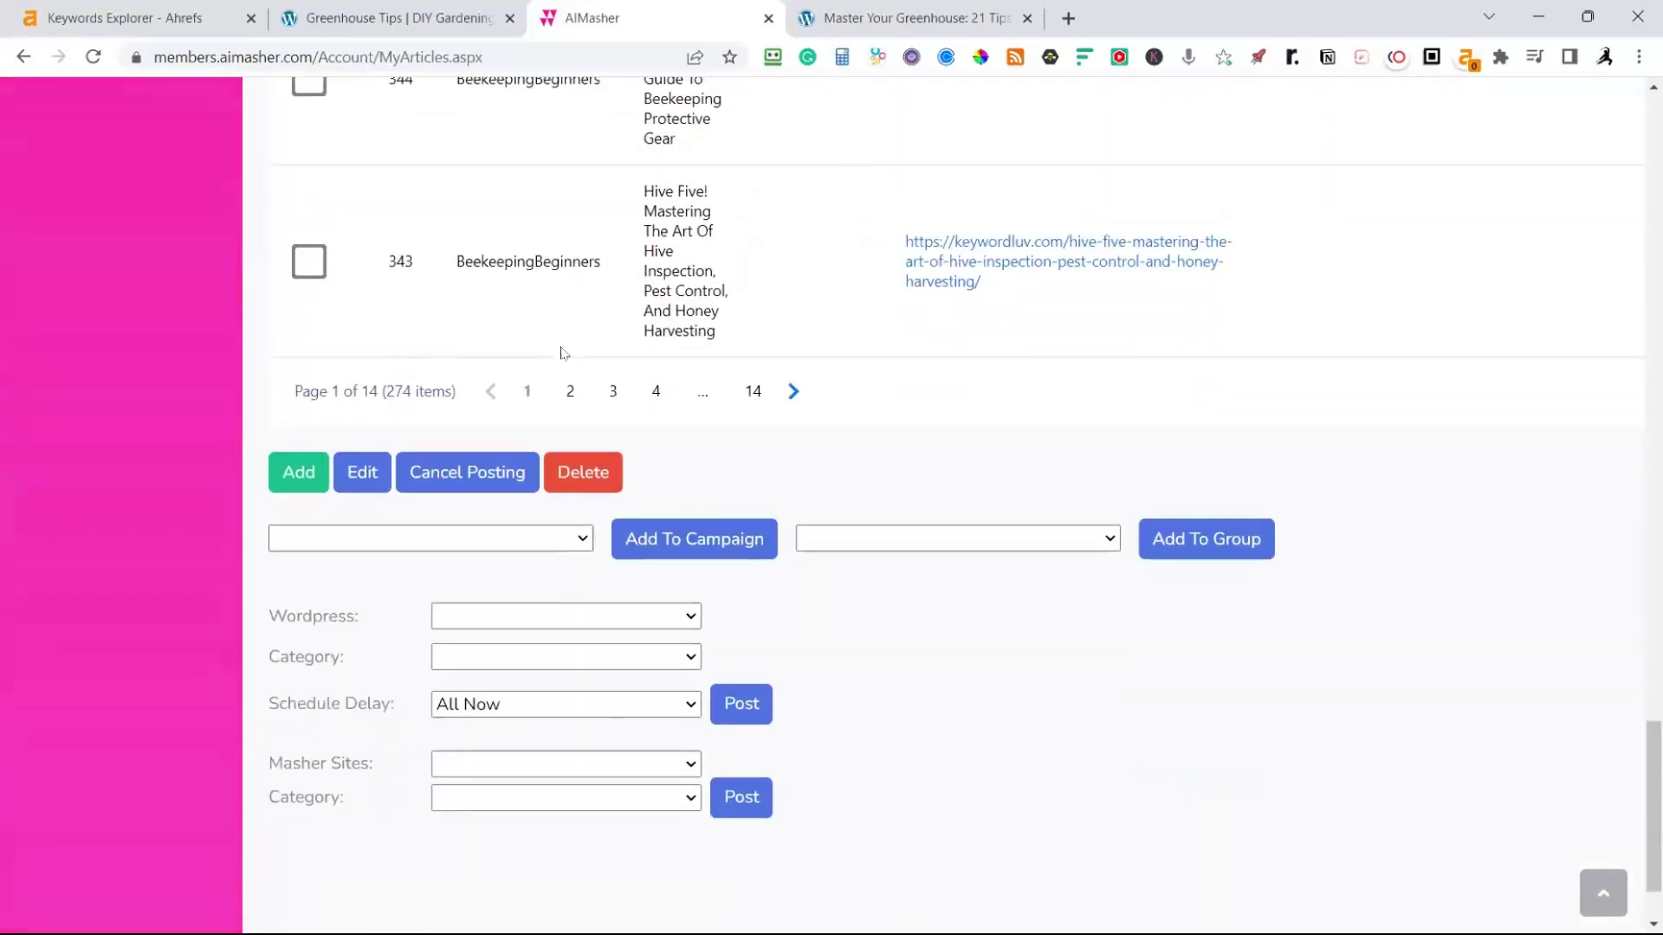
click(684, 508)
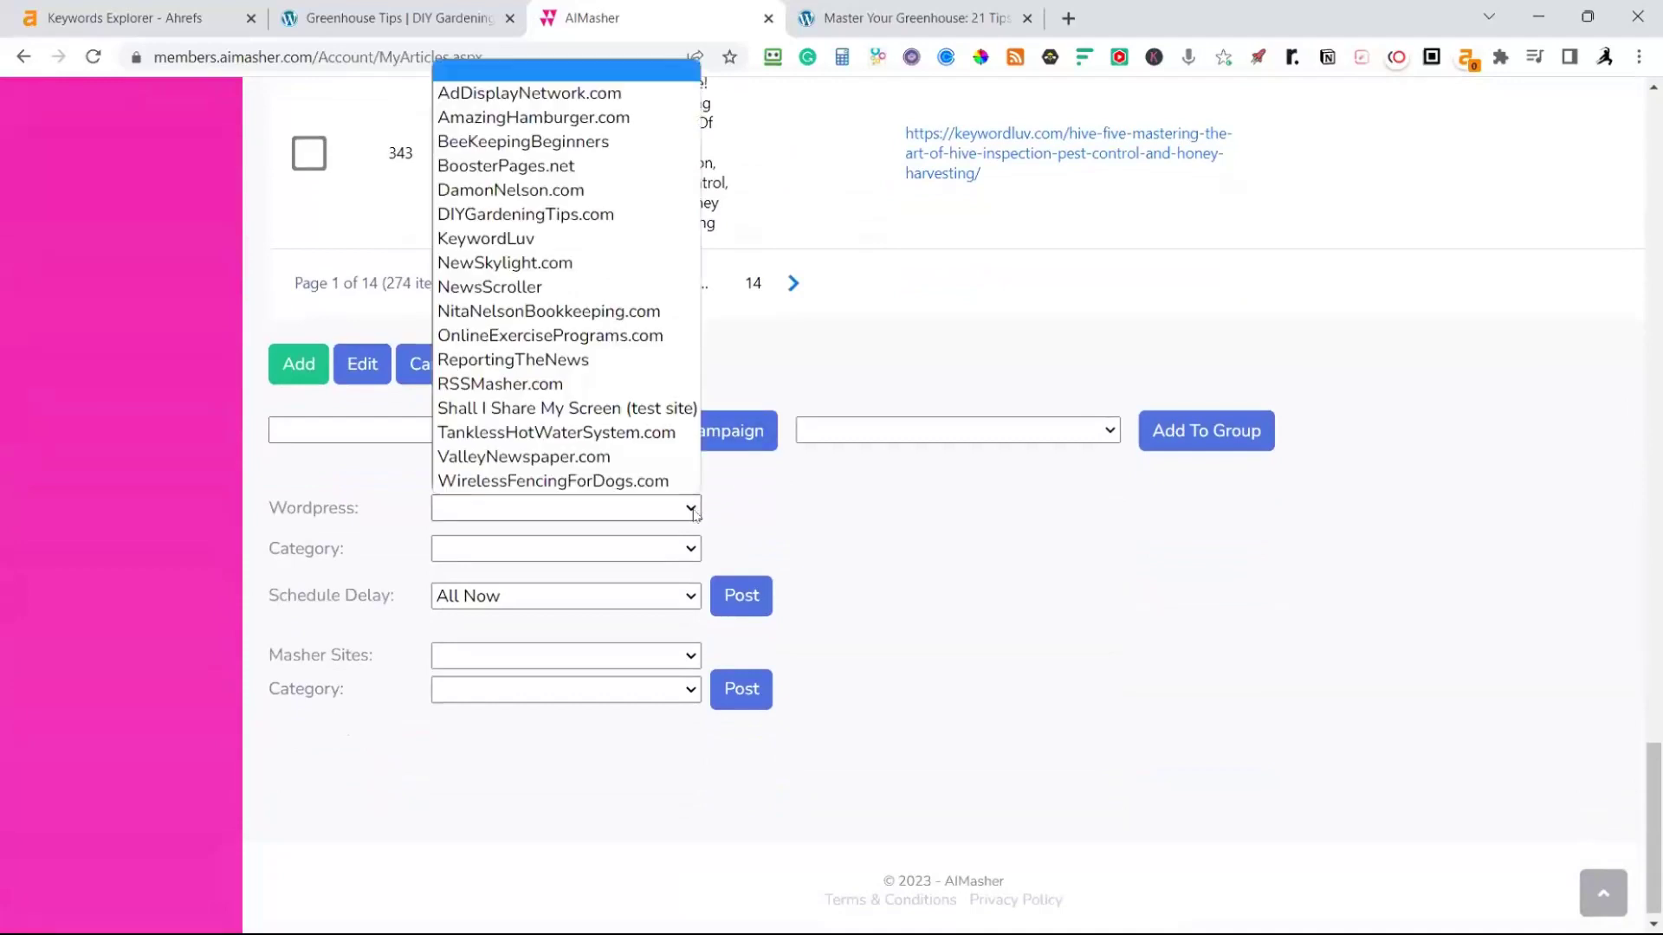
click(571, 214)
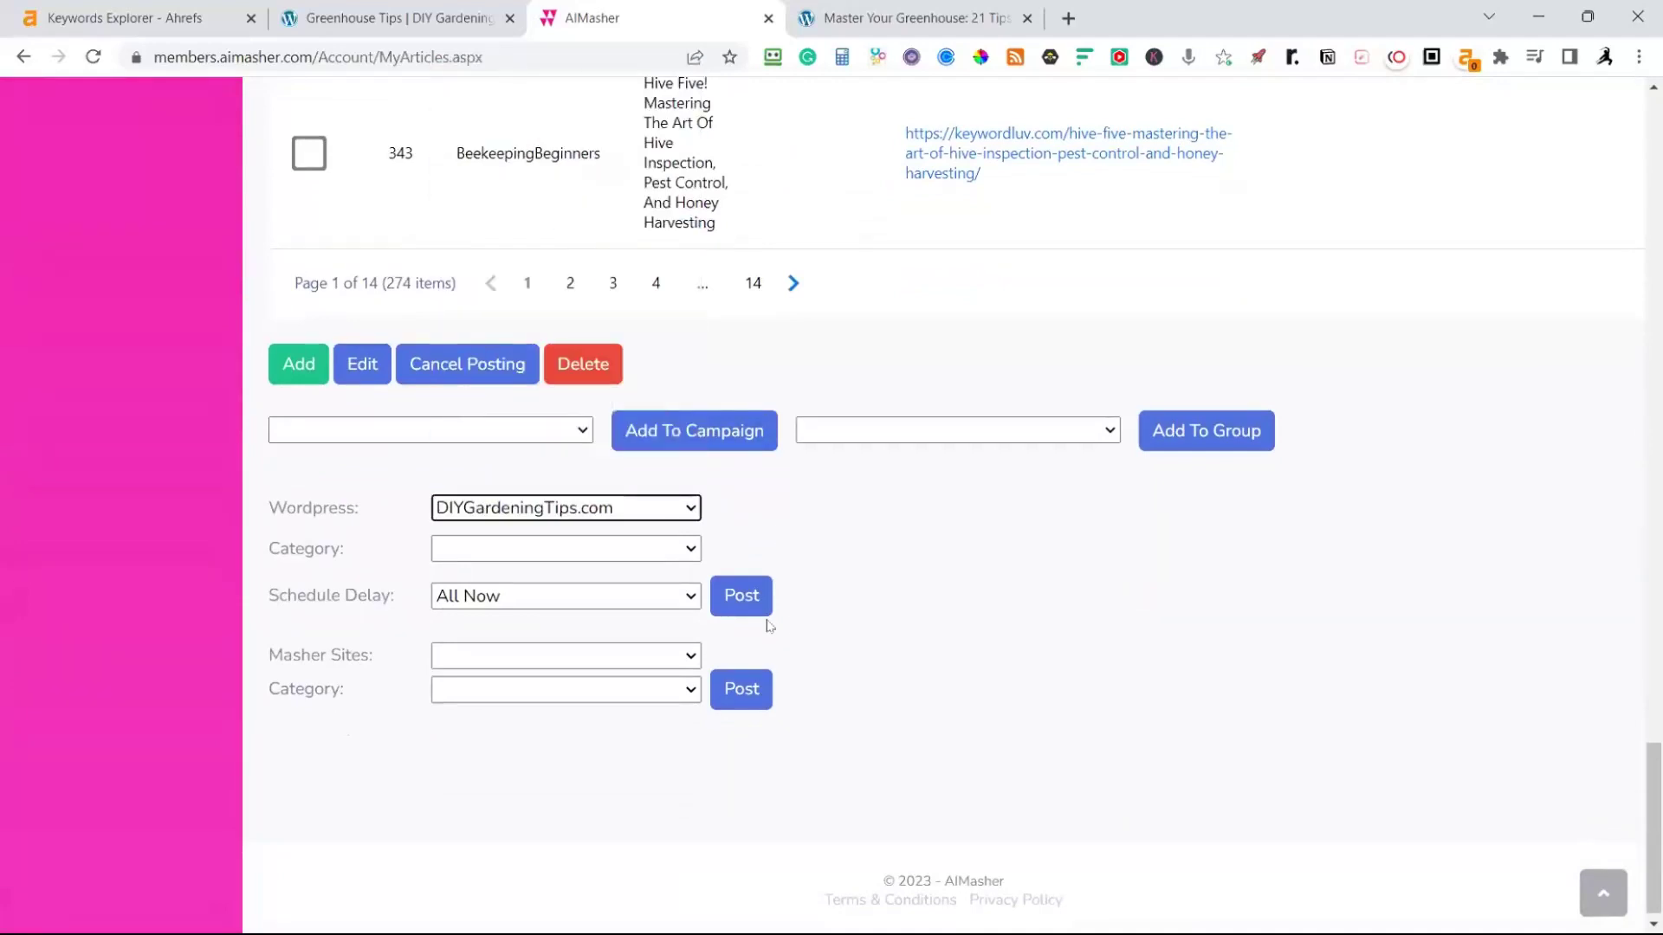
click(690, 551)
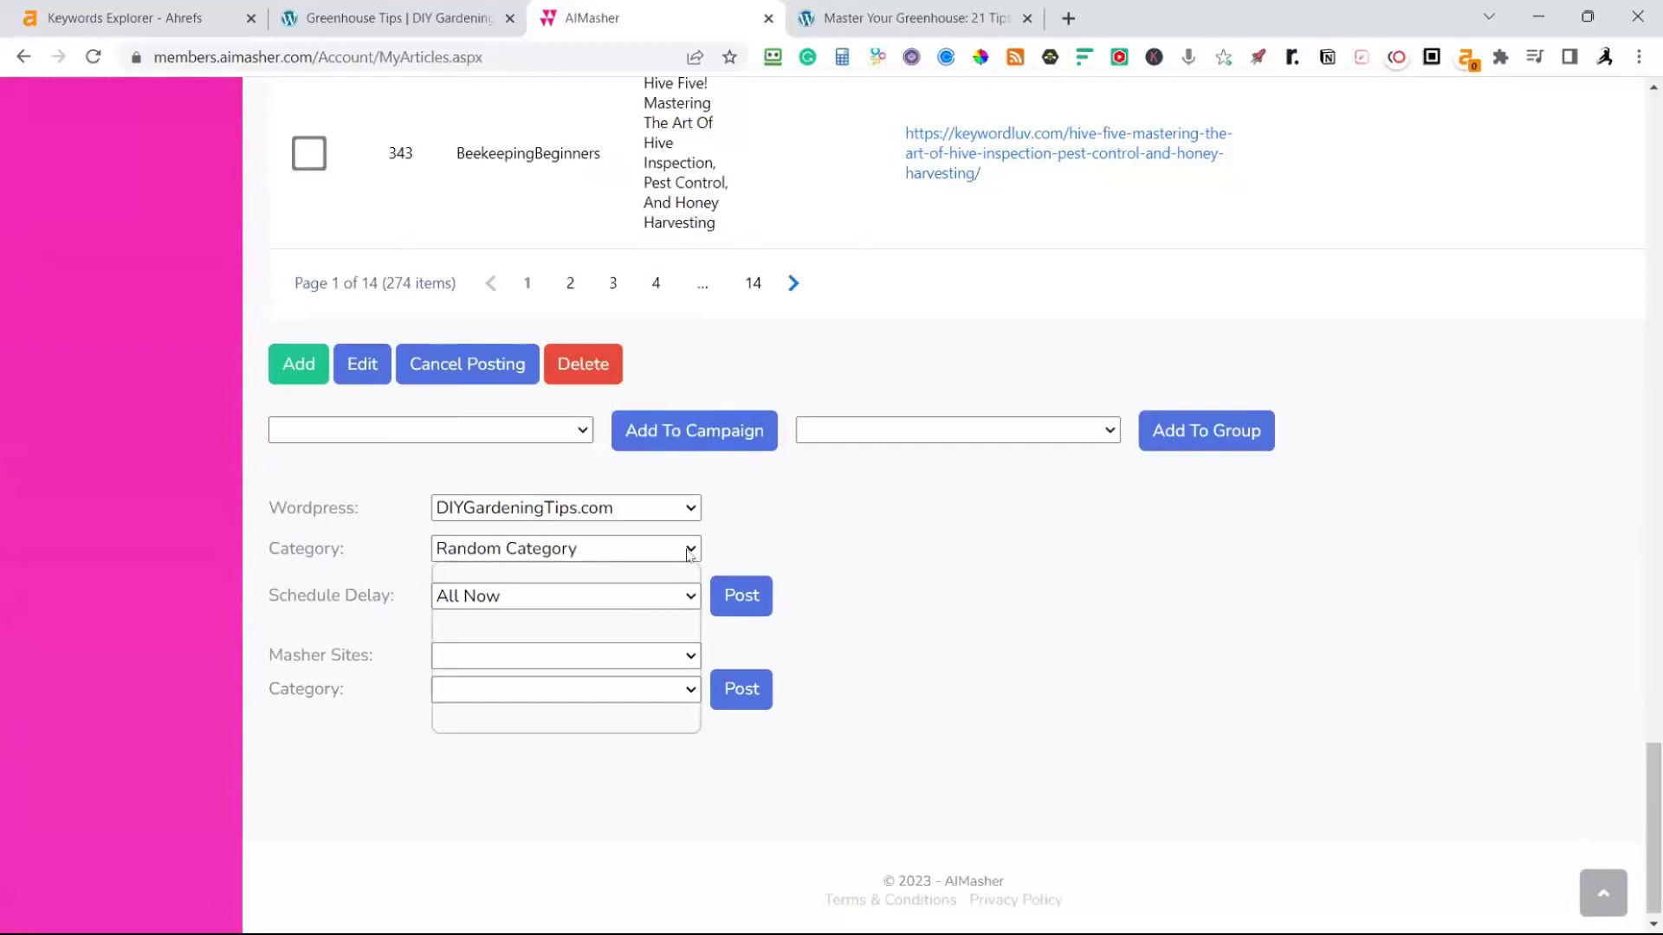
click(519, 647)
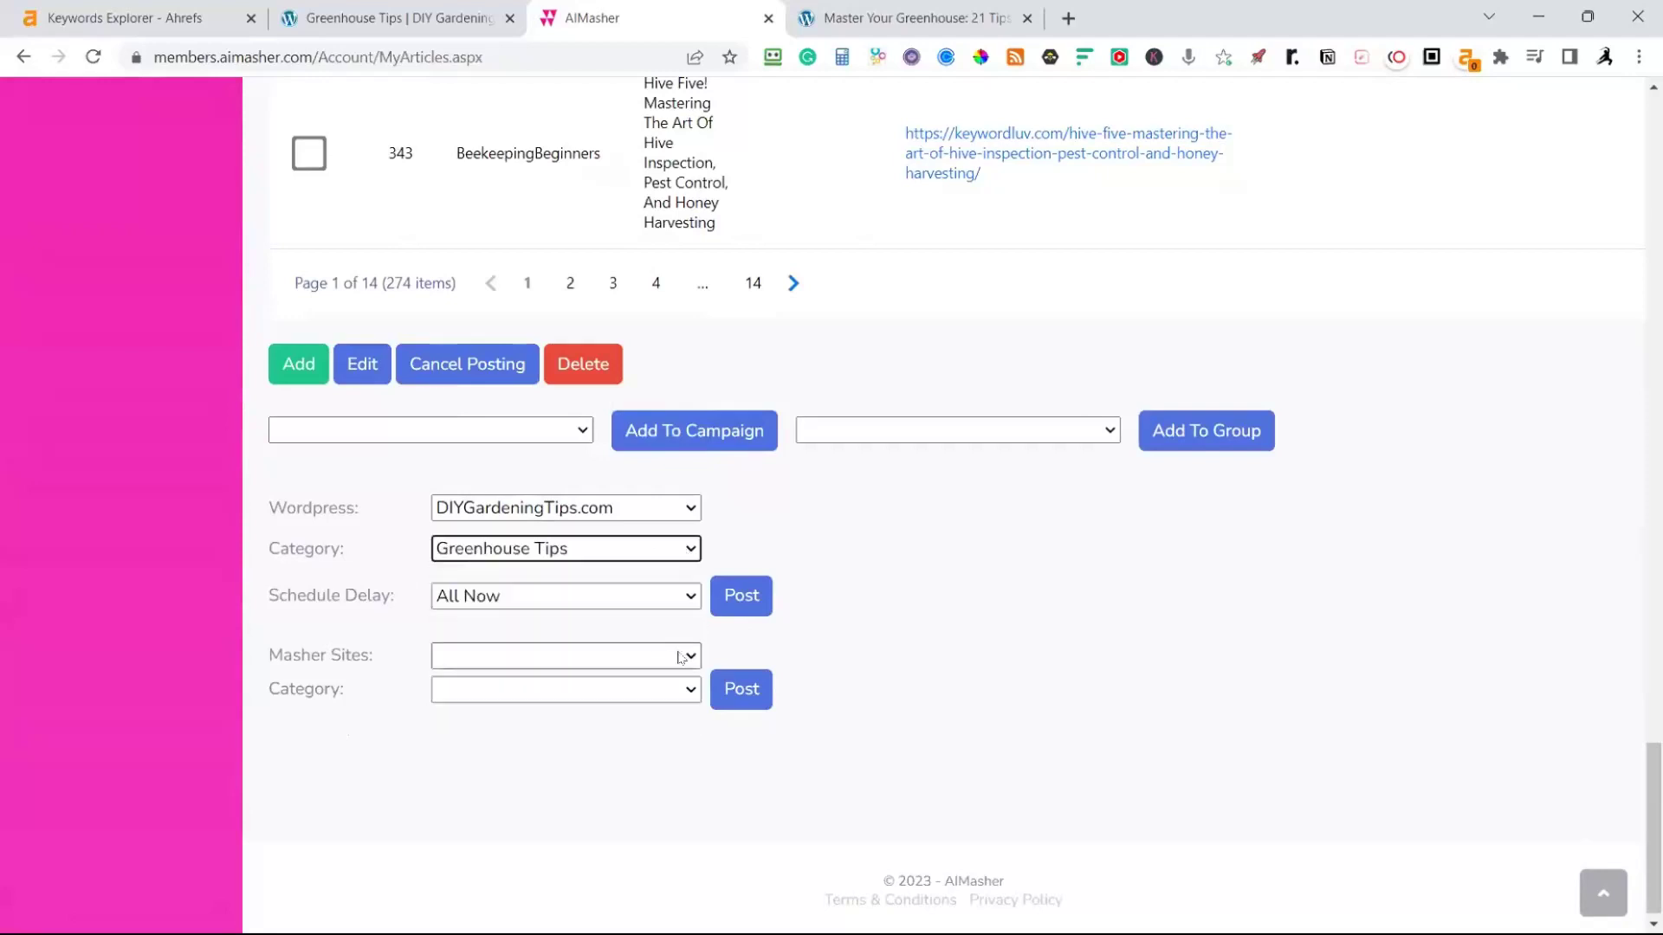
click(690, 600)
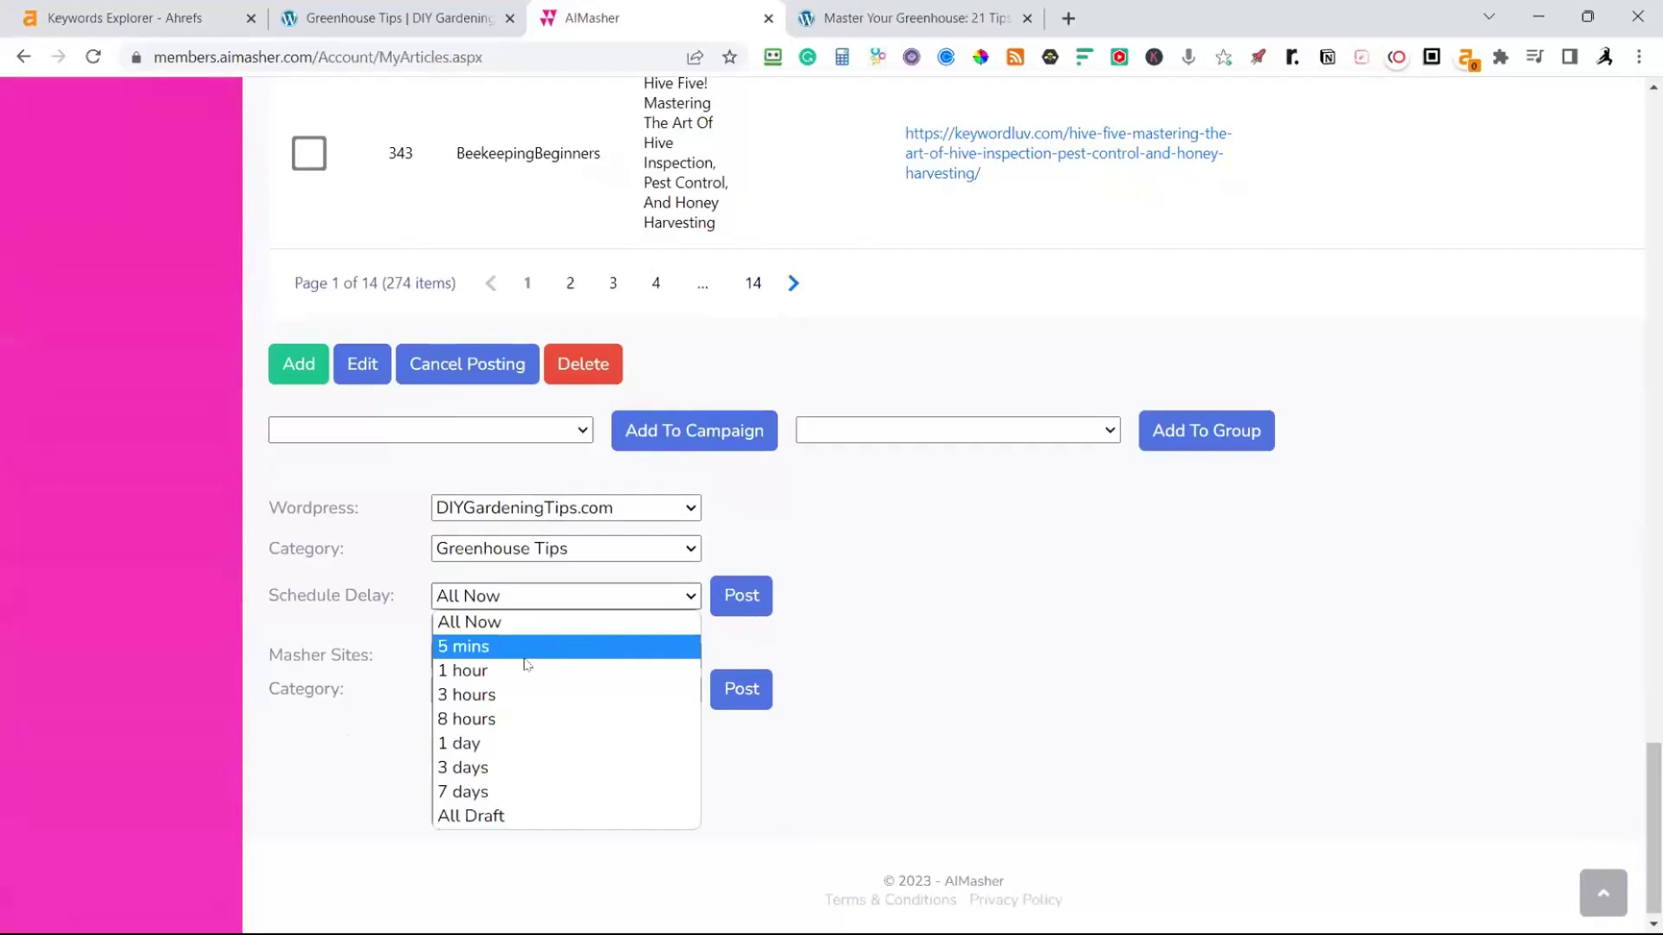
click(475, 651)
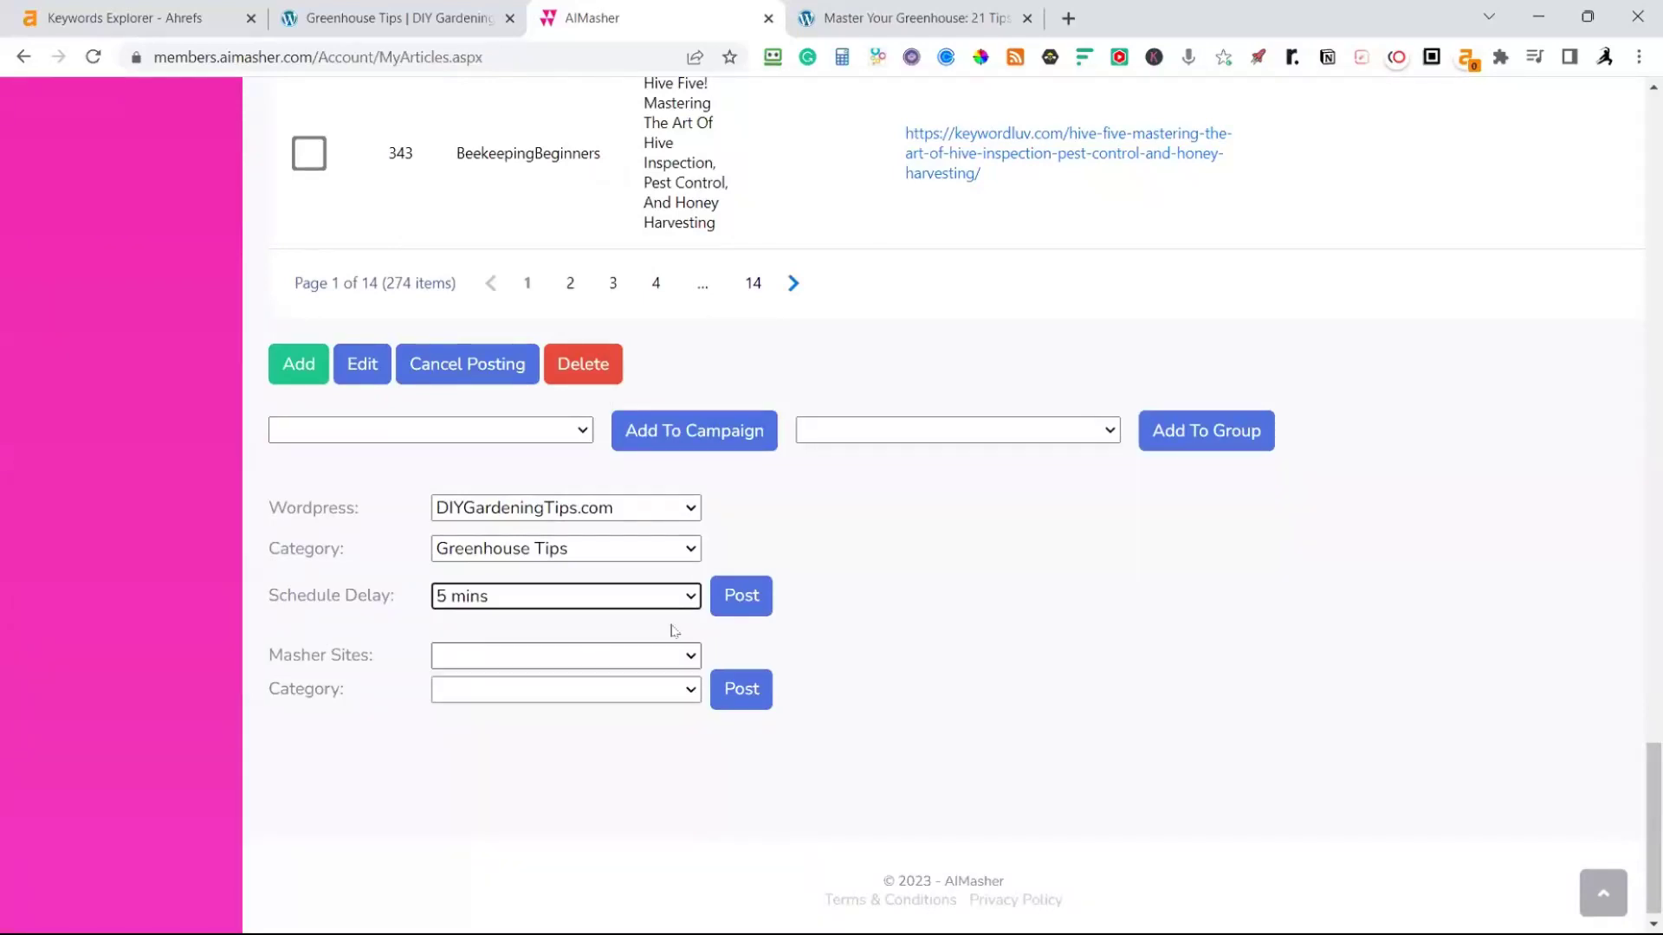
click(745, 604)
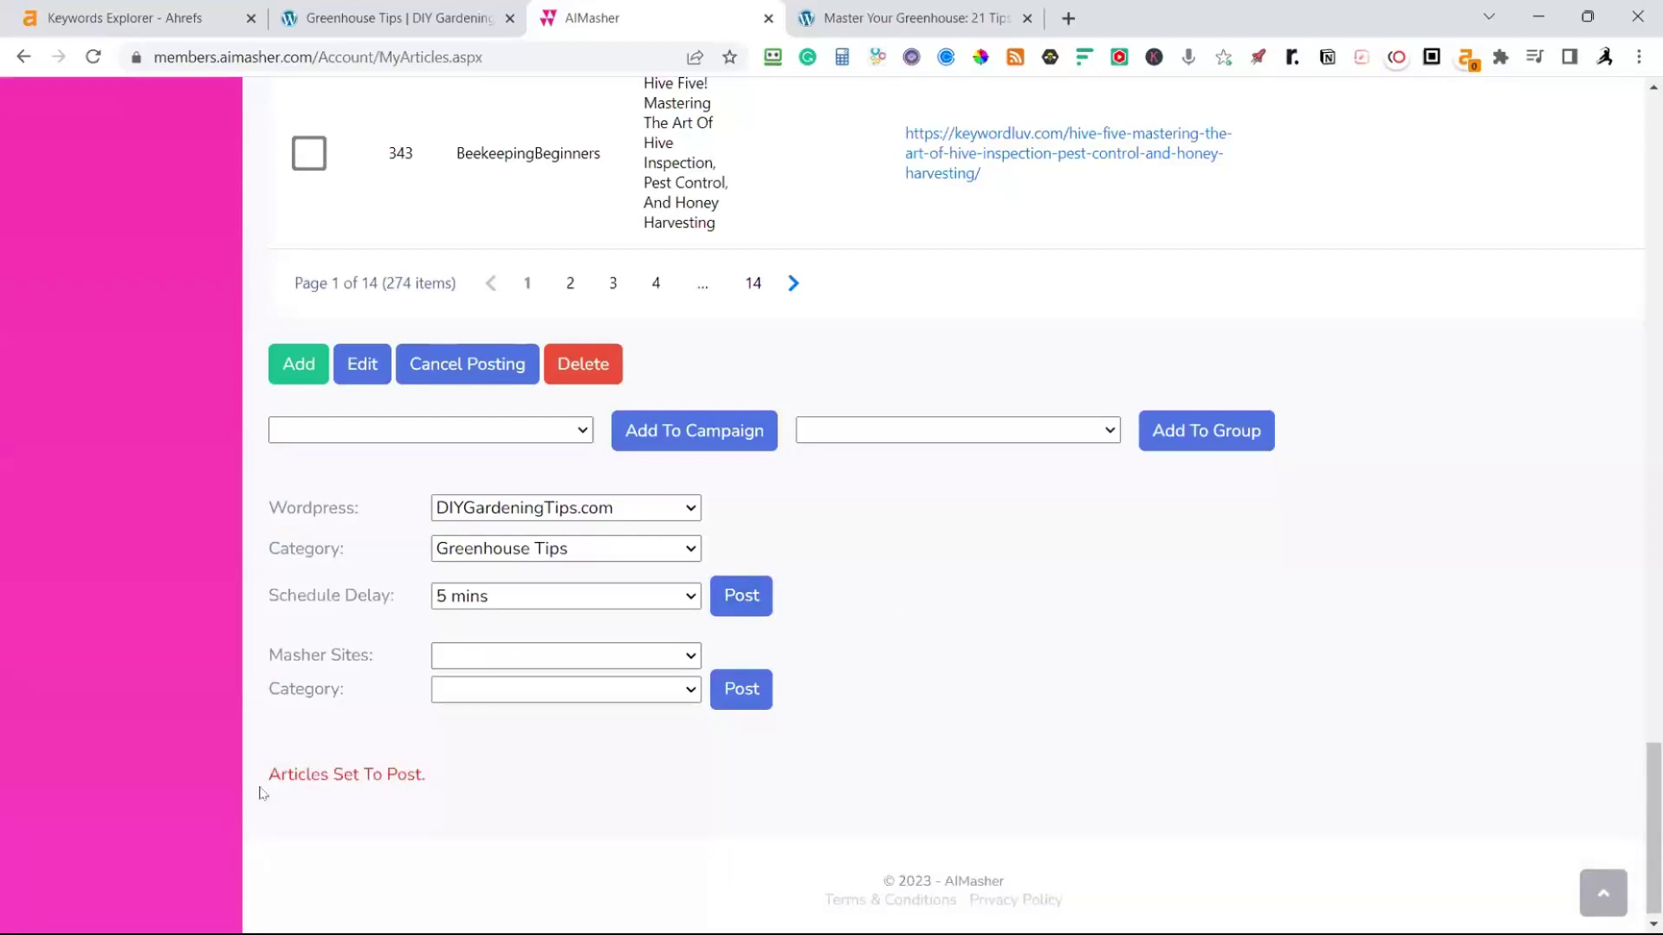
Check the posting status and schedule information of articles 369 through 374 in My Articles
scroll(1346, 750, up, 15)
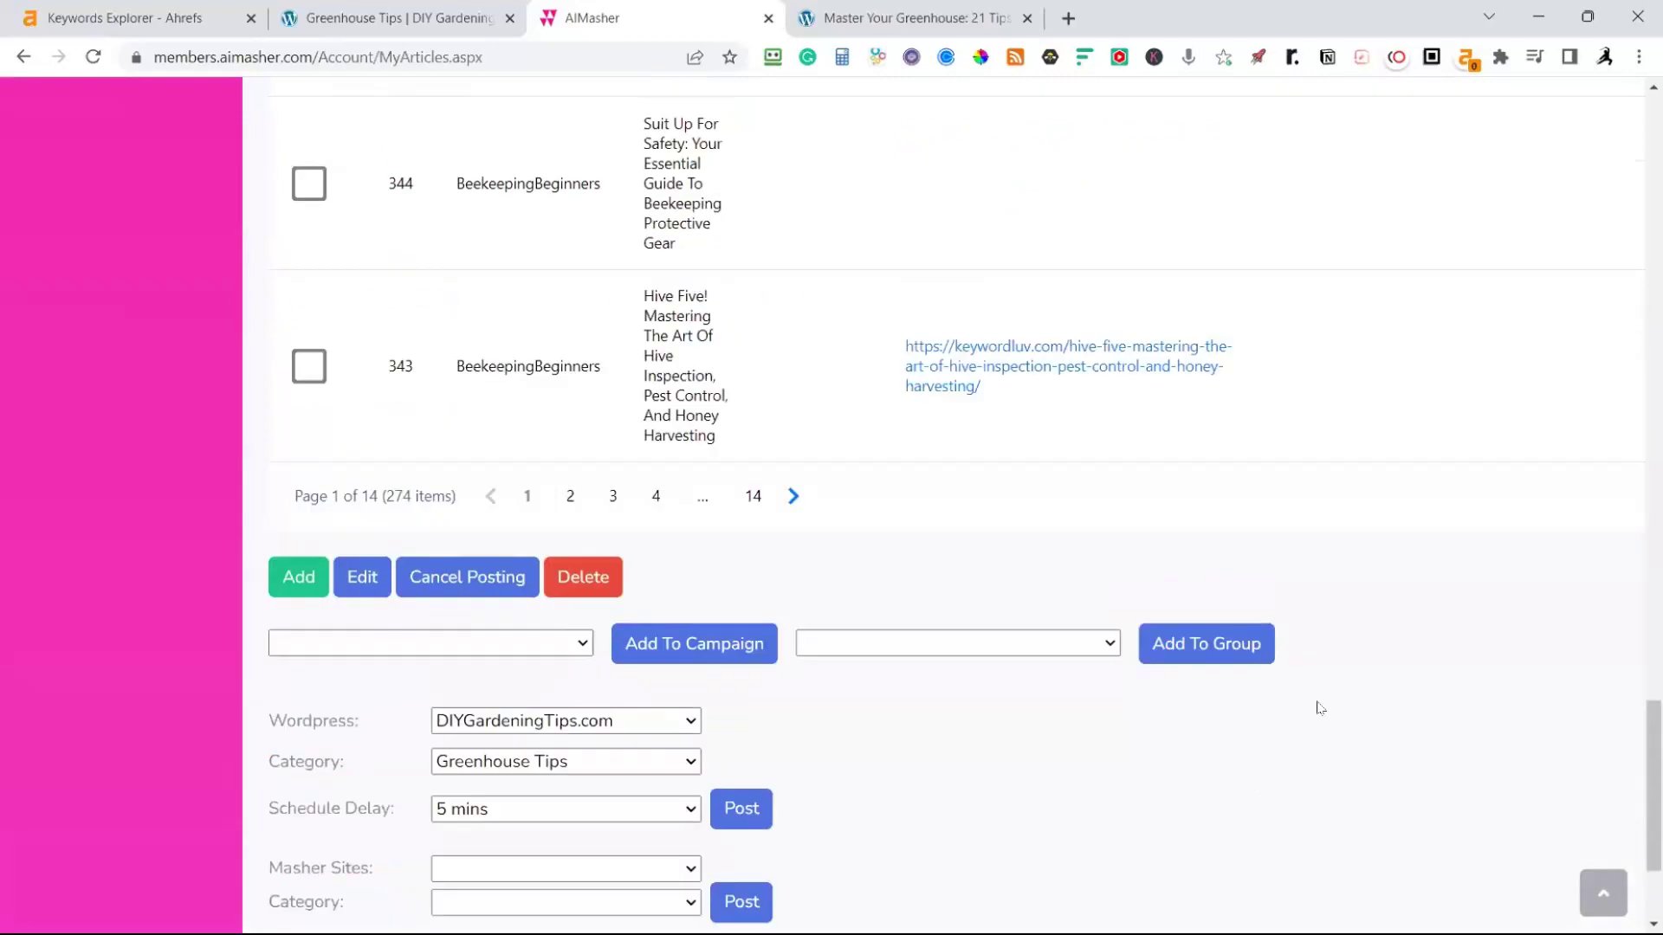
scroll(1175, 608, up, 20)
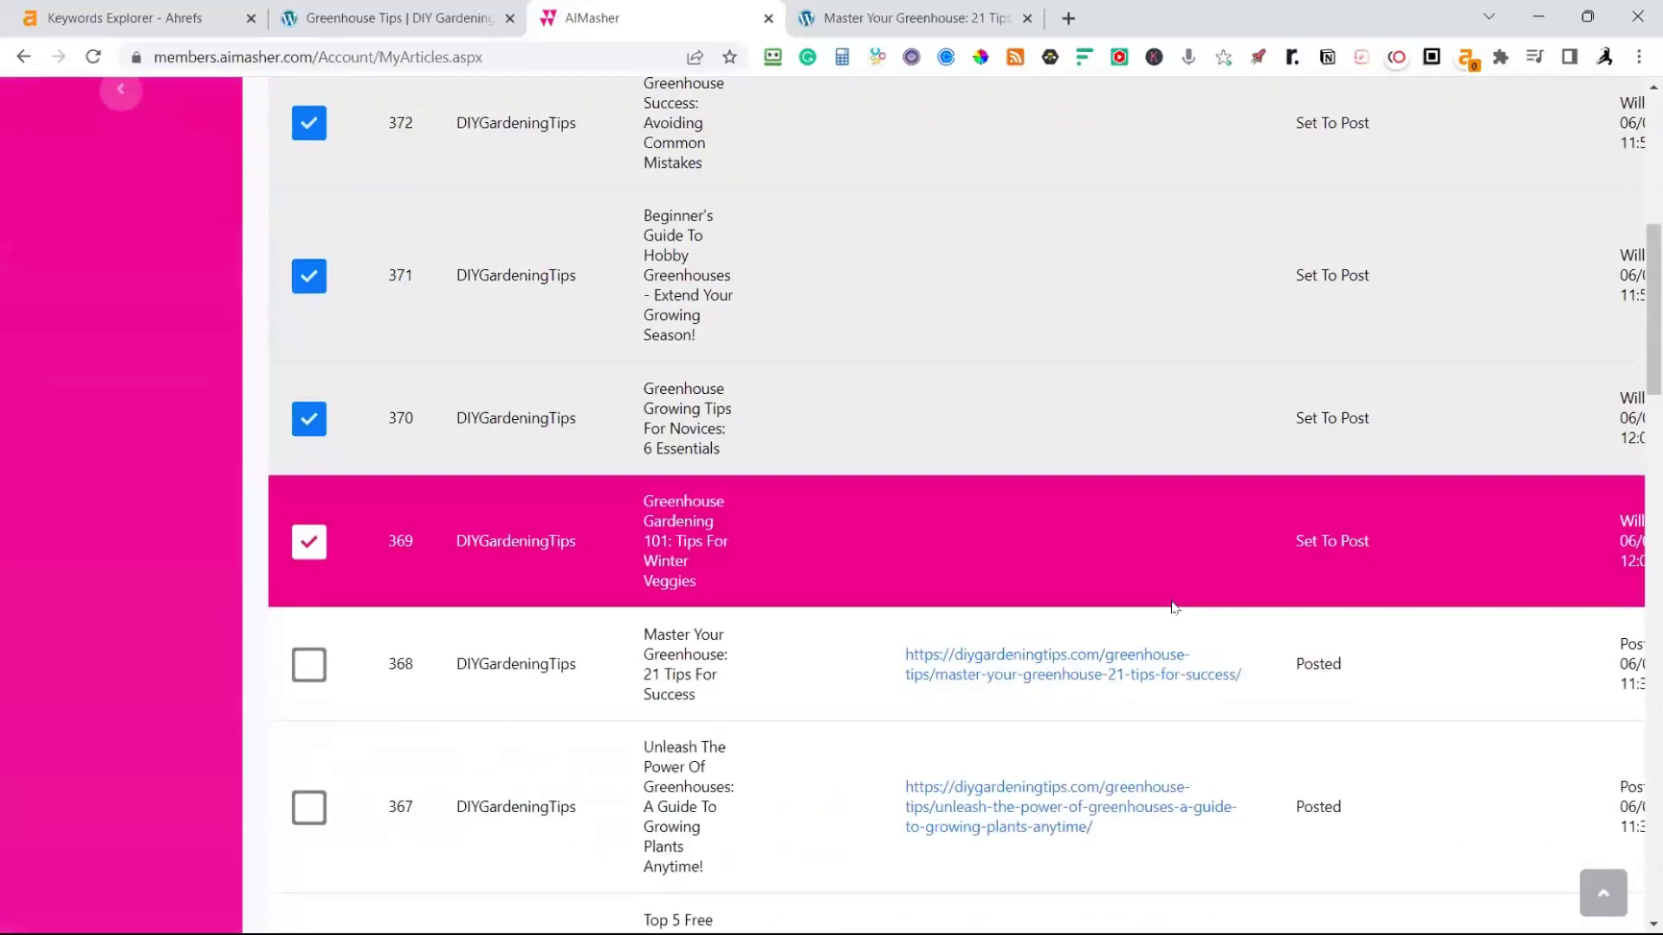
scroll(1489, 305, up, 3)
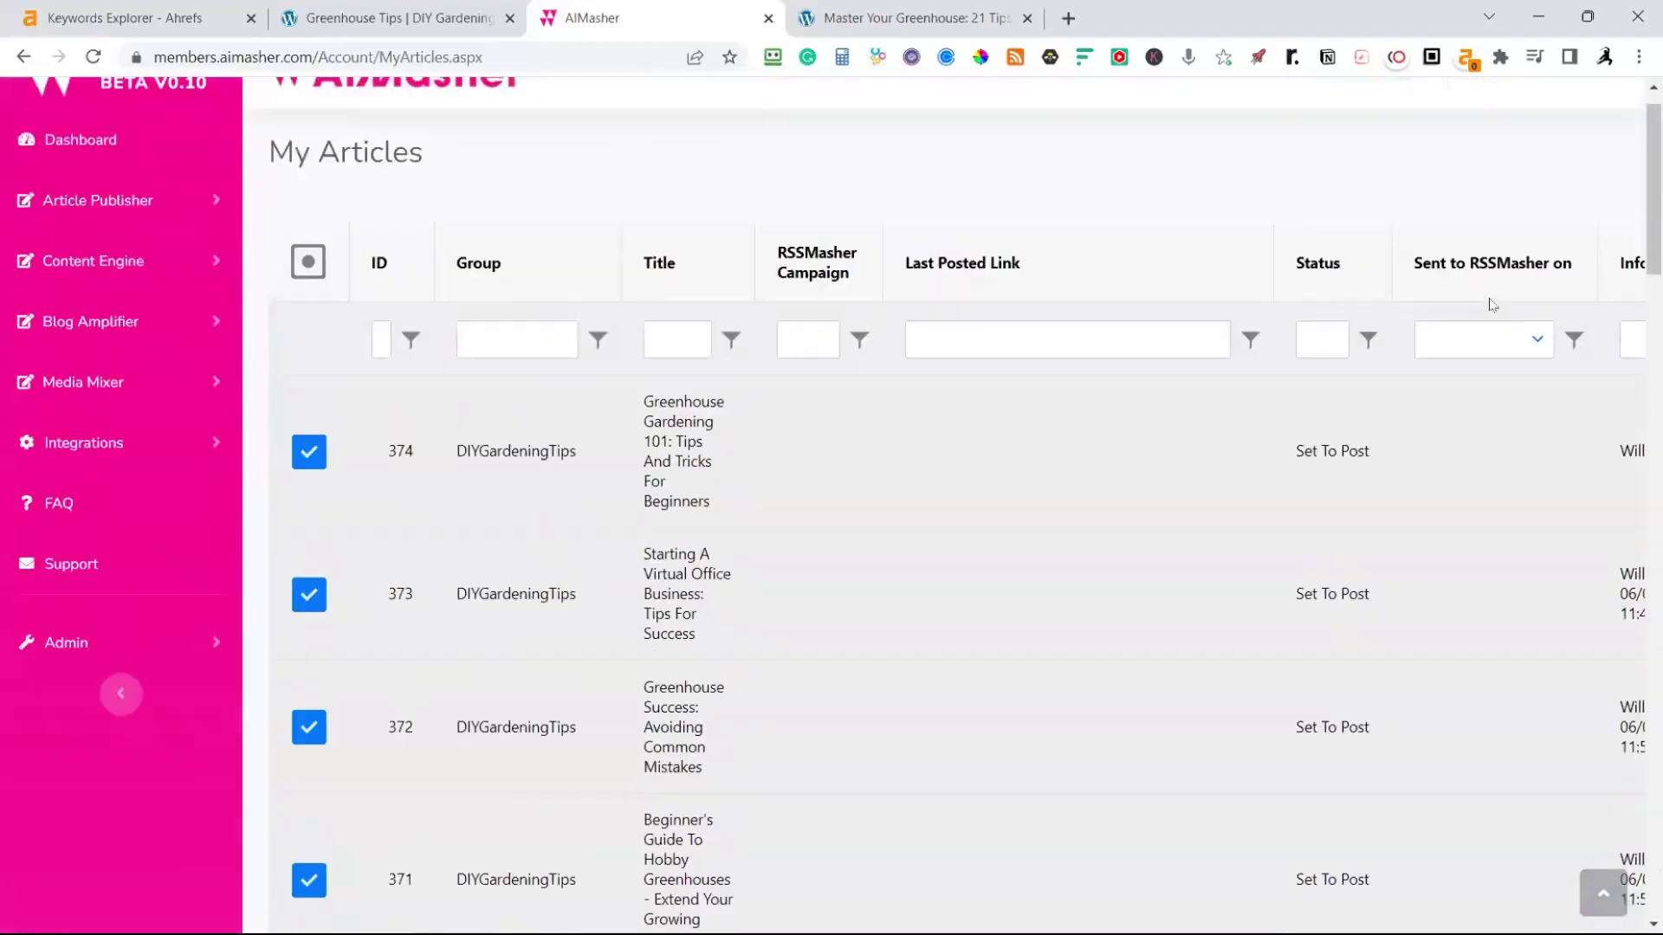
scroll(1385, 433, down, 1)
scroll(1362, 410, down, 1)
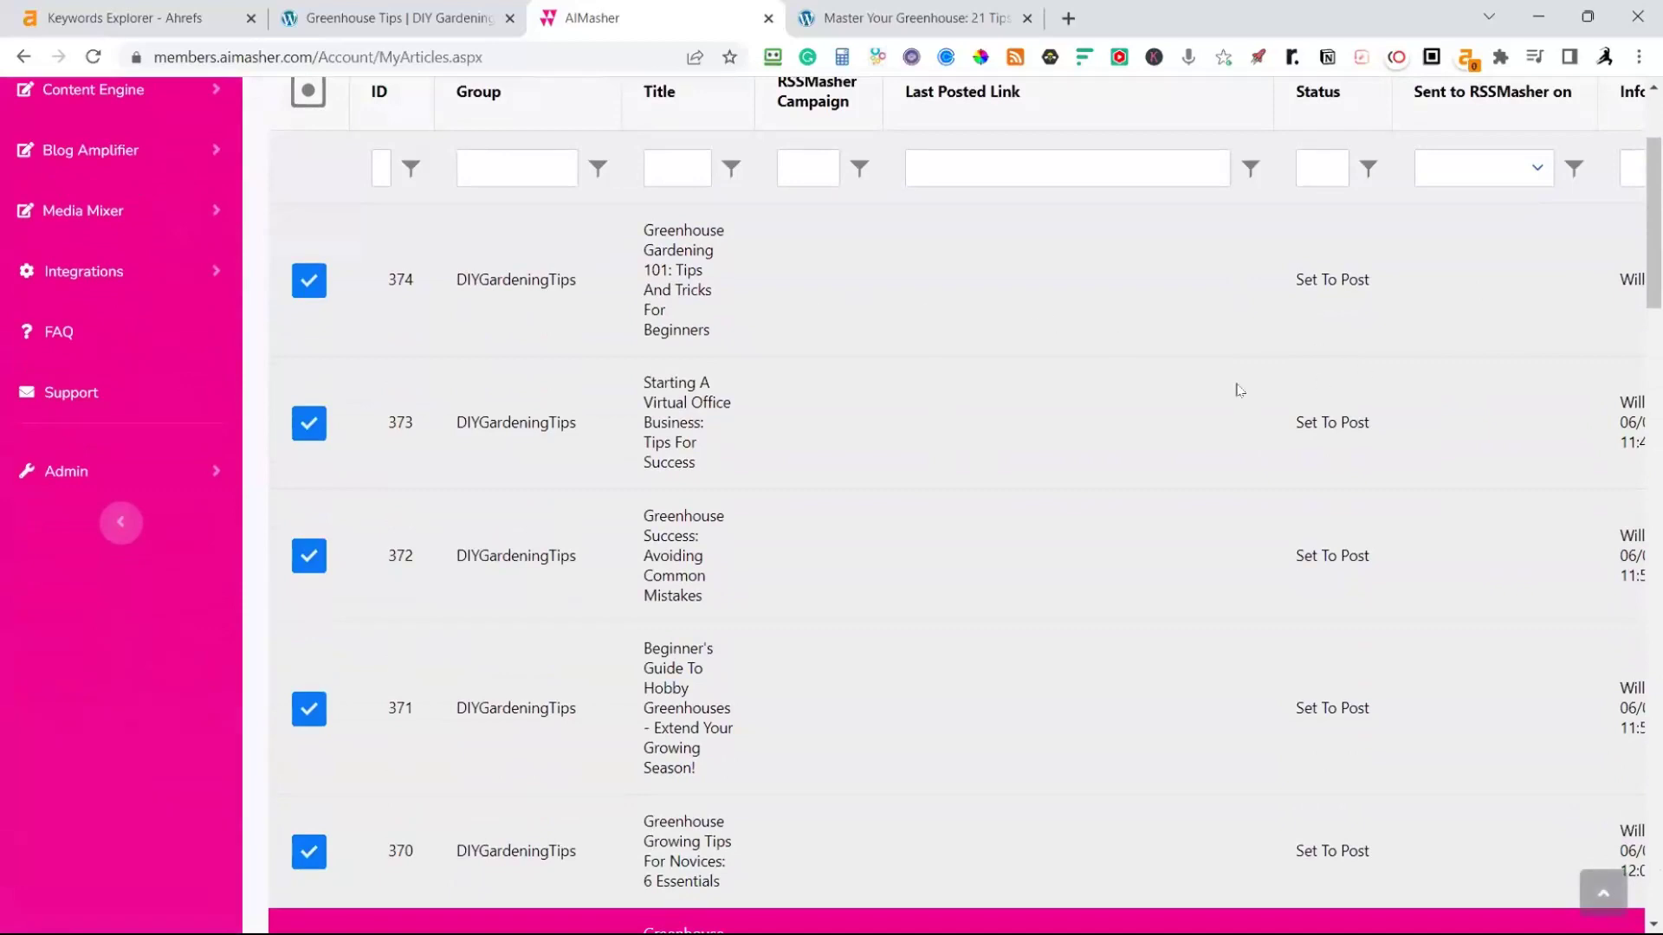
scroll(1204, 537, down, 1)
scroll(1243, 577, down, 1)
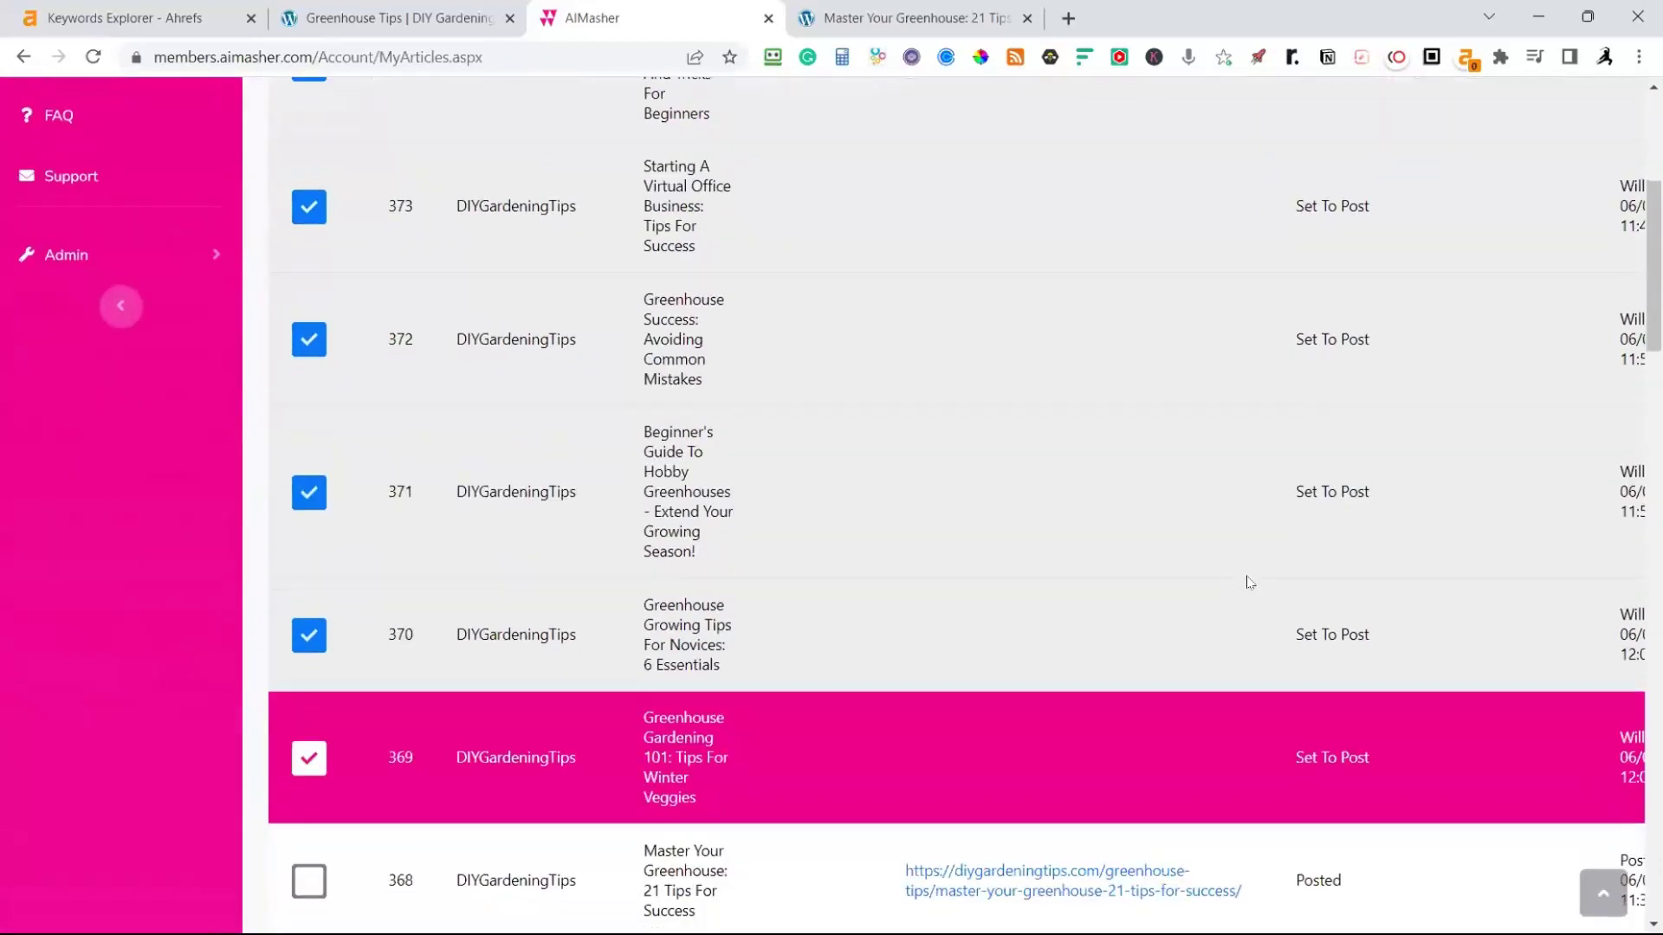
scroll(1249, 582, up, 4)
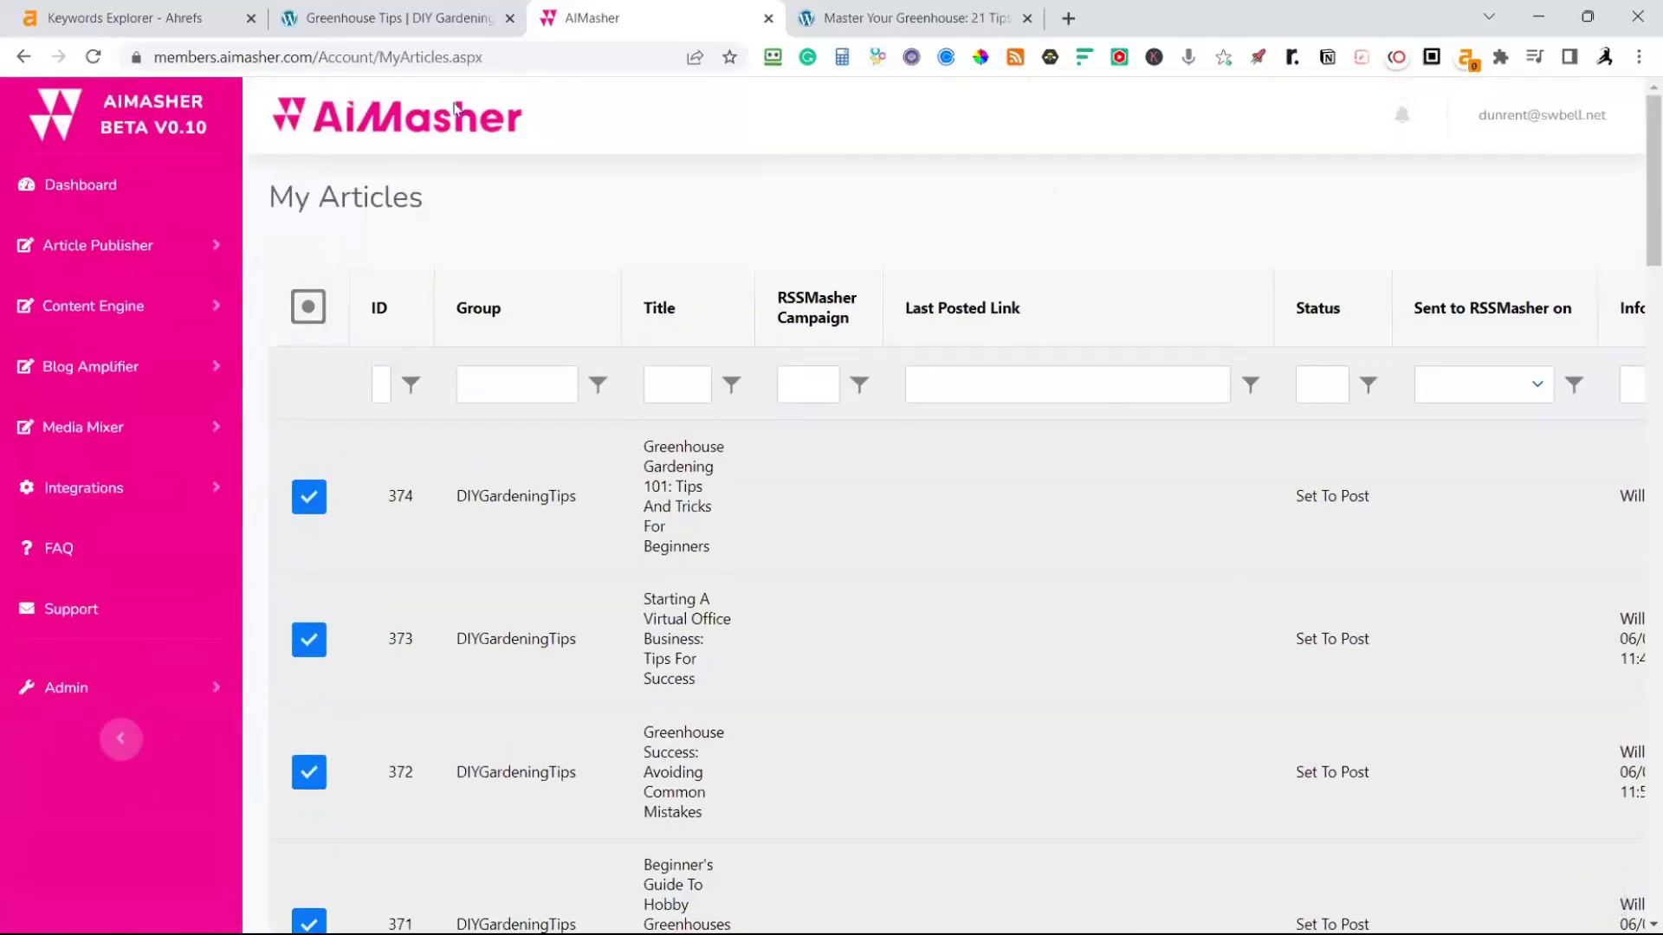
Set up a new article import with the ZimmWriter Bulk Blog Post template, the VirtualOfficeTips group and title removal from the content
click(133, 253)
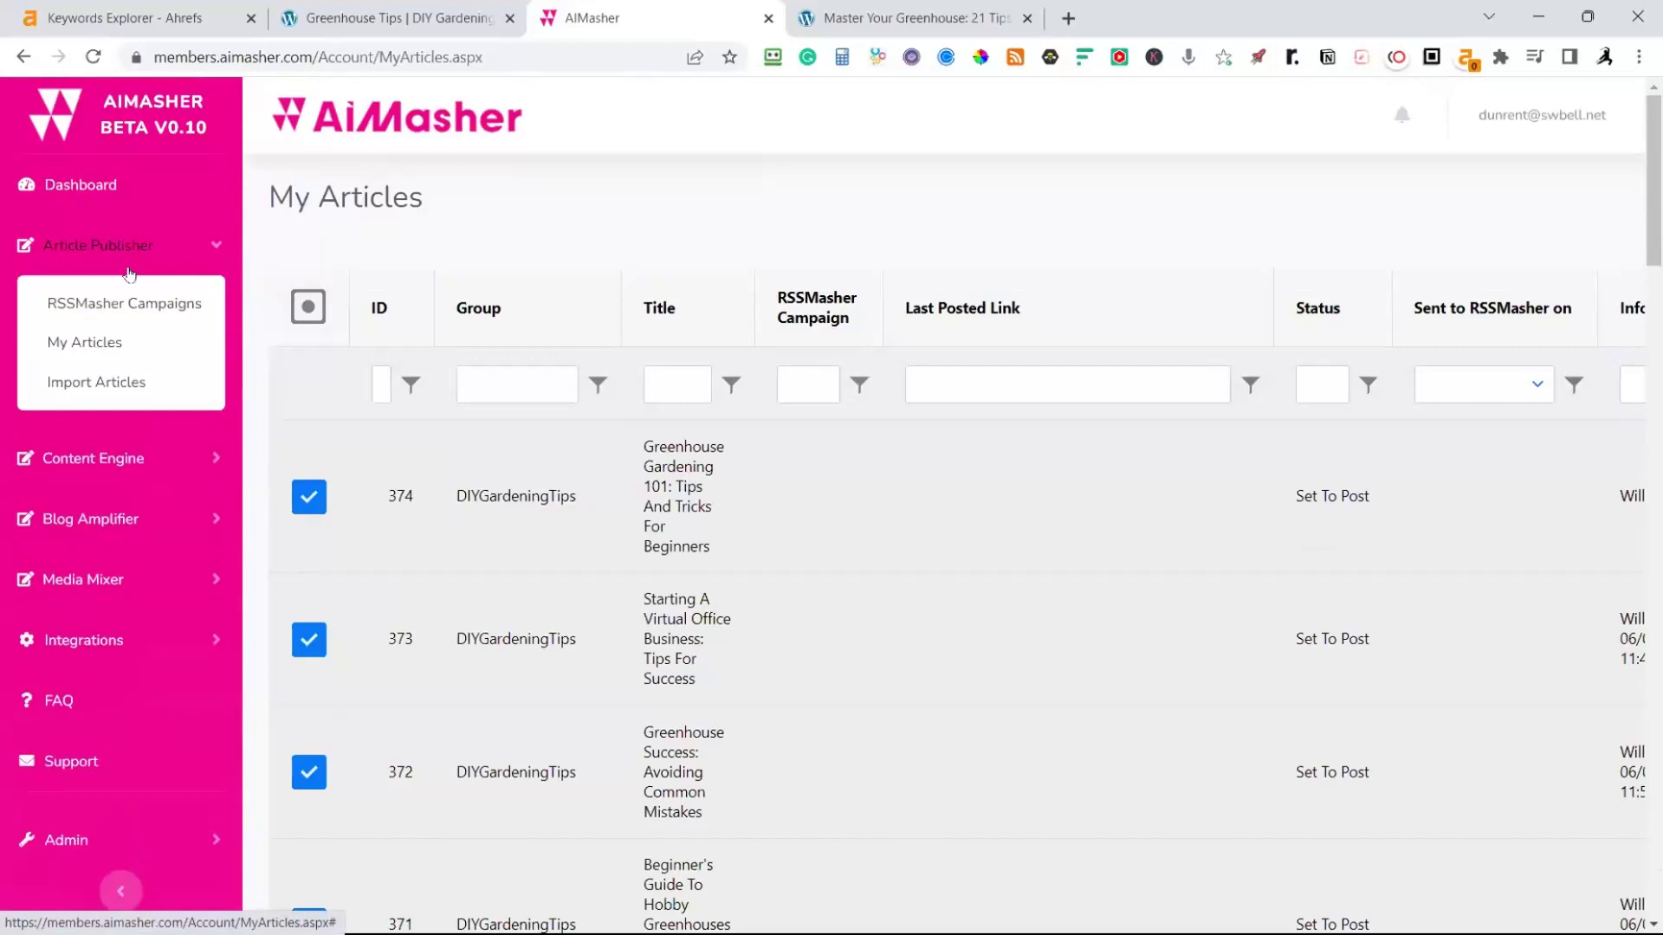
click(95, 389)
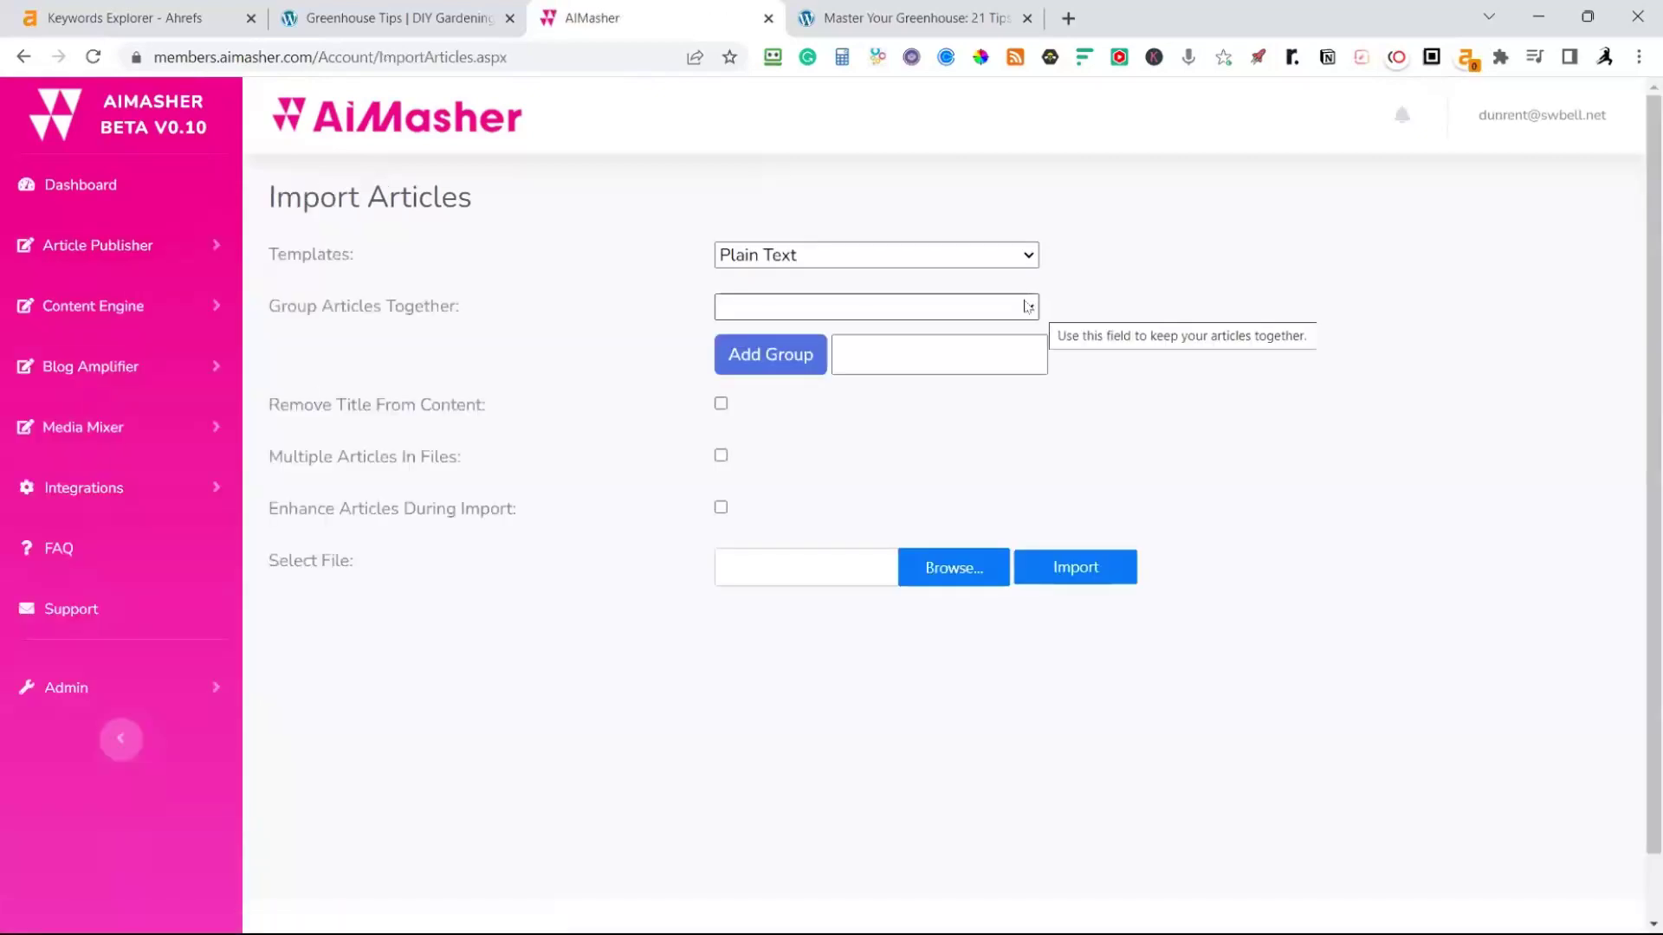
mouse_move(1009, 313)
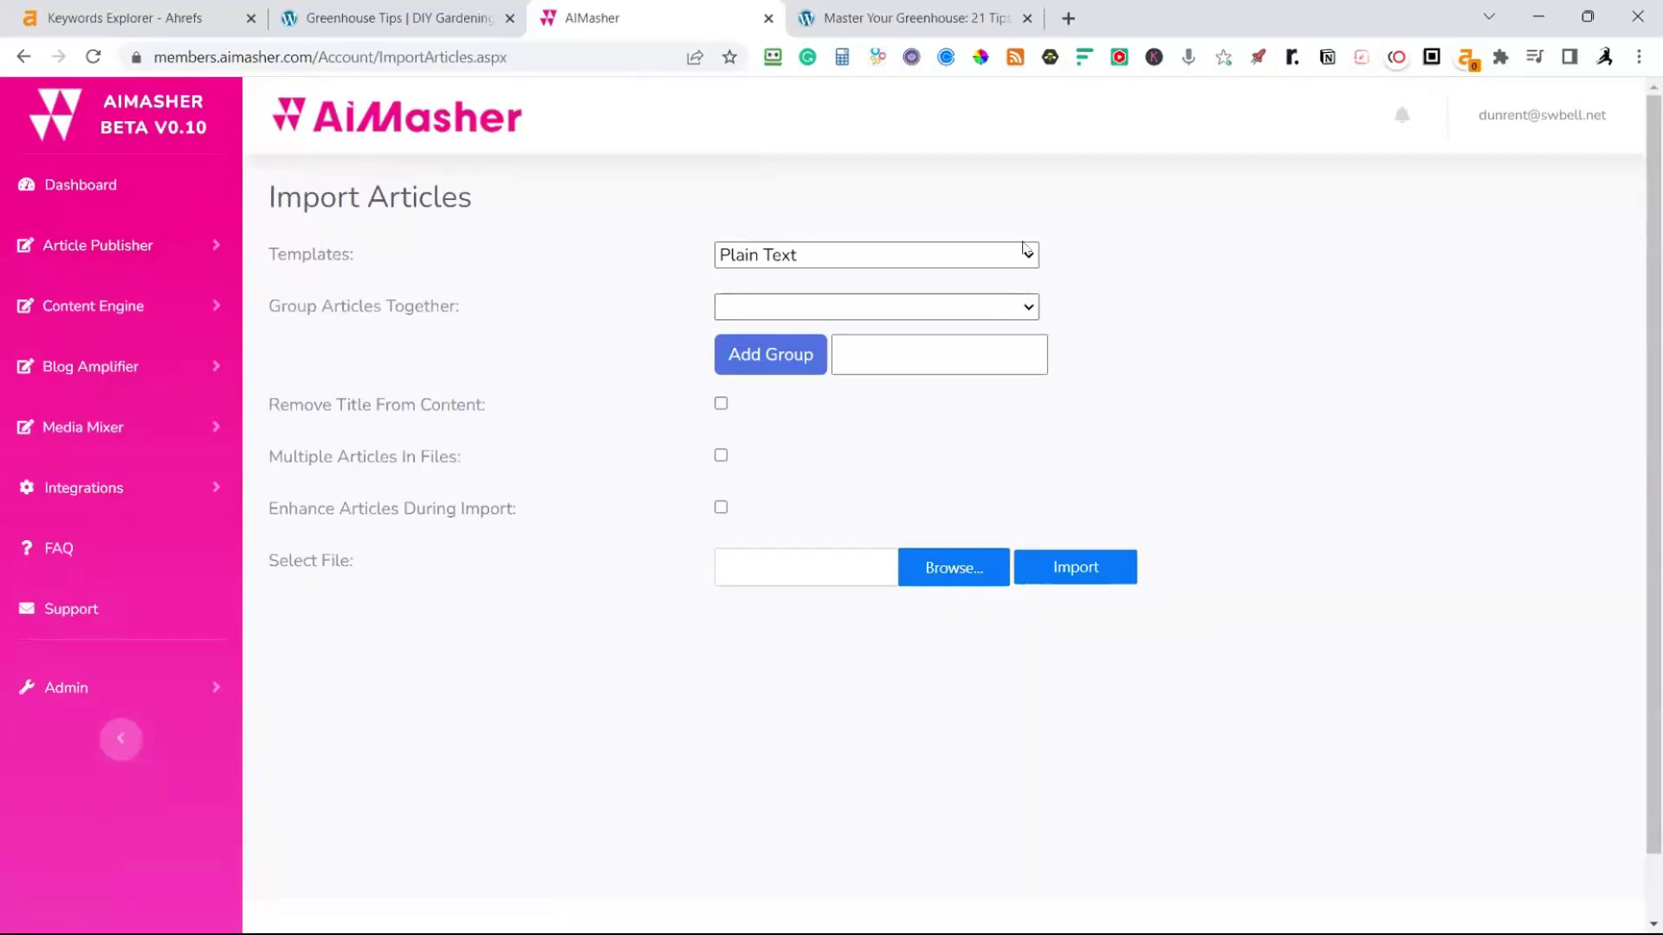
click(1026, 250)
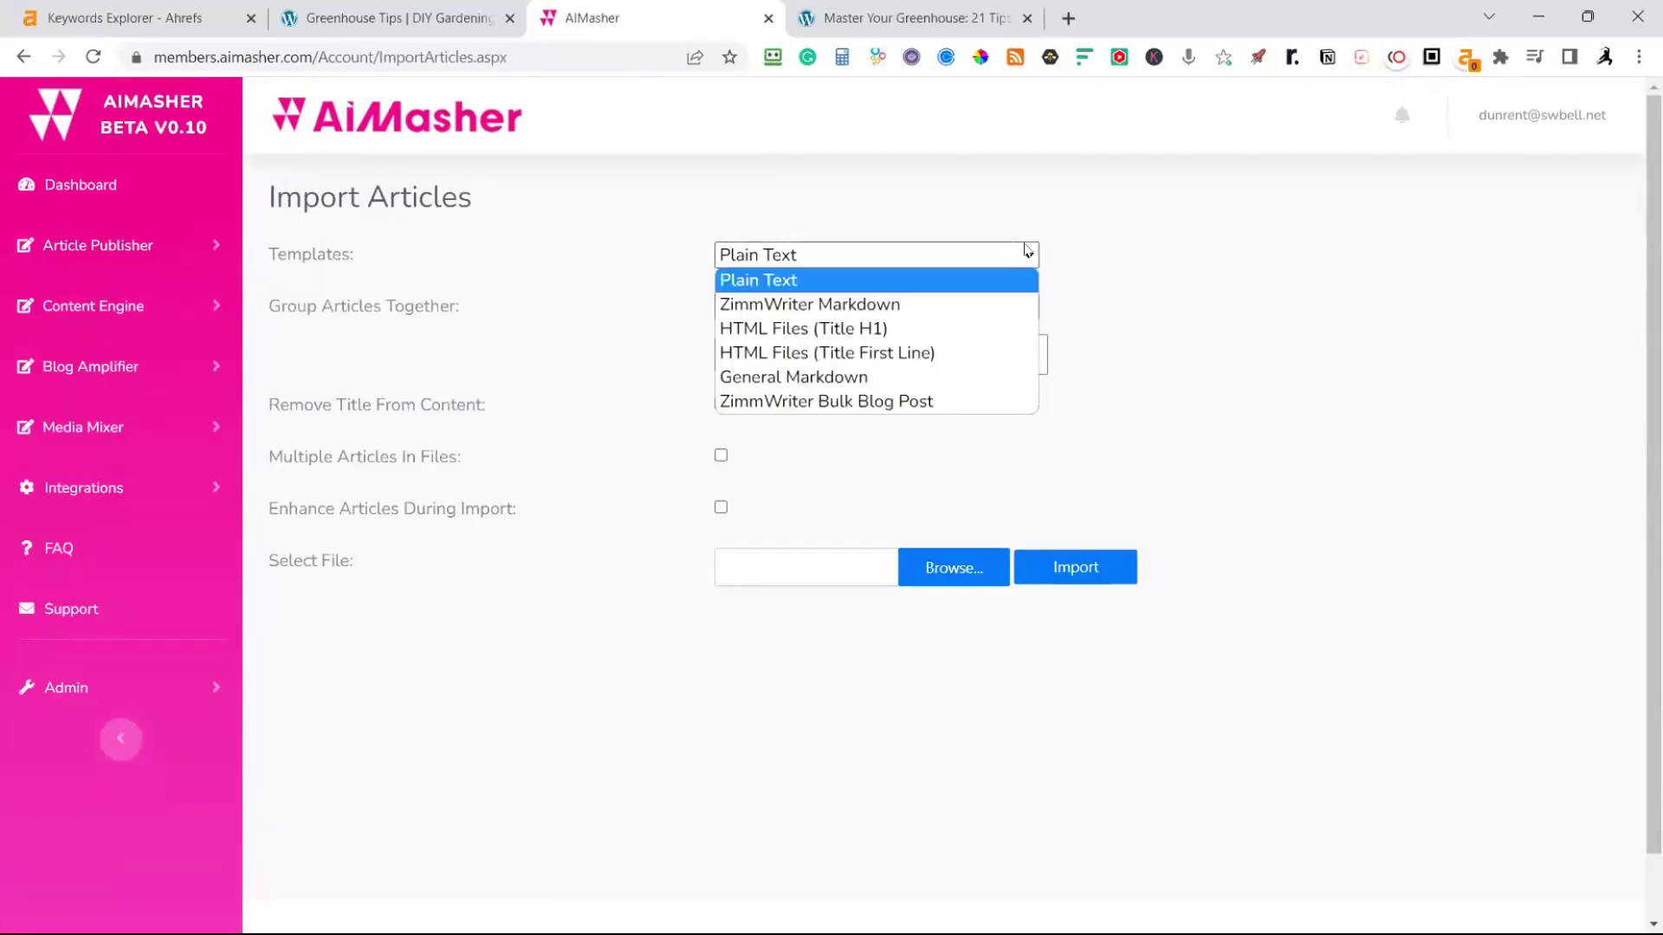
click(959, 403)
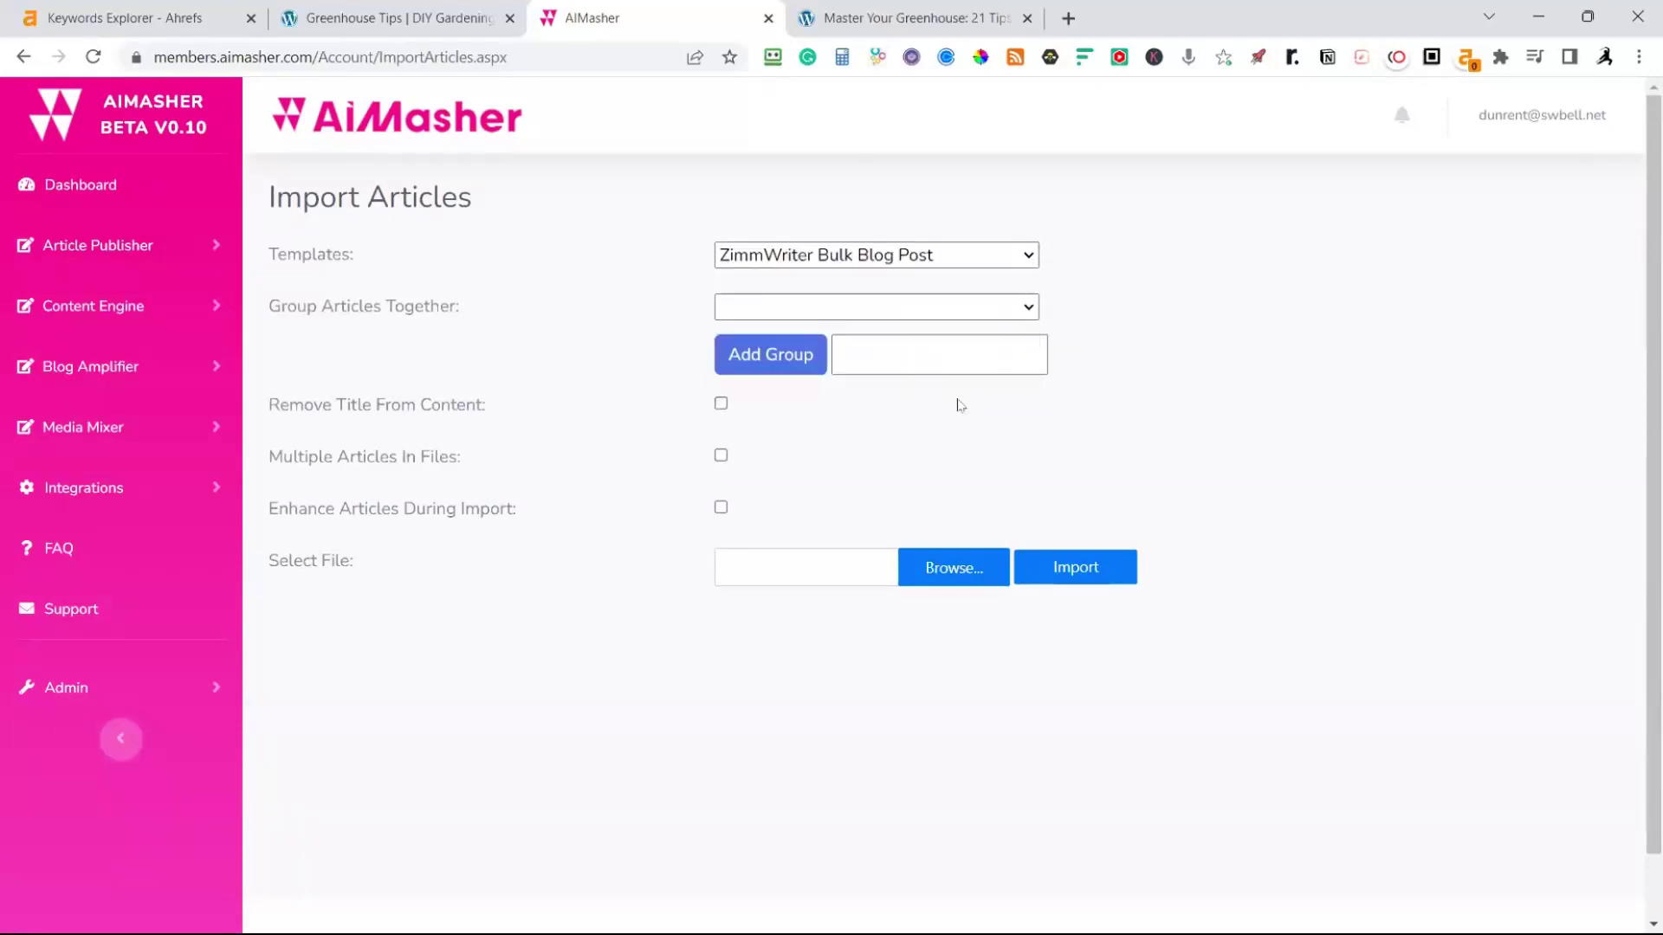
click(1028, 310)
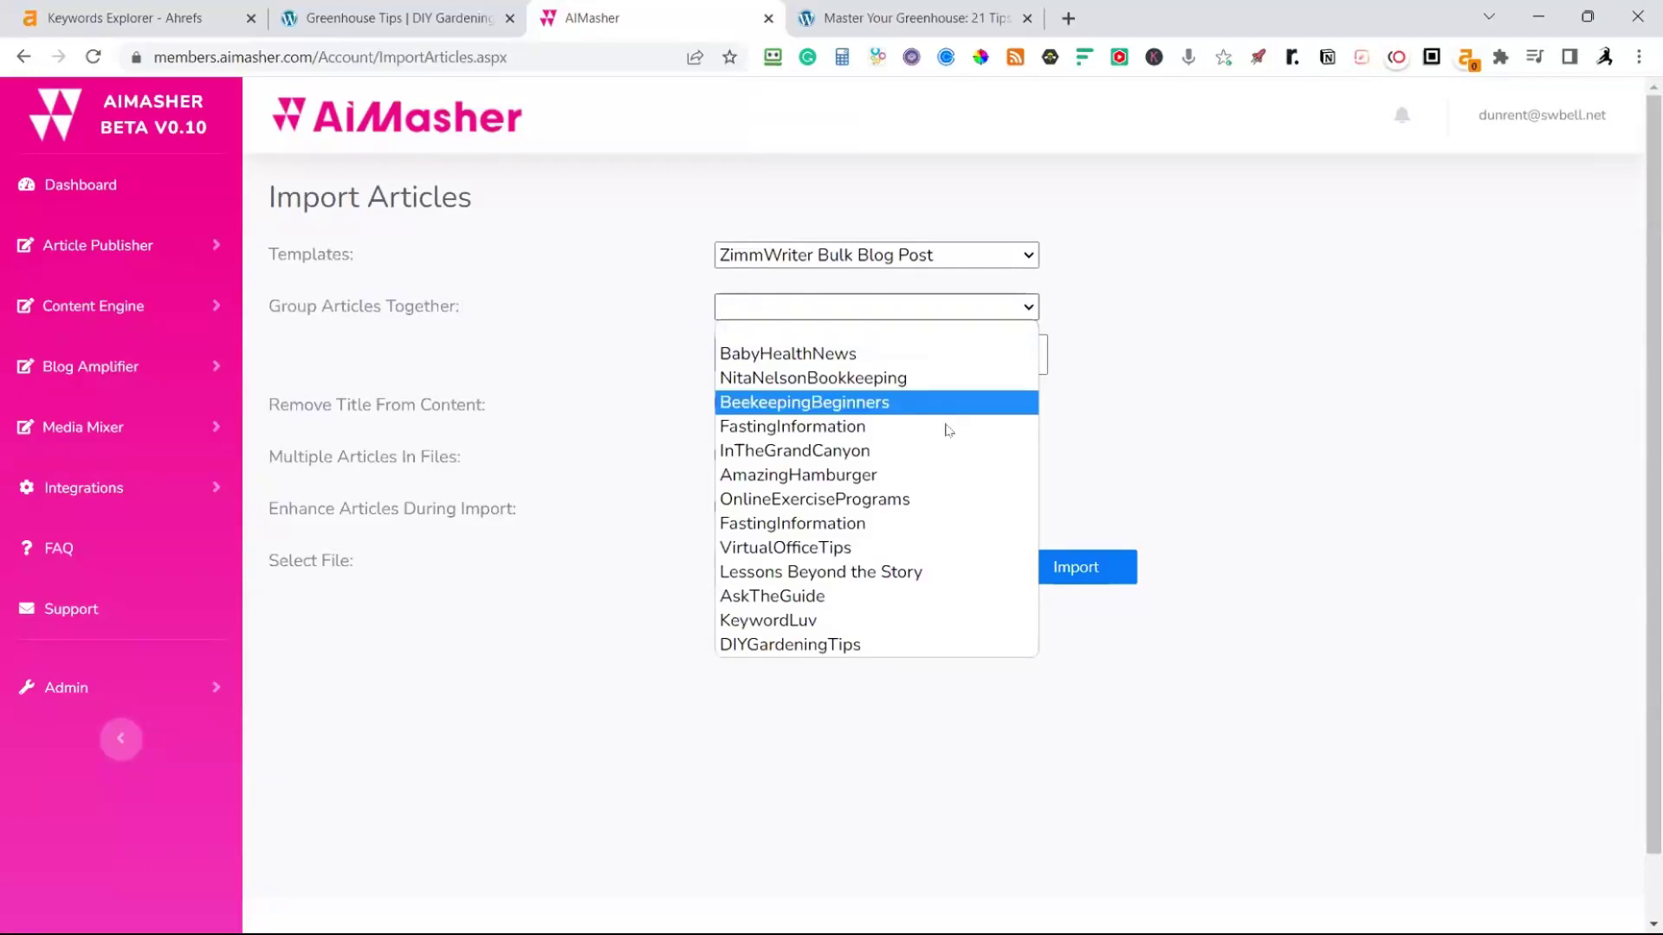
click(852, 544)
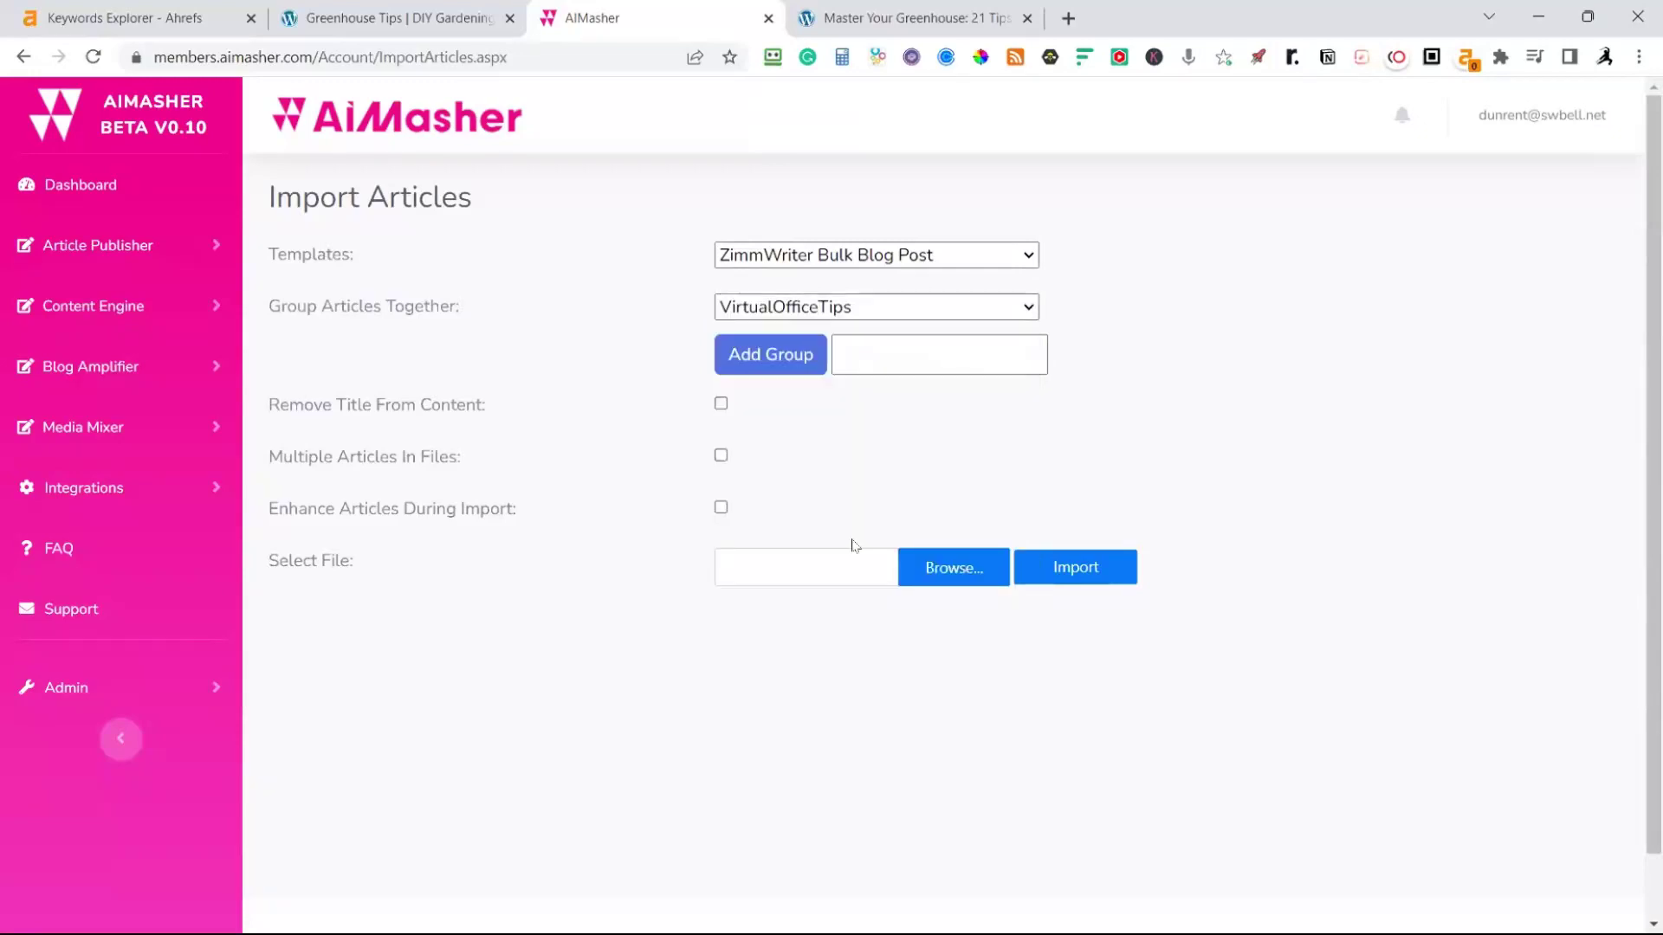
click(721, 404)
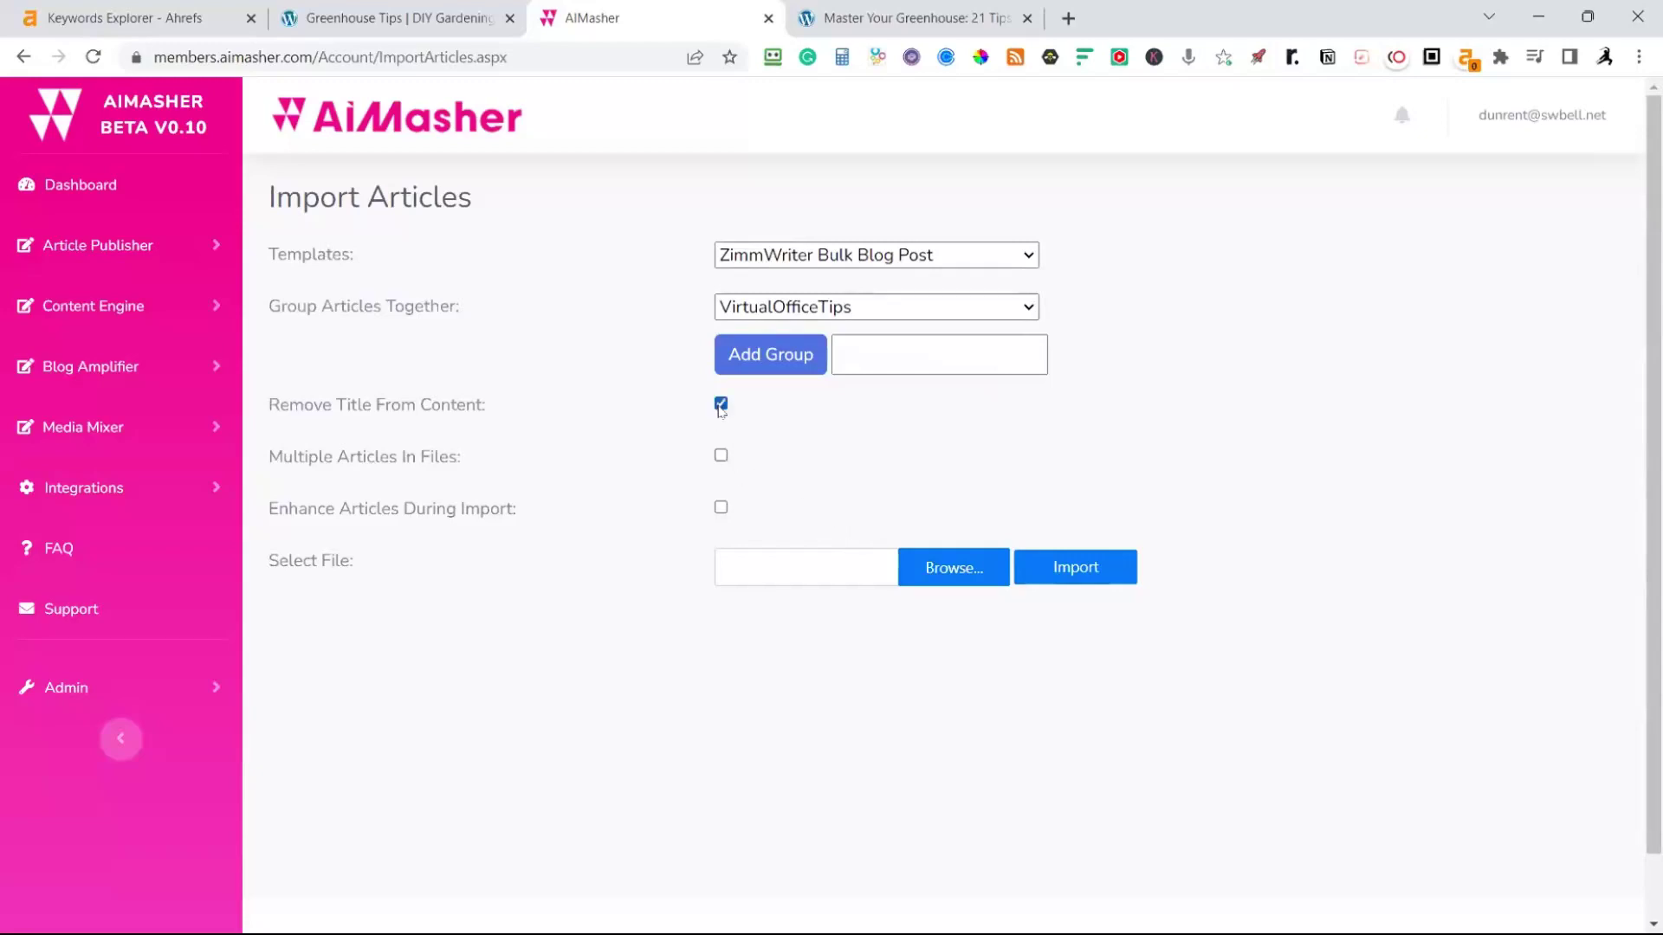
Enable enhancement during import using the Virtual Office Tips media pack from My Media, adding a feature image, extra images and a video
click(721, 508)
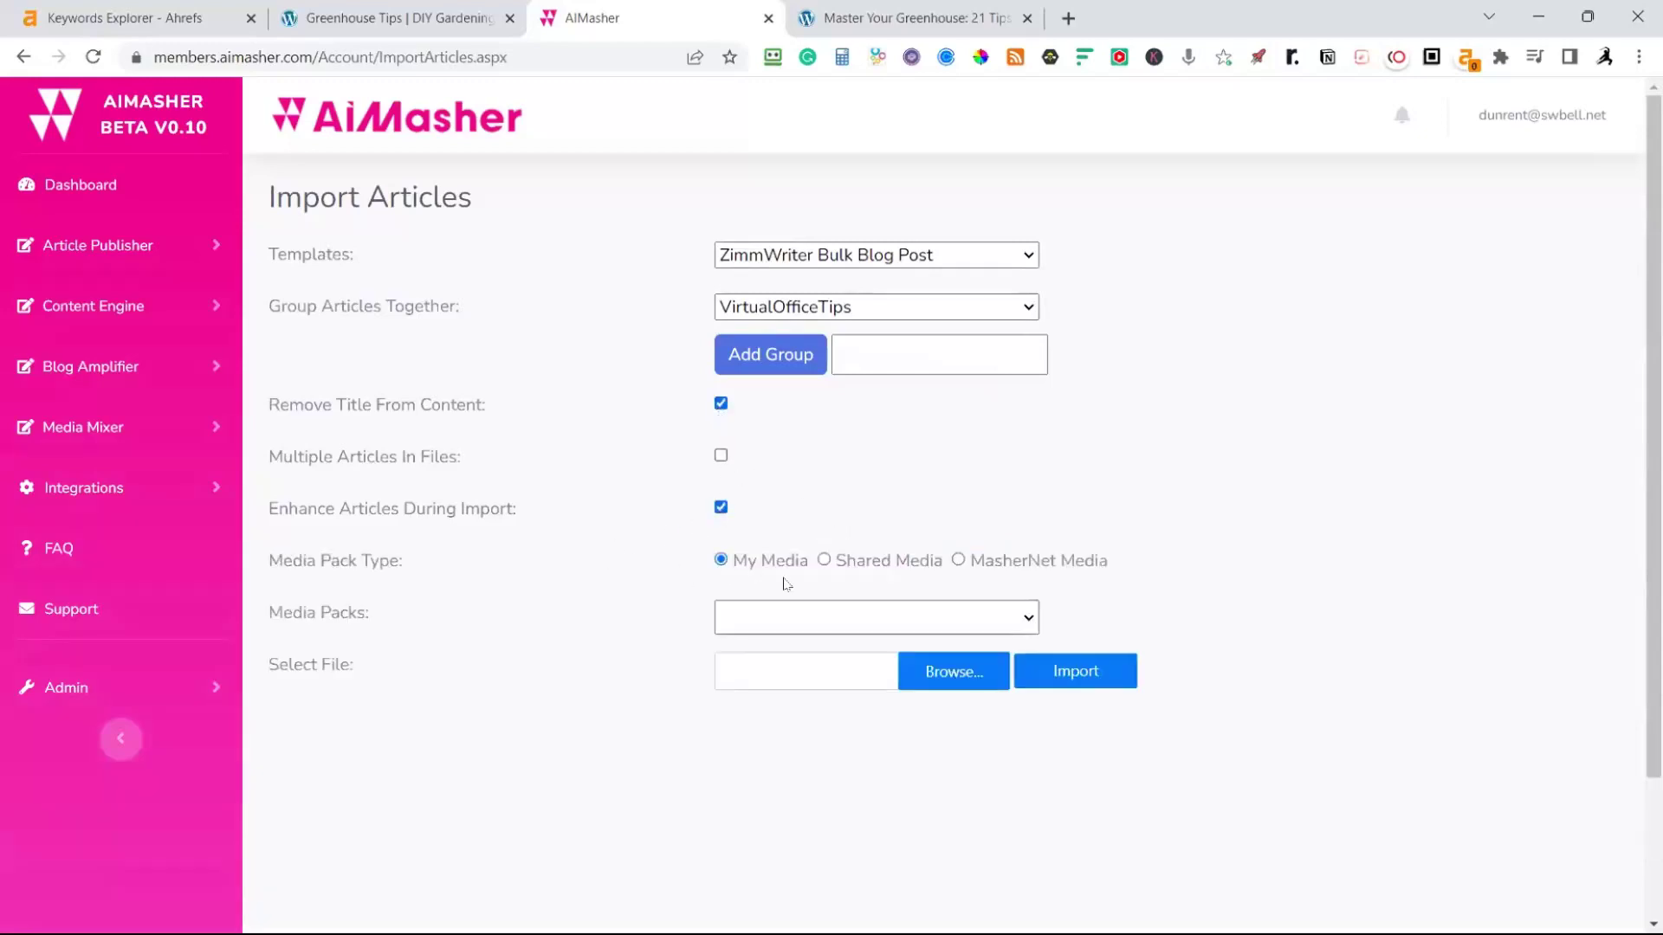
click(909, 630)
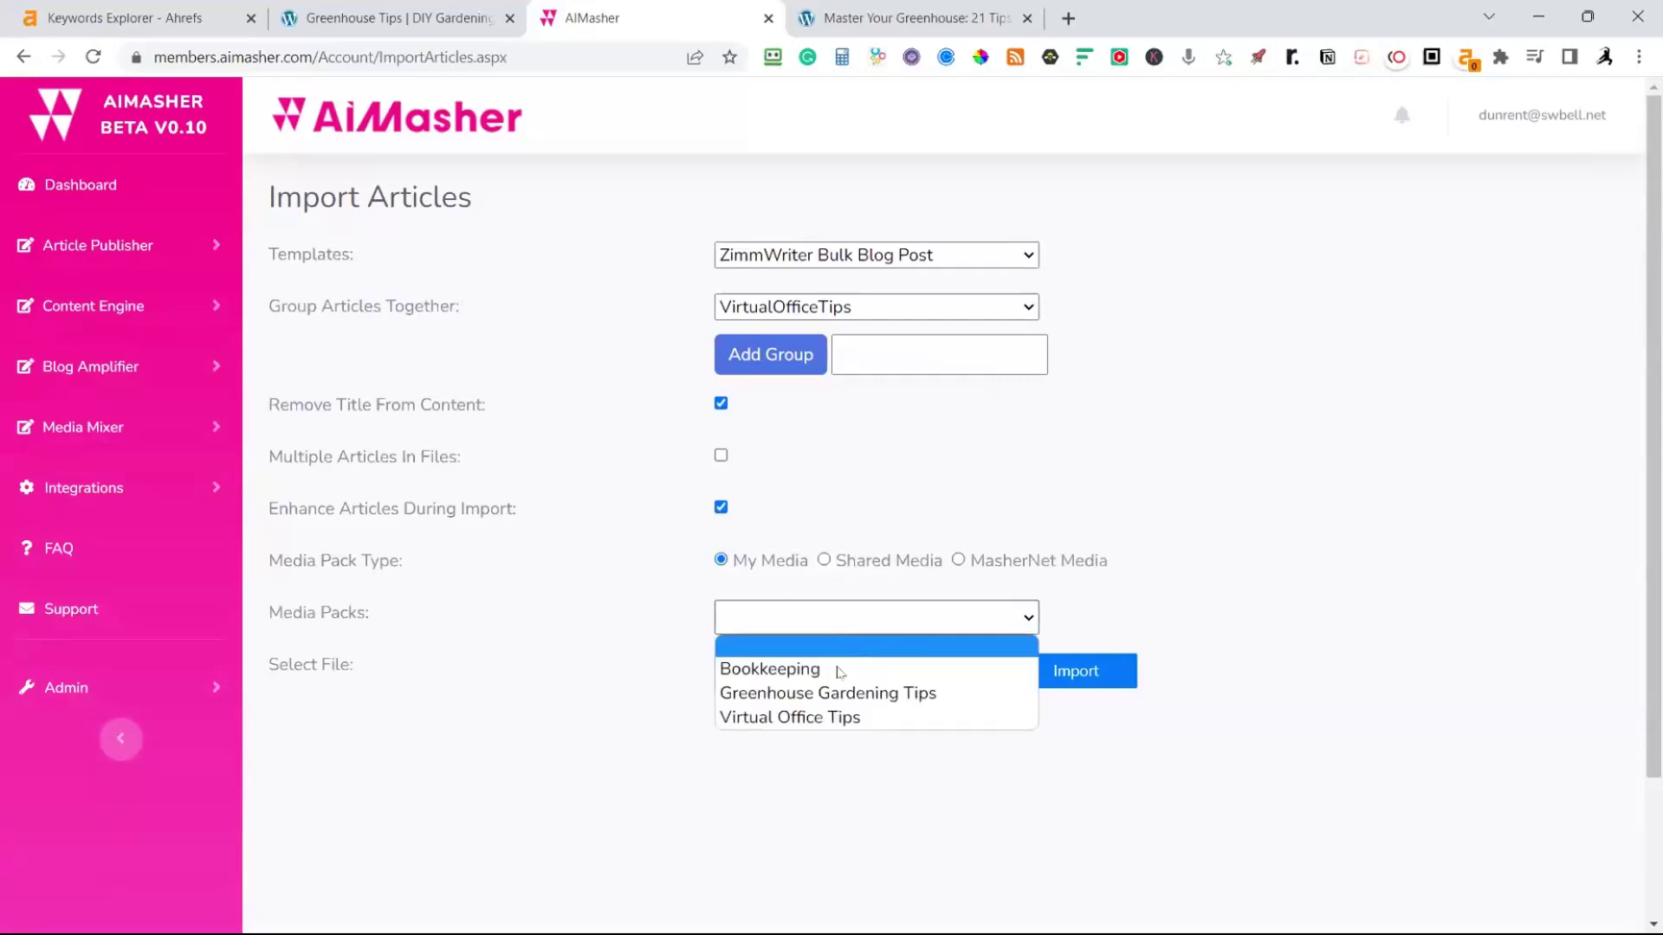
click(831, 719)
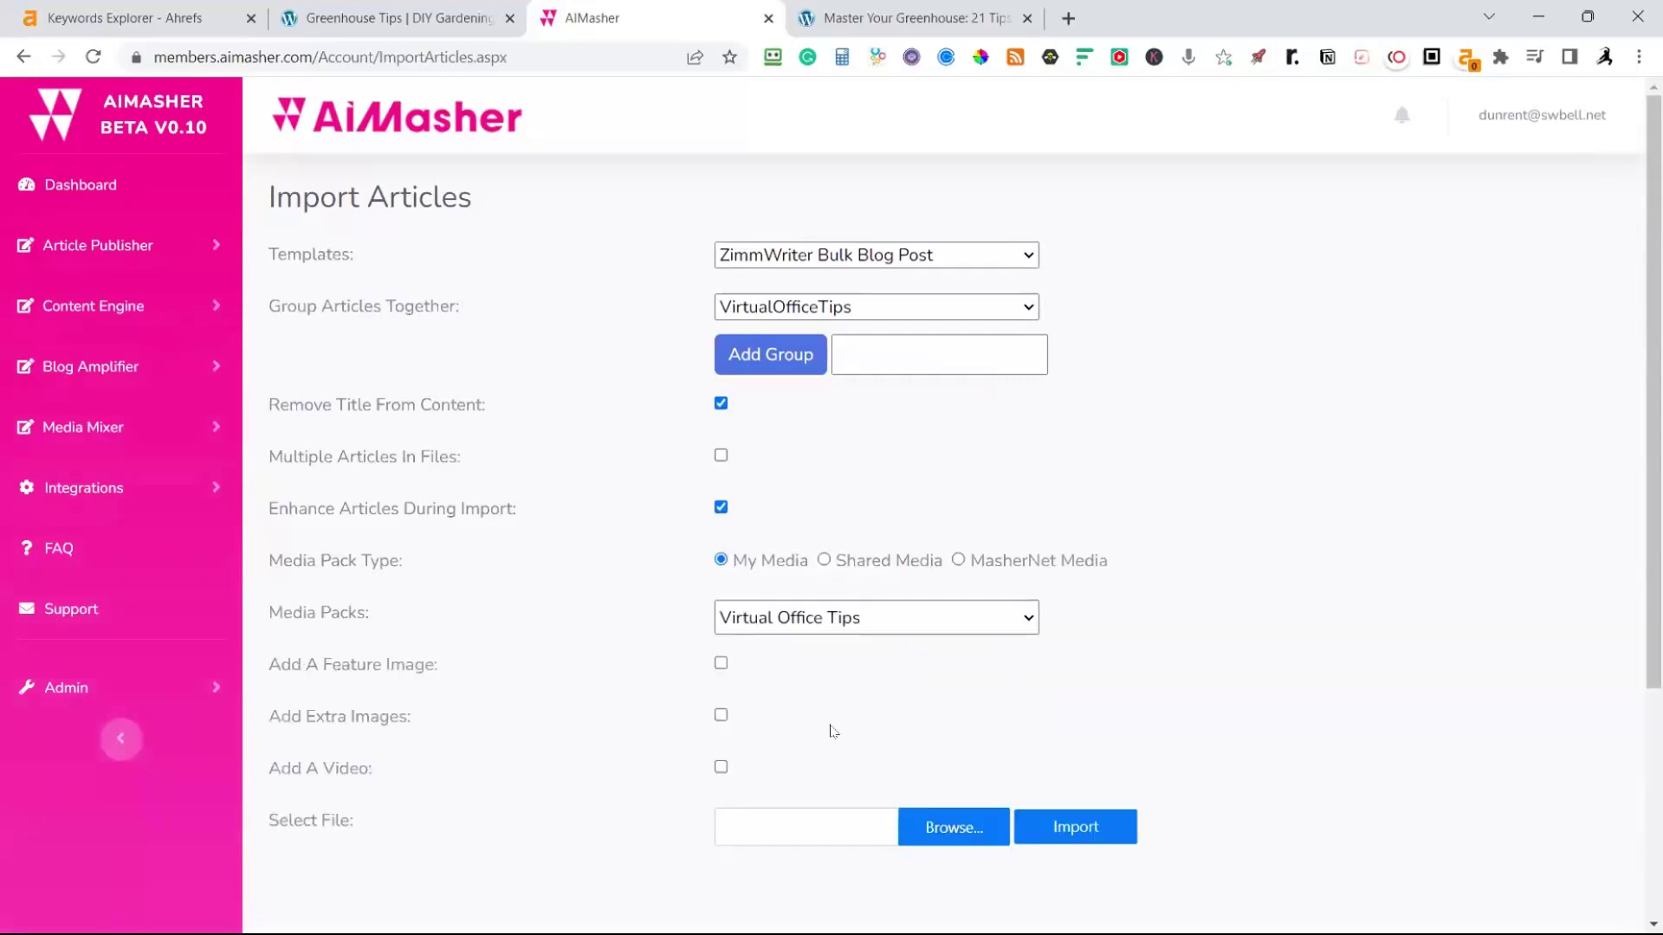
click(720, 663)
click(721, 716)
click(720, 767)
Import the consecutive ZimmWriter_Output text files from Virtual_Offices_Reduce_Costs_Boost_Productivity through Create_a_Productive_Virtual_Office_in_8_Simple_Steps
click(935, 828)
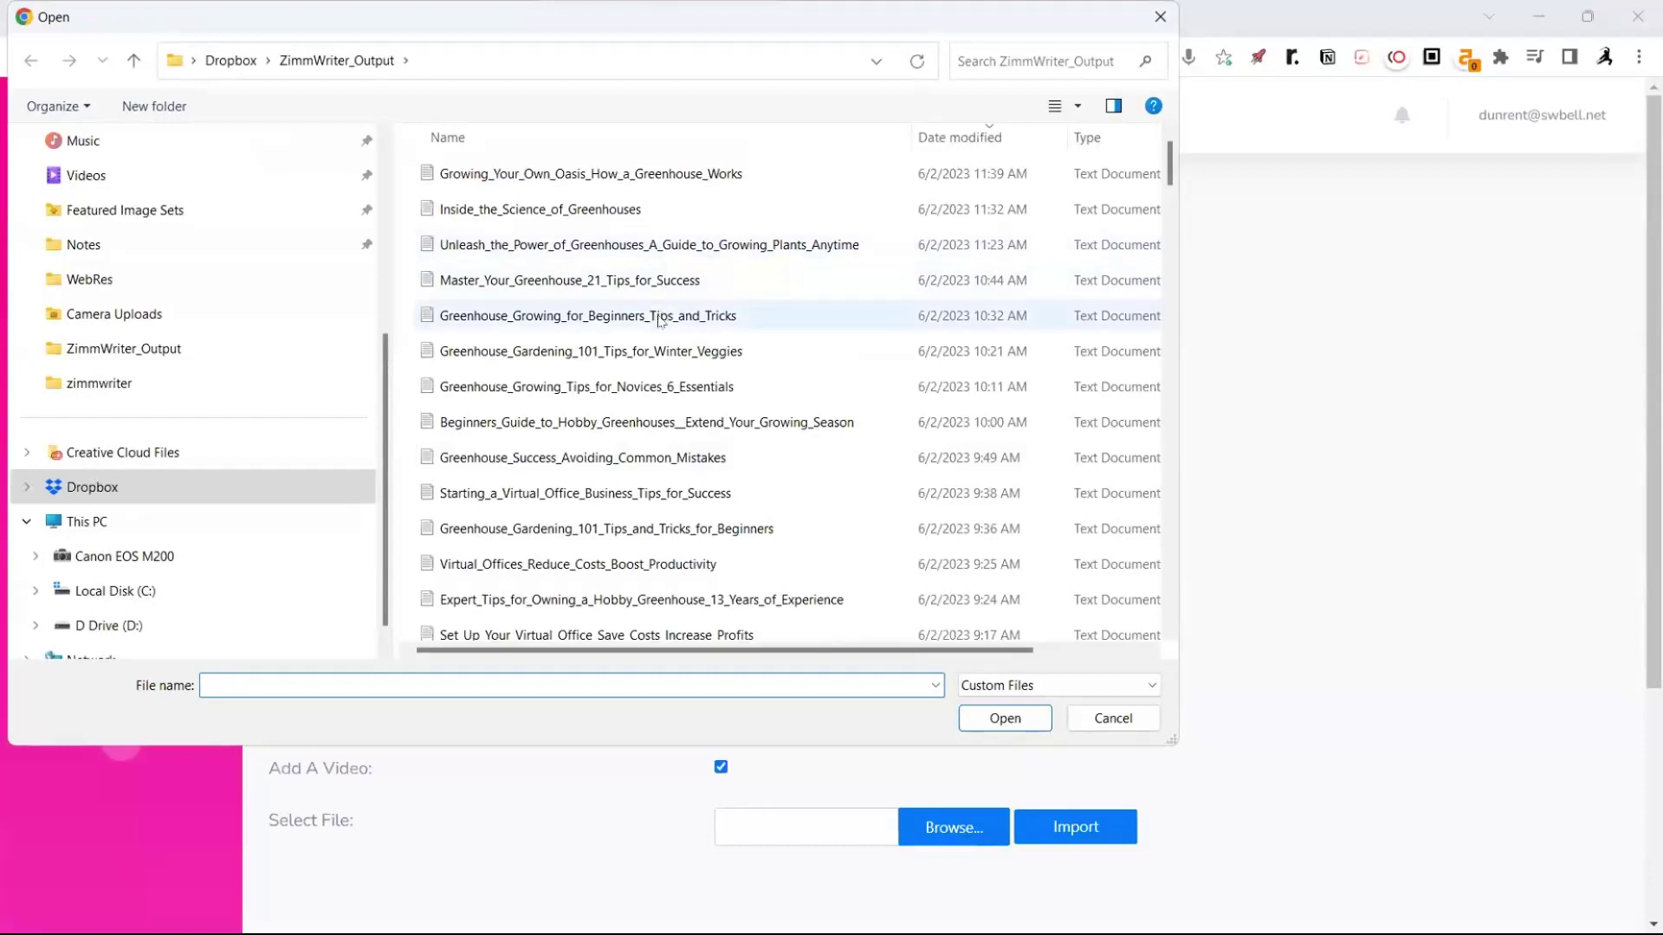
scroll(654, 320, down, 1)
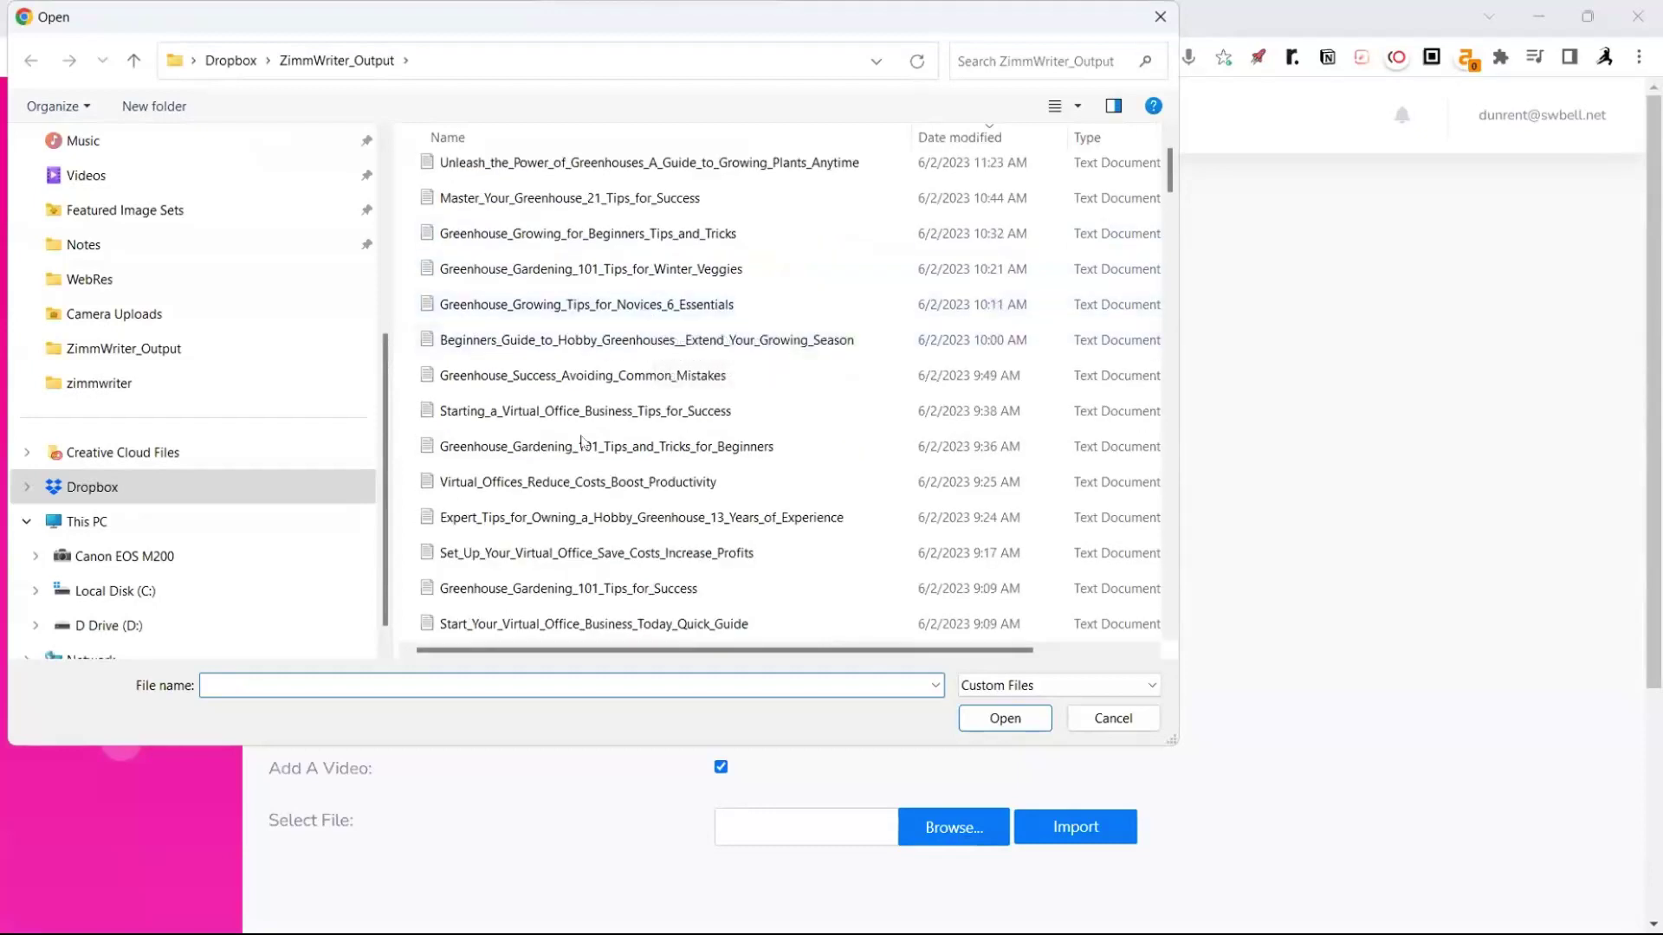
click(532, 482)
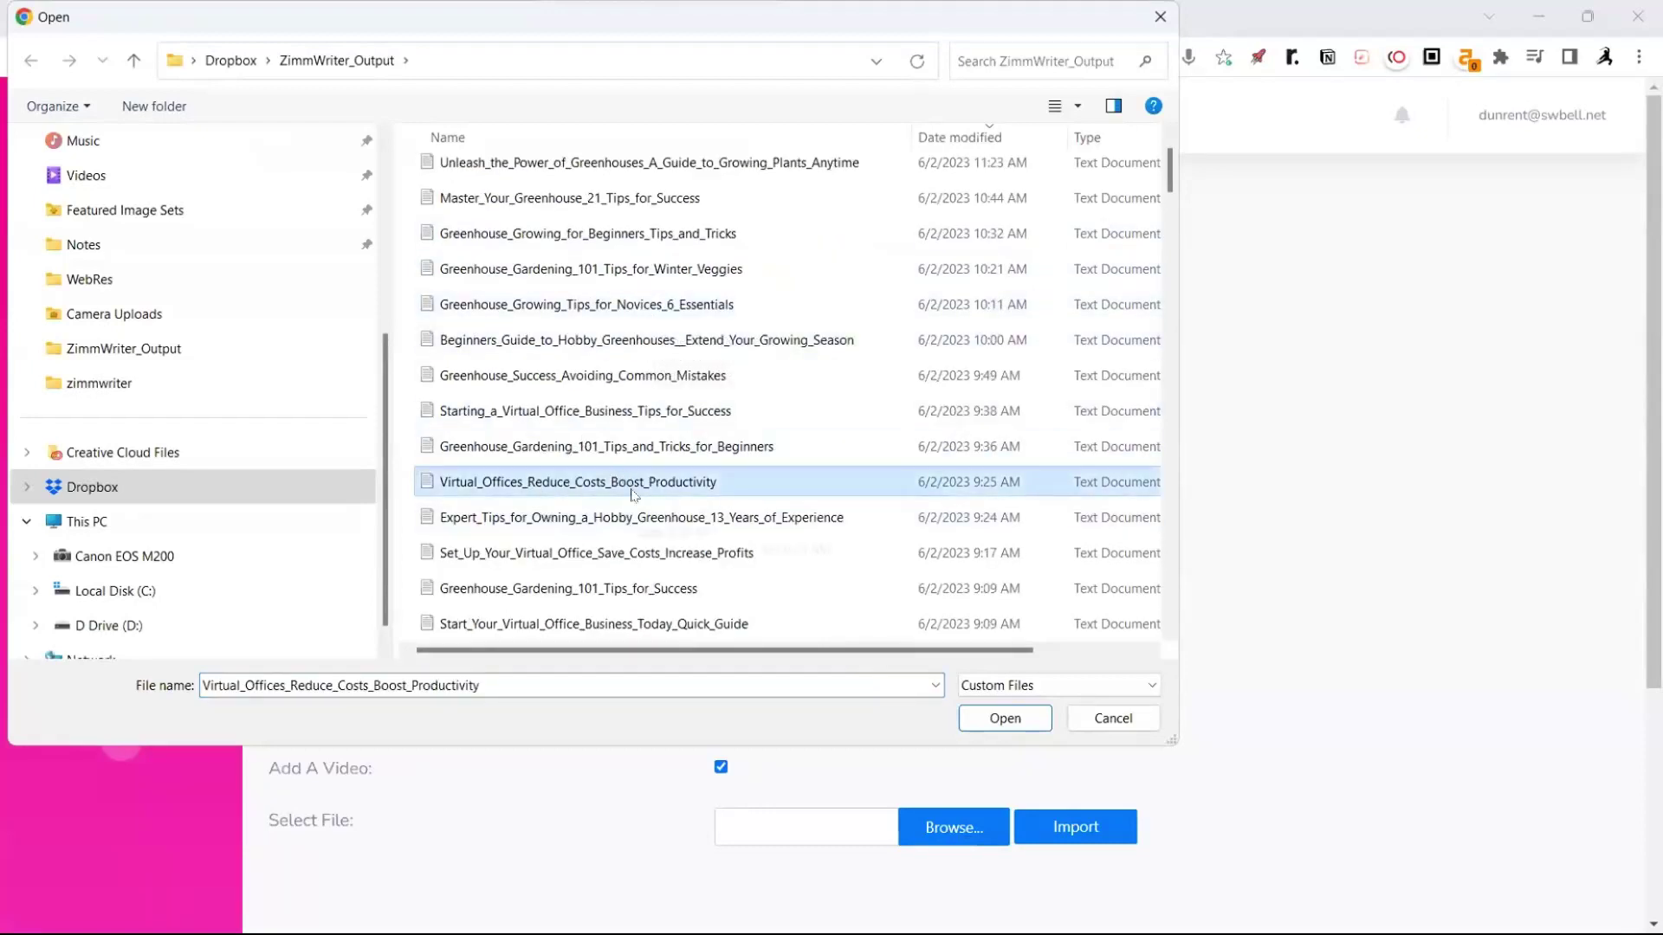
scroll(732, 490, down, 1)
scroll(732, 490, down, 1)
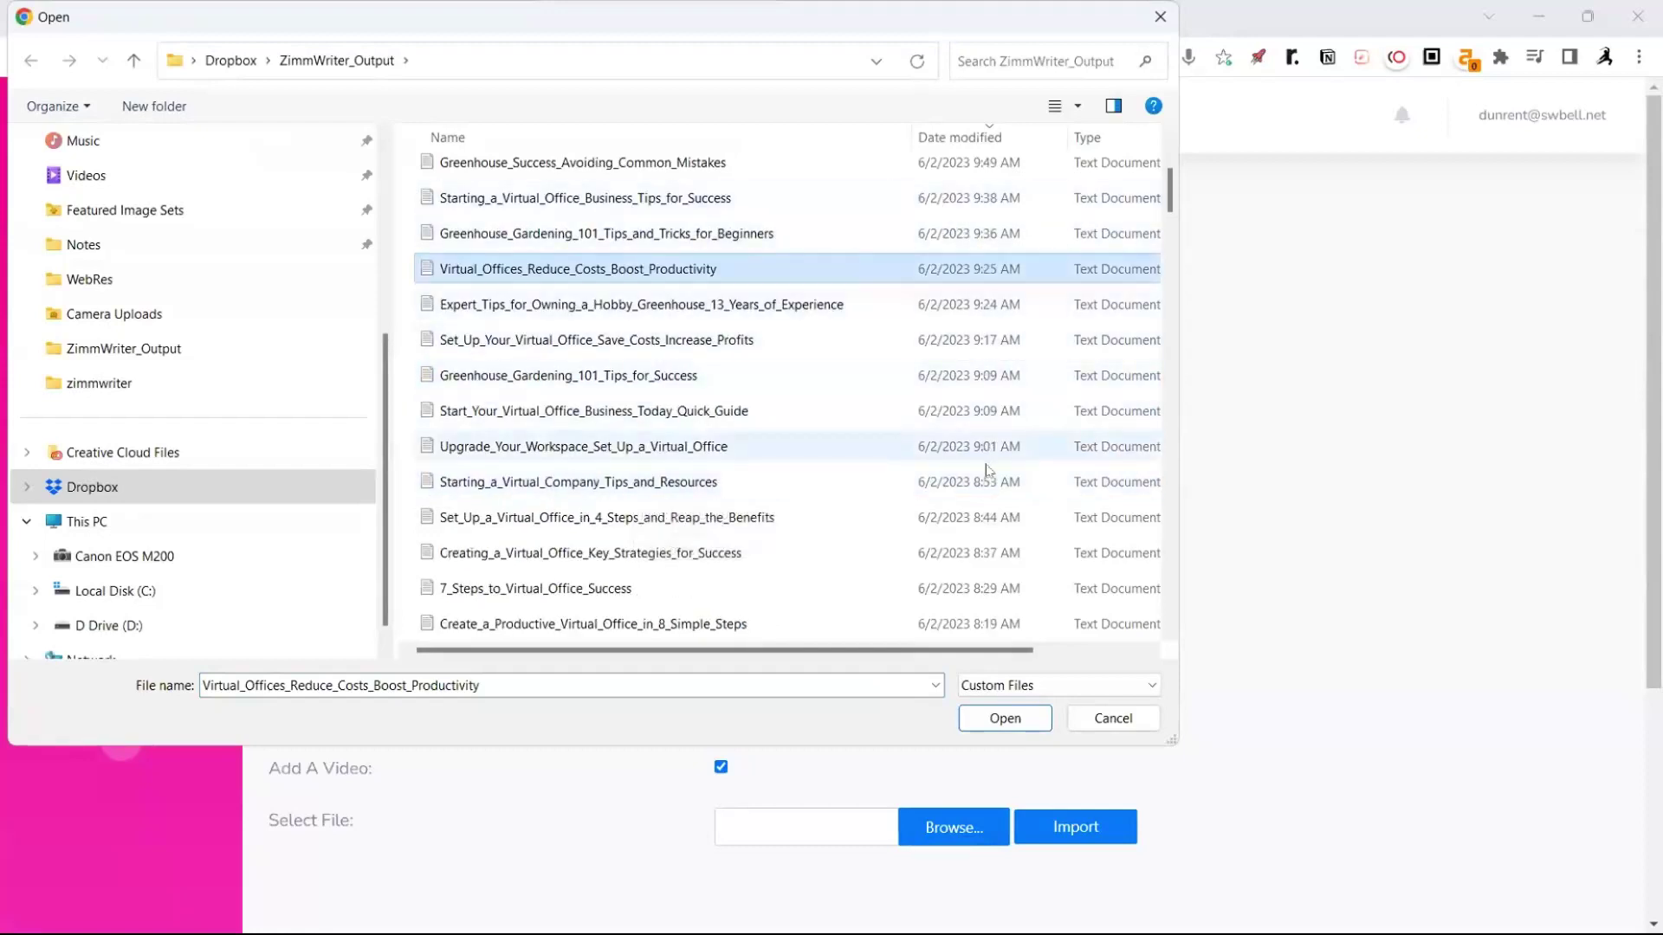
scroll(982, 533, down, 1)
shift+click(747, 517)
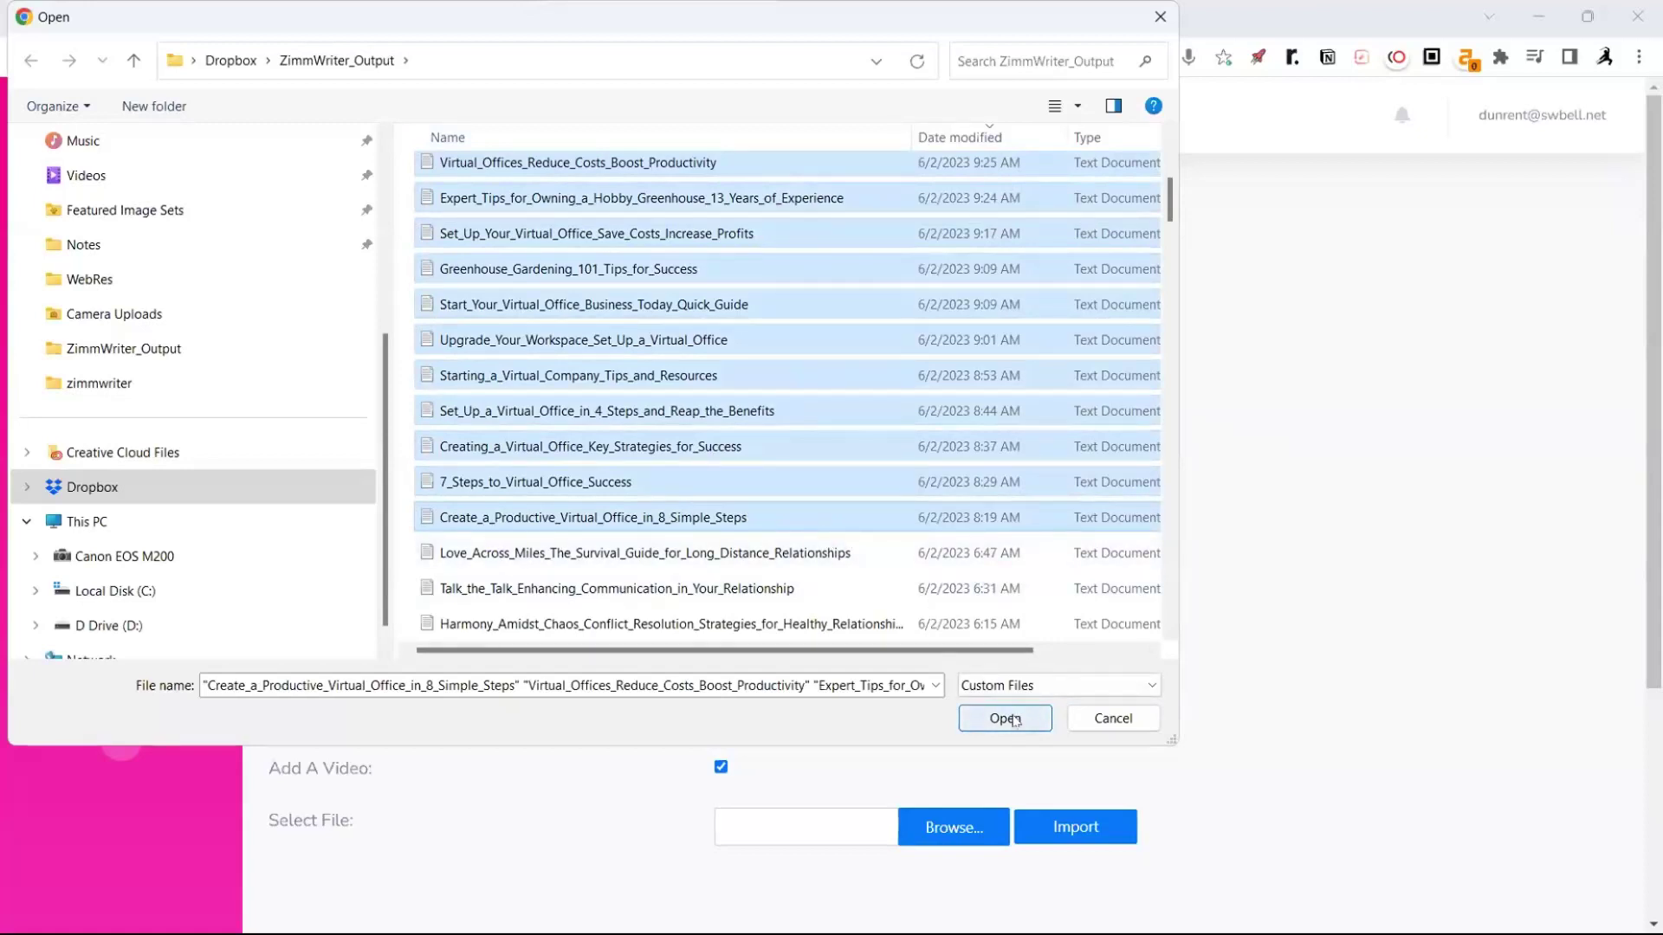
click(1004, 719)
click(1076, 831)
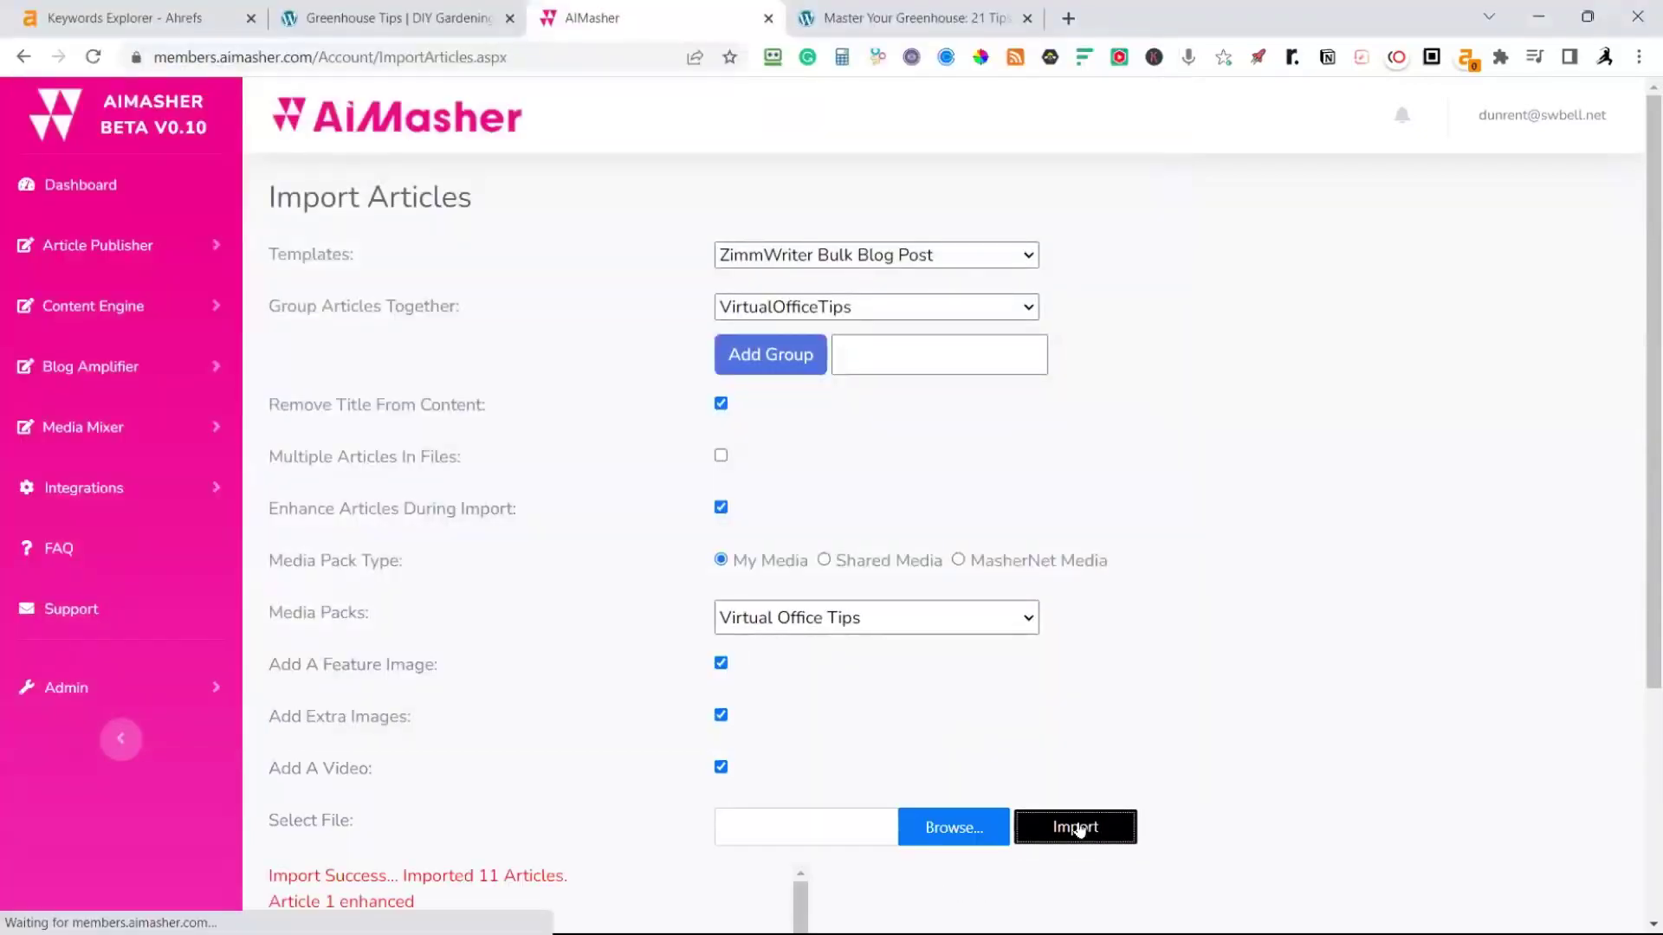
Review the import log through the end of the list of enhanced articles
scroll(1385, 571, down, 4)
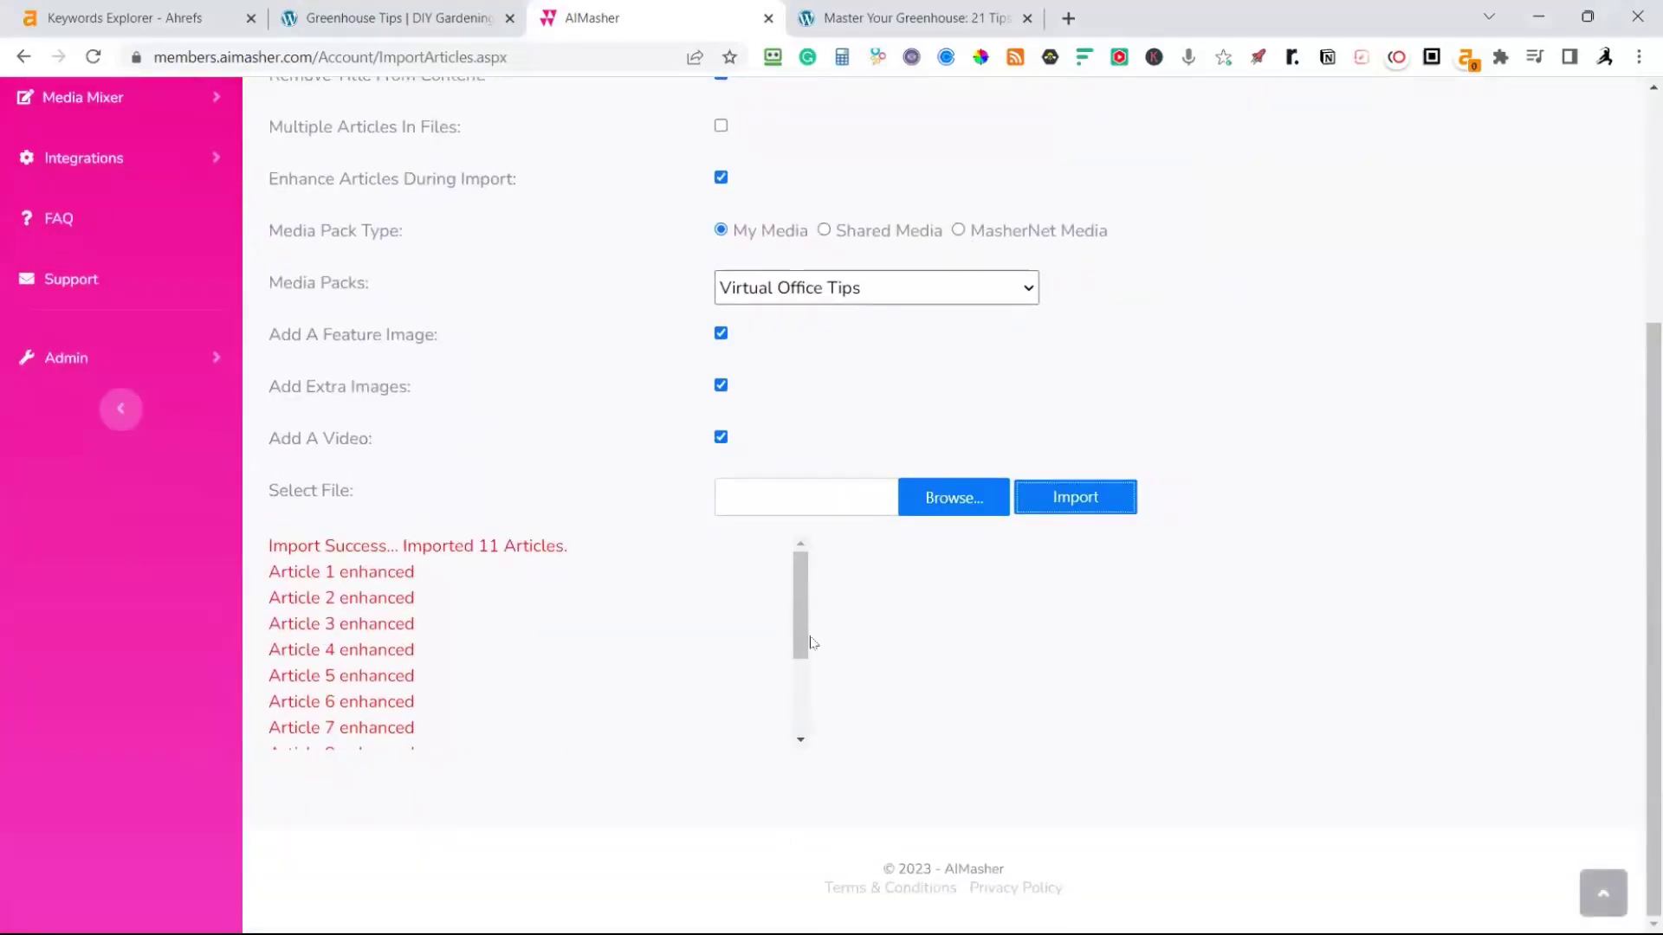
drag(806, 635, 814, 731)
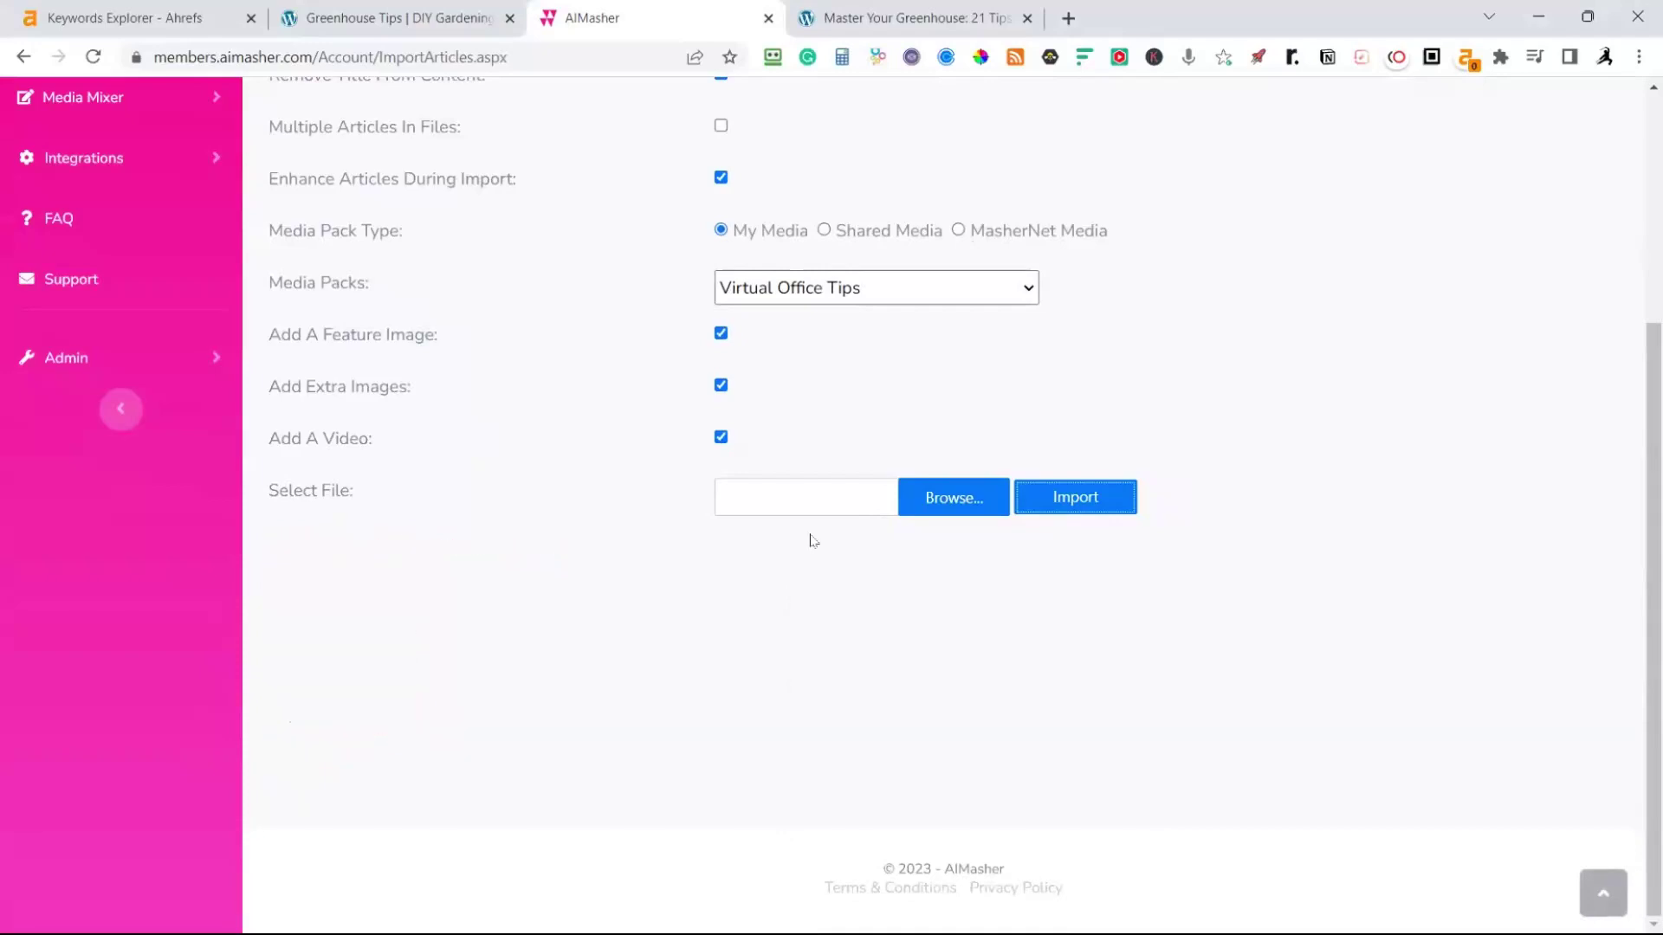
scroll(1229, 519, up, 2)
scroll(1241, 491, up, 2)
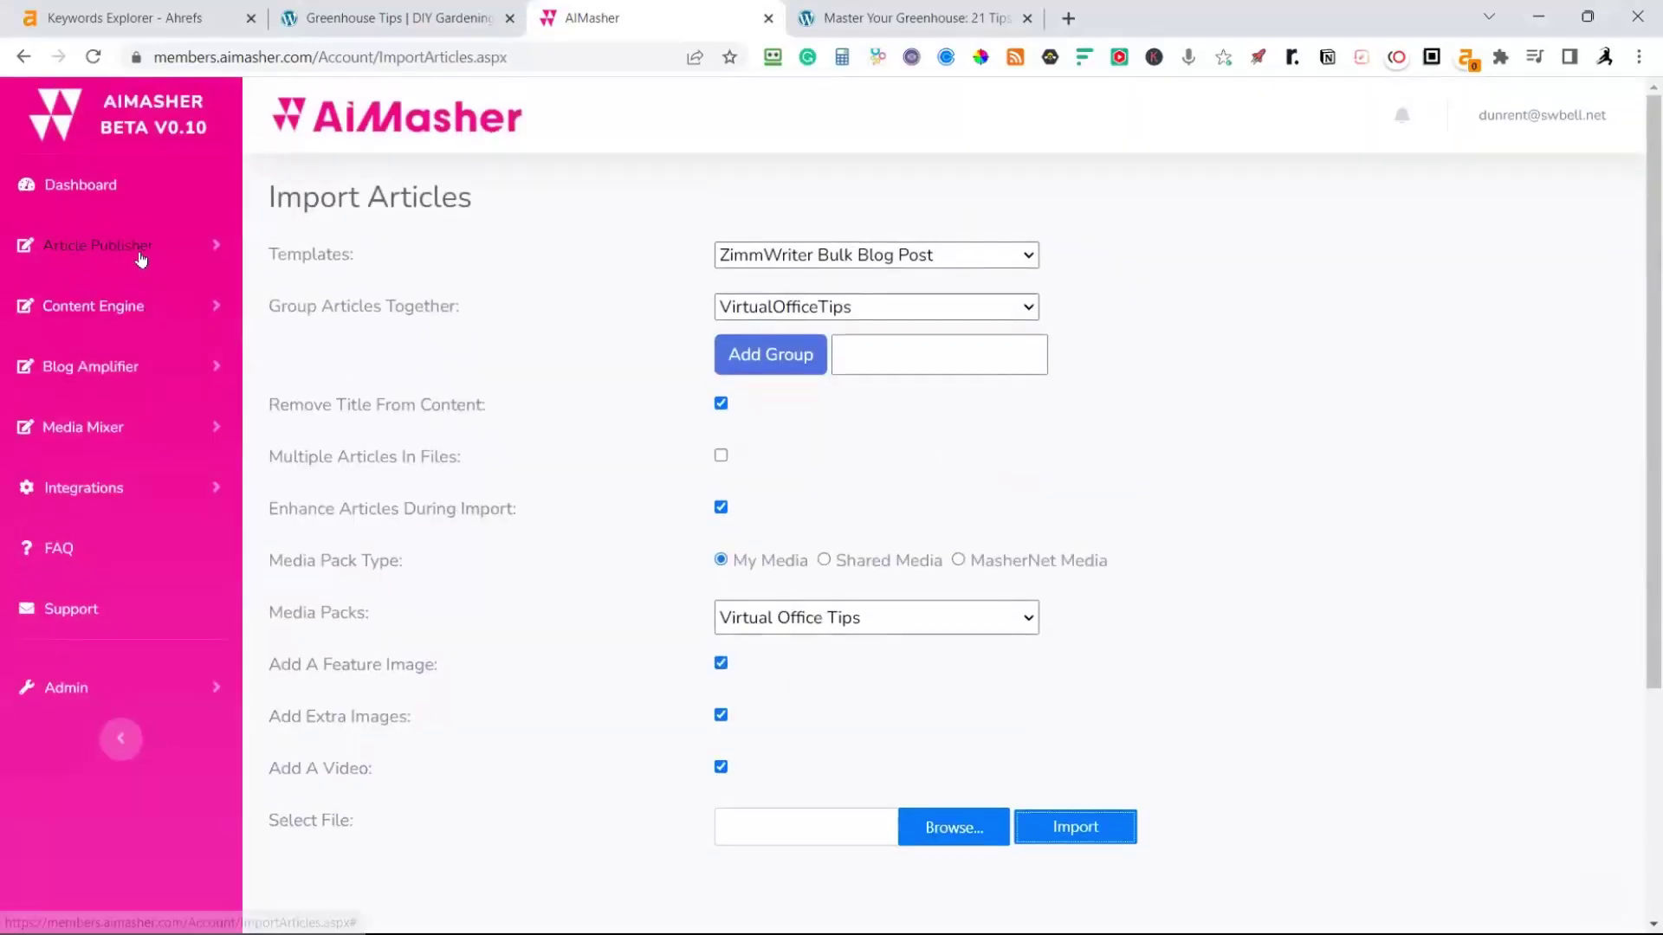
Open My Articles and select article 385, Create A Productive Virtual Office In 8 Simple Steps
click(137, 249)
click(83, 340)
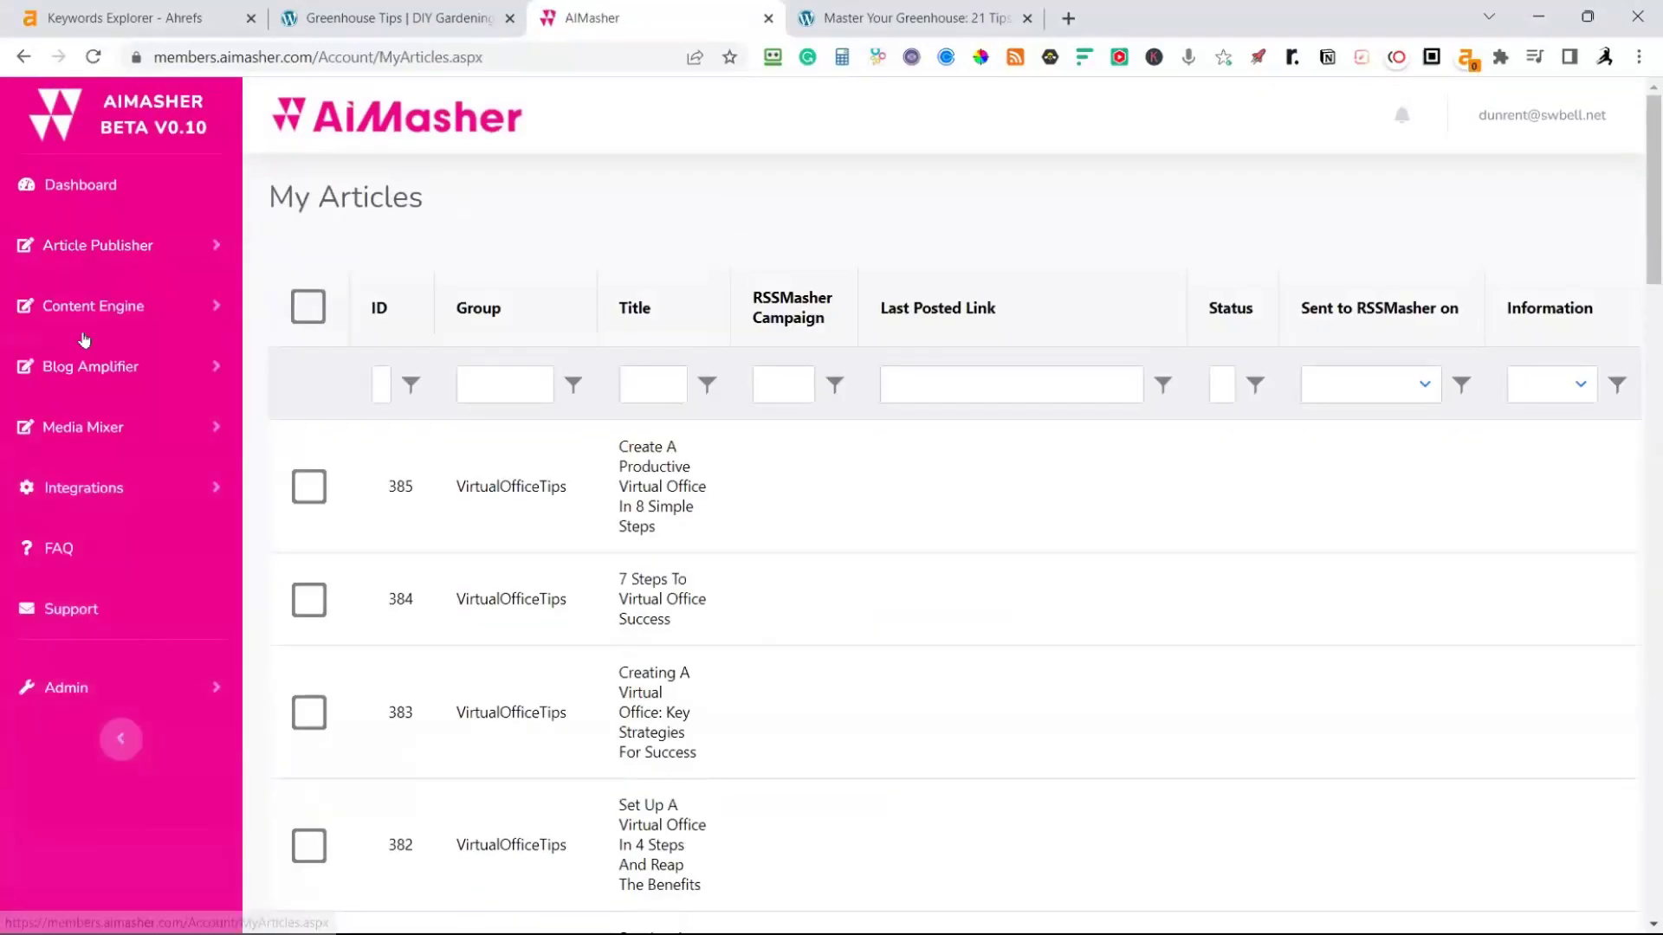
click(303, 489)
click(304, 604)
click(304, 710)
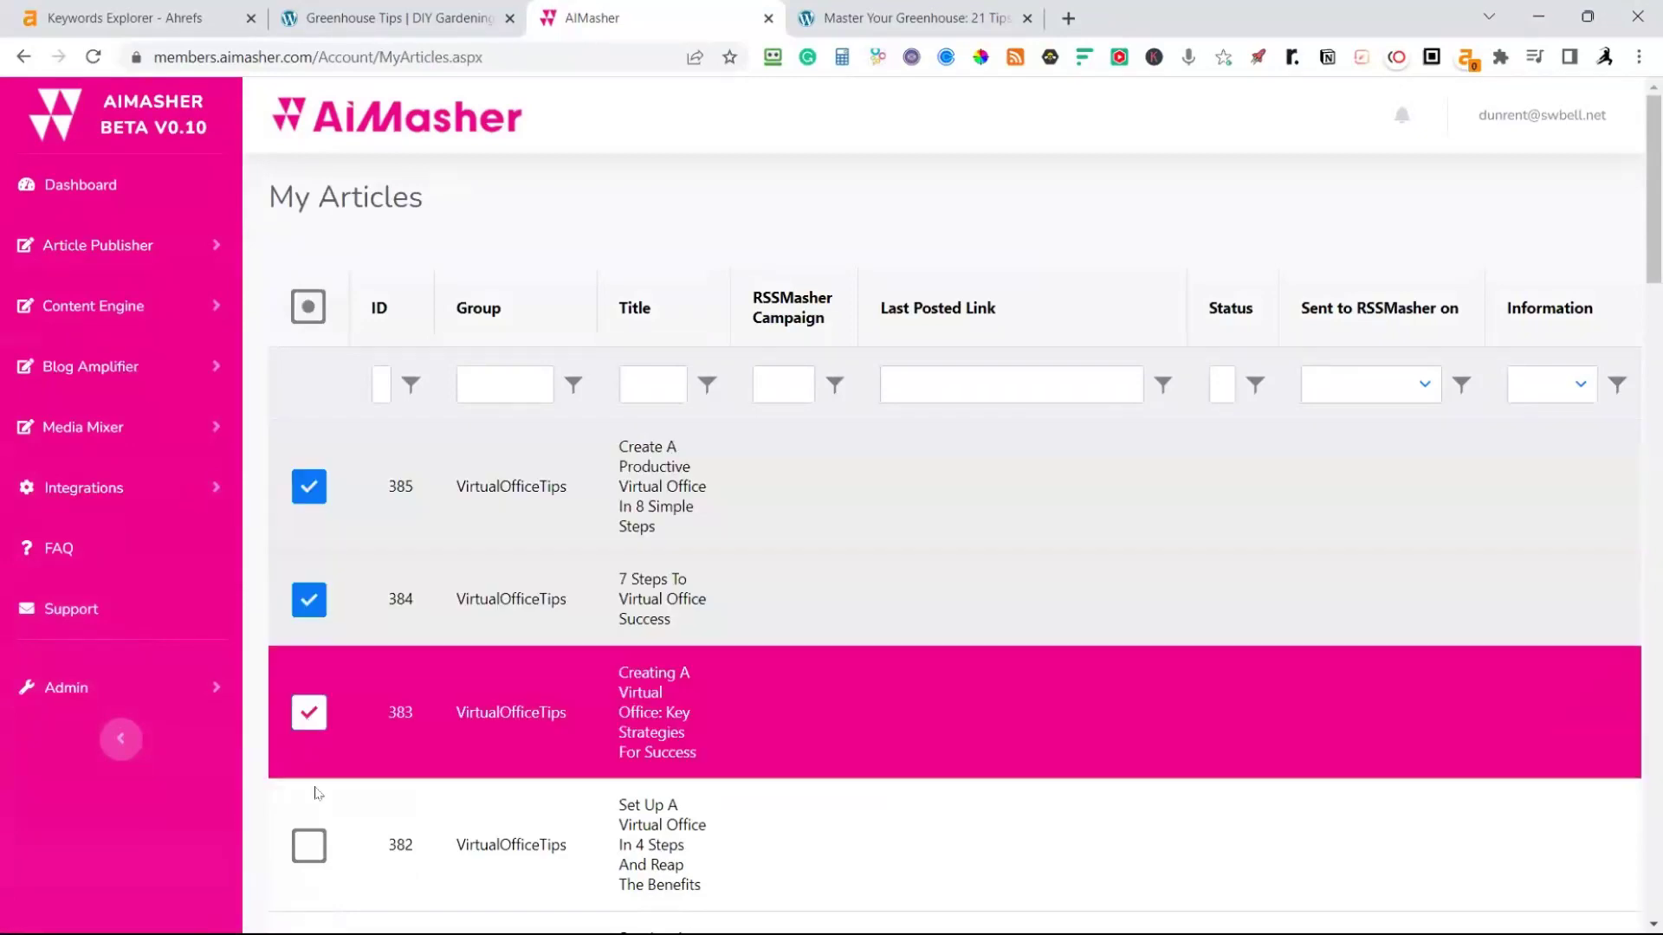
click(315, 845)
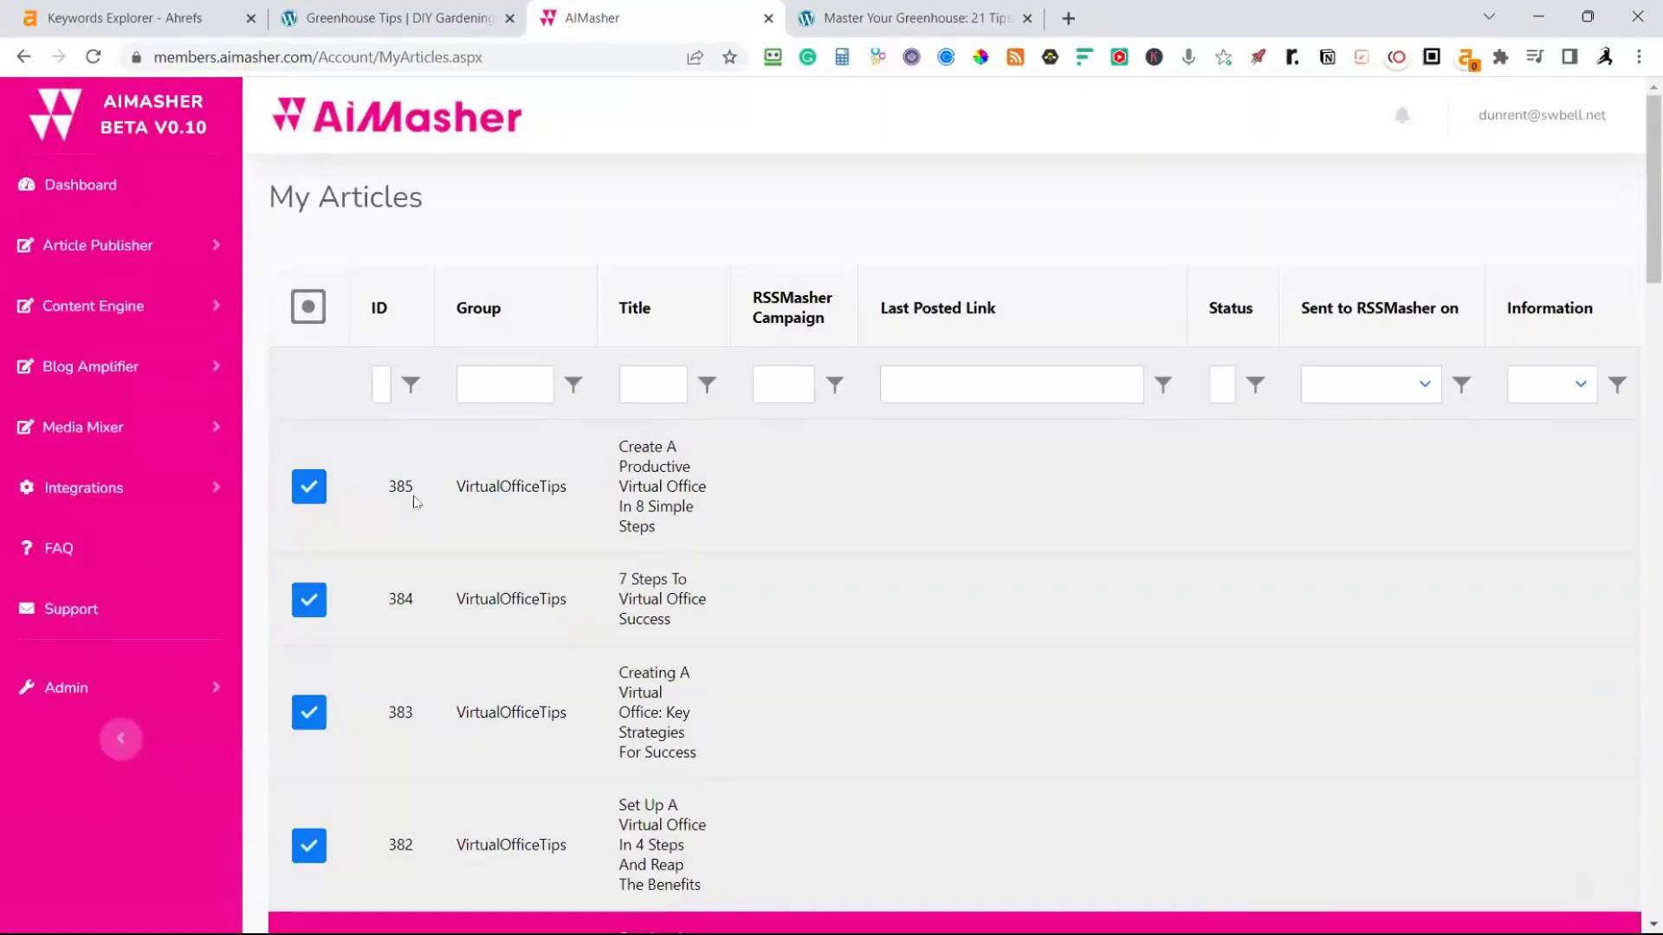
click(302, 609)
click(310, 711)
click(311, 845)
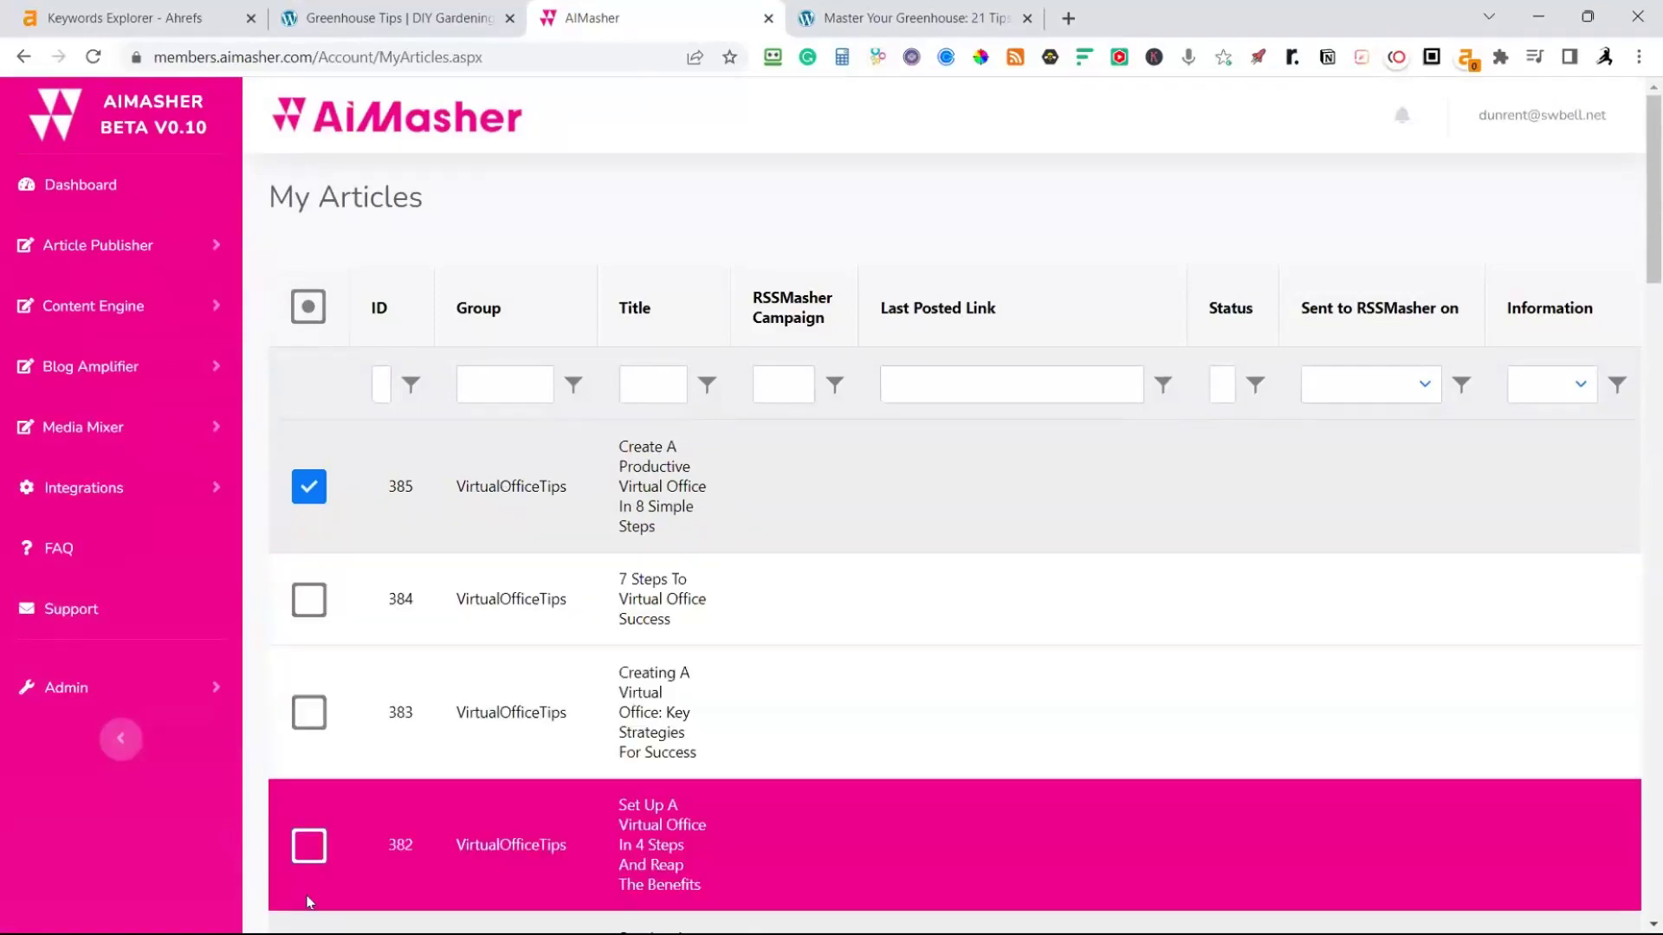
scroll(329, 779, down, 2)
click(490, 302)
Open article 385 for editing and check its title, feature image and introduction
scroll(667, 545, down, 15)
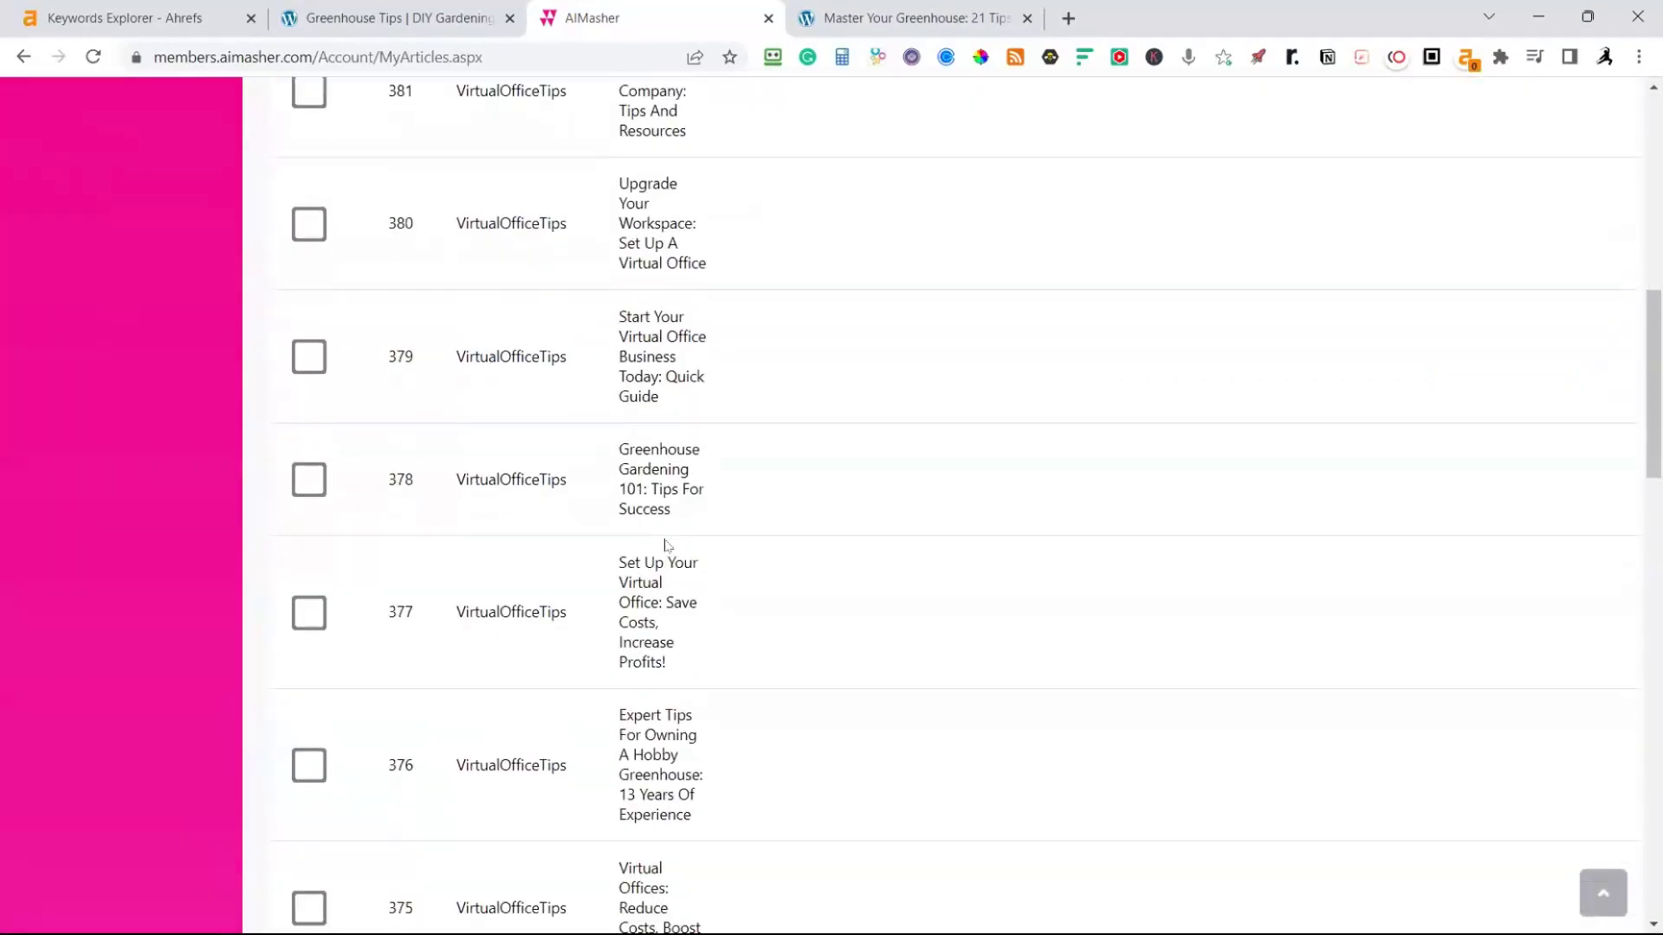
scroll(628, 681, down, 8)
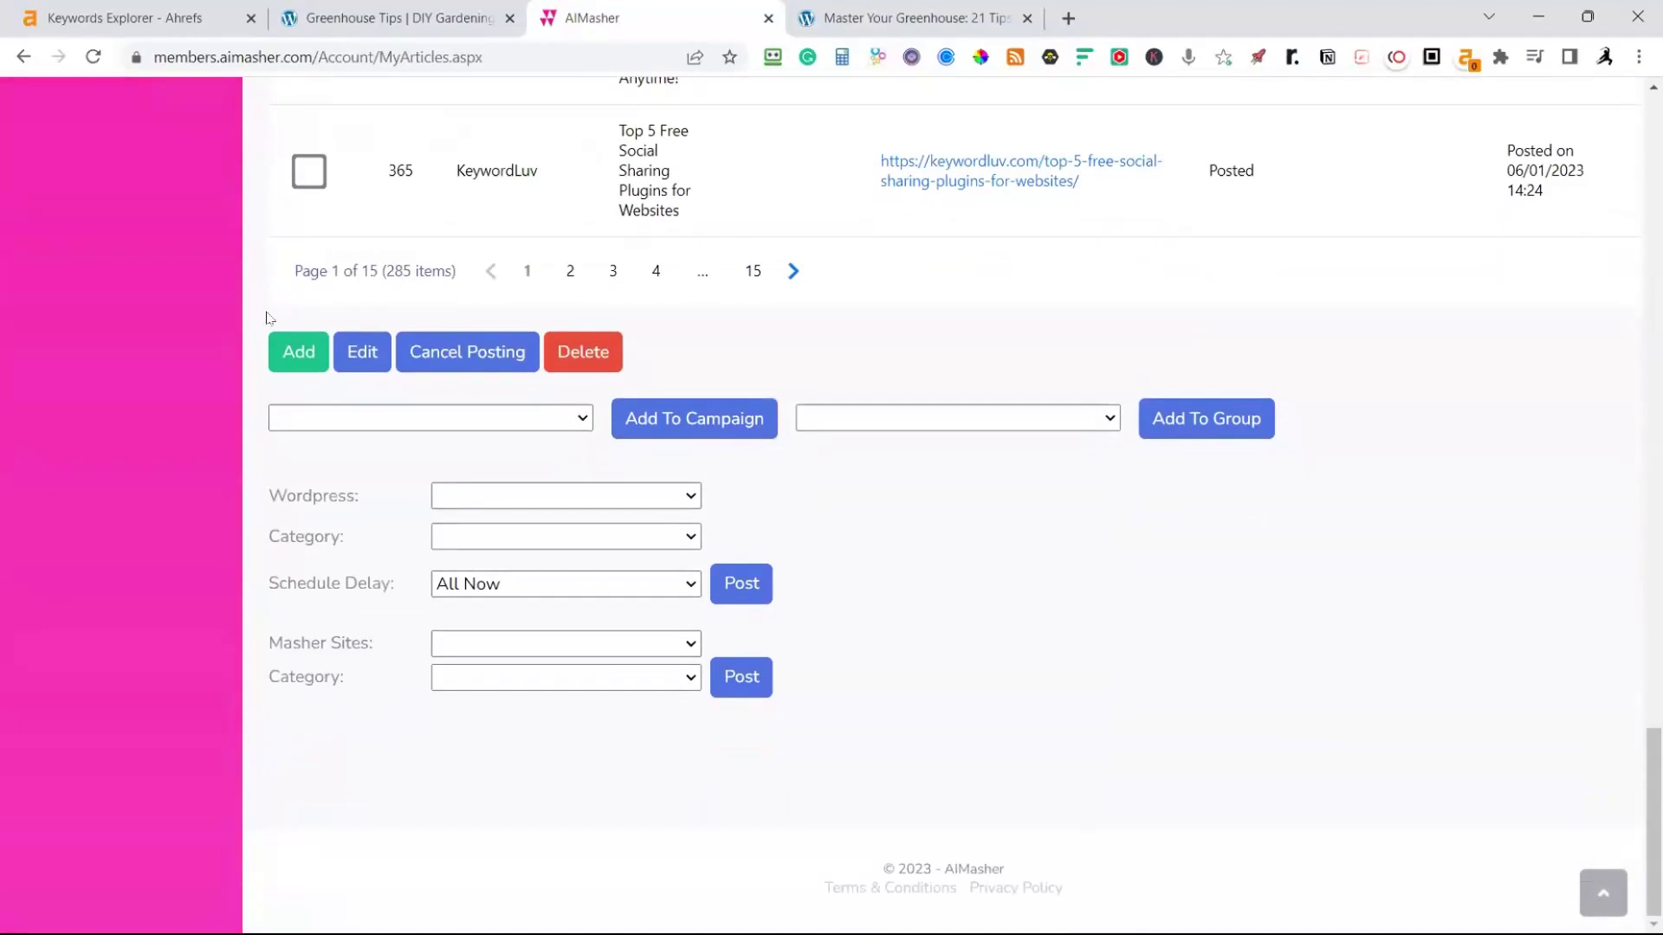
click(362, 352)
scroll(709, 589, up, 20)
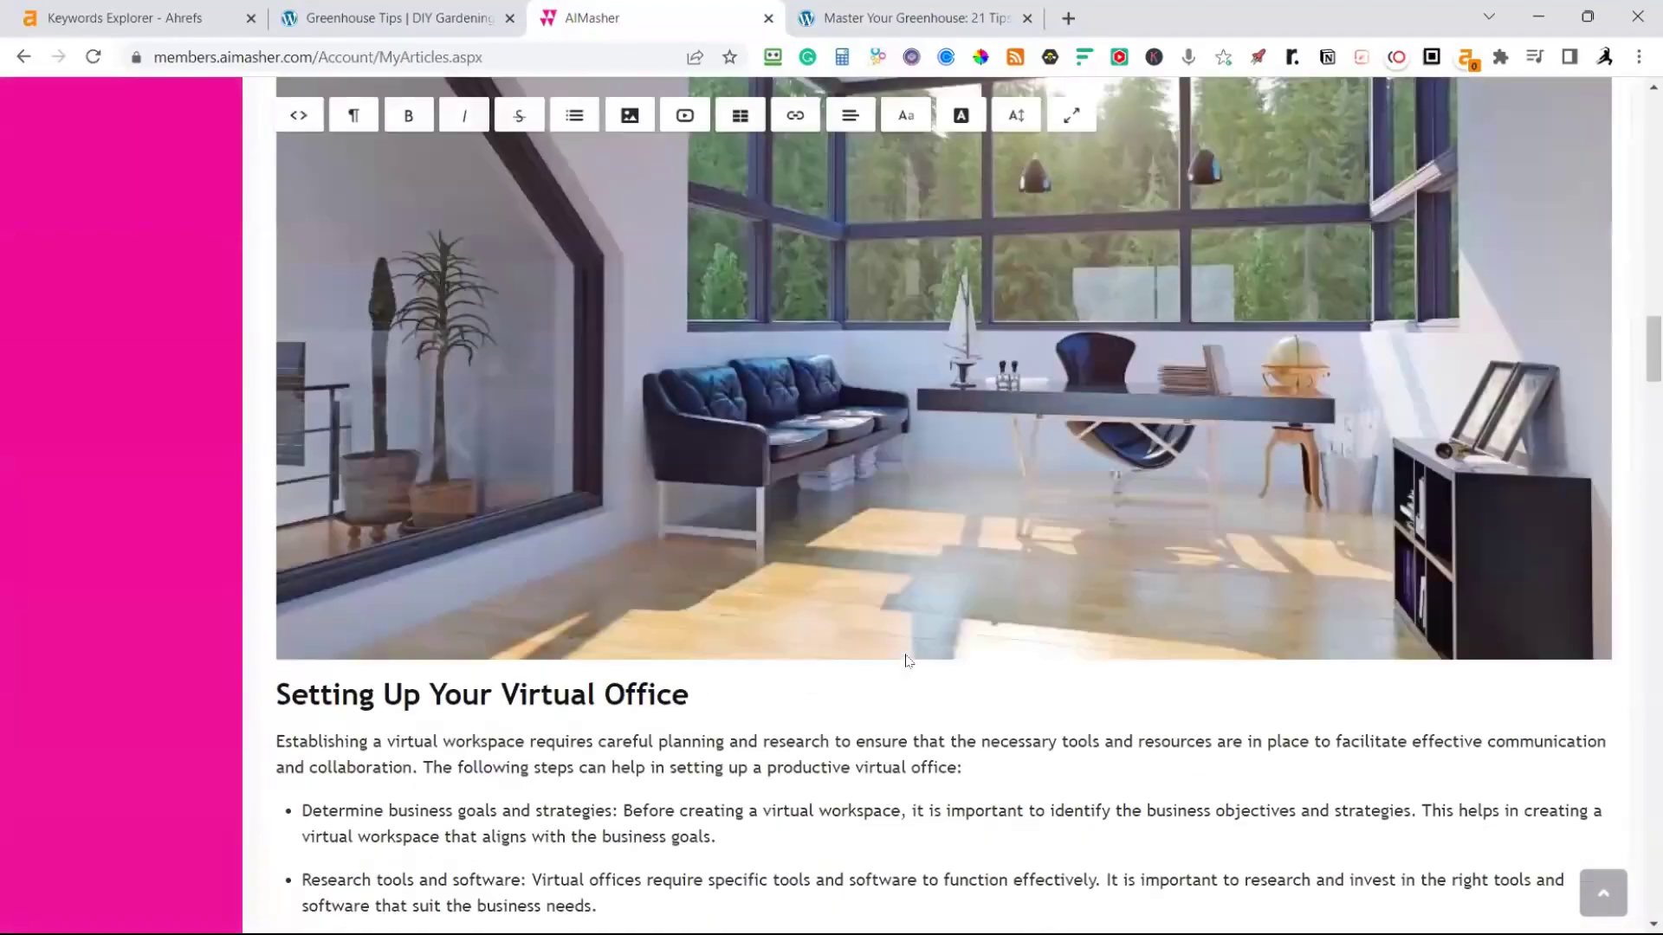
scroll(829, 594, up, 15)
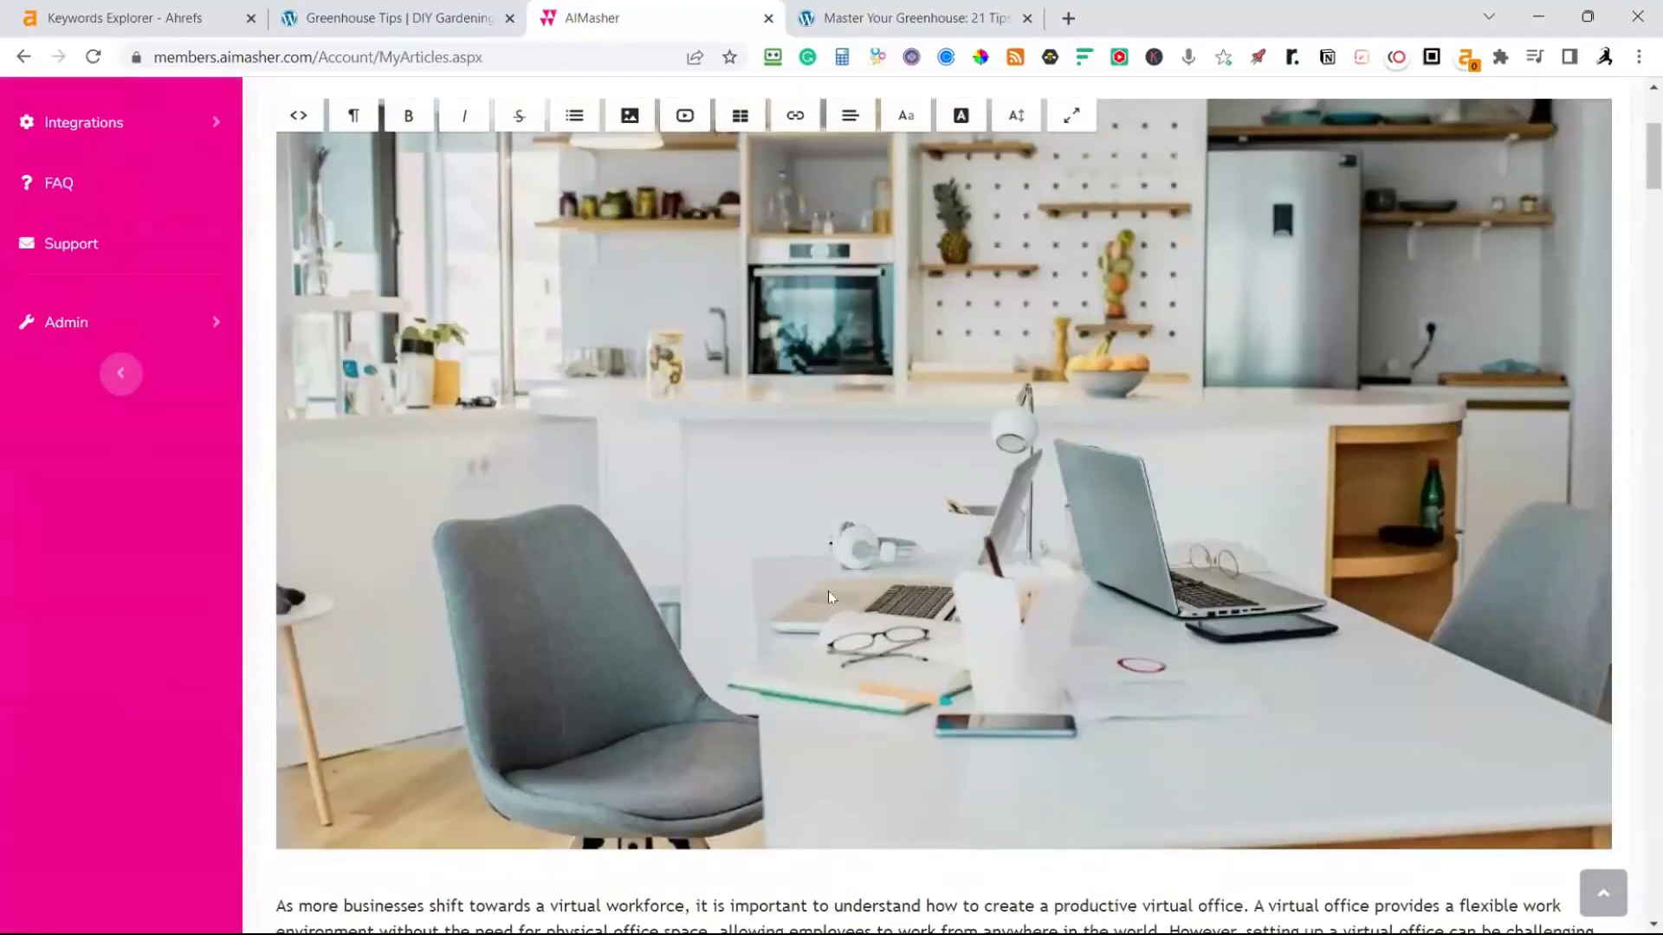
scroll(827, 591, down, 10)
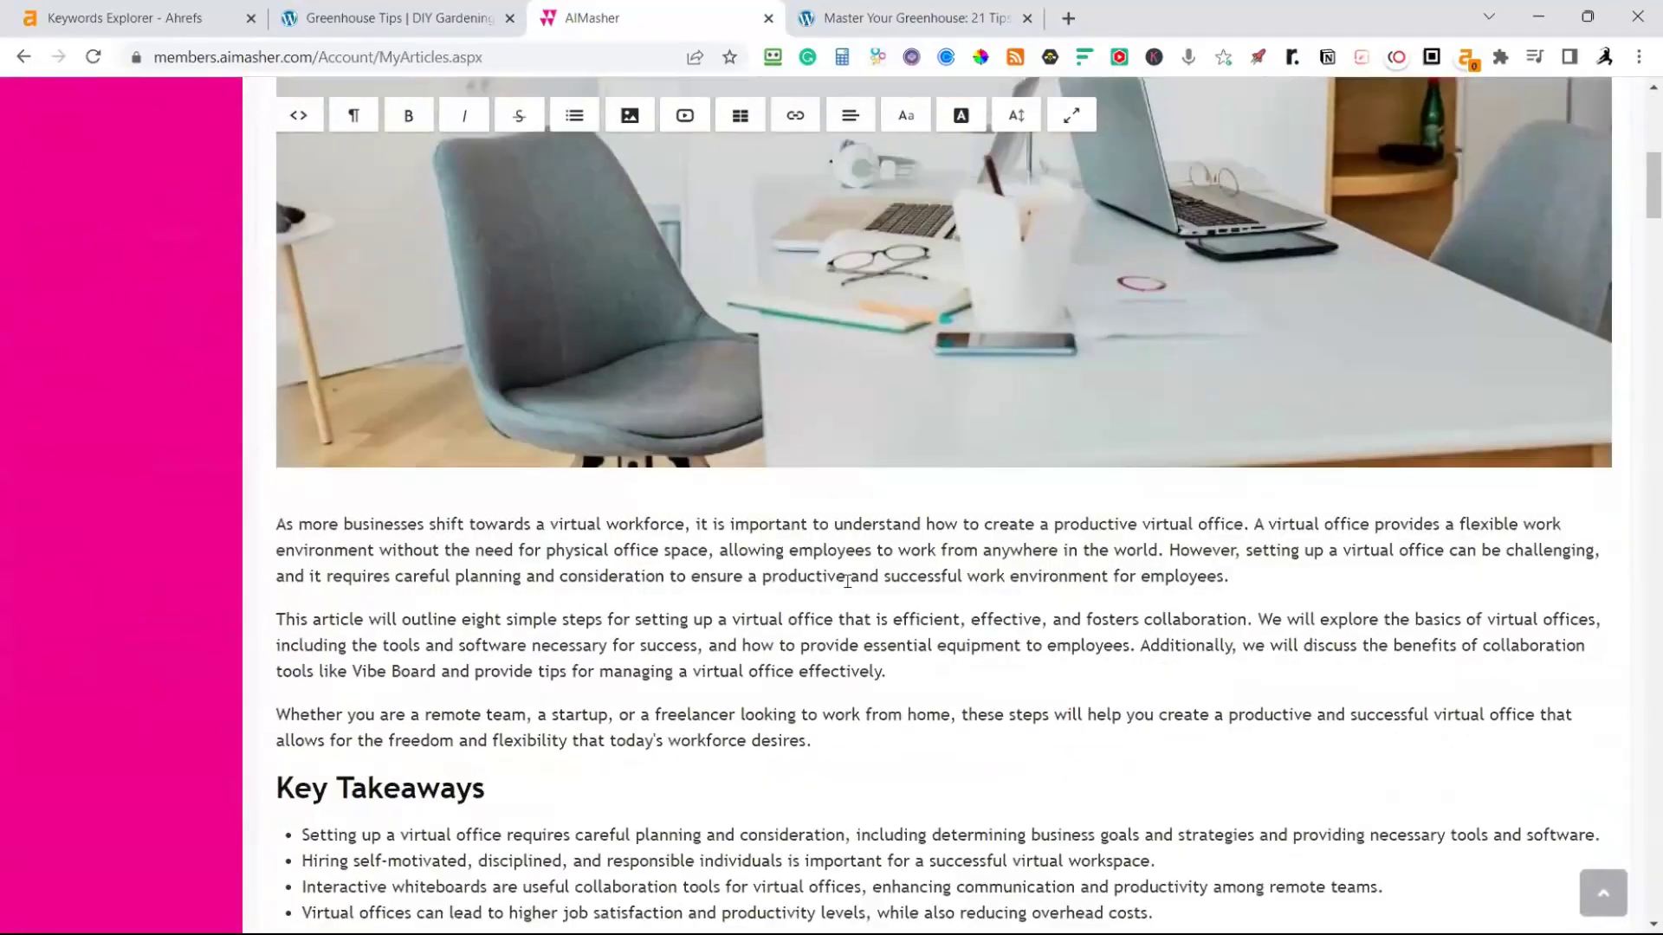
scroll(847, 580, up, 10)
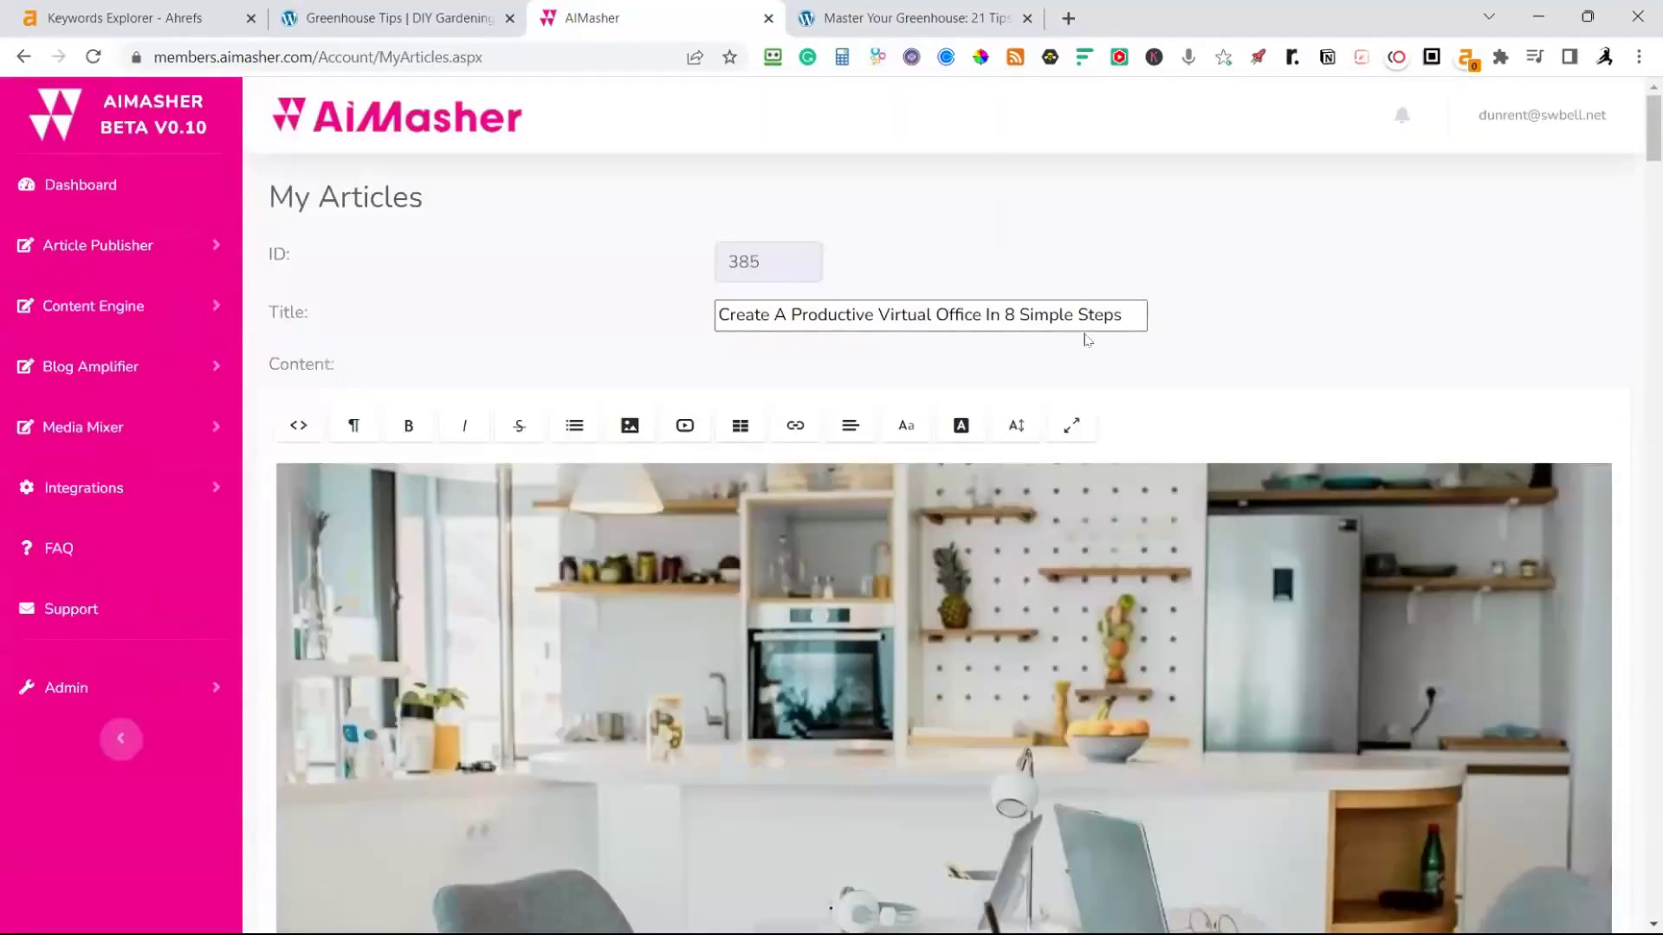
Examine the article body from Key Takeaways to the FAQ, including the extra images and the embedded video at the end
scroll(1051, 434, down, 12)
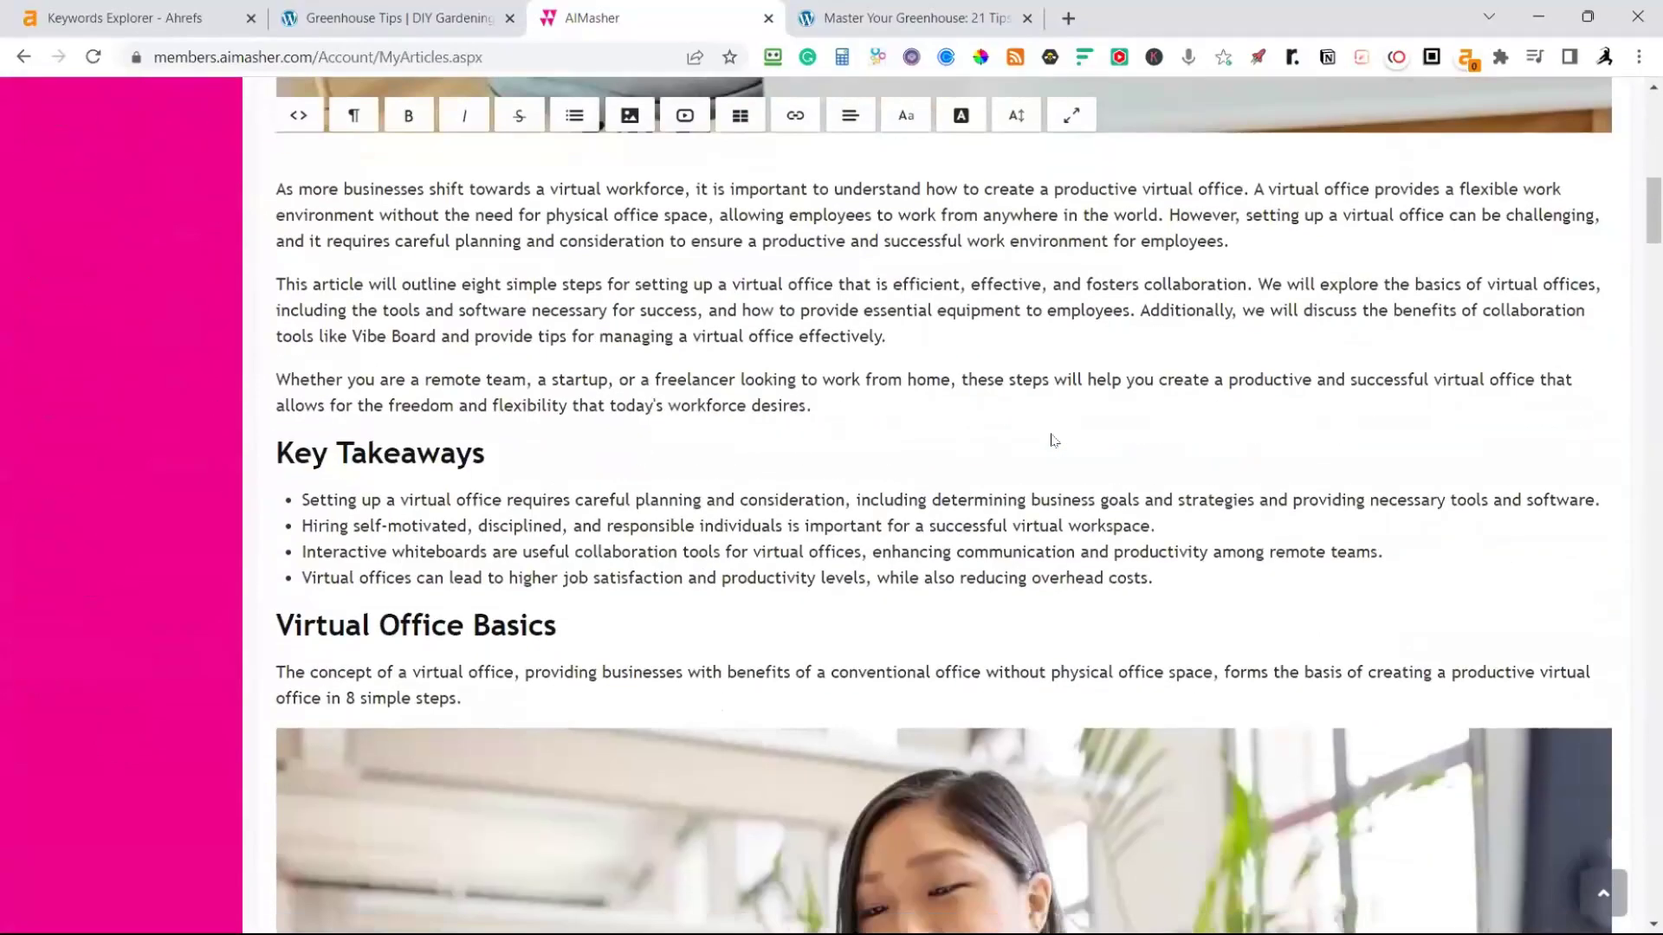
scroll(771, 381, down, 10)
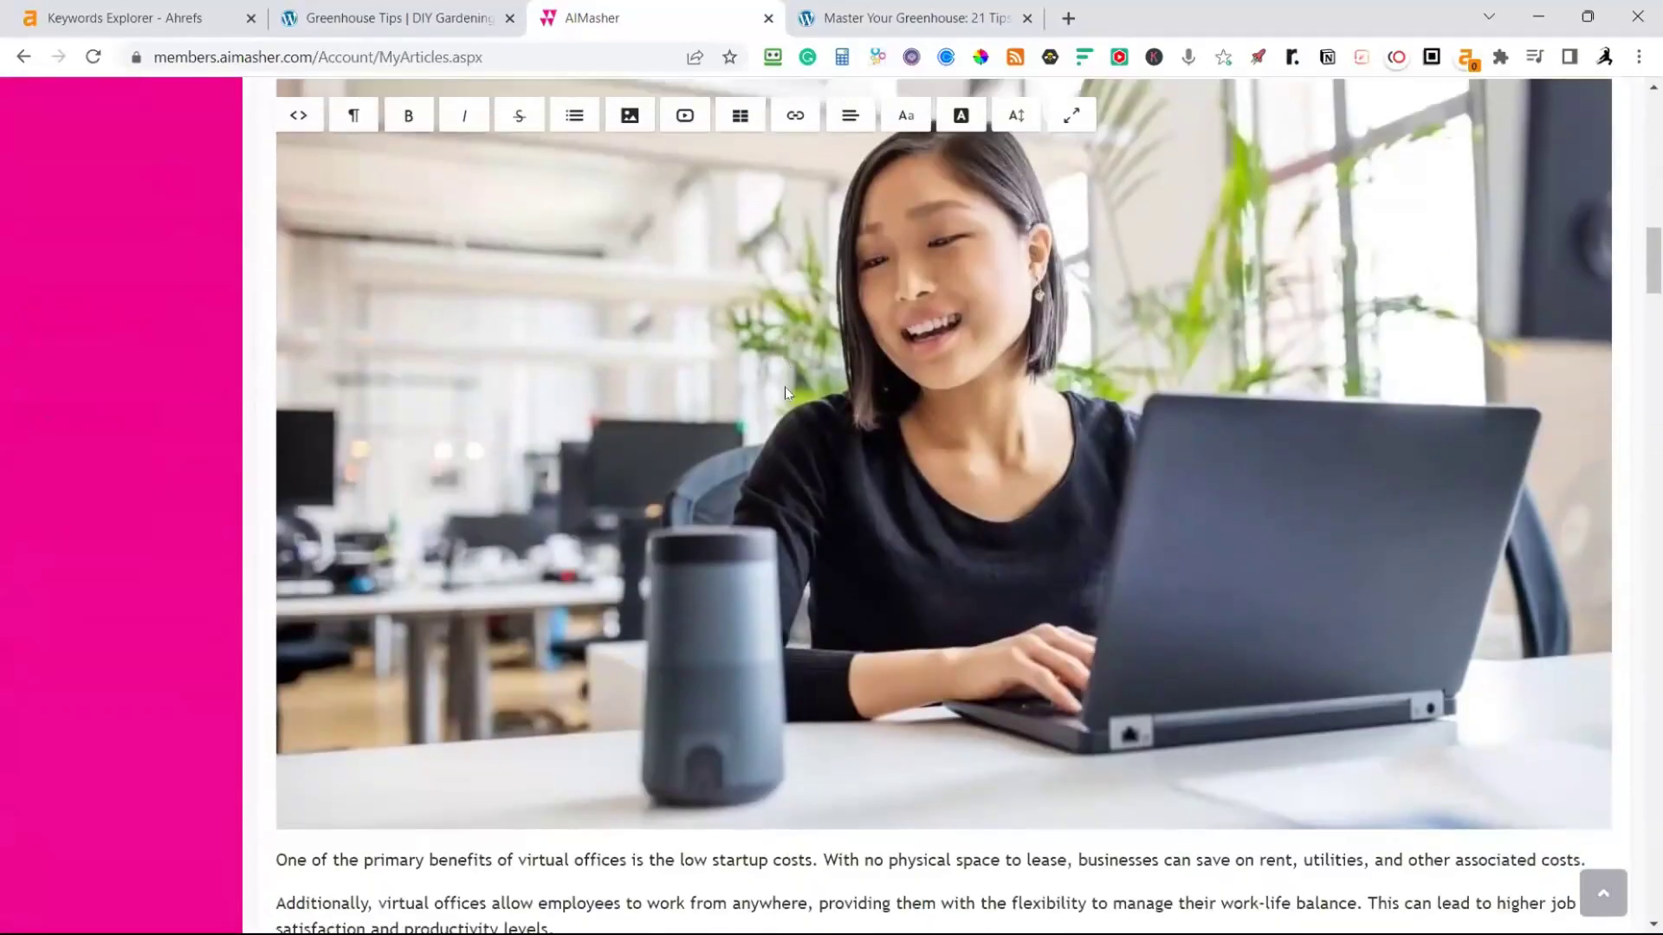
scroll(762, 416, down, 14)
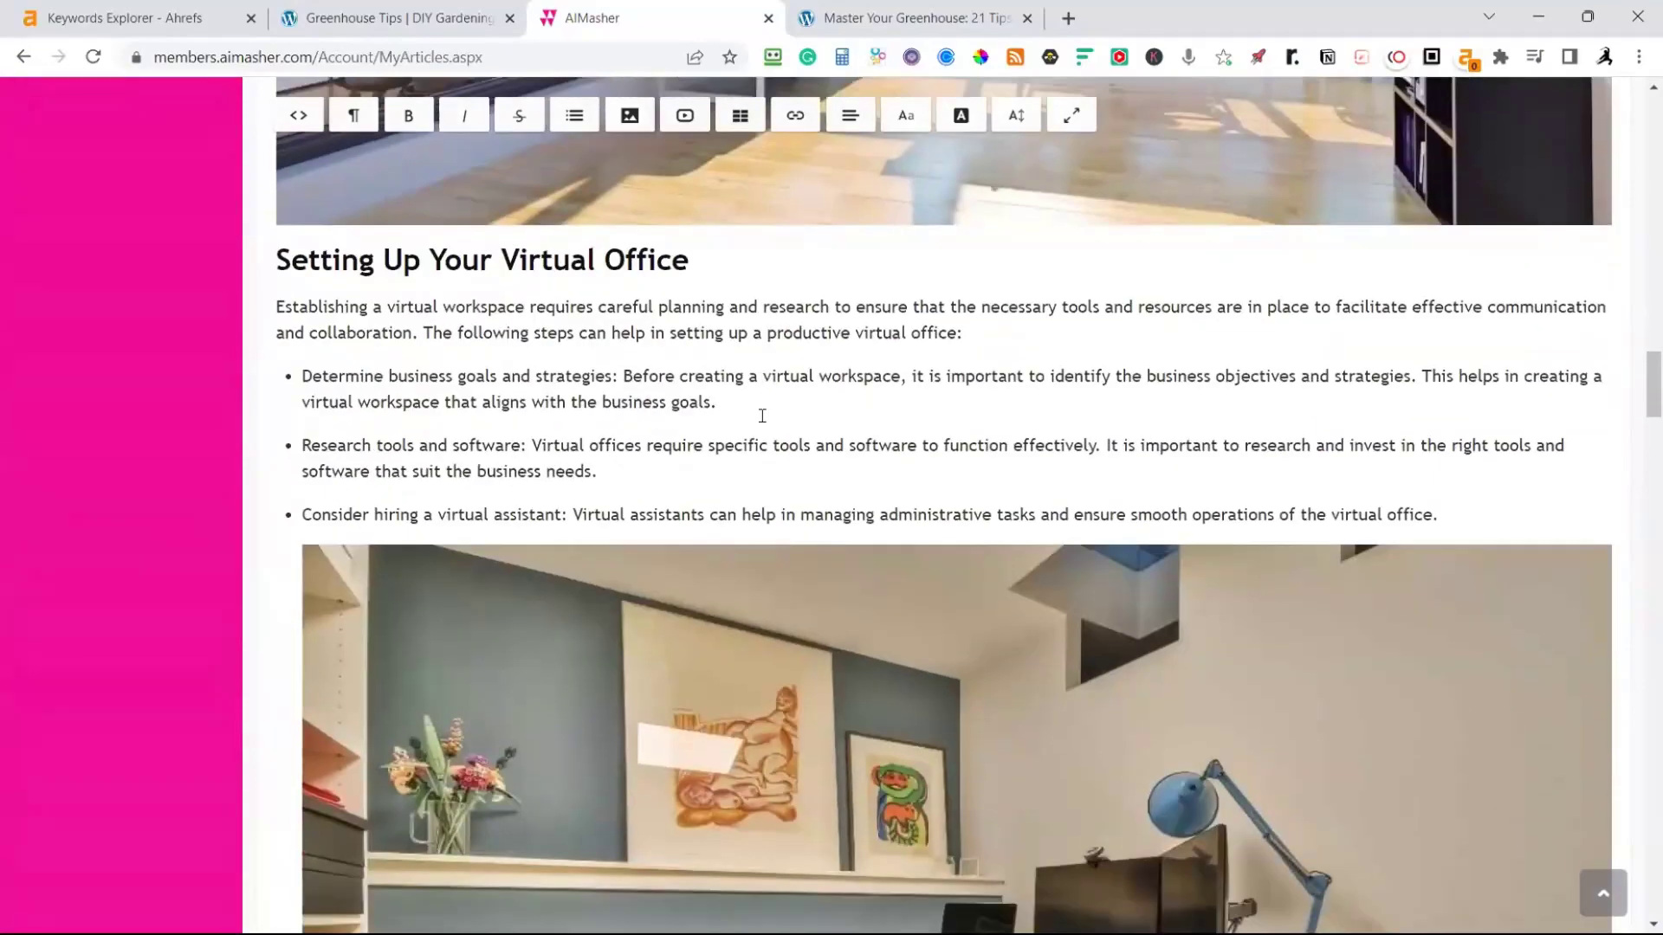
scroll(1028, 448, up, 1)
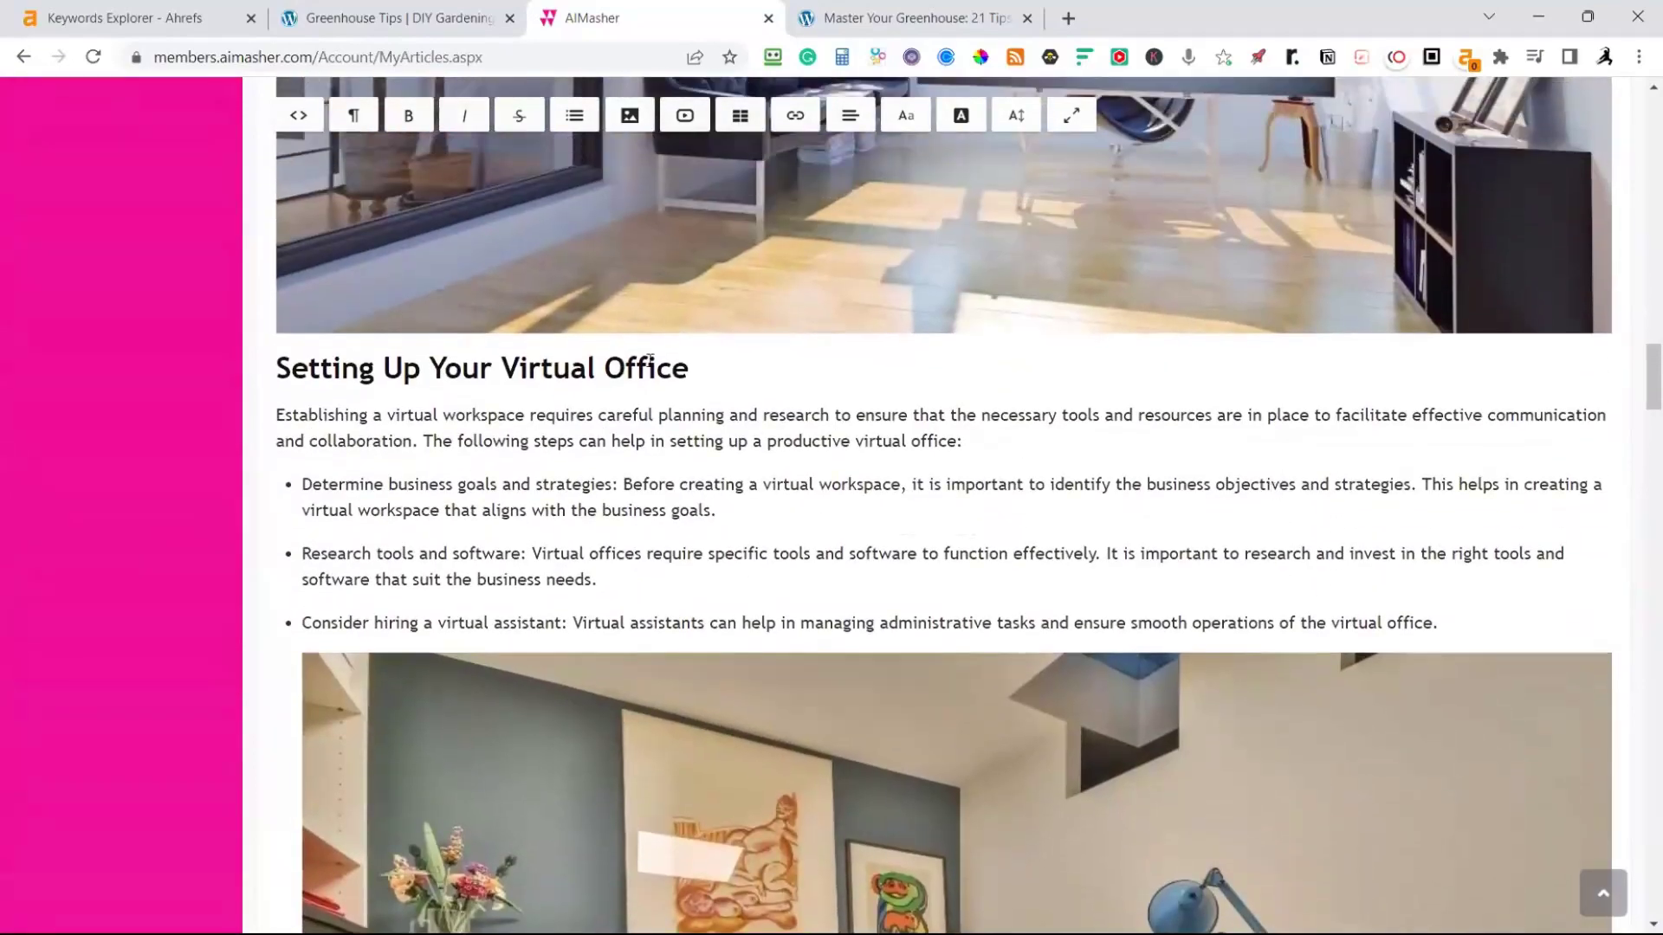
scroll(787, 382, down, 7)
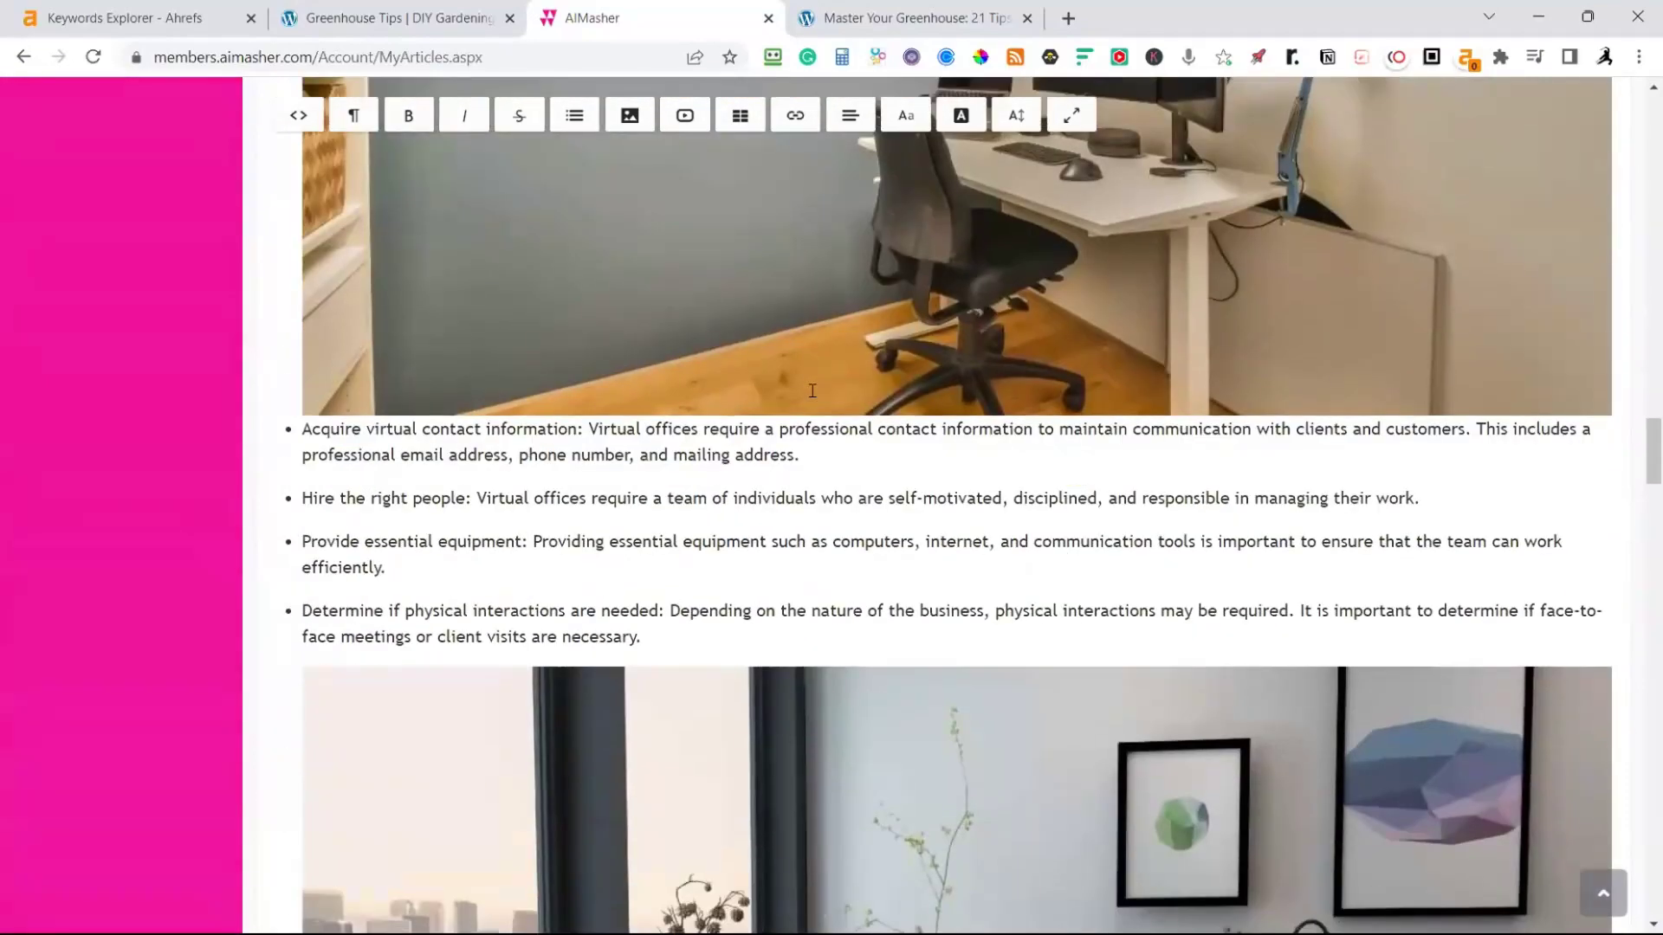
scroll(788, 450, down, 8)
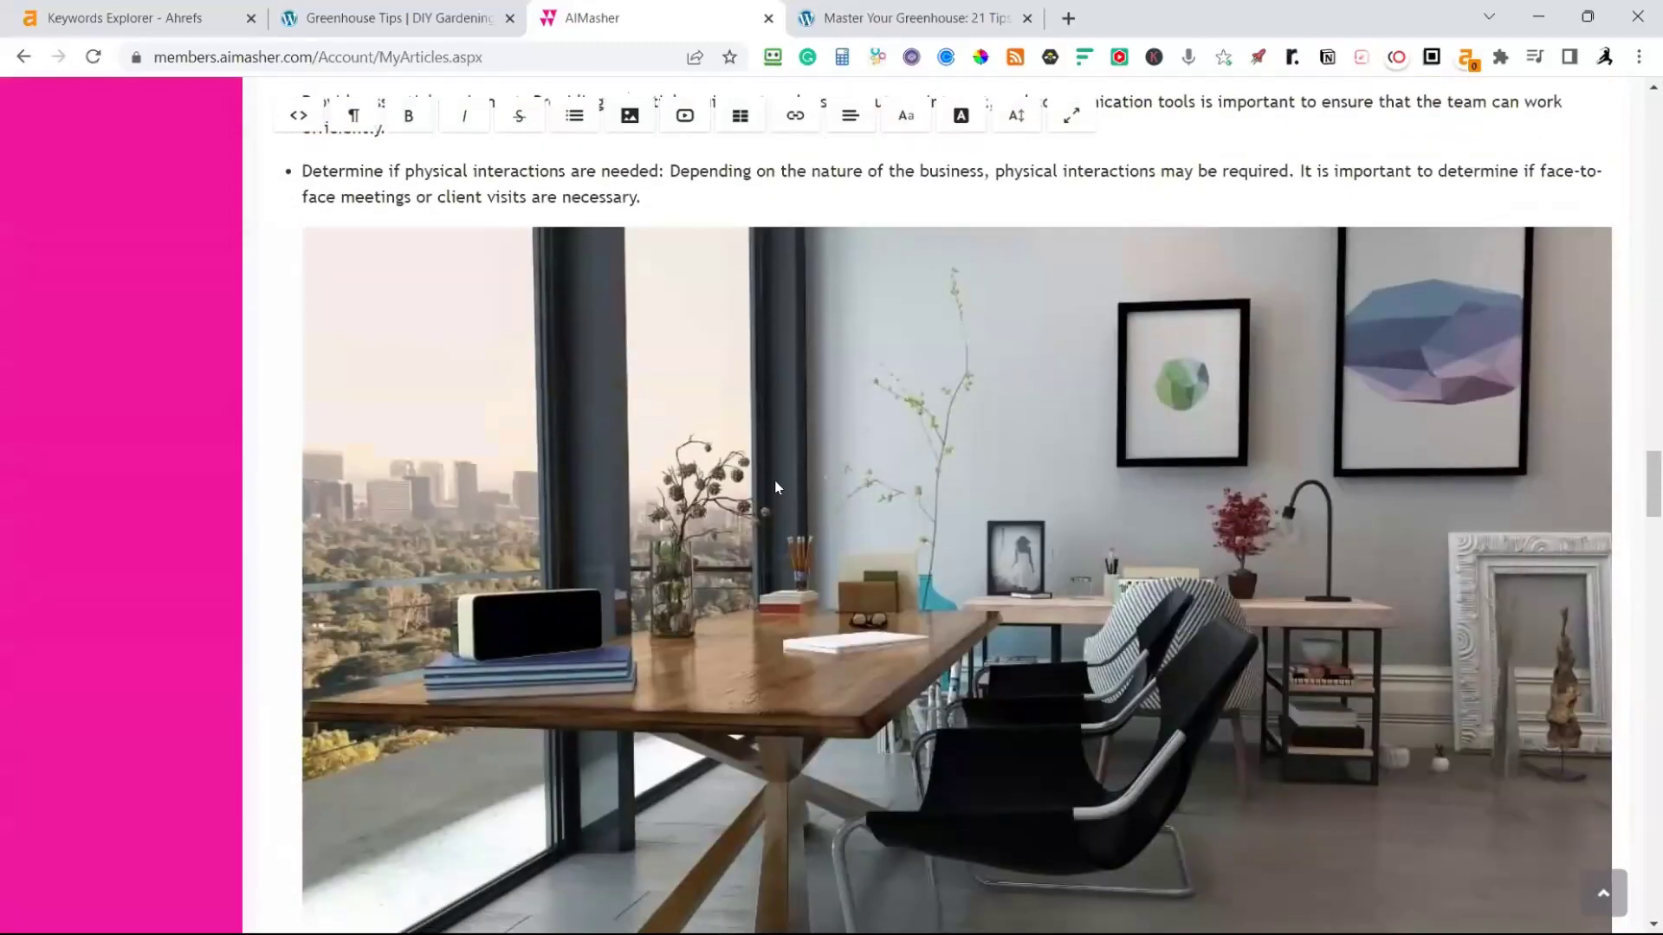
scroll(776, 485, down, 7)
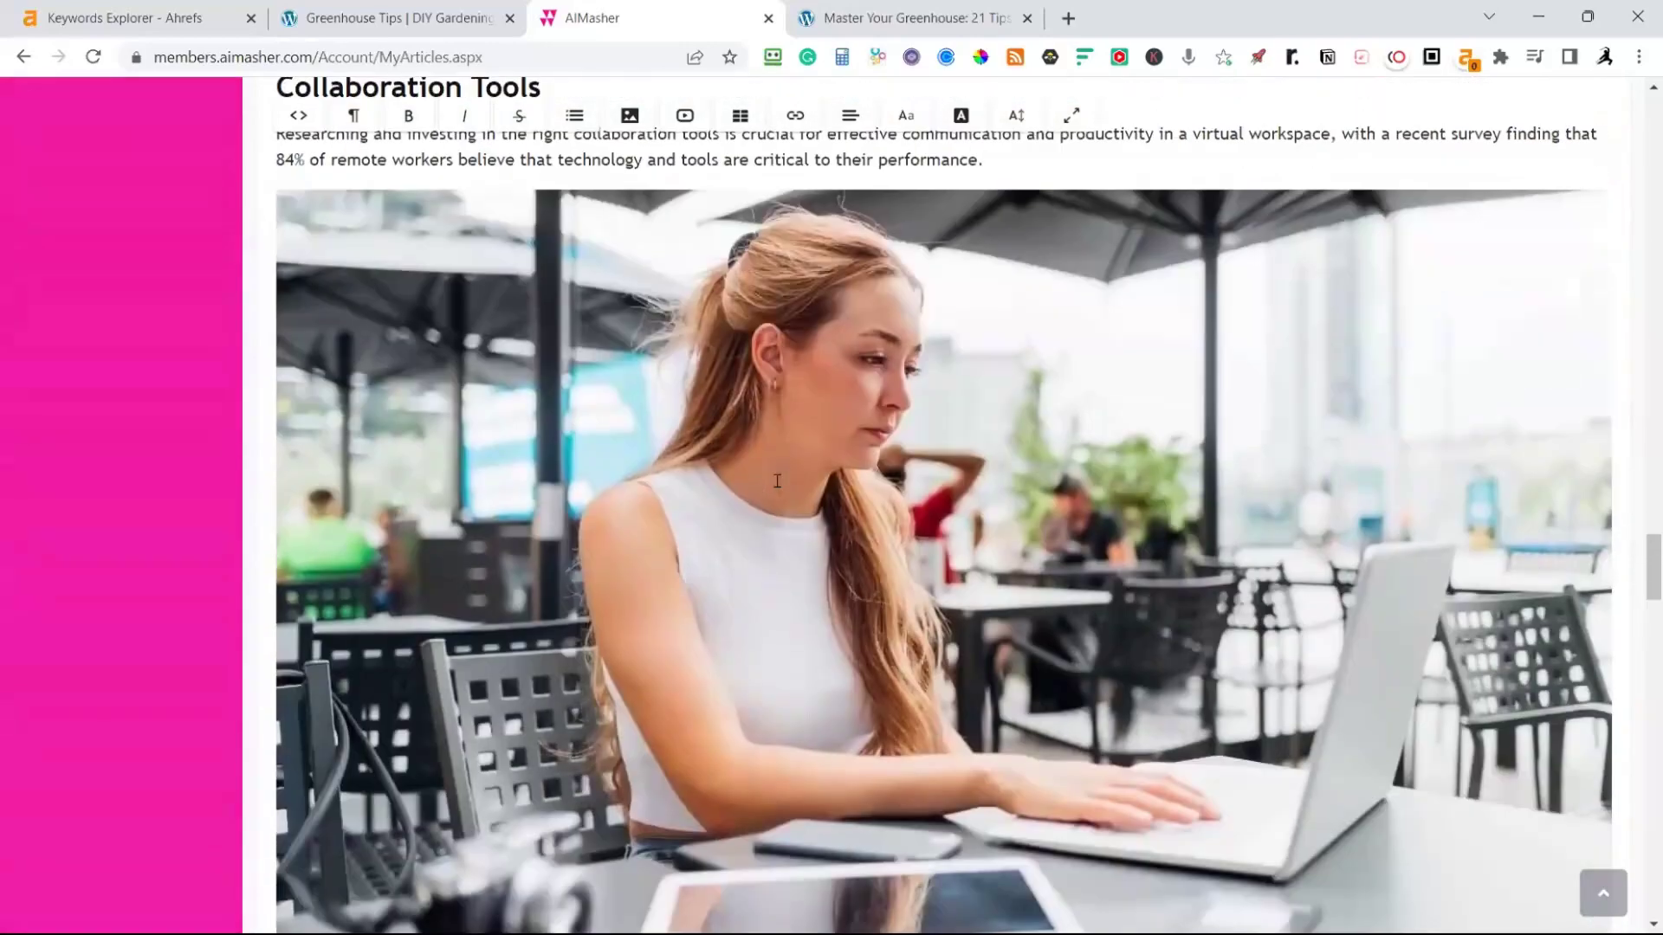
scroll(777, 482, down, 20)
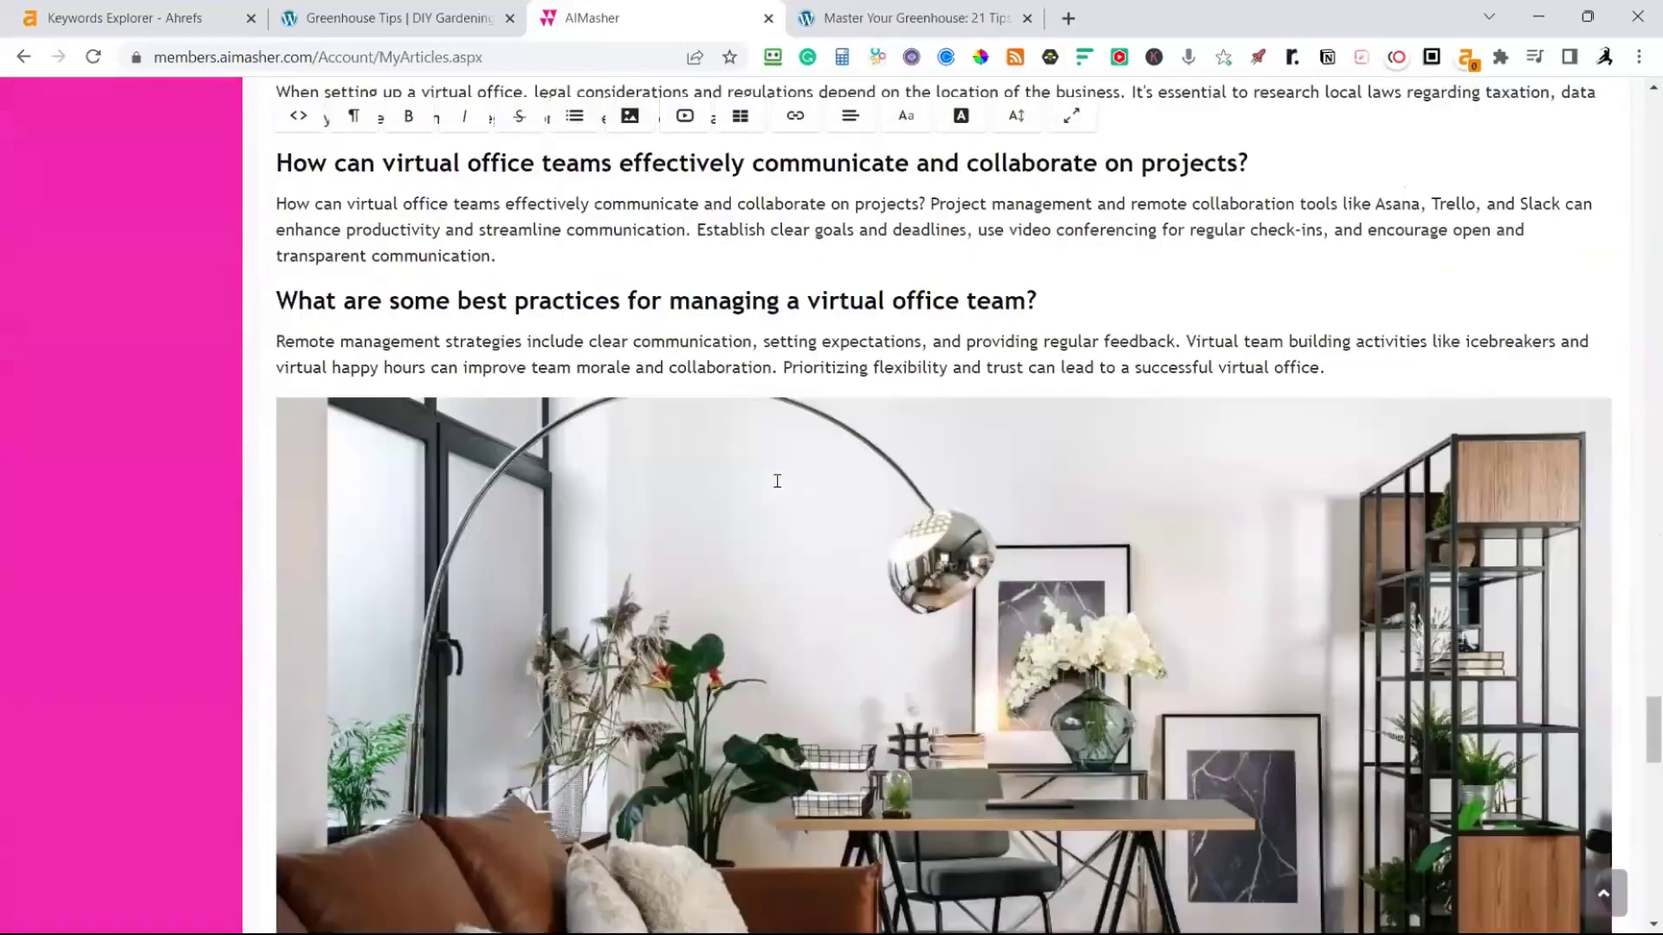
scroll(772, 484, down, 1)
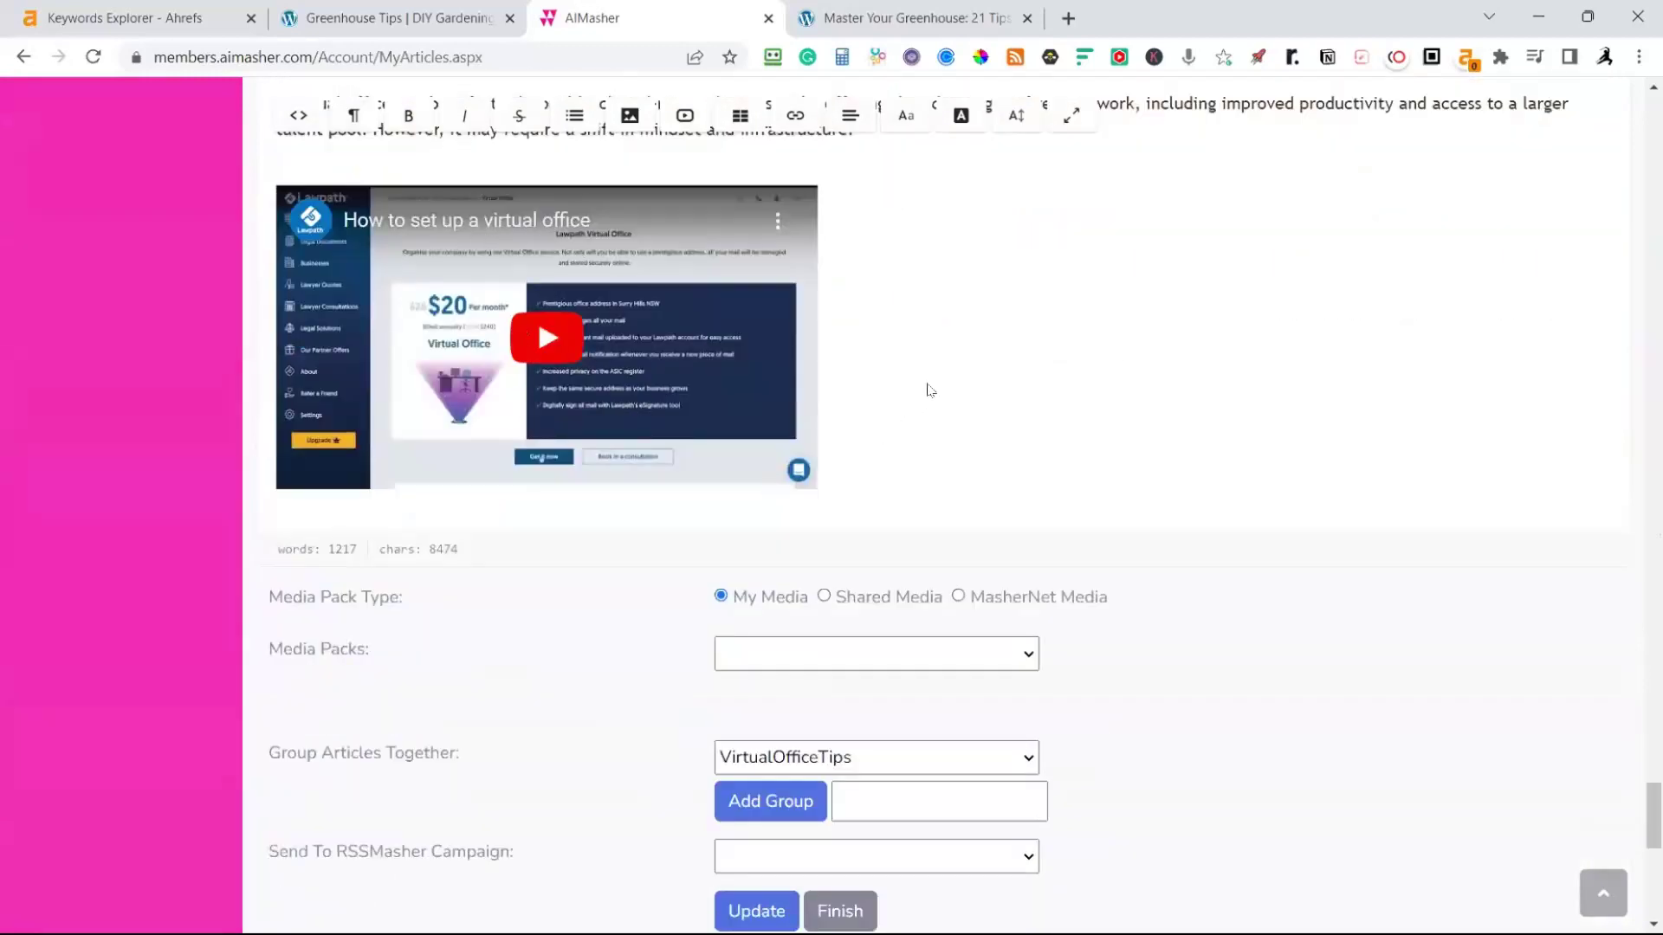
Check the article's group and the ZimmWriter detail entries below it, and finish editing without changes
scroll(909, 441, down, 4)
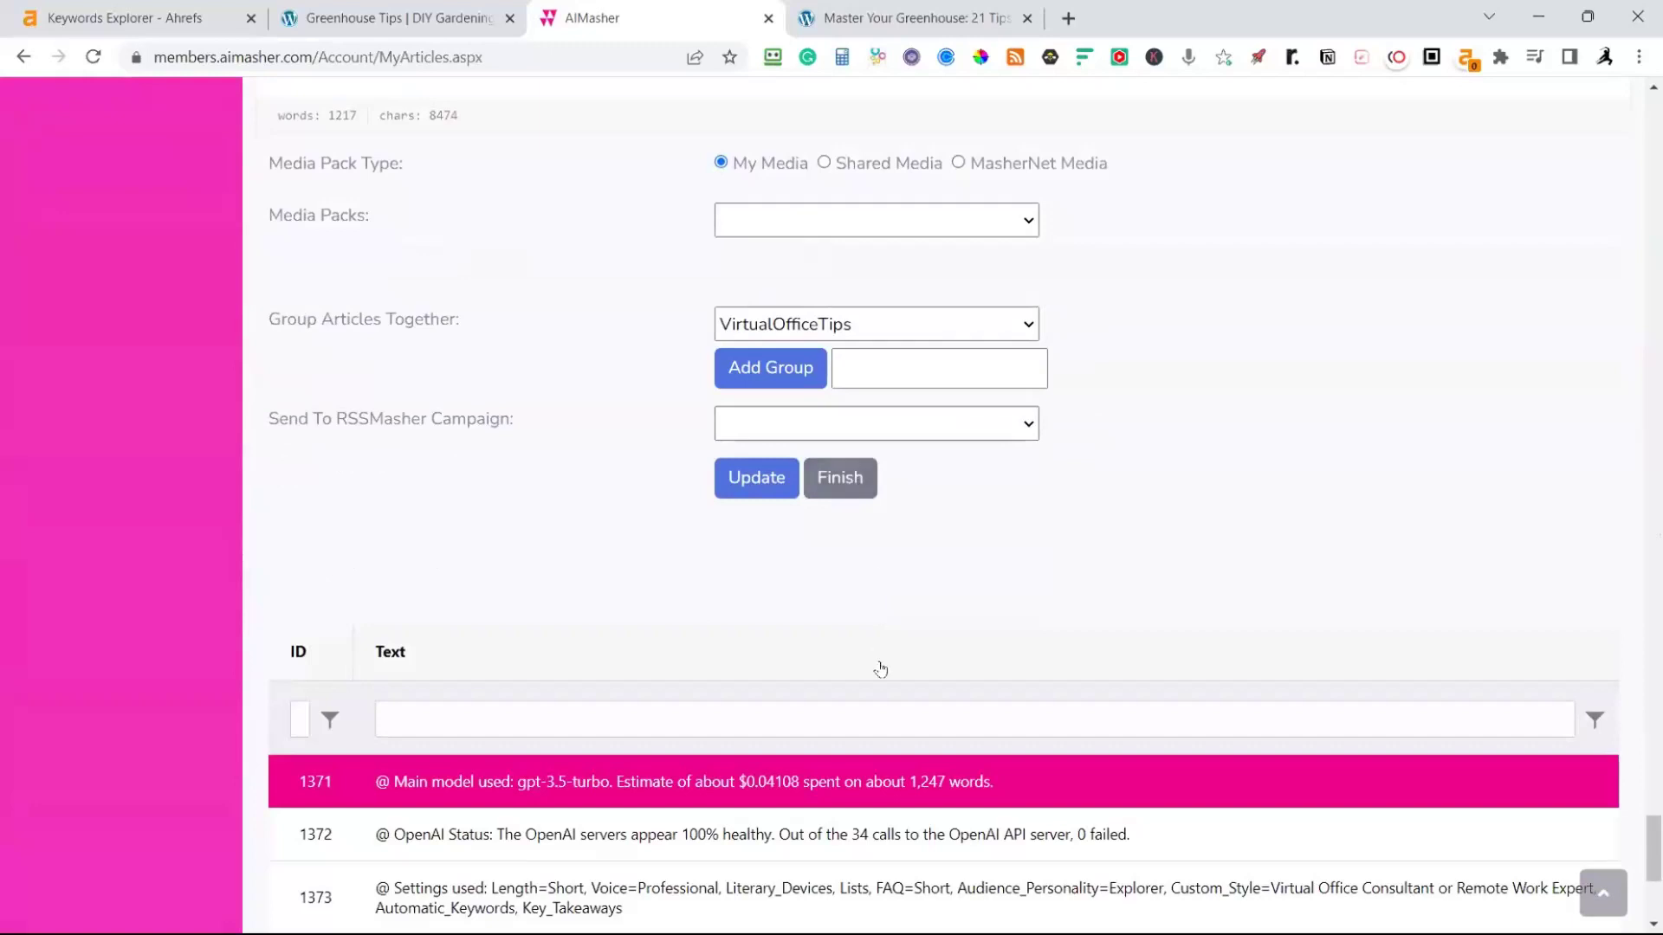
scroll(880, 653, down, 4)
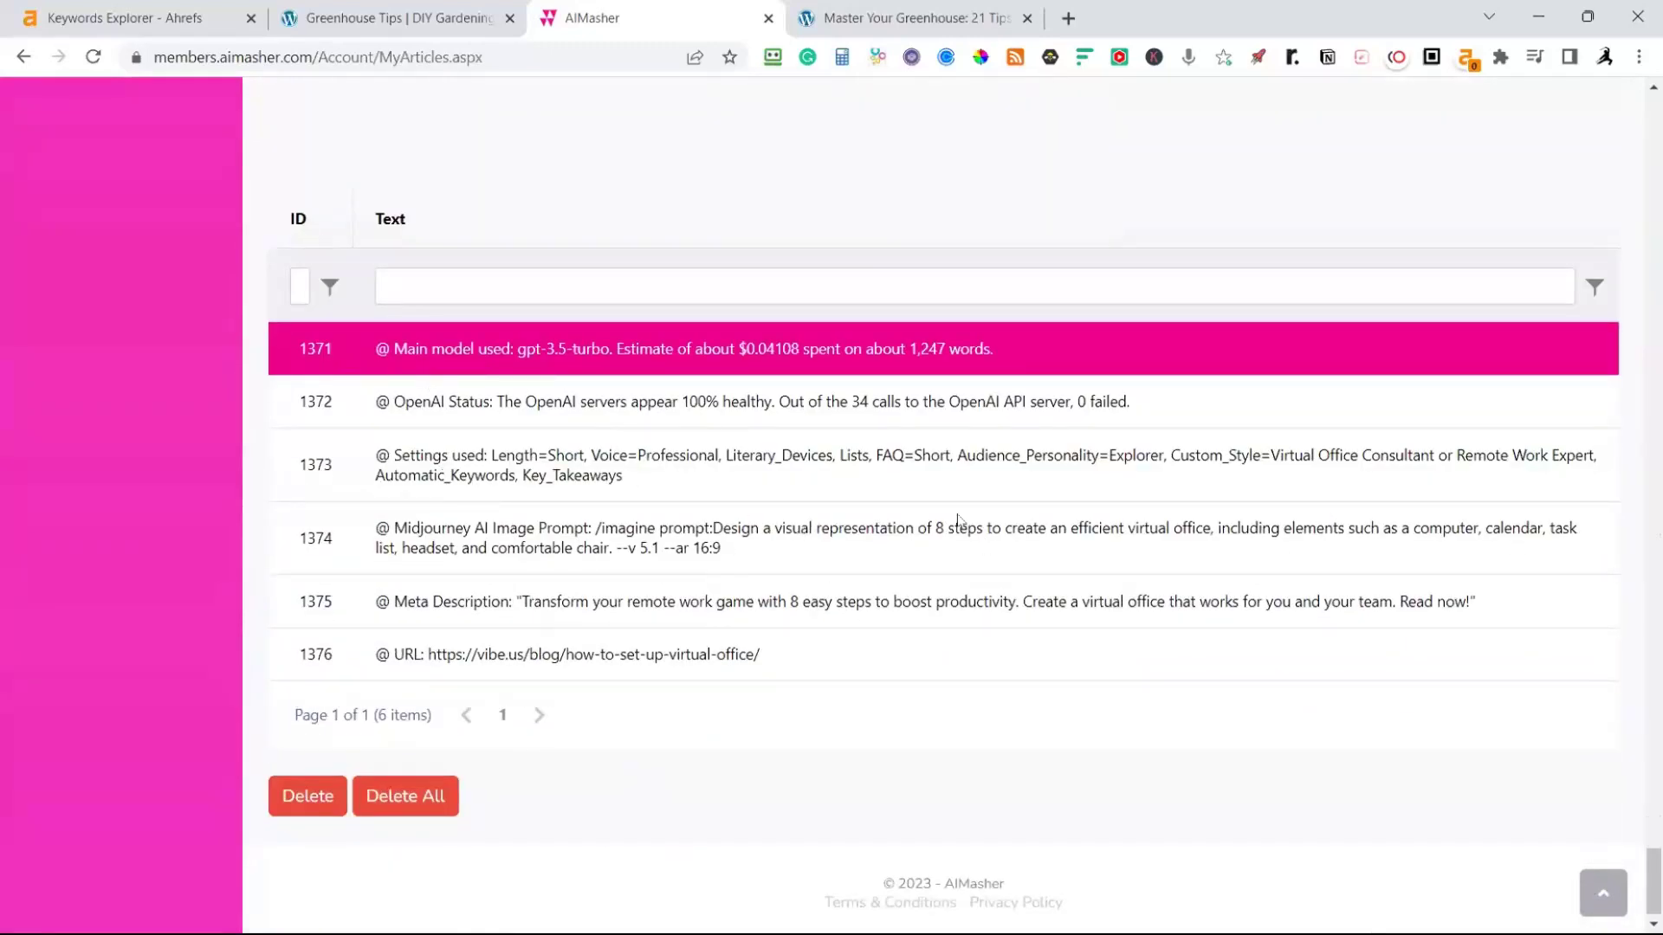
scroll(957, 519, up, 5)
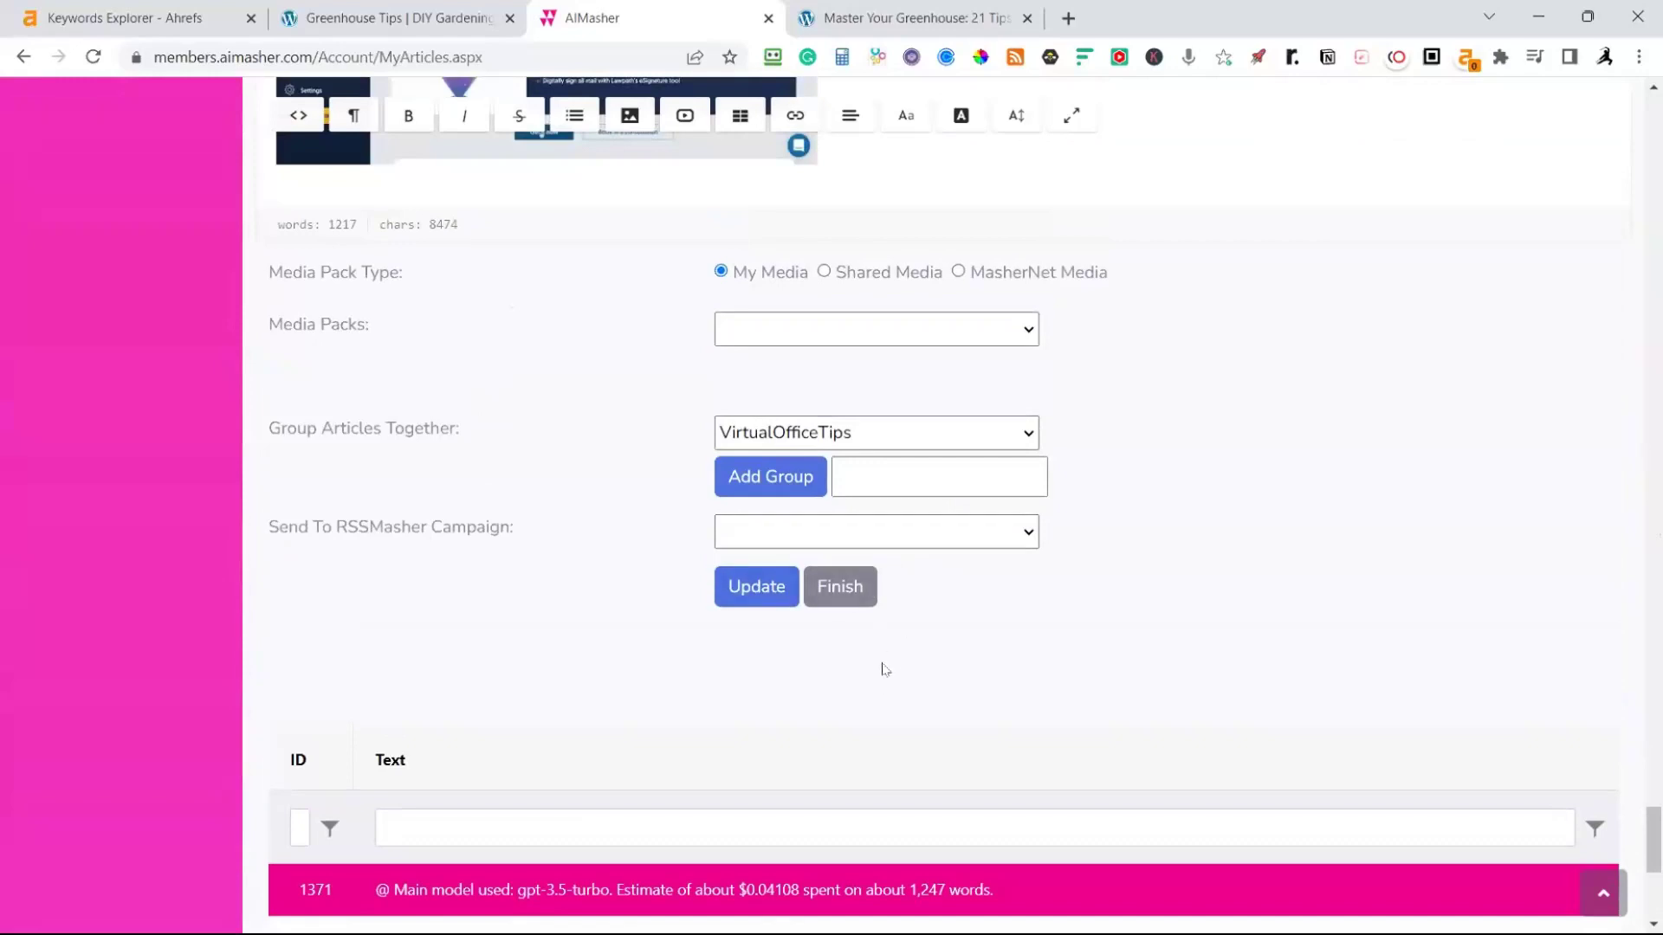
scroll(883, 667, down, 2)
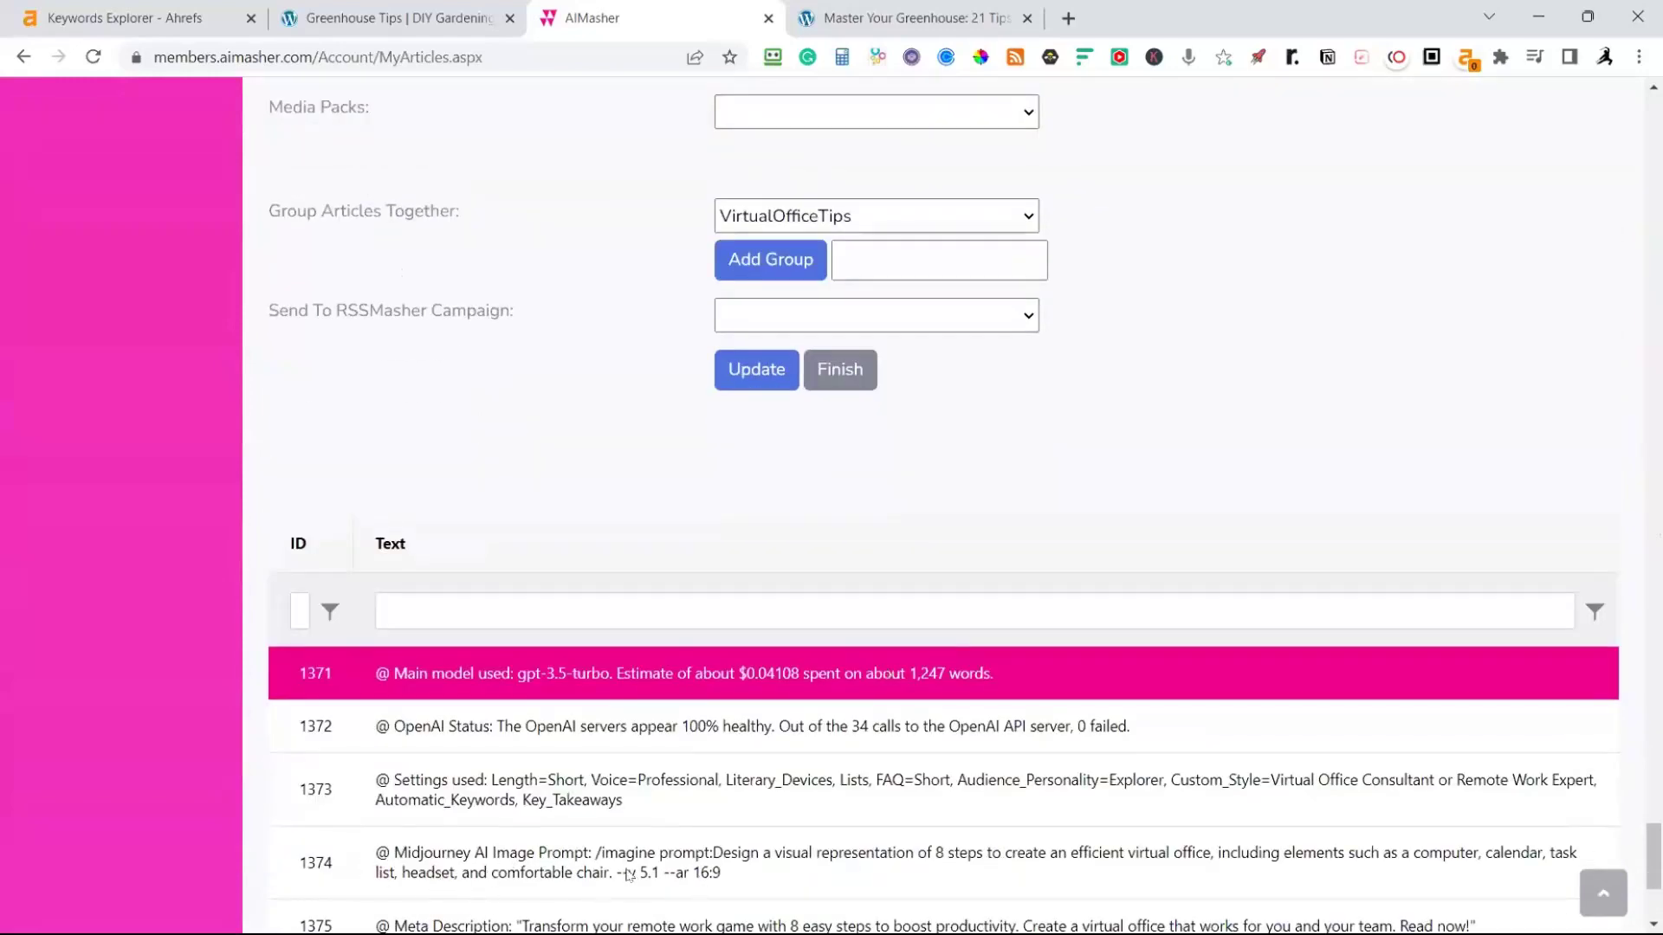
click(837, 372)
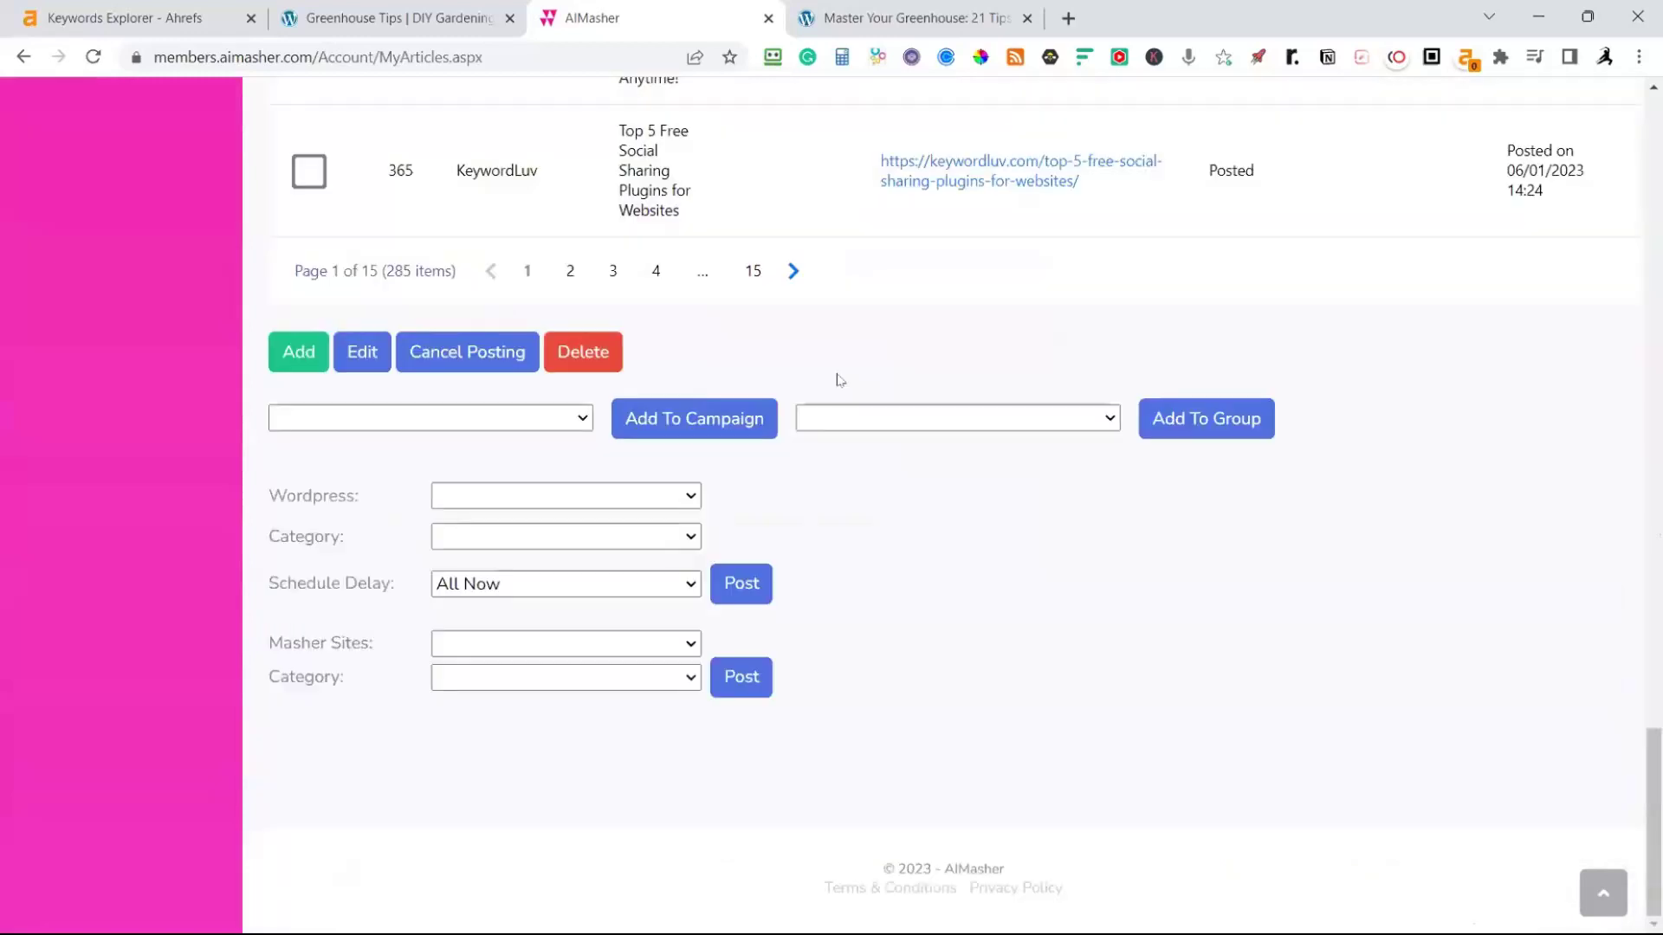
Select all VirtualOfficeTips articles from 385 through 375 in My Articles
scroll(827, 373, up, 15)
scroll(823, 373, up, 15)
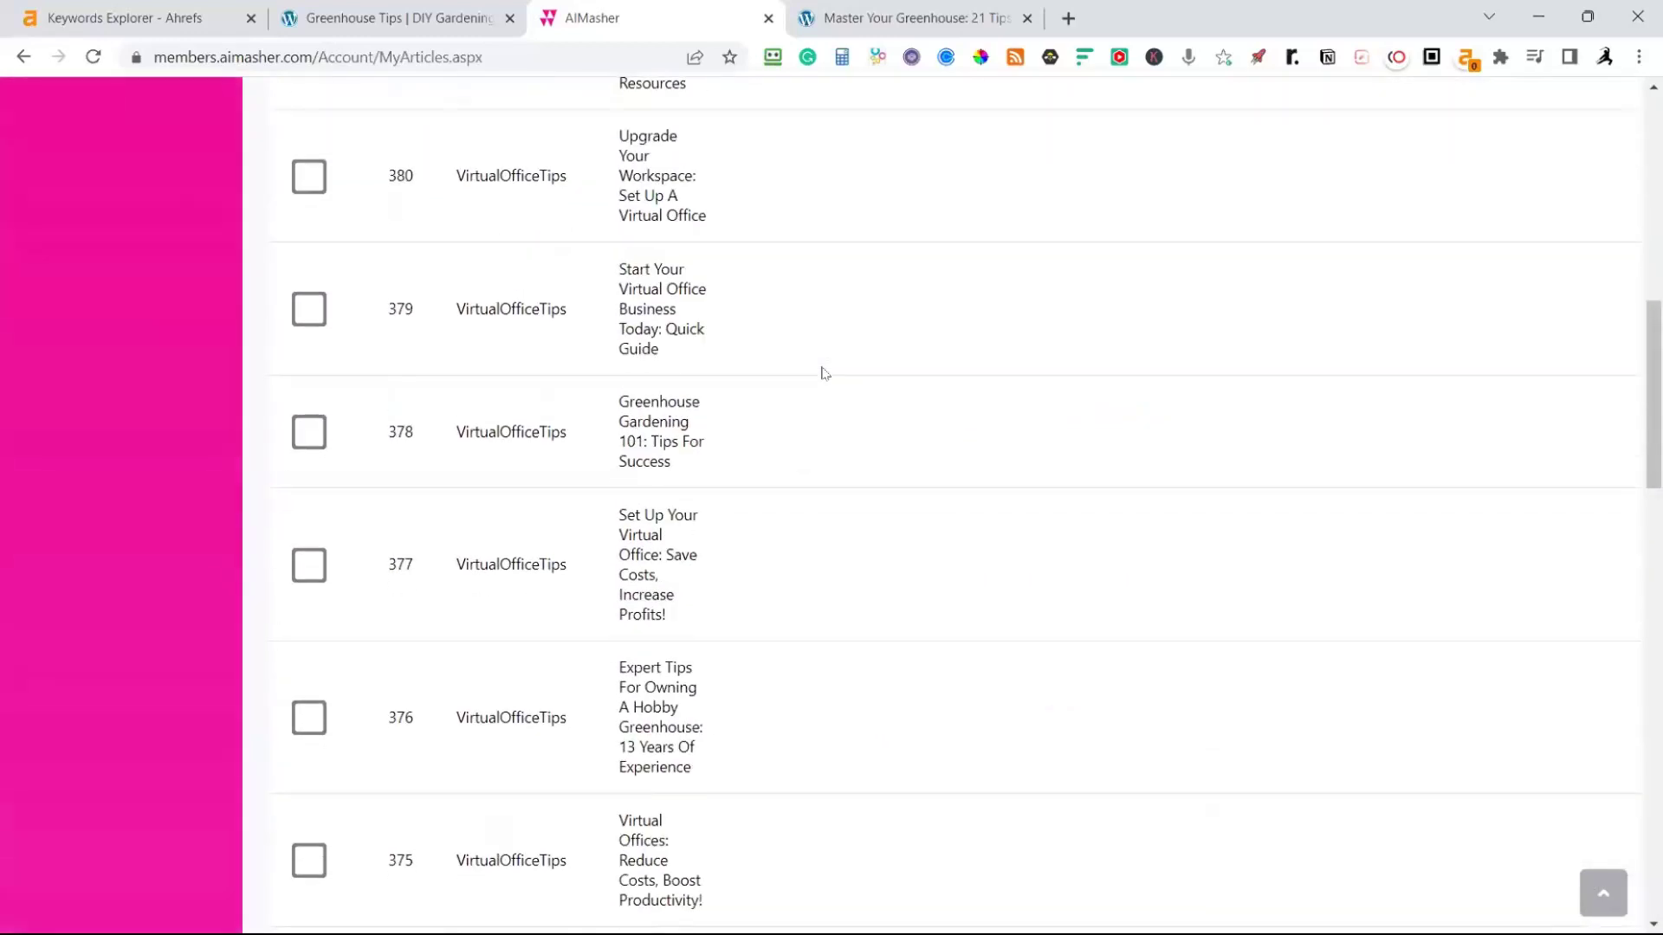
scroll(340, 220, up, 2)
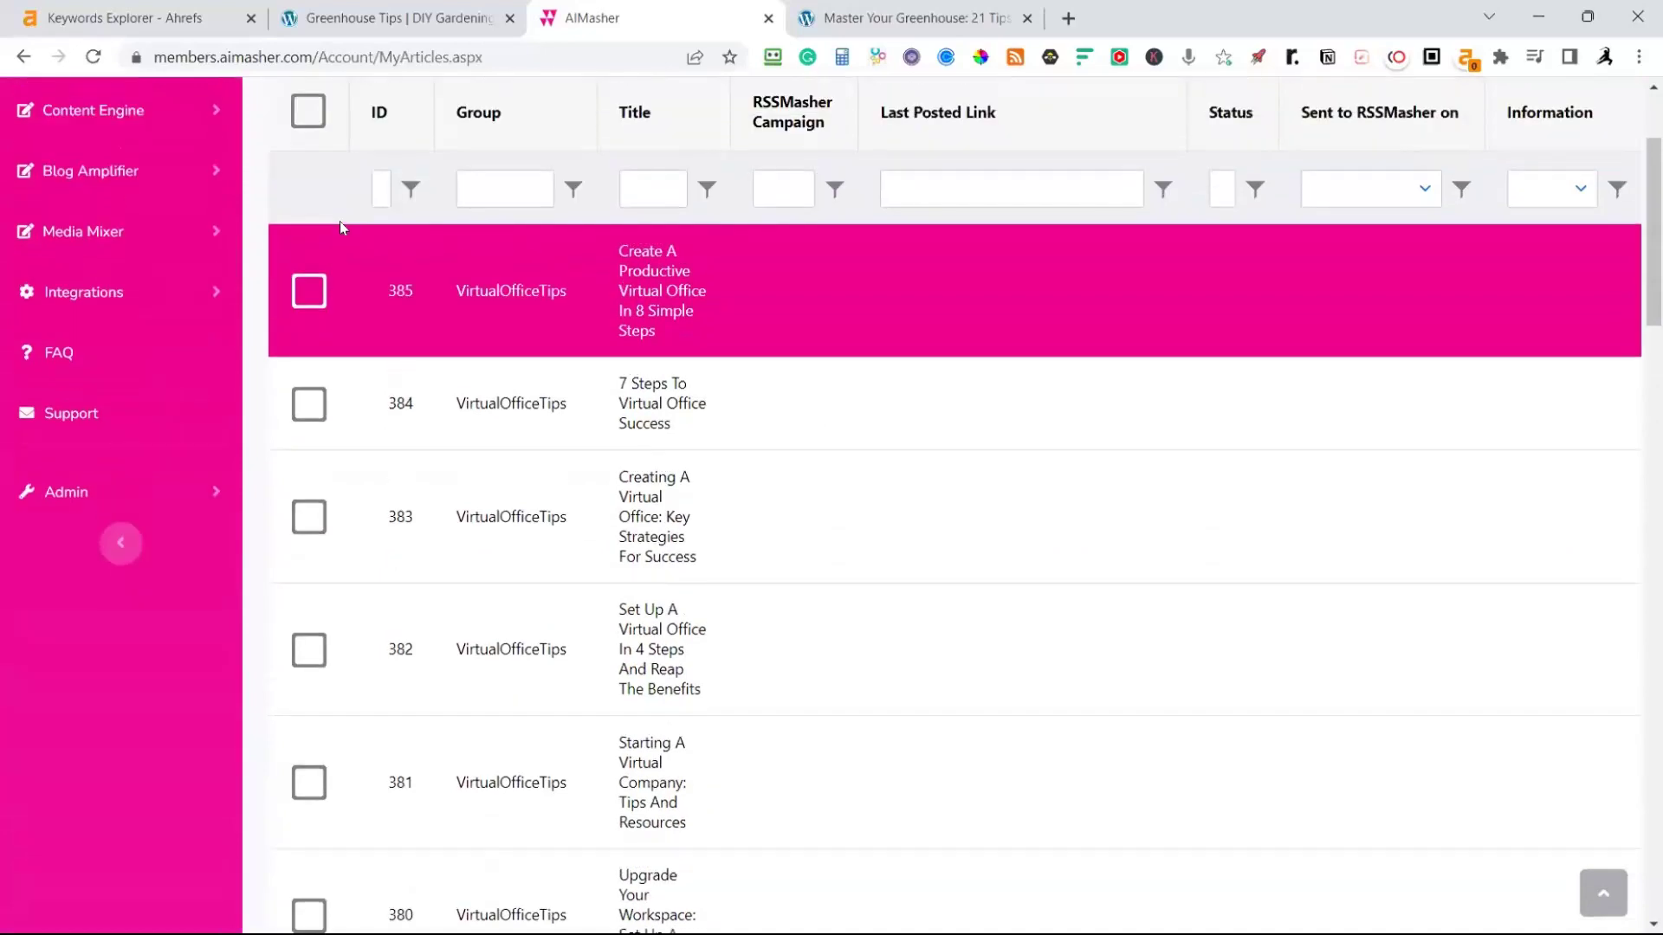
click(309, 311)
click(309, 424)
click(309, 537)
click(309, 670)
click(309, 803)
scroll(381, 658, down, 3)
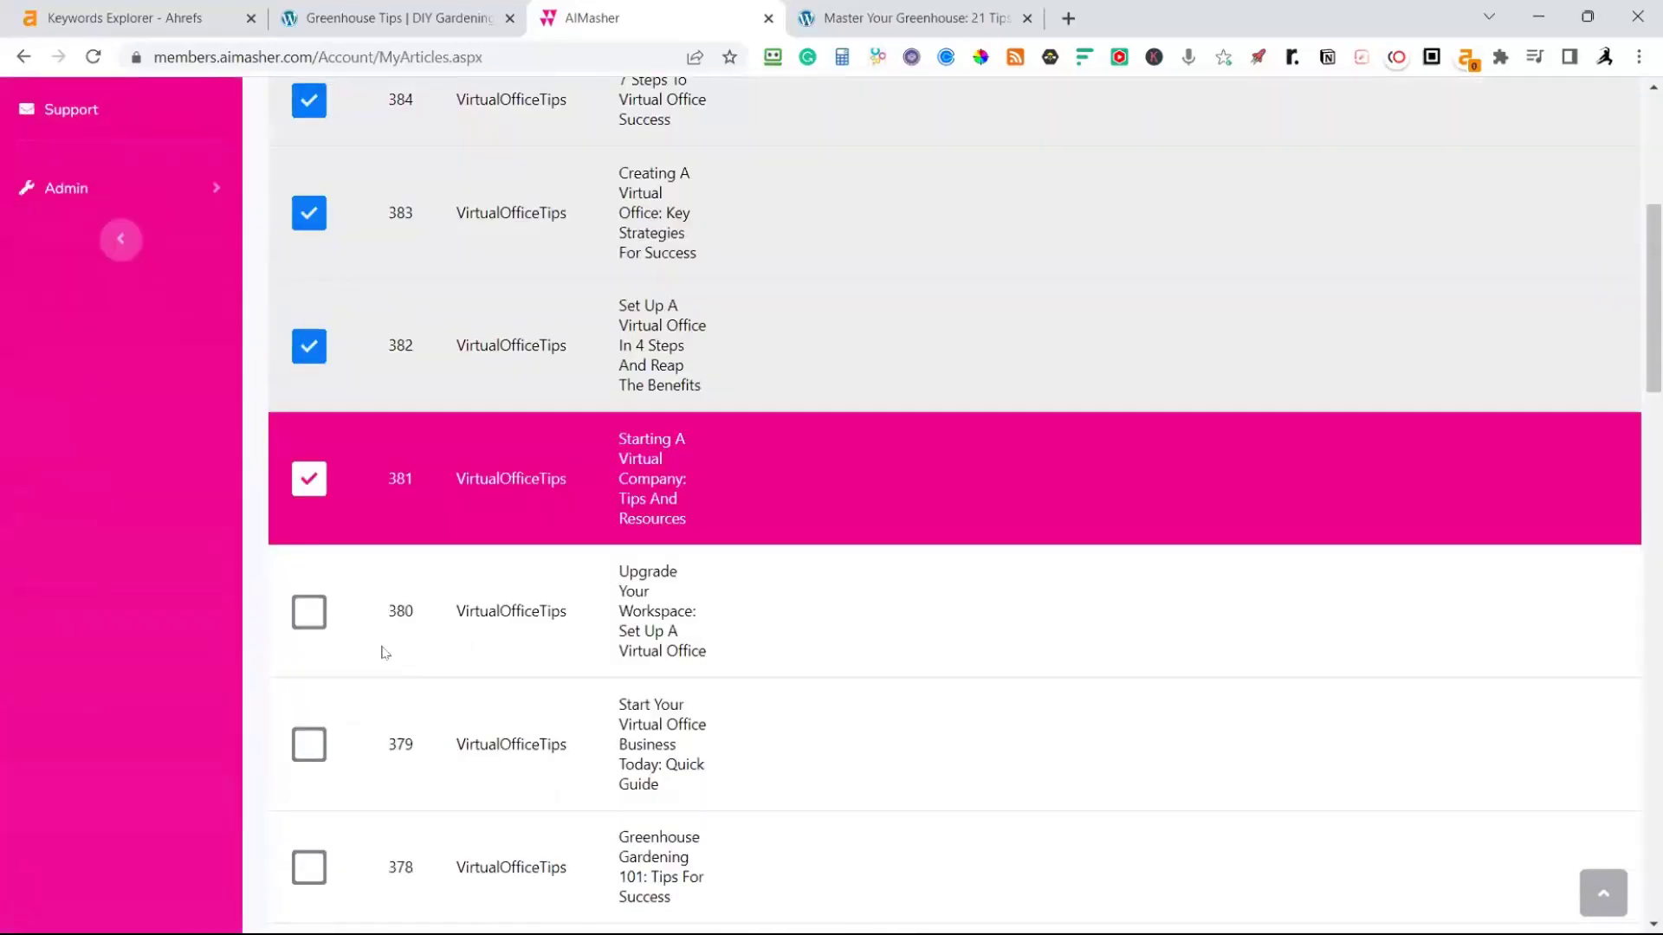
click(309, 612)
click(309, 745)
click(309, 866)
scroll(305, 870, down, 5)
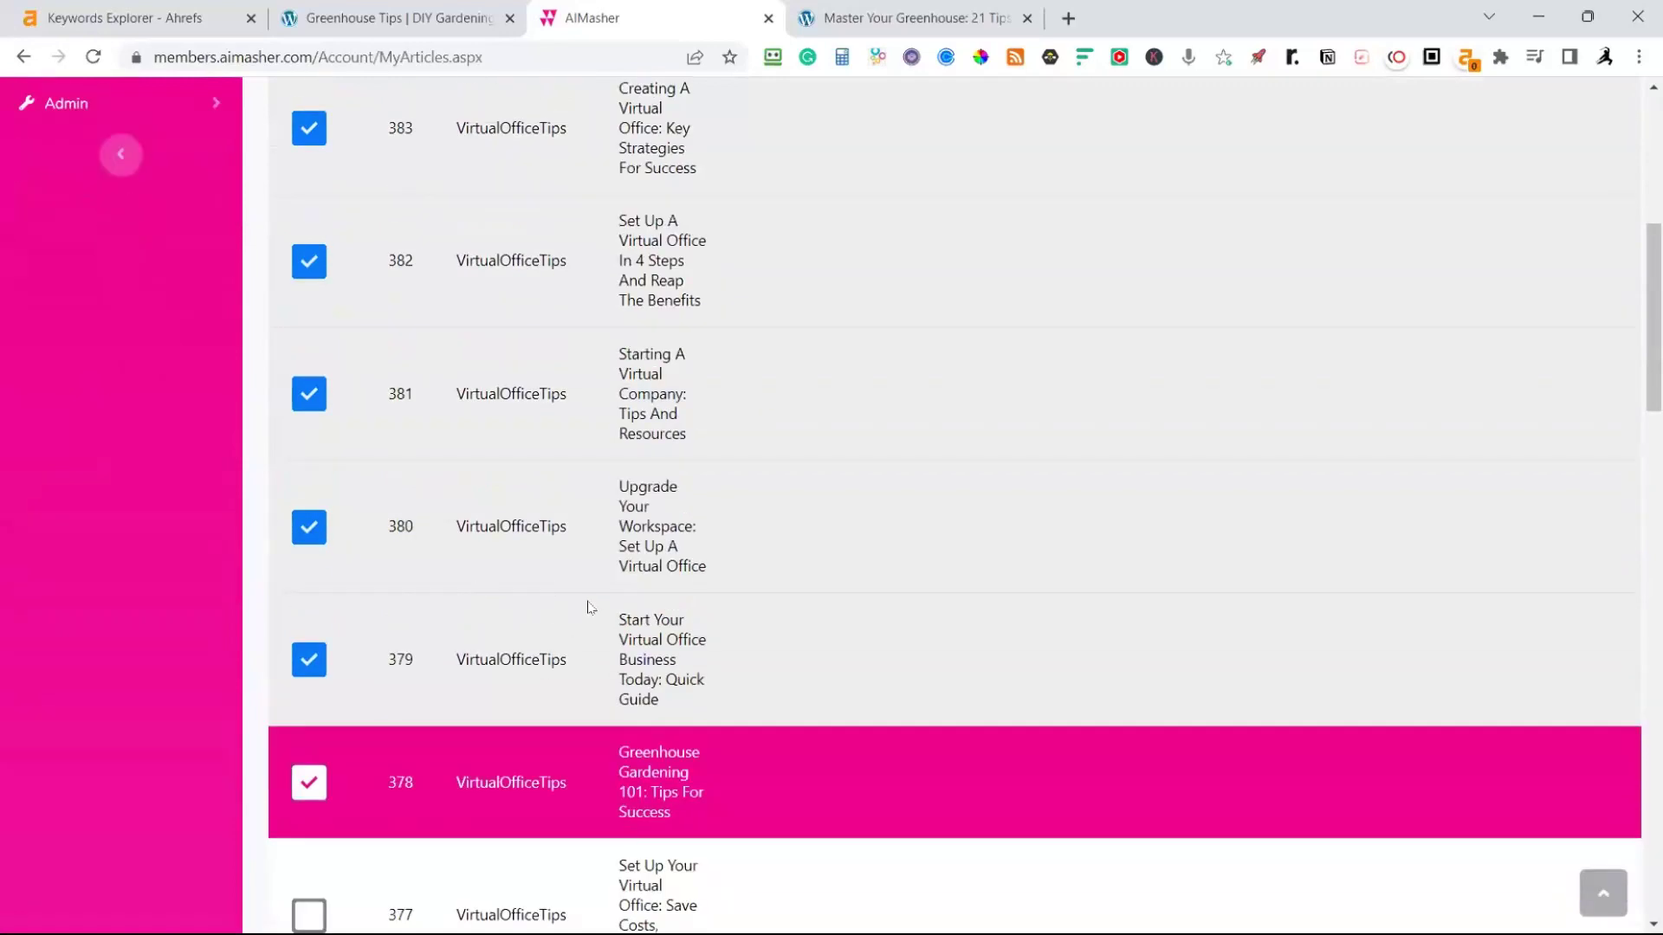
click(309, 468)
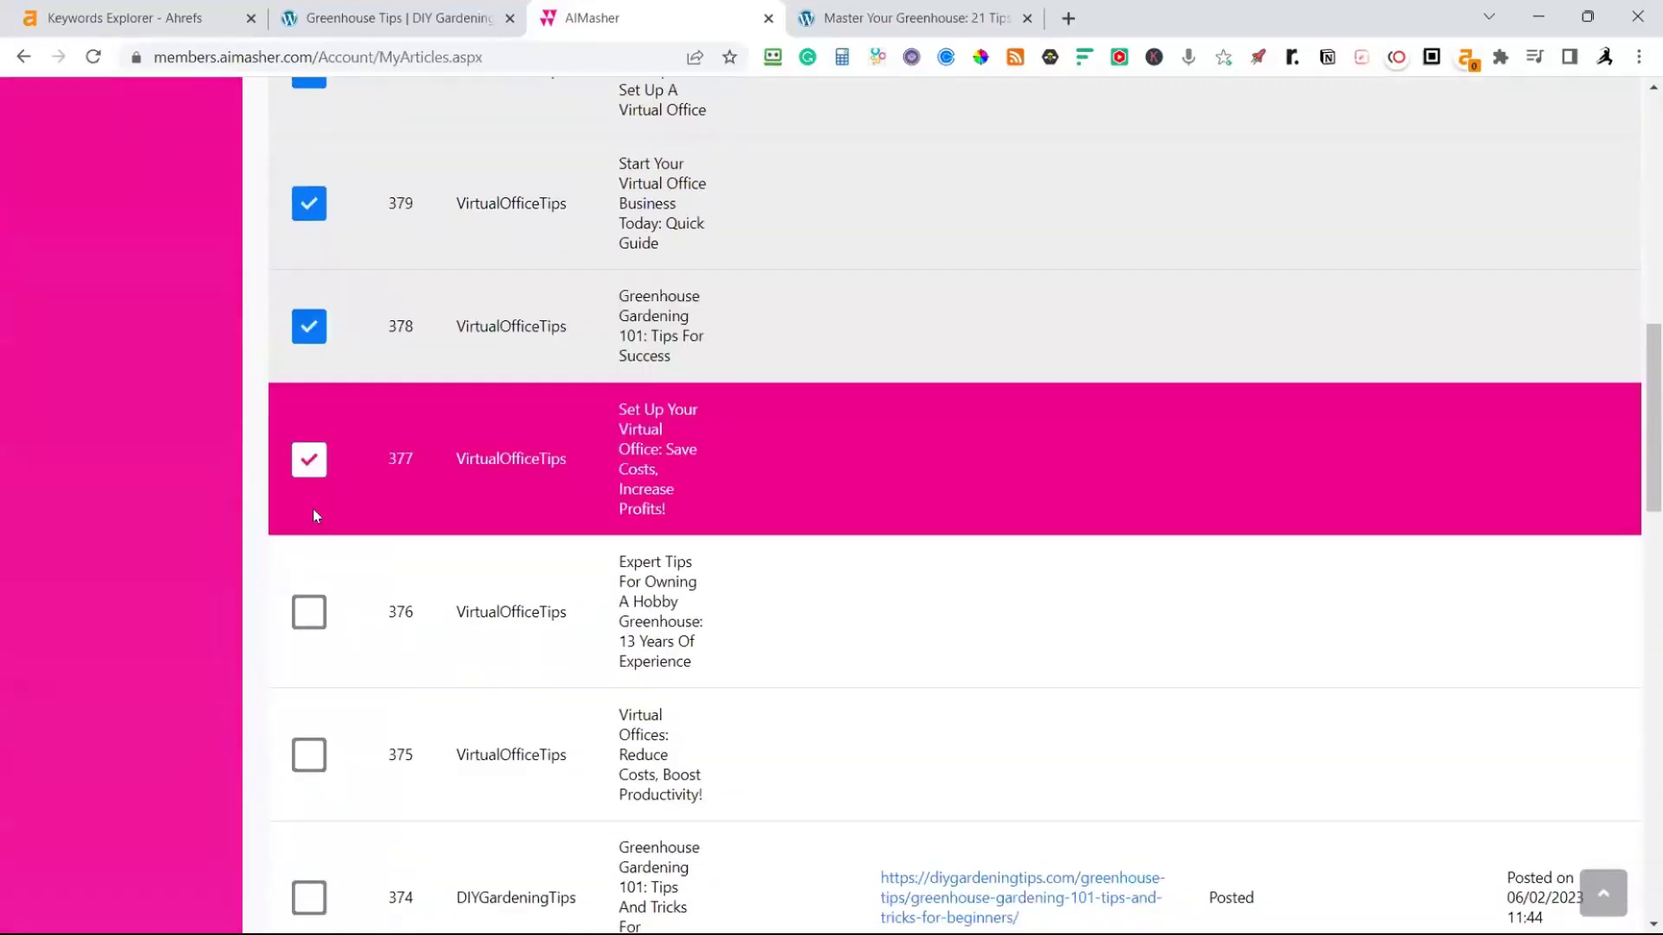
click(309, 612)
click(309, 755)
scroll(317, 769, down, 1)
scroll(875, 565, down, 13)
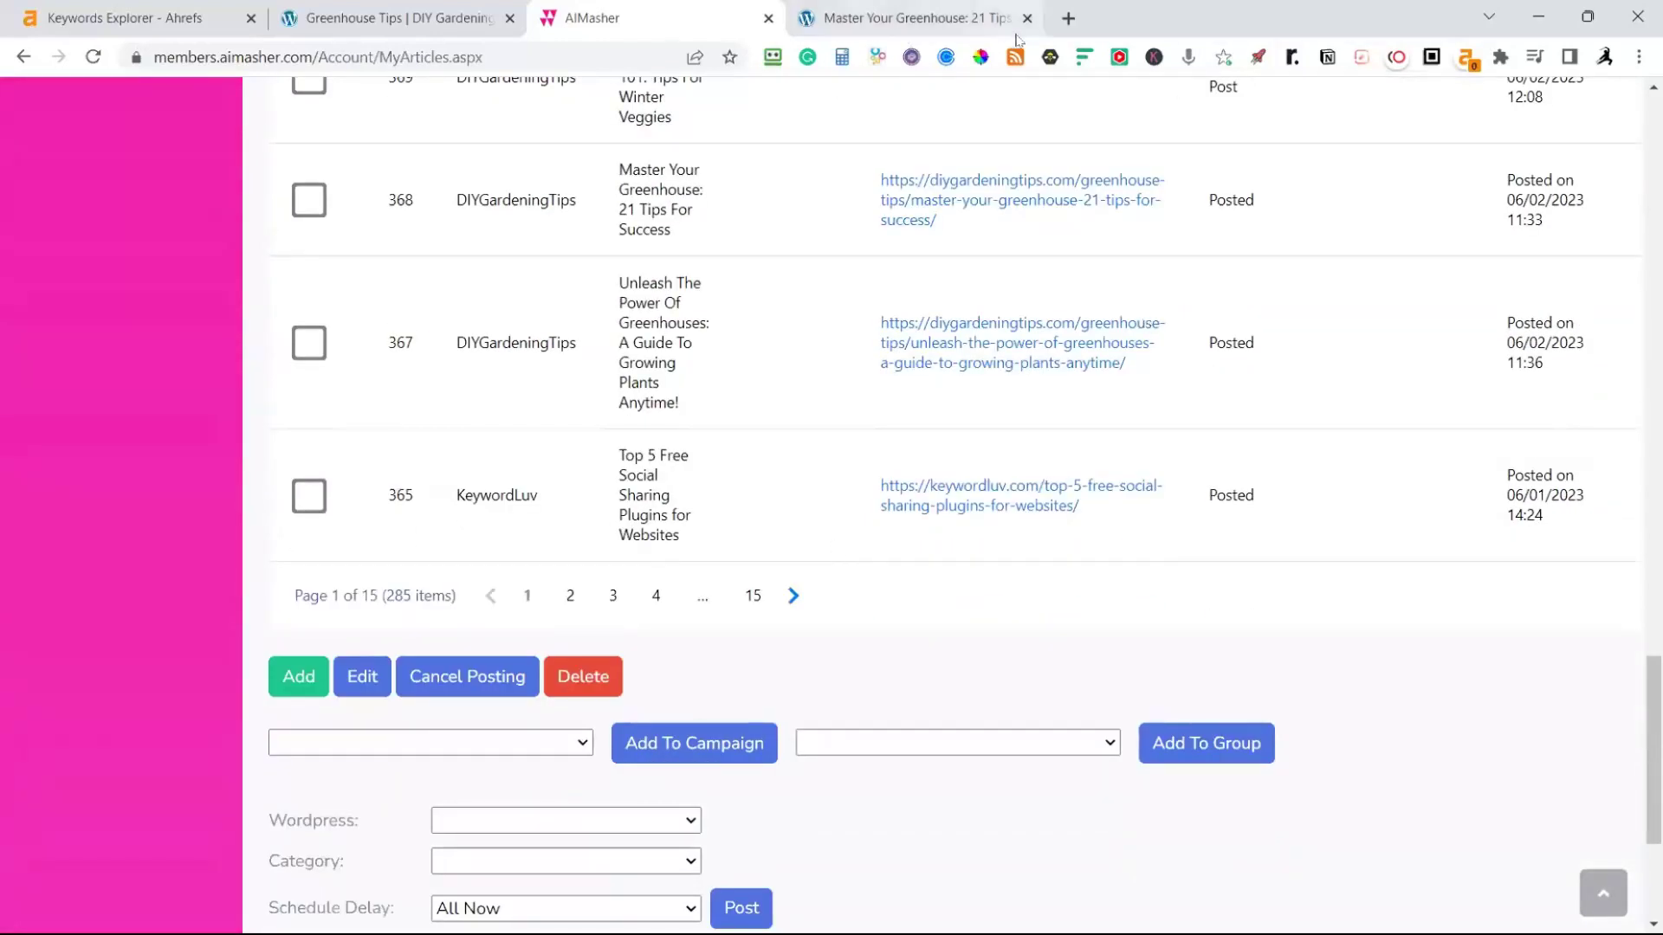
Open virtualofficetips.com in a new browser tab and look over its categories and post sections
click(1078, 24)
click(546, 54)
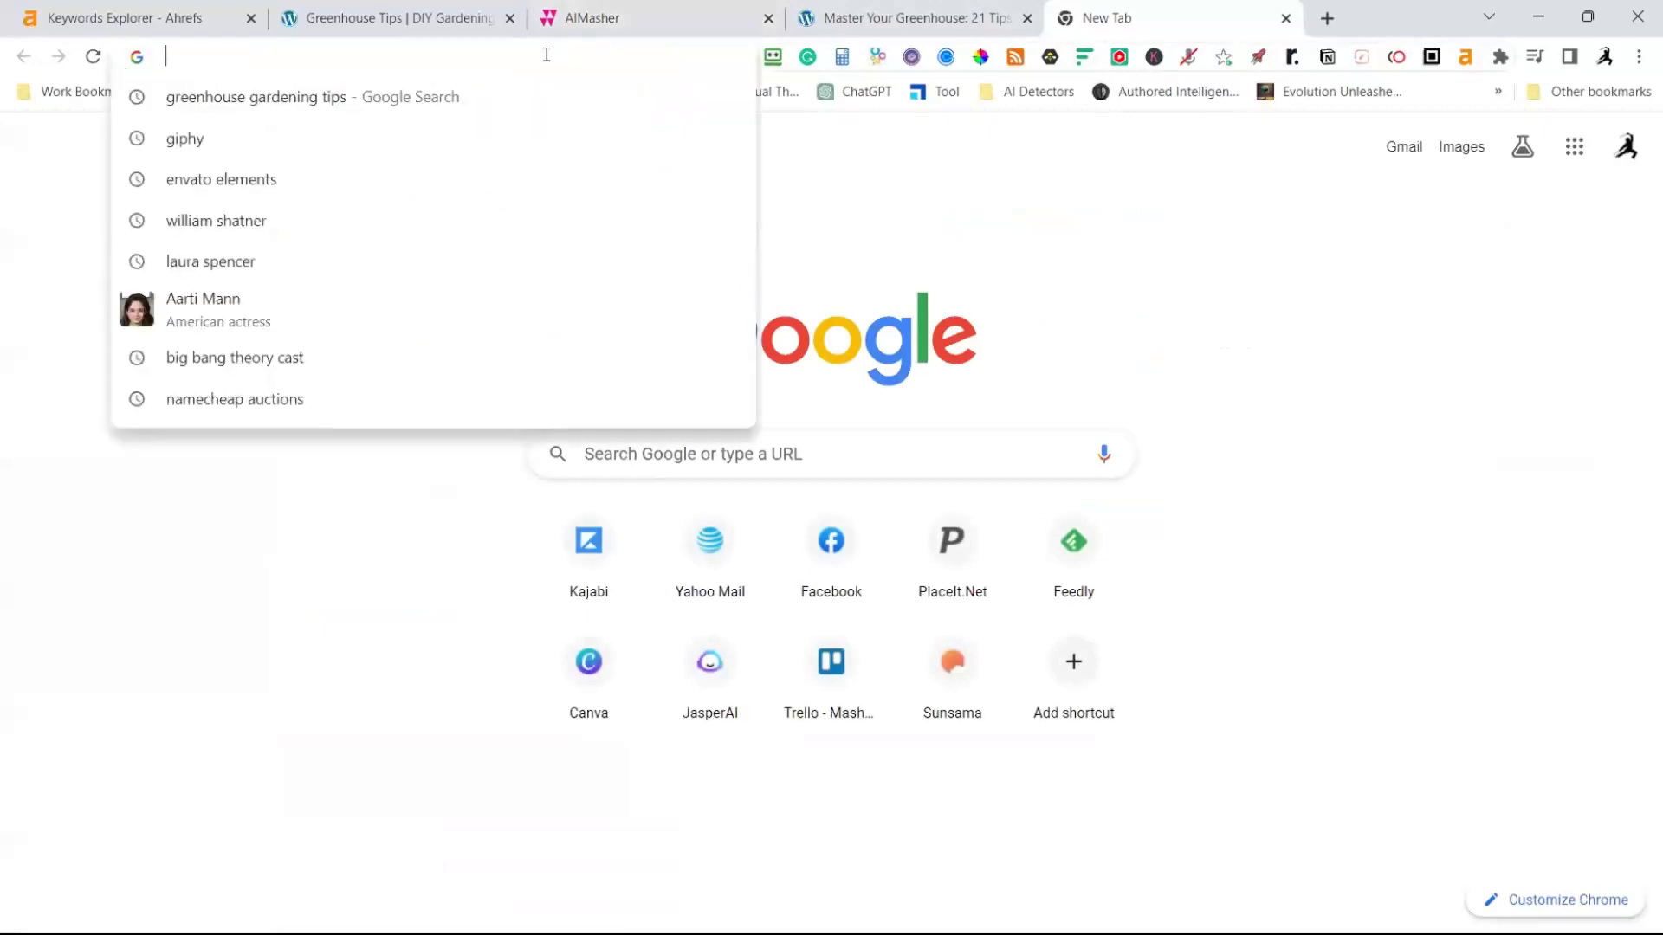
text(virtualofficetips.com)
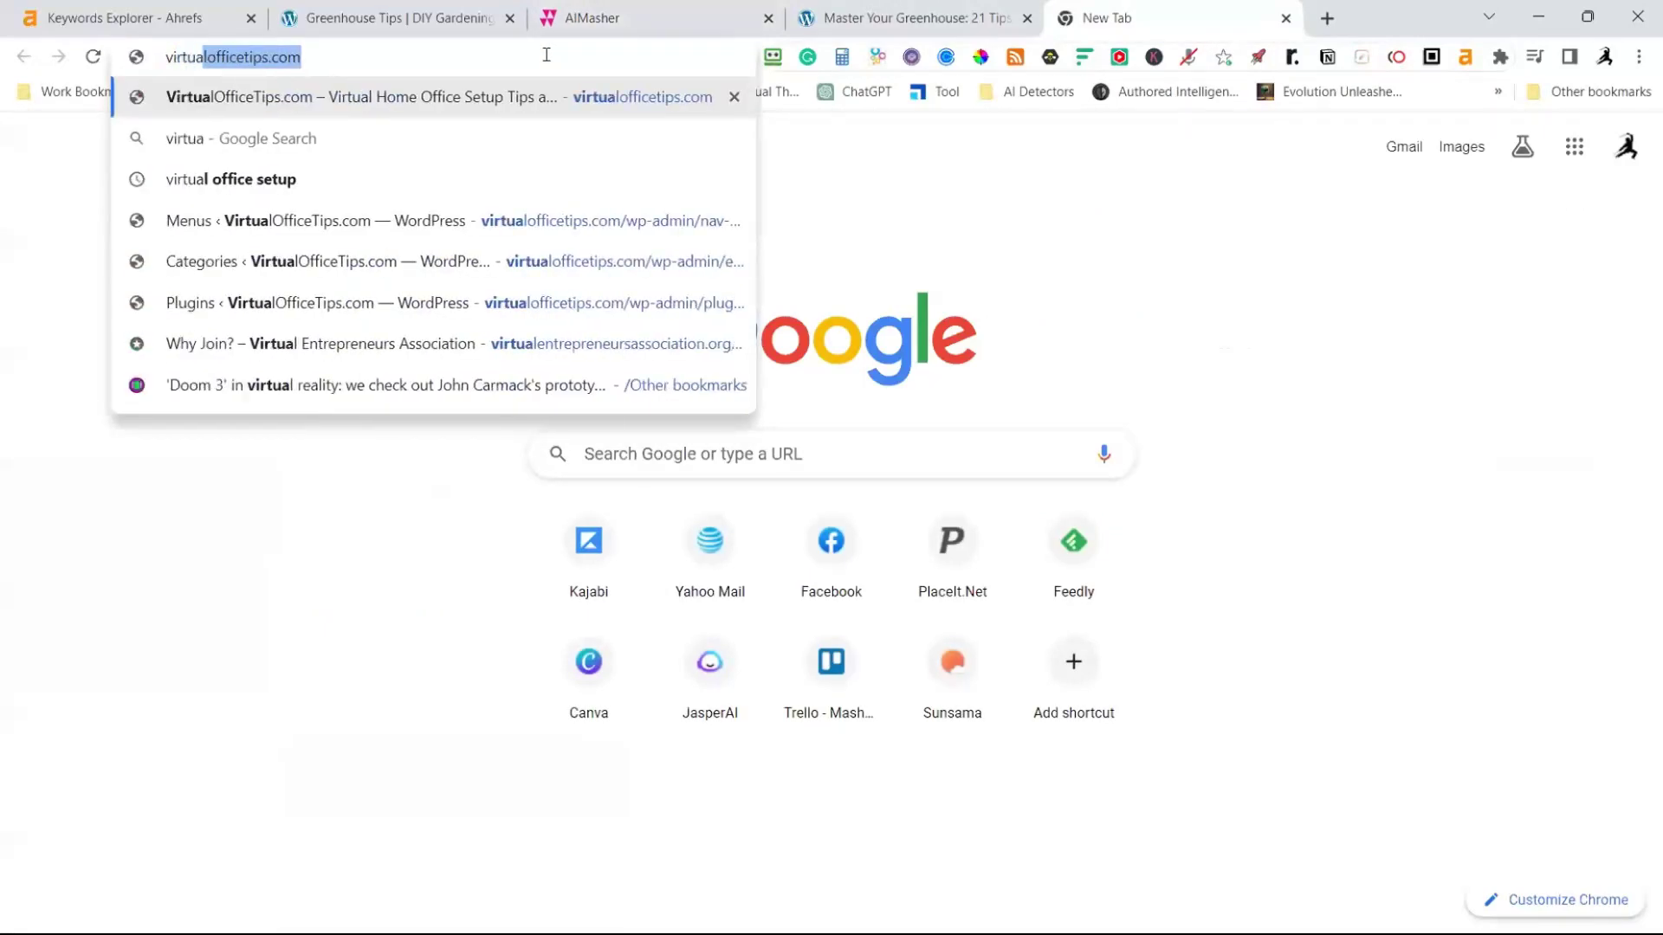
key(Return)
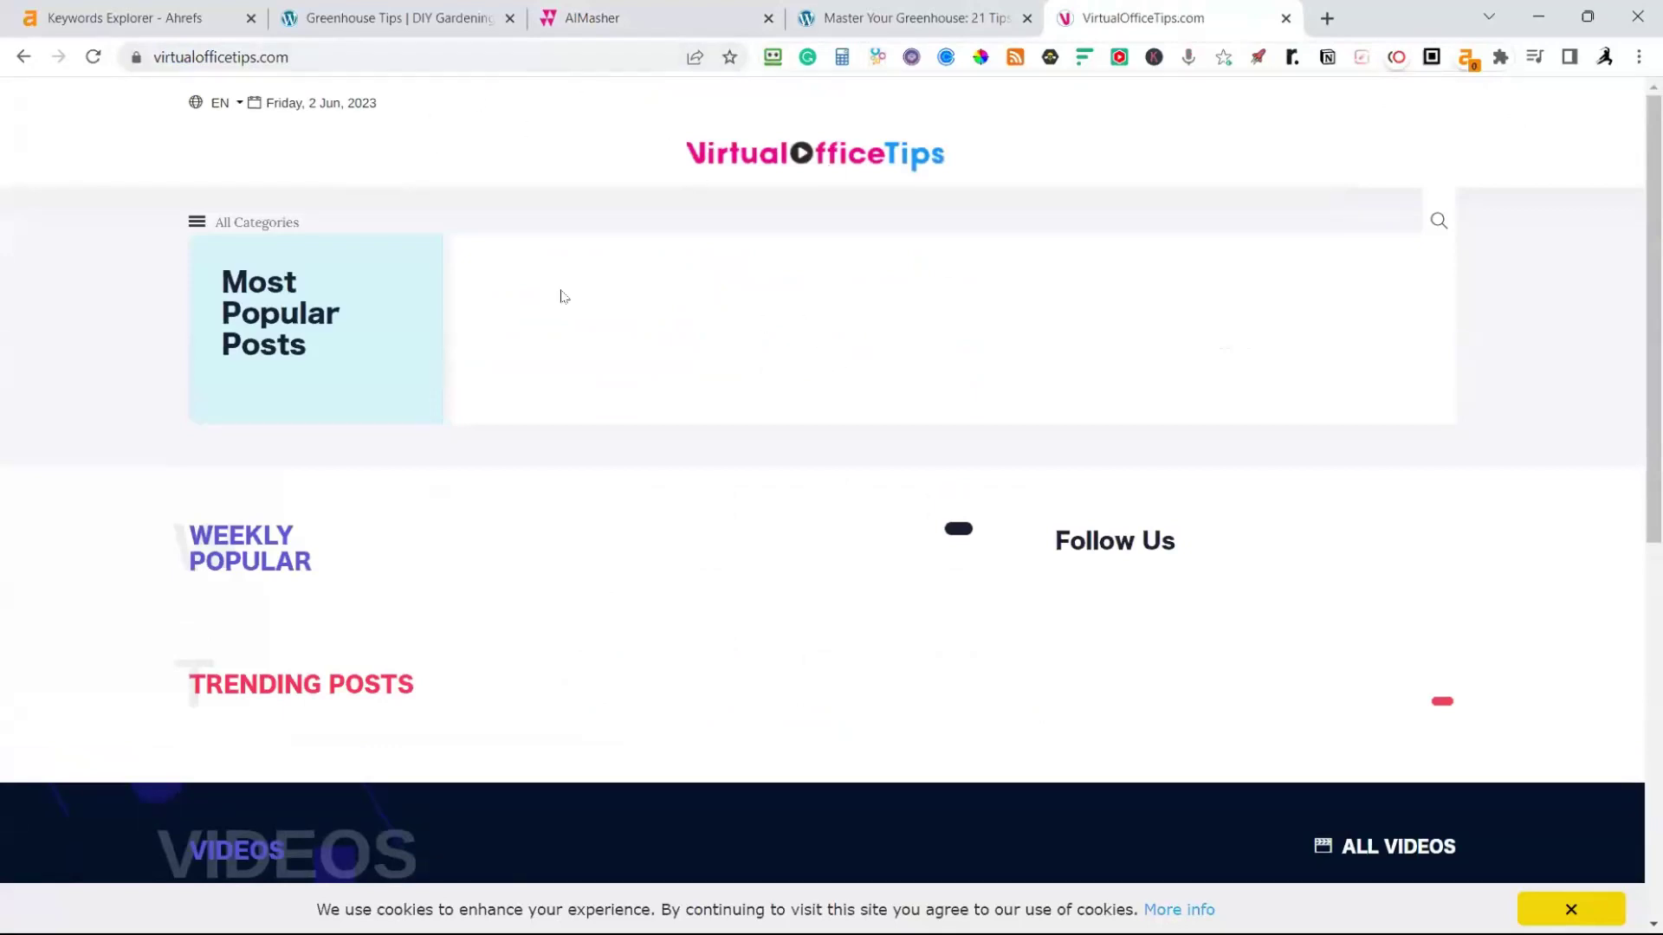
click(196, 225)
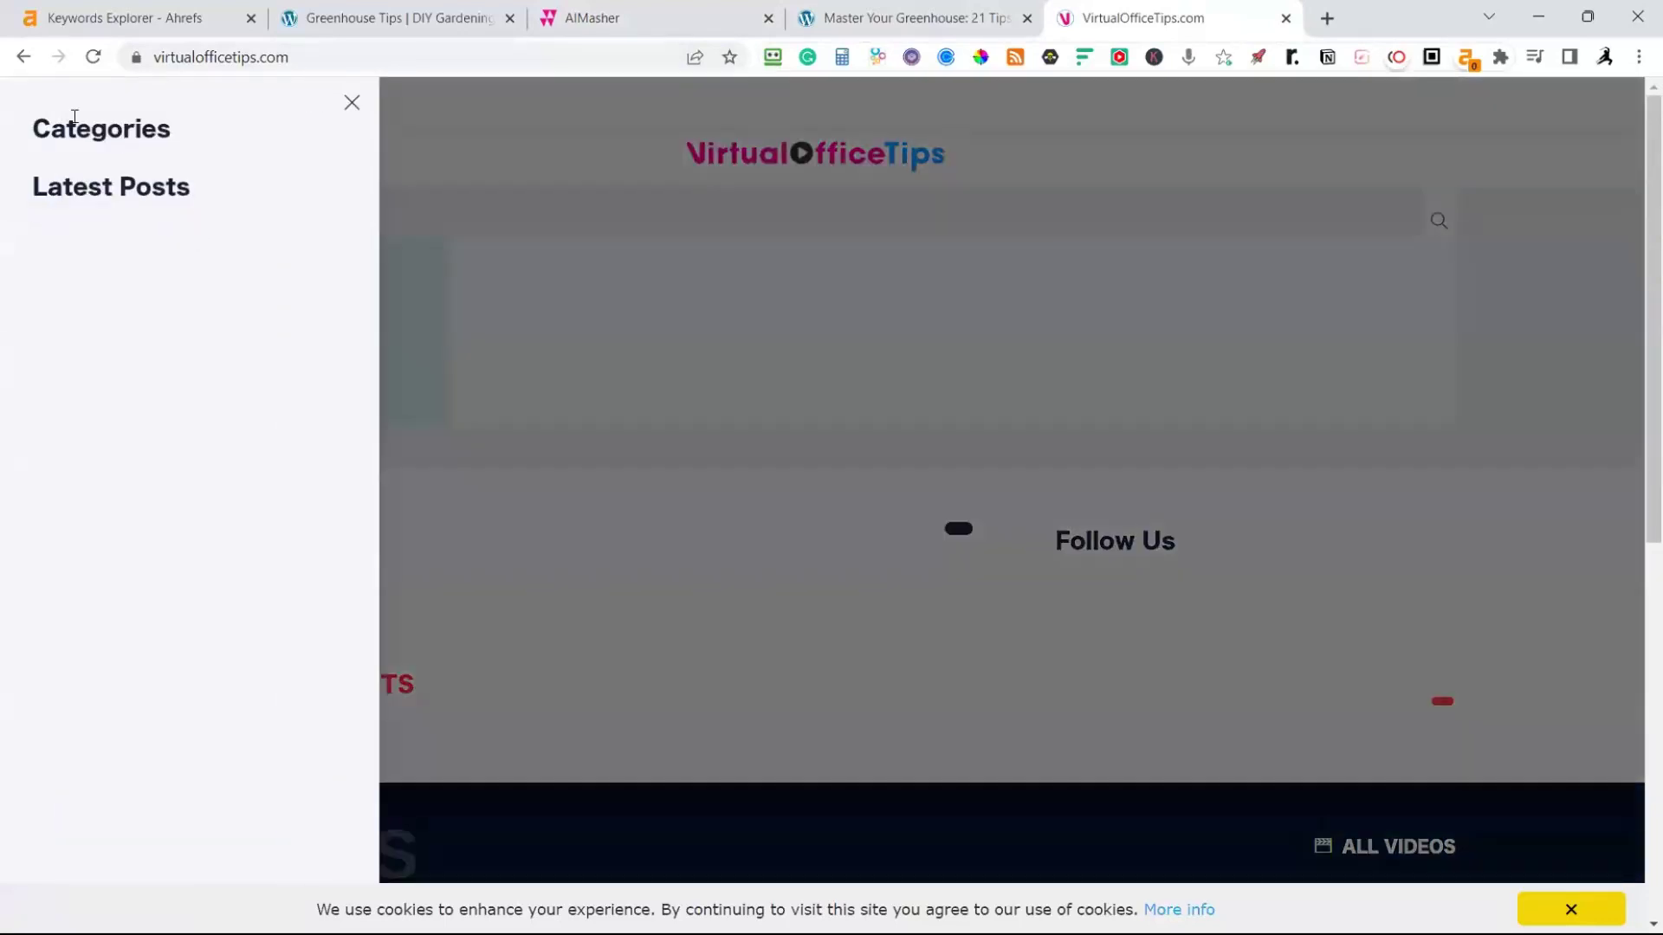
click(349, 101)
scroll(982, 488, down, 5)
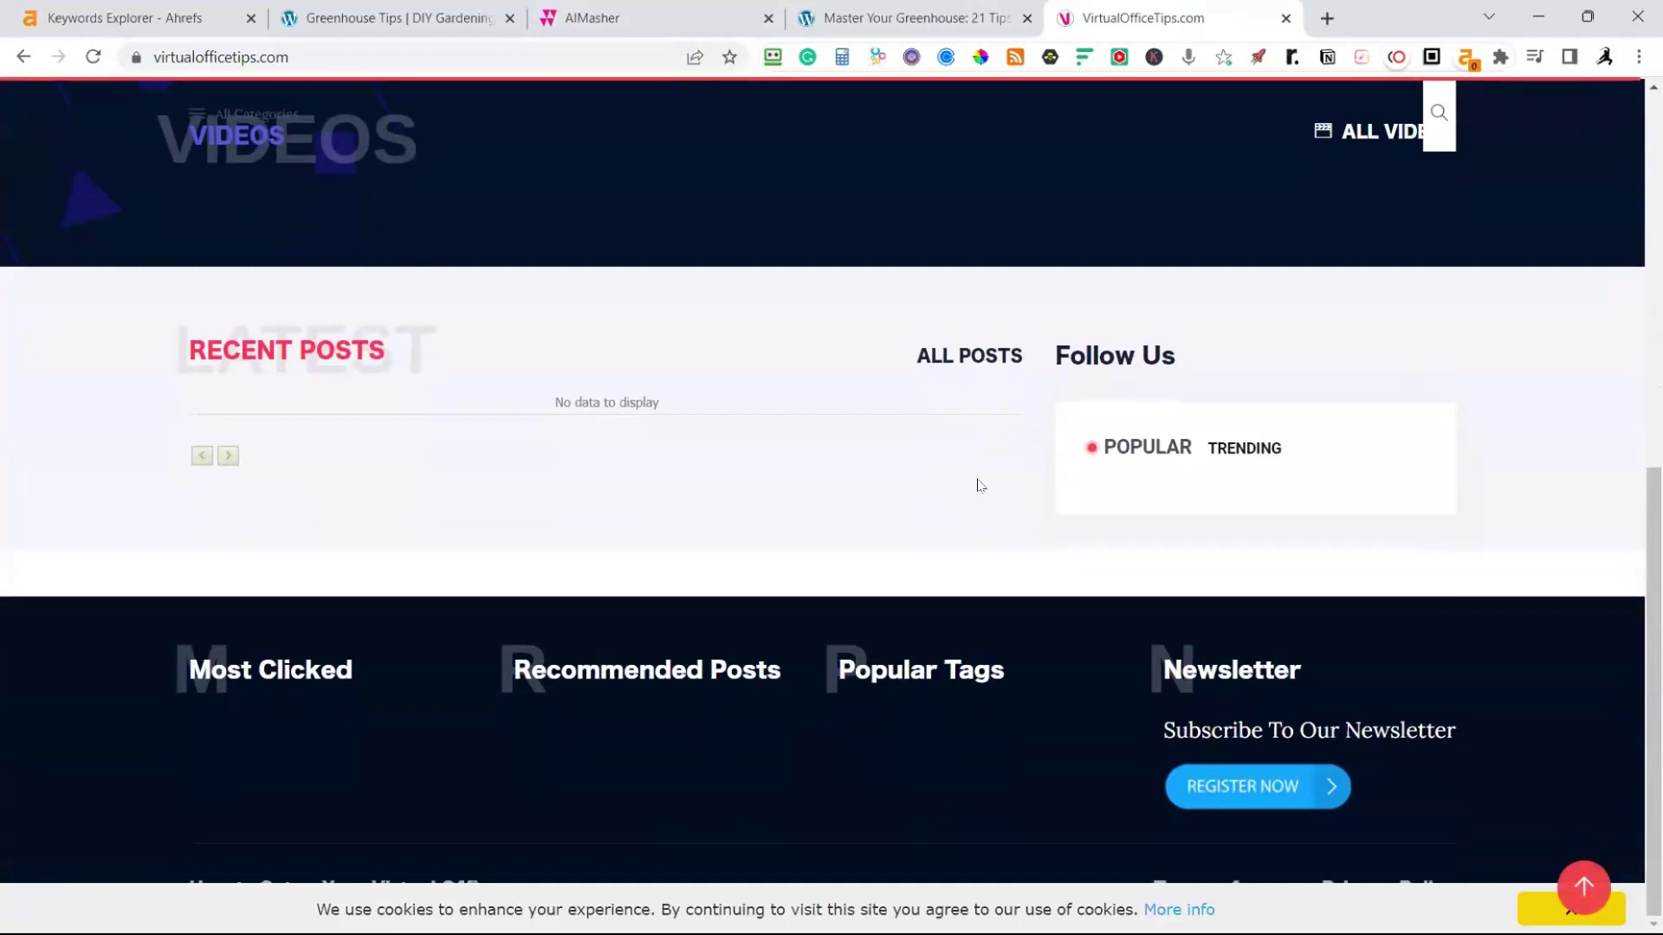
scroll(979, 485, up, 8)
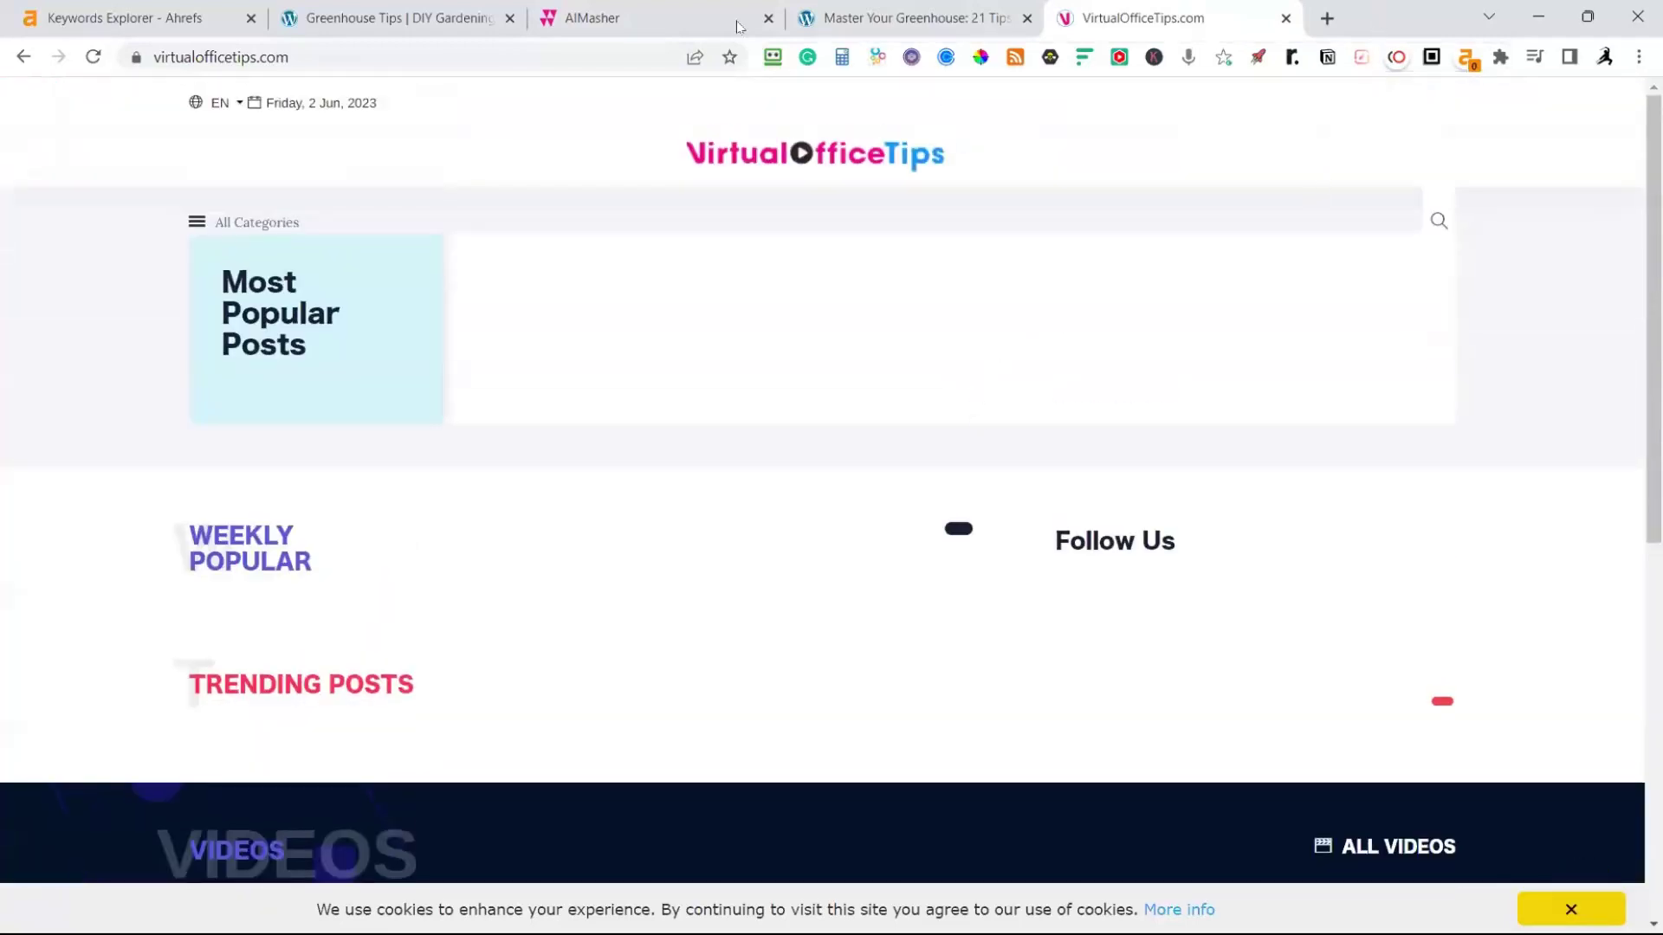
Back in AiMasher, post the selected articles to the Masher site VirtualOfficeTips.com using Random Category
click(630, 22)
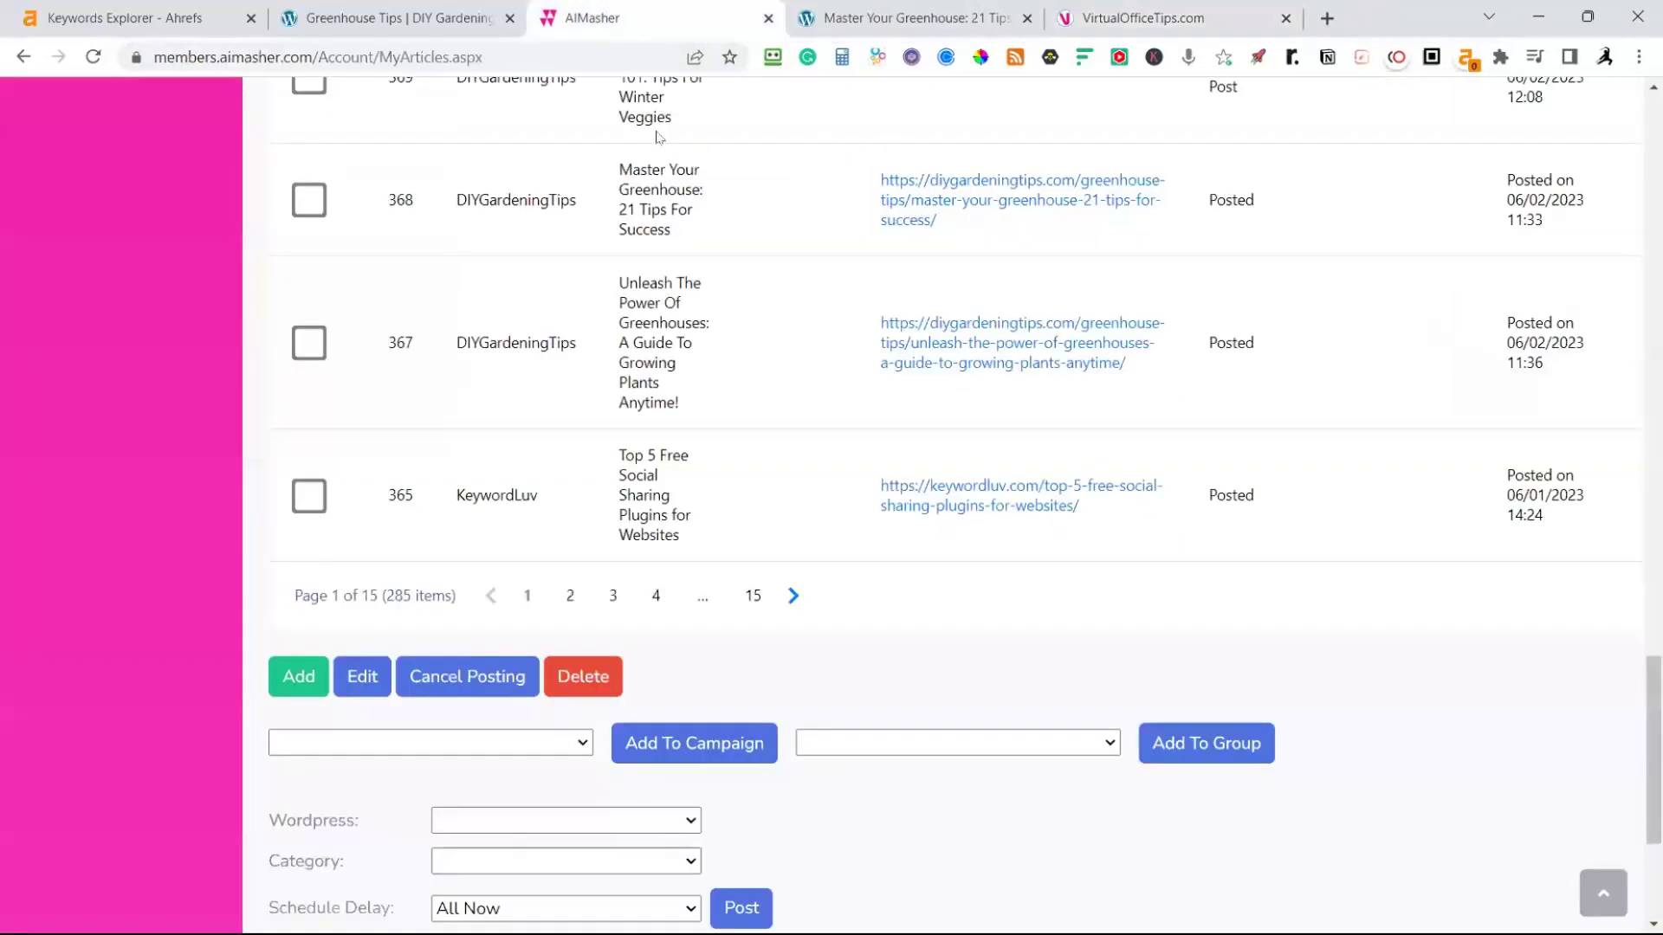
scroll(611, 252, down, 2)
scroll(611, 252, down, 2)
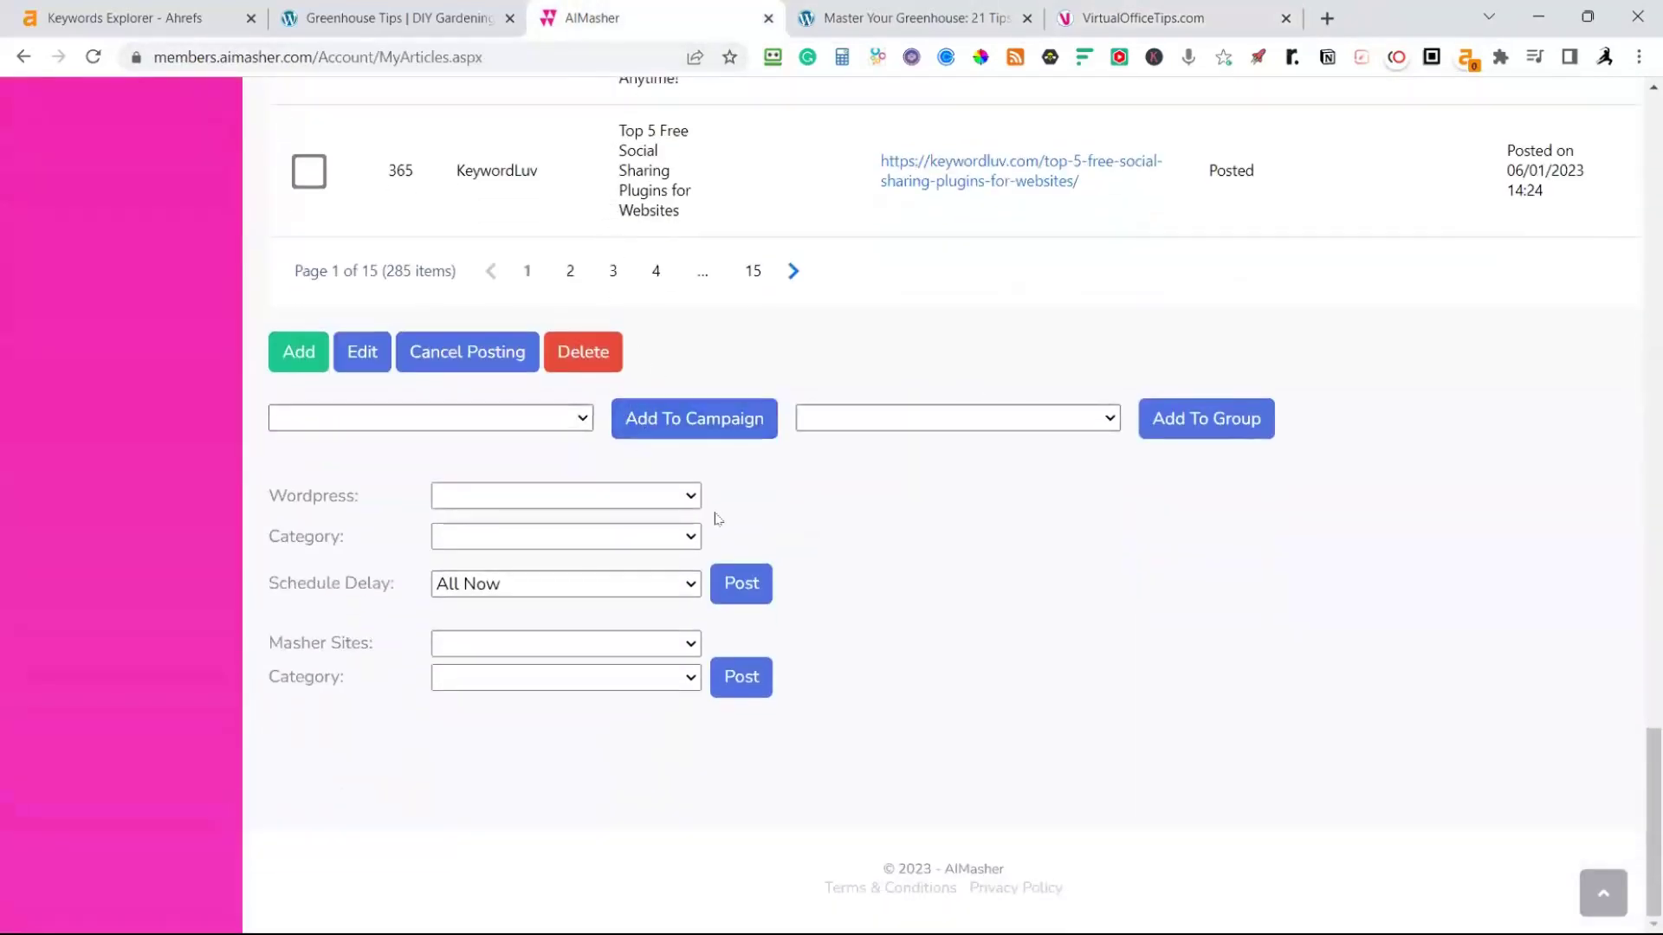
click(684, 645)
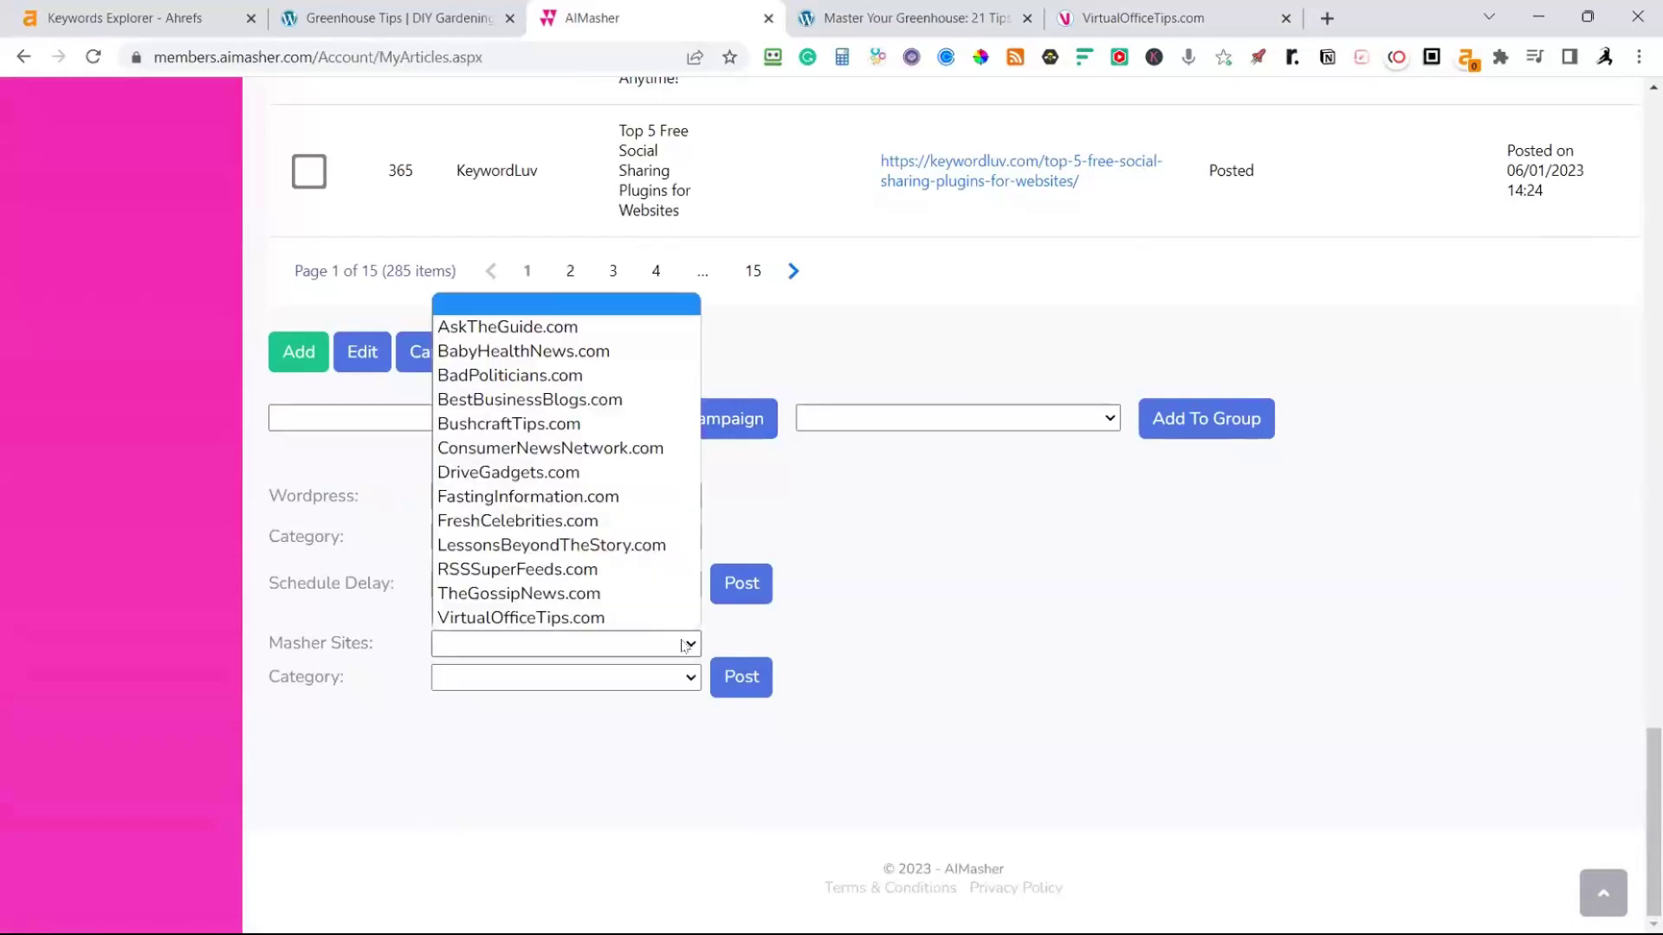
click(559, 618)
click(682, 681)
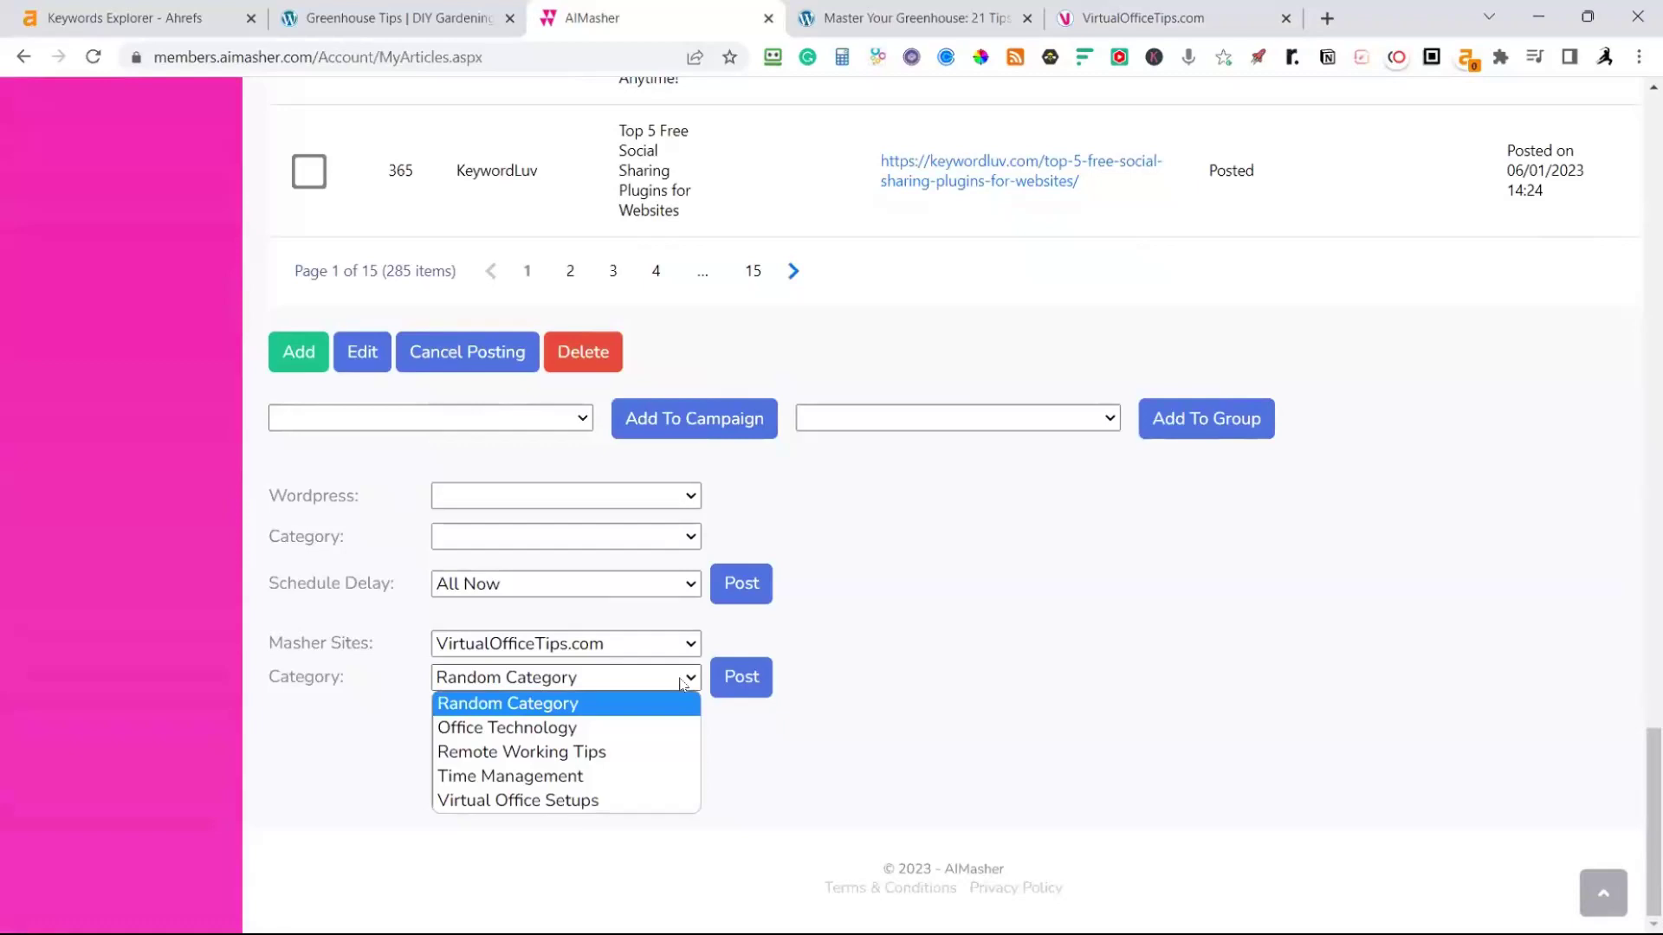
click(567, 708)
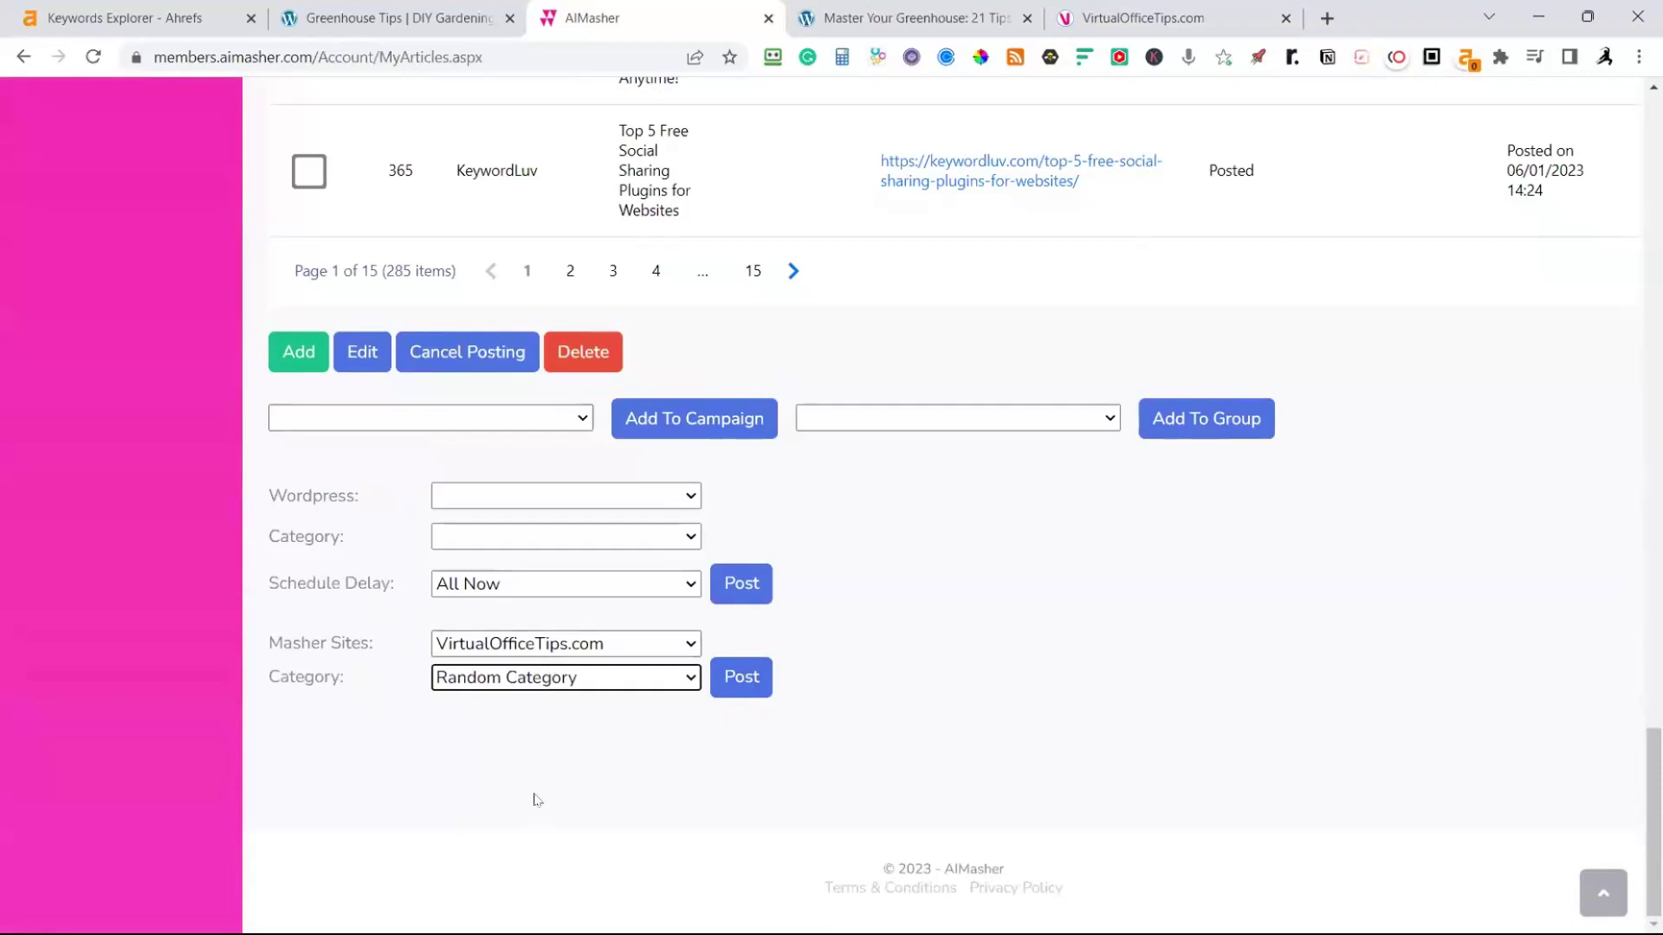
click(743, 678)
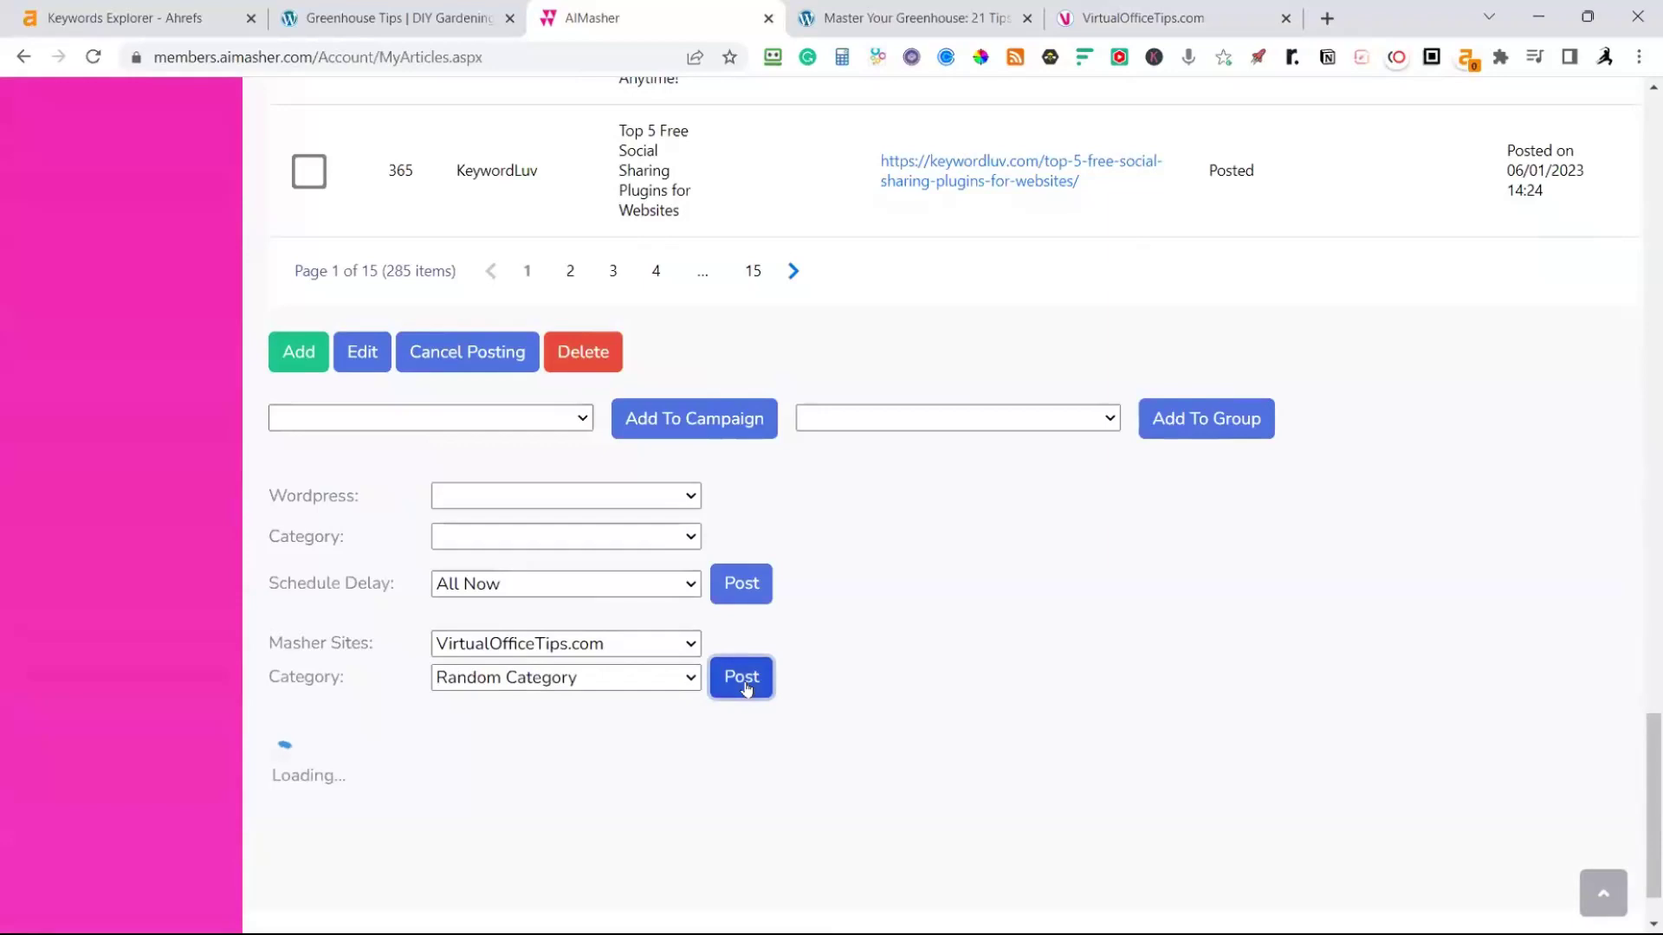
Check the posting status of the VirtualOfficeTips articles 385 through 375 in My Articles
scroll(745, 687, up, 18)
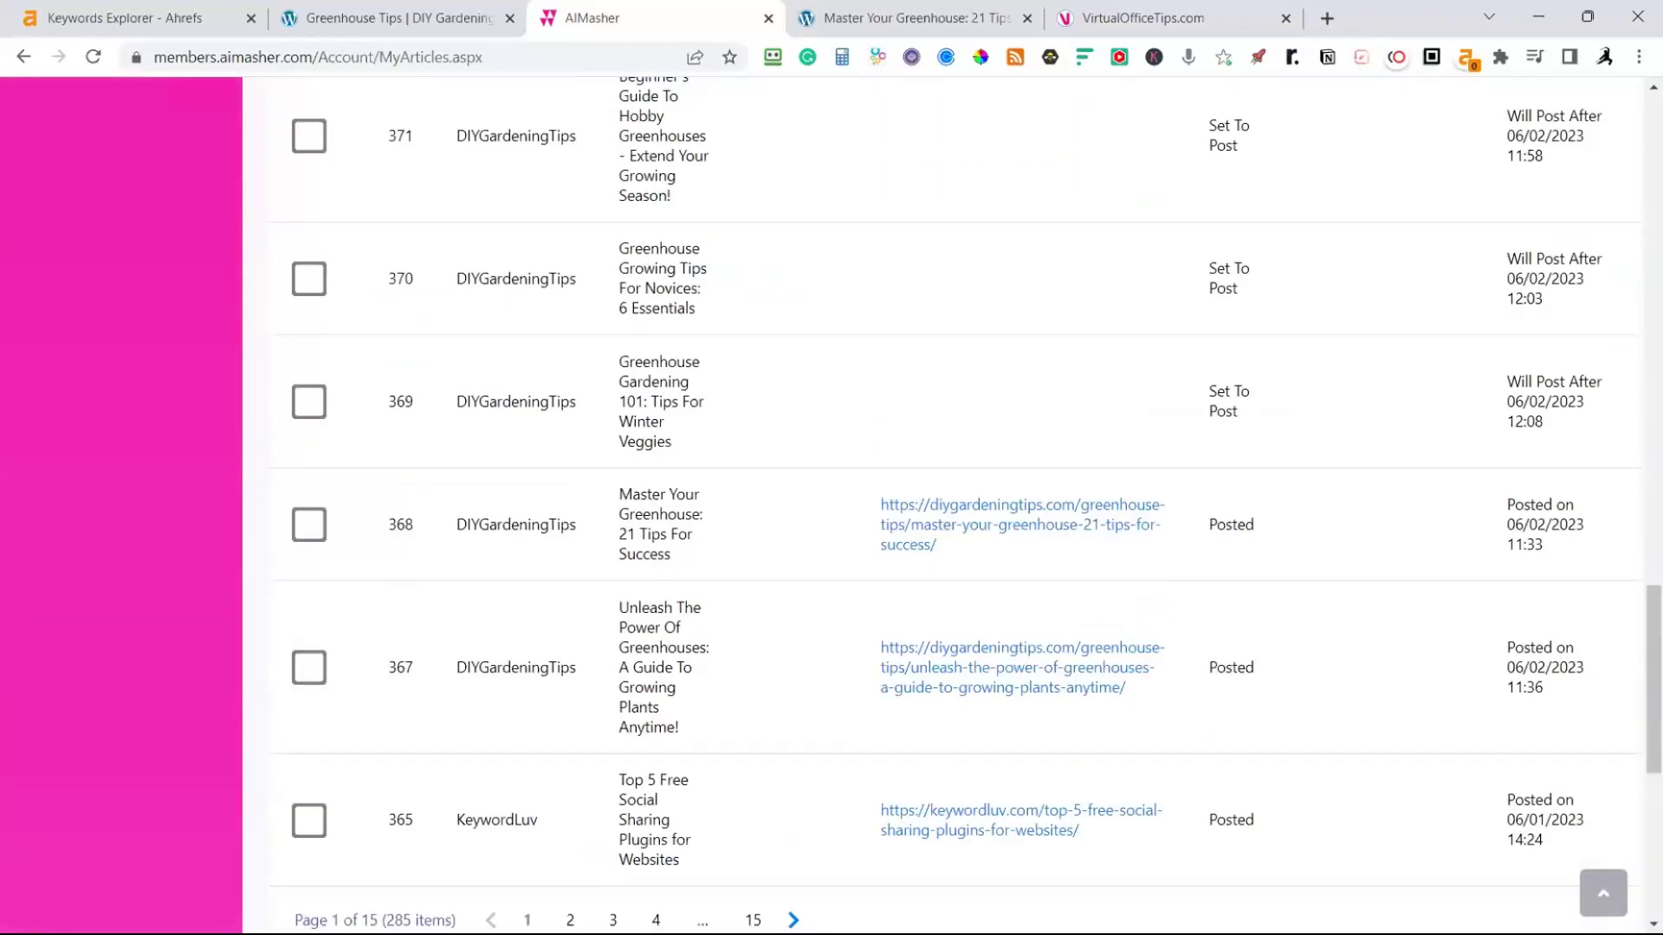
scroll(953, 505, up, 15)
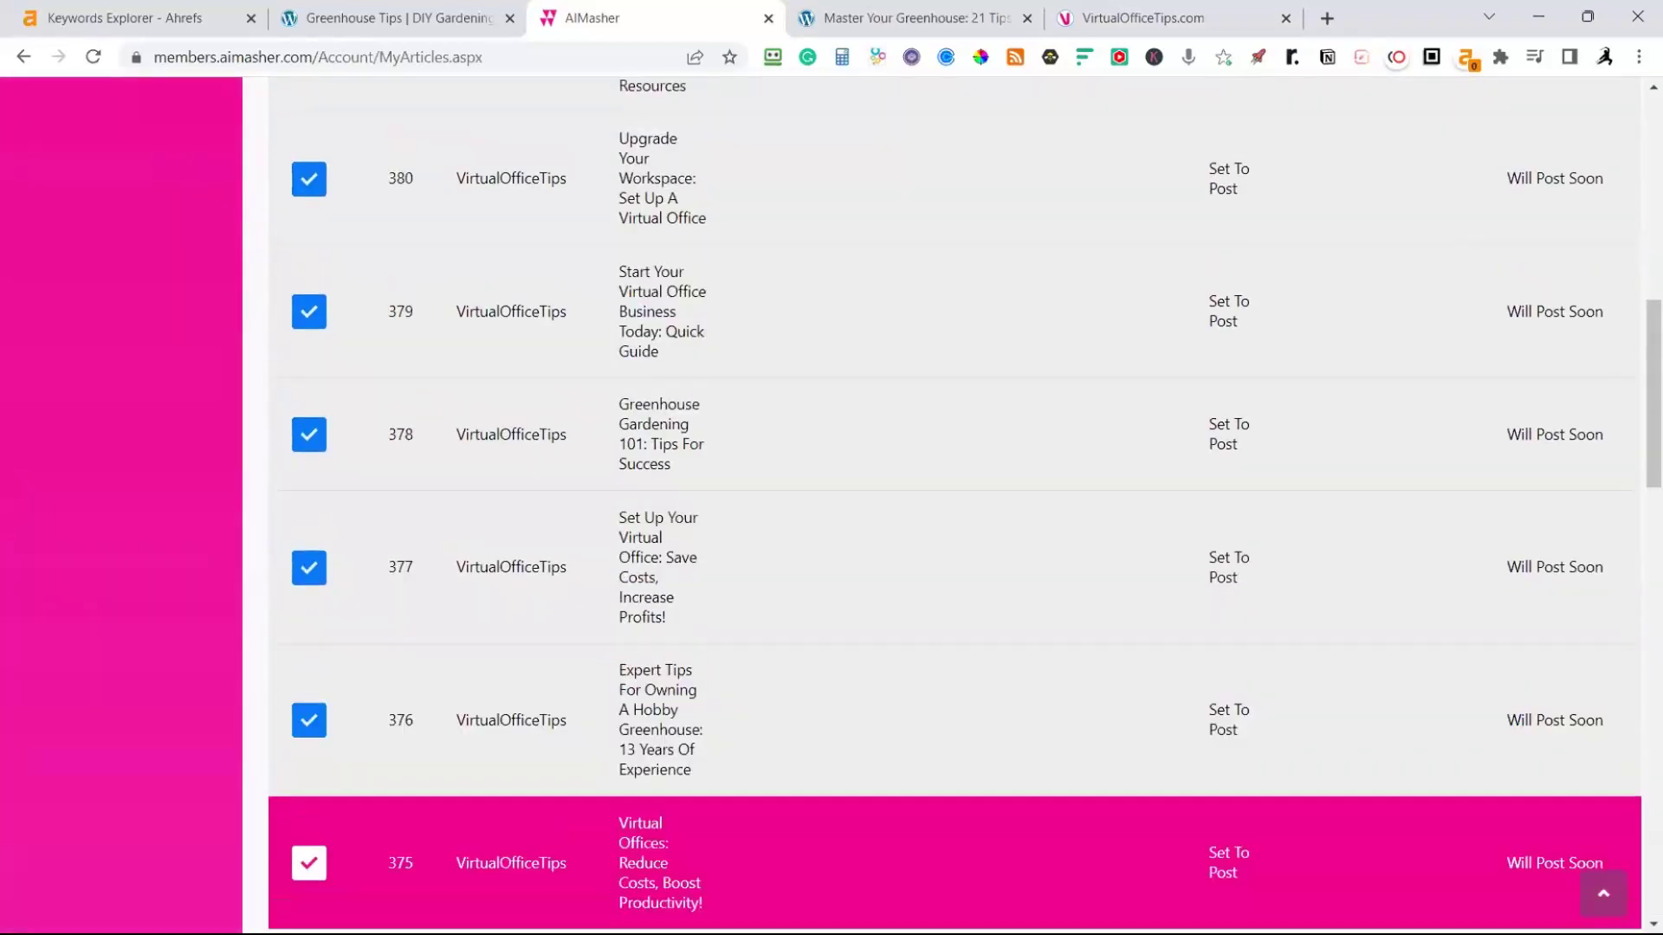
scroll(952, 505, up, 1)
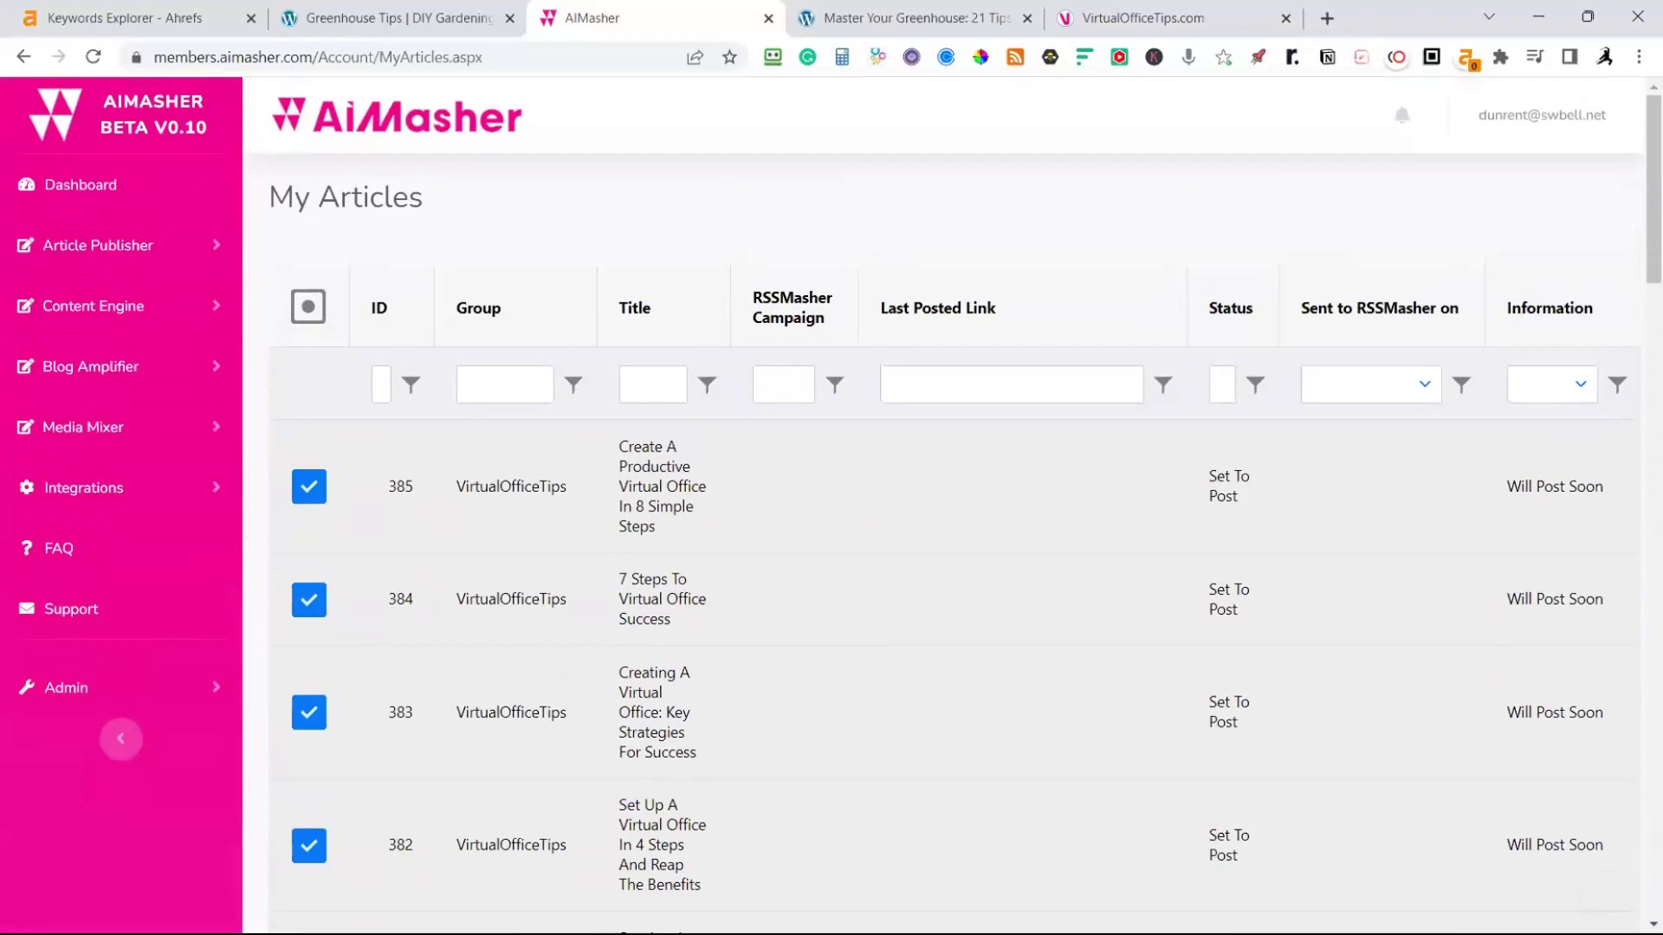
scroll(1078, 723, down, 1)
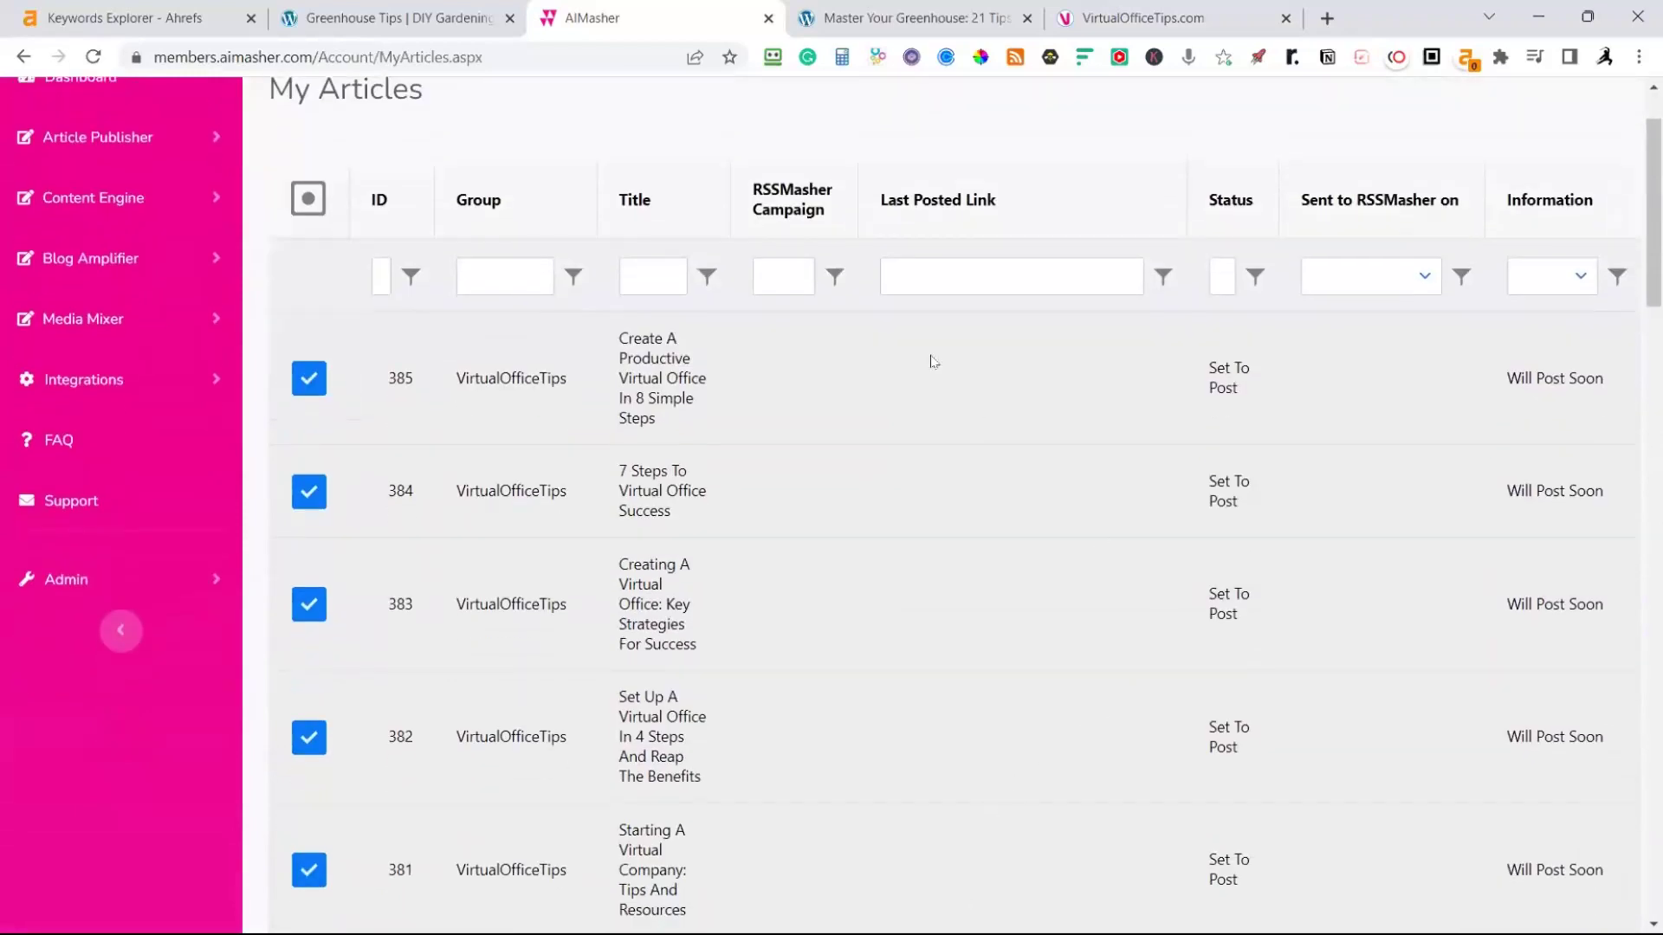
View the VirtualOfficeTips.com home page, dismiss its cookie notice and return to My Articles
click(1097, 22)
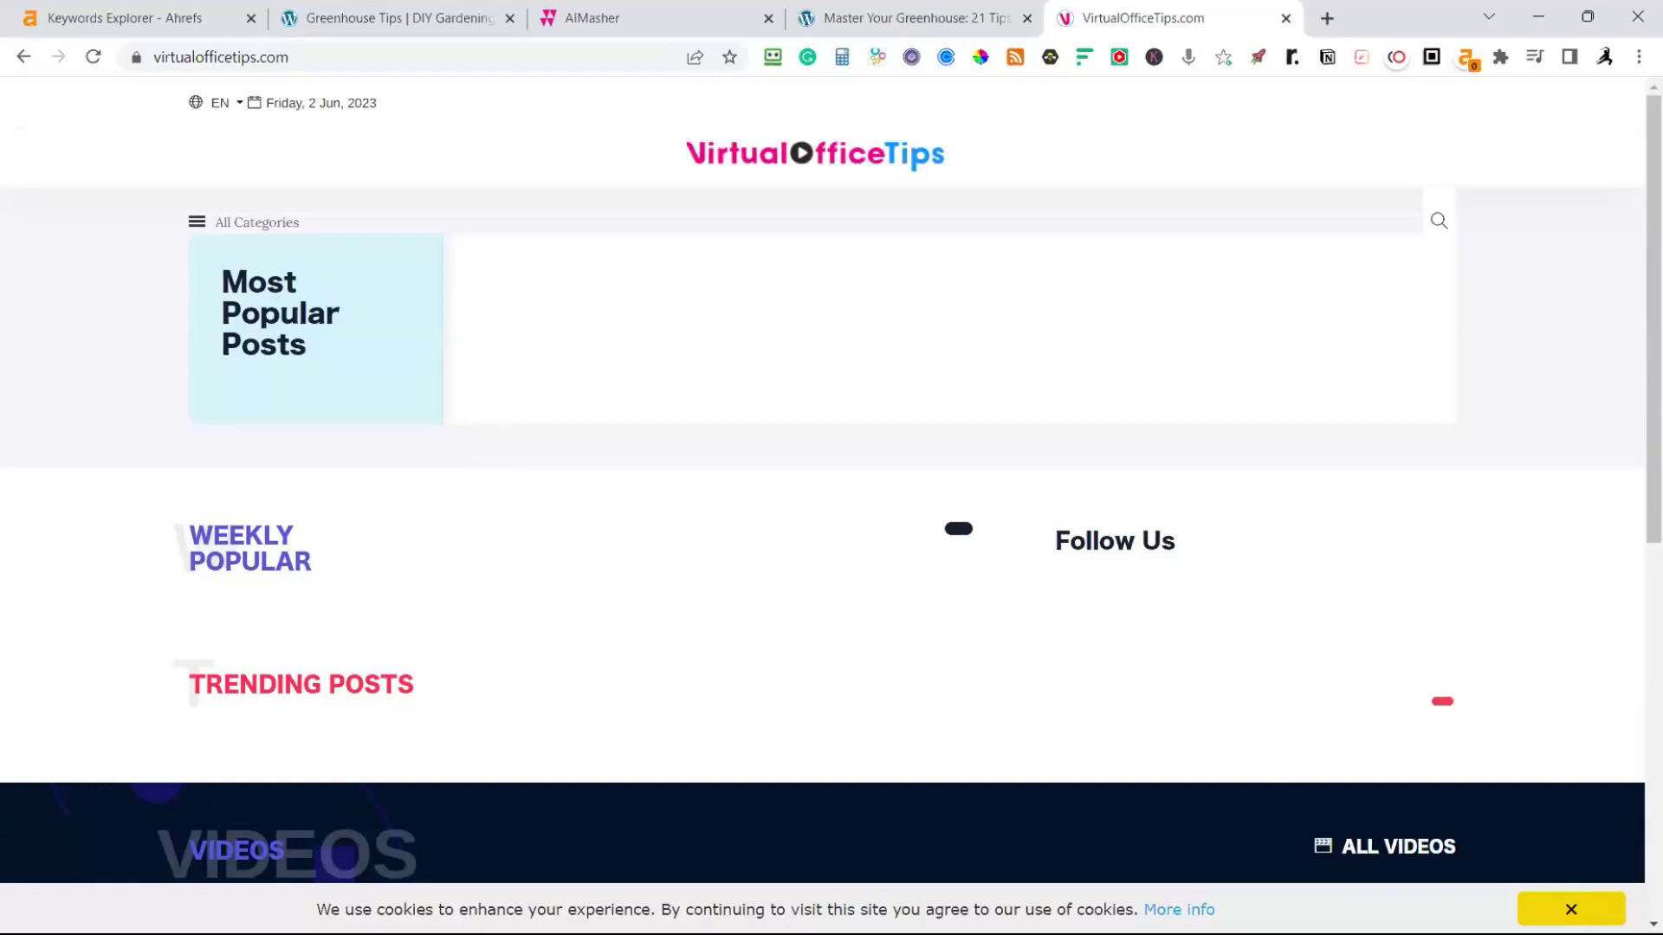
click(1571, 909)
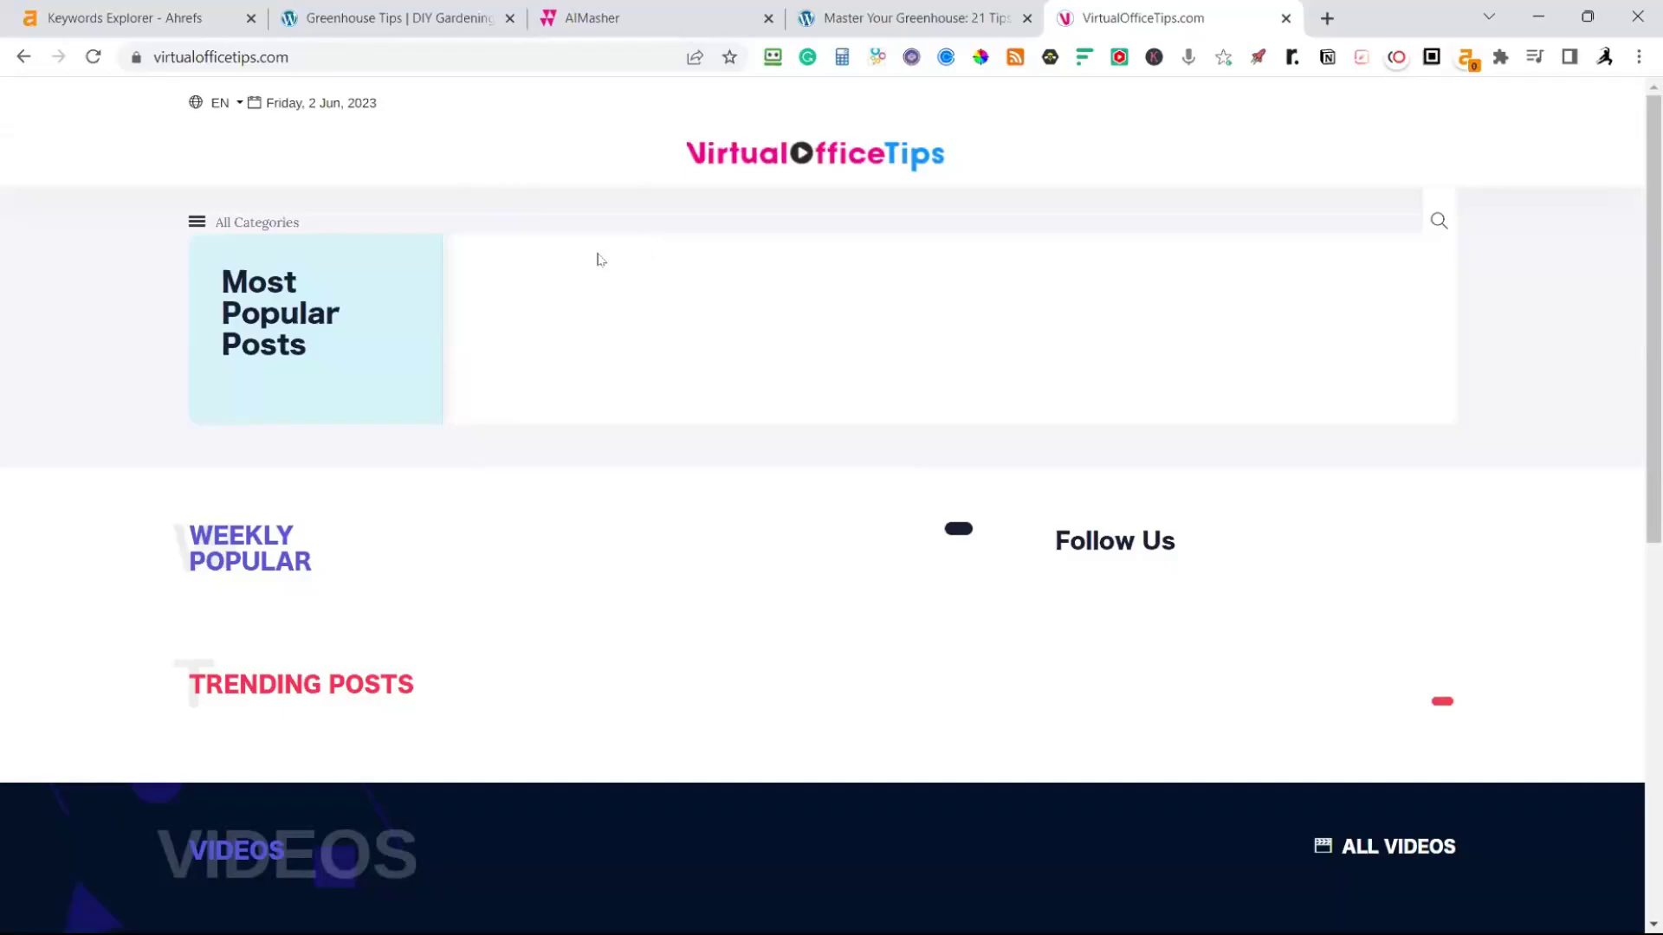
click(630, 25)
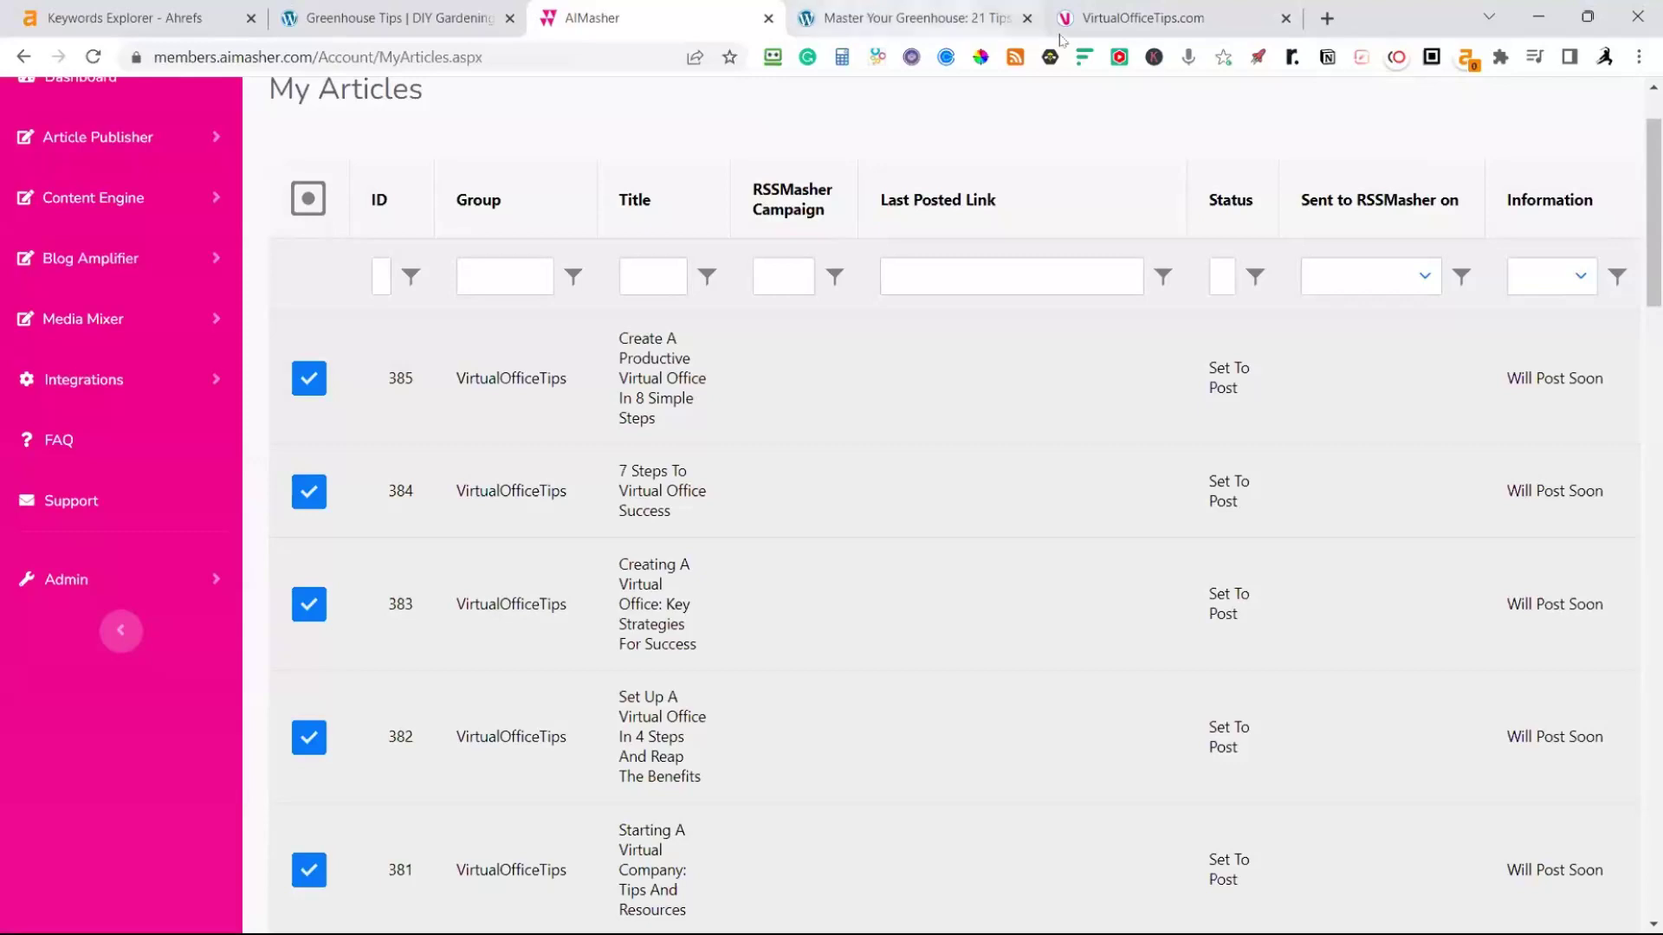
Open canva.com in a new browser tab and create a blank YouTube Thumbnail design
click(1330, 19)
text(can)
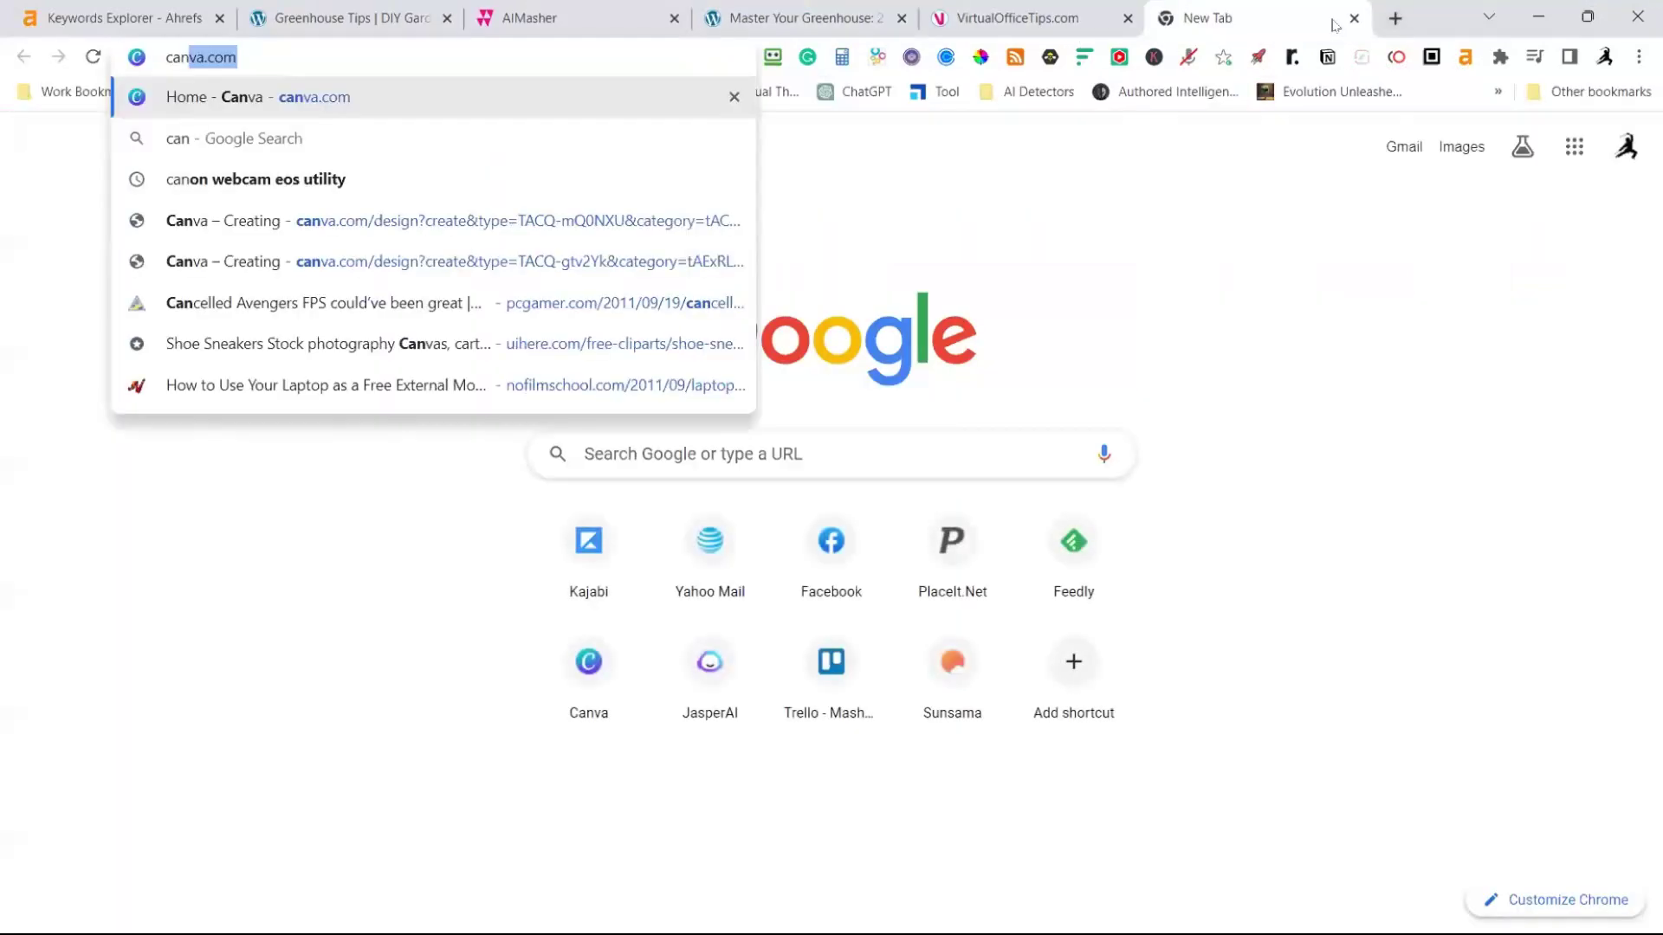
key(Return)
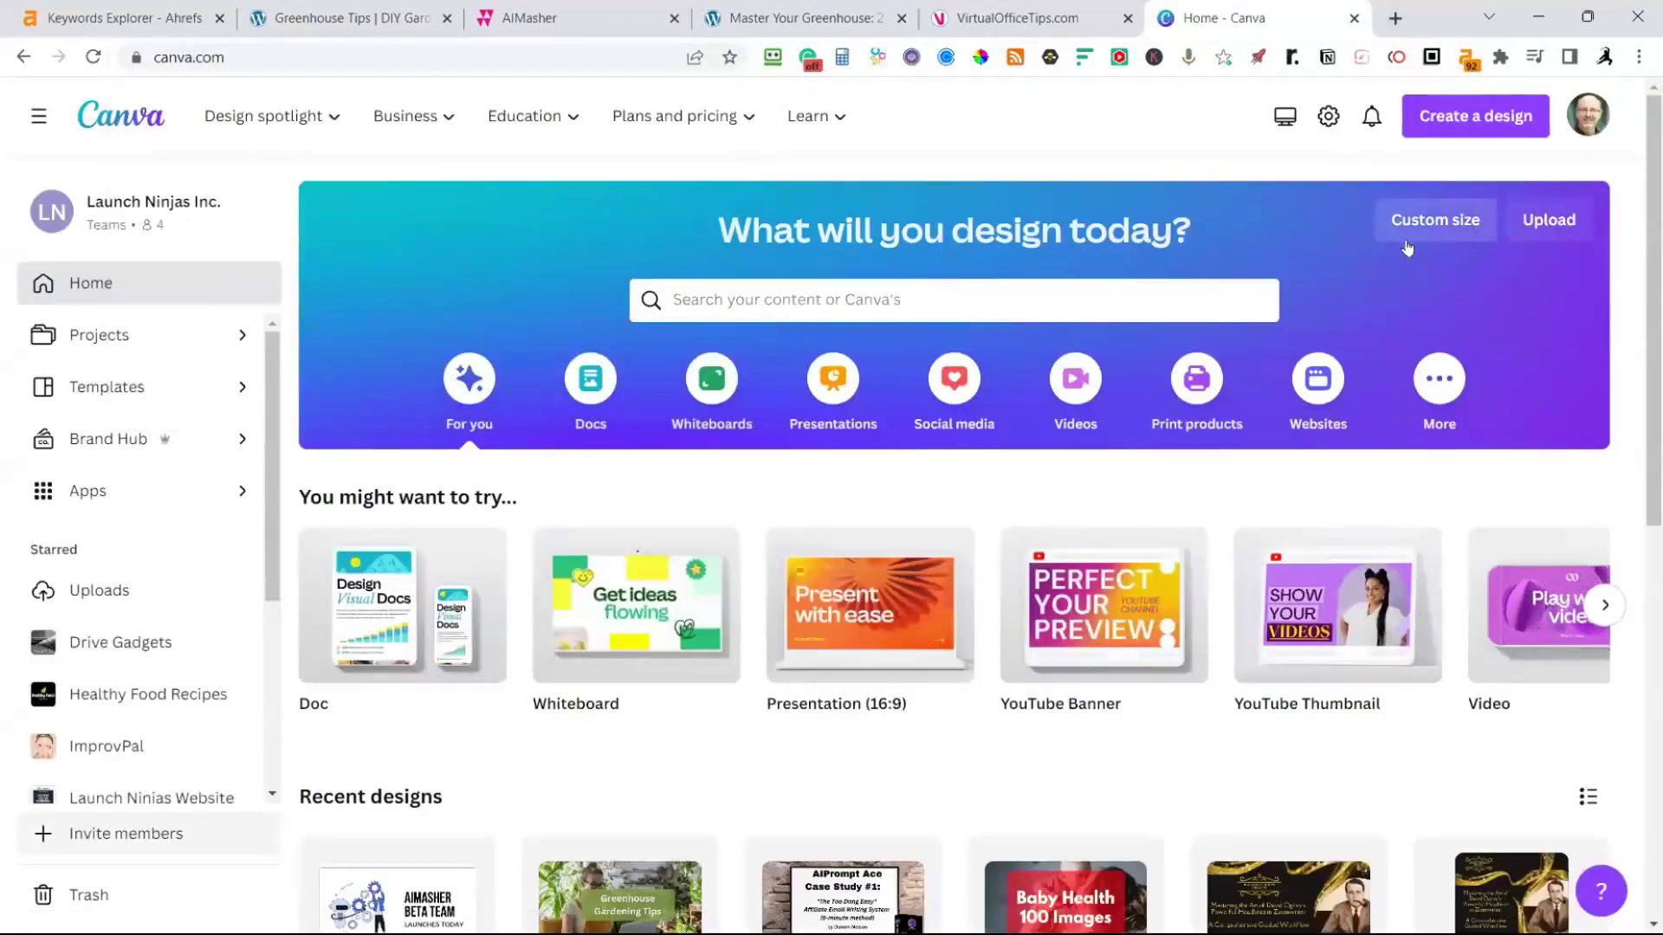
scroll(1135, 107, down, 1)
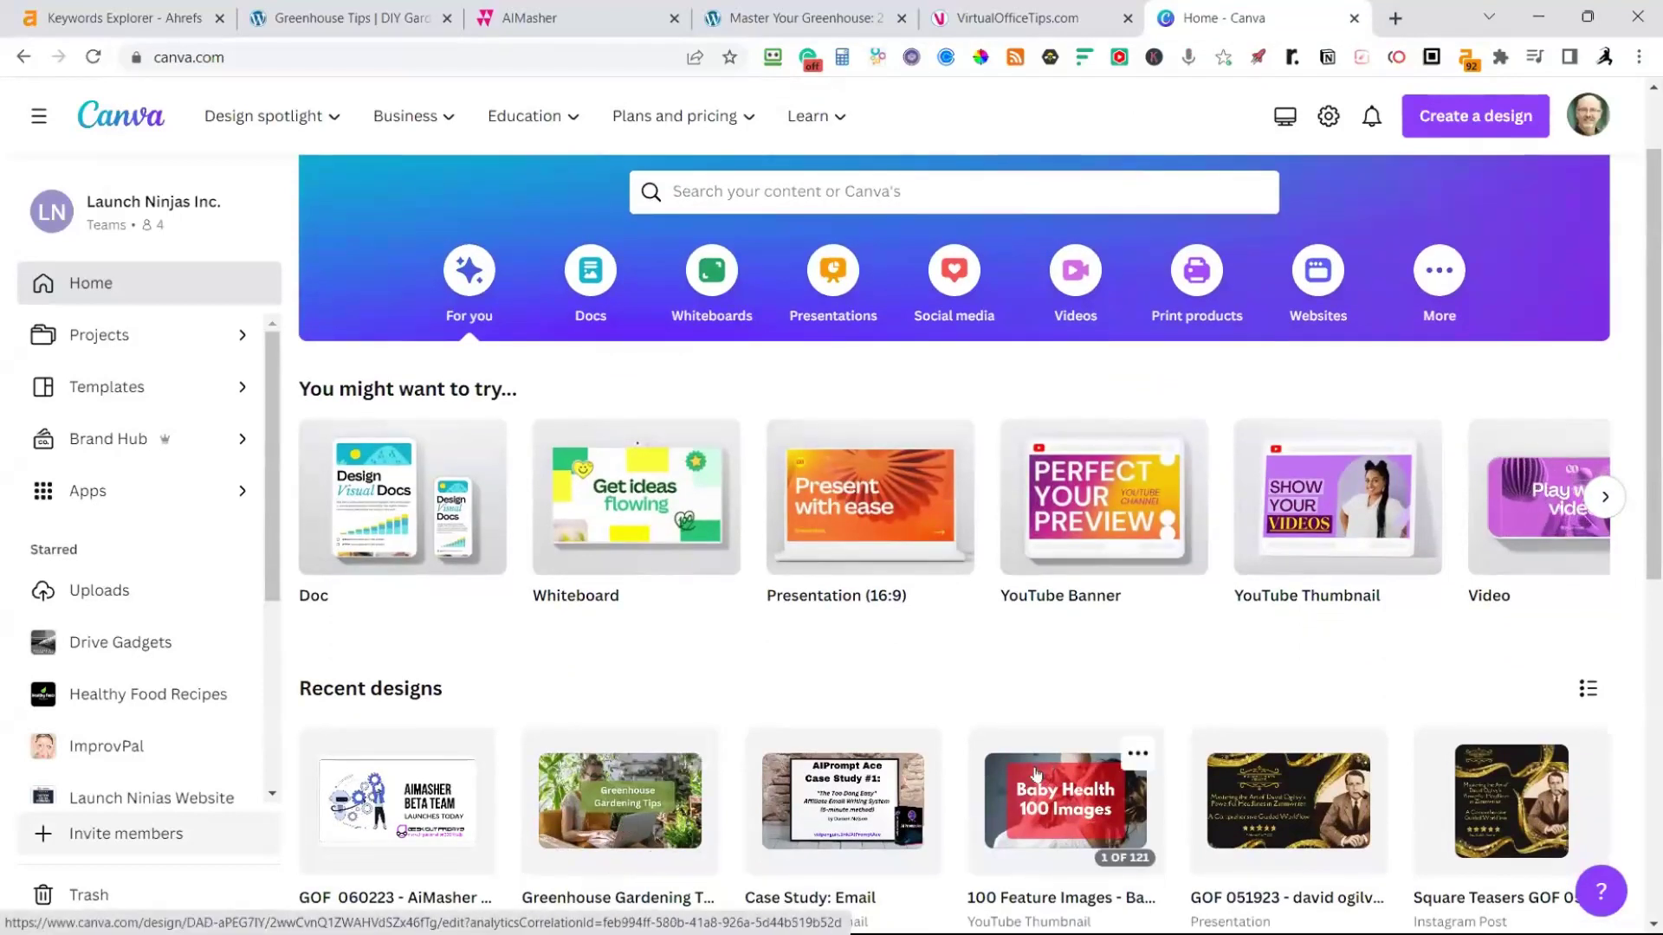
scroll(1346, 277, up, 1)
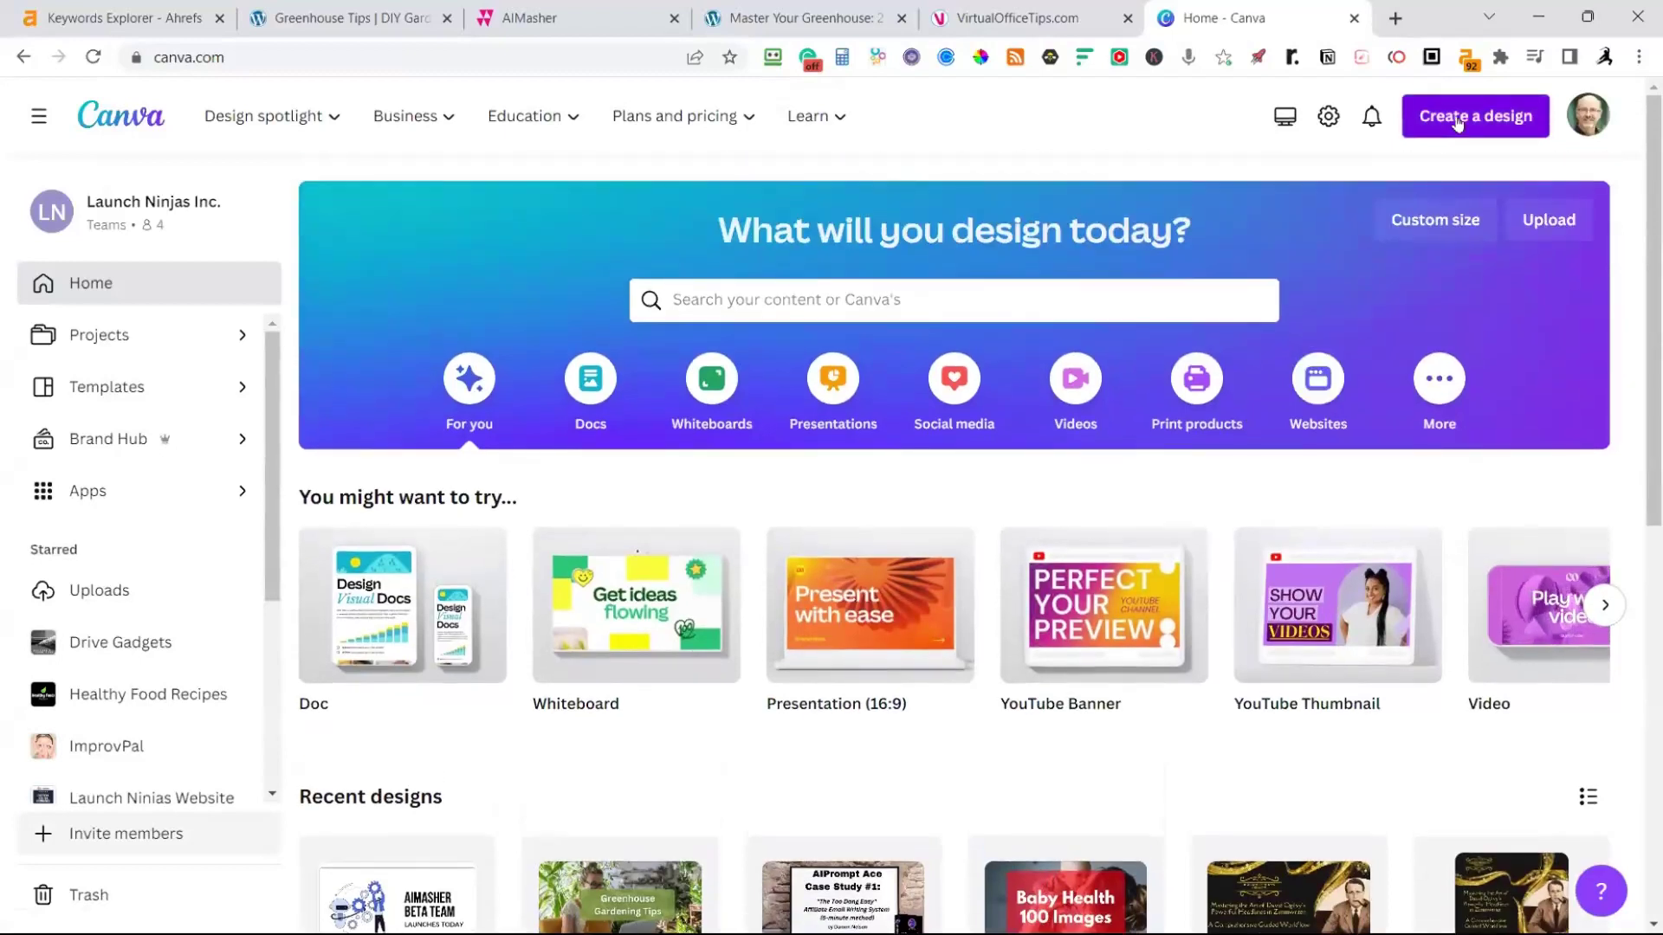
click(1461, 121)
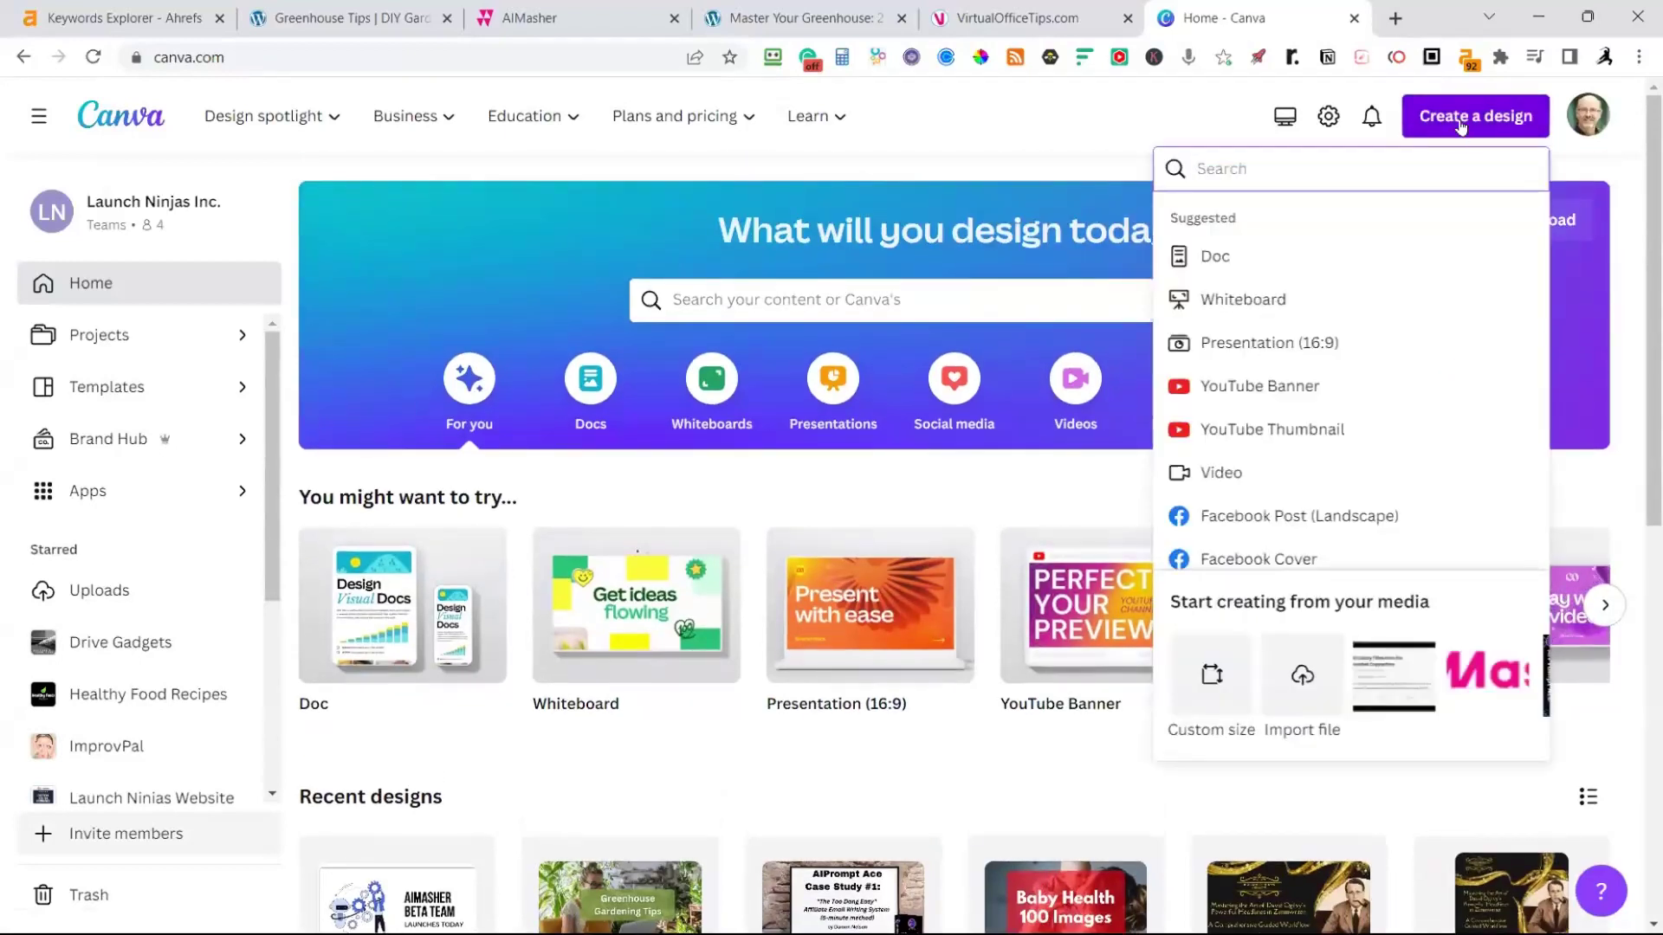
click(1325, 430)
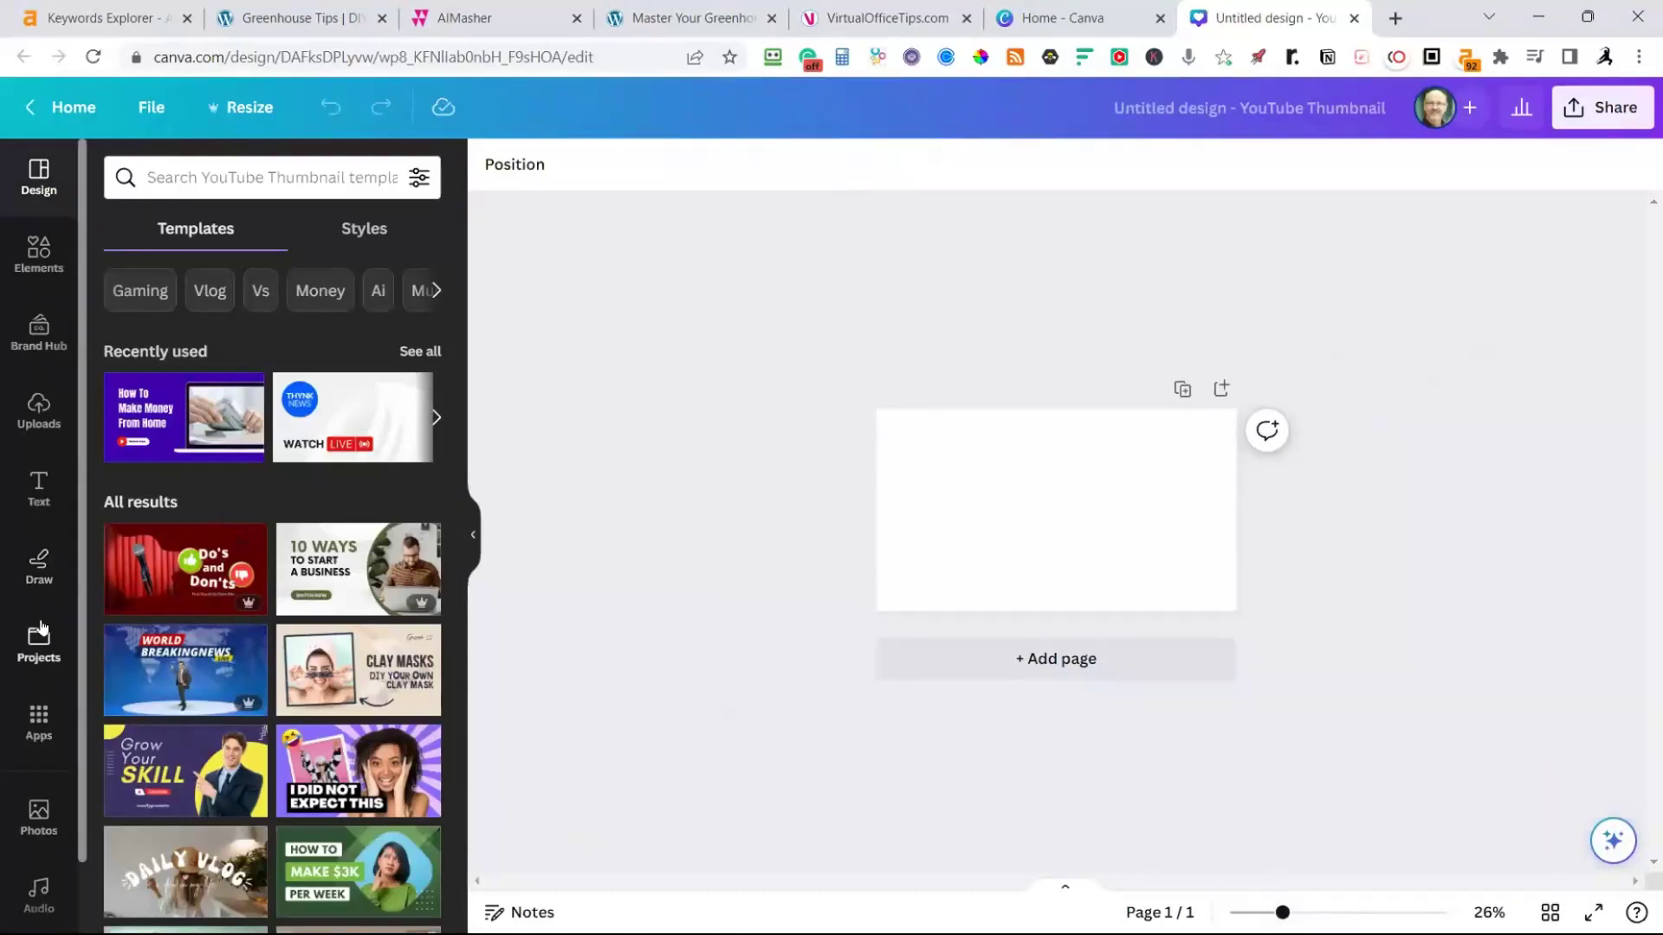
Add a single-image grid from the elements that fills the whole thumbnail page
click(45, 270)
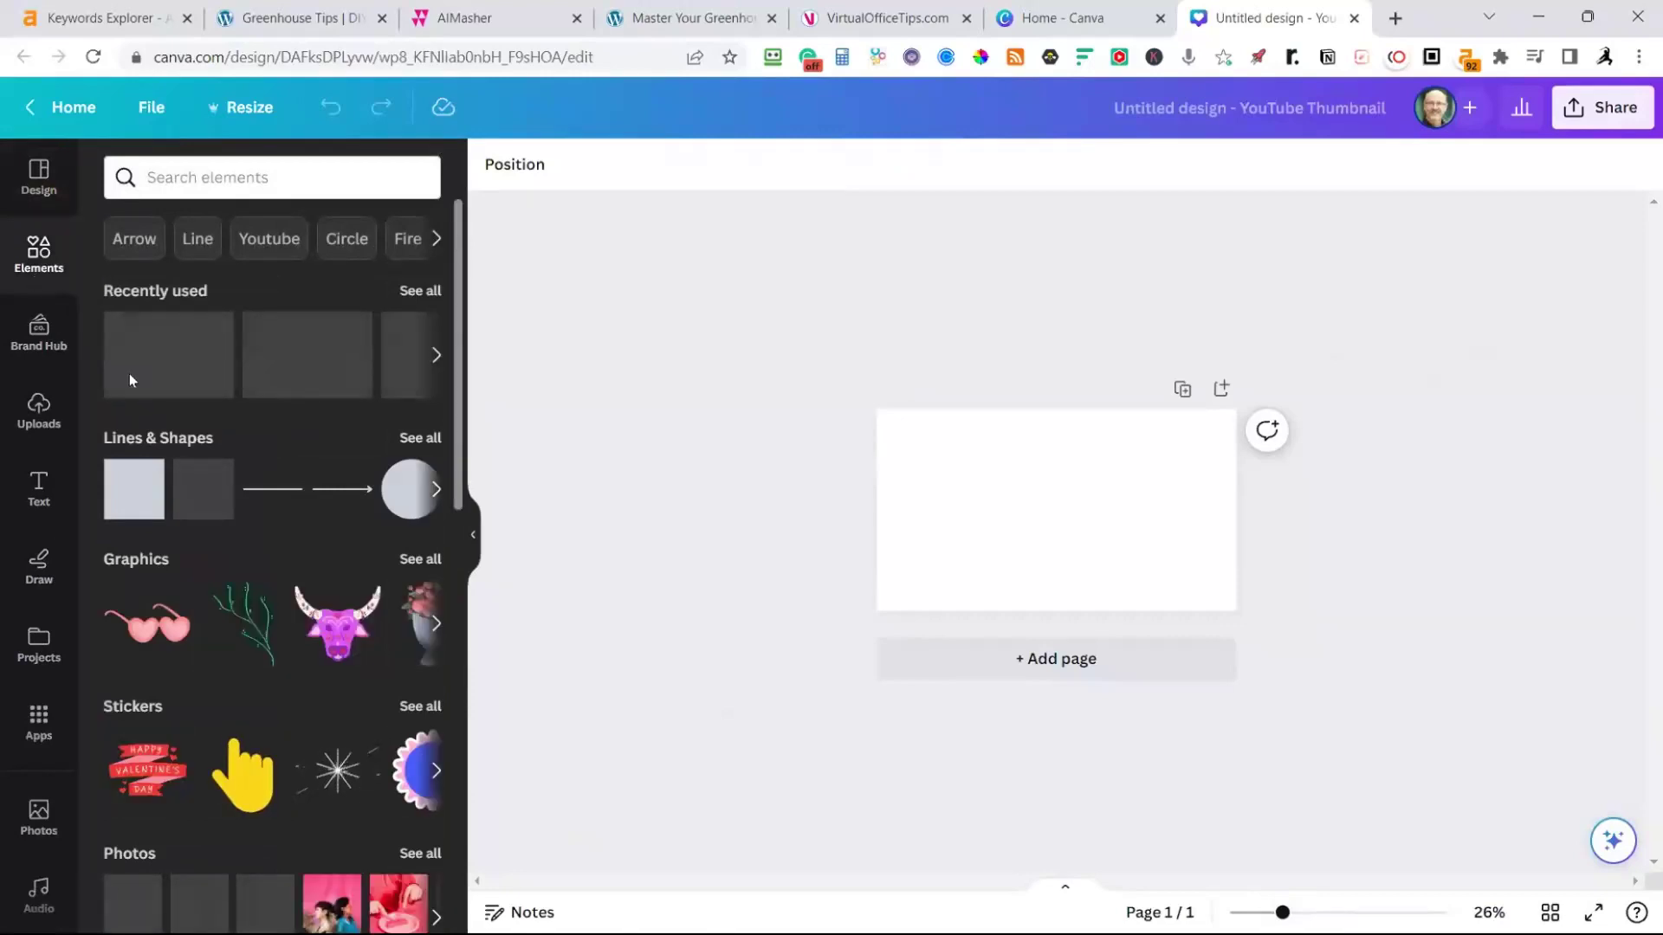
scroll(130, 377, down, 6)
scroll(136, 381, down, 4)
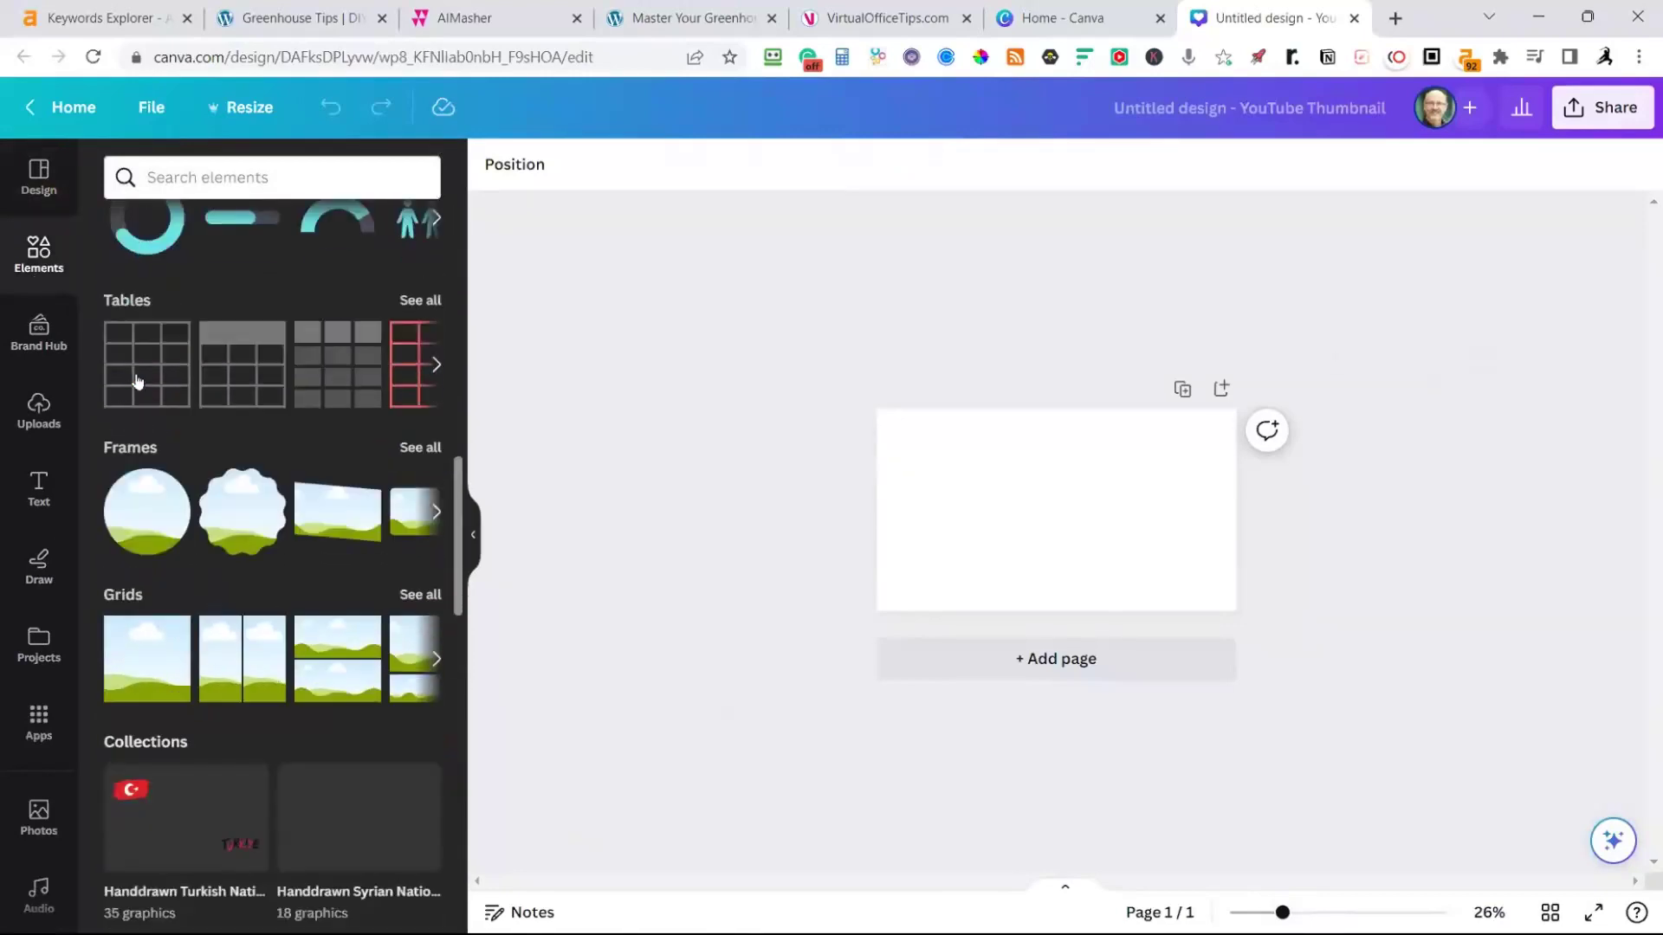
drag(147, 572, 906, 739)
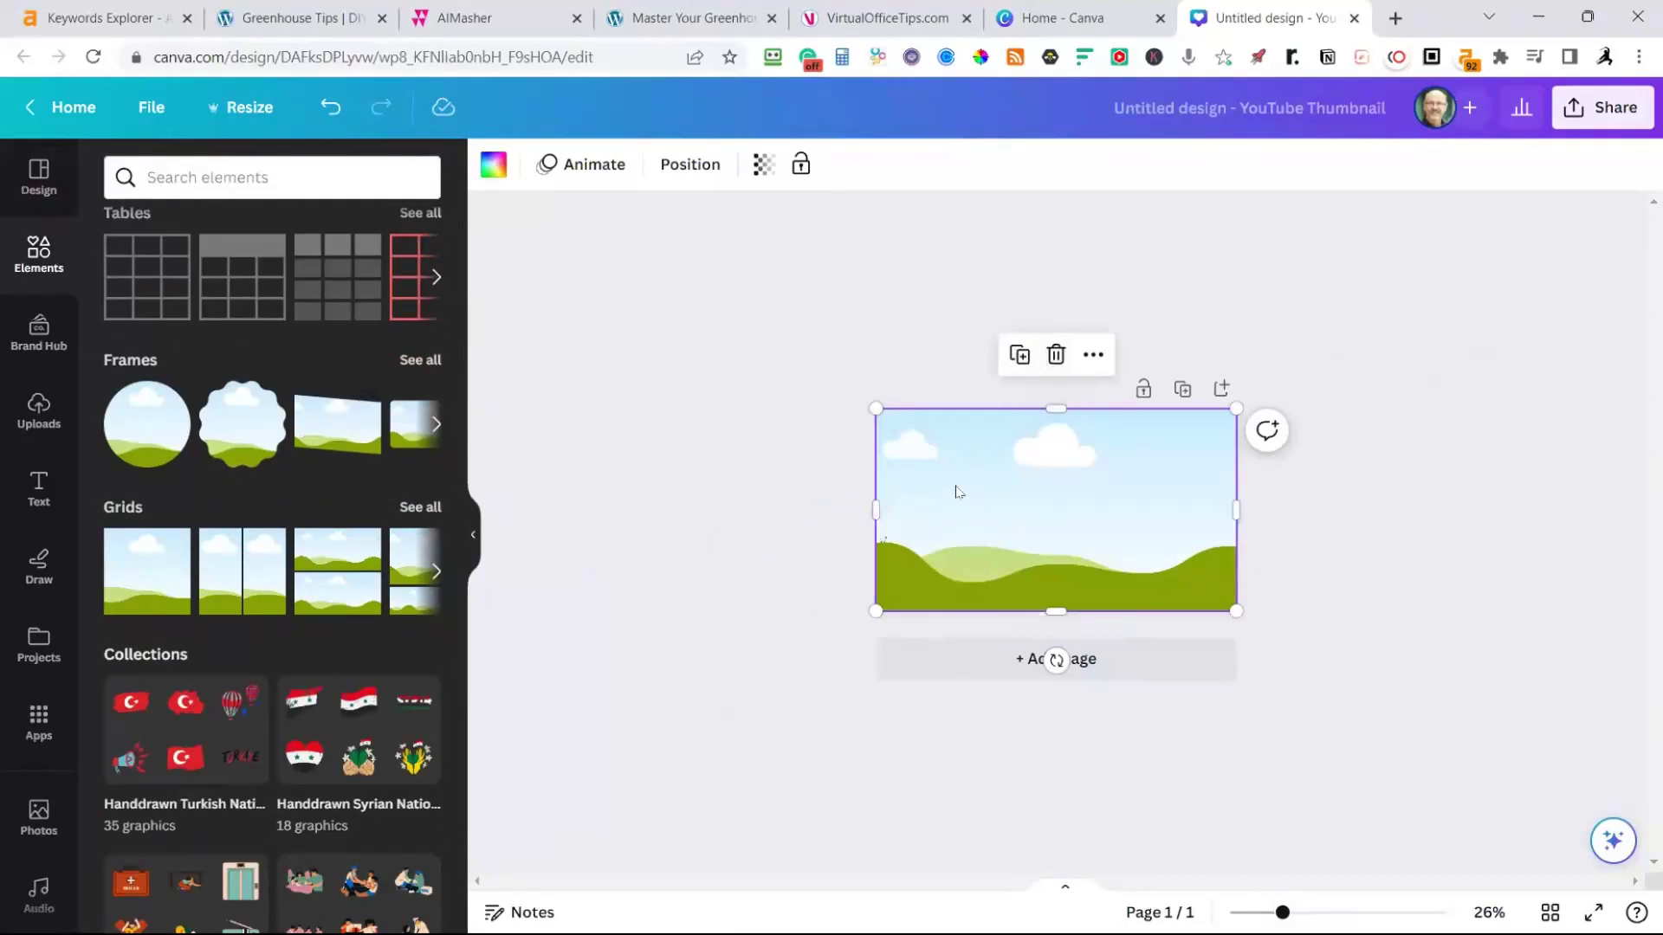
Duplicate the grid page repeatedly until the design has at least 24 pages
click(1182, 389)
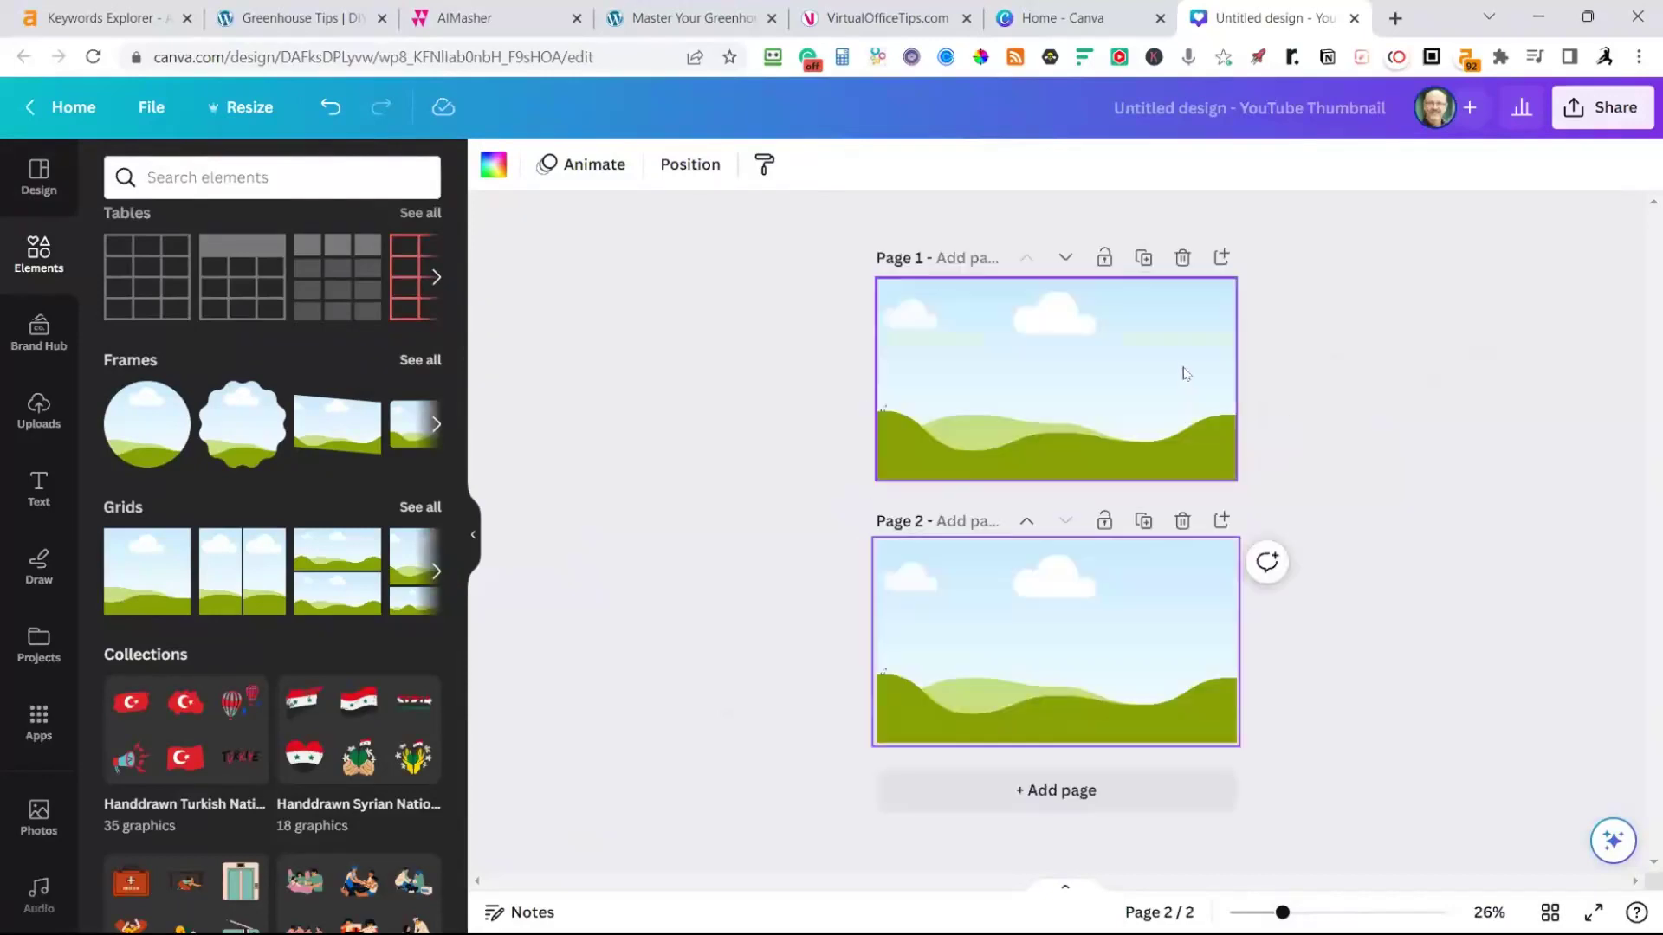
click(1144, 521)
click(1143, 545)
click(1143, 546)
click(1143, 546)
click(1143, 554)
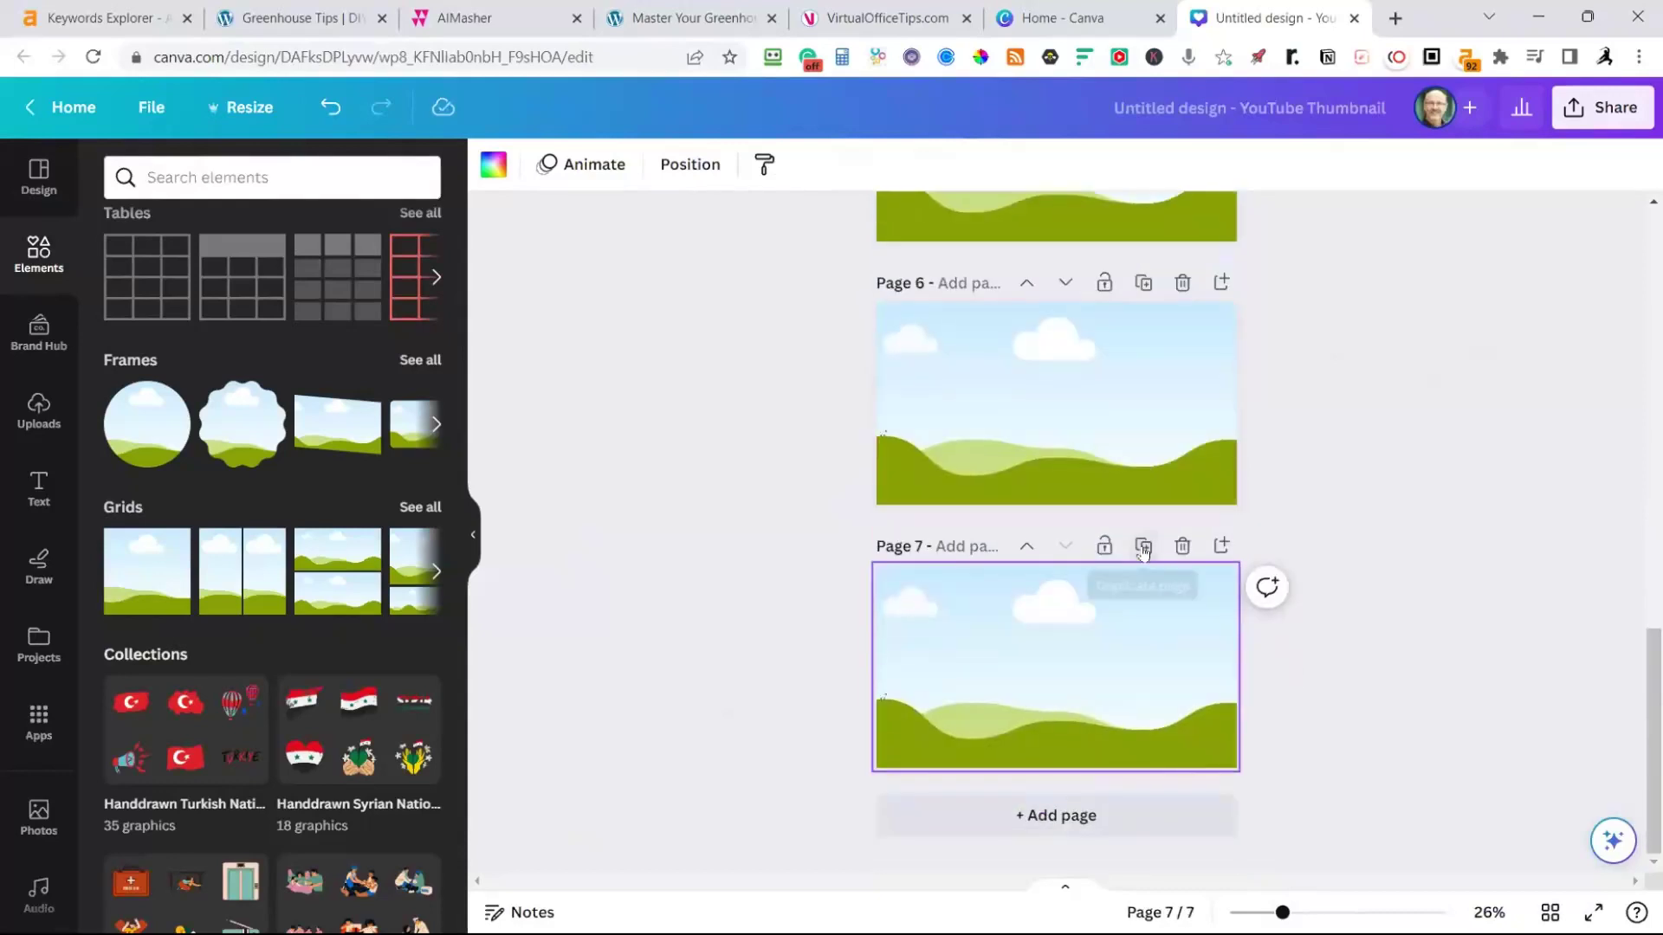
click(1143, 554)
click(1143, 554)
click(1143, 547)
click(1143, 546)
click(1143, 546)
click(1143, 546)
click(1143, 547)
click(1143, 546)
click(1143, 546)
click(1143, 547)
click(1143, 547)
click(1143, 546)
click(1143, 546)
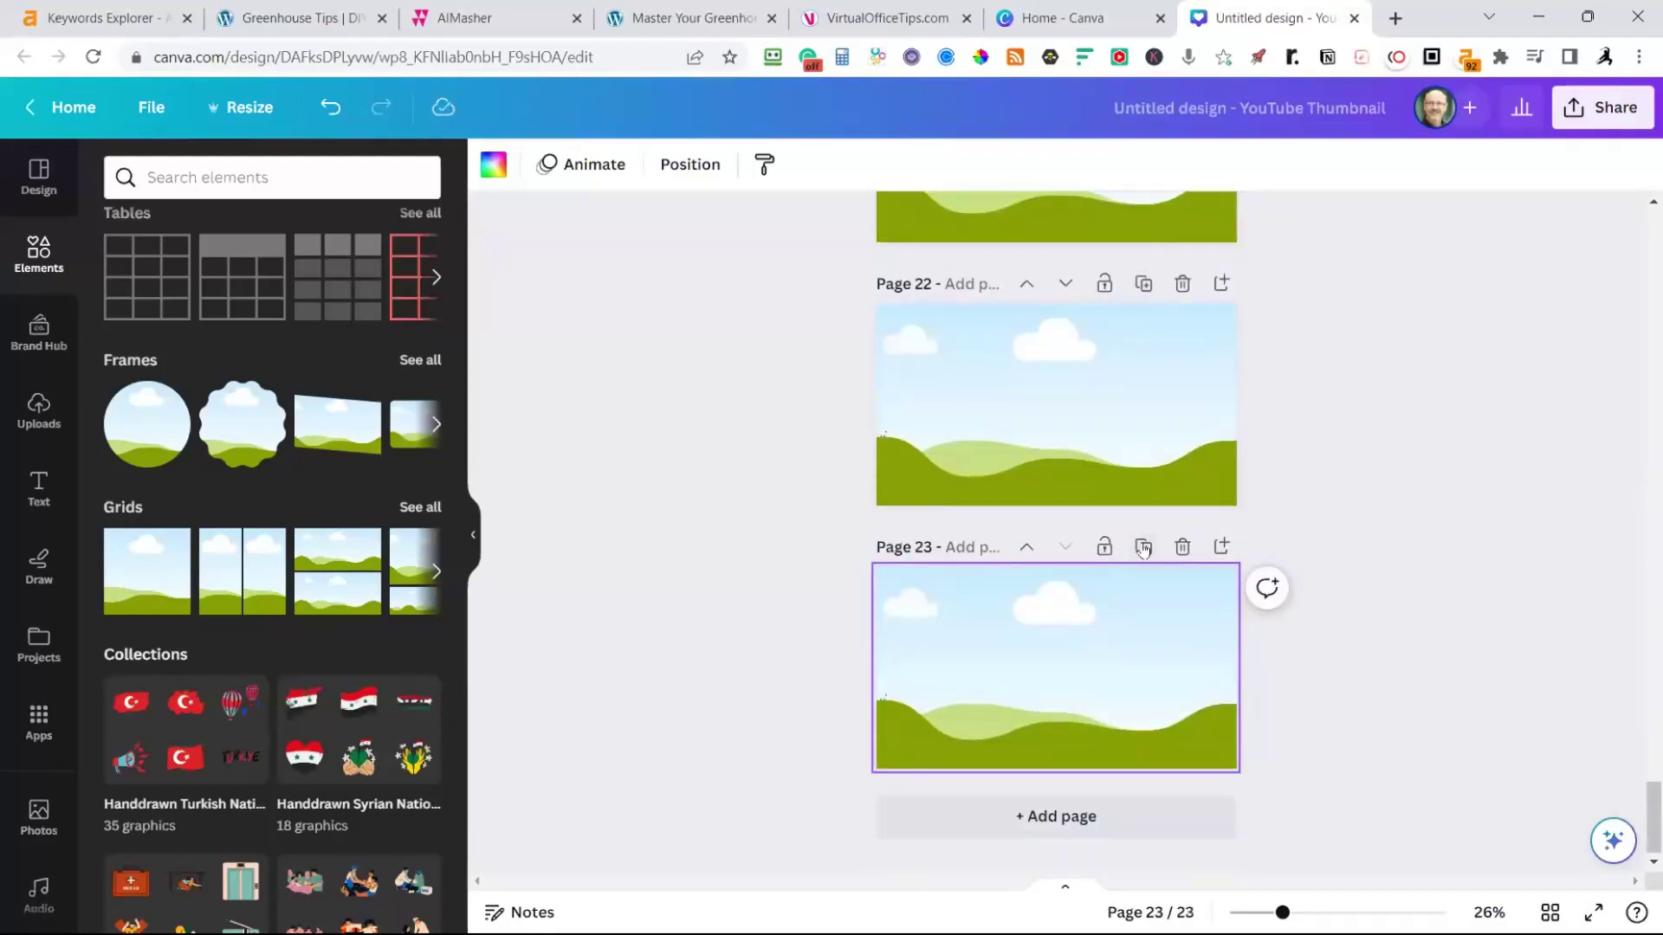
click(1143, 546)
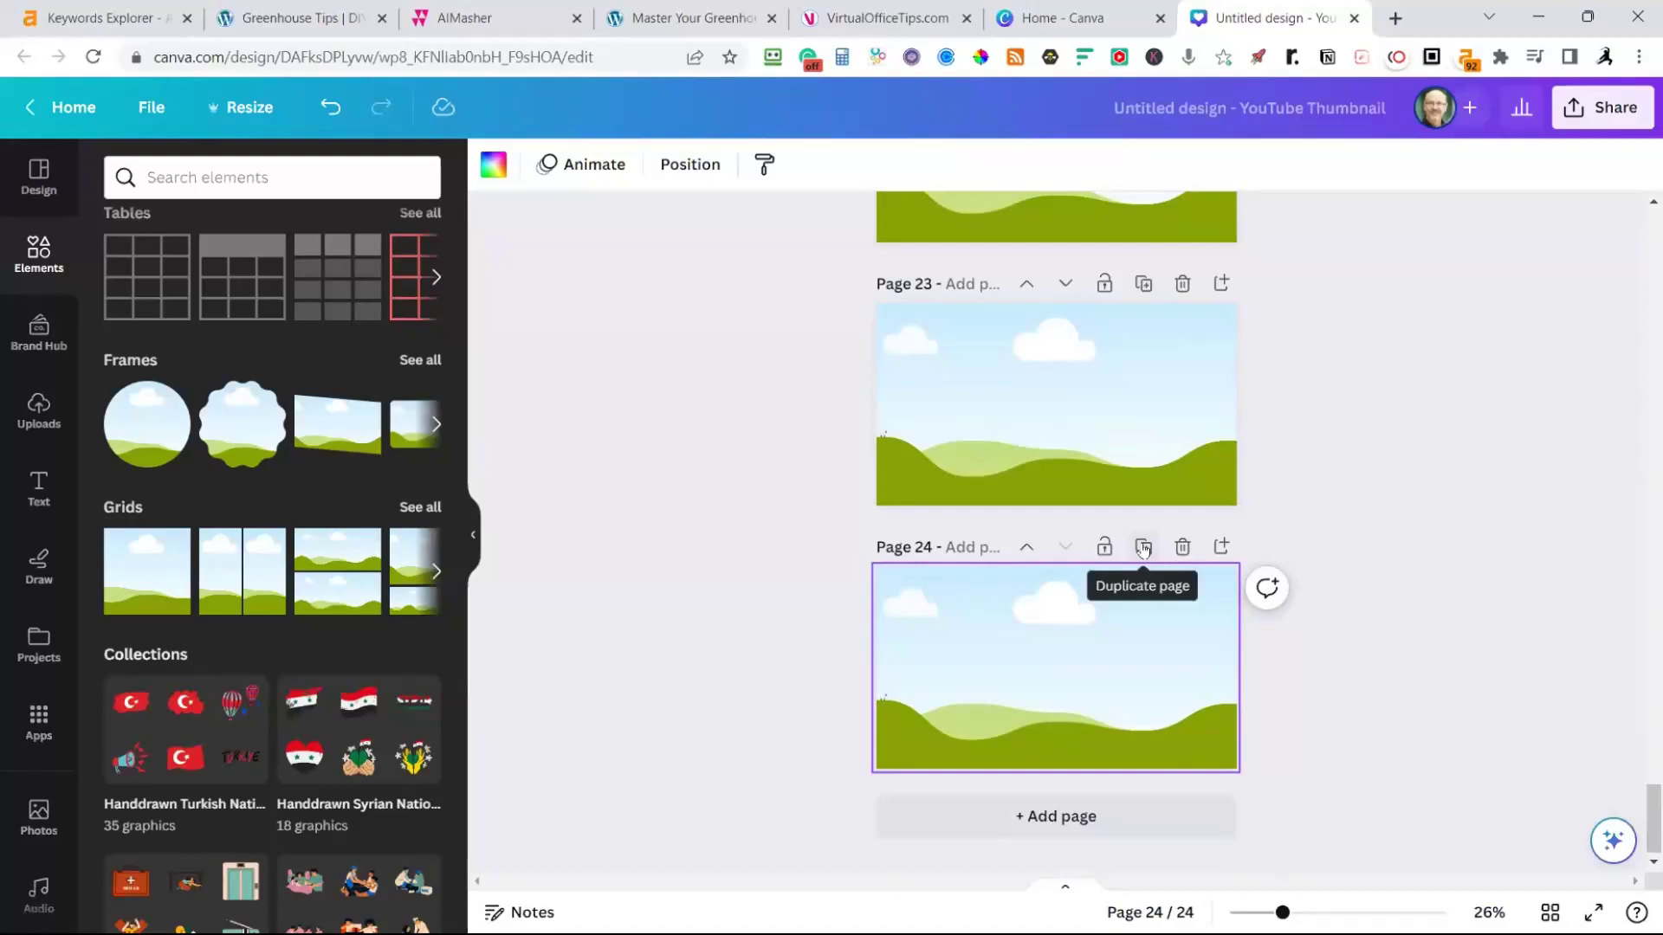
click(1143, 547)
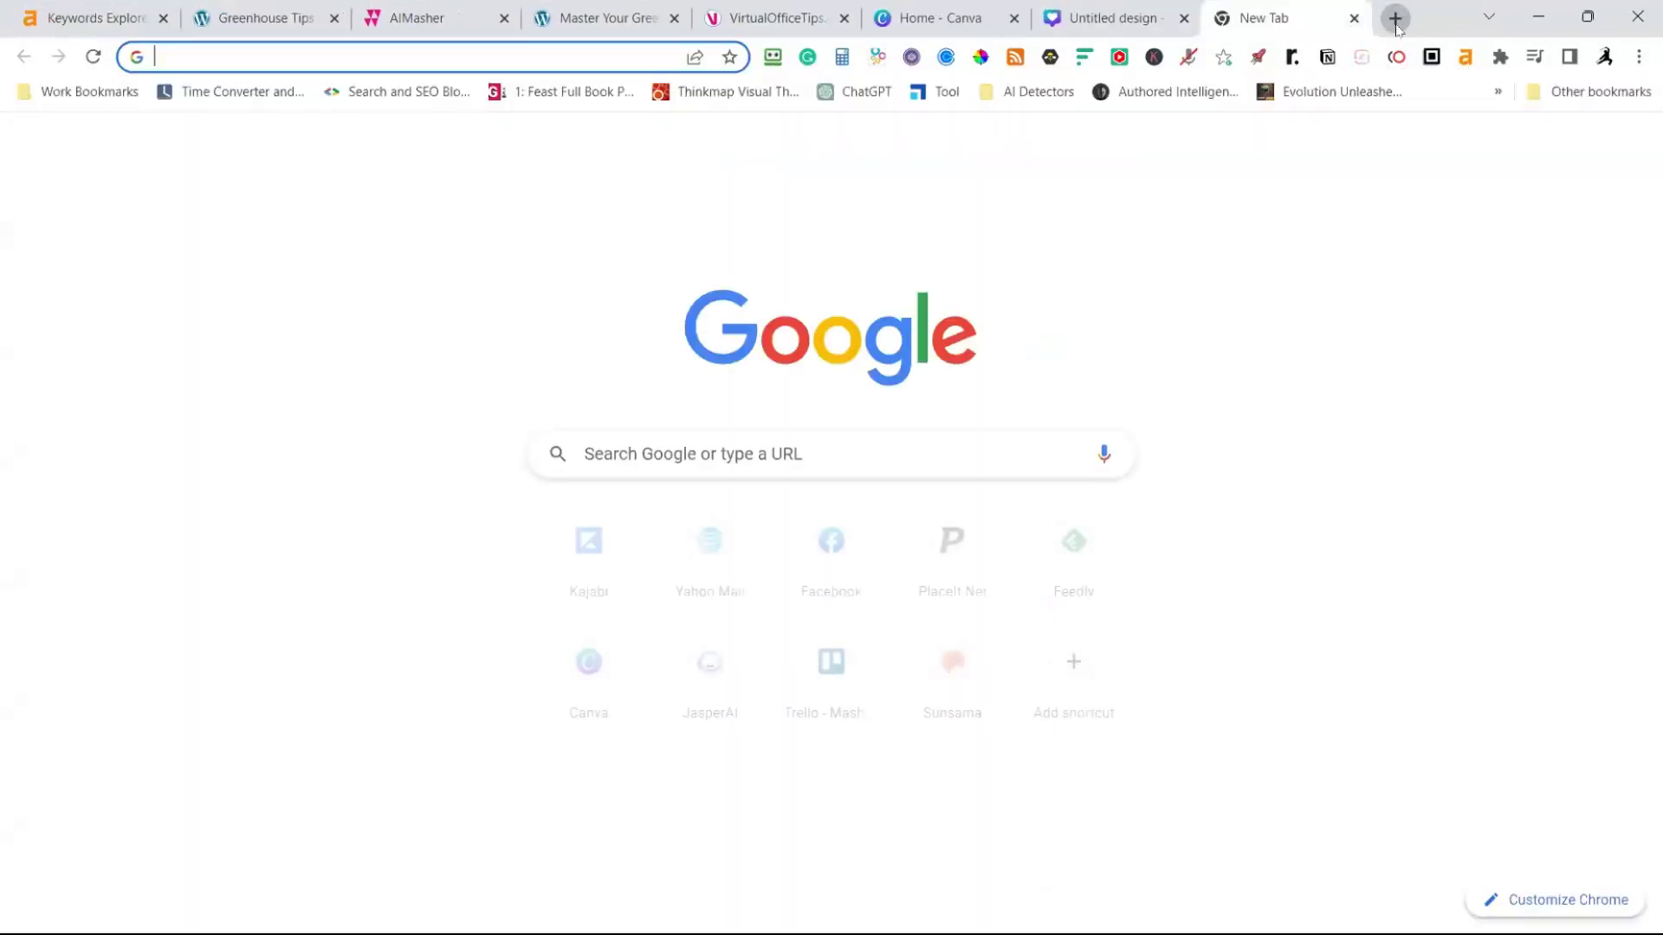
Open asktheguide.com in a new browser tab and view the site's category topics
click(1395, 19)
text(asktheguide)
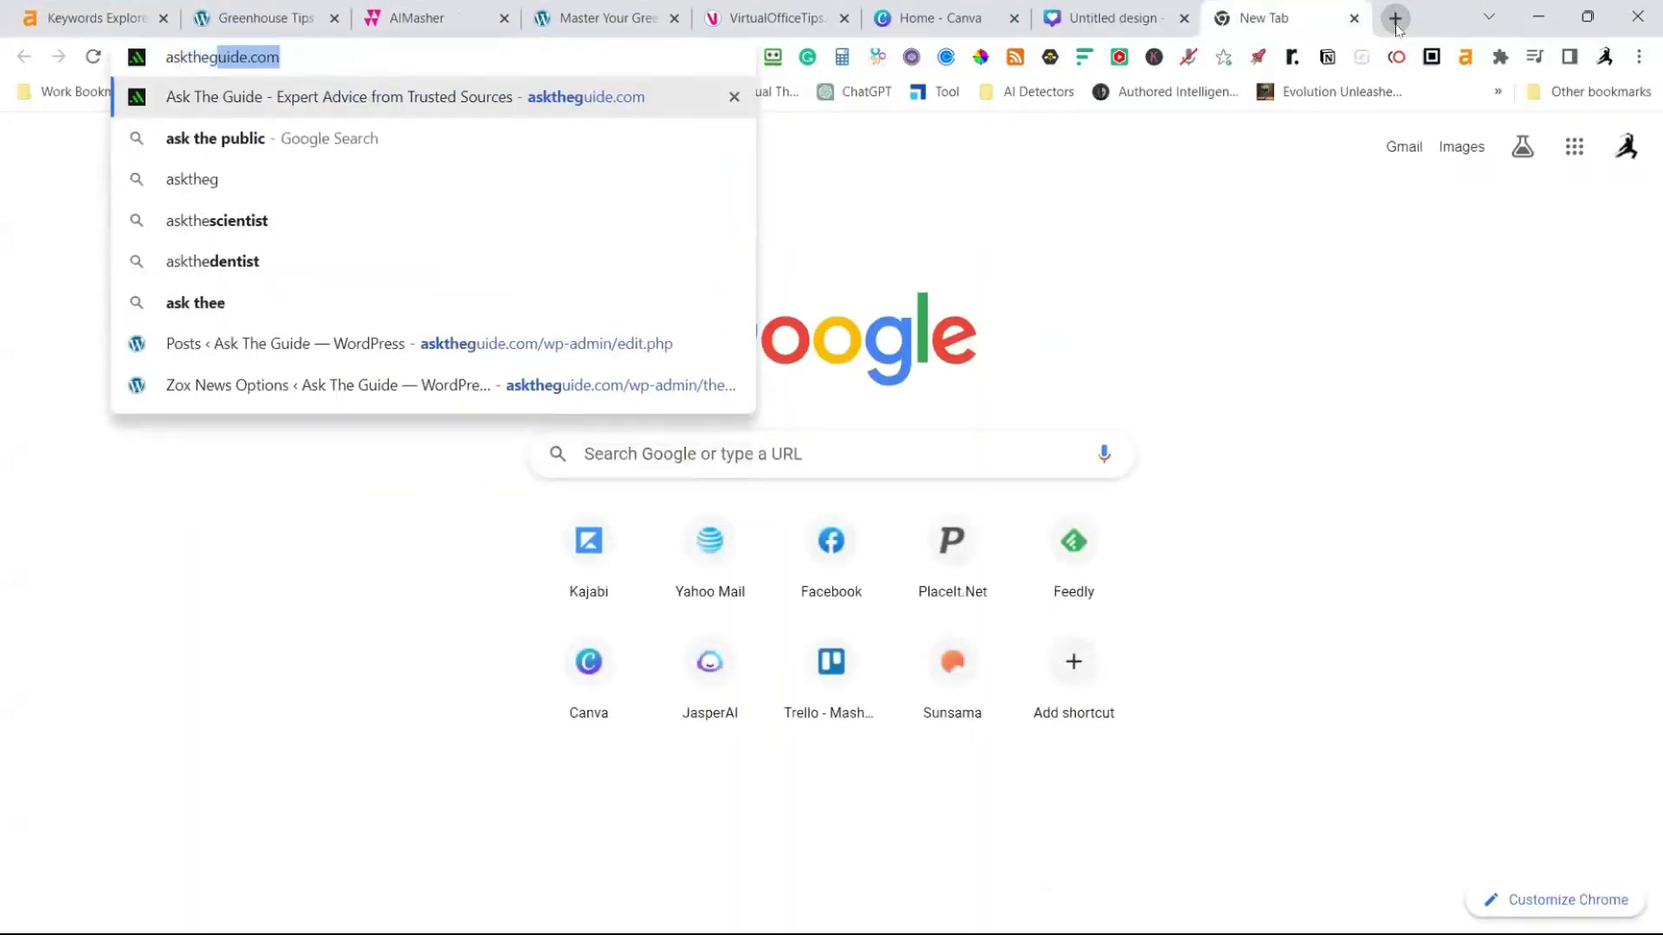
text(.com)
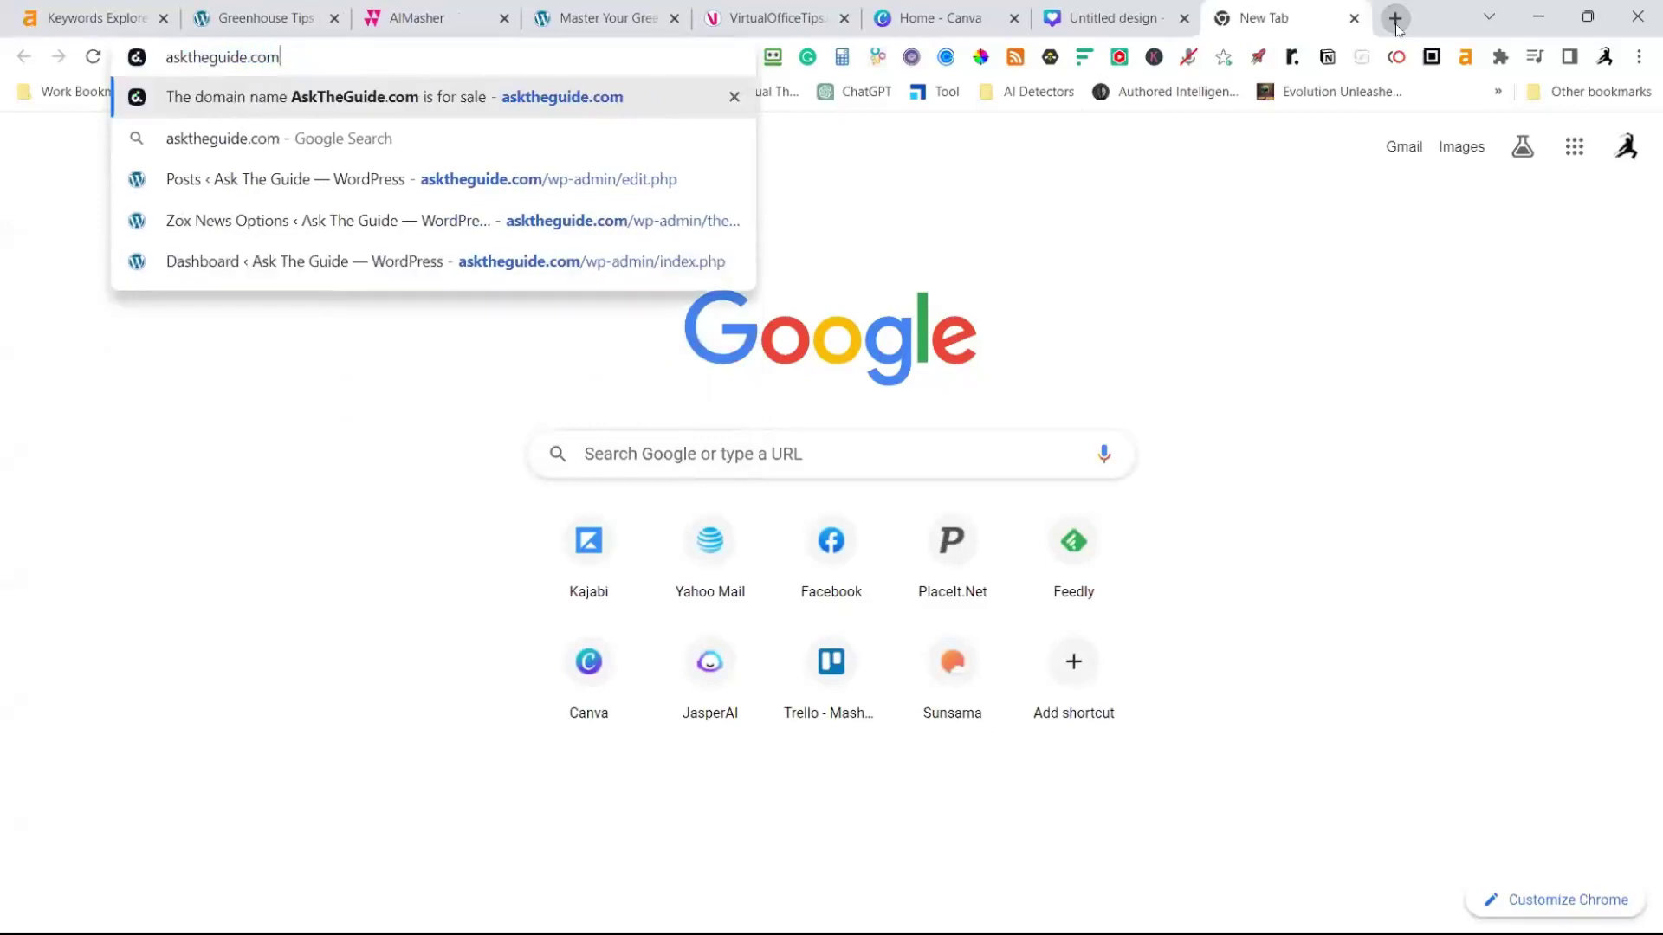
key(Return)
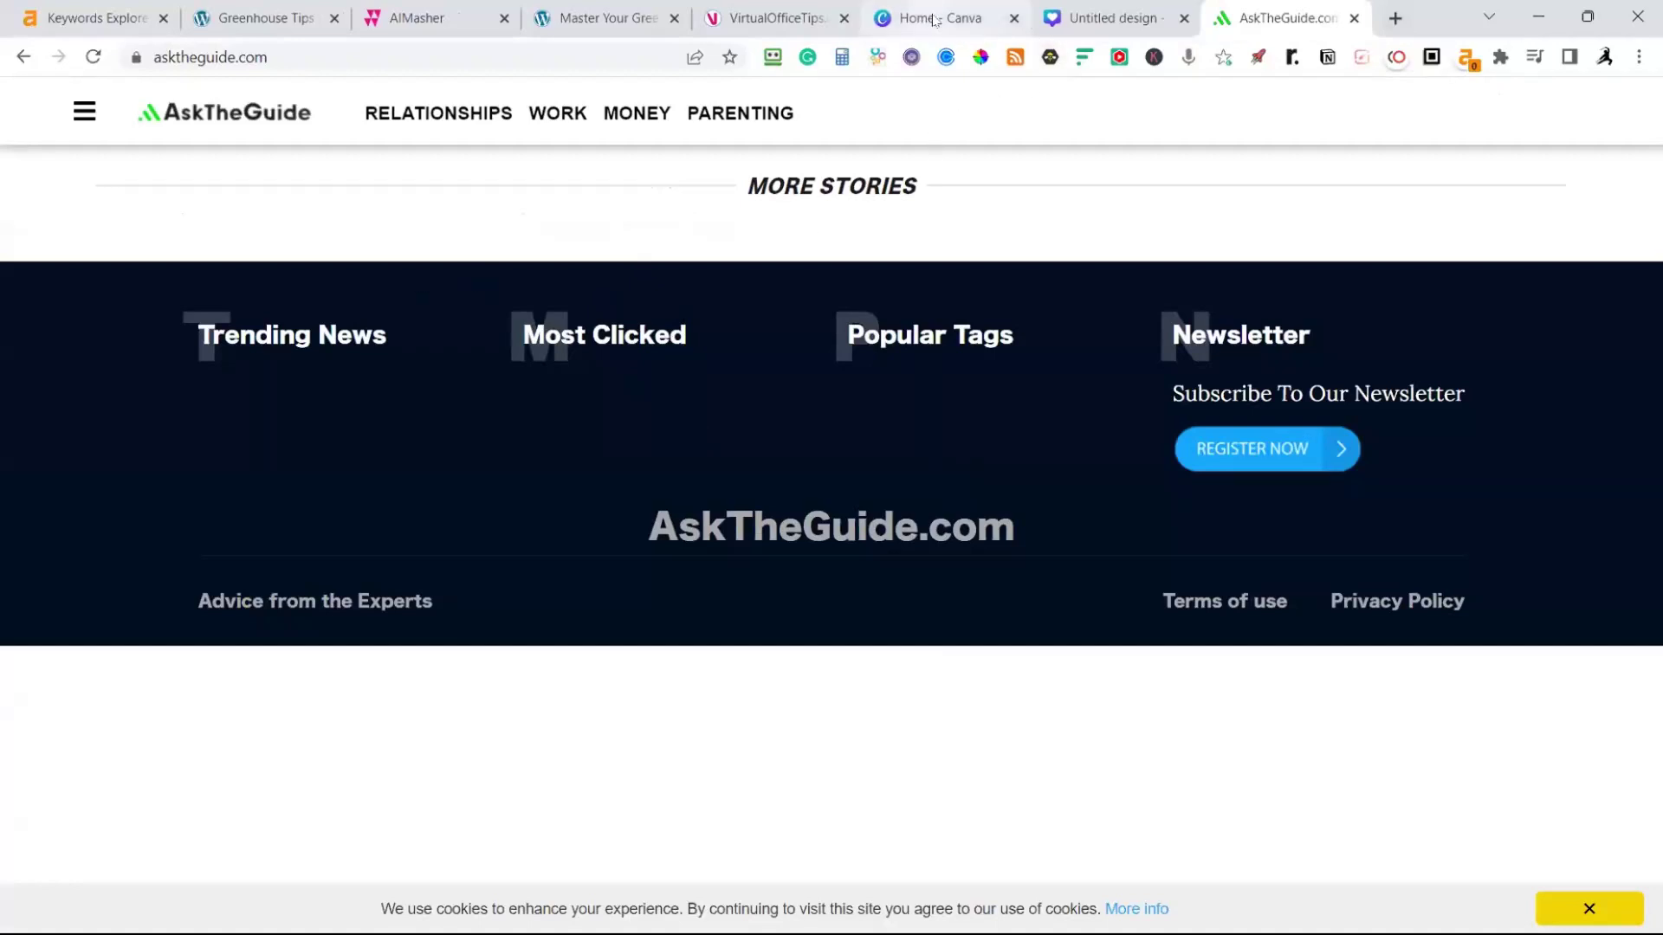
Return to the untitled Canva design and name it Parenting Media Pack
mouse_move(935, 19)
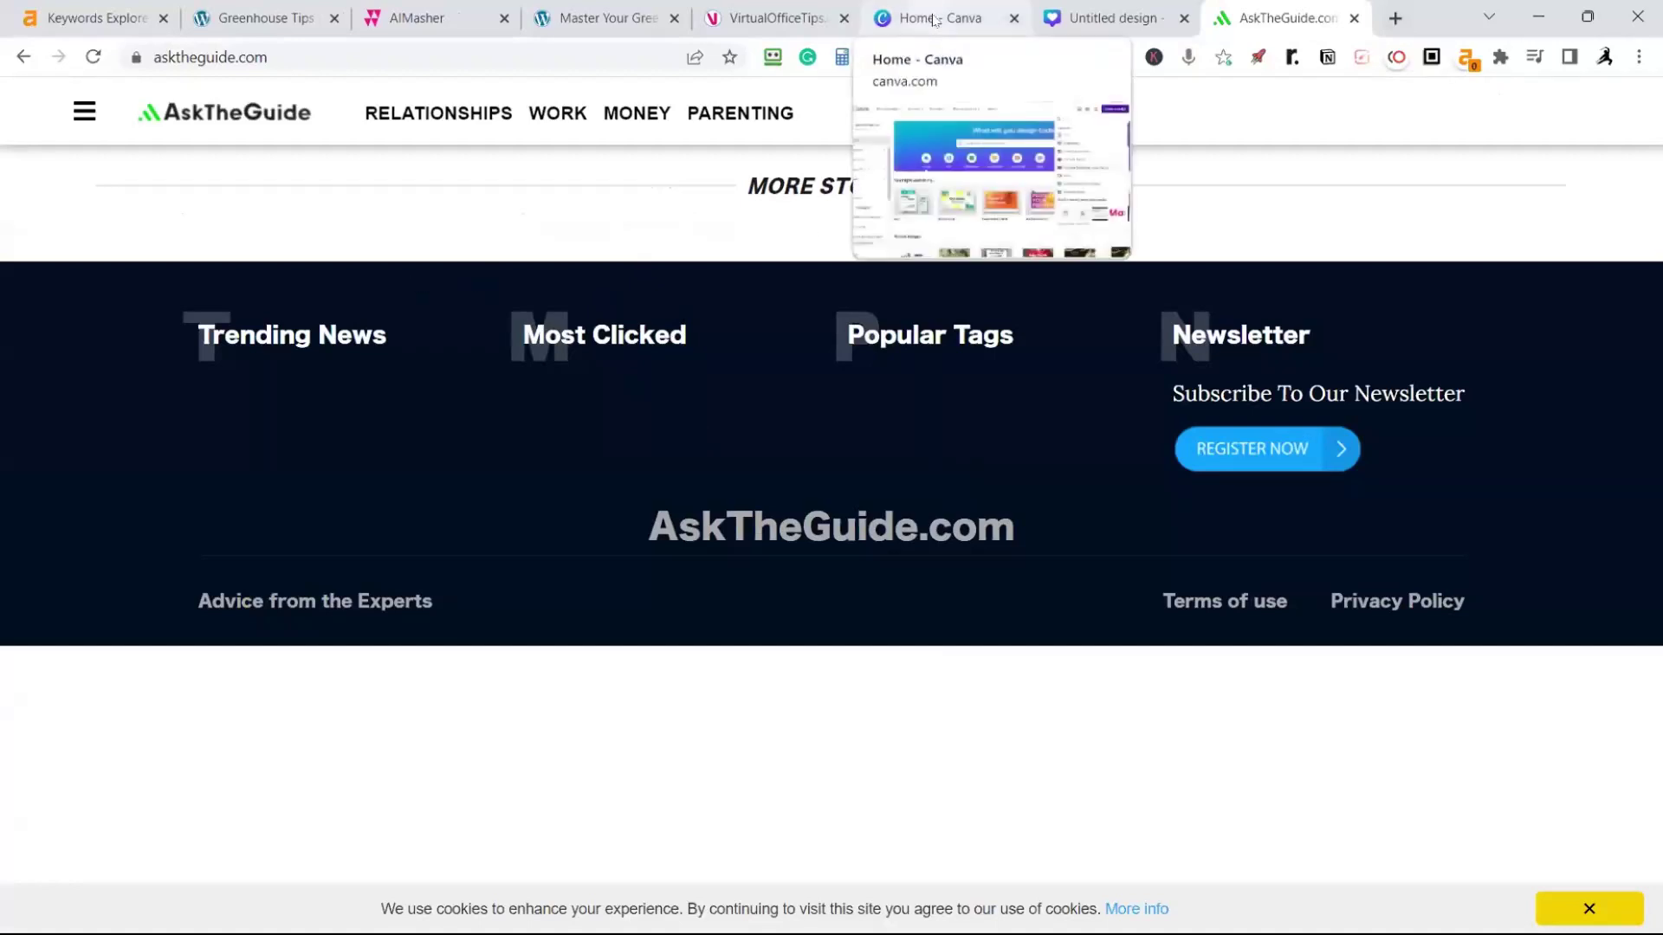
click(1095, 19)
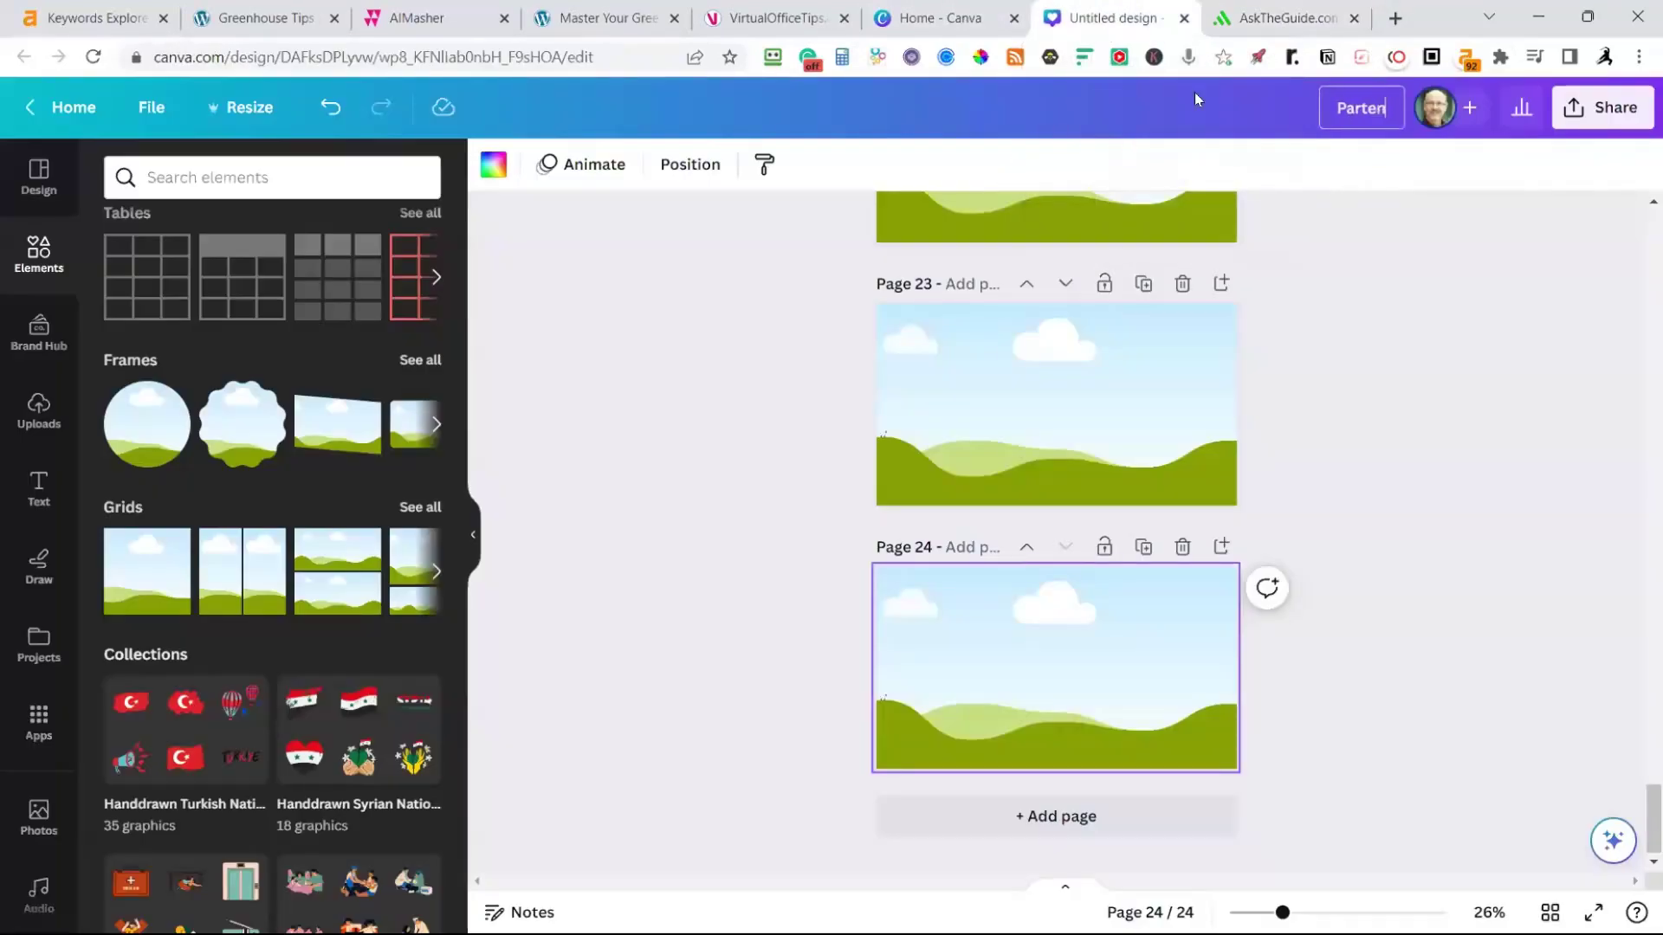
key(BackSpace)
key(BackSpace)
text(enting Media Pack)
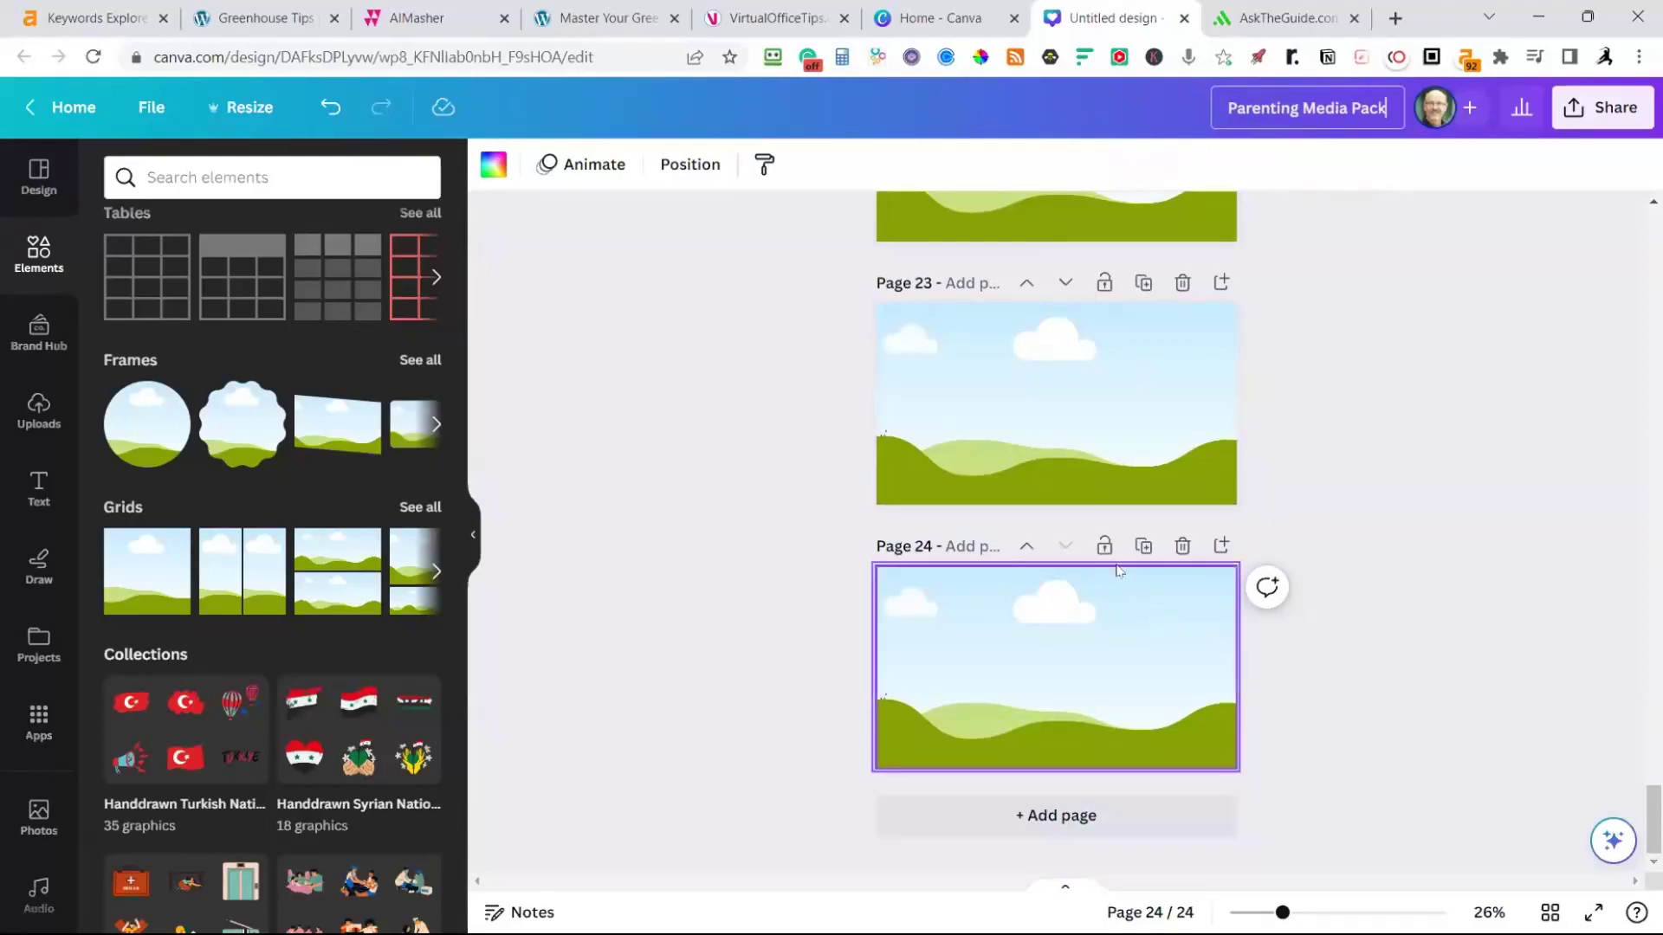
Duplicate the last grid page repeatedly until the design has 41 pages
click(1143, 546)
click(1145, 545)
click(1145, 545)
click(1144, 546)
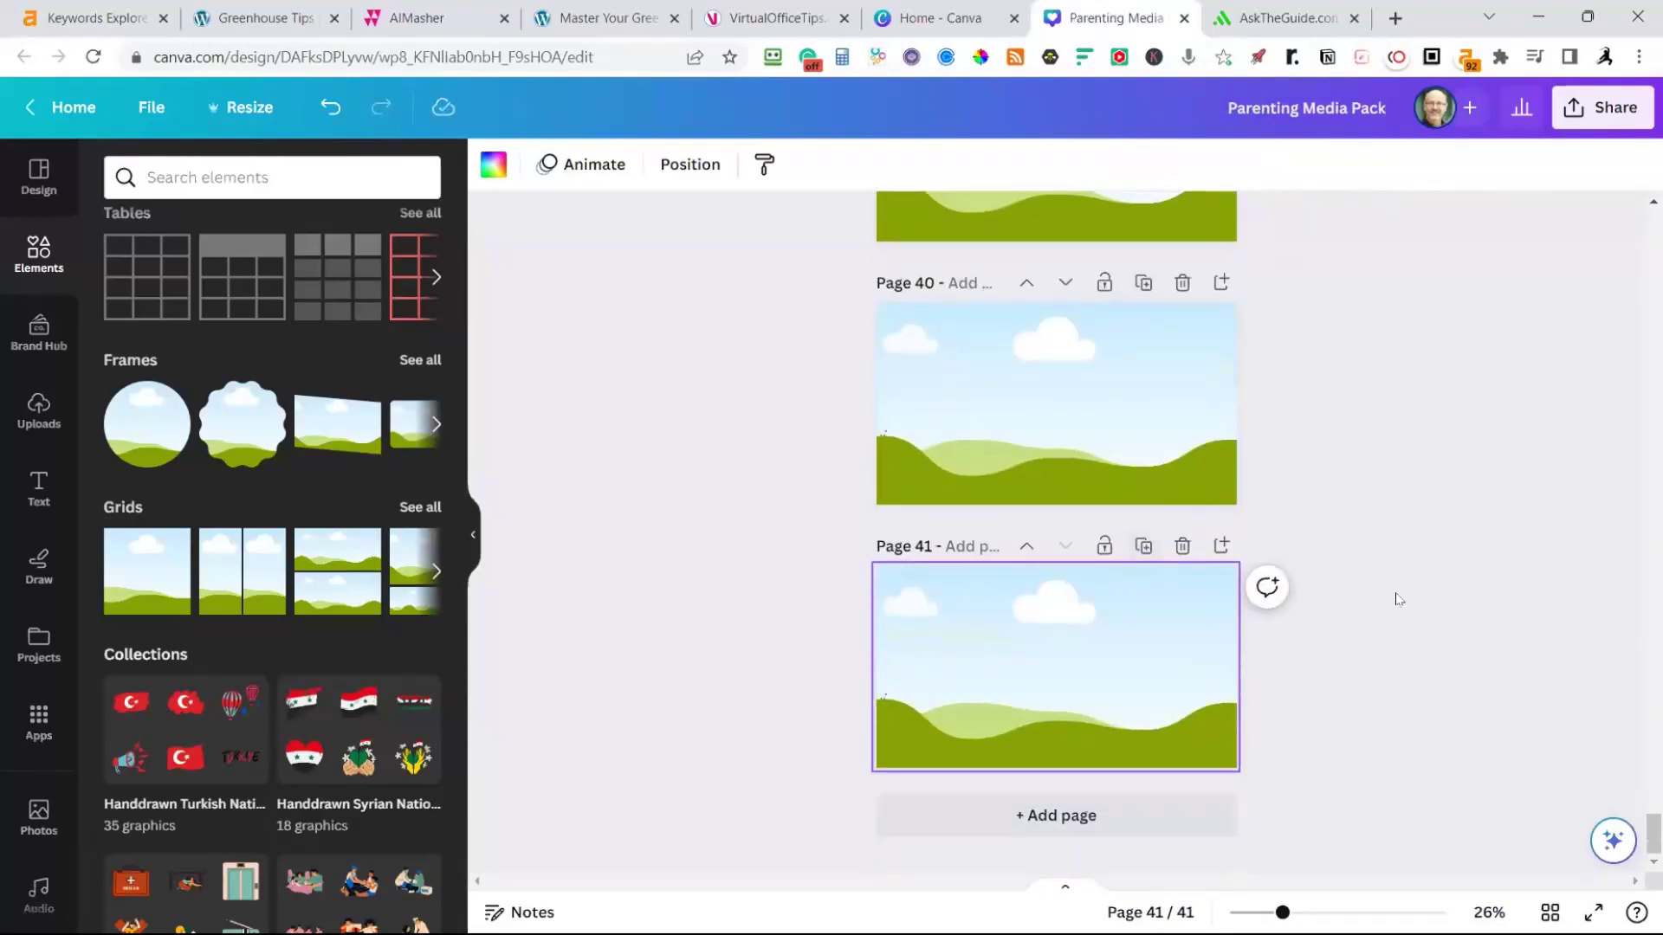
Return to the first page and search the stock photos for "Parenting tips"
scroll(1281, 508, up, 20)
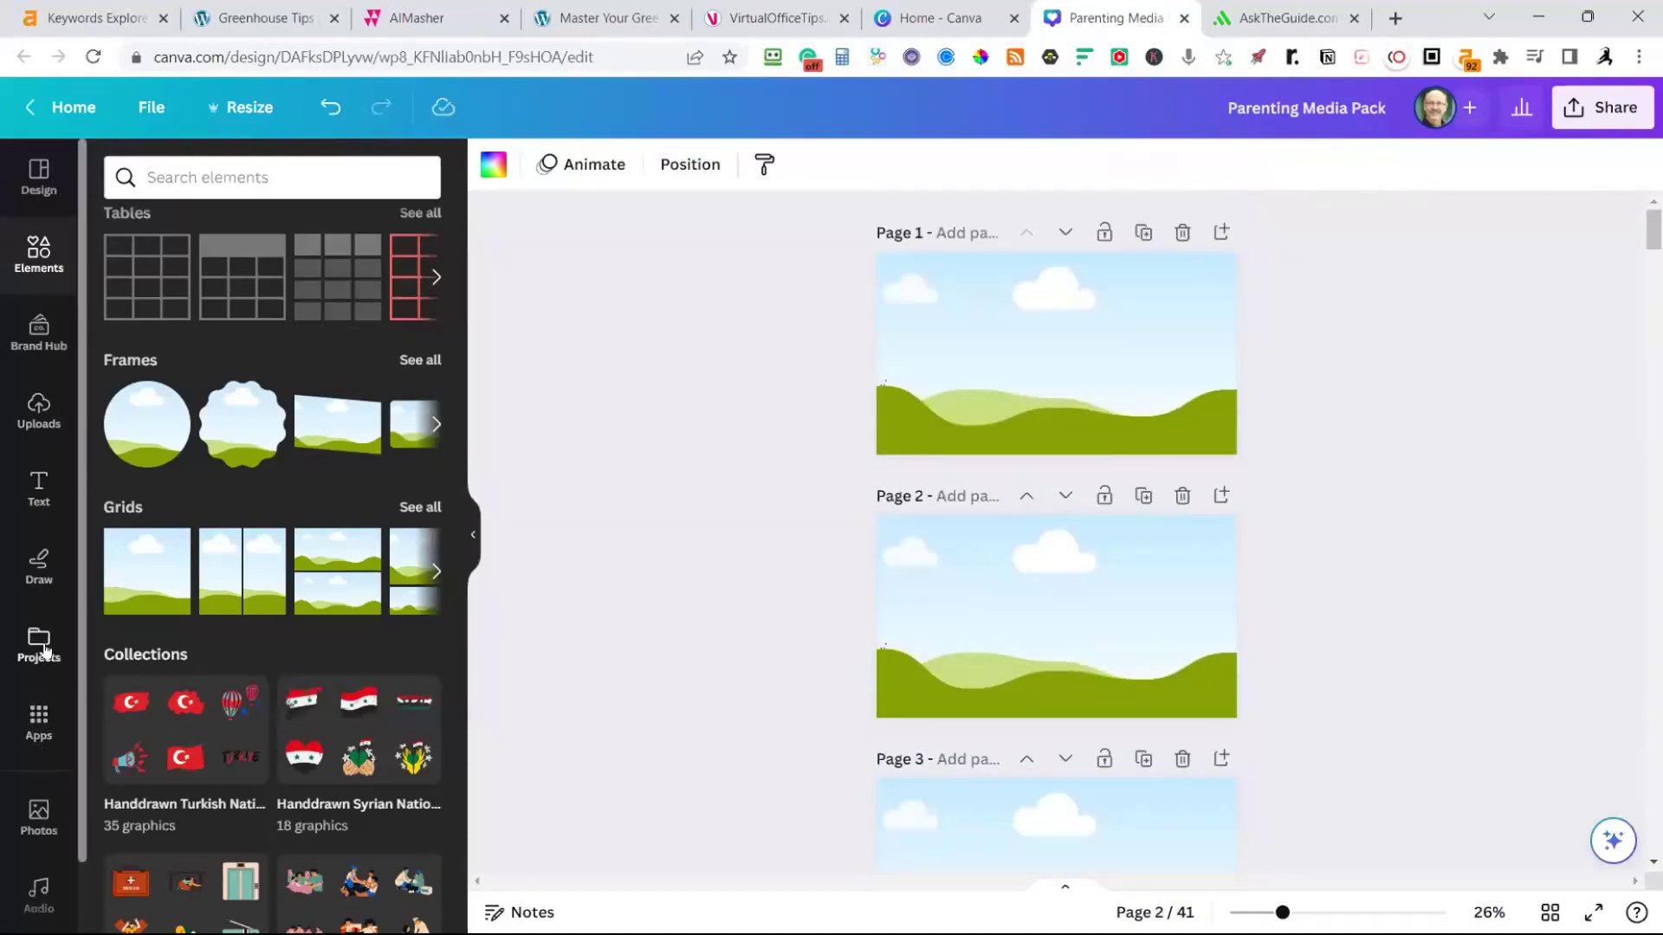
click(38, 814)
click(191, 164)
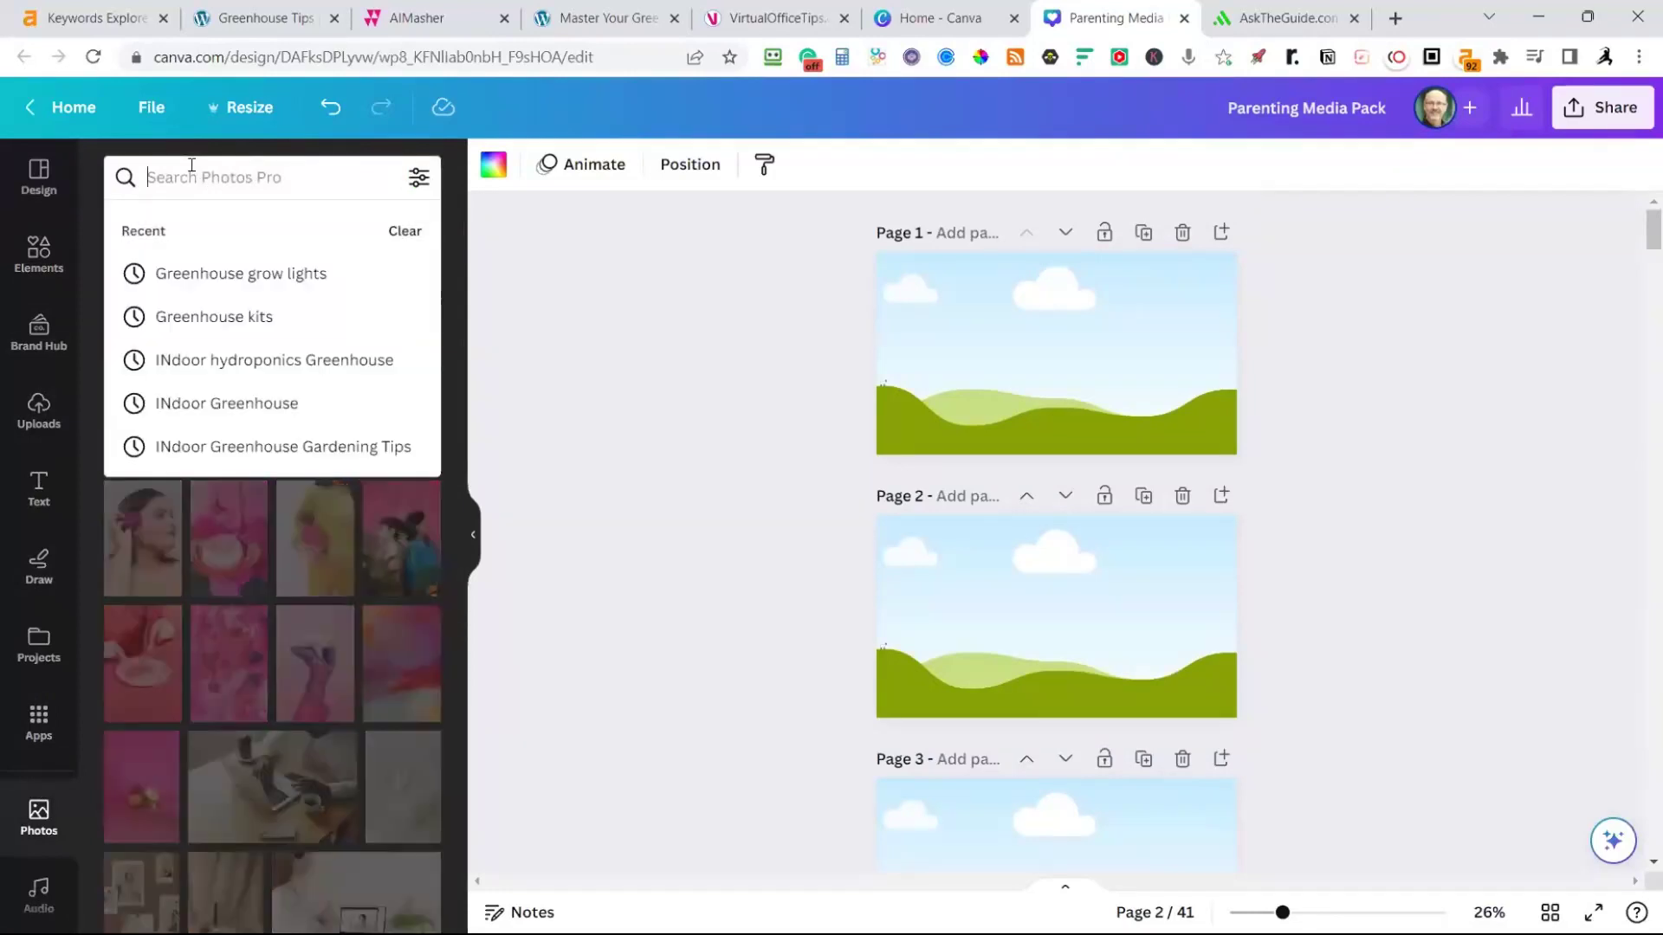
text(Parenting tips)
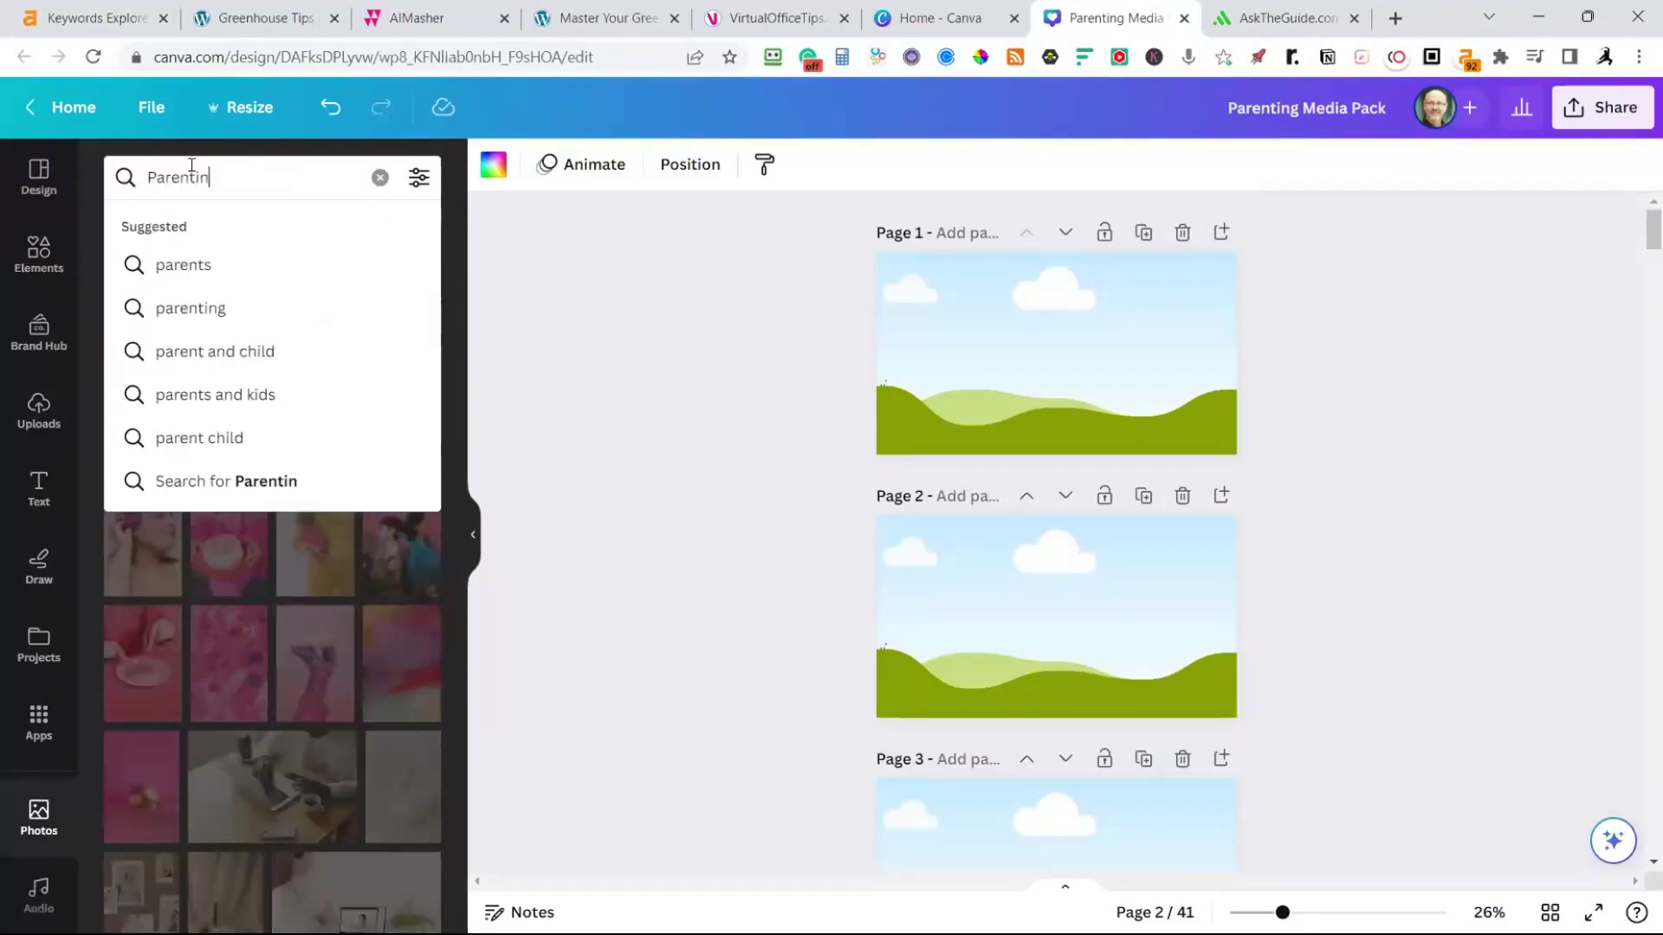
key(Return)
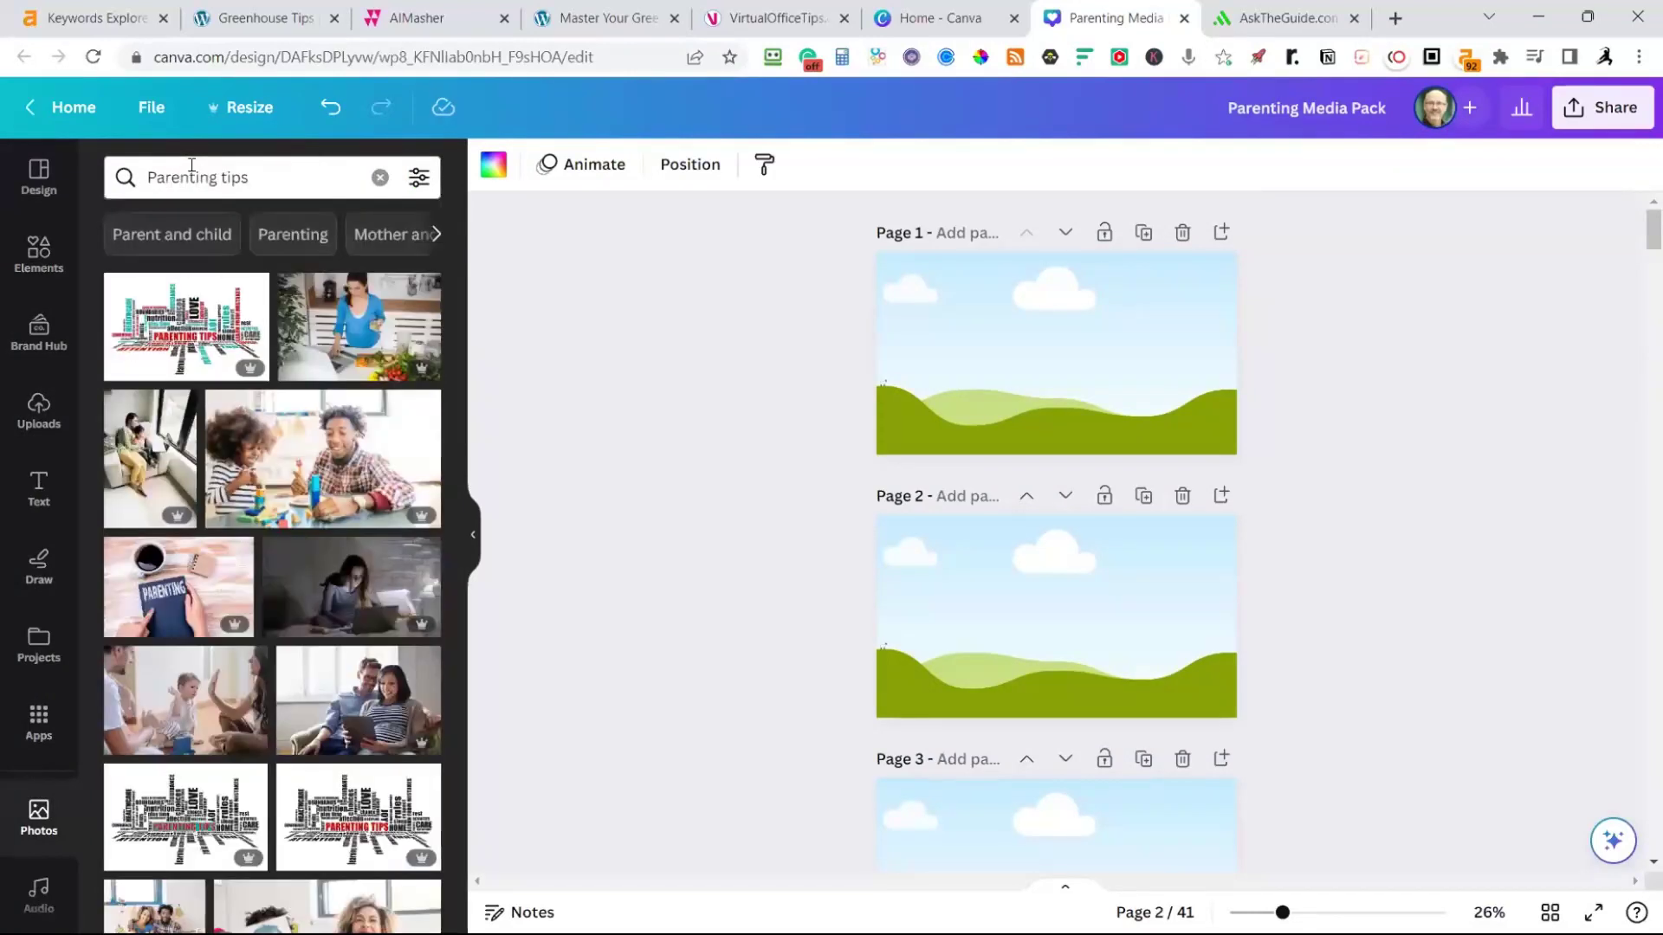
Fill the grids on pages 1 to 5 with parenting photos from the search results, one photo per page
drag(378, 347, 1082, 355)
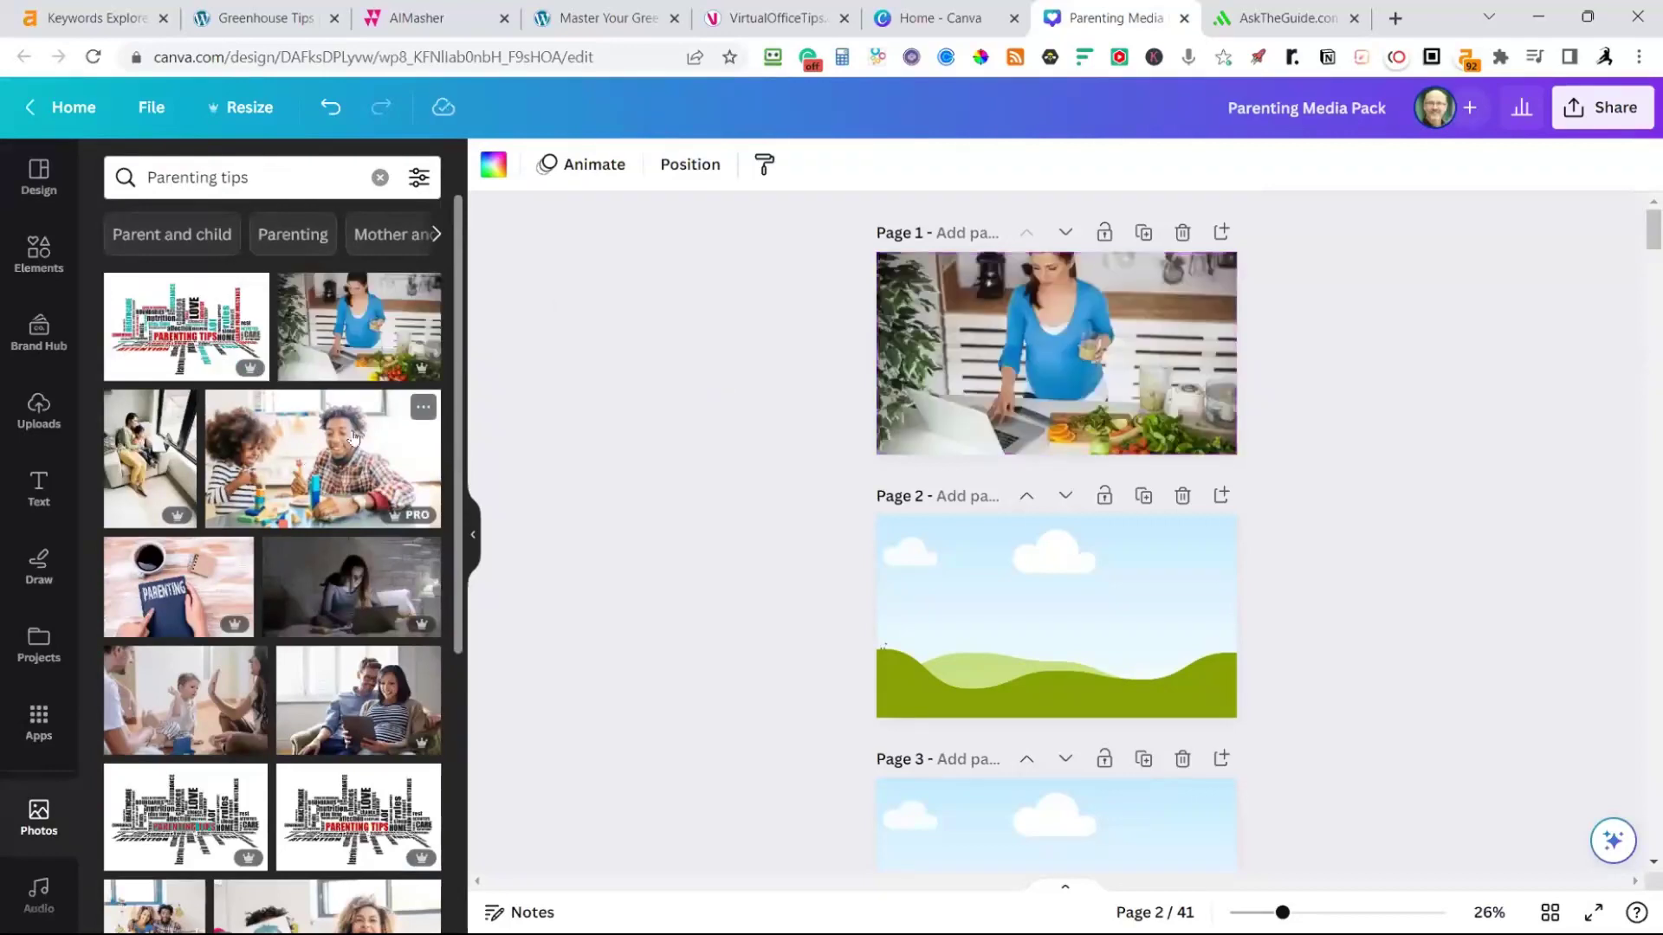
drag(314, 460, 1173, 715)
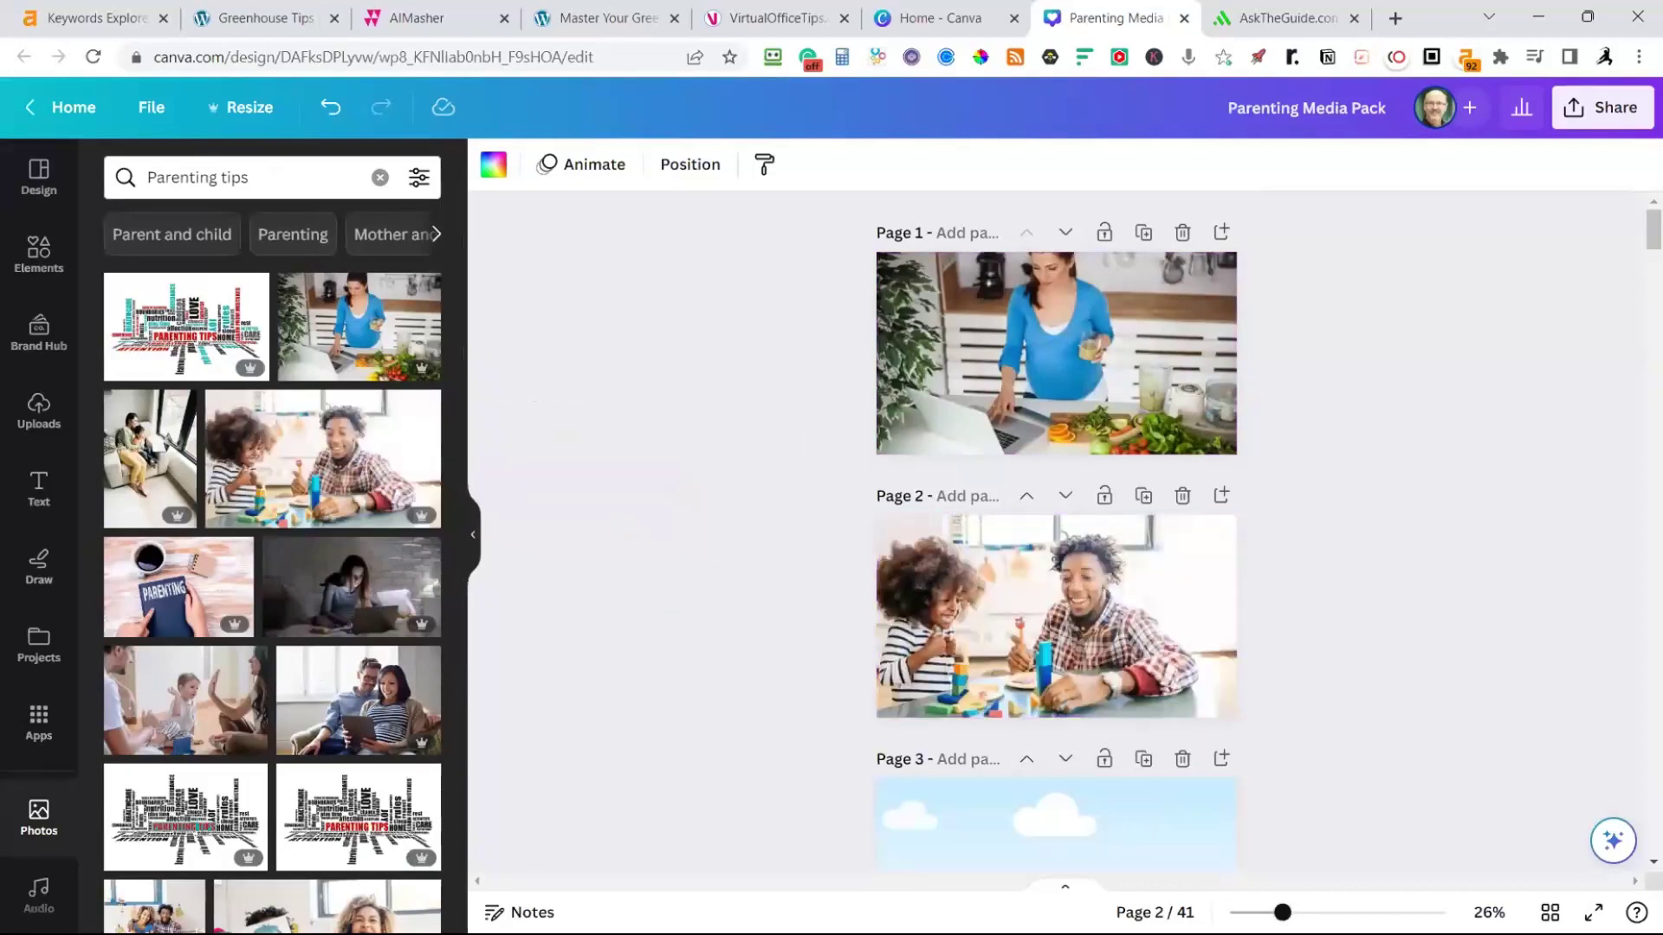
scroll(753, 631, down, 5)
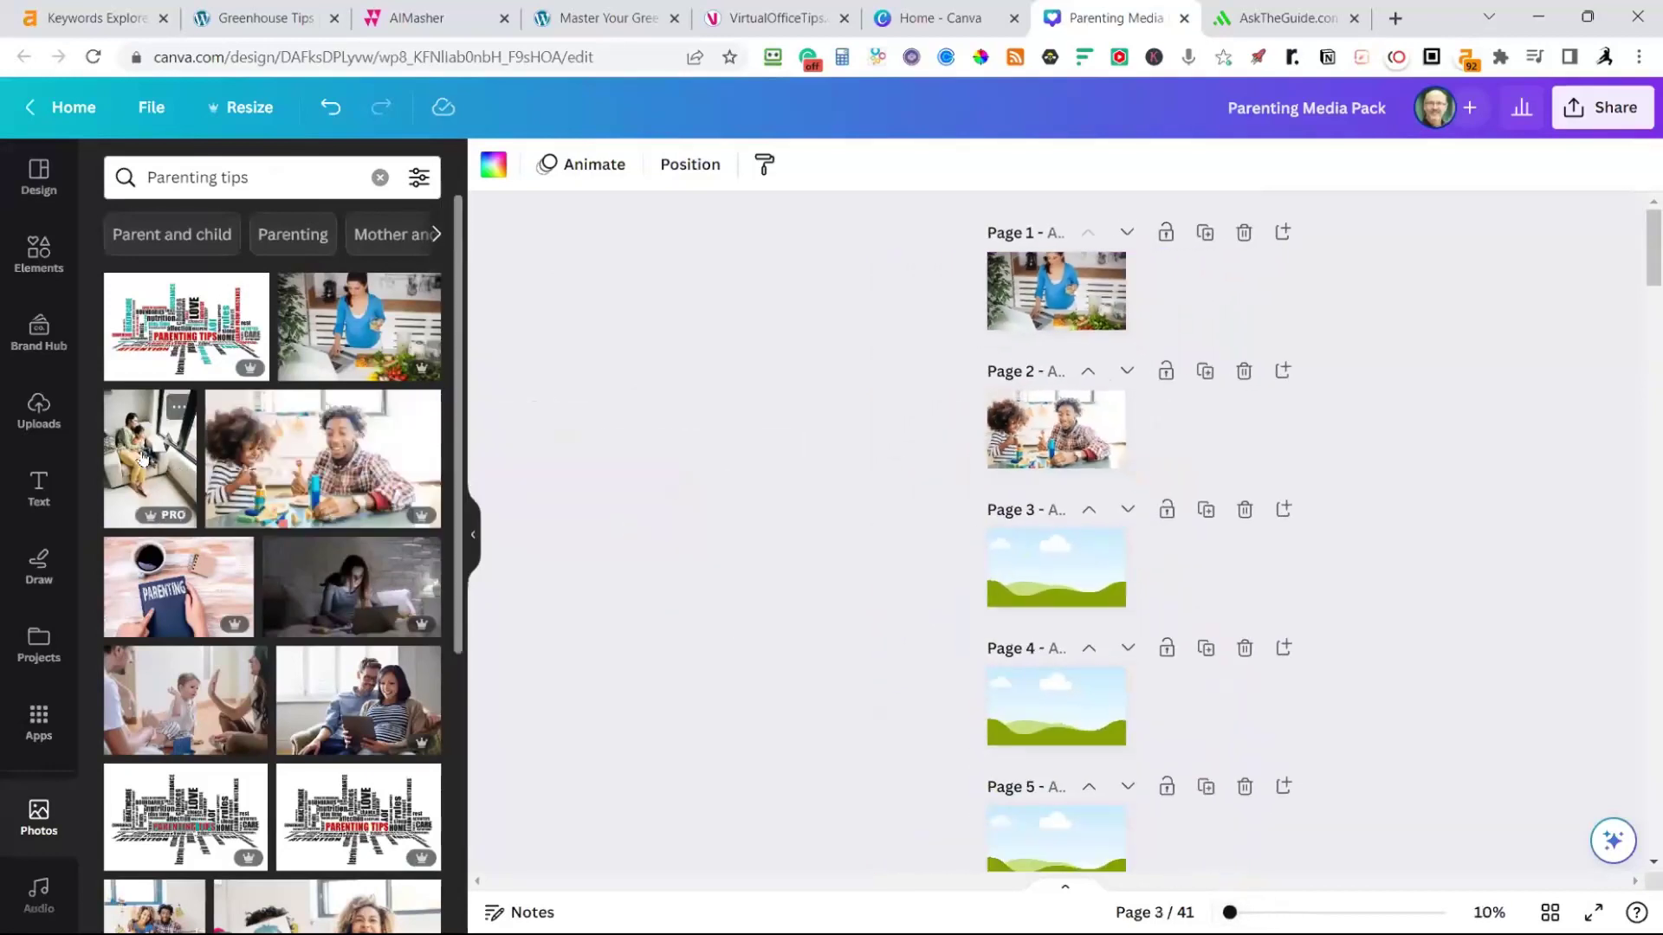
drag(191, 595, 1052, 567)
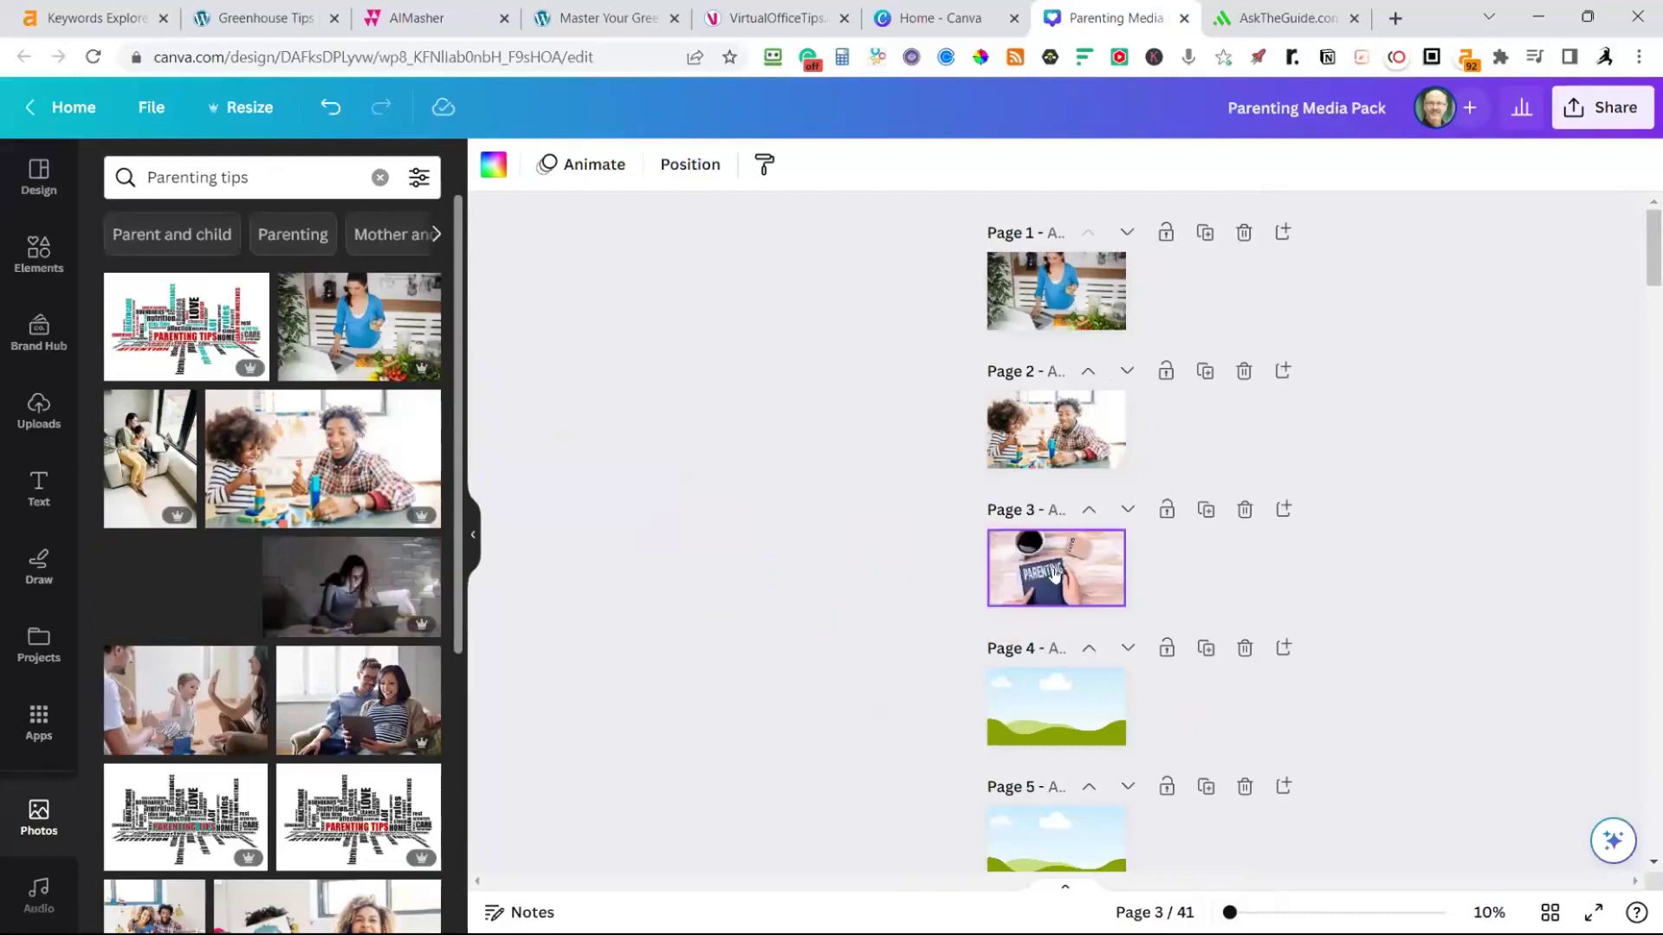
drag(364, 589, 631, 720)
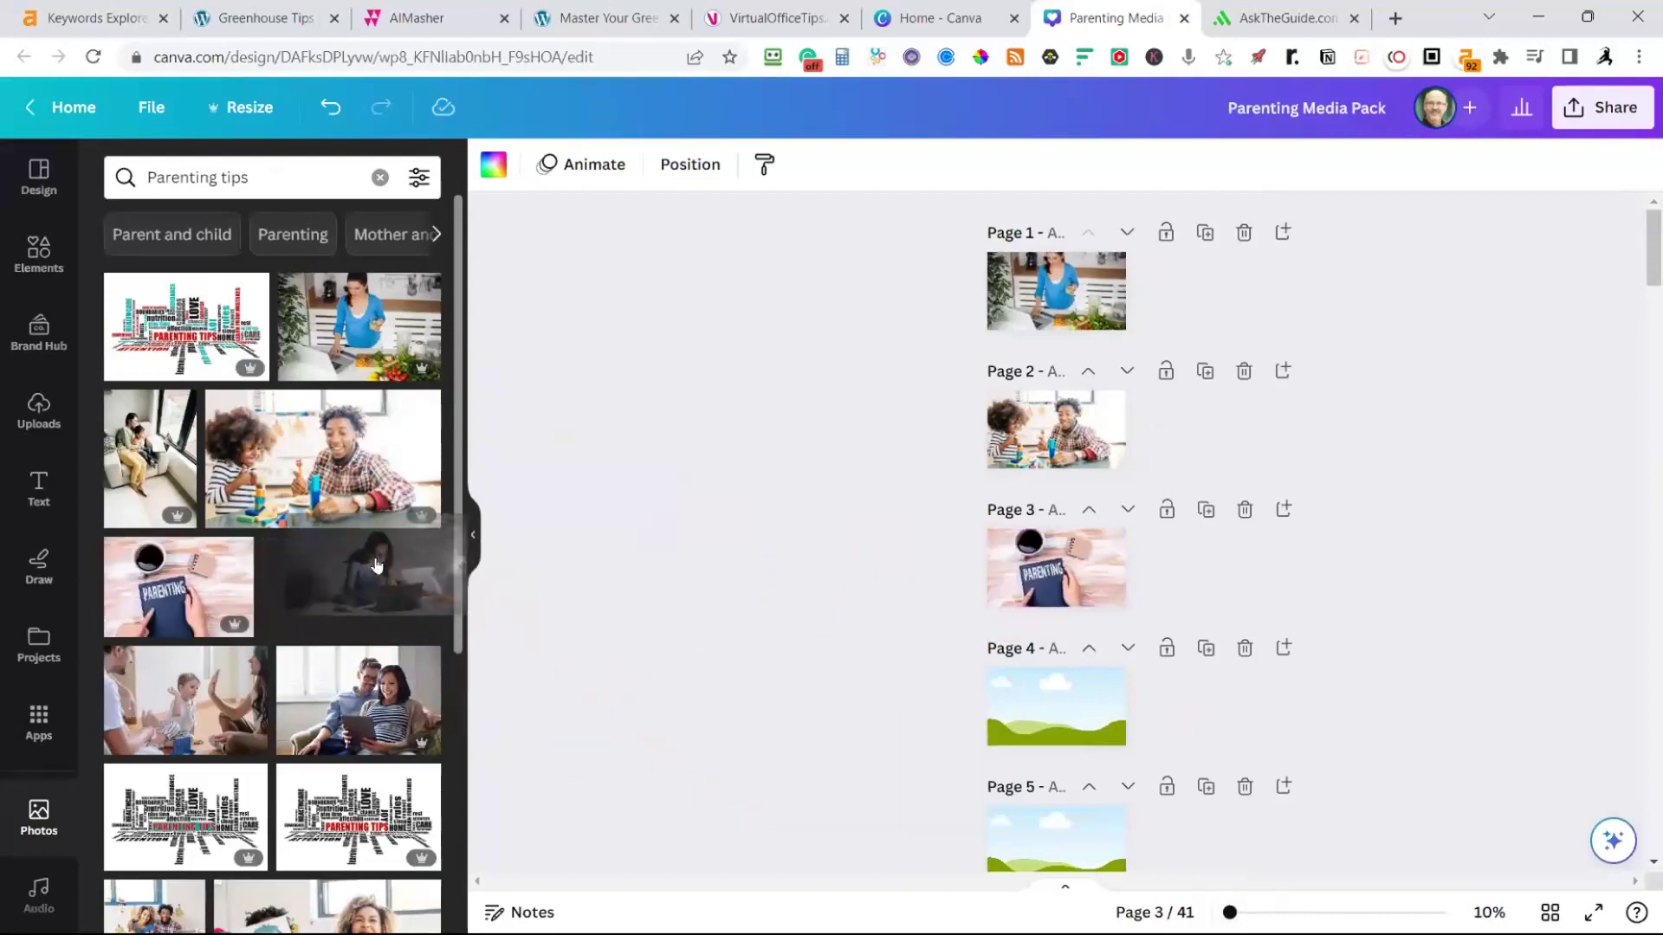
drag(423, 662, 1089, 719)
drag(185, 700, 1056, 837)
Fill the grids on pages 6 to 12 with further photos from the Parenting tips results
scroll(790, 454, down, 8)
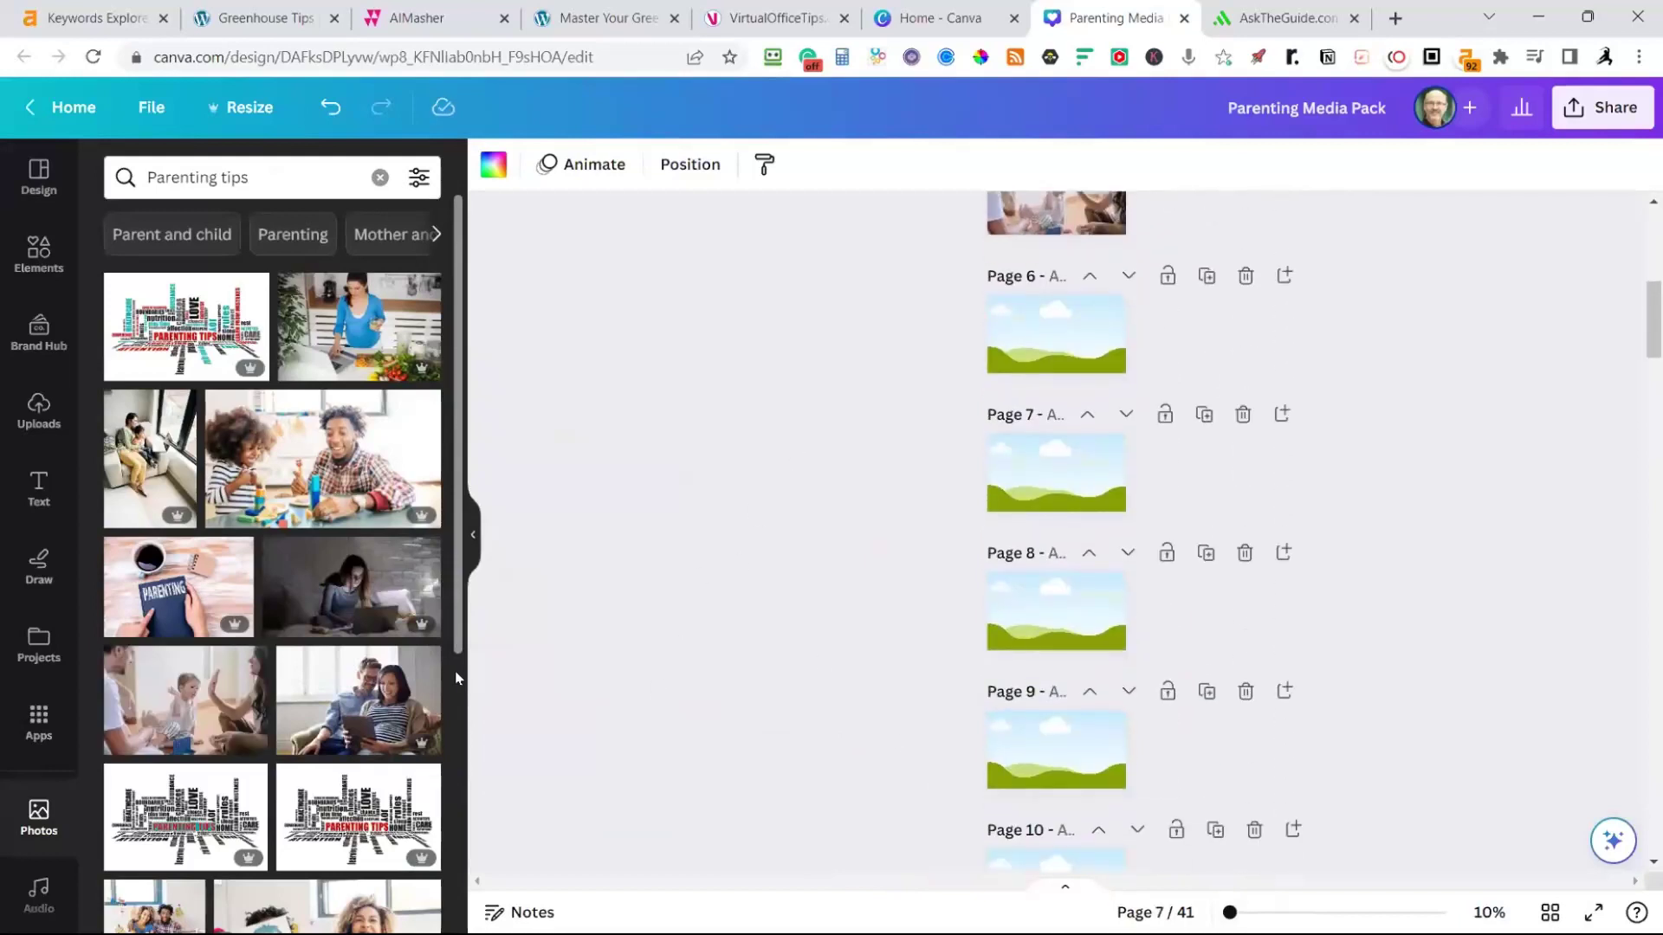
scroll(457, 678, down, 2)
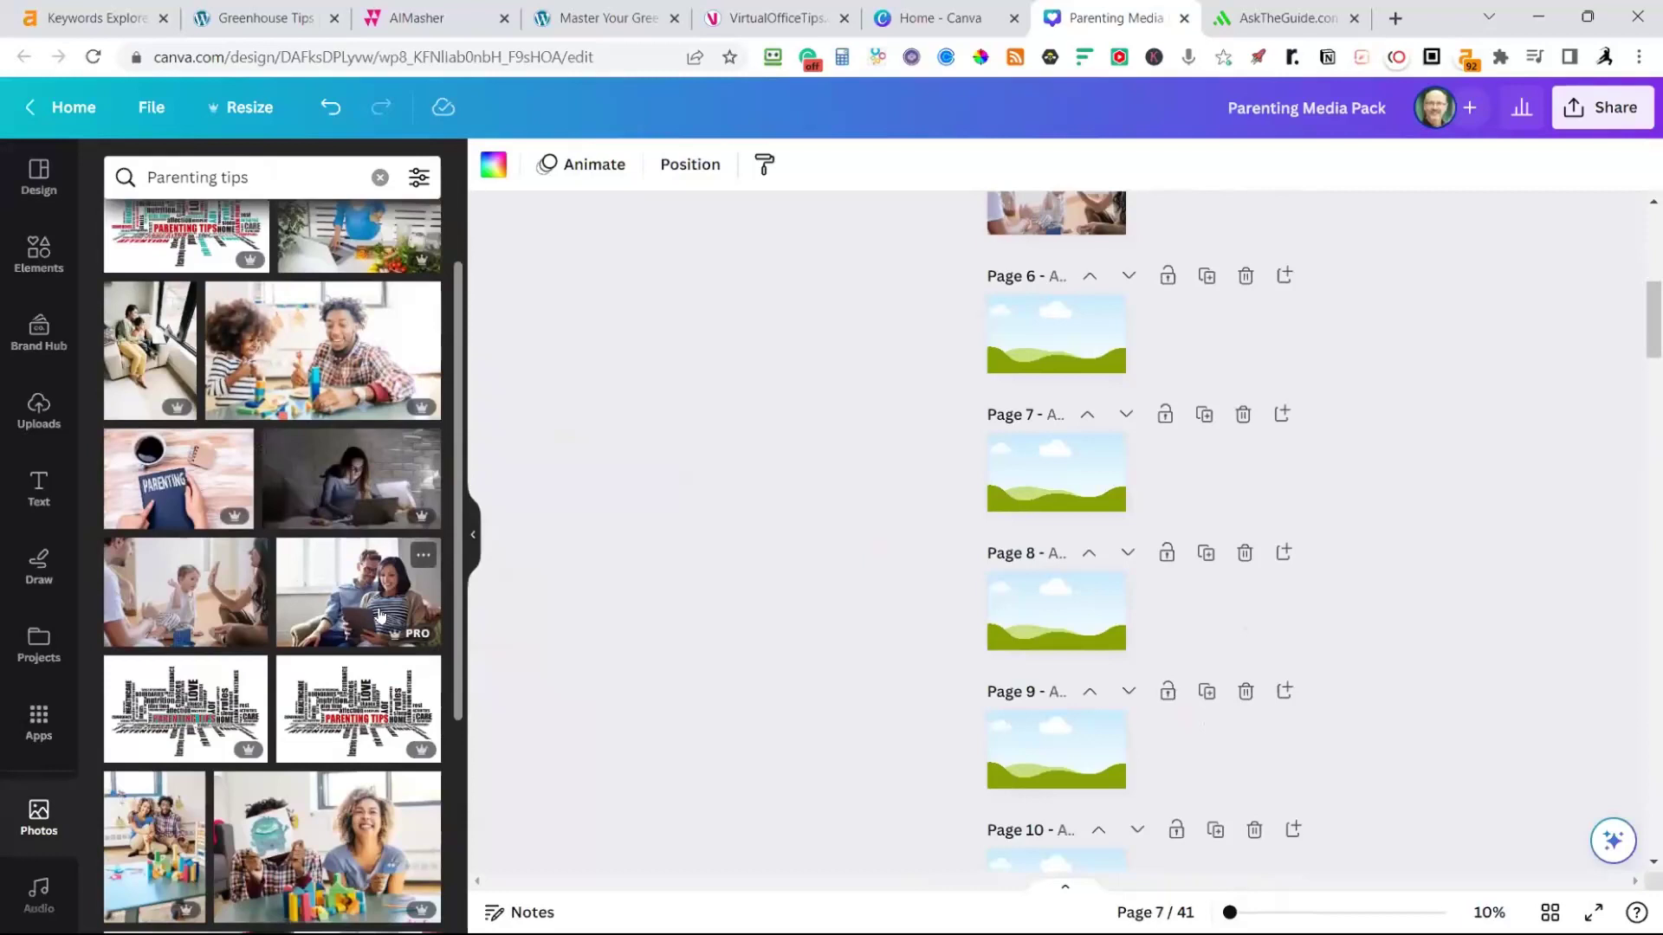
scroll(372, 606, down, 5)
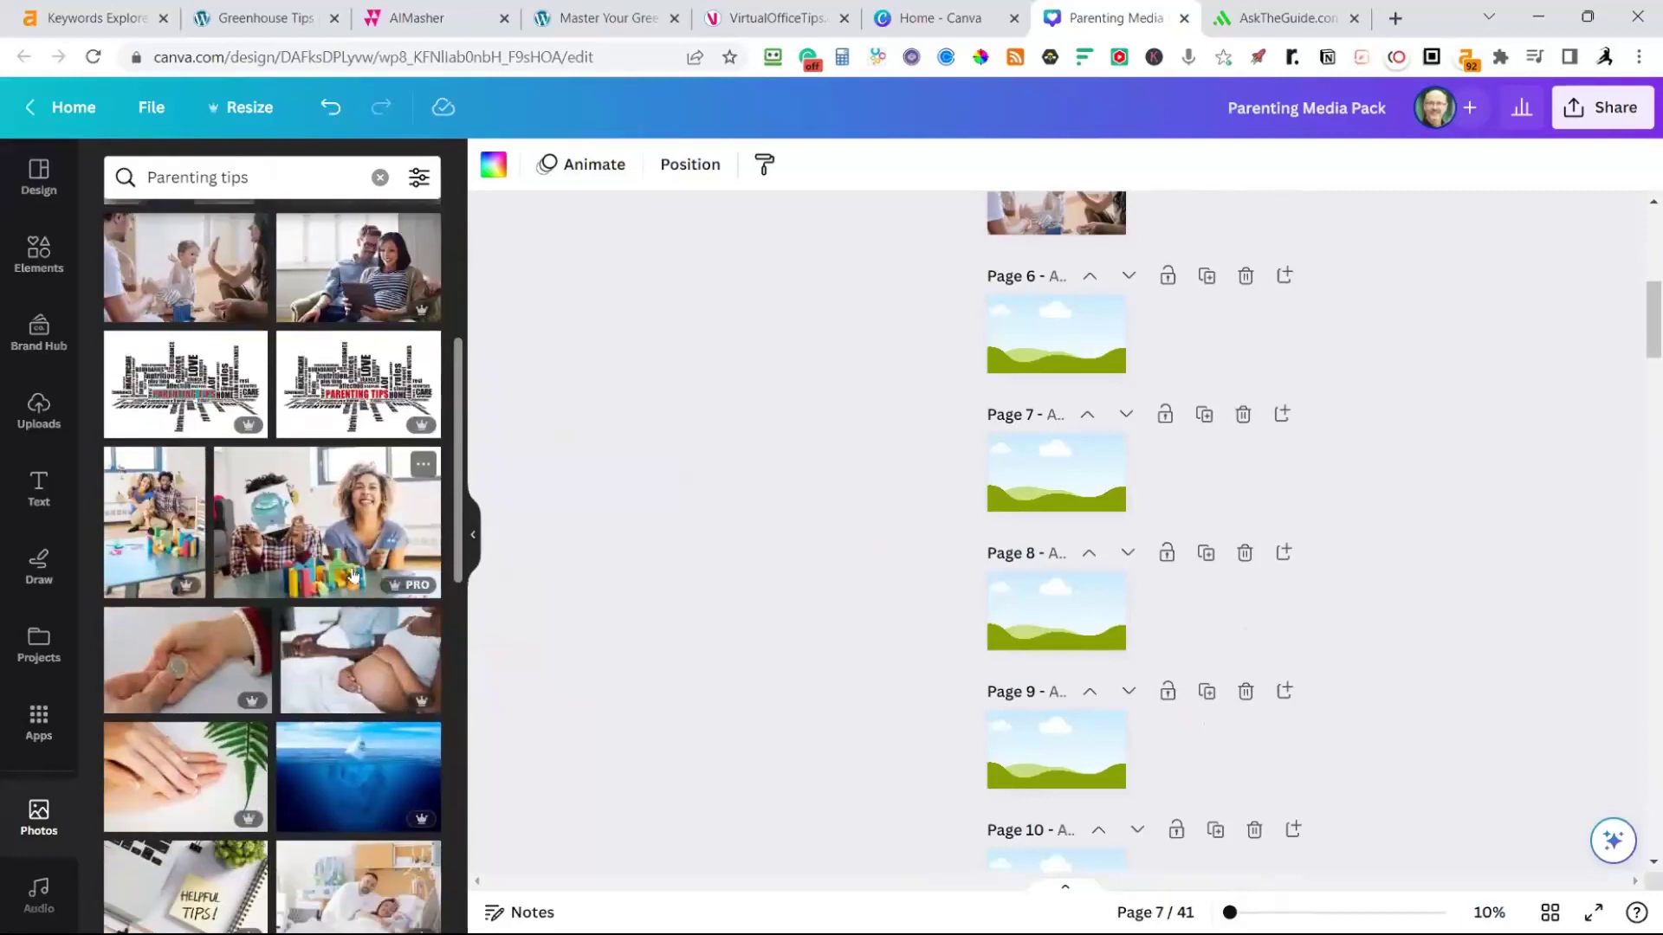
click(346, 547)
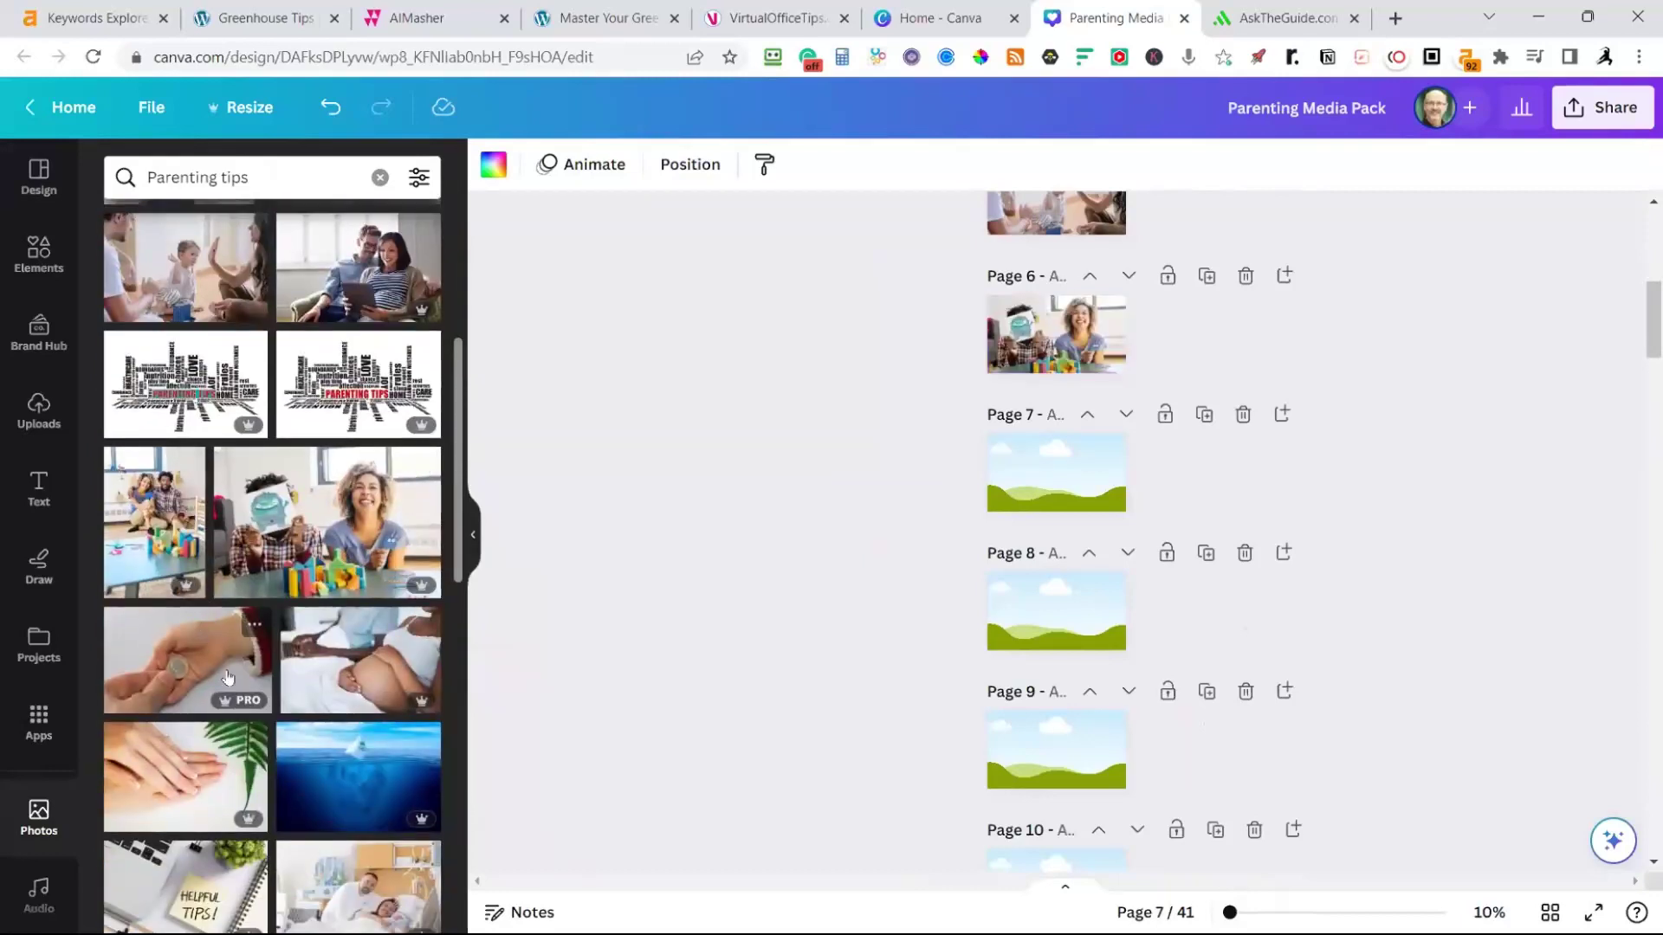
scroll(362, 707, down, 5)
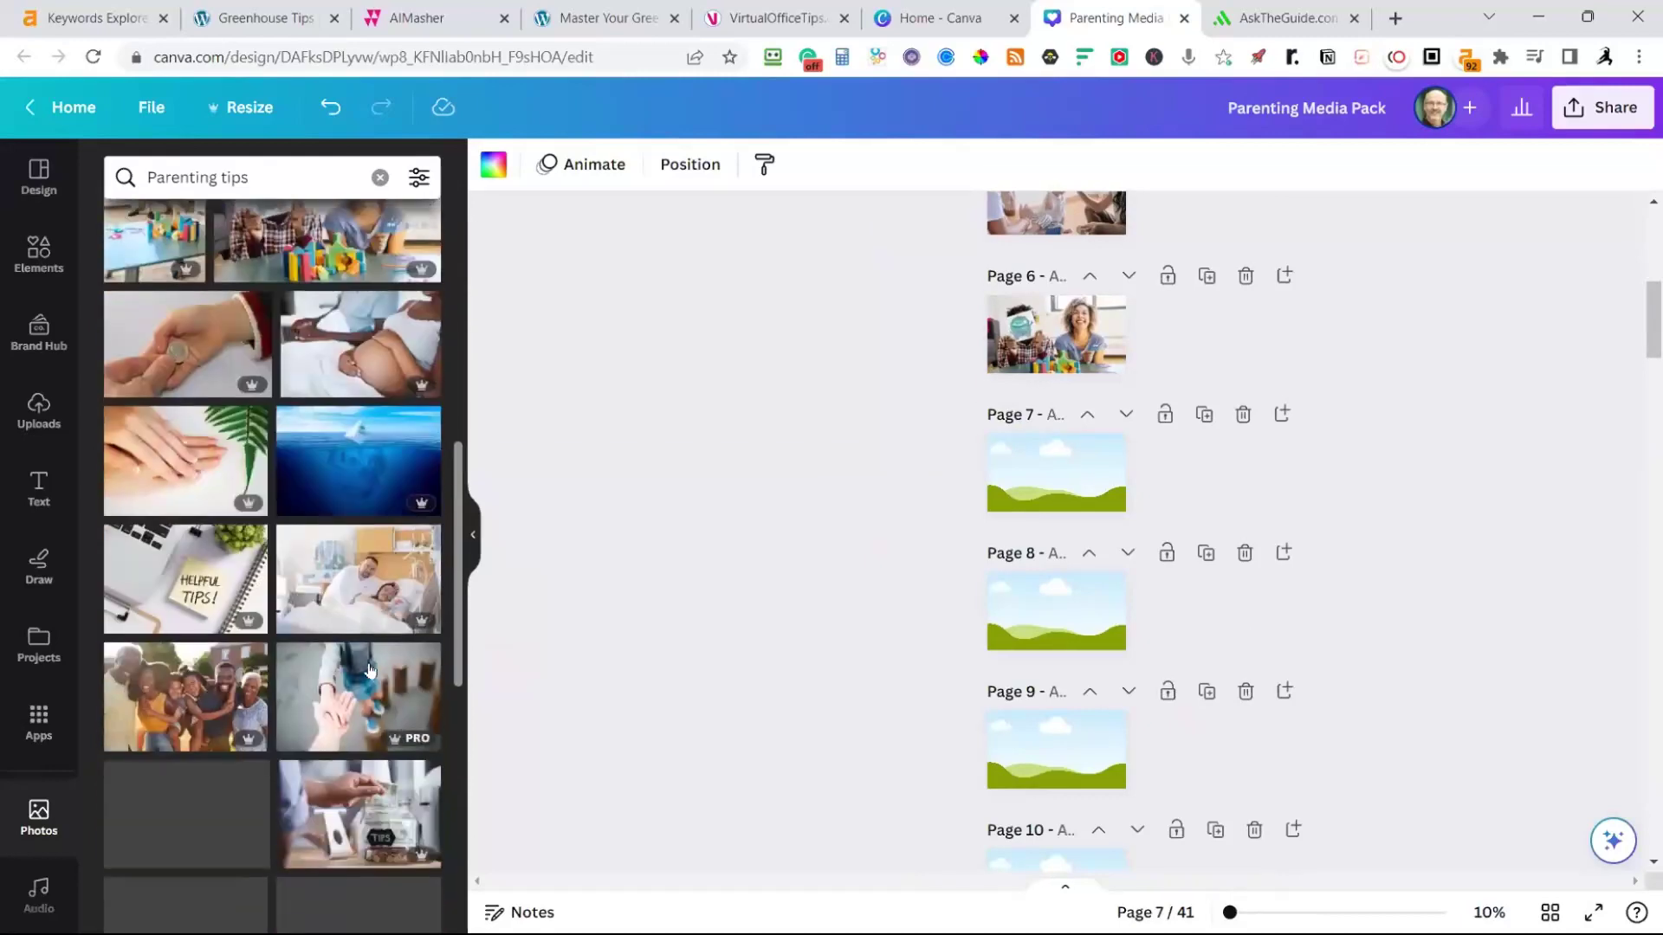
click(185, 570)
drag(178, 710, 1056, 732)
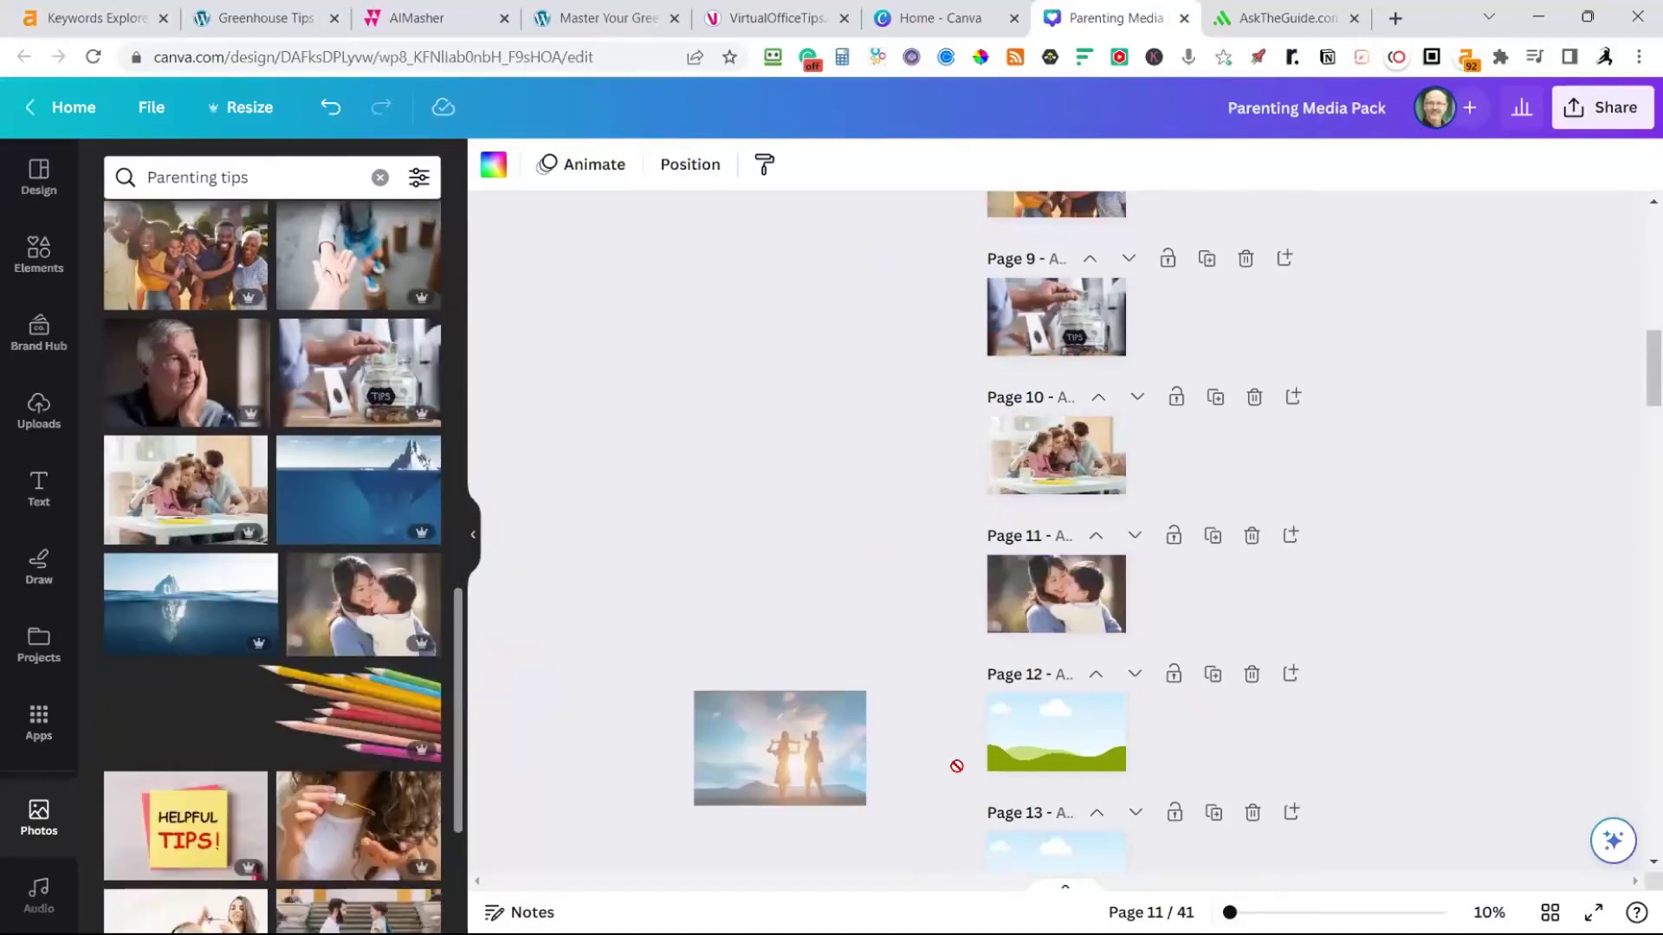
Place a different parenting photo in each grid on pages 13 to 21
scroll(174, 542, down, 10)
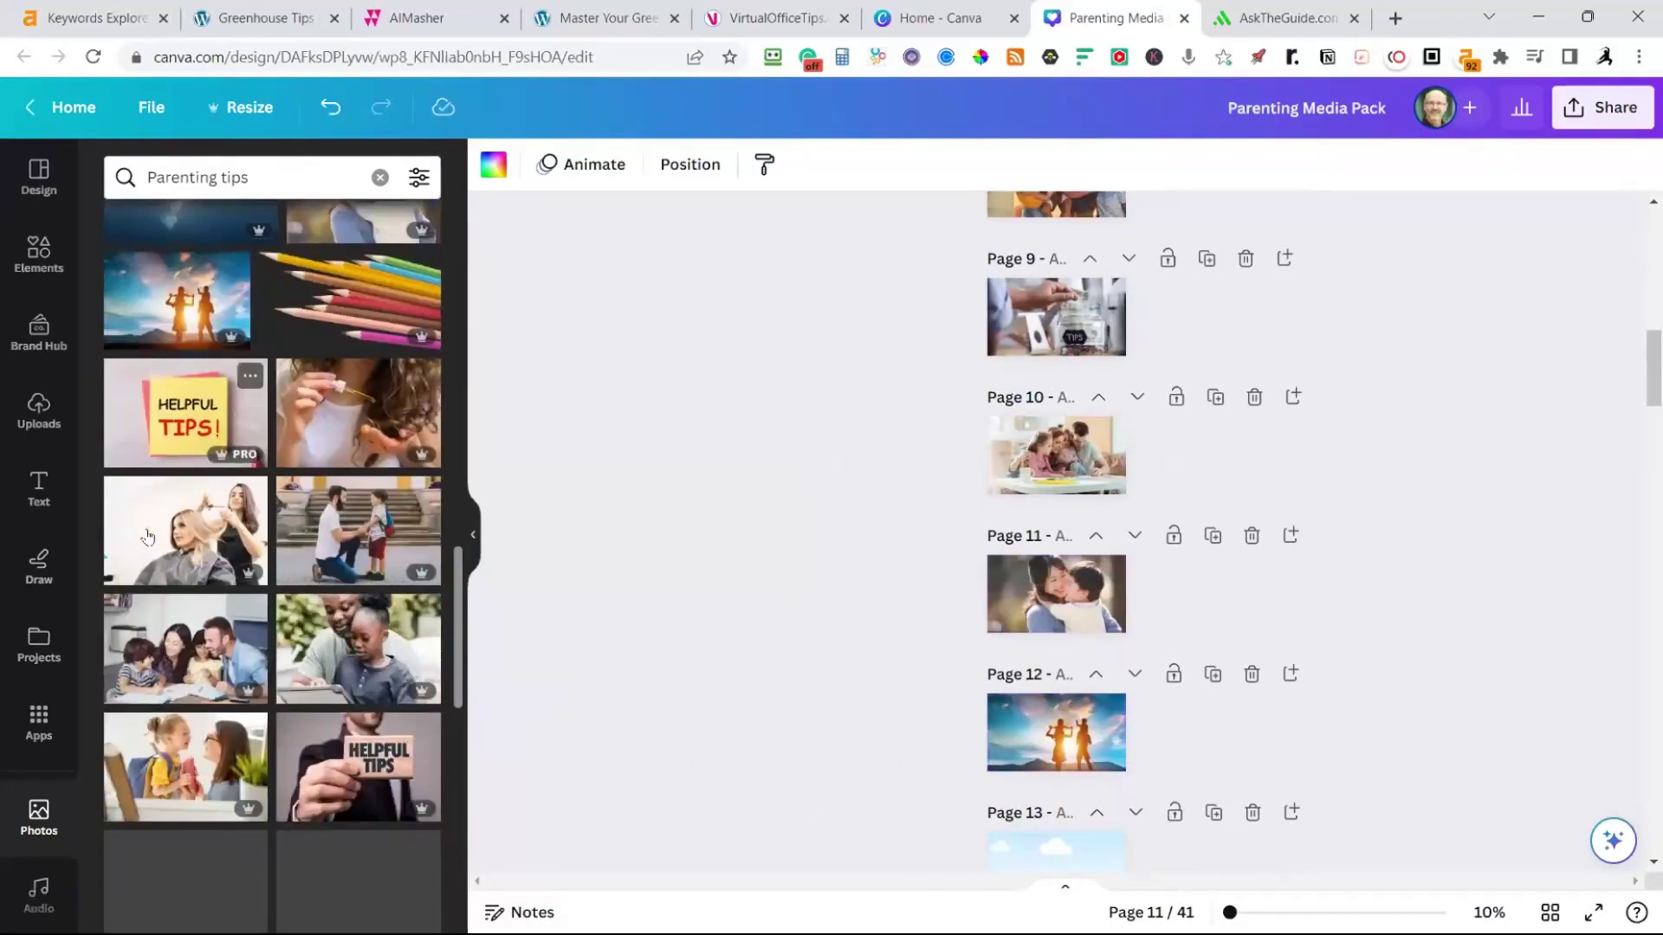
drag(346, 303, 1052, 844)
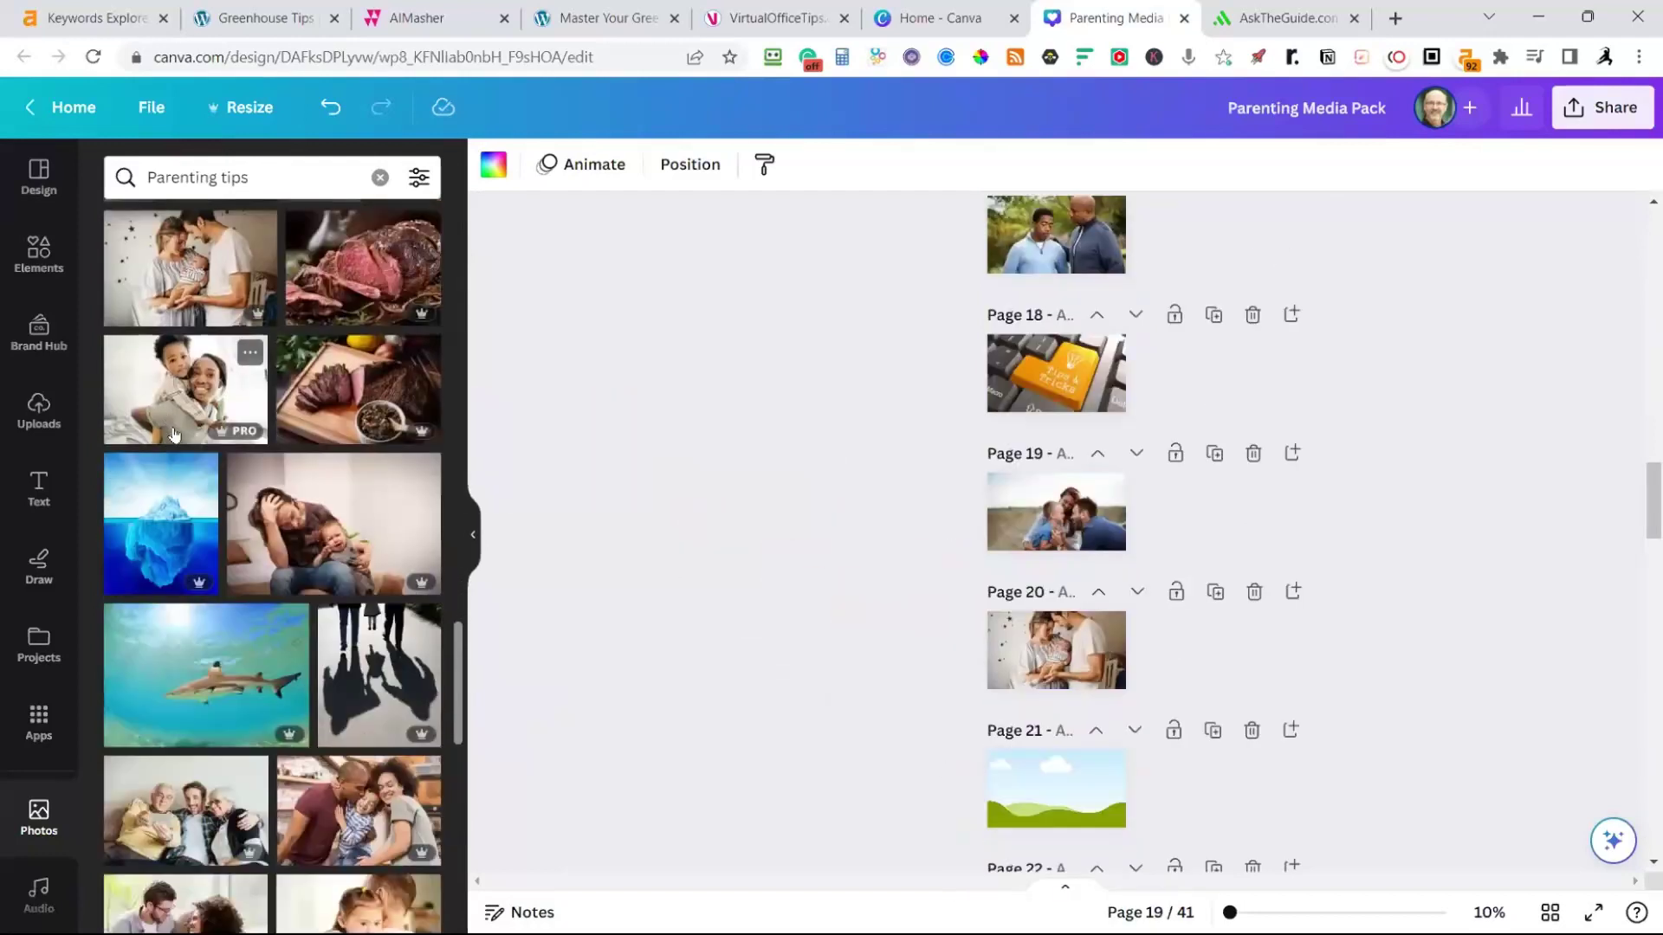
scroll(222, 388, down, 2)
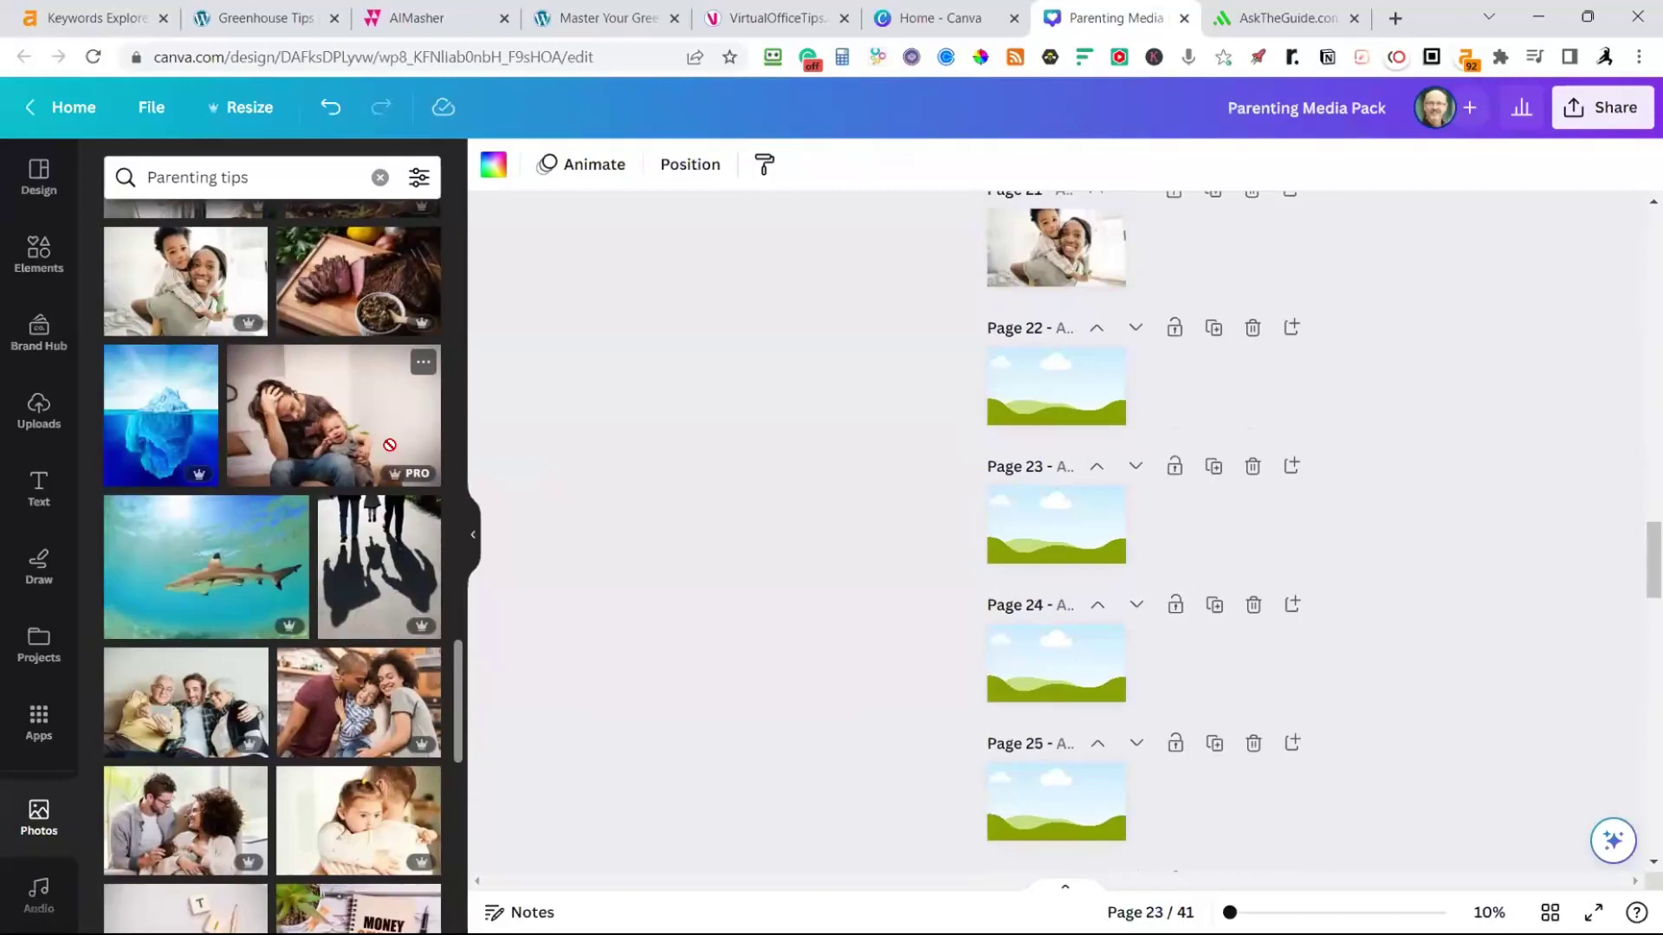
Fill pages 22 to 24 with the stressed mother, family shadows and three men on a sofa photos
drag(387, 443, 1036, 364)
drag(378, 563, 1094, 525)
scroll(346, 645, down, 3)
drag(186, 490, 1056, 662)
Fill the grids on pages 25 to 32 with more family photos, ending with the blue-sky family silhouette
scroll(364, 540, down, 3)
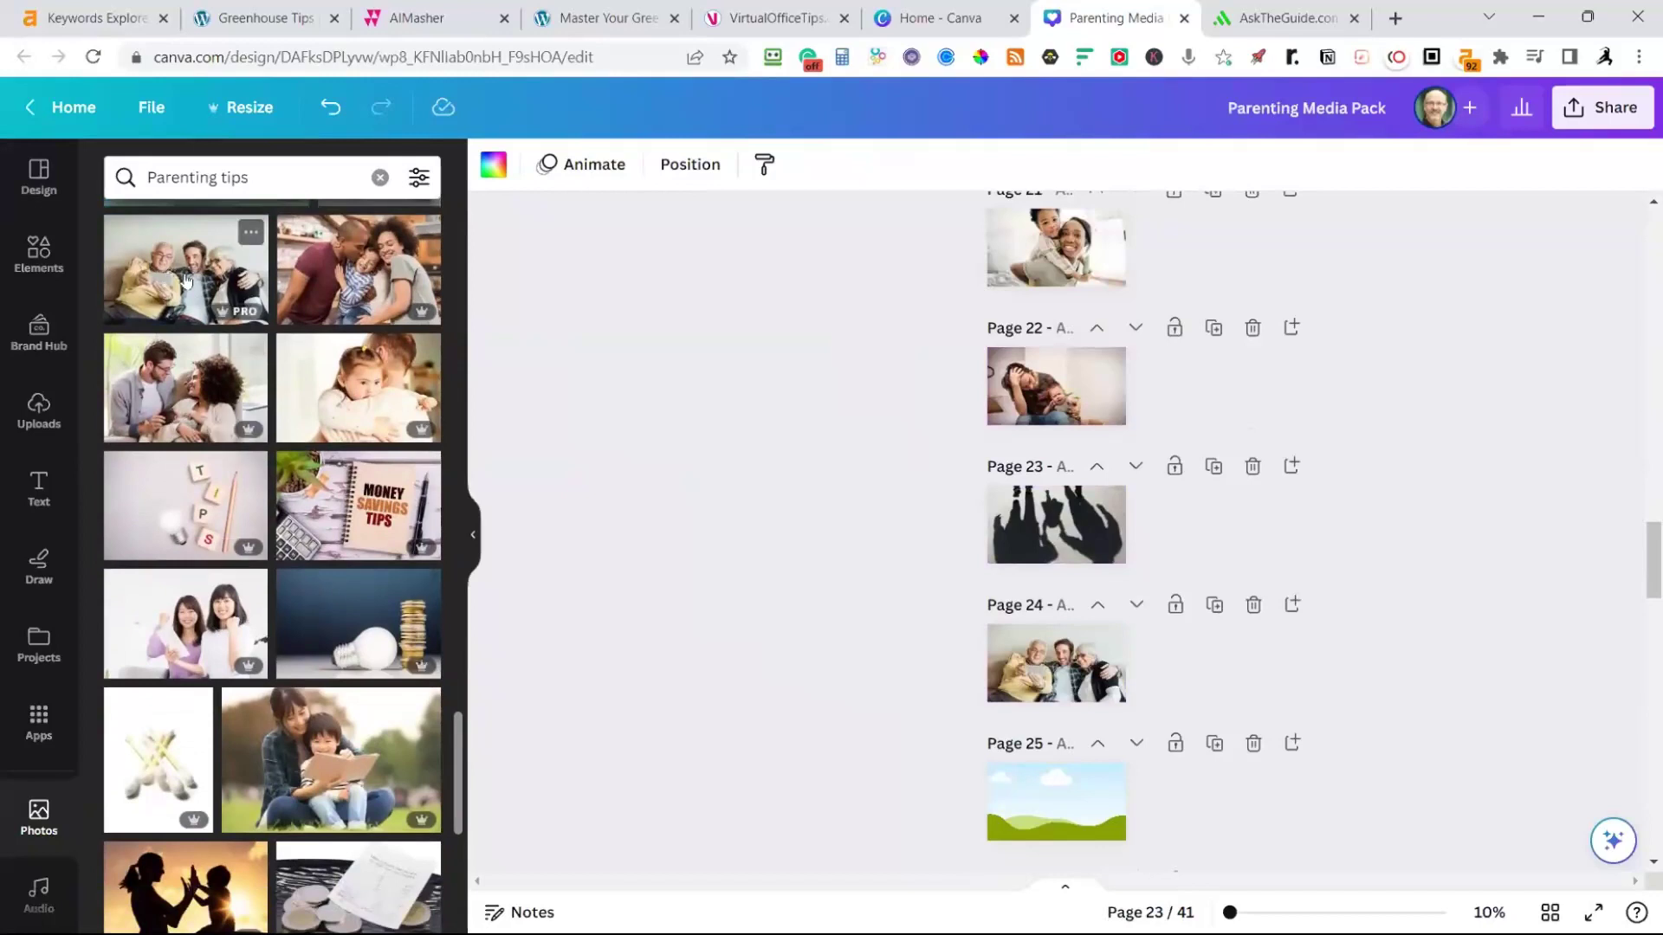
scroll(771, 563, down, 4)
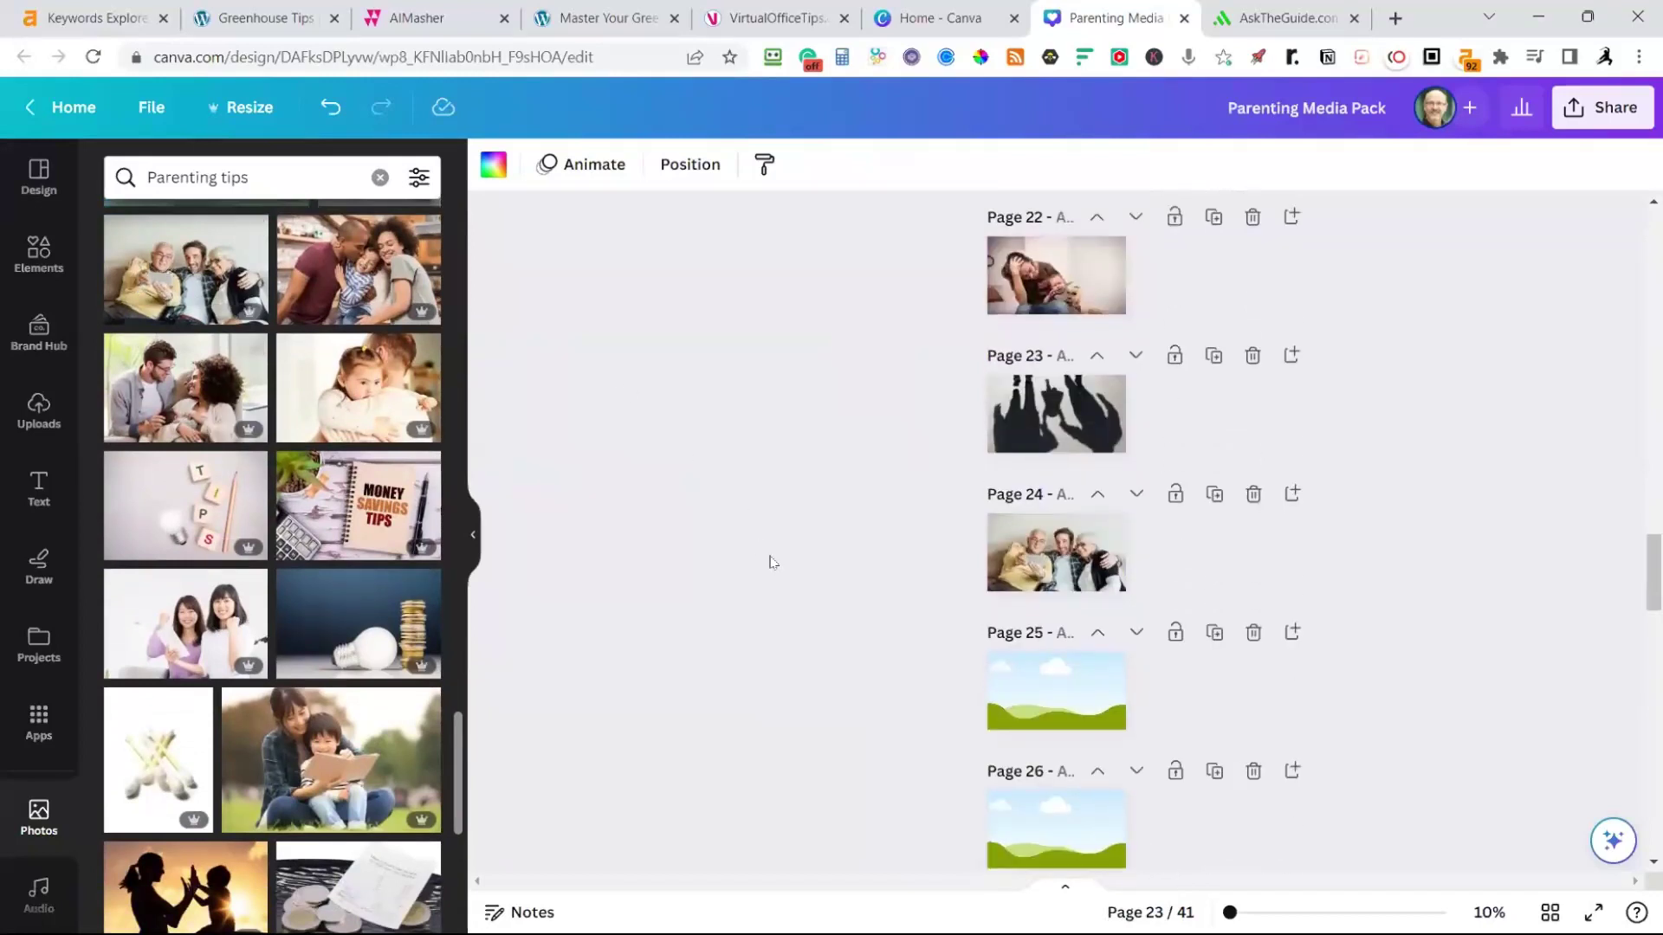
drag(358, 269, 1056, 476)
drag(385, 396, 1056, 615)
scroll(779, 658, down, 10)
scroll(424, 692, down, 5)
scroll(271, 734, down, 3)
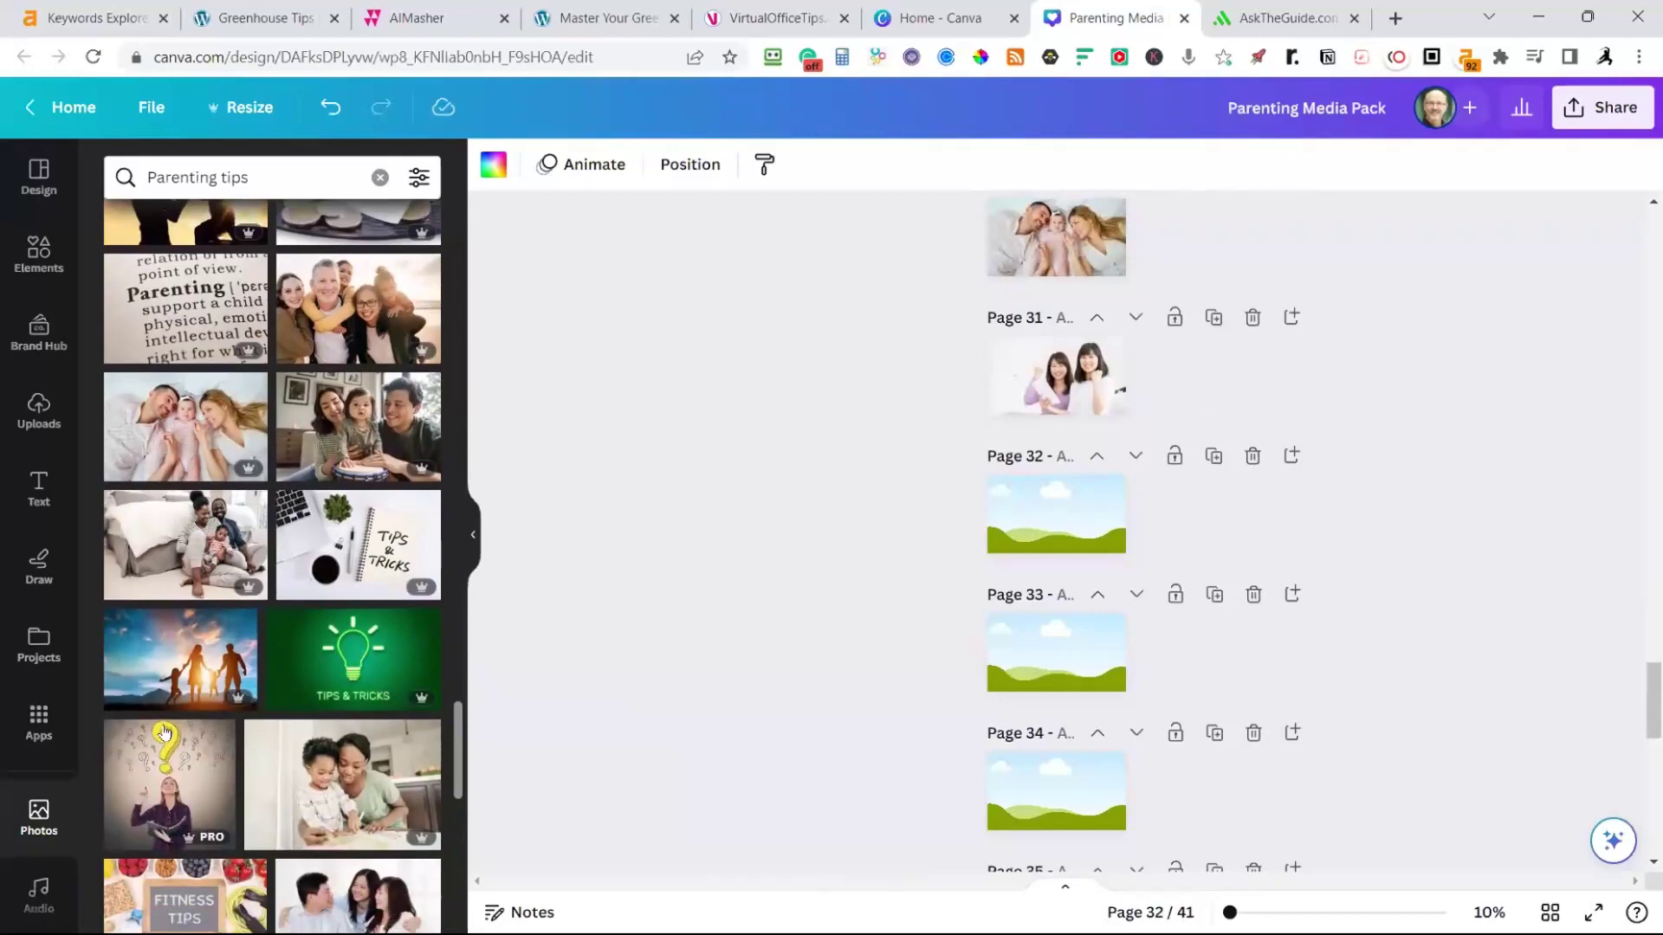
drag(180, 665, 1048, 506)
Replace the grid on page 33 with the photo of a family walking outdoors, enlarged and positioned to cover the page
scroll(290, 487, down, 5)
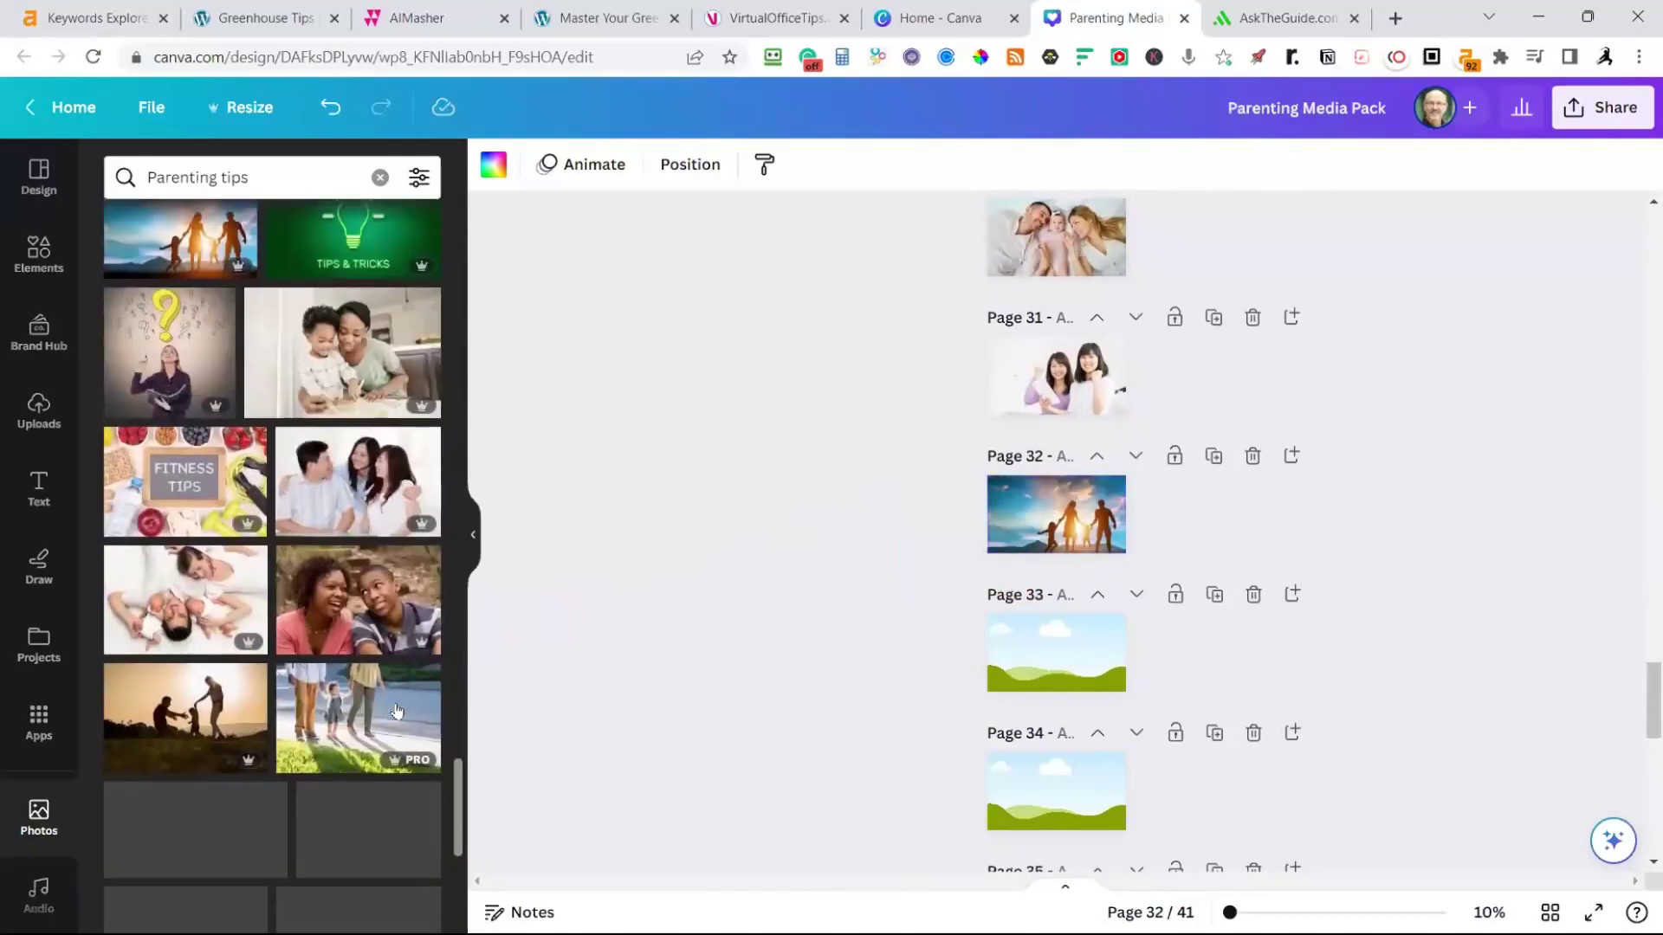
drag(290, 487, 1056, 653)
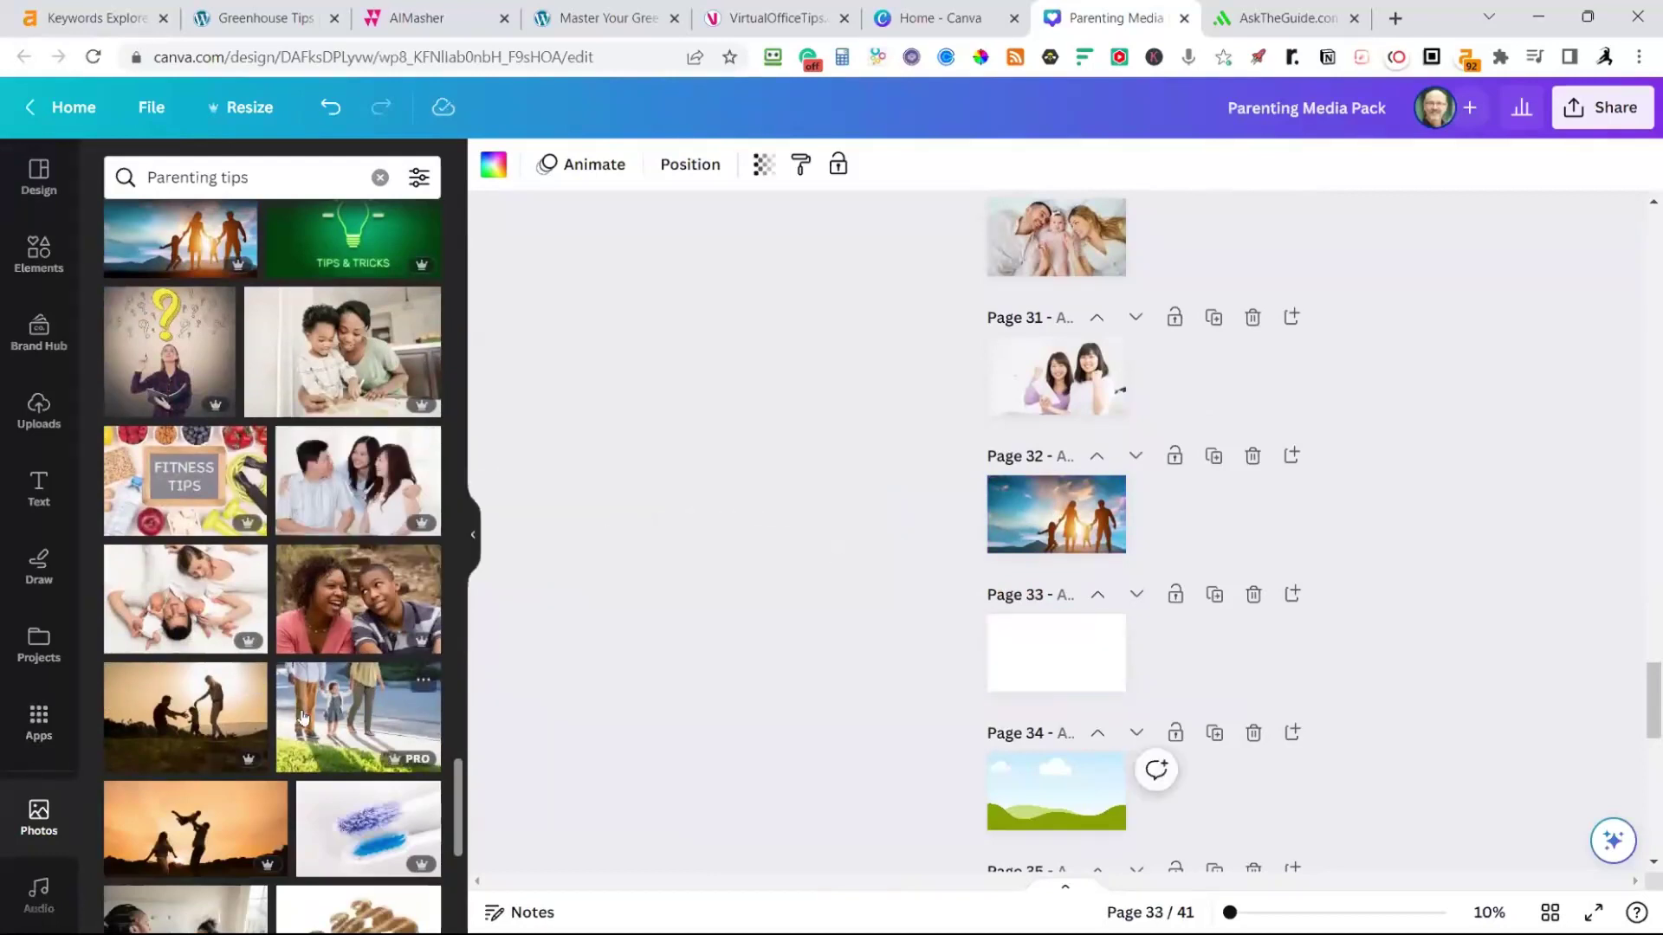
click(358, 717)
drag(1009, 677, 988, 692)
drag(1103, 616, 1126, 600)
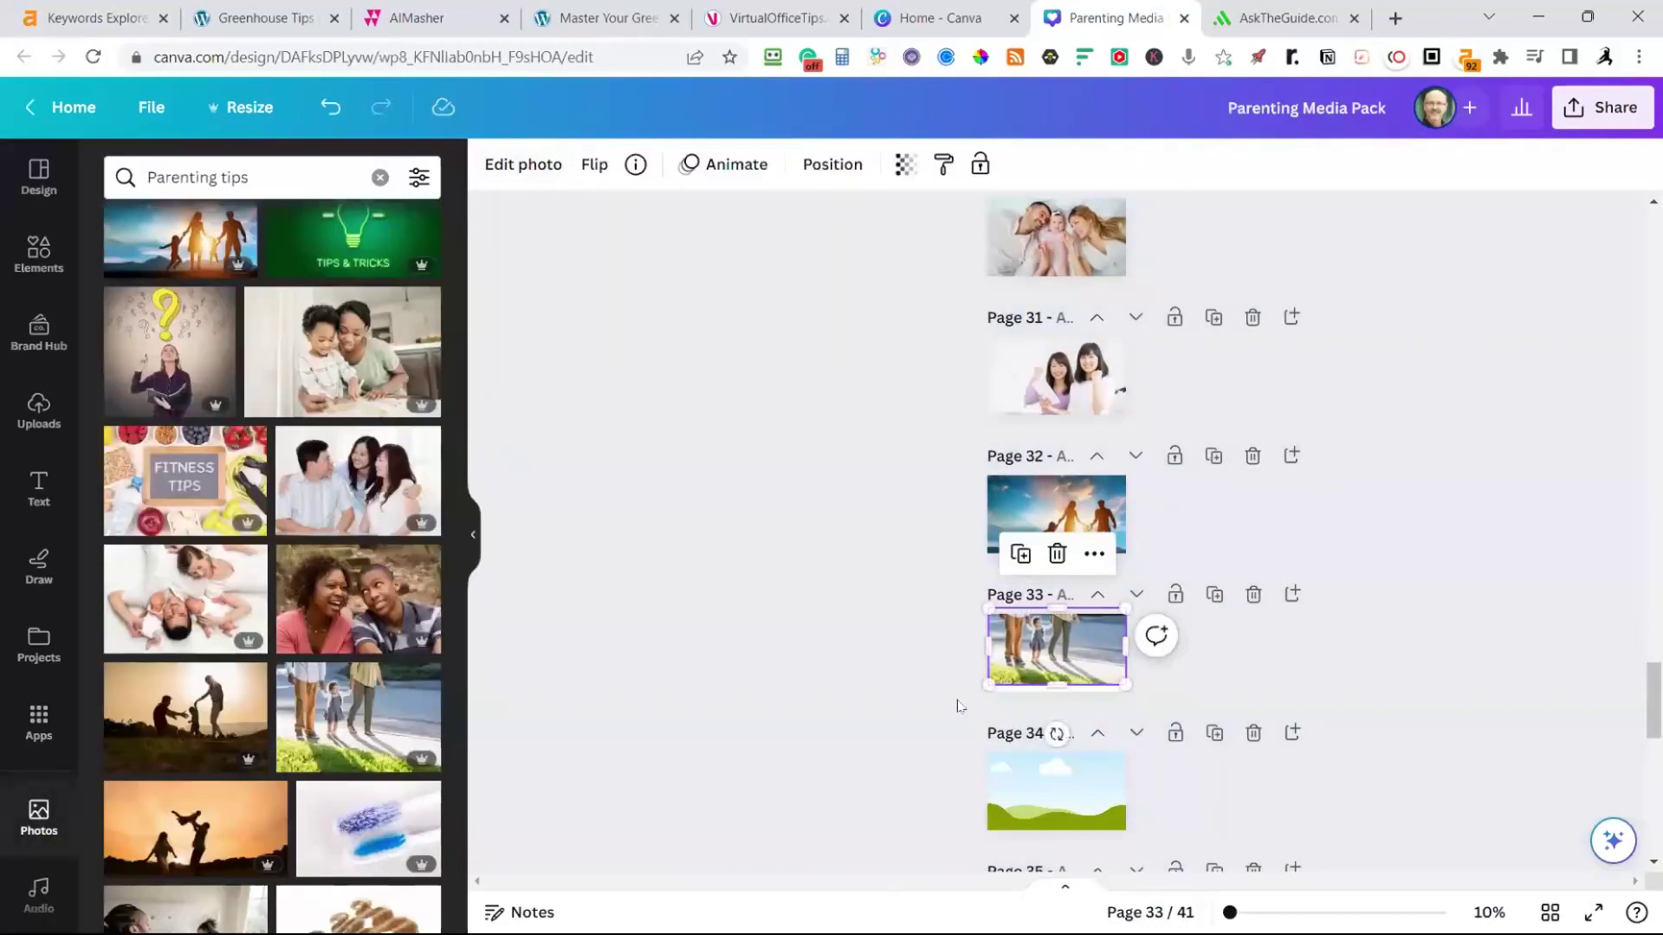
click(892, 686)
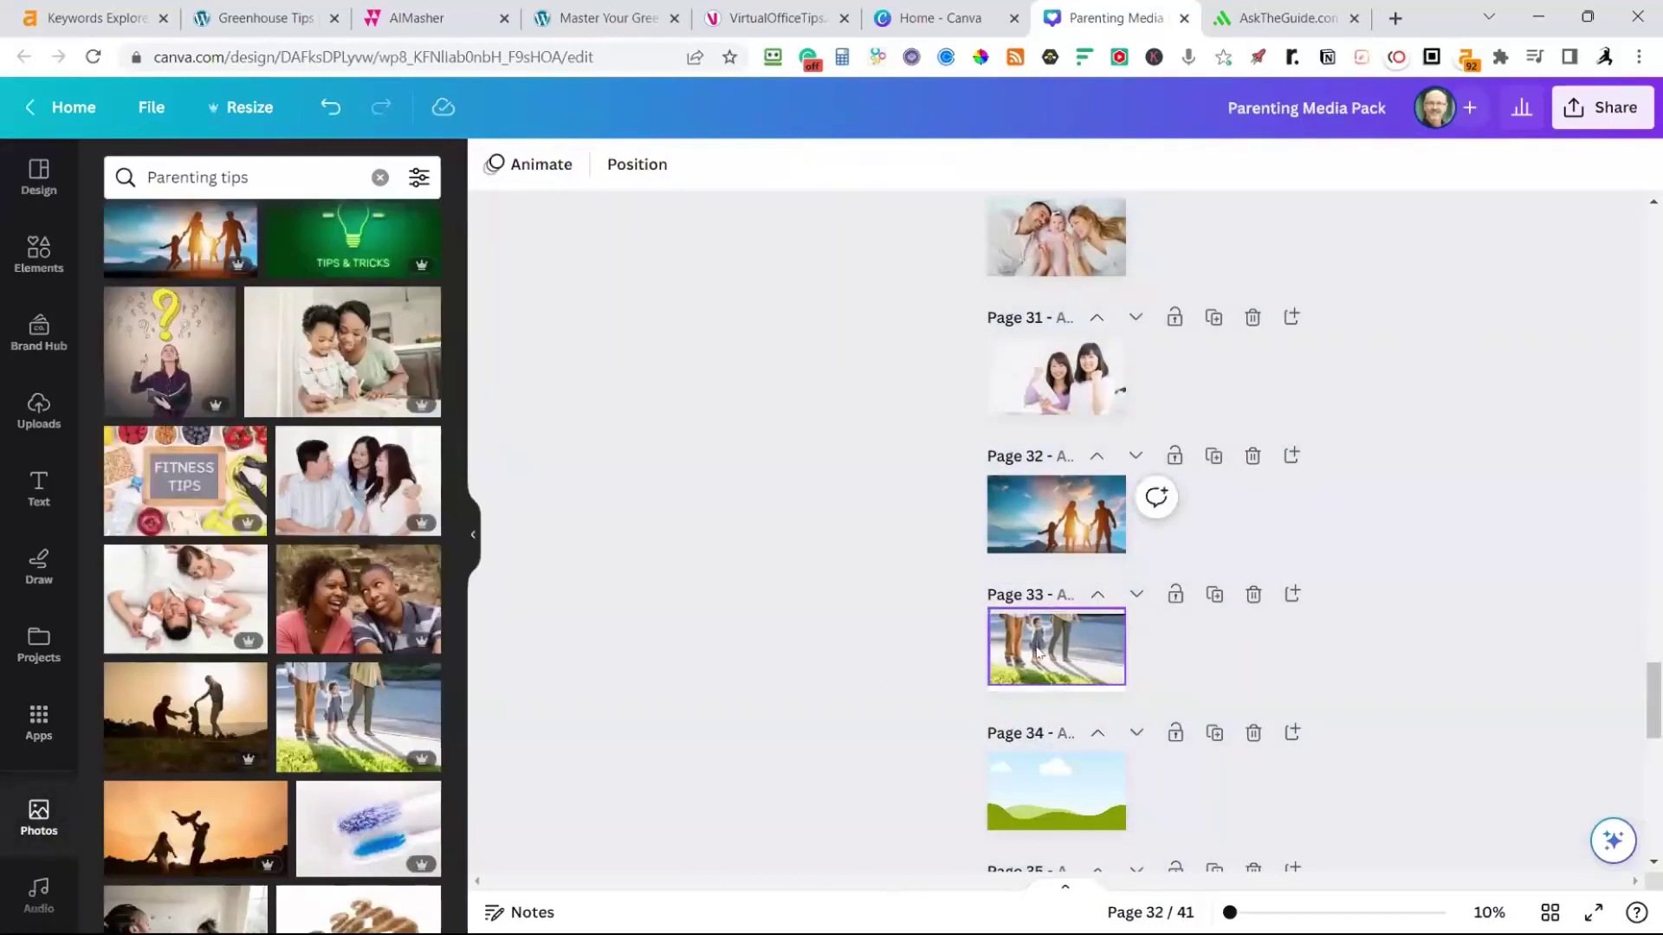
click(1022, 669)
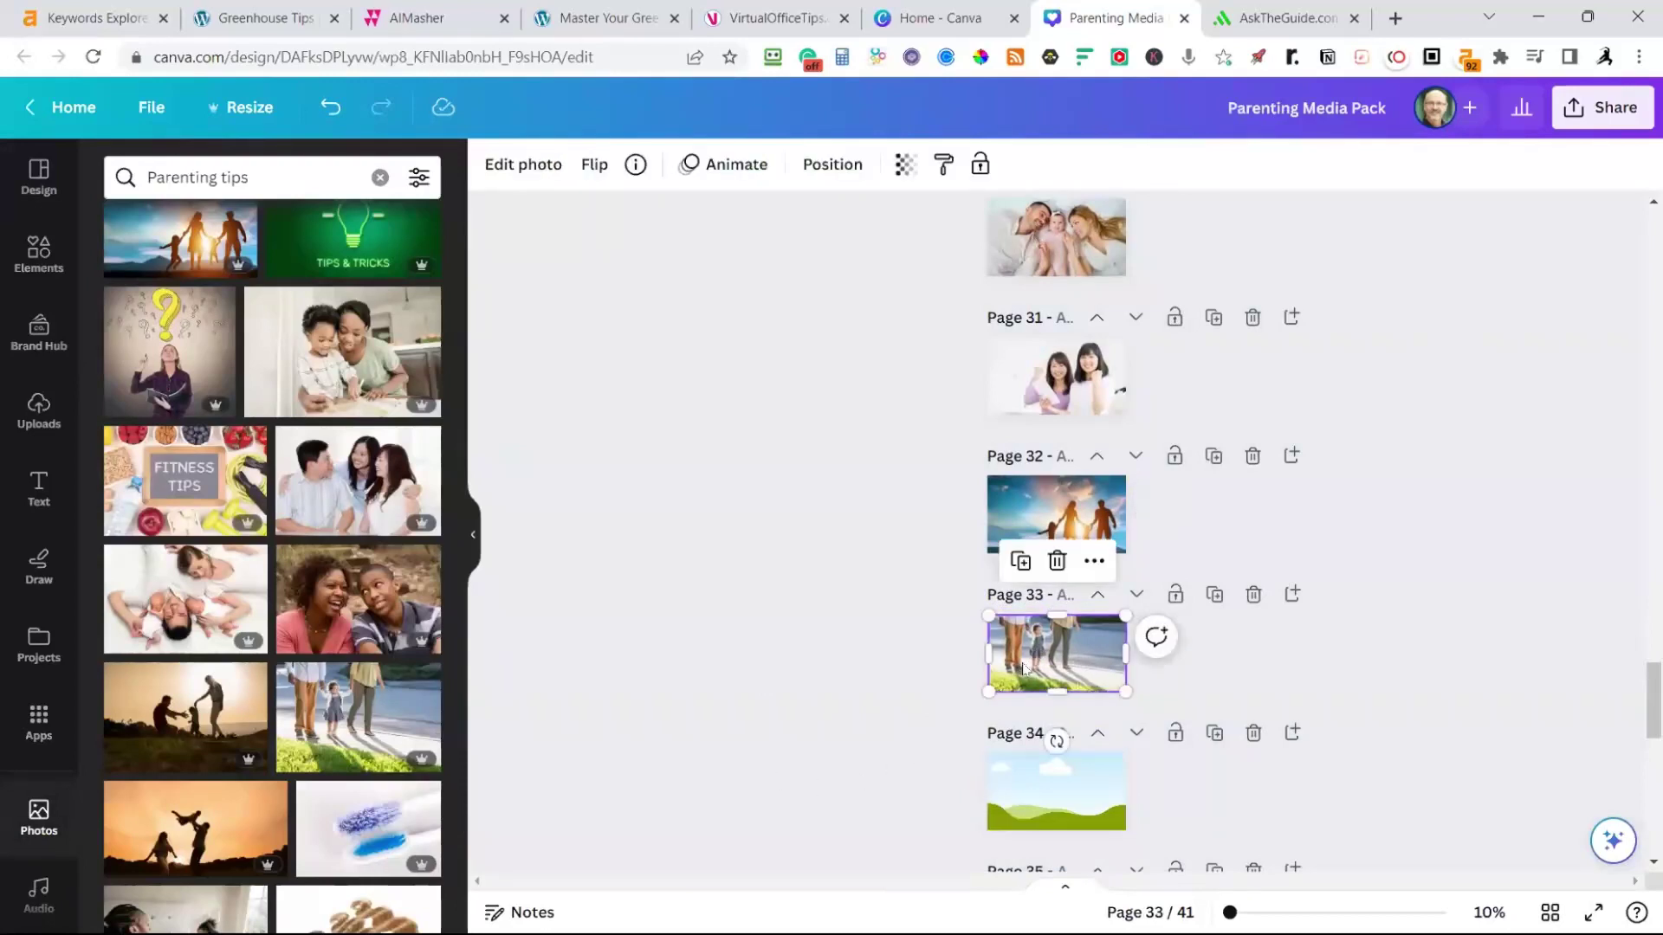
click(777, 742)
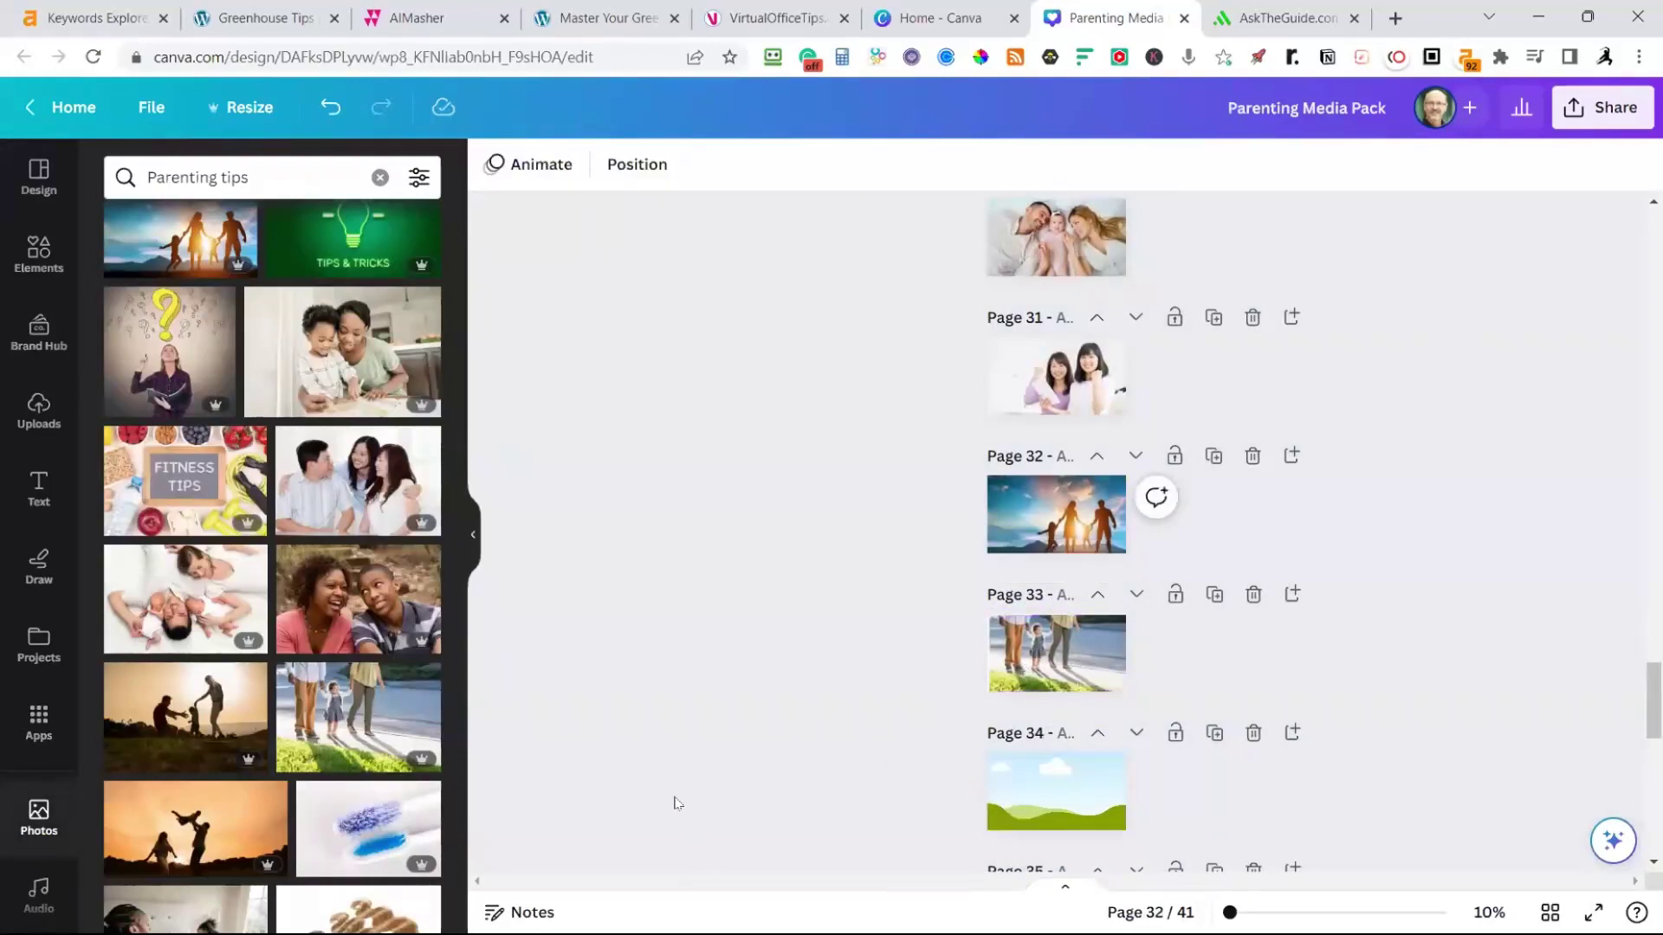
Fill the grids on pages 34 to 37 with the sunset silhouettes, the family of four outdoors, and the mother and child on a bed
scroll(667, 797, down, 3)
drag(183, 725, 1004, 573)
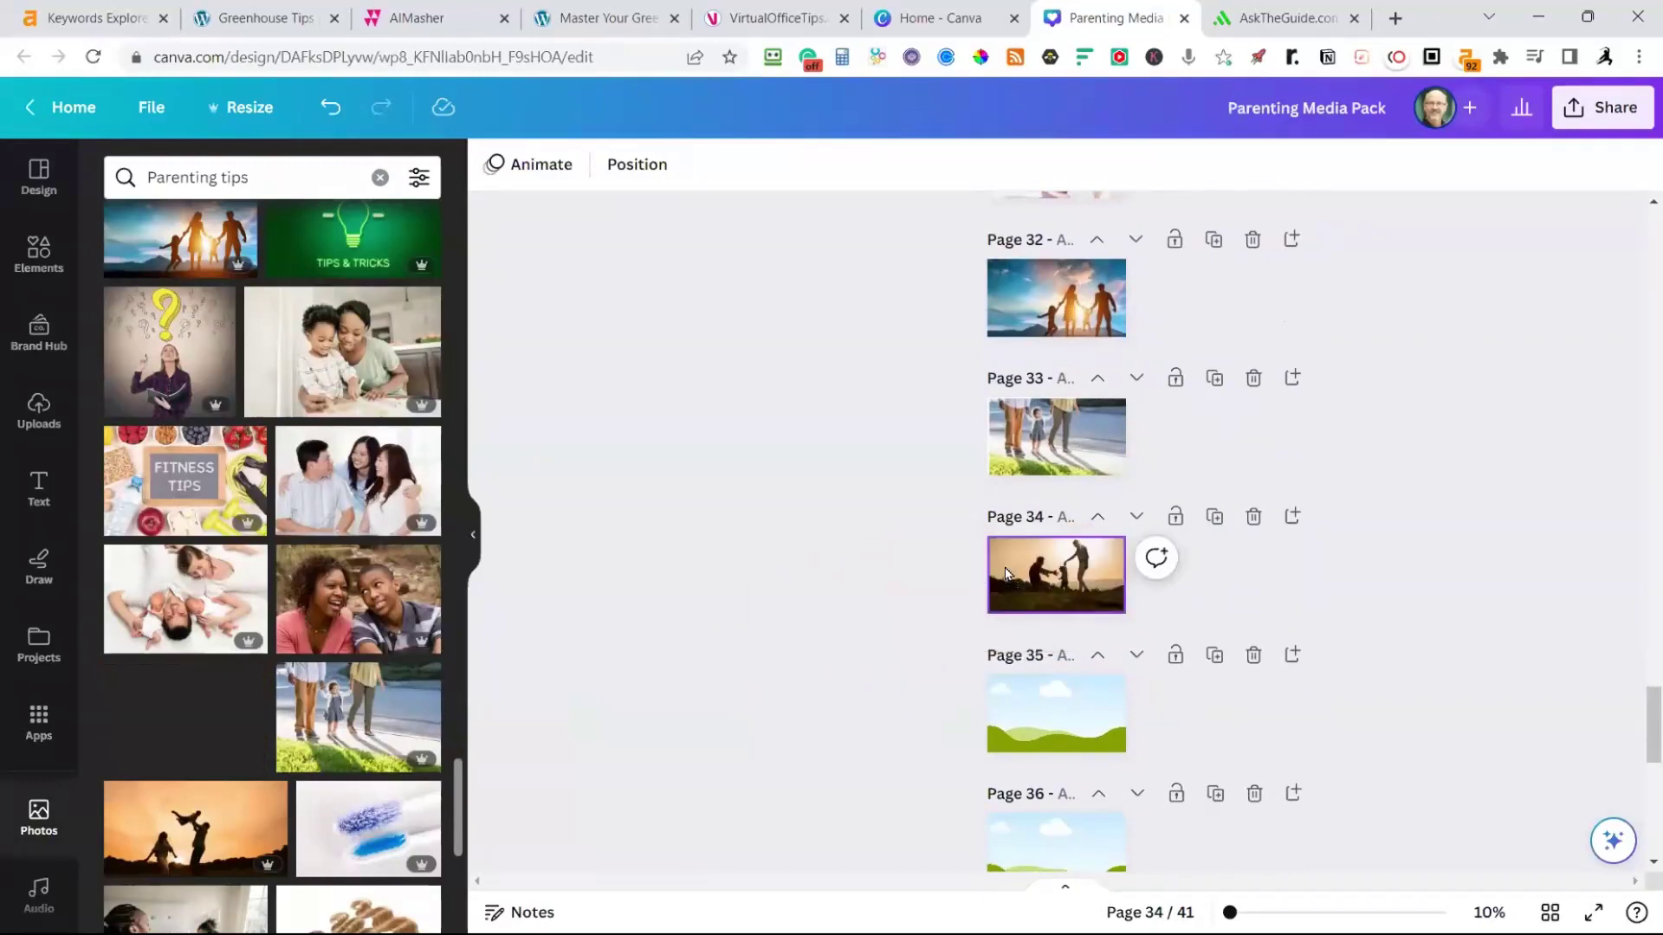
scroll(817, 705, down, 6)
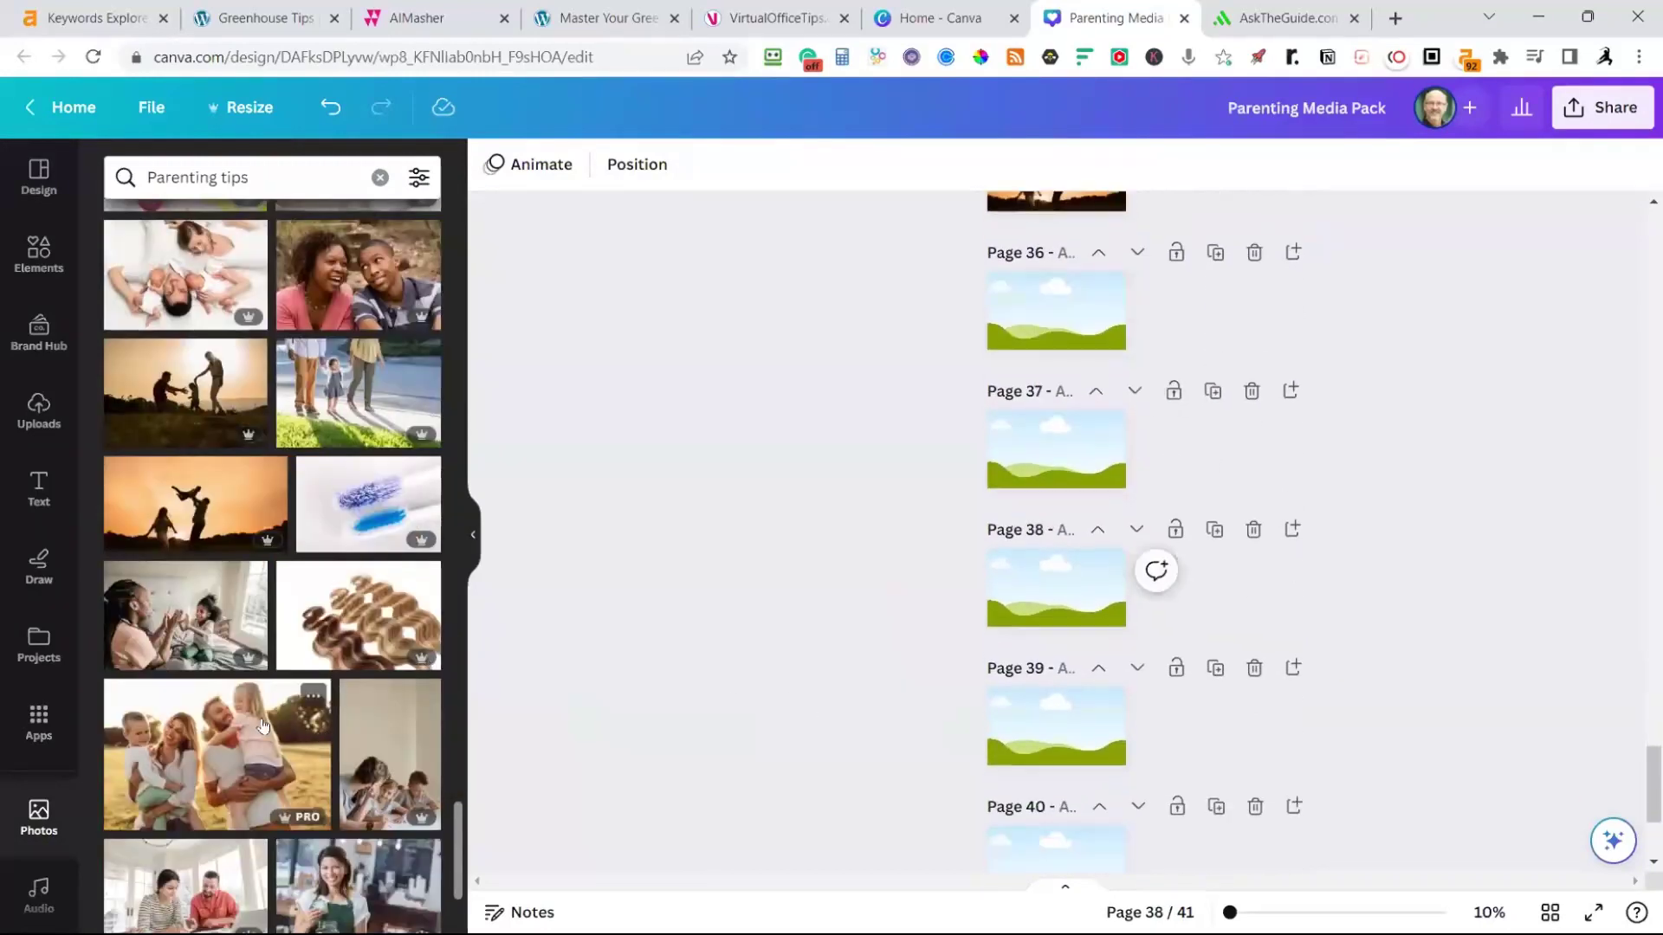
drag(274, 728, 1056, 312)
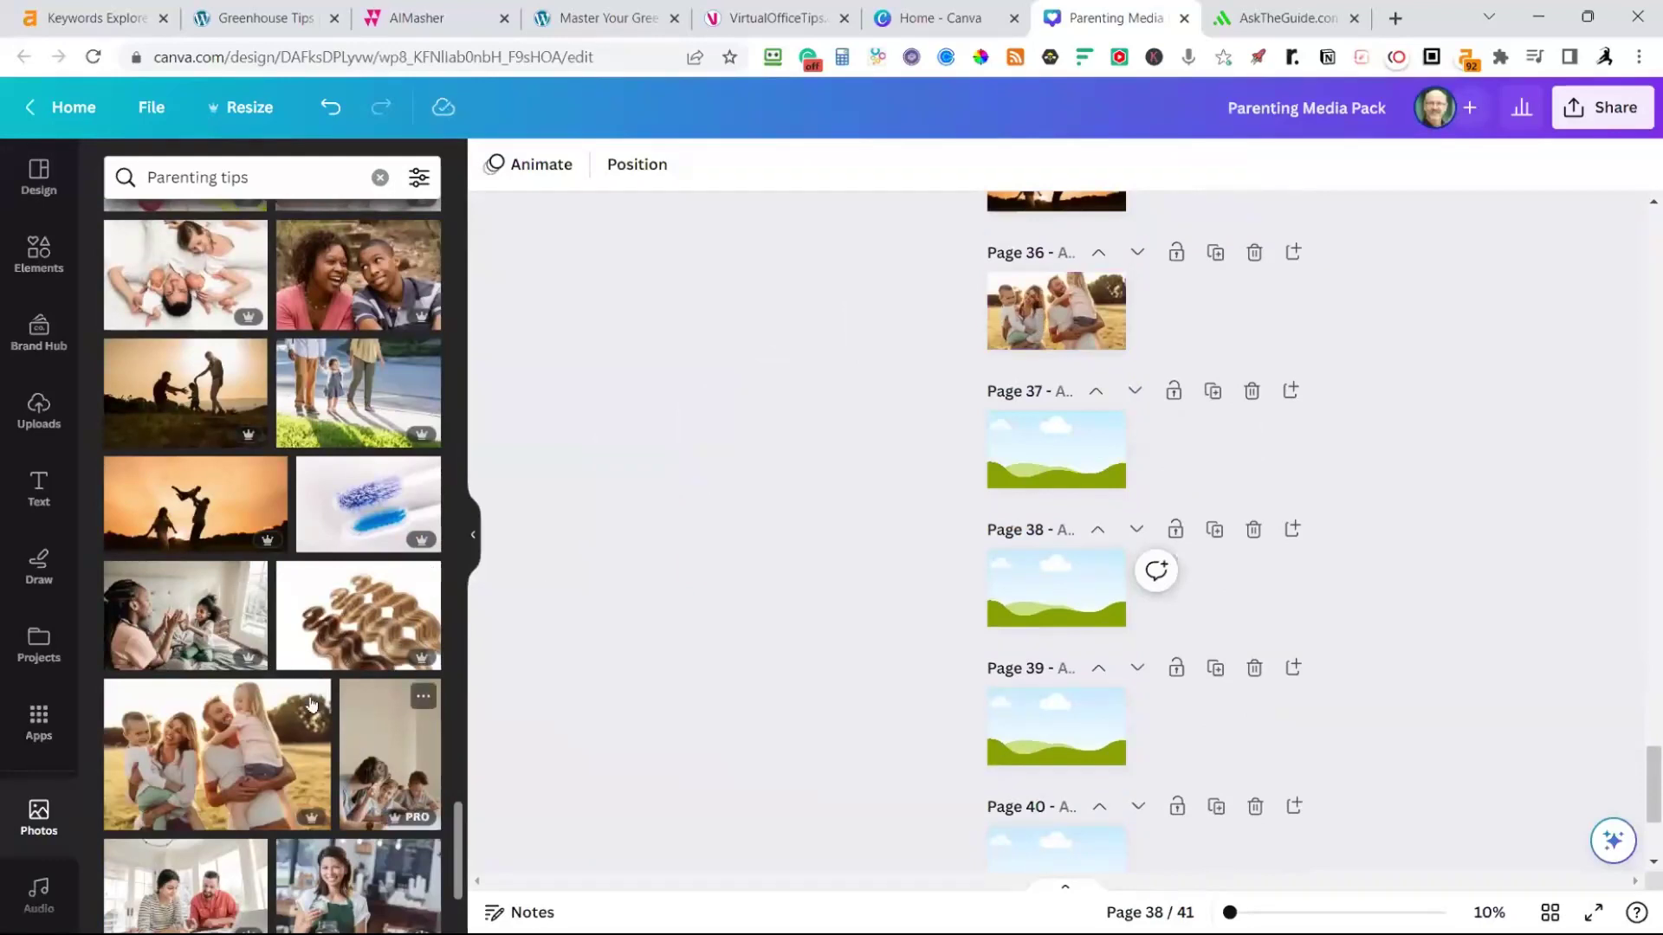
drag(220, 626, 1057, 451)
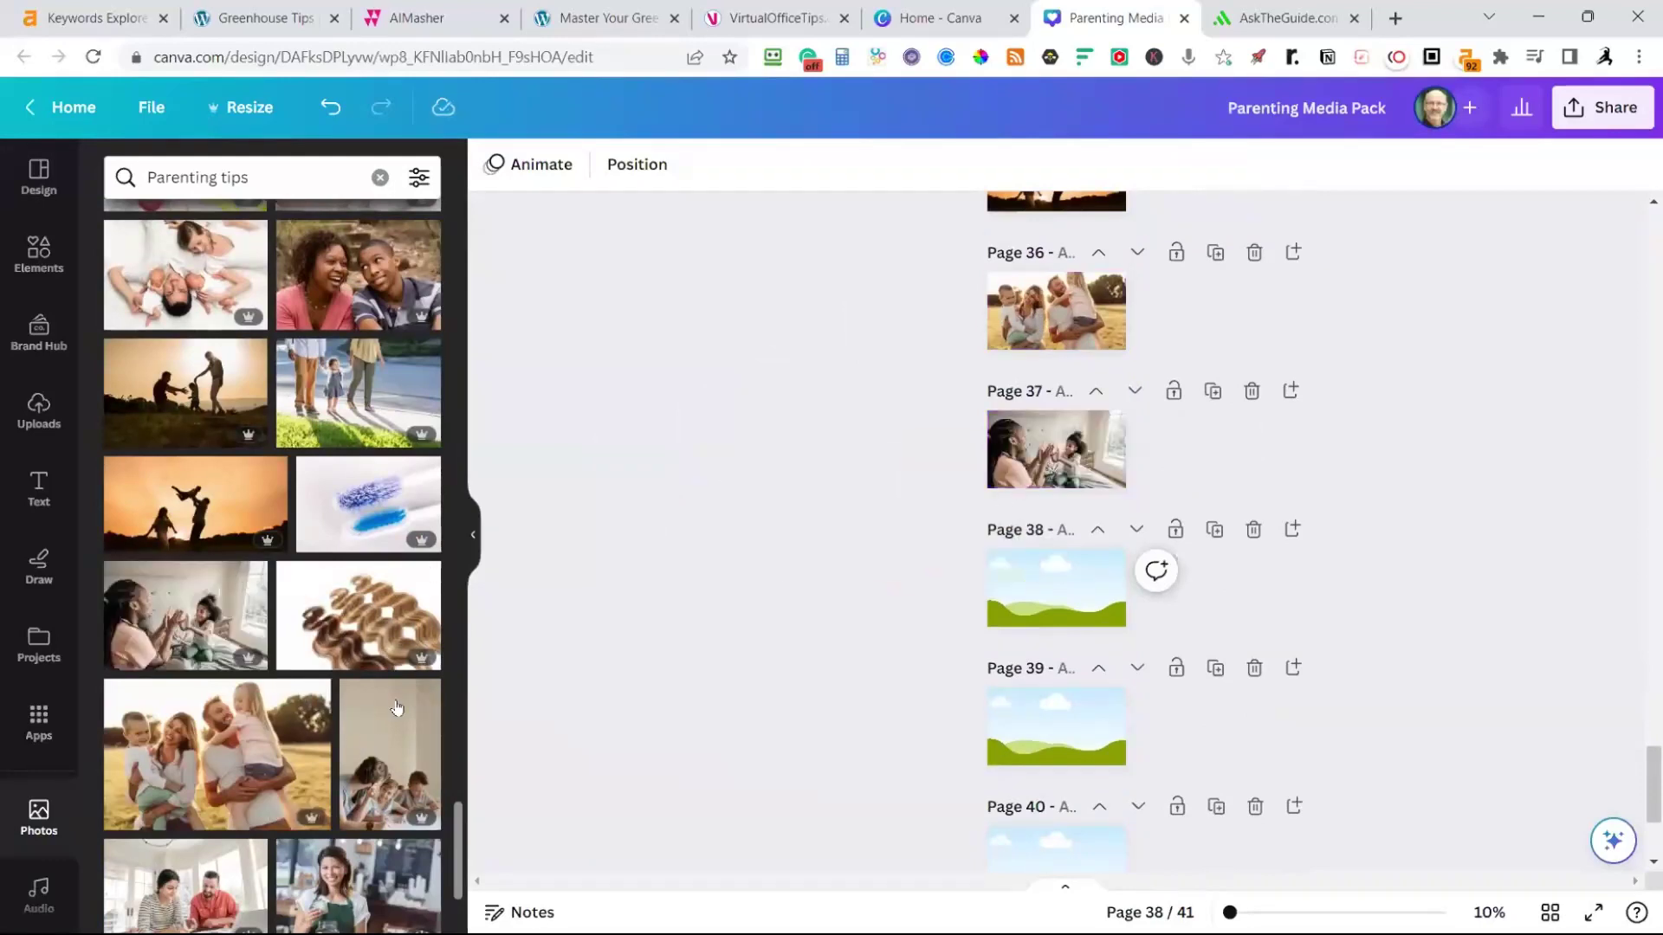
Fill pages 38 to 41 with the woman in an apron, couple at a table, father reading with daughters, and child-on-shoulders photos
scroll(347, 779, down, 3)
drag(358, 640, 1056, 589)
drag(185, 636, 1056, 727)
scroll(272, 563, down, 3)
drag(183, 558, 1056, 589)
drag(350, 558, 1046, 725)
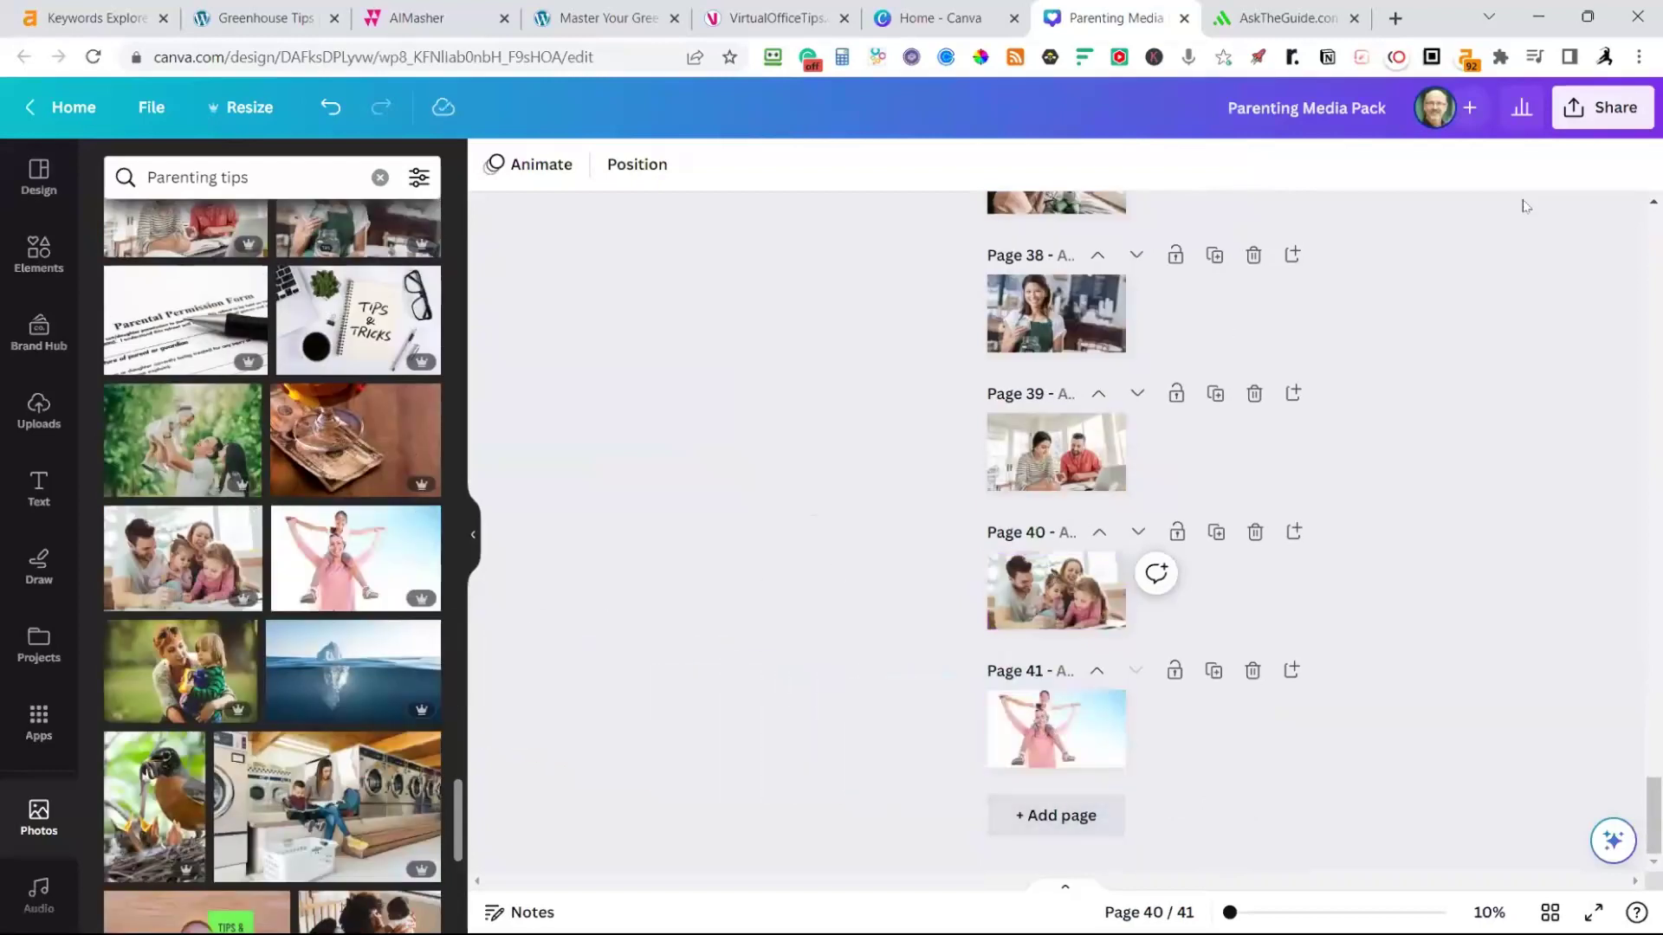
Download all 41 pages of the Parenting Media Pack design as JPG
click(1577, 117)
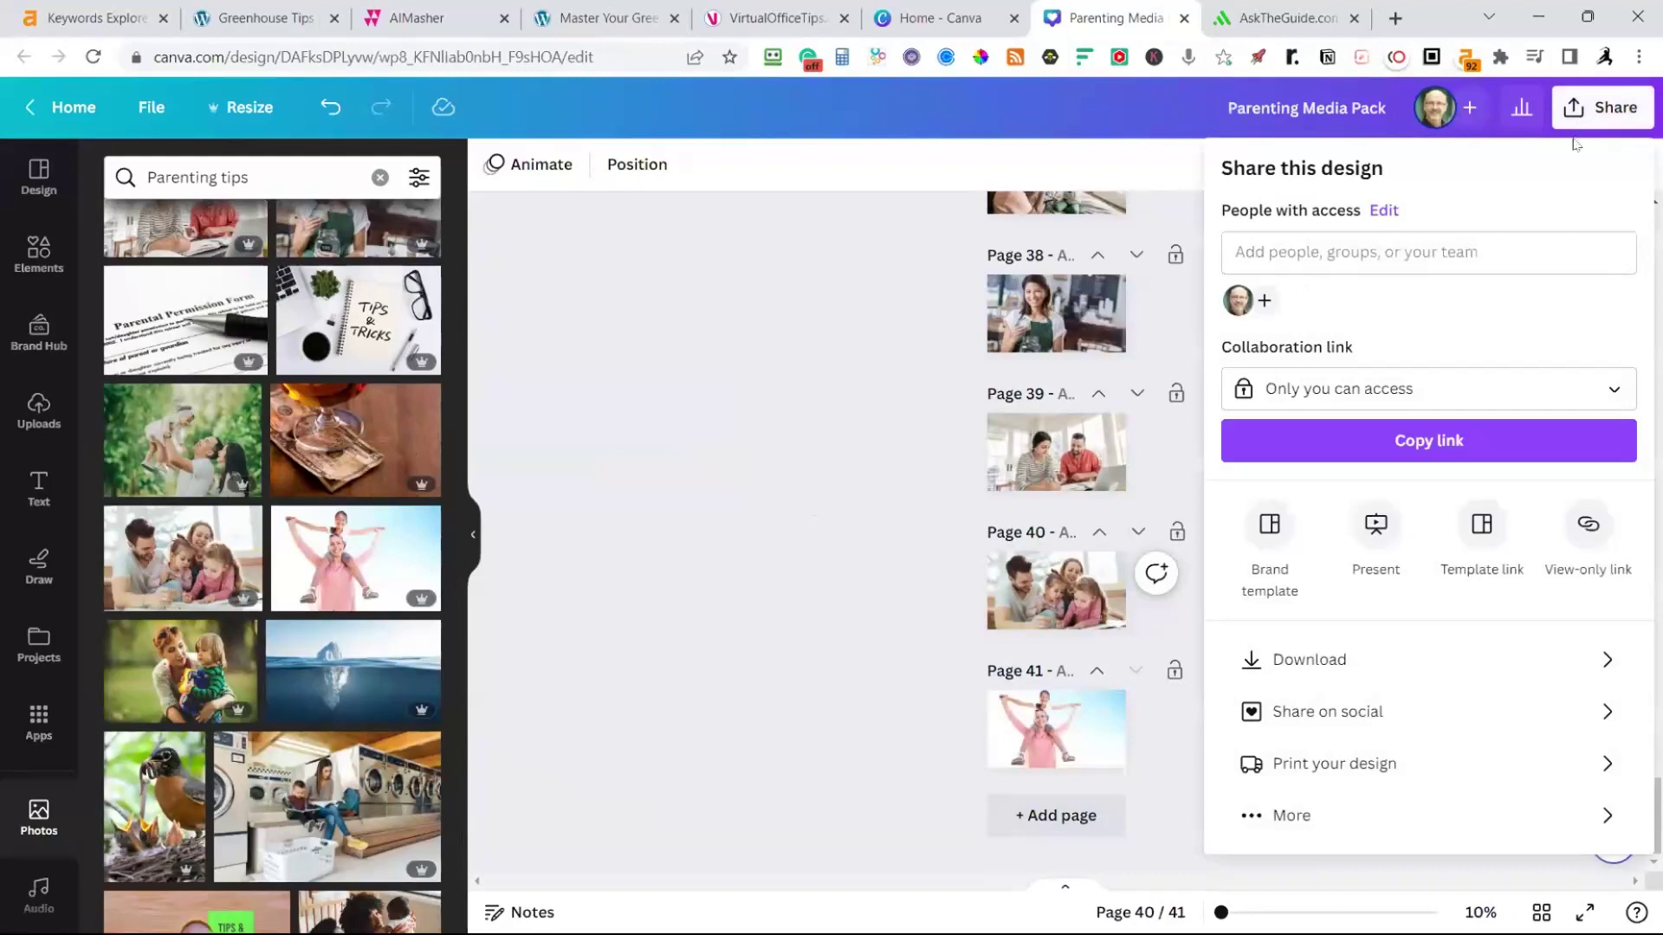
click(1321, 667)
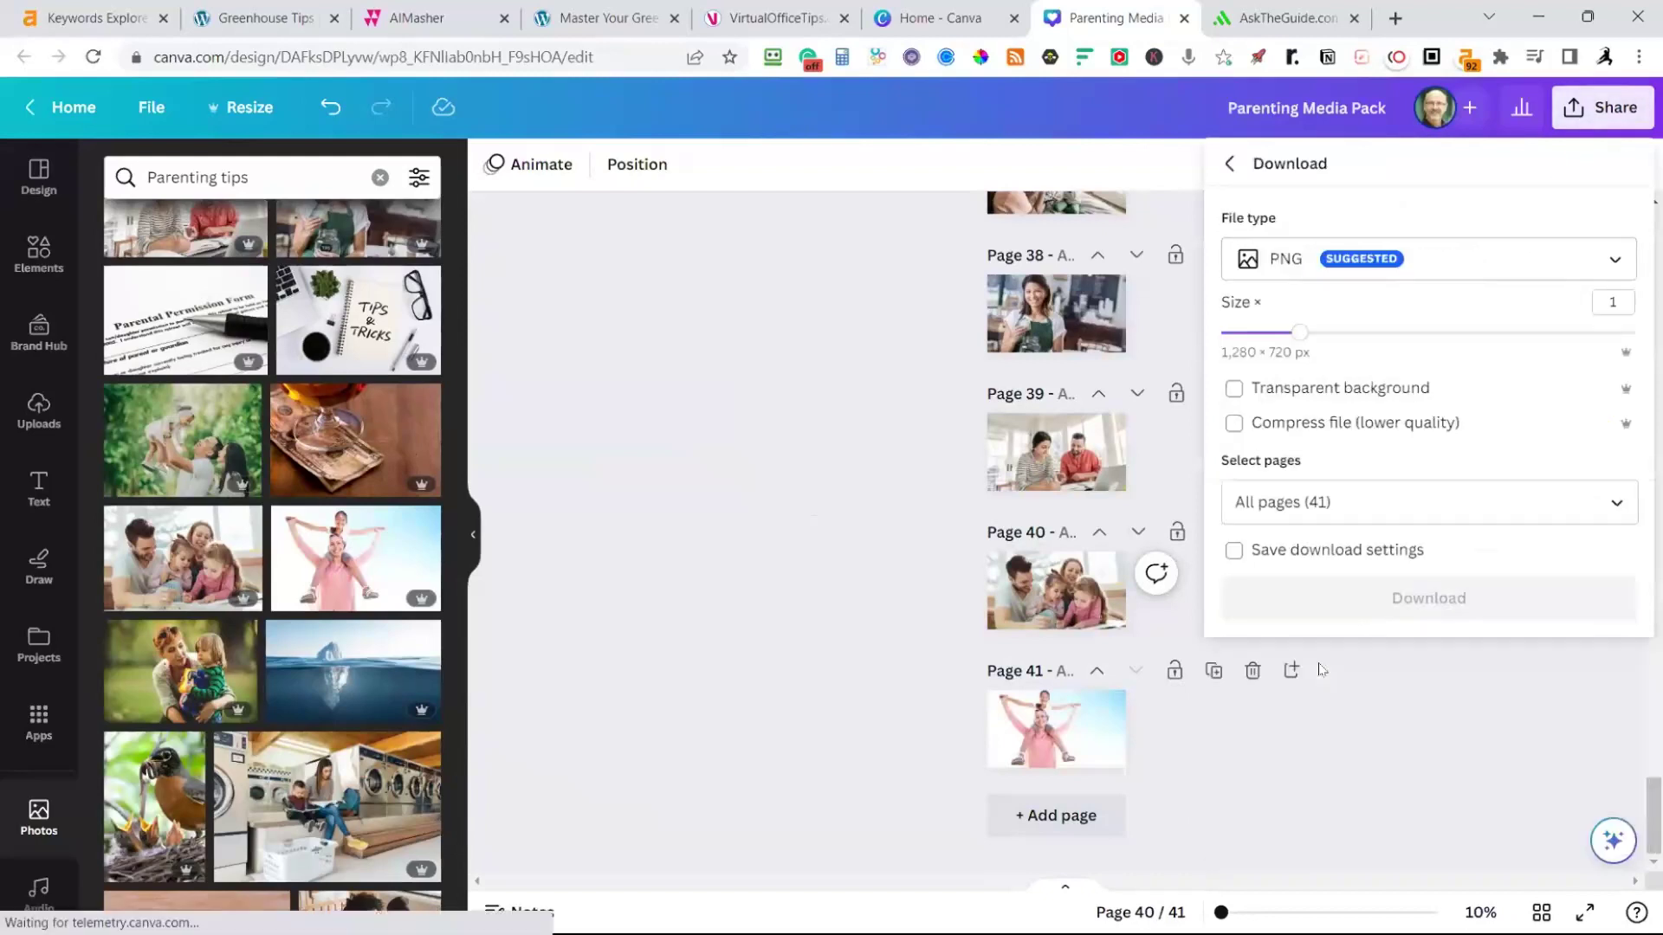
click(1451, 260)
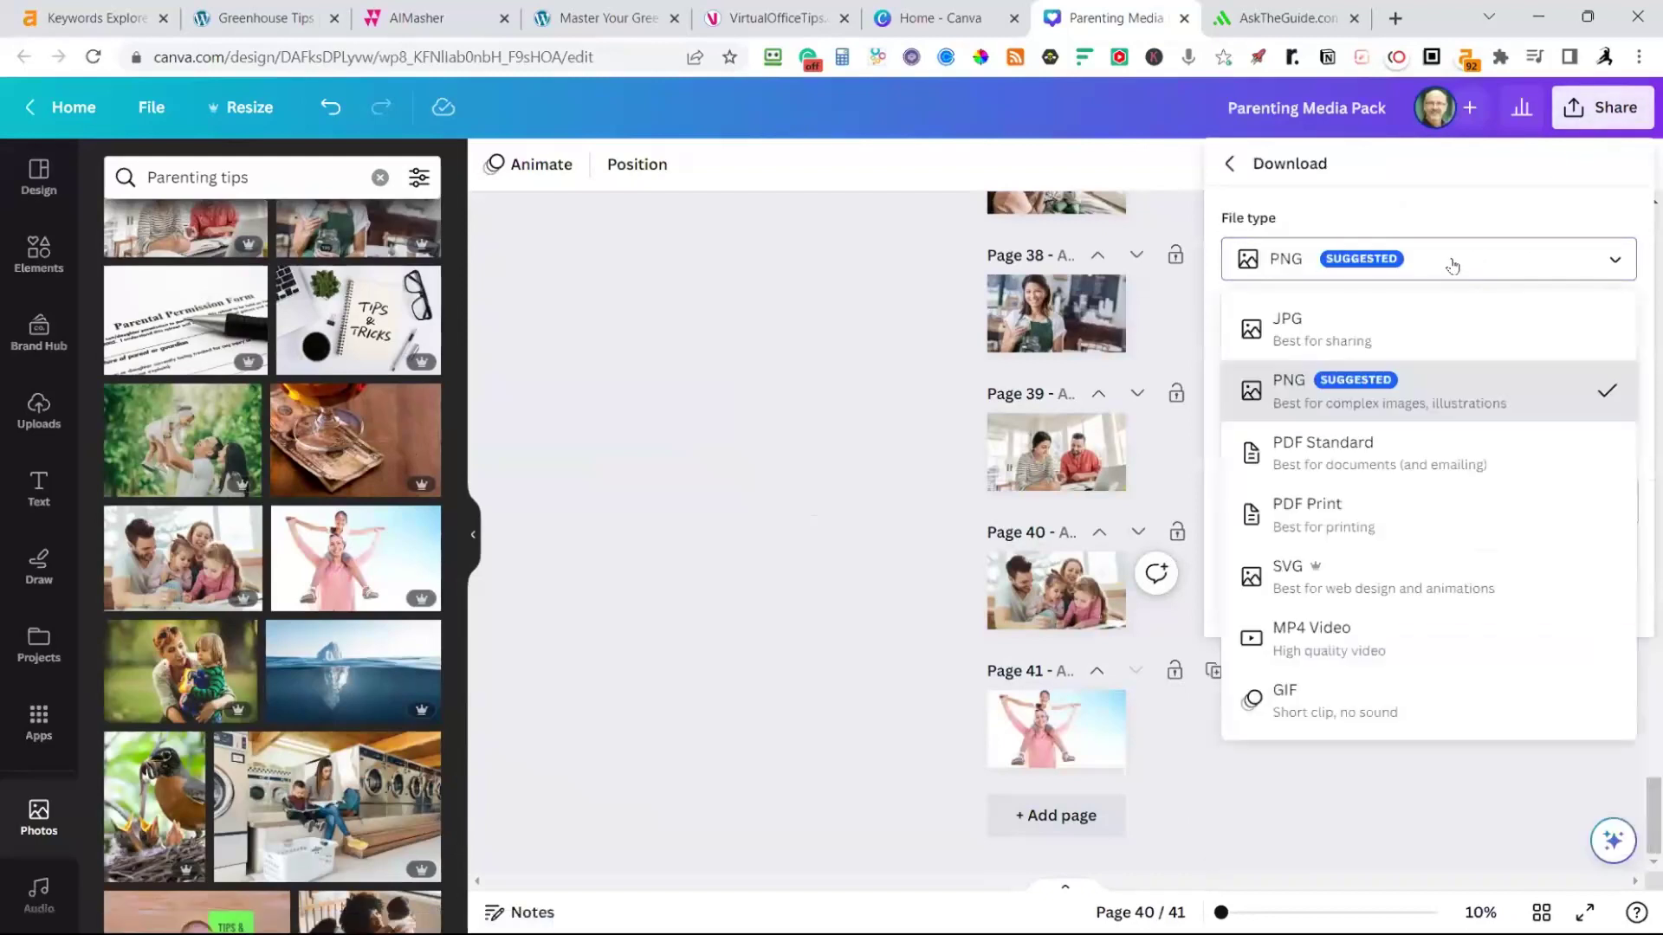
click(1319, 335)
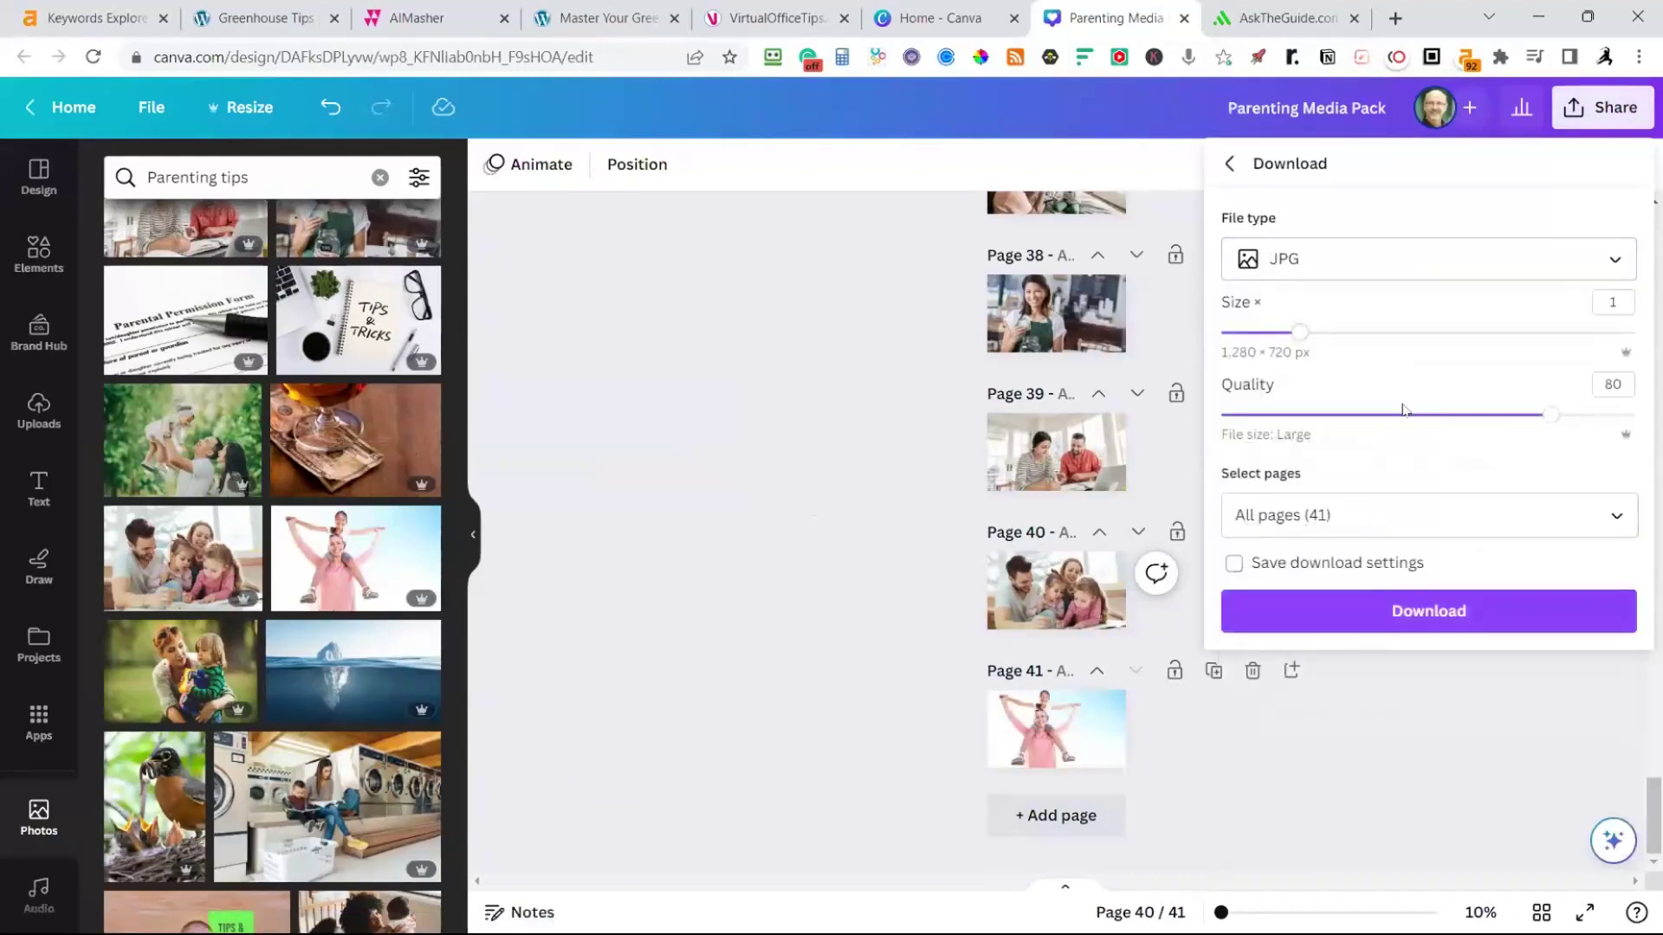
click(1444, 612)
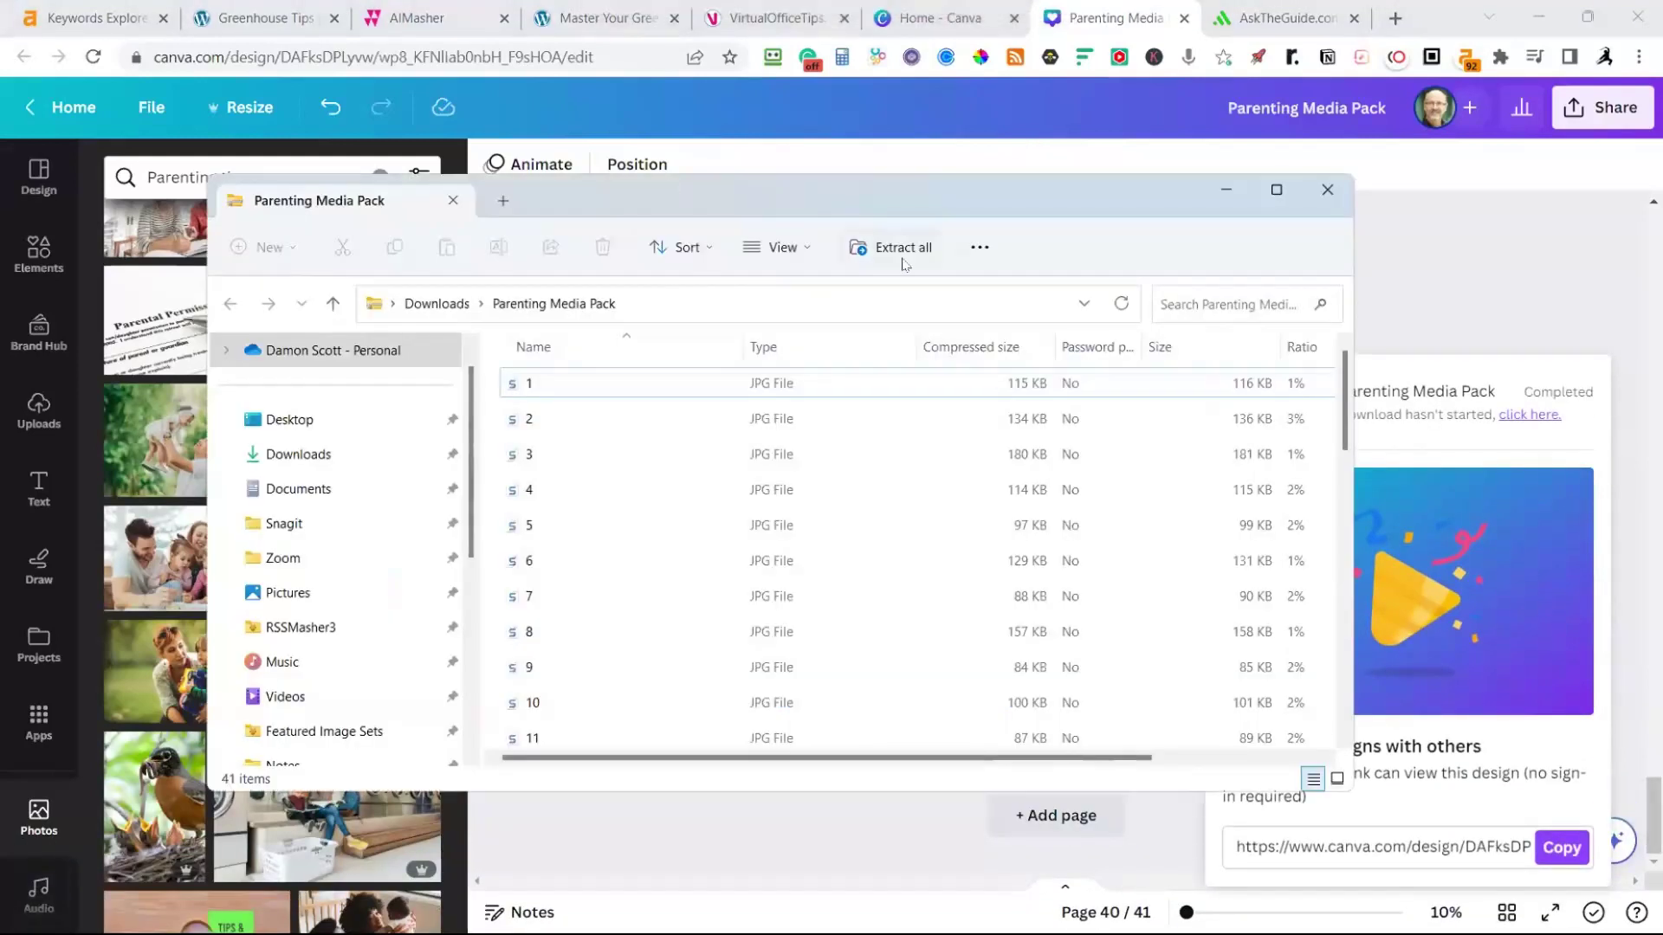
Extract all images from the downloaded Parenting Media Pack archive into a folder in Downloads, and return to the browser
click(900, 249)
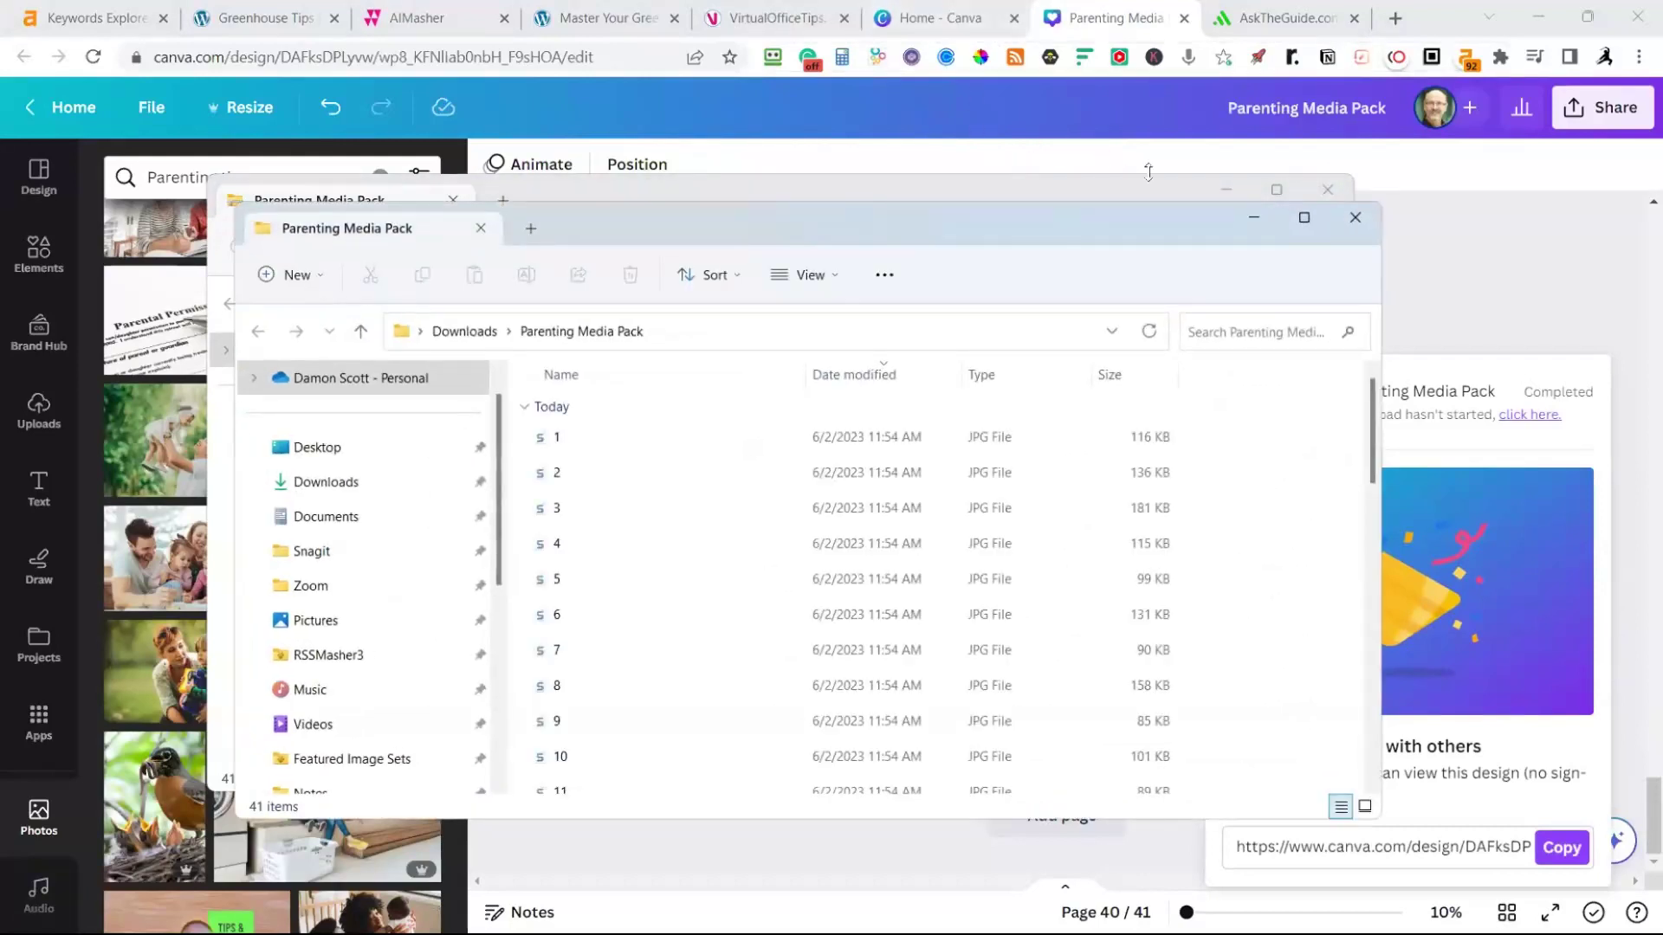
click(1225, 189)
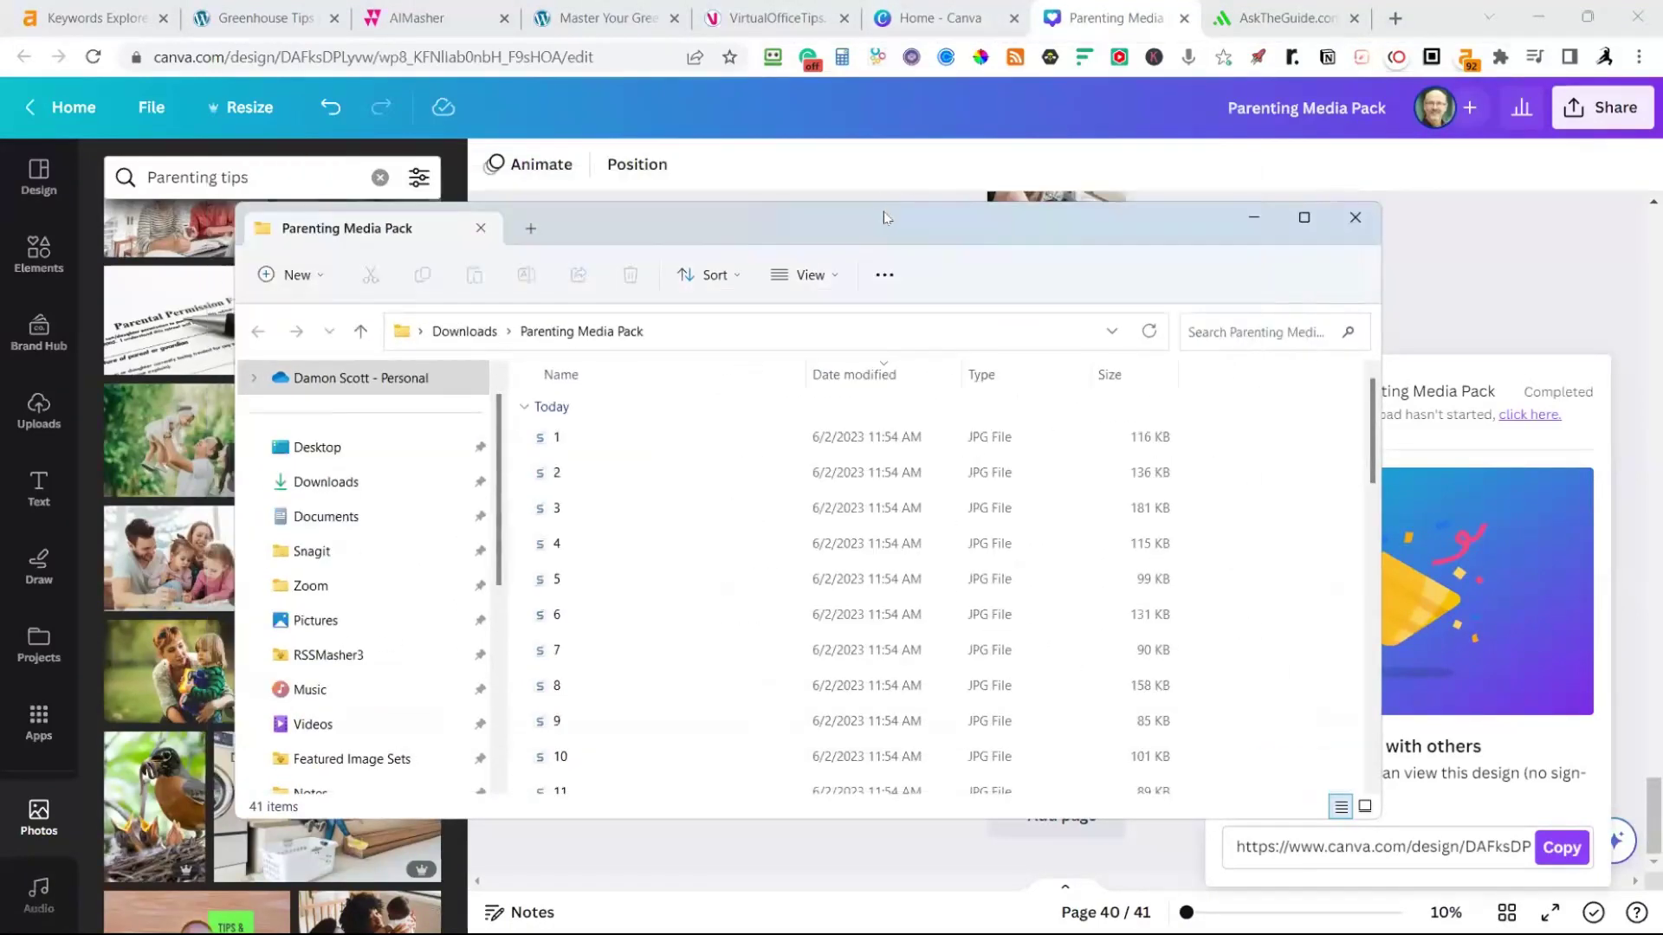
drag(878, 216, 900, 274)
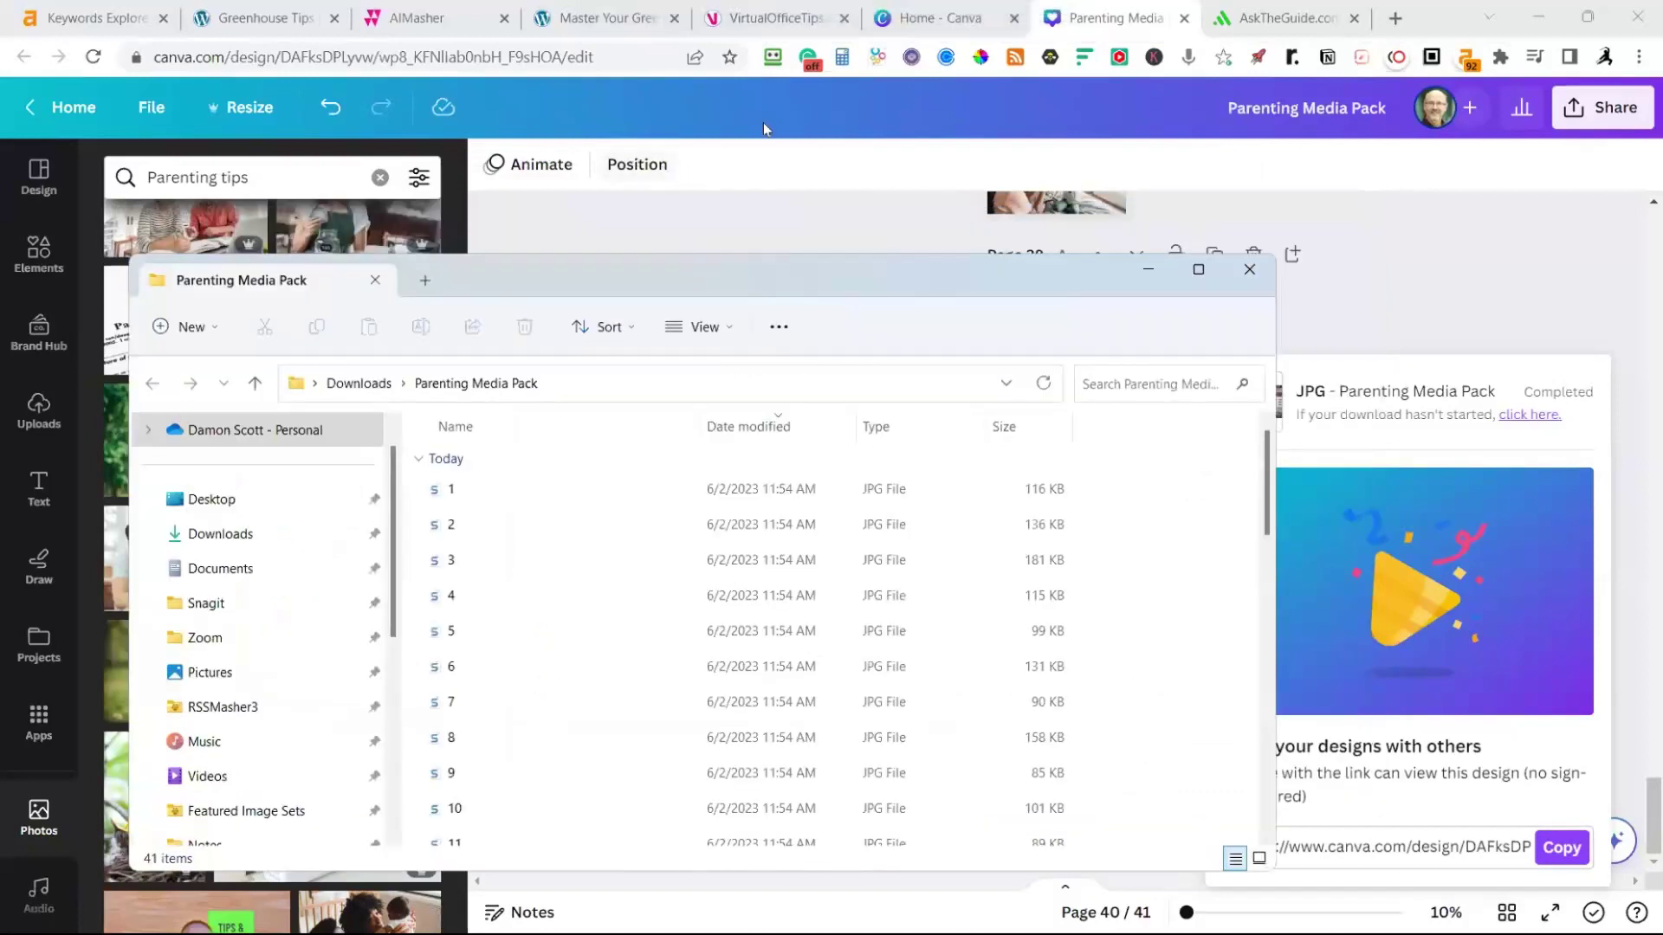
click(720, 96)
In AiMasher's Media Mixer, create a keyword group named "Parenting tips" and copy its name
click(407, 19)
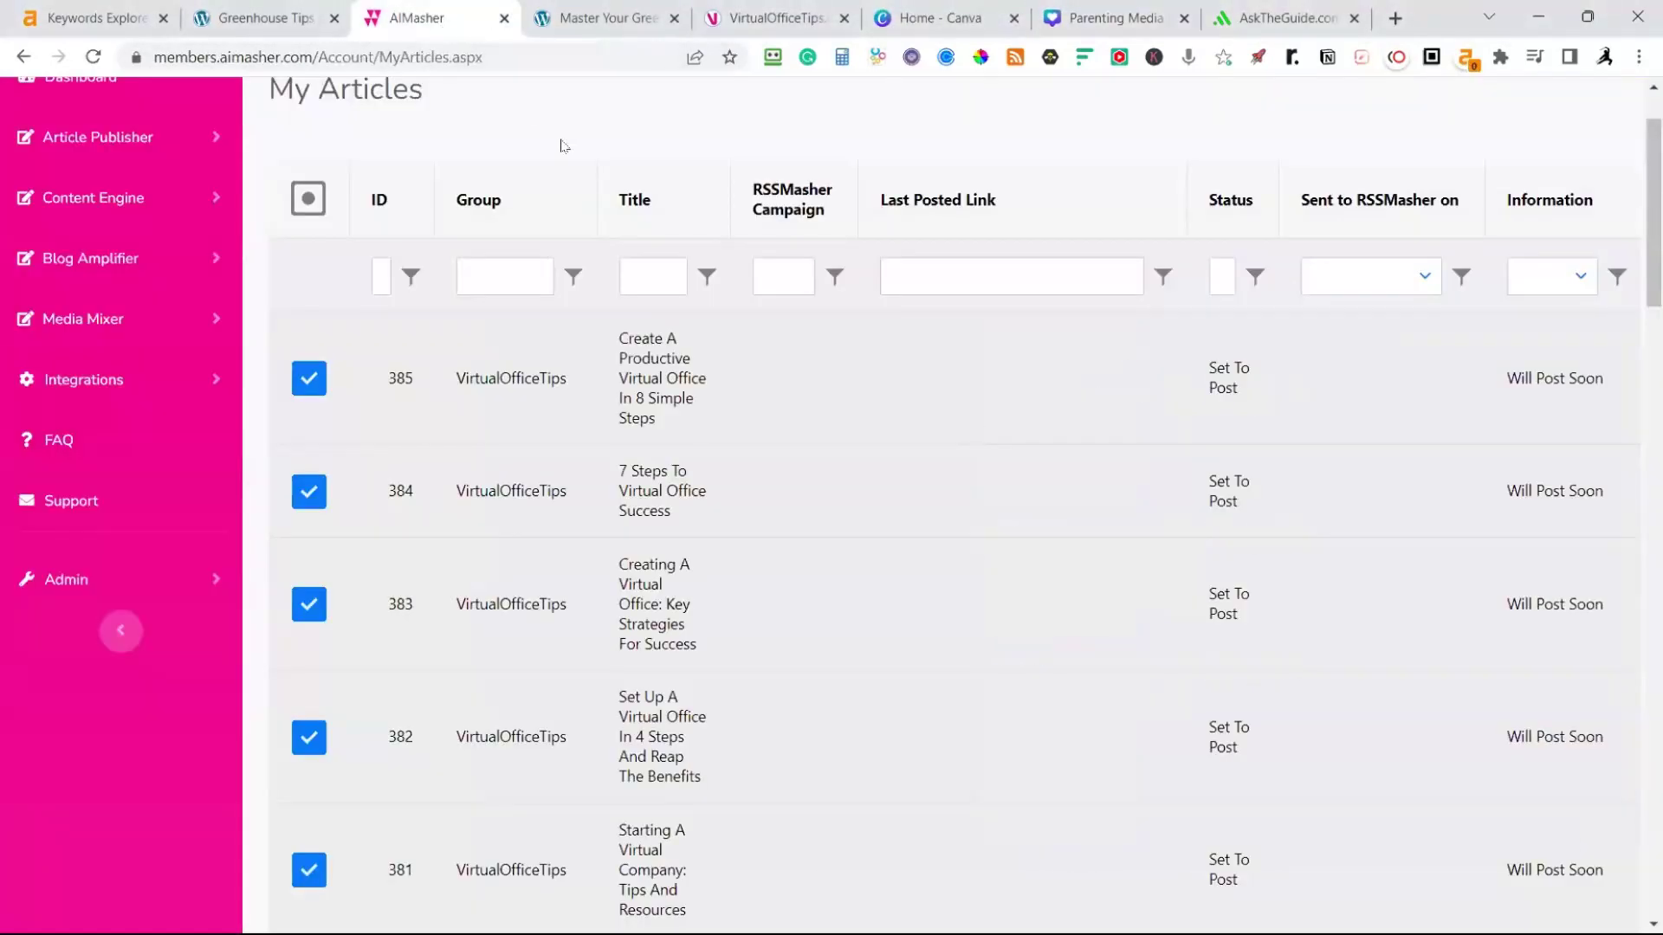
click(95, 322)
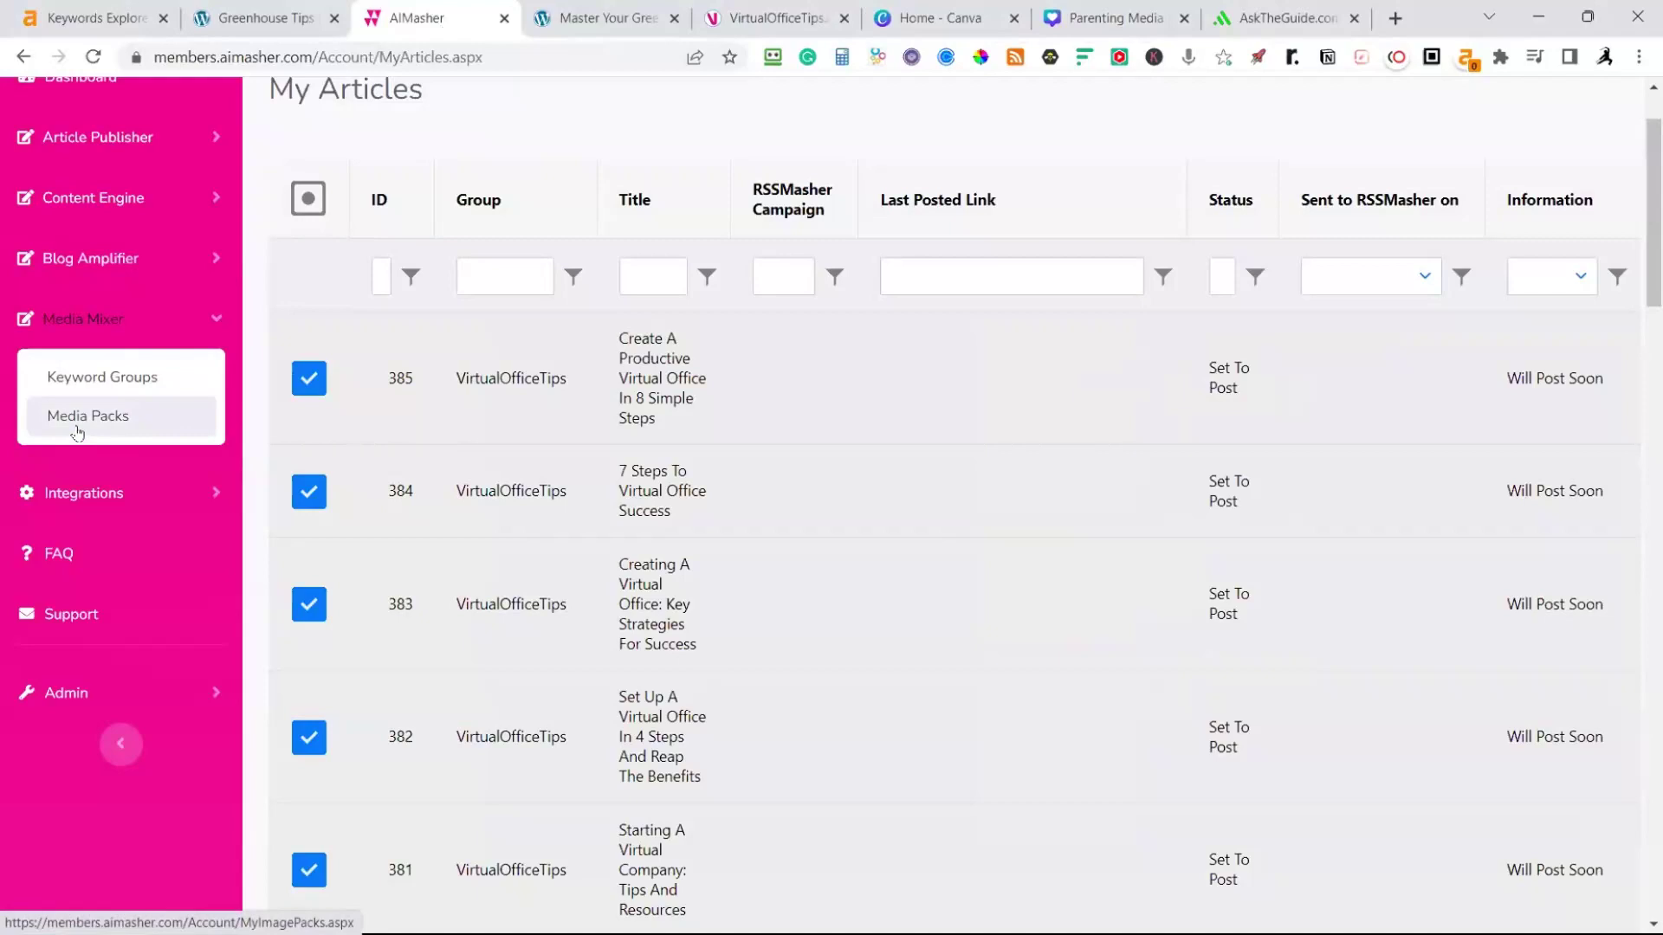
click(97, 384)
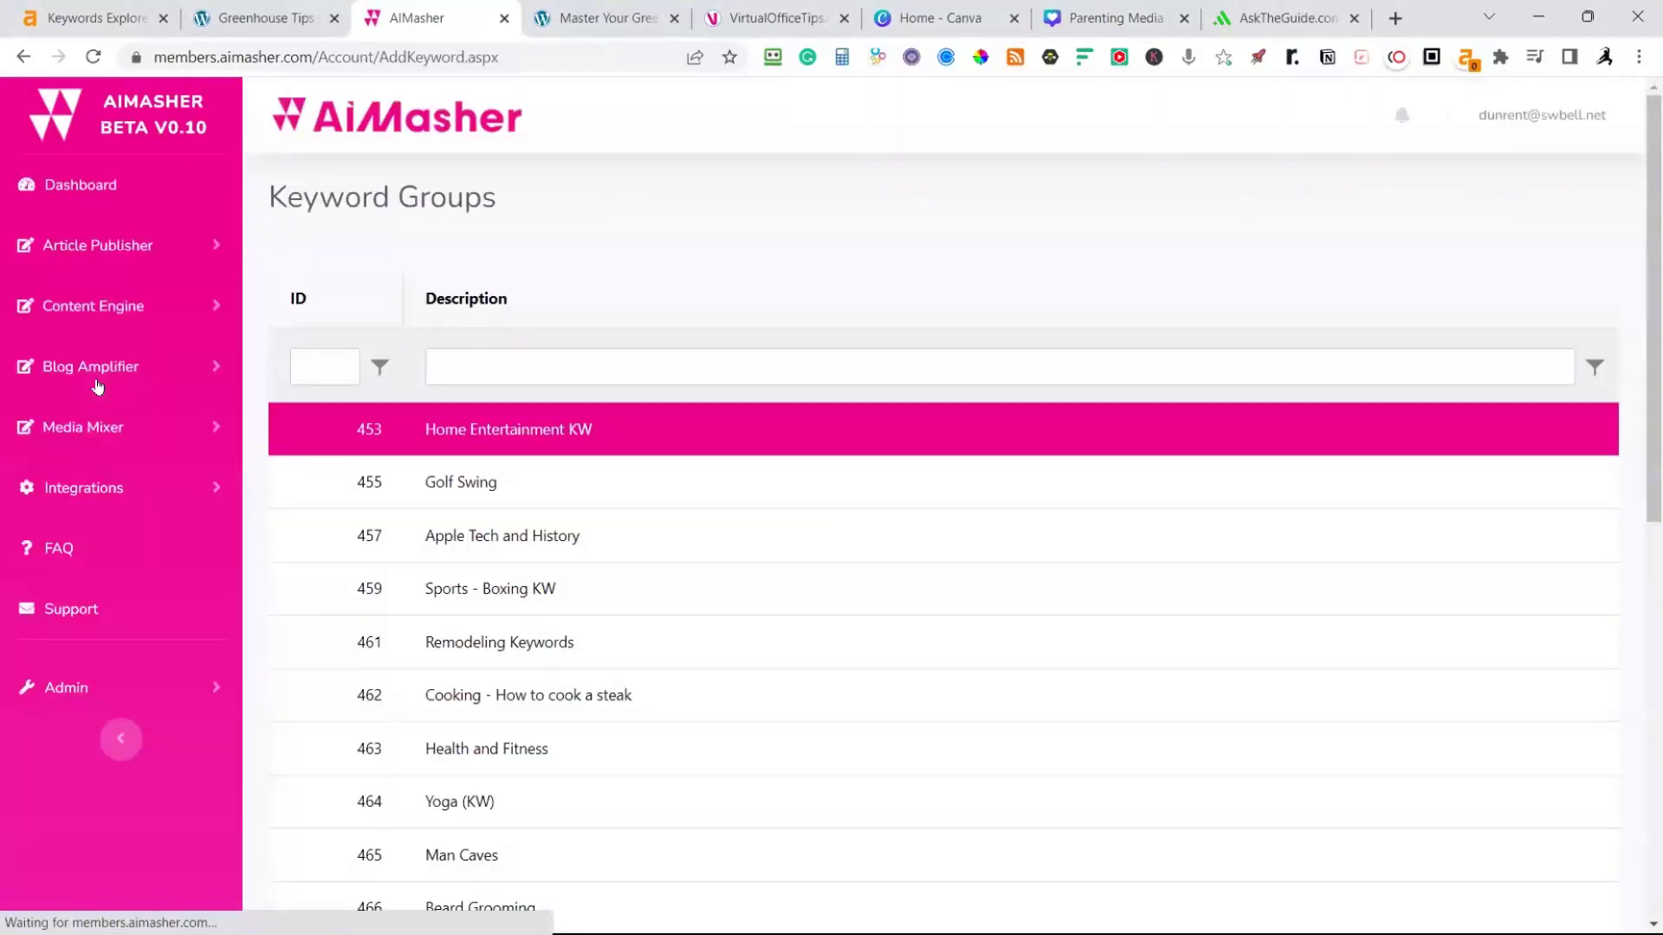
scroll(556, 419, down, 9)
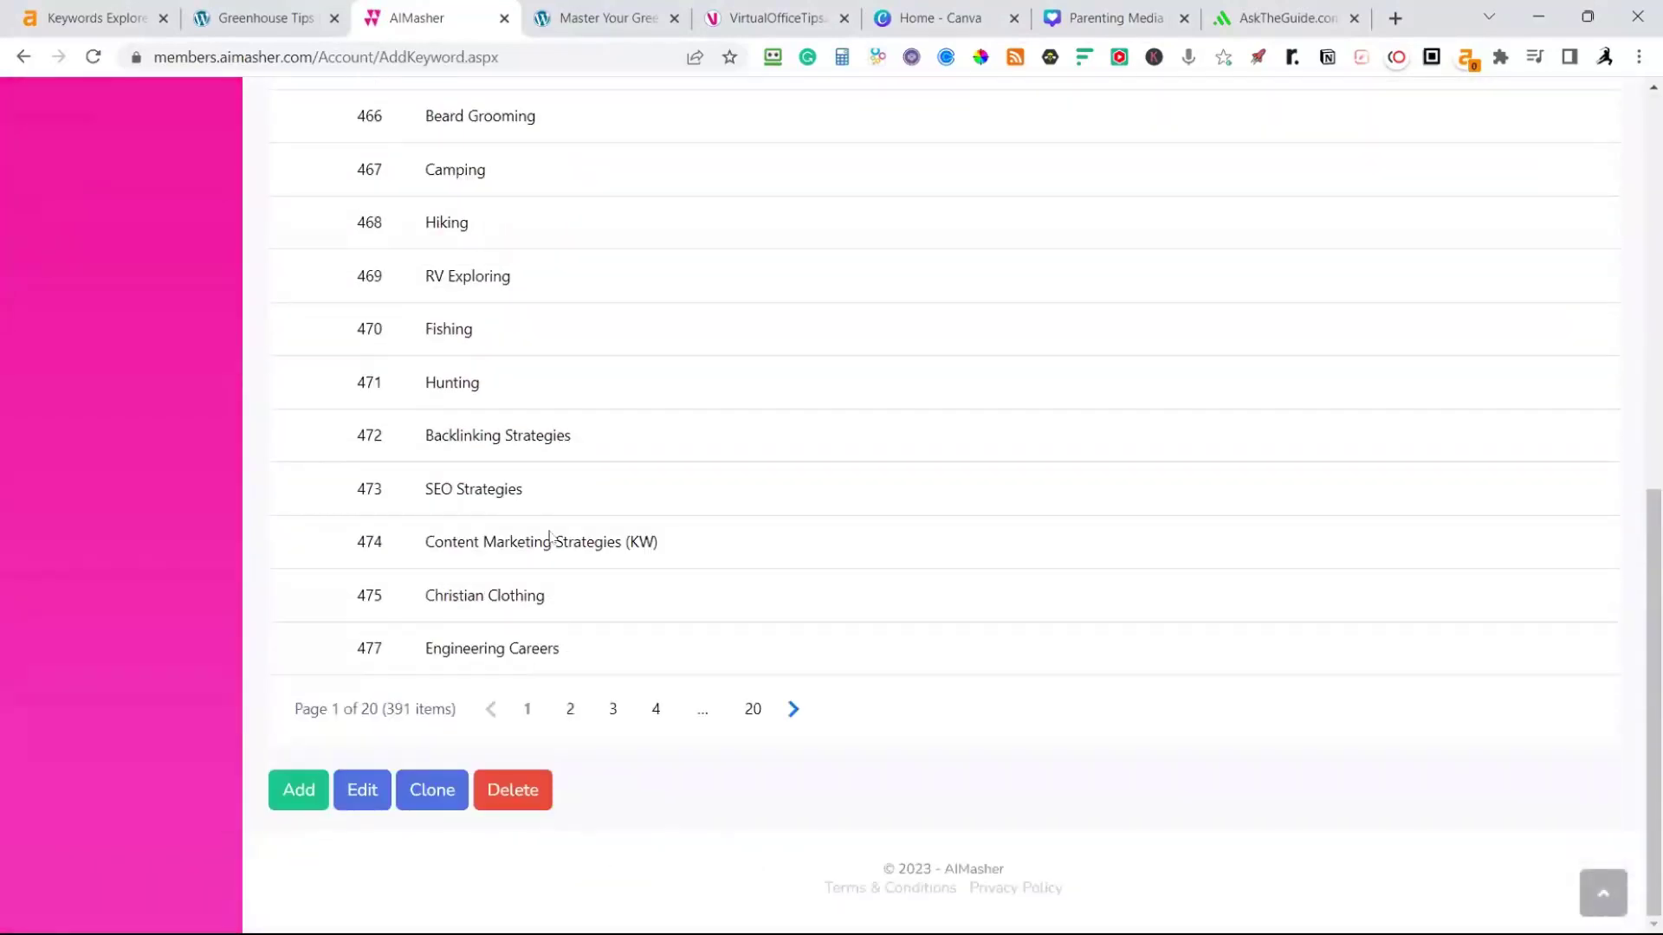
click(299, 793)
click(759, 310)
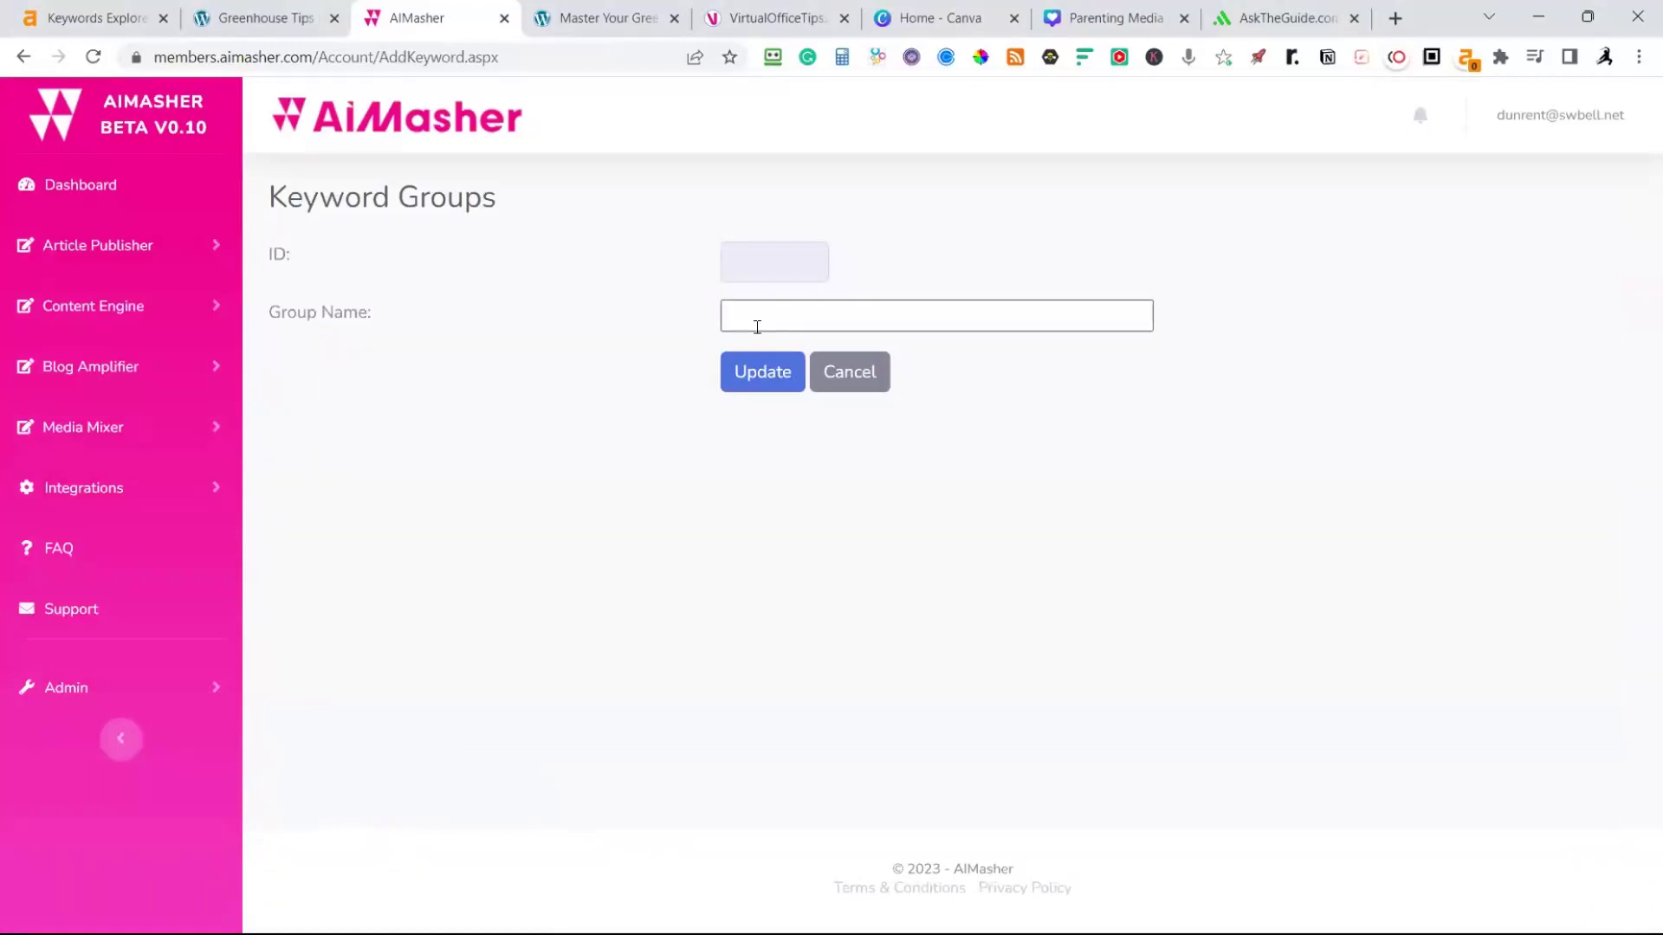
click(774, 320)
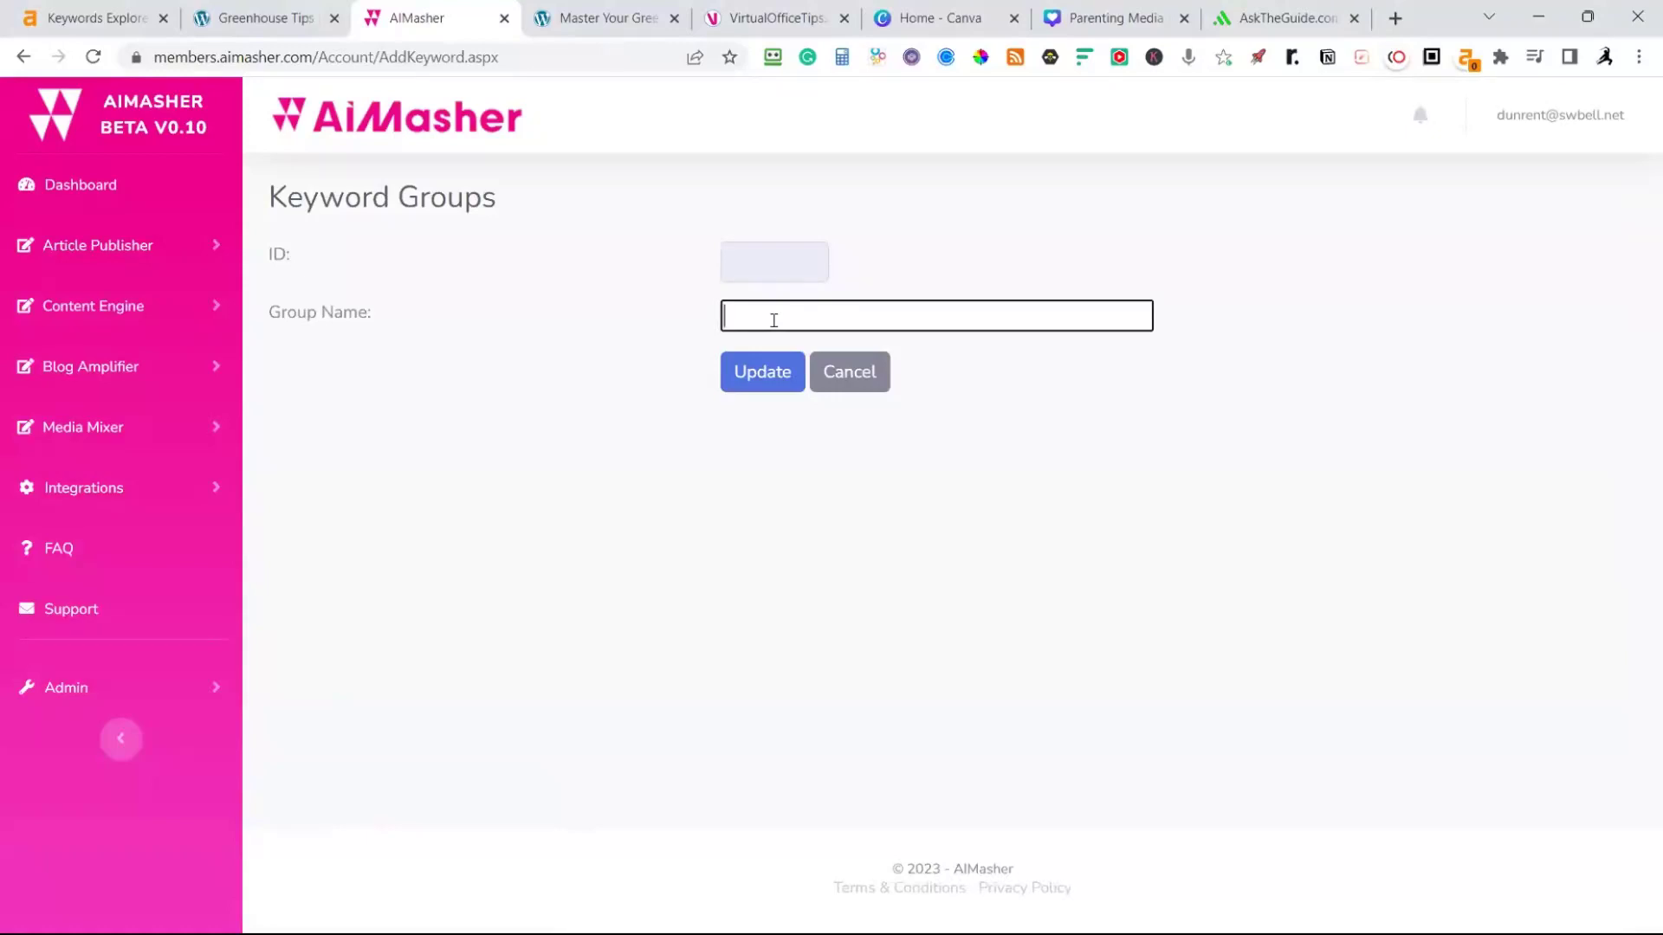
text(Parenting tips)
click(815, 301)
drag(836, 318, 731, 315)
key(ctrl+c)
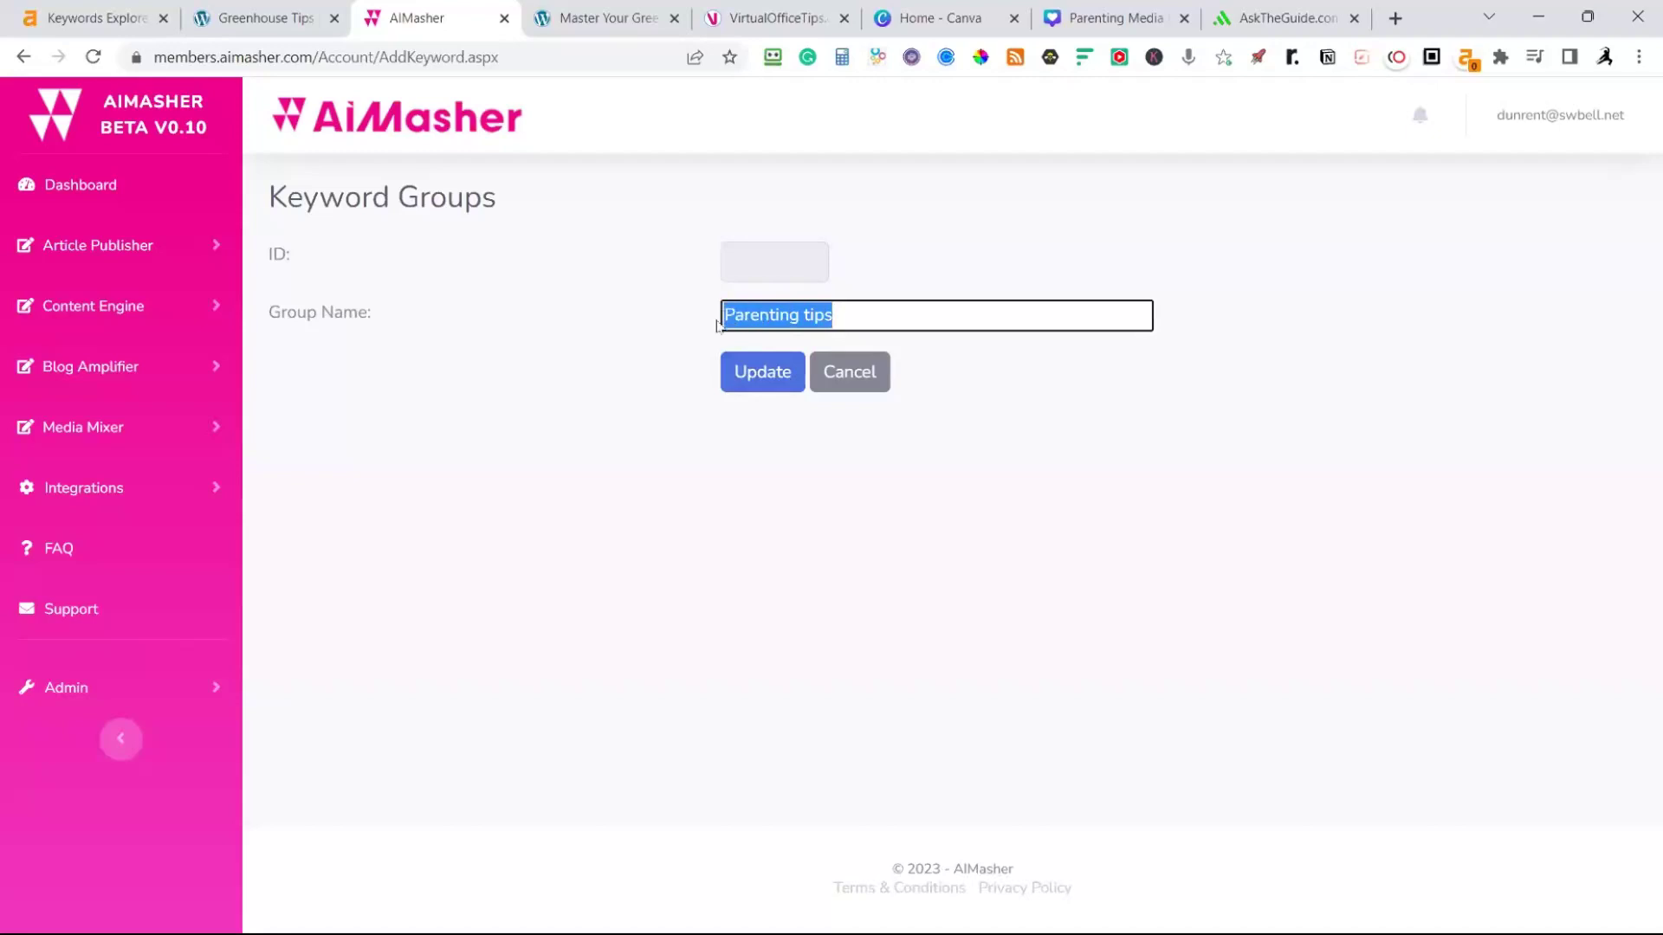
click(752, 372)
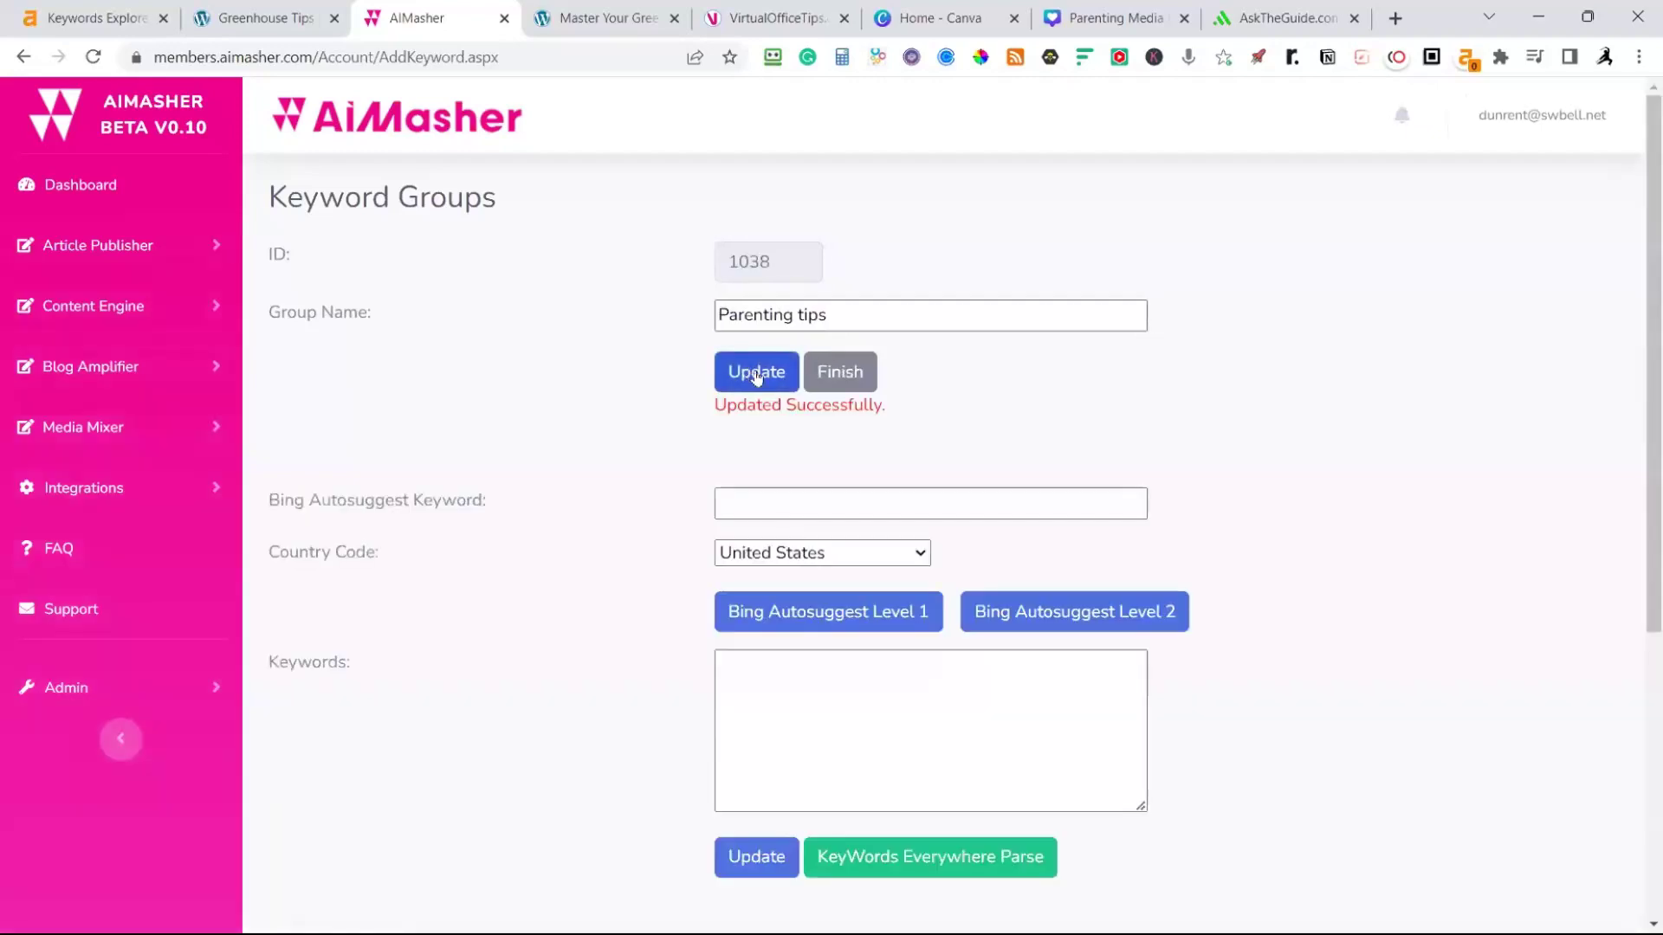
Generate Bing Autosuggest Level 1 and Level 2 keywords for "Parenting tips", save them to the group and review the saved list
click(787, 504)
key(ctrl+v)
click(801, 610)
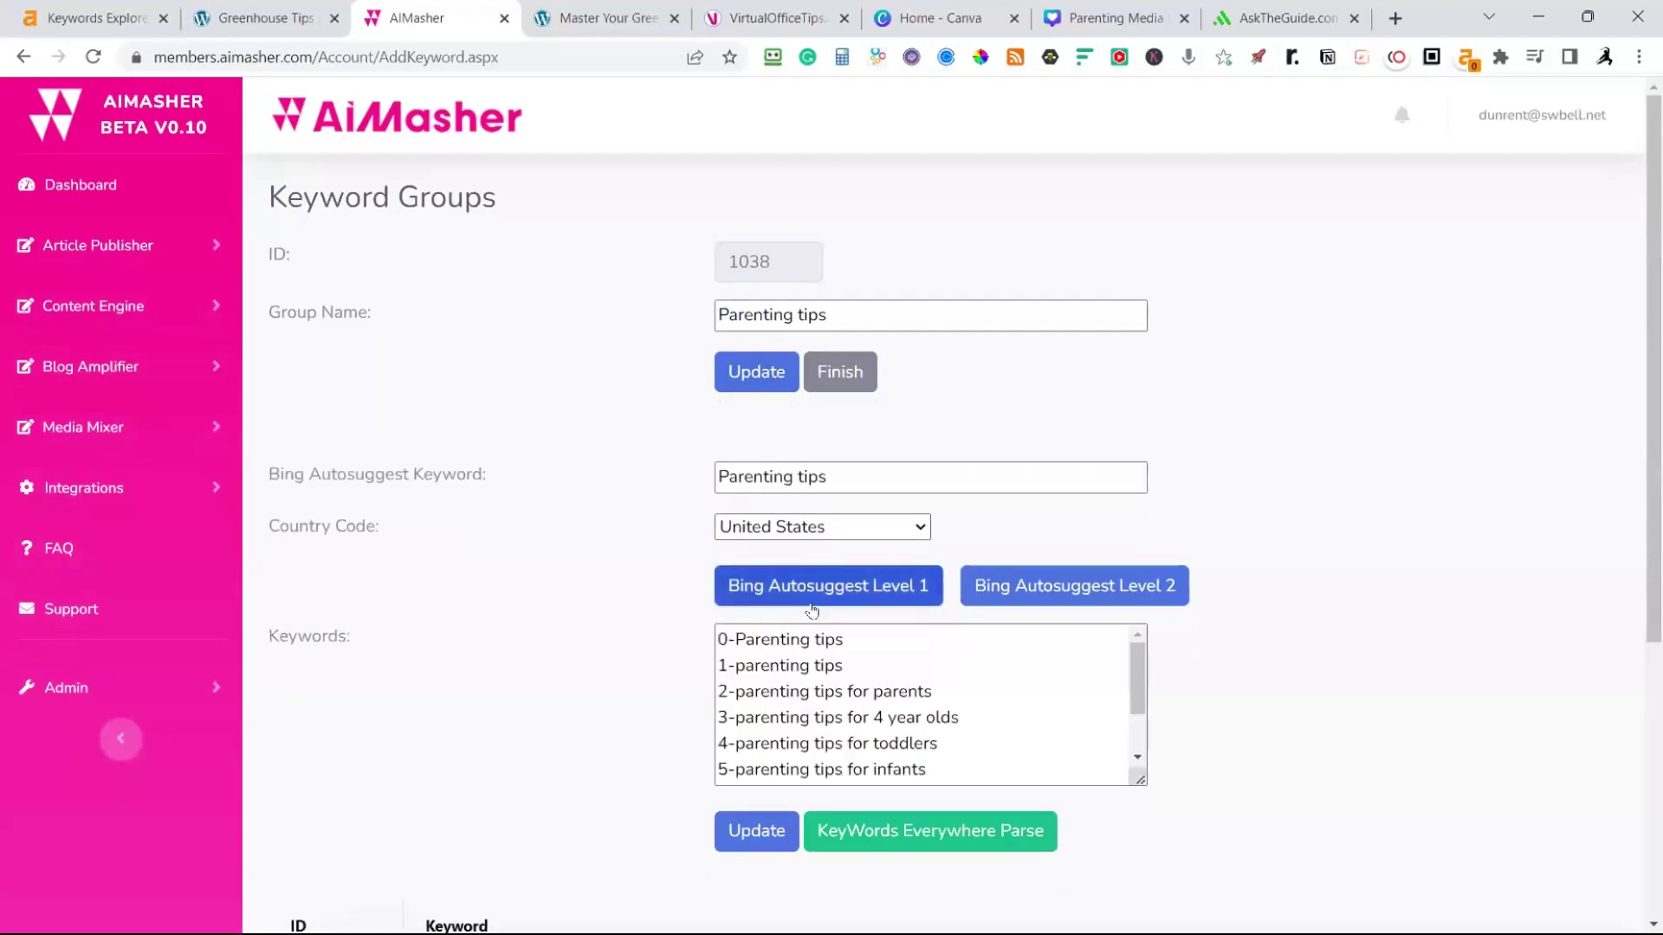
click(1026, 589)
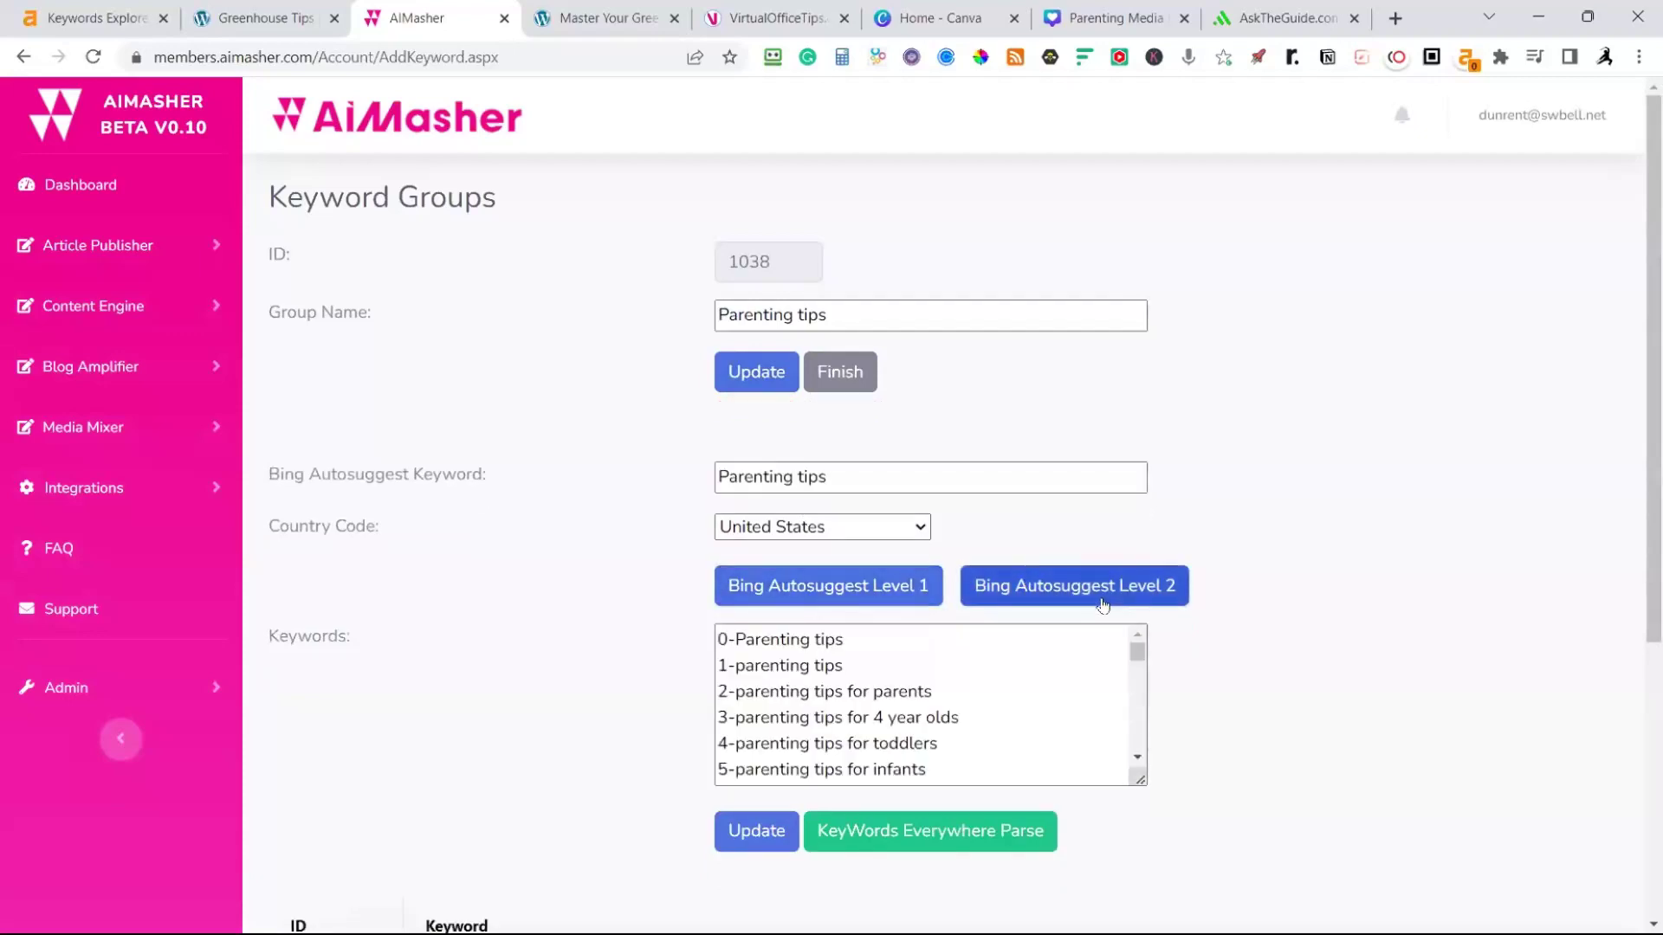
scroll(1125, 588, down, 3)
click(763, 616)
scroll(1162, 483, down, 3)
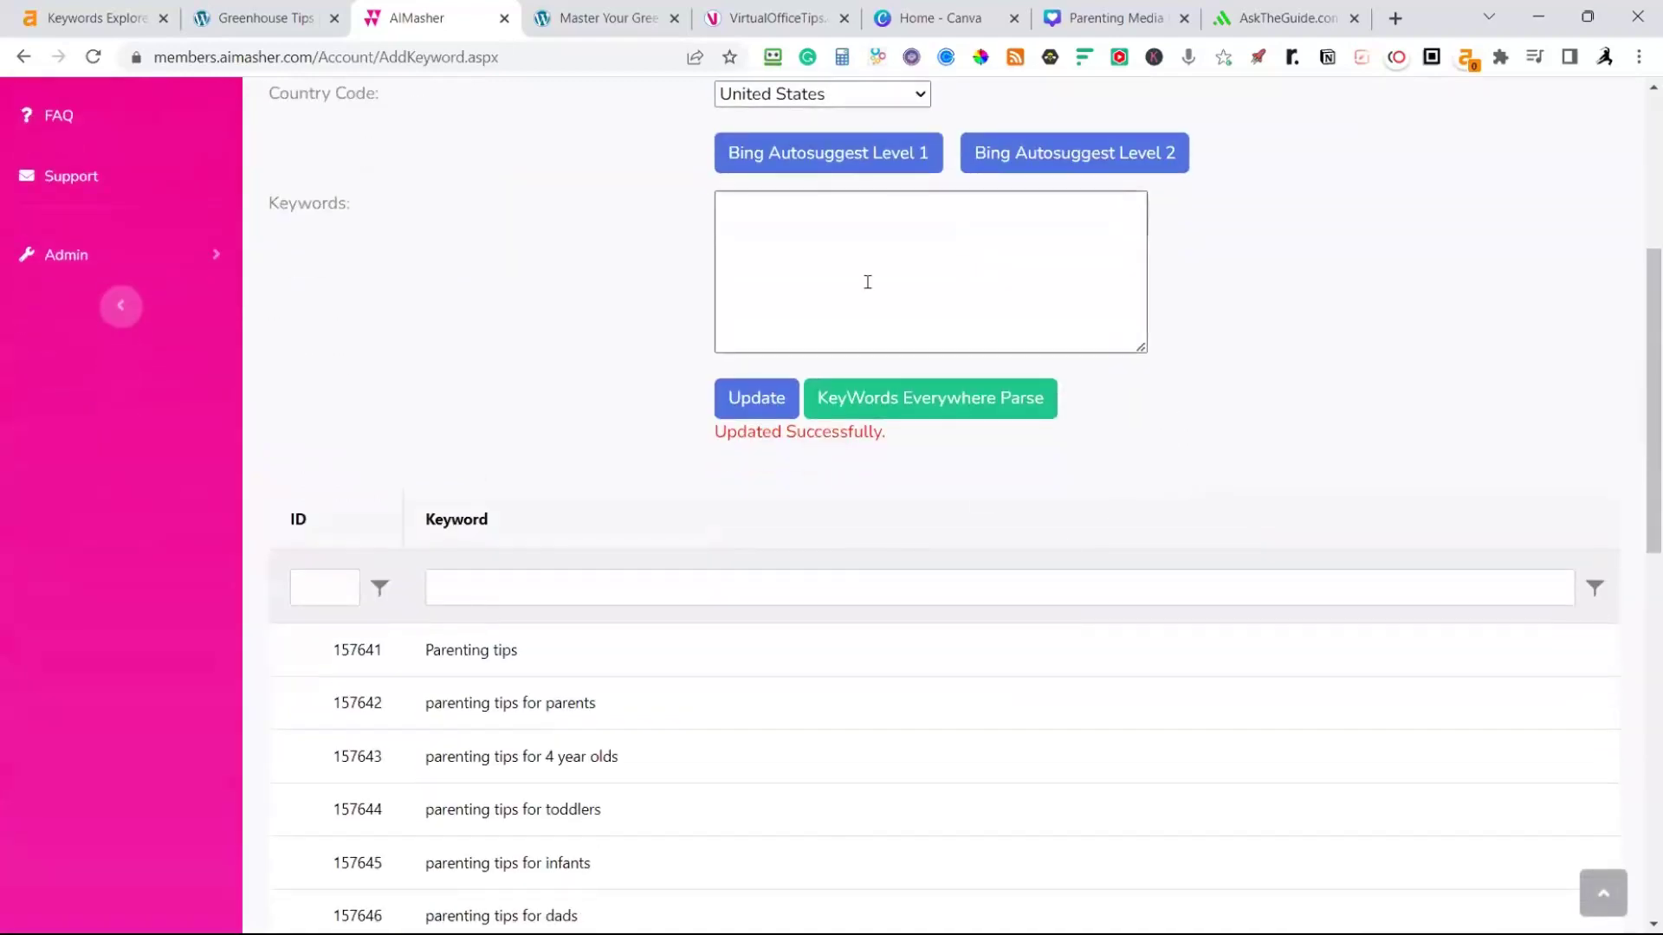
scroll(753, 650, down, 10)
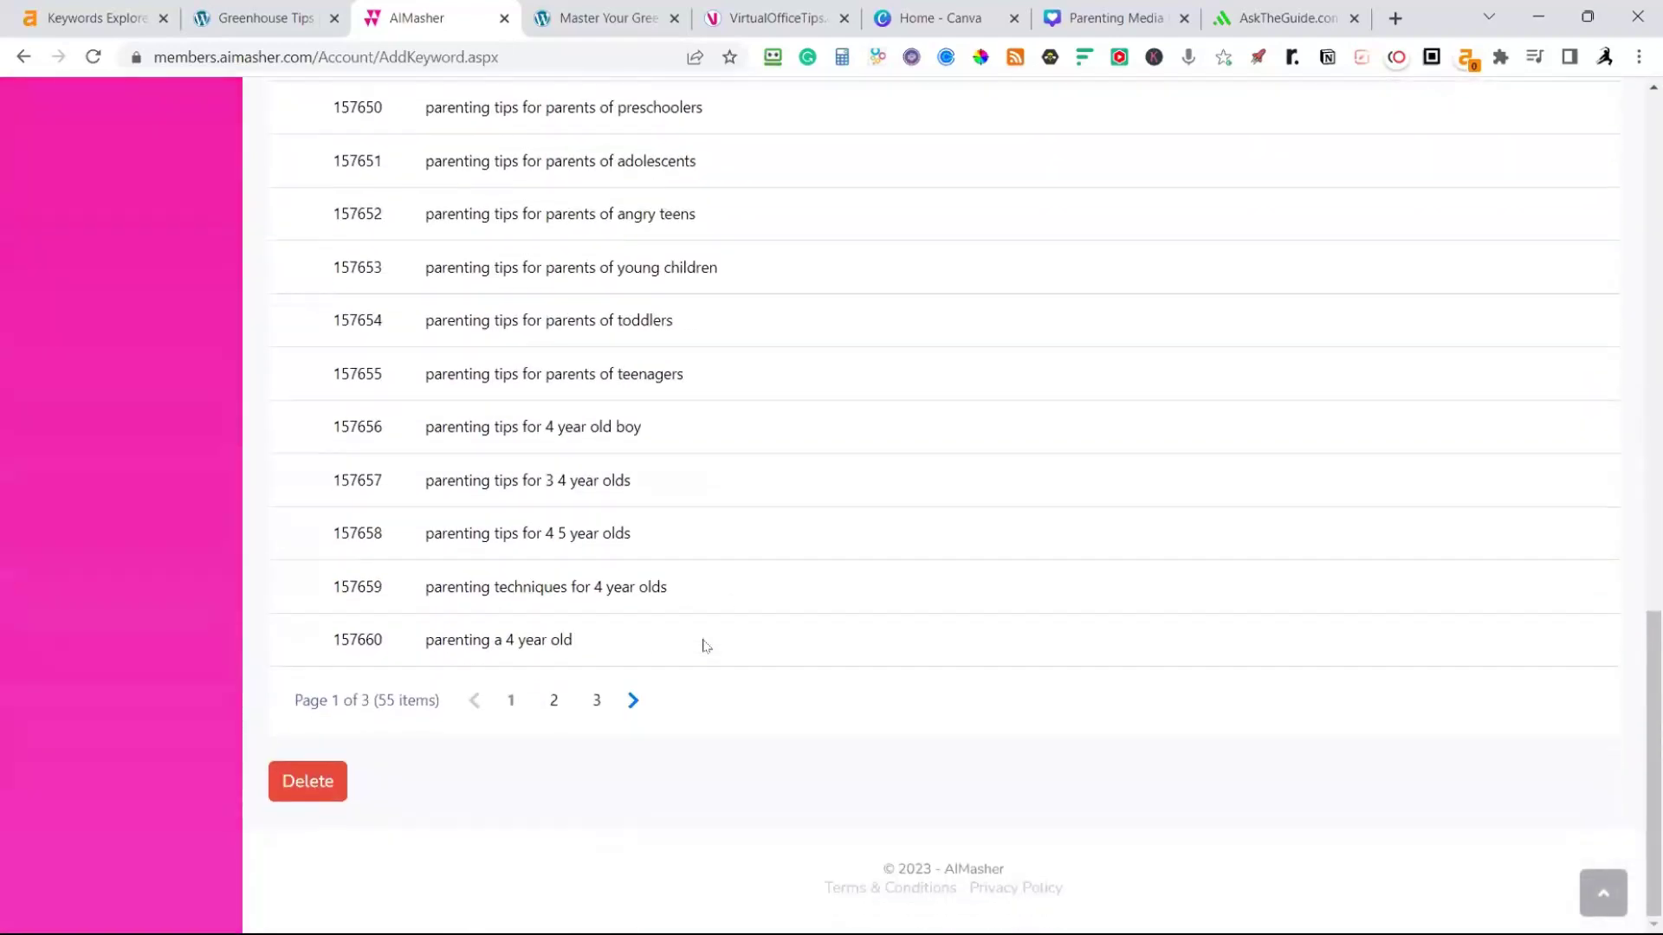
scroll(745, 674, up, 8)
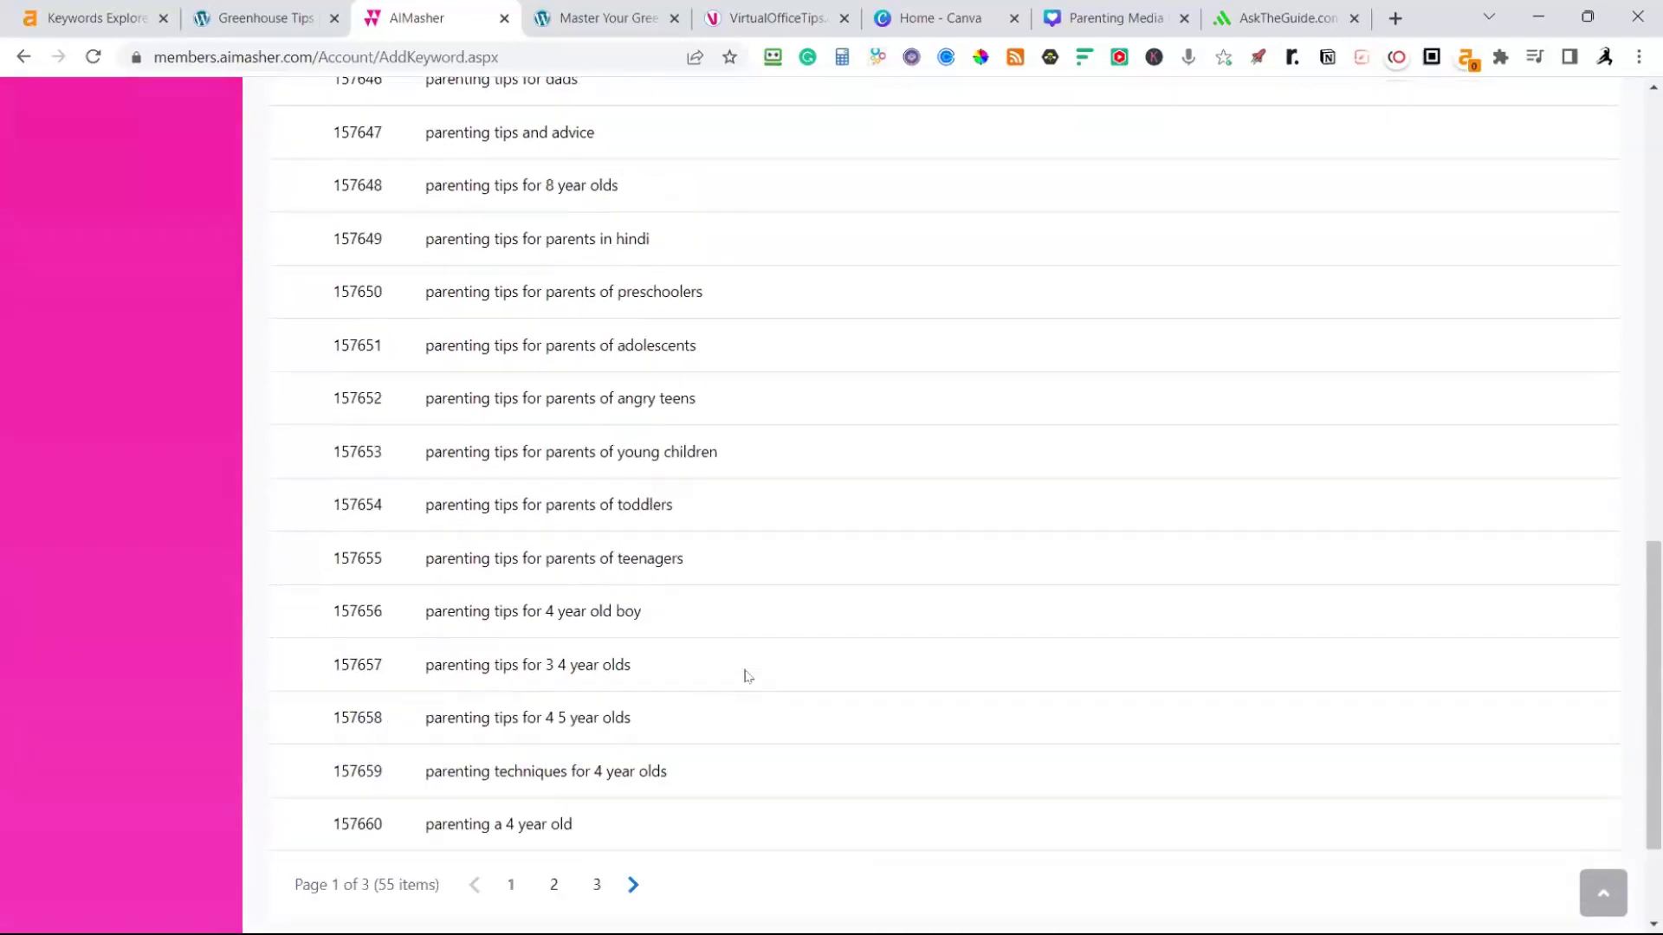
scroll(748, 676, up, 7)
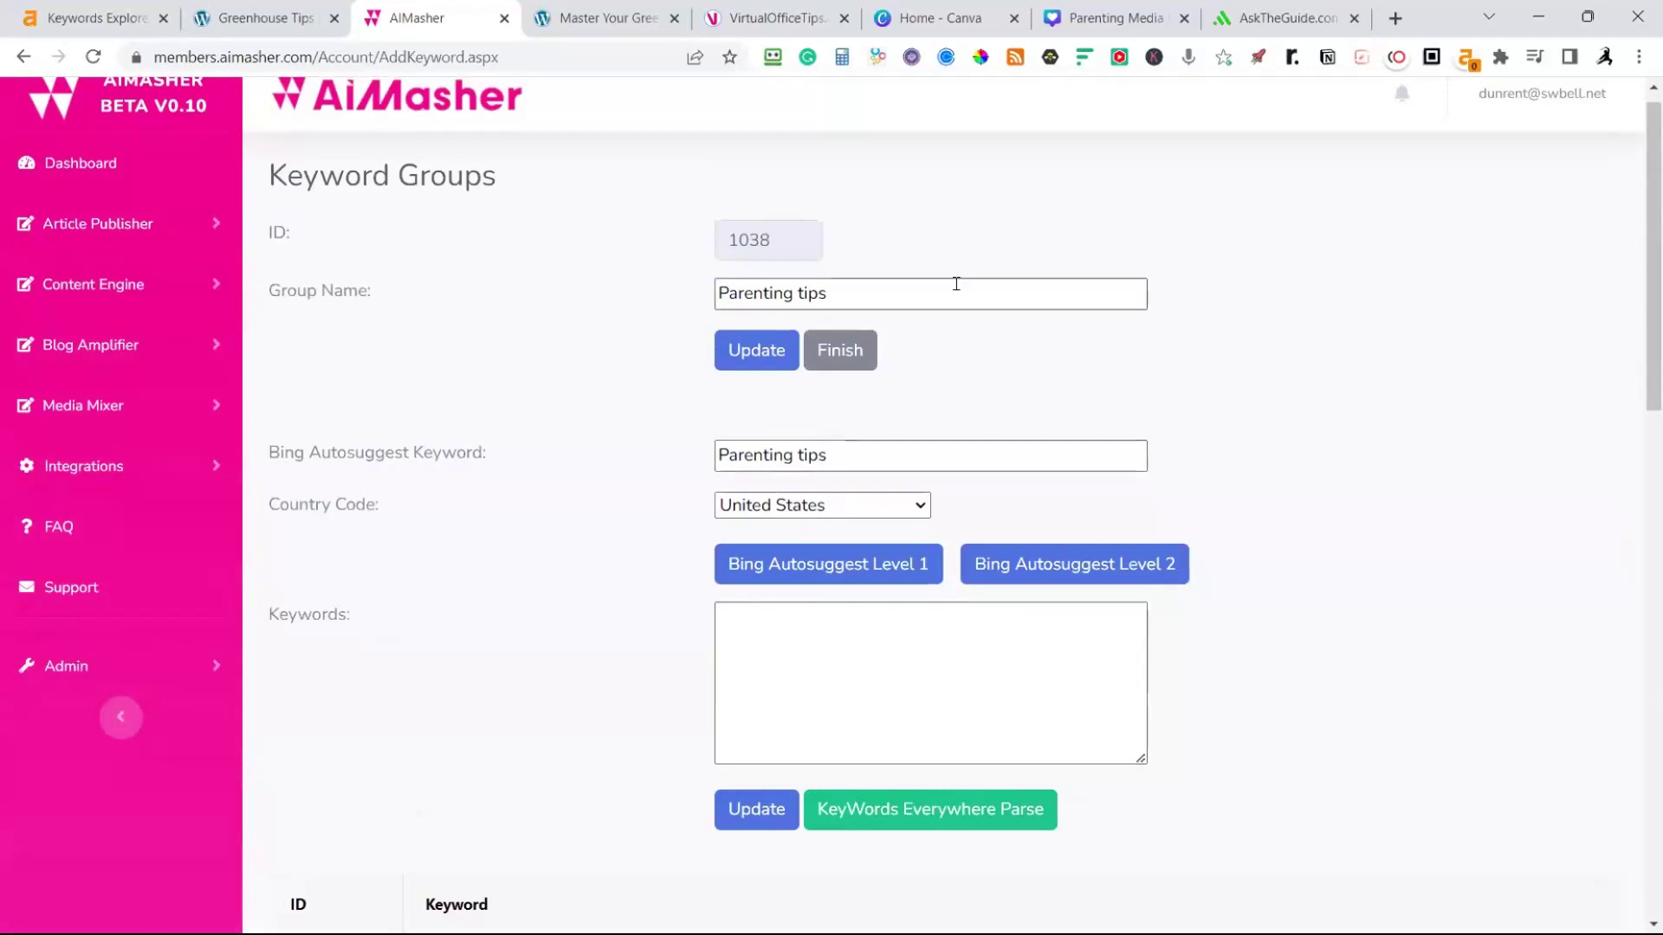
Search Google for "parenting tips" in a new browser tab and copy the Long-Tail Keywords list from the results page
key(ctrl+t)
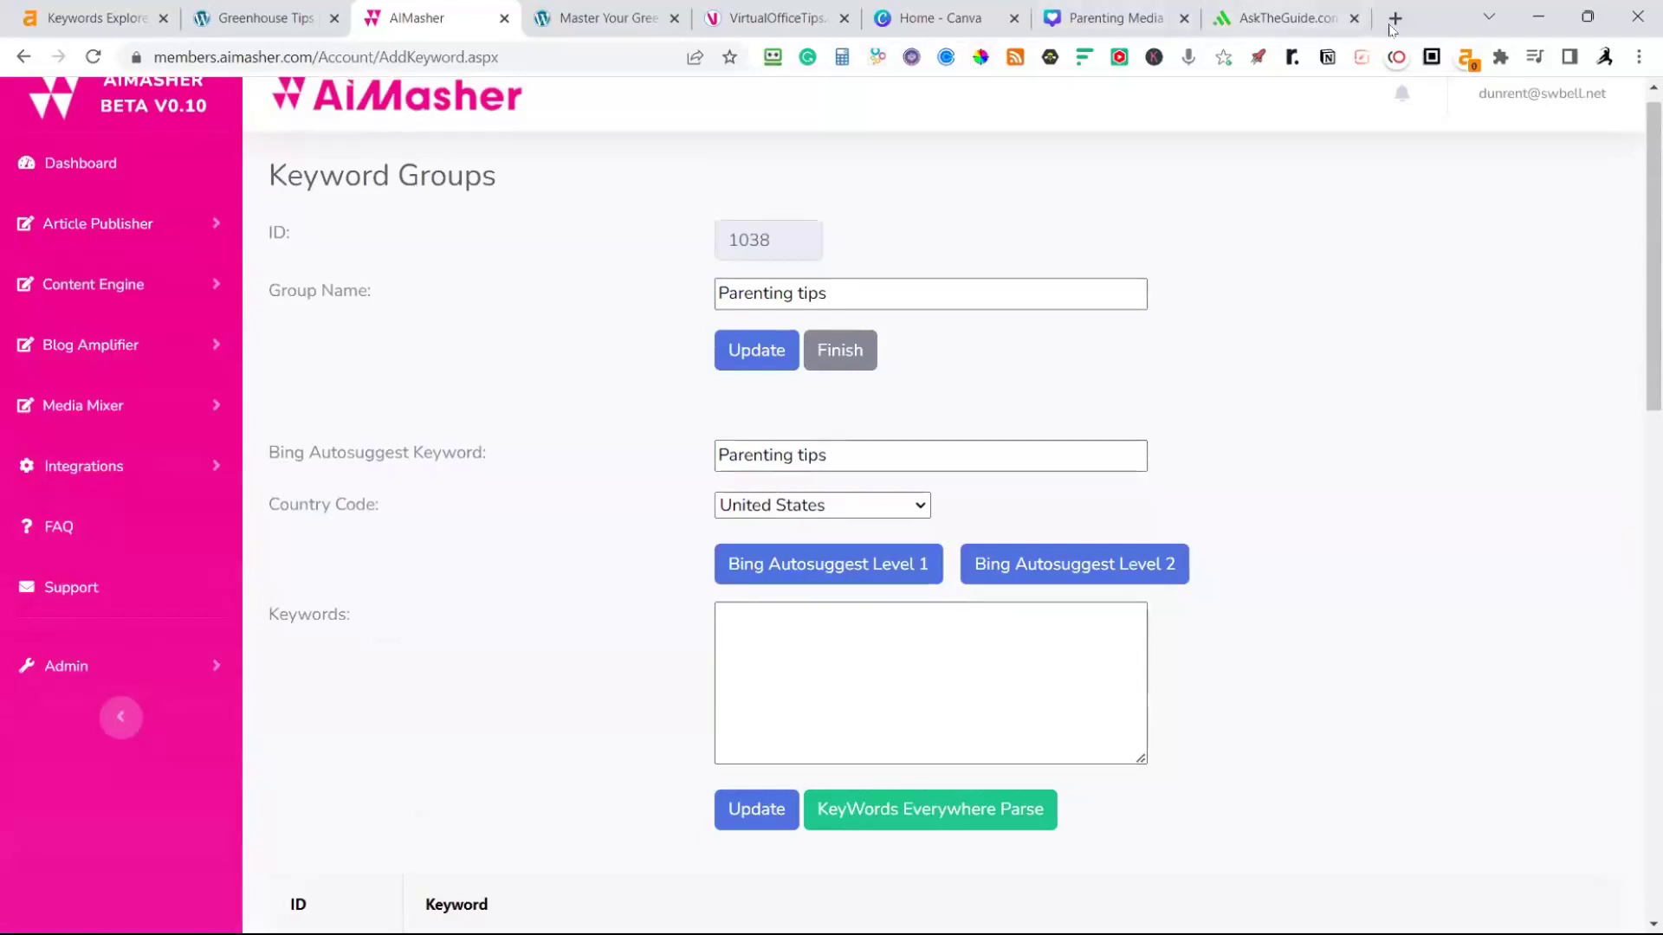
click(460, 52)
text(parenting tips)
key(Return)
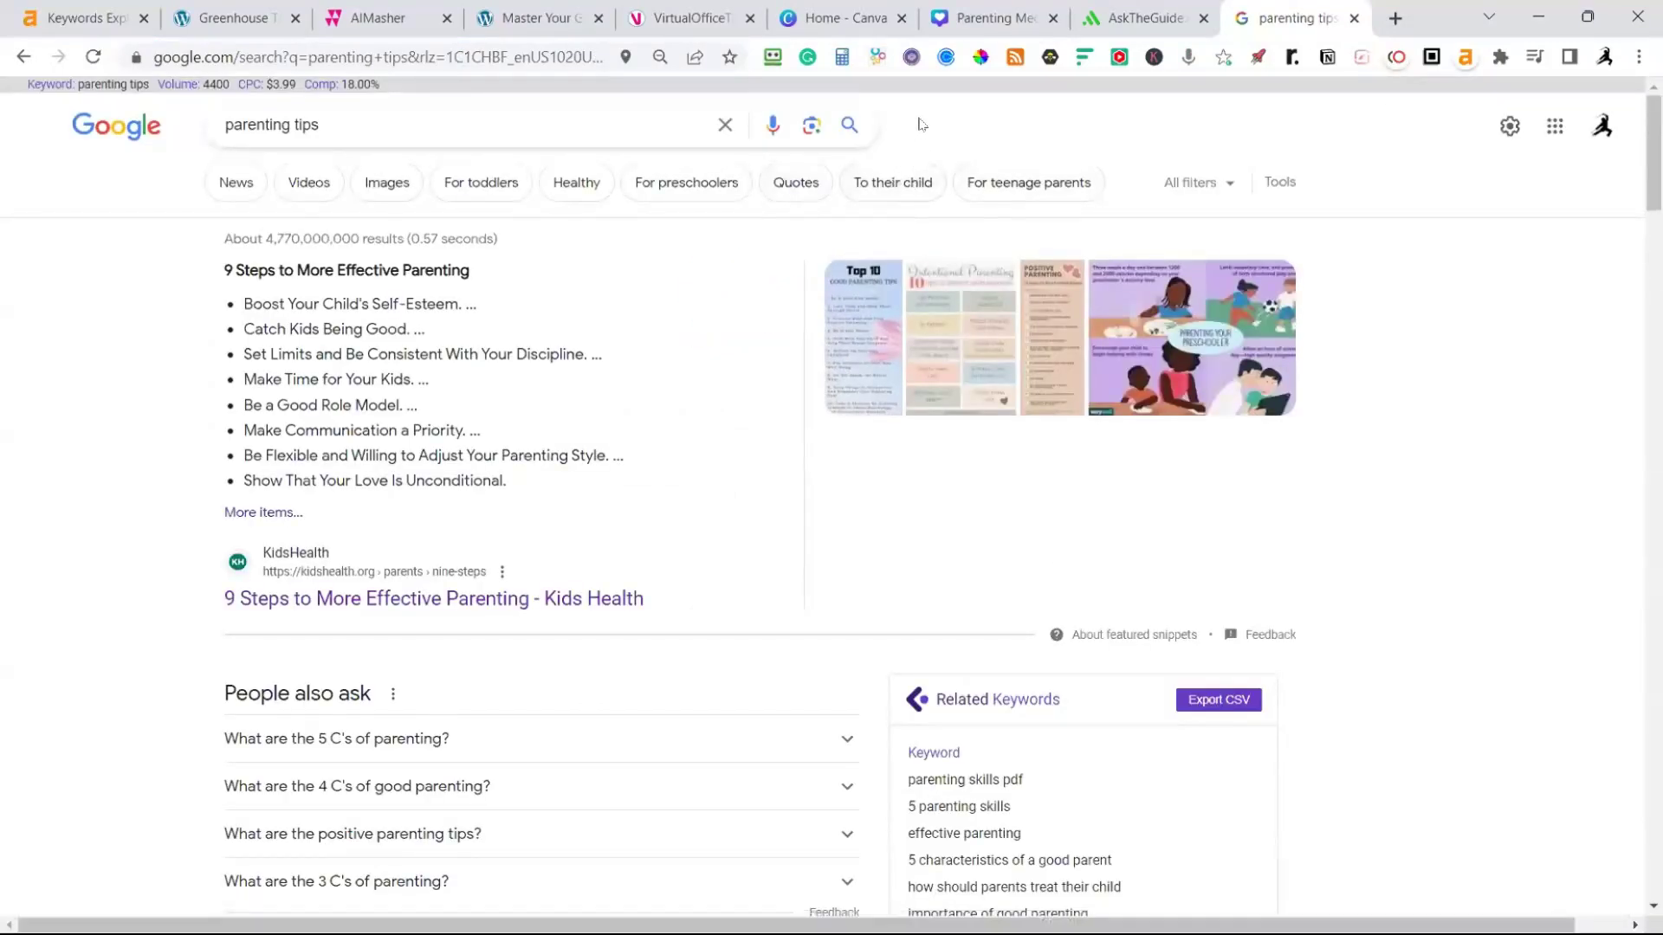
scroll(890, 342, down, 12)
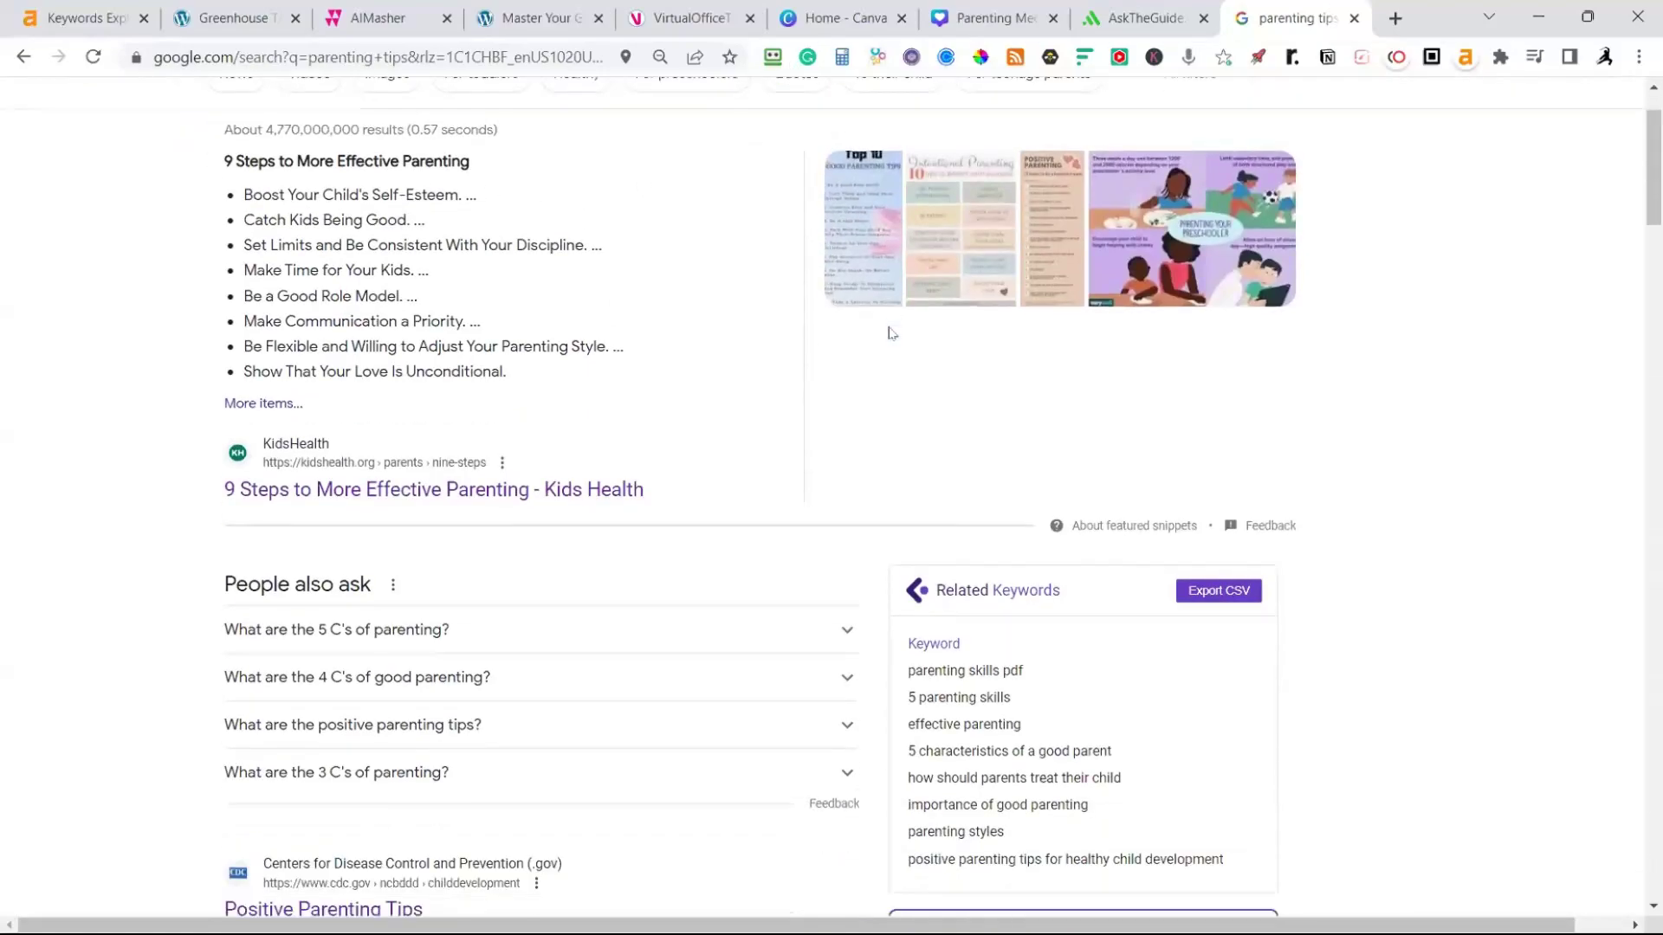
scroll(892, 346, down, 15)
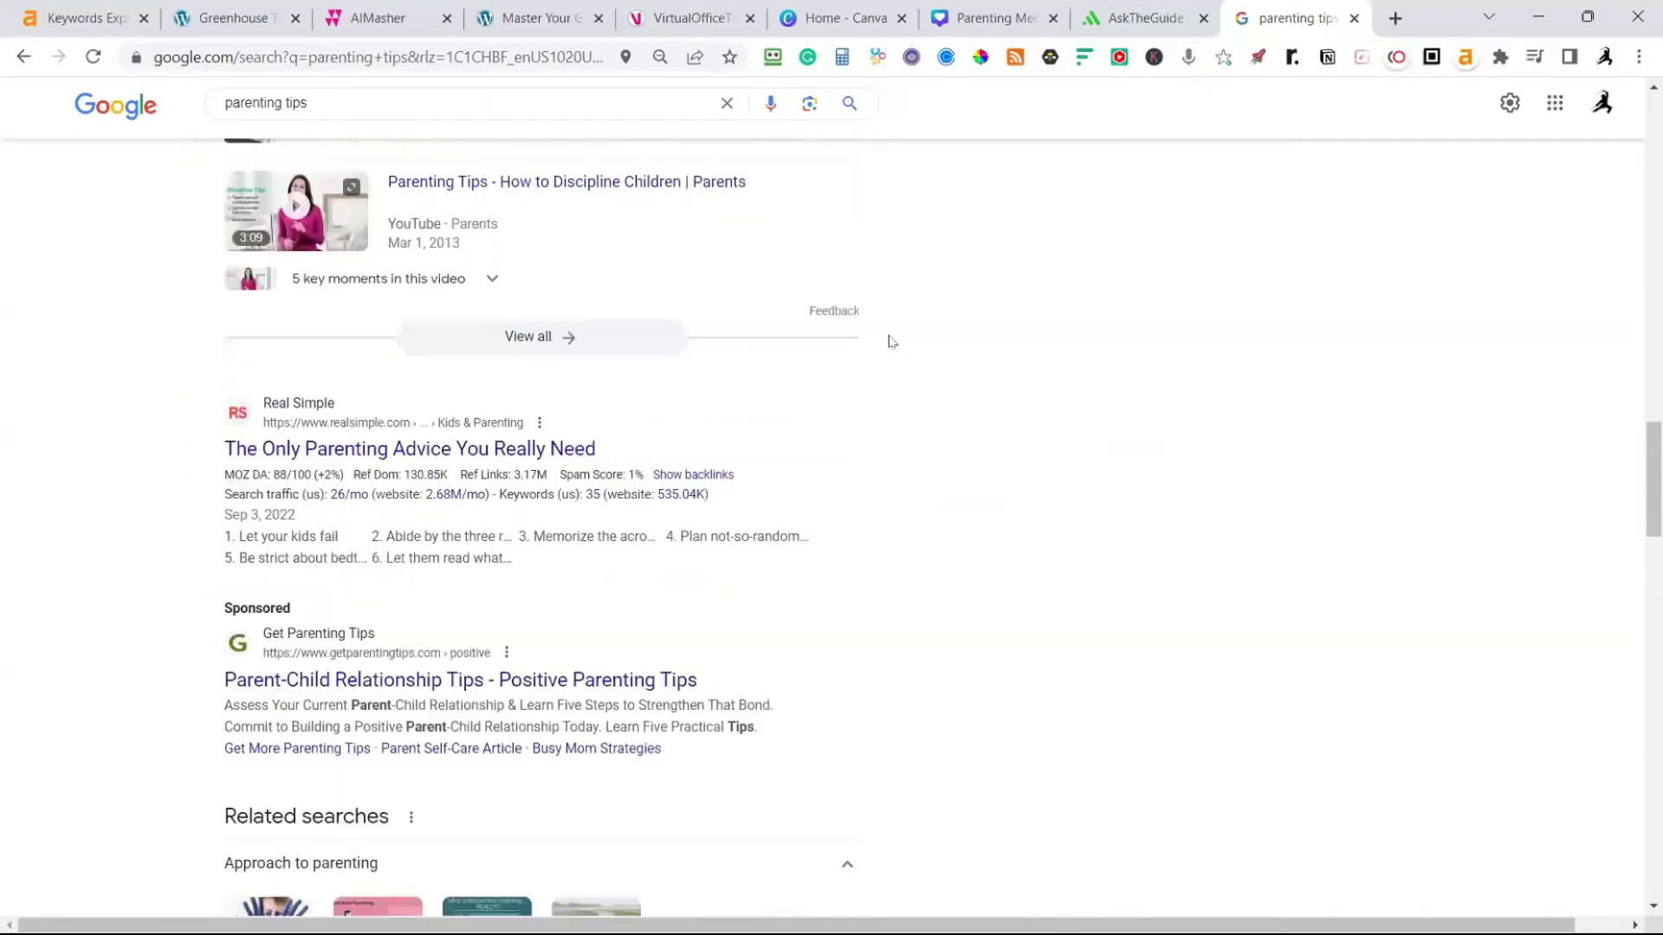
scroll(895, 352, down, 16)
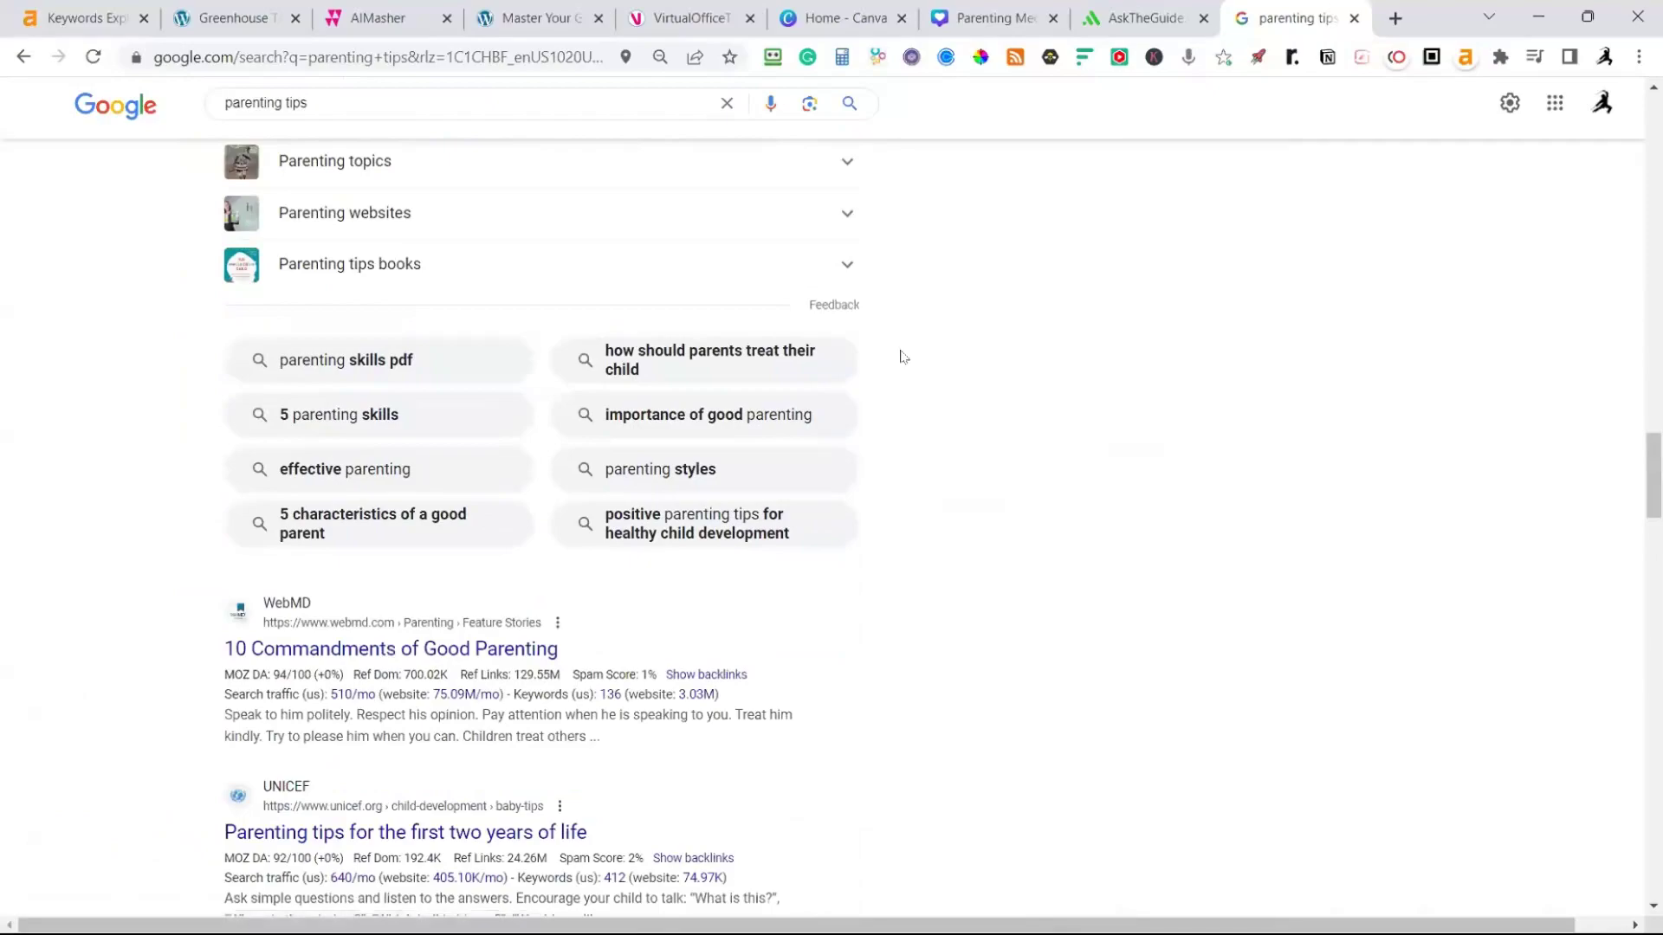
scroll(1218, 364, down, 15)
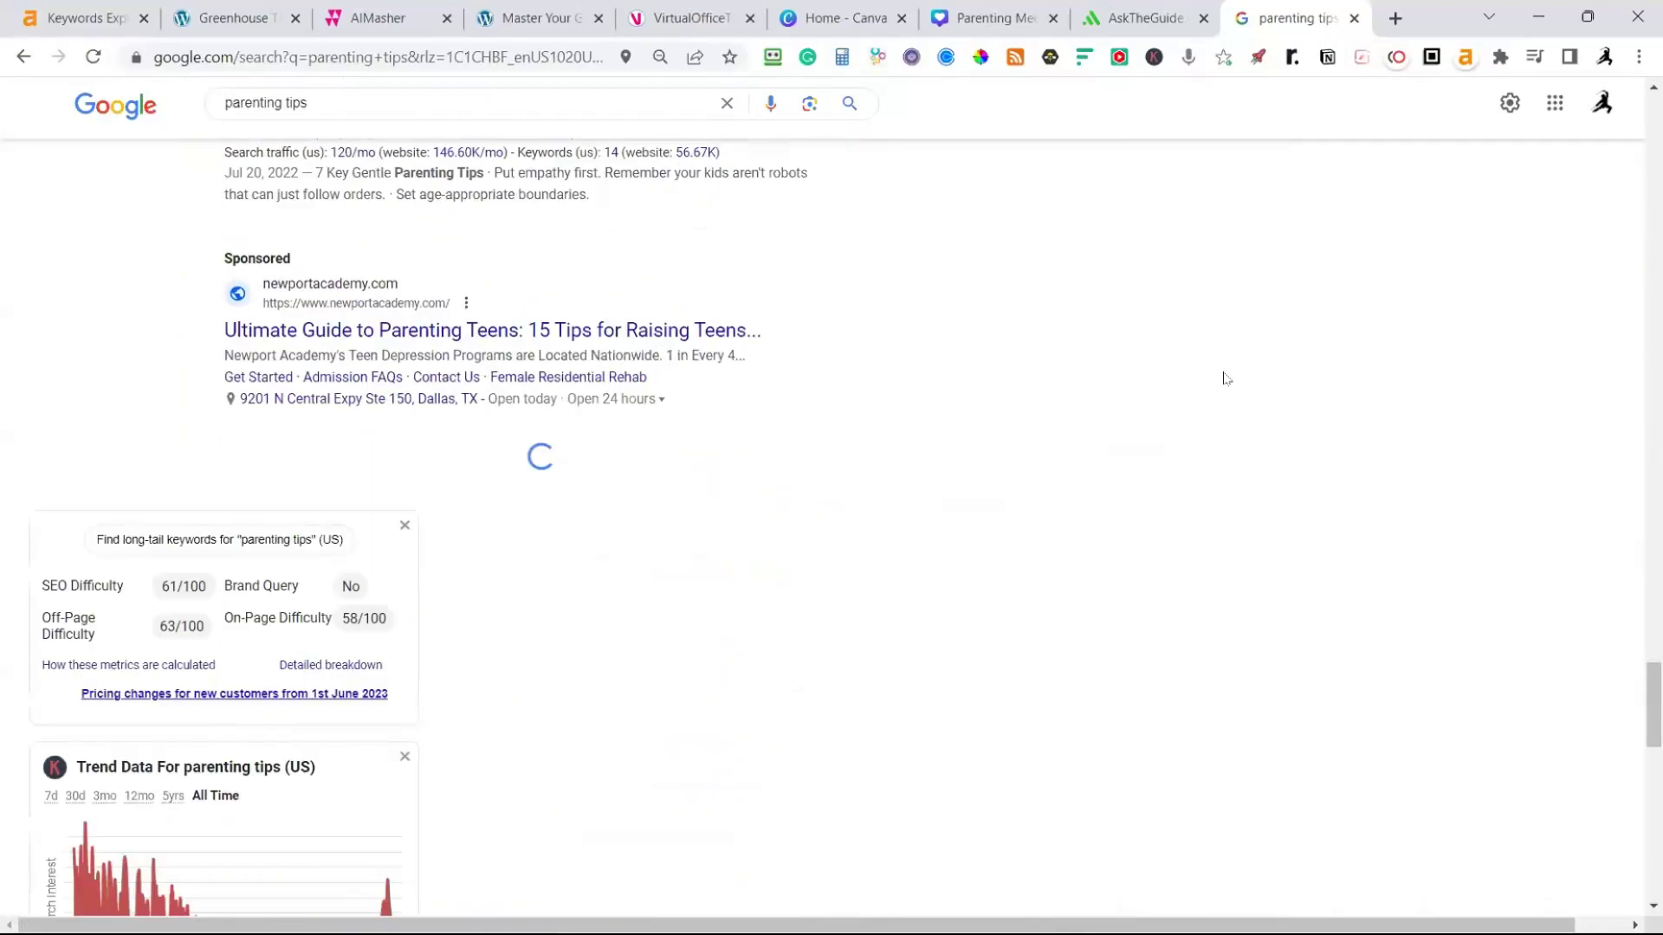
scroll(1239, 380, down, 15)
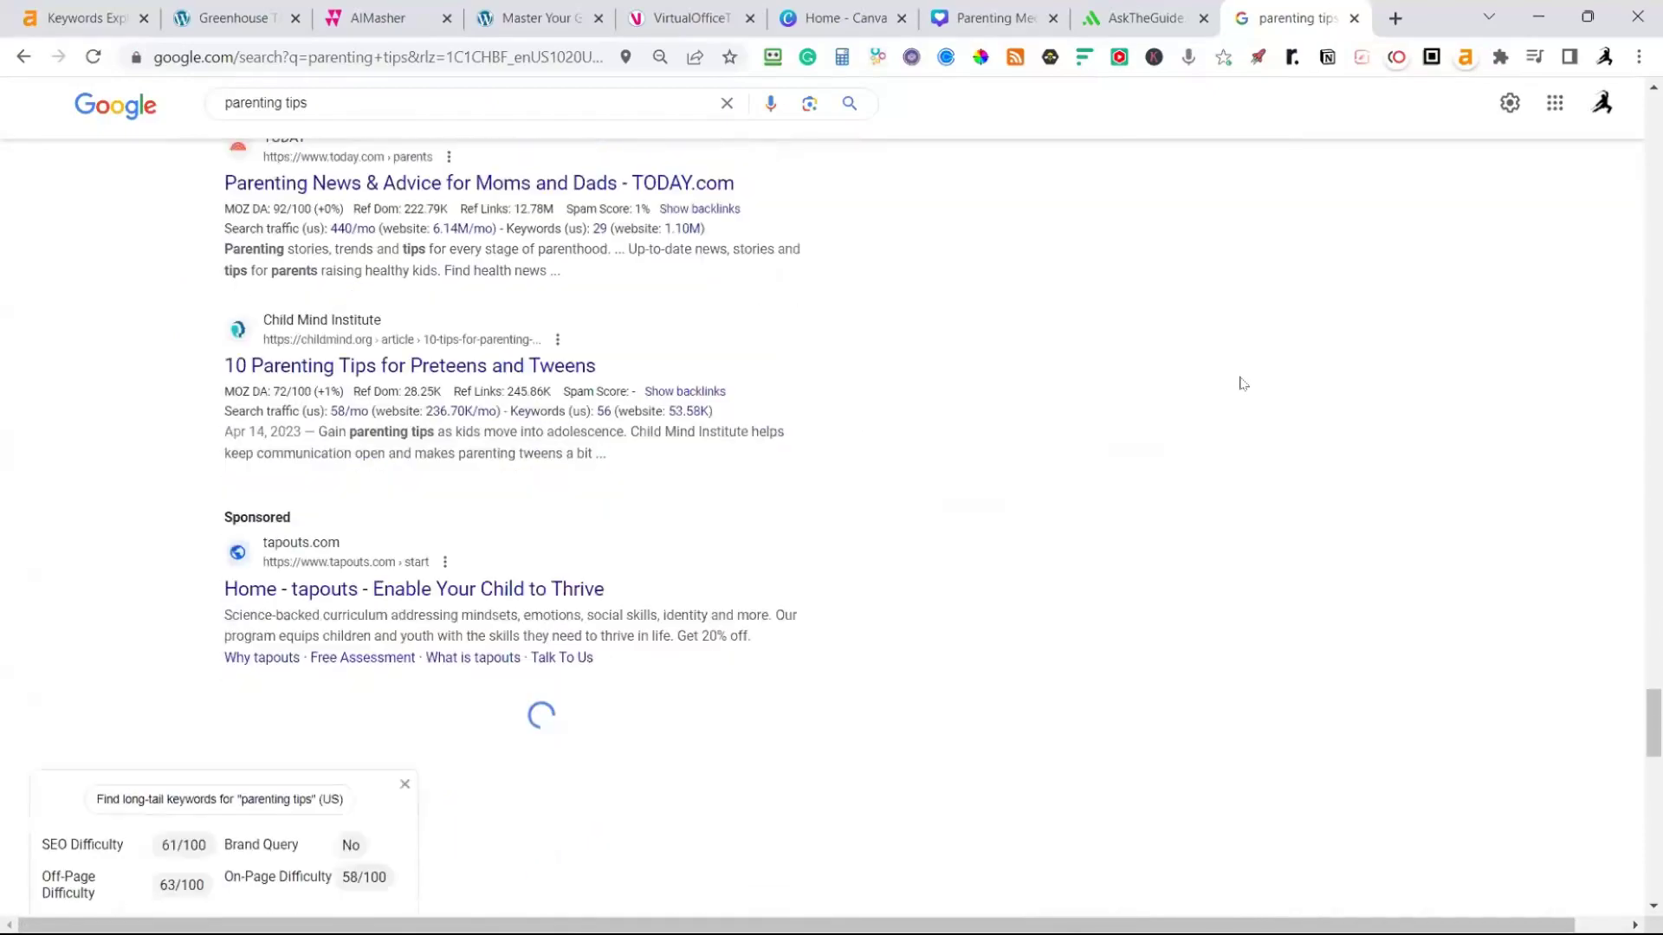
scroll(1242, 384, down, 8)
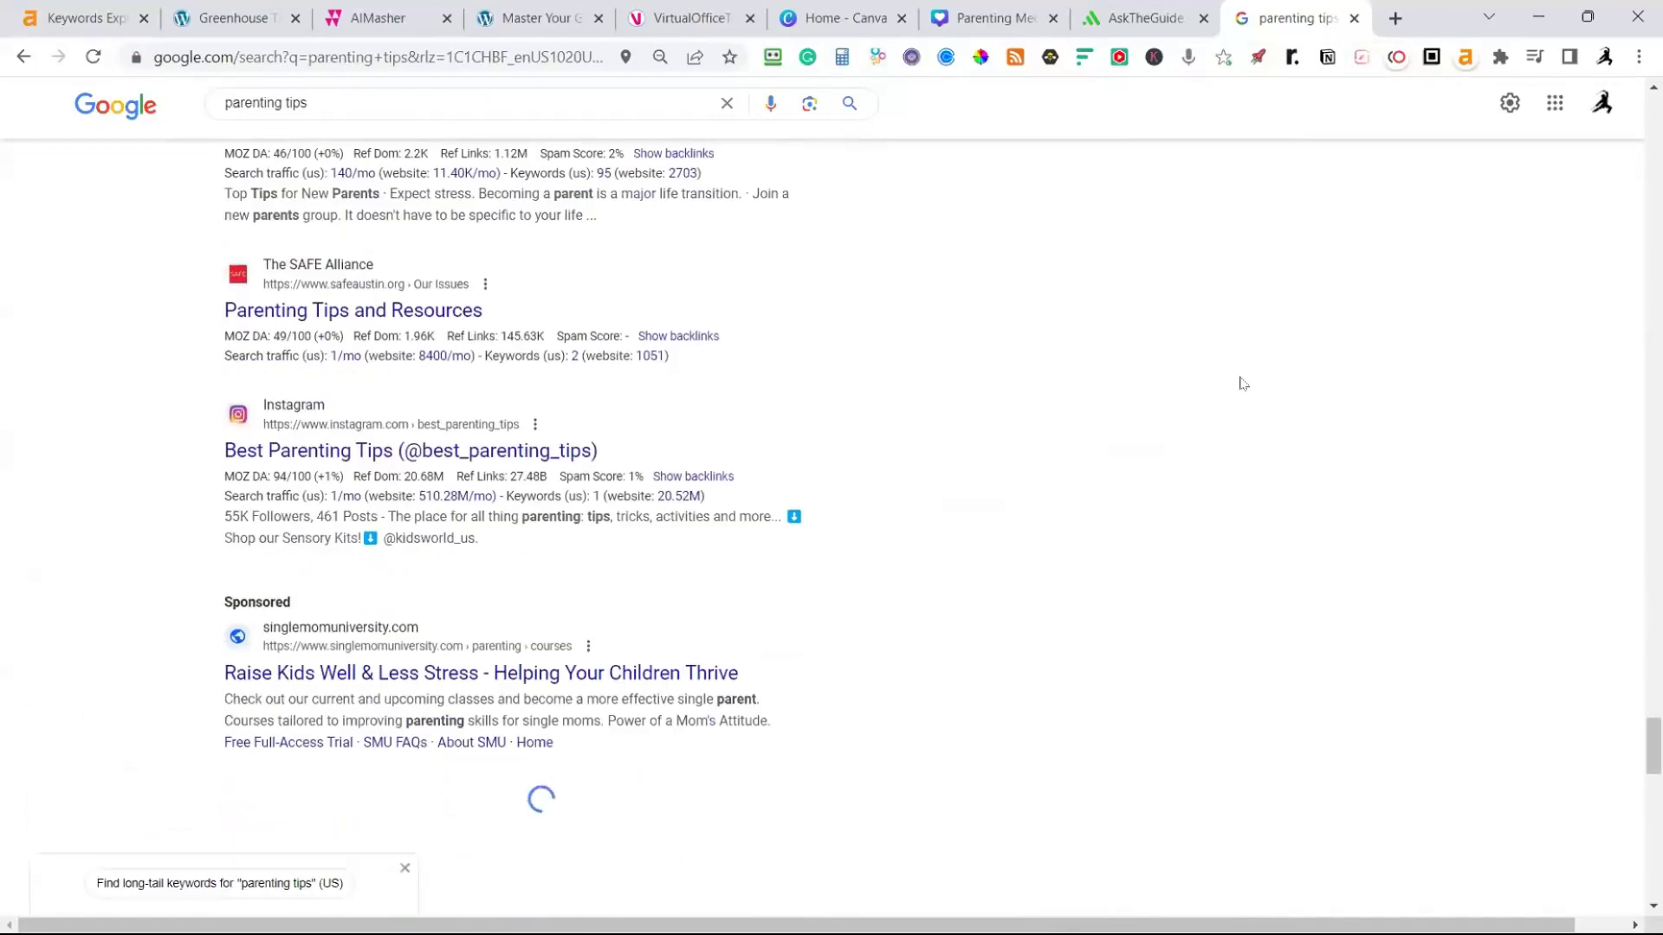
scroll(1243, 383, down, 15)
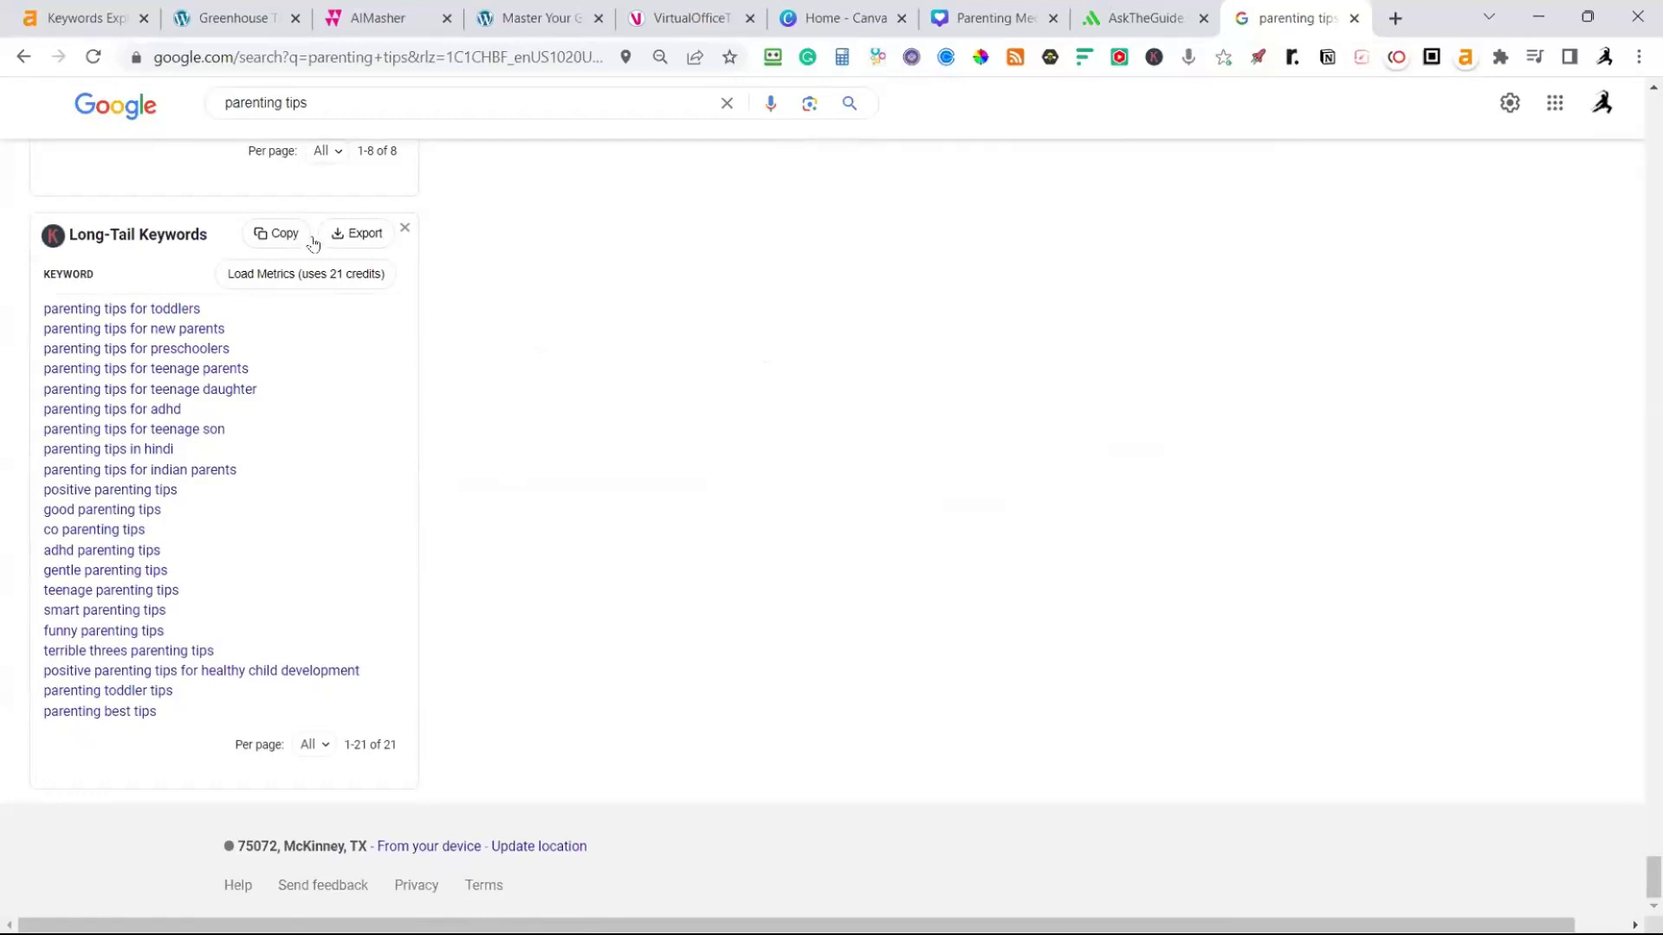
Back in AiMasher, paste the long-tail keywords into the "Parenting tips" group, parse them as Keywords Everywhere data, save them and finish the group
click(394, 26)
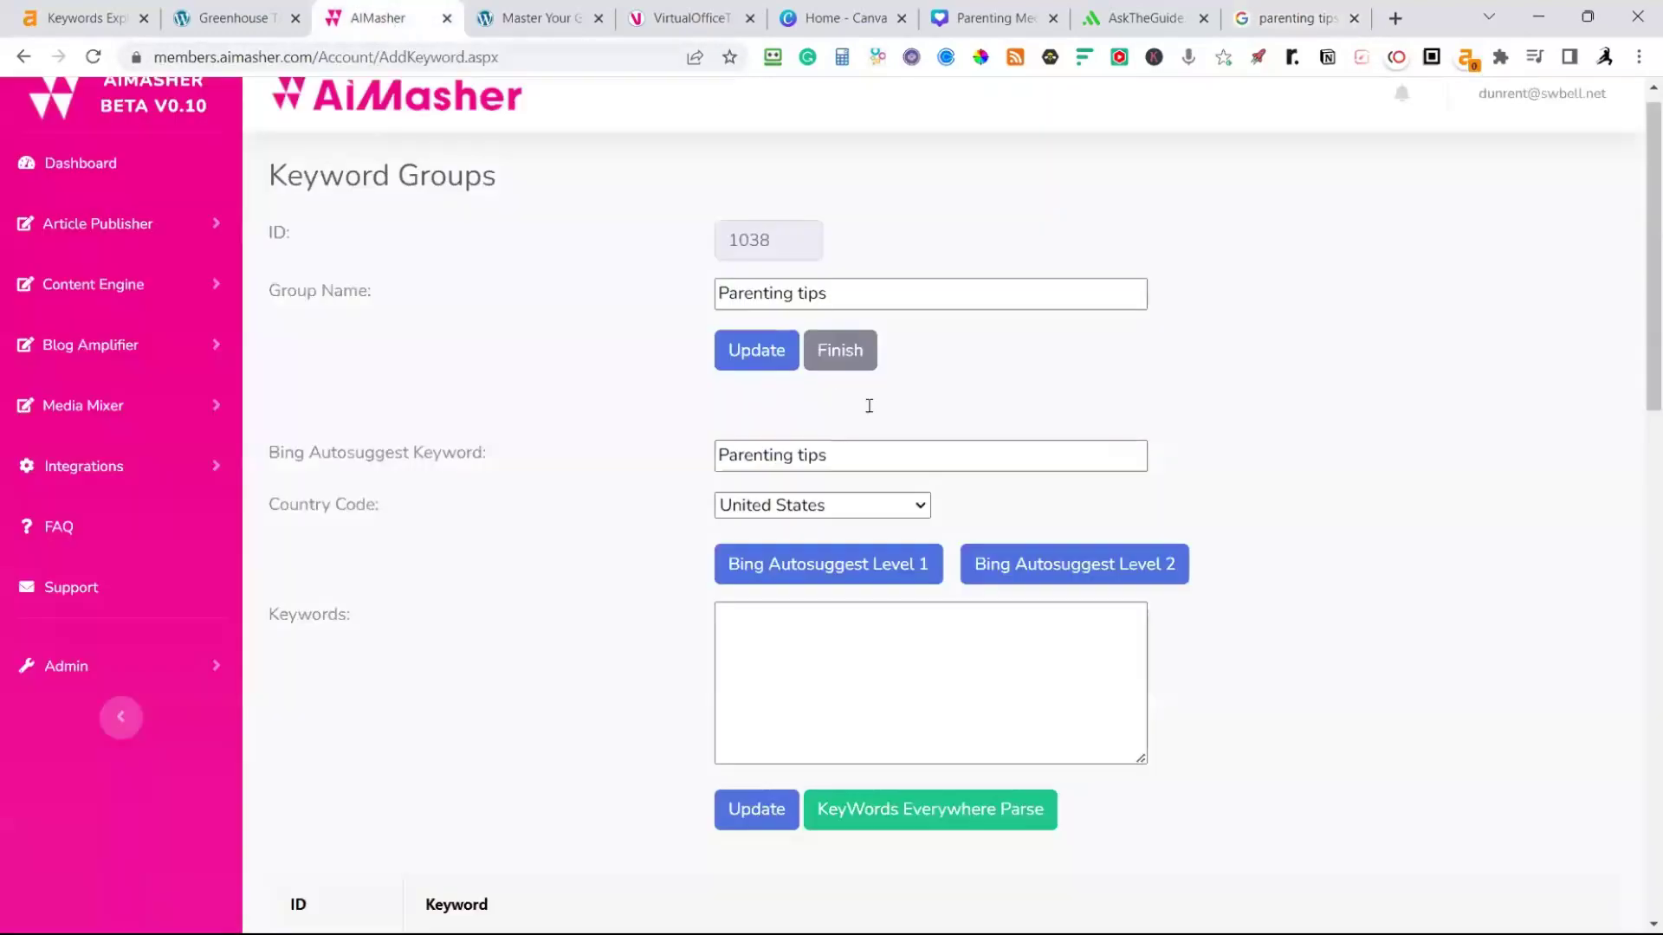
click(816, 634)
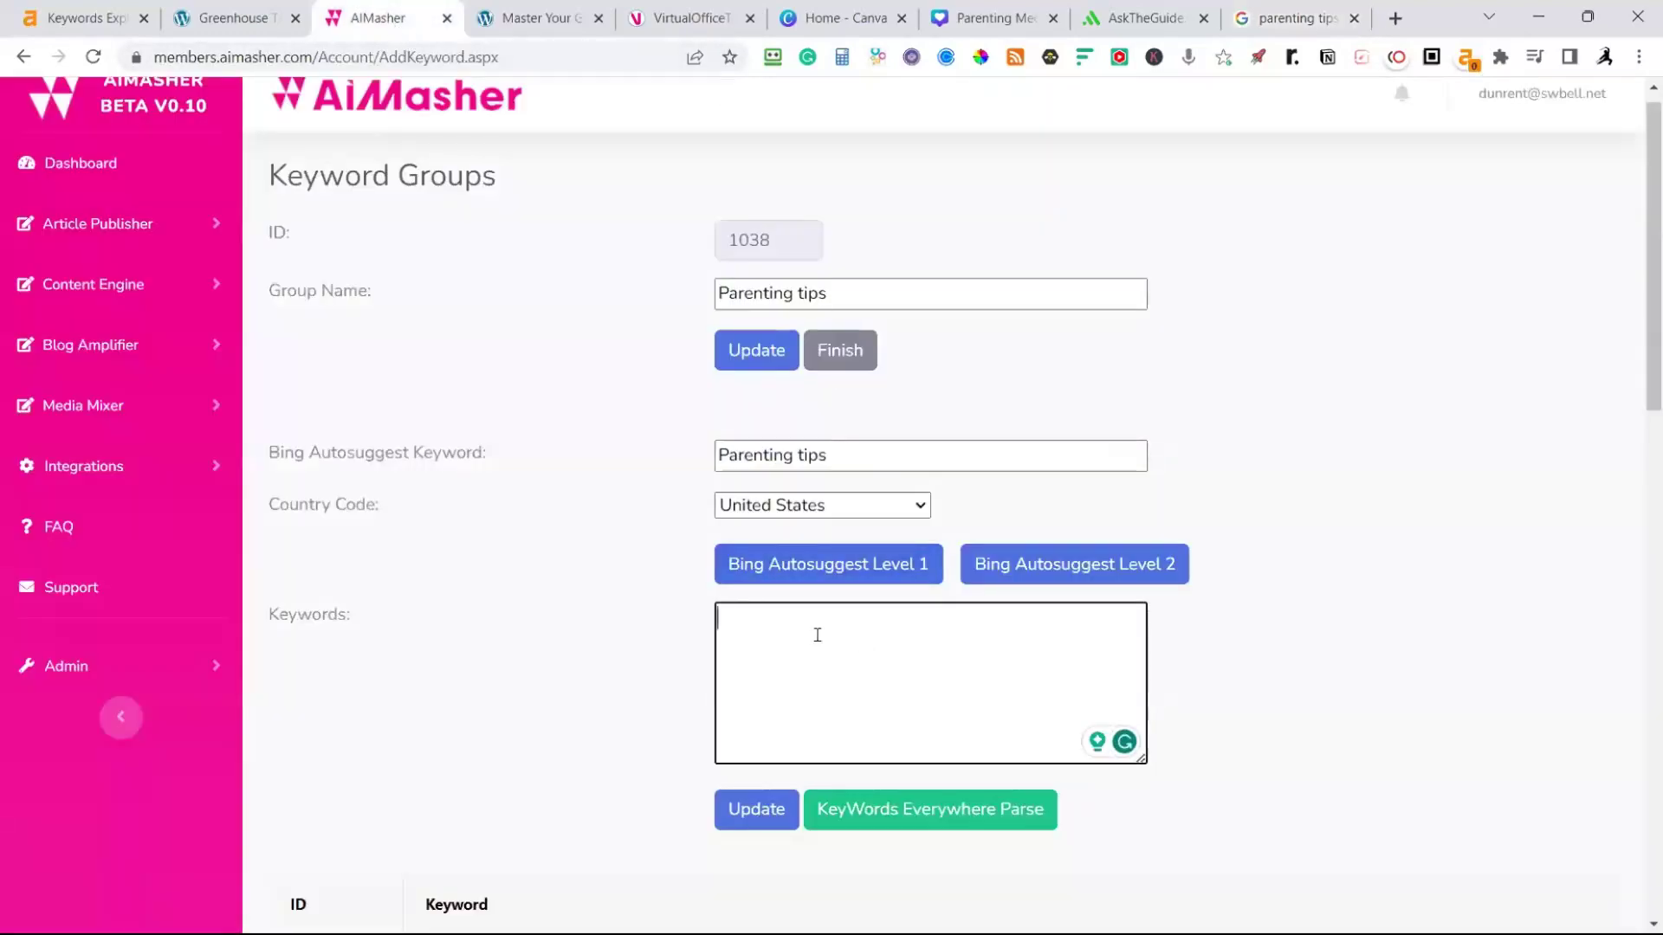
key(ctrl+v)
scroll(866, 693, up, 10)
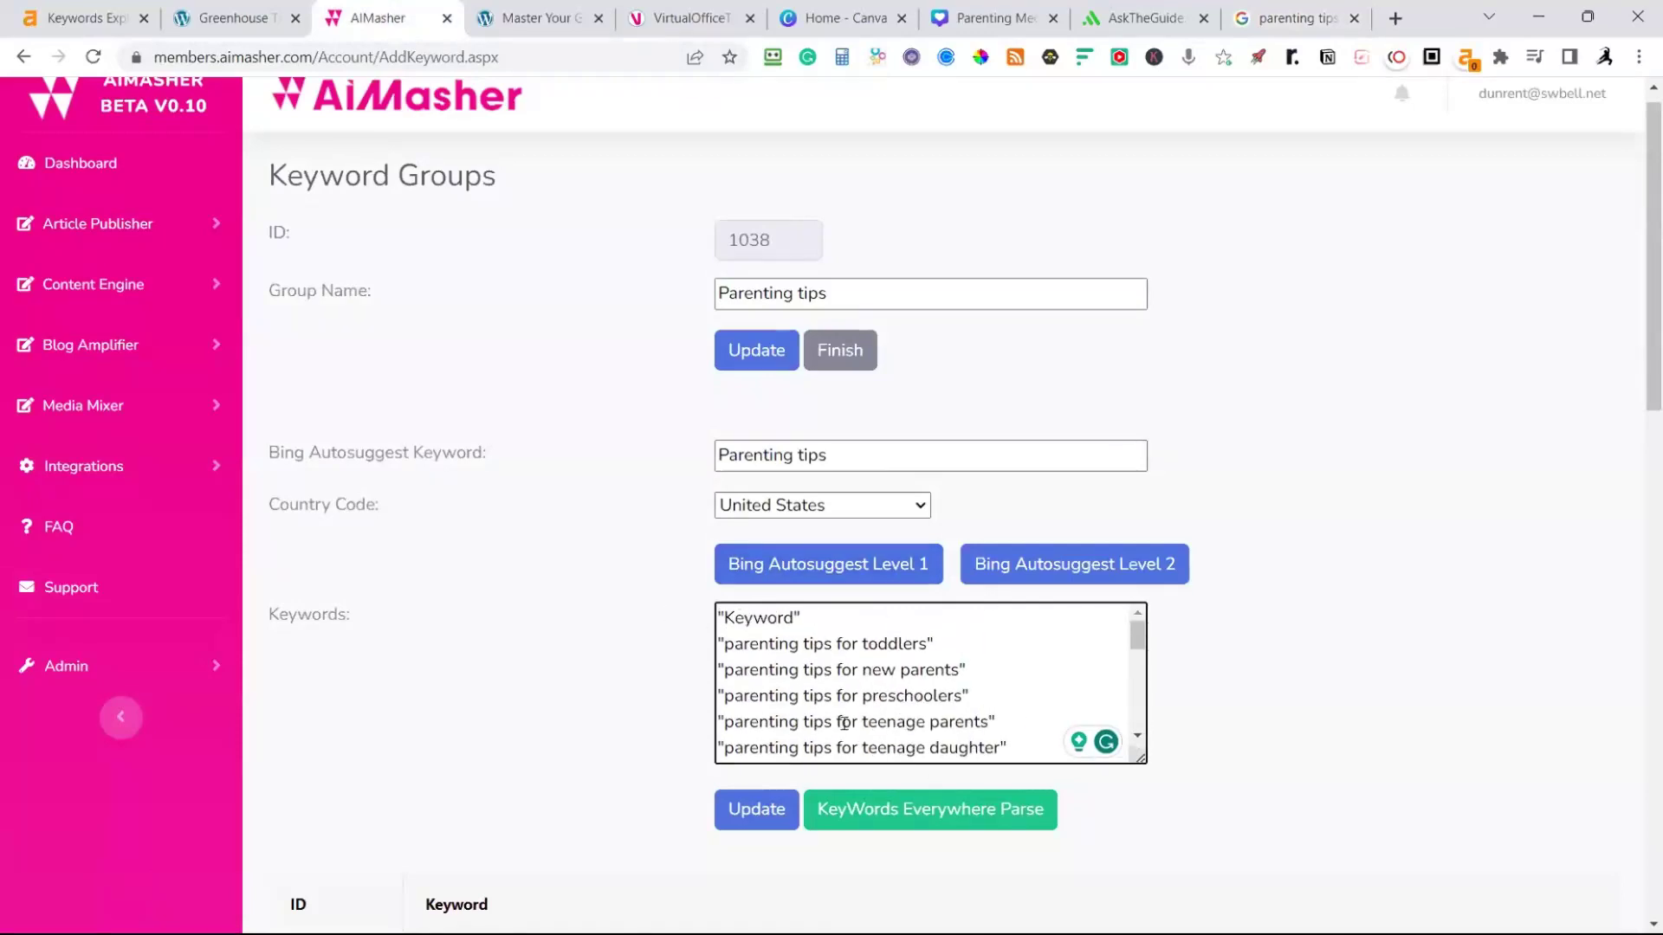
click(936, 818)
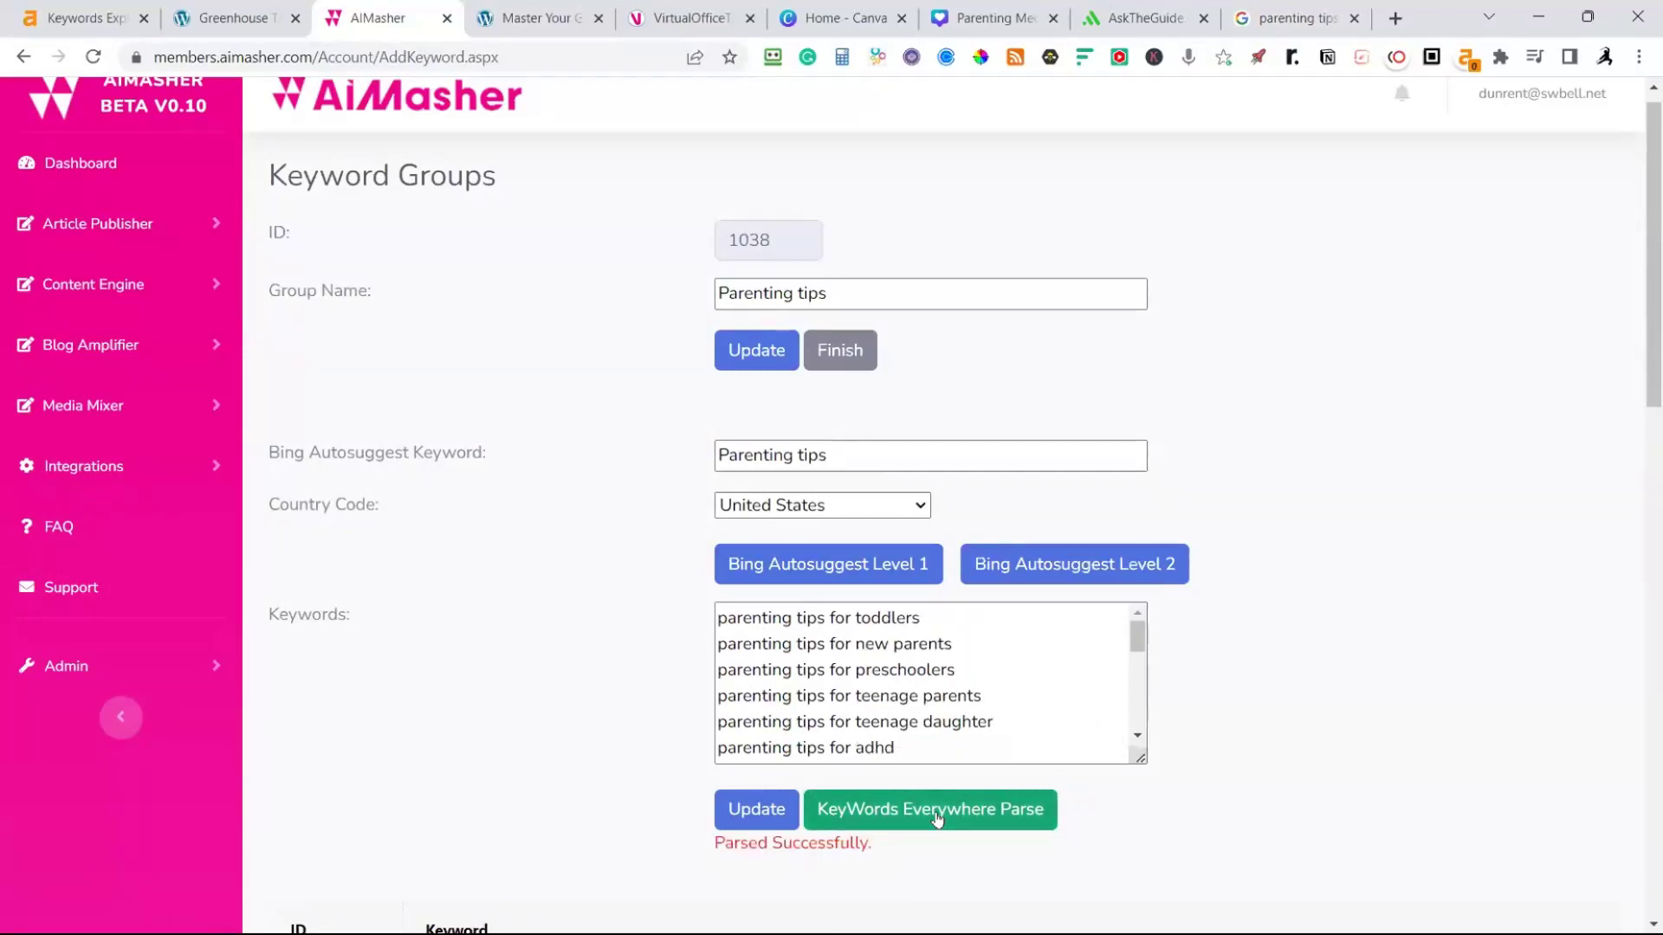
click(759, 808)
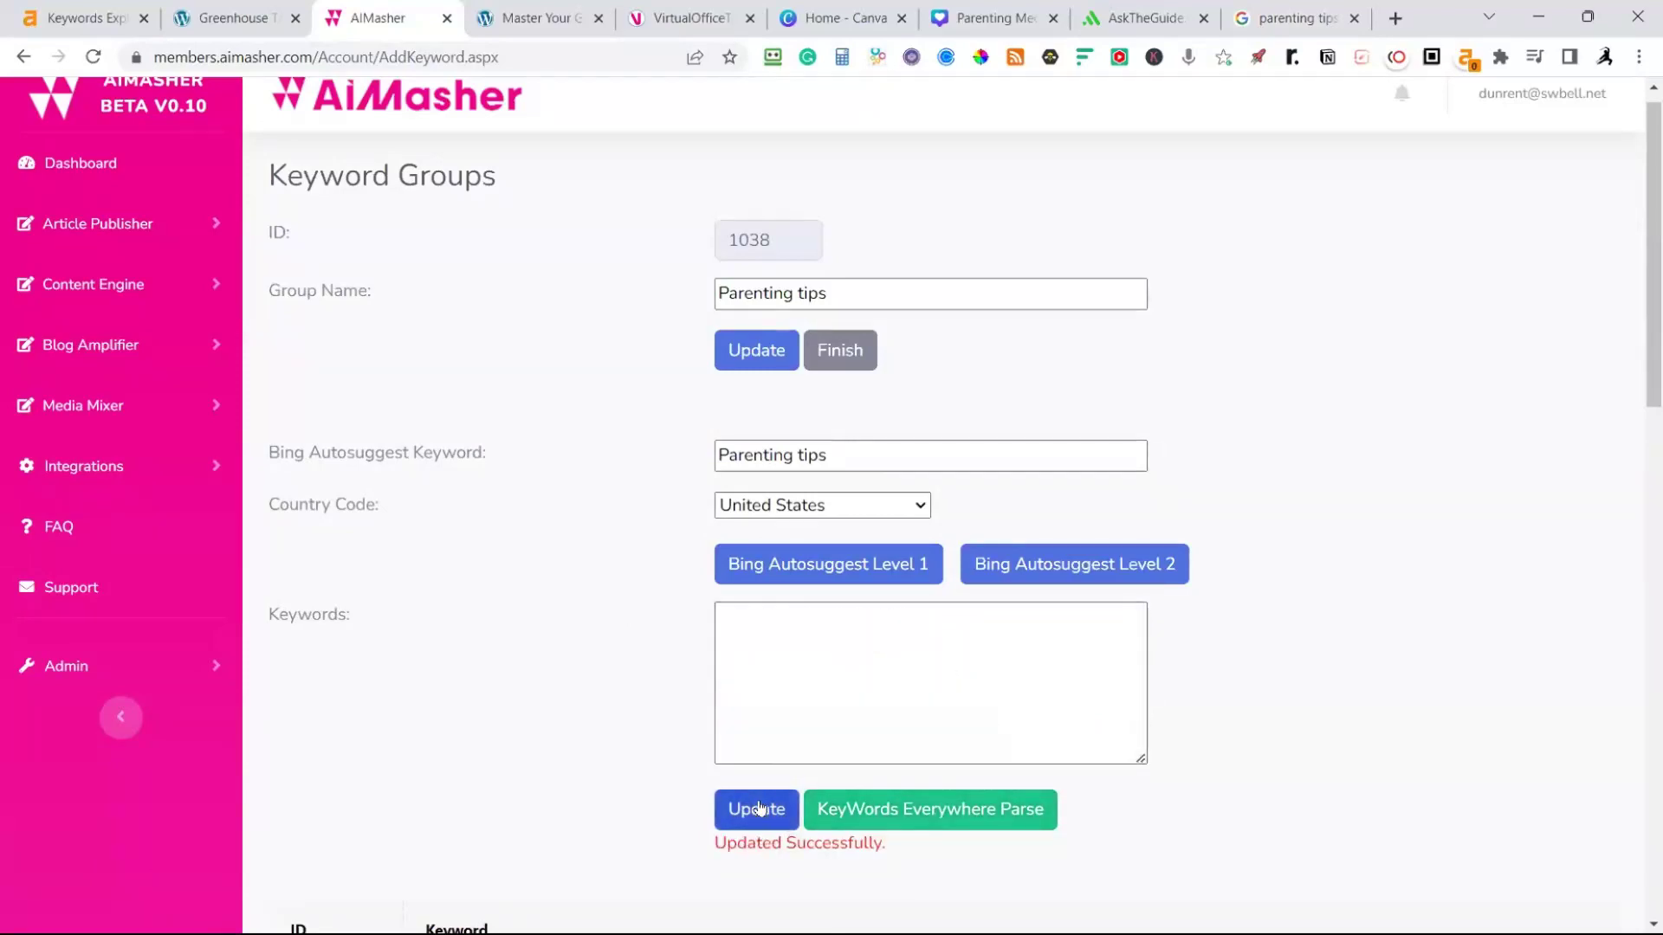
scroll(1225, 620, down, 15)
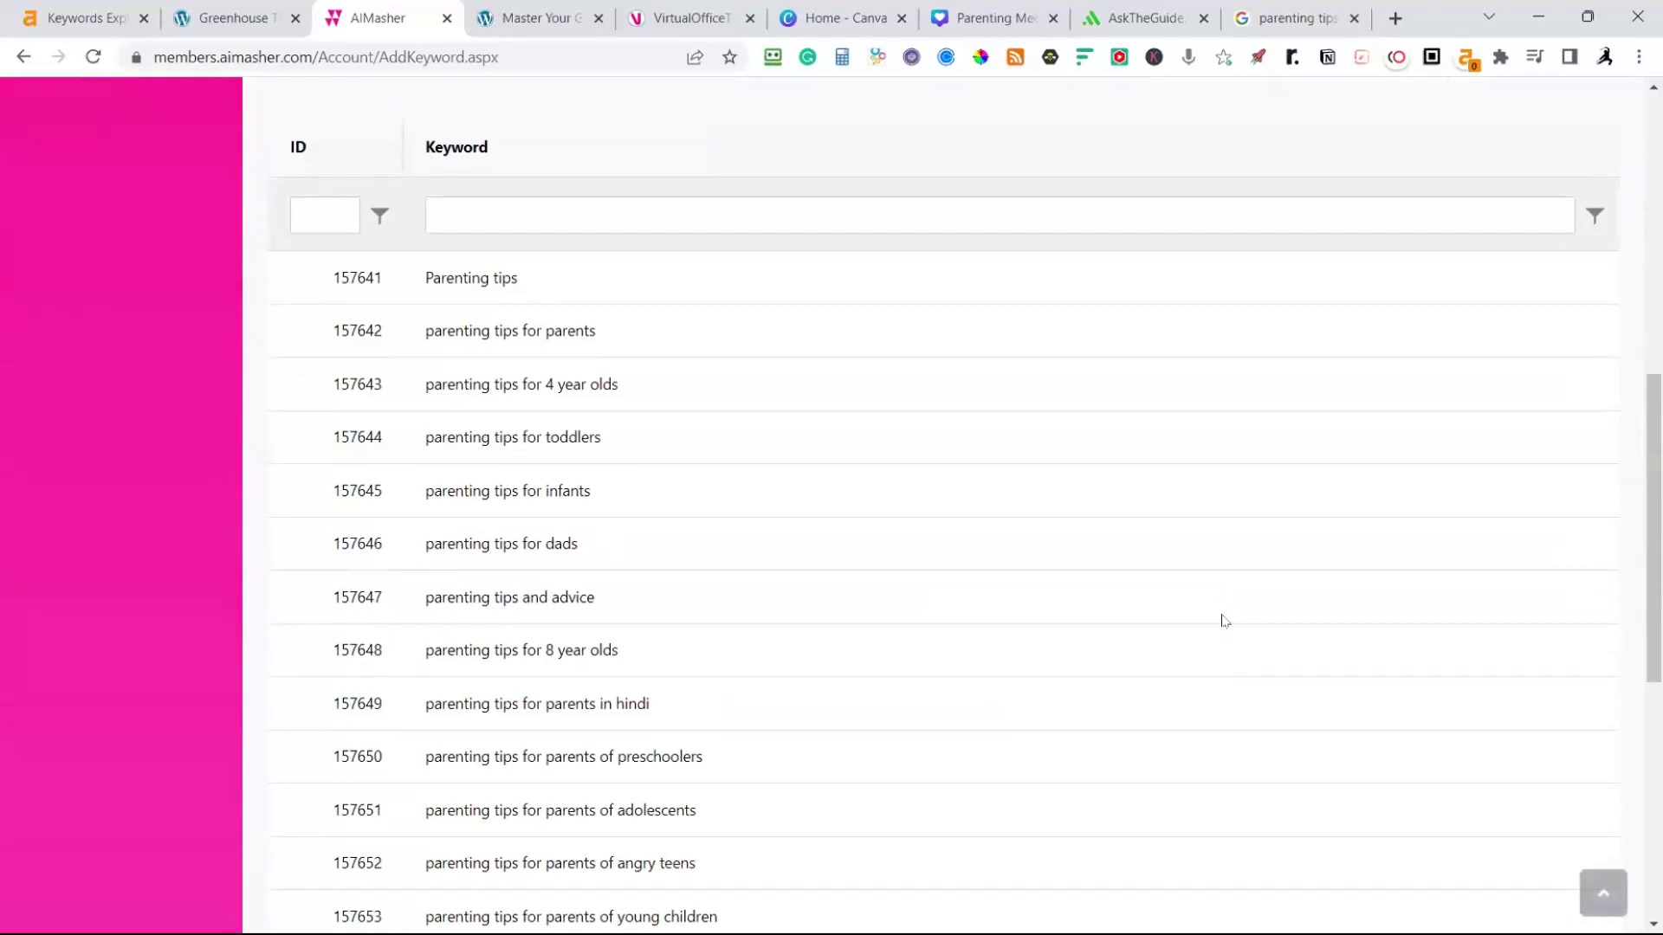
scroll(1276, 712, up, 15)
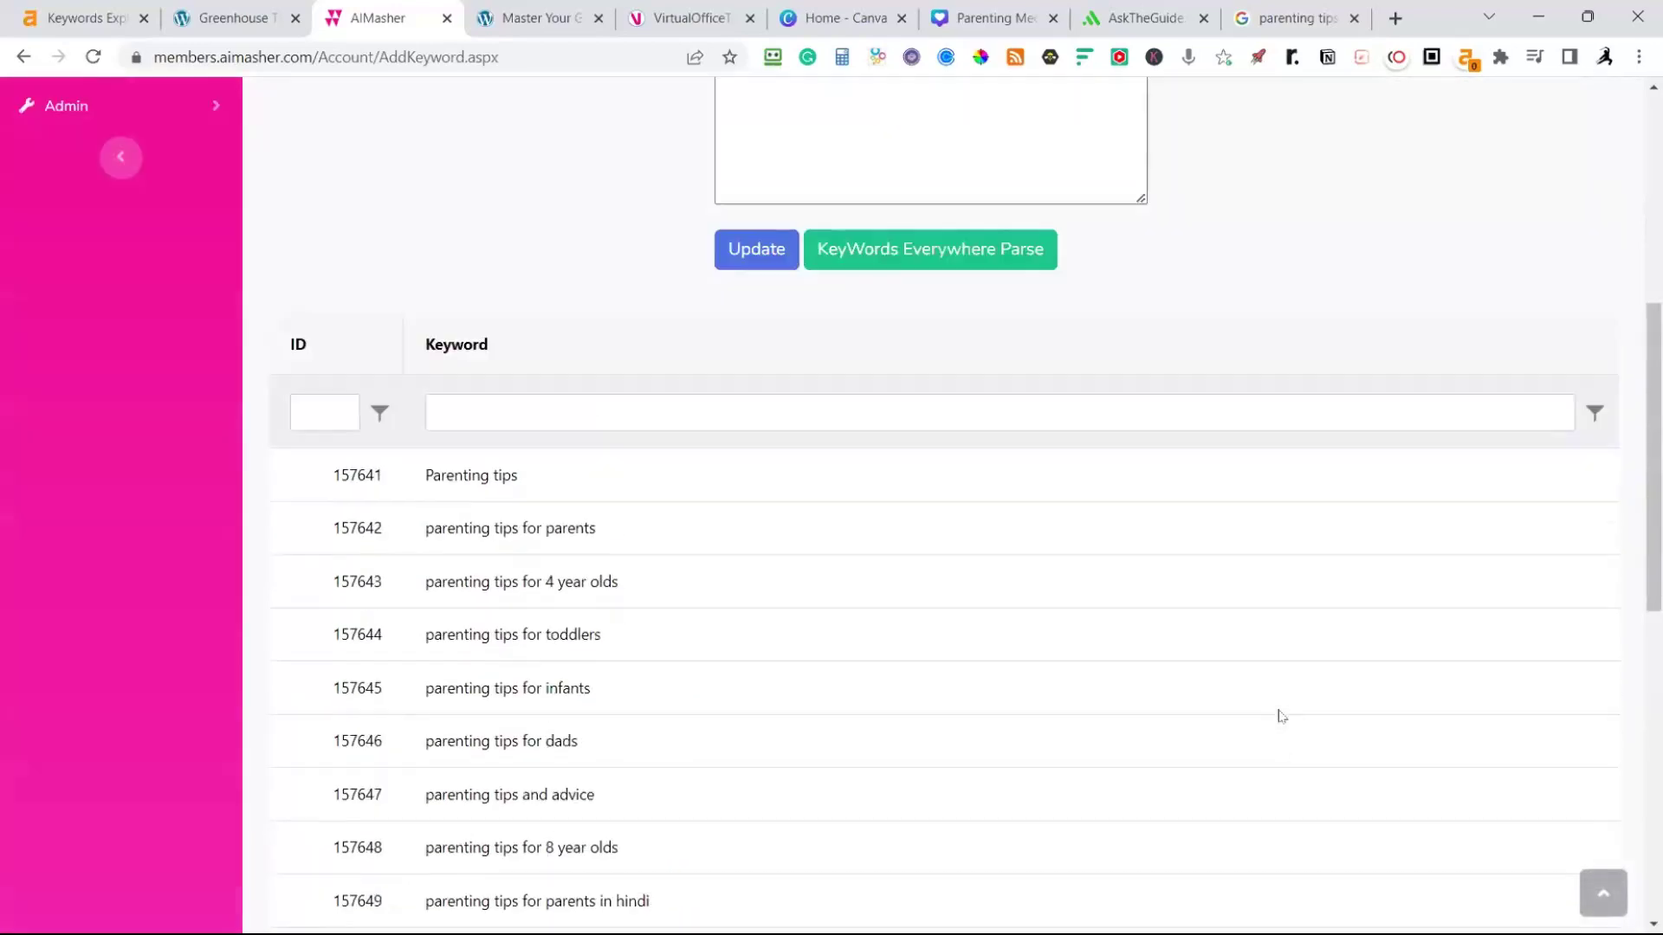
click(807, 381)
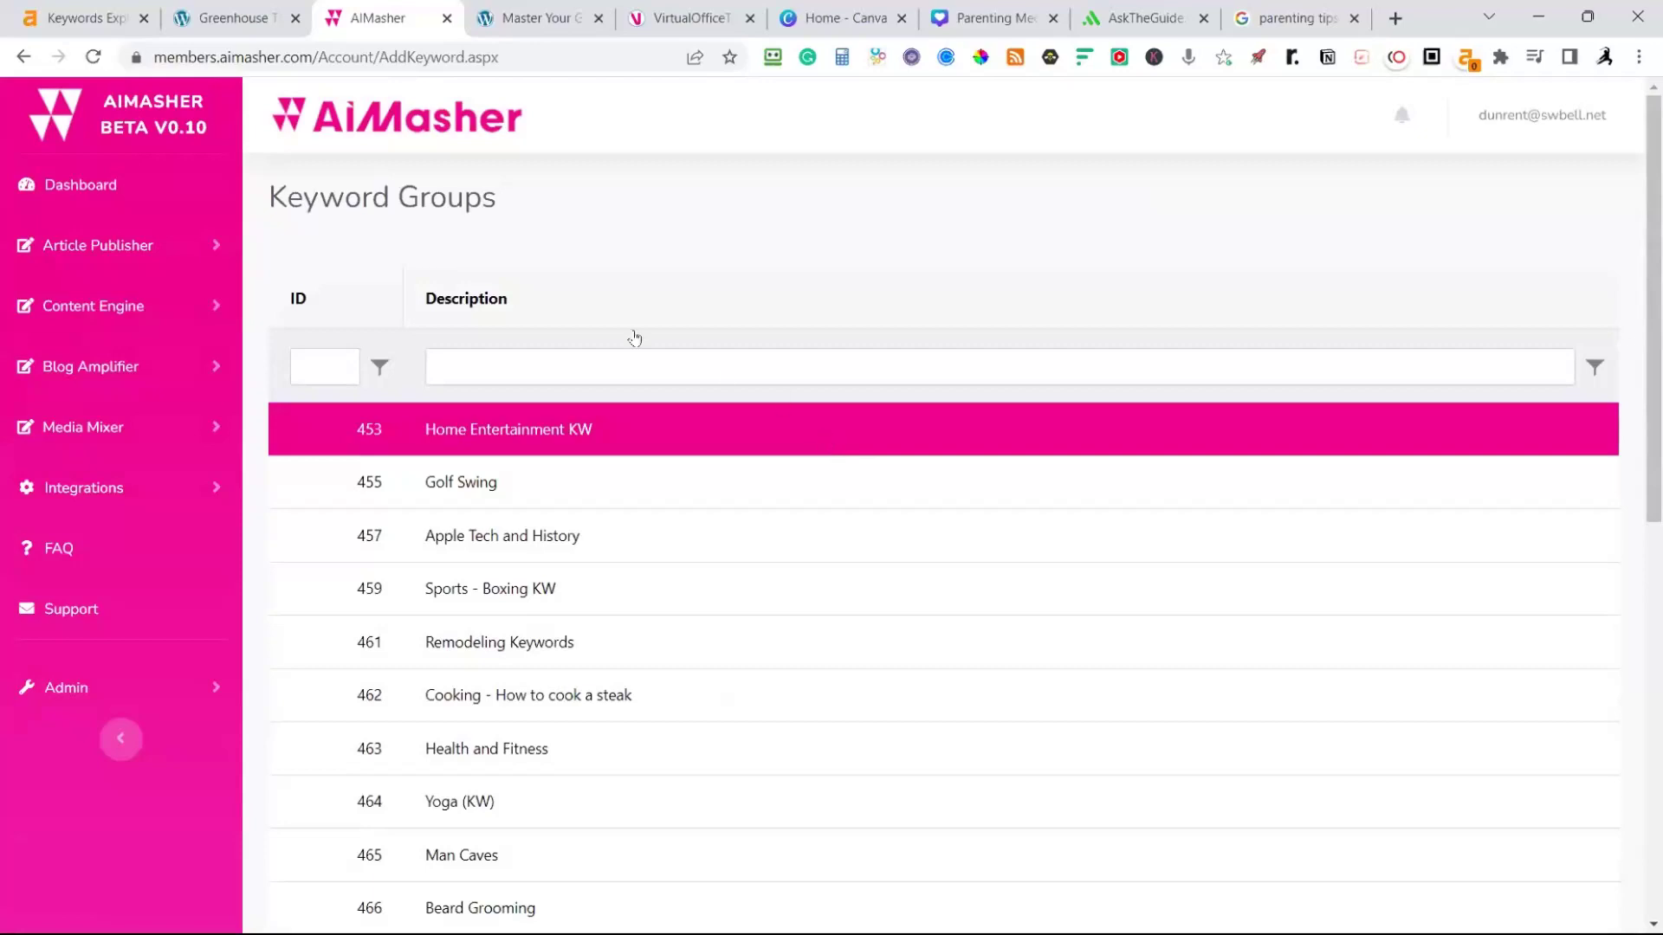
Add a new media pack in Media Mixer with the description "Parenting Tips"
click(99, 431)
click(104, 523)
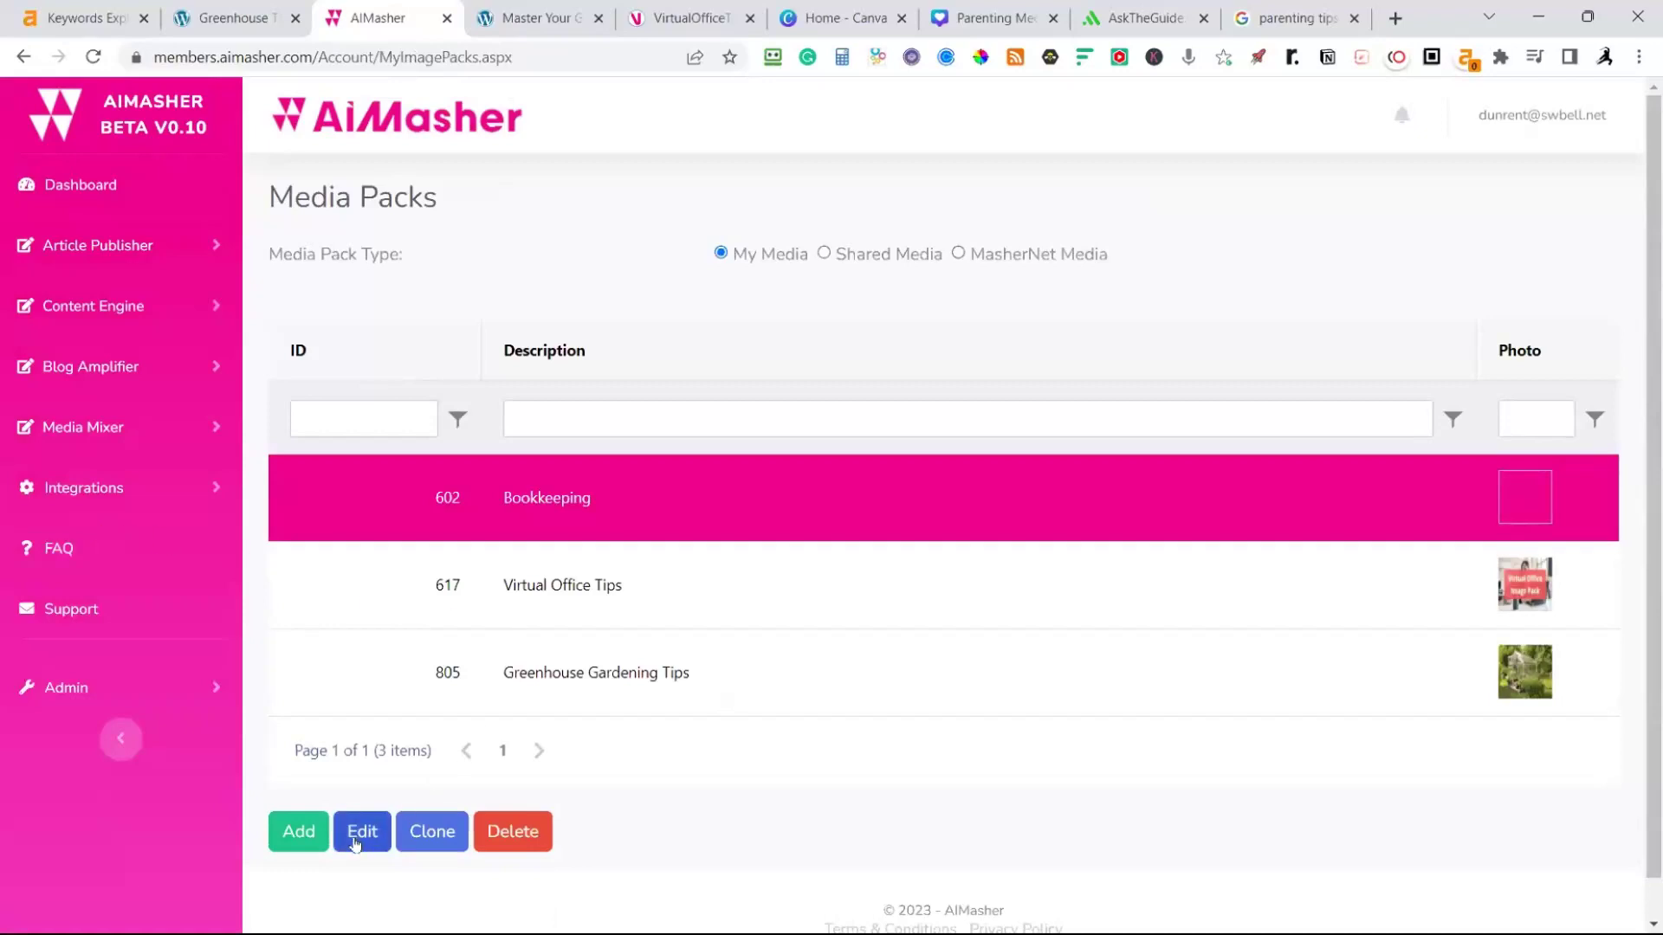
click(299, 832)
click(769, 321)
text(Parenting Tips)
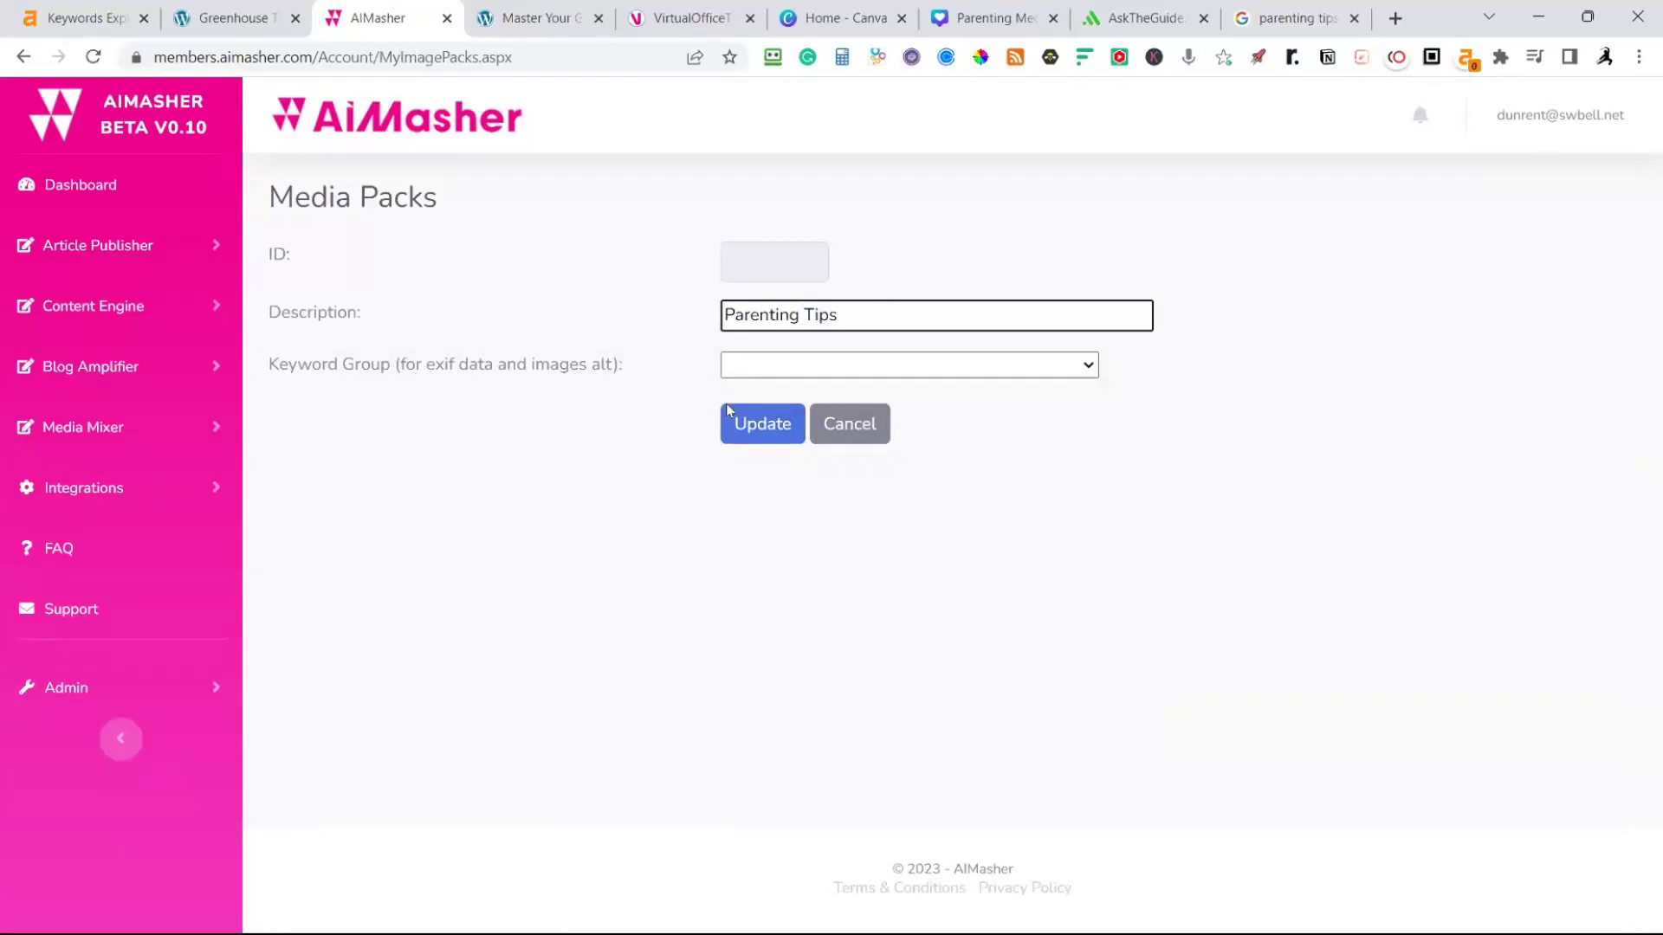
Assign the "Parenting tips" keyword group to the new media pack for EXIF data and image alt text, and save the pack
click(794, 375)
scroll(875, 606, down, 20)
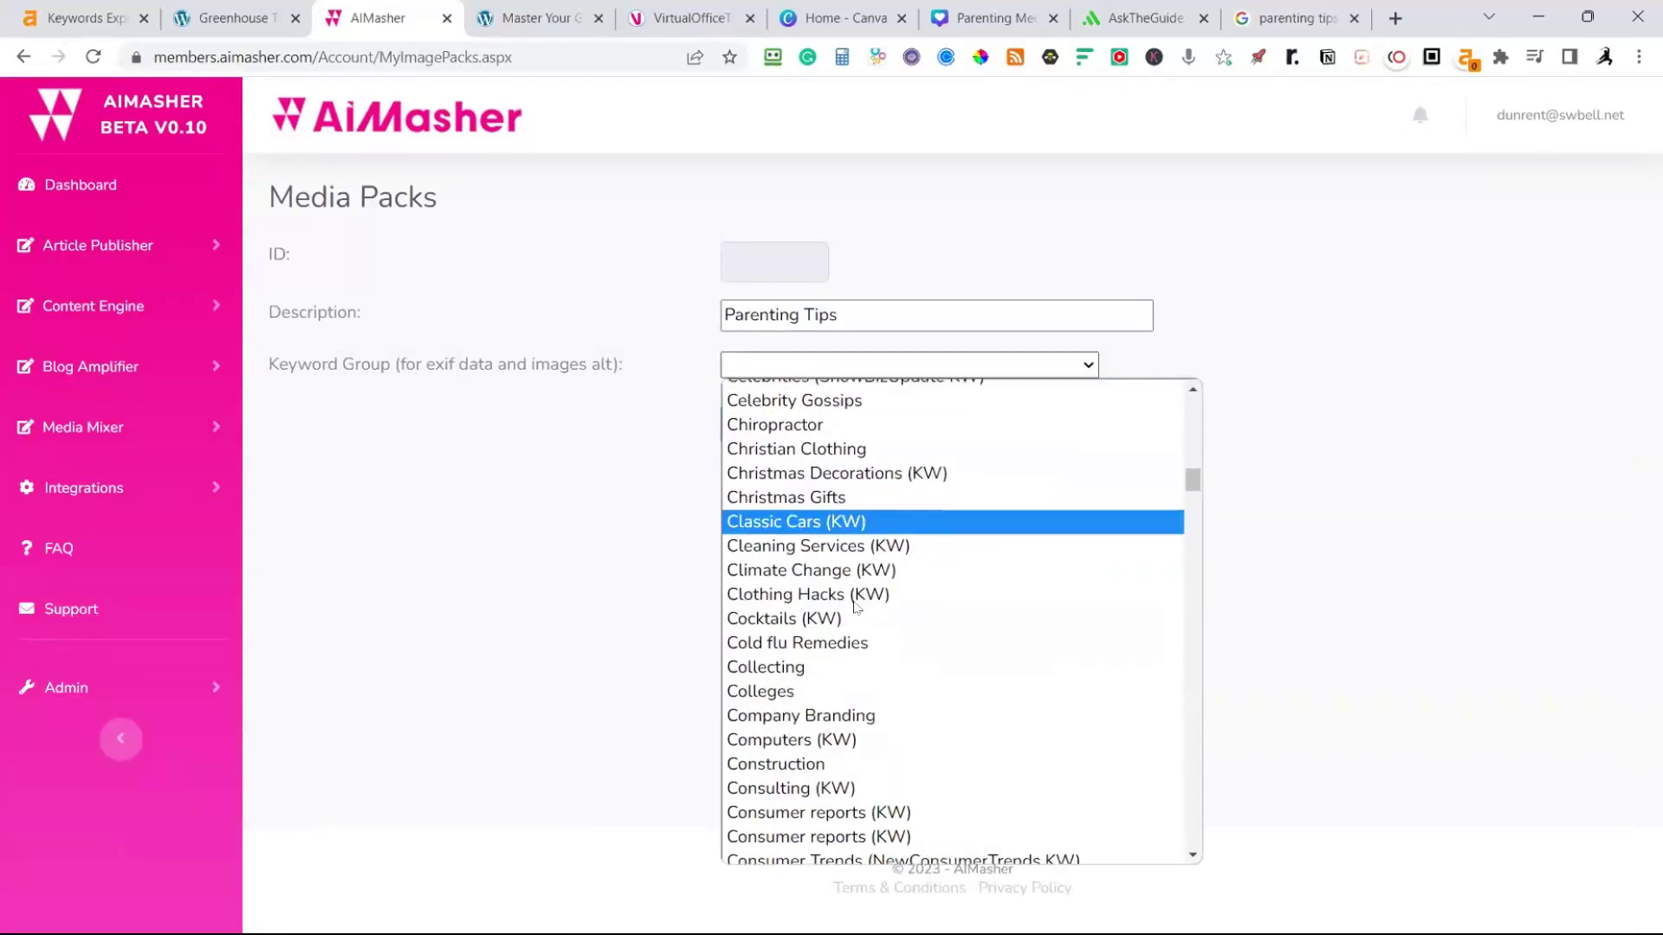
scroll(875, 606, down, 15)
scroll(879, 615, up, 20)
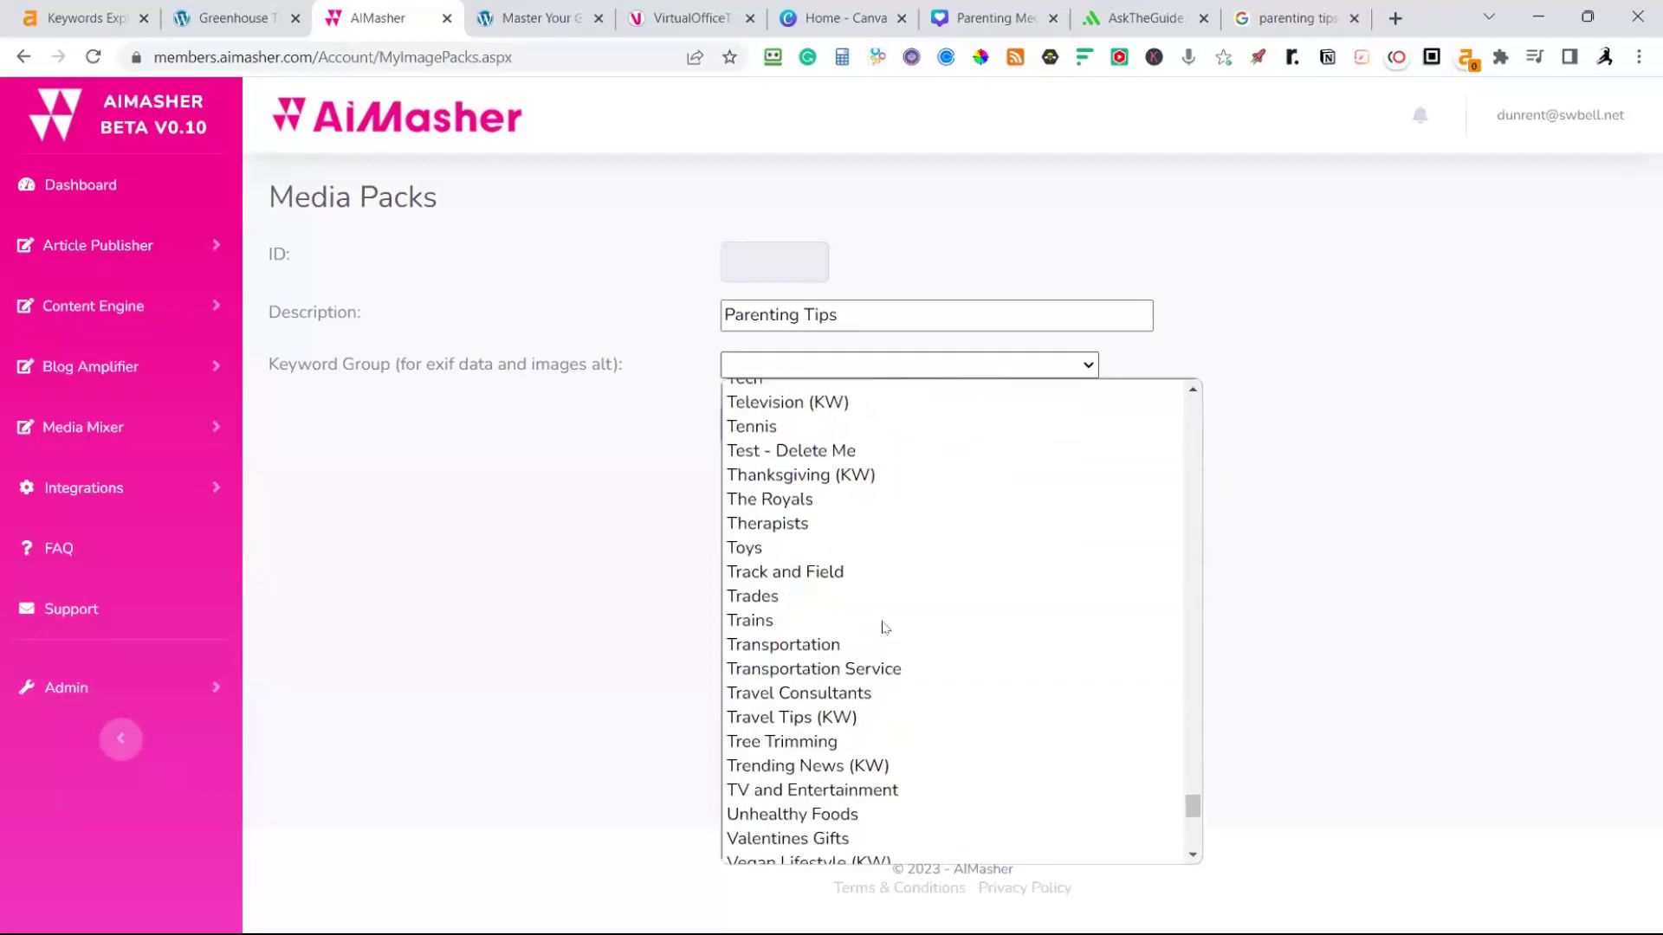
scroll(884, 627, up, 5)
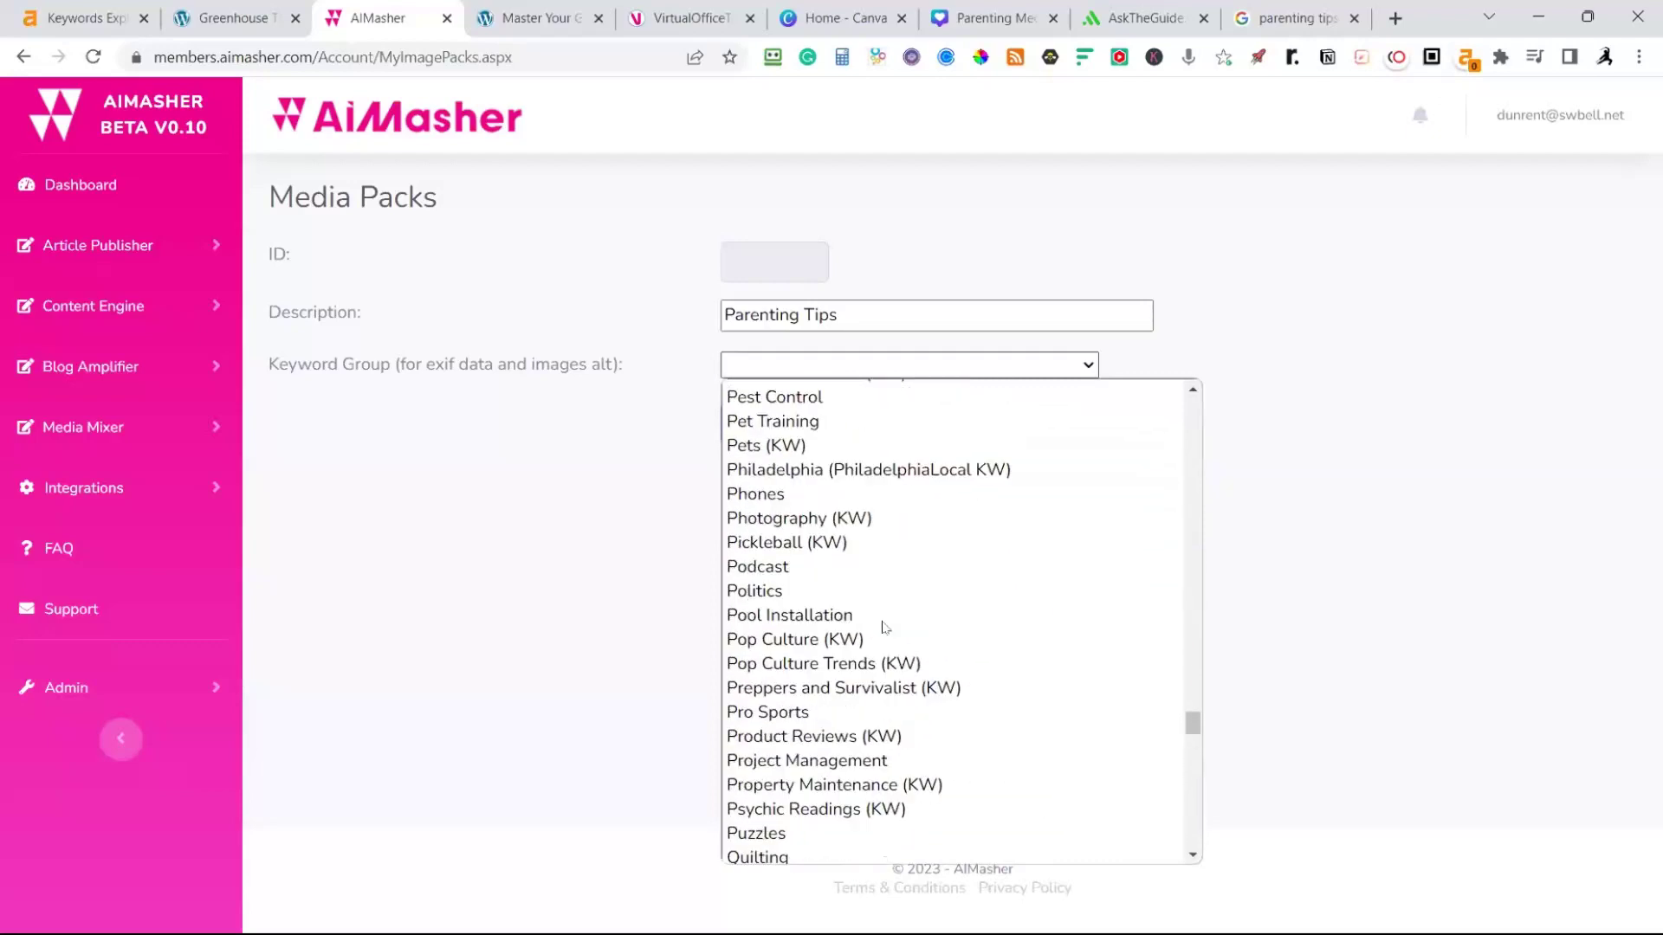
scroll(862, 662, up, 5)
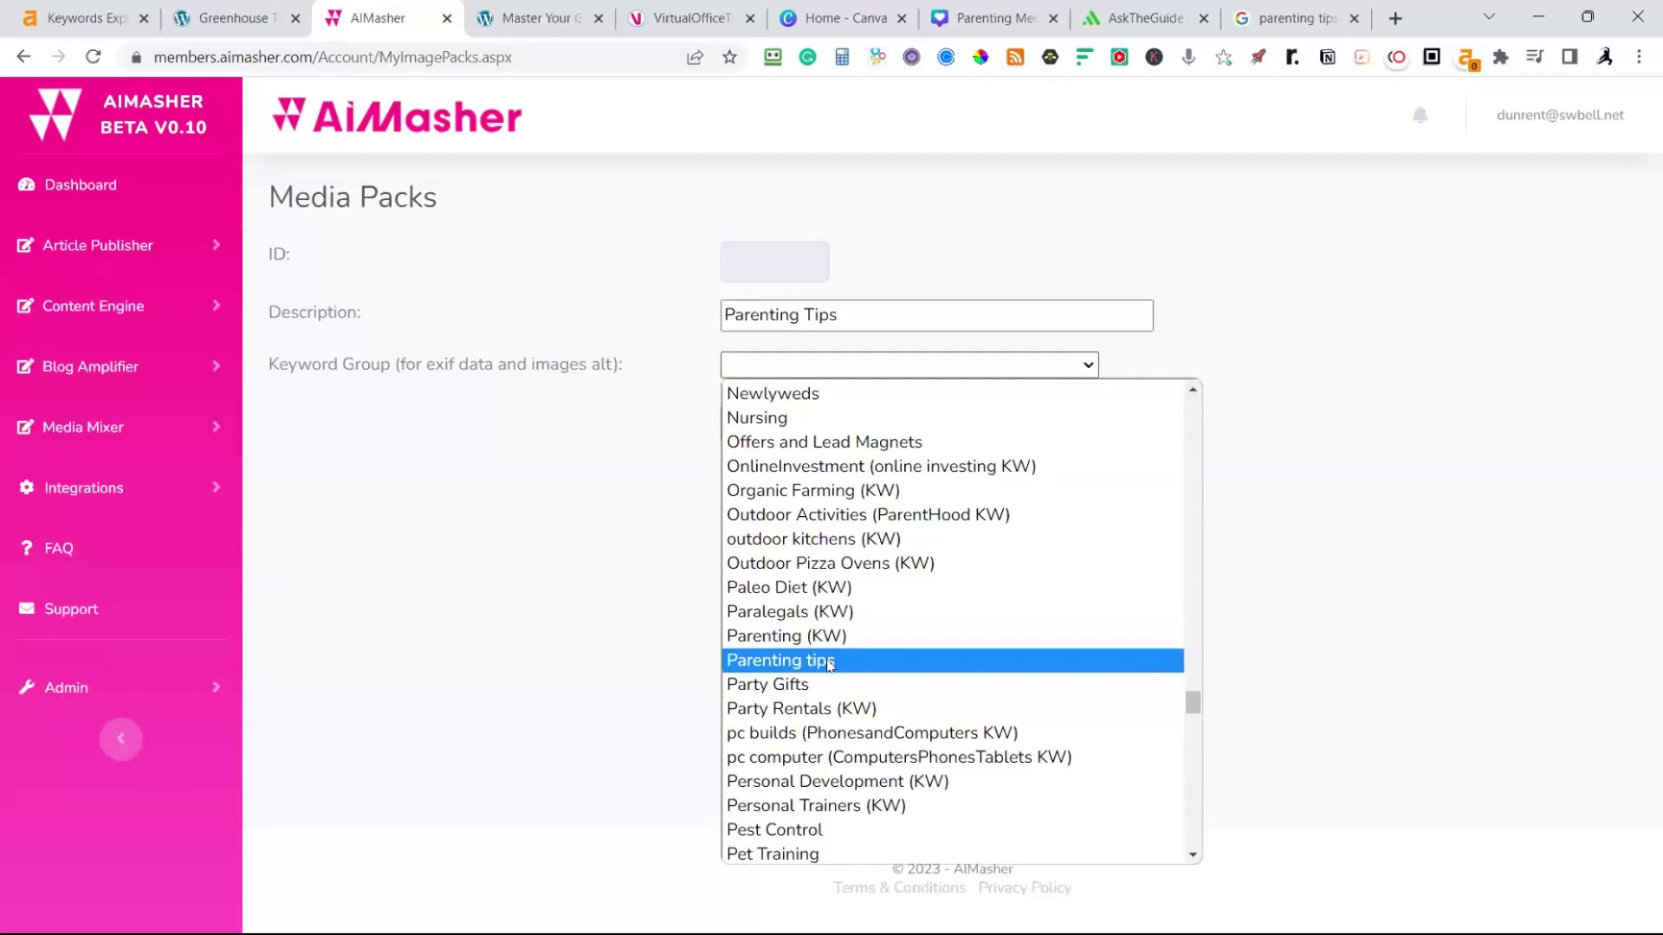
click(829, 662)
click(782, 430)
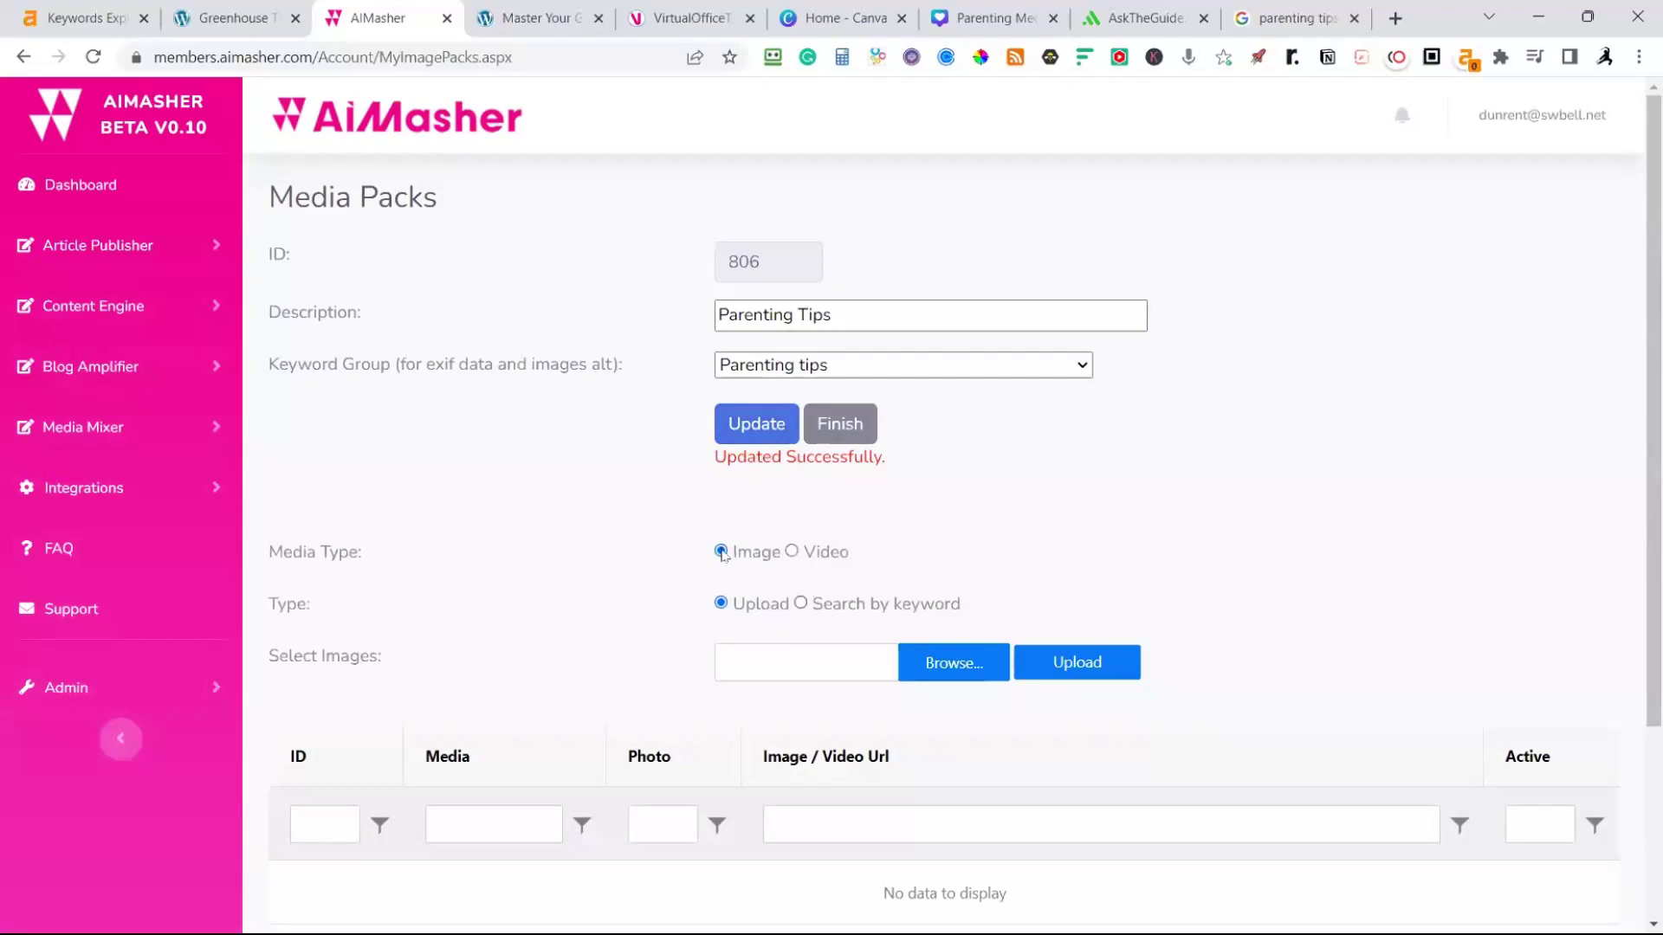
Upload JPG files 1 to 41 from the Parenting Media Pack folder in Downloads to the media pack
click(948, 638)
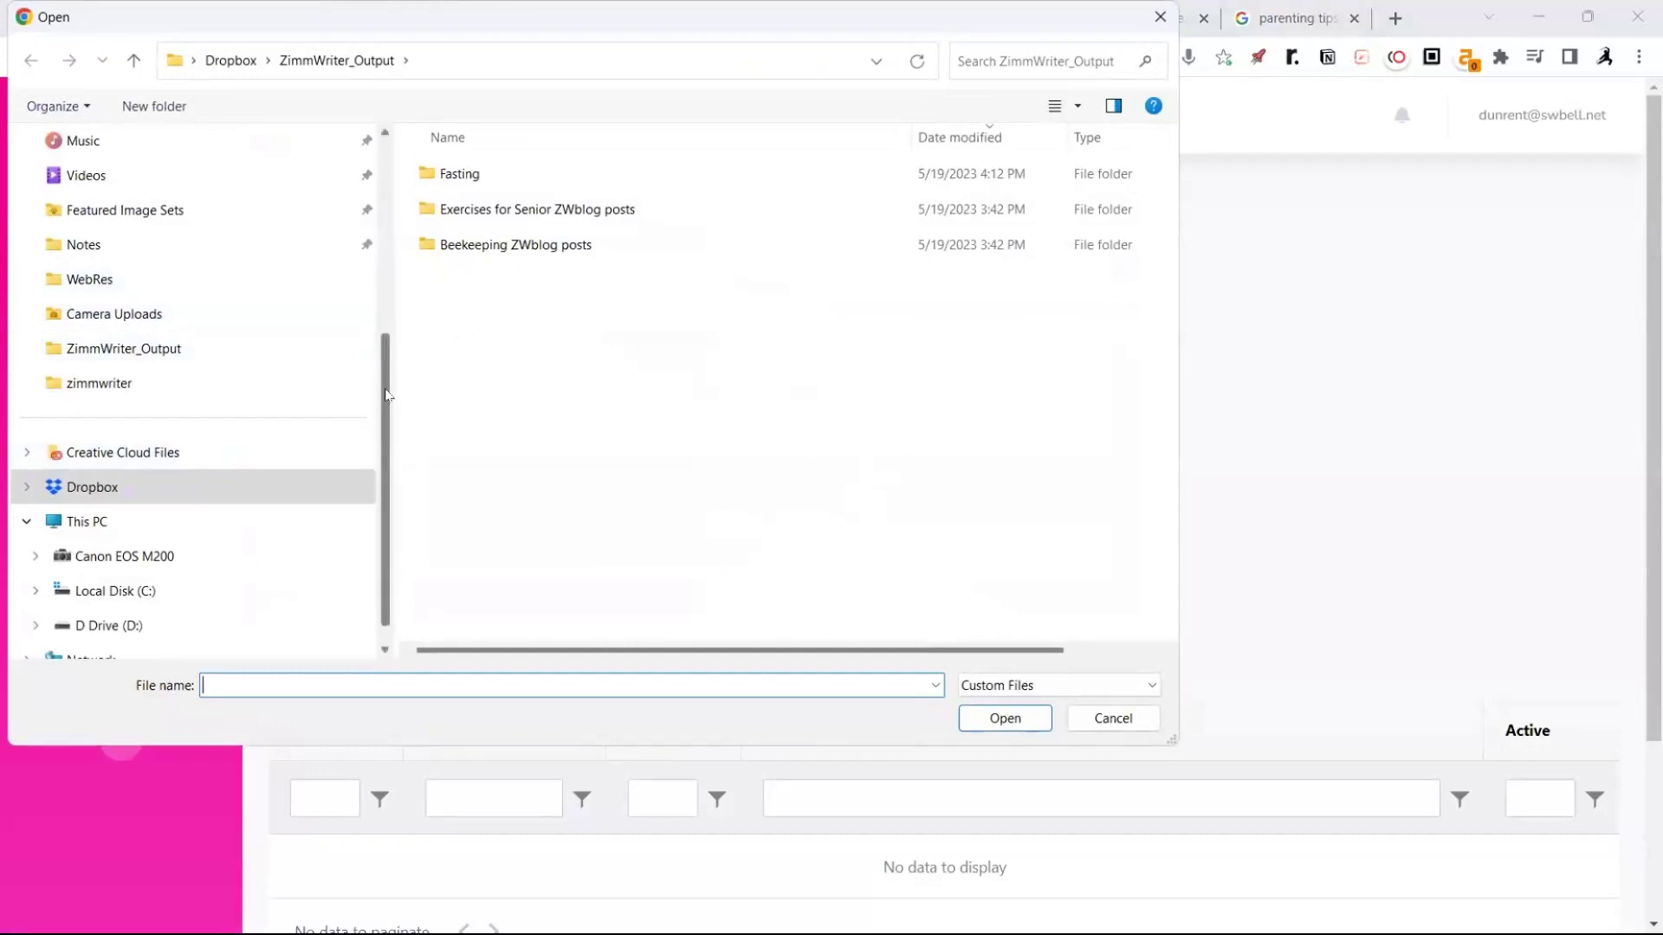
scroll(386, 395, up, 5)
click(97, 288)
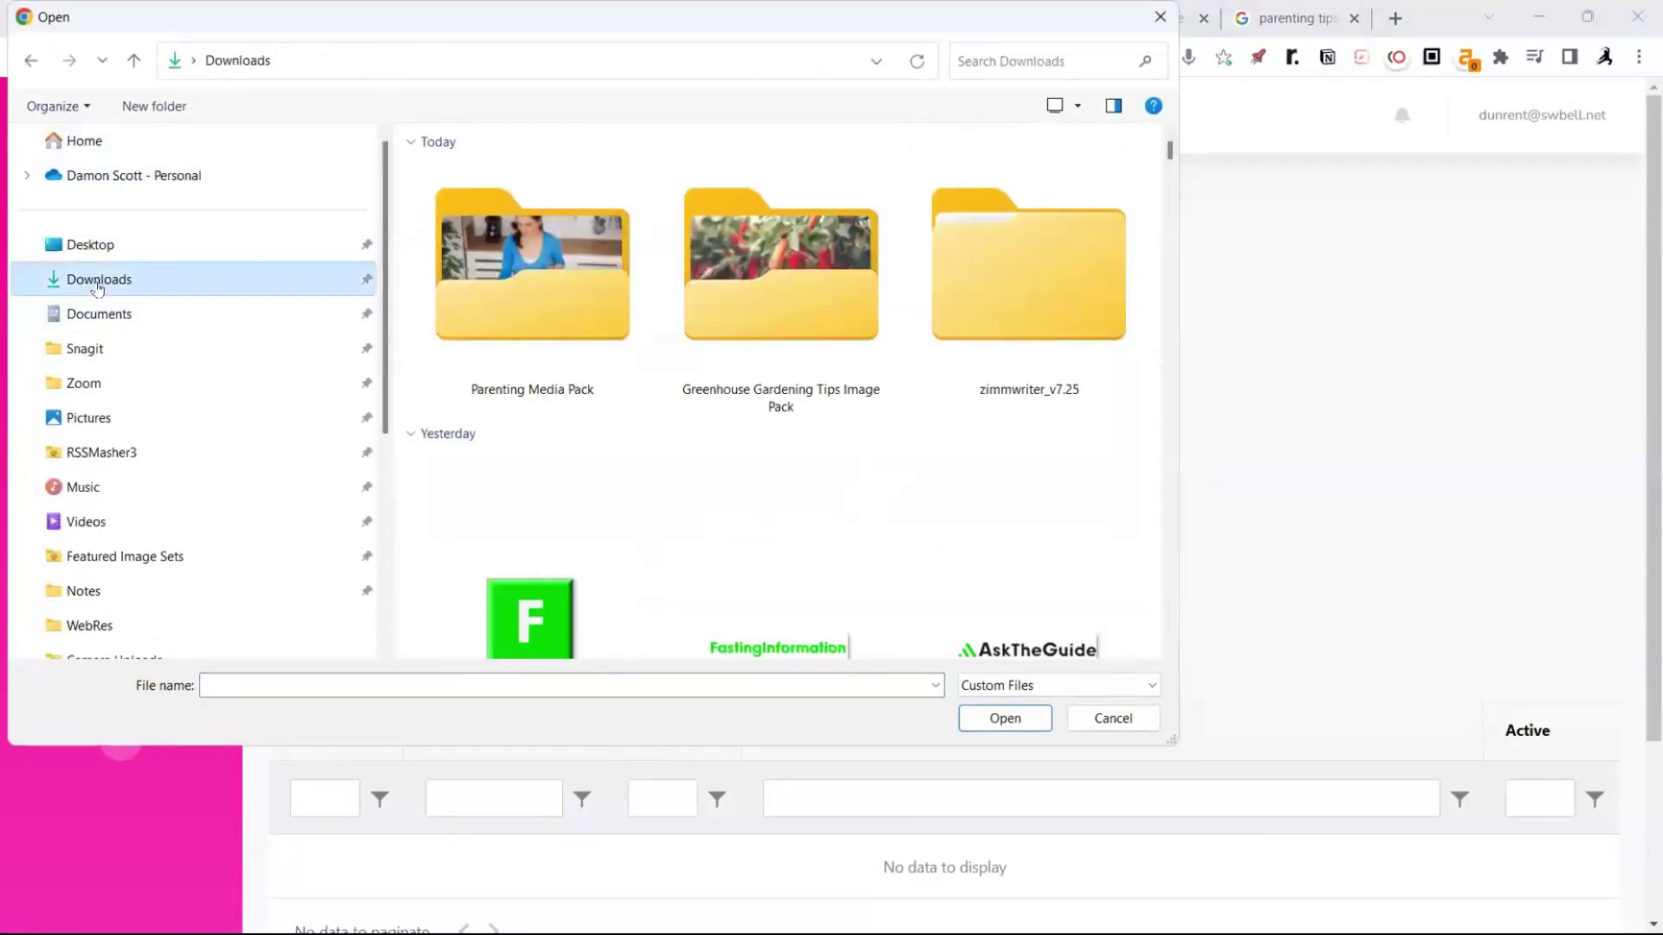
double_click(526, 294)
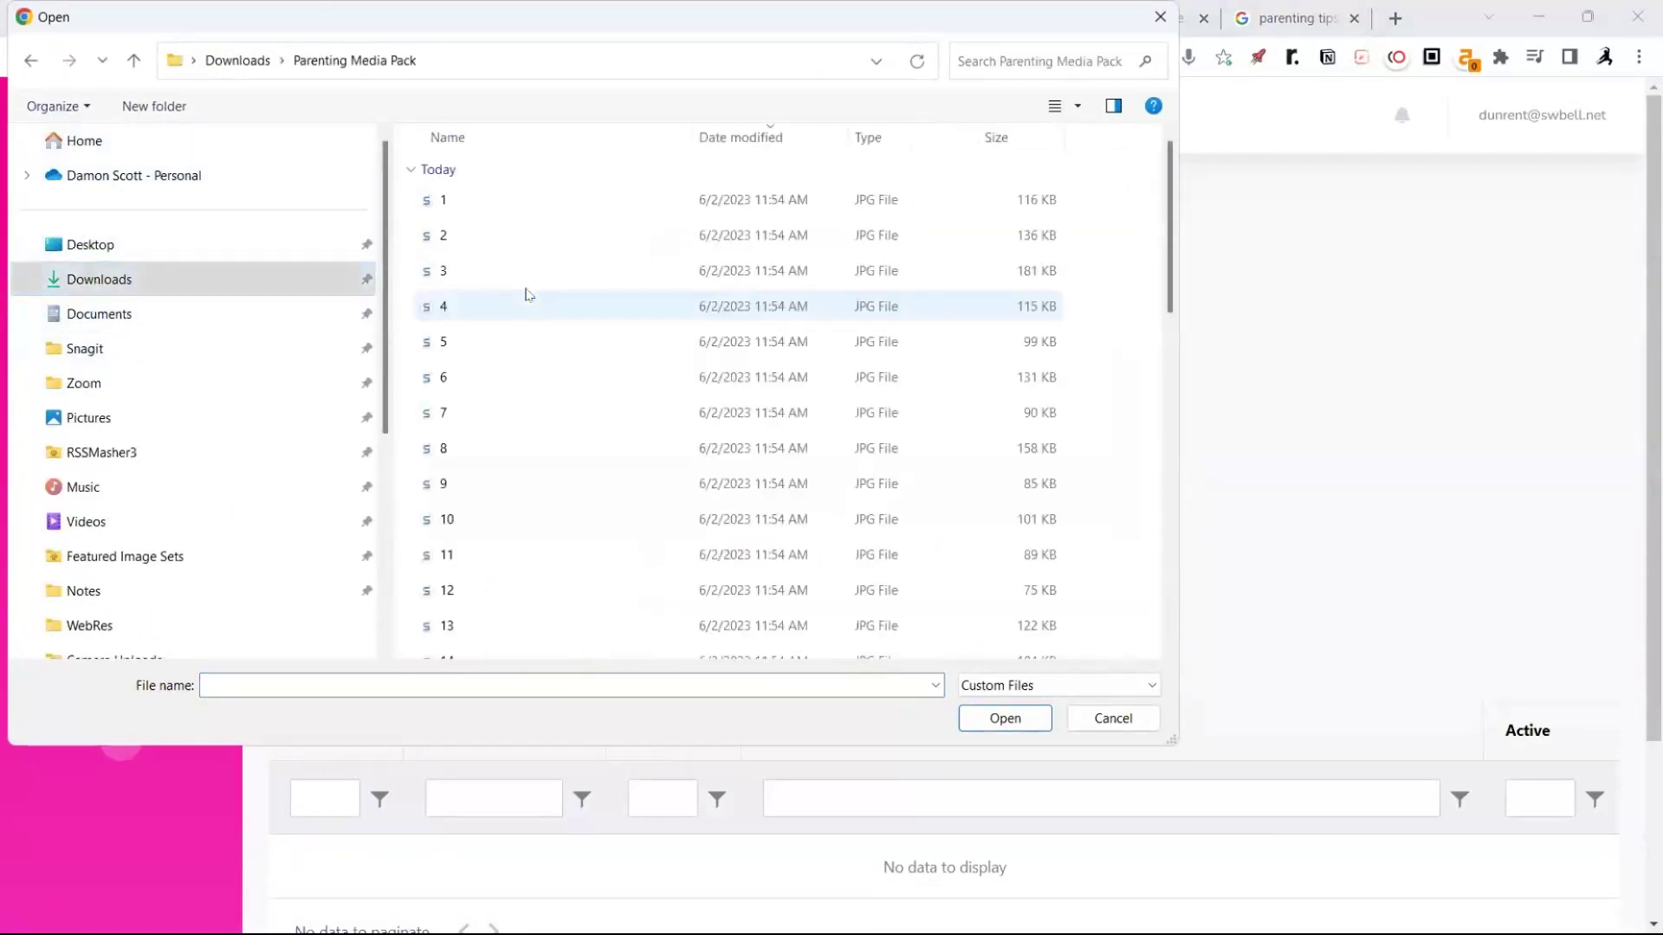
click(479, 208)
scroll(784, 390, down, 9)
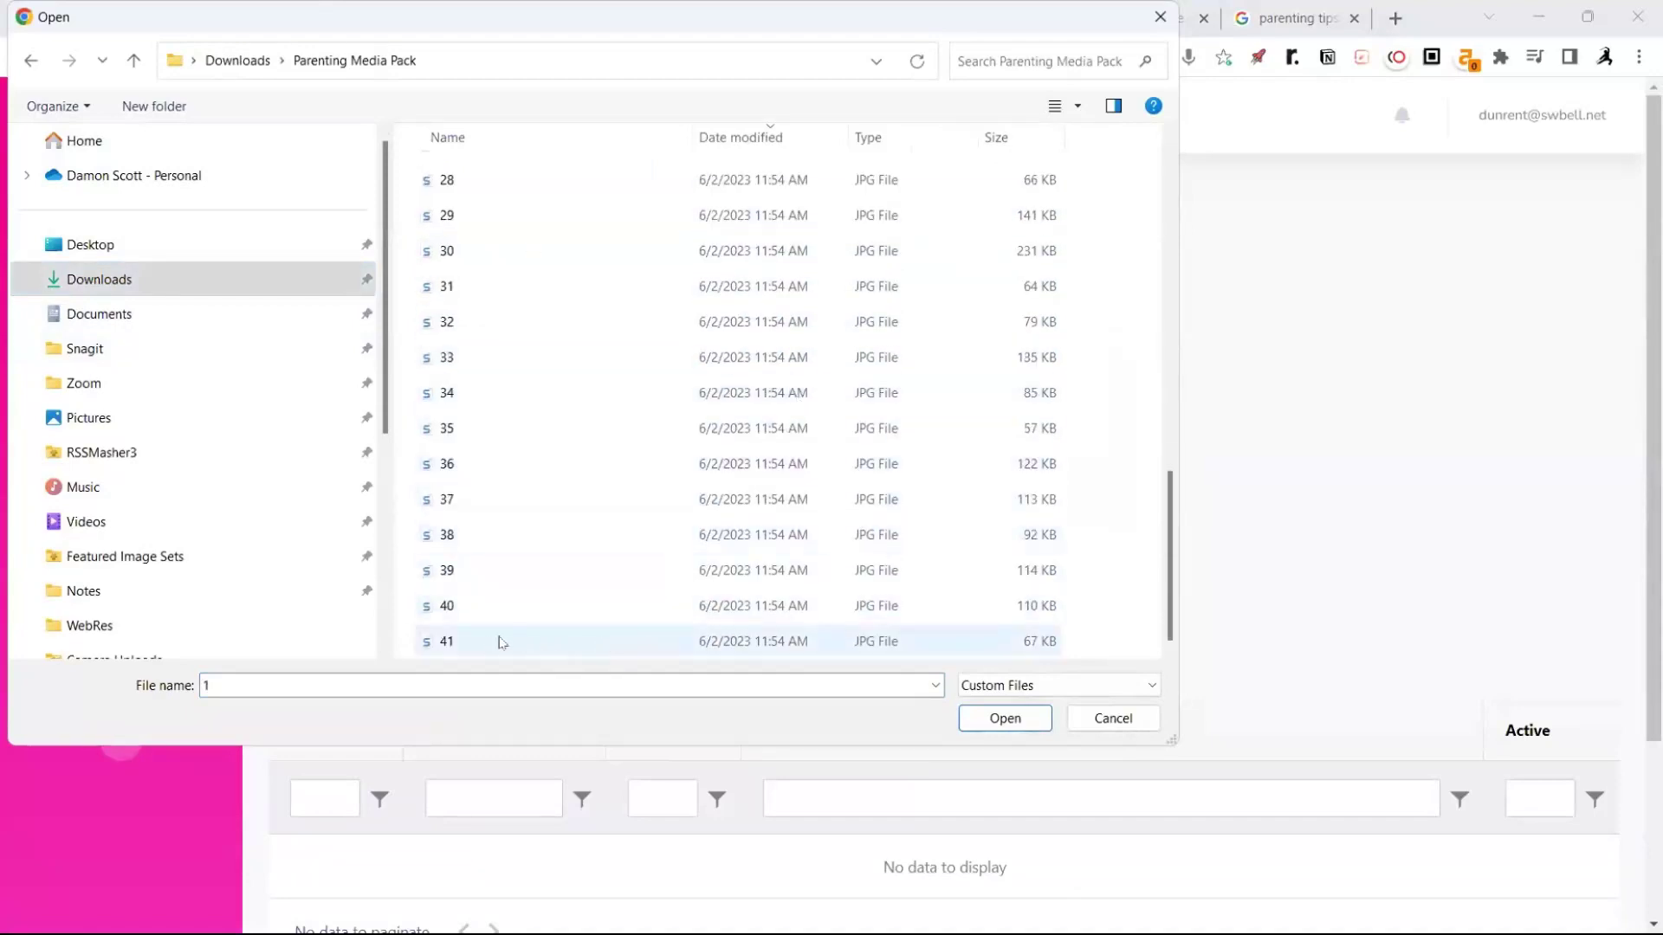
shift+click(482, 643)
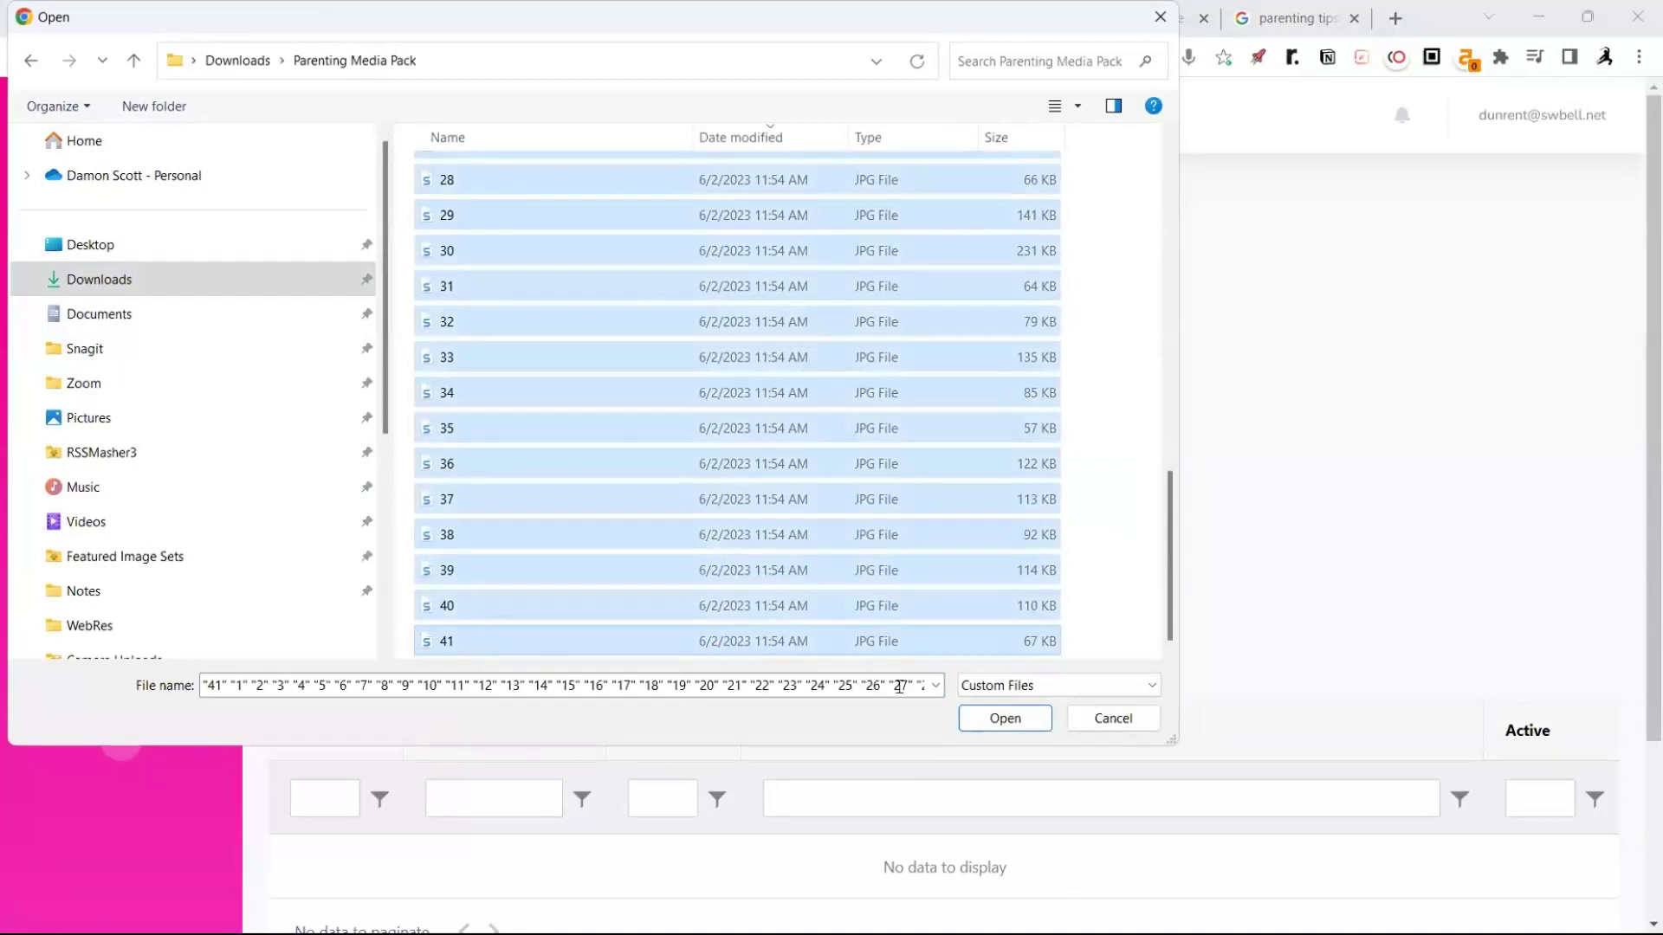
click(998, 717)
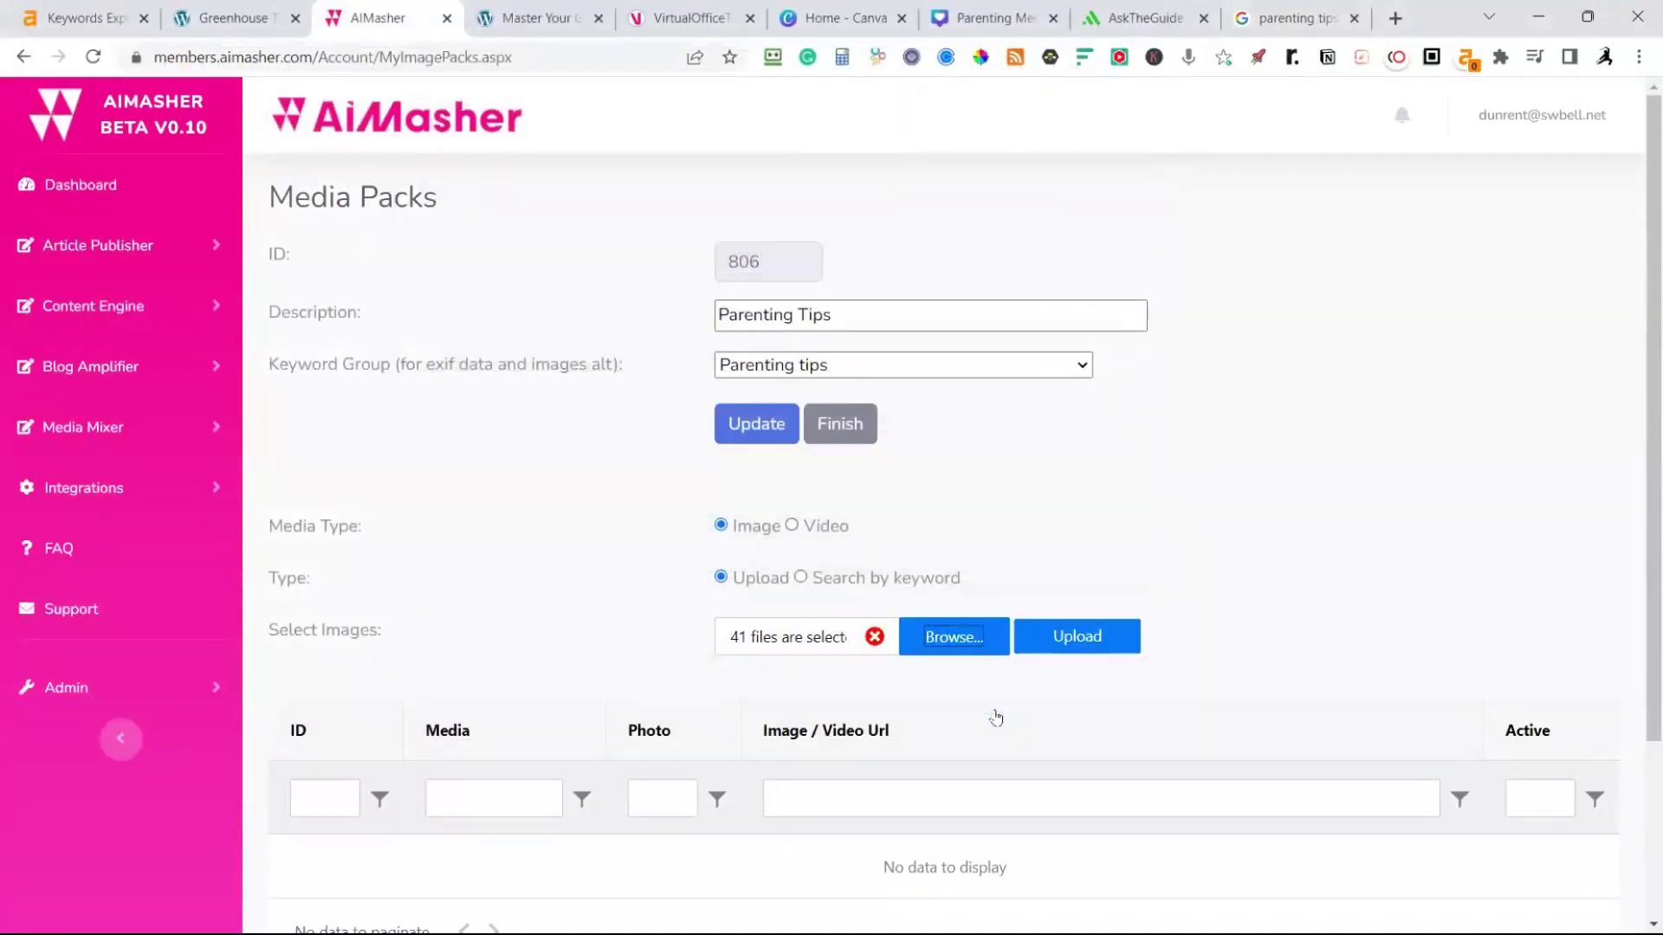
click(1078, 640)
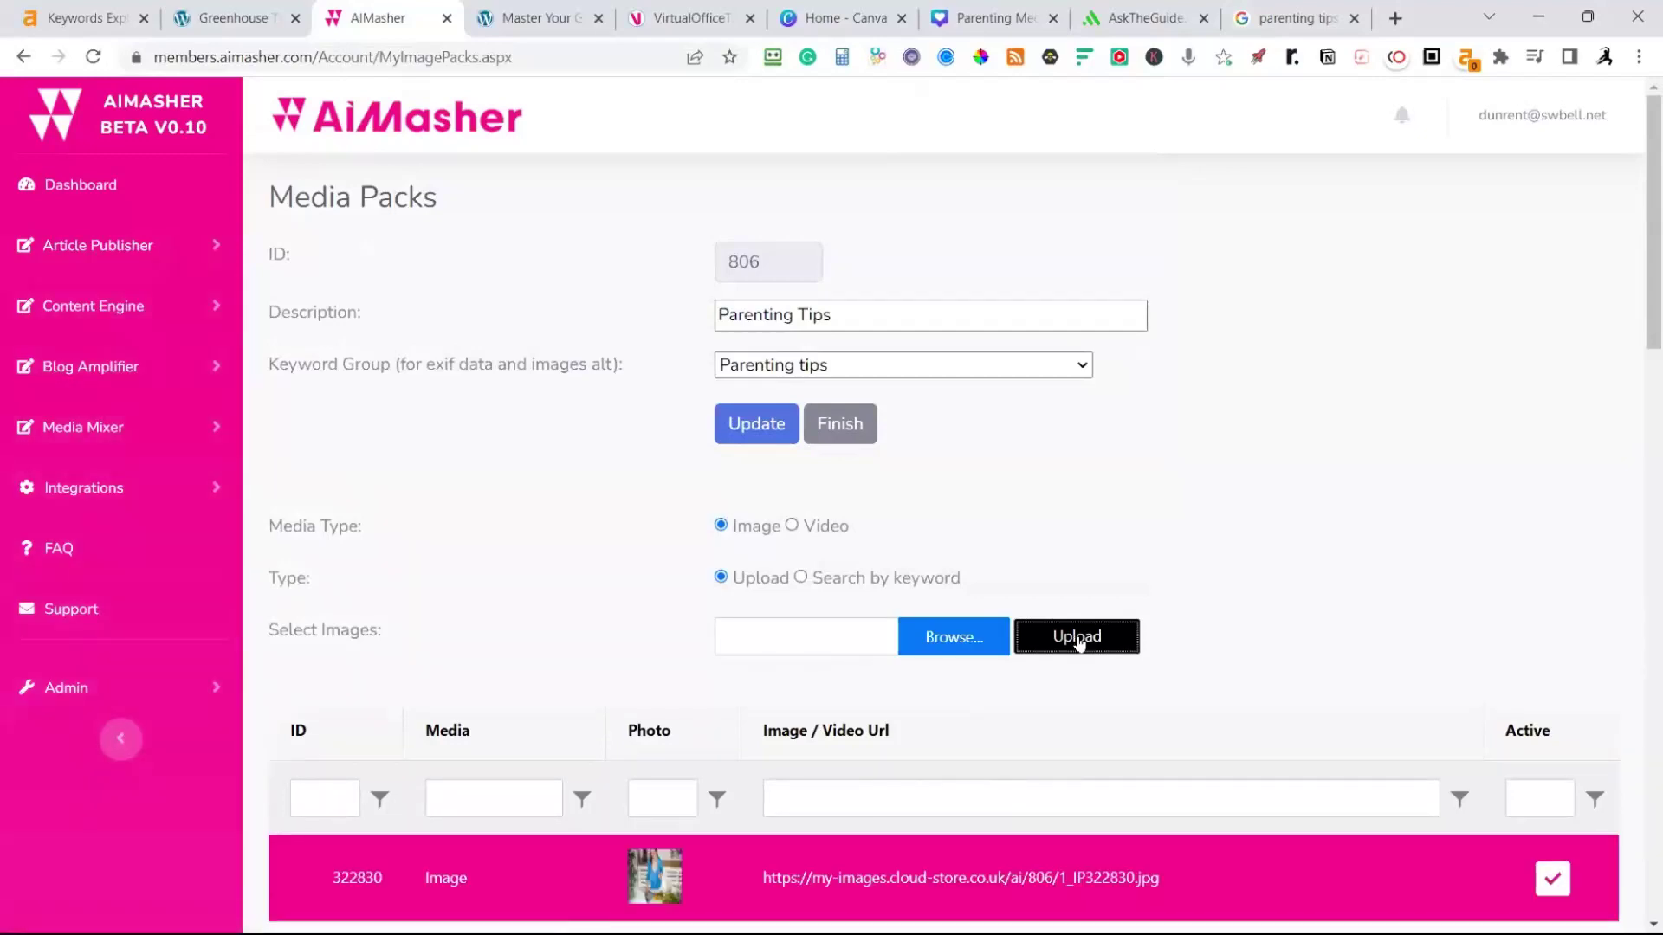
View the first uploaded image at full size, close it, and look over the list of uploaded images
scroll(1078, 641, down, 2)
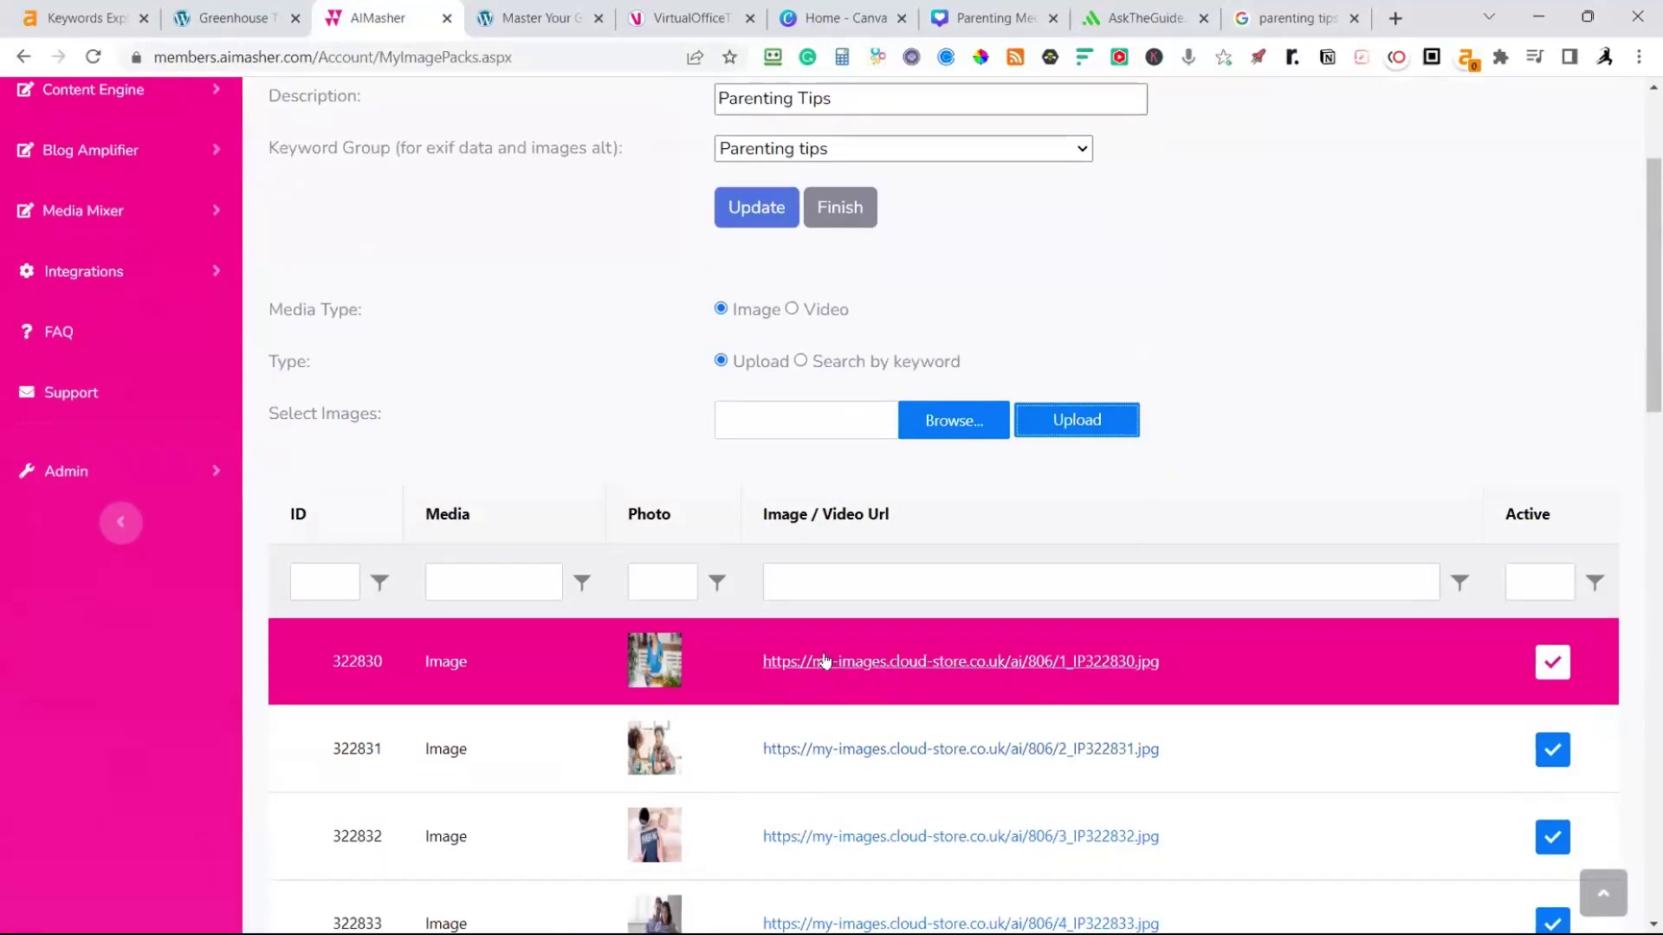
click(878, 672)
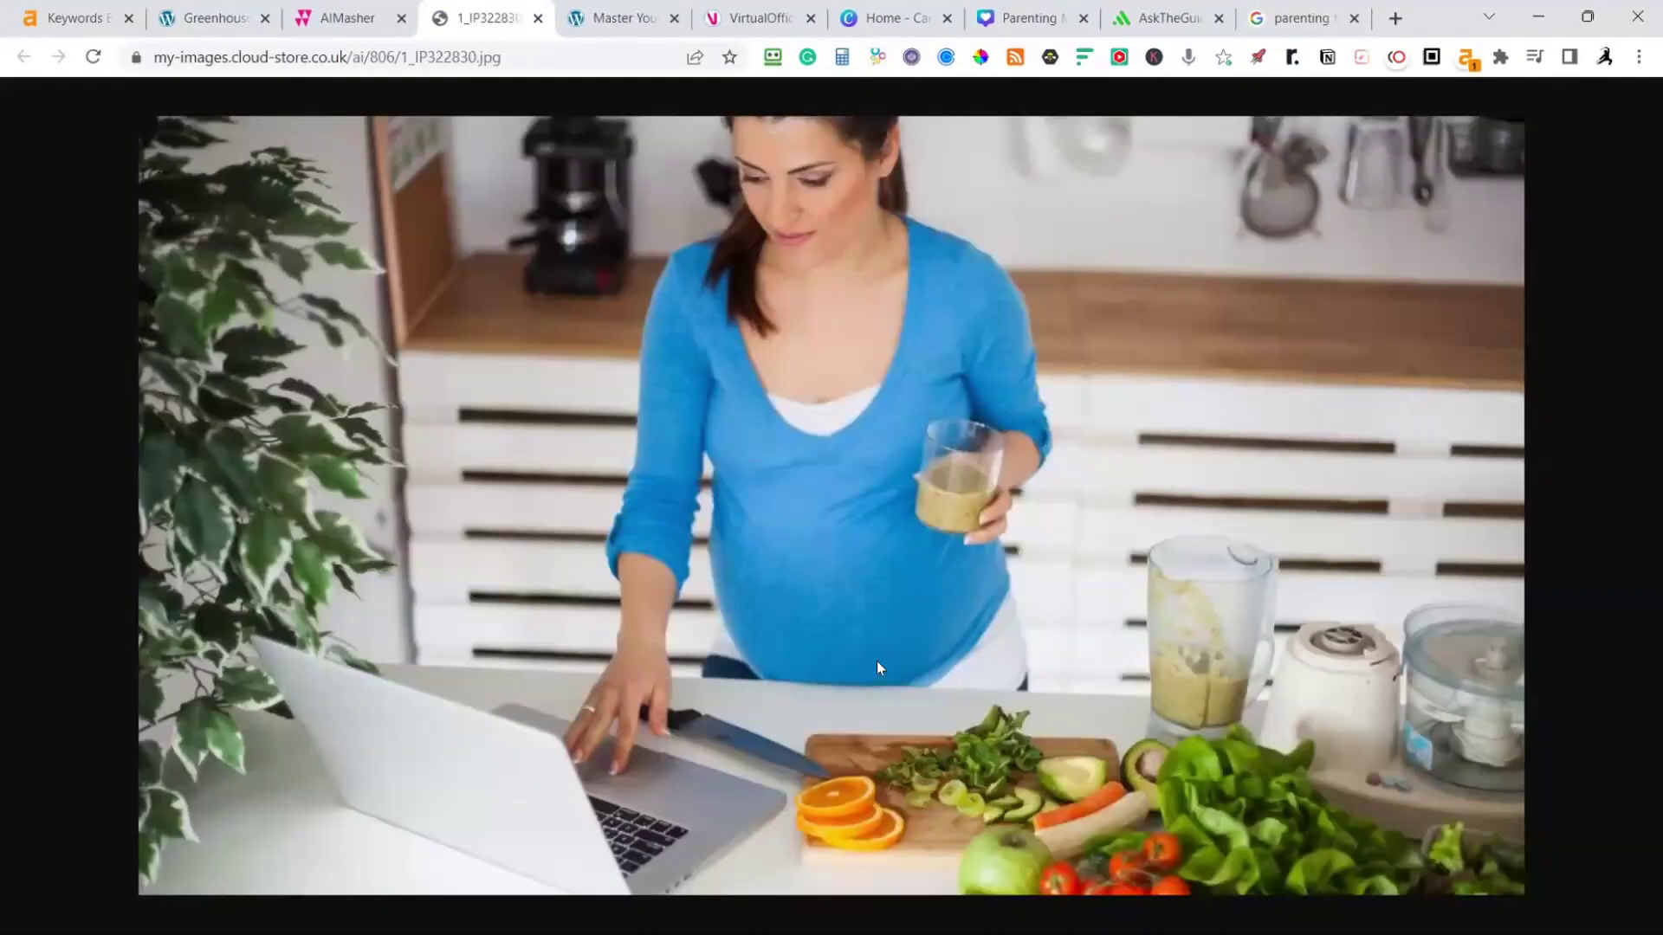
right_click(624, 464)
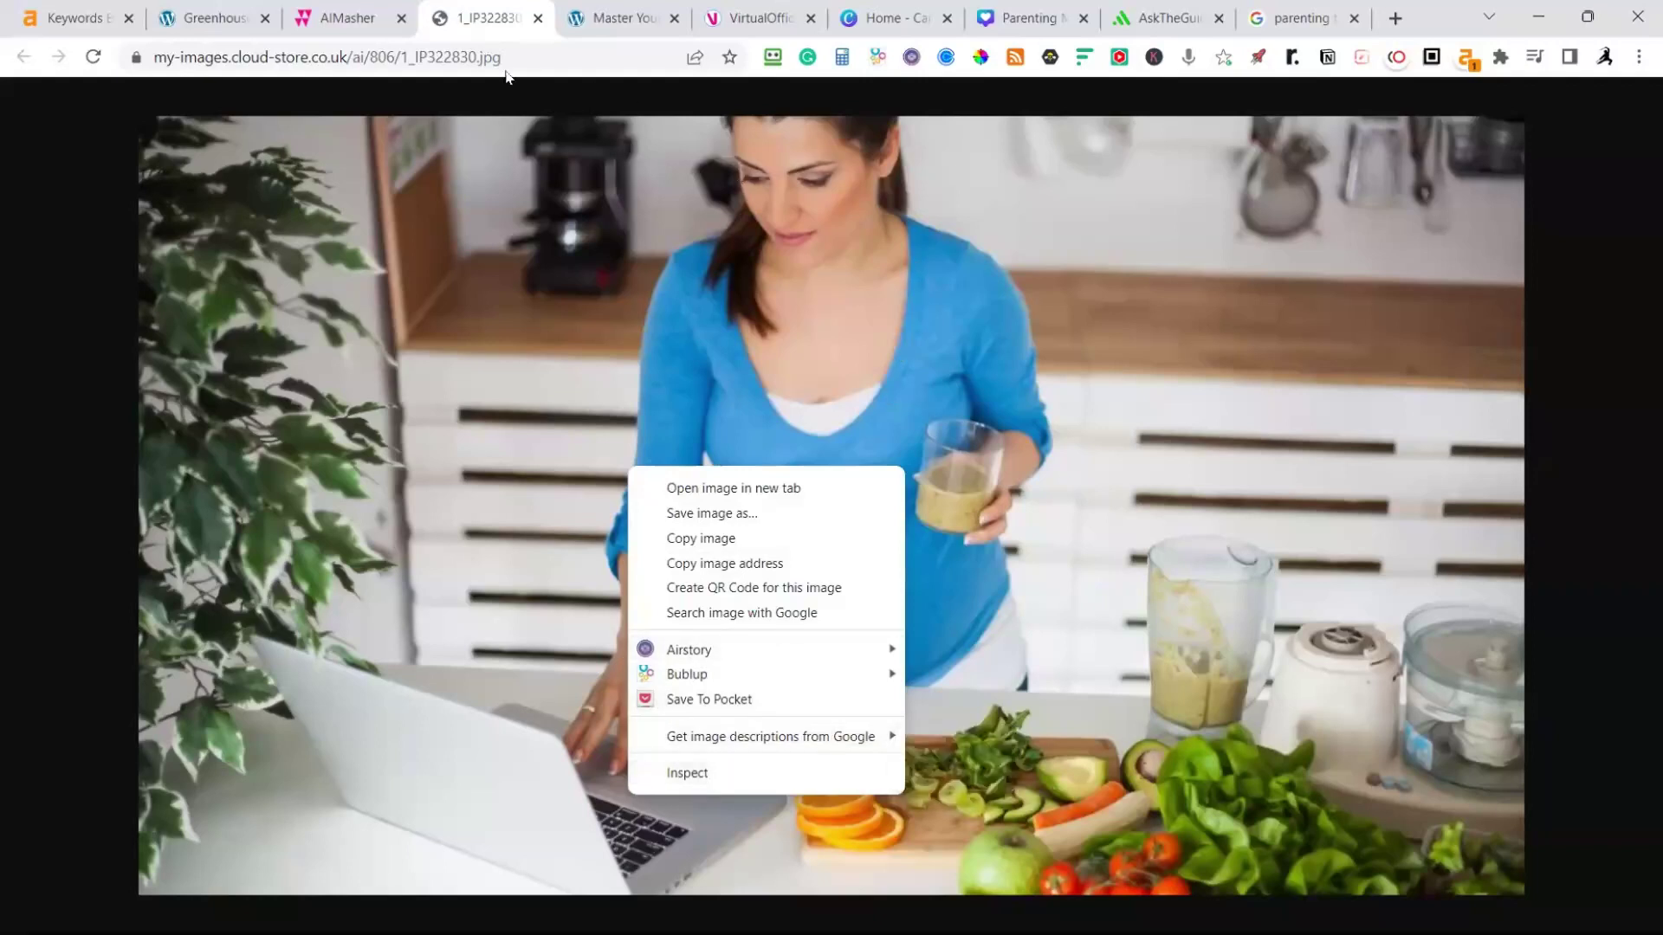
click(538, 18)
scroll(921, 601, down, 20)
scroll(692, 710, up, 20)
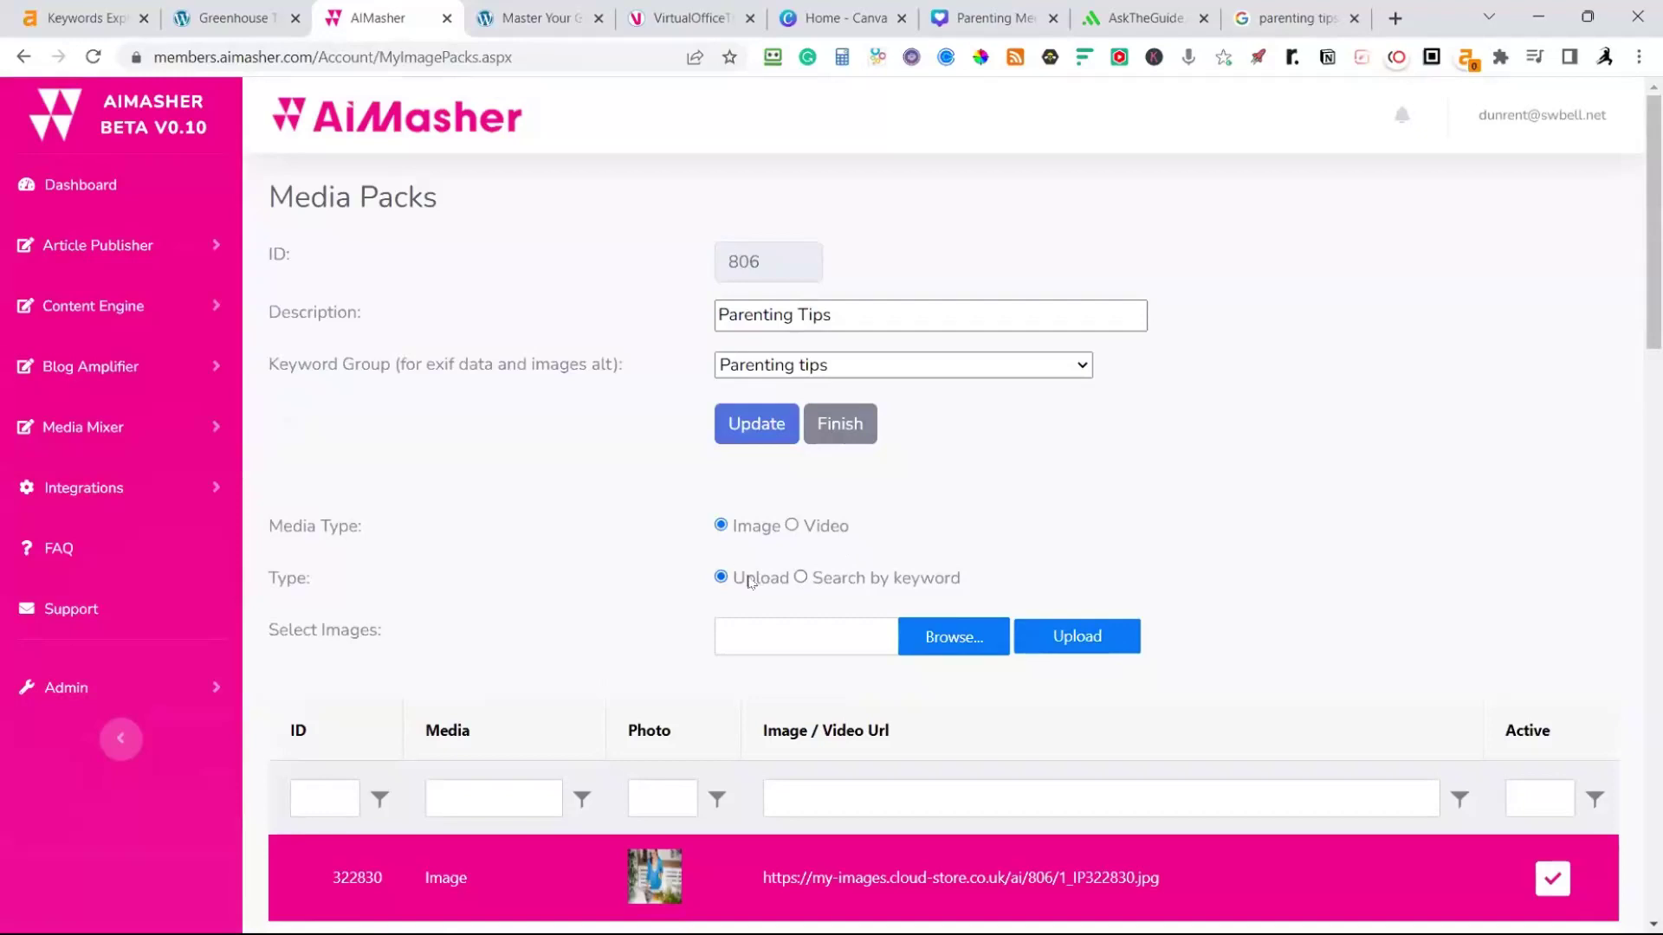
Search Google for images by the keyword "Parenting Tips" with the custom search account and image size large
click(802, 578)
click(766, 637)
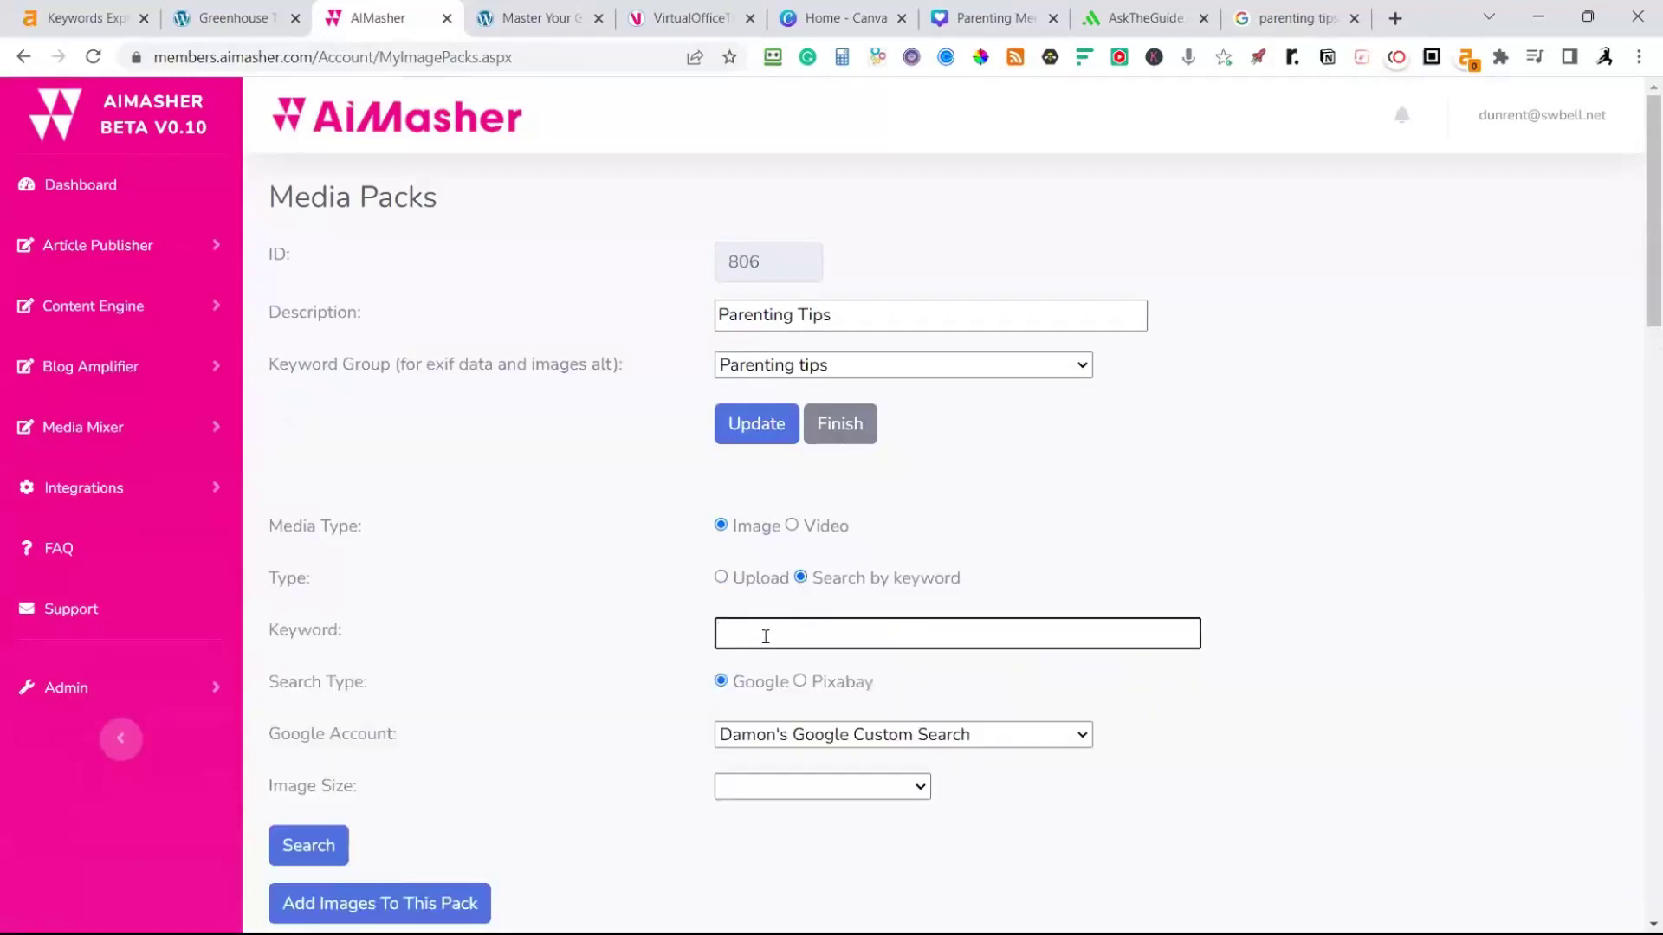
text(Parenting)
text(Tips)
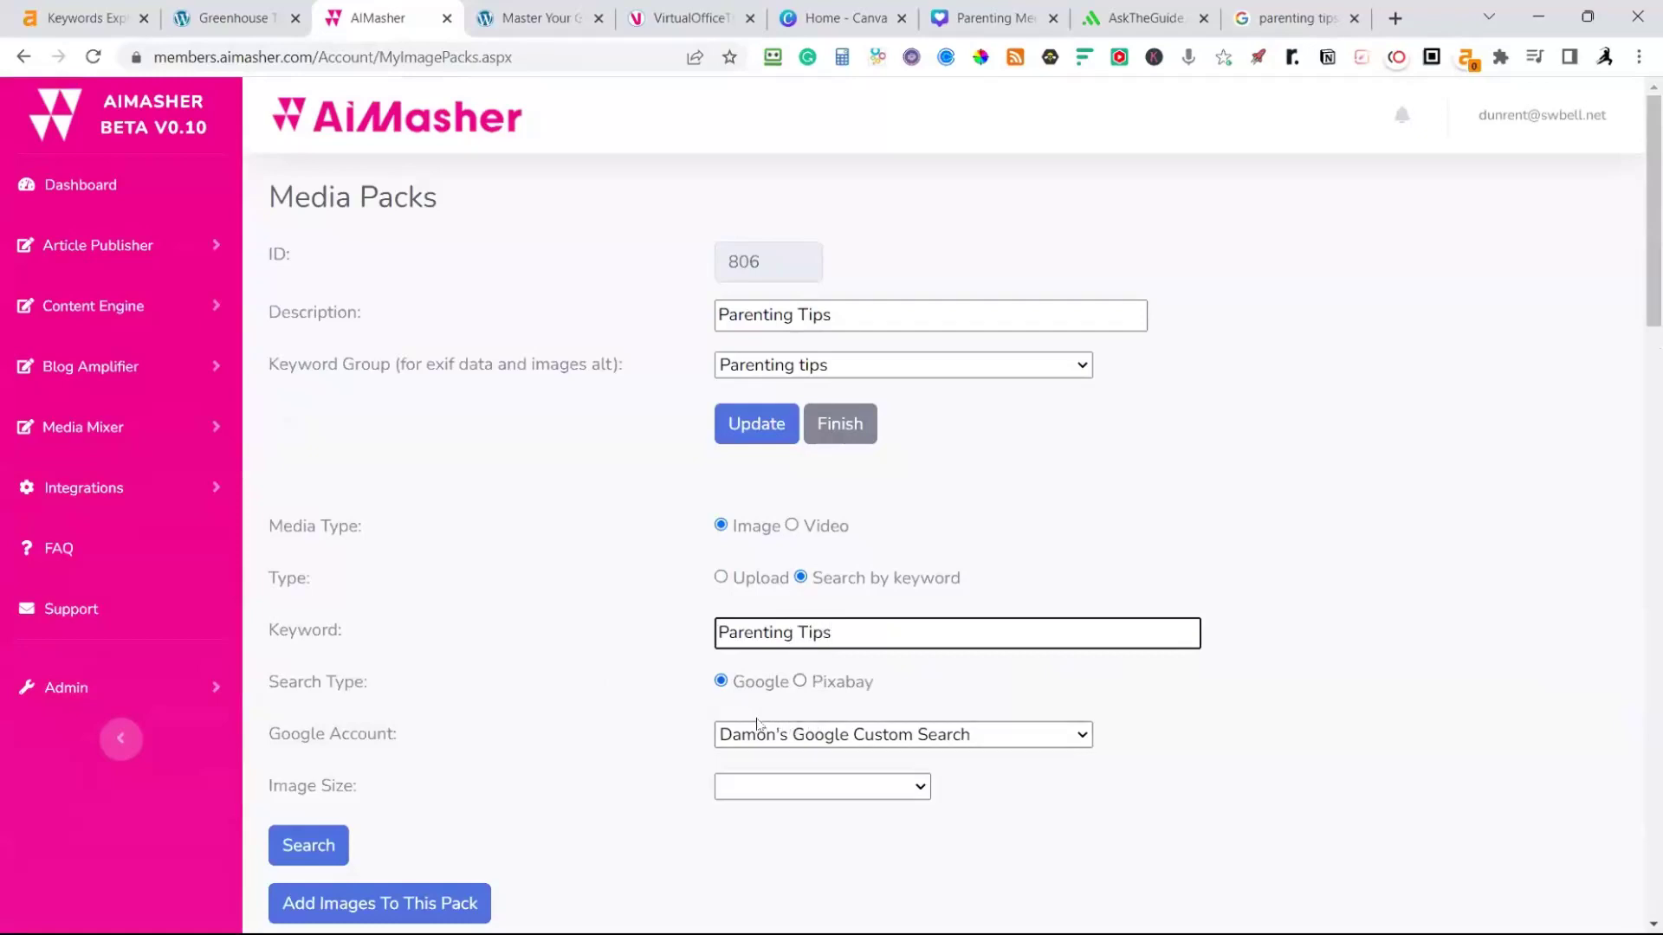
click(909, 736)
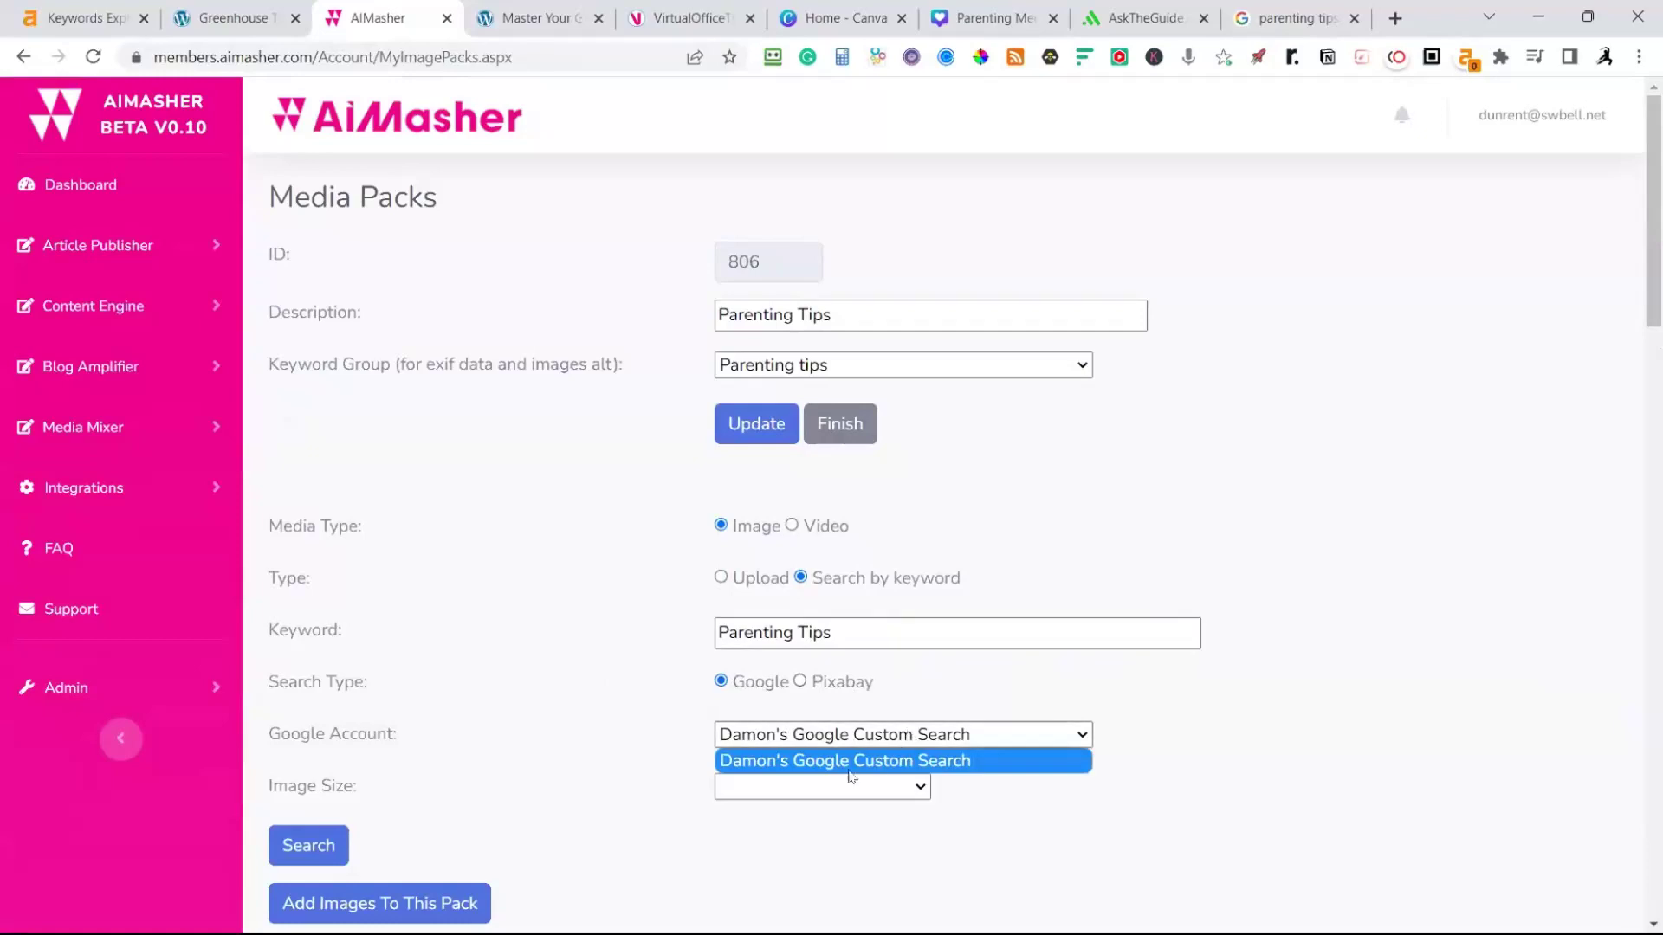
click(820, 766)
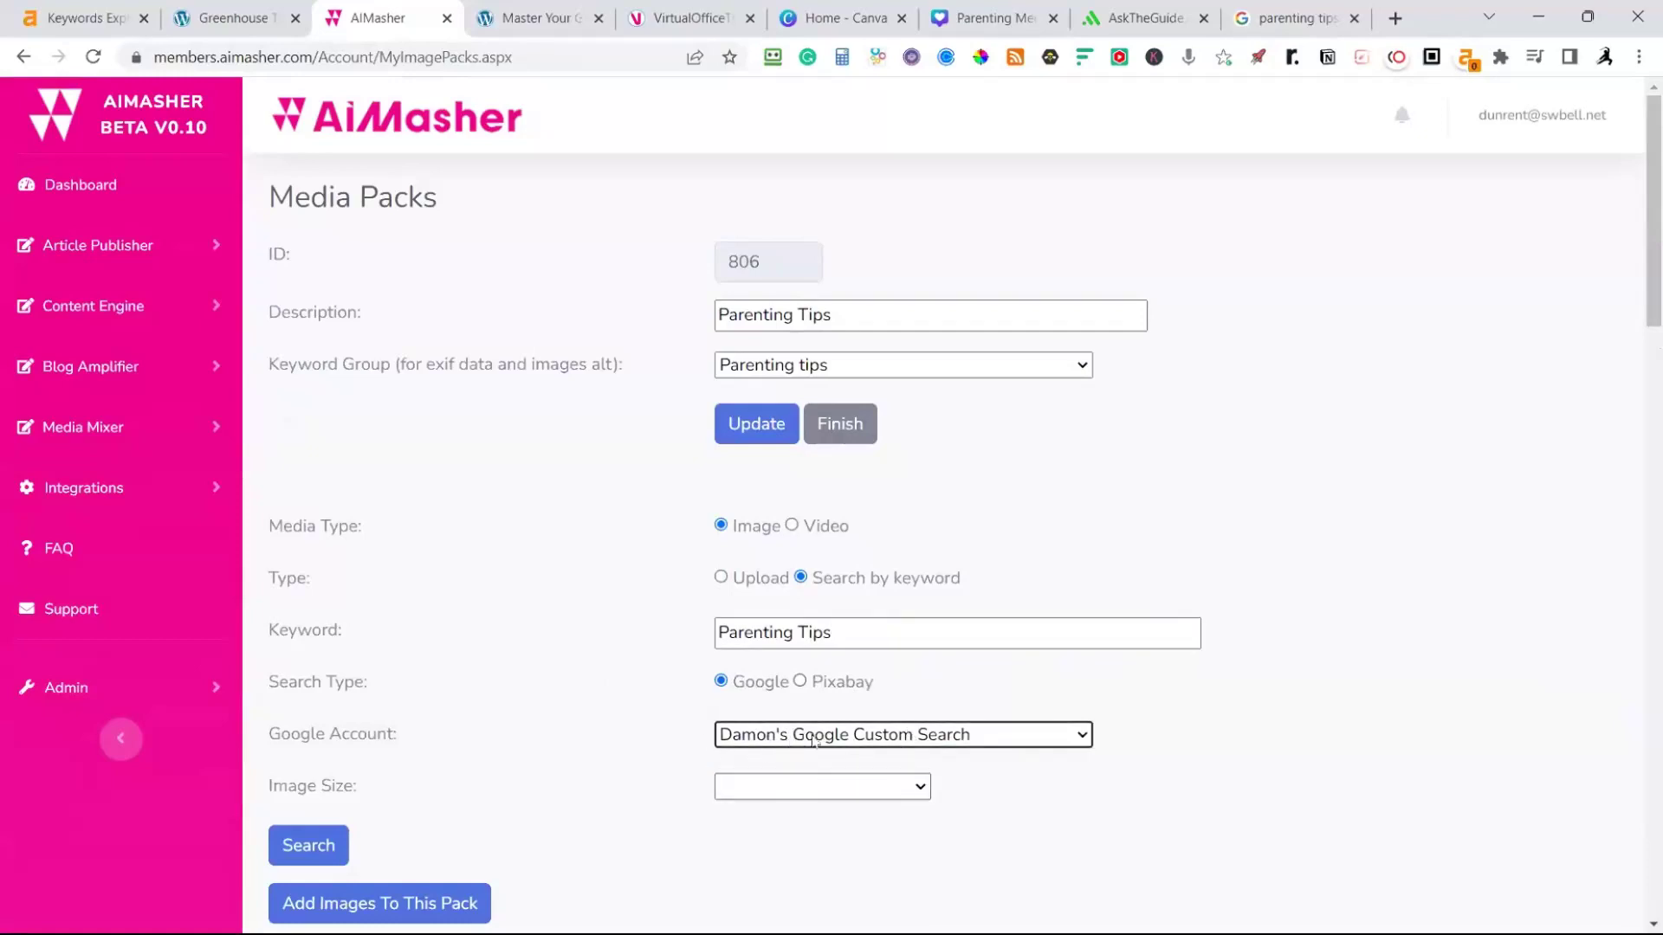
click(911, 787)
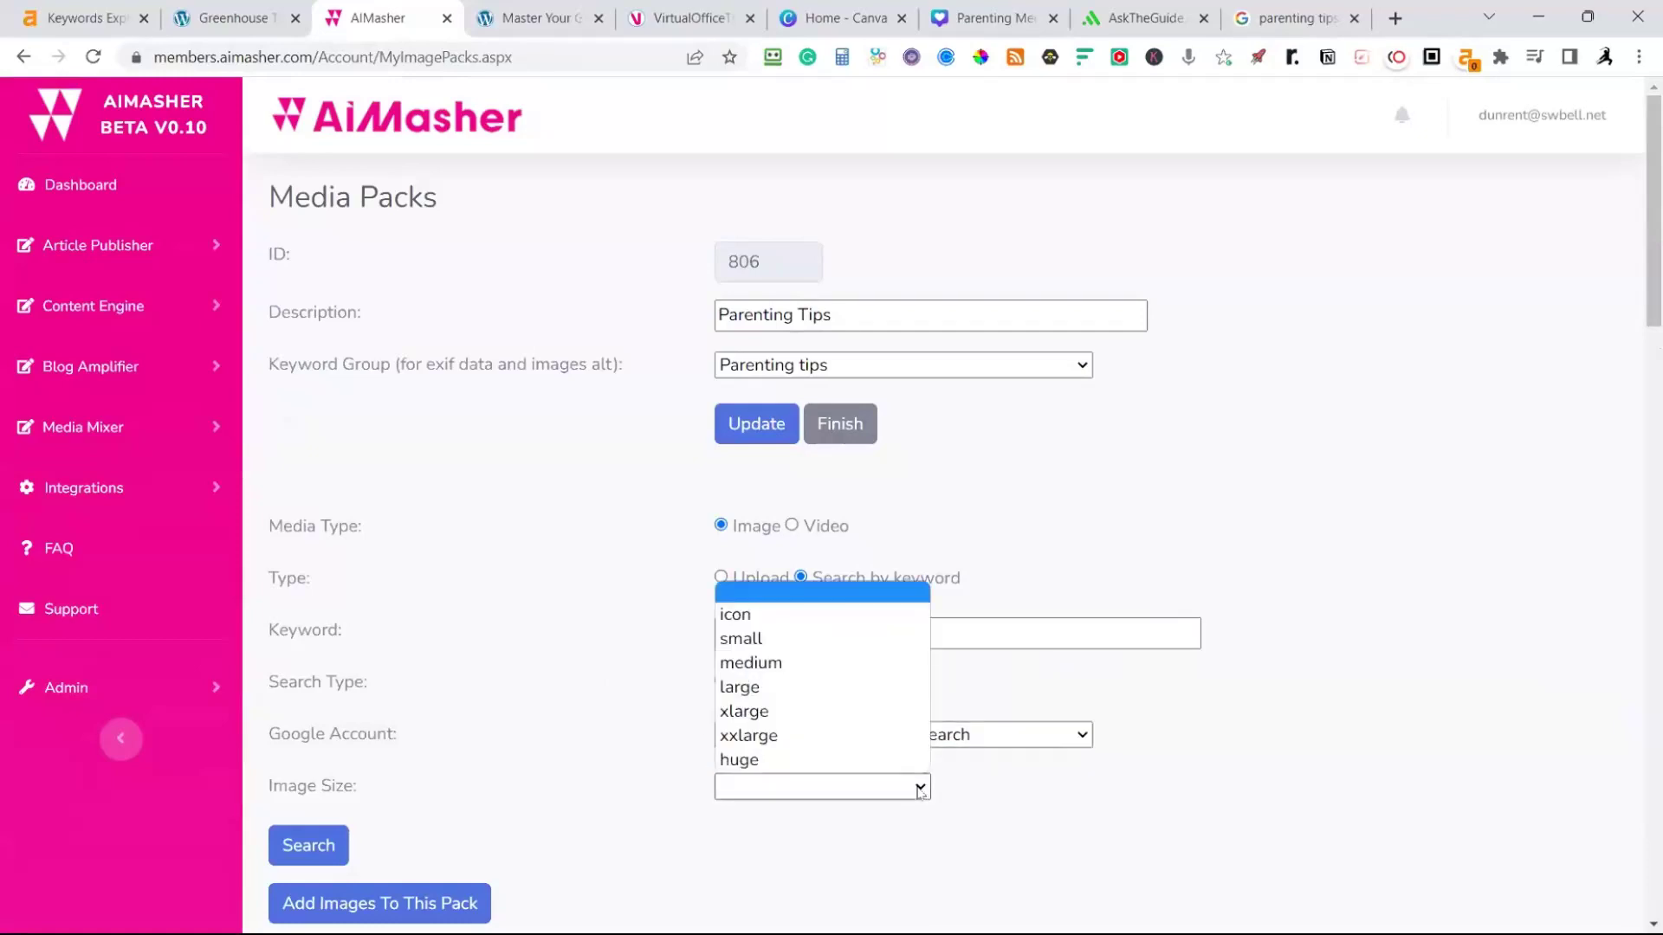
click(740, 688)
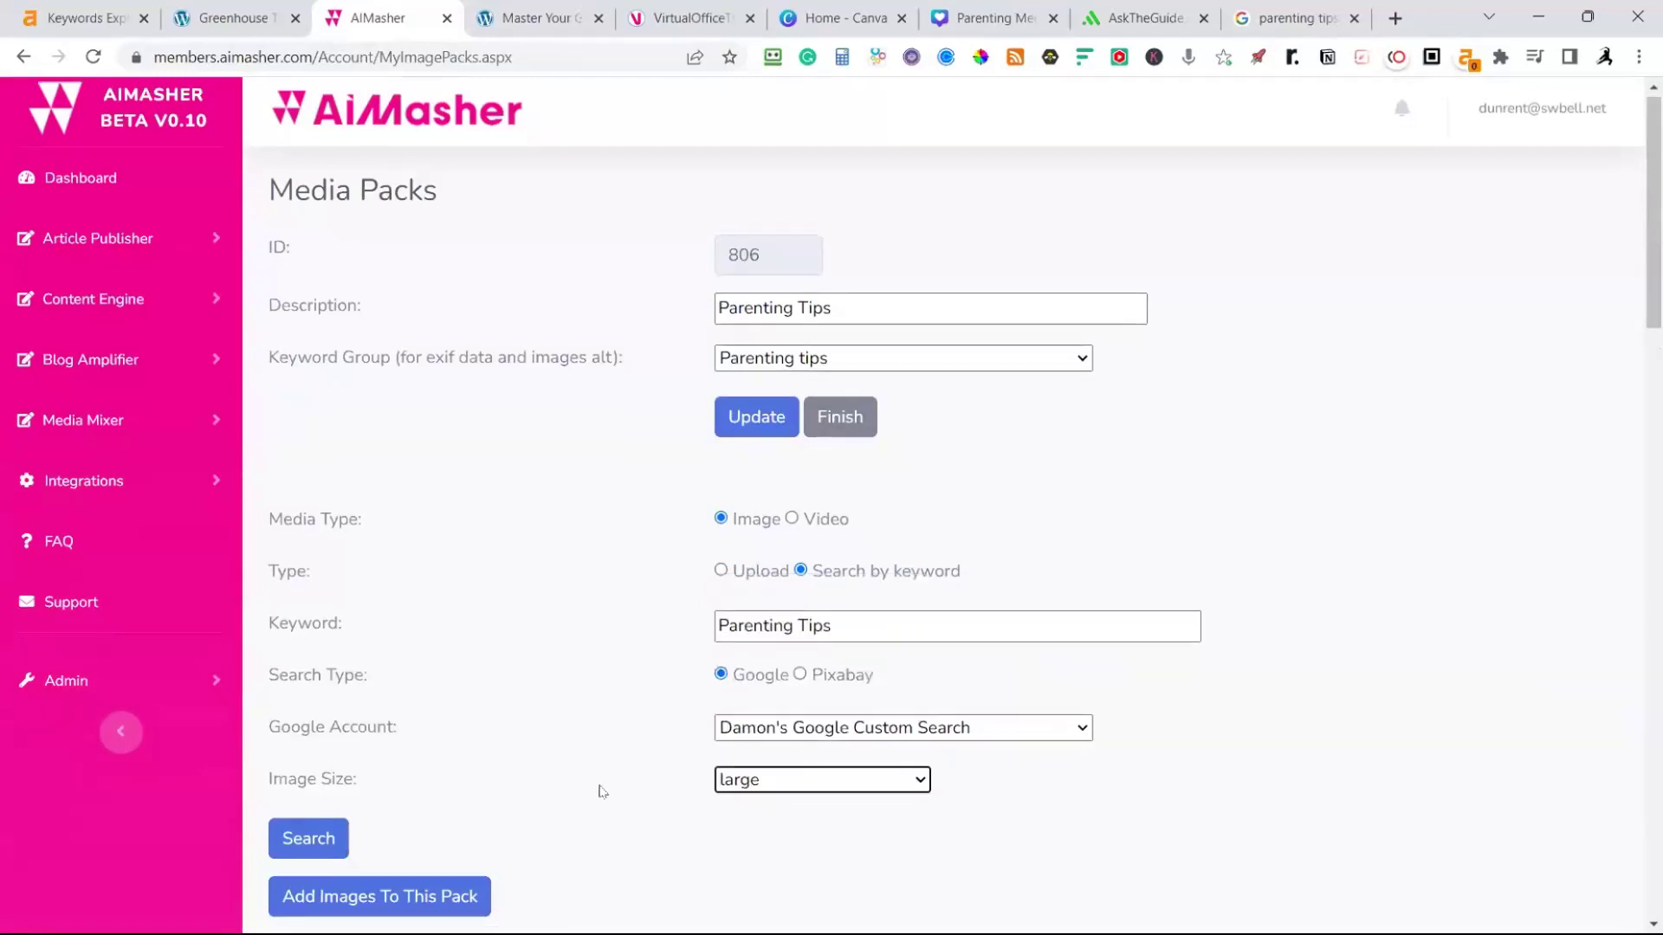
scroll(597, 786, down, 3)
click(317, 636)
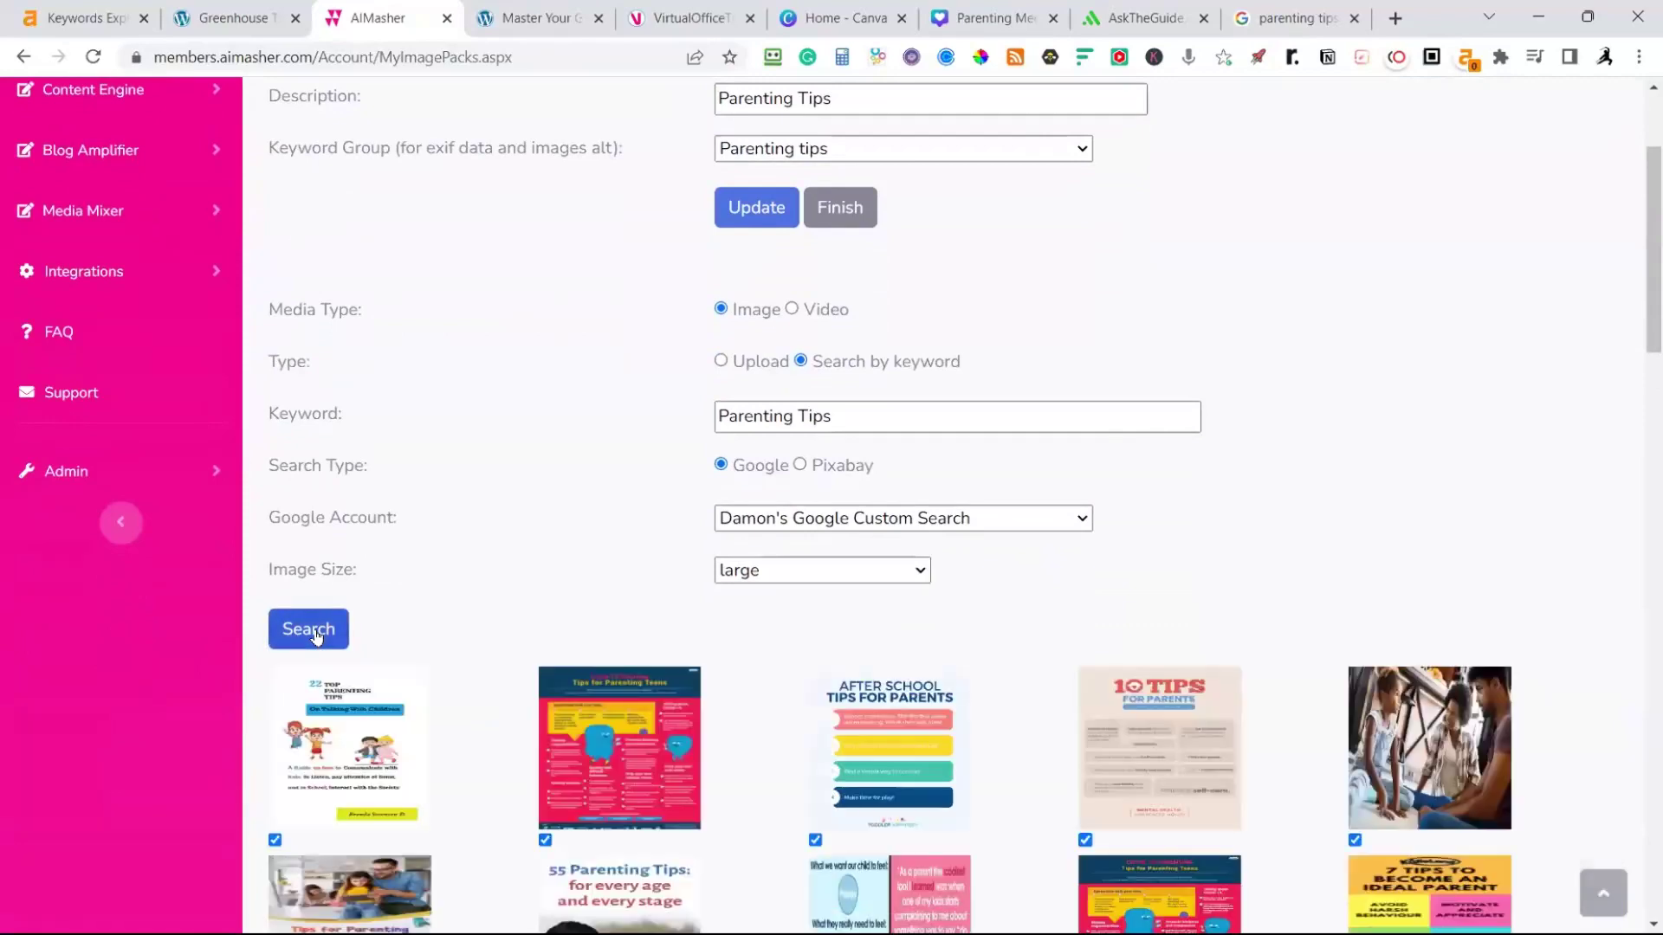
Exclude the 22 Top Parenting Tips, 55 Parenting Tips and "What we want our child to feel" images, and add the rest to the pack
scroll(673, 567, down, 3)
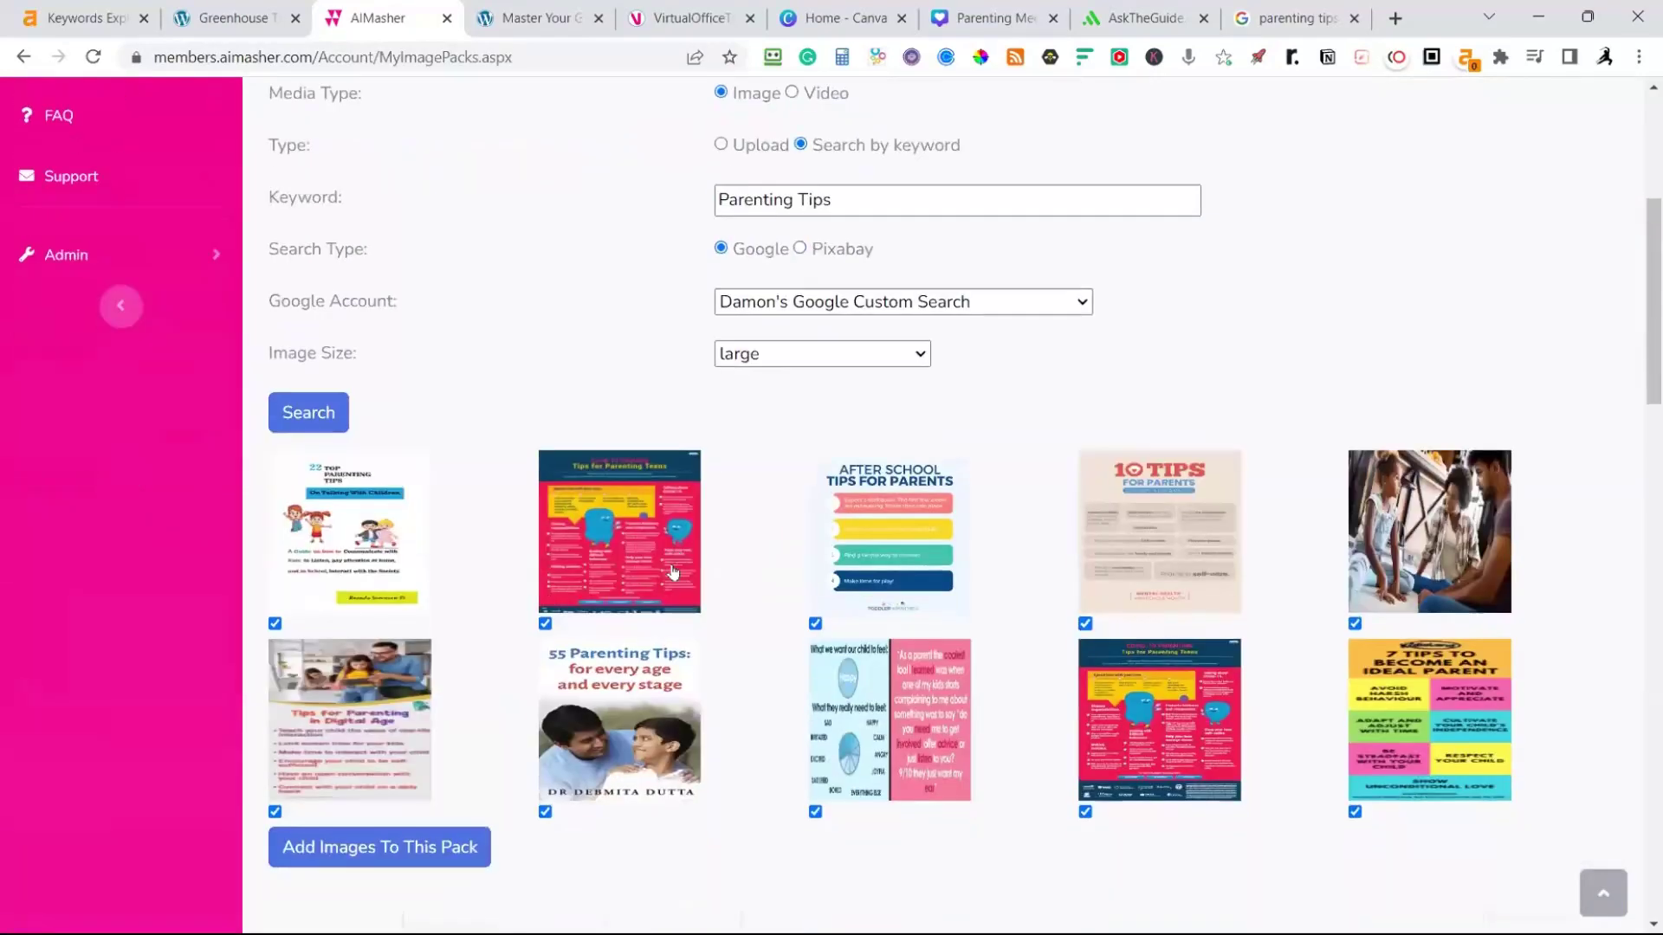
click(544, 811)
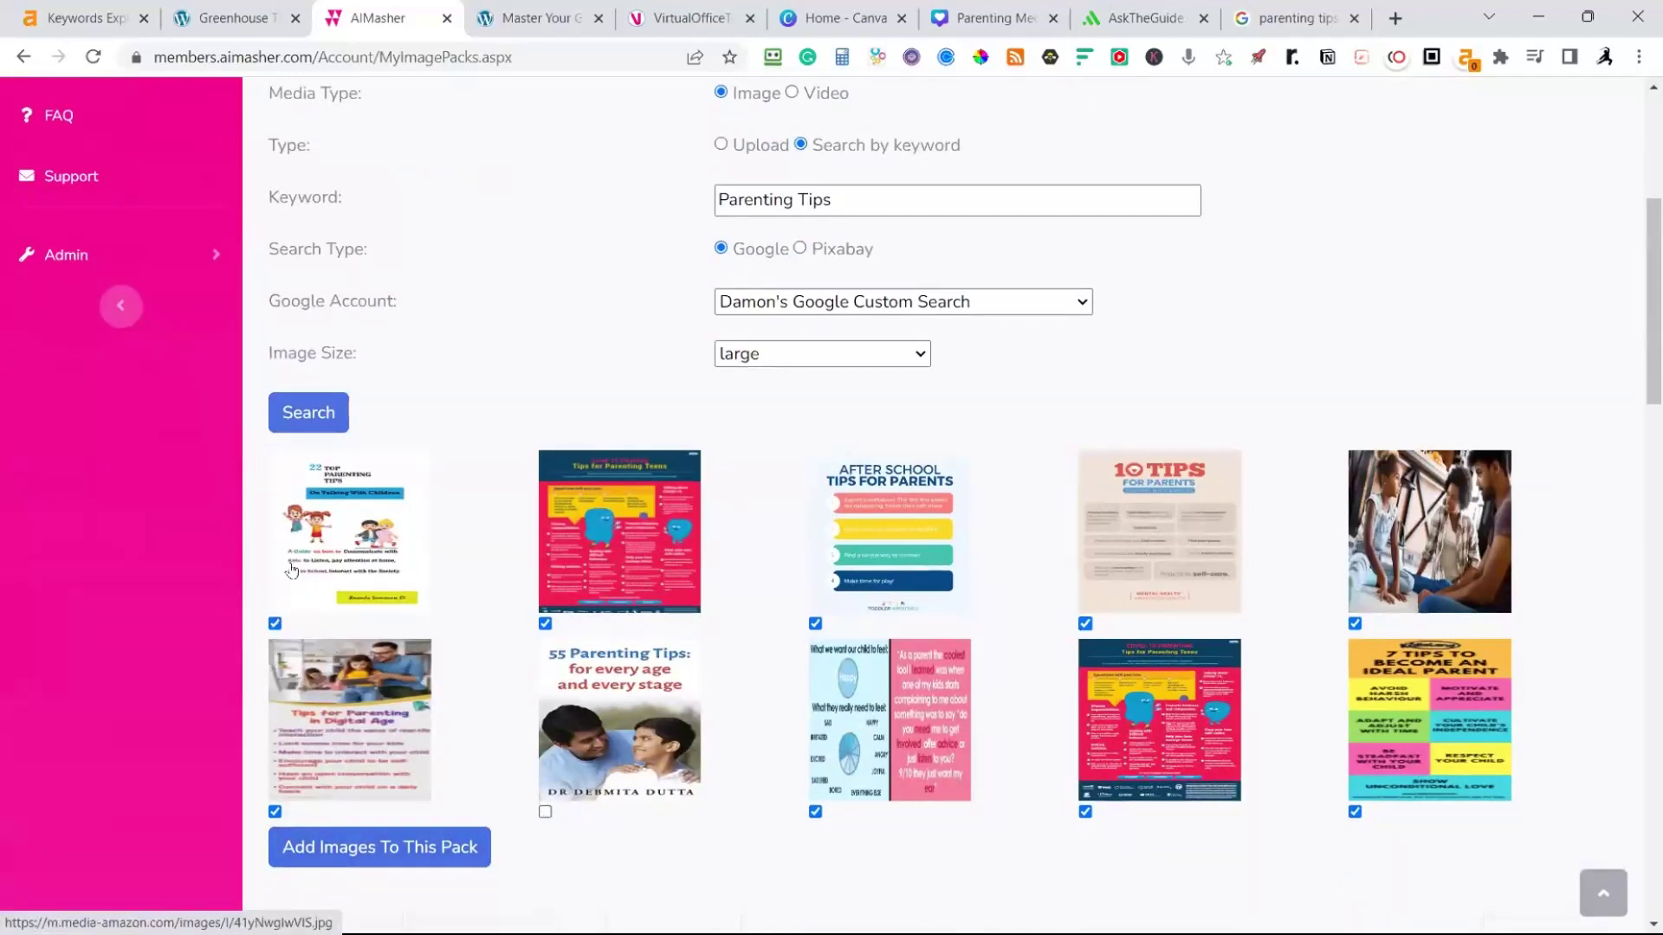
click(276, 624)
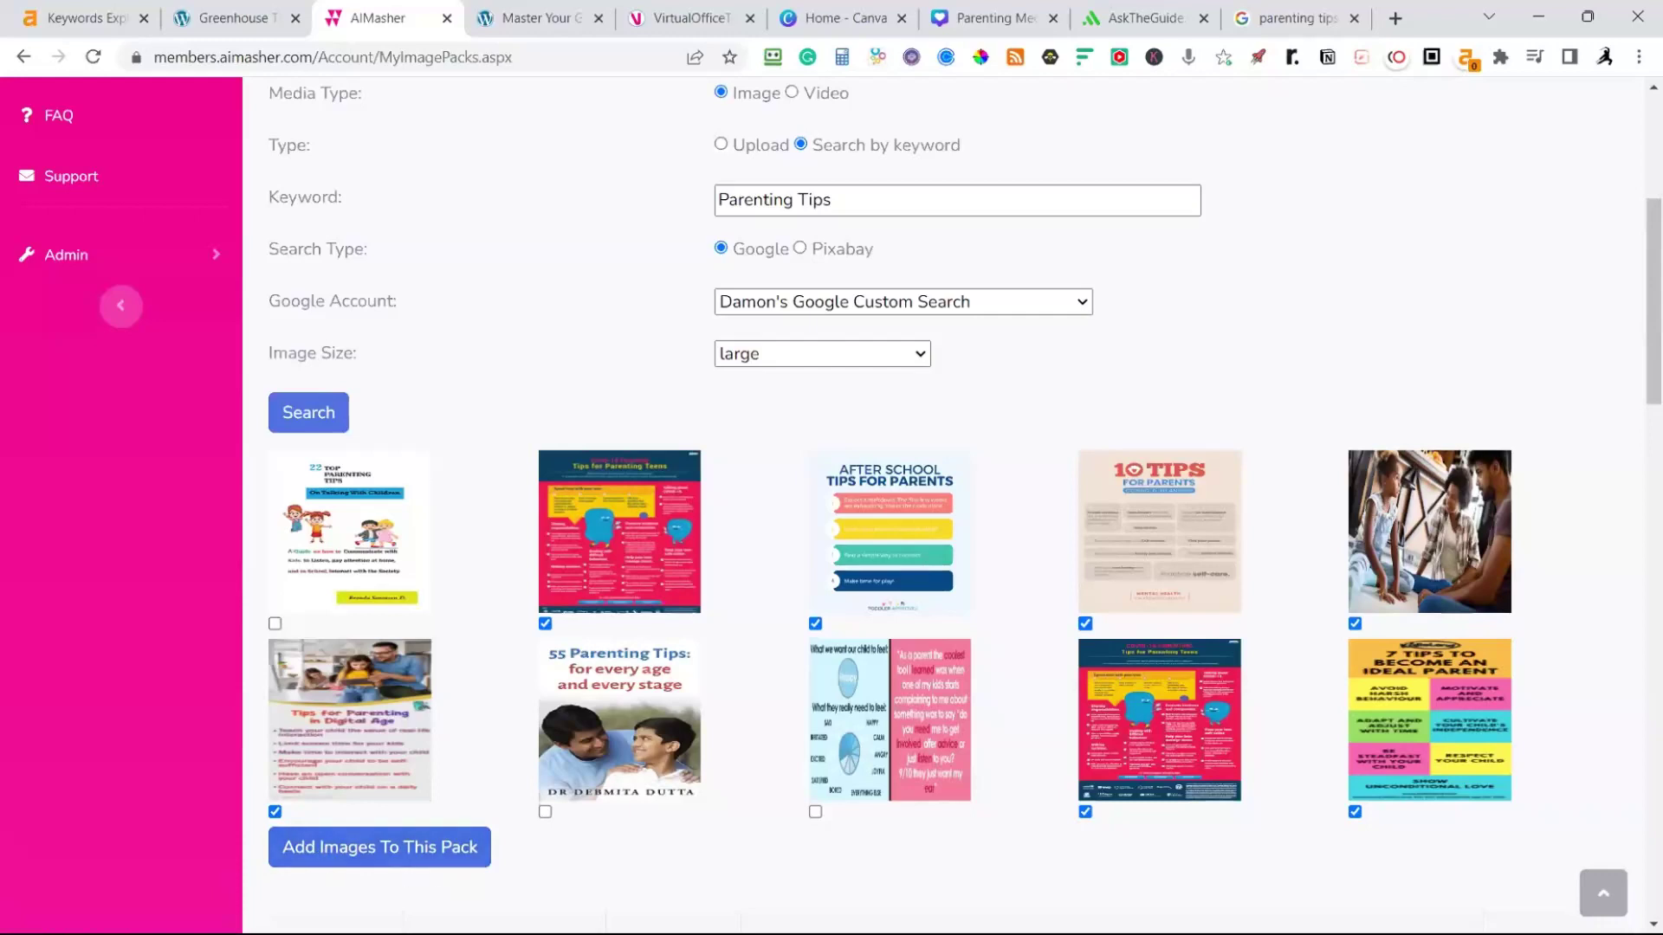
scroll(749, 766, up, 4)
scroll(750, 766, down, 5)
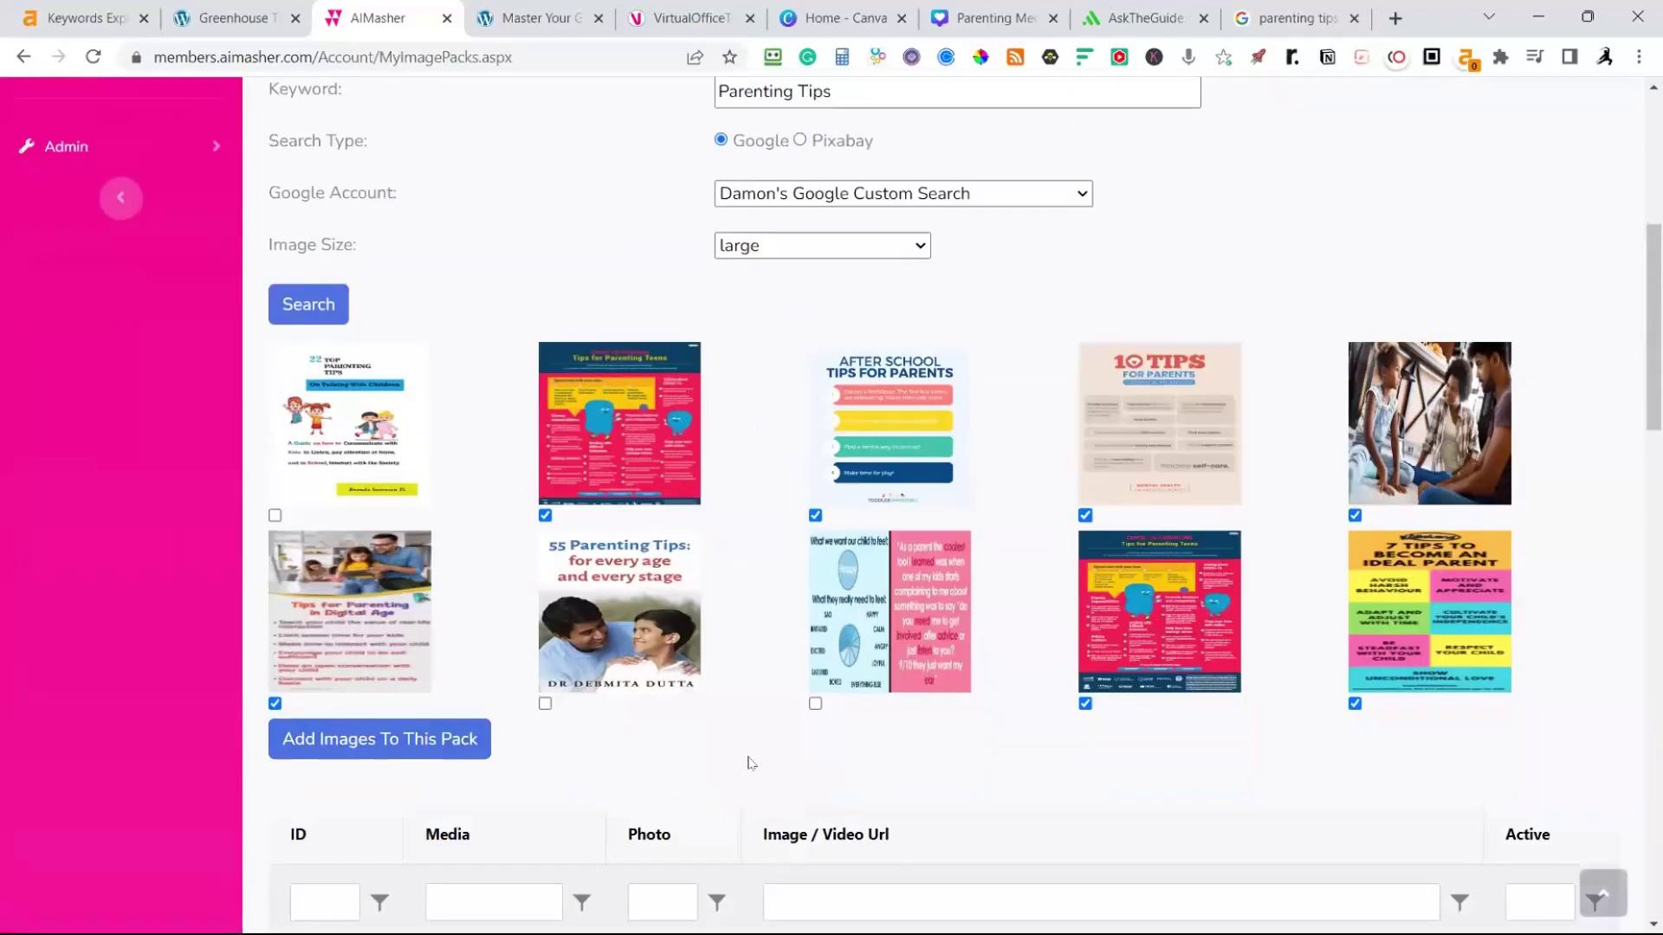
click(446, 752)
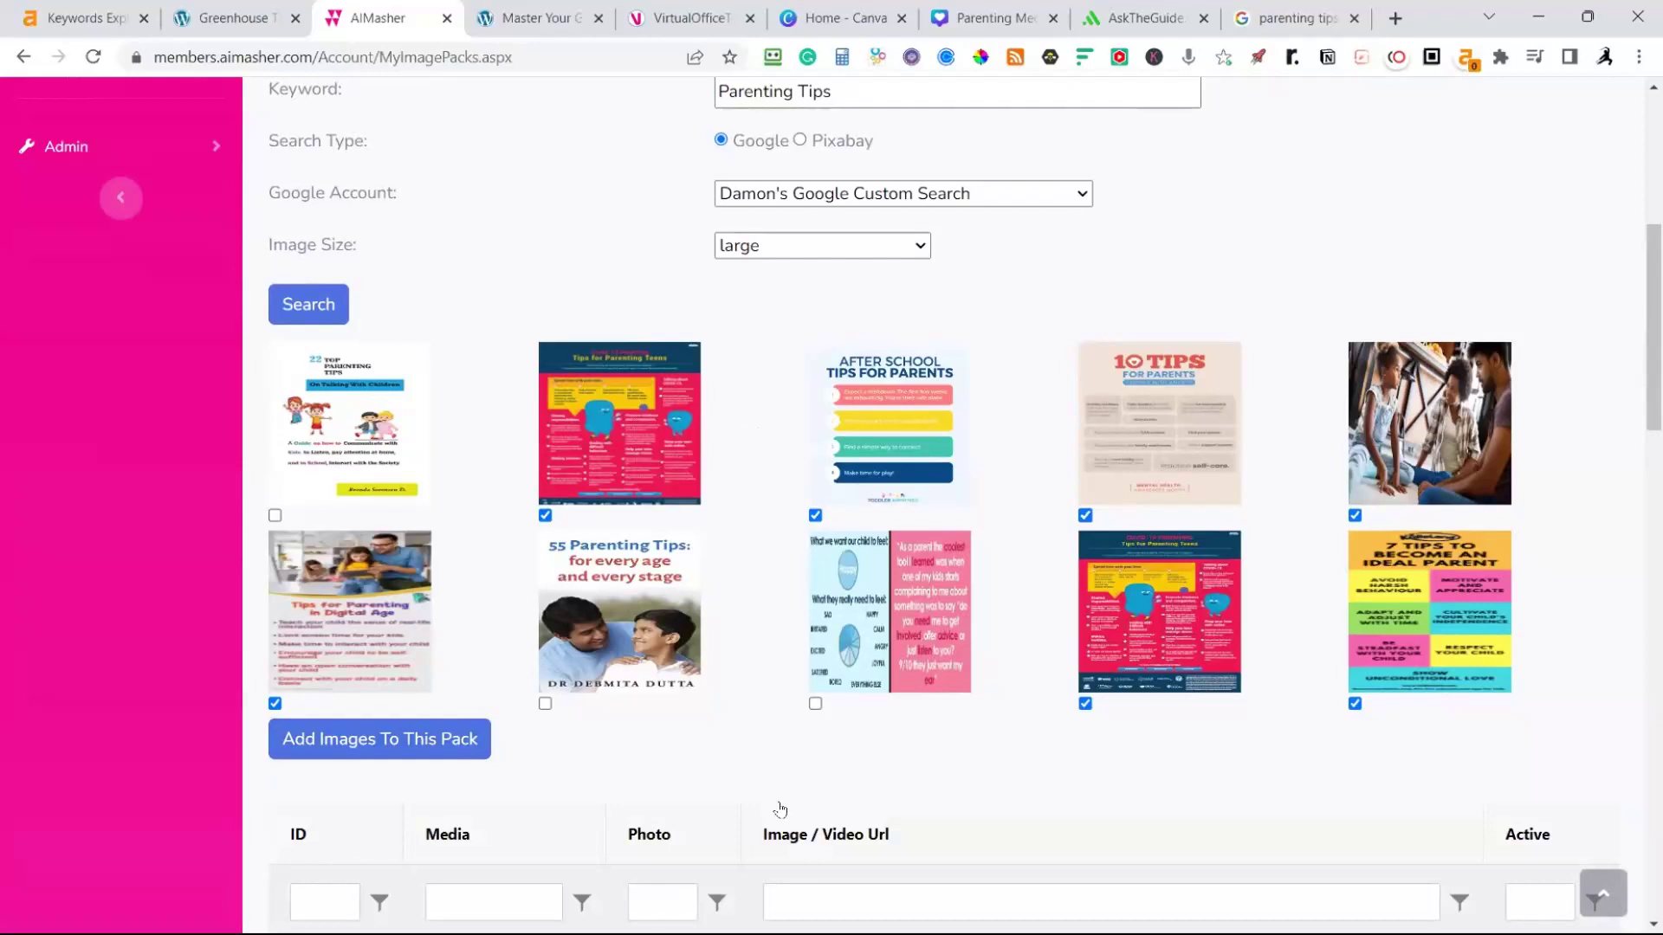
Change the image size to xxlarge and repeat the Parenting Tips image search
scroll(780, 809, up, 1)
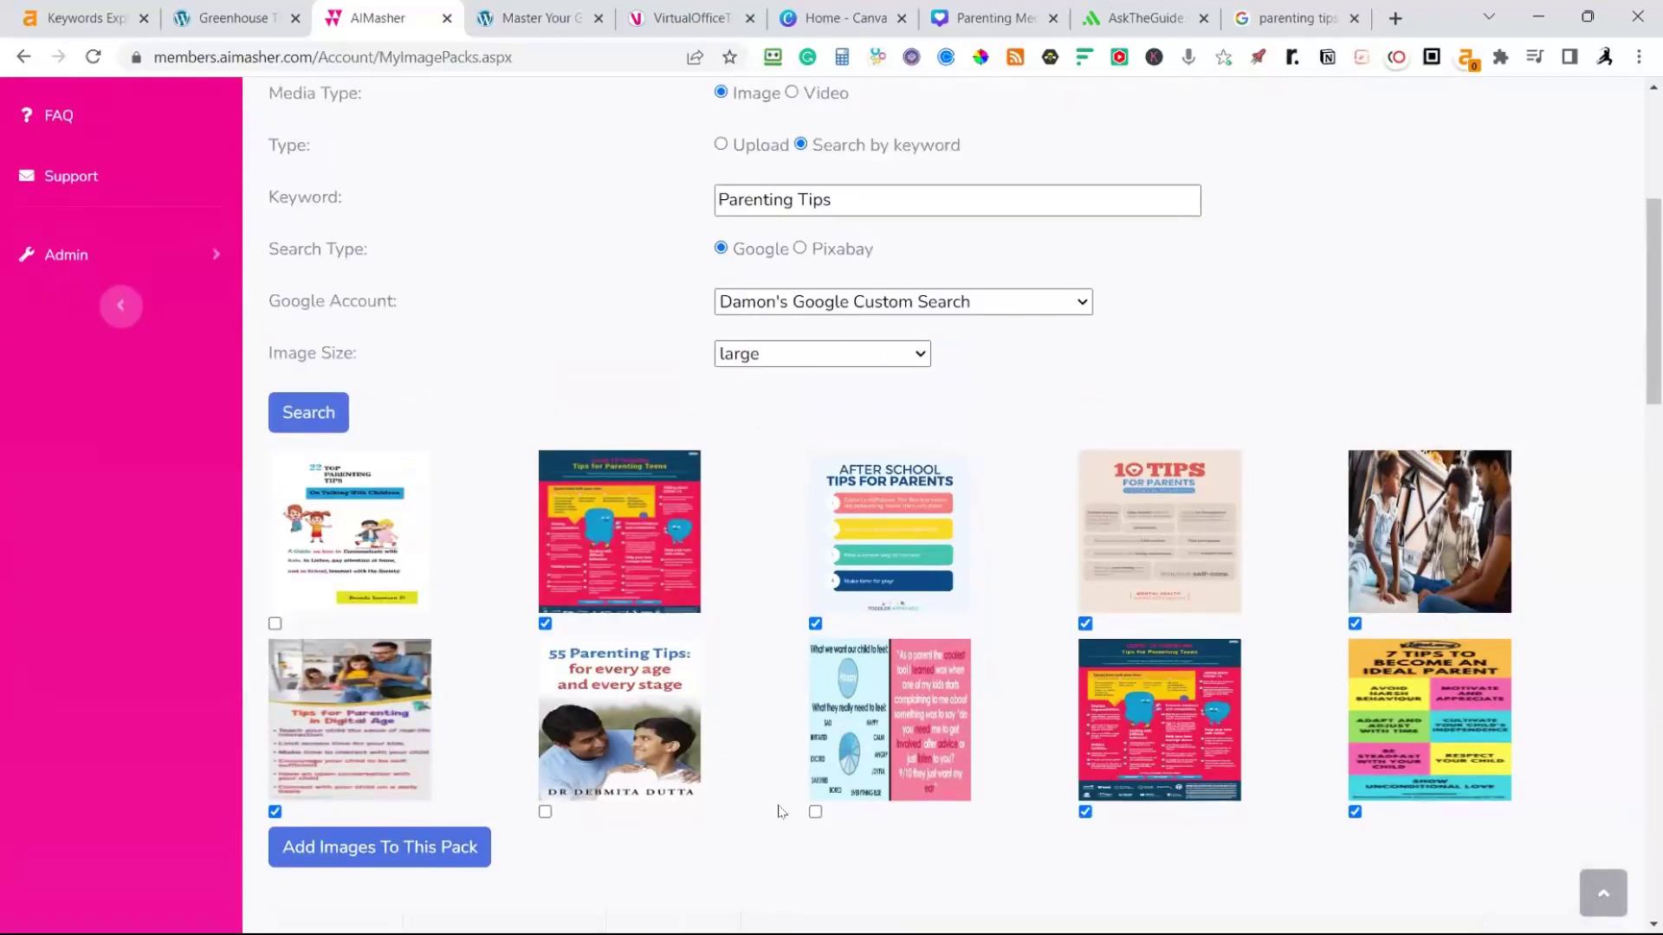
click(913, 363)
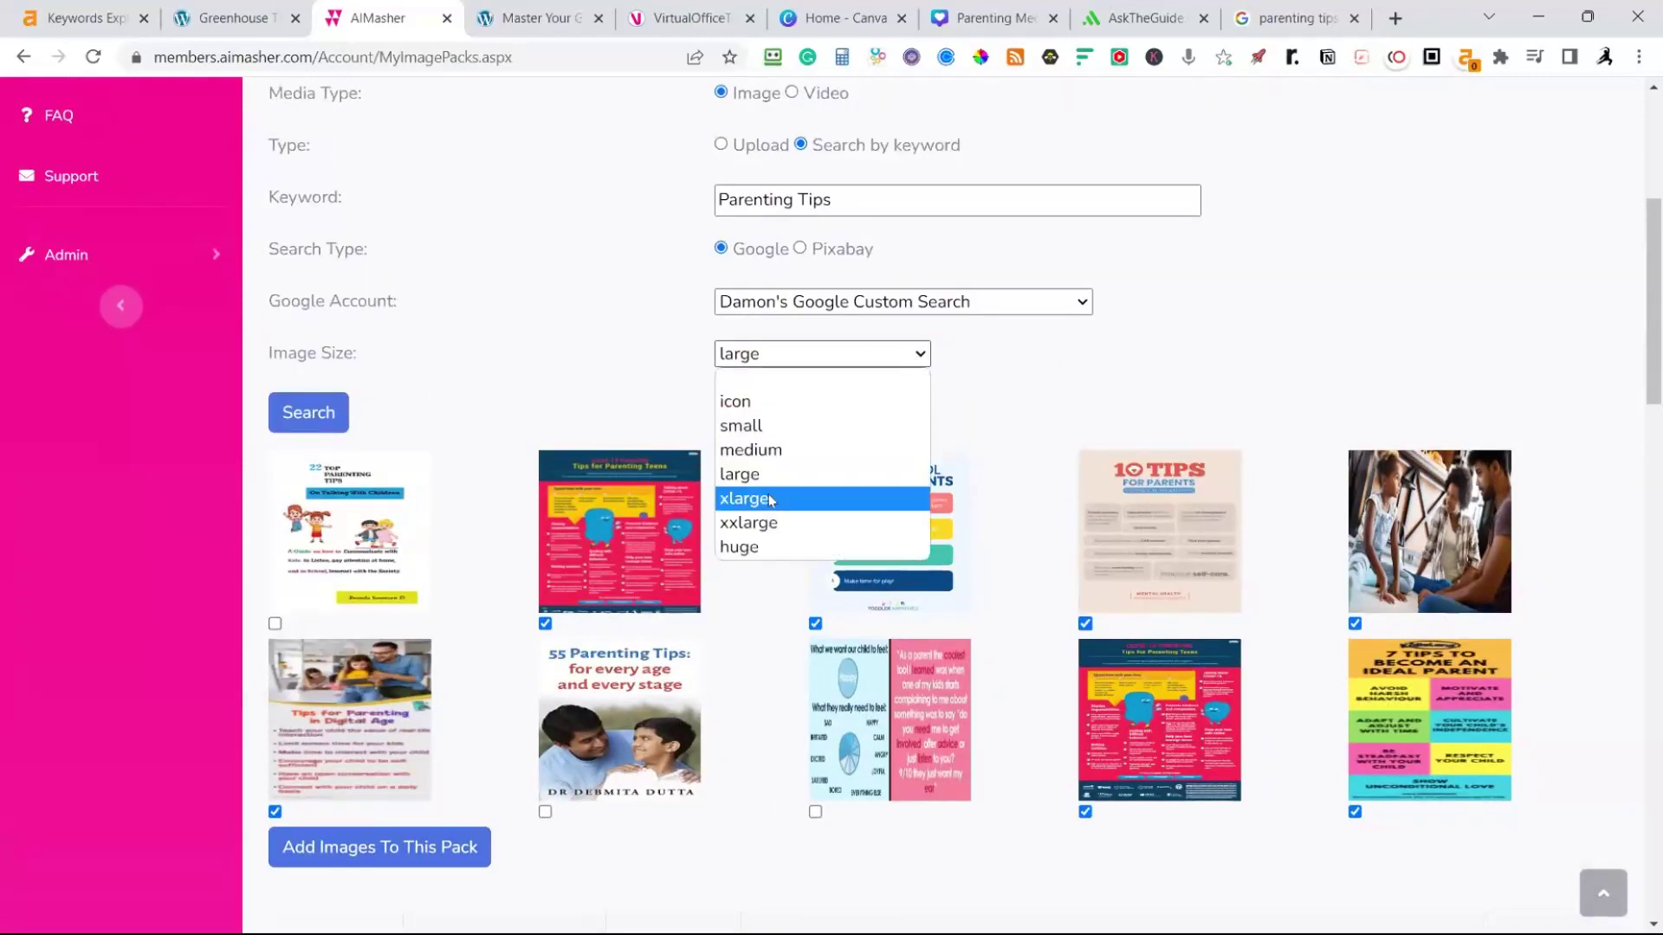
click(762, 521)
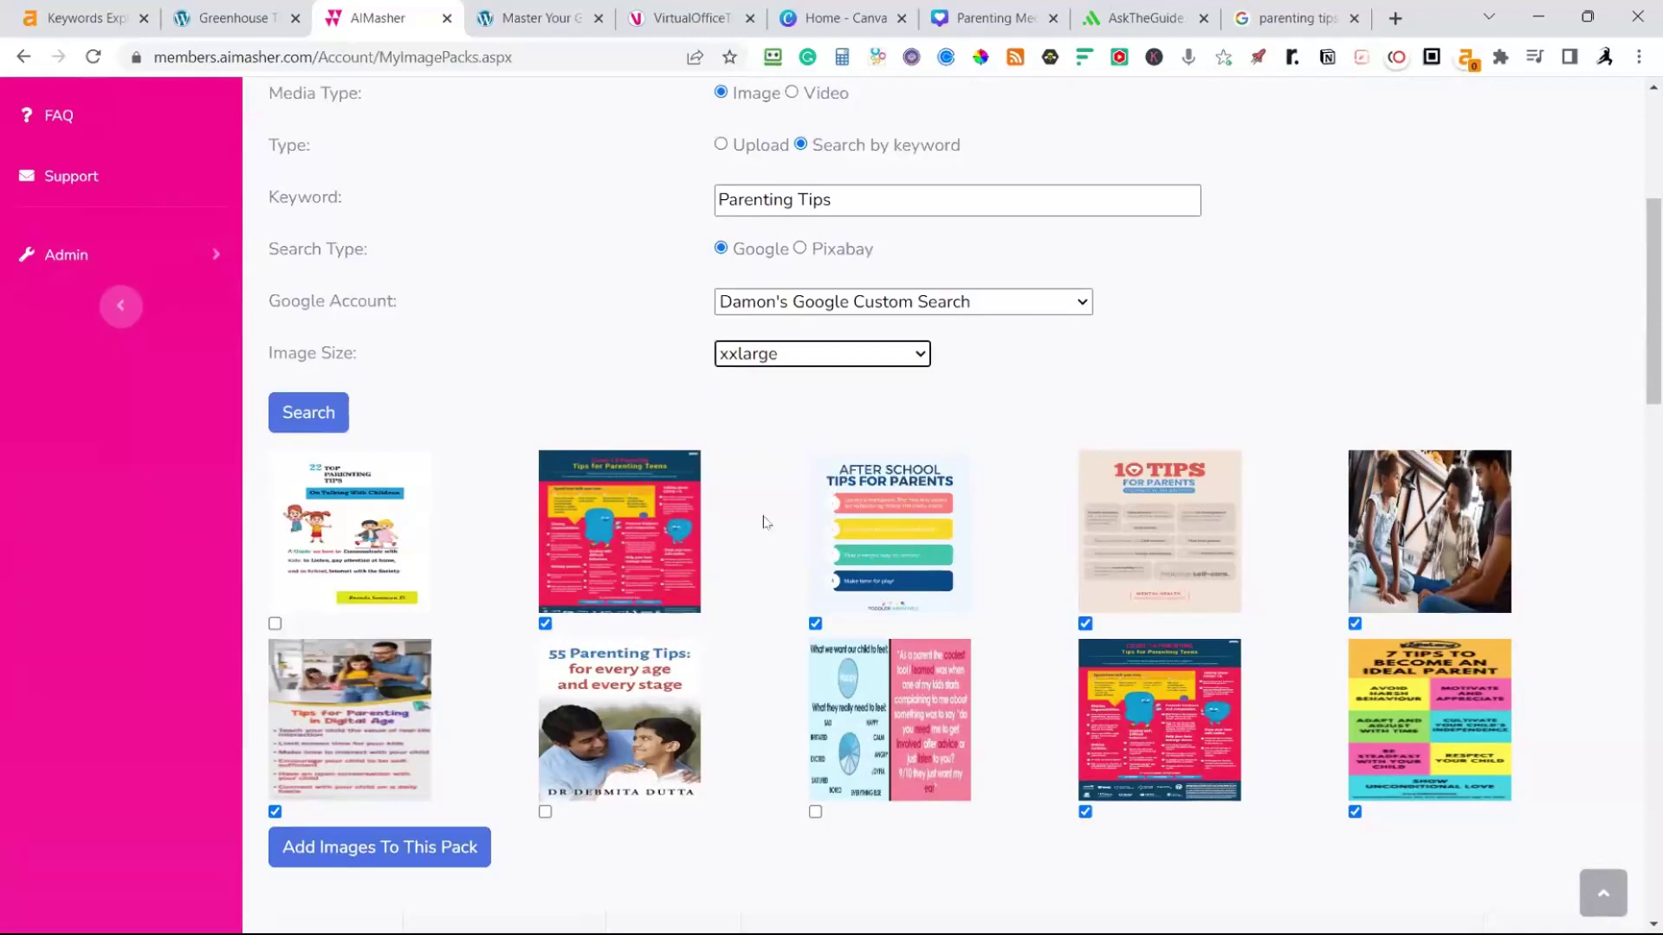
click(330, 421)
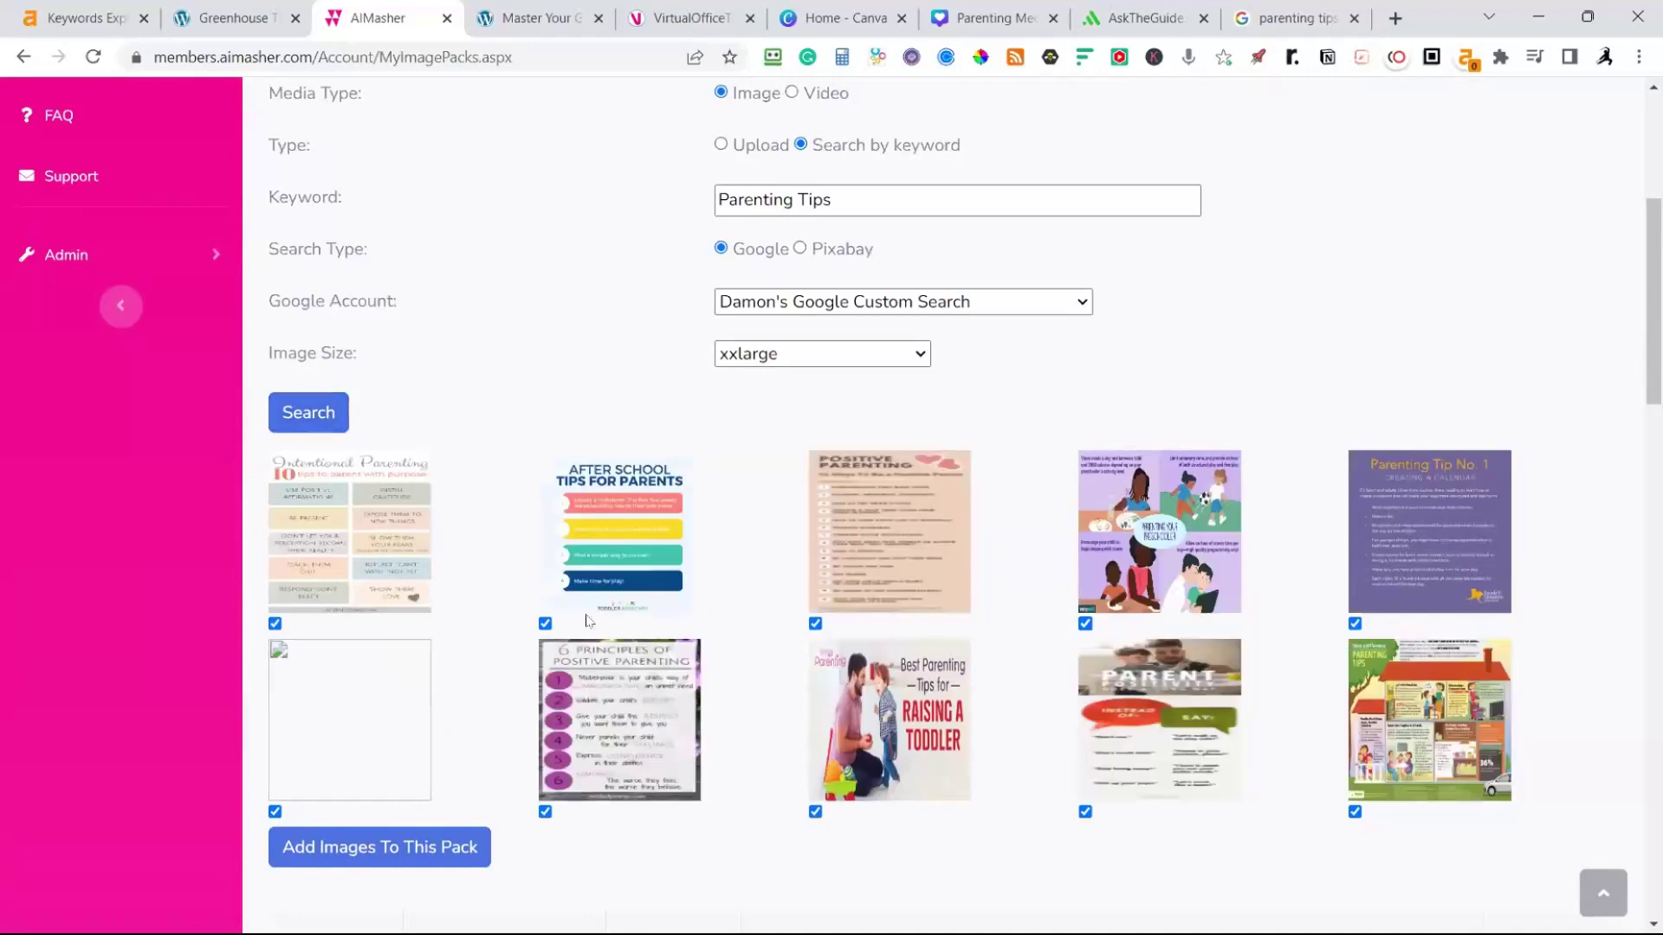
Exclude the After School Tips, blank, Raising a Toddler and neighbouring Parent images, and add the remaining results to the pack
click(544, 624)
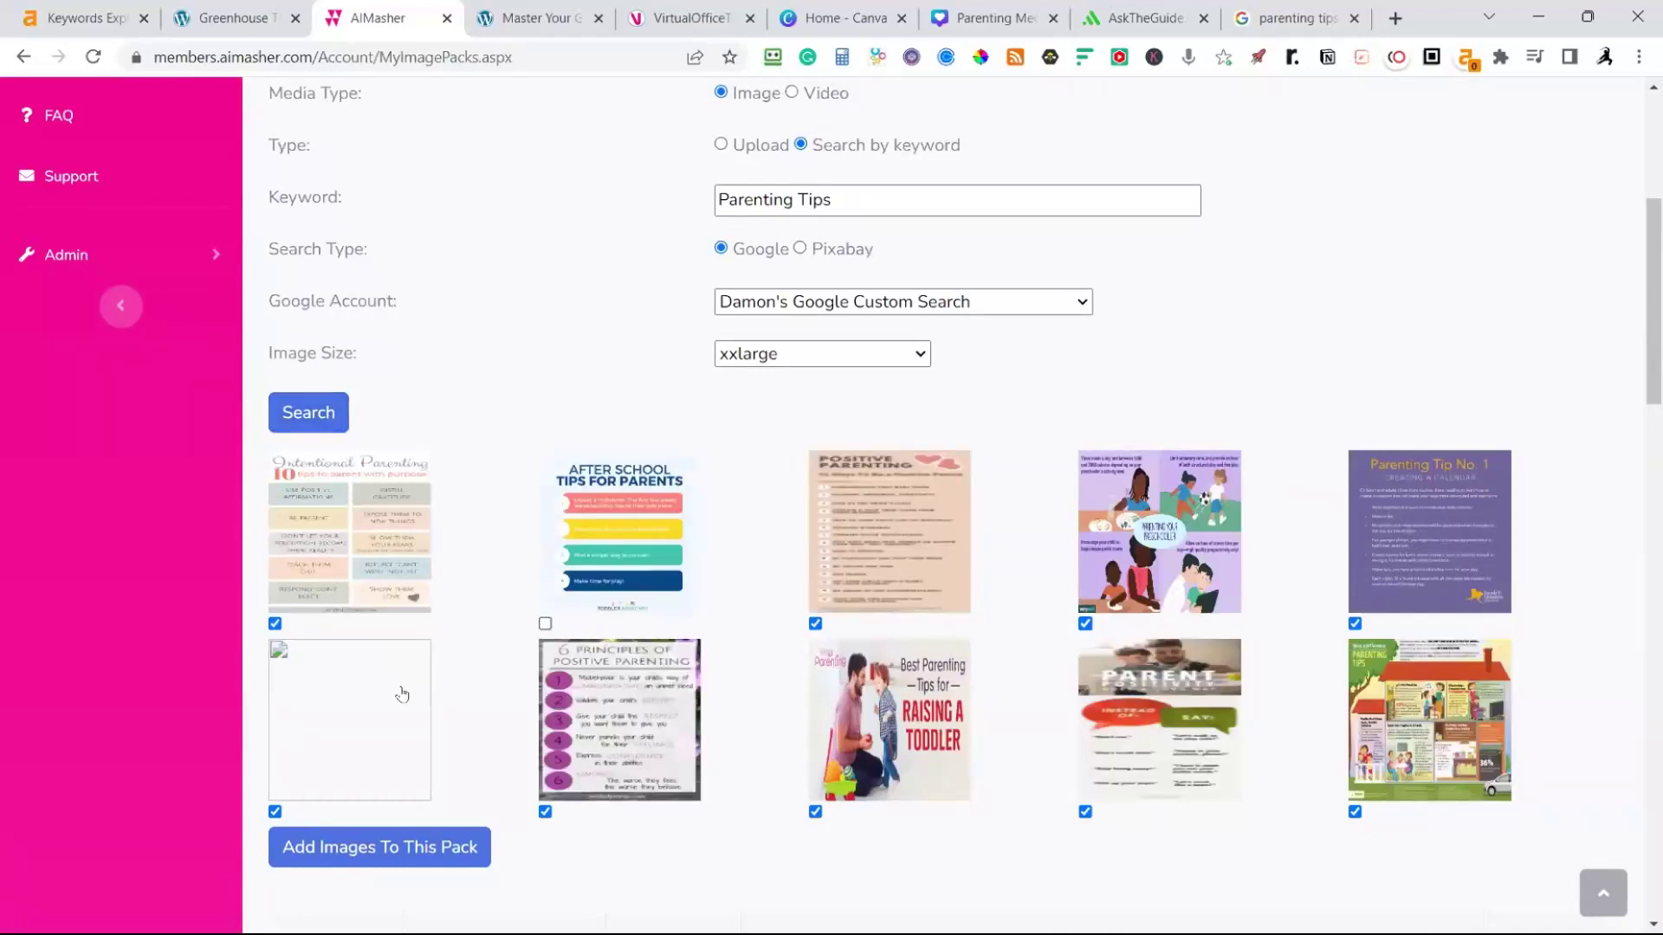
click(275, 813)
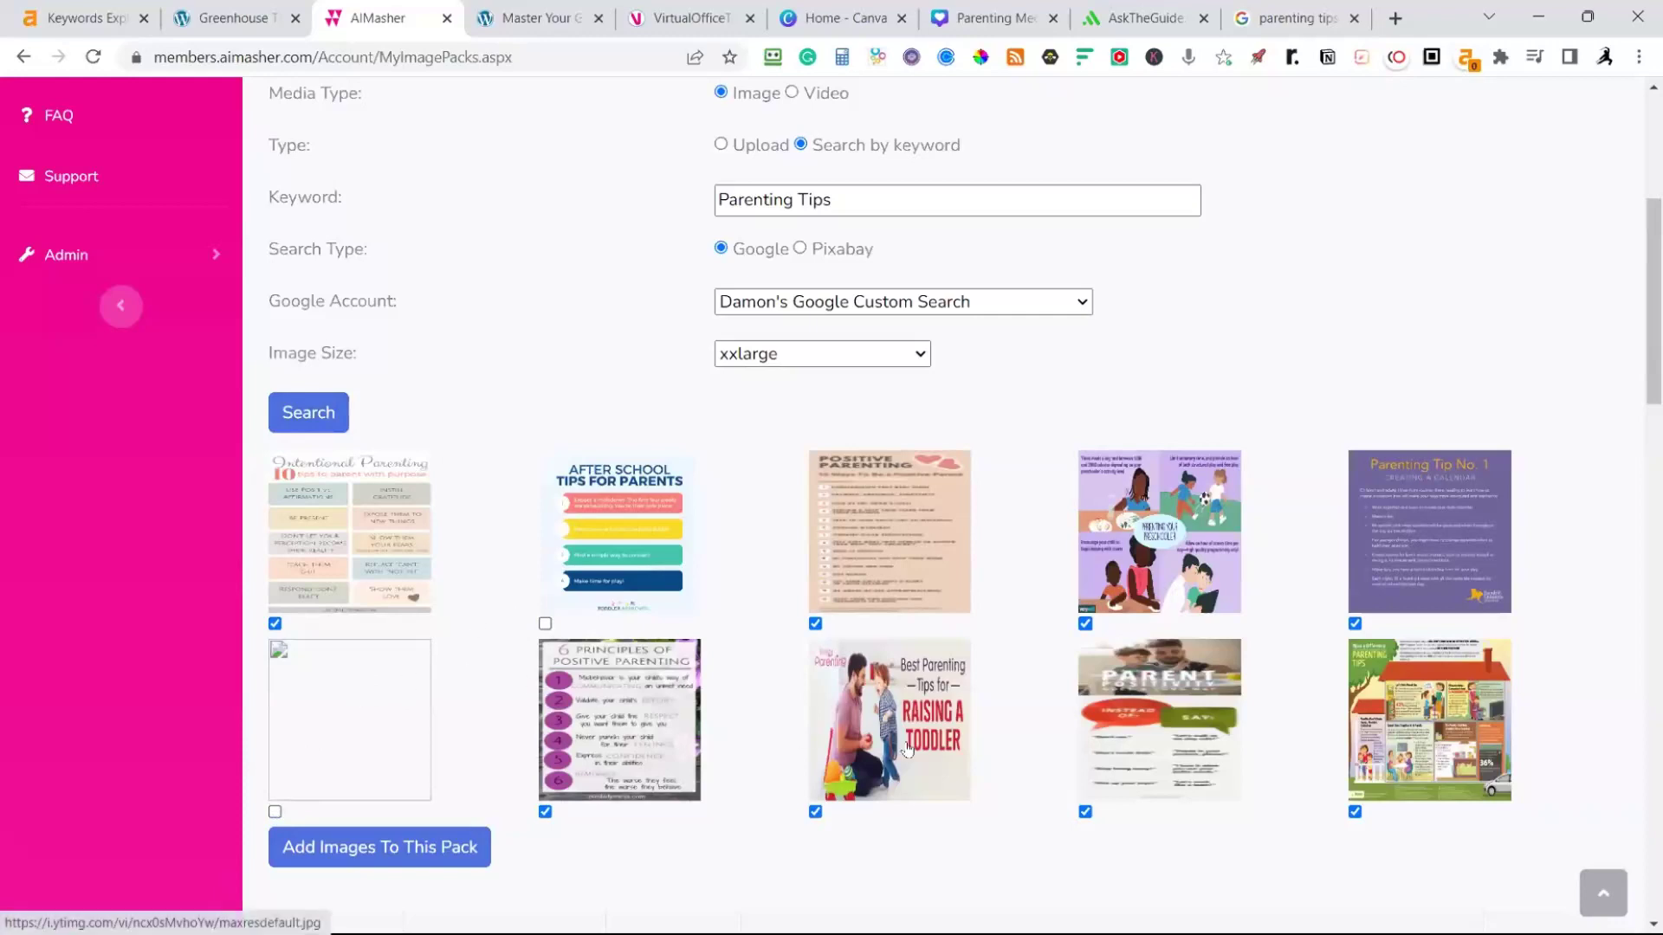
click(816, 812)
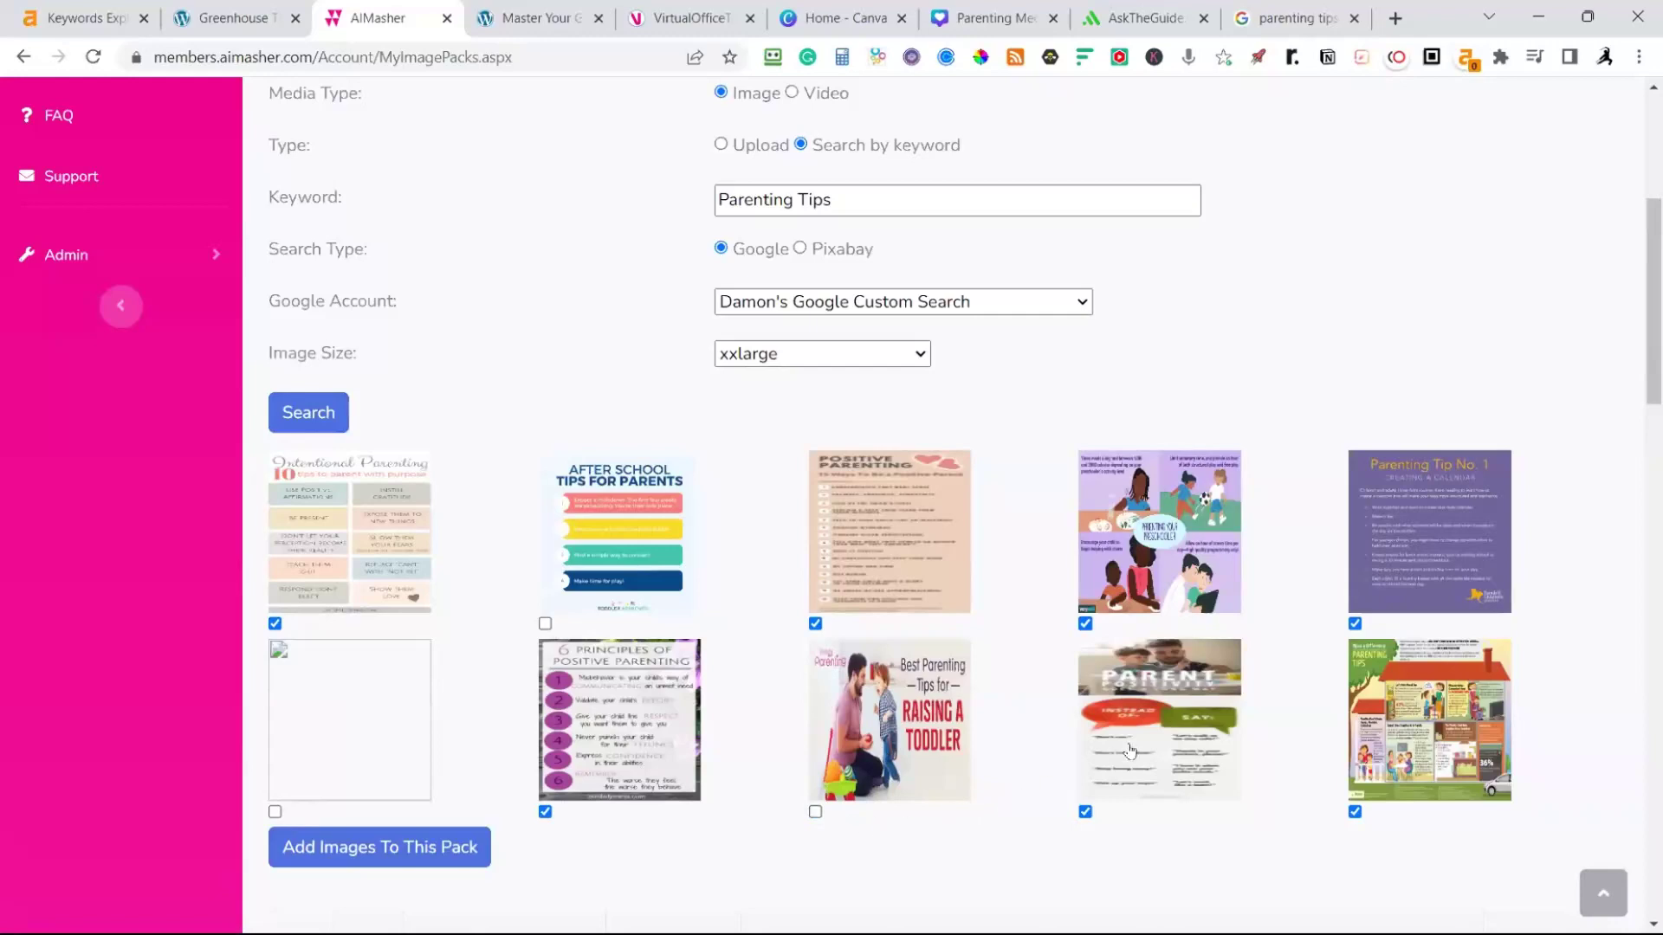
click(1086, 812)
click(442, 849)
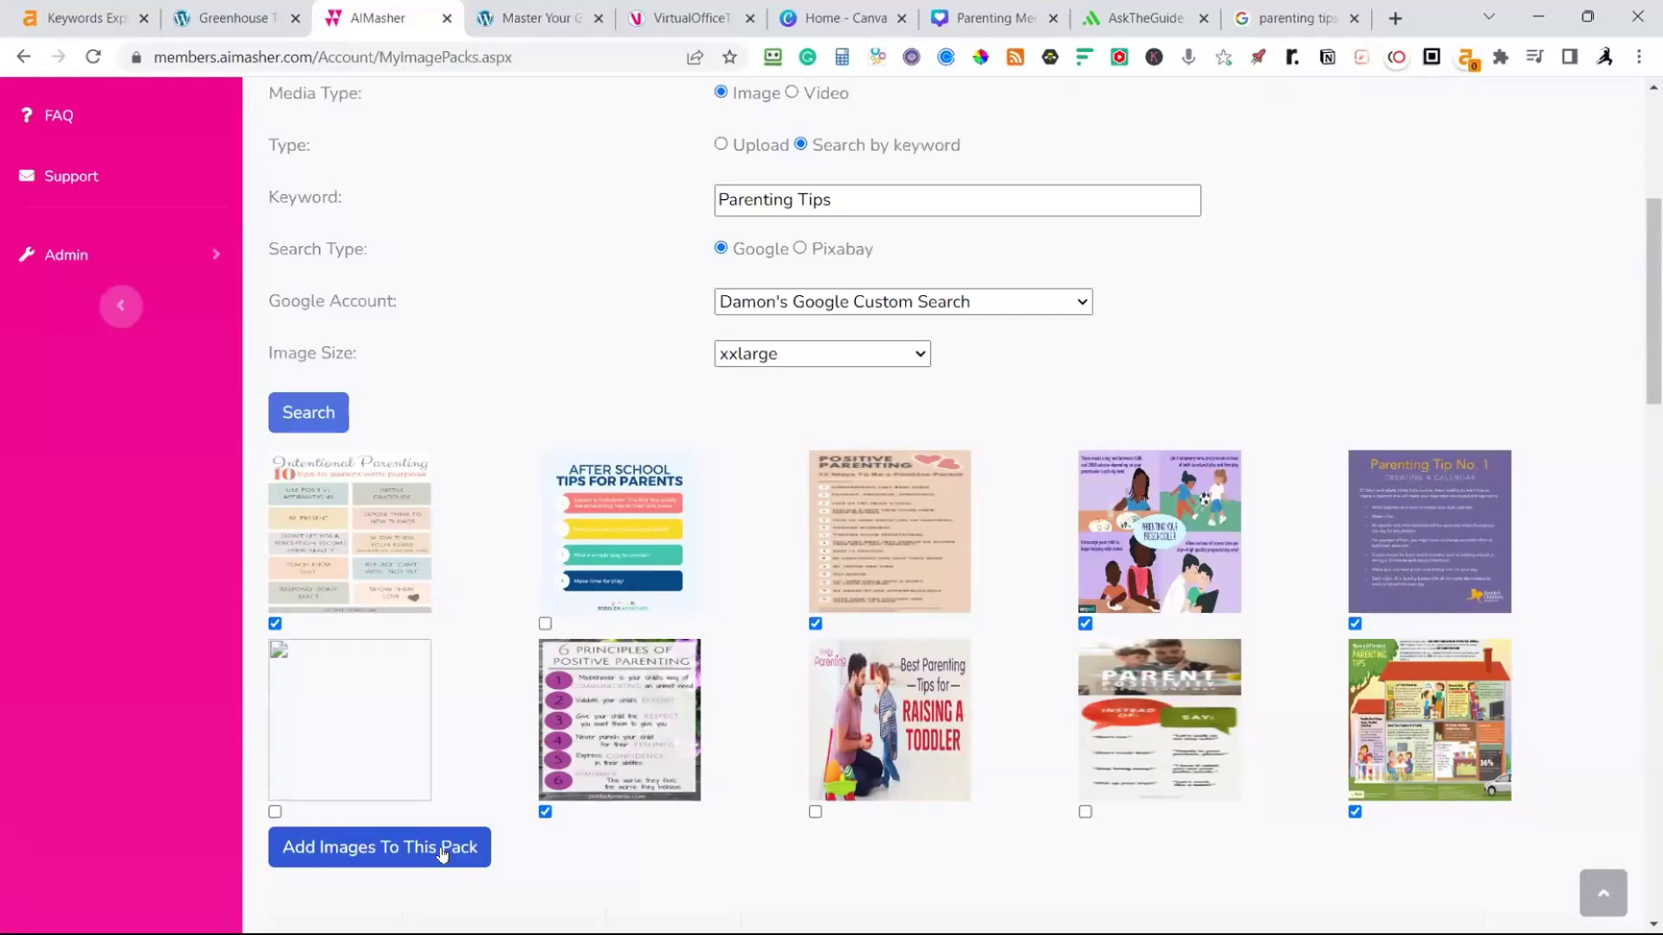
click(441, 850)
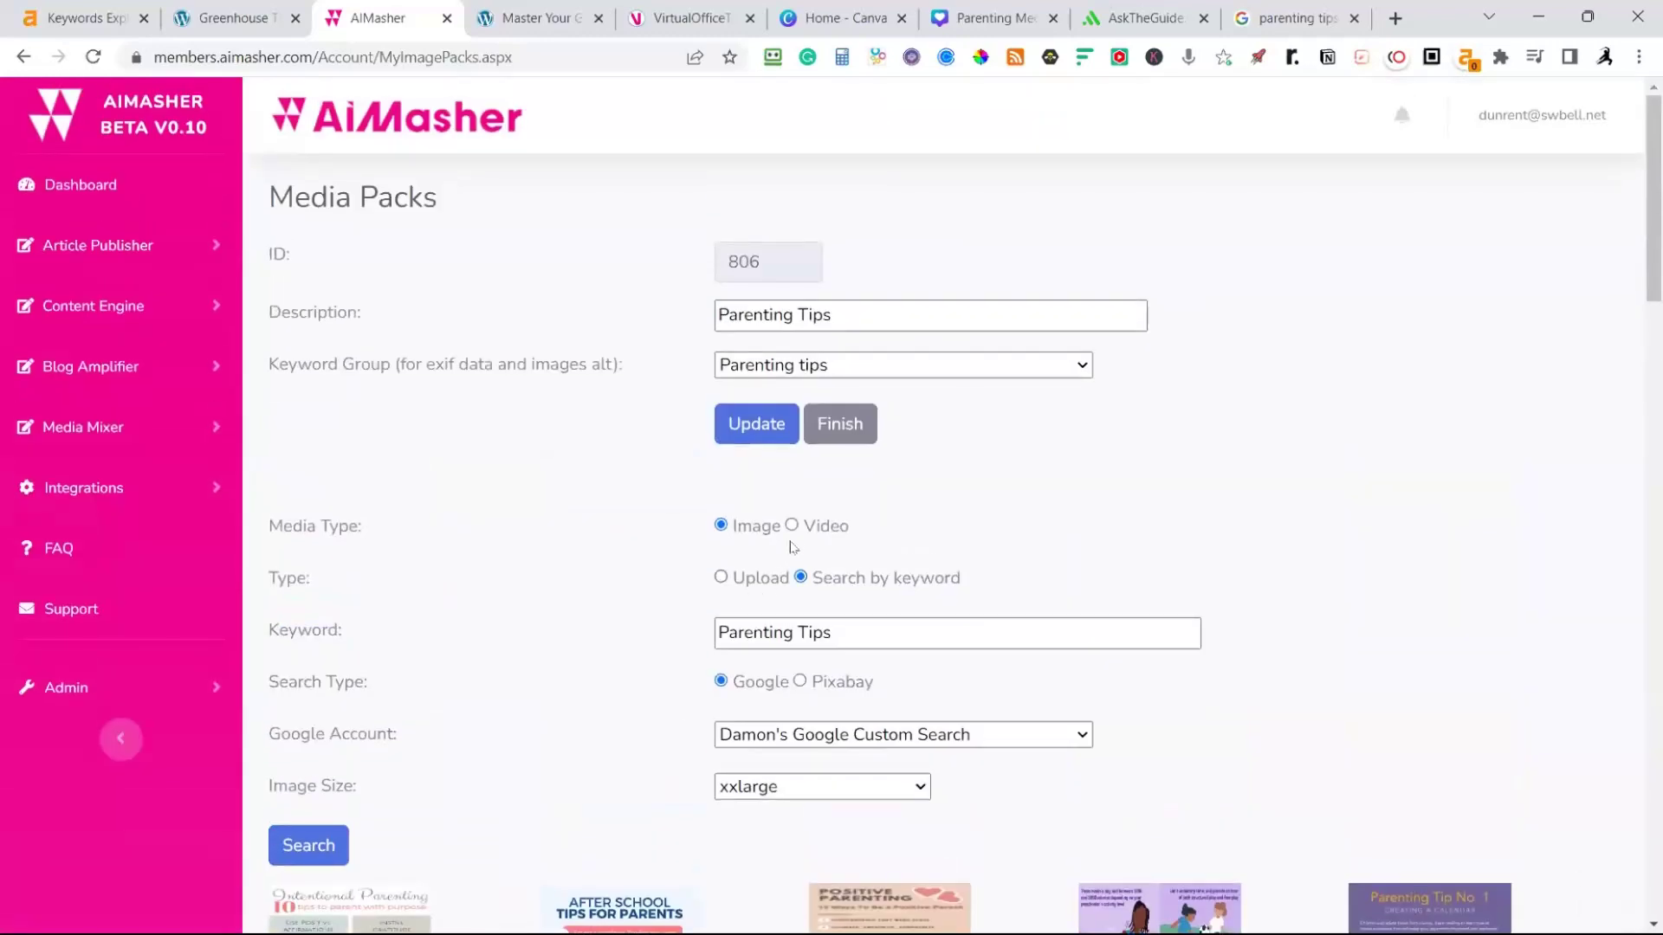
Change the image search keyword to "Parenting for toddlers"
drag(836, 633, 701, 637)
key(ctrl+c)
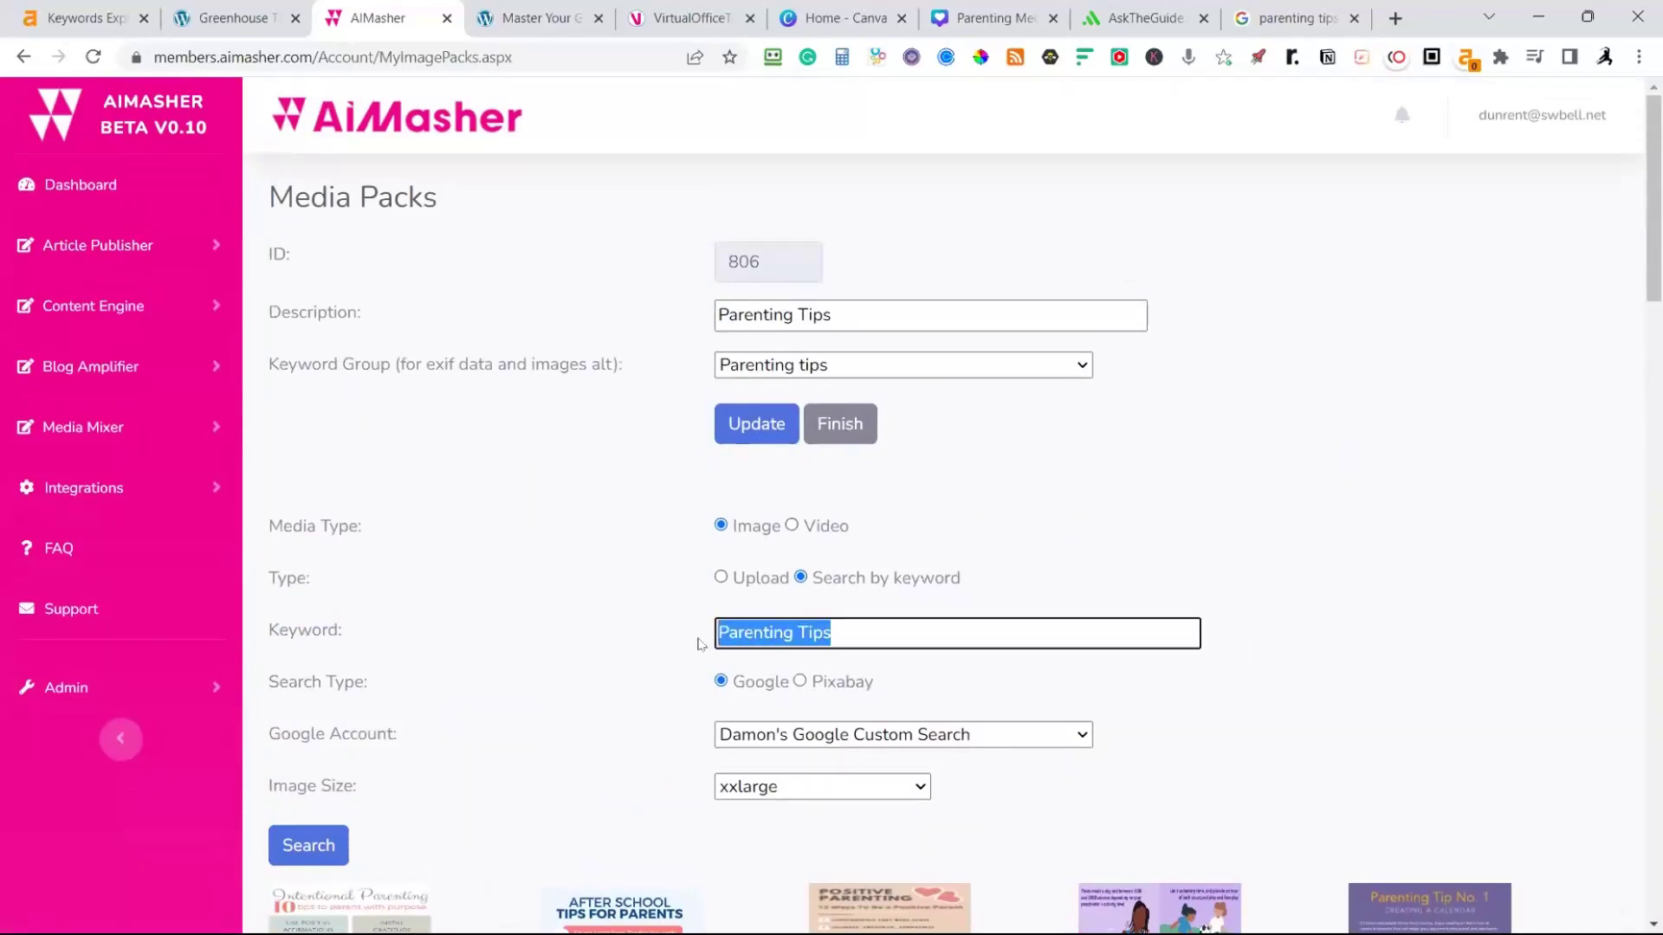
scroll(693, 640, down, 20)
scroll(678, 648, up, 20)
mouse_move(832, 630)
mouse_down()
mouse_move(783, 631)
mouse_move(800, 632)
mouse_up()
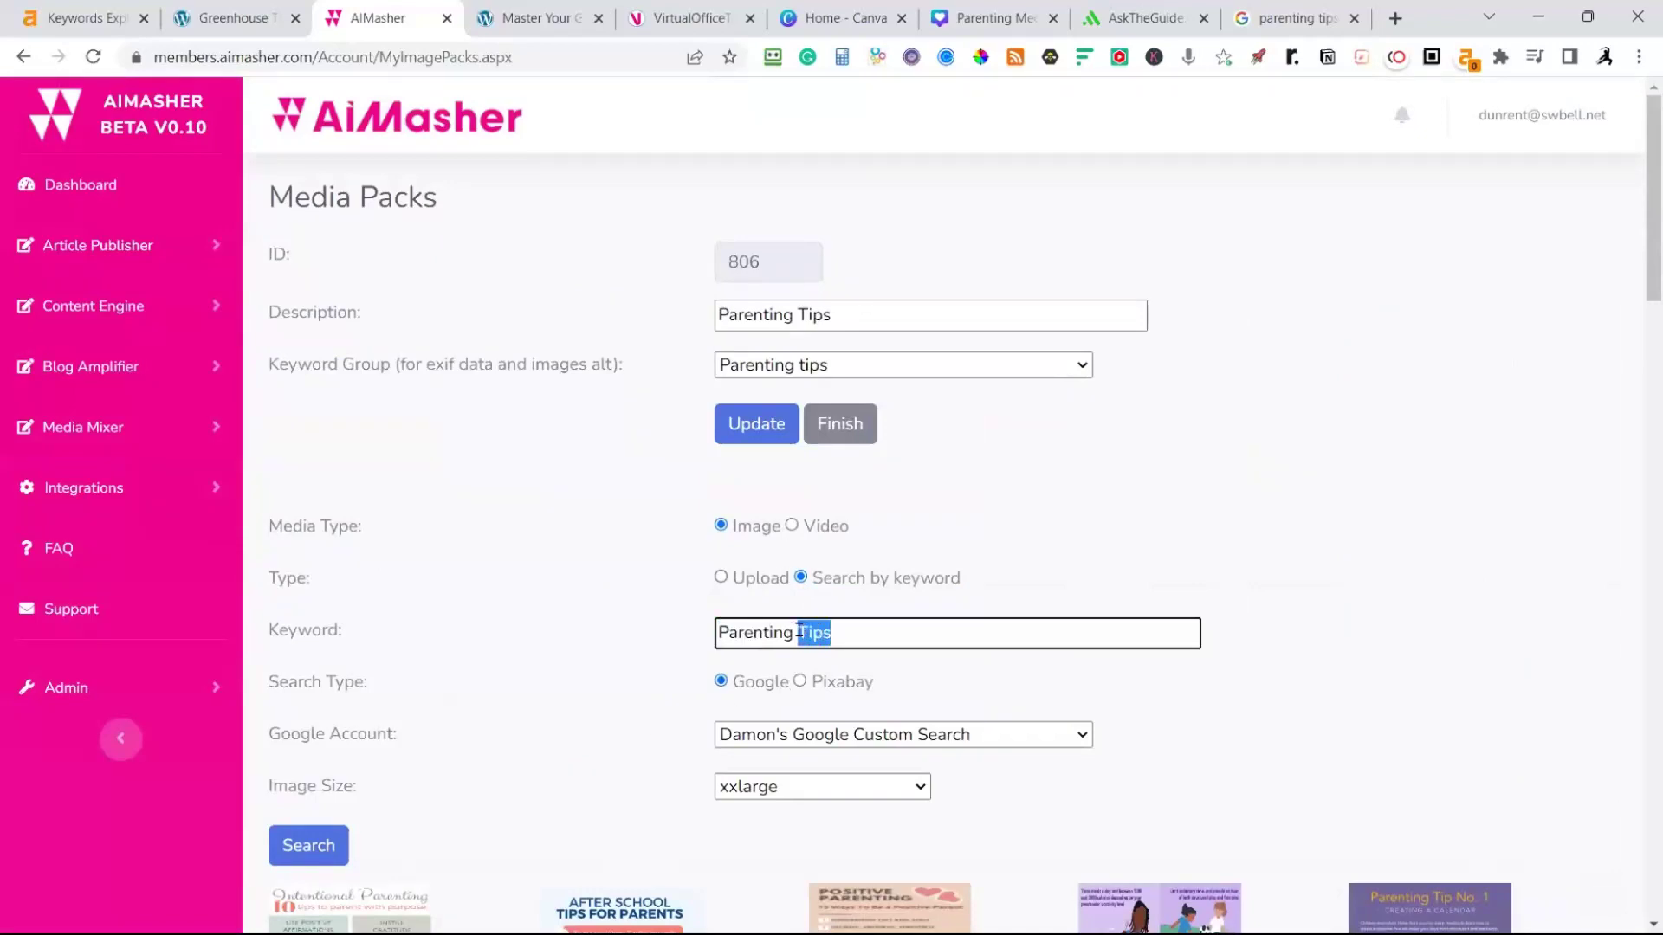
text(for toddlers)
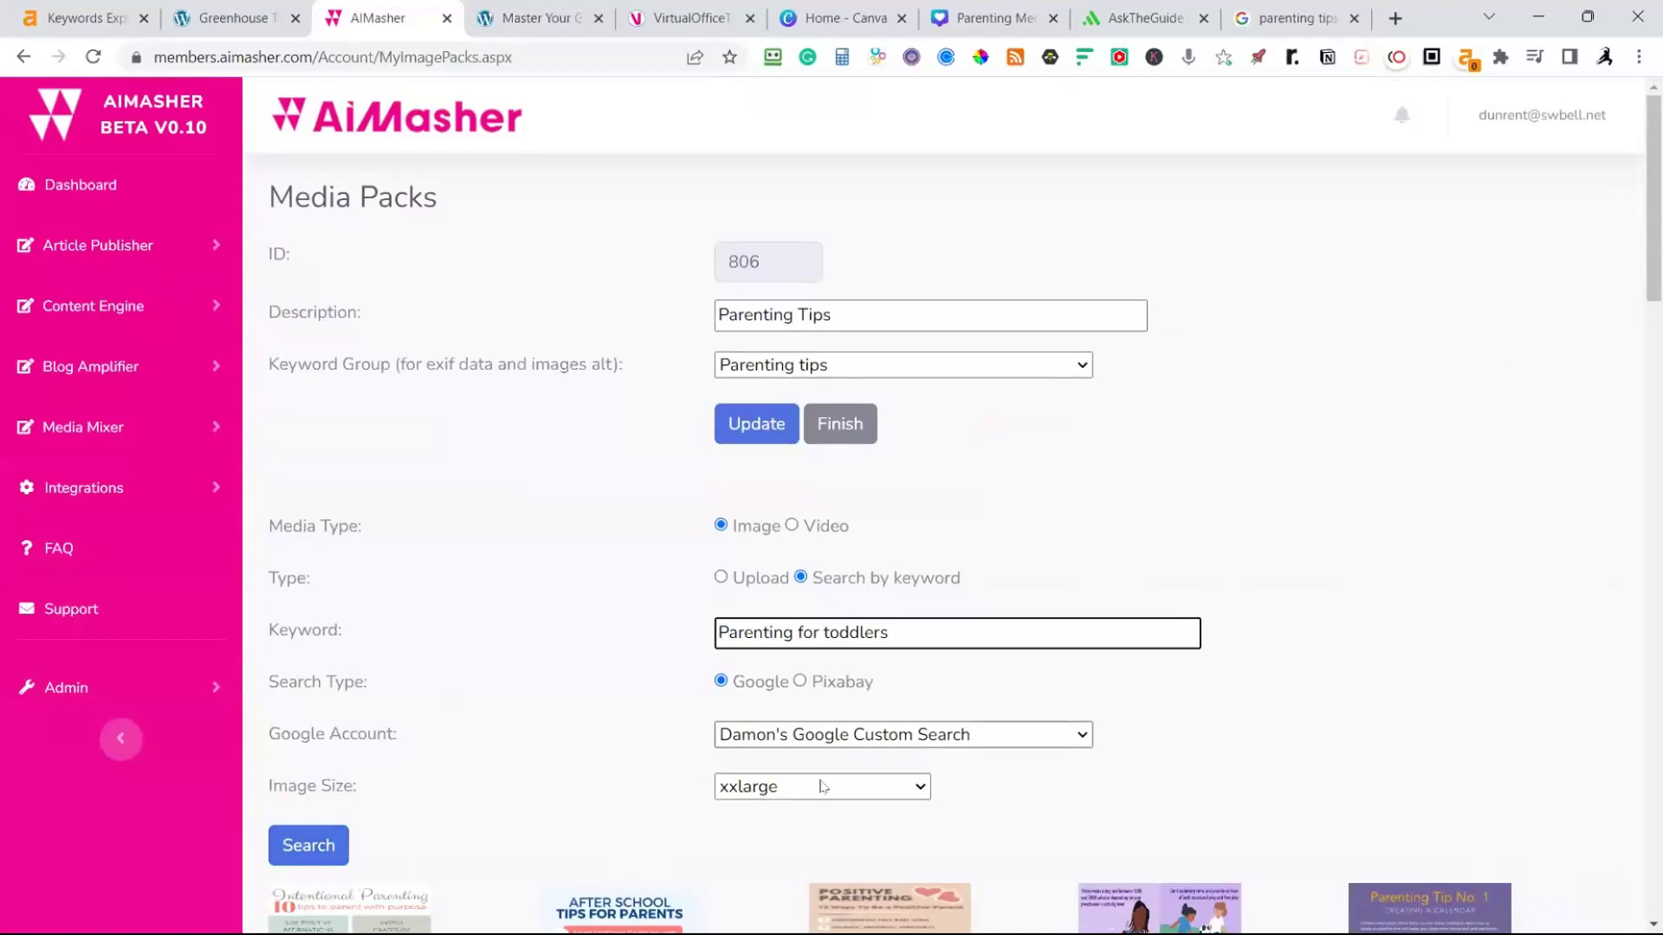
Switch the media type to Video with the YouTube Scrape search type, and search for "Parenting Tips"
scroll(875, 884, down, 1)
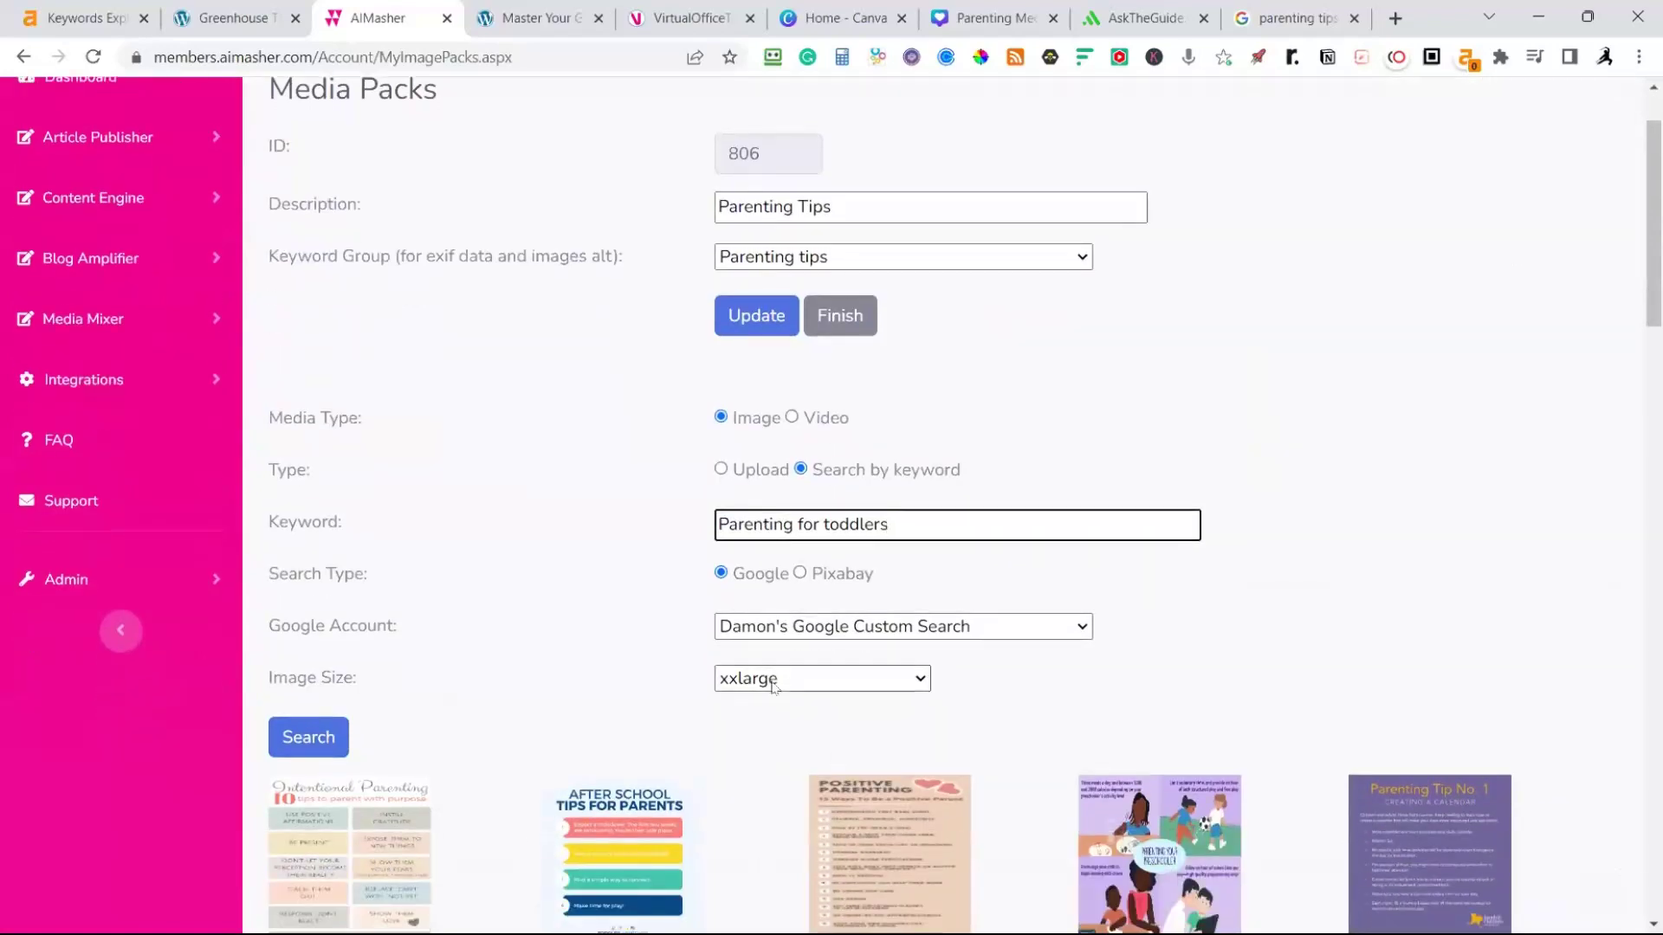
scroll(736, 641, up, 1)
click(791, 525)
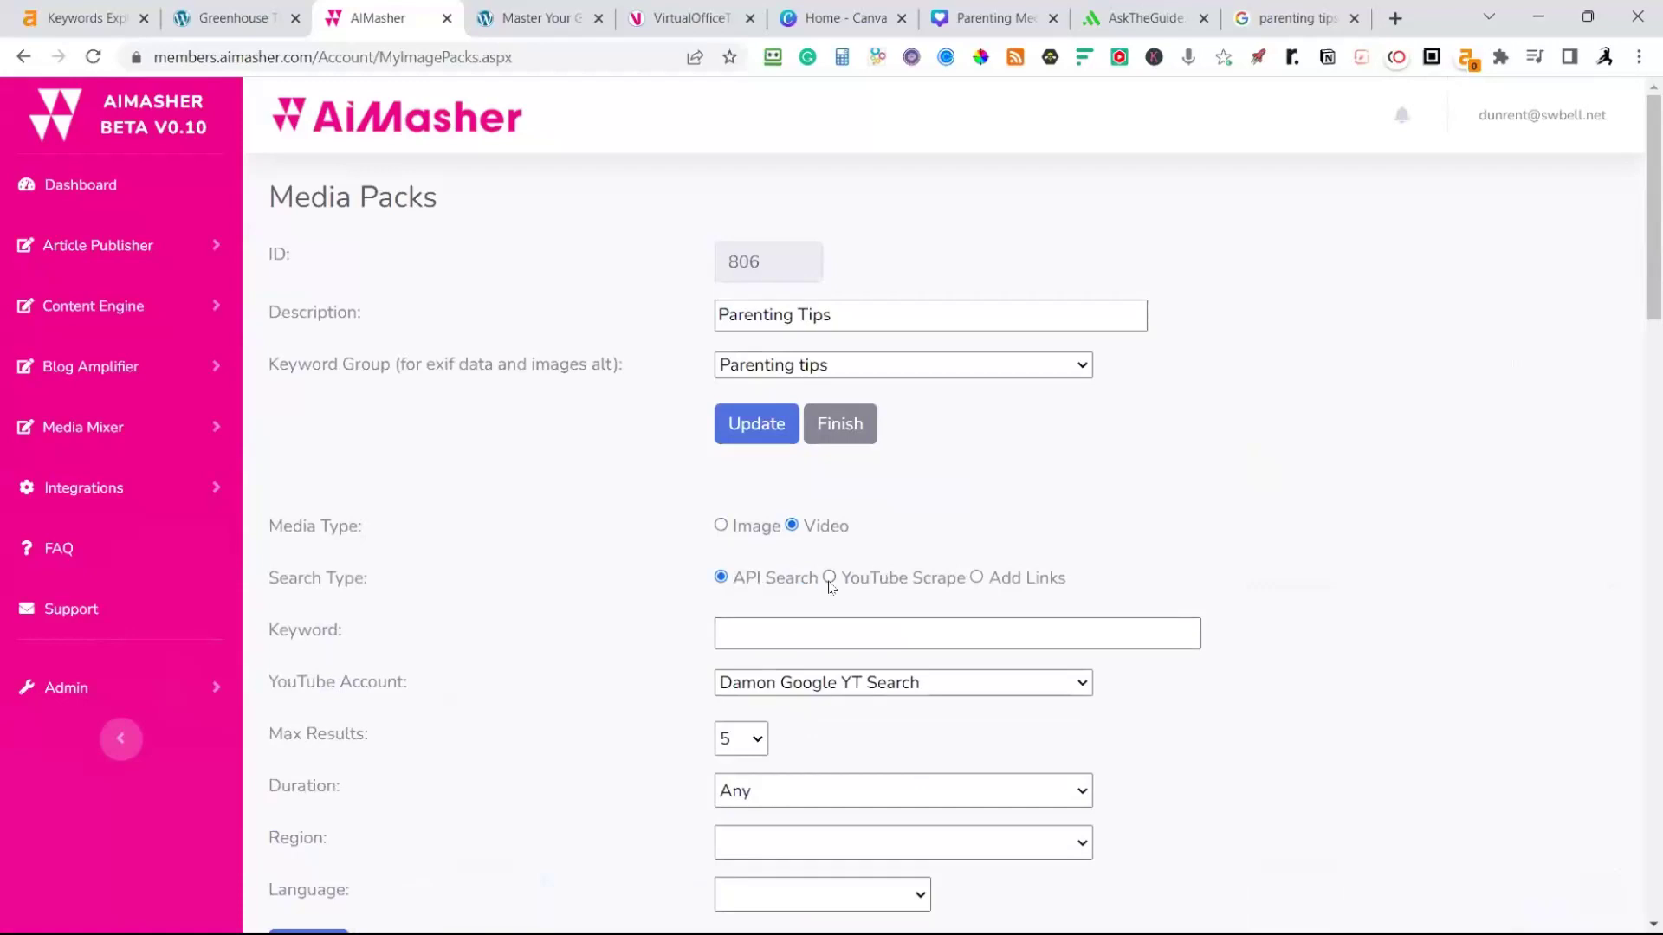
click(830, 580)
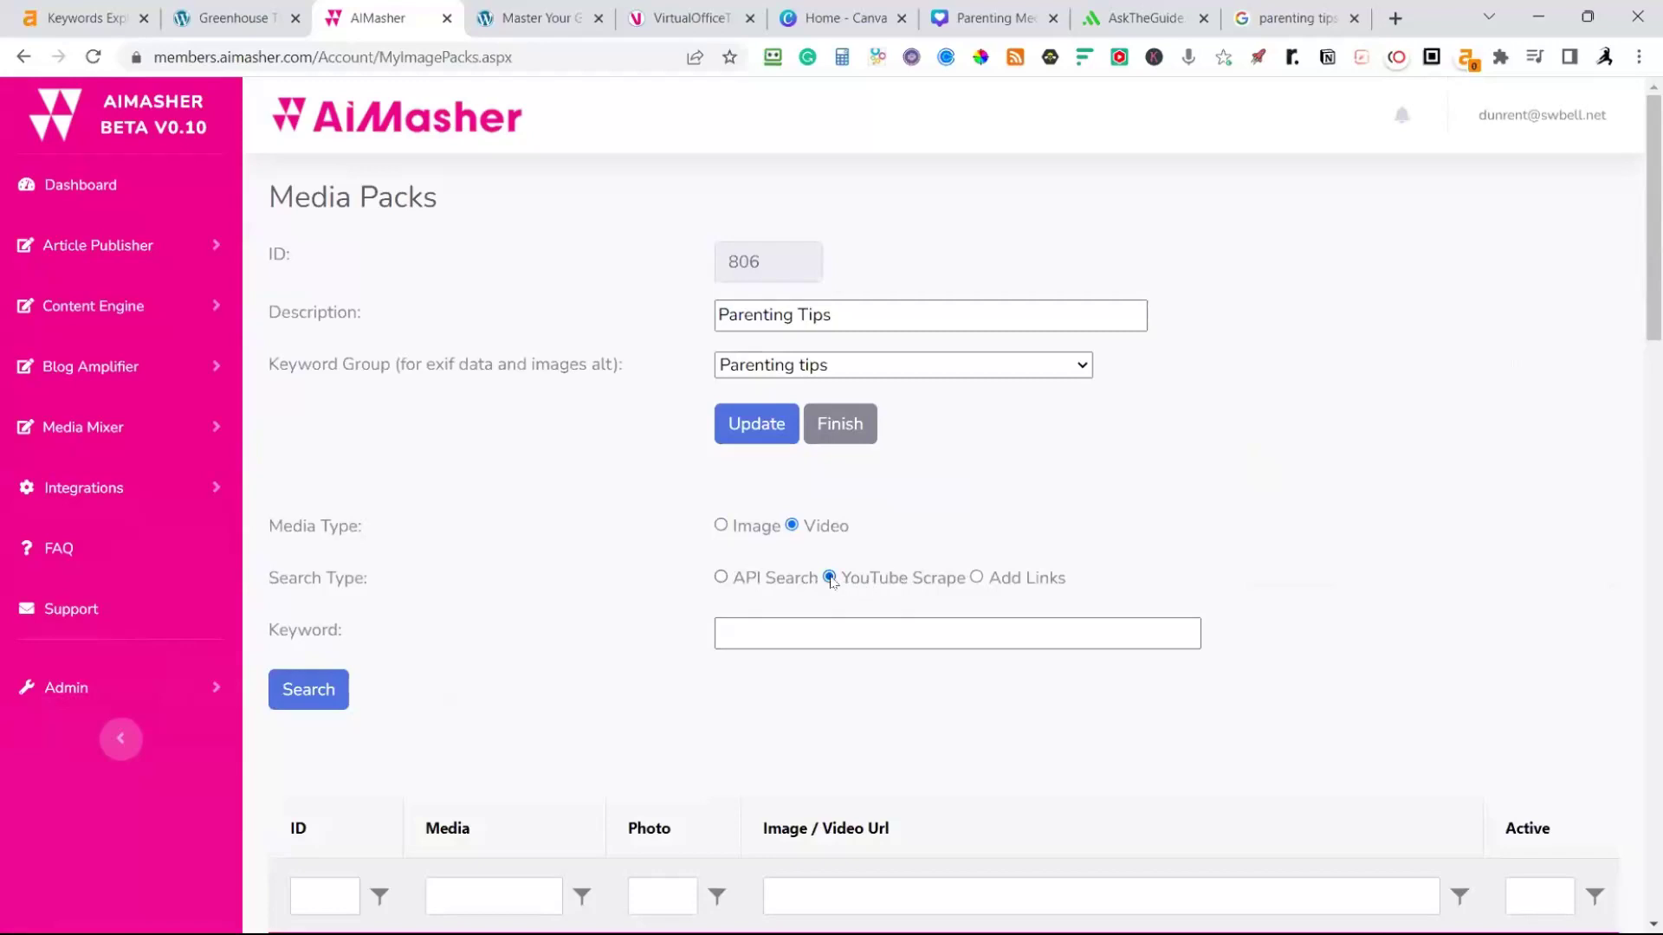
click(819, 624)
click(780, 625)
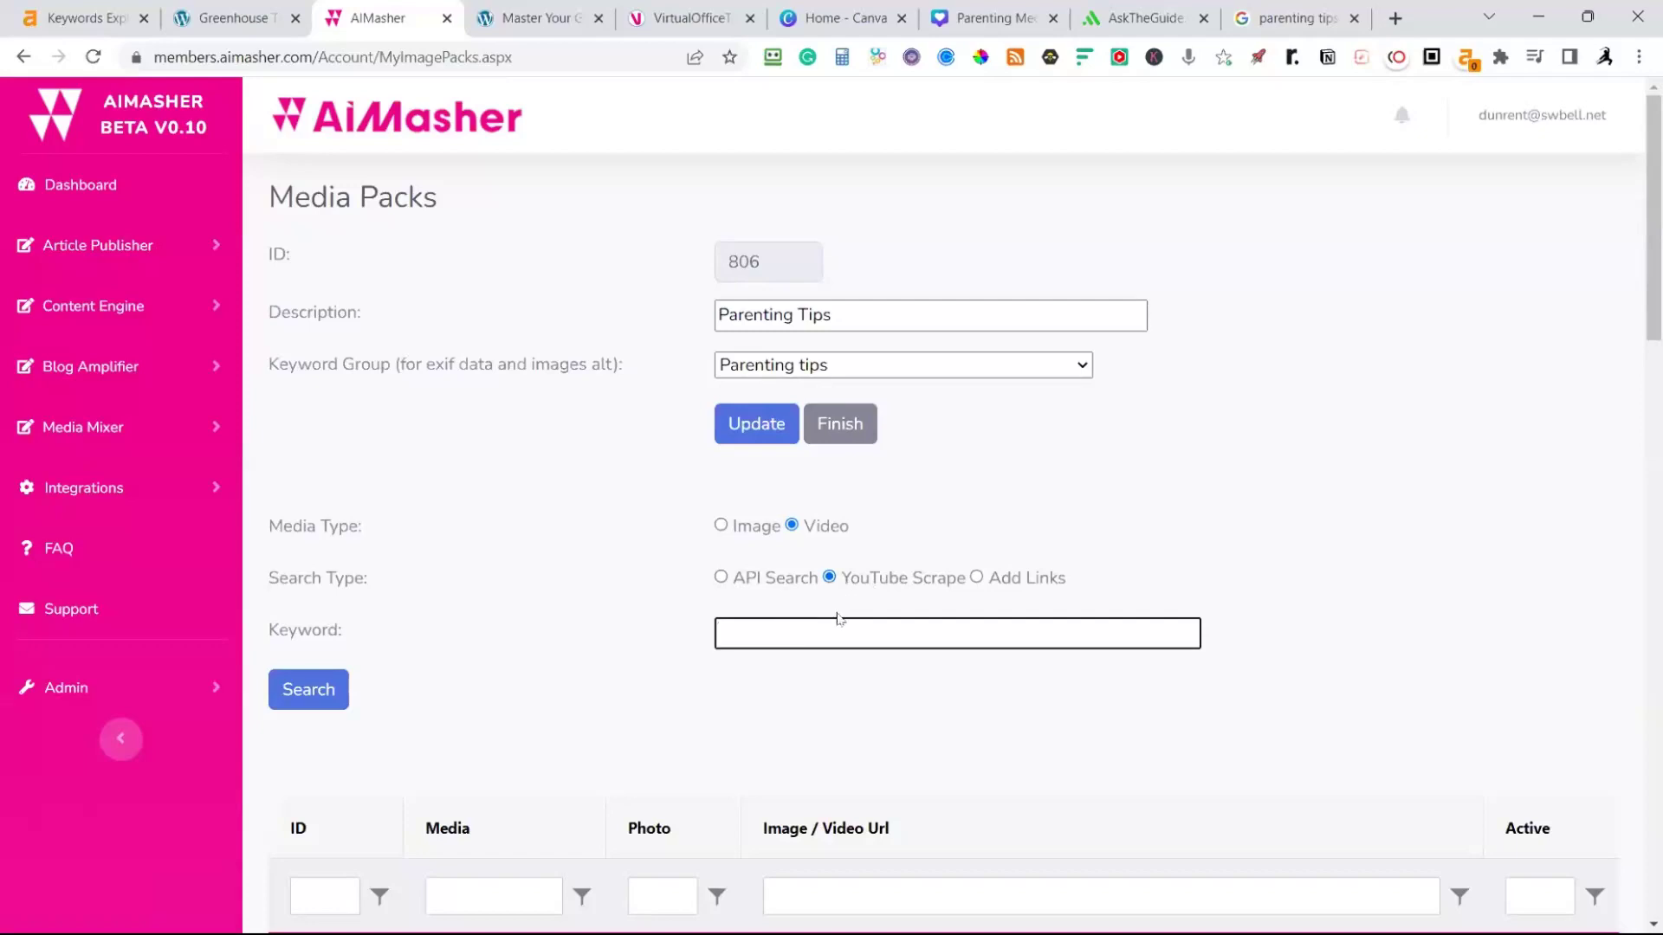
key(ctrl+v)
click(333, 703)
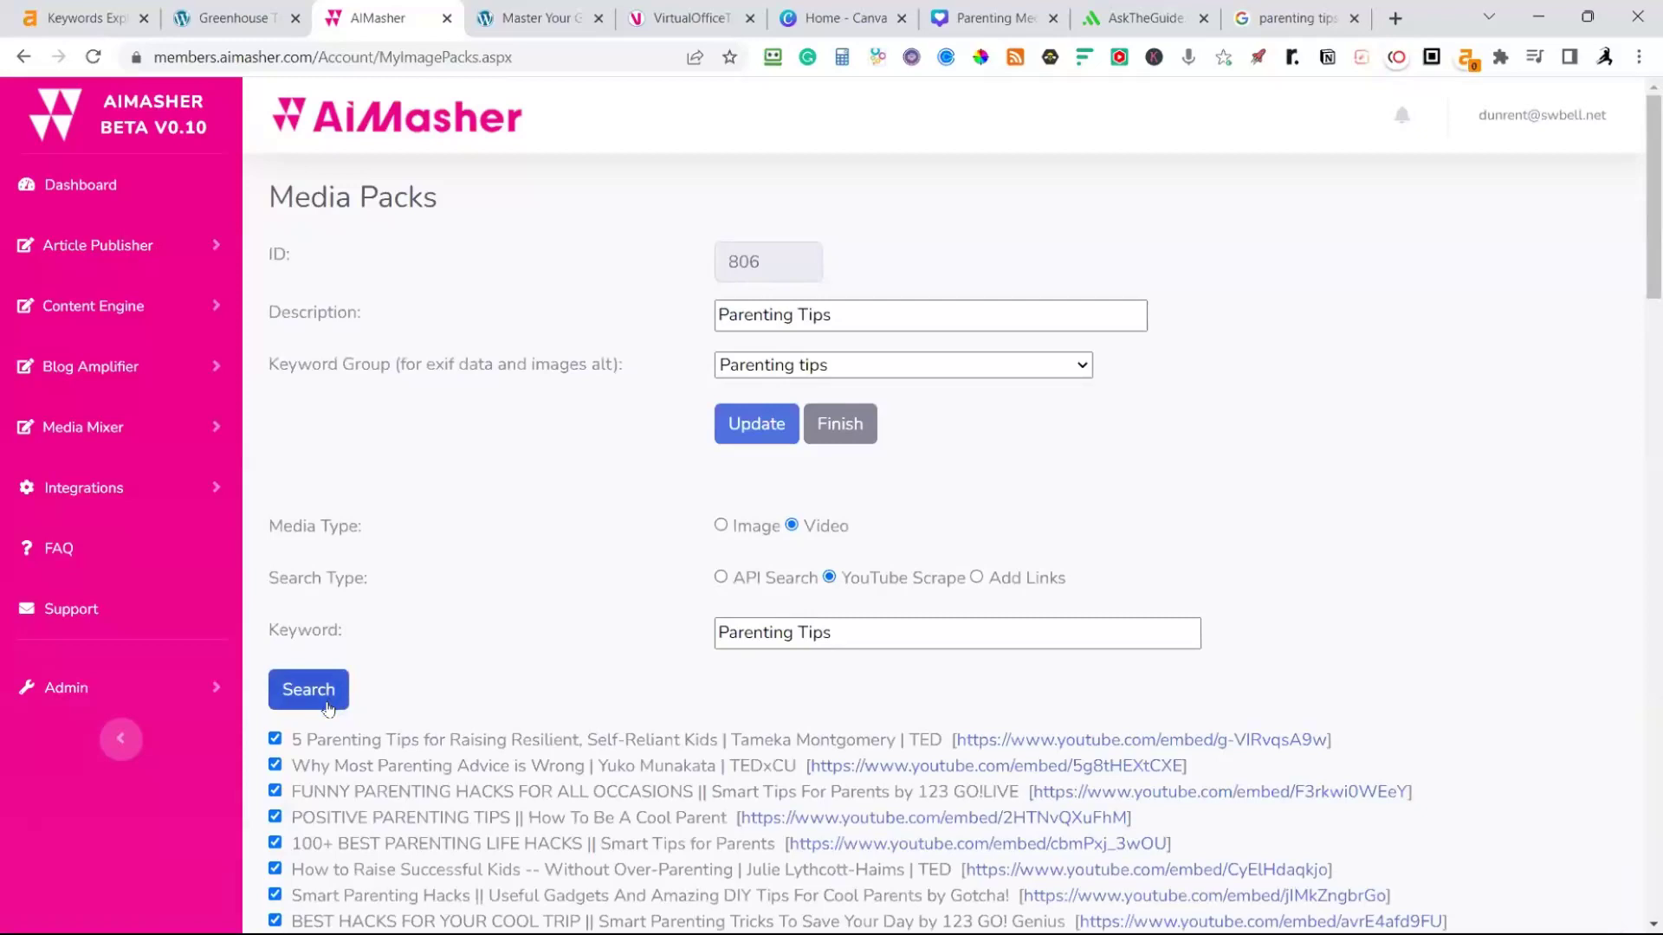
Exclude the "Don't Adapt This Parenting Style On Your 12+ Year Old Child" video and add the other found videos to the pack
click(979, 578)
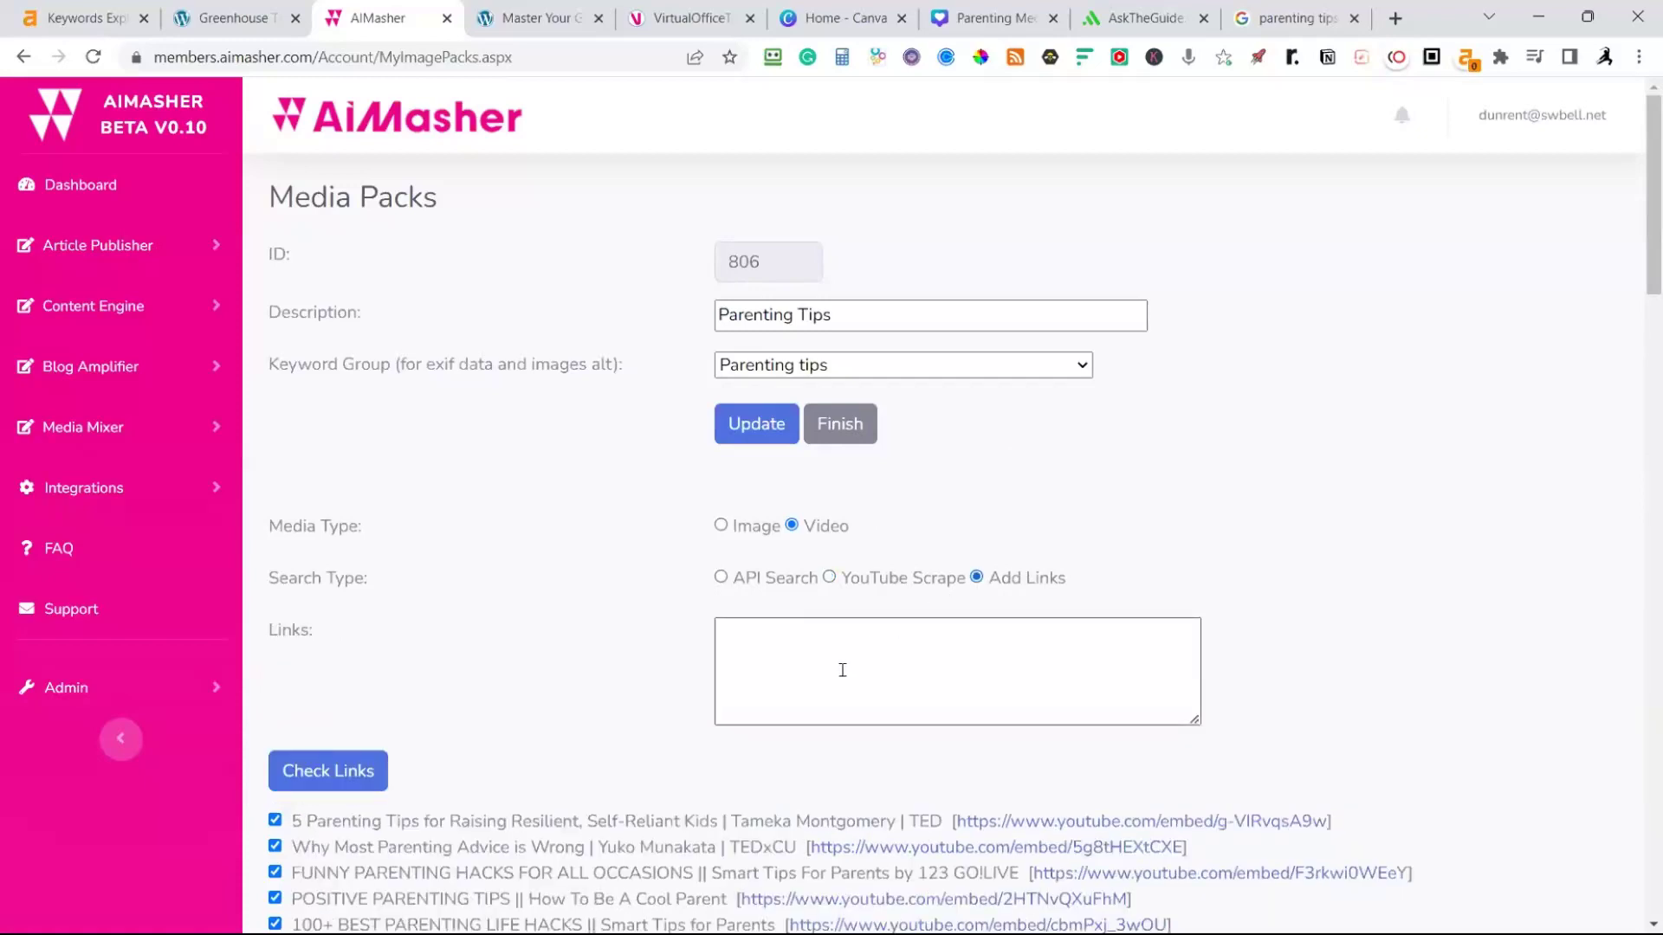
click(827, 580)
scroll(1143, 589, down, 4)
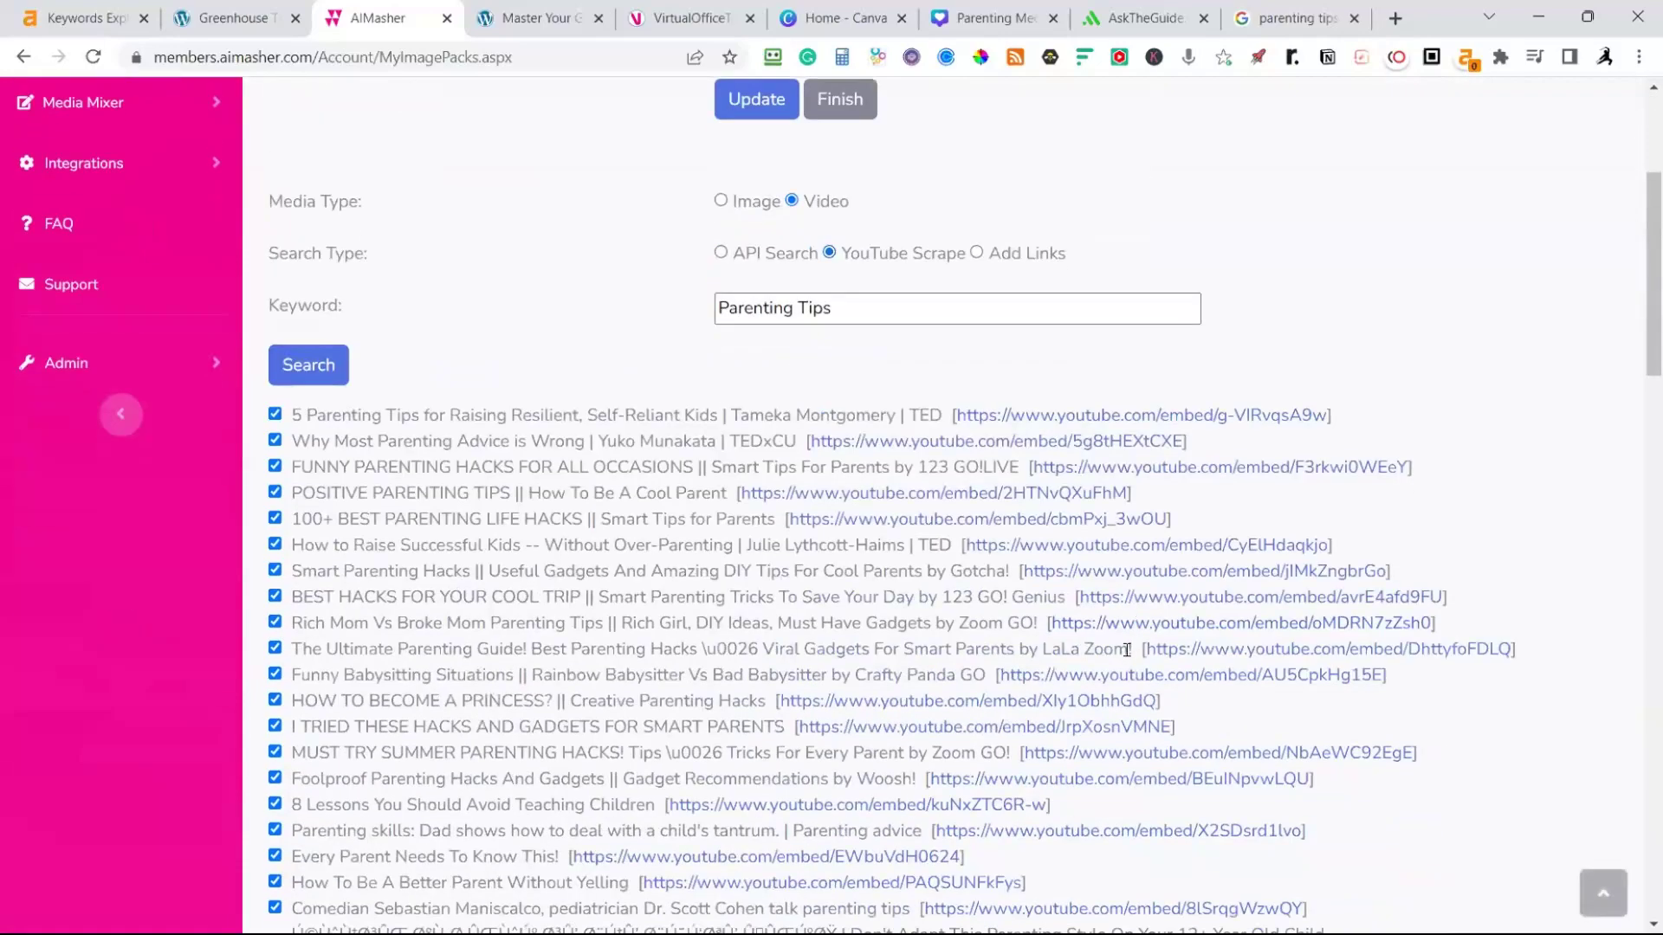
scroll(1127, 649, down, 3)
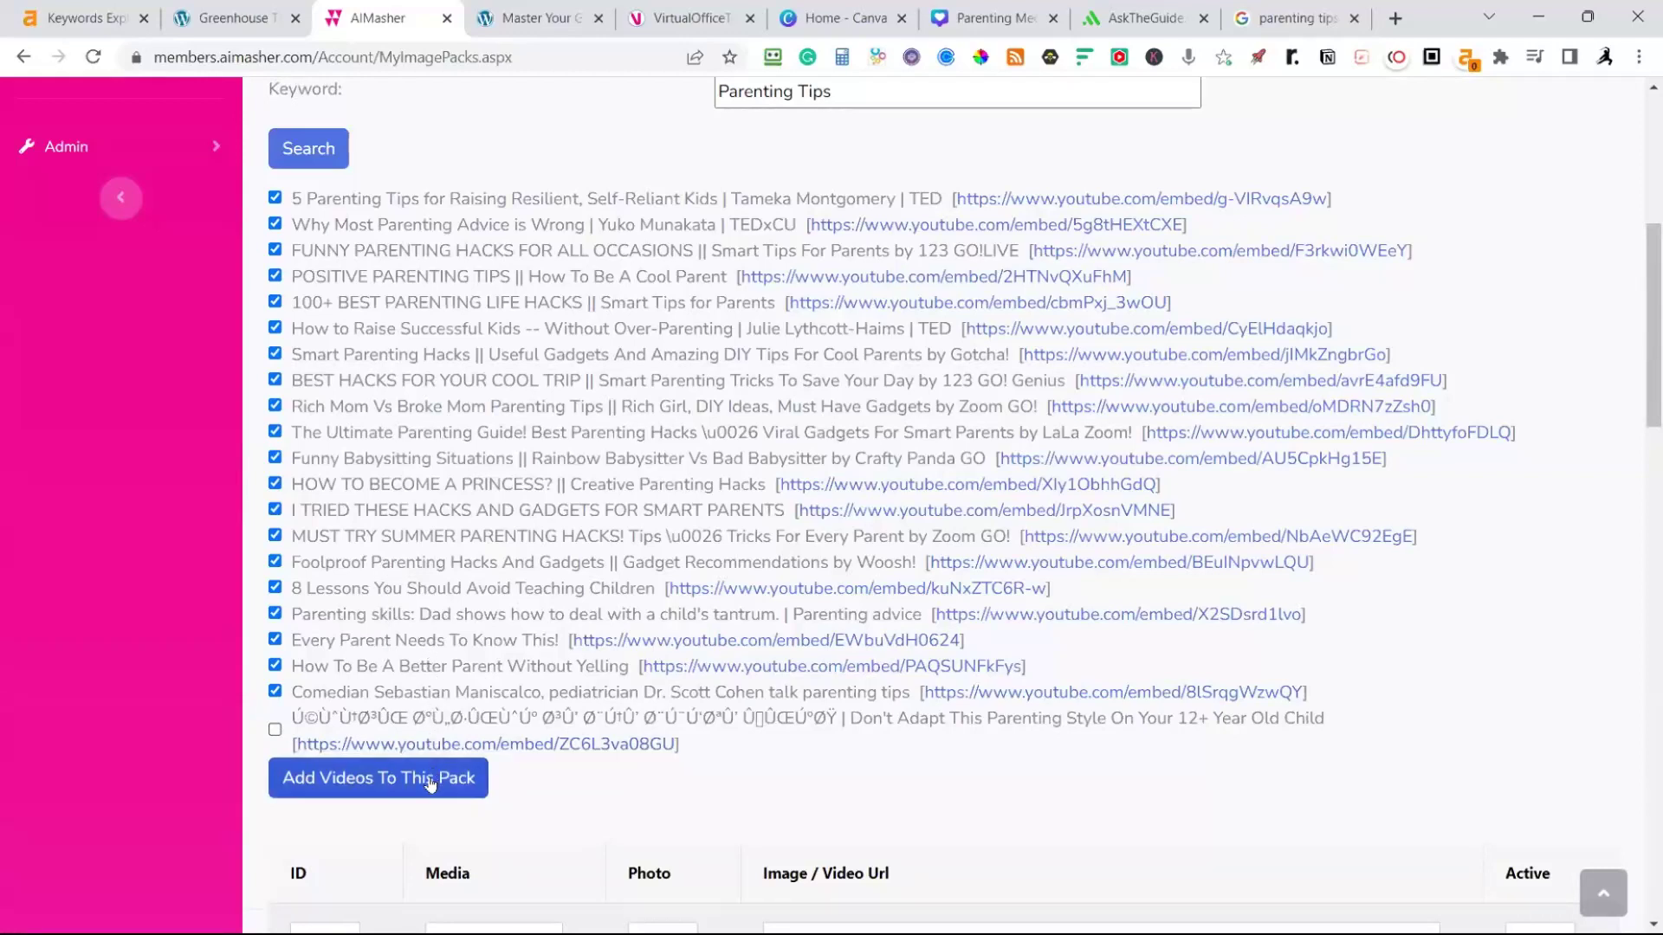
click(431, 784)
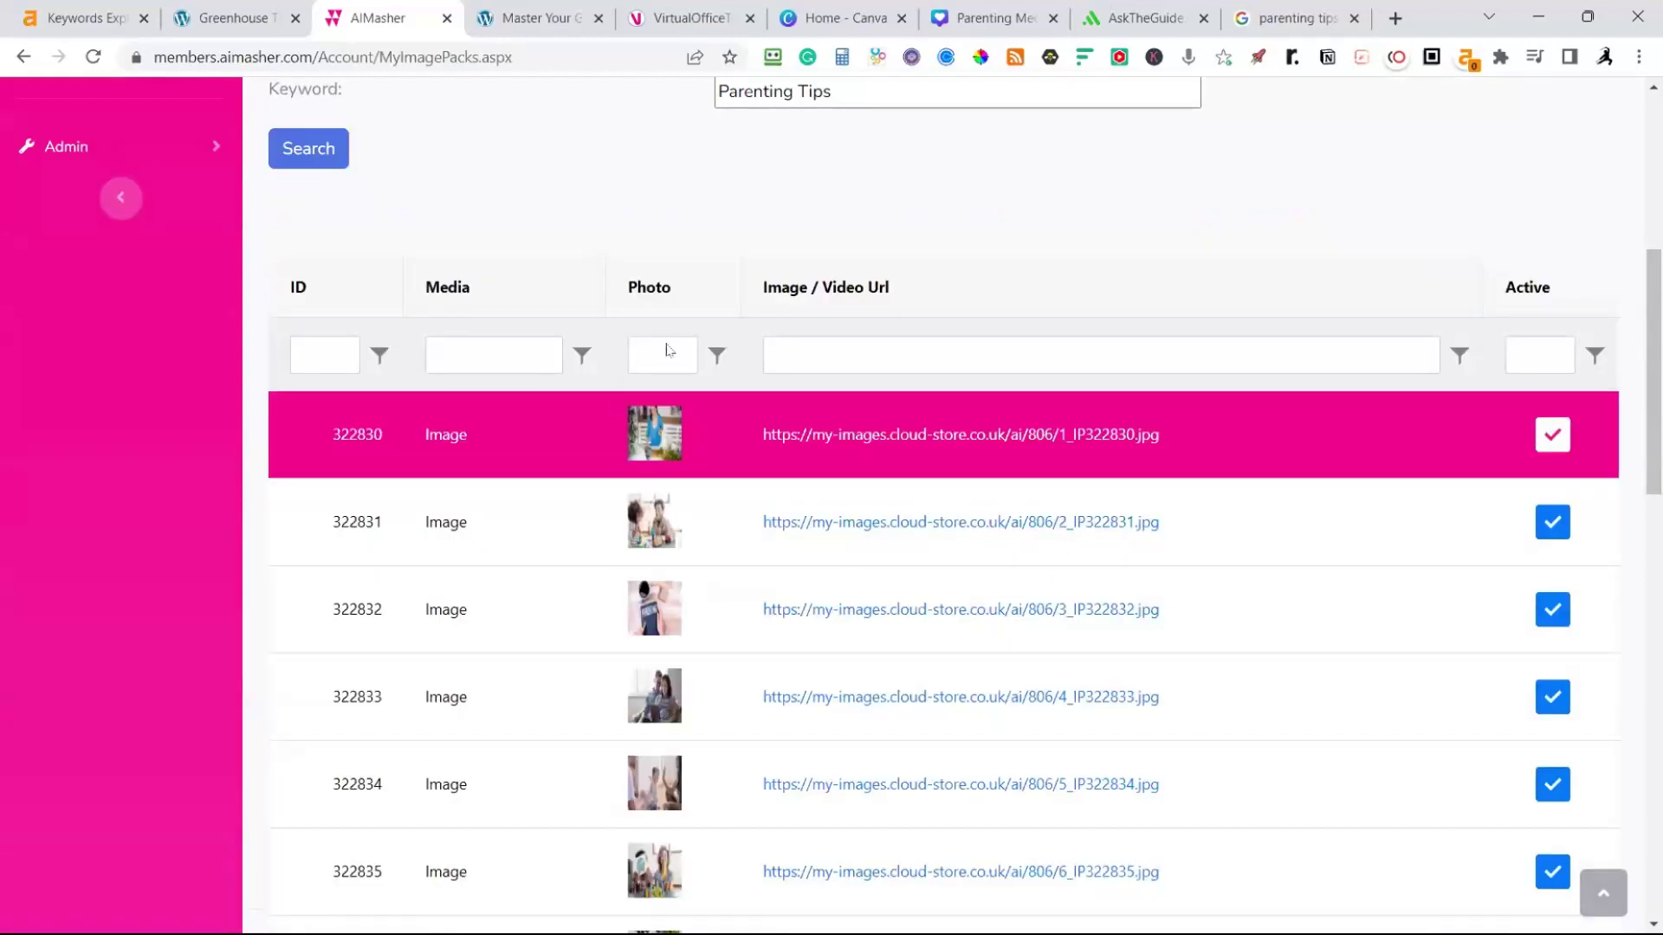
Change the video search keyword to "Parenting Advice" and run the YouTube search
scroll(665, 351, up, 3)
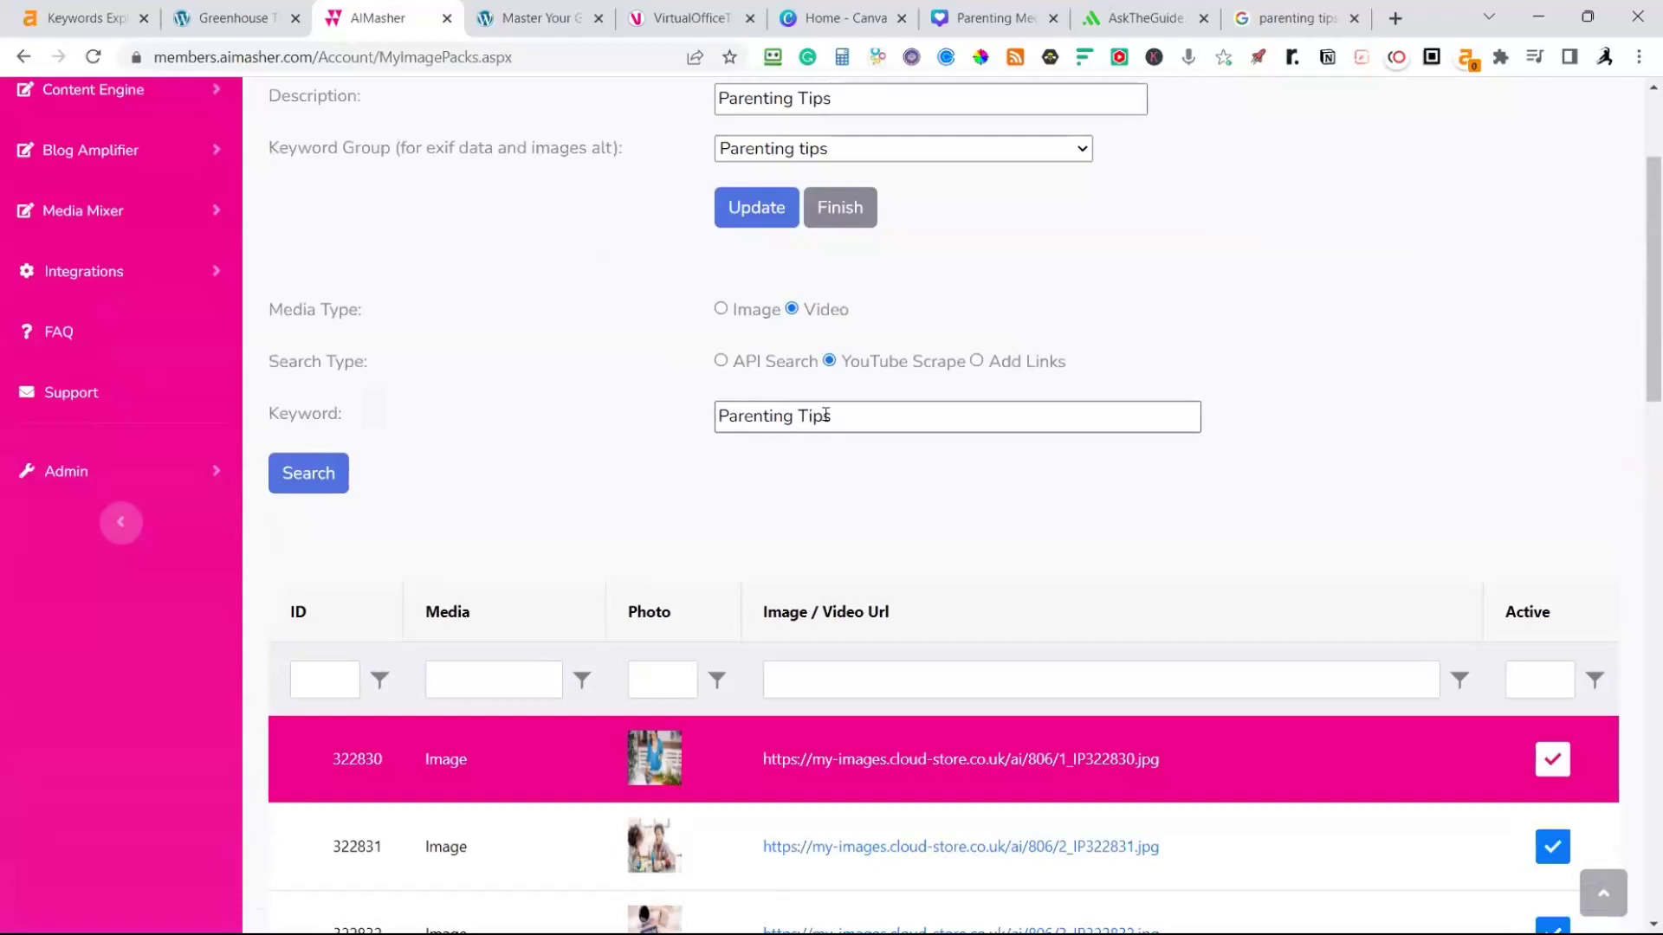
drag(833, 416, 798, 419)
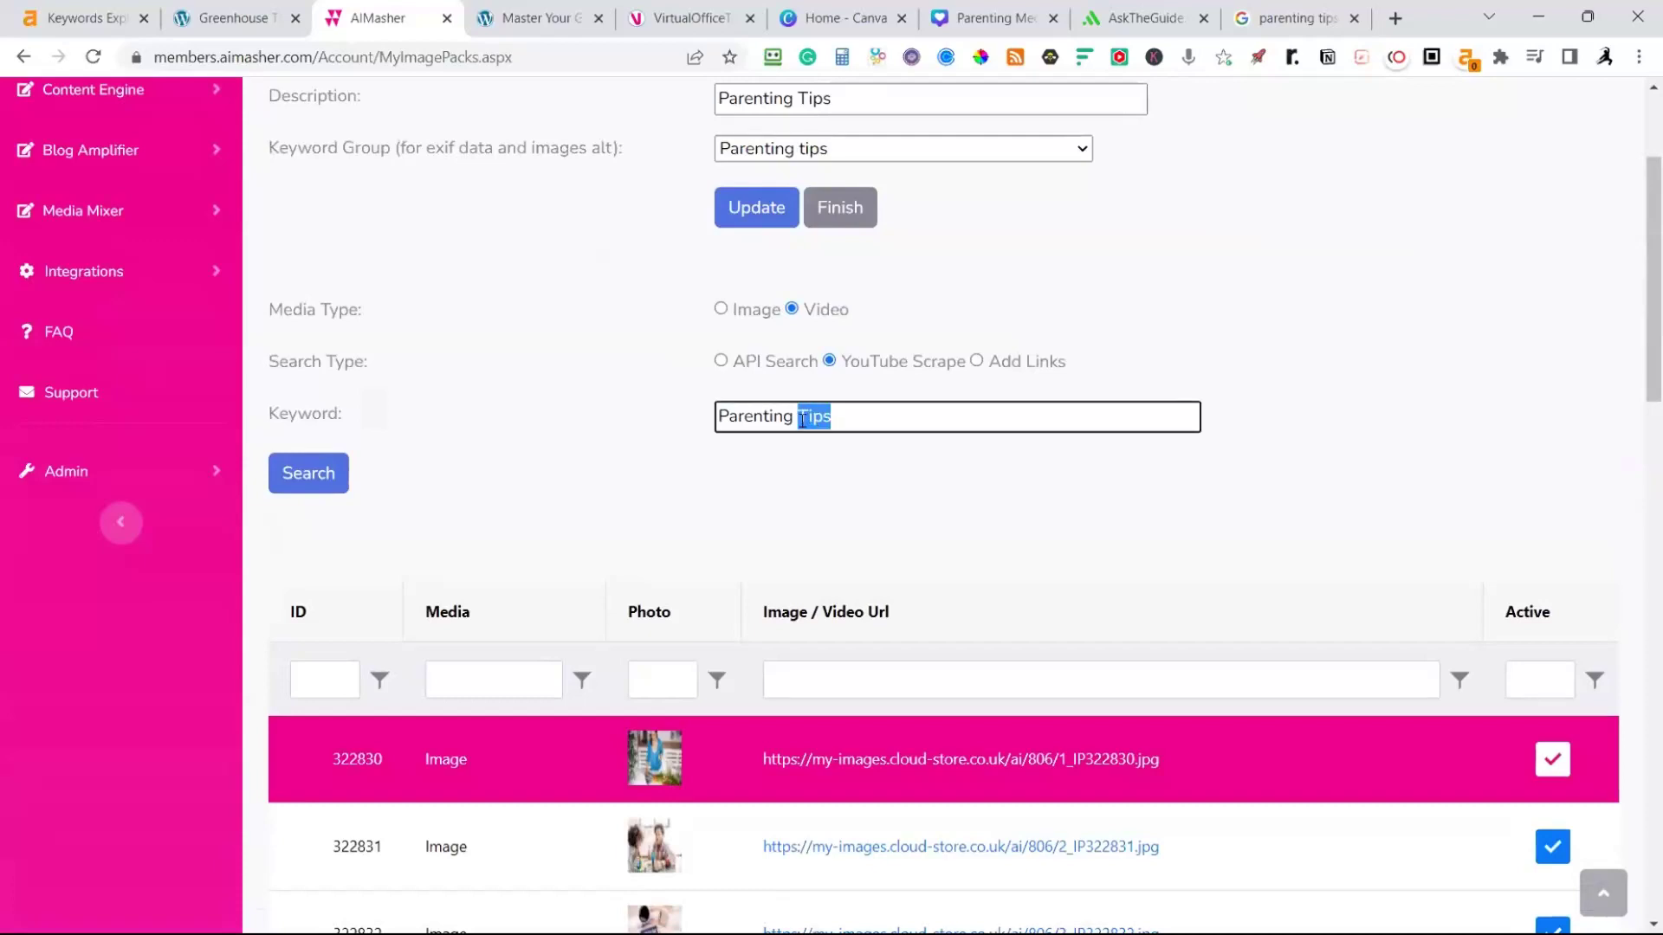
text(Advice)
click(339, 477)
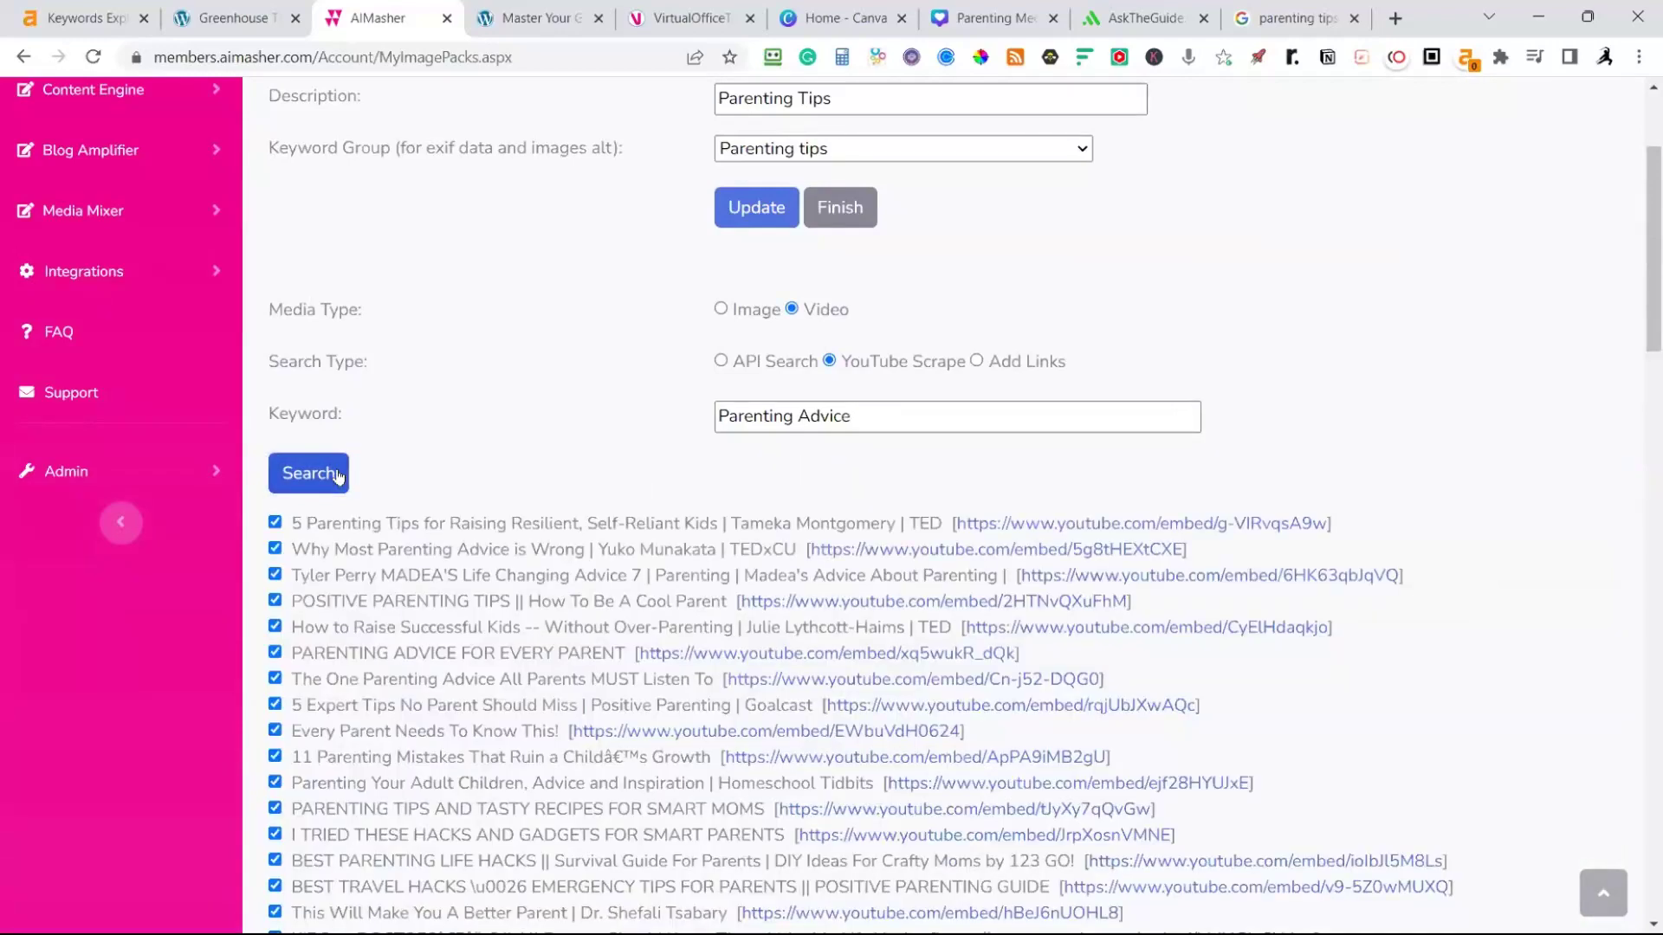
Exclude the "11 Parenting Mistakes" and "KIDS vs DOCTOR" videos, and add the remaining Parenting Advice results to the pack
scroll(339, 477, down, 4)
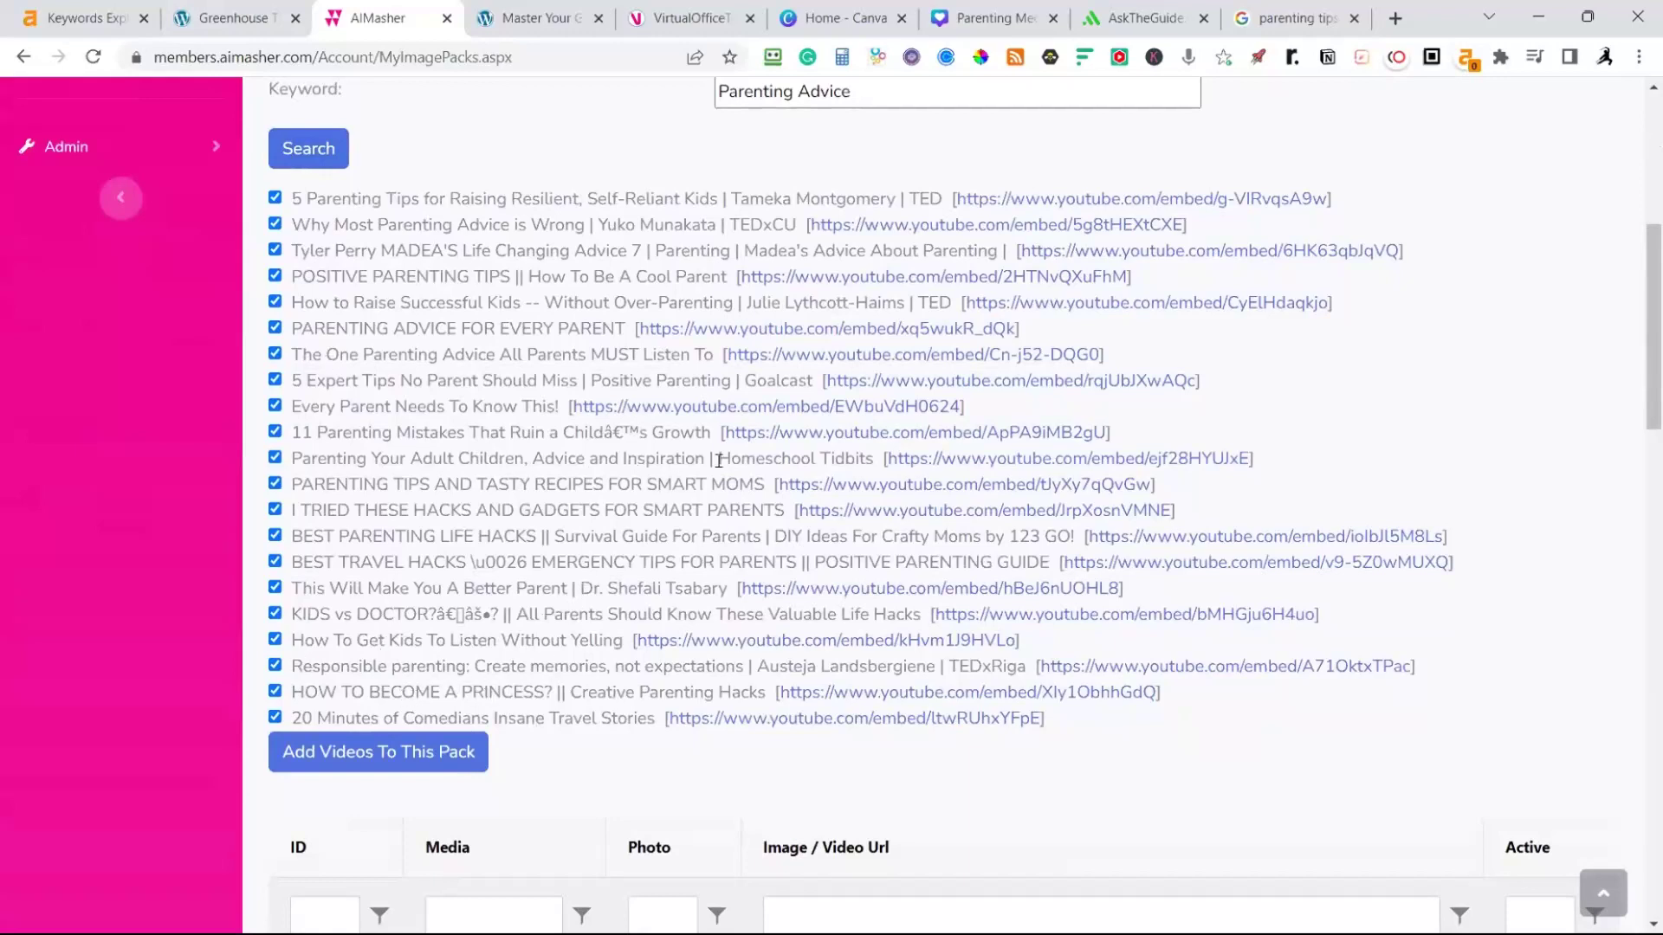
click(275, 431)
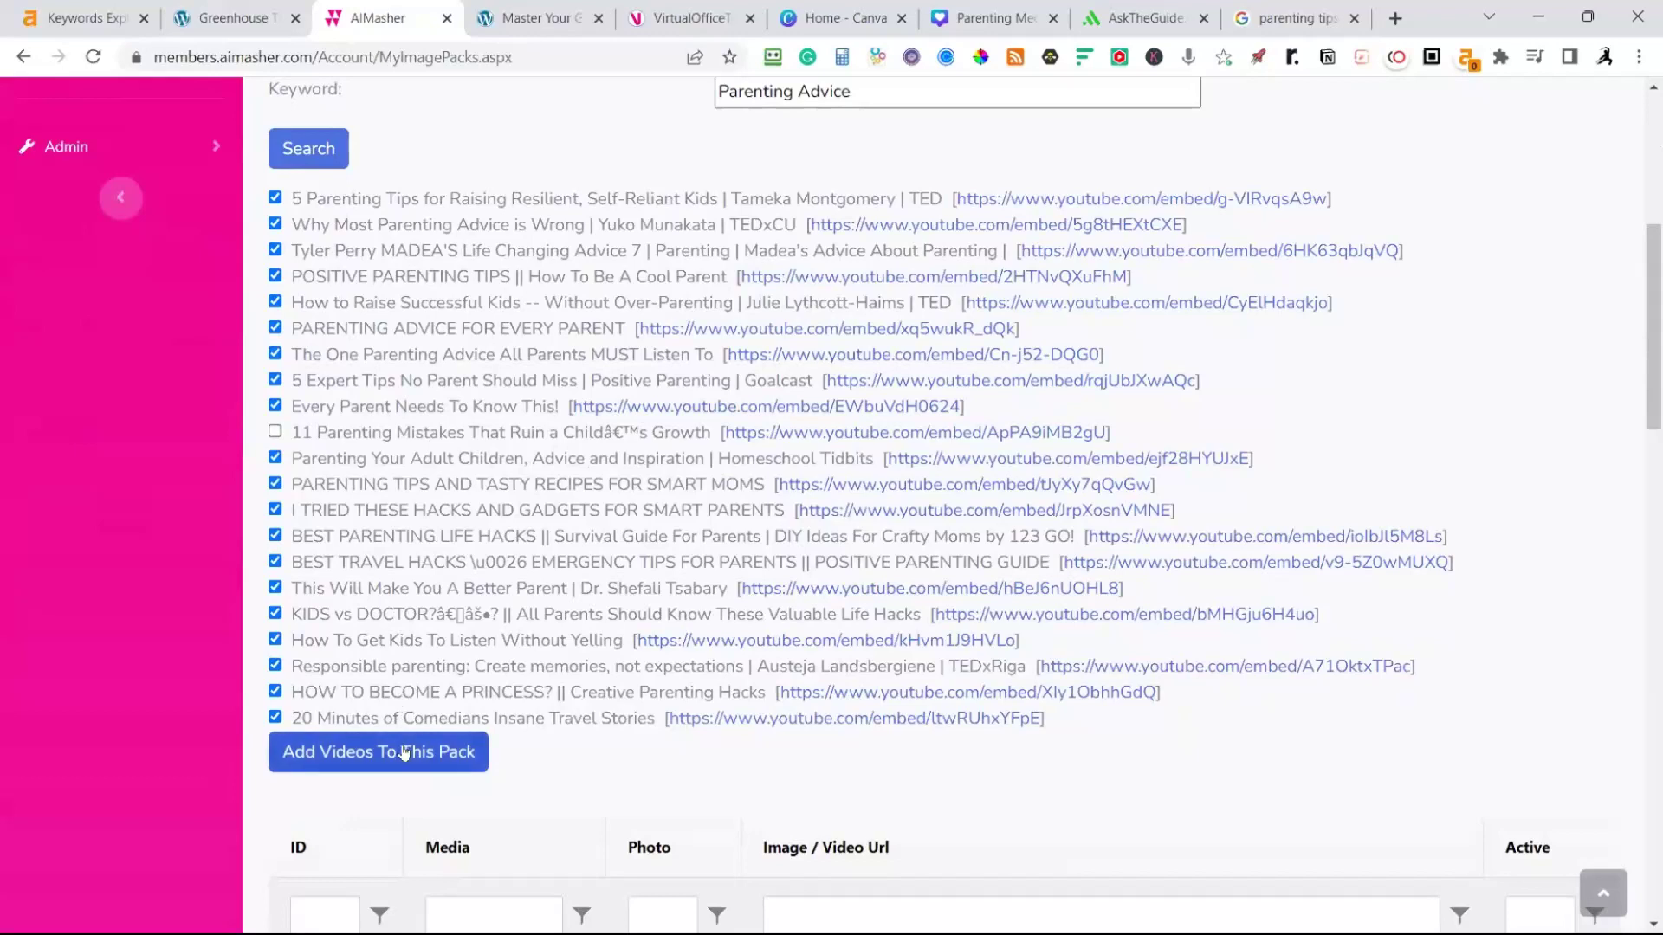
click(275, 613)
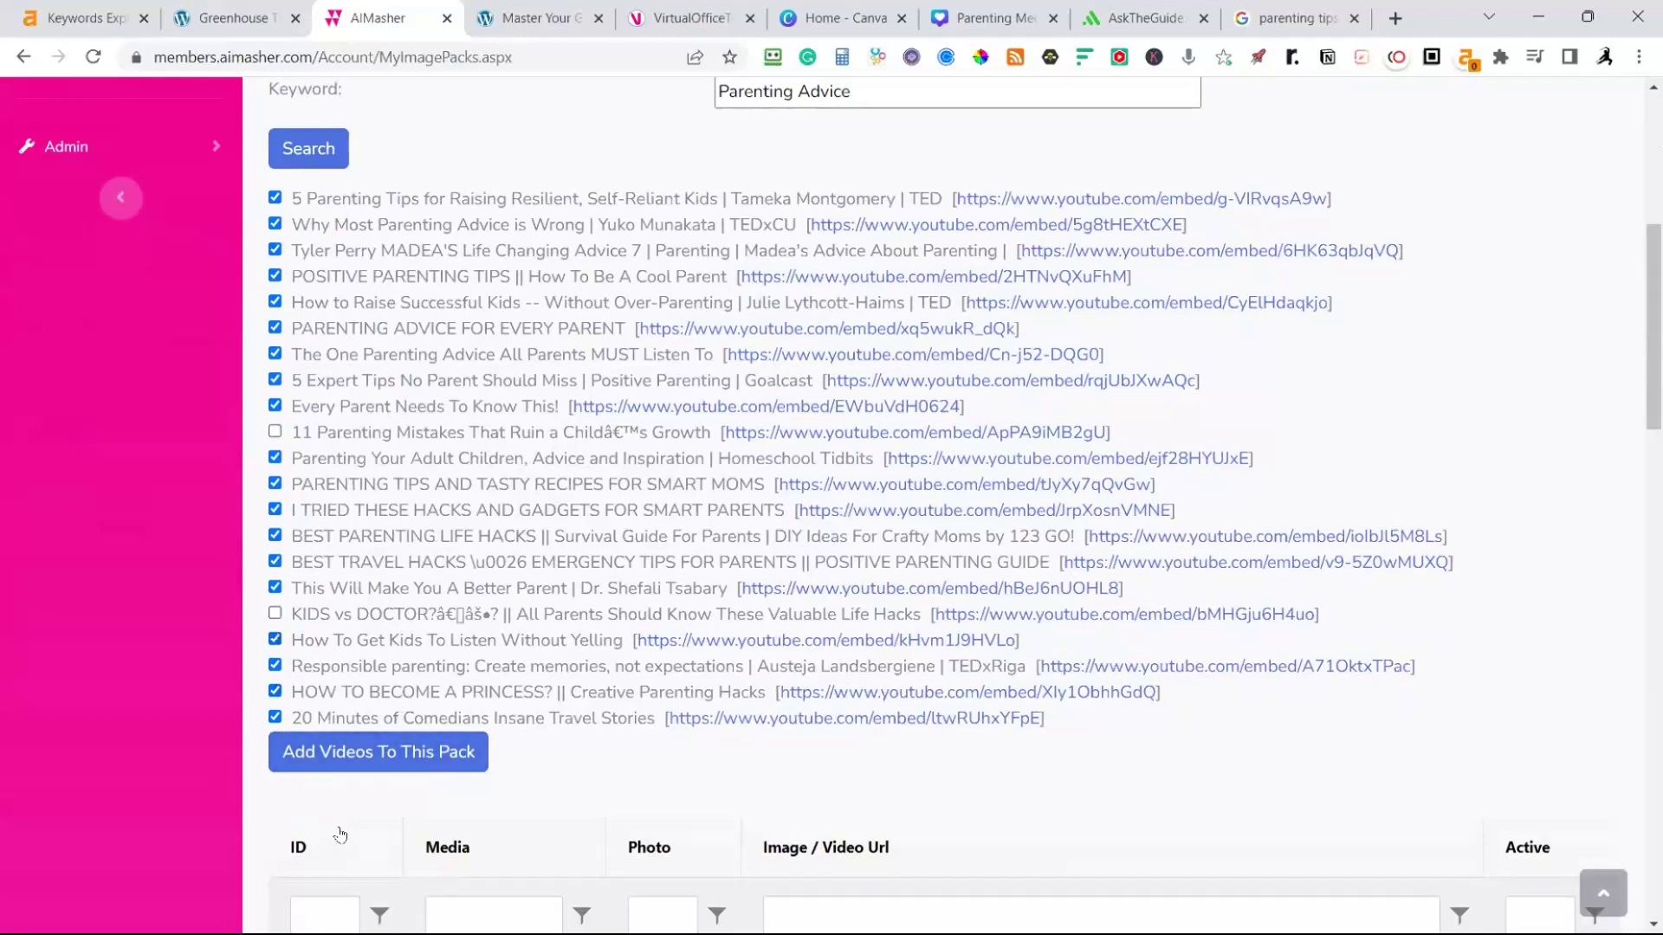
click(377, 761)
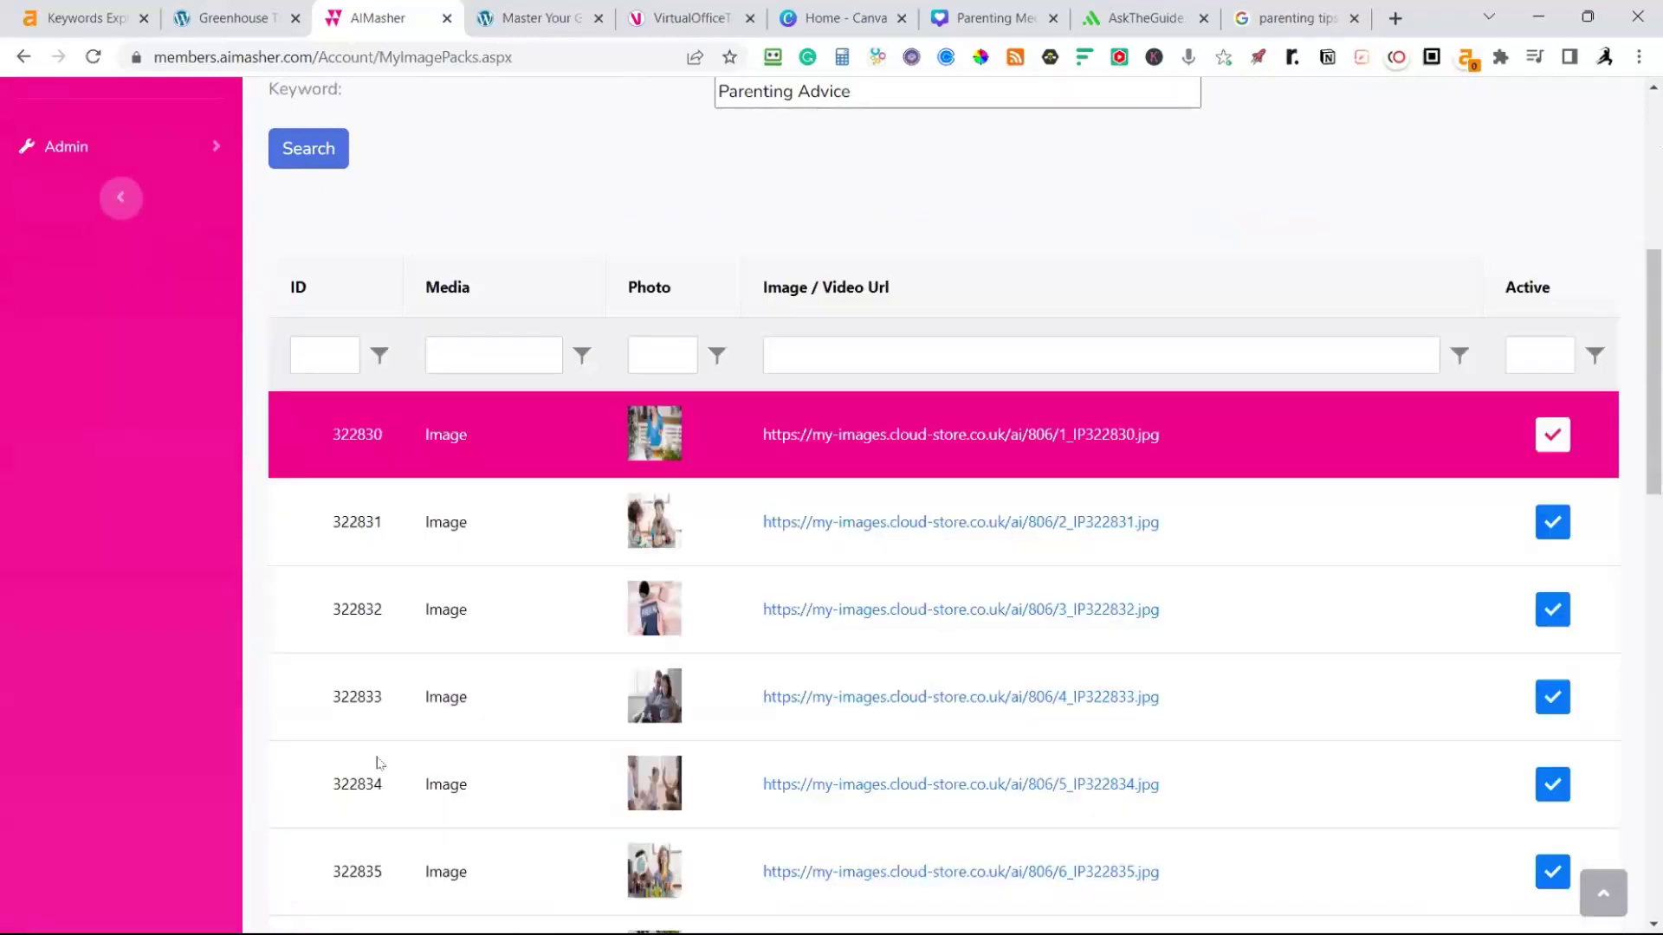
Review the pack's media list and finish editing the Parenting Tips media pack
scroll(487, 758, down, 10)
scroll(489, 758, down, 6)
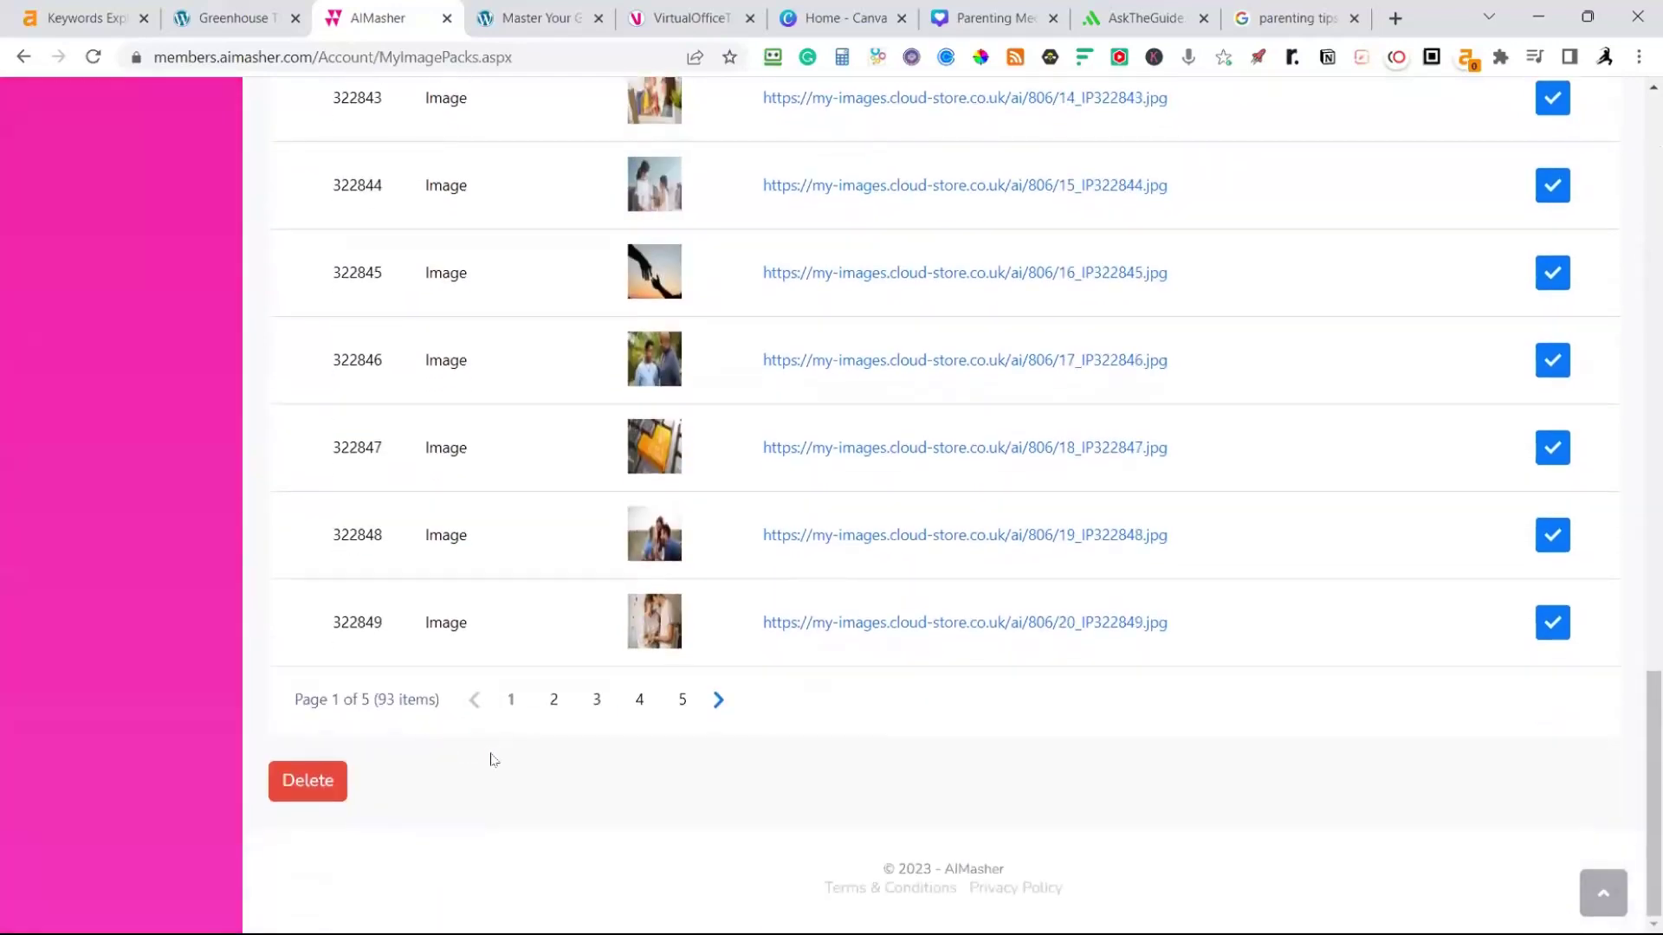
scroll(397, 719, up, 14)
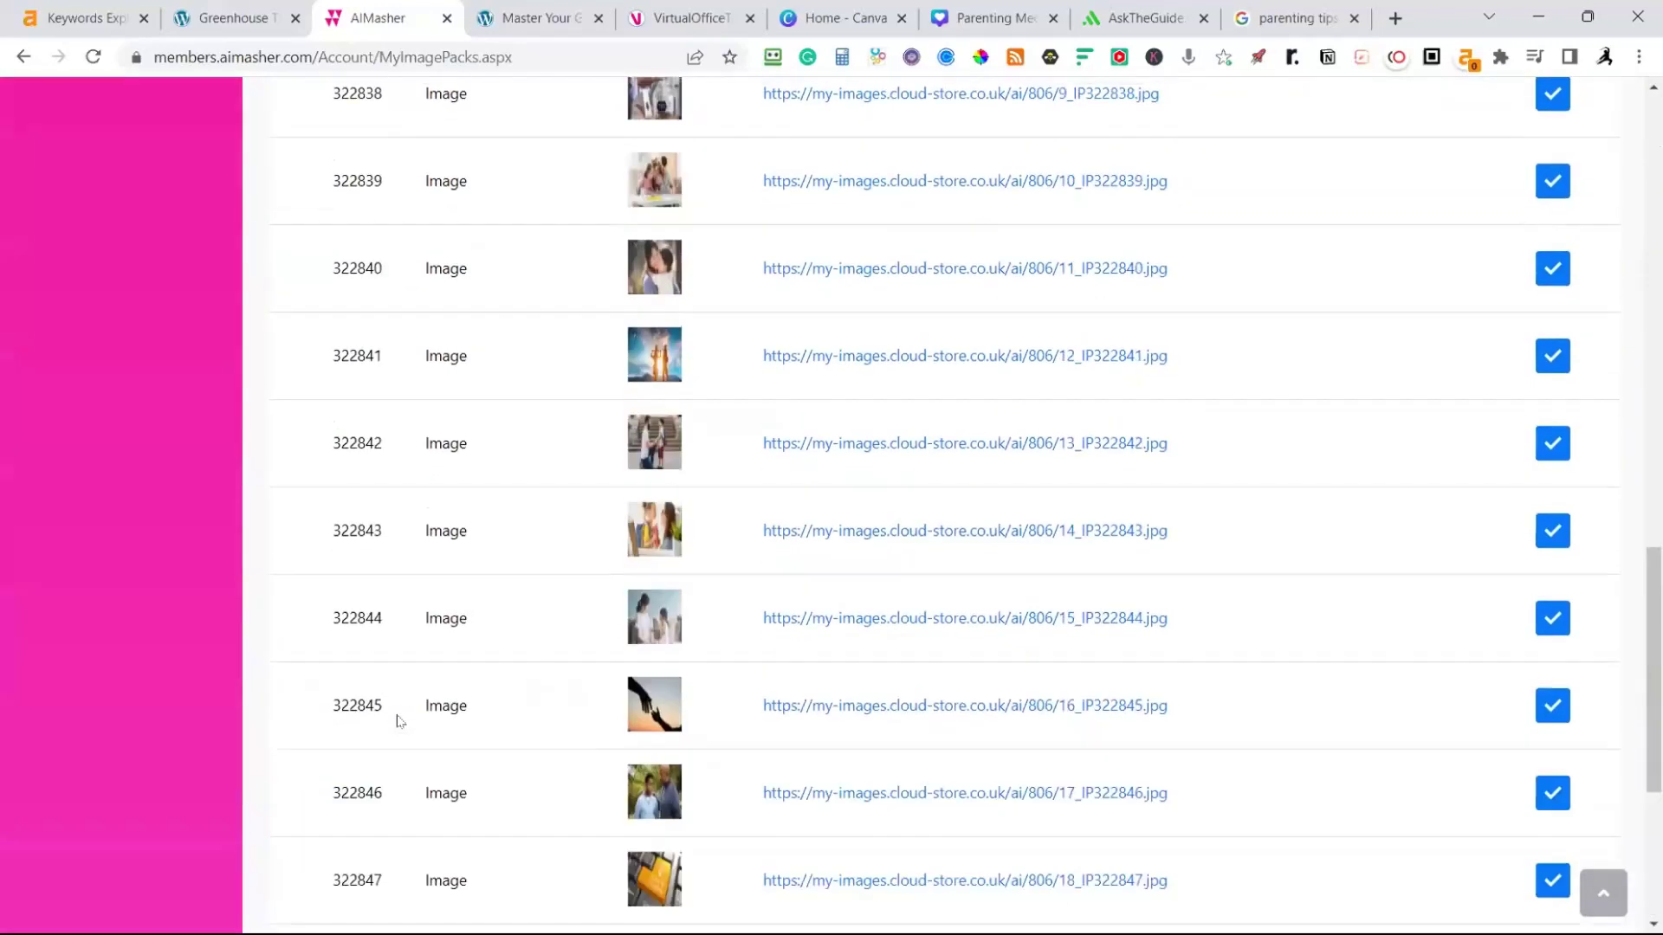
scroll(396, 720, up, 9)
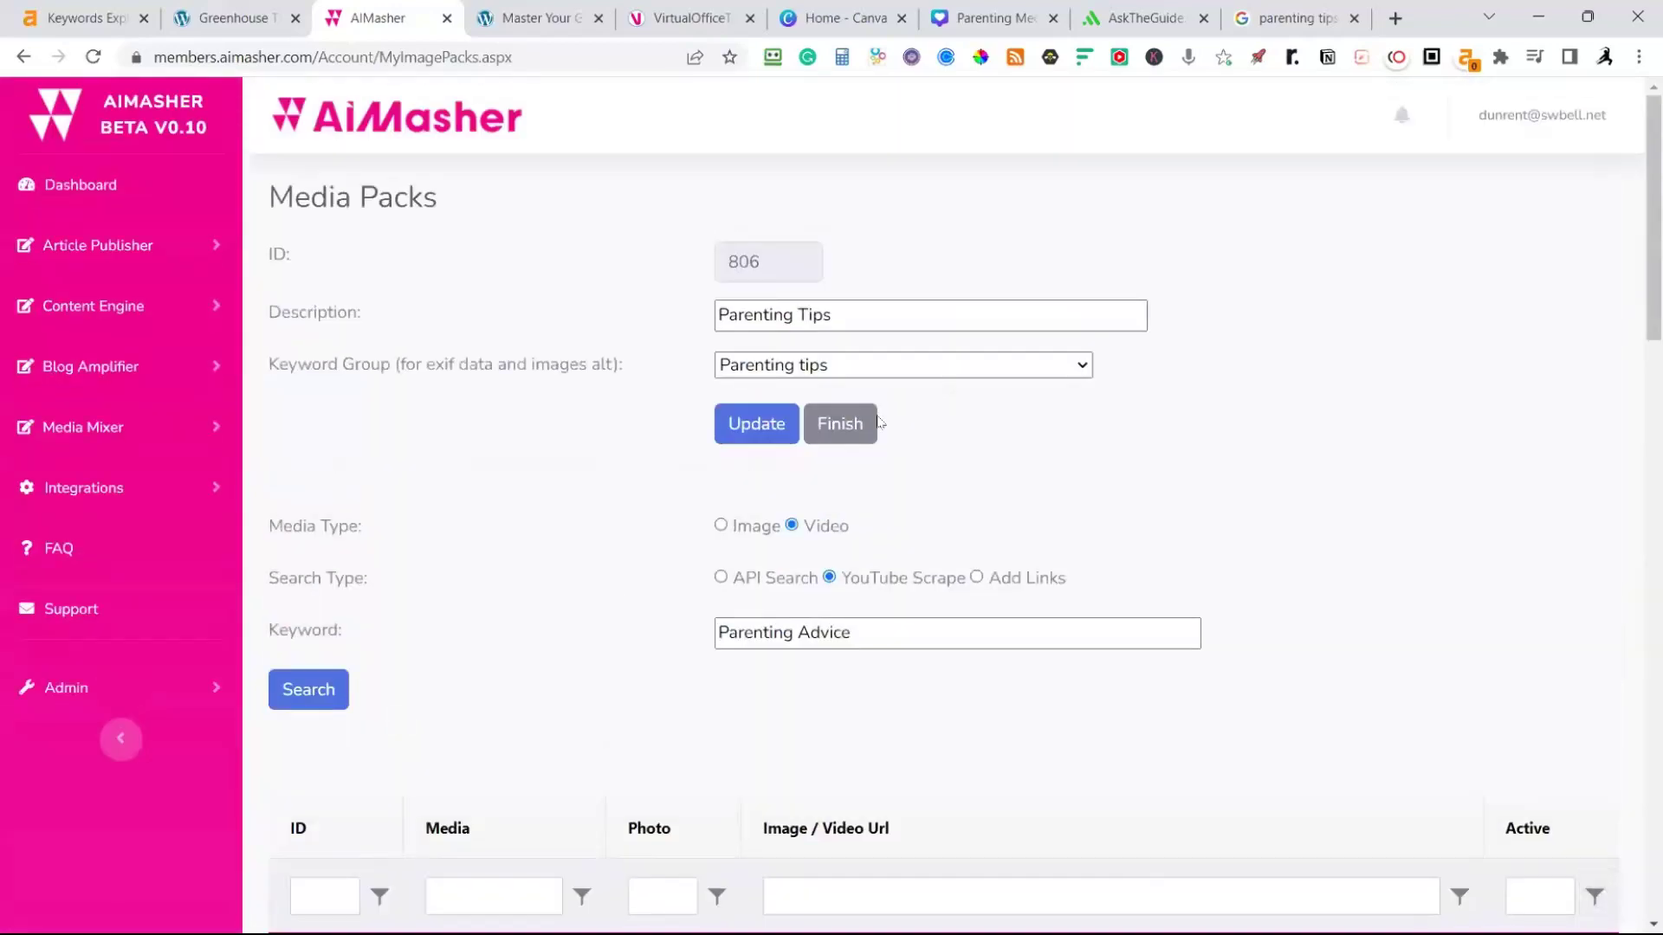
click(854, 421)
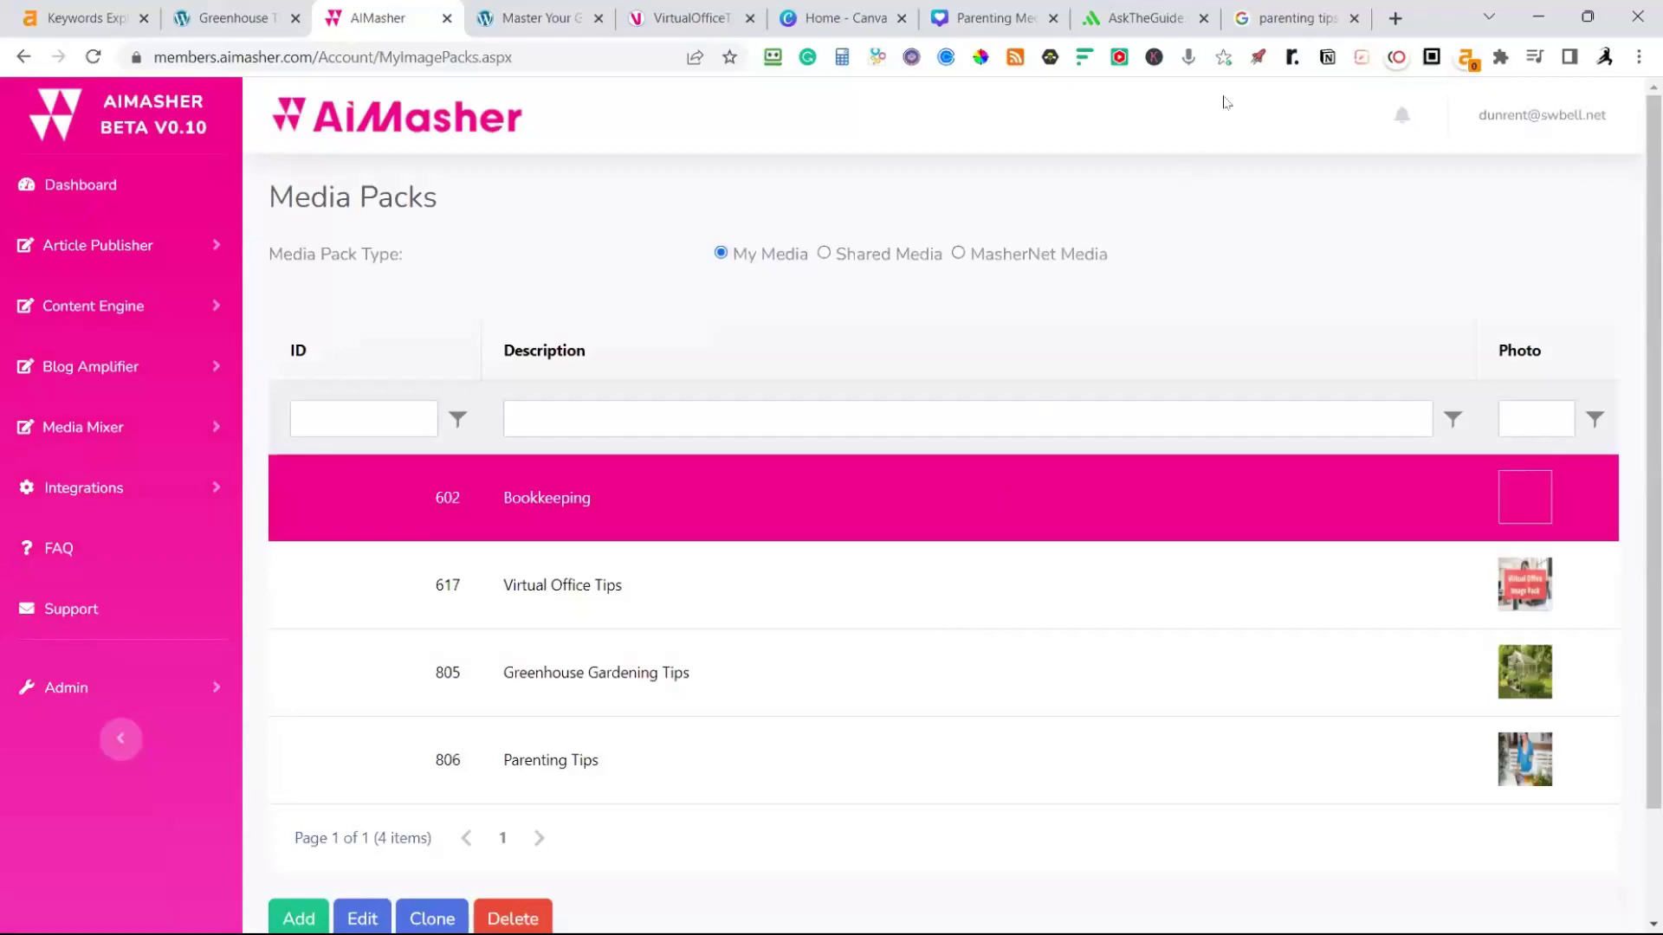
Switch to the AskTheGuide site to check its Parenting category page, and return to AiMasher
click(1105, 19)
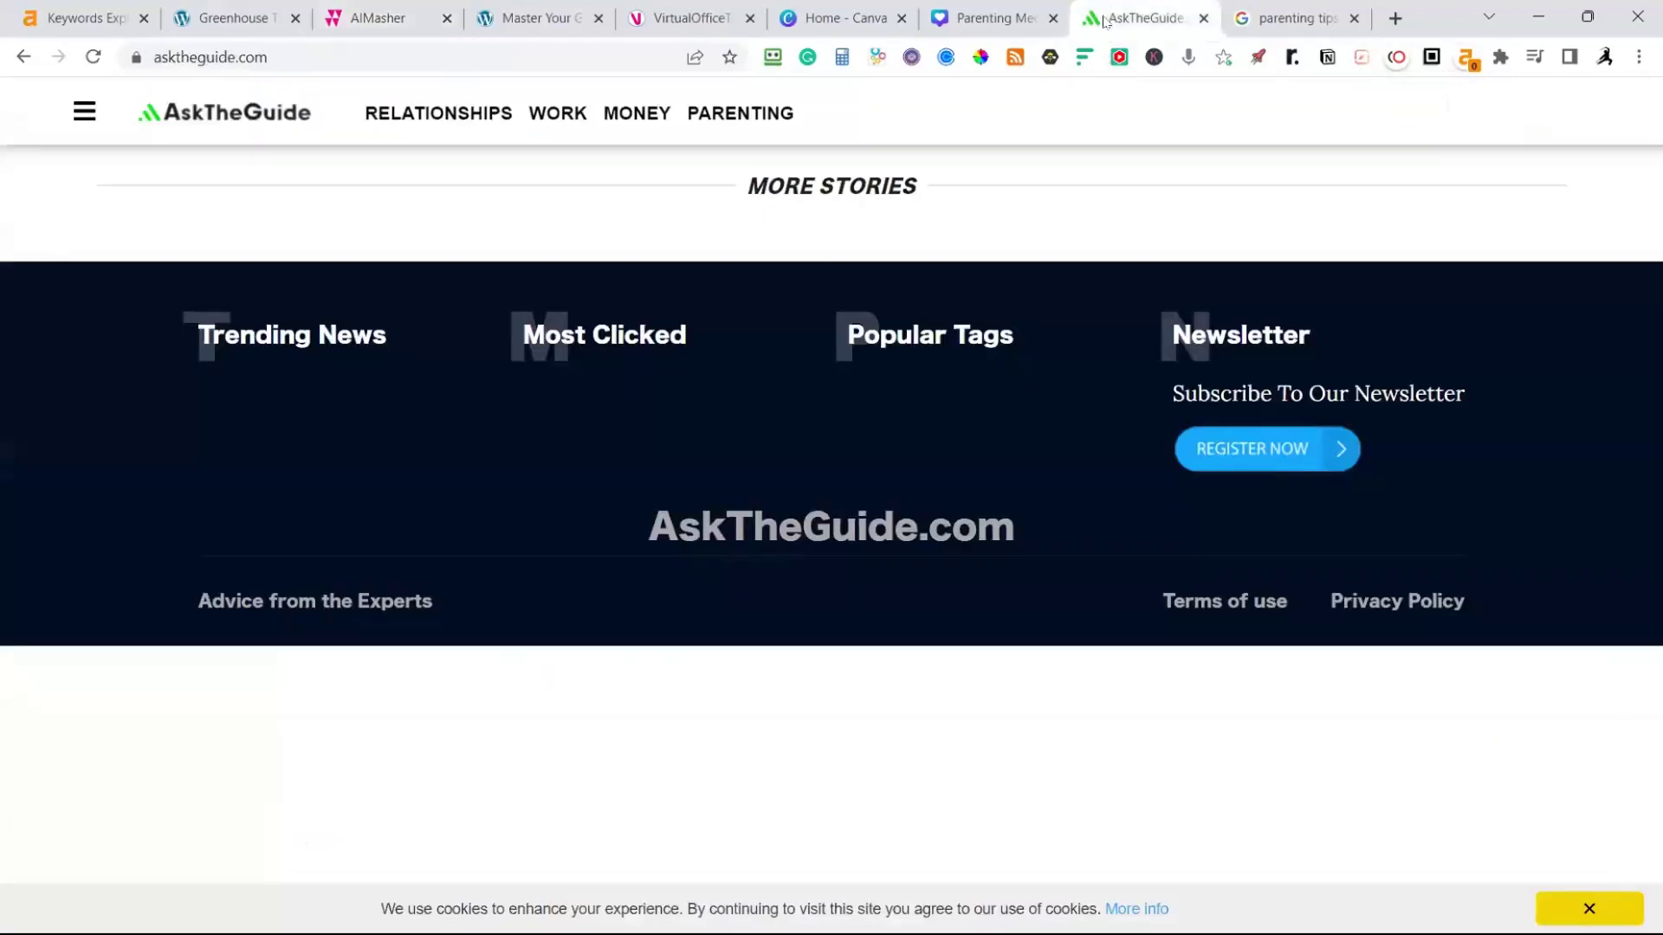
click(737, 119)
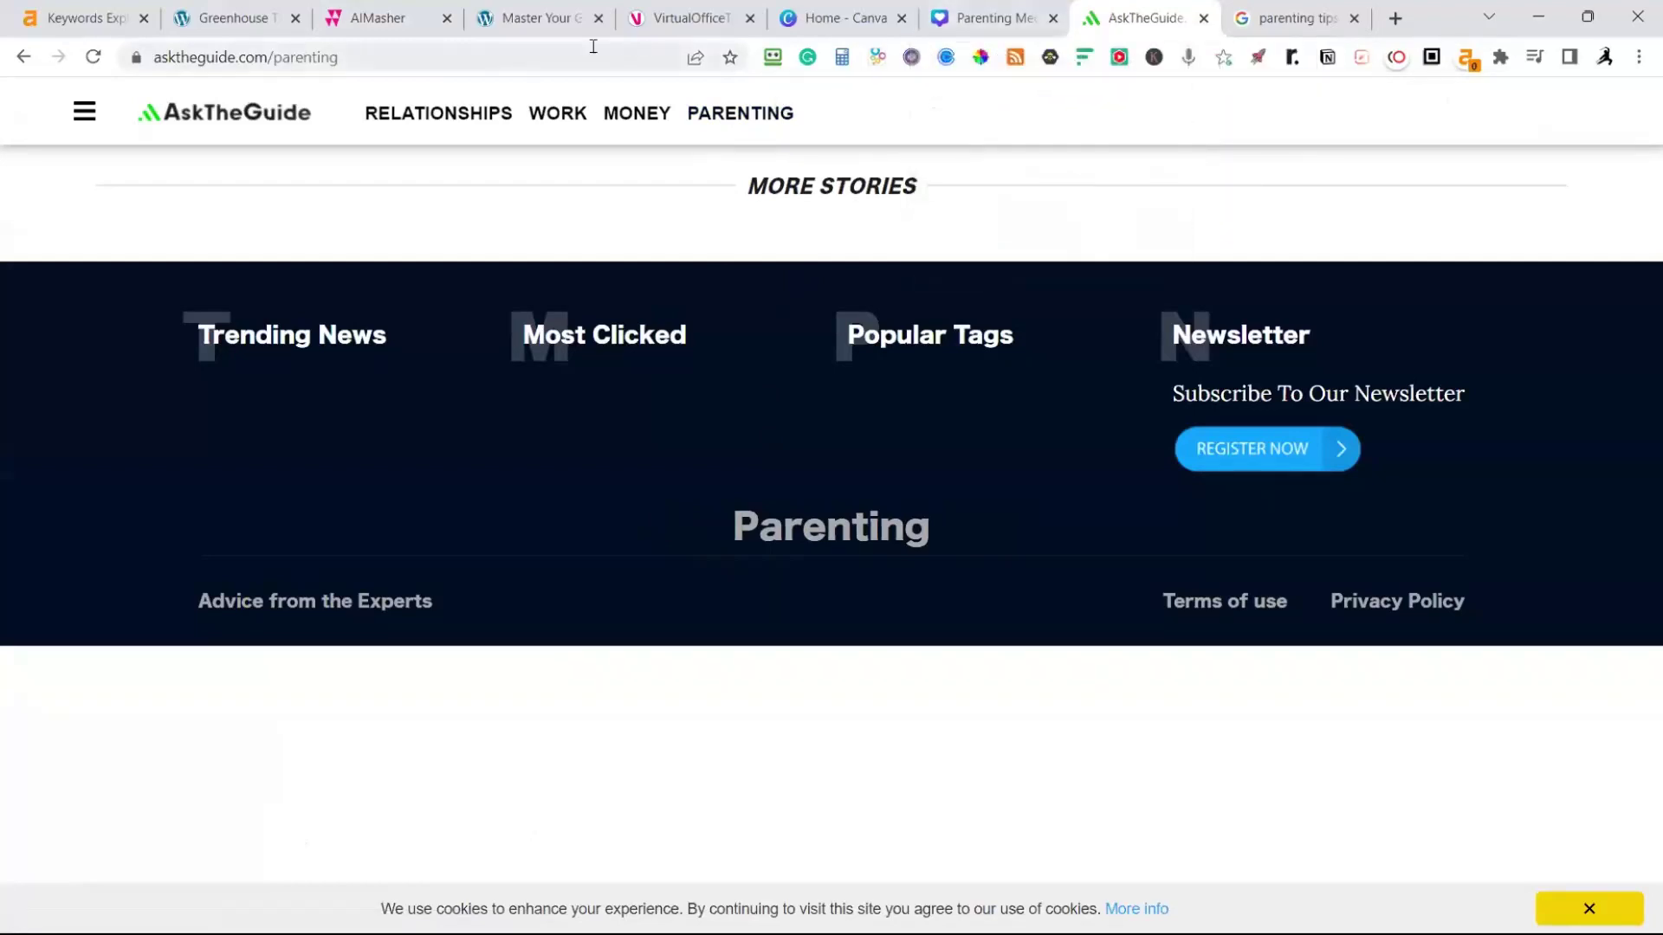
click(388, 34)
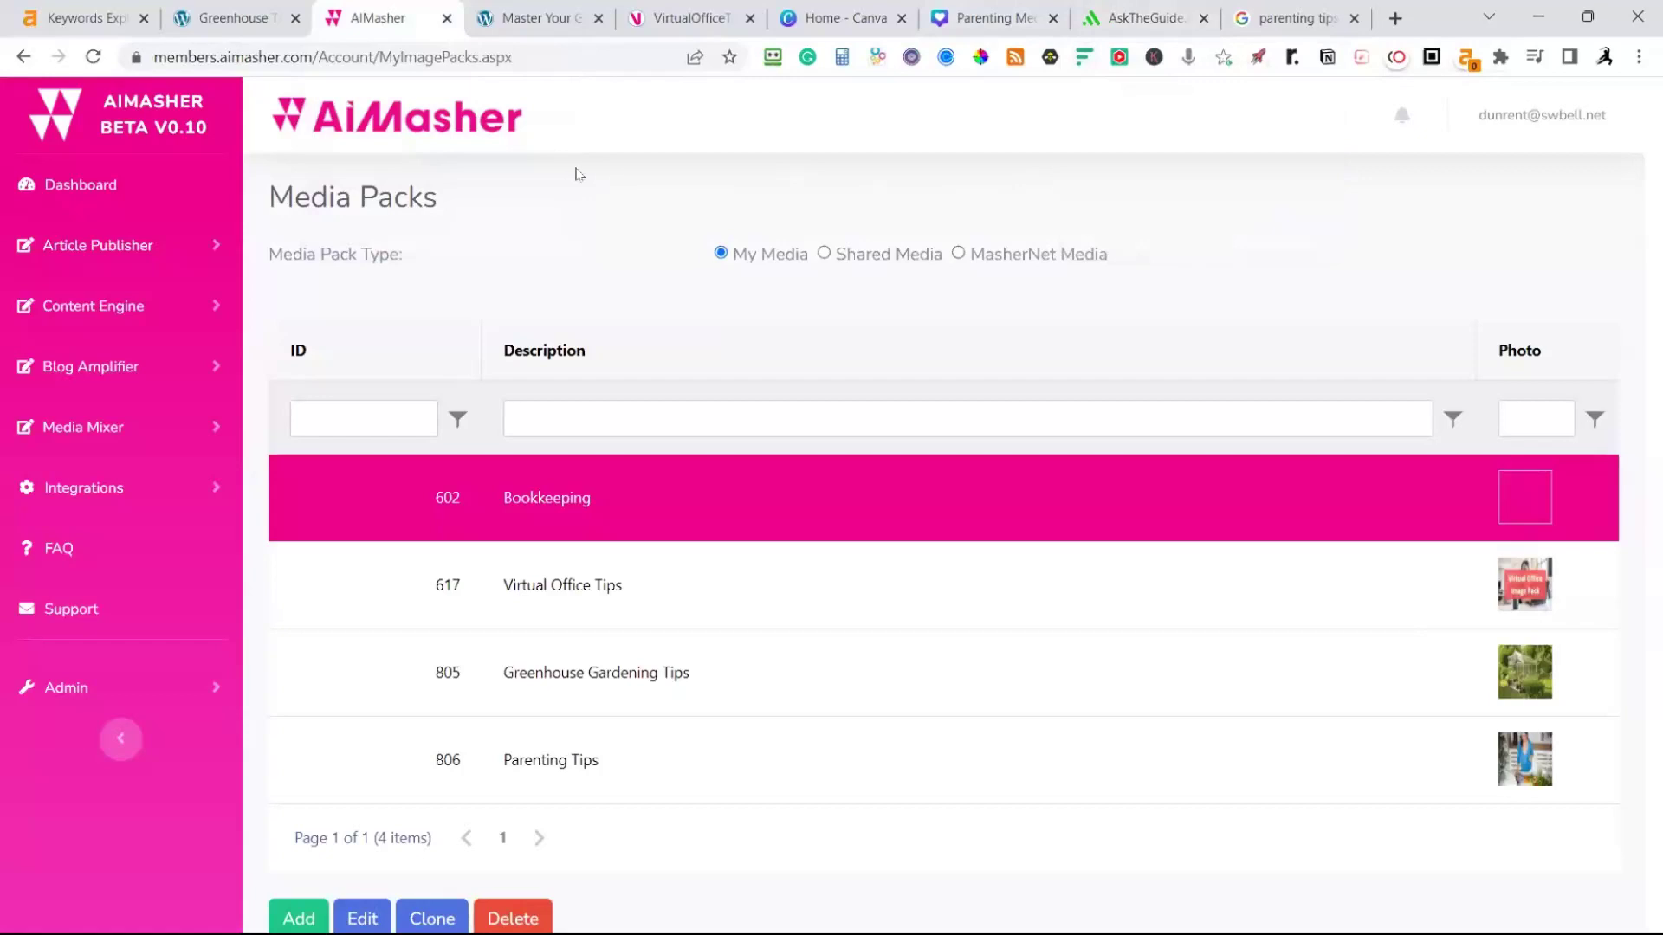
Open the article import page, and choose the ZimmWriter Bulk Blog Post template and the AskTheGuide article group
click(118, 250)
click(96, 382)
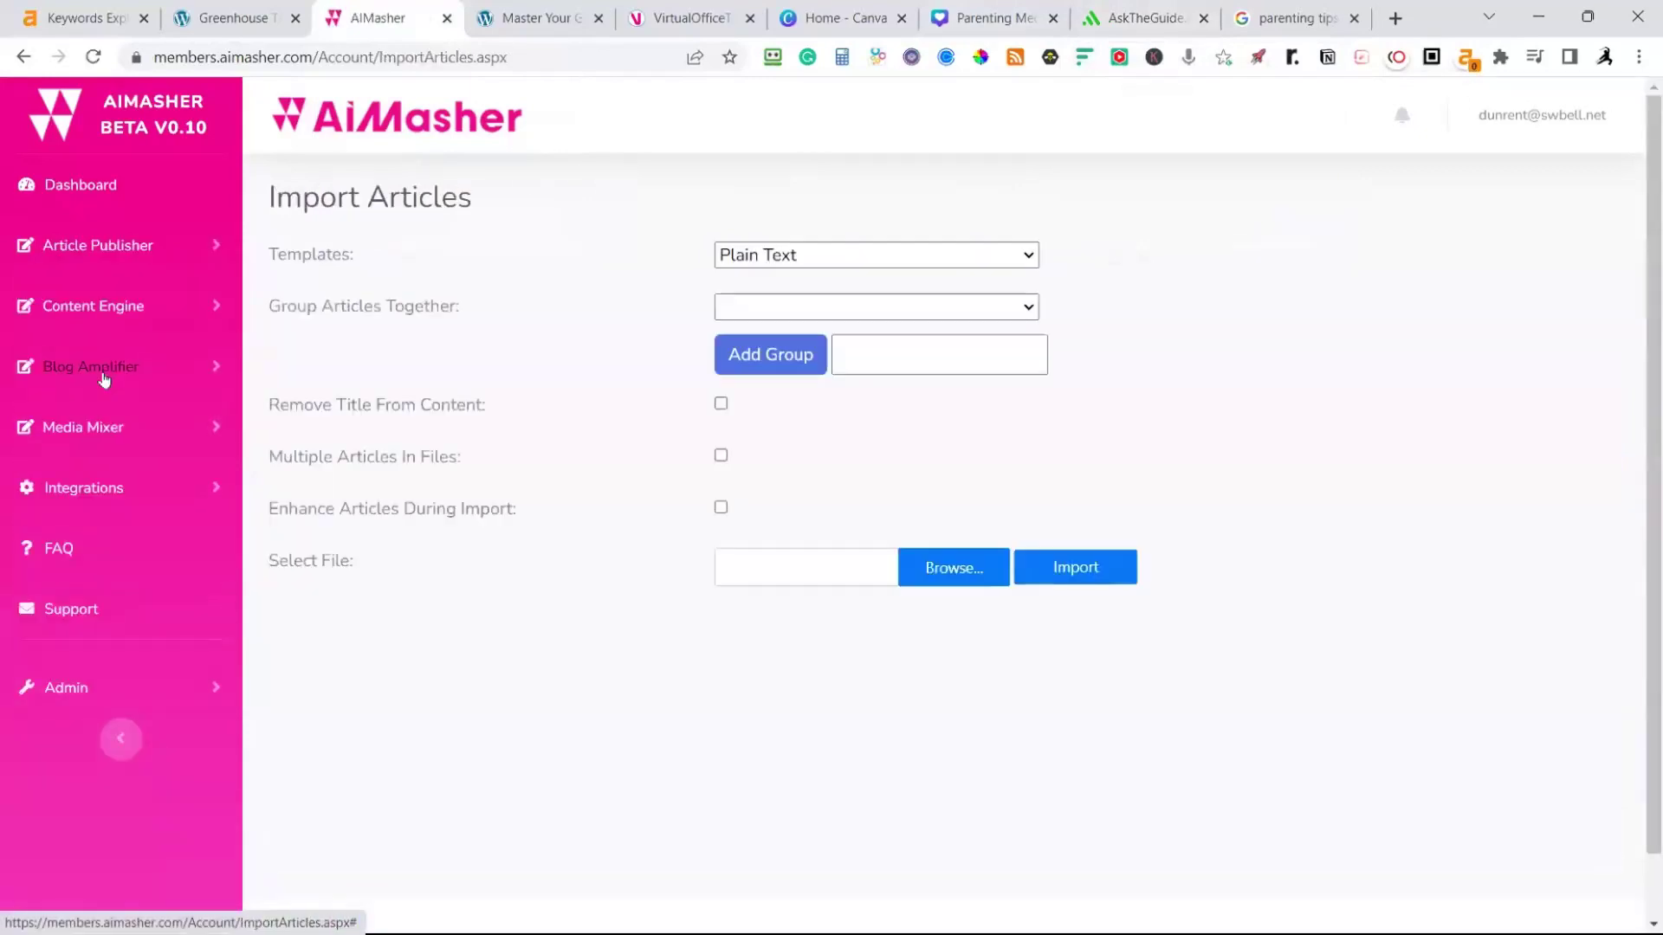
click(1018, 257)
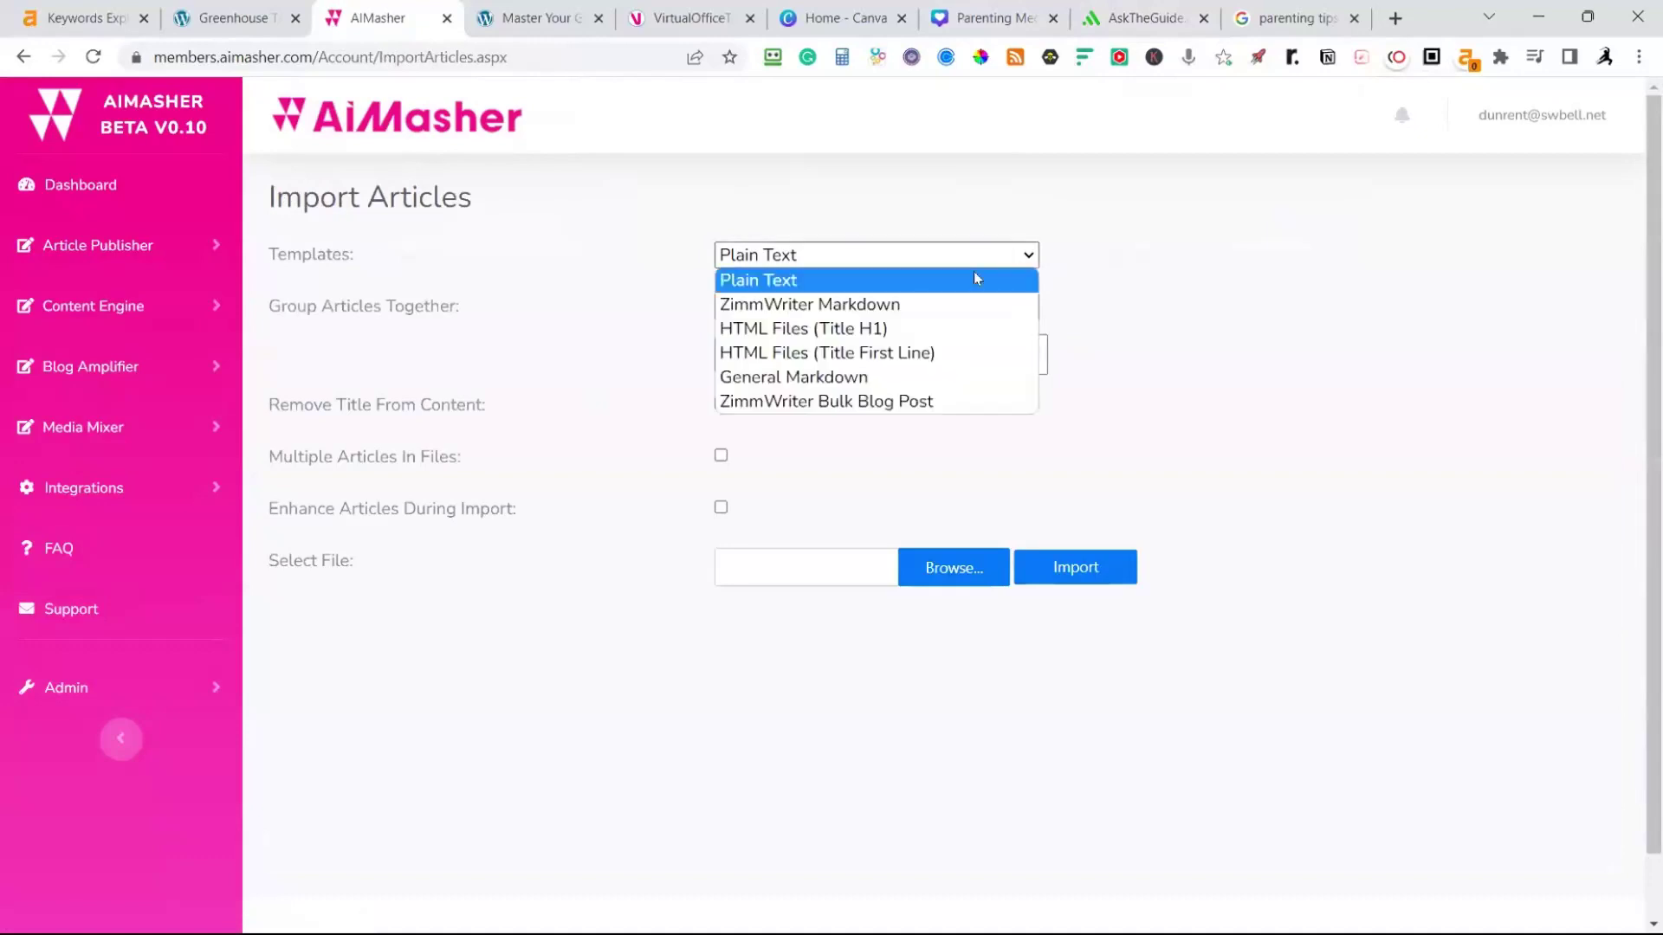
click(884, 401)
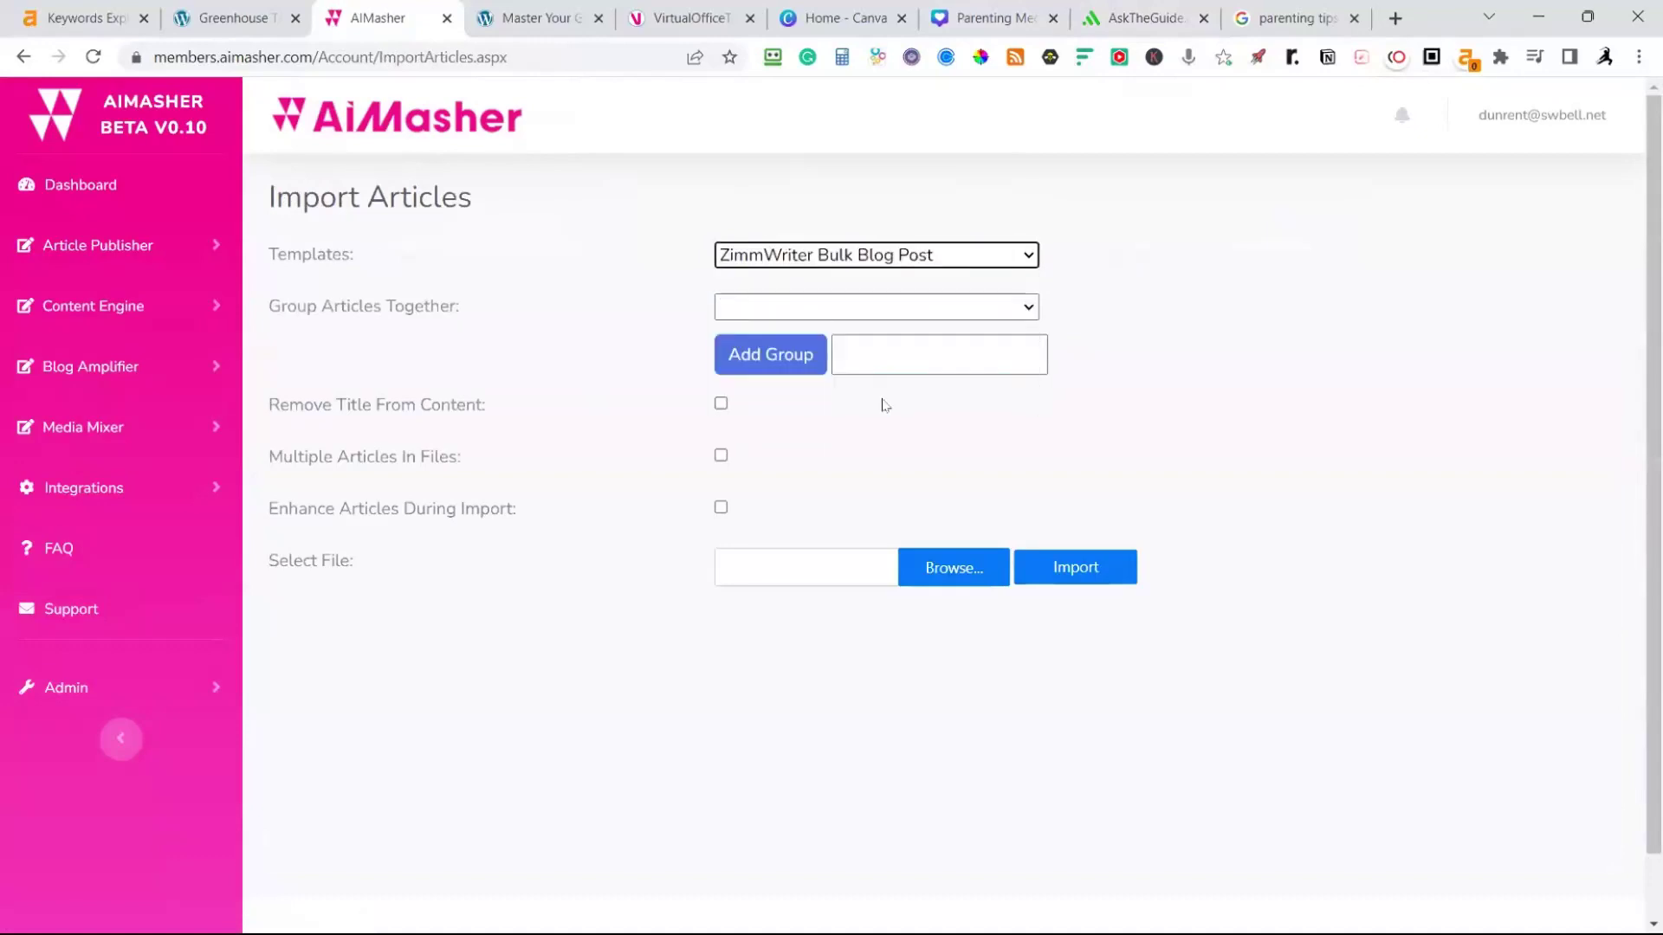
click(869, 309)
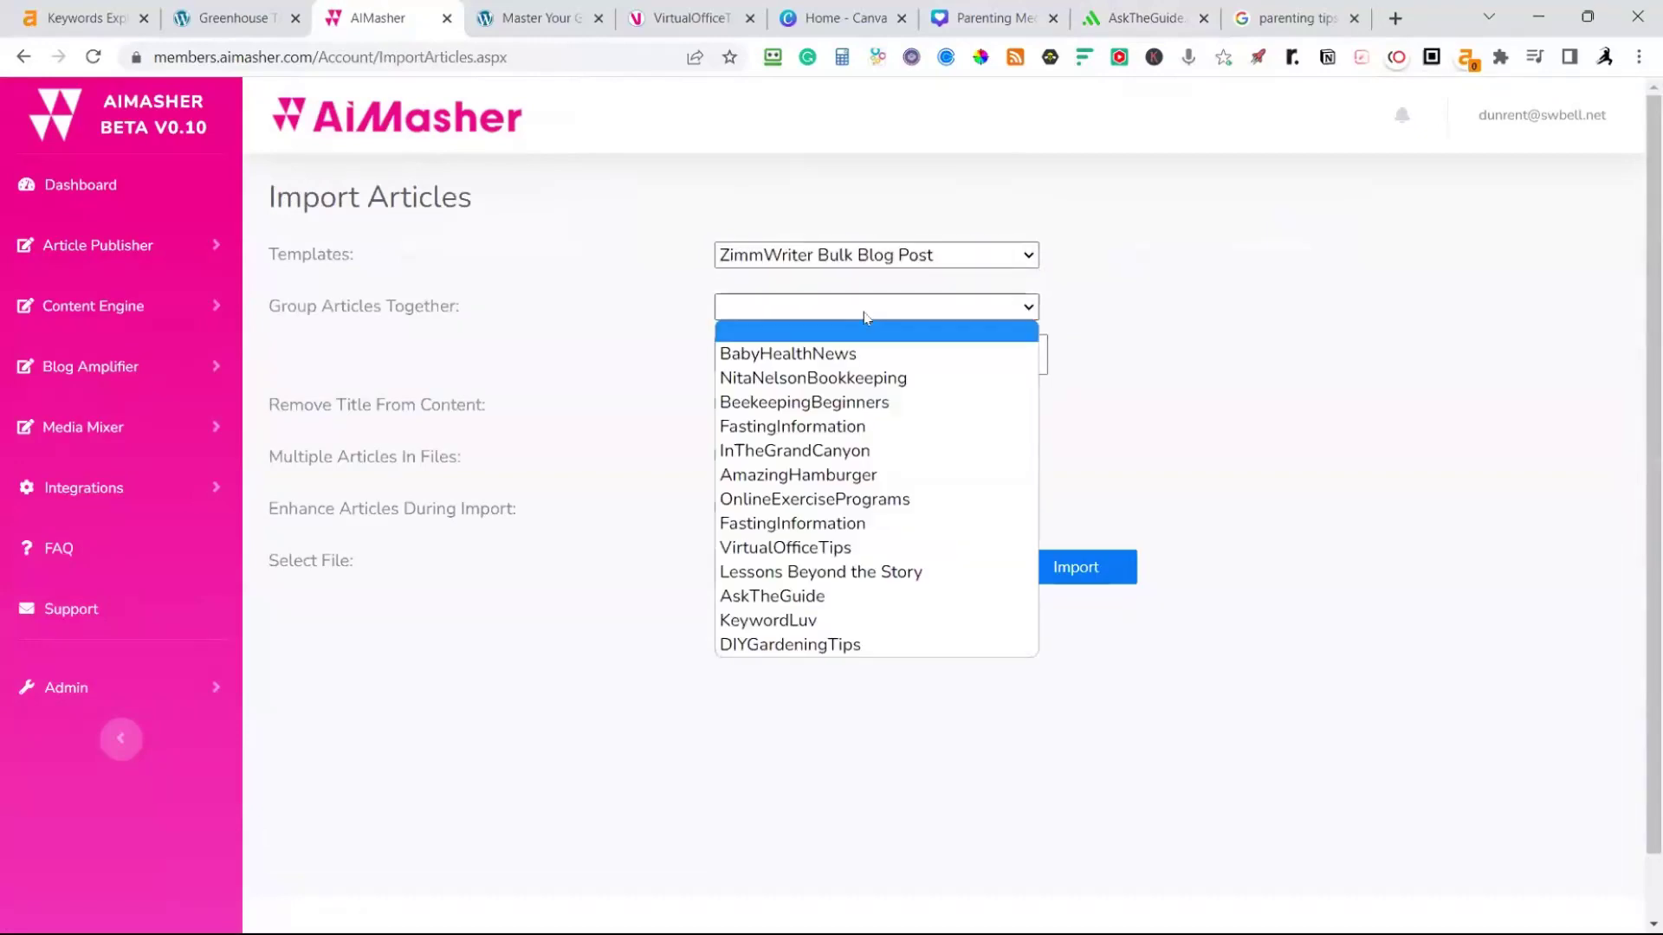
click(771, 598)
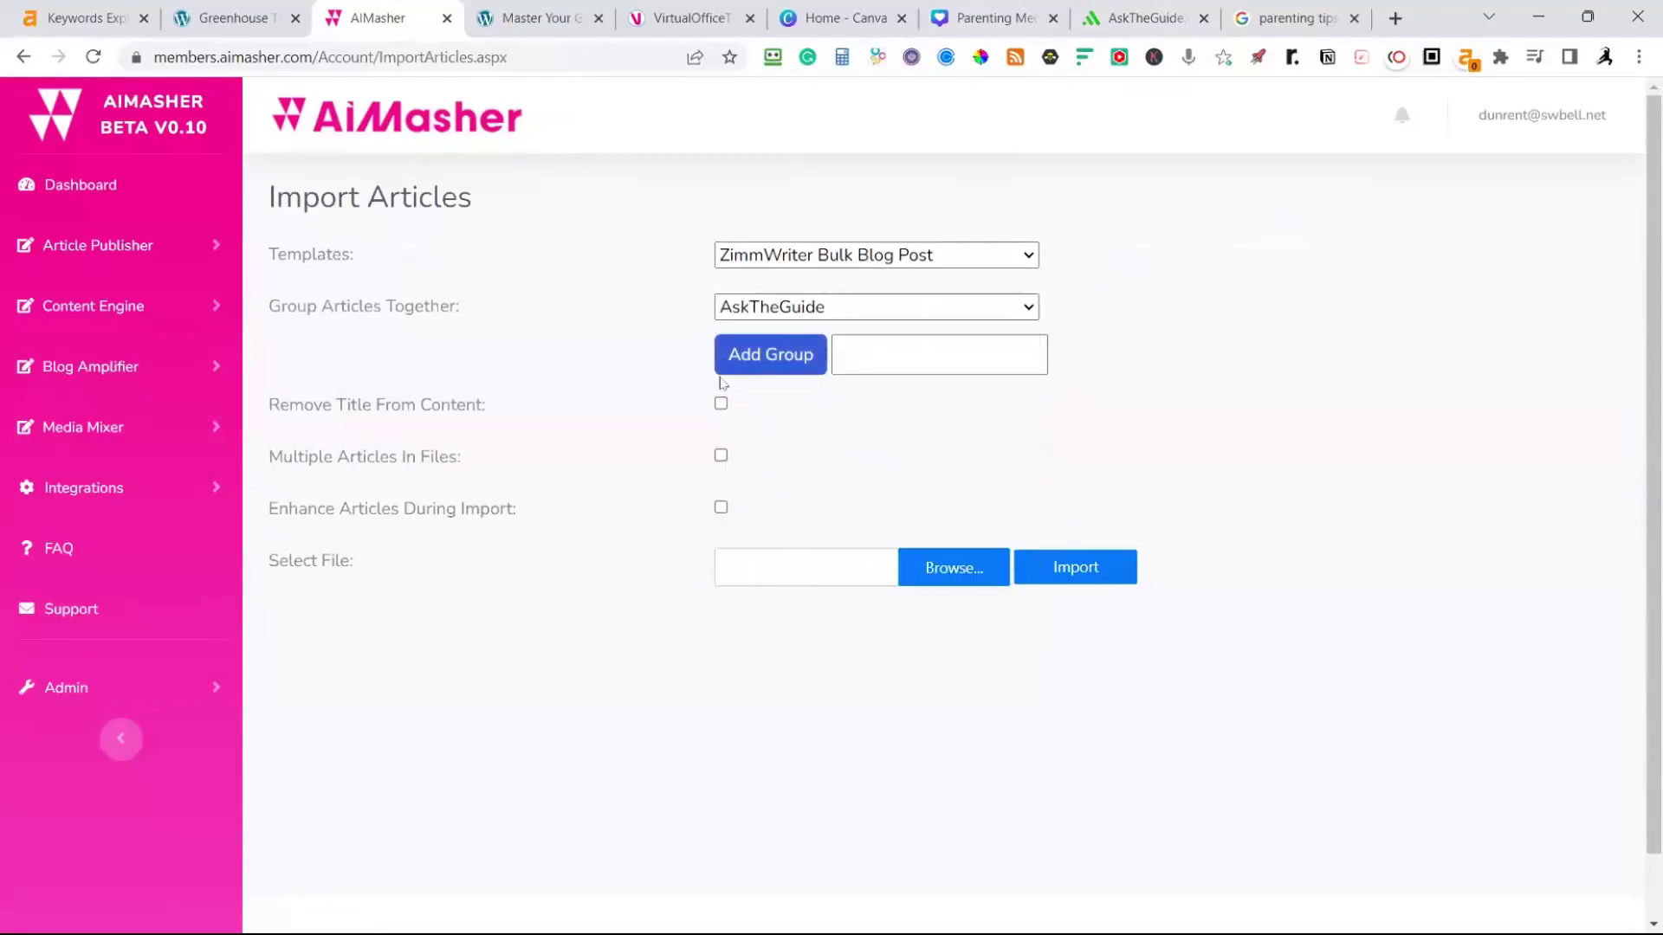
Enable removing the title from content and enhancing articles during import, using the Parenting Tips media pack
click(721, 403)
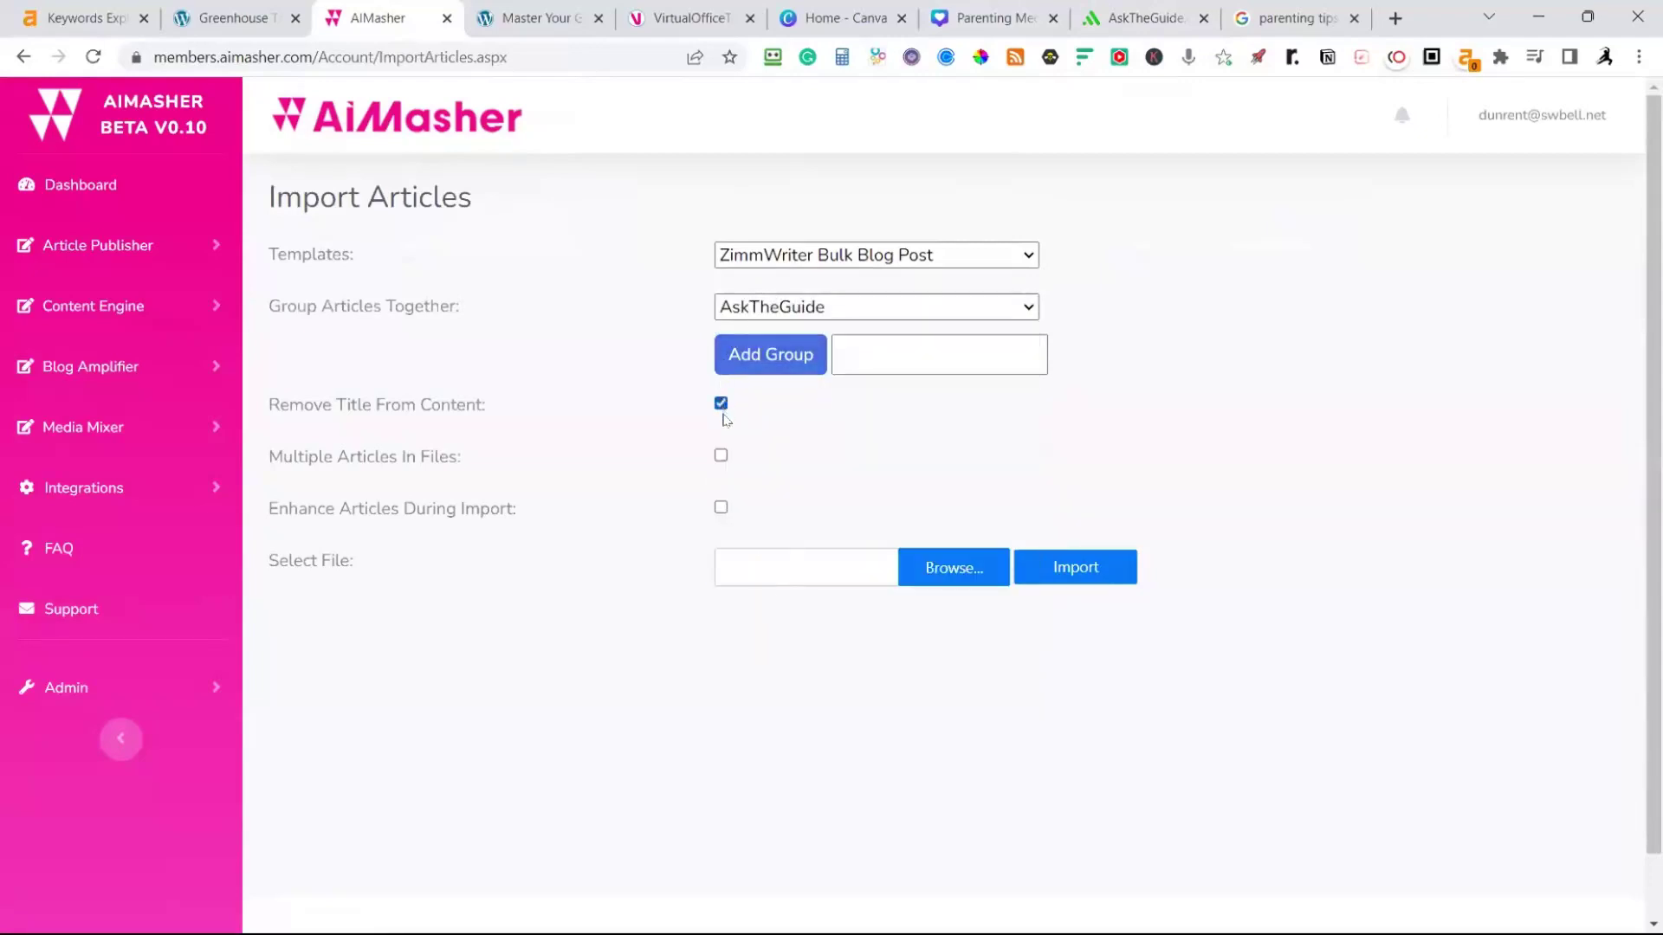
click(722, 509)
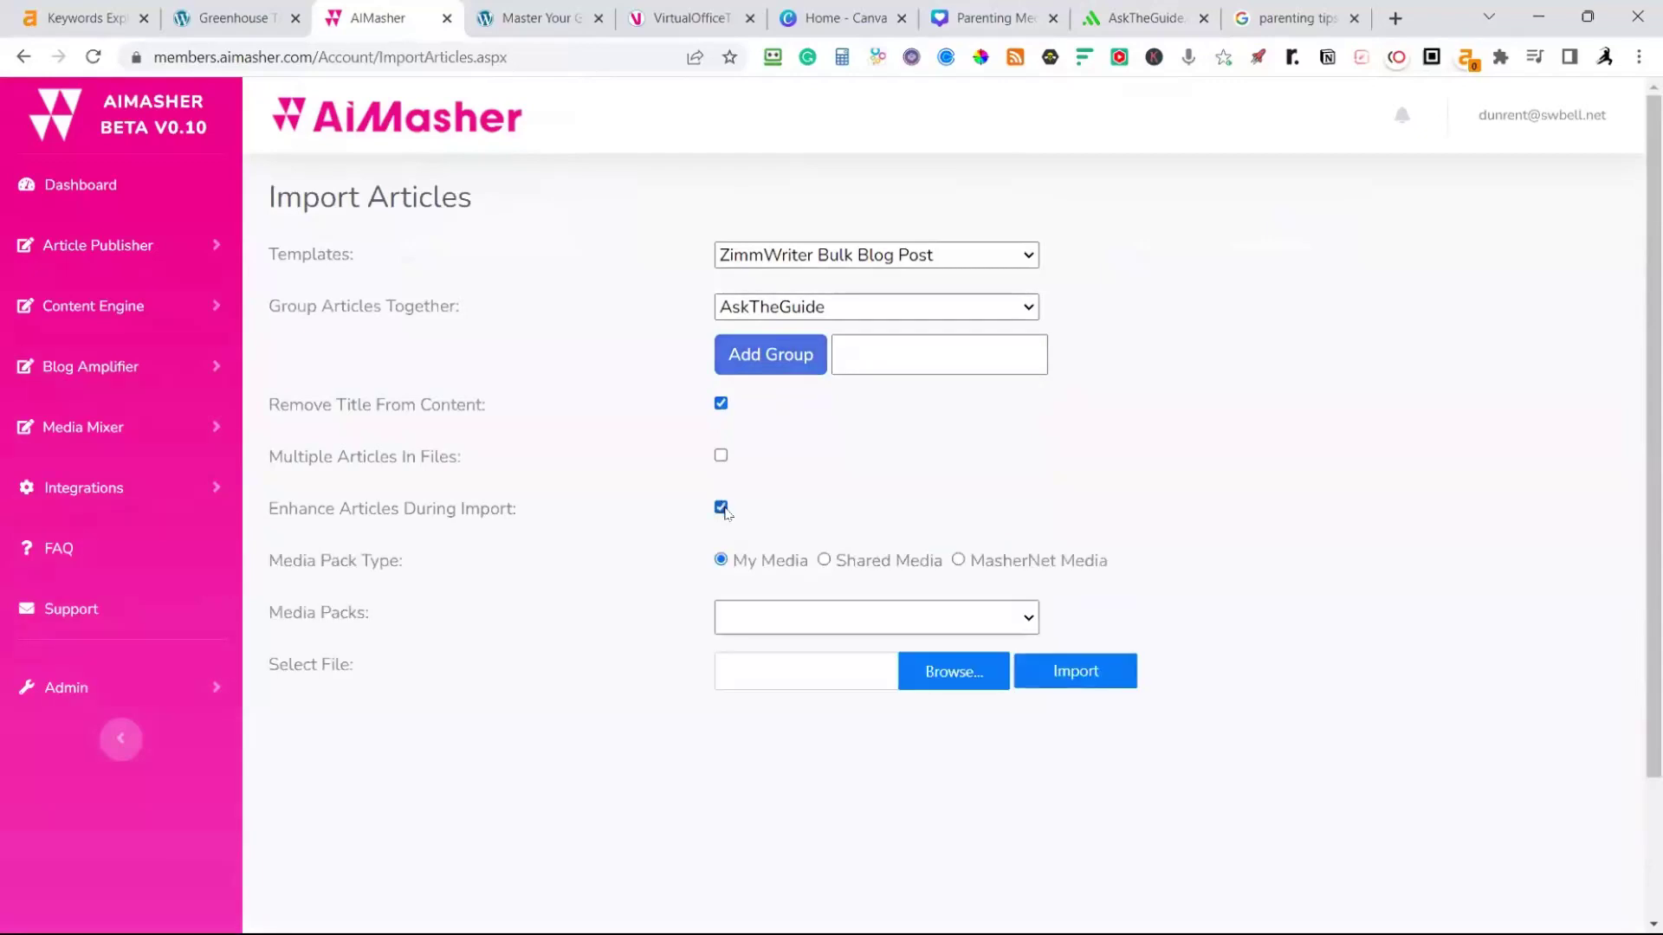
click(832, 619)
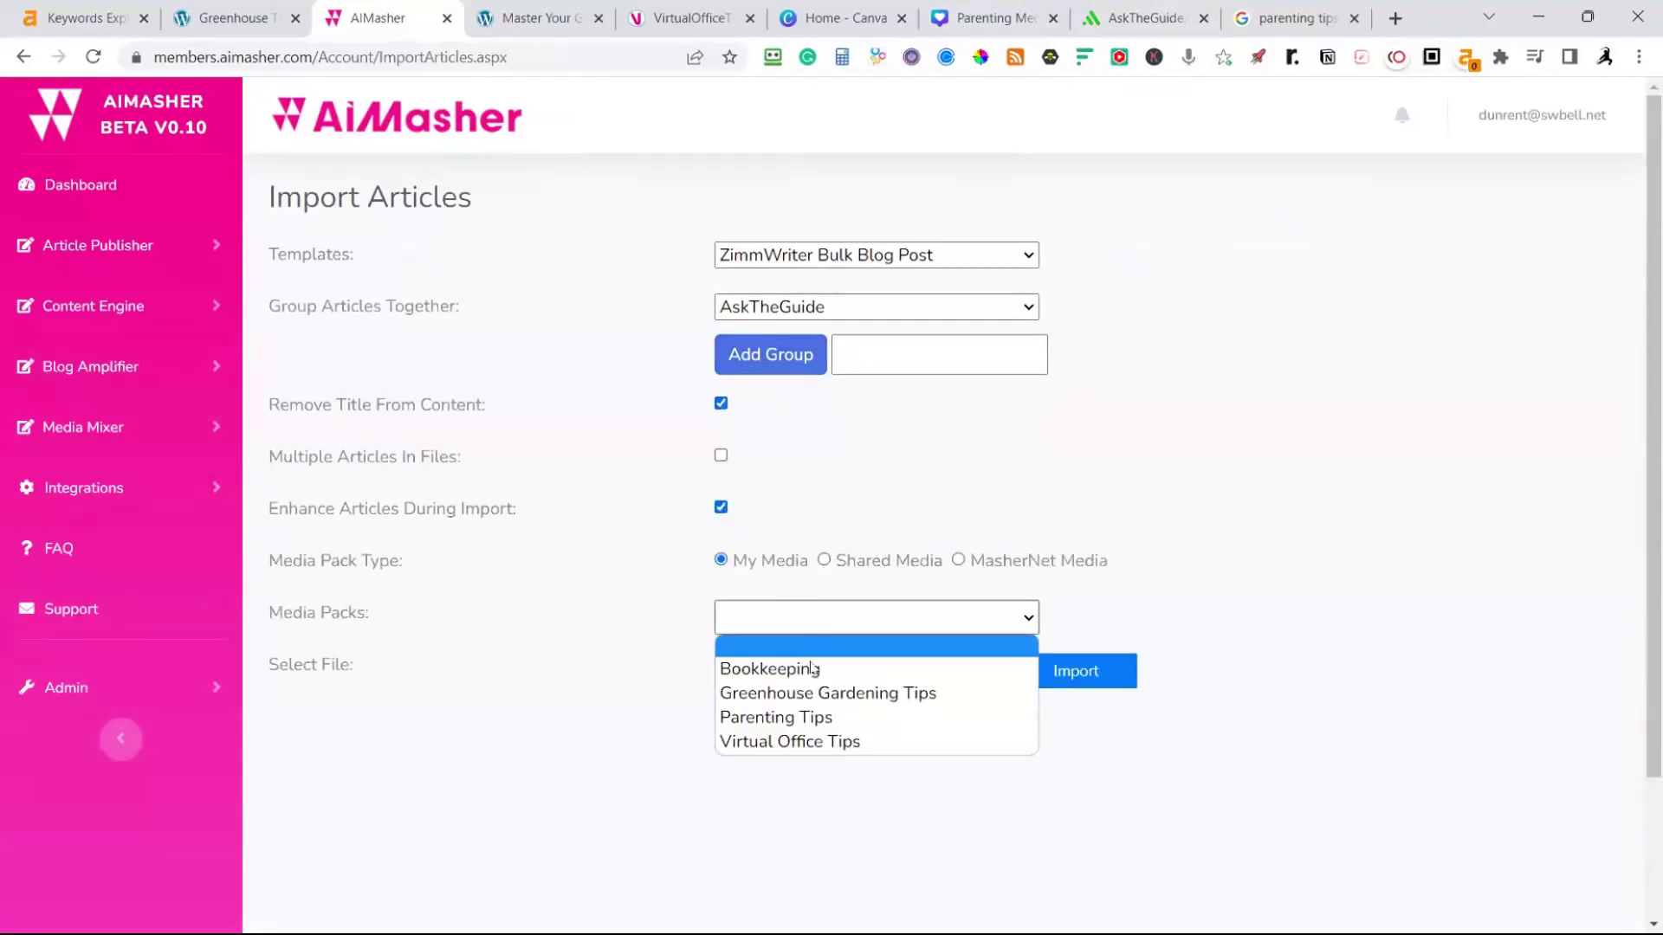
click(795, 718)
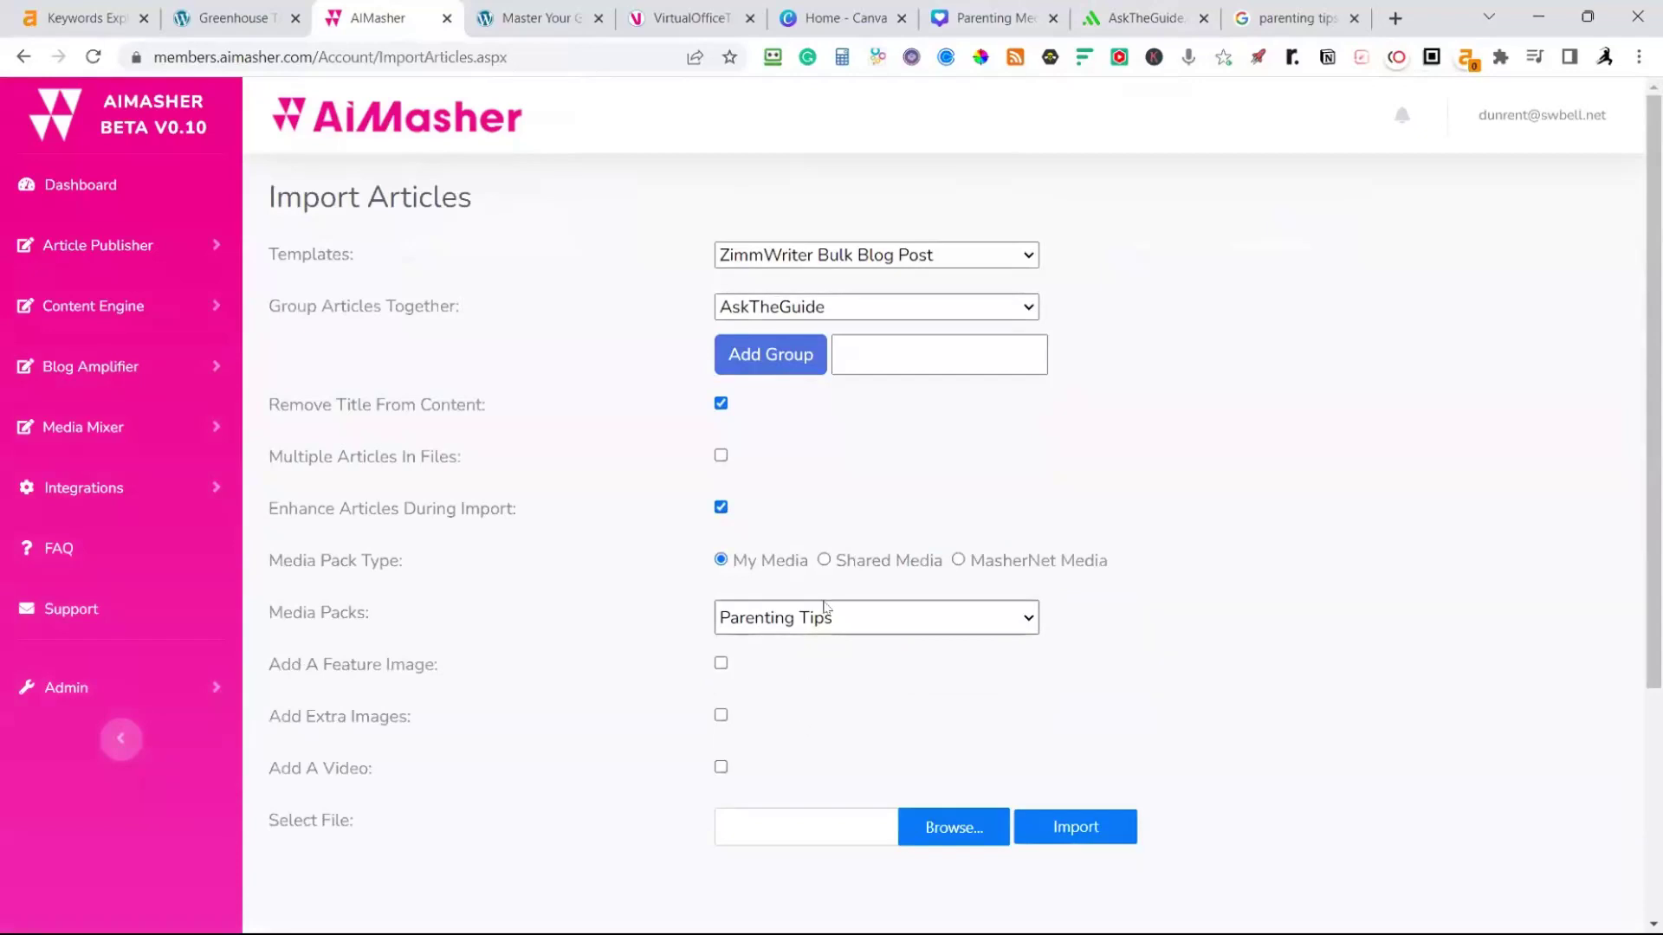
Enable adding a feature image, extra images and a video to the imported articles
click(720, 664)
click(720, 715)
click(721, 767)
Start choosing the article files to import and browse to the ZimmWriter_Output folder in Dropbox
click(934, 833)
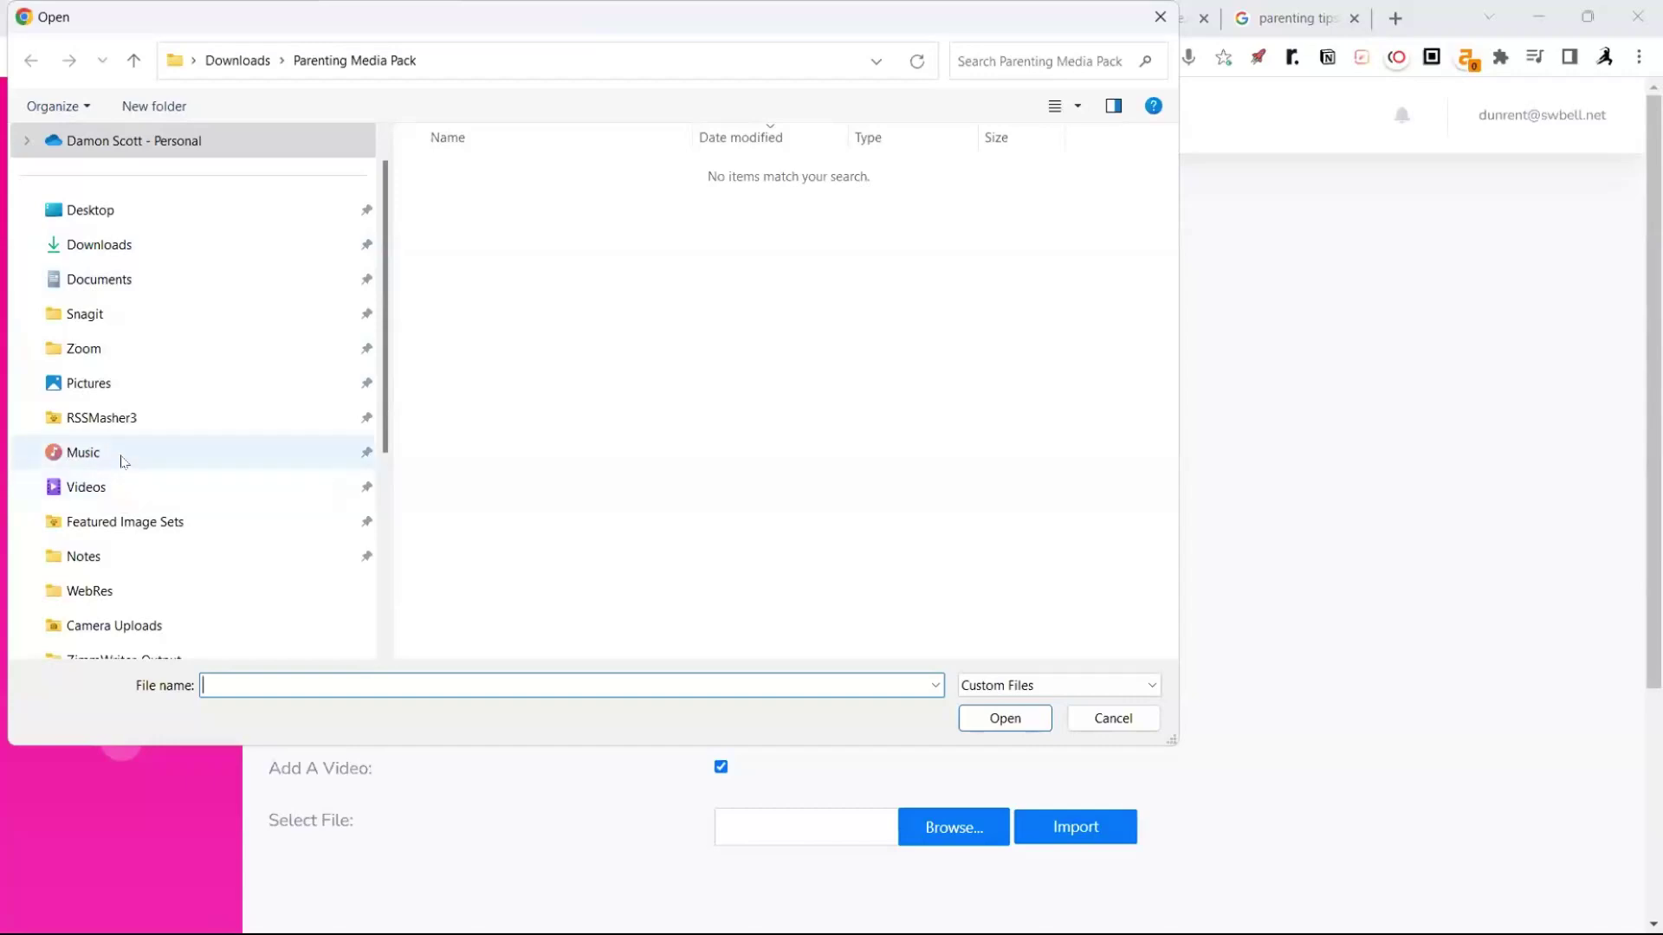
scroll(154, 471, down, 2)
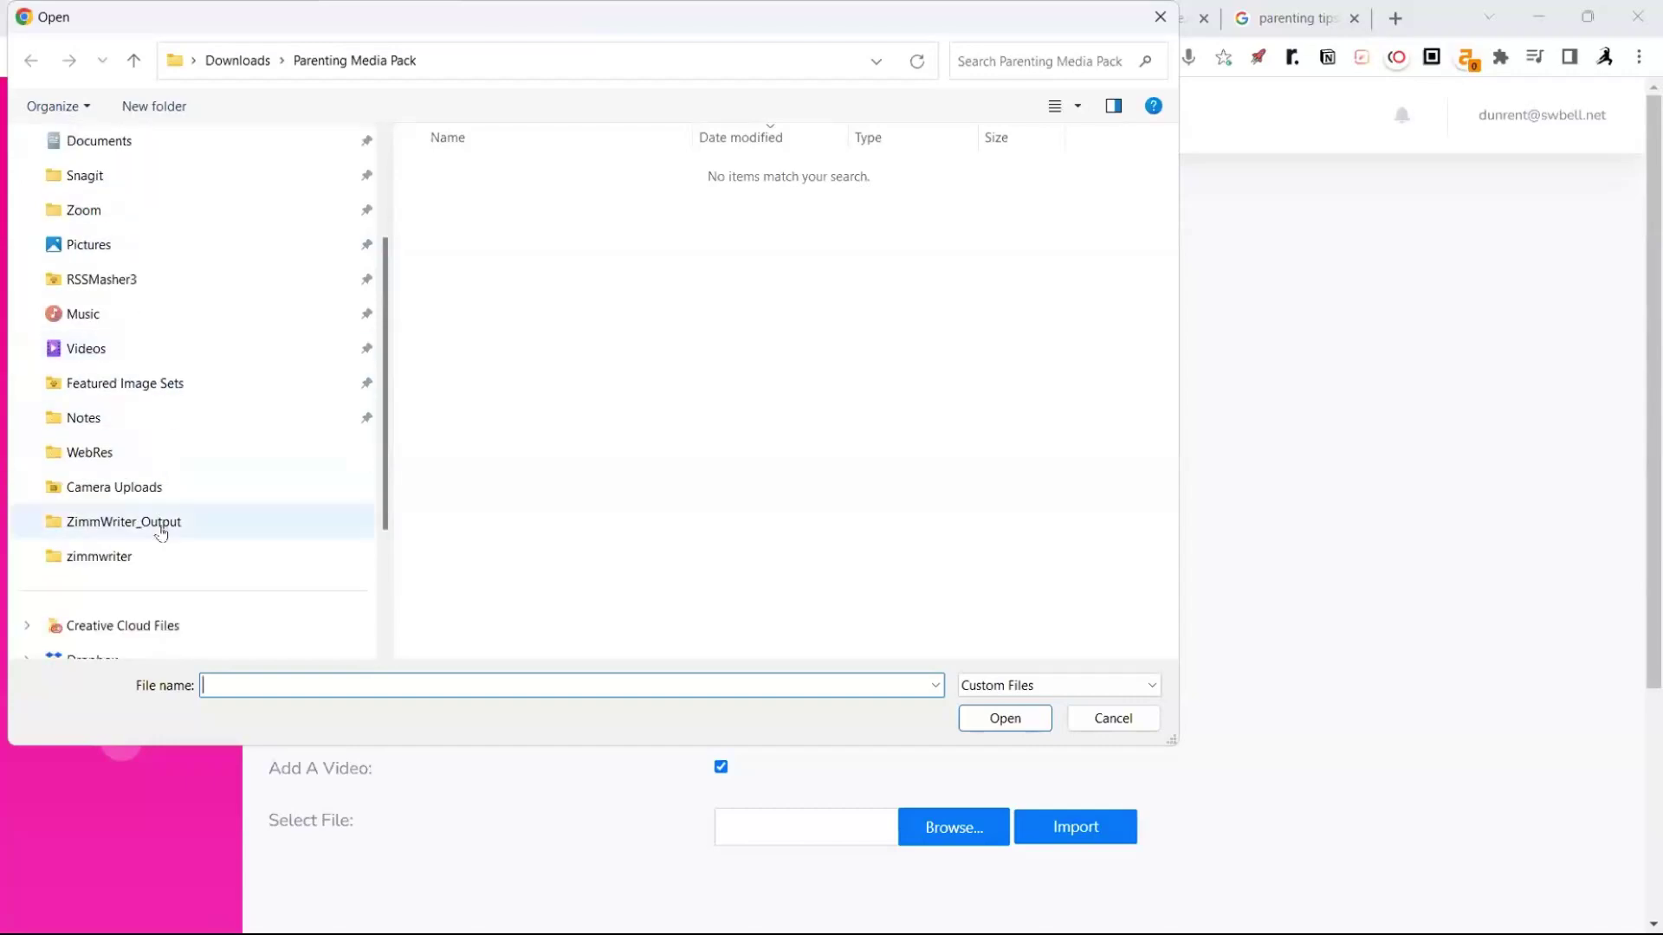
click(160, 526)
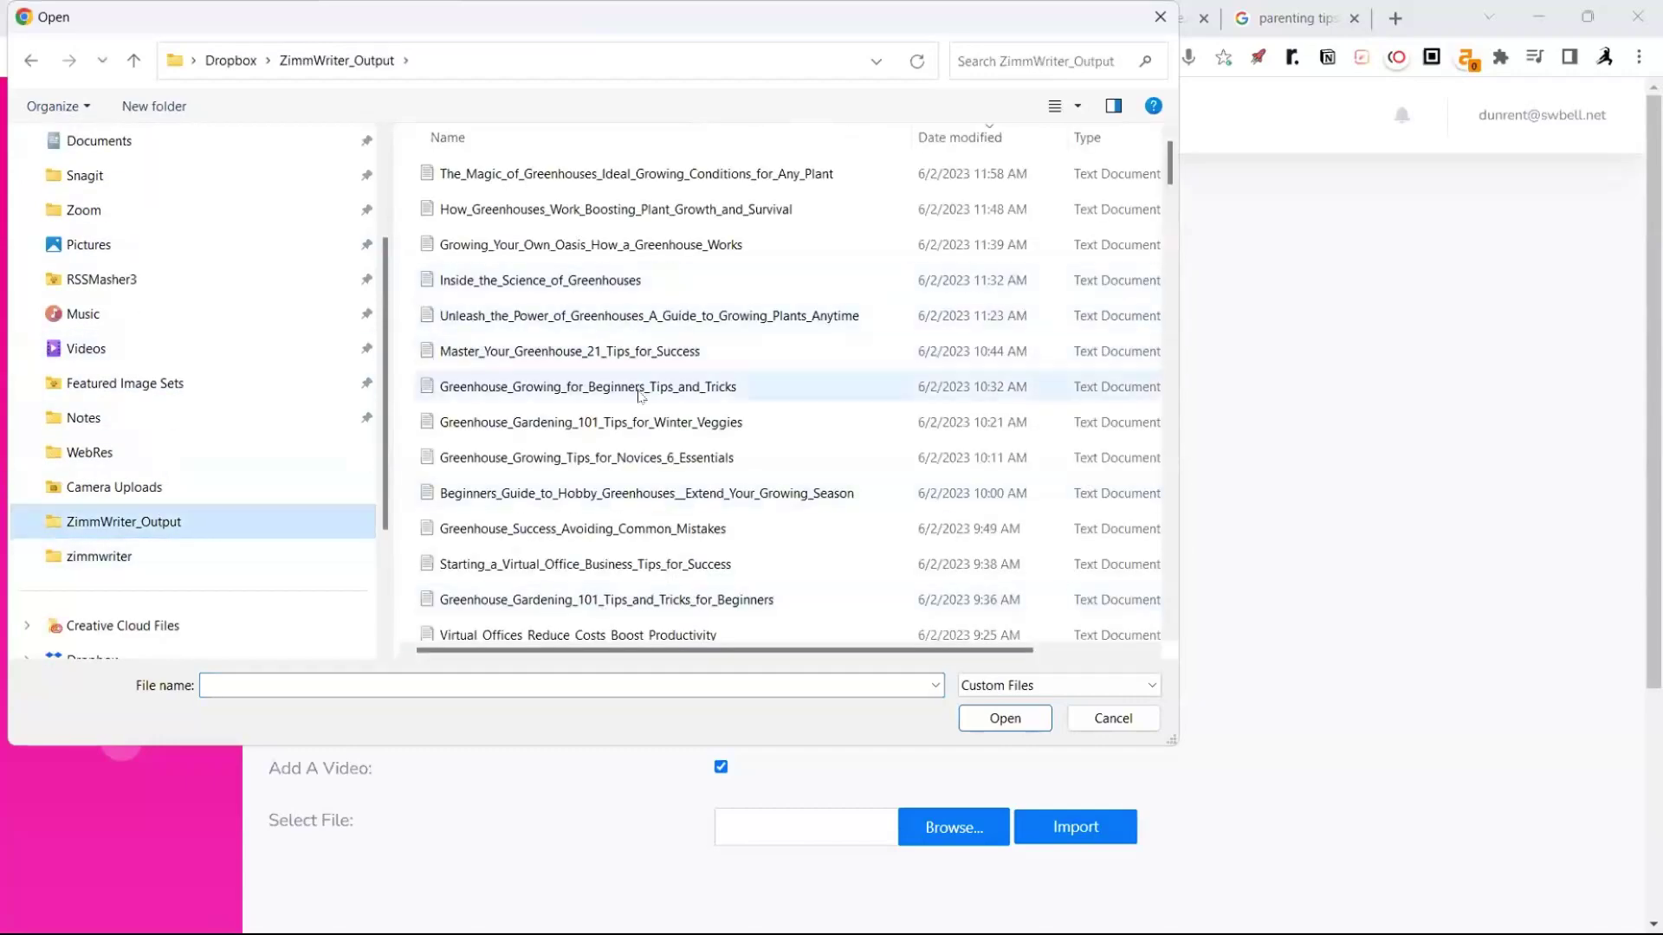
scroll(639, 394, down, 3)
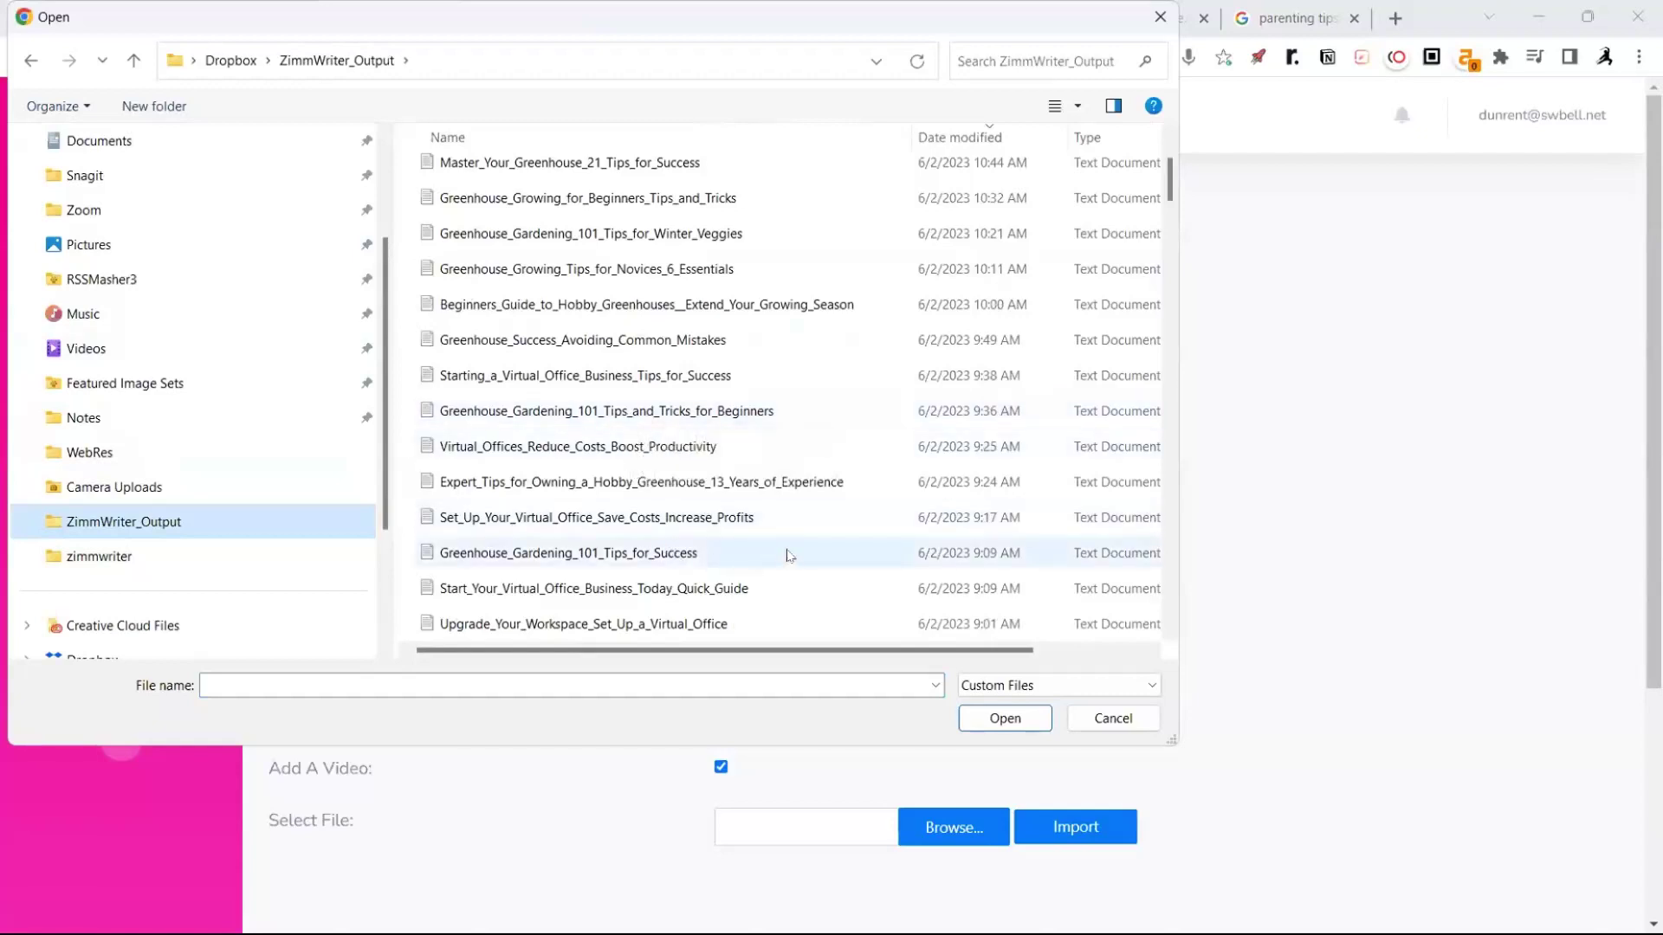
scroll(788, 556, down, 2)
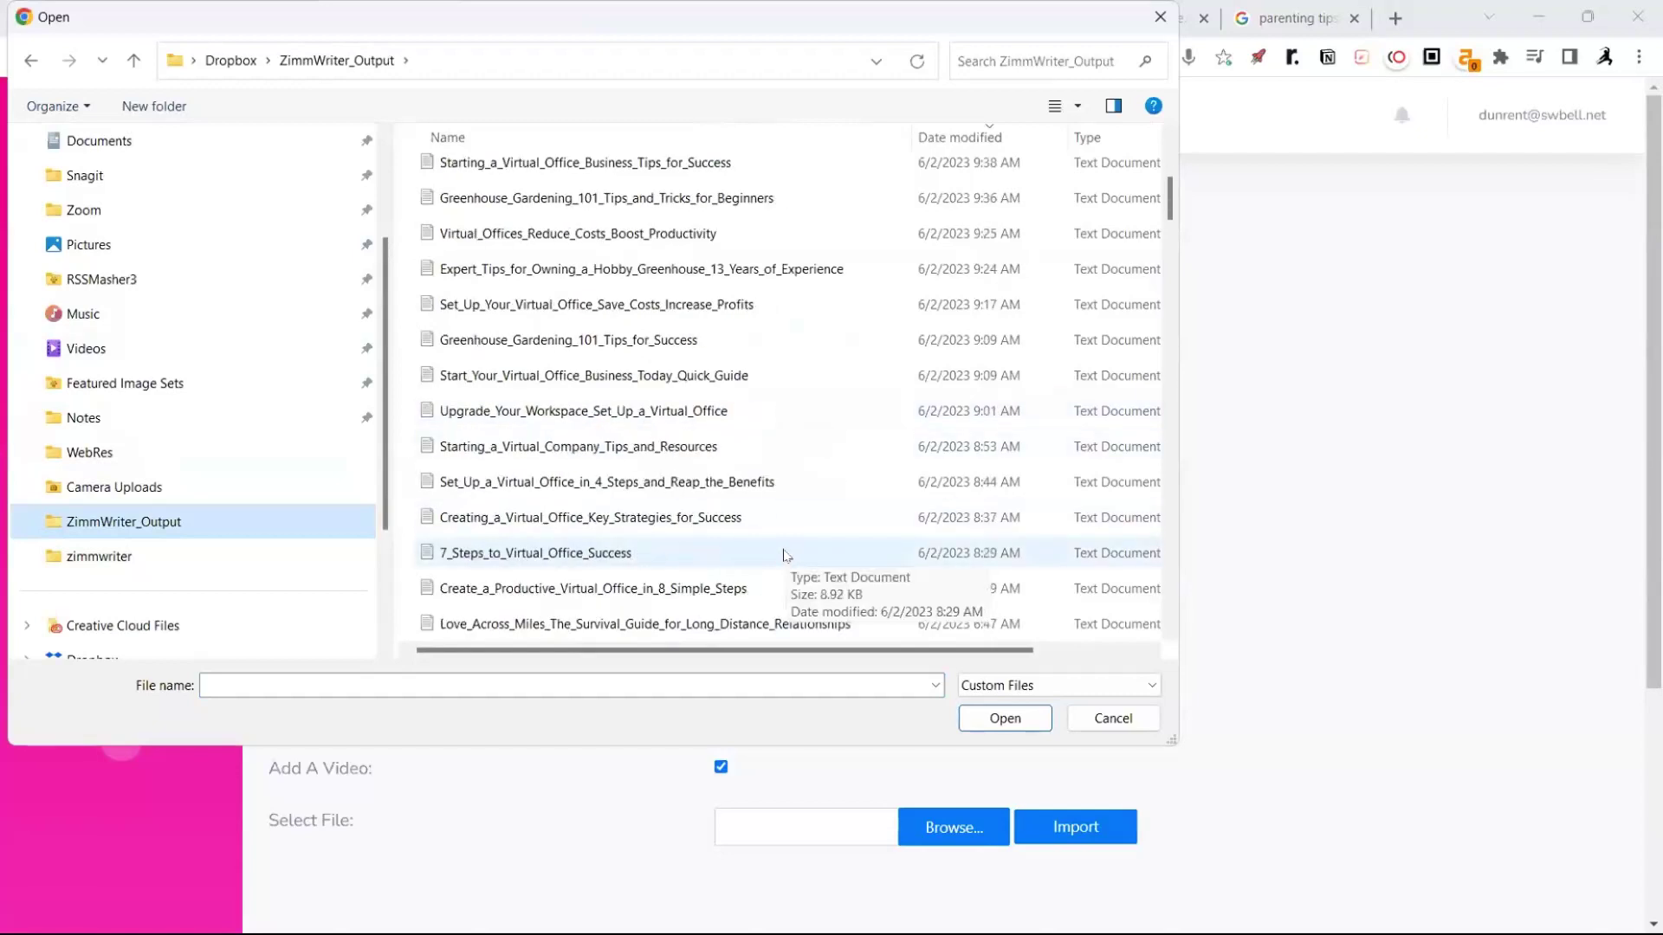
scroll(786, 555, up, 4)
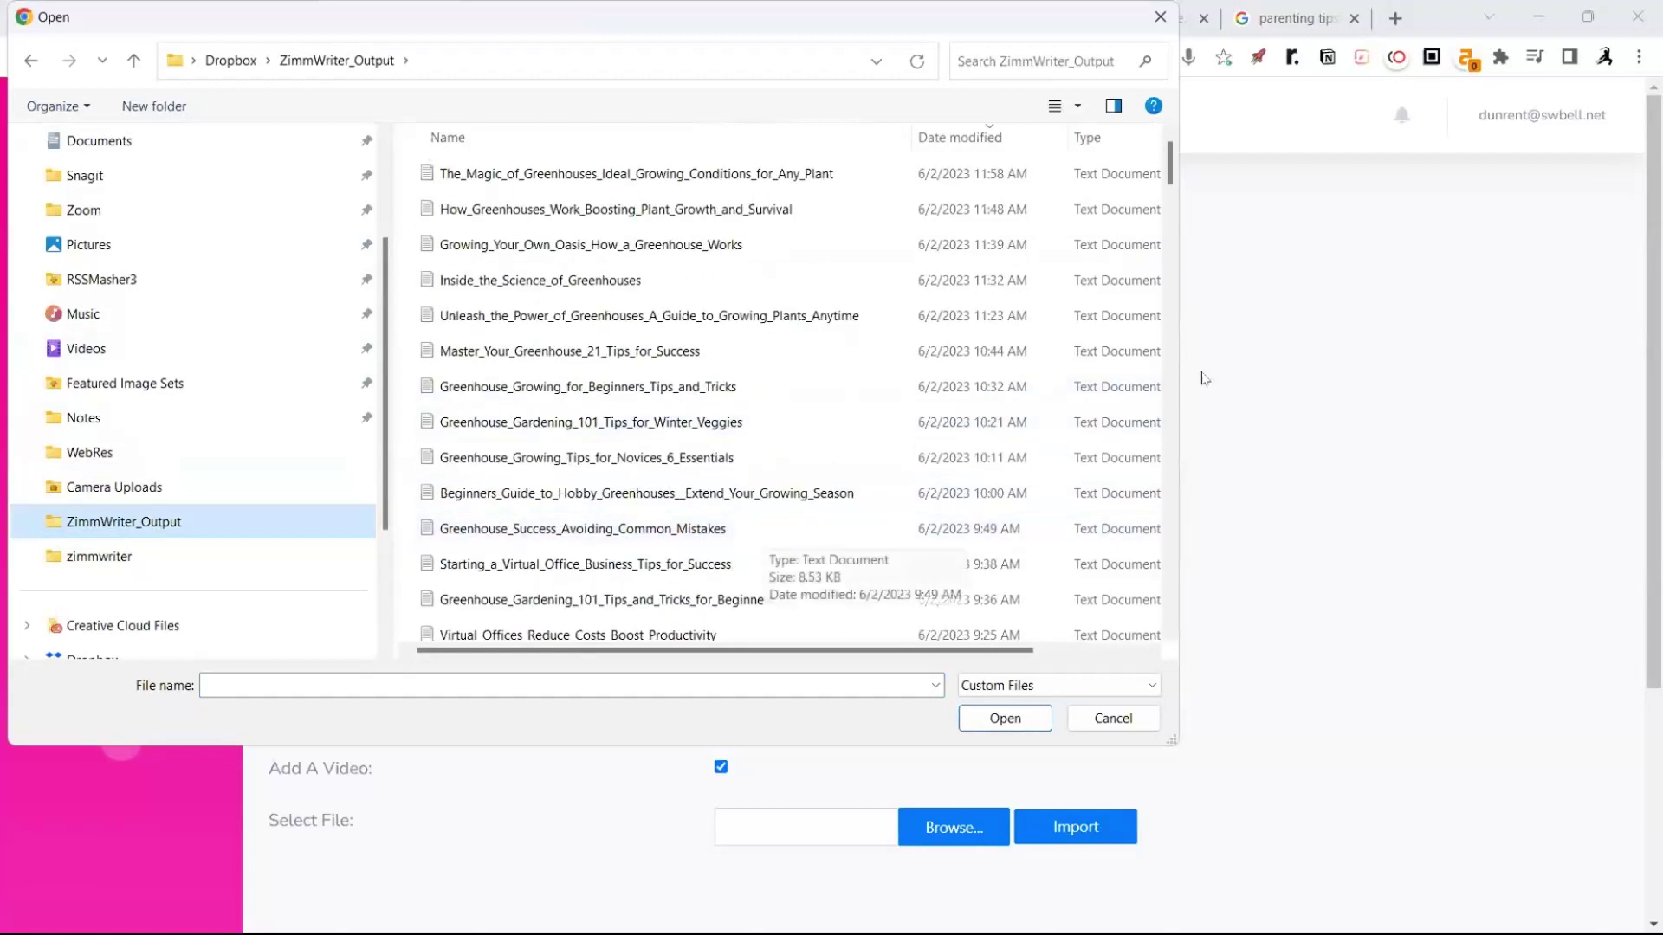
Switch to the remote desktop's ZimmWriter output folder and select the parenting articles from Redefining_Parenthood through Experience_the_Breakthrough
key(alt+Tab)
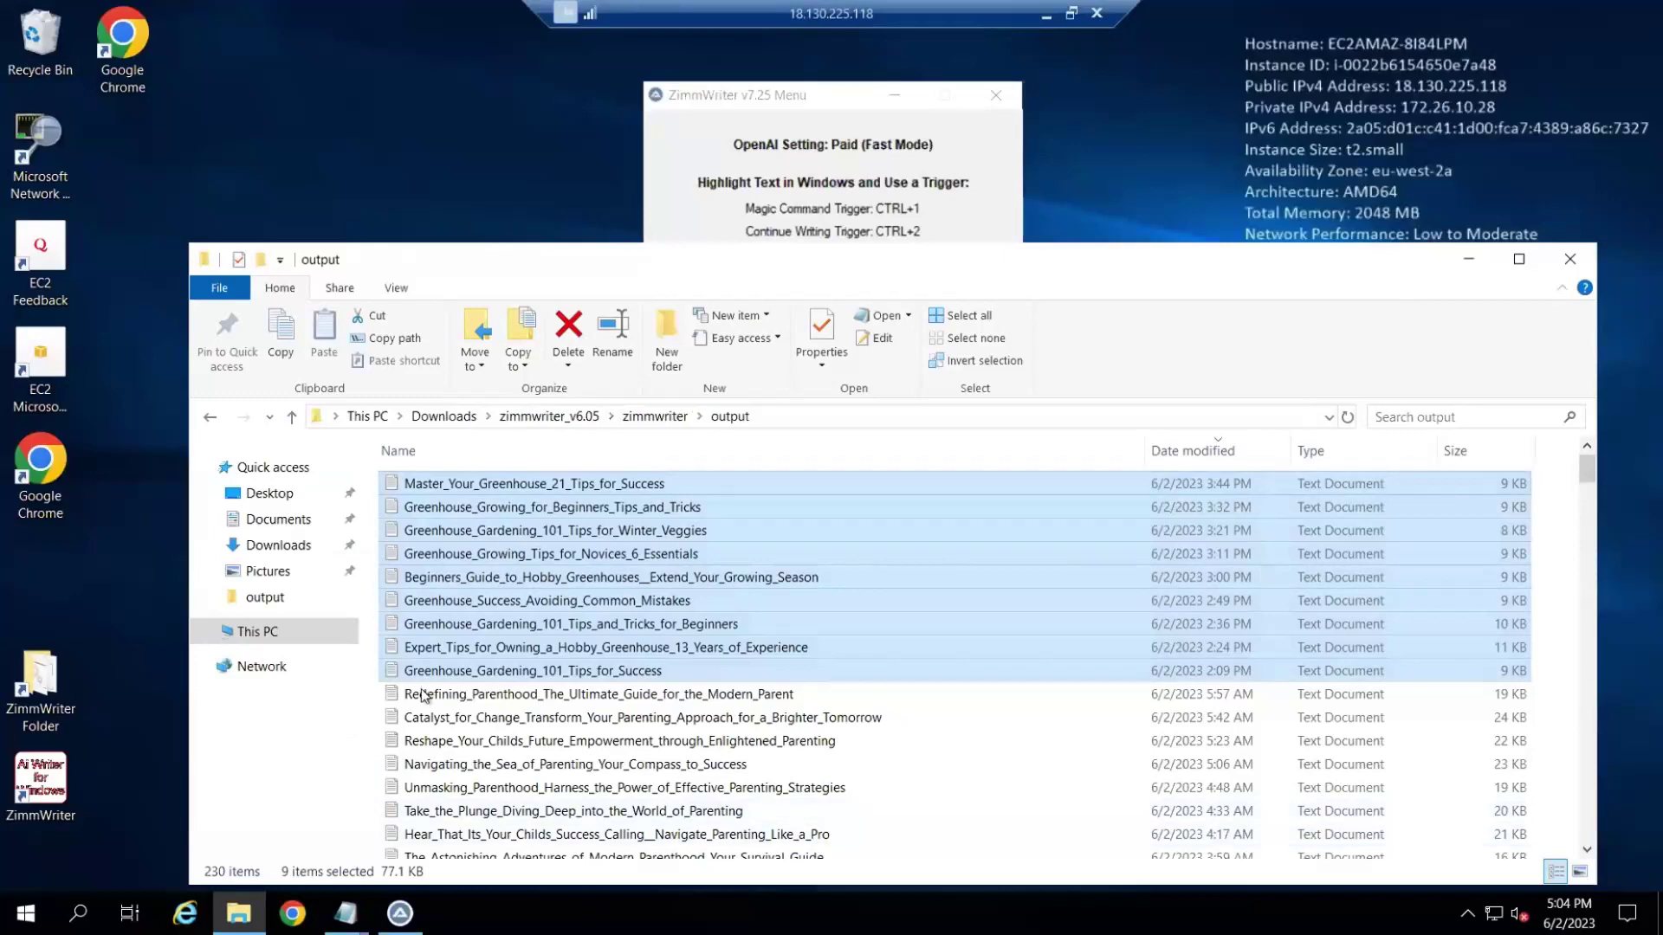
click(404, 697)
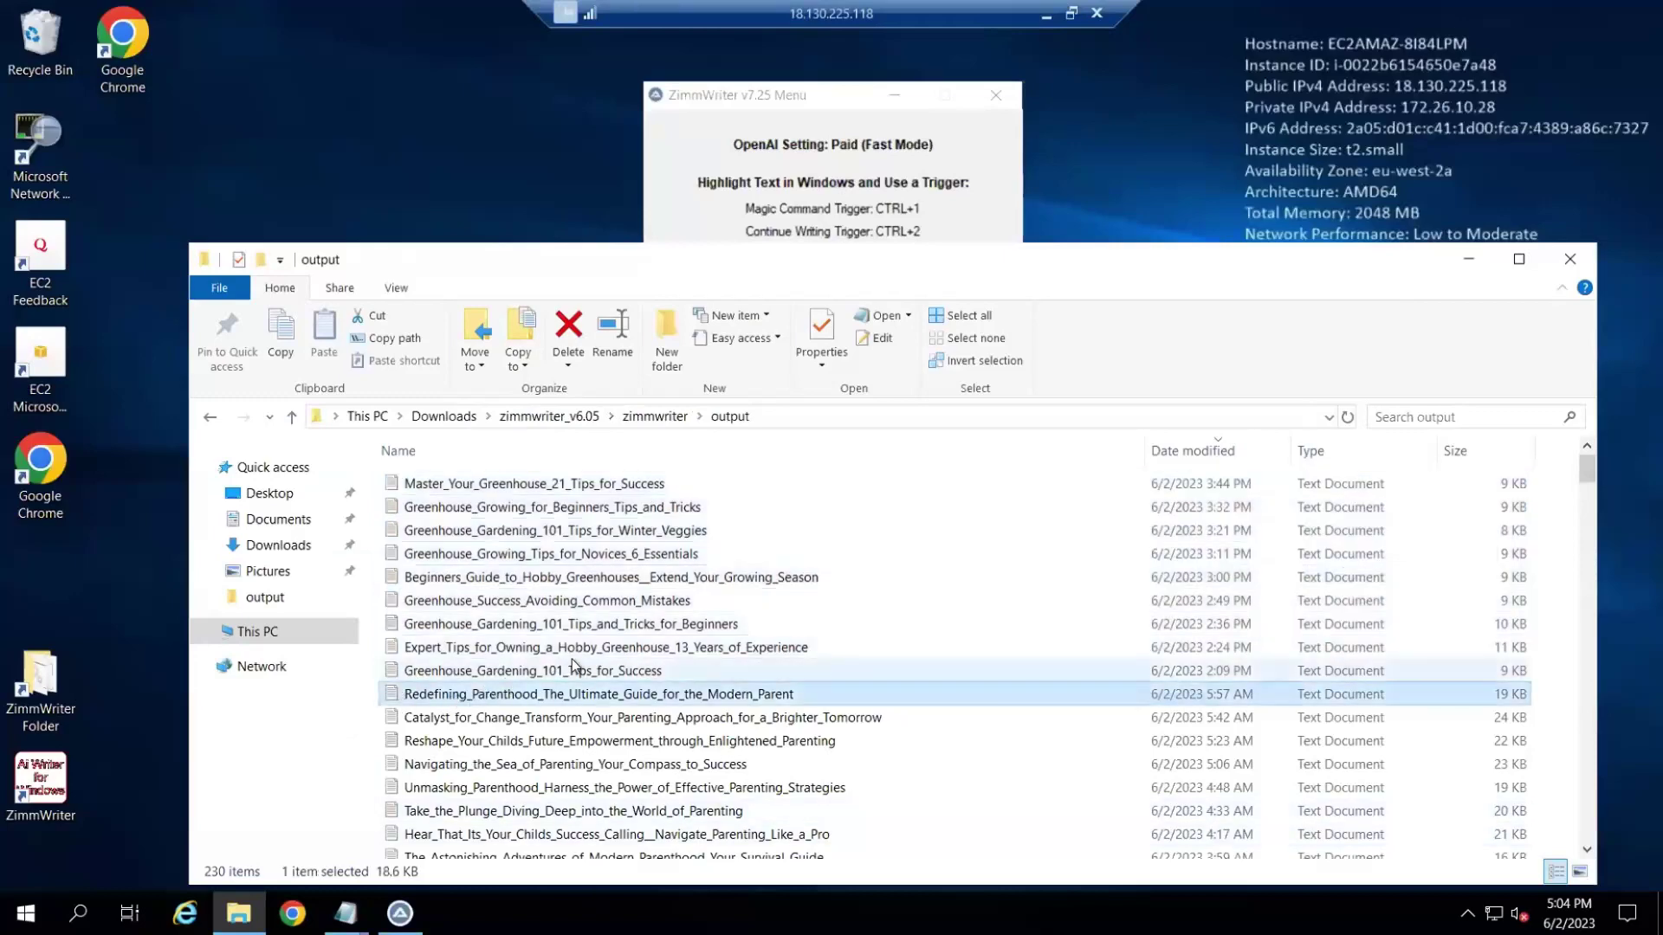
scroll(586, 668, down, 2)
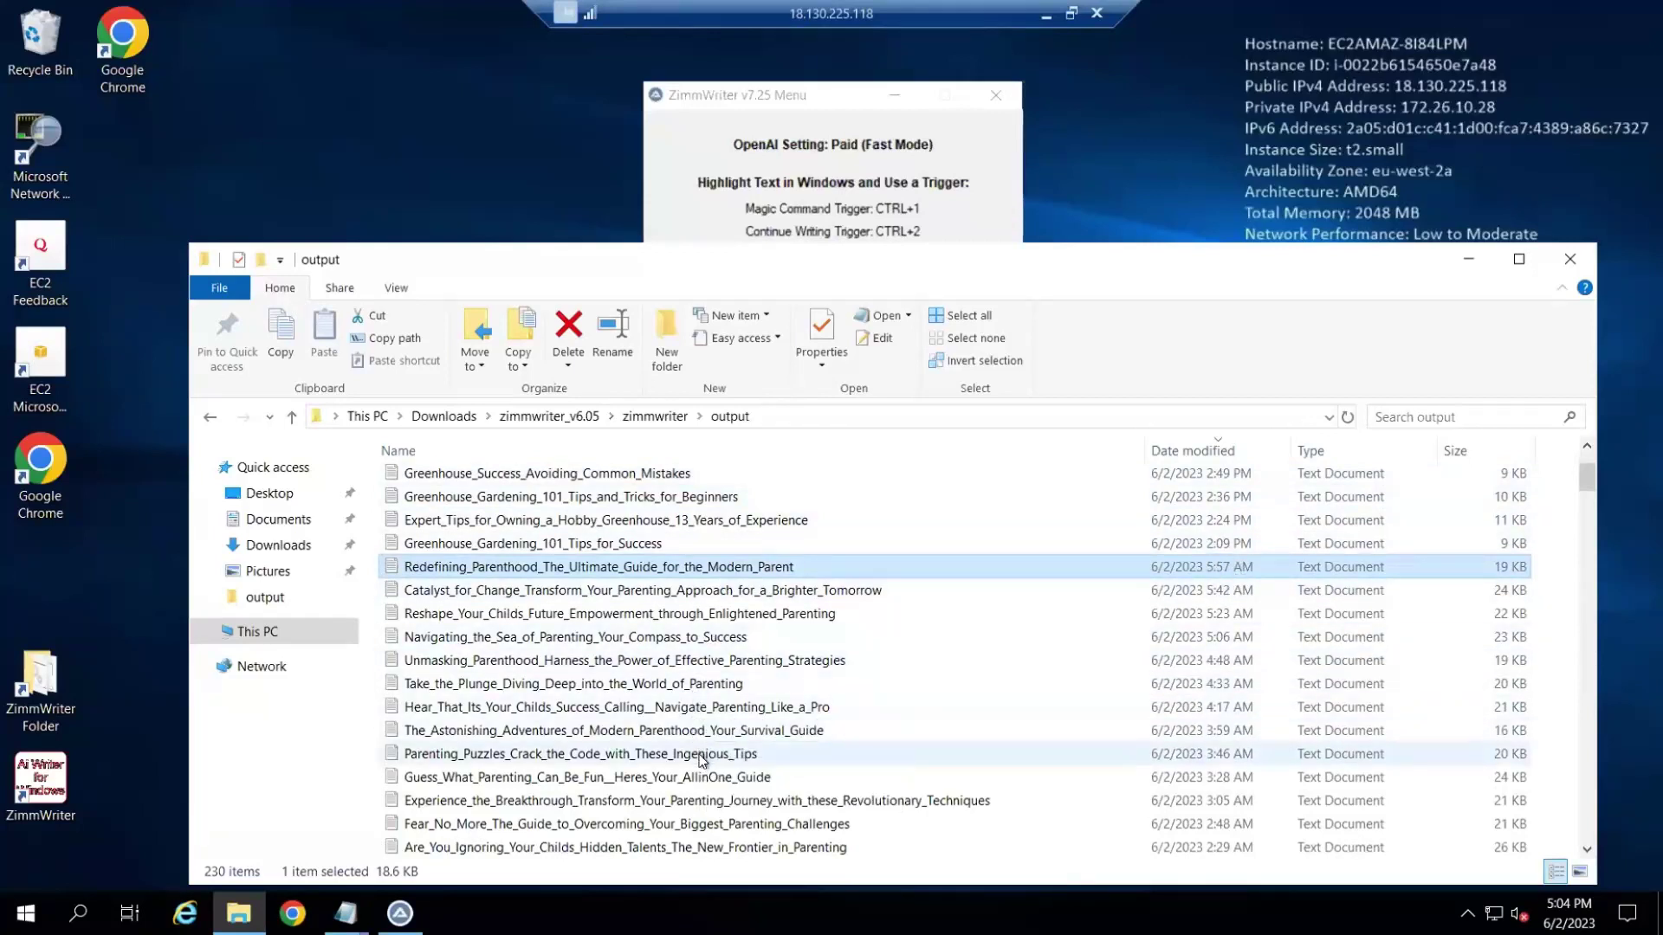
scroll(863, 792, down, 1)
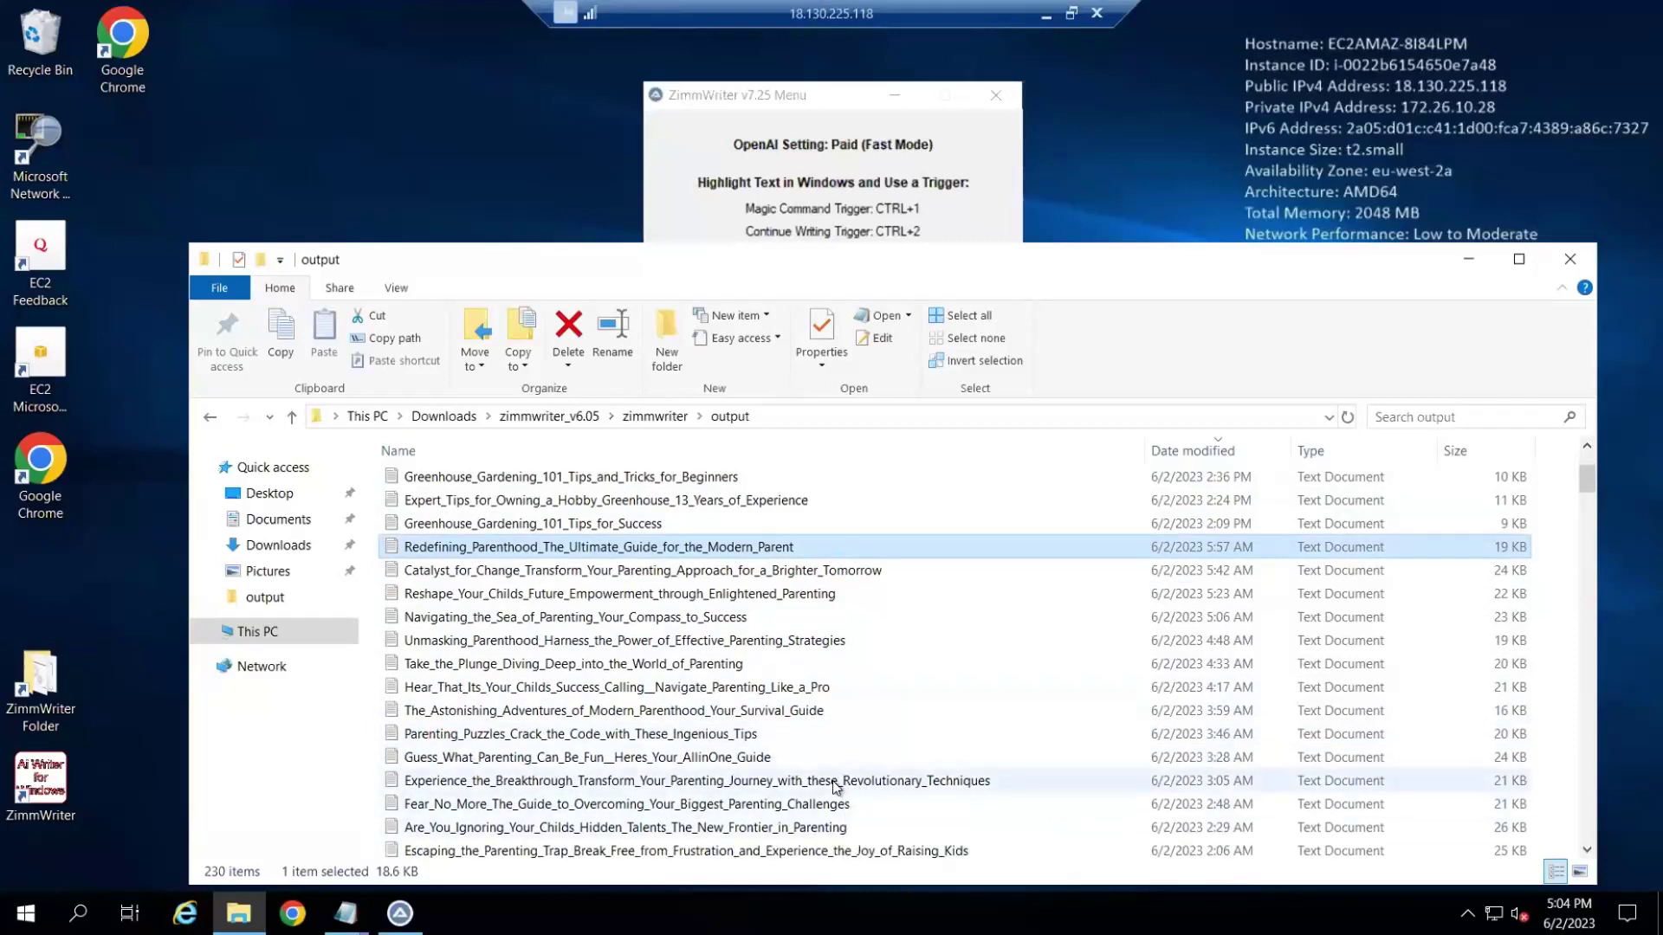
shift+click(830, 782)
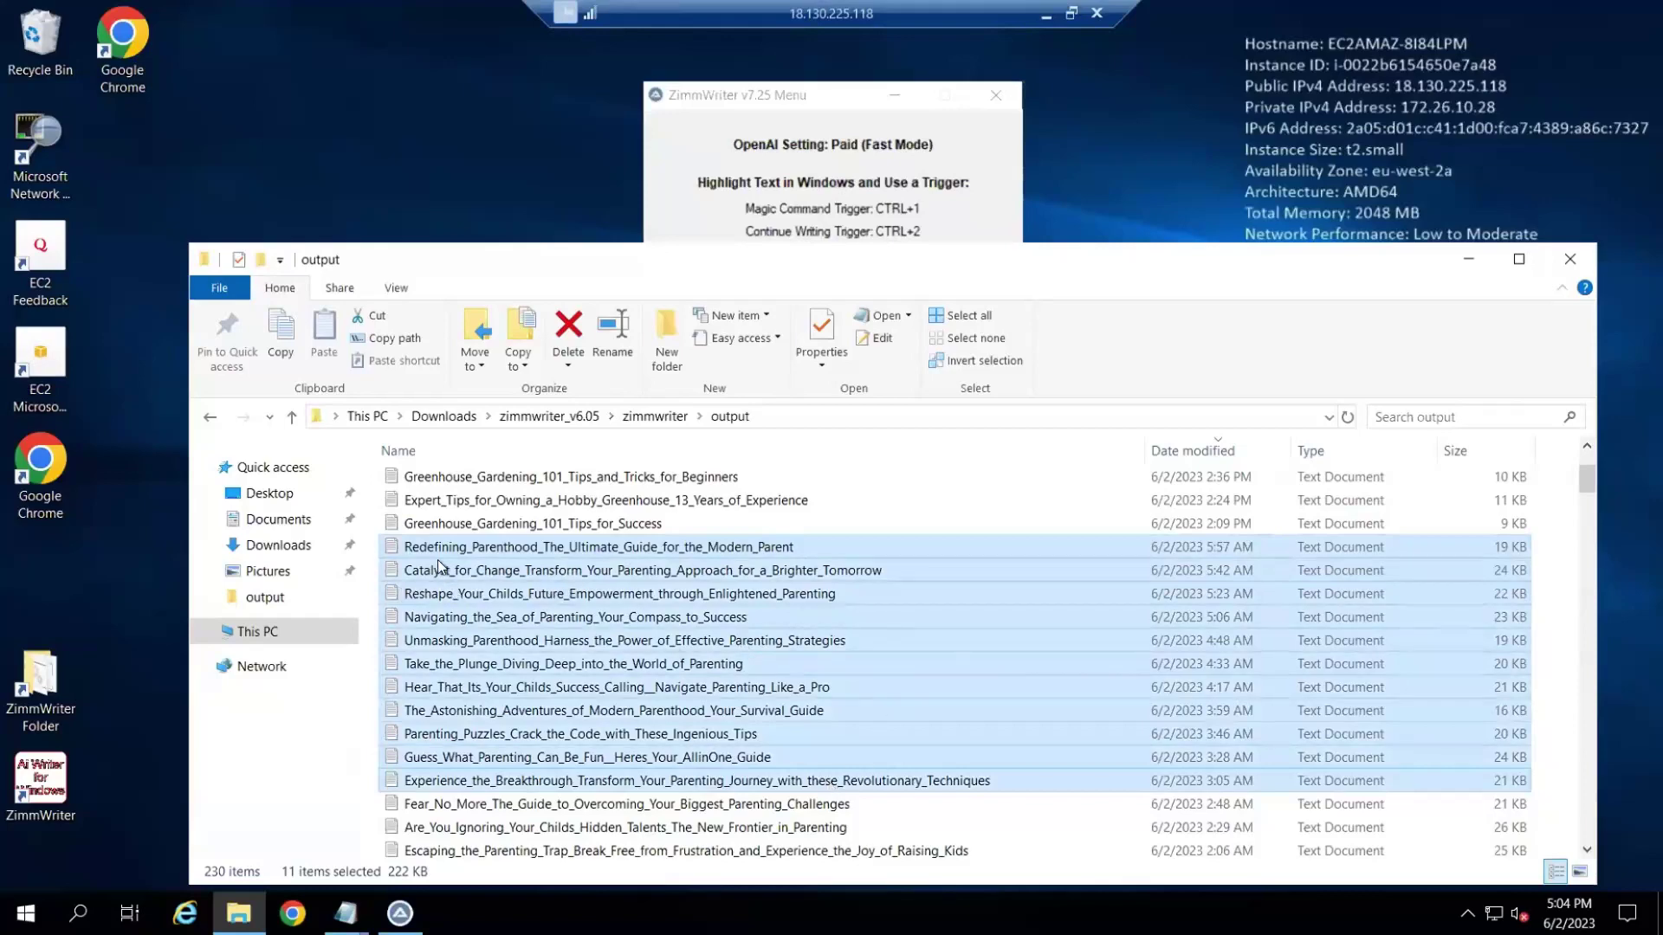
scroll(606, 554, down, 3)
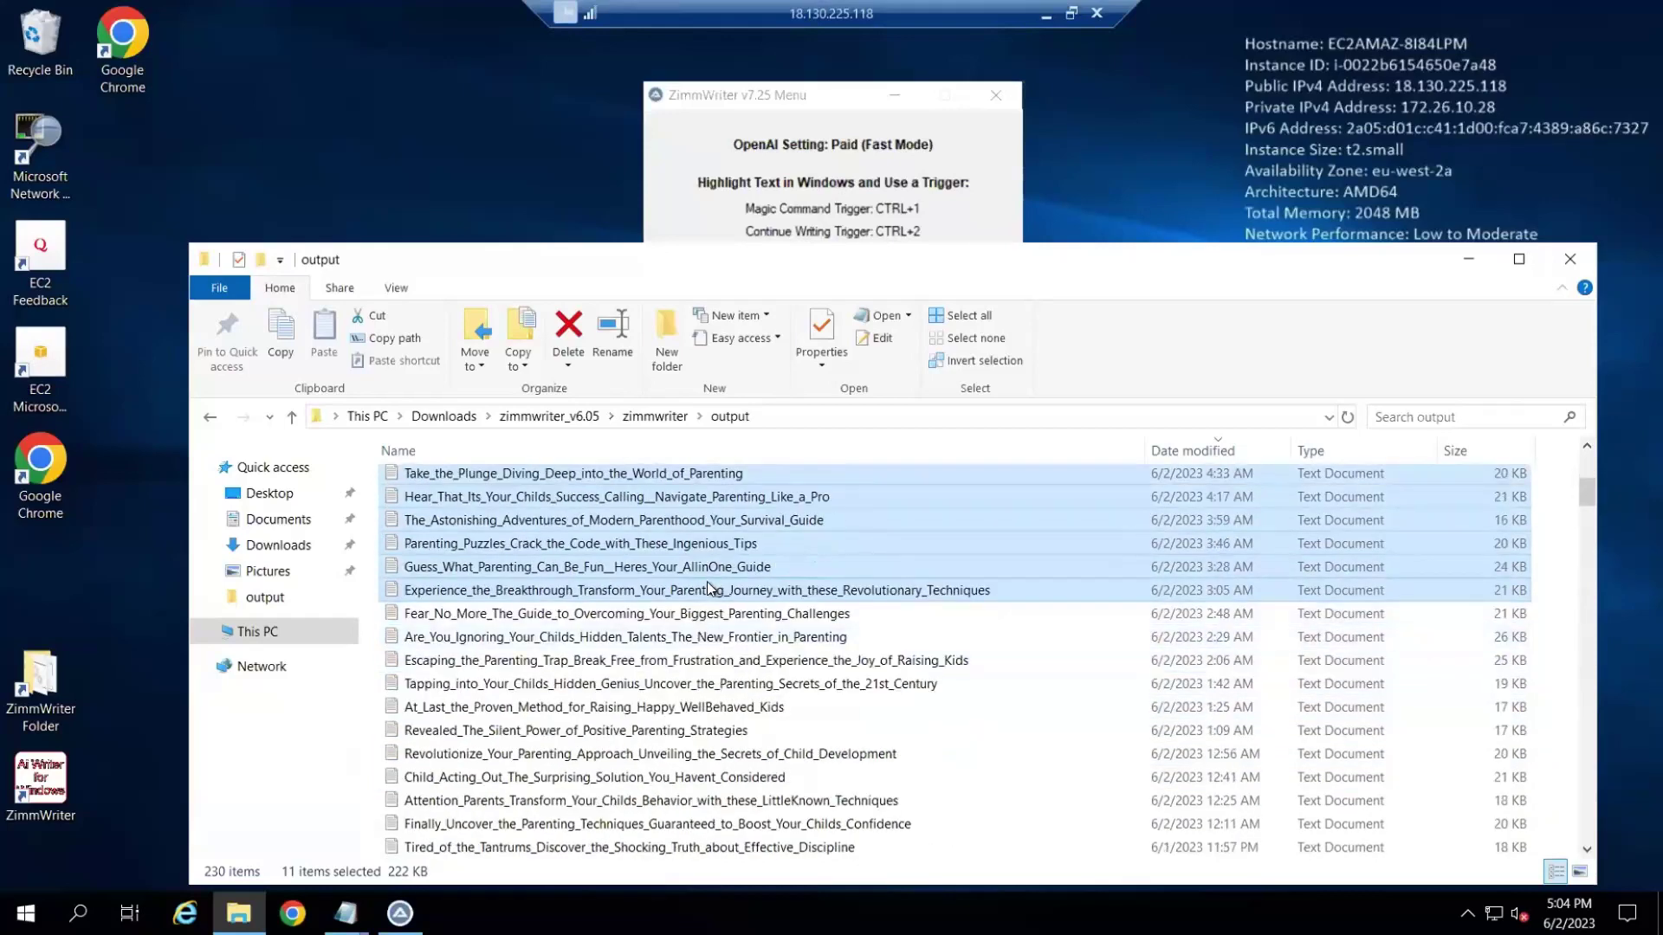
scroll(699, 558, up, 2)
scroll(699, 553, up, 1)
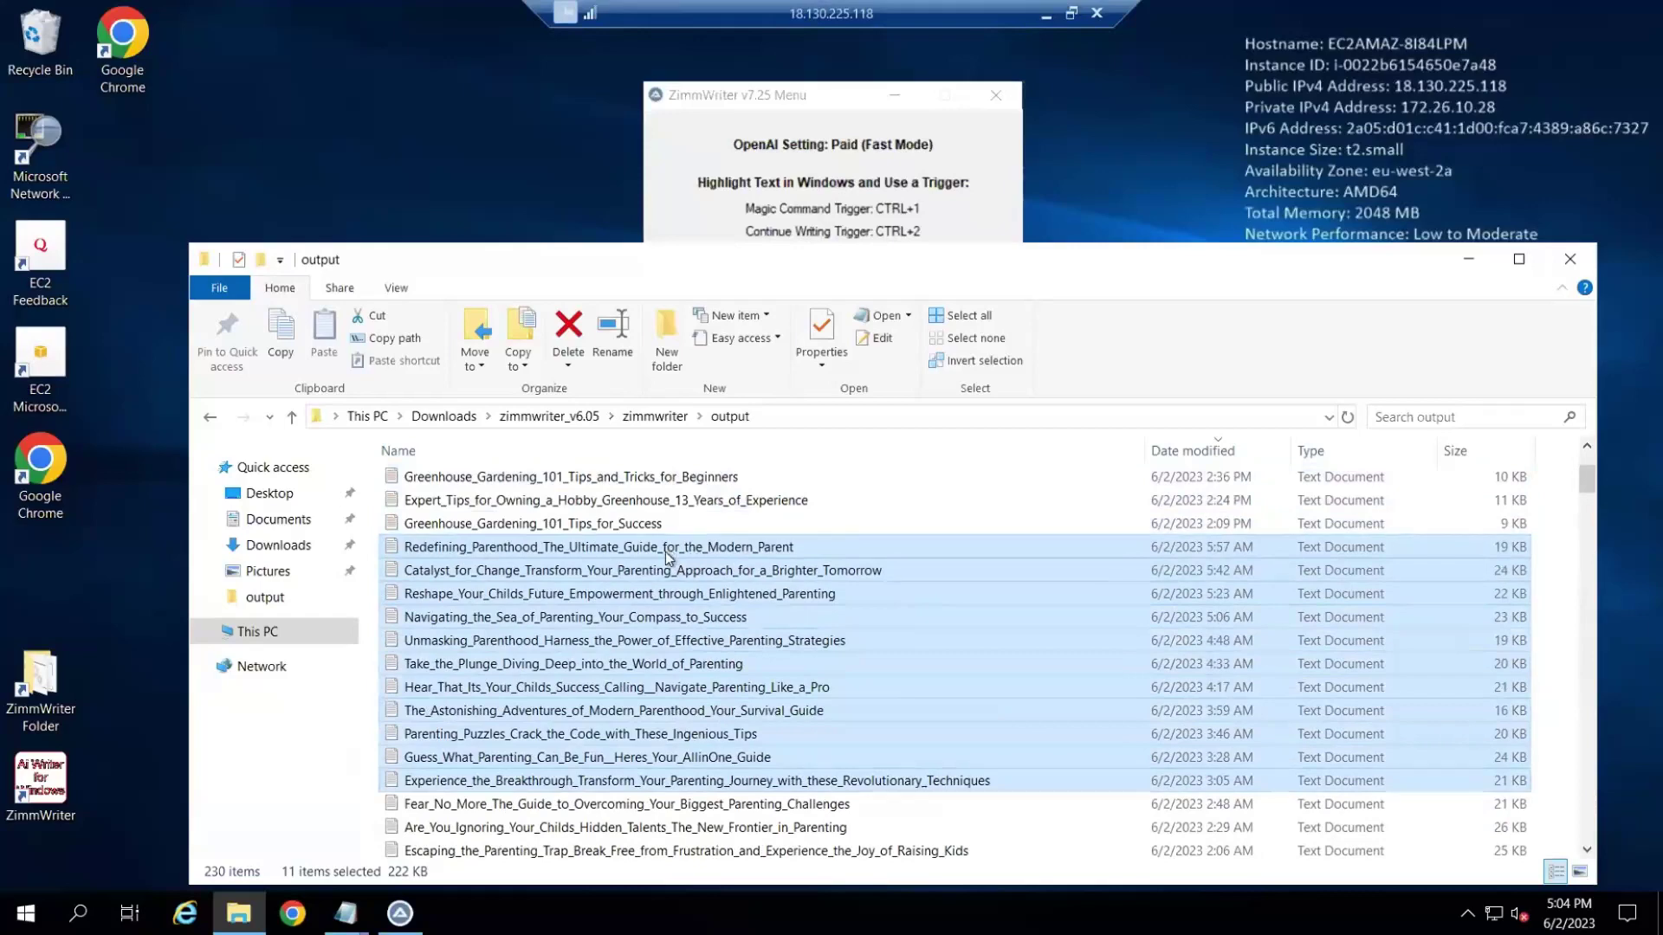
Reselect only the ten parenting articles from Redefining_Parenthood through Guess_What_Parenting_Can_Be_Fun, and return to AiMasher's file dialog
click(667, 549)
scroll(671, 568, down, 2)
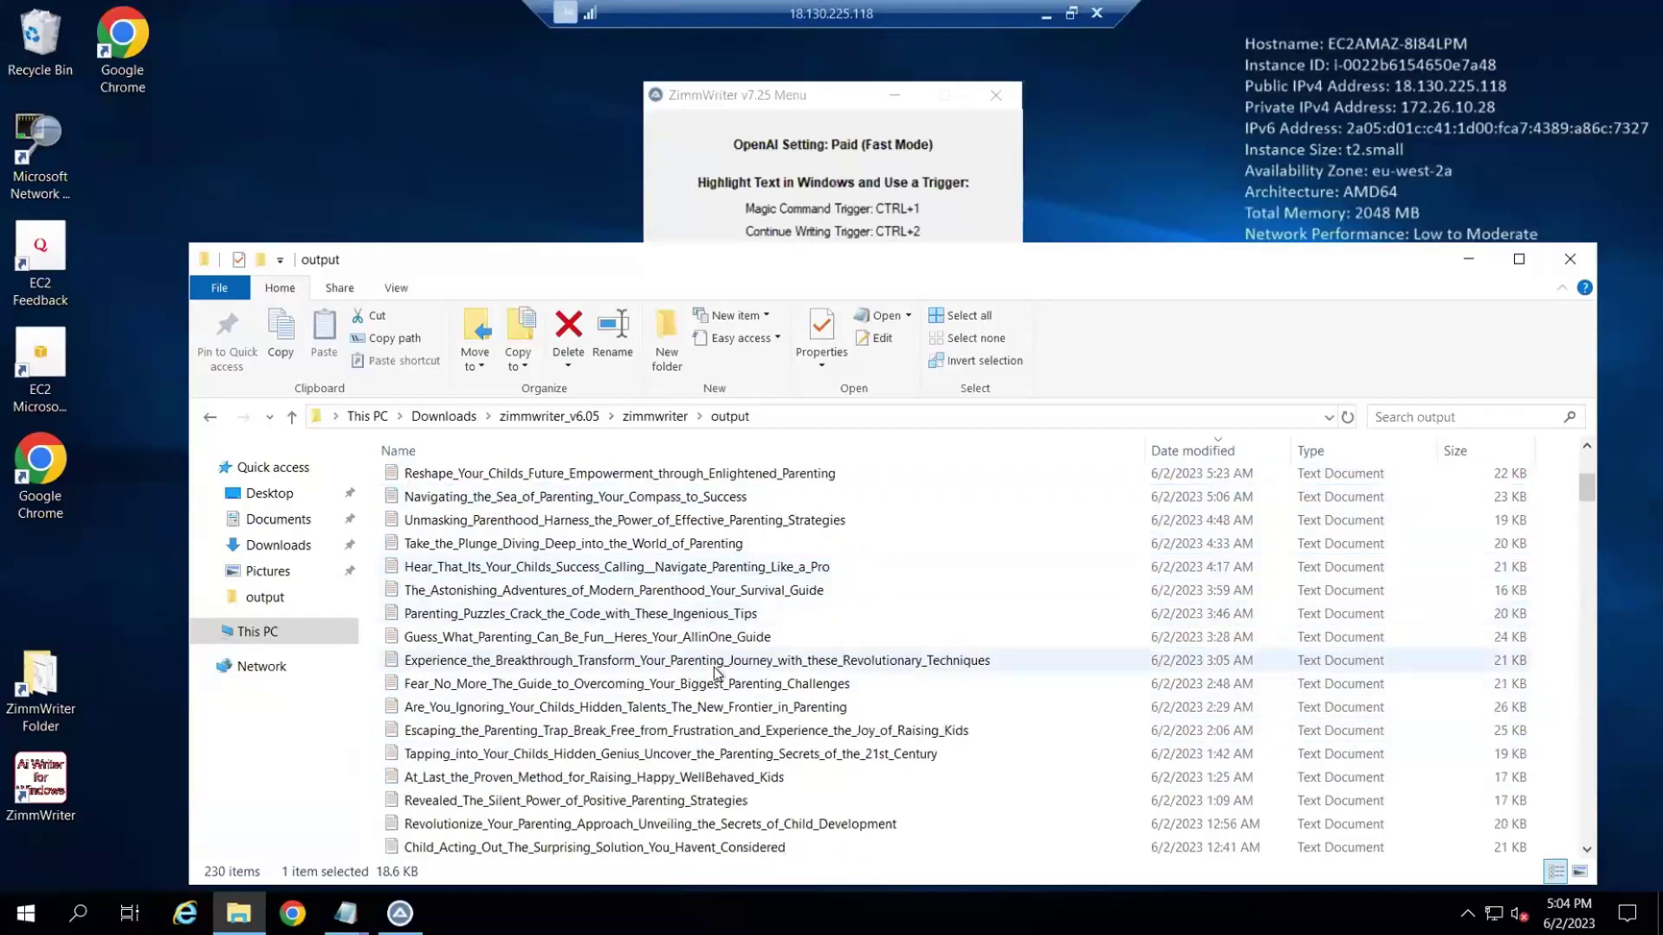
scroll(719, 745, down, 1)
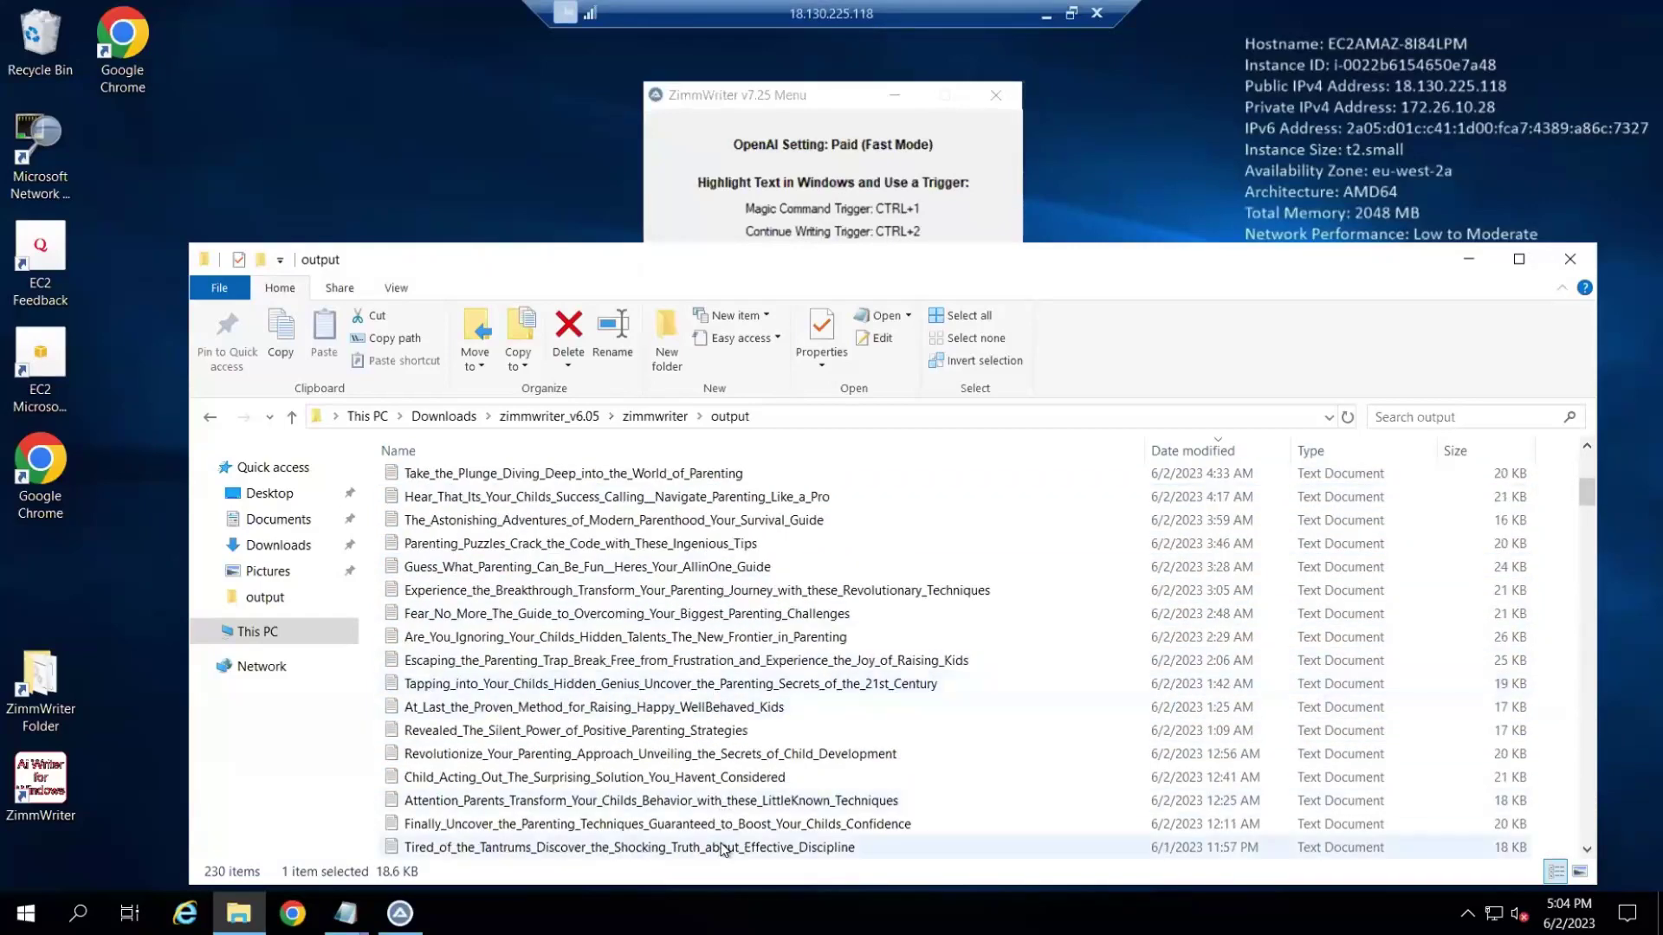
scroll(720, 831, down, 1)
scroll(720, 843, down, 1)
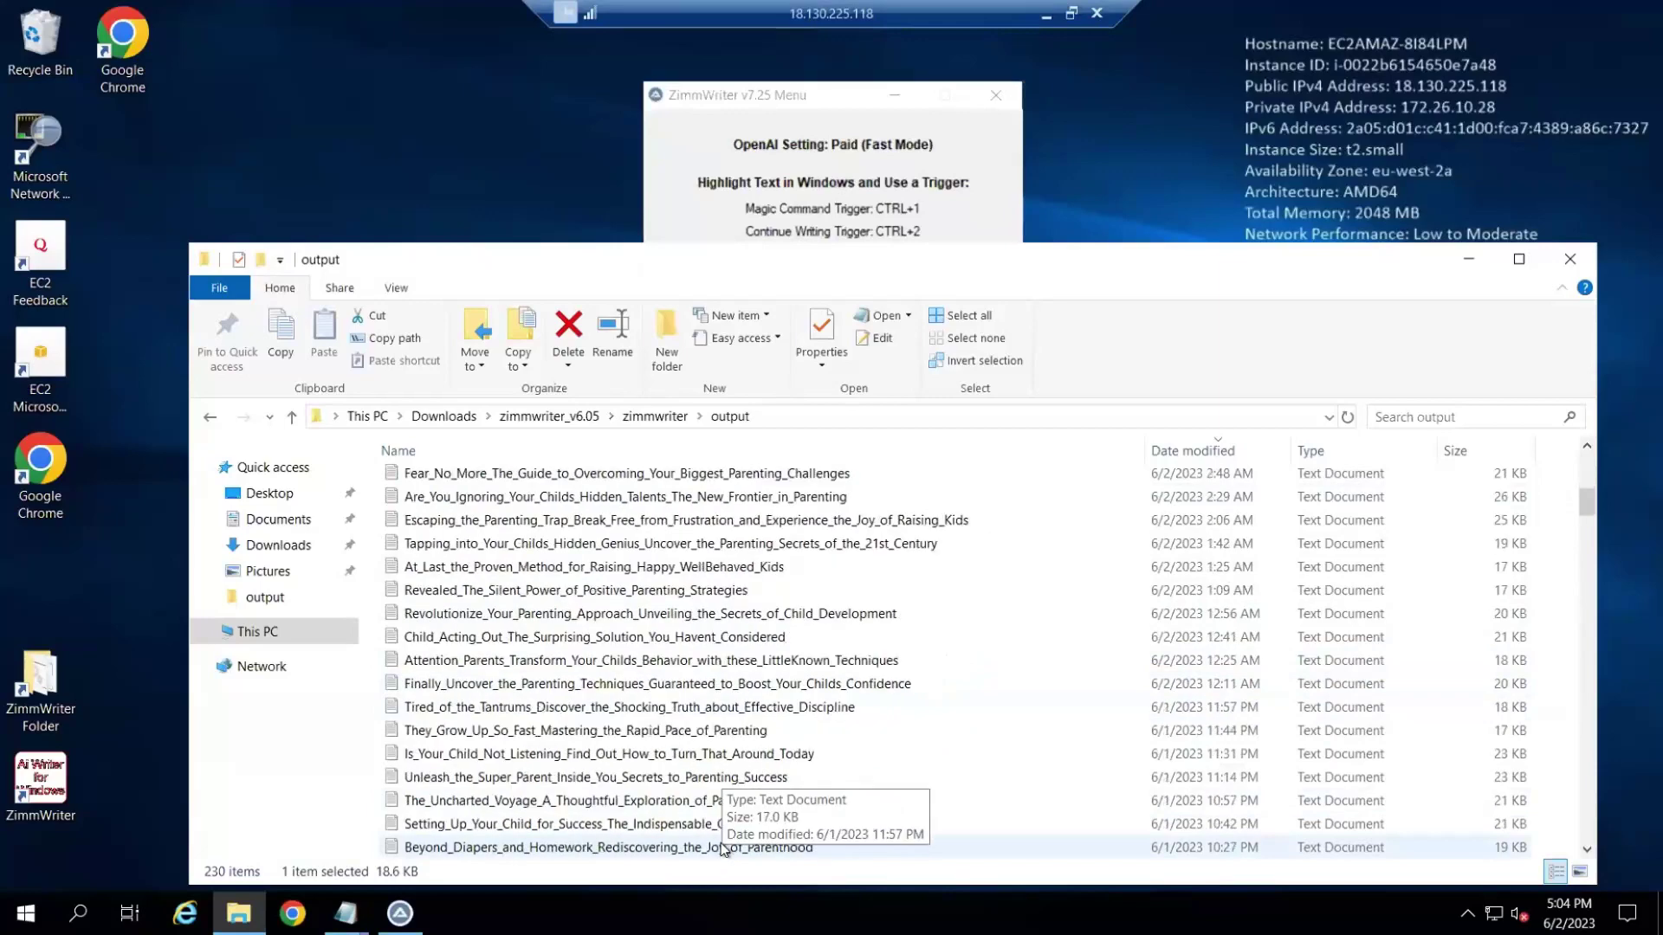
scroll(721, 843, down, 1)
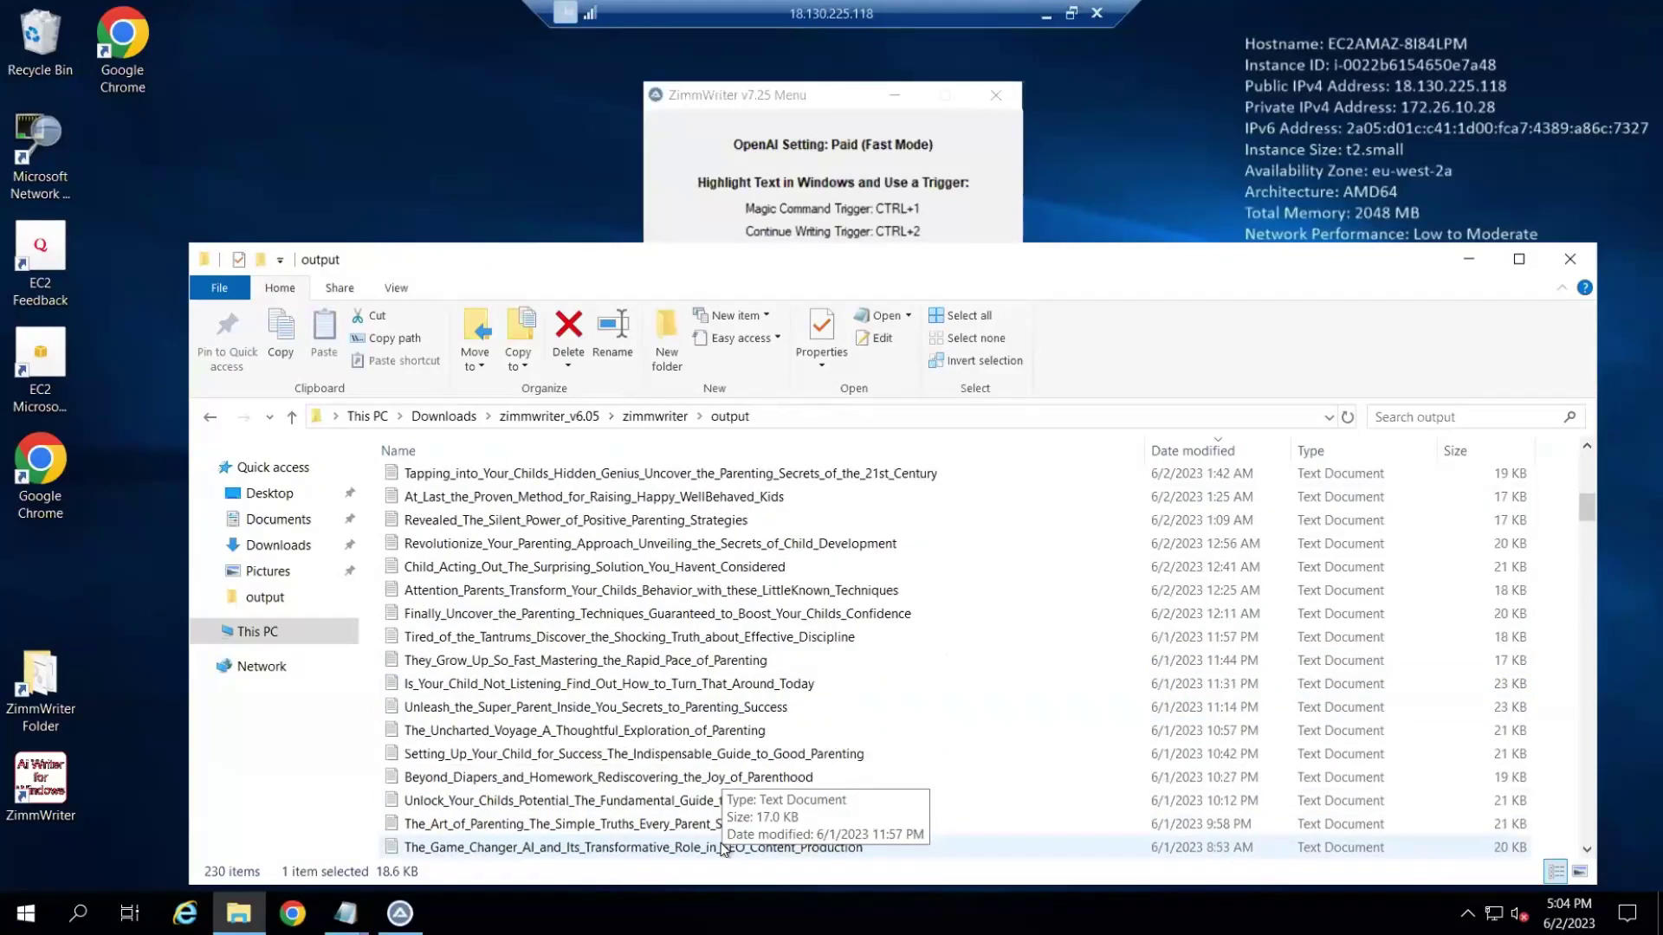
scroll(720, 843, up, 6)
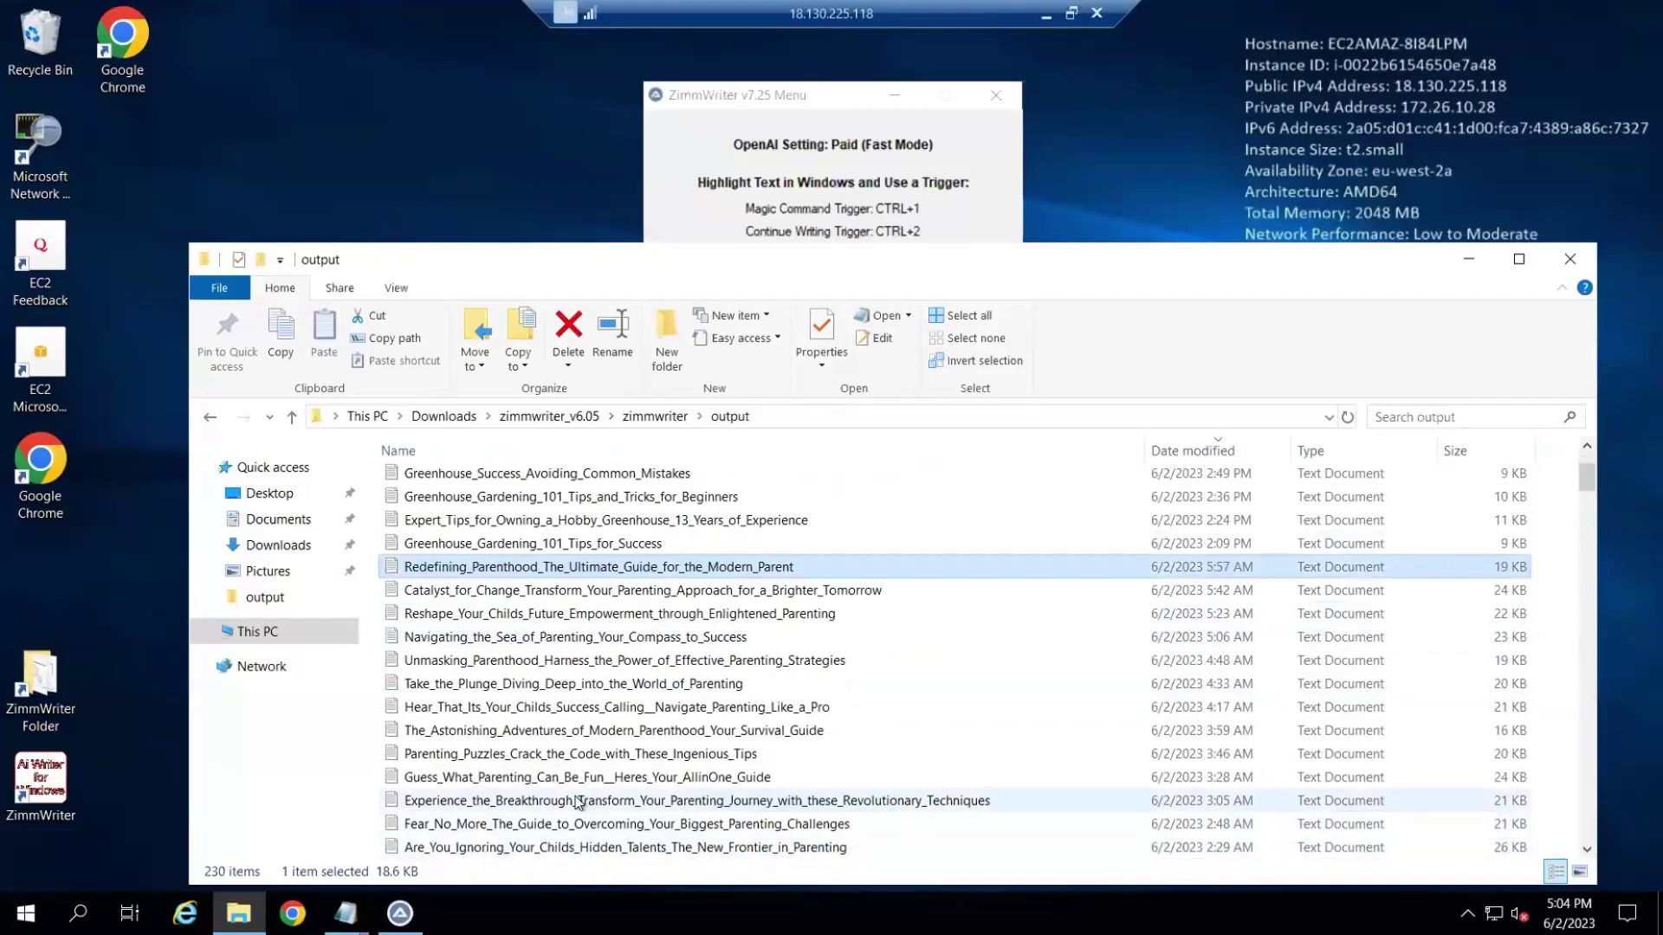
shift+click(574, 777)
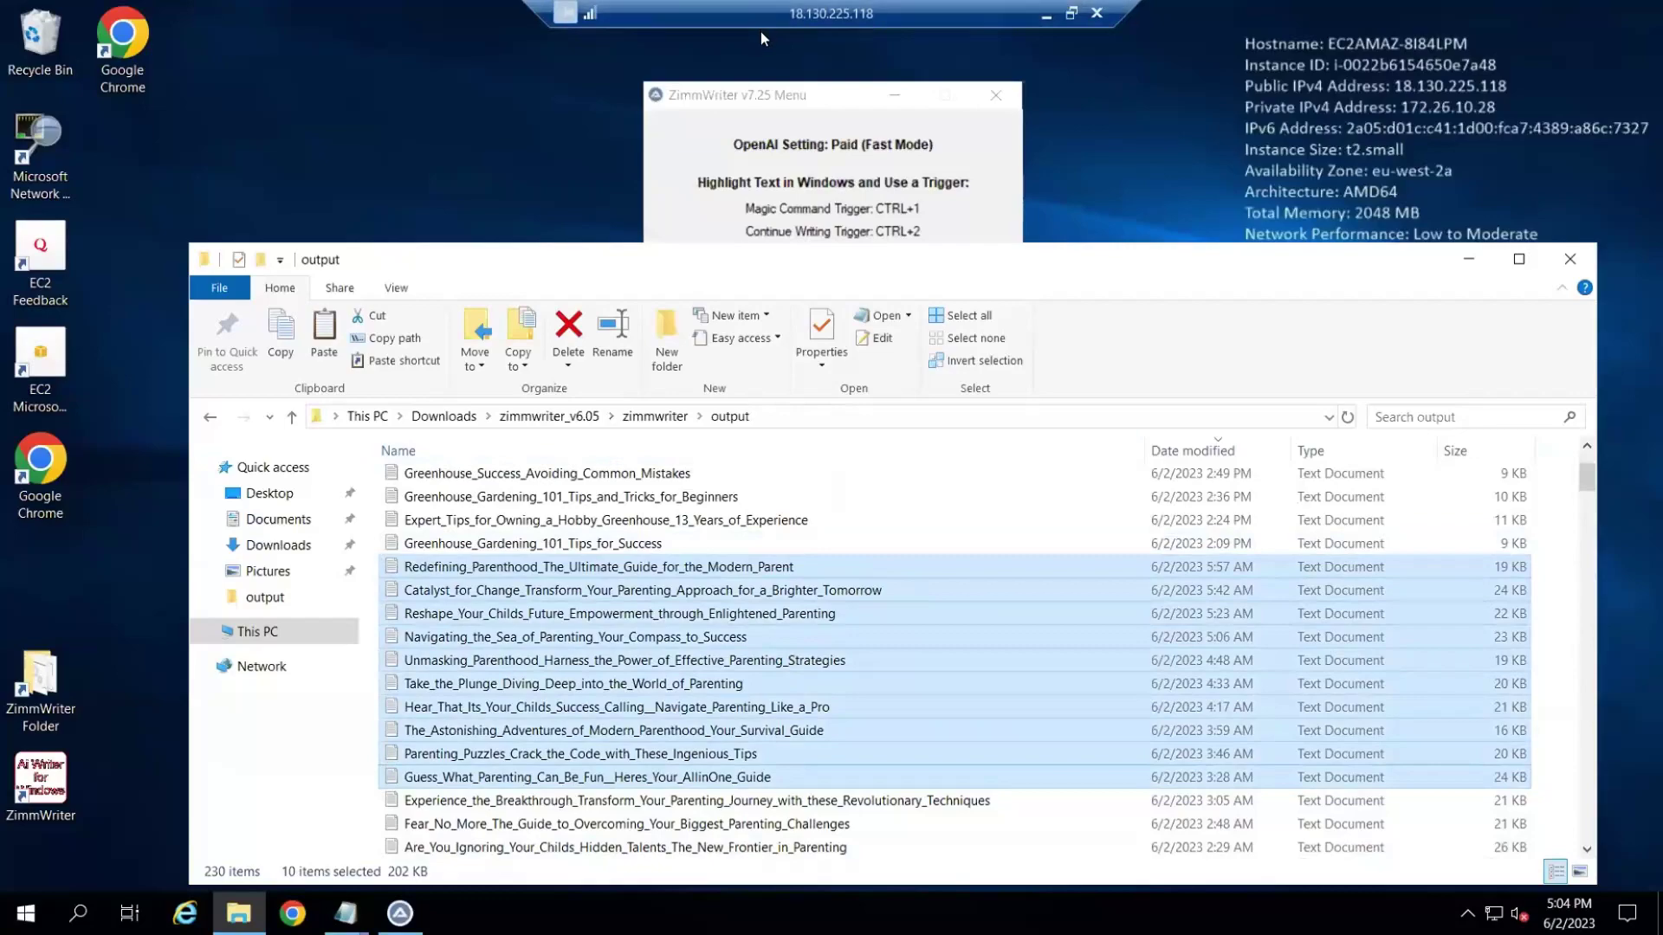
key(alt+Tab)
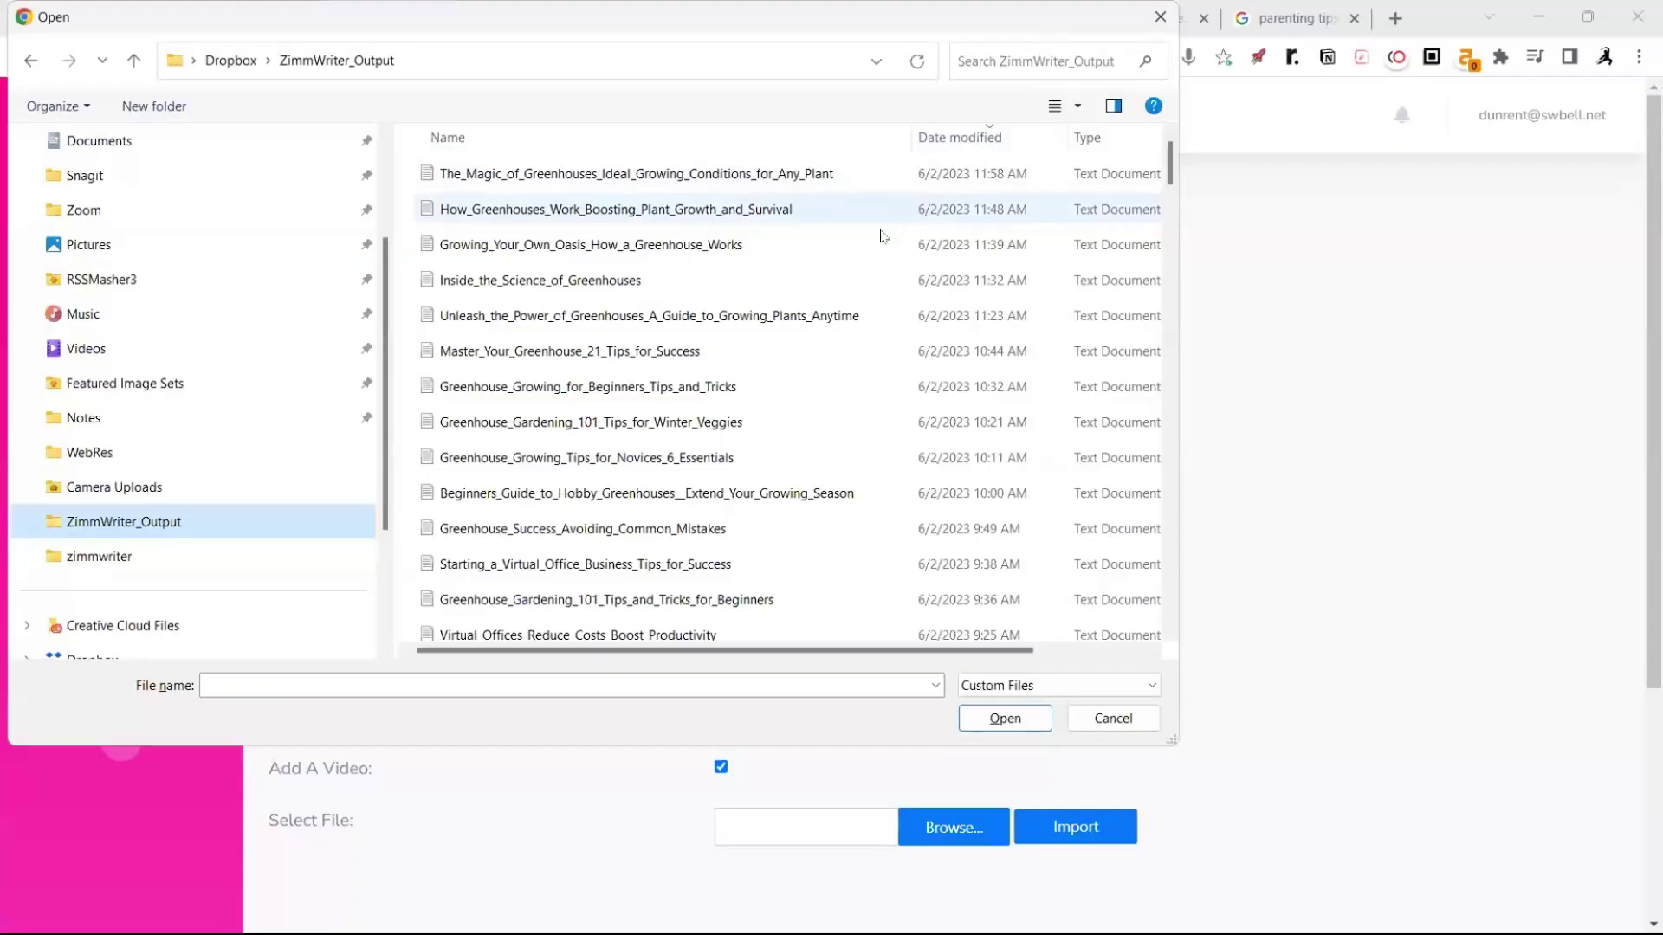
Choose the ten parenting article files, Redefining_Parenthood through Guess_What_Parenting_Can_Be_Fun, from ZimmWriter_Output and import them
click(863, 283)
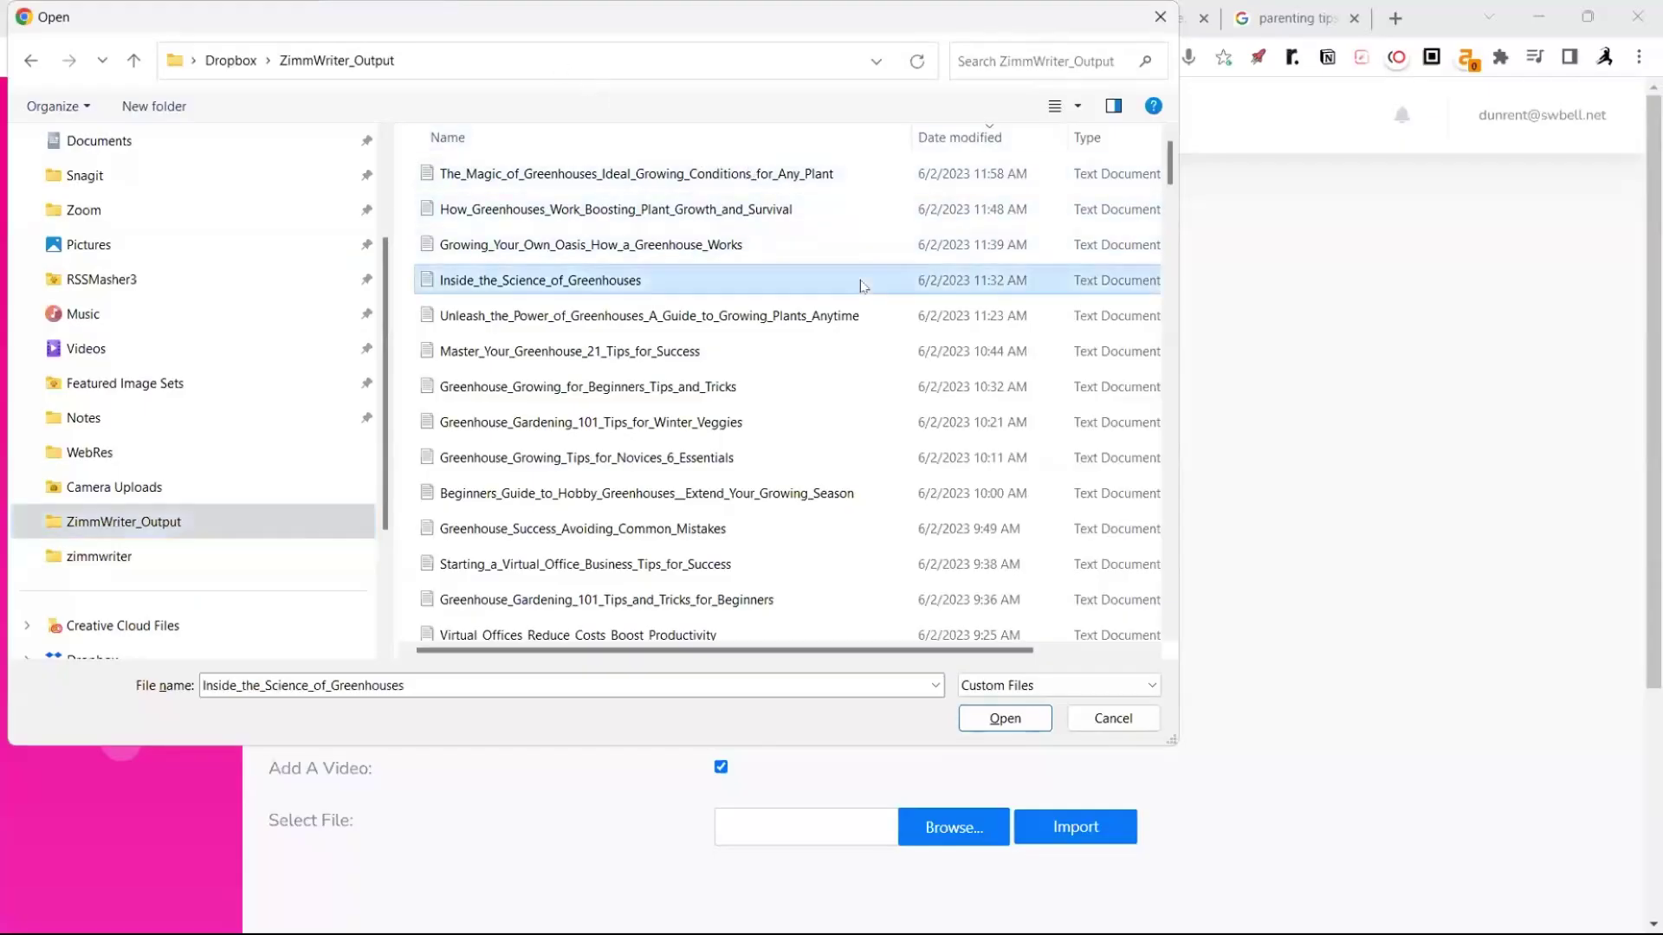
double_click(862, 284)
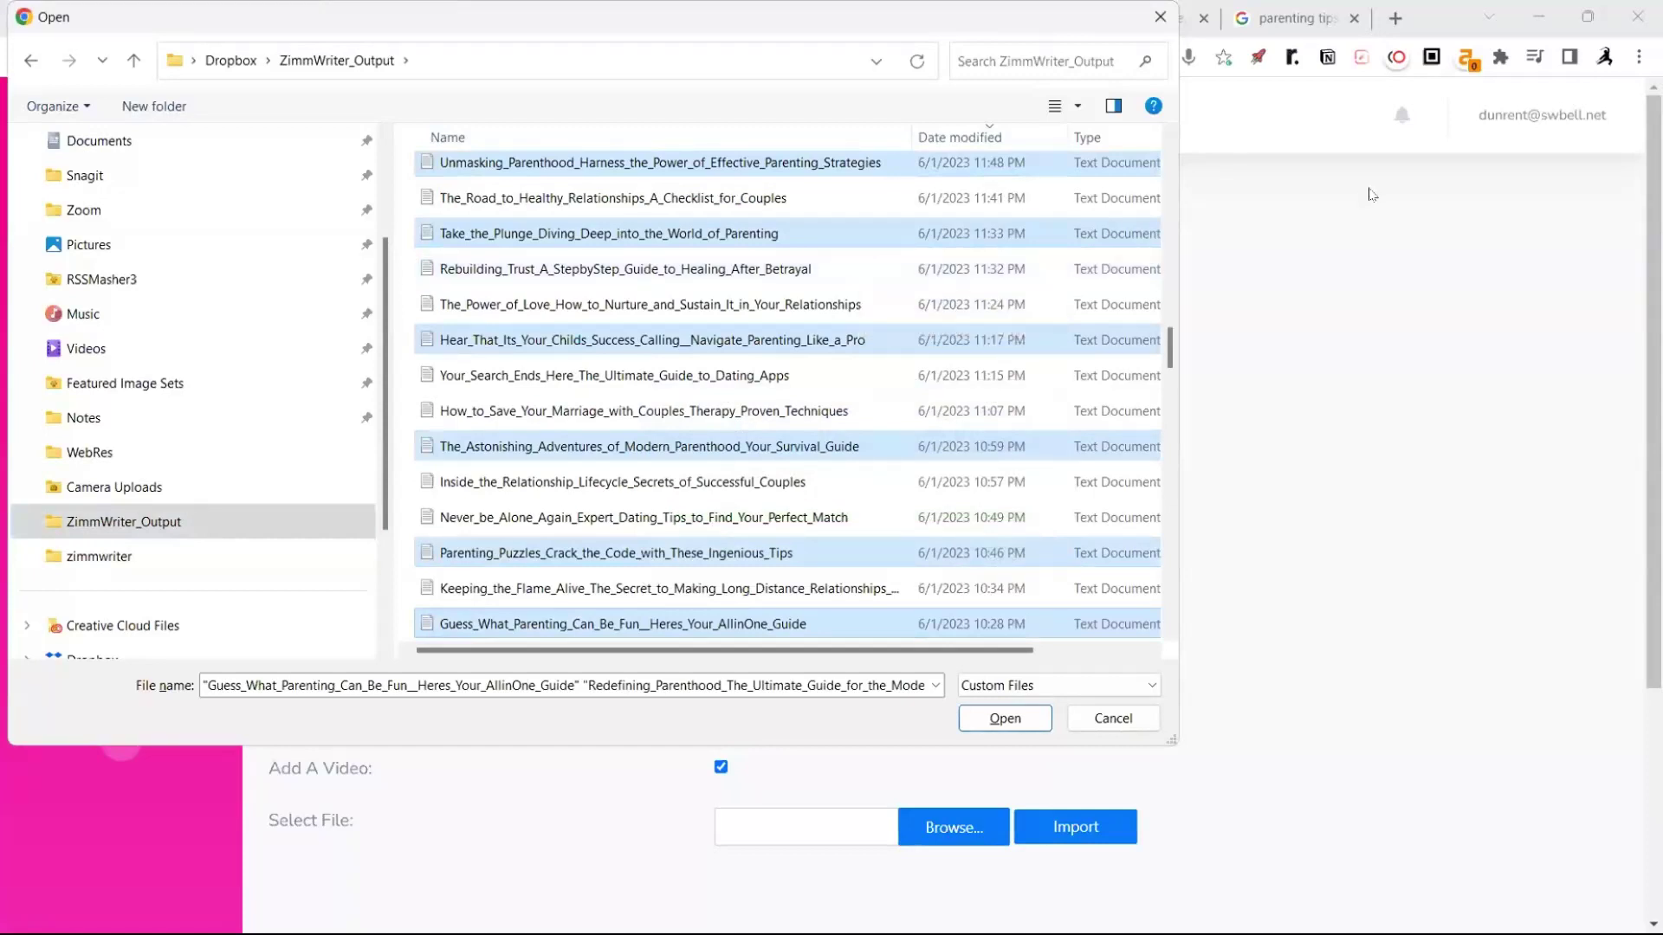
scroll(1100, 218, up, 4)
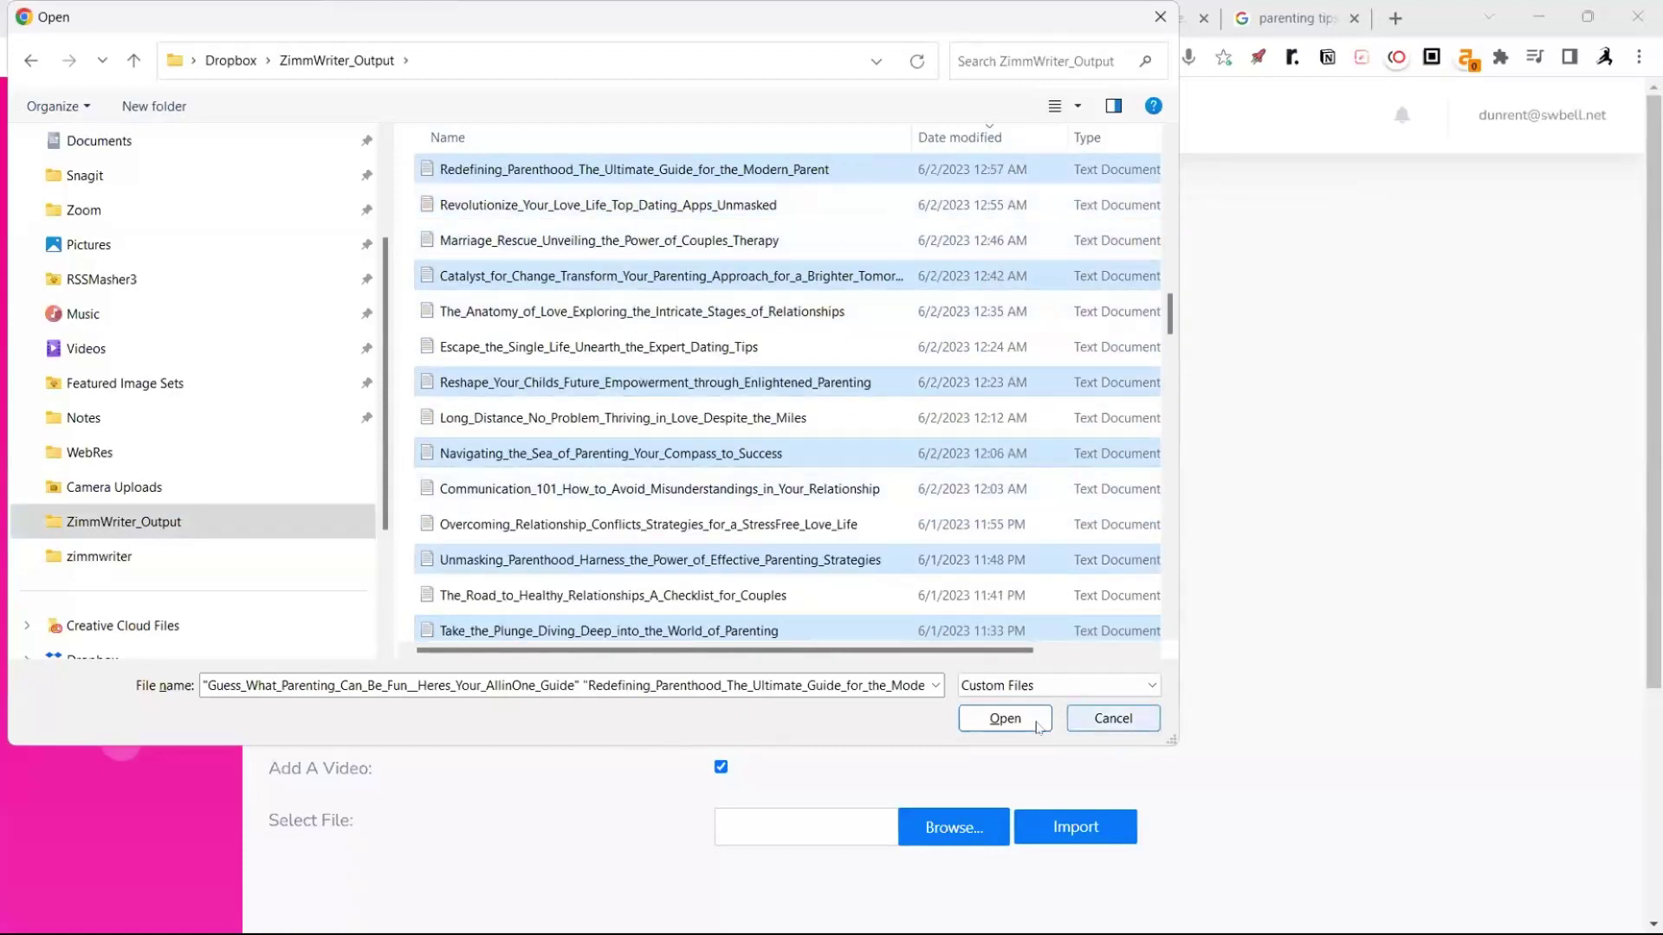
click(1006, 719)
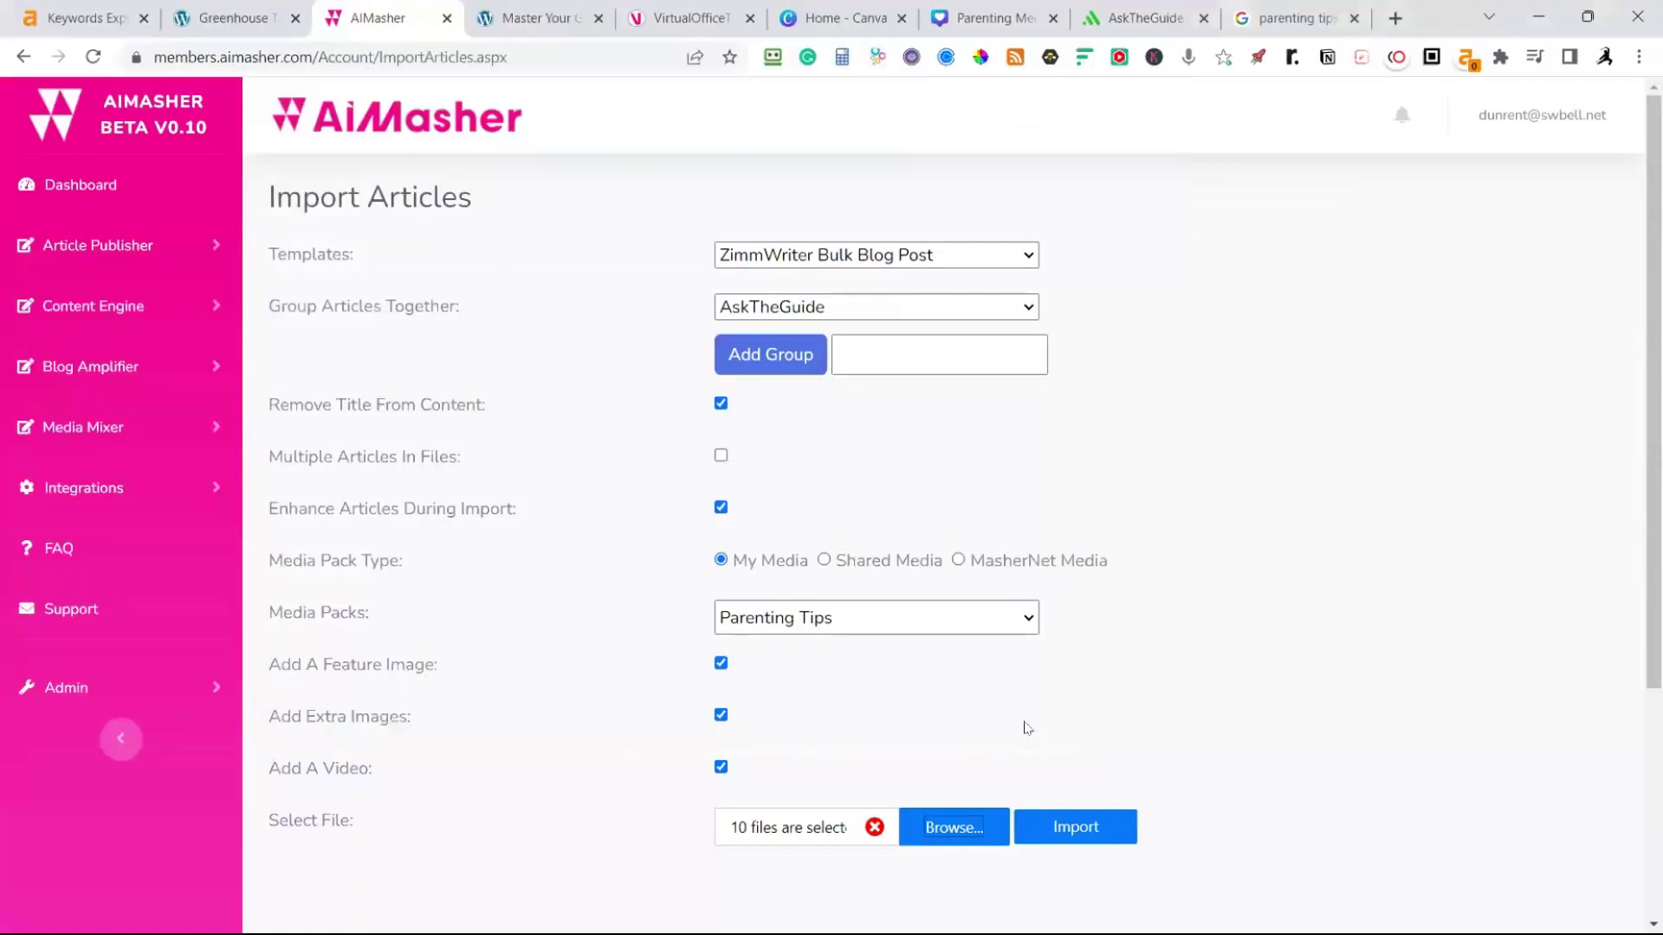
click(1067, 824)
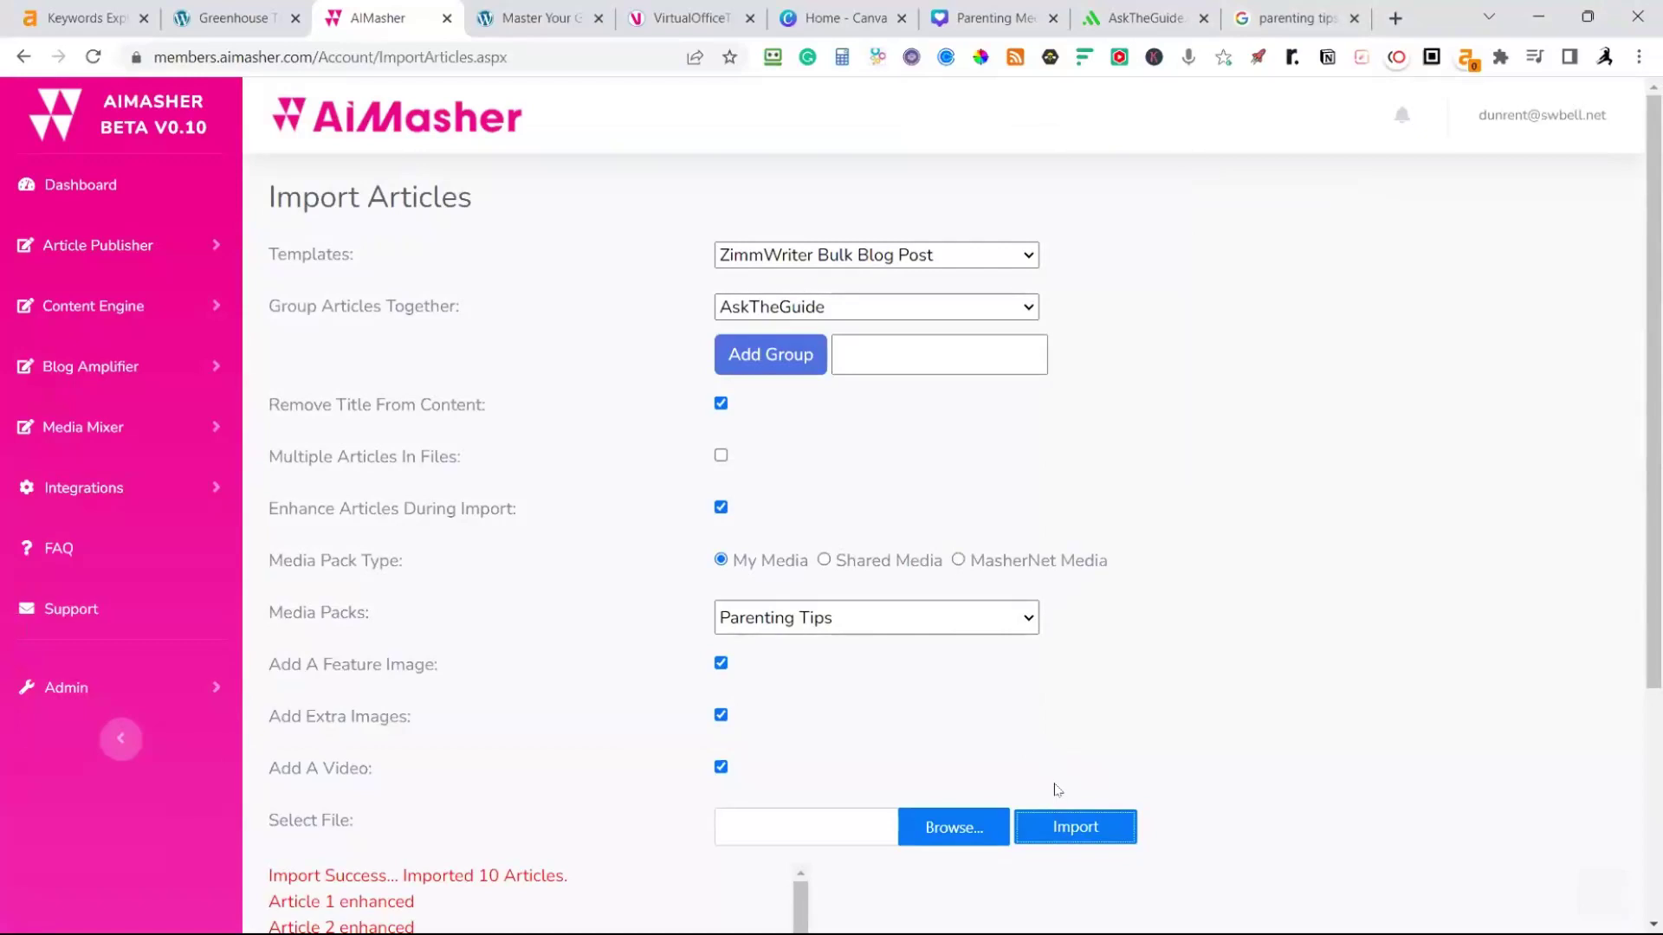
Open the My Articles list and select all ten newly imported AskTheGuide articles, IDs 395 down to 386
click(120, 246)
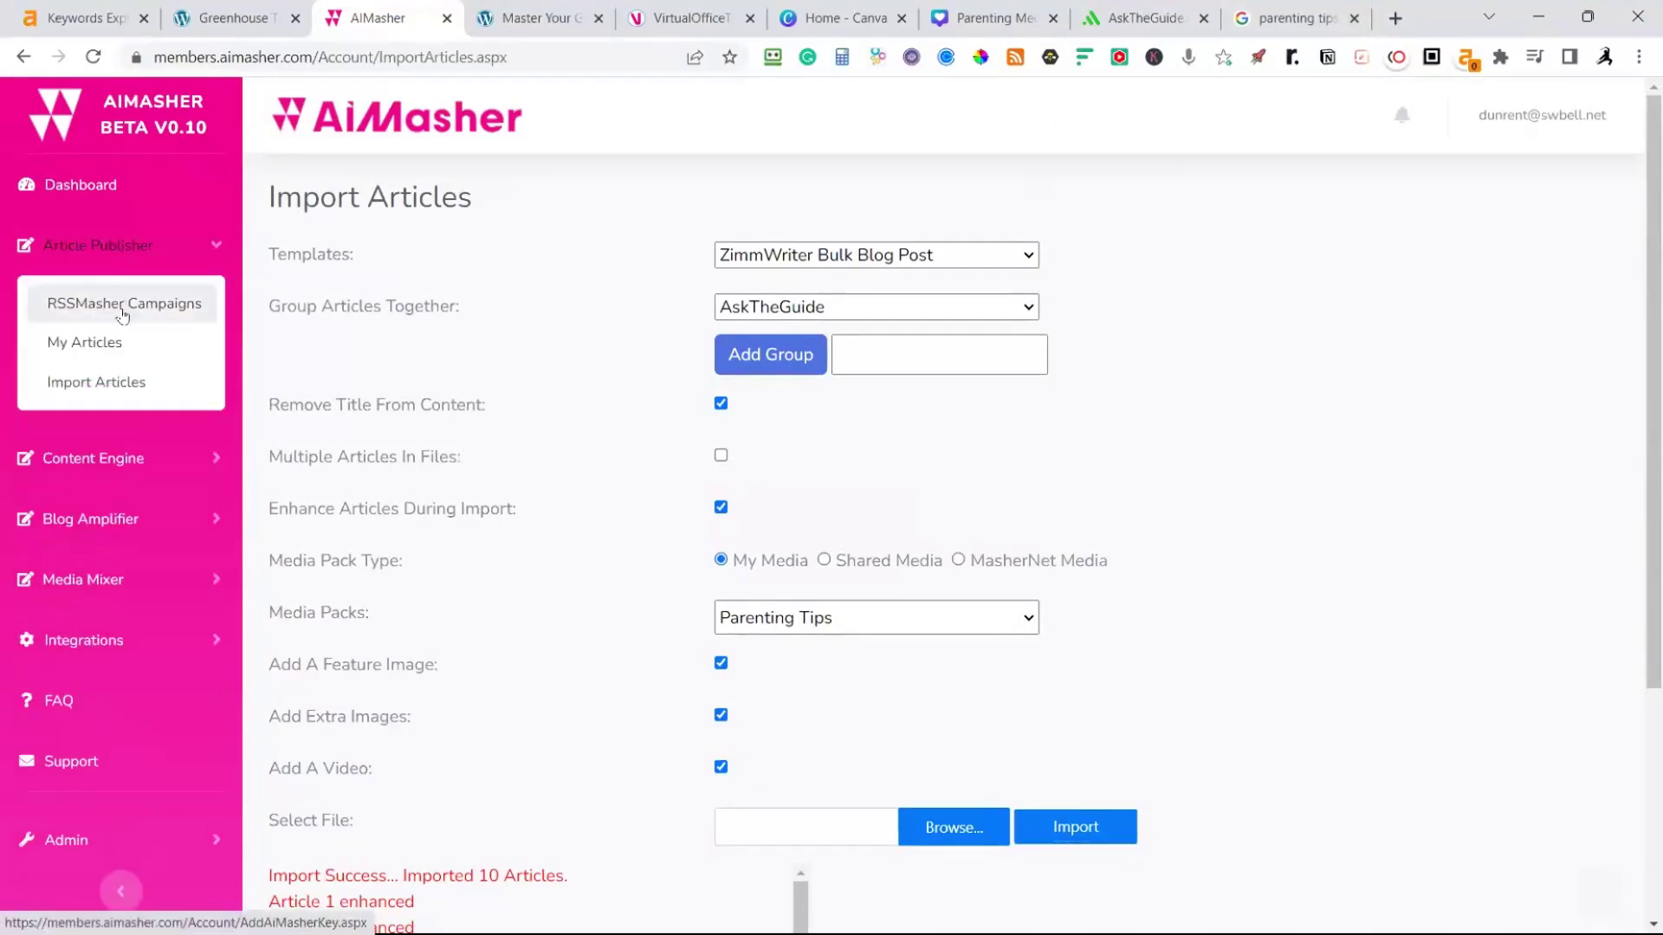
click(111, 340)
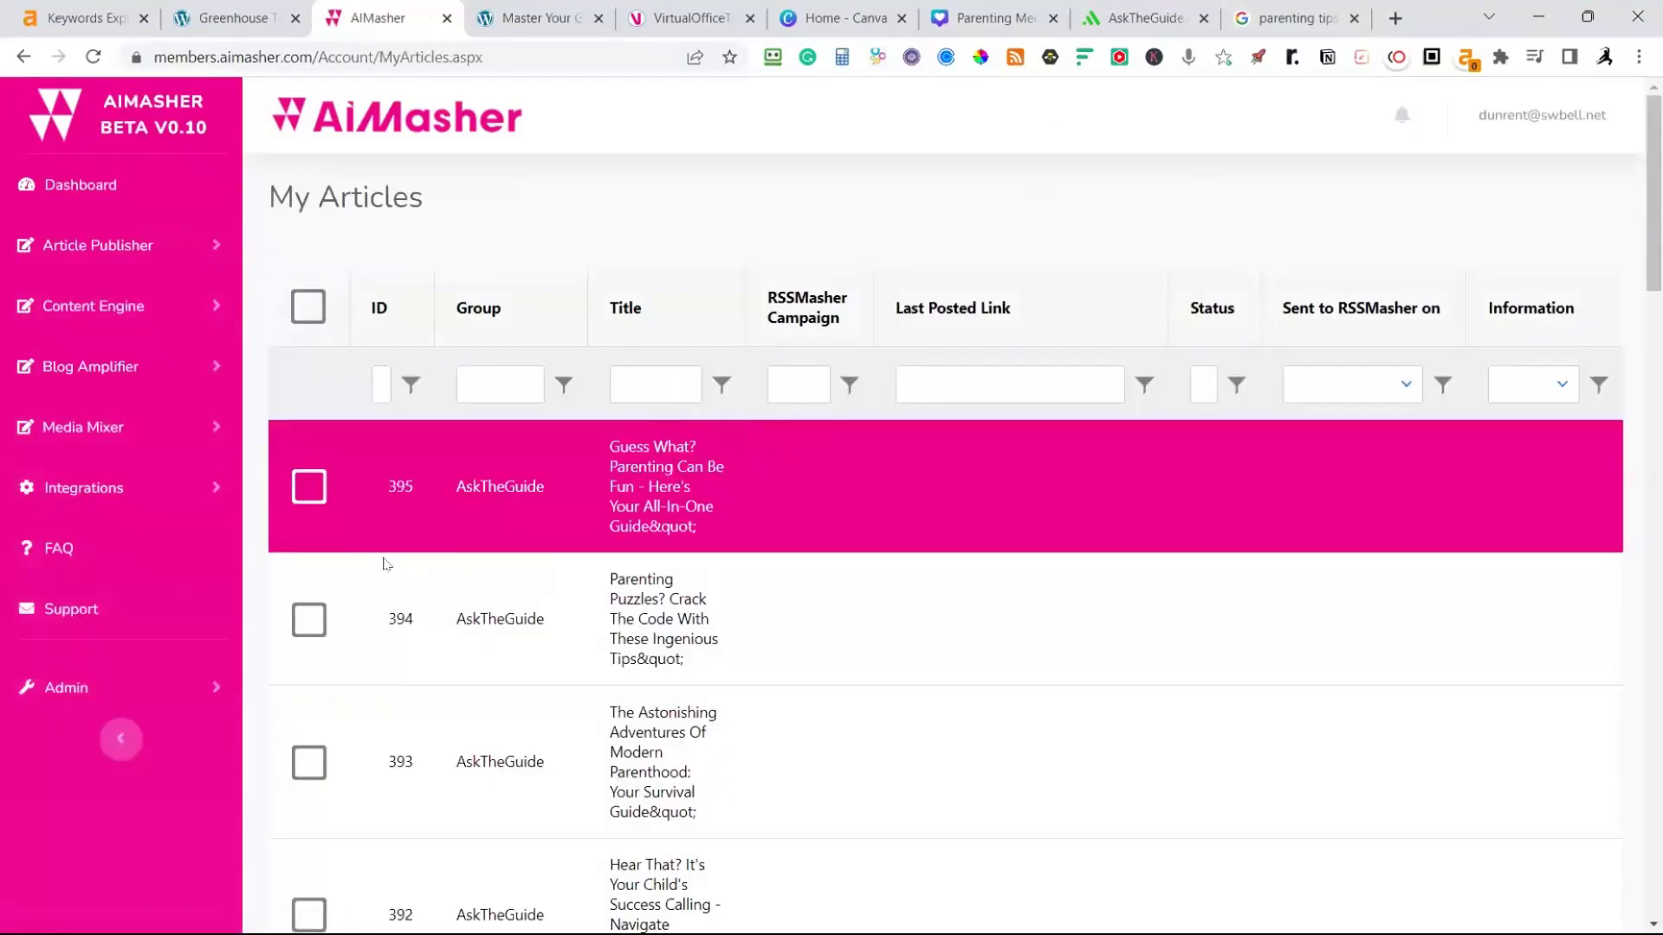
click(309, 499)
click(308, 619)
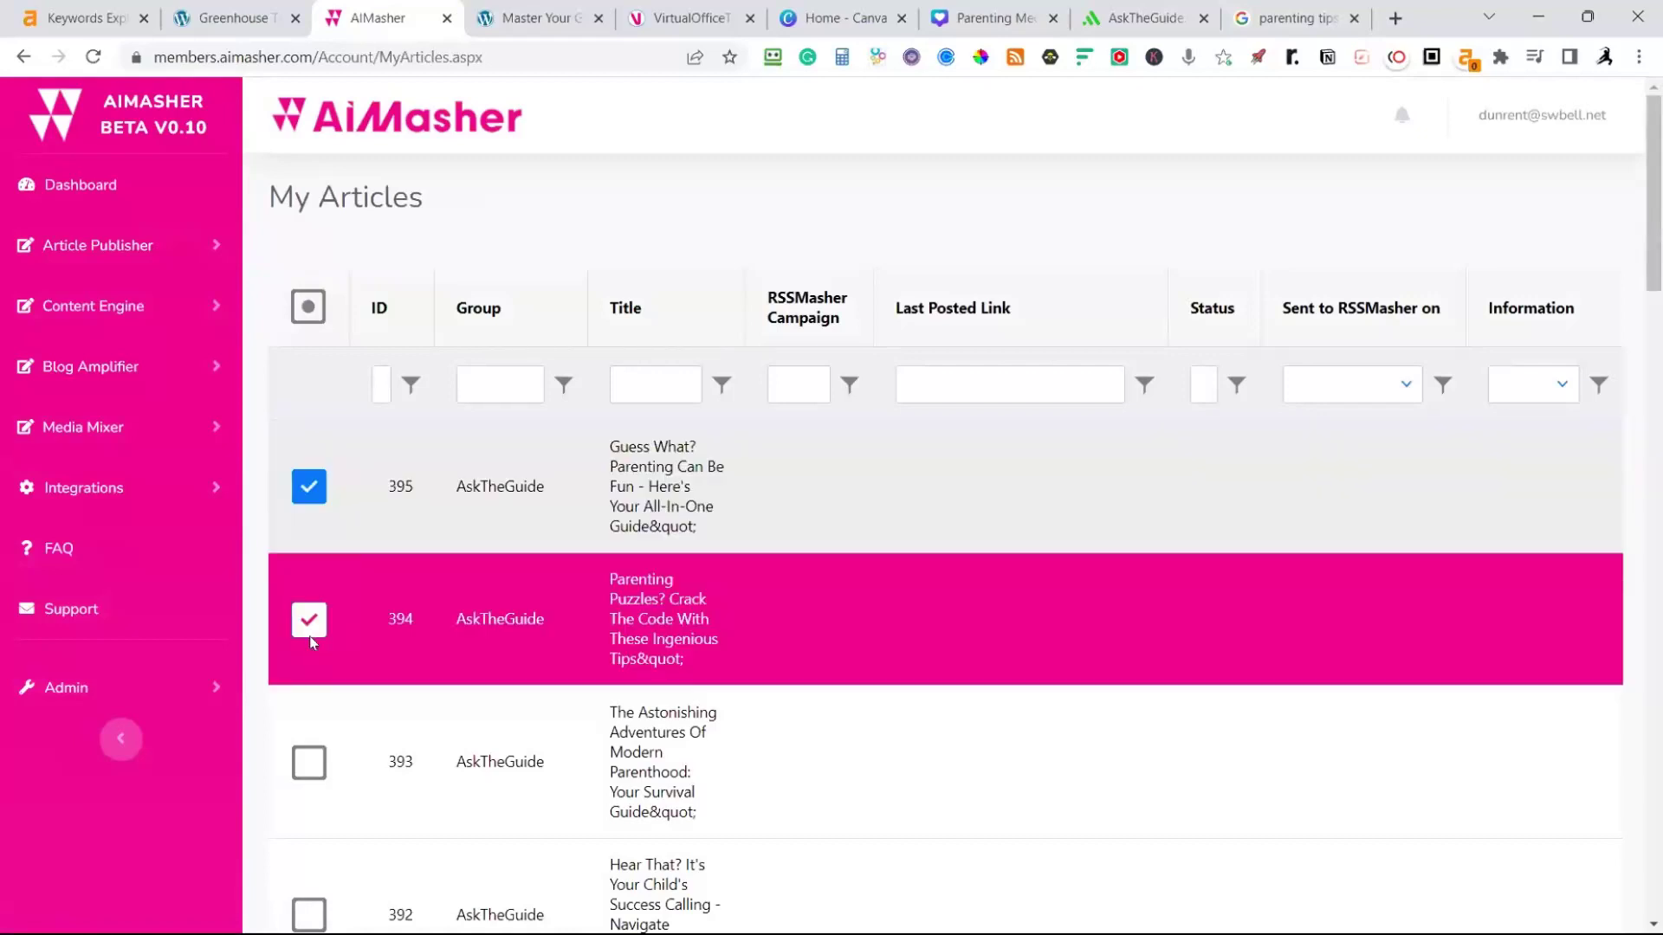
click(308, 762)
scroll(361, 733, down, 3)
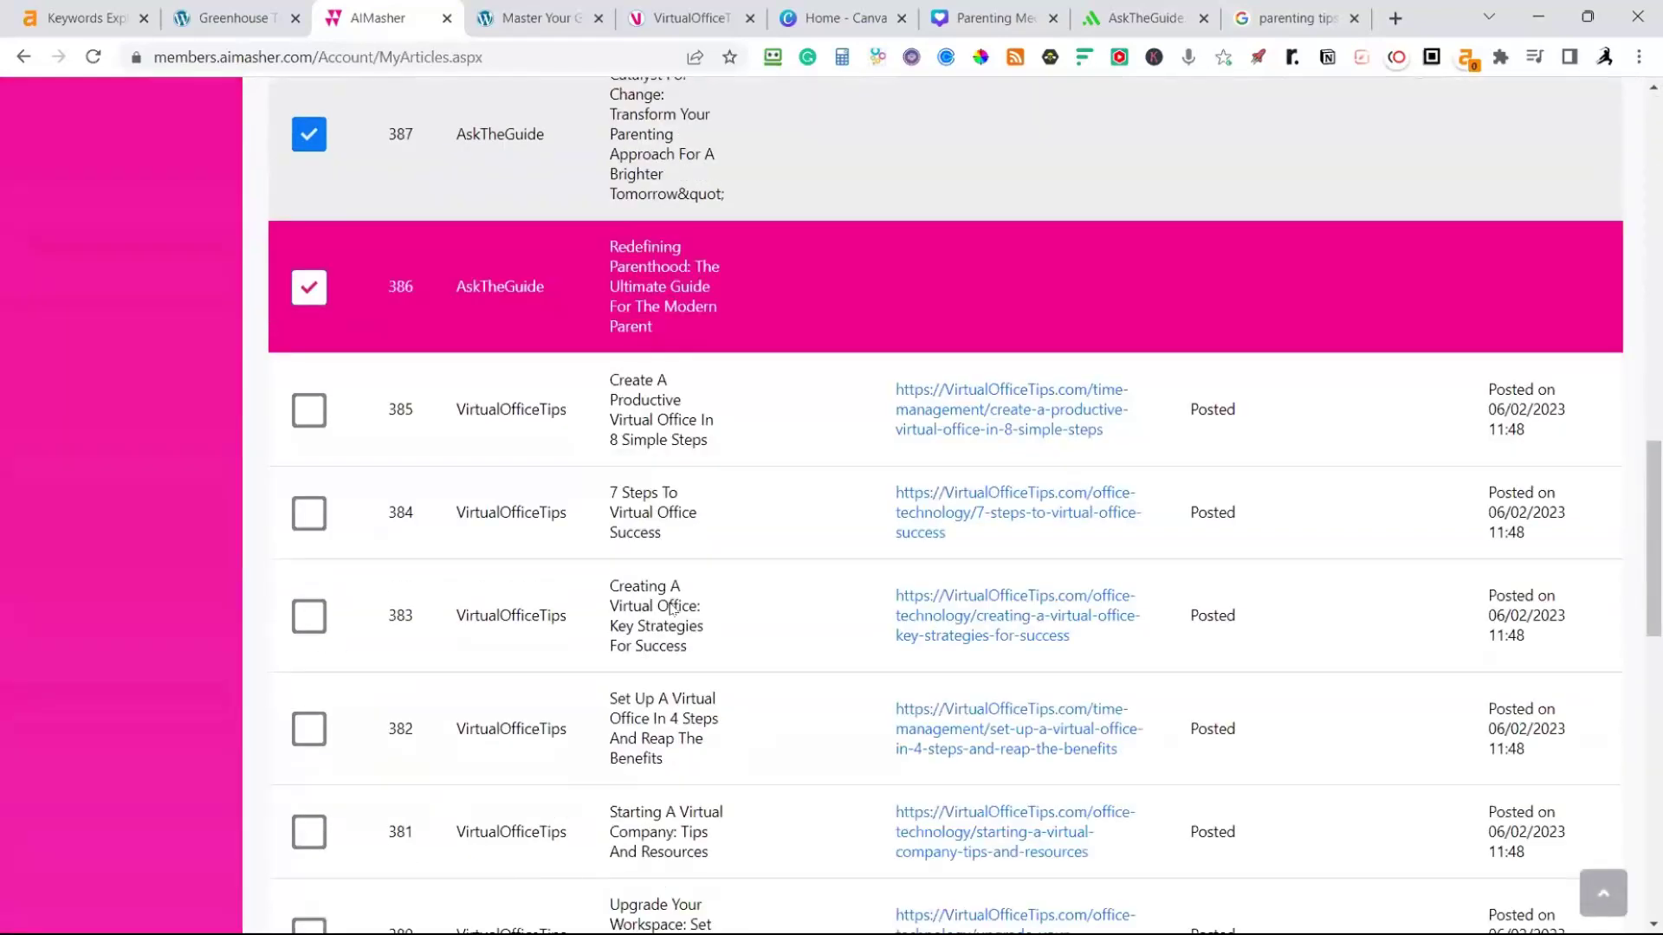
Post the selected articles to the Masher site AskTheGuide.com in the Parenting category
scroll(674, 606, down, 7)
scroll(703, 632, down, 1)
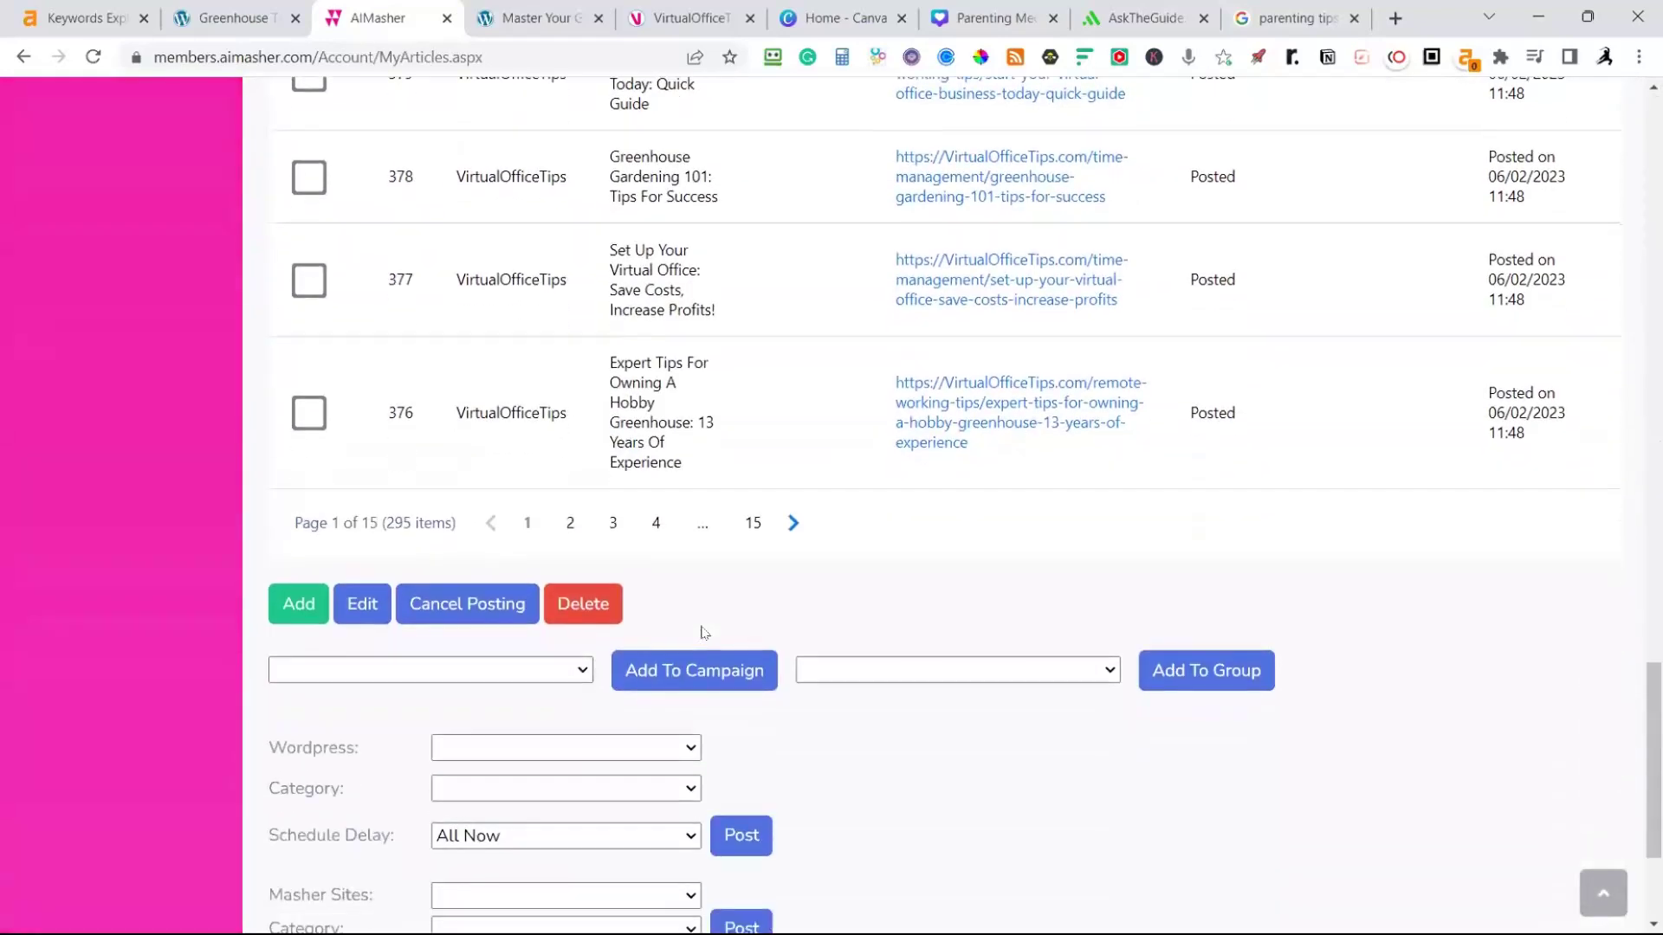
scroll(702, 632, down, 3)
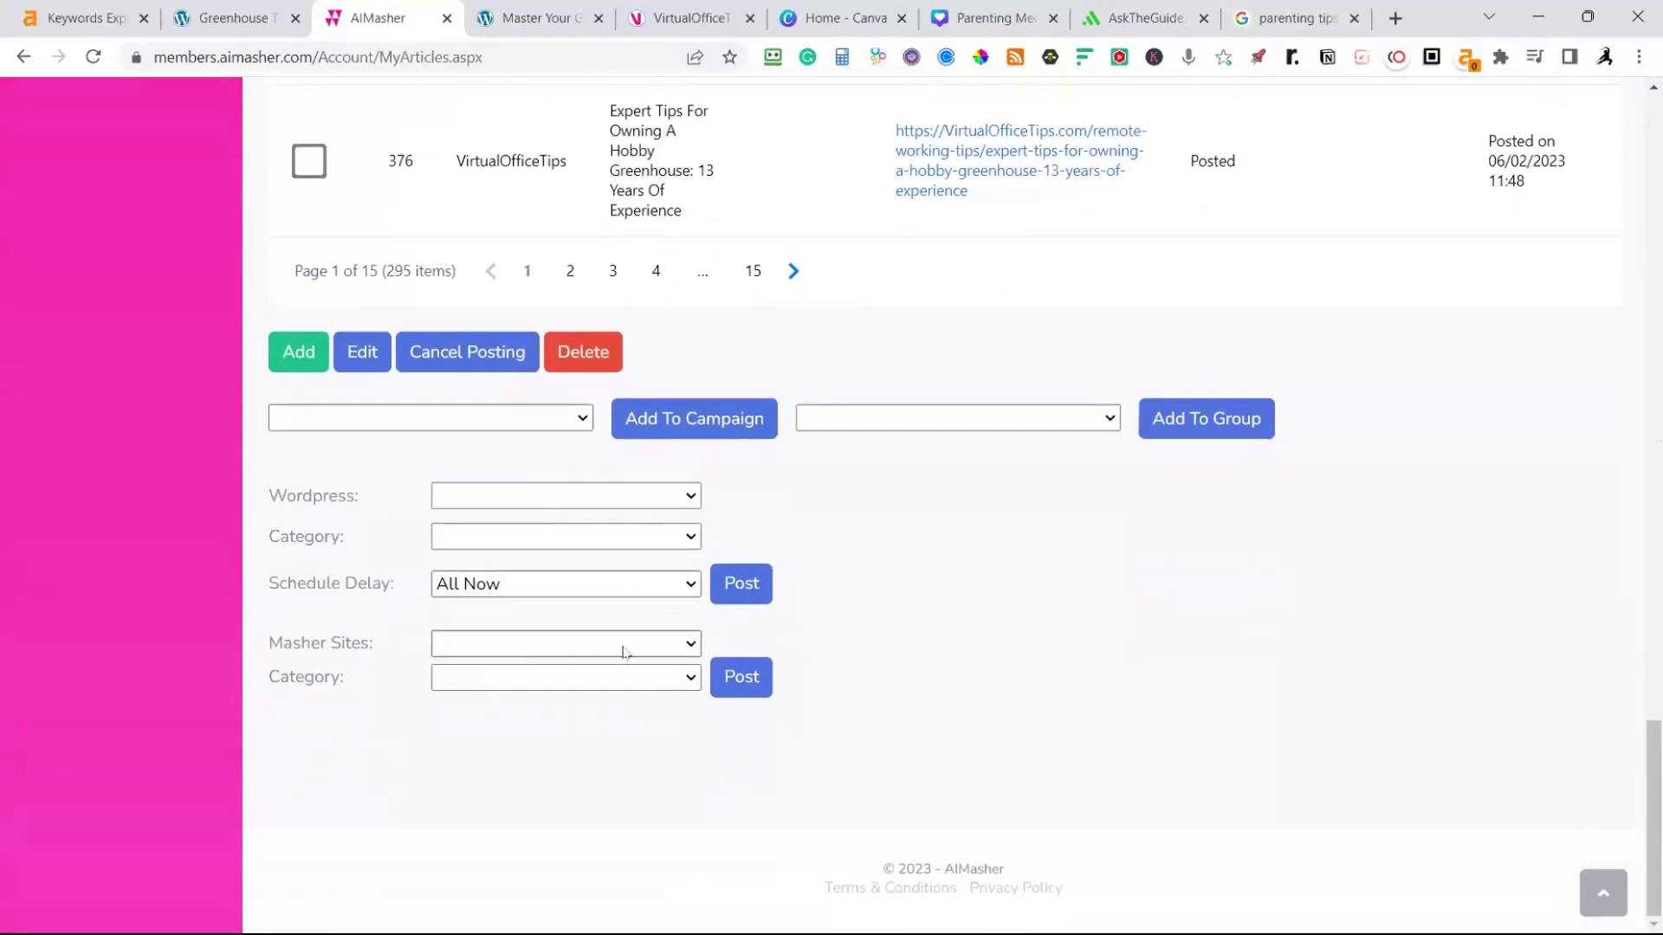
click(690, 644)
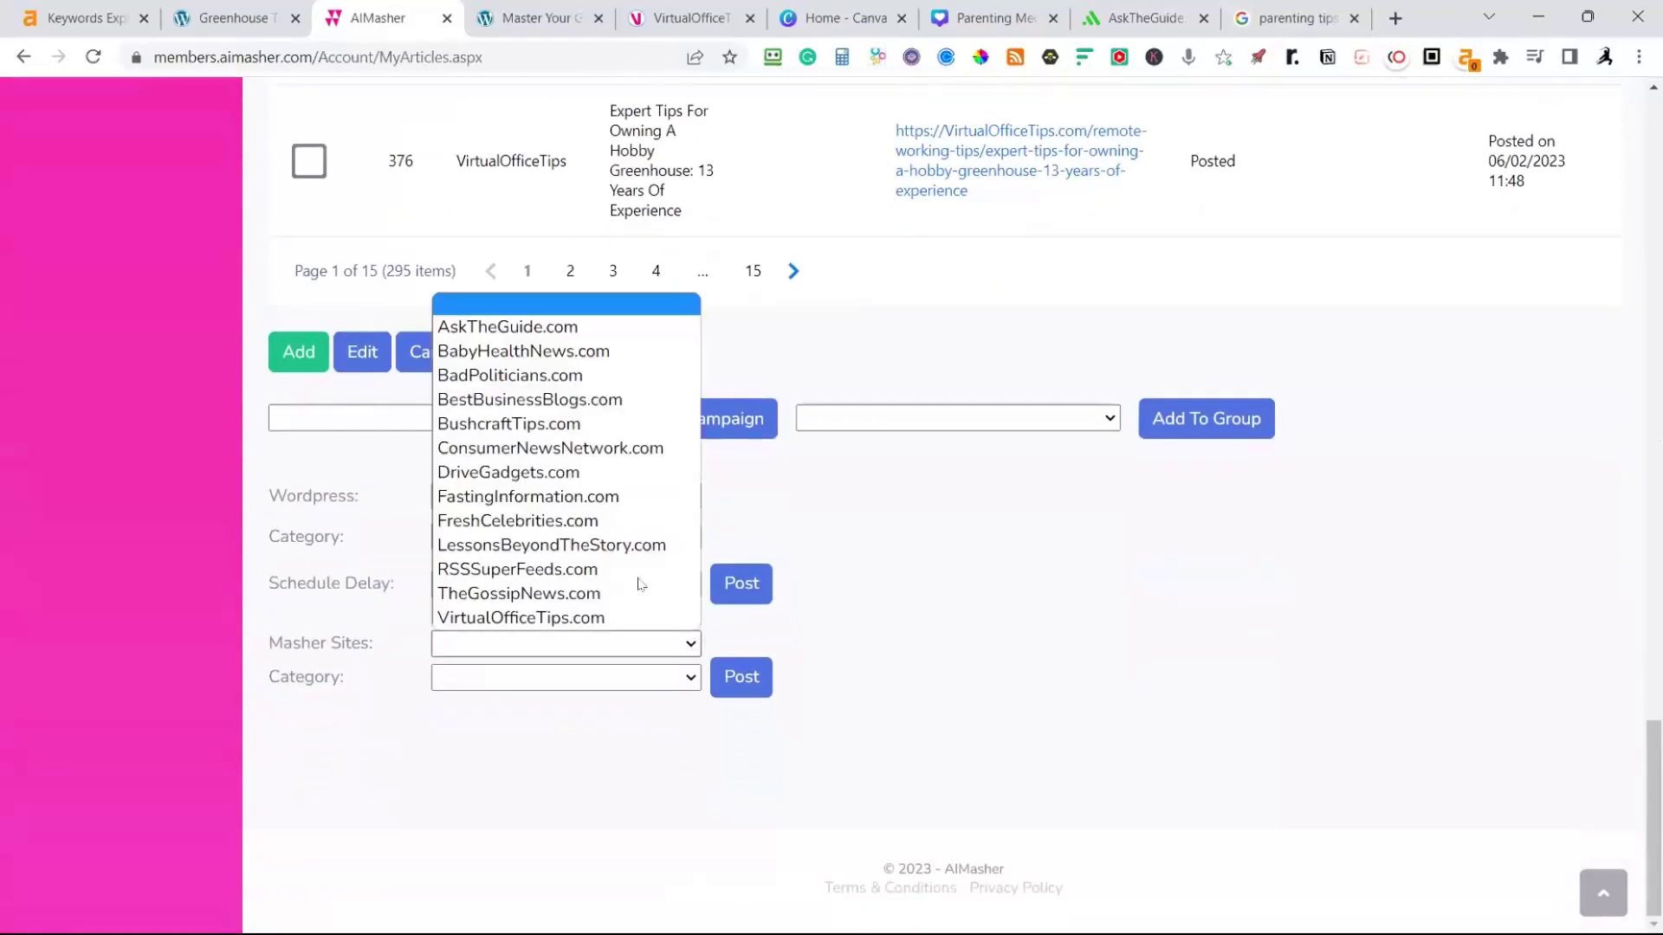
click(606, 327)
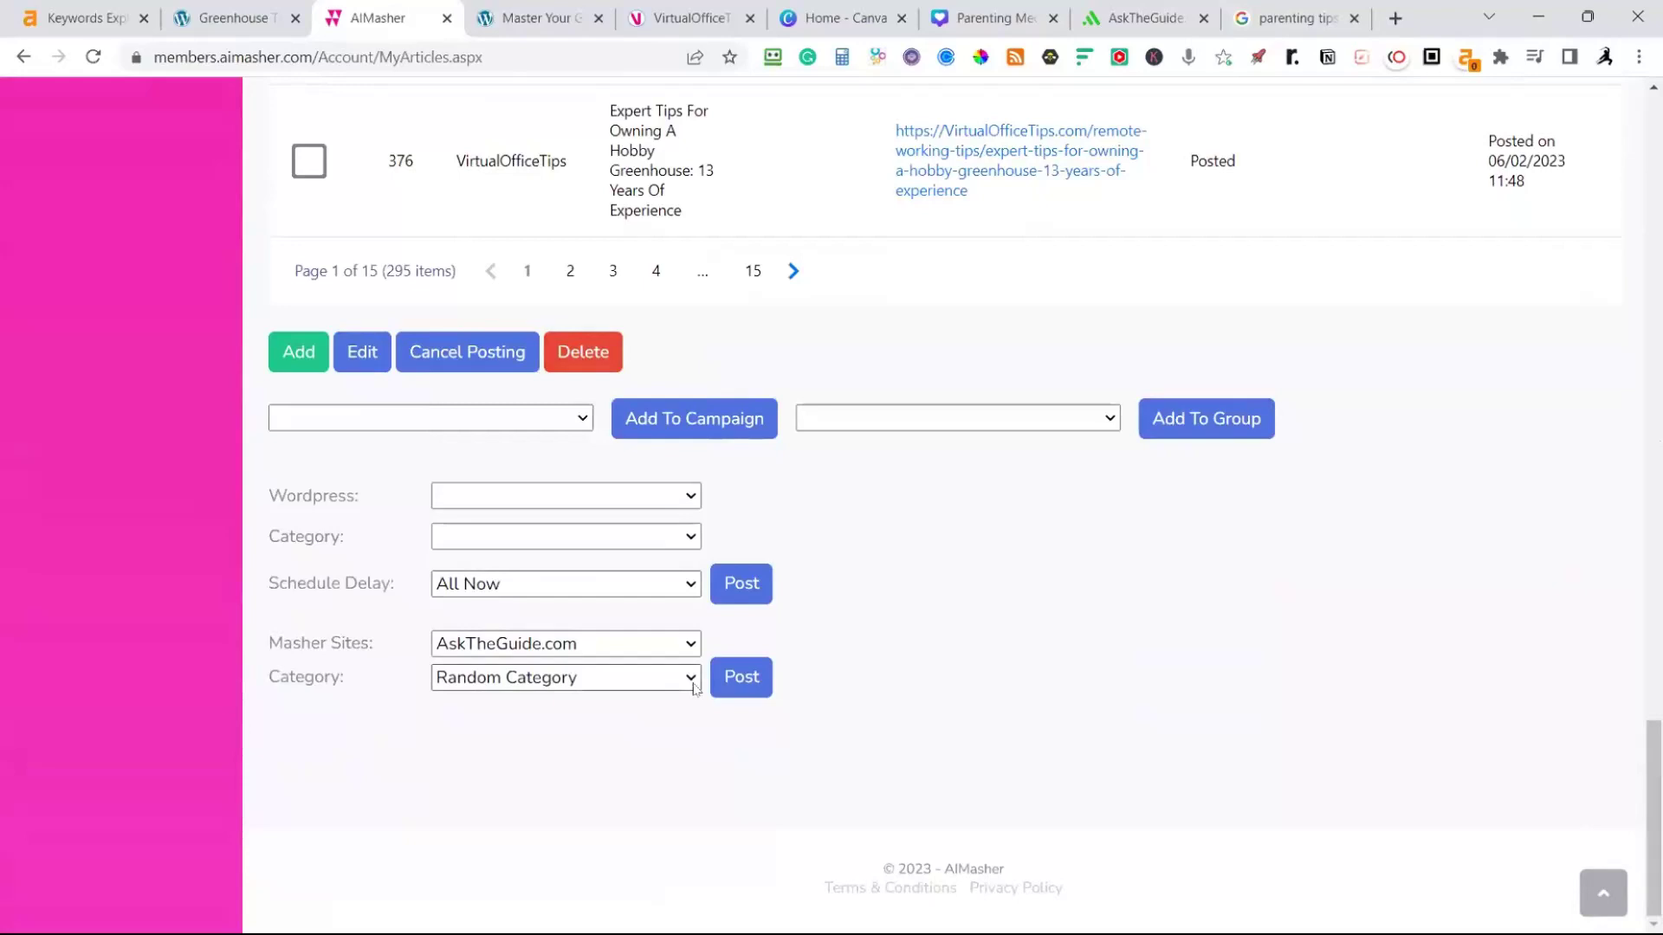
click(693, 678)
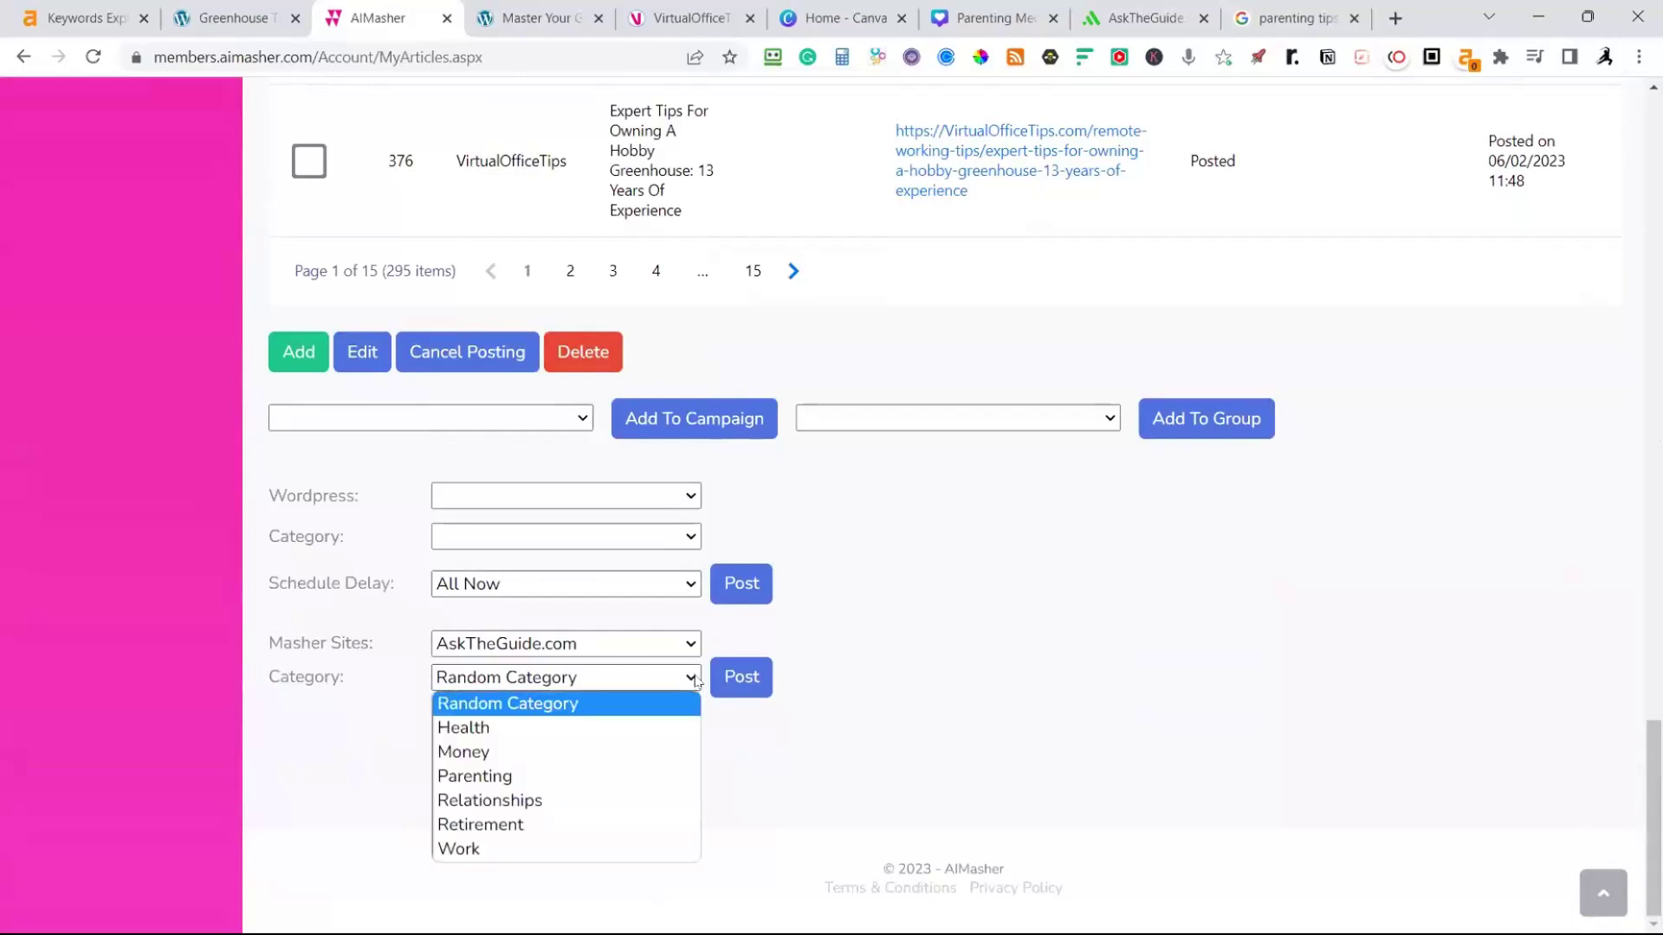
click(485, 777)
click(740, 679)
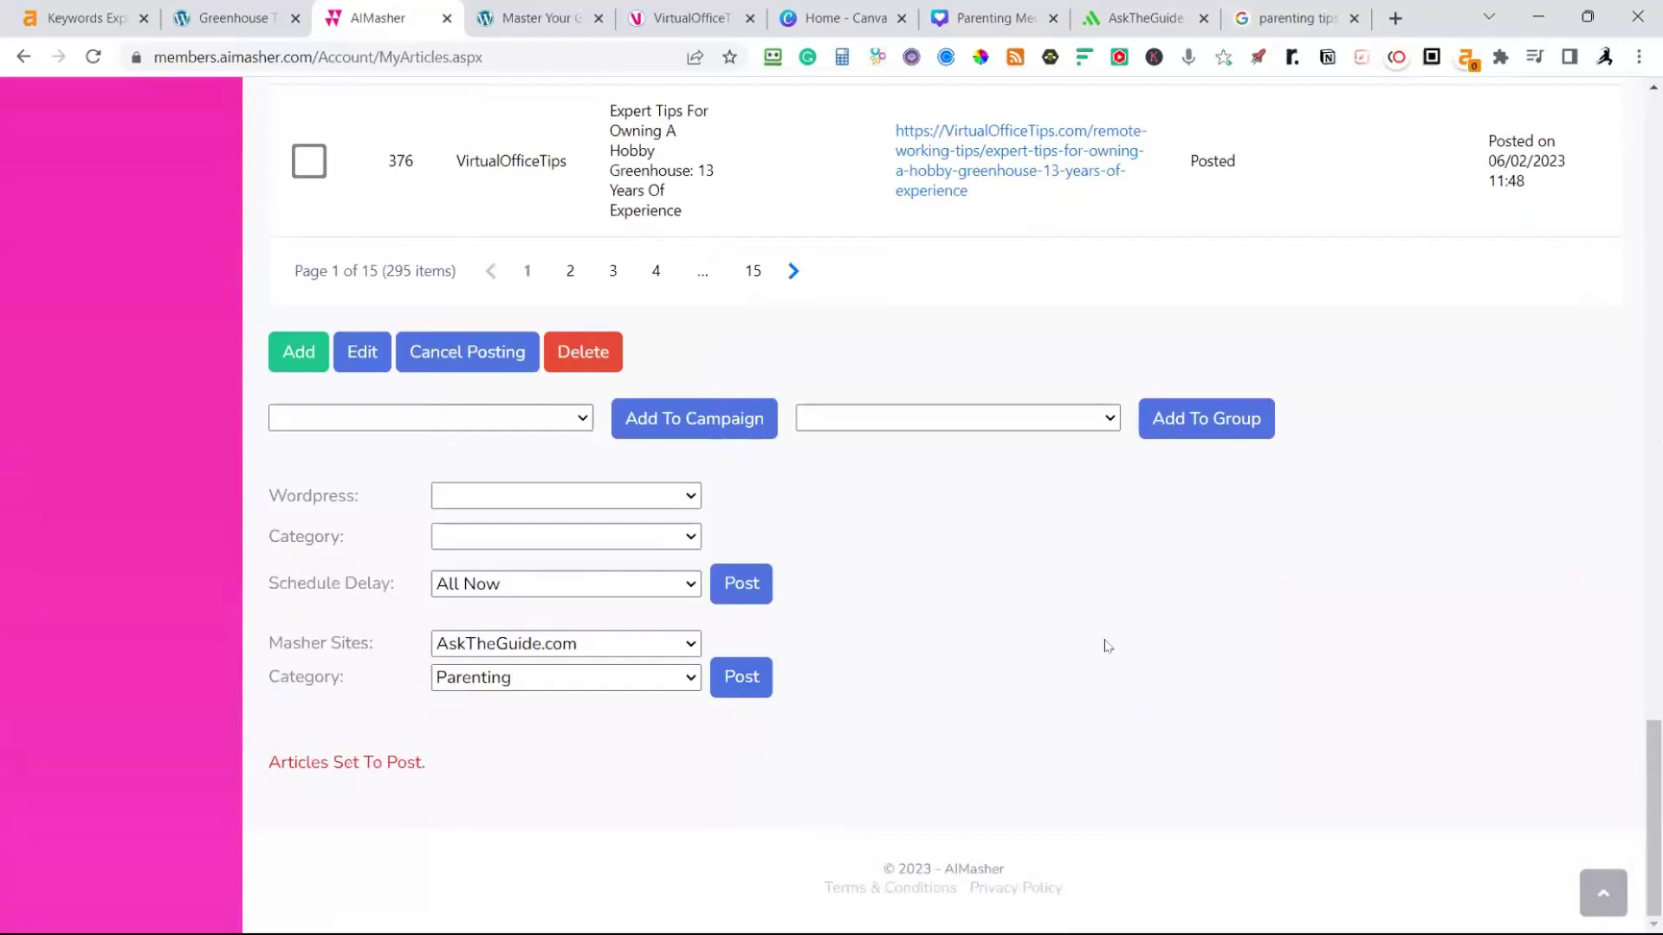
Check the posting status of the ten AskTheGuide articles in My Articles, and look at the AskTheGuide Parenting page
scroll(1102, 643, up, 10)
scroll(1265, 569, up, 5)
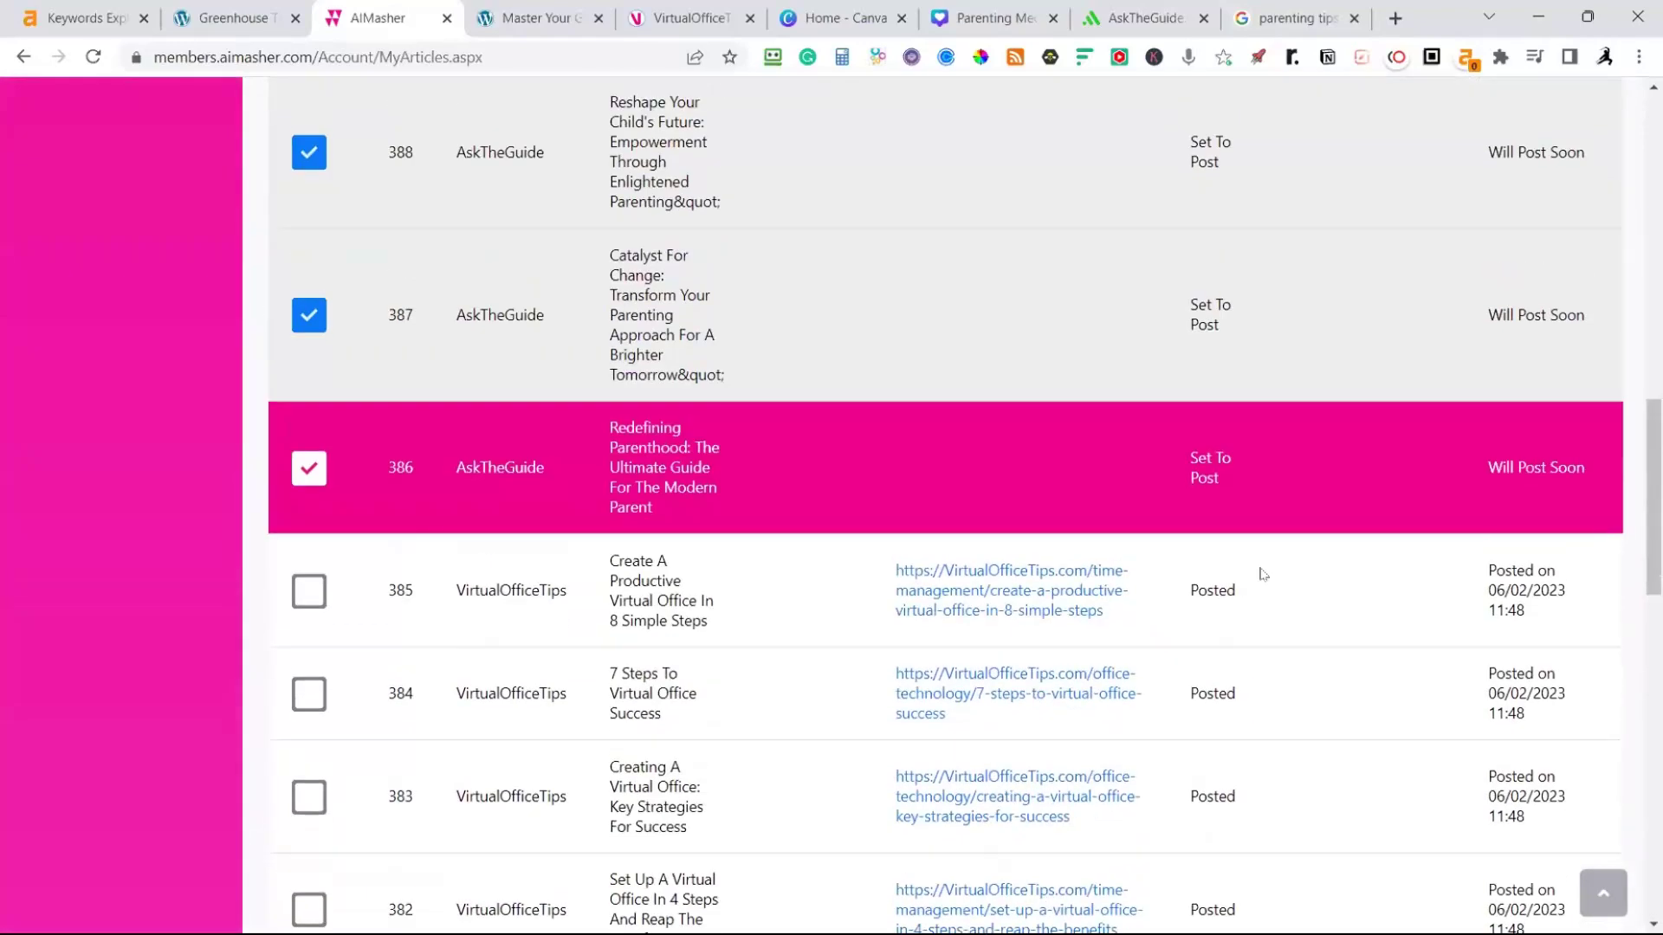
scroll(1250, 558, up, 9)
scroll(1251, 557, up, 2)
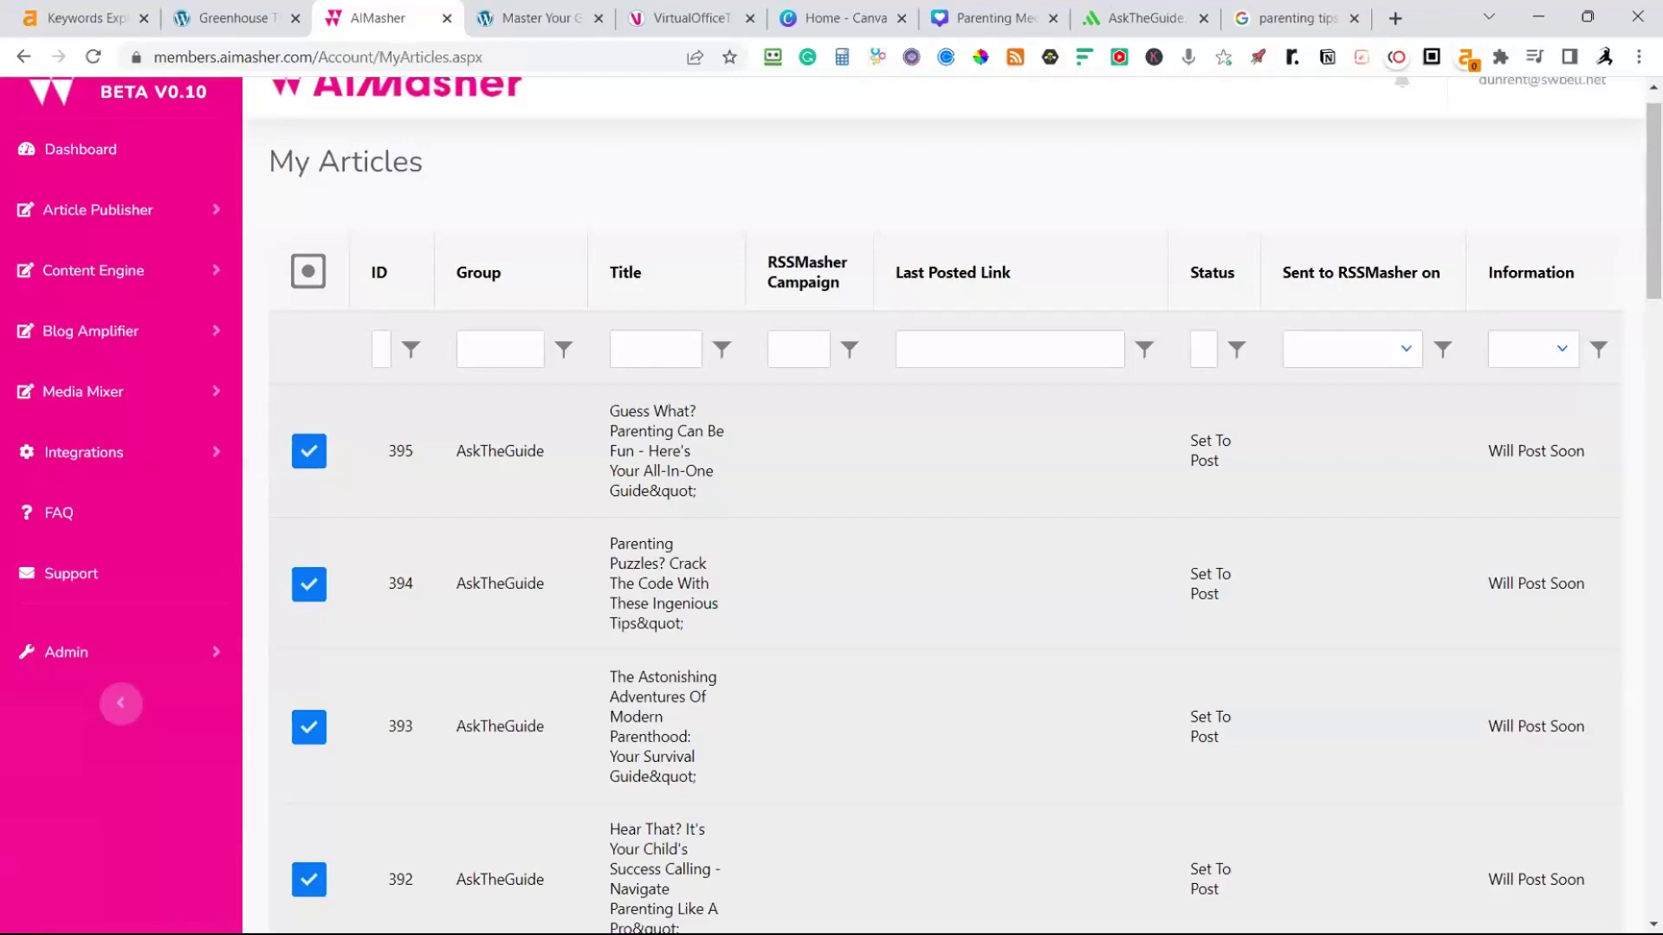
click(1151, 30)
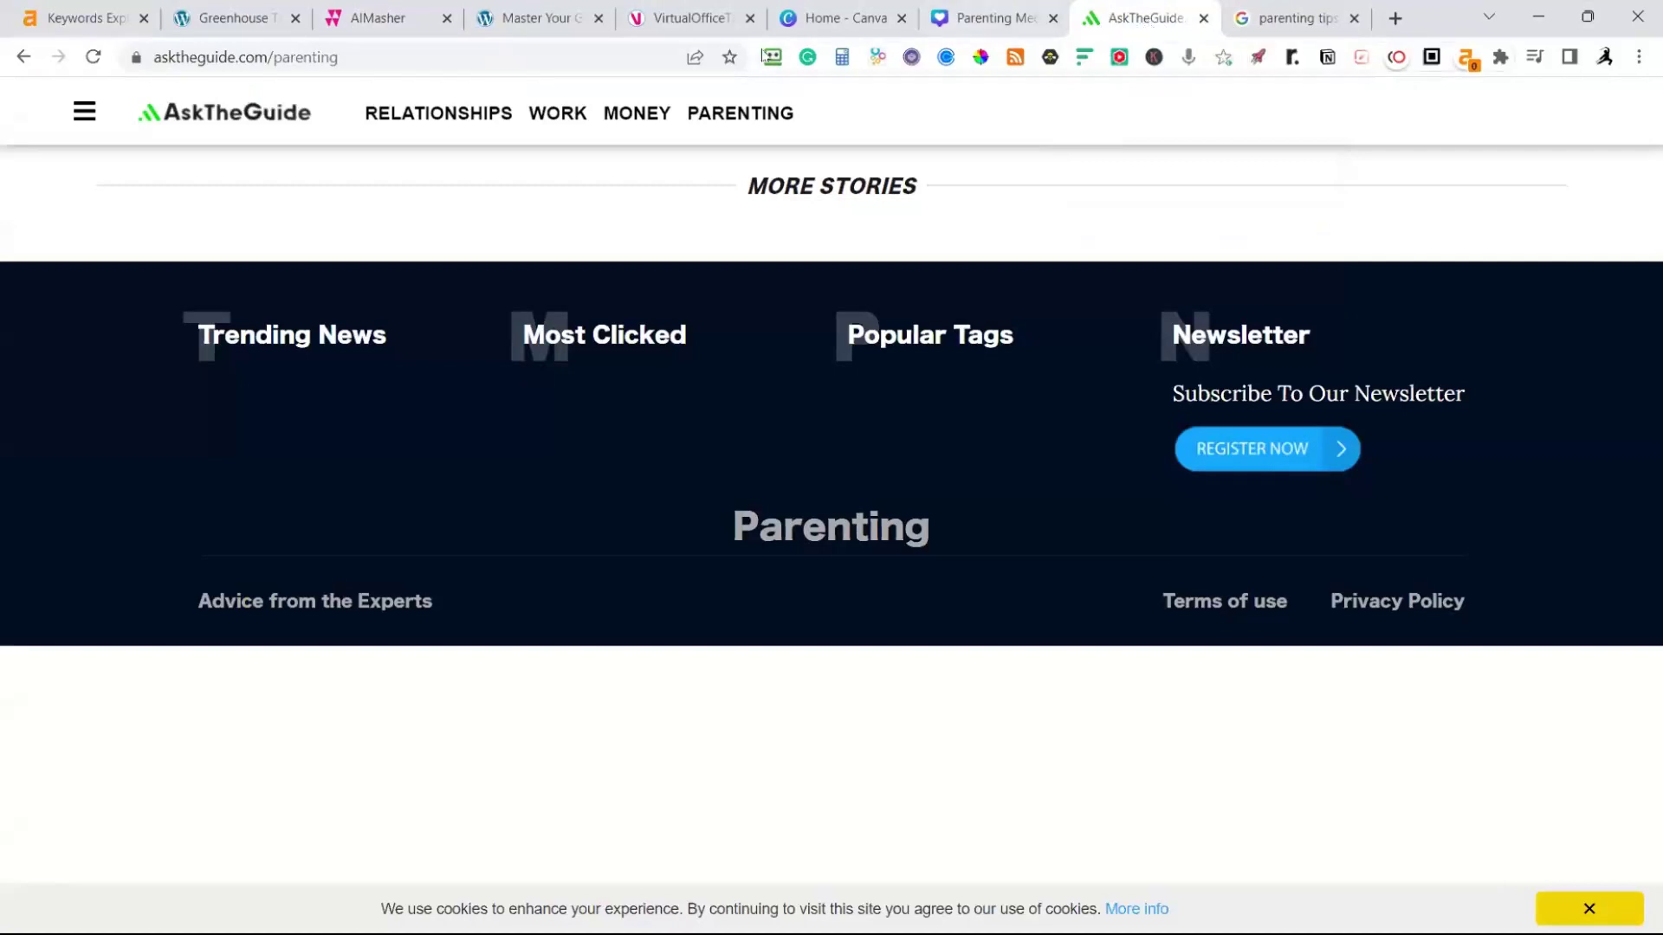
Switch to the VirtualOfficeTips site, reload its home page and review the featured, popular and recent posts
click(684, 18)
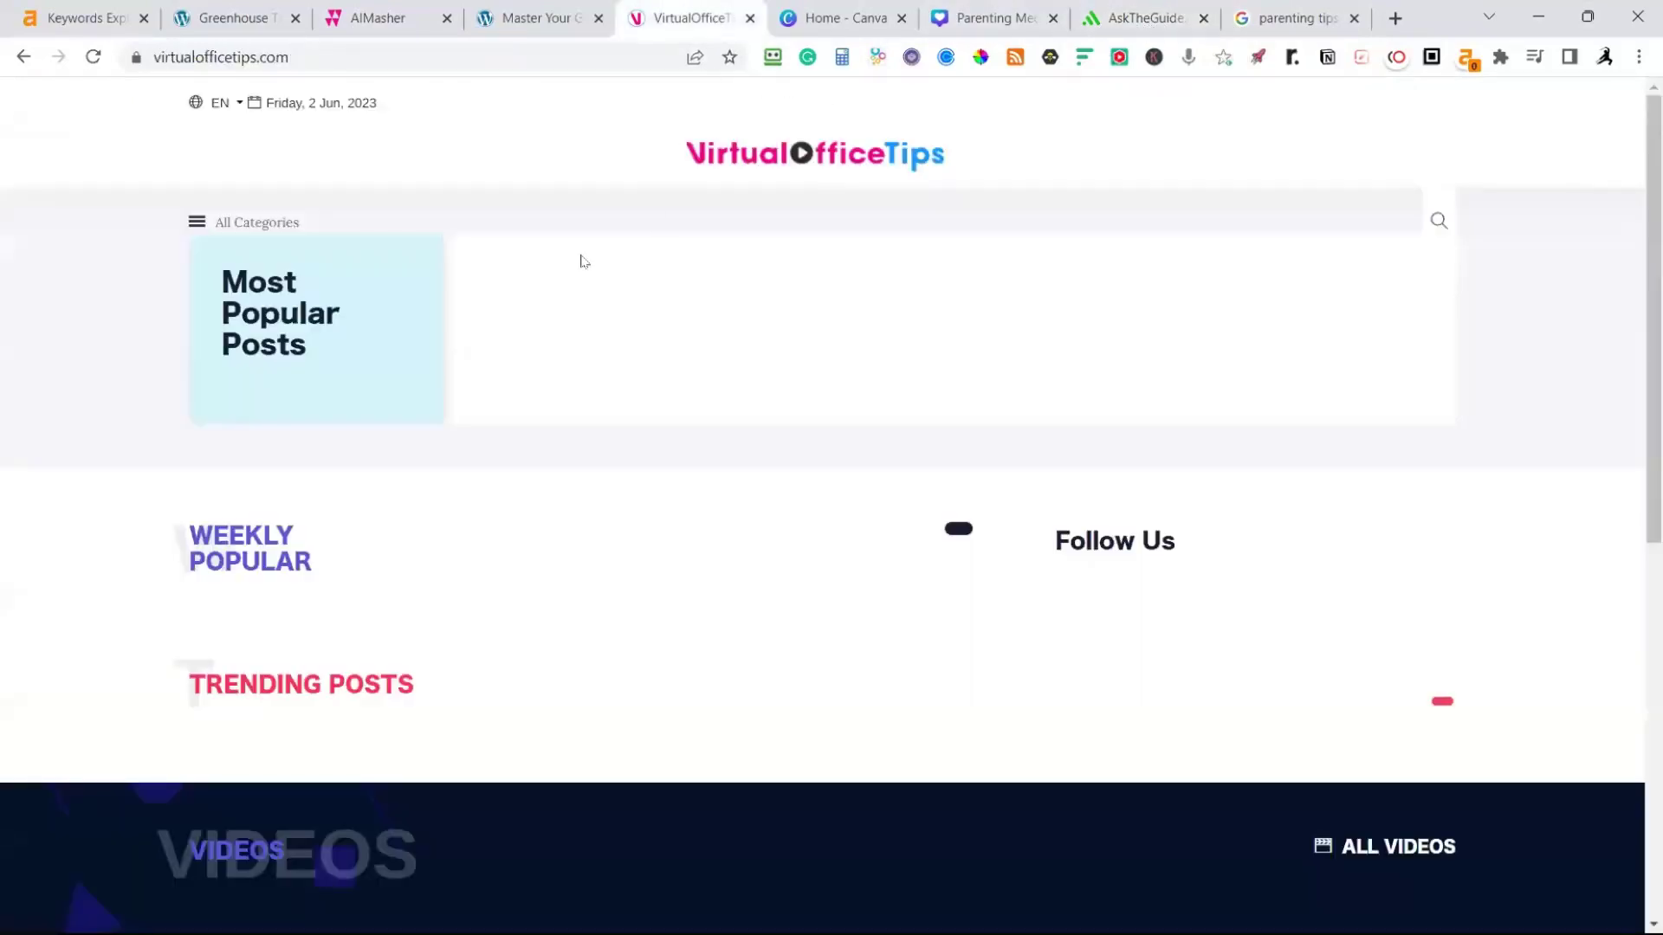
click(93, 59)
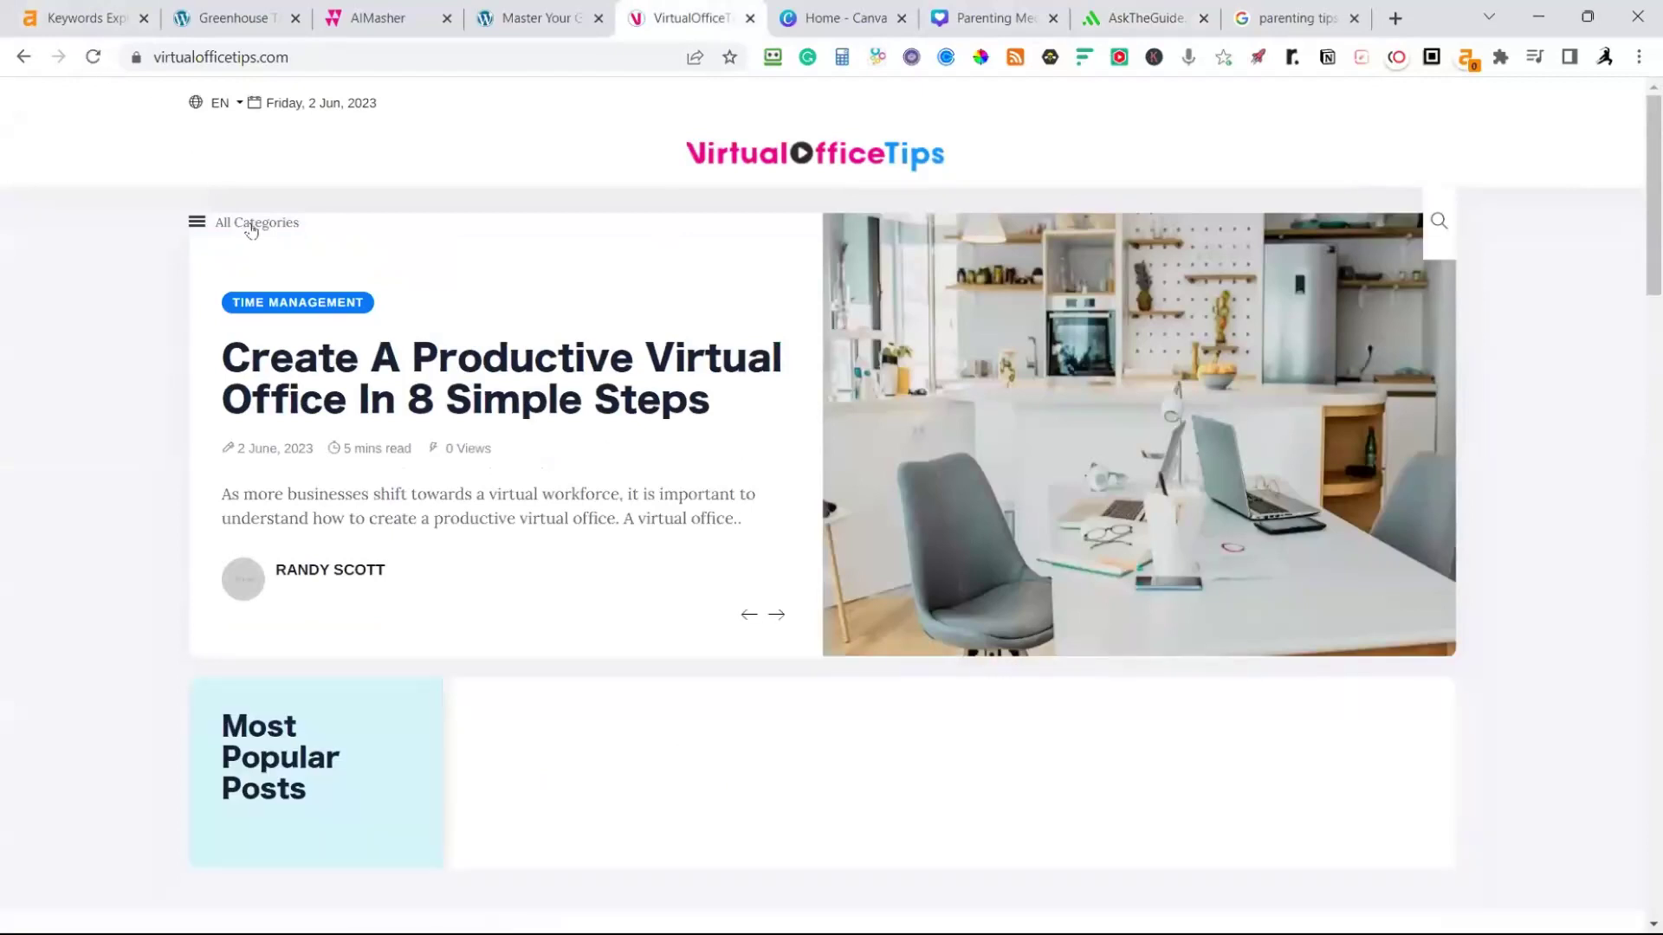
scroll(363, 327, down, 8)
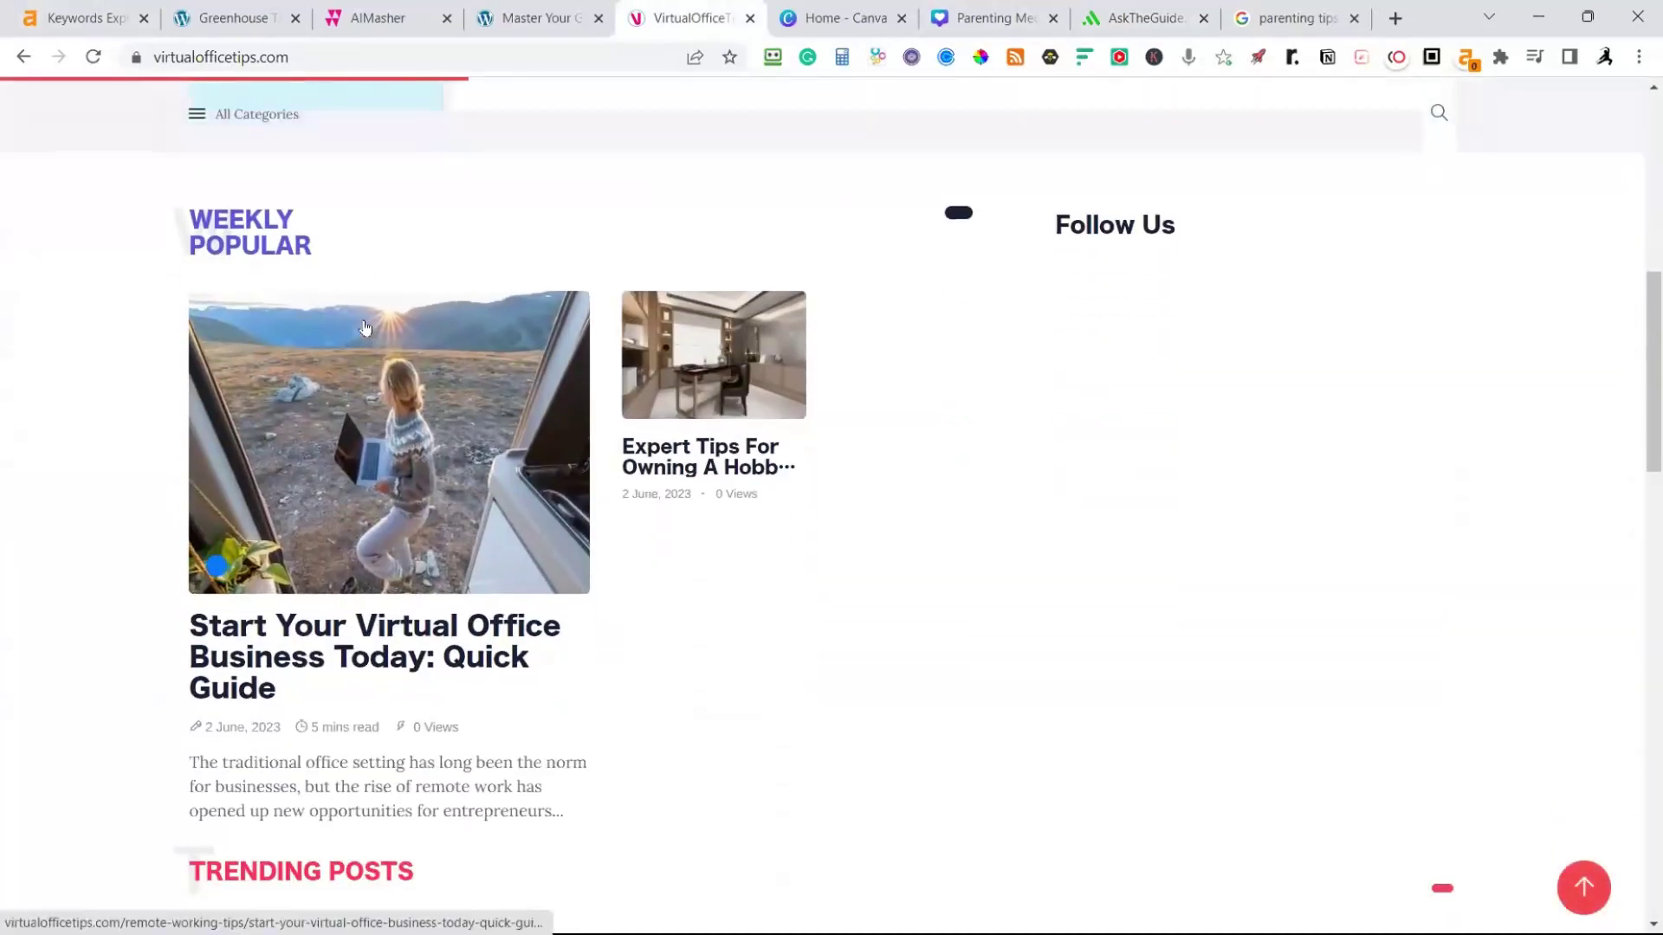
scroll(365, 327, down, 10)
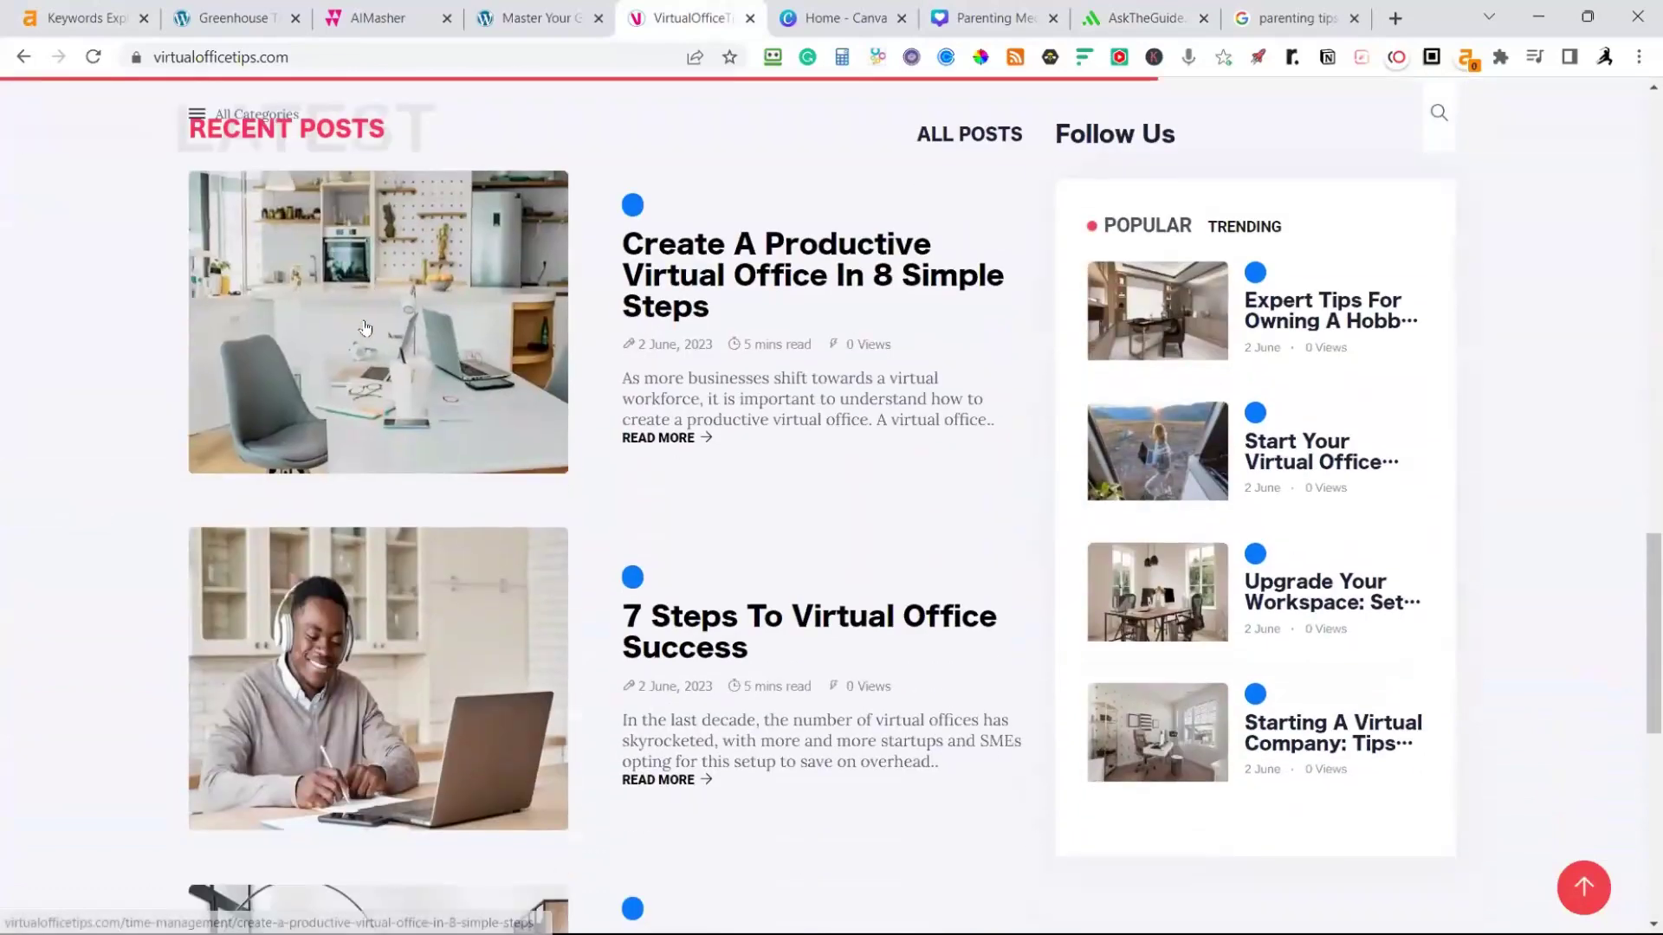
scroll(364, 327, down, 7)
scroll(772, 510, up, 15)
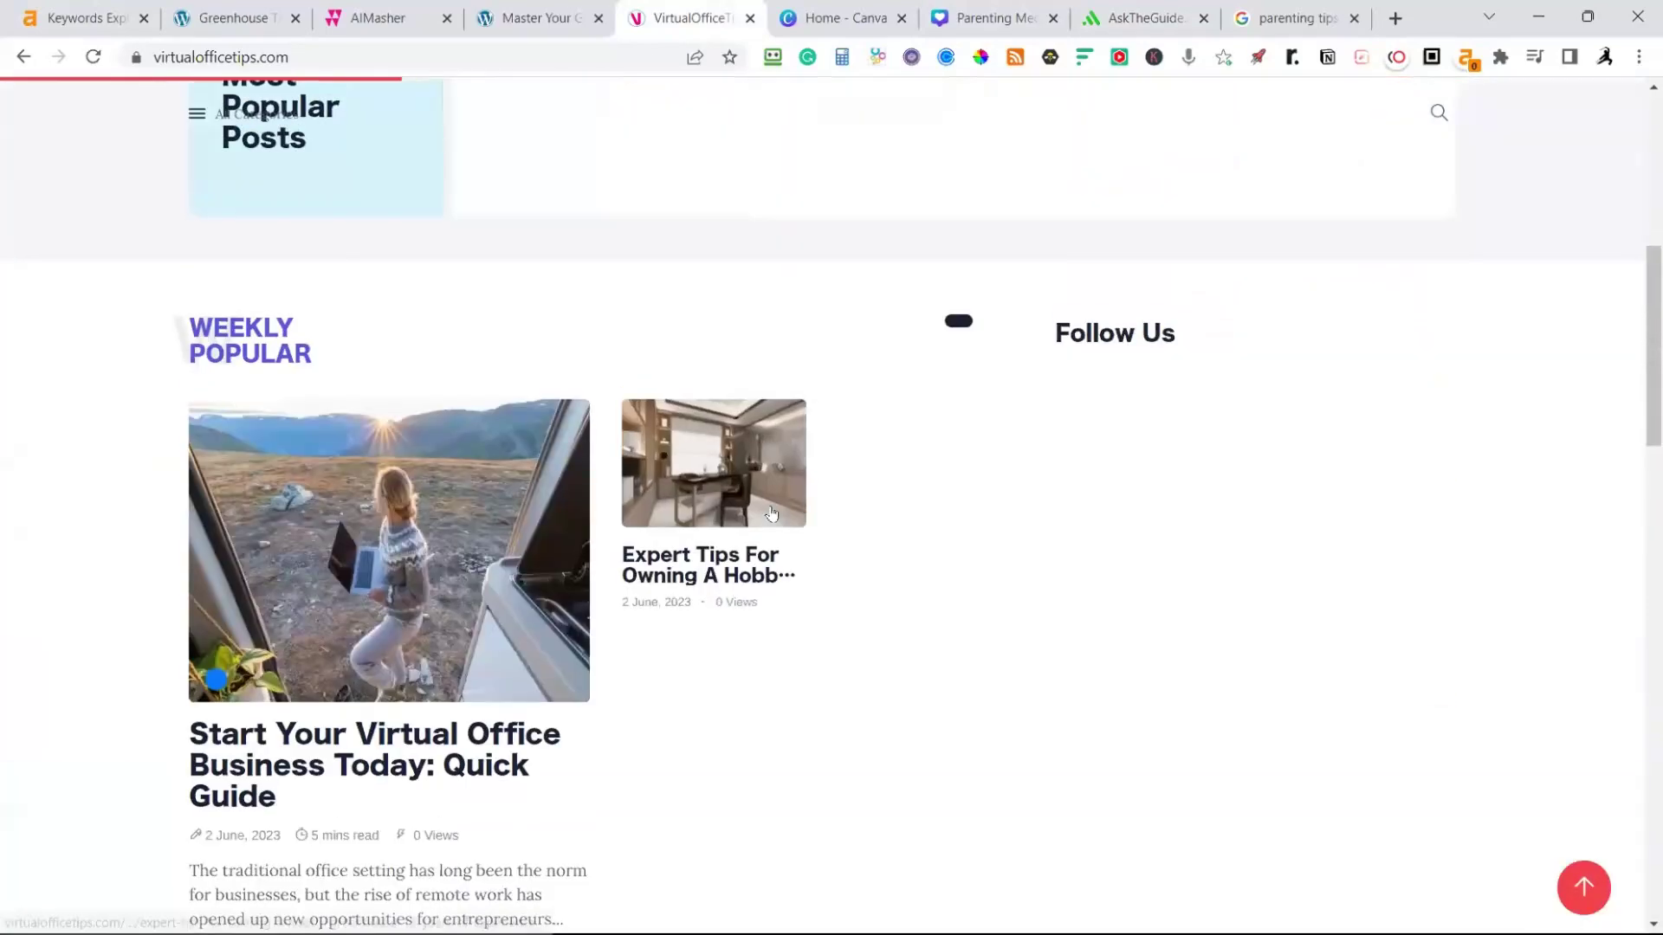
scroll(771, 513, up, 7)
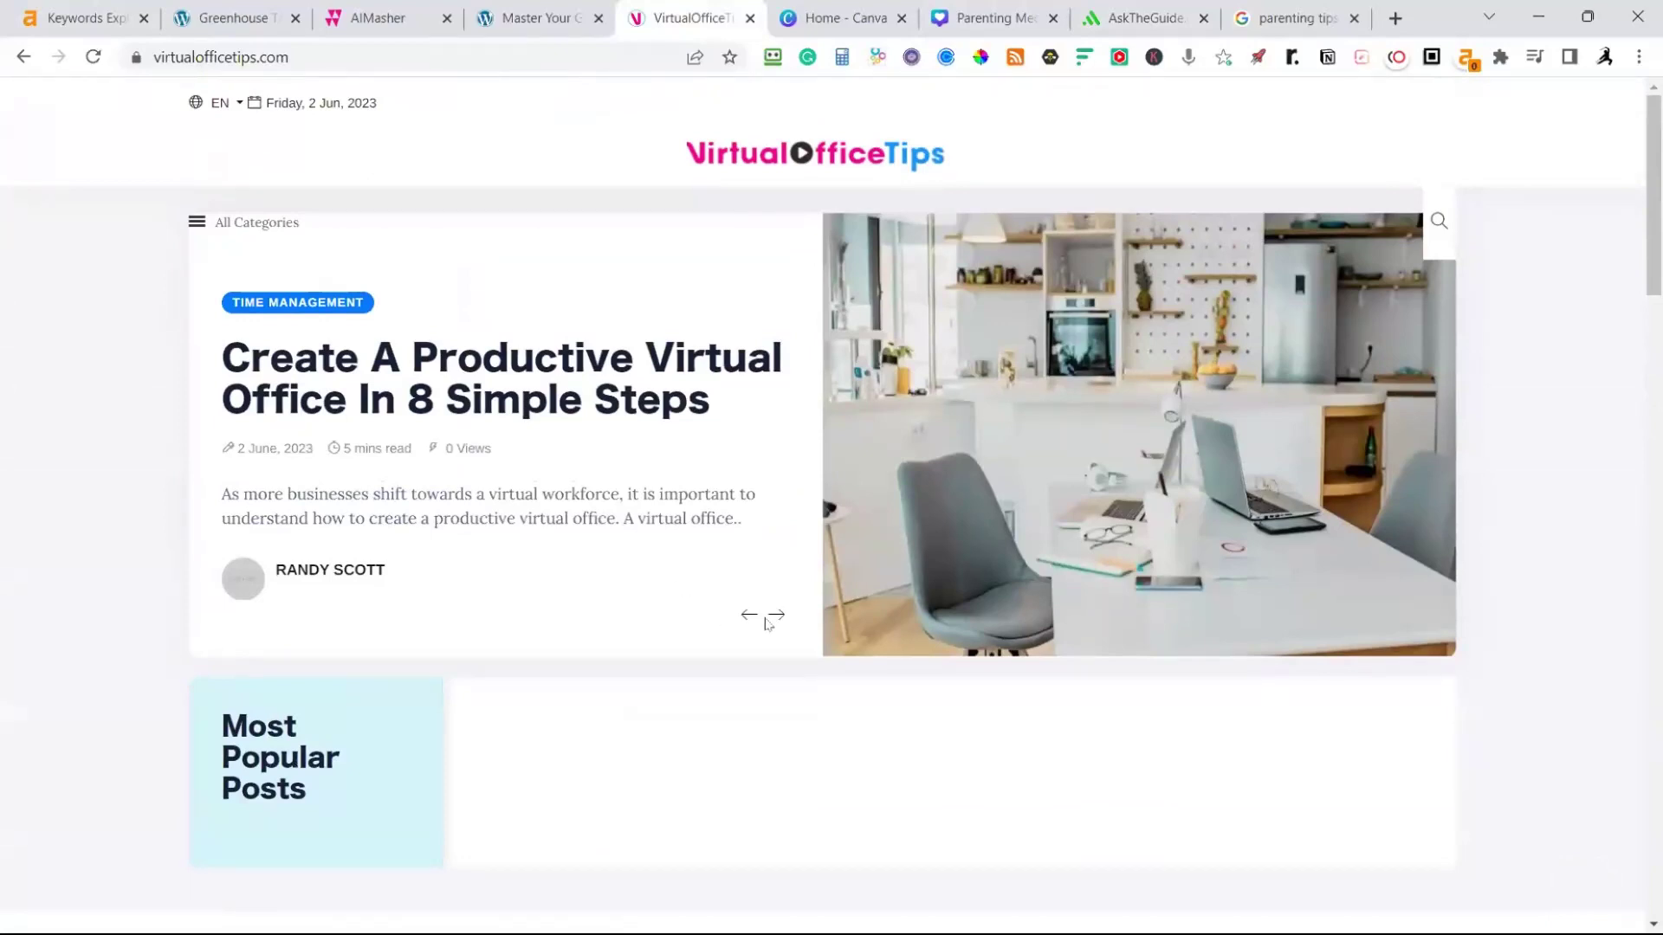
Advance the featured posts to "7 Steps To Virtual Office Success", open that article and review its text, images and FAQ
click(777, 617)
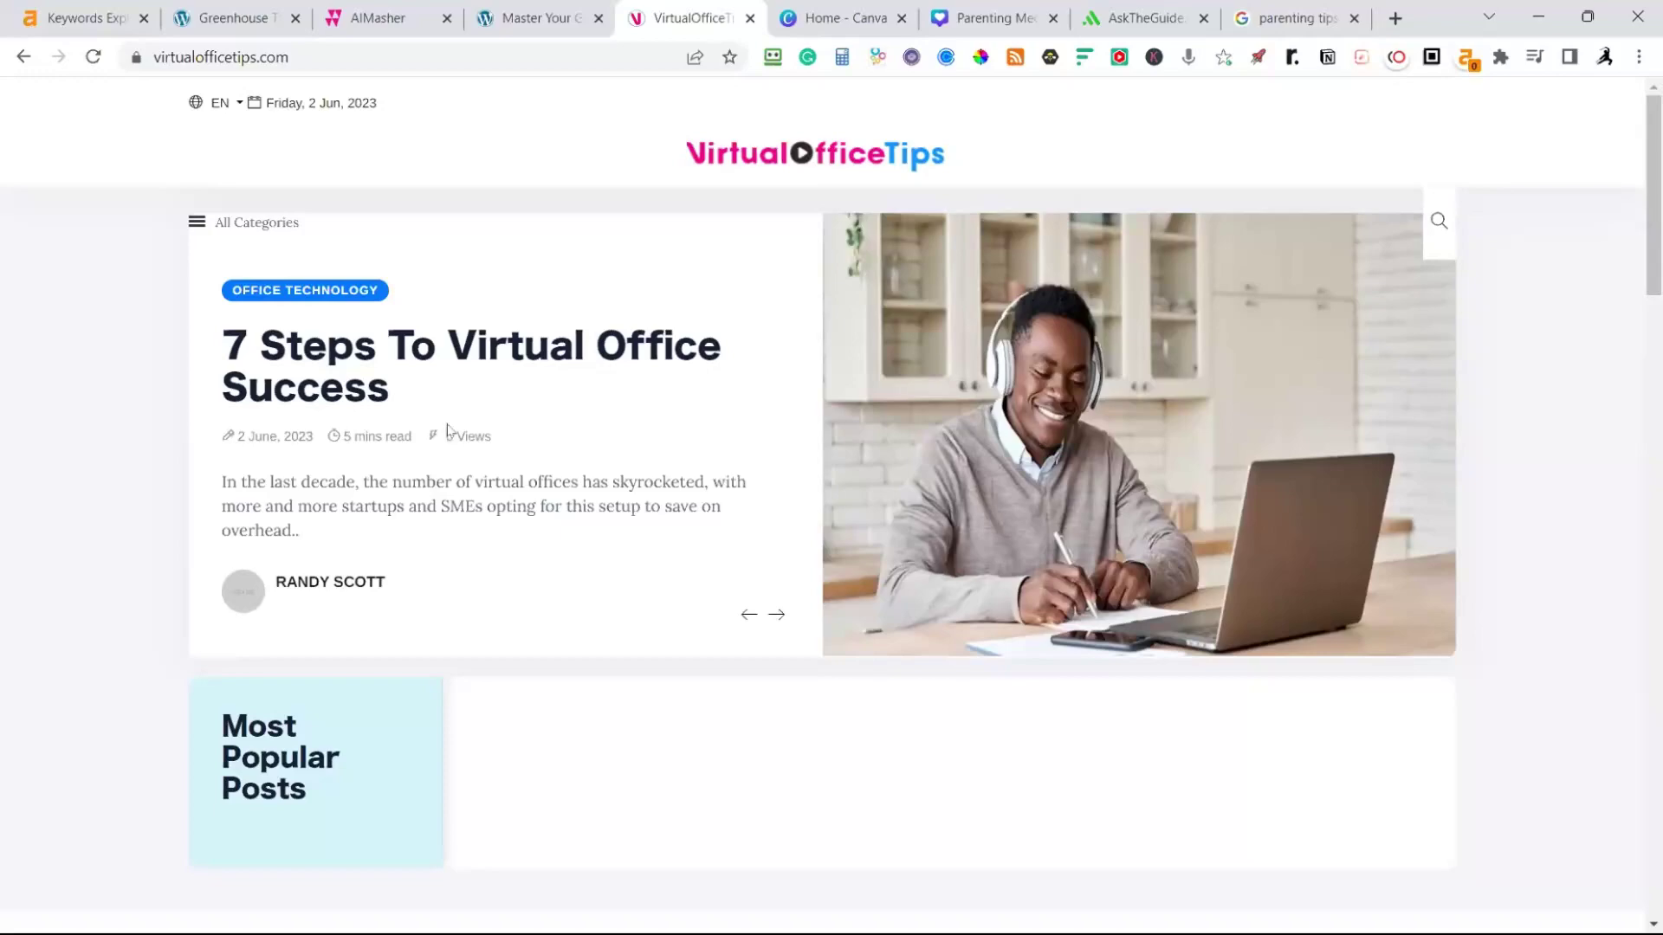
click(479, 361)
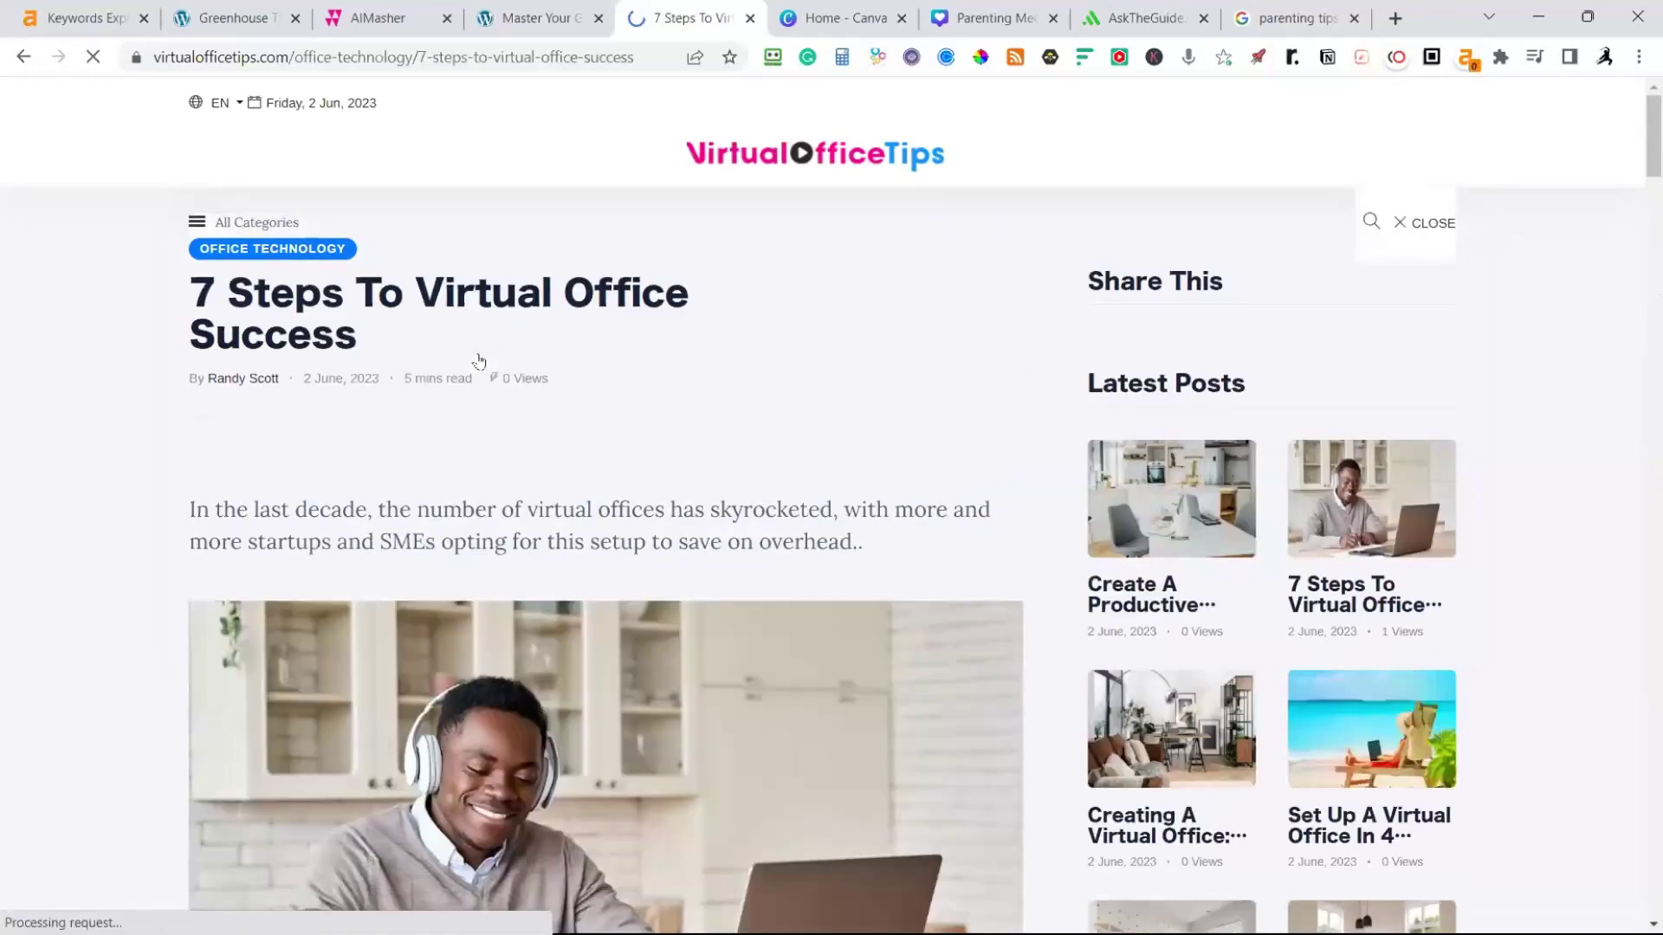
scroll(797, 376, down, 10)
scroll(798, 376, down, 15)
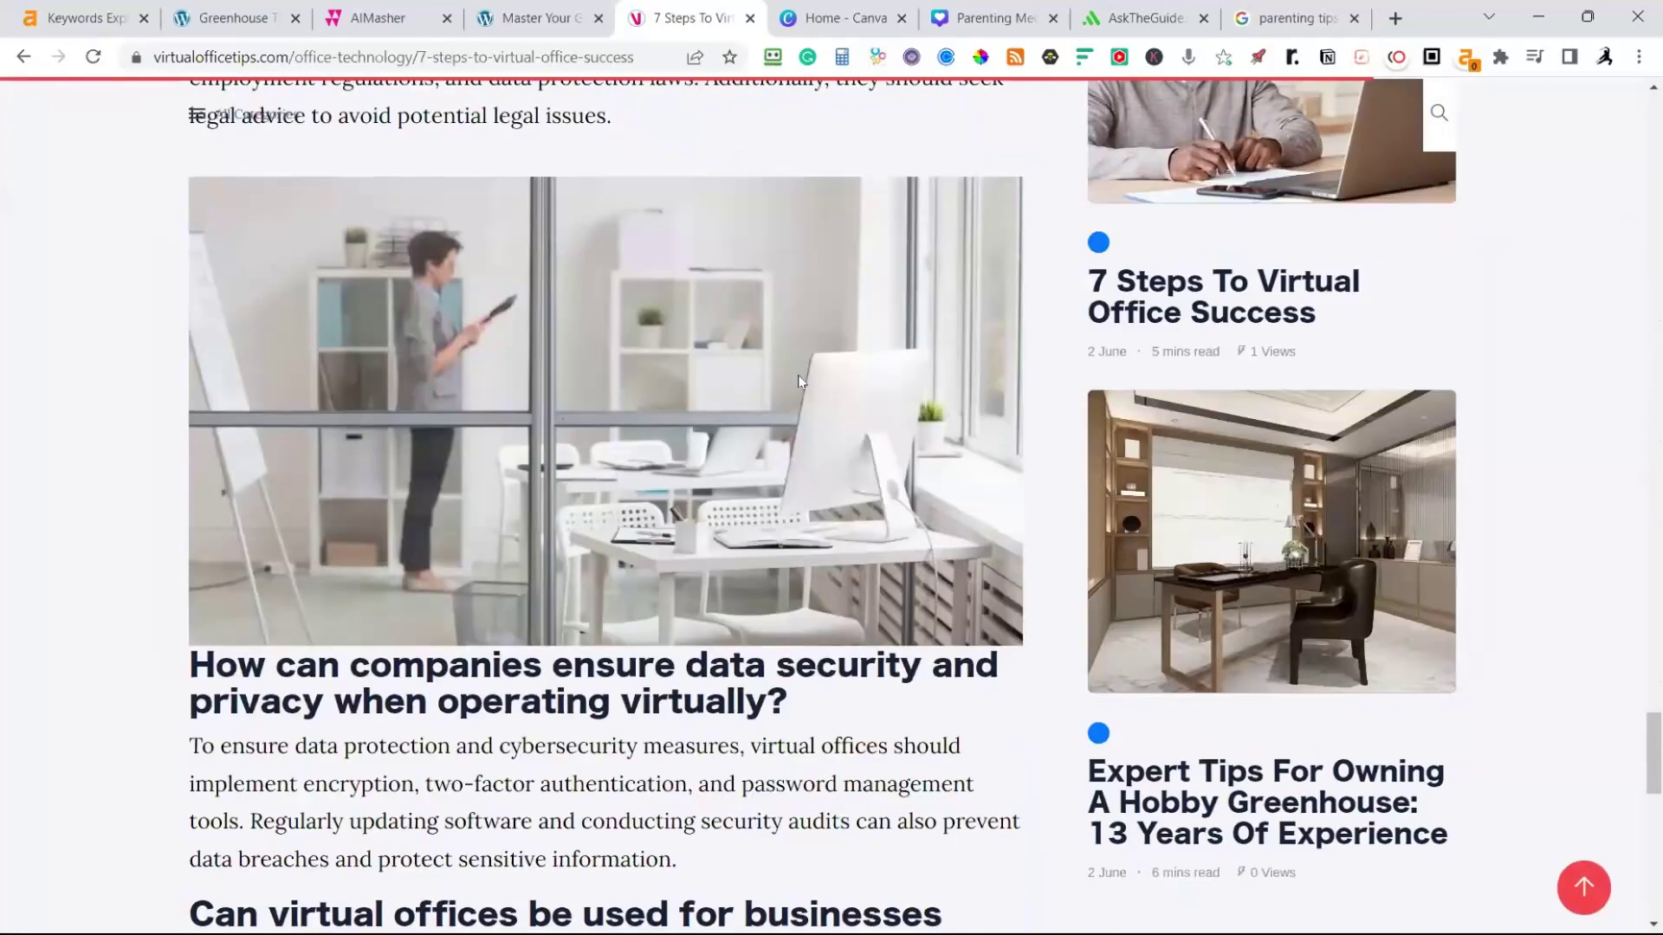
scroll(800, 382, up, 10)
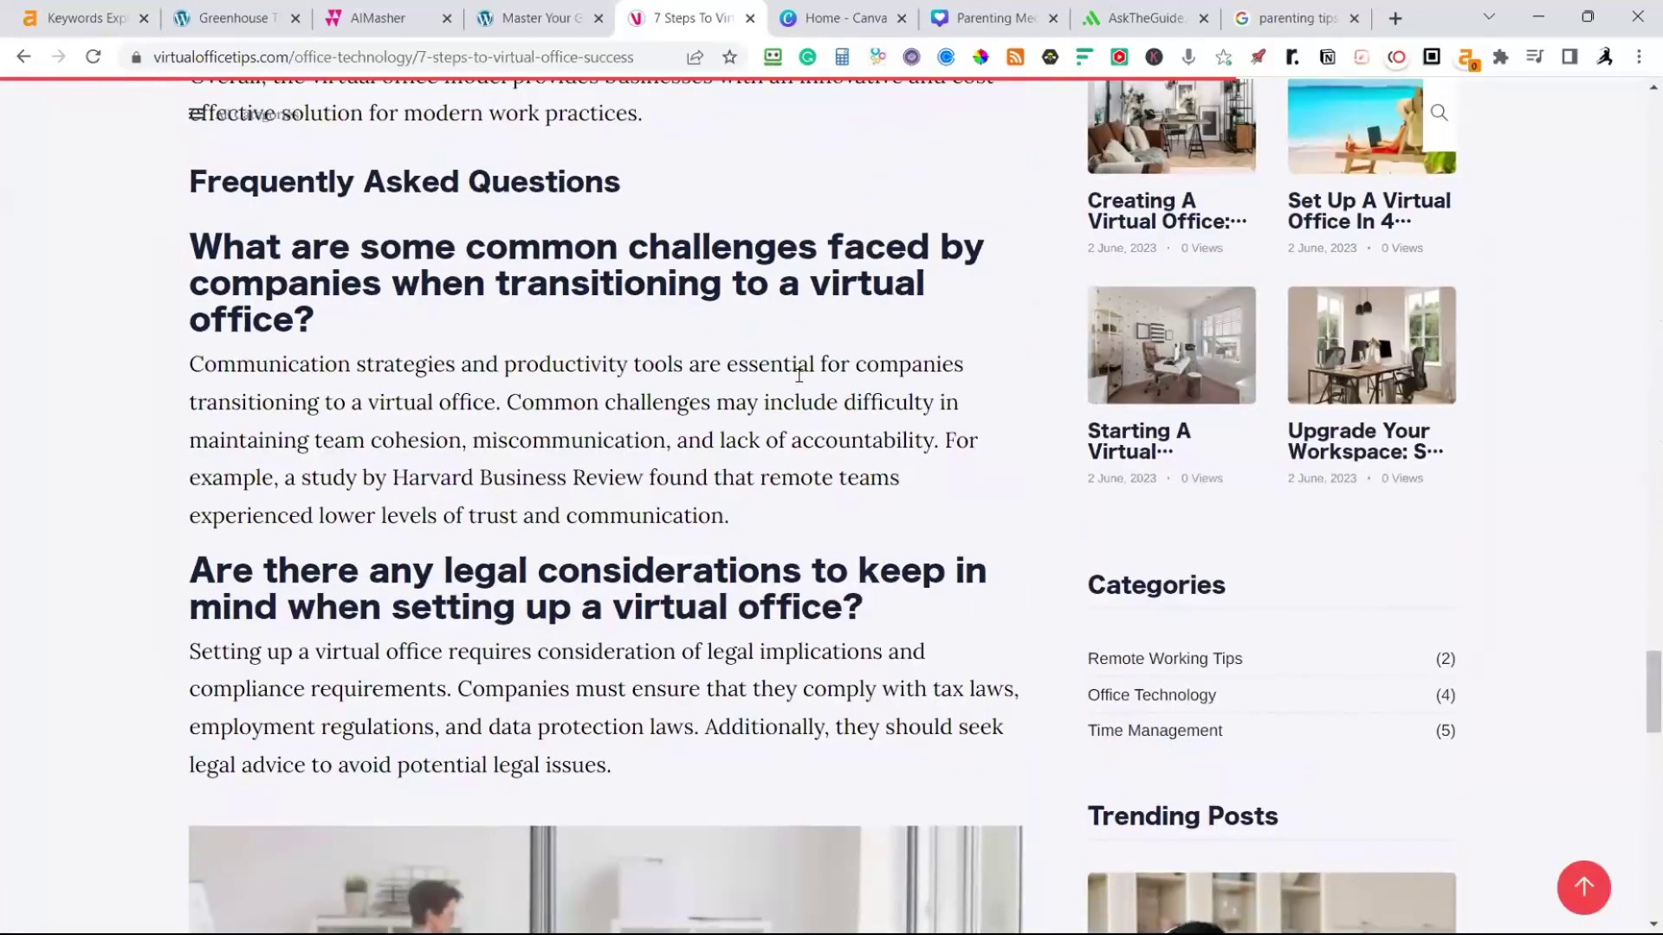
scroll(797, 376, up, 12)
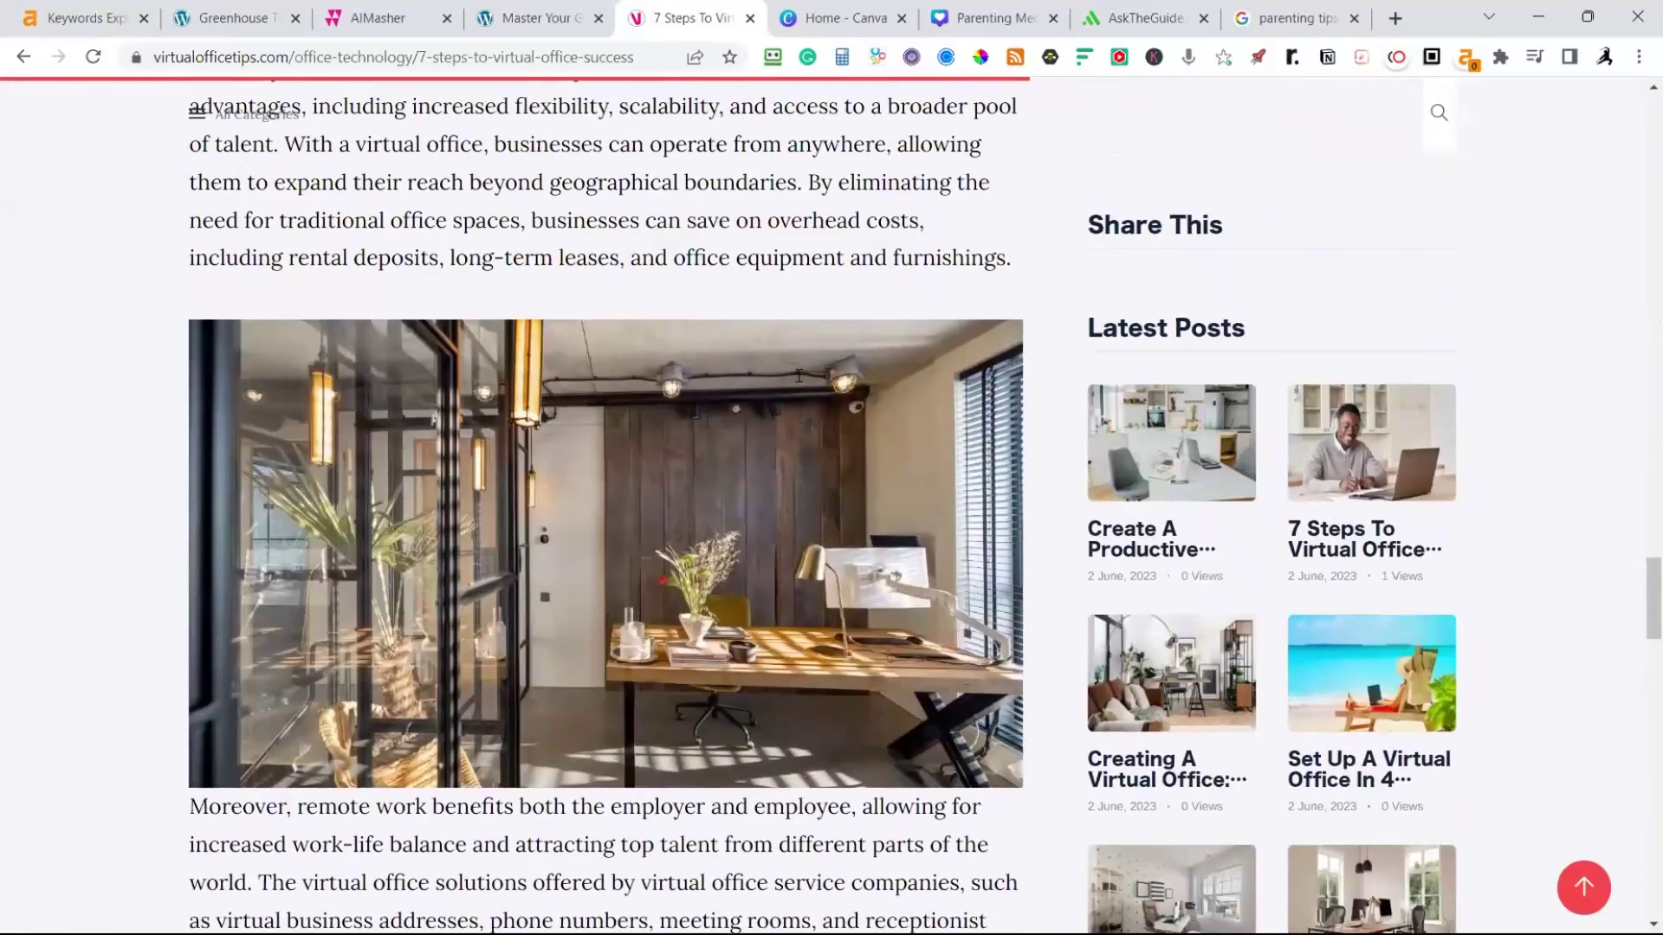
scroll(799, 374, up, 5)
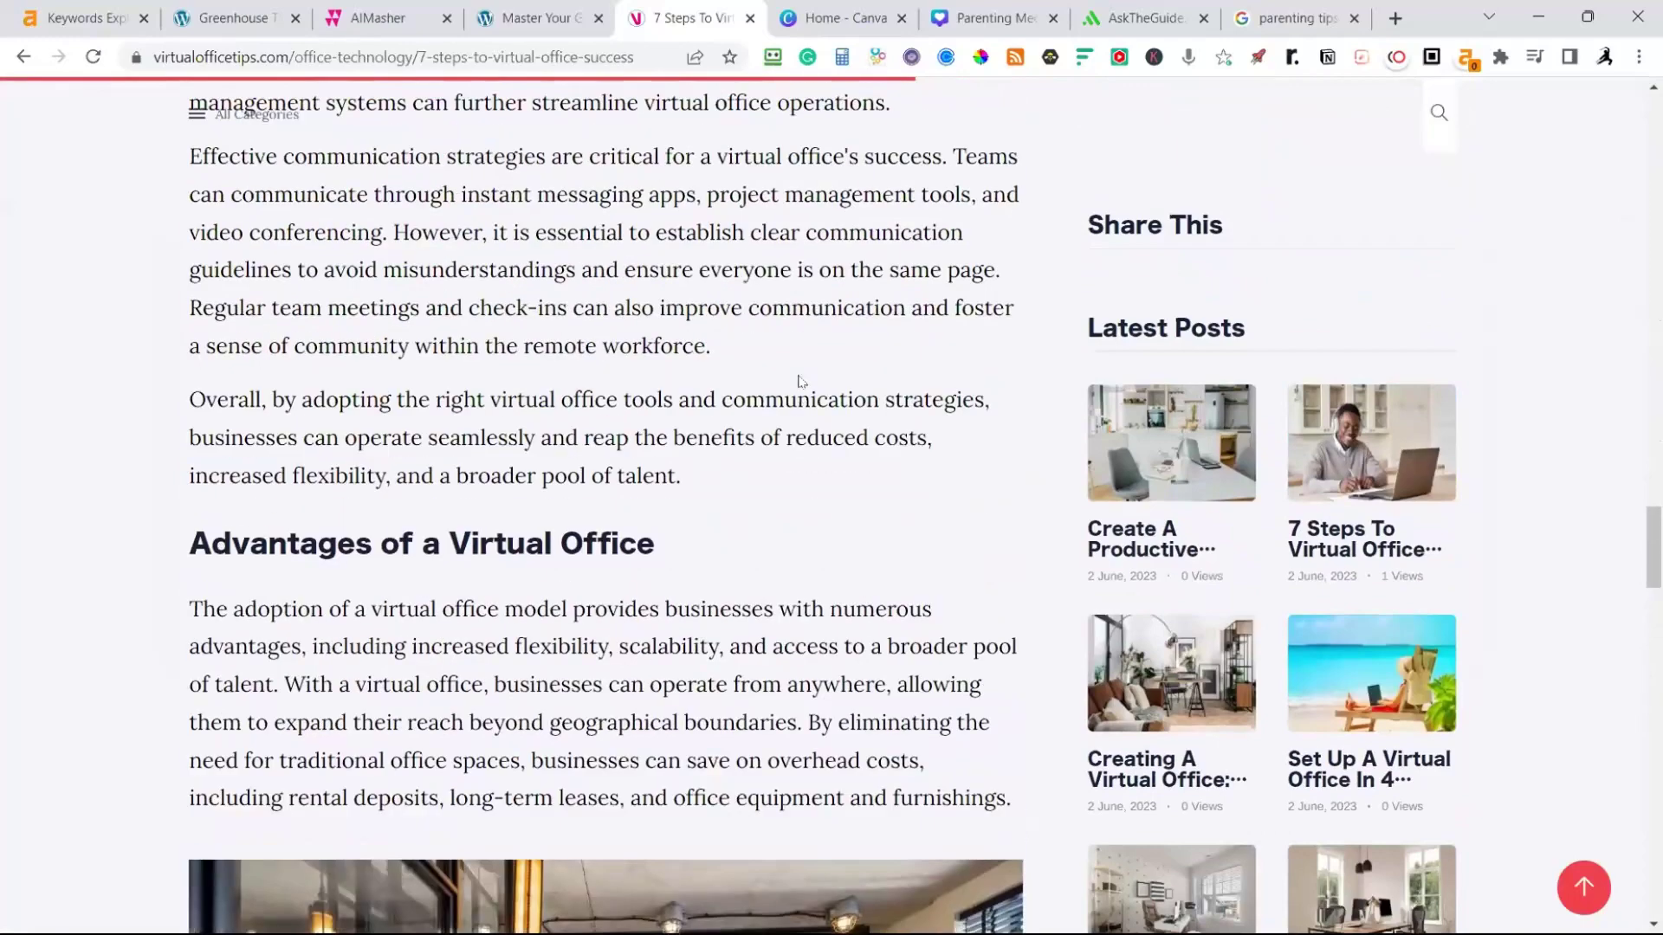
scroll(799, 381, up, 10)
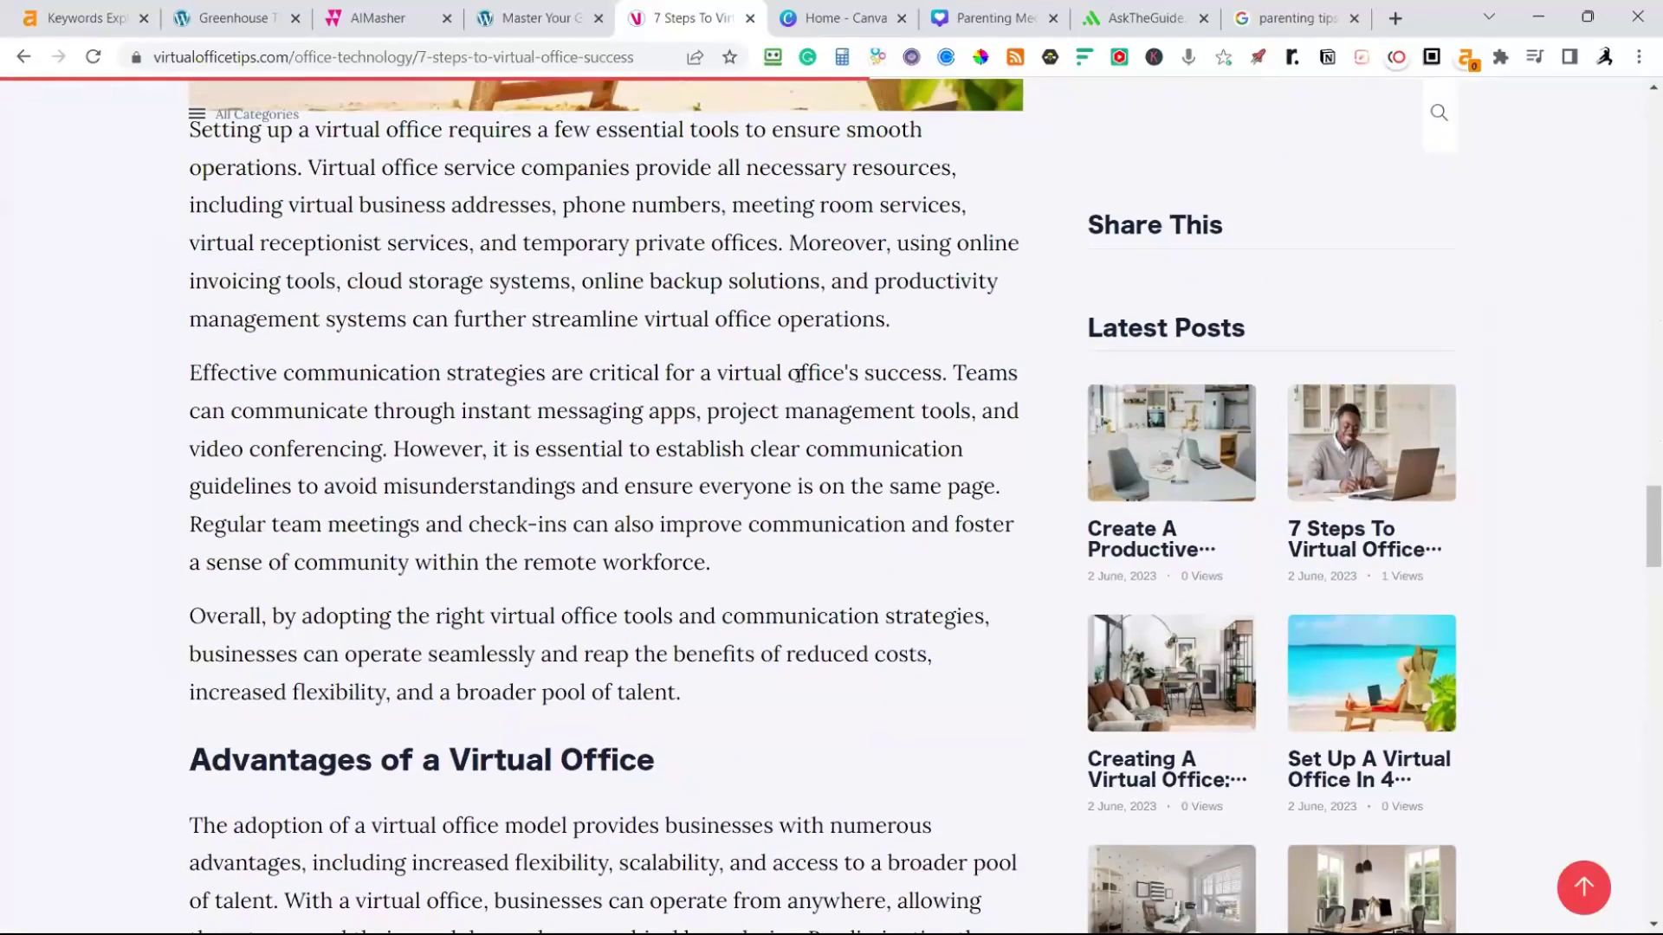
scroll(799, 375, up, 20)
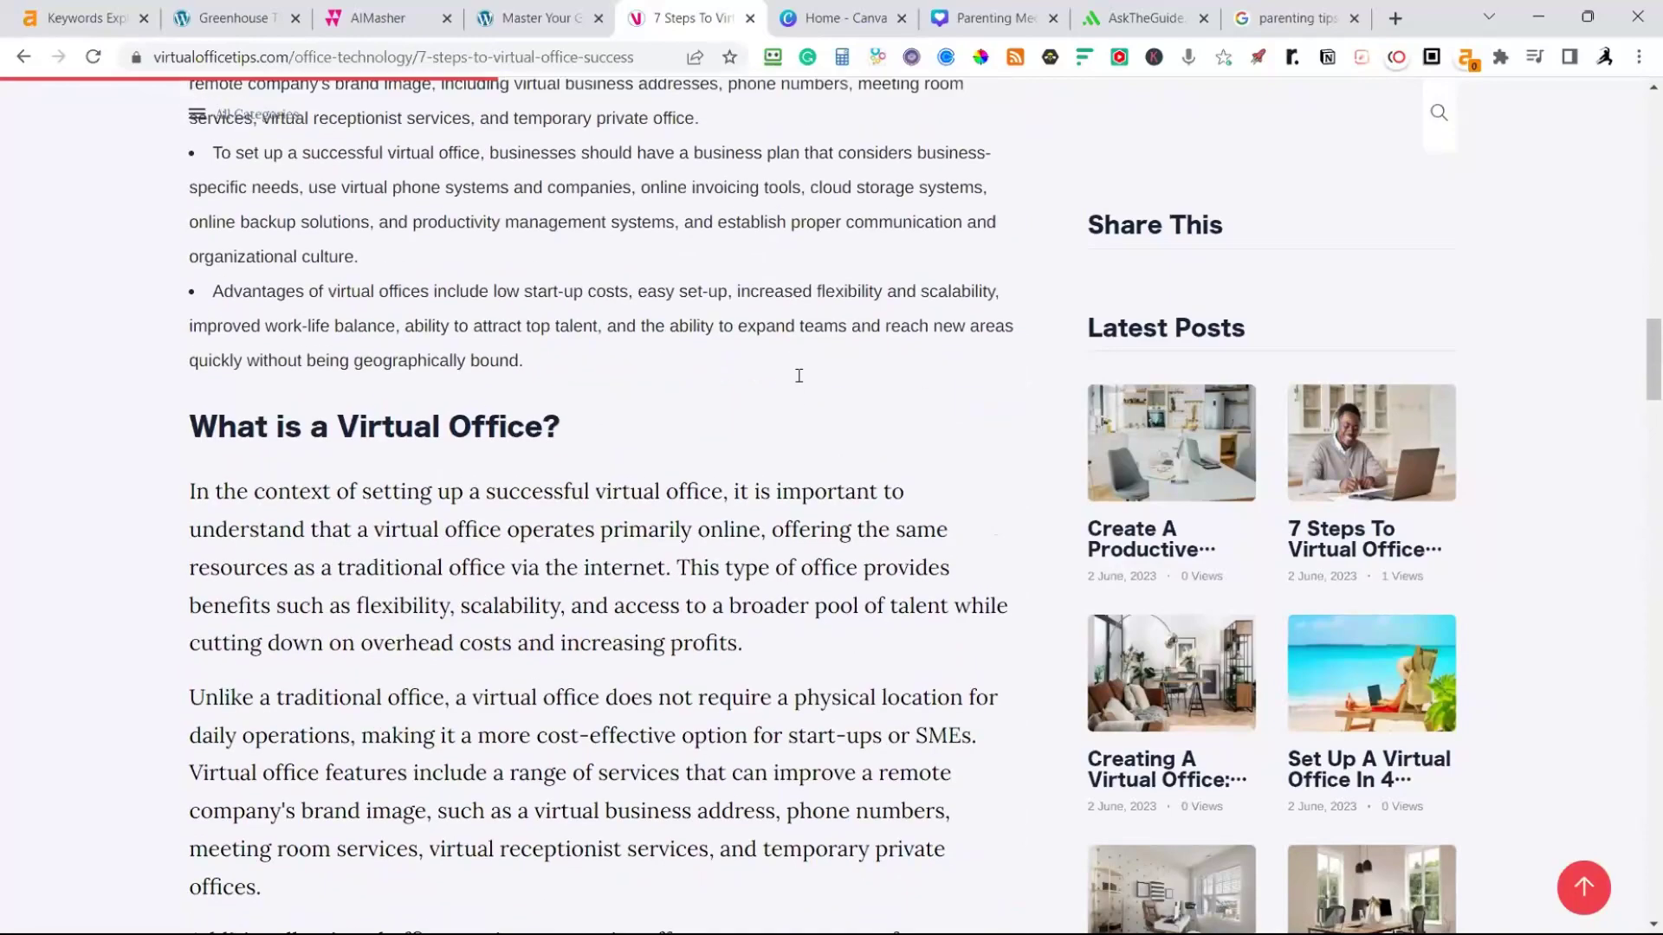
scroll(798, 375, up, 10)
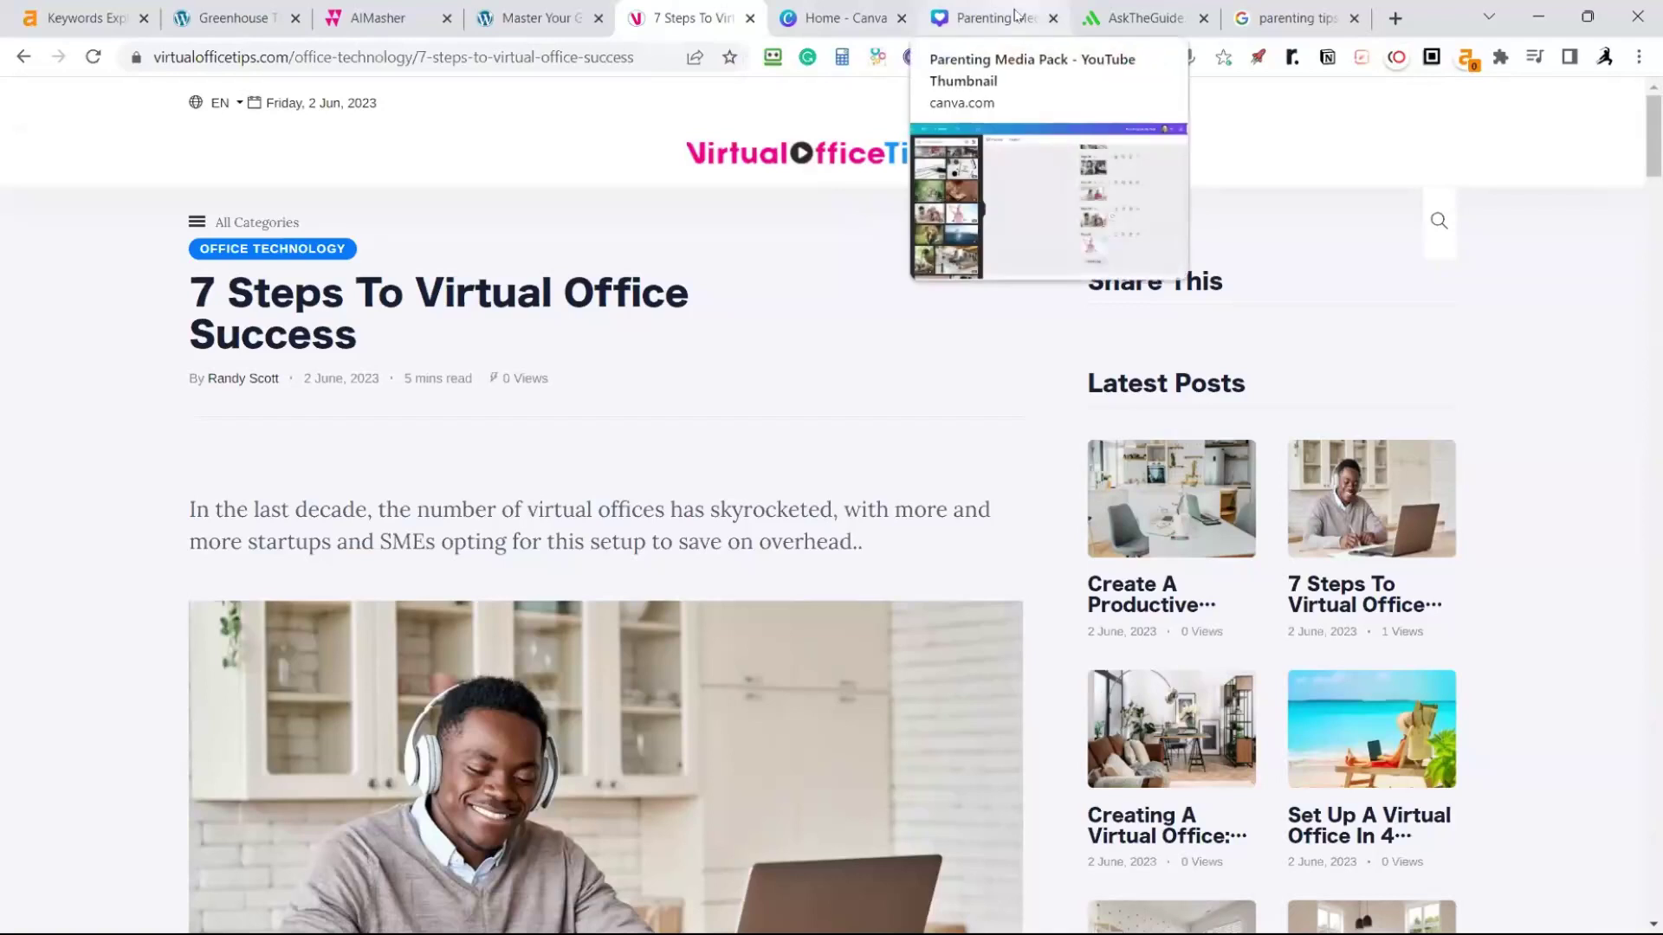
Return to the AskTheGuide site, reload its Parenting category and examine the posted parenting articles
click(1185, 21)
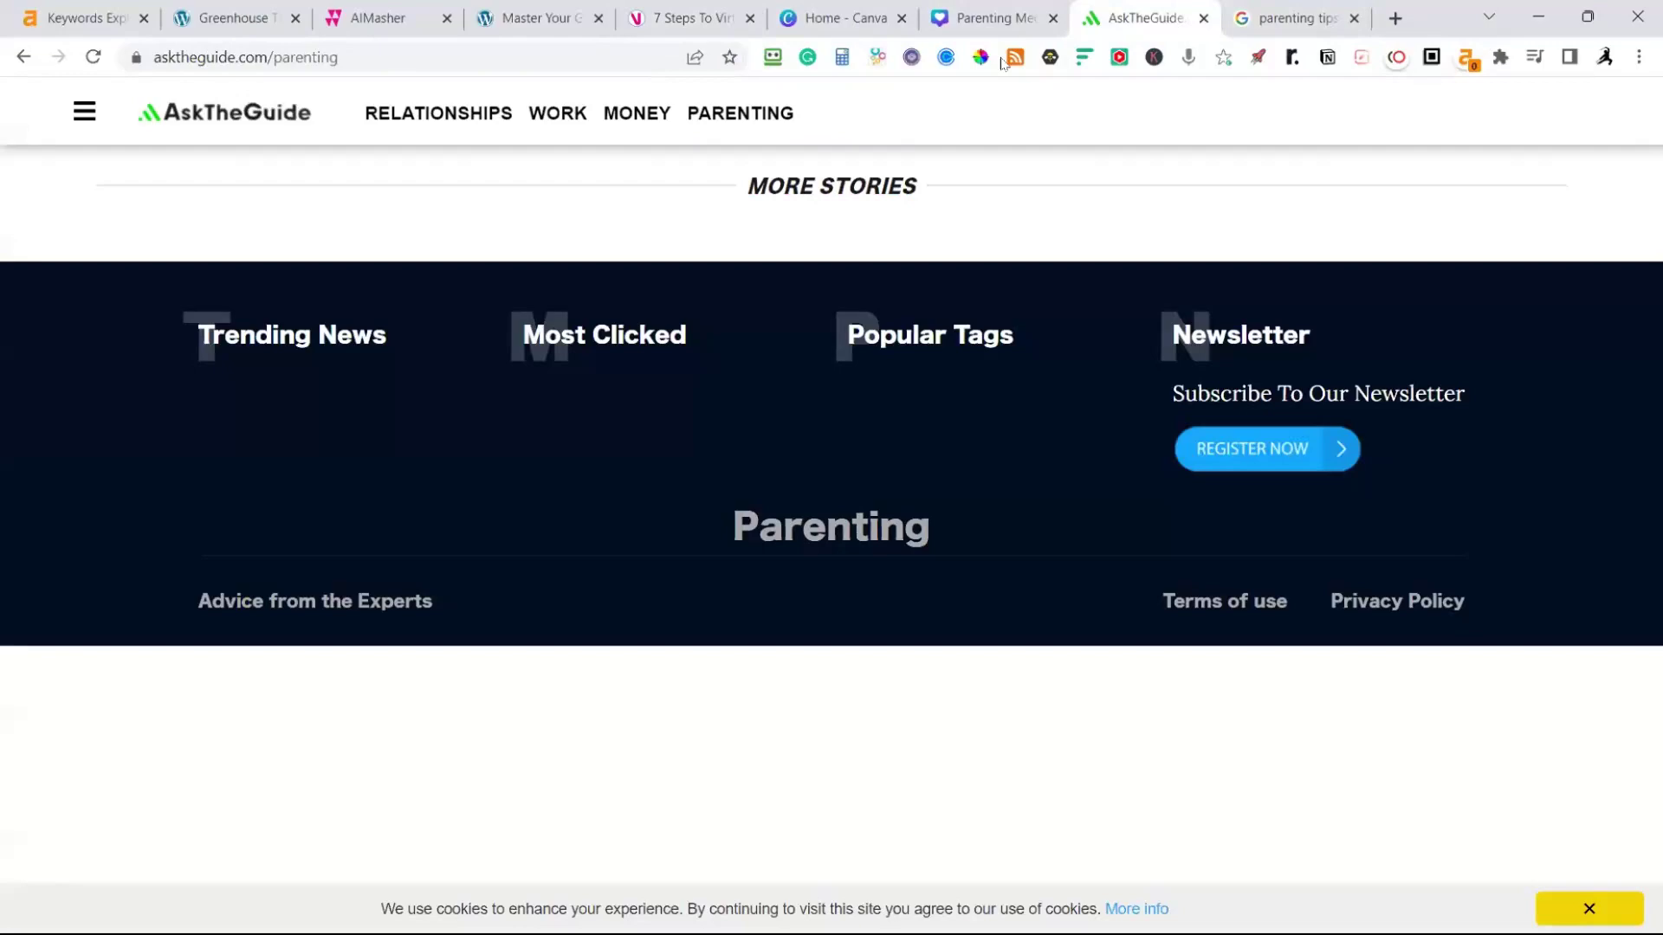
click(707, 115)
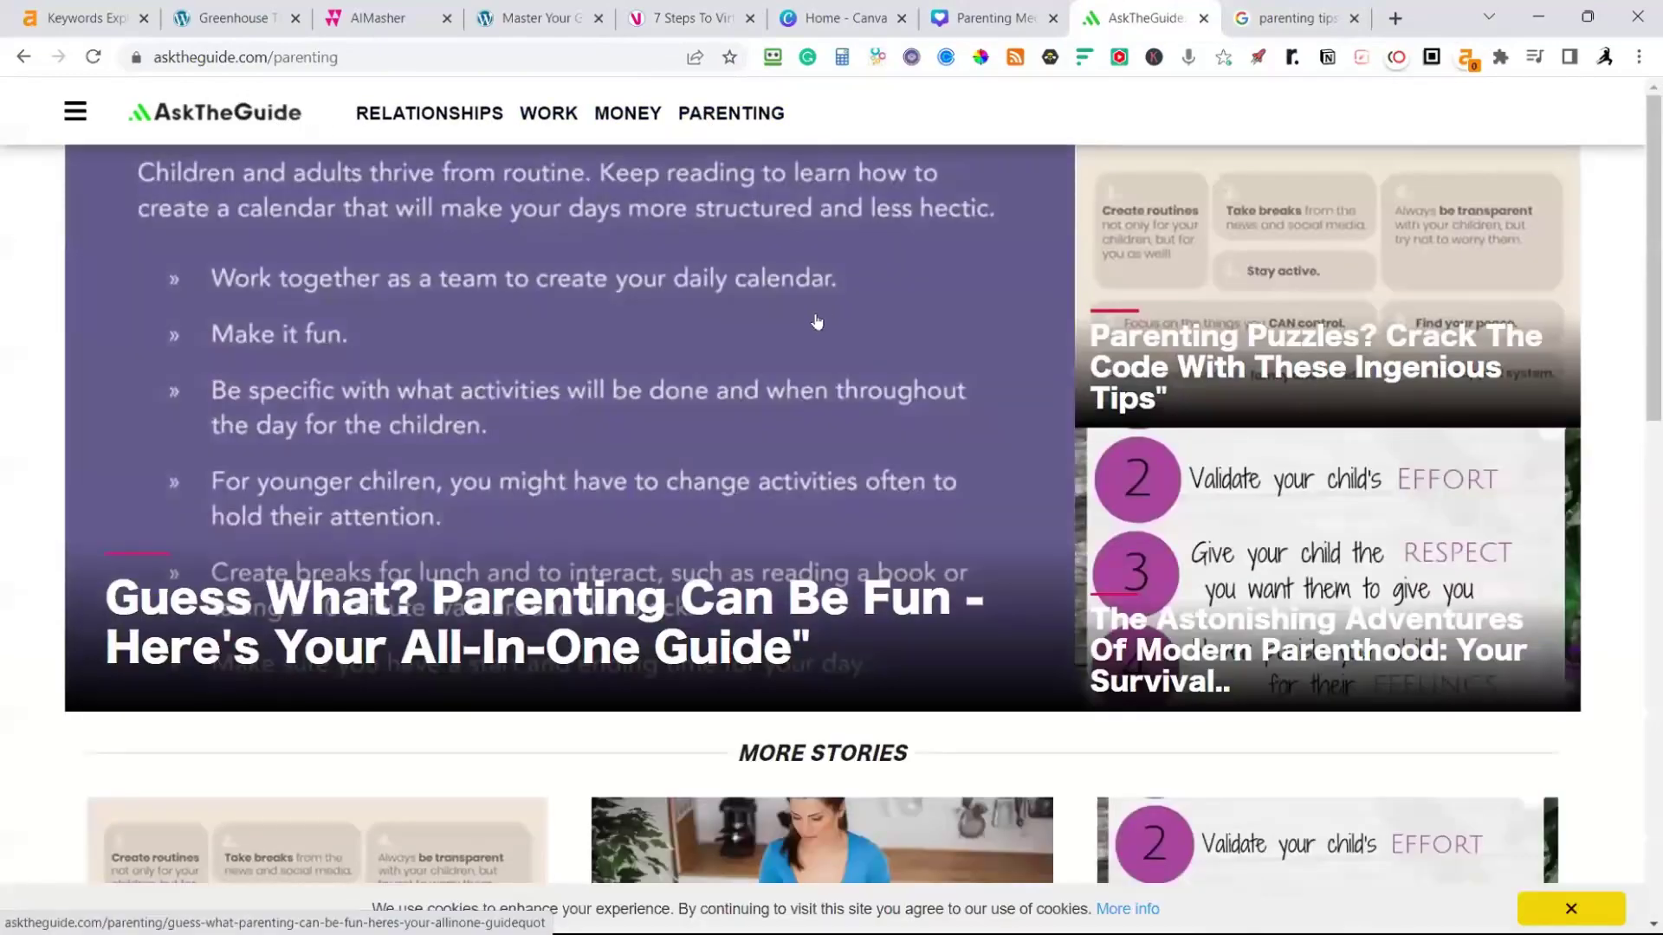
scroll(816, 321, down, 10)
scroll(817, 321, down, 4)
scroll(817, 322, up, 14)
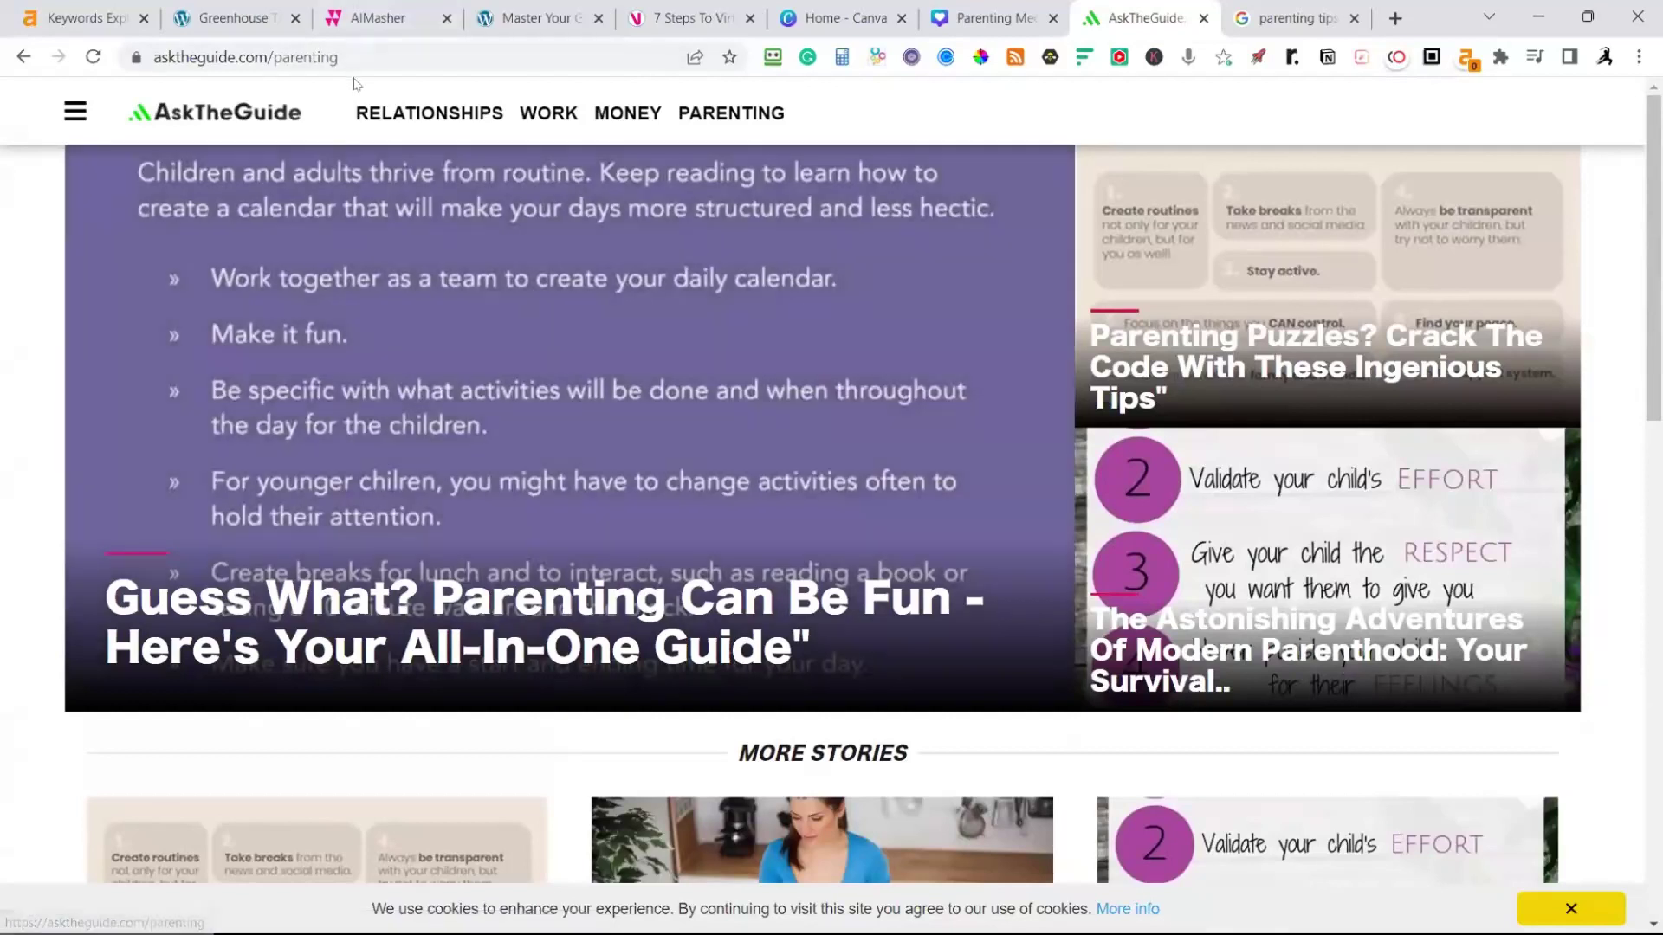
Switch to the DIY Gardening Tips site, reload its Greenhouse Tips category and look over the listed posts
click(263, 19)
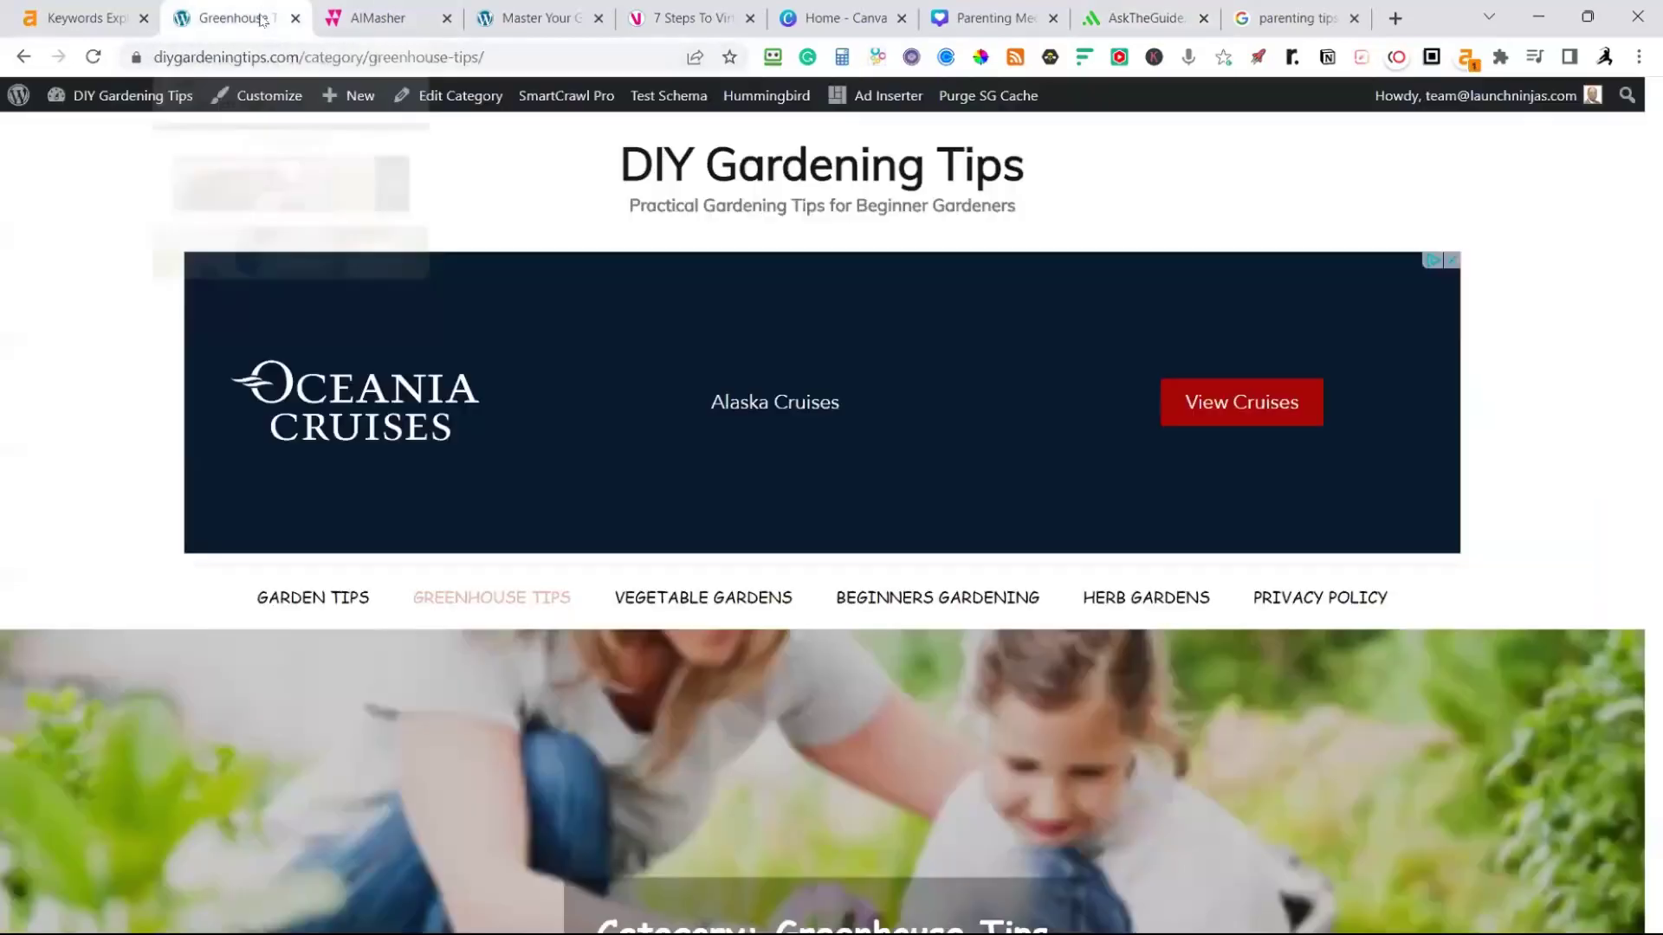
click(489, 595)
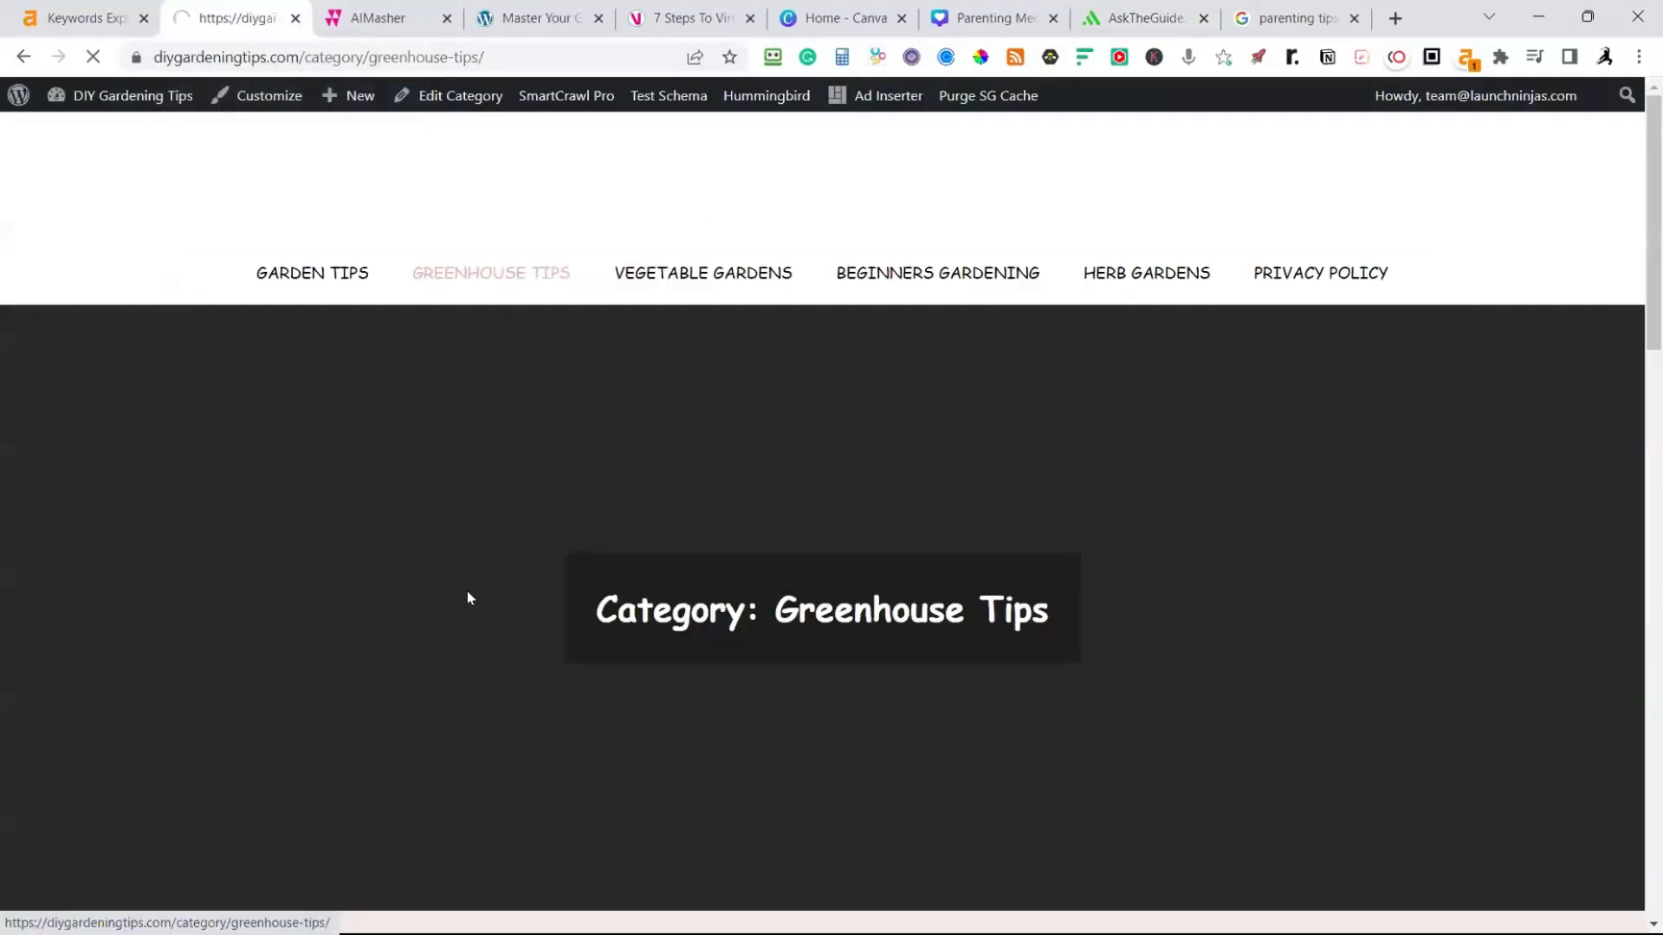
scroll(597, 530, down, 5)
scroll(597, 530, down, 9)
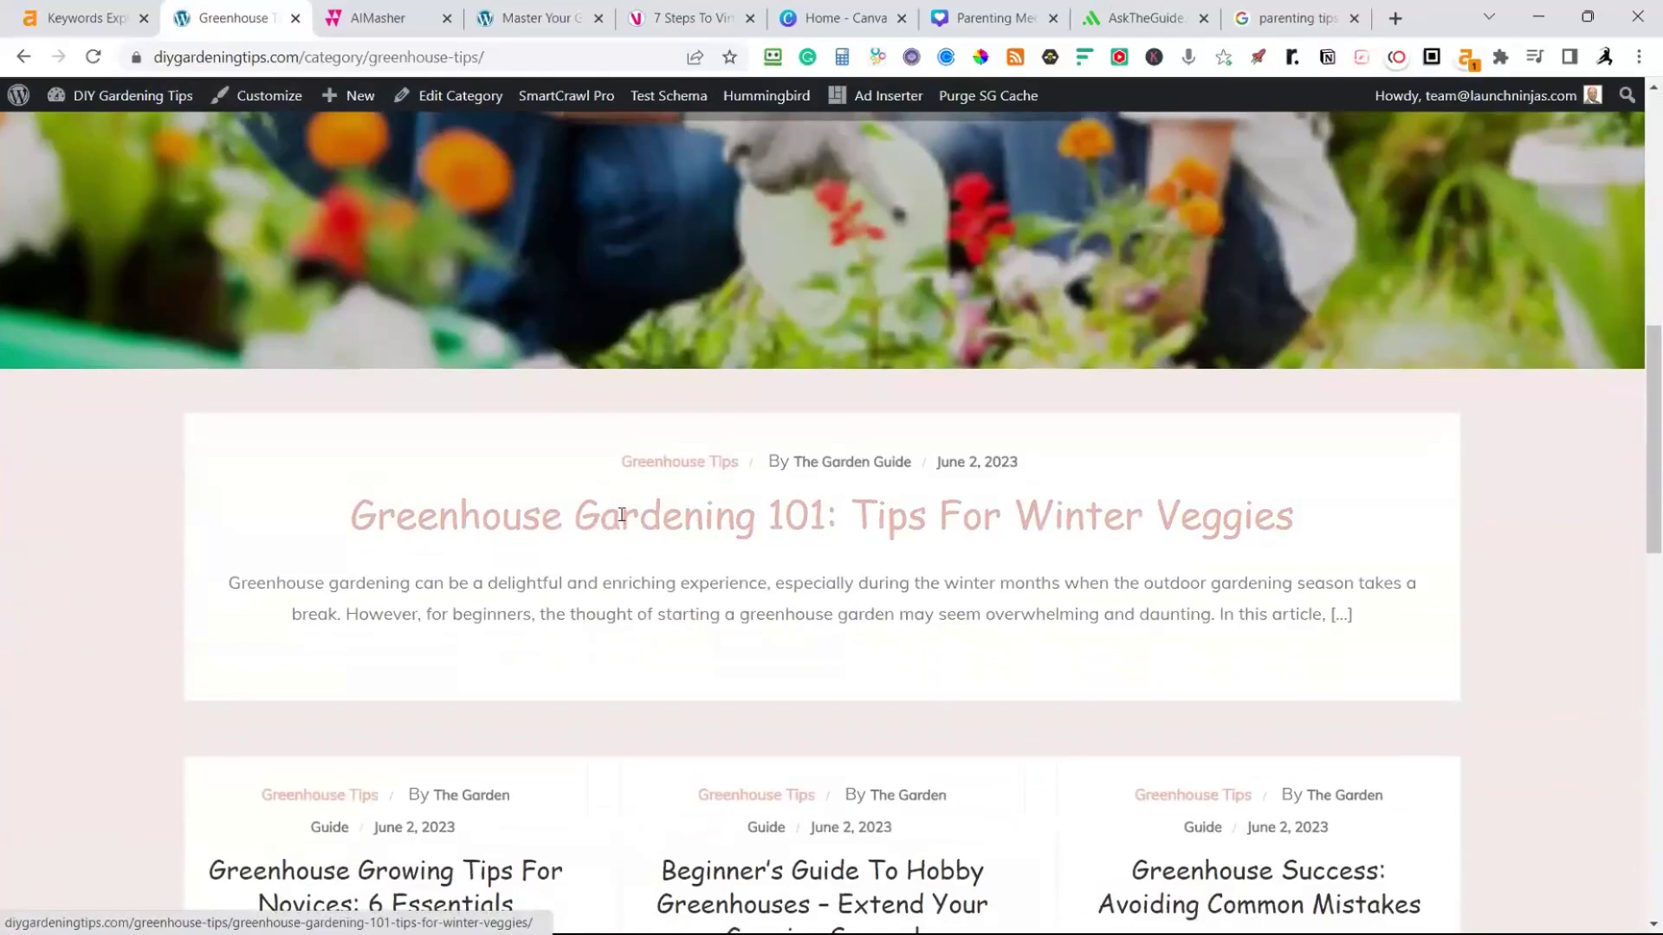
scroll(633, 502, down, 9)
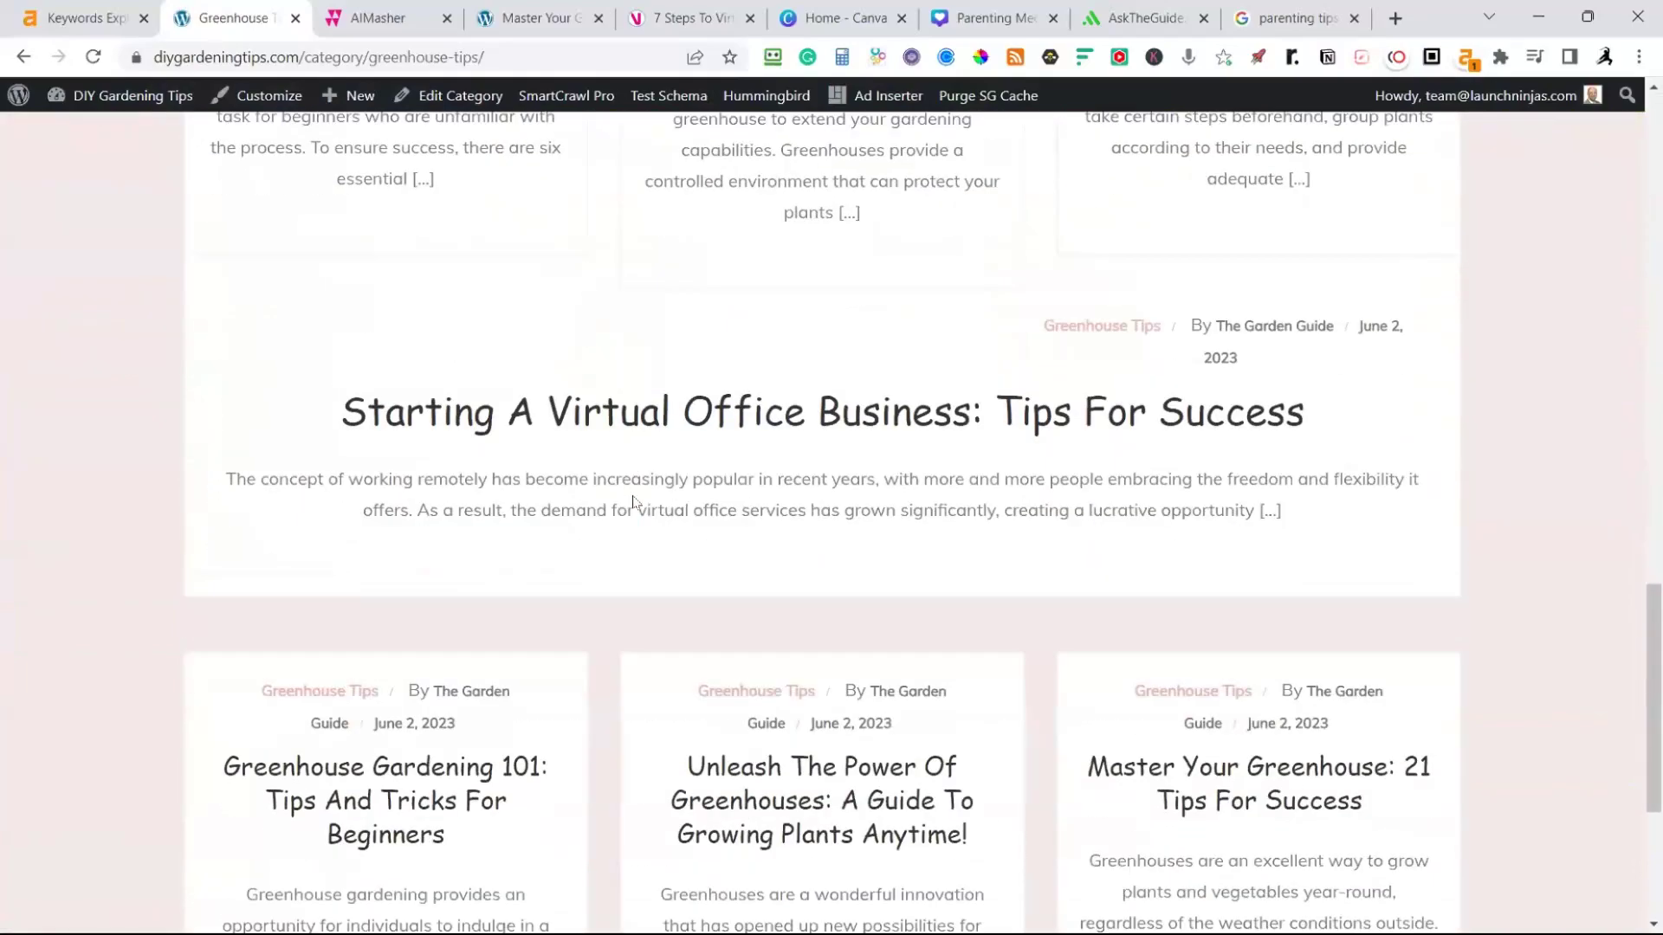
scroll(633, 502, down, 2)
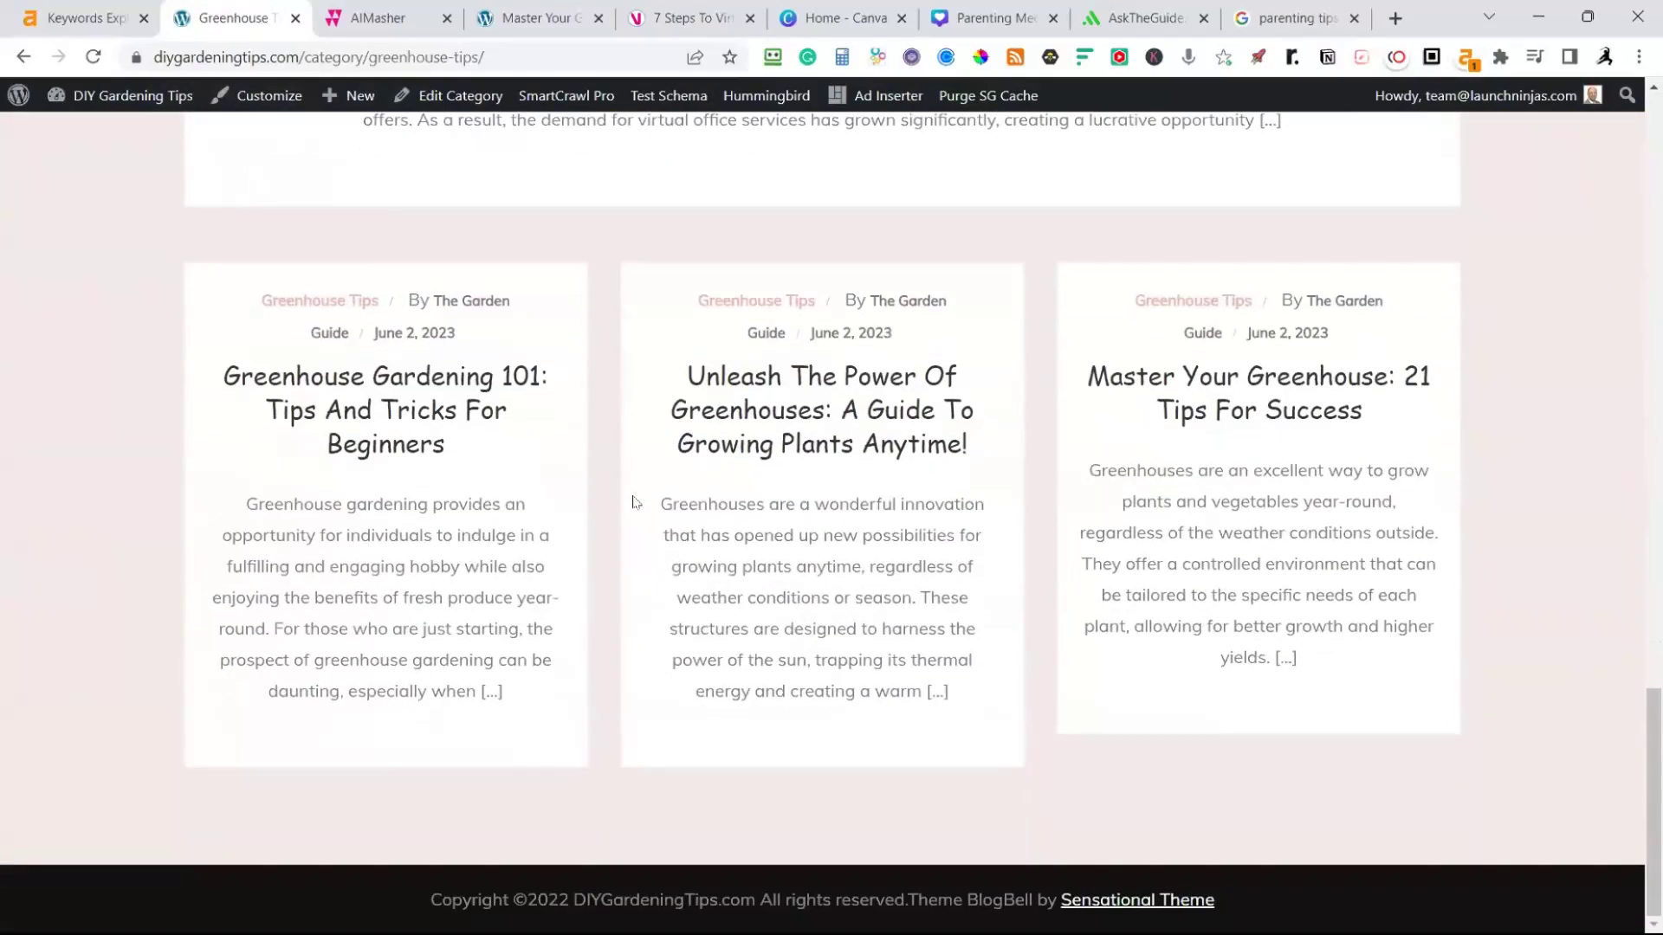
scroll(633, 502, up, 20)
scroll(640, 498, down, 4)
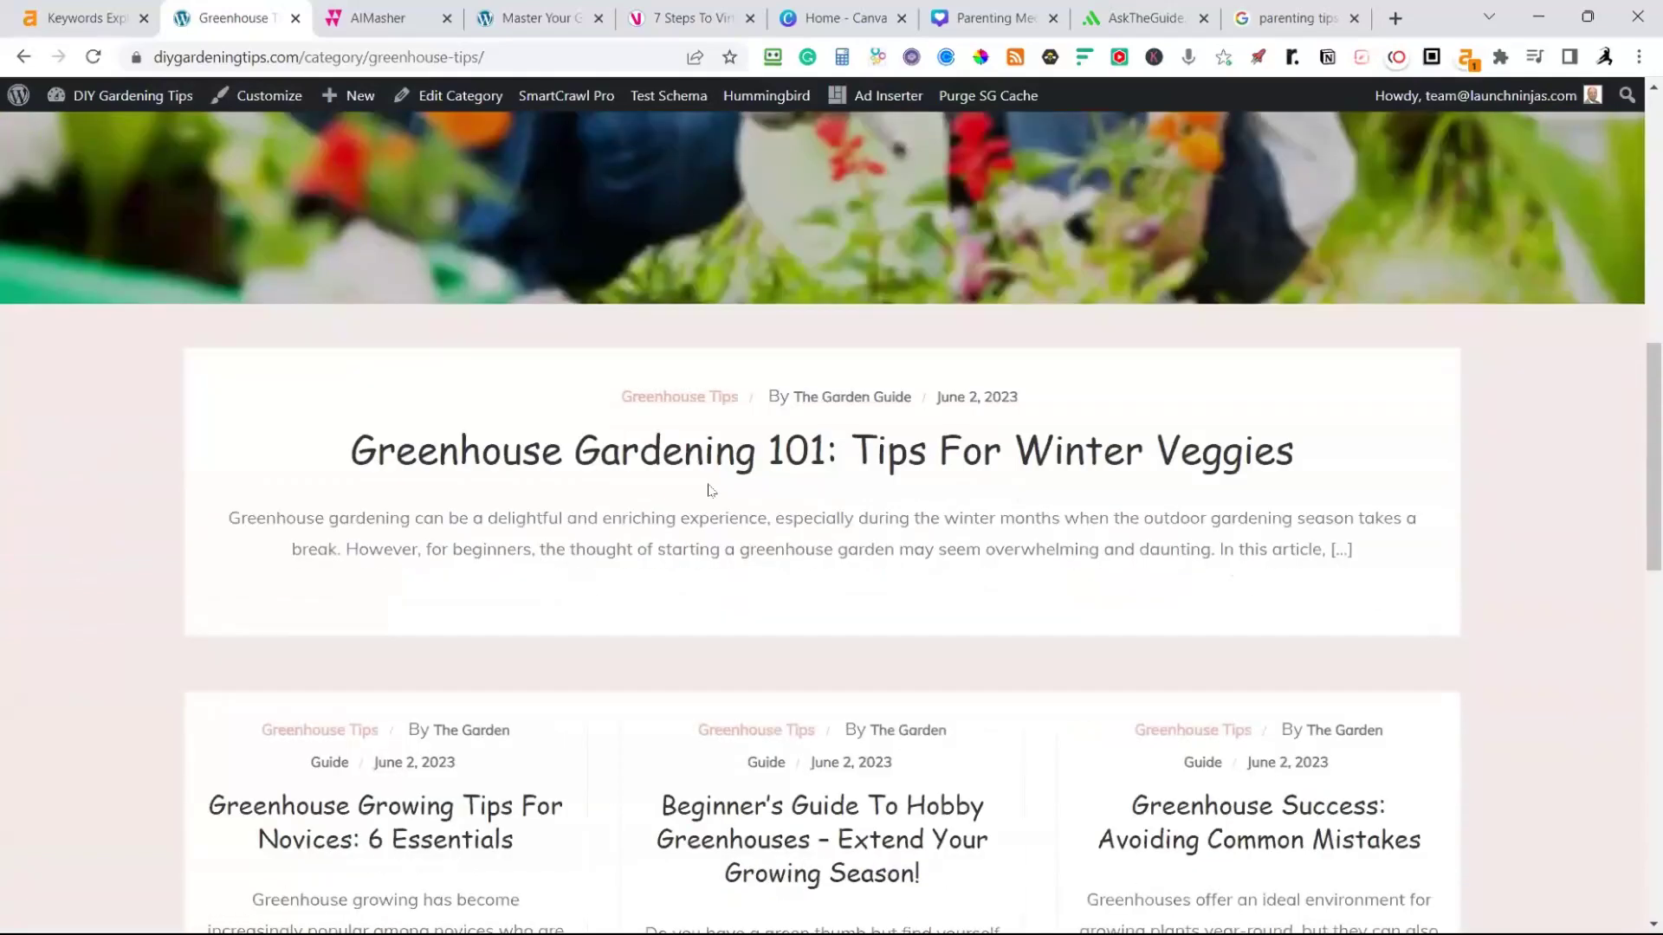
Open the article "Greenhouse Gardening 101: Tips For Winter Veggies" and examine its header image, inserted ads and content
click(679, 465)
scroll(606, 450, down, 2)
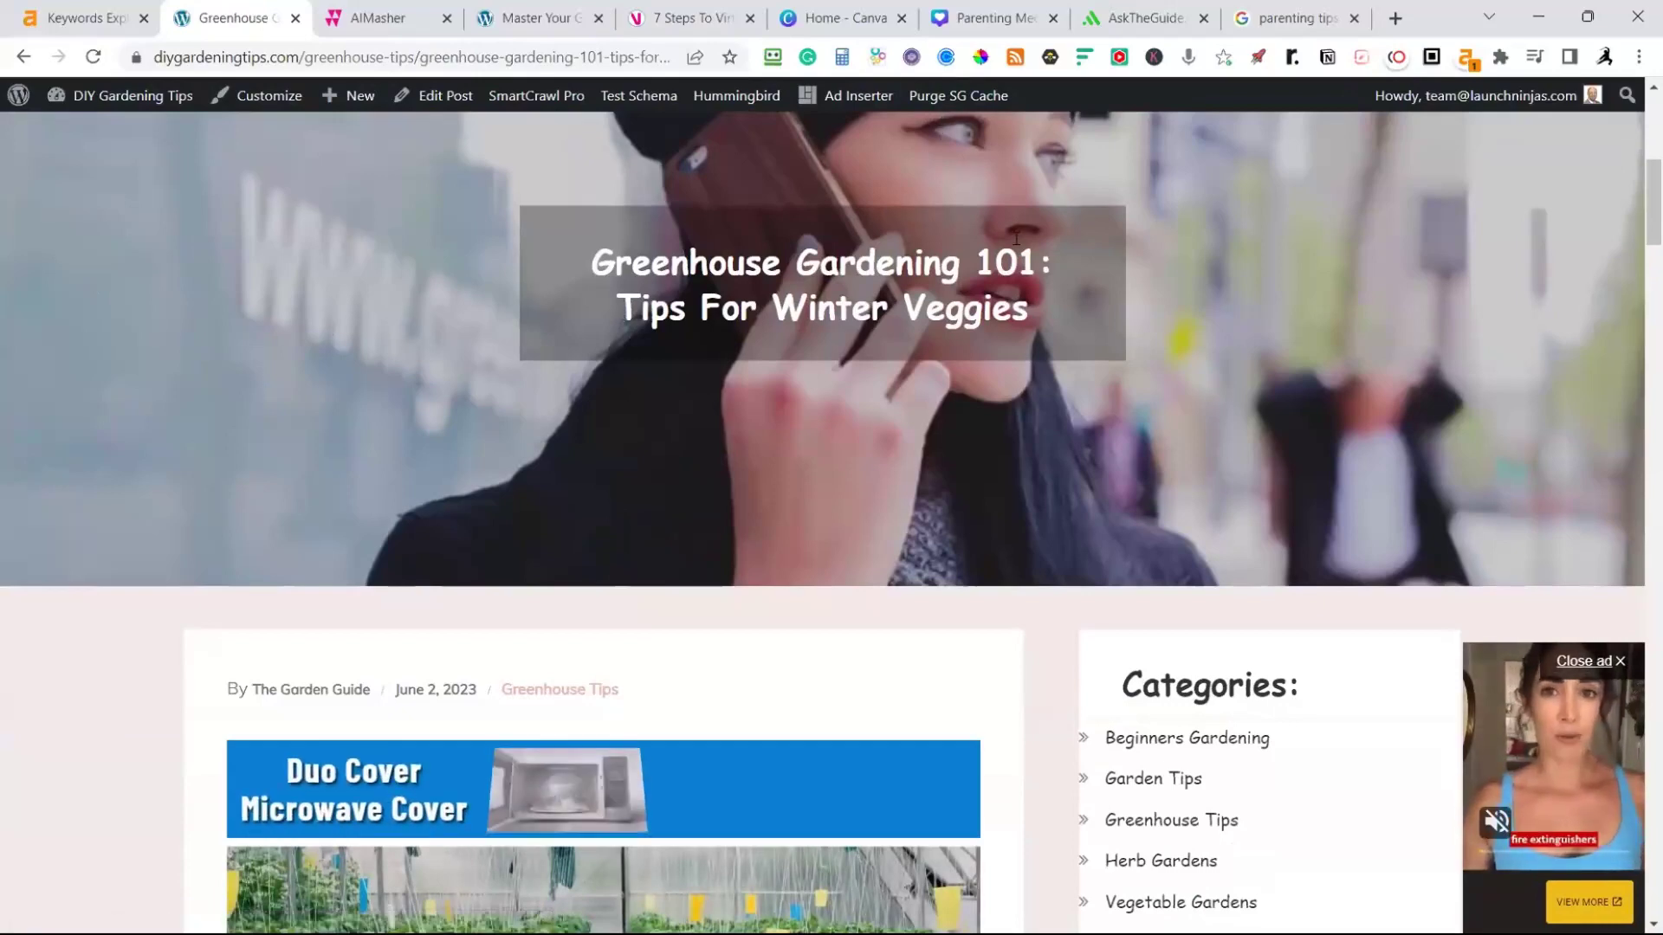
scroll(1223, 366, up, 3)
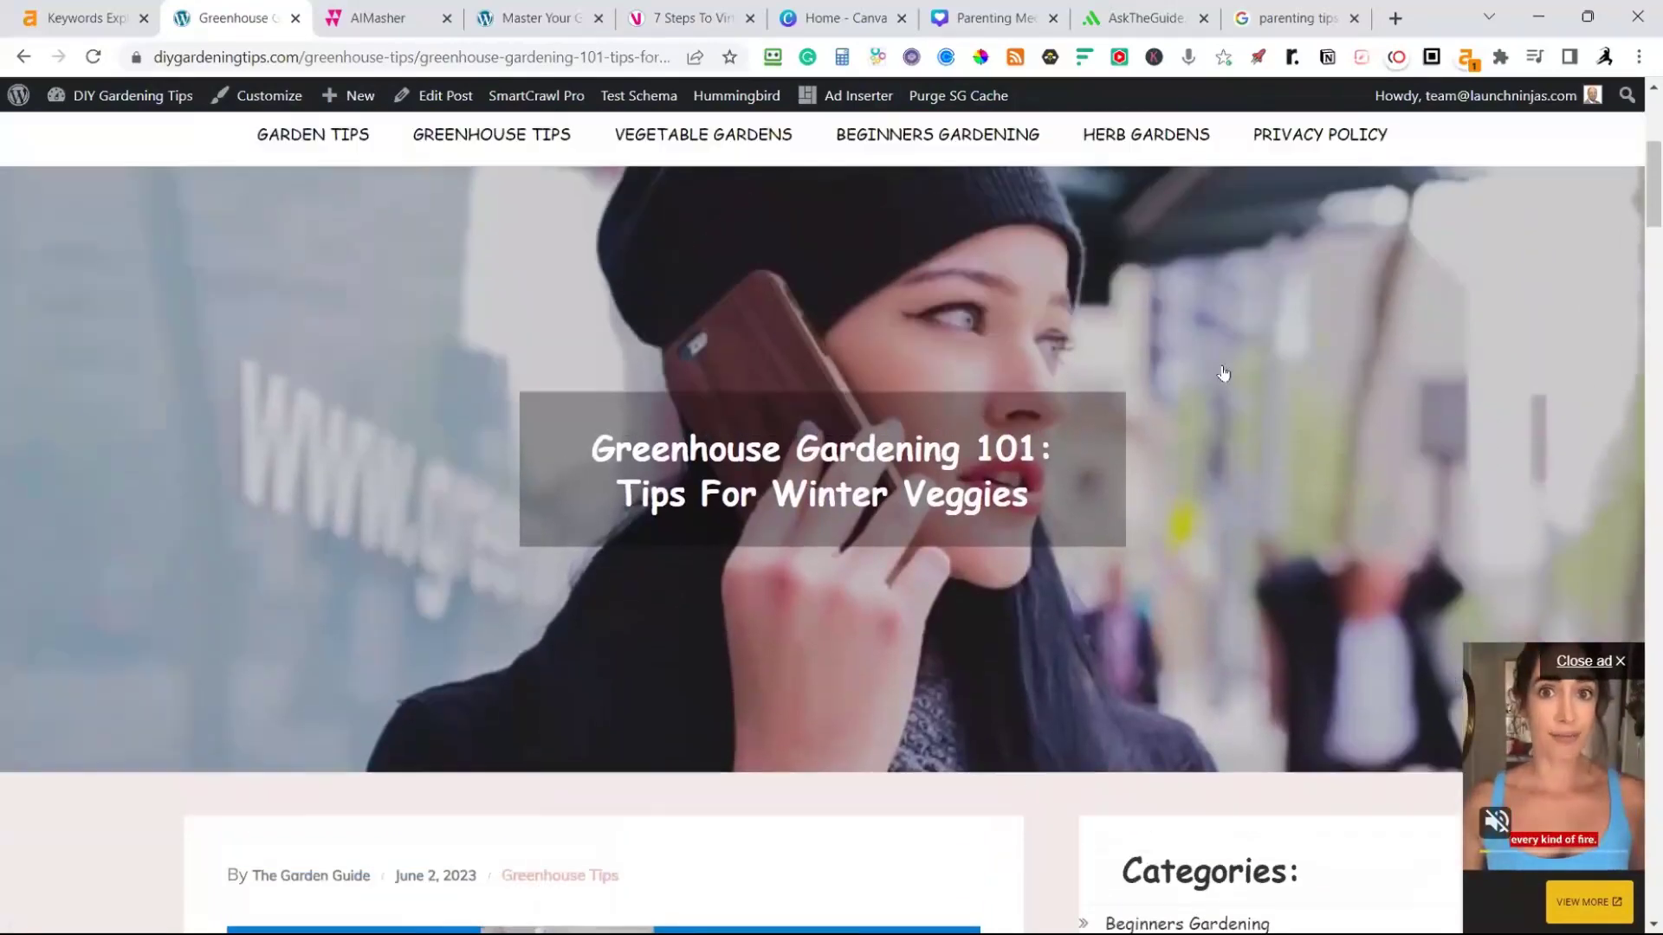
scroll(662, 360, down, 2)
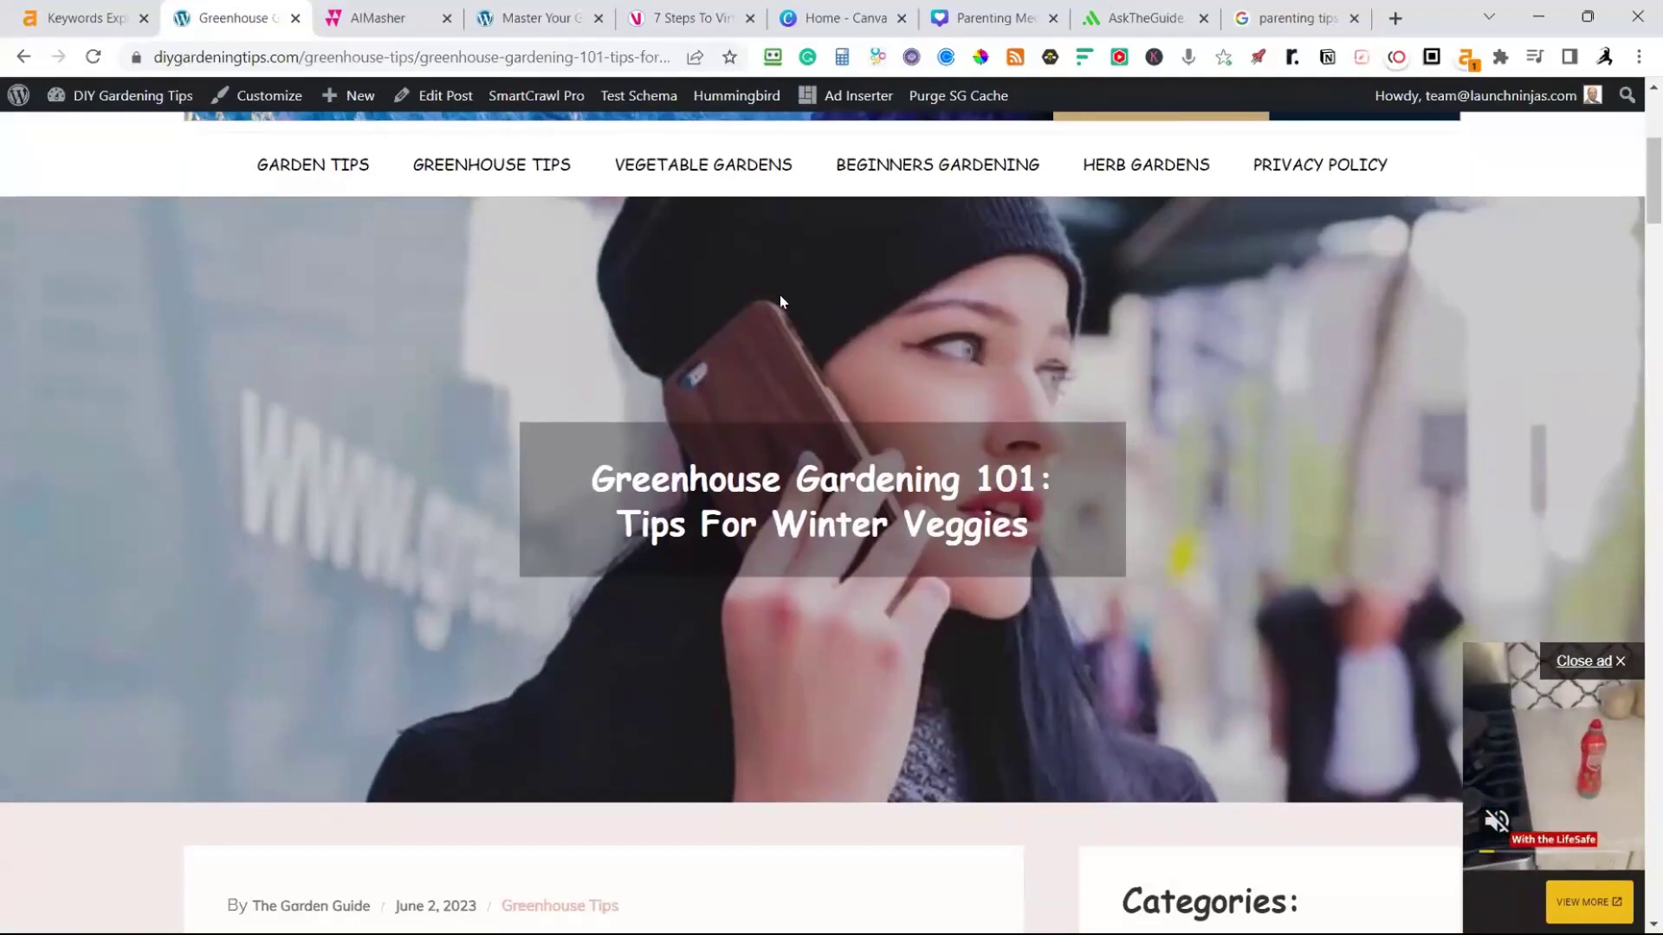
scroll(446, 386, down, 5)
scroll(396, 356, down, 3)
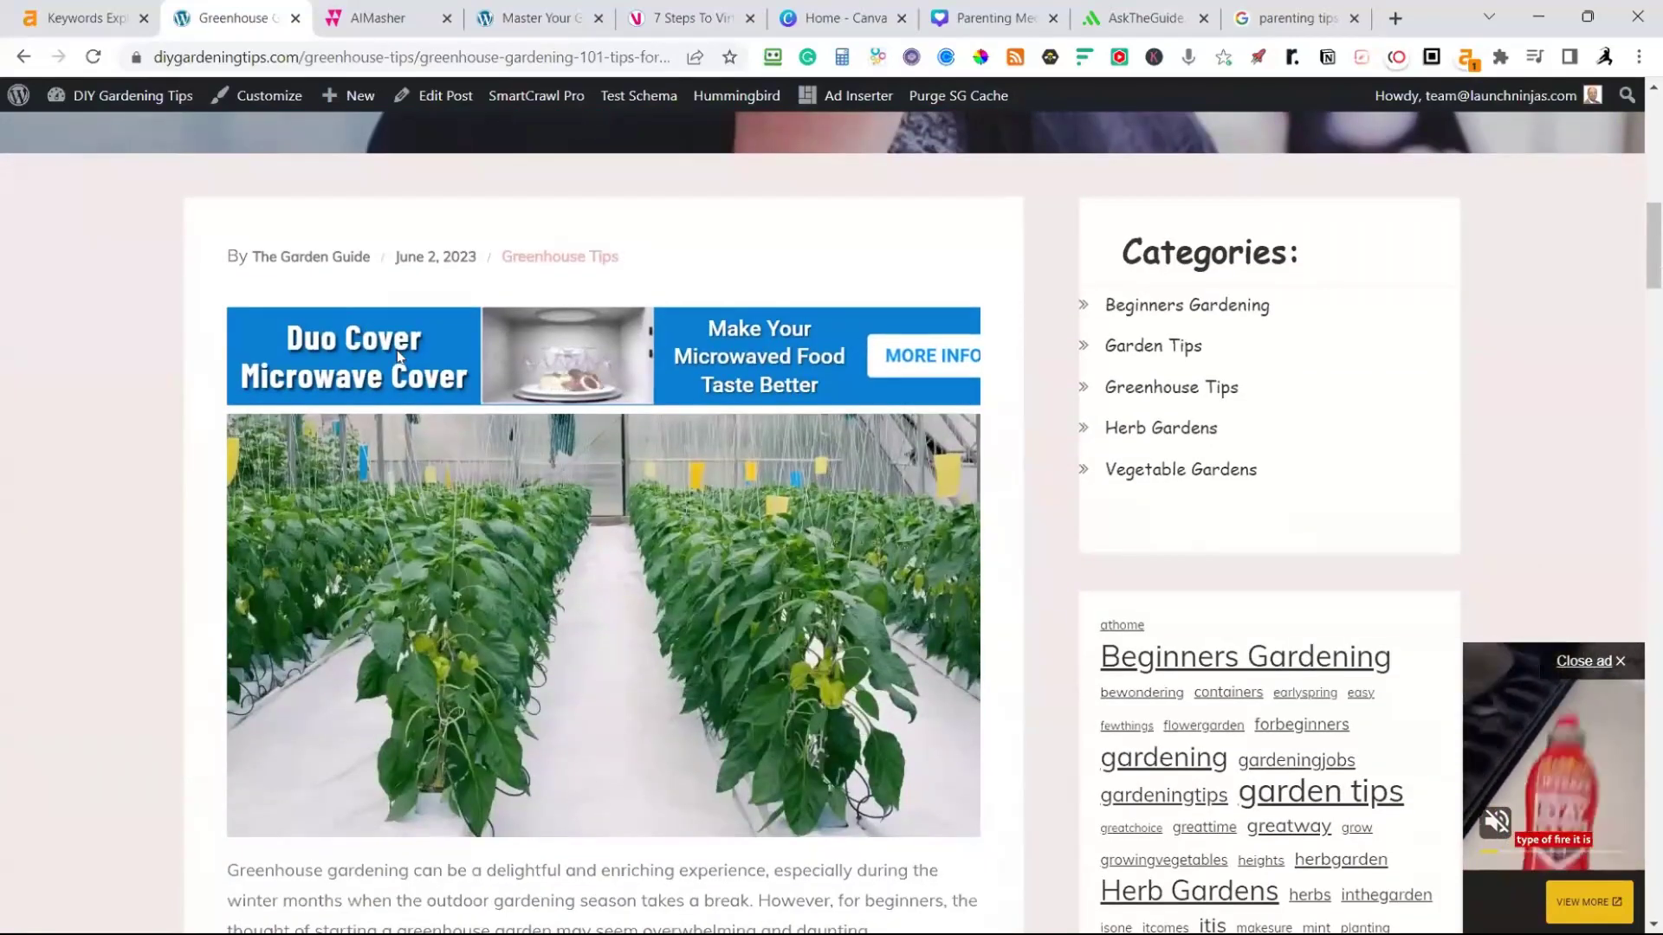
scroll(683, 507, down, 1)
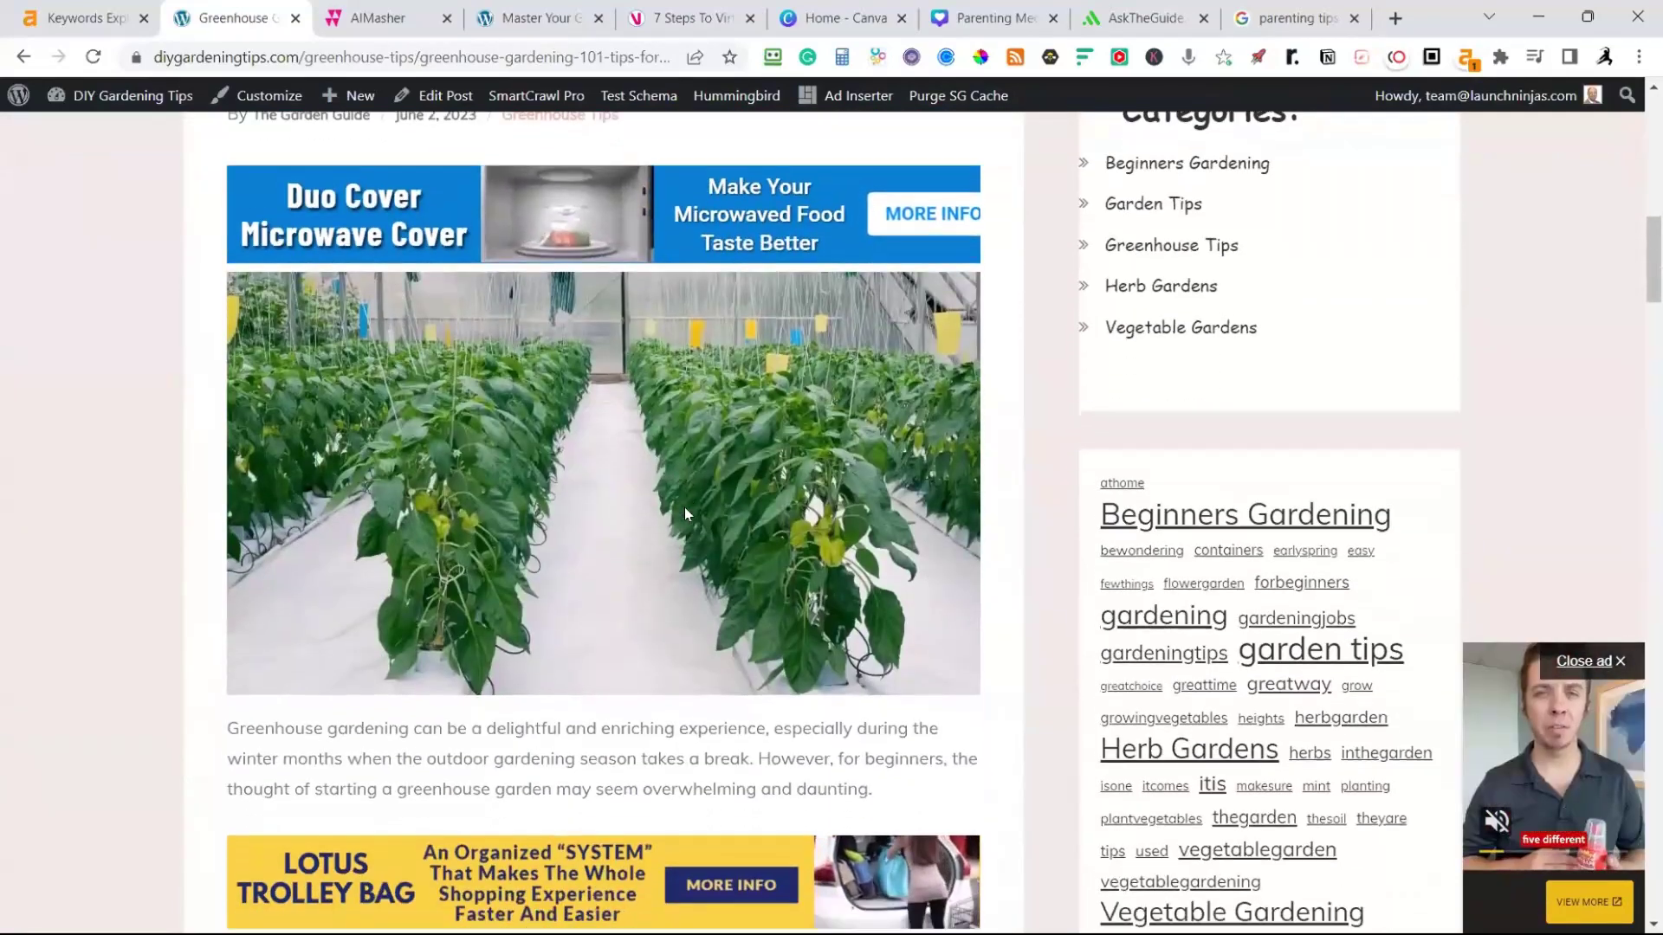
scroll(698, 507, down, 5)
scroll(696, 506, down, 15)
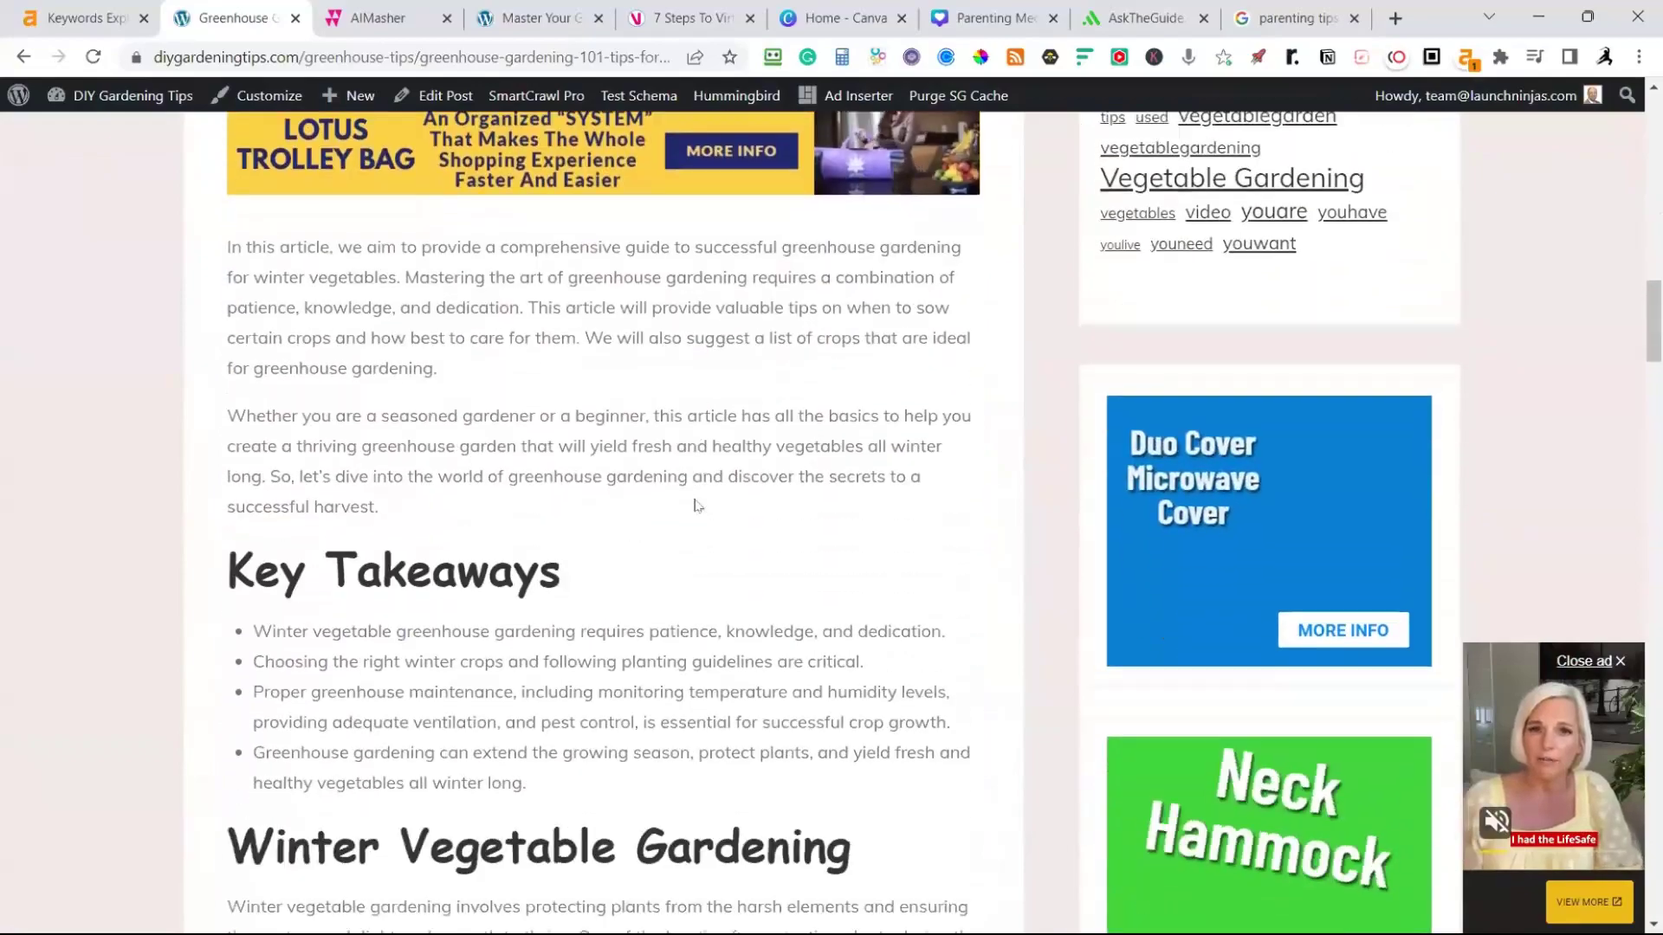
scroll(694, 508, up, 20)
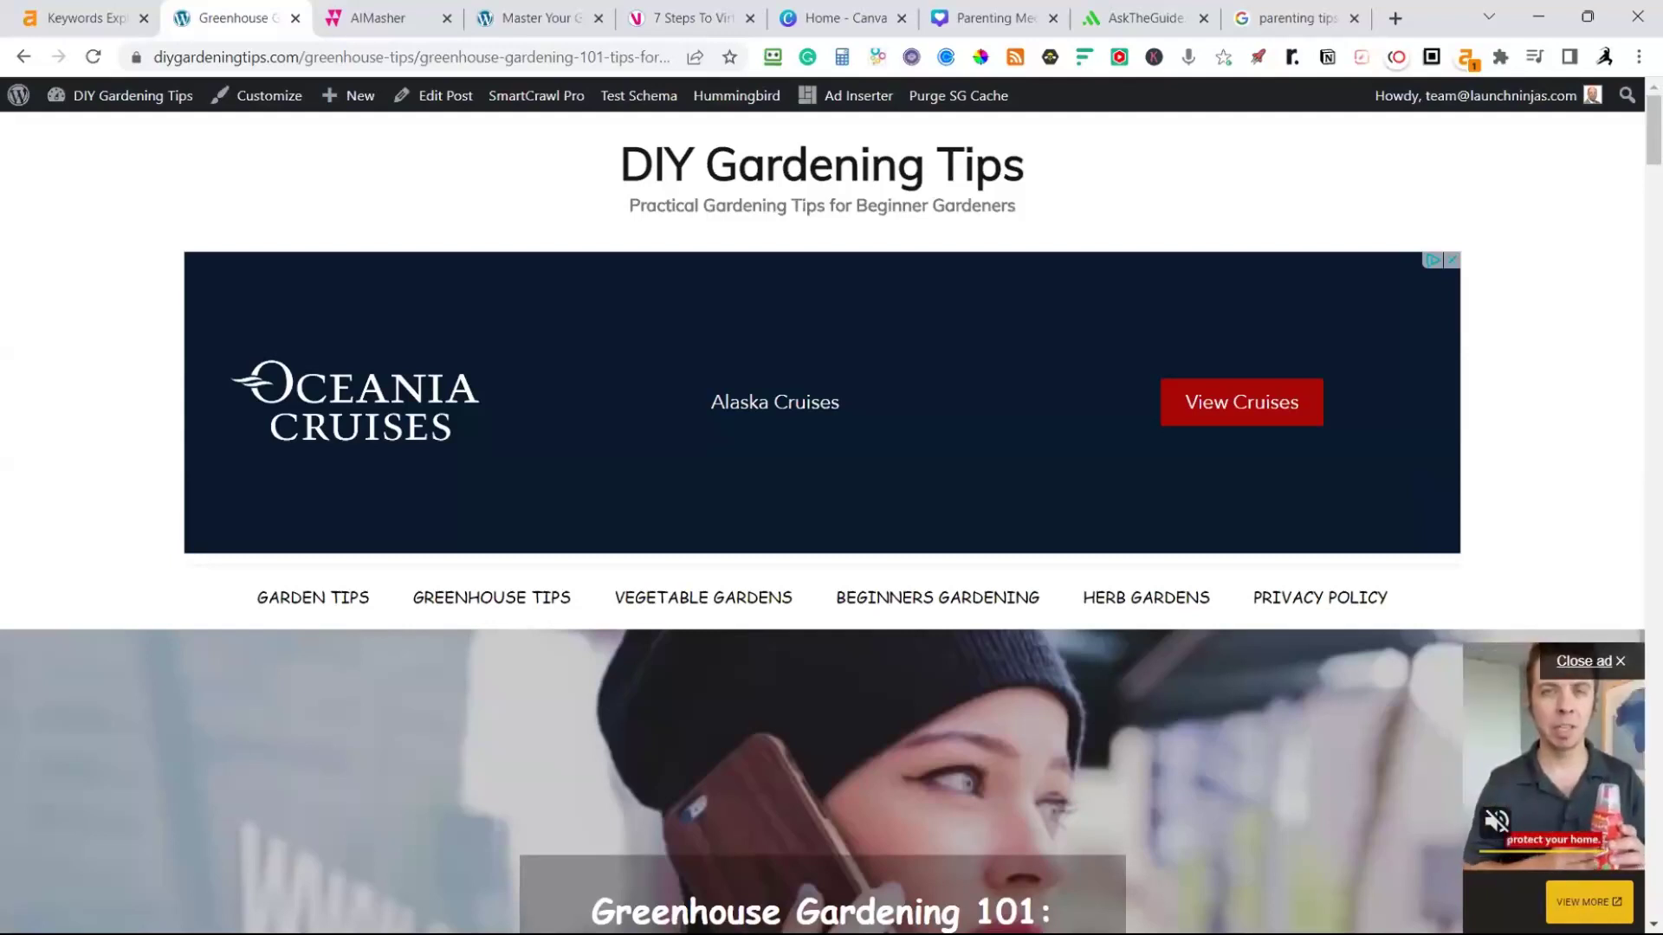
scroll(570, 487, down, 15)
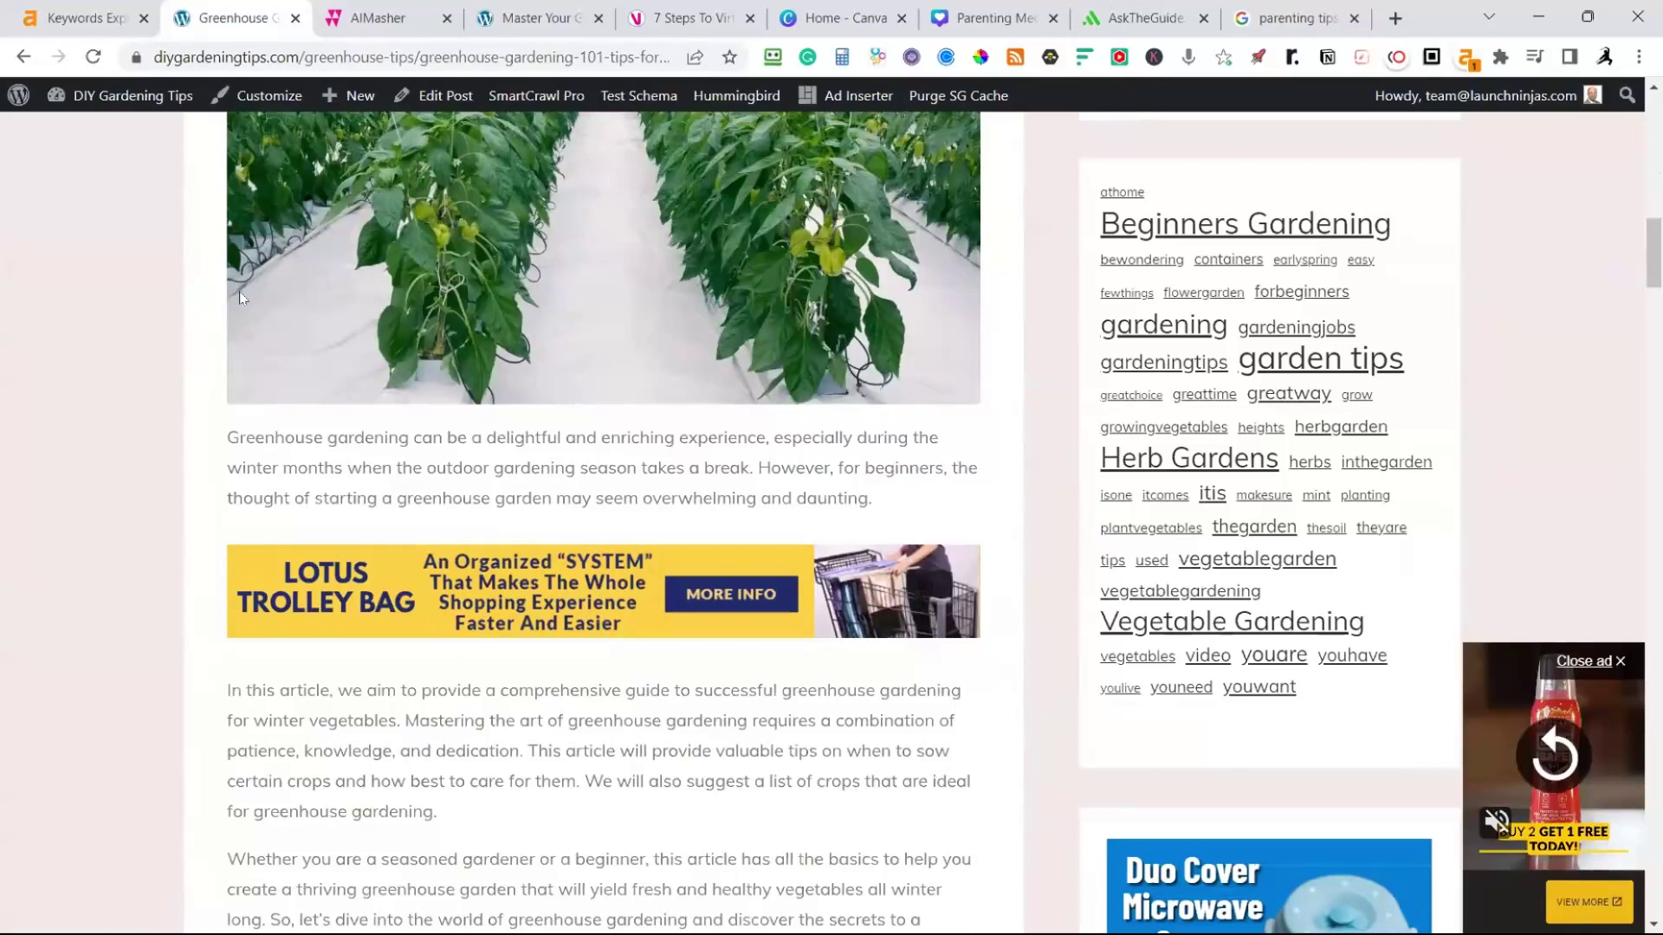
Switch to the VirtualOfficeTips site, open its home page and look over the featured and weekly popular posts
scroll(520, 207, up, 15)
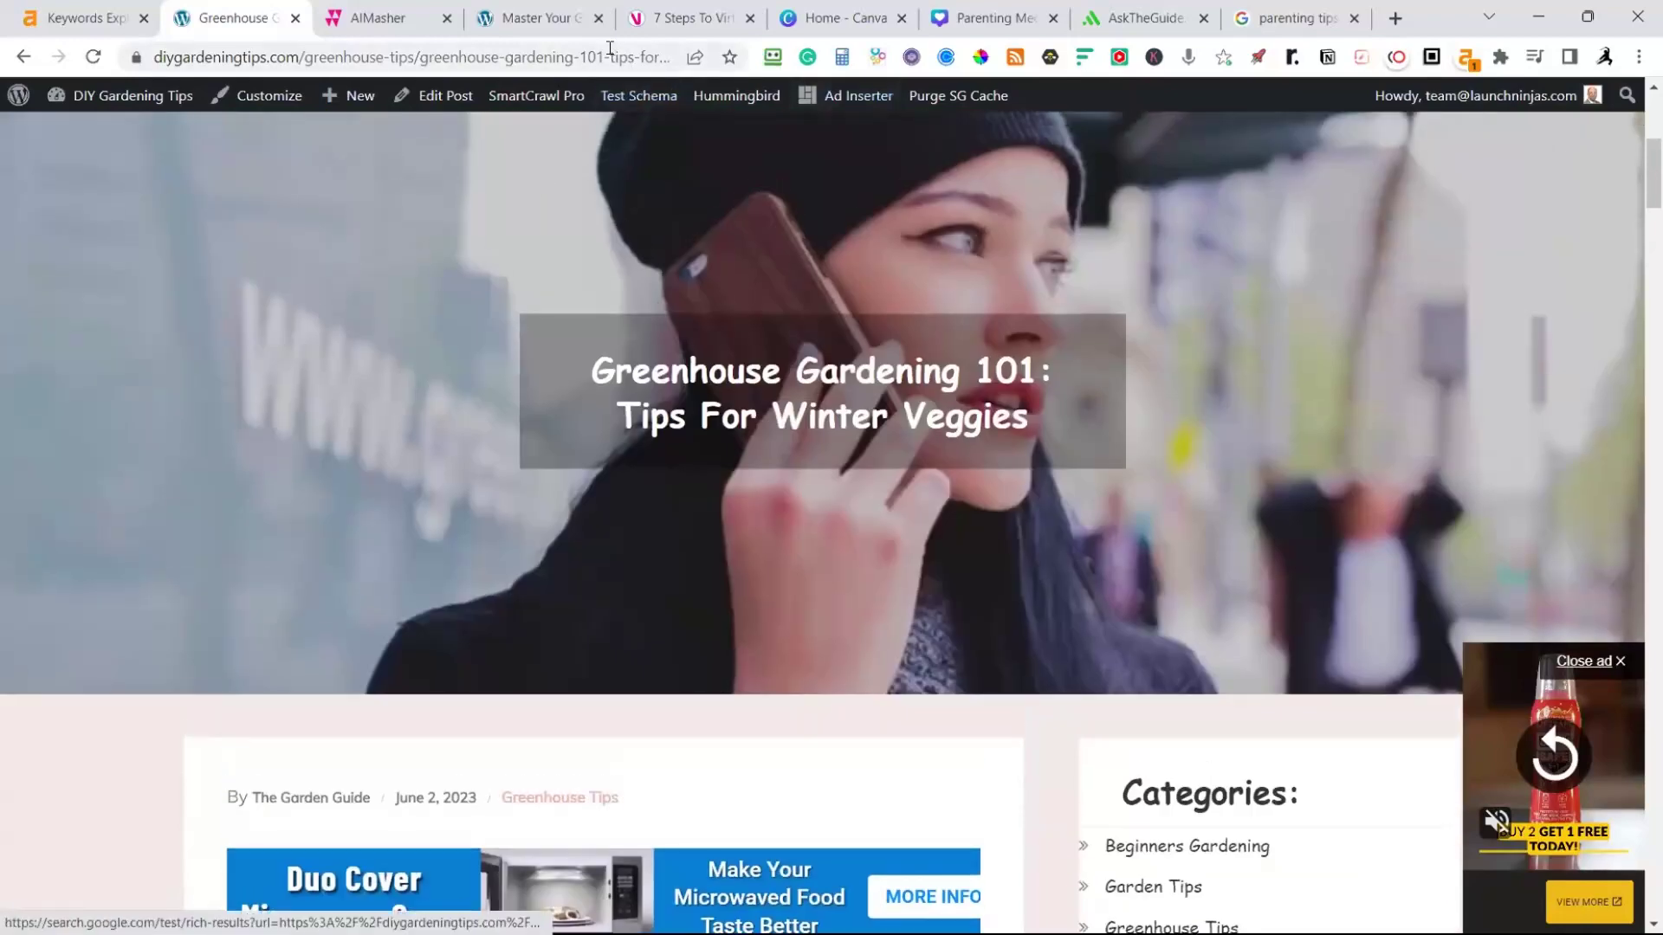
click(717, 24)
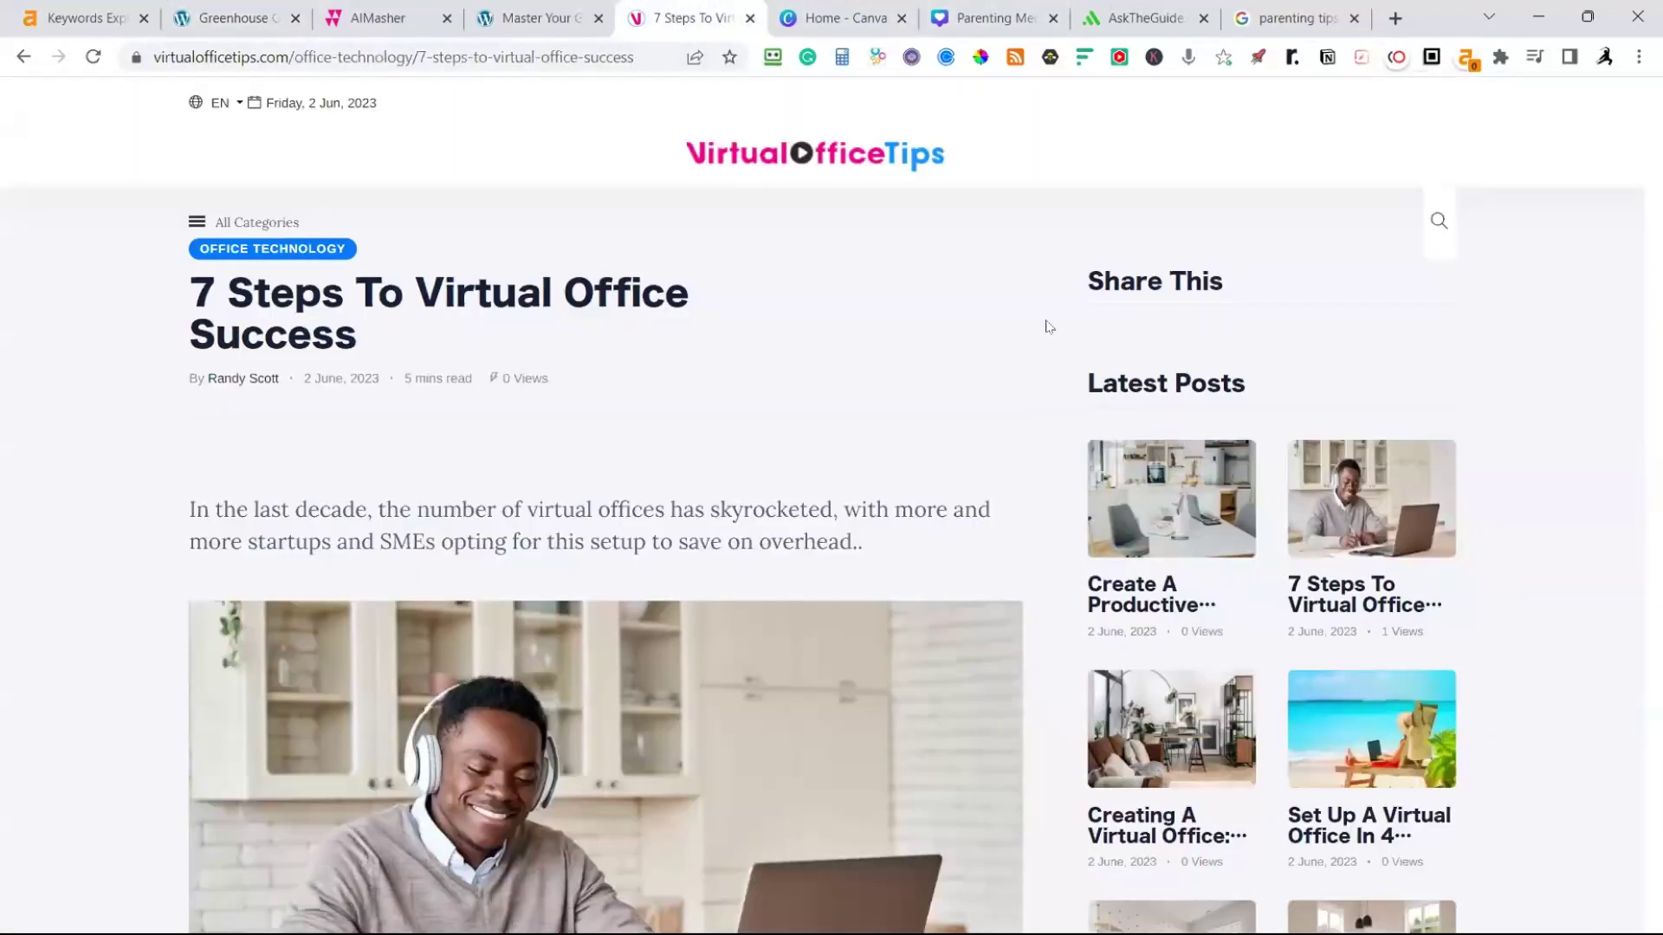
click(784, 167)
scroll(1082, 221, down, 1)
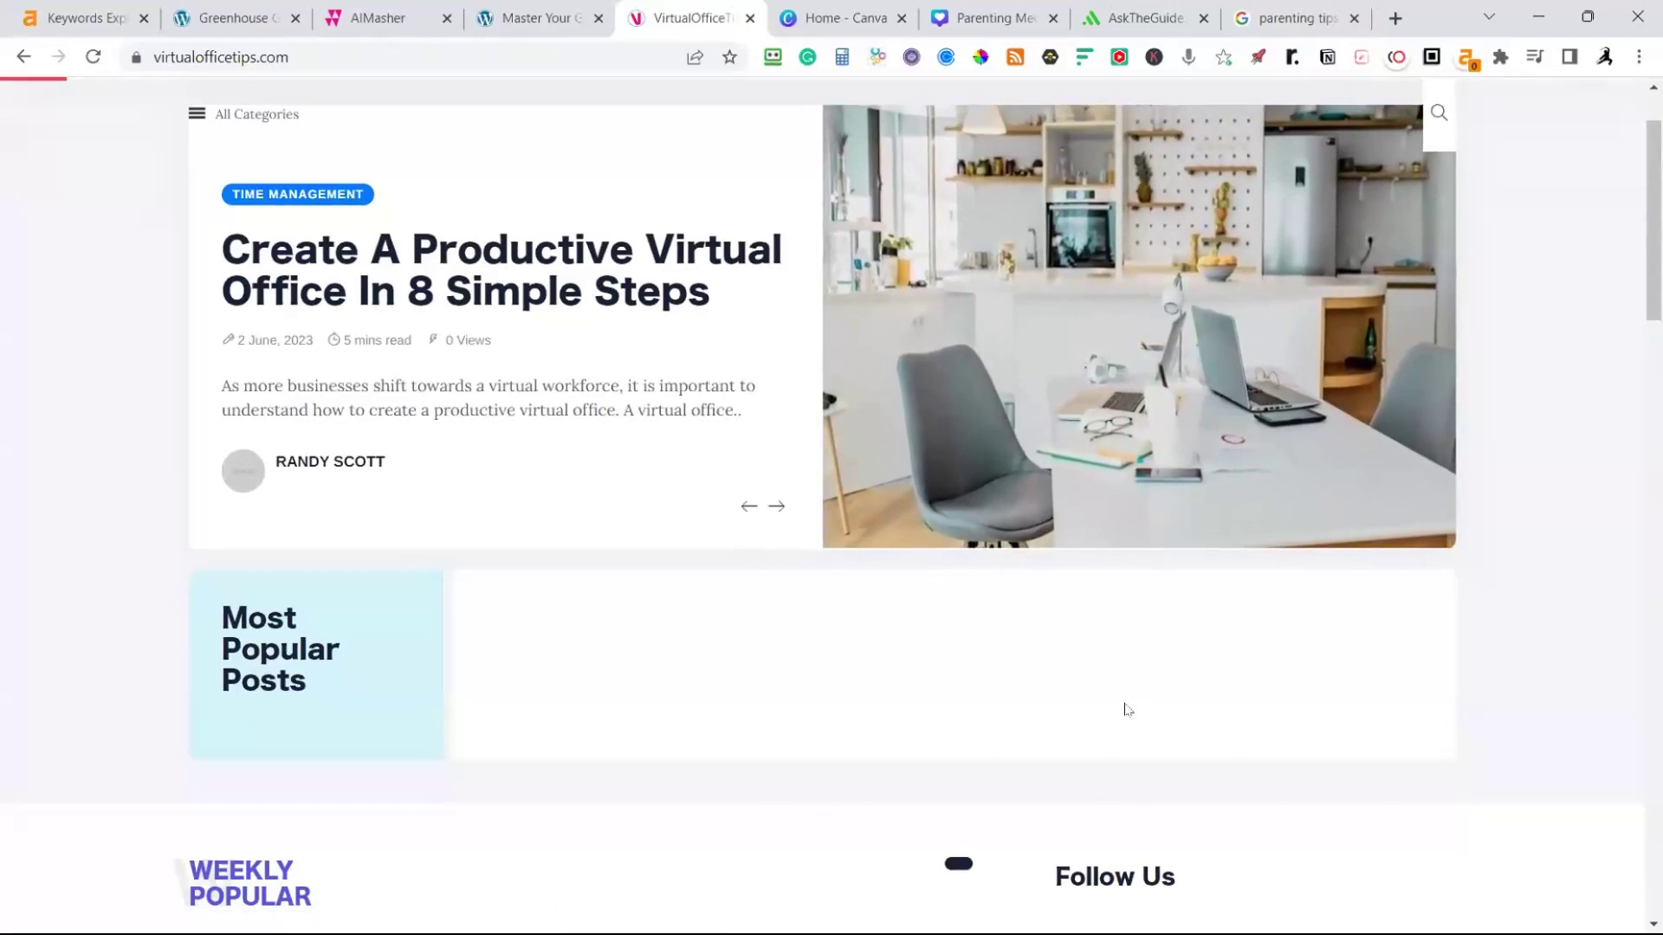
scroll(1127, 710, down, 5)
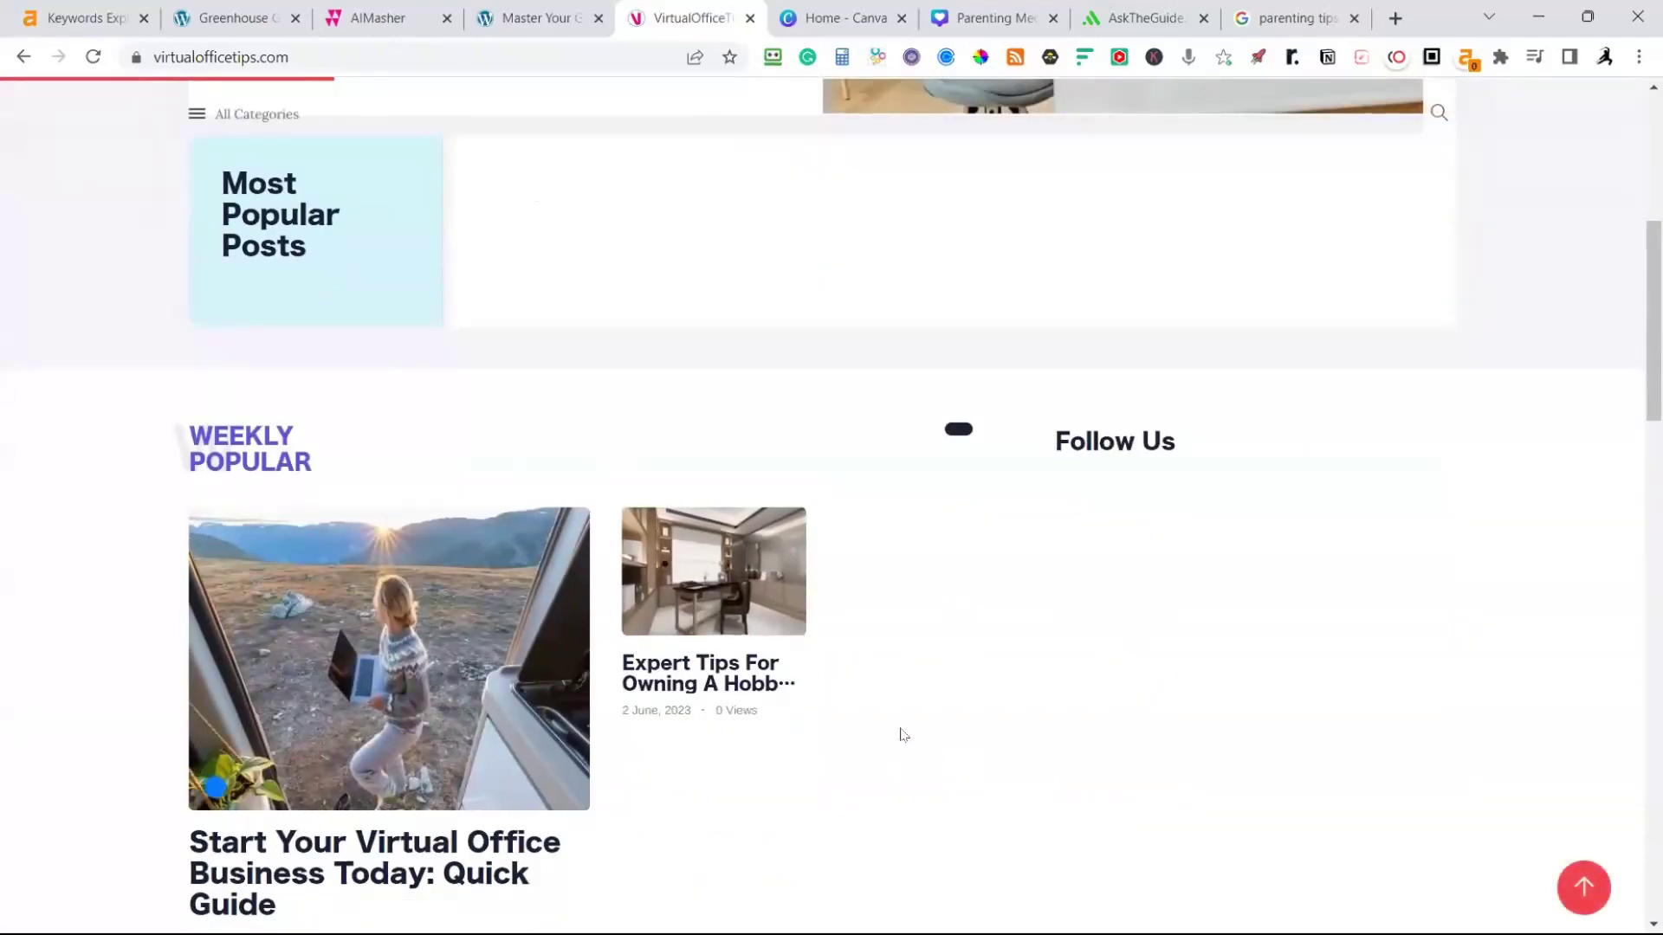
scroll(896, 643, up, 5)
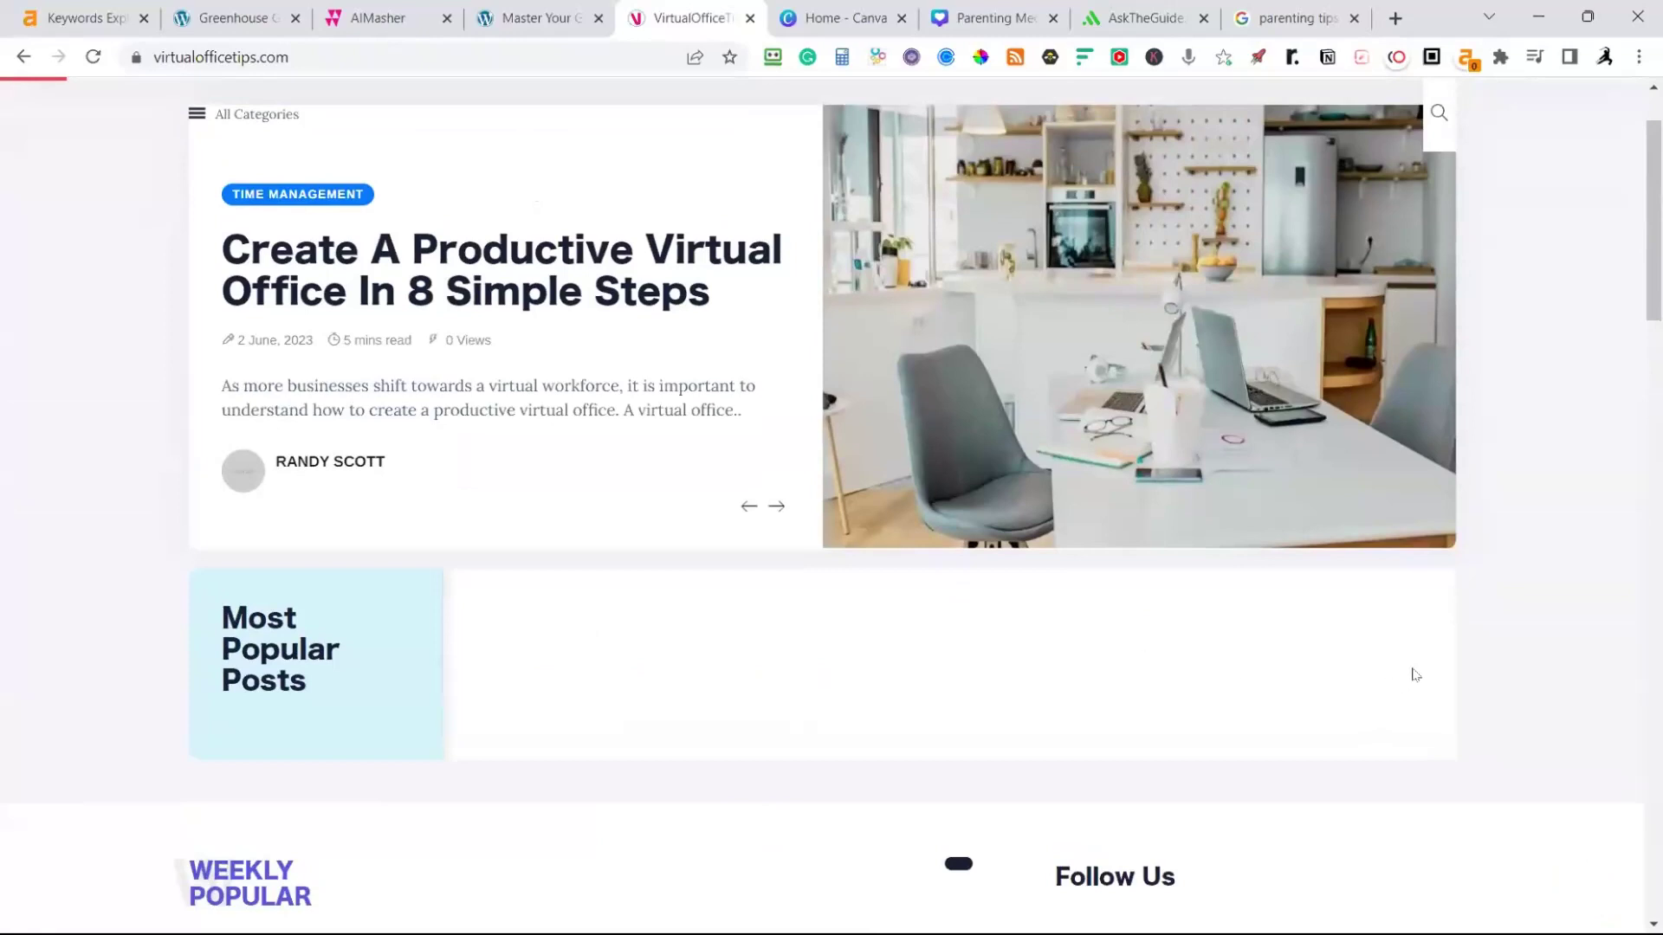
scroll(1577, 568, up, 2)
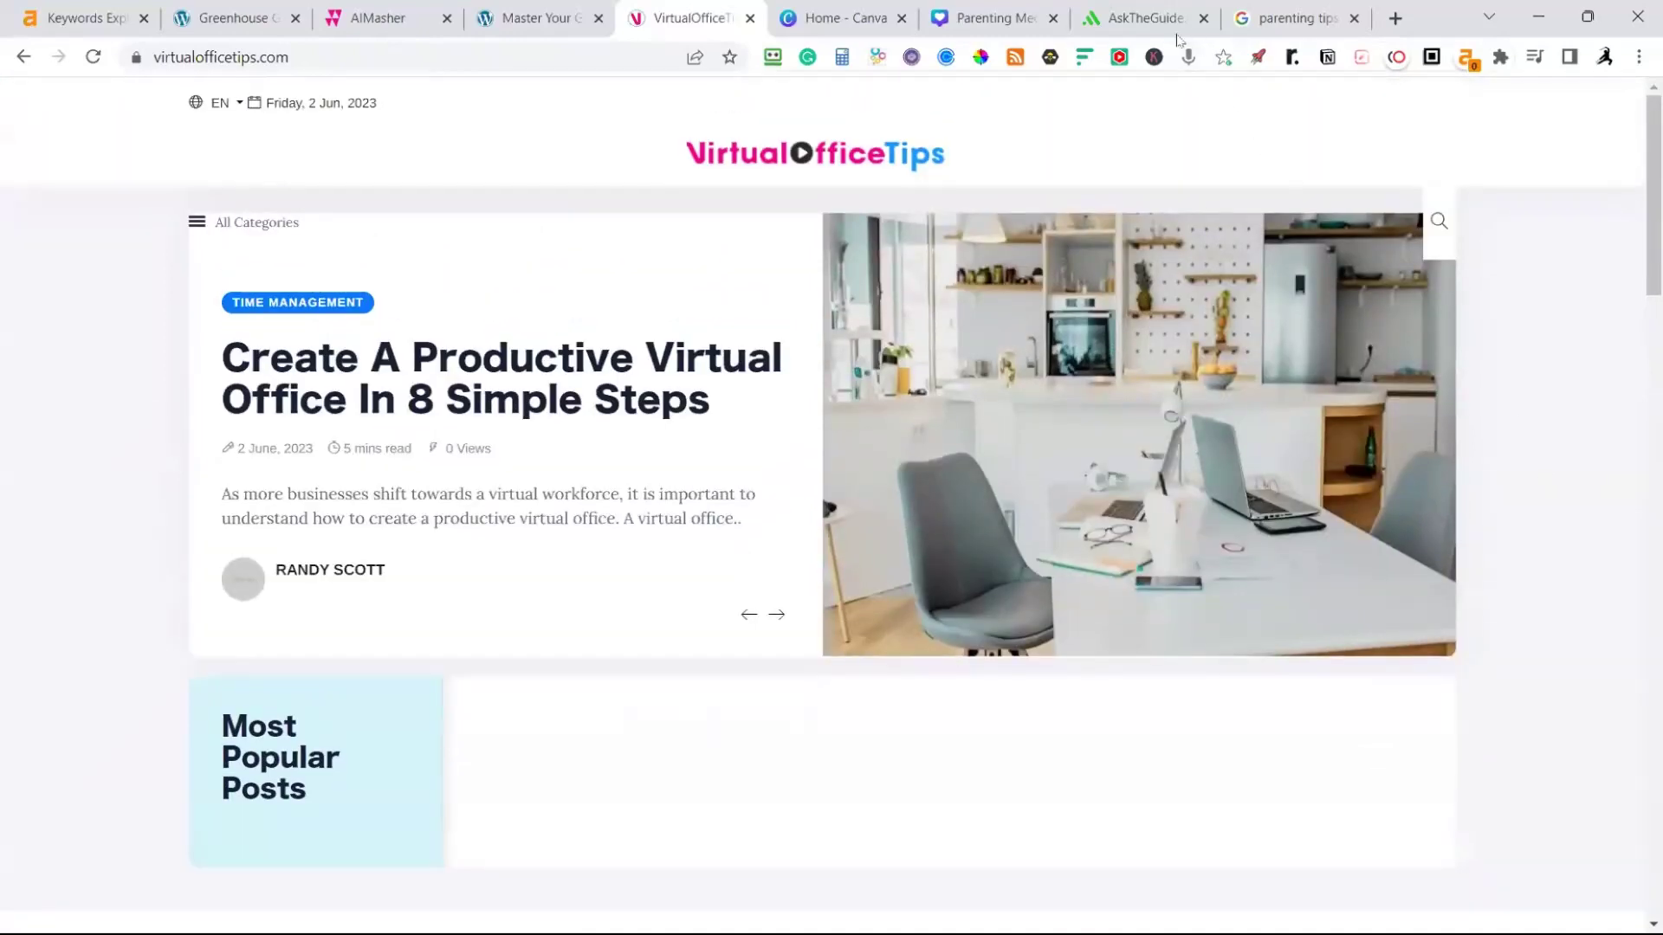
Switch to the AskTheGuide site and look over the articles in its Parenting category
click(1136, 20)
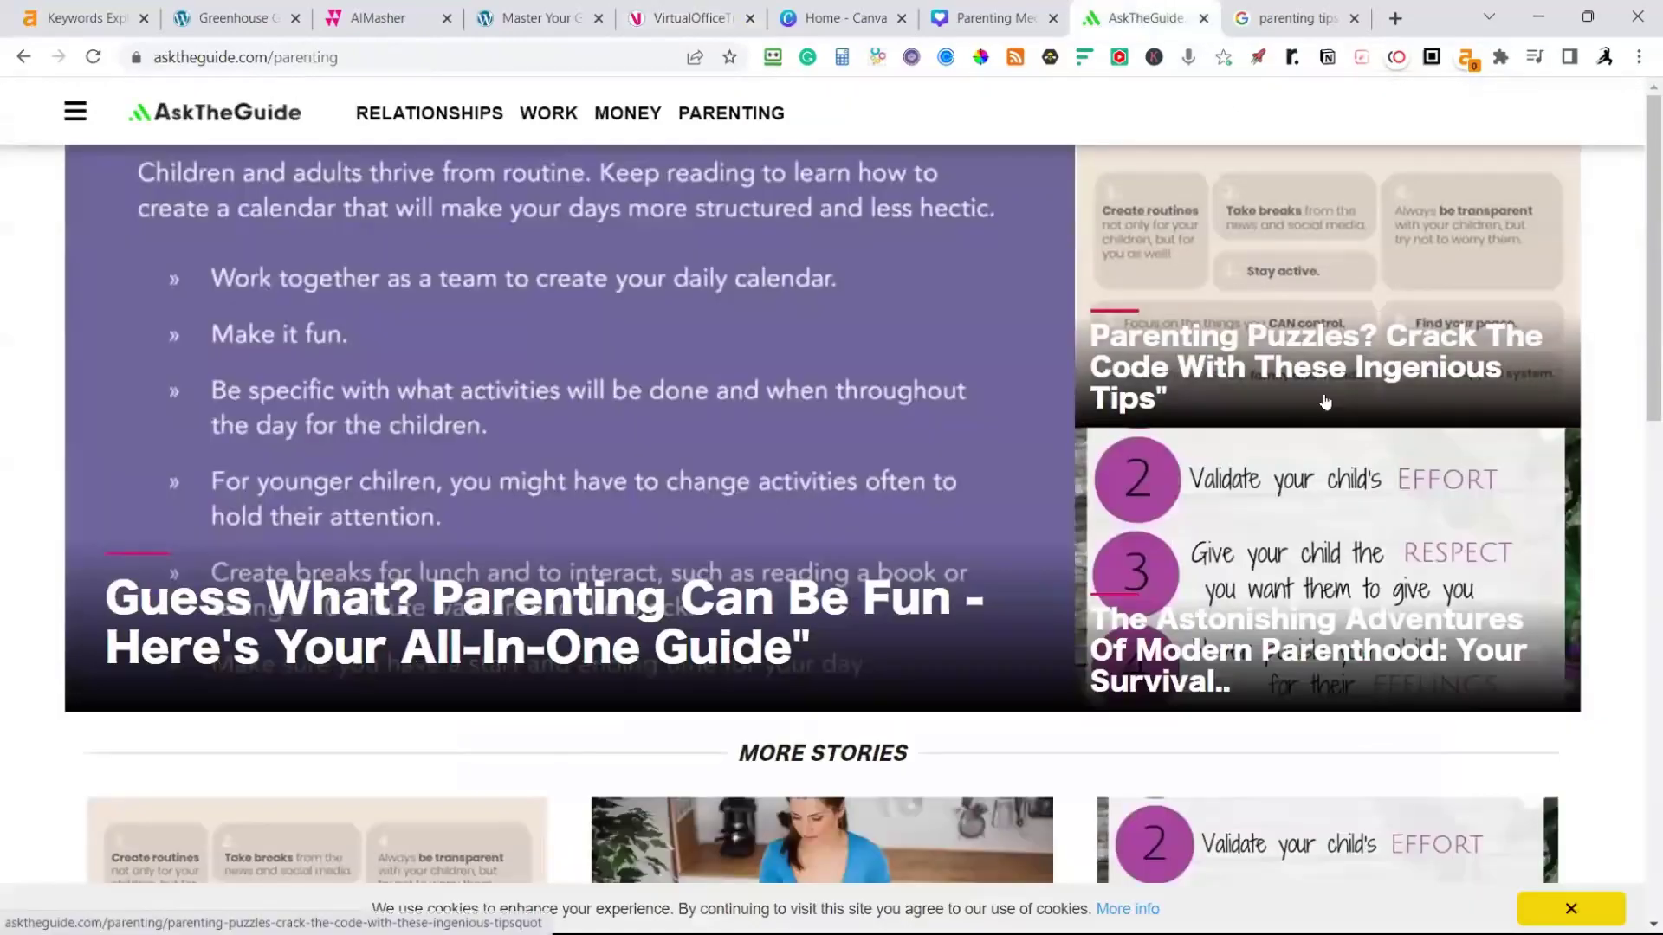
scroll(1325, 402, down, 12)
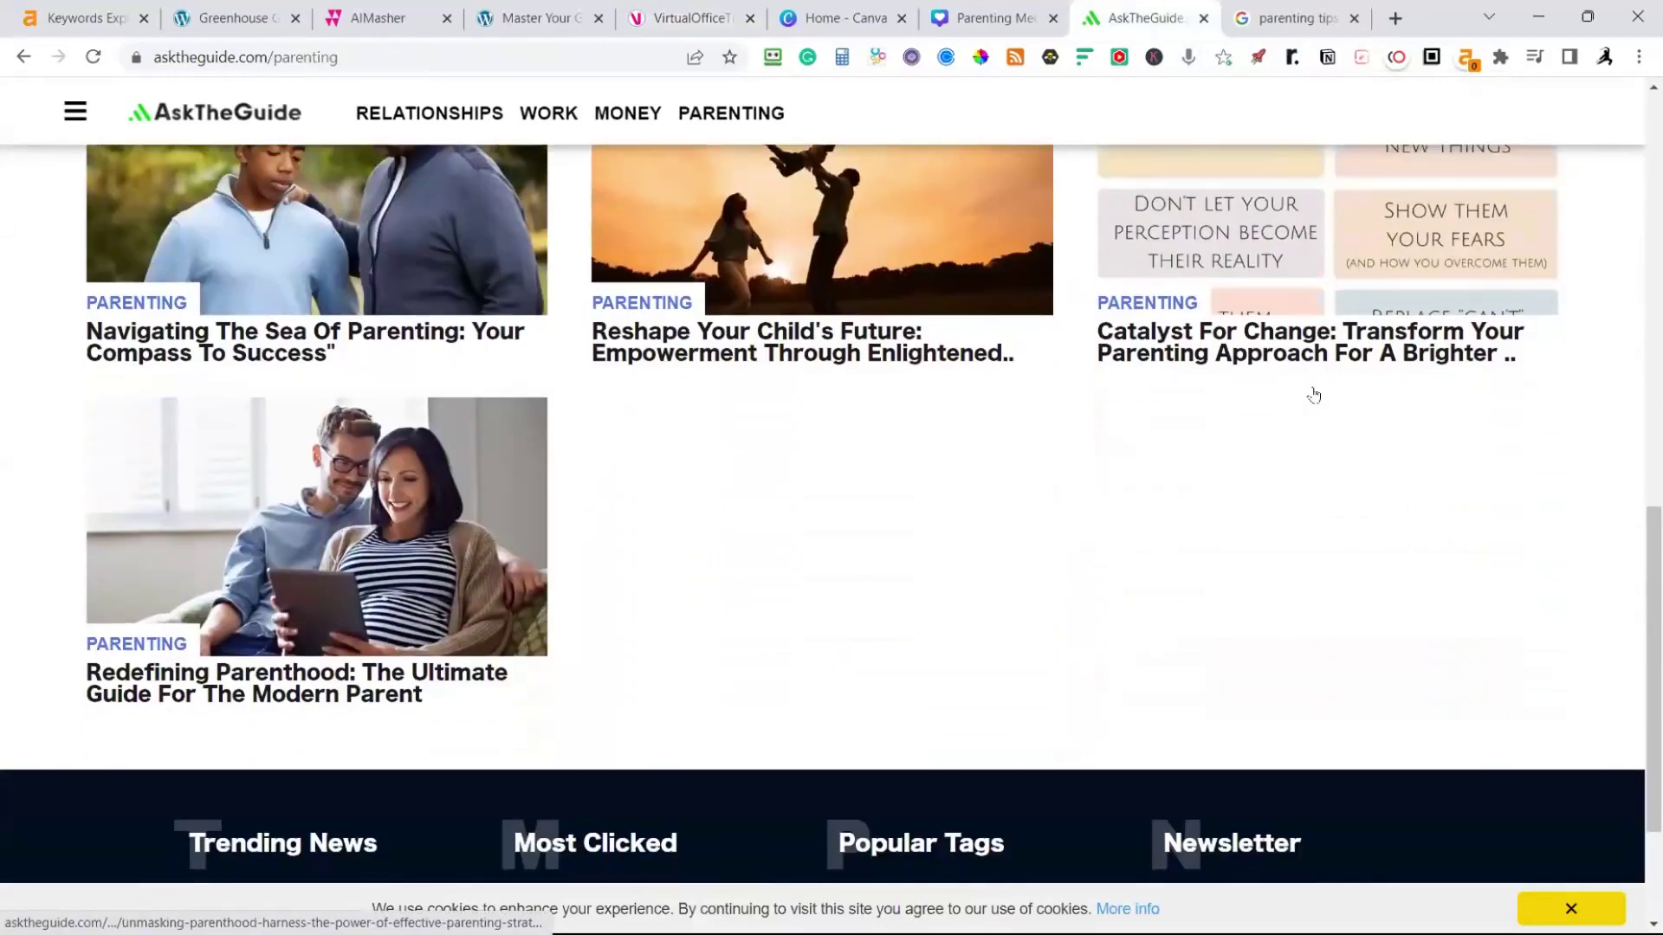
scroll(1316, 394, up, 10)
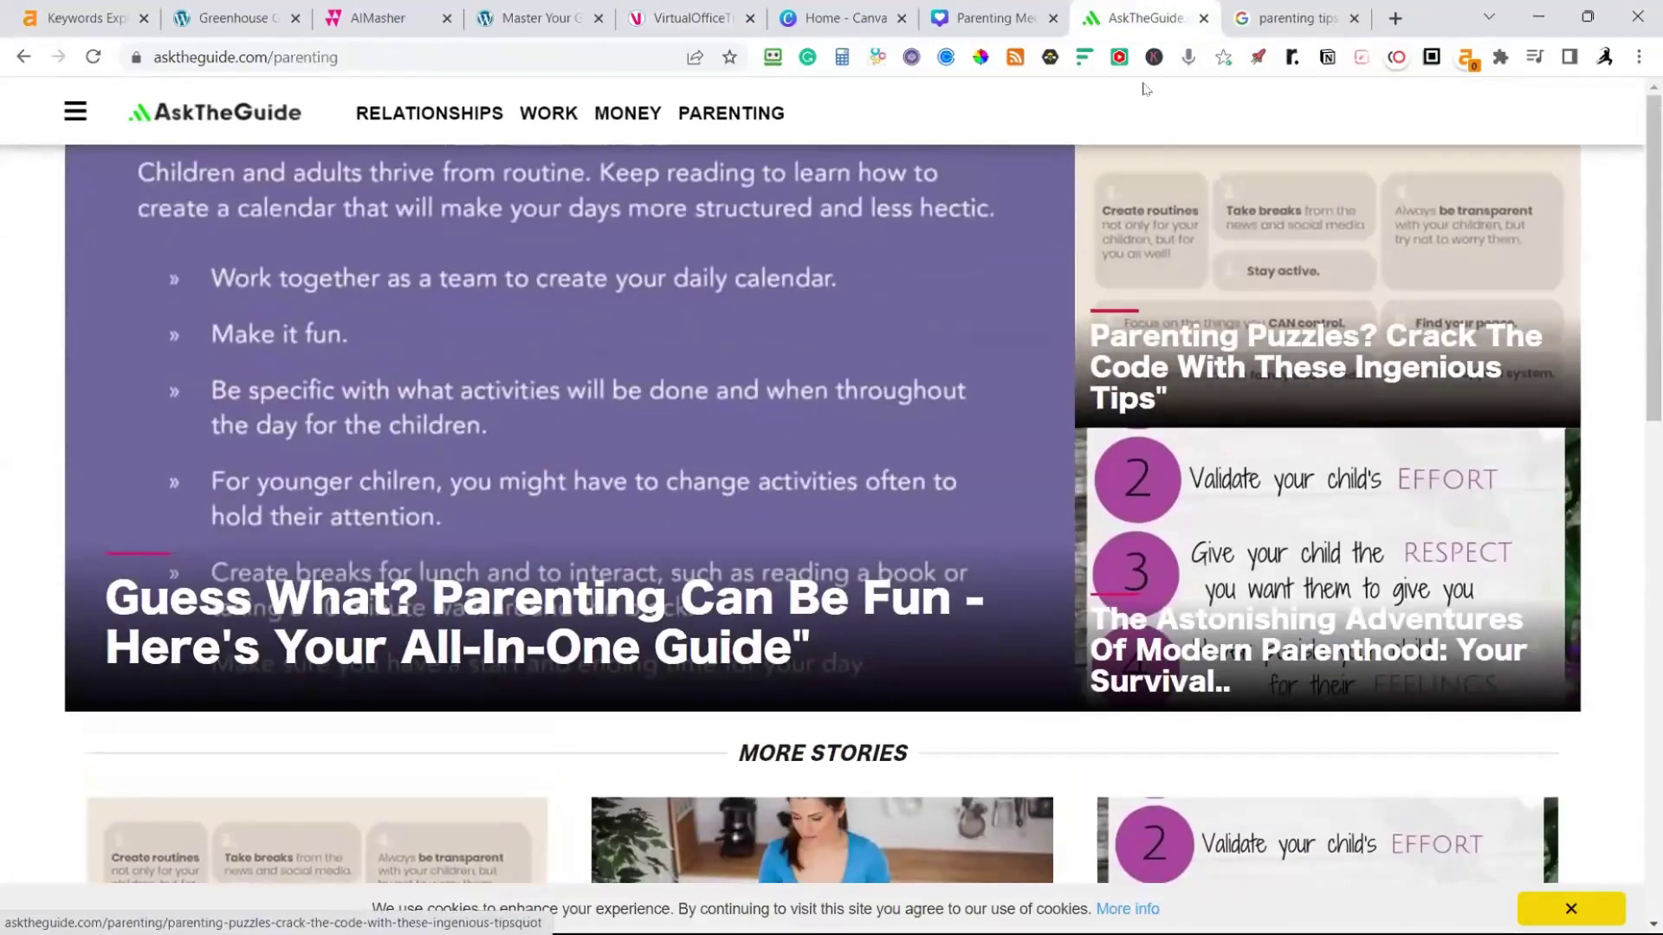
Return to the VirtualOfficeTips home page and examine its Weekly Popular, Videos and Recent Posts sections
click(693, 18)
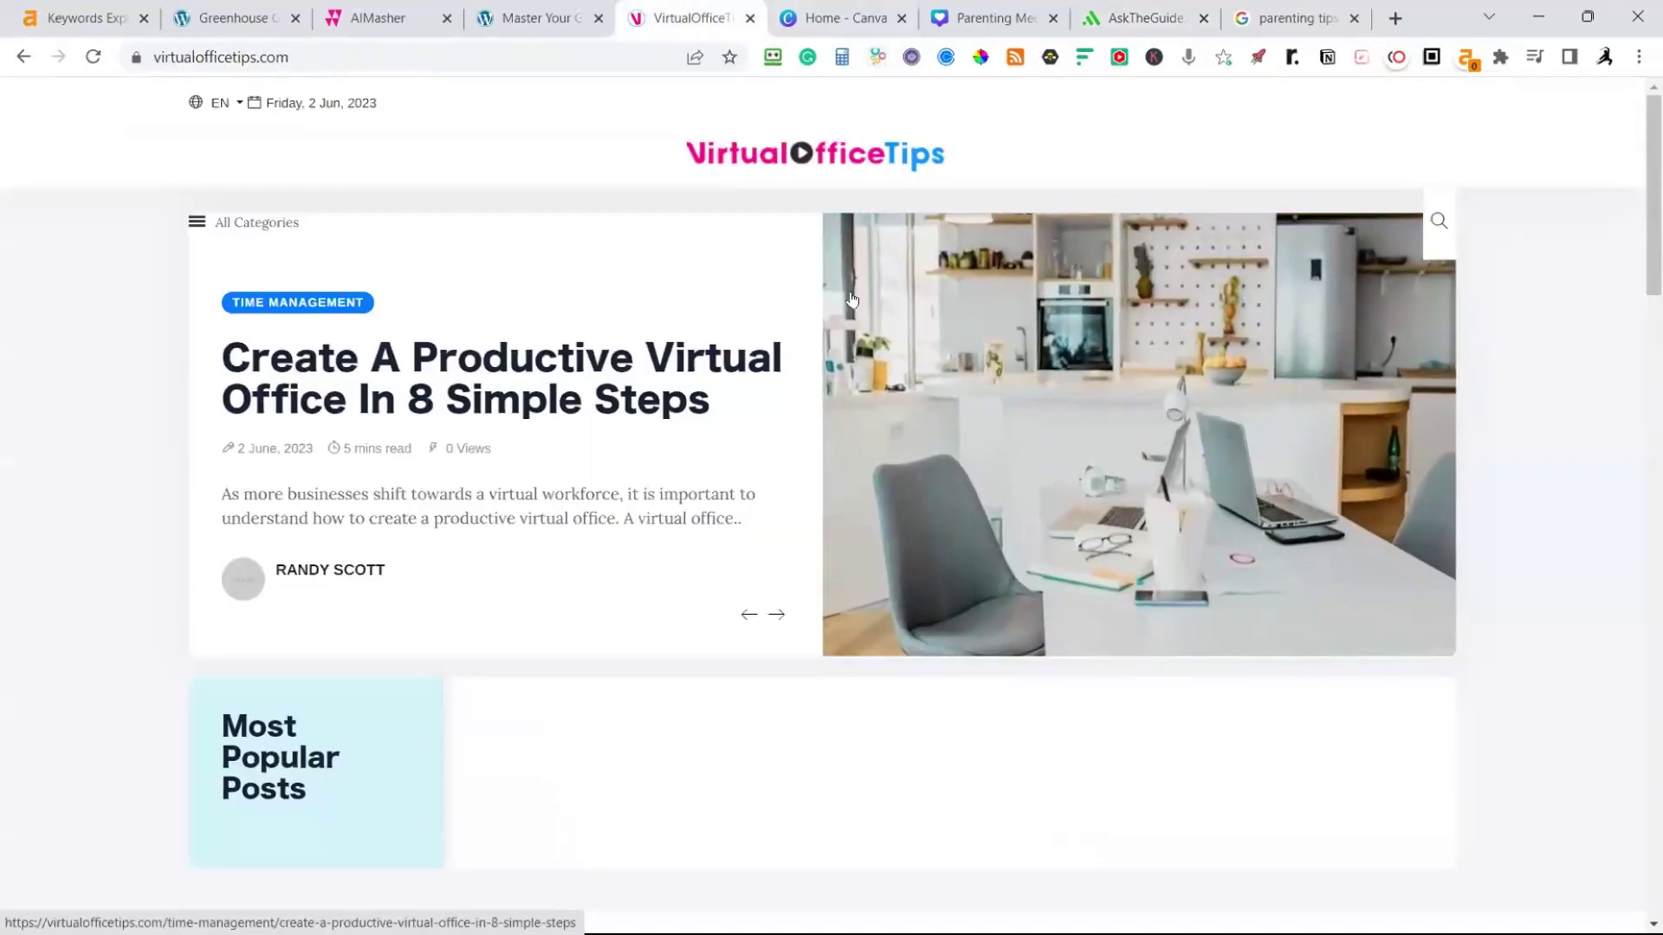
scroll(853, 326, down, 1)
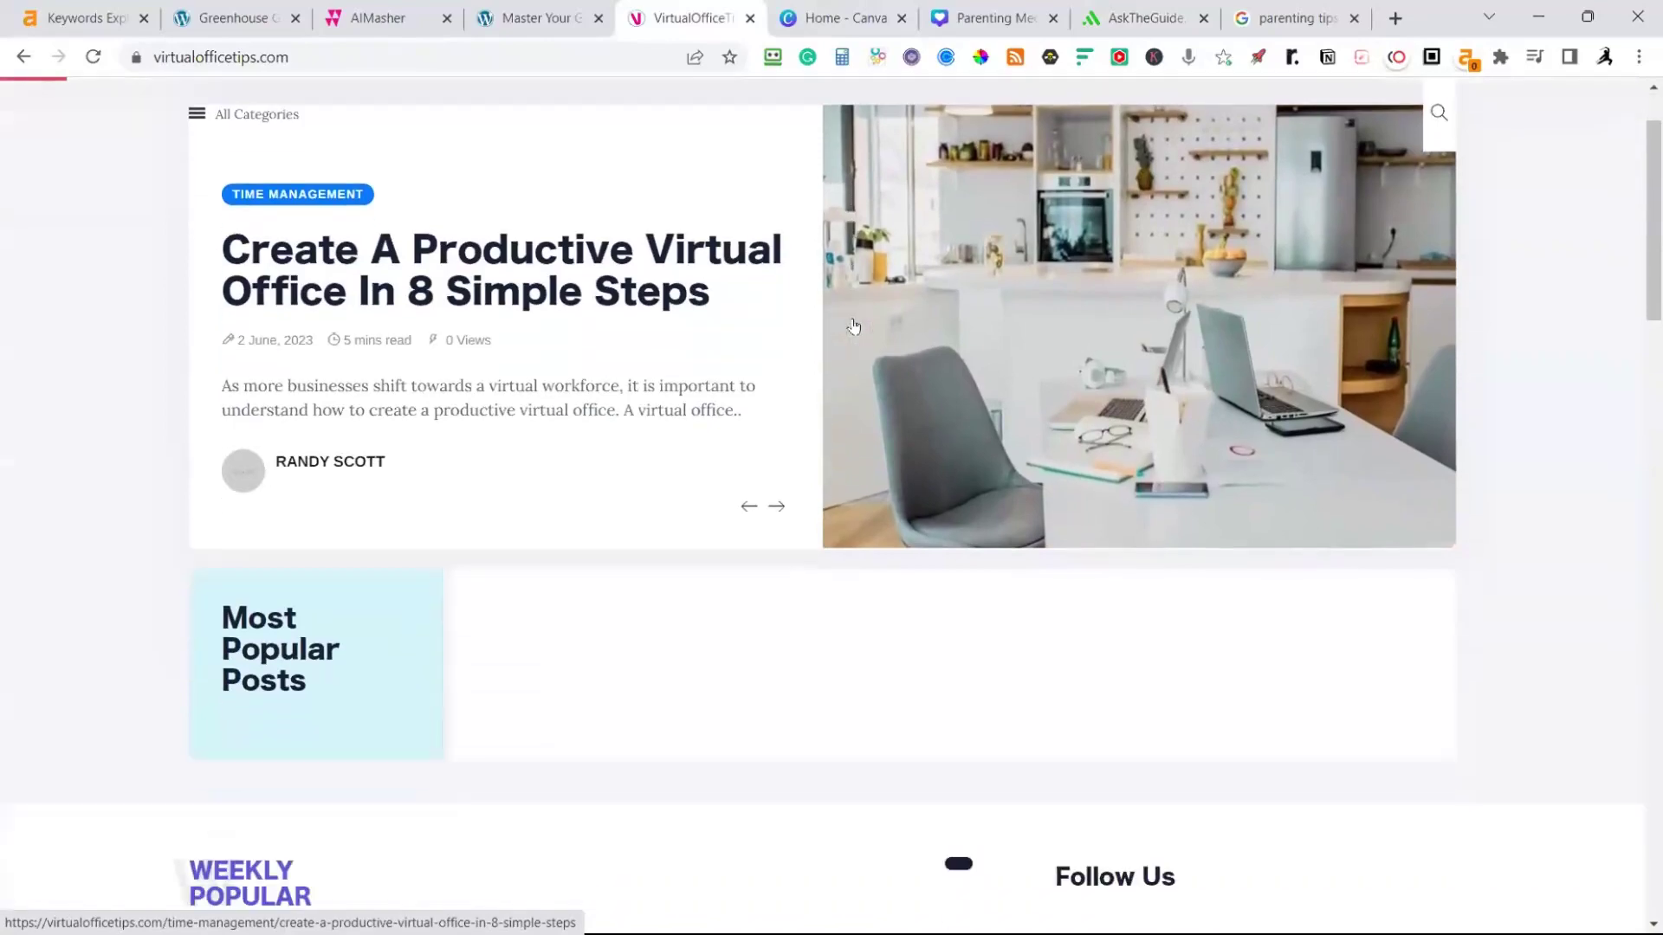
scroll(852, 326, down, 4)
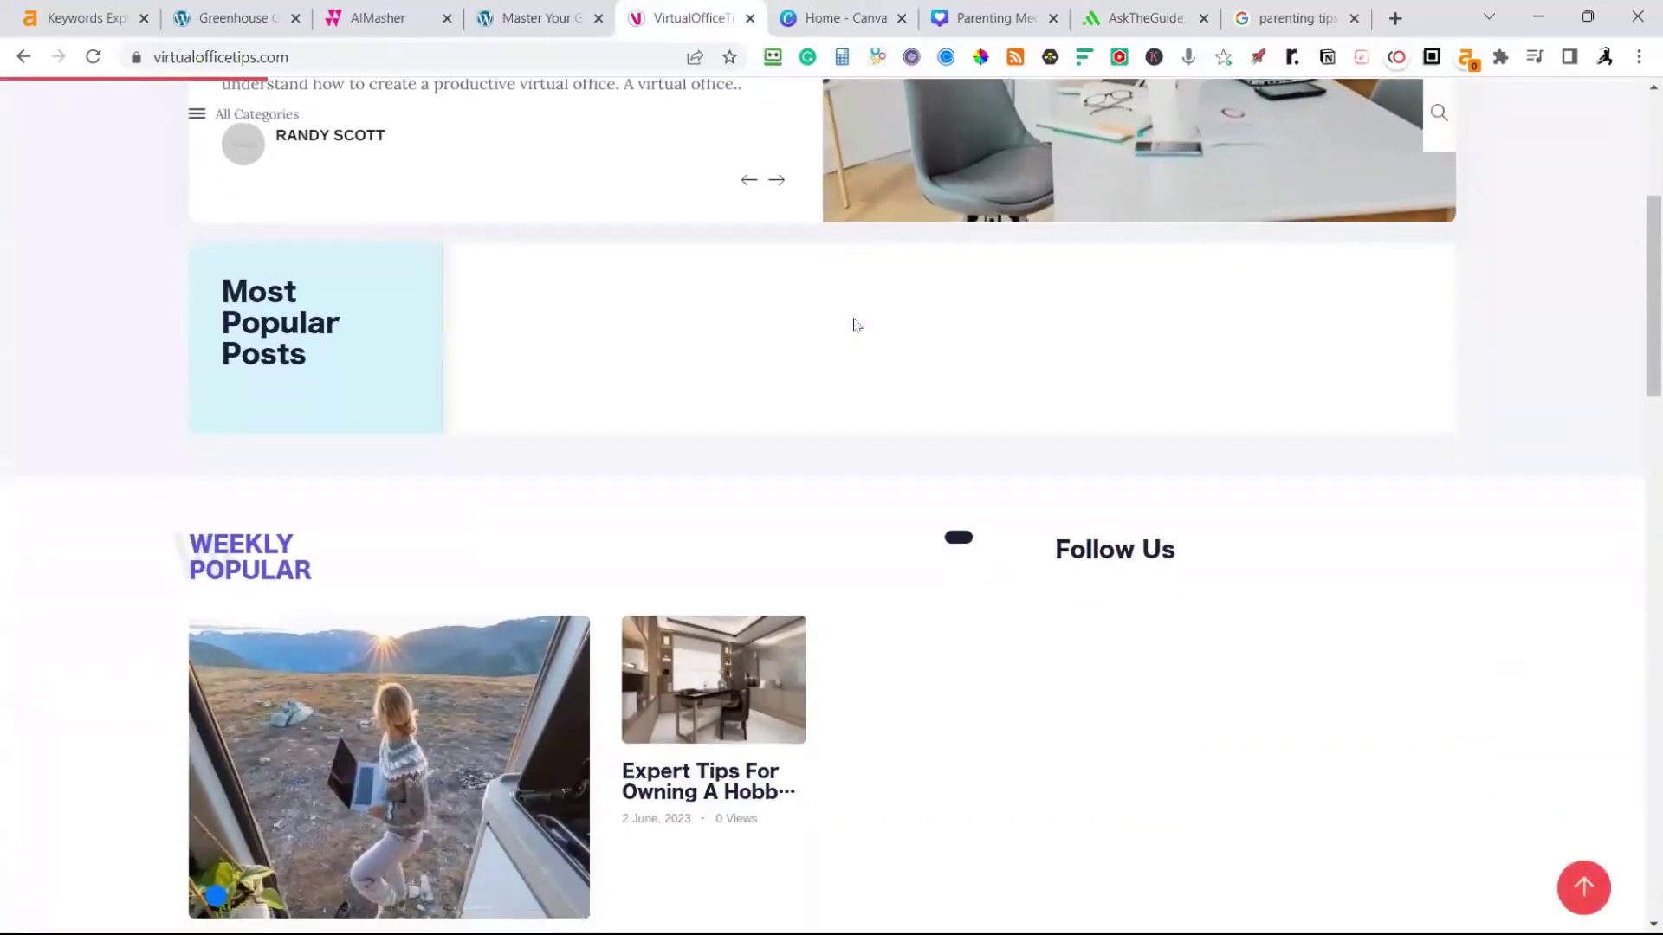
scroll(856, 325, down, 2)
scroll(854, 325, down, 15)
scroll(855, 324, up, 6)
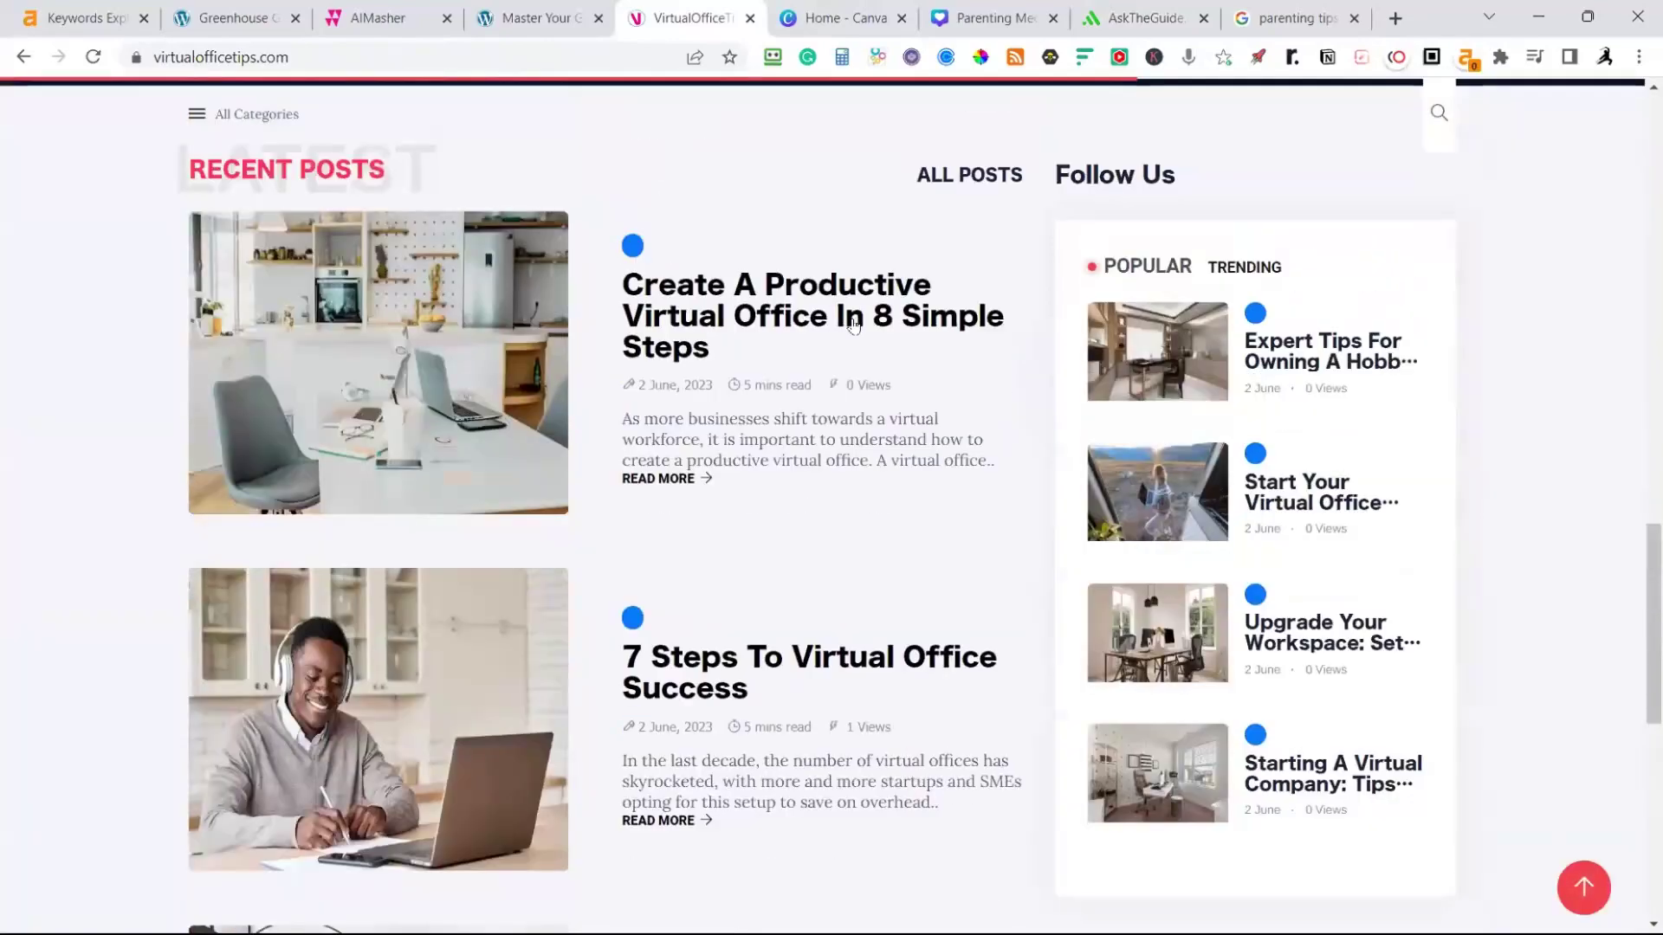
scroll(855, 325, up, 1)
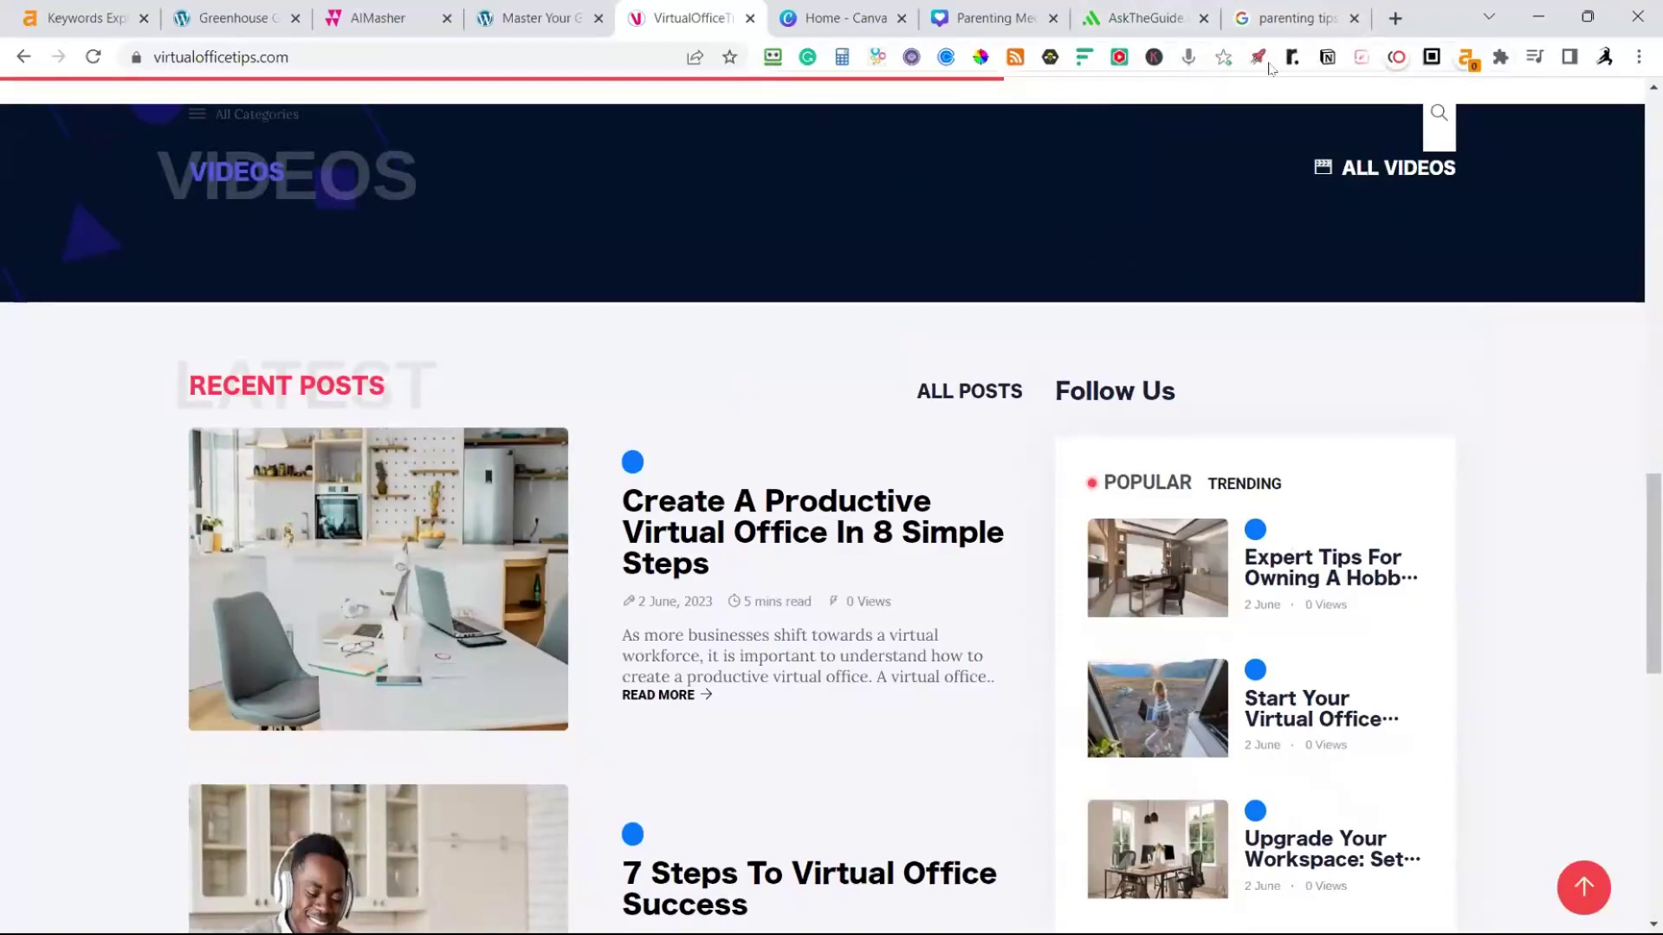
Minimize the browser and close the Parenting Media Pack and ZimmWriter_Output folder windows
click(1535, 18)
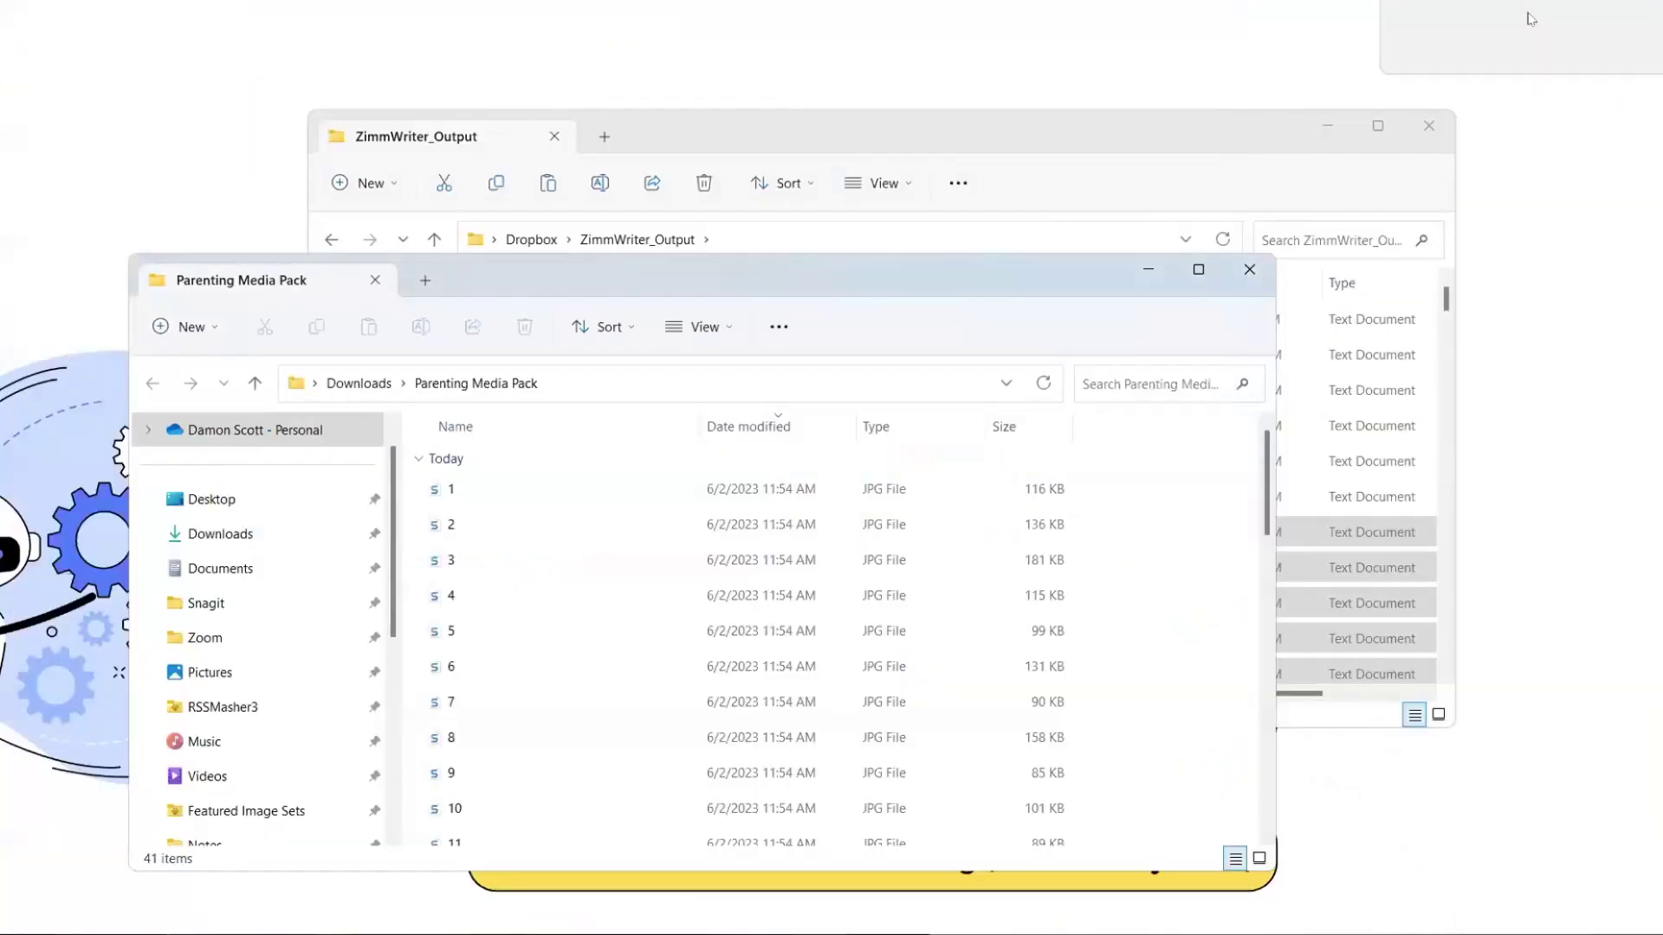
click(1250, 270)
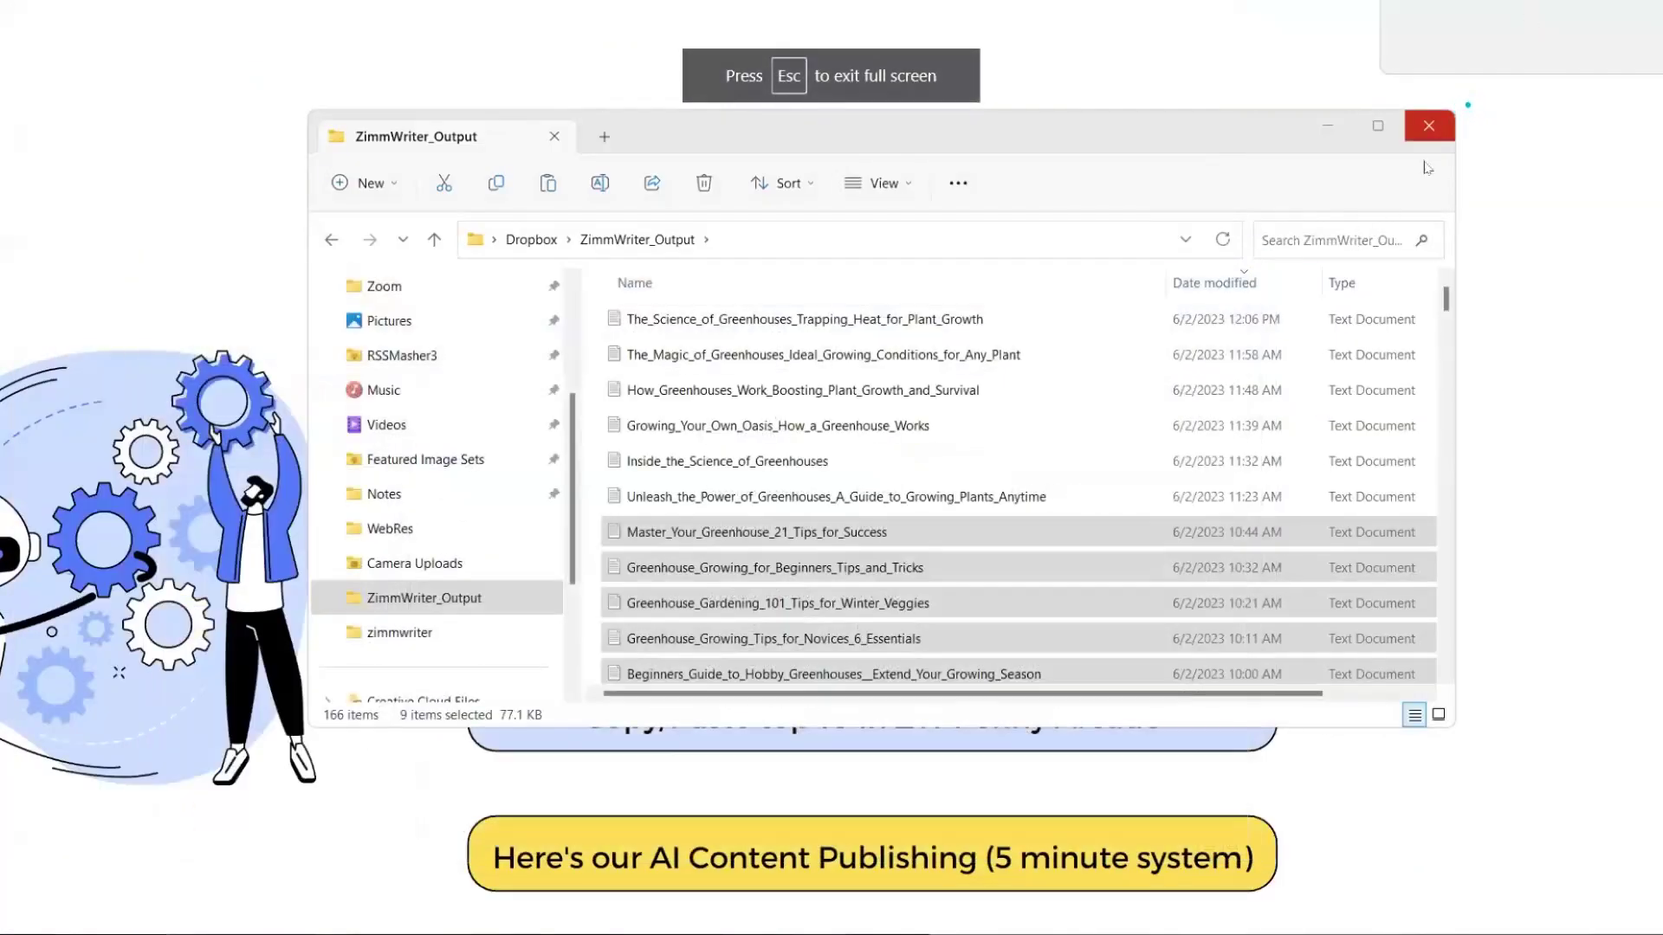
click(1429, 125)
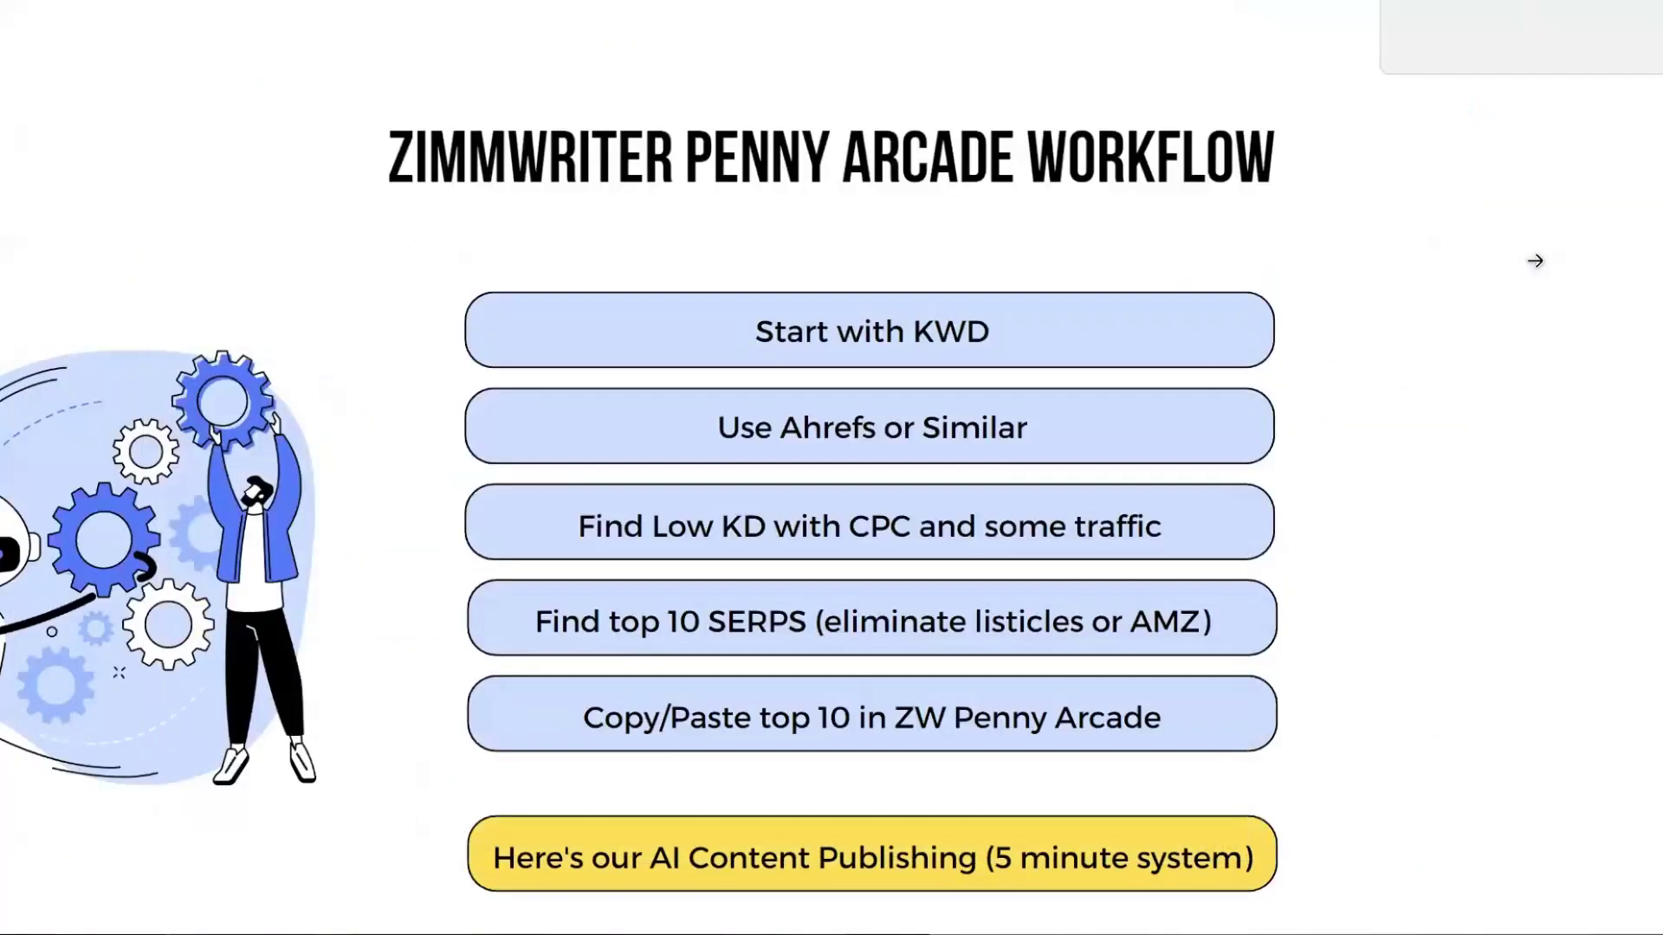
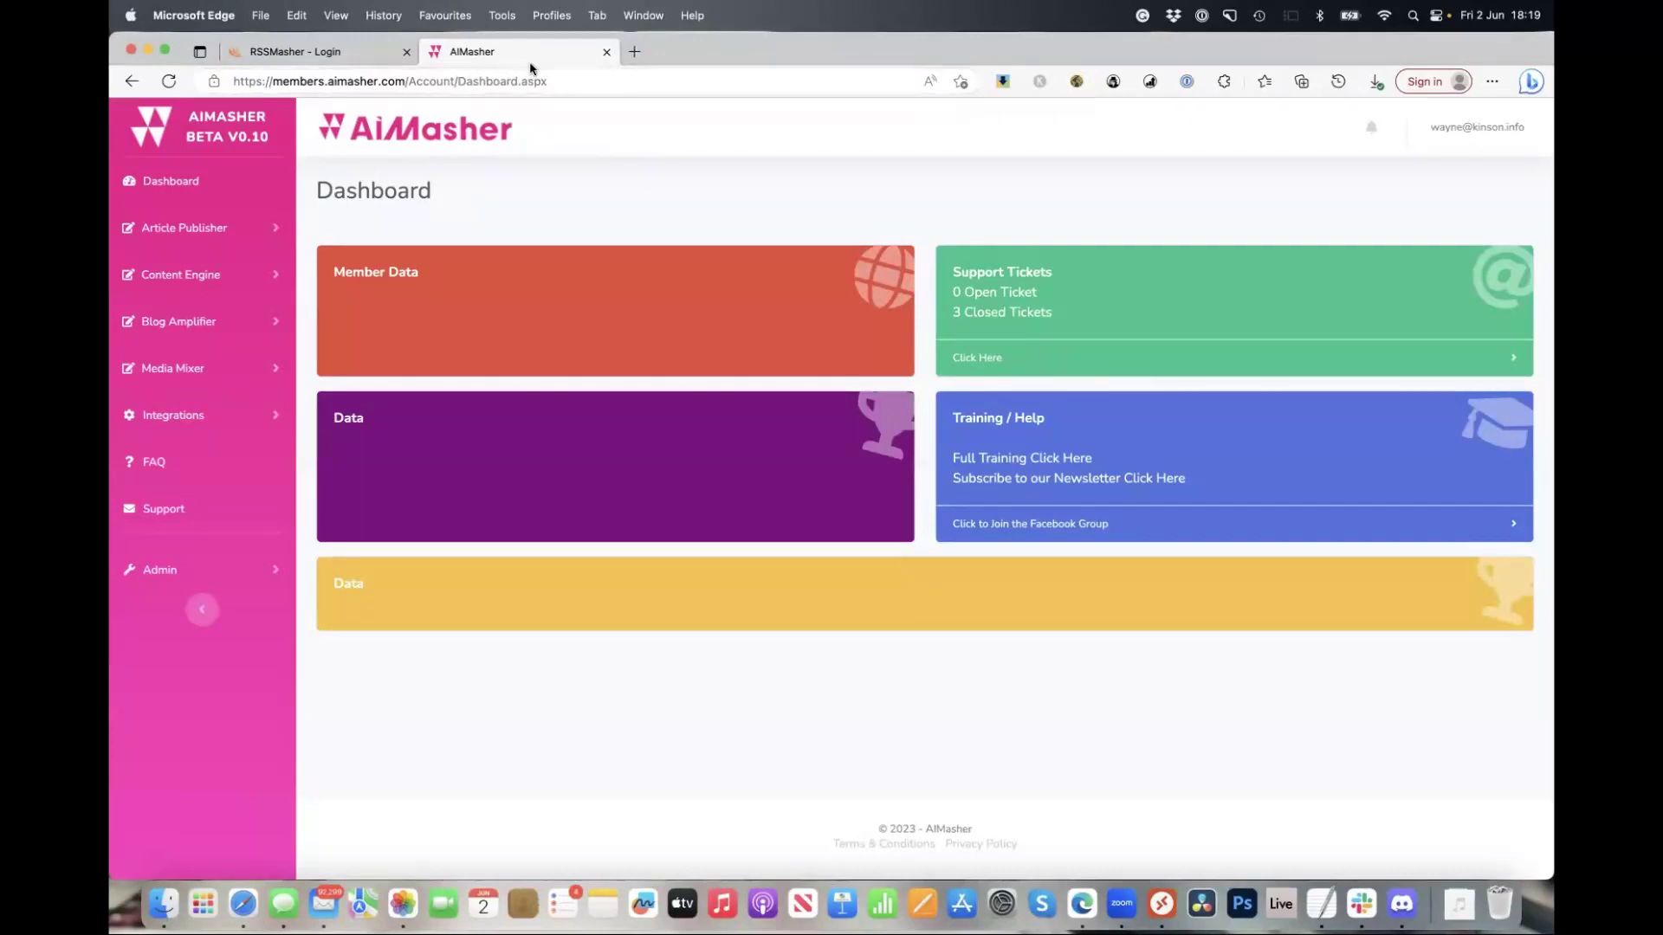
Open AiMasher's RSSMasher Campaigns list and examine the HOAR-Politics, HOAR-Featured, Shall I Share My Screen and HOAR-Scandal entries
click(216, 227)
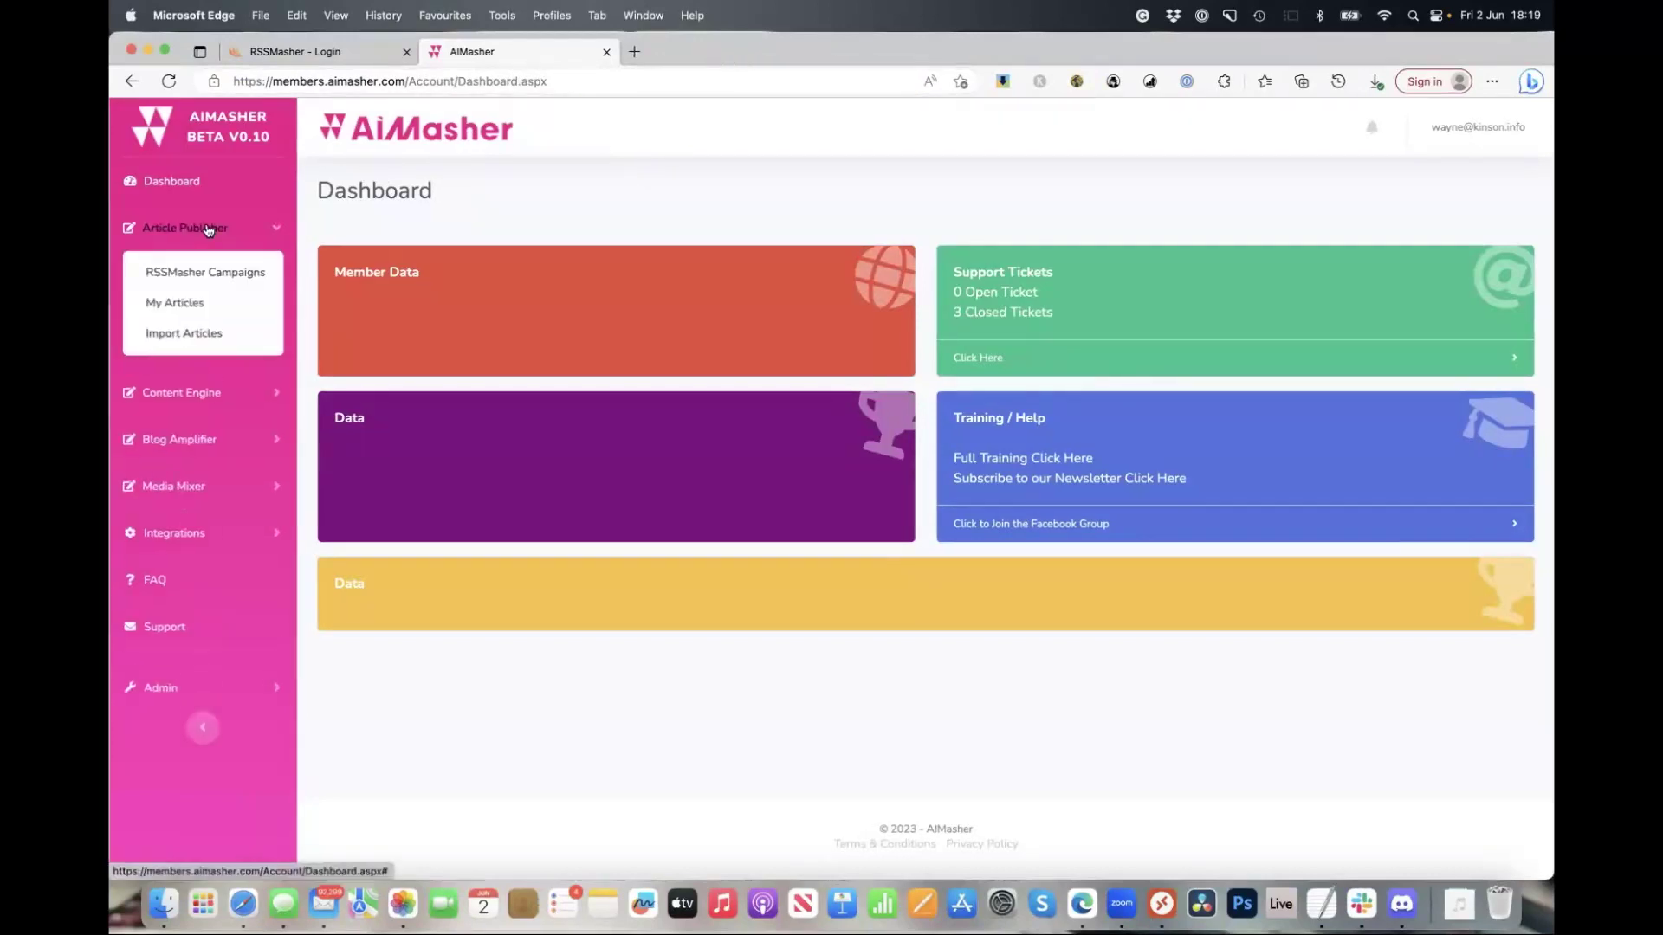
click(187, 276)
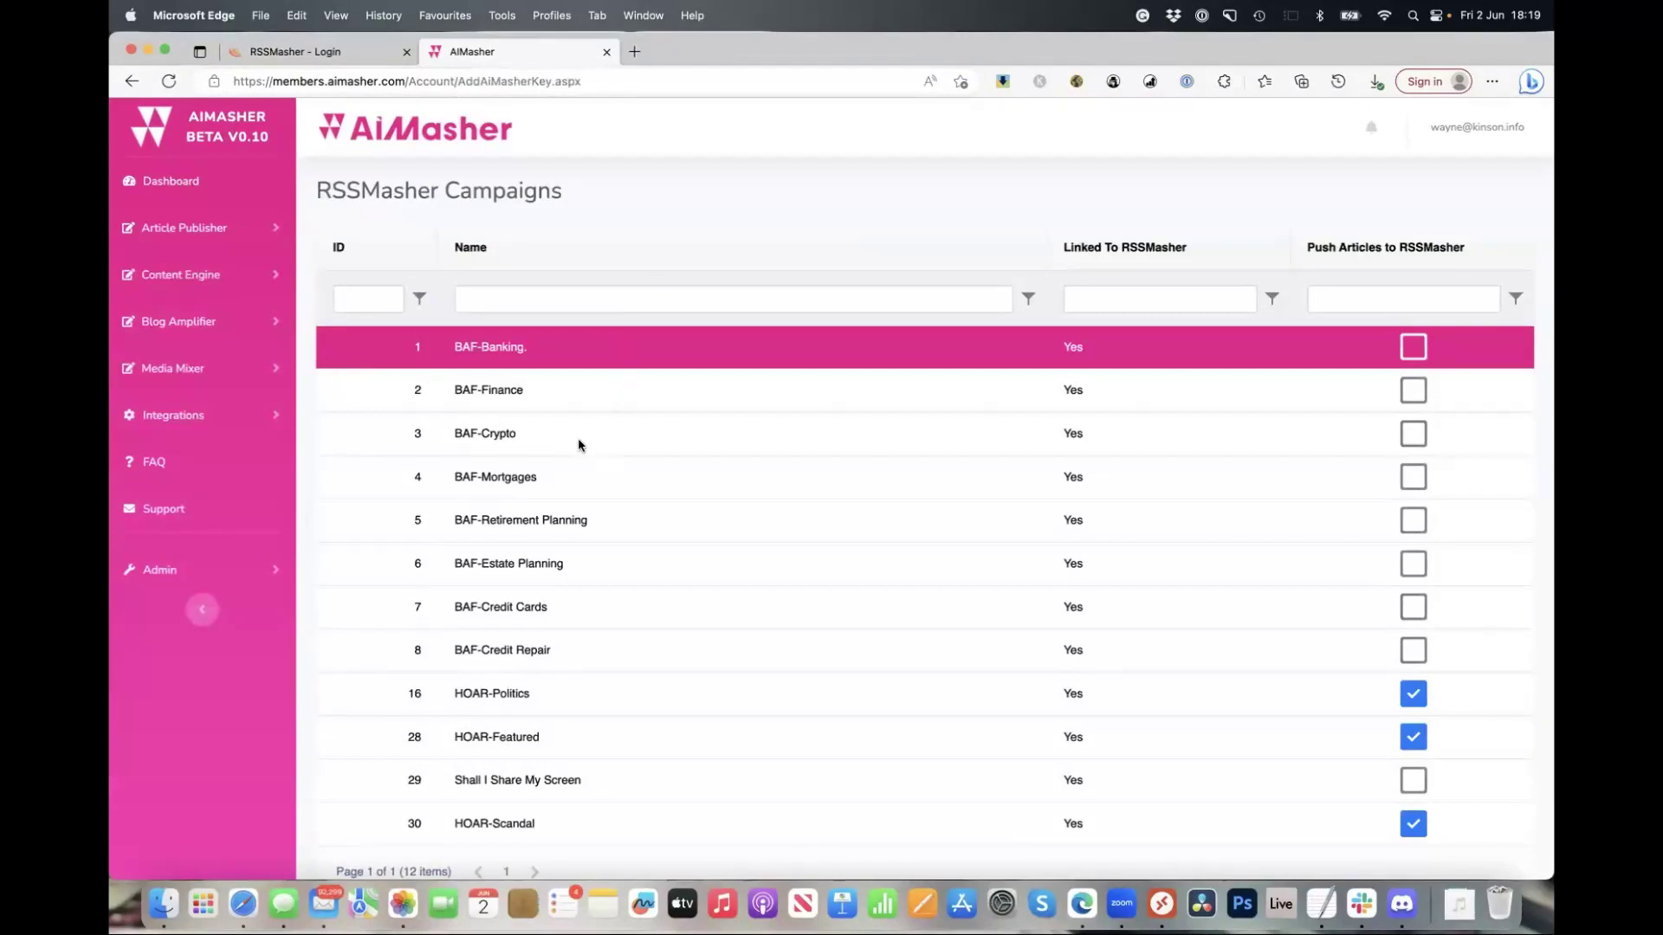
scroll(580, 445, down, 3)
scroll(580, 444, down, 2)
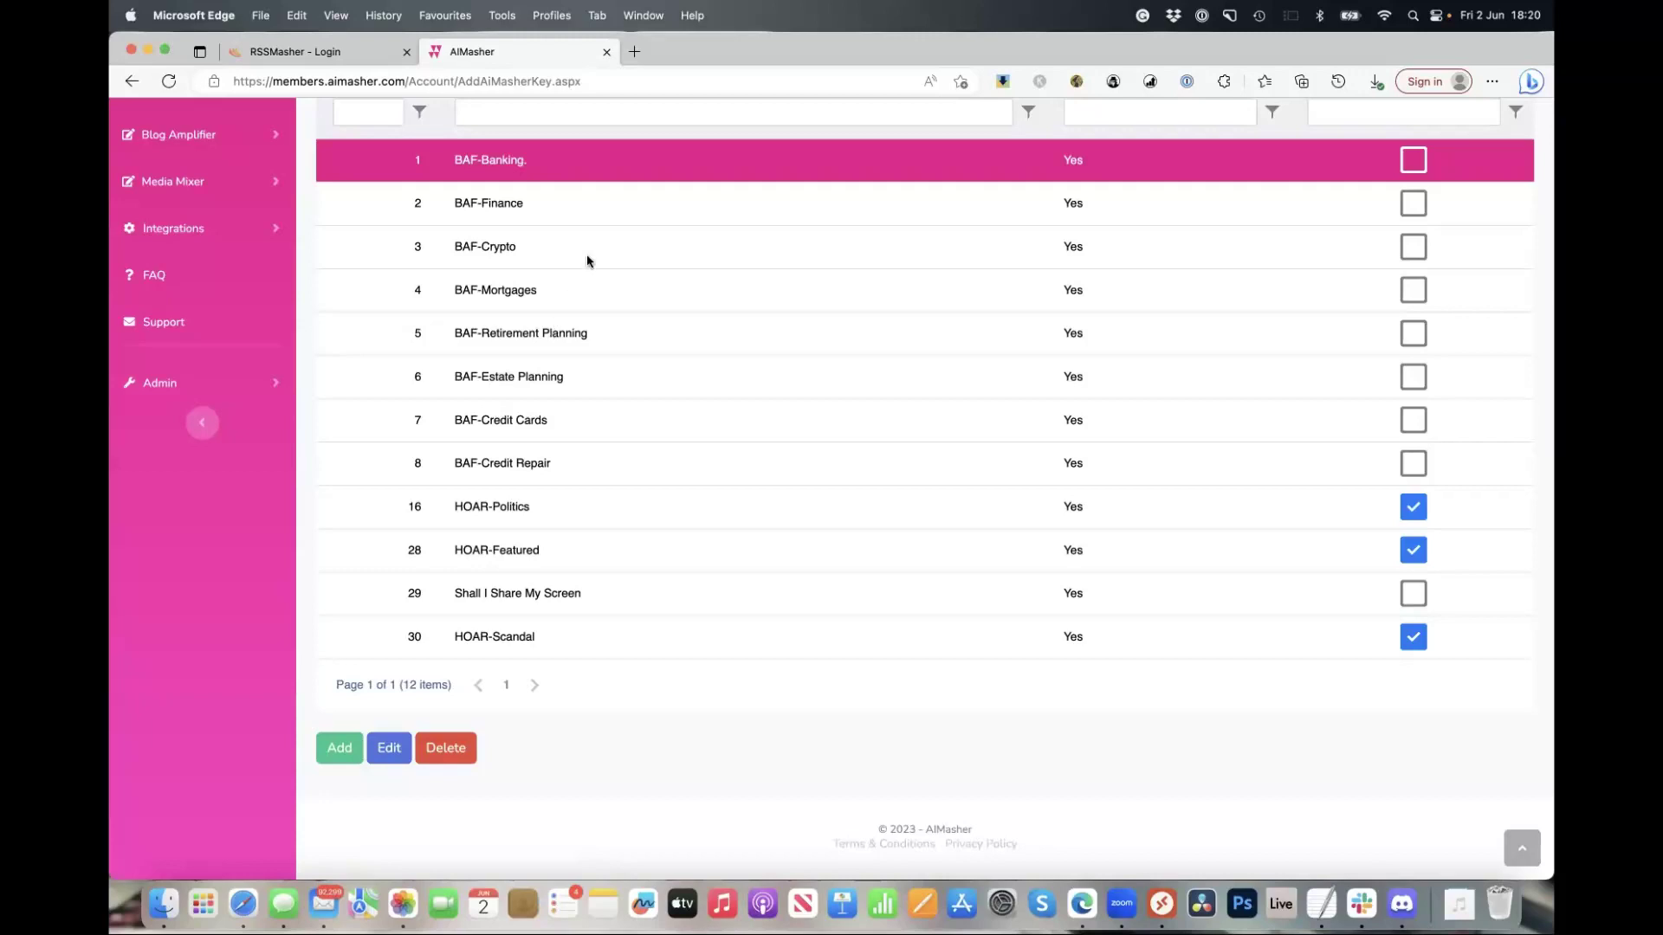
click(554, 514)
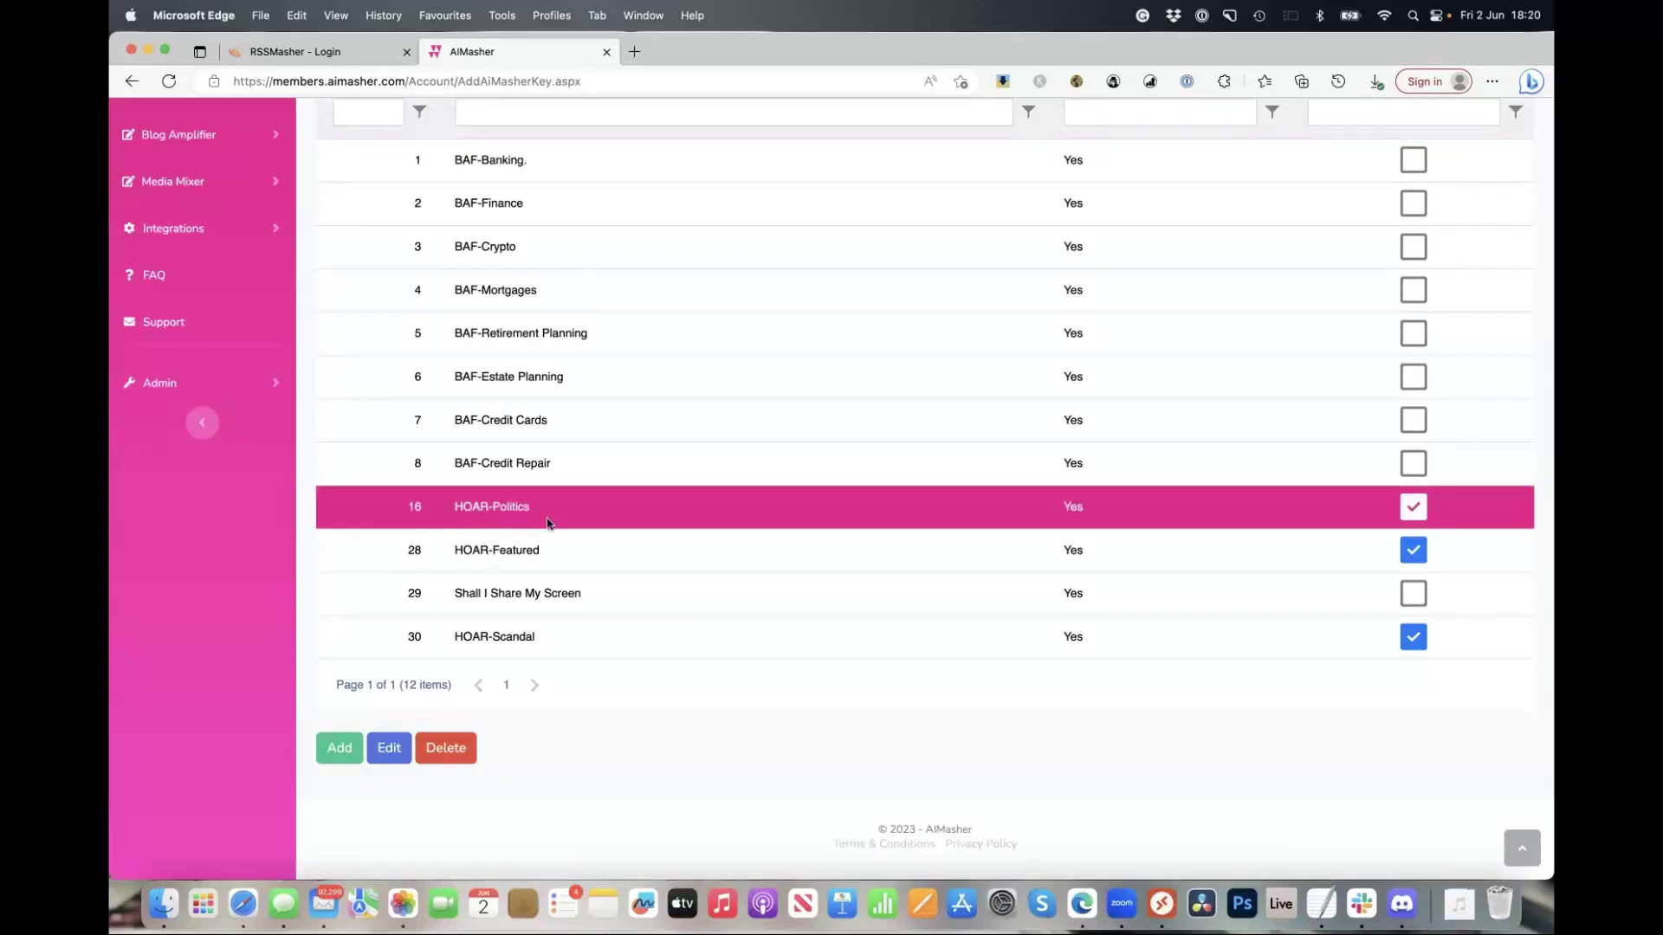
click(562, 551)
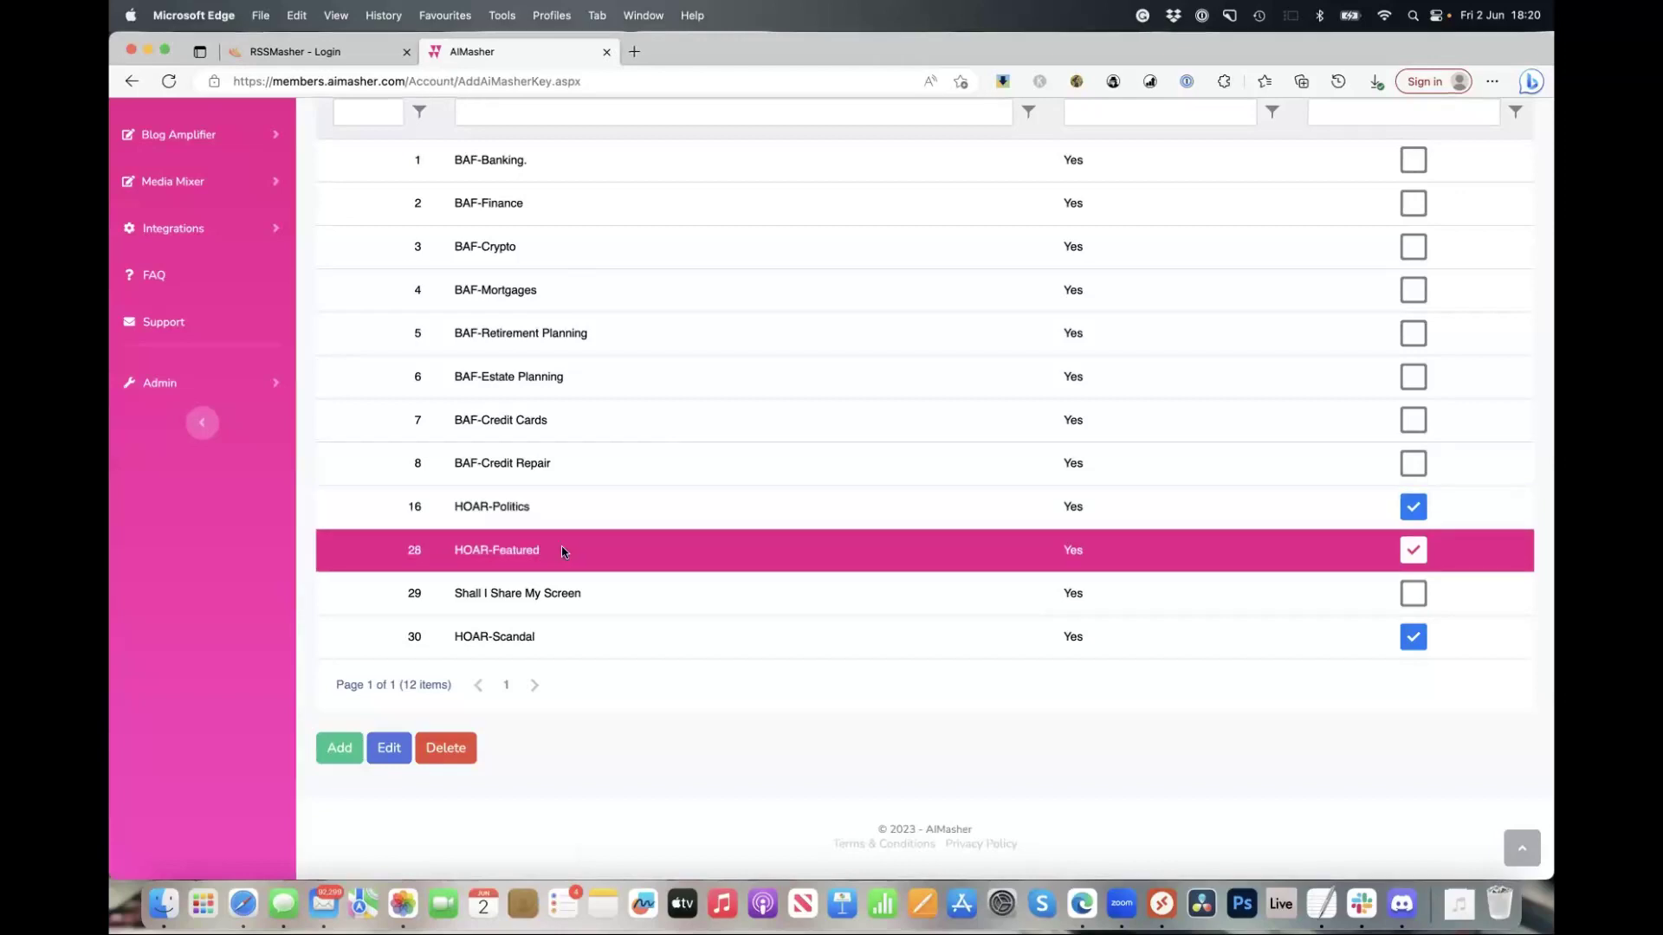
click(497, 597)
click(566, 647)
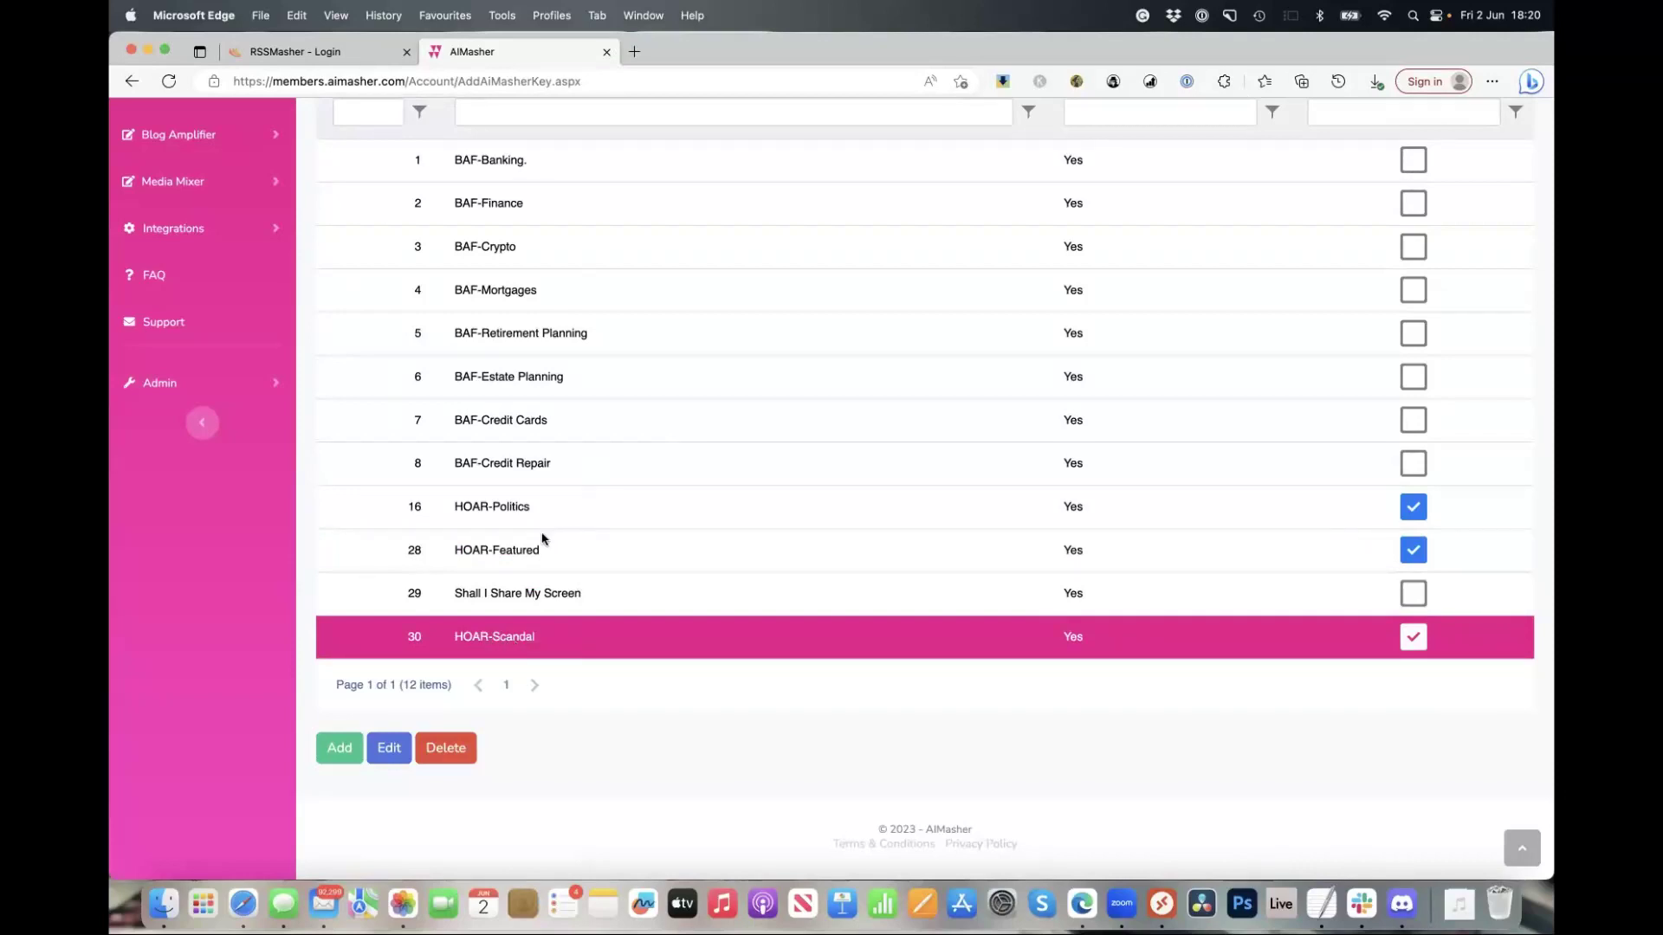
scroll(529, 637, up, 3)
scroll(529, 637, up, 2)
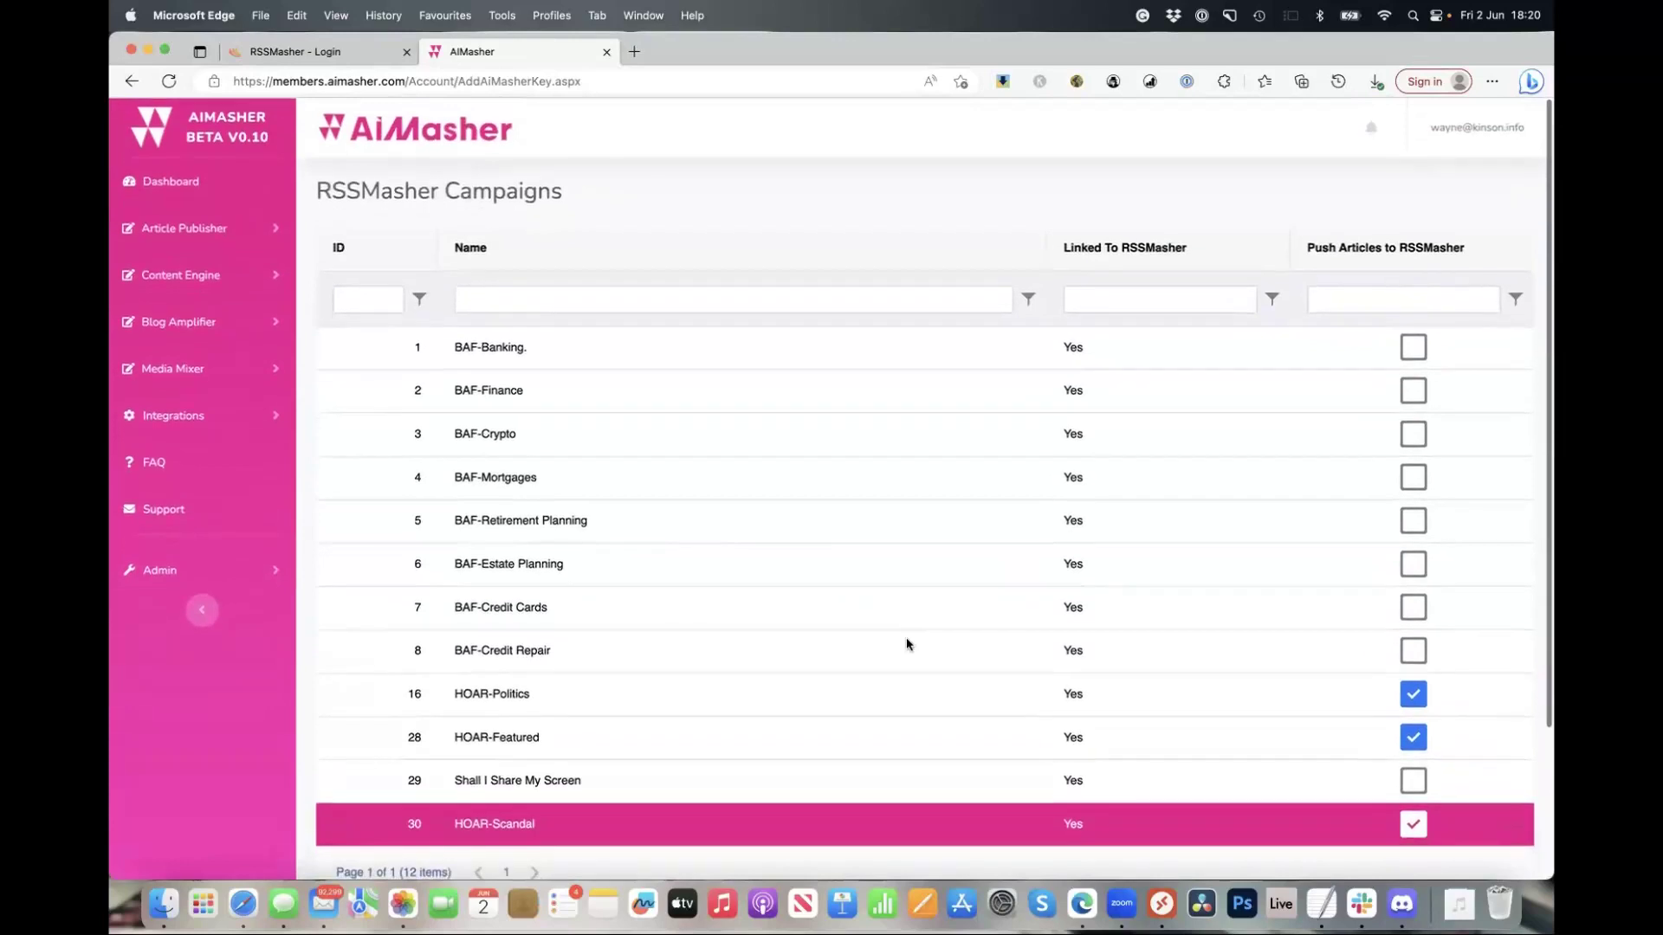
Add a new RSSMasher campaign named HOAR-Sports and save it
scroll(906, 641, down, 5)
click(339, 747)
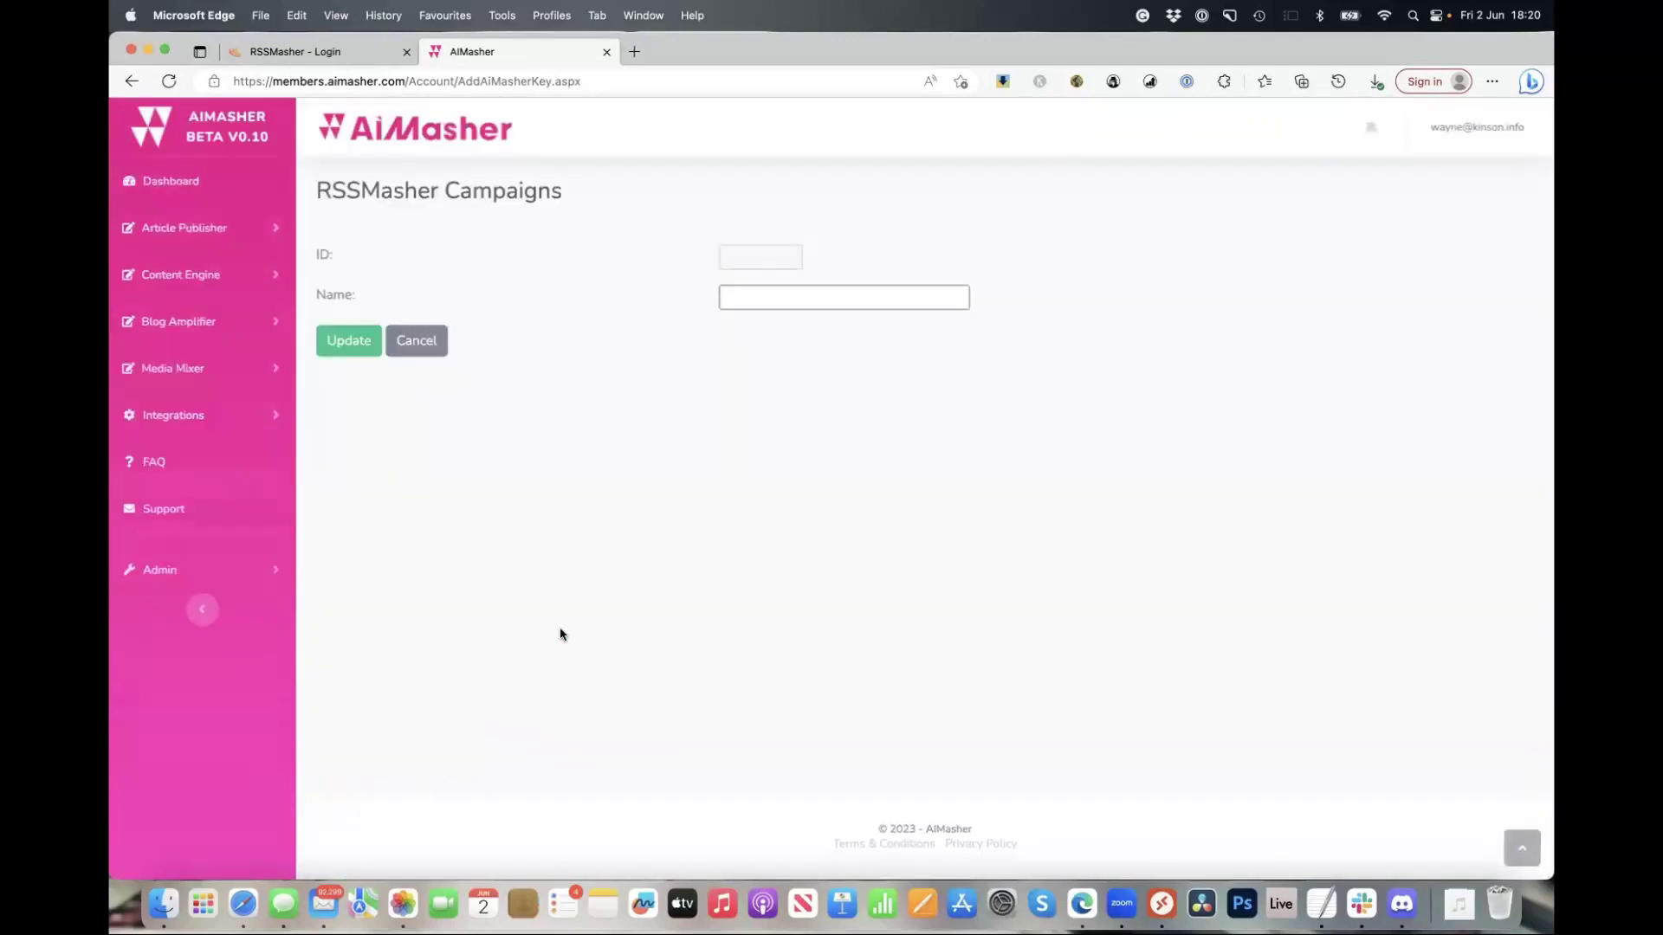
click(776, 299)
text(HOA)
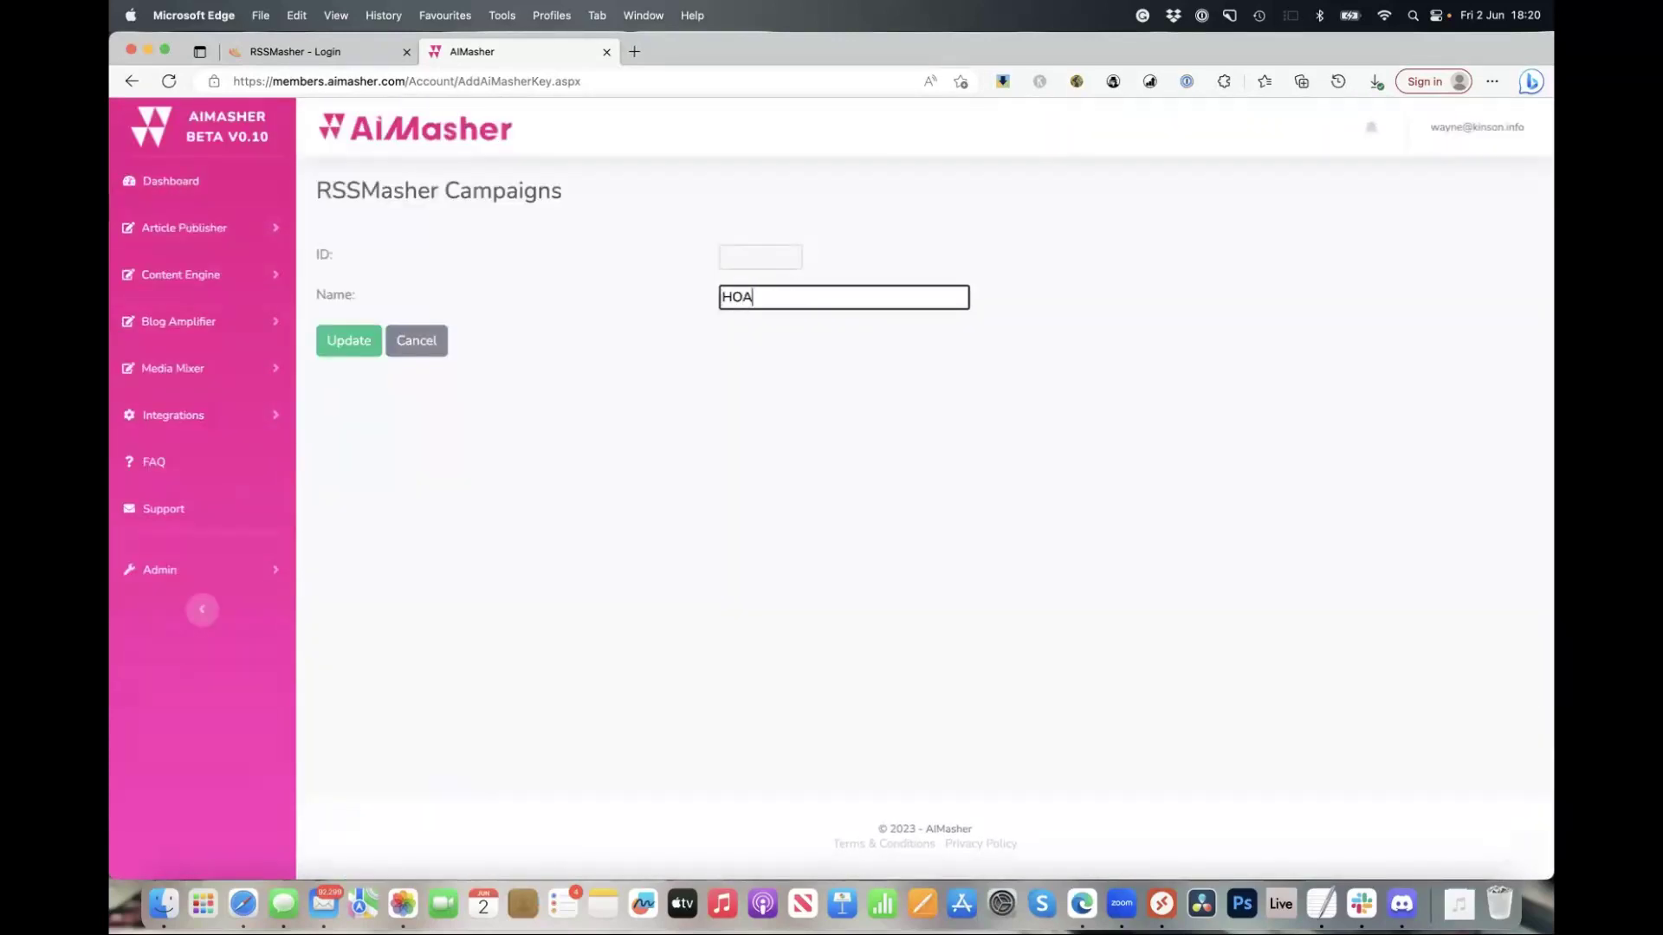
text(R-Sports)
click(349, 340)
Check the HOAR-Sports campaign's RSSMasher link status and try to enable pushing its articles to RSSMasher
scroll(668, 412, down, 5)
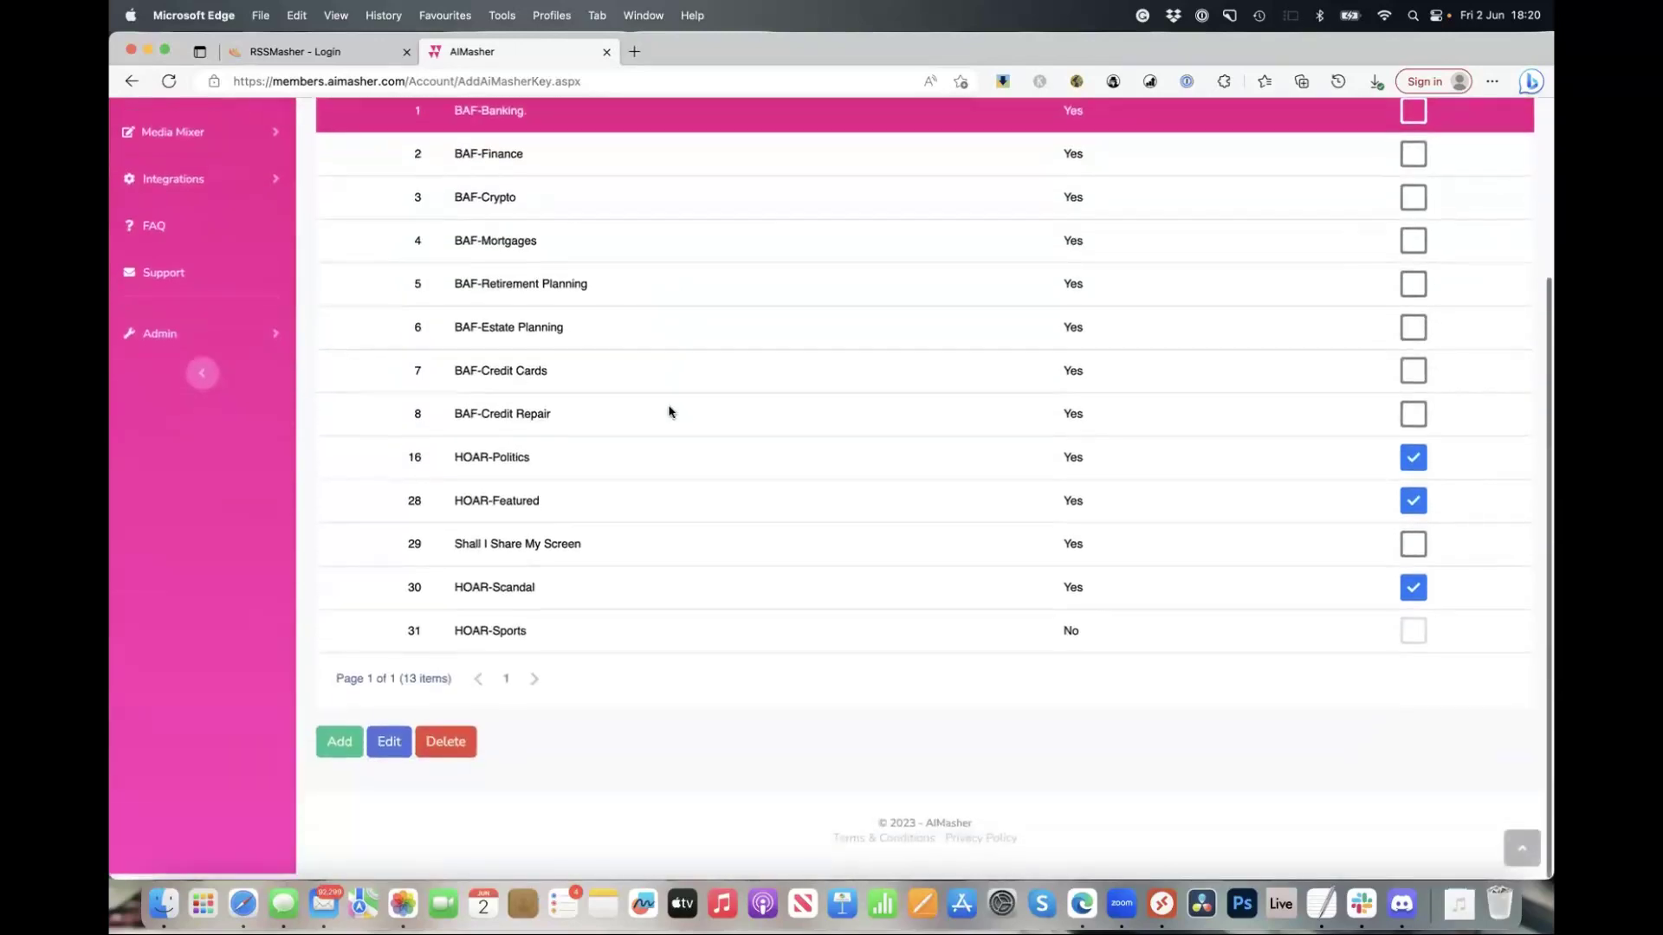
scroll(1066, 654, up, 5)
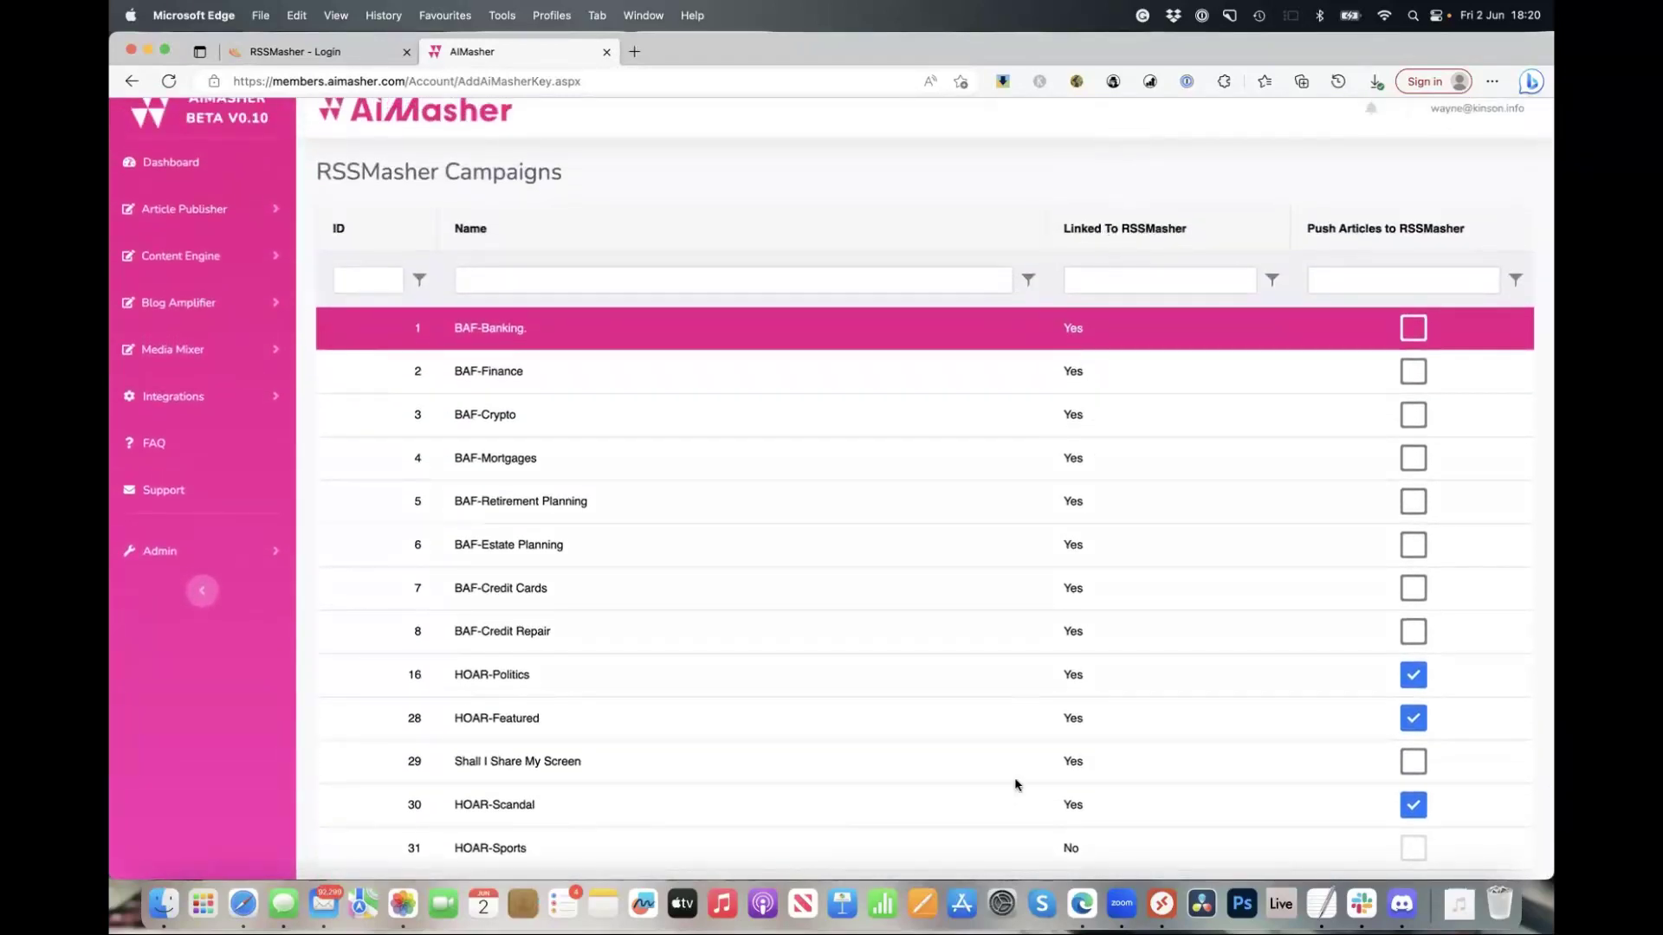
scroll(1019, 788, down, 5)
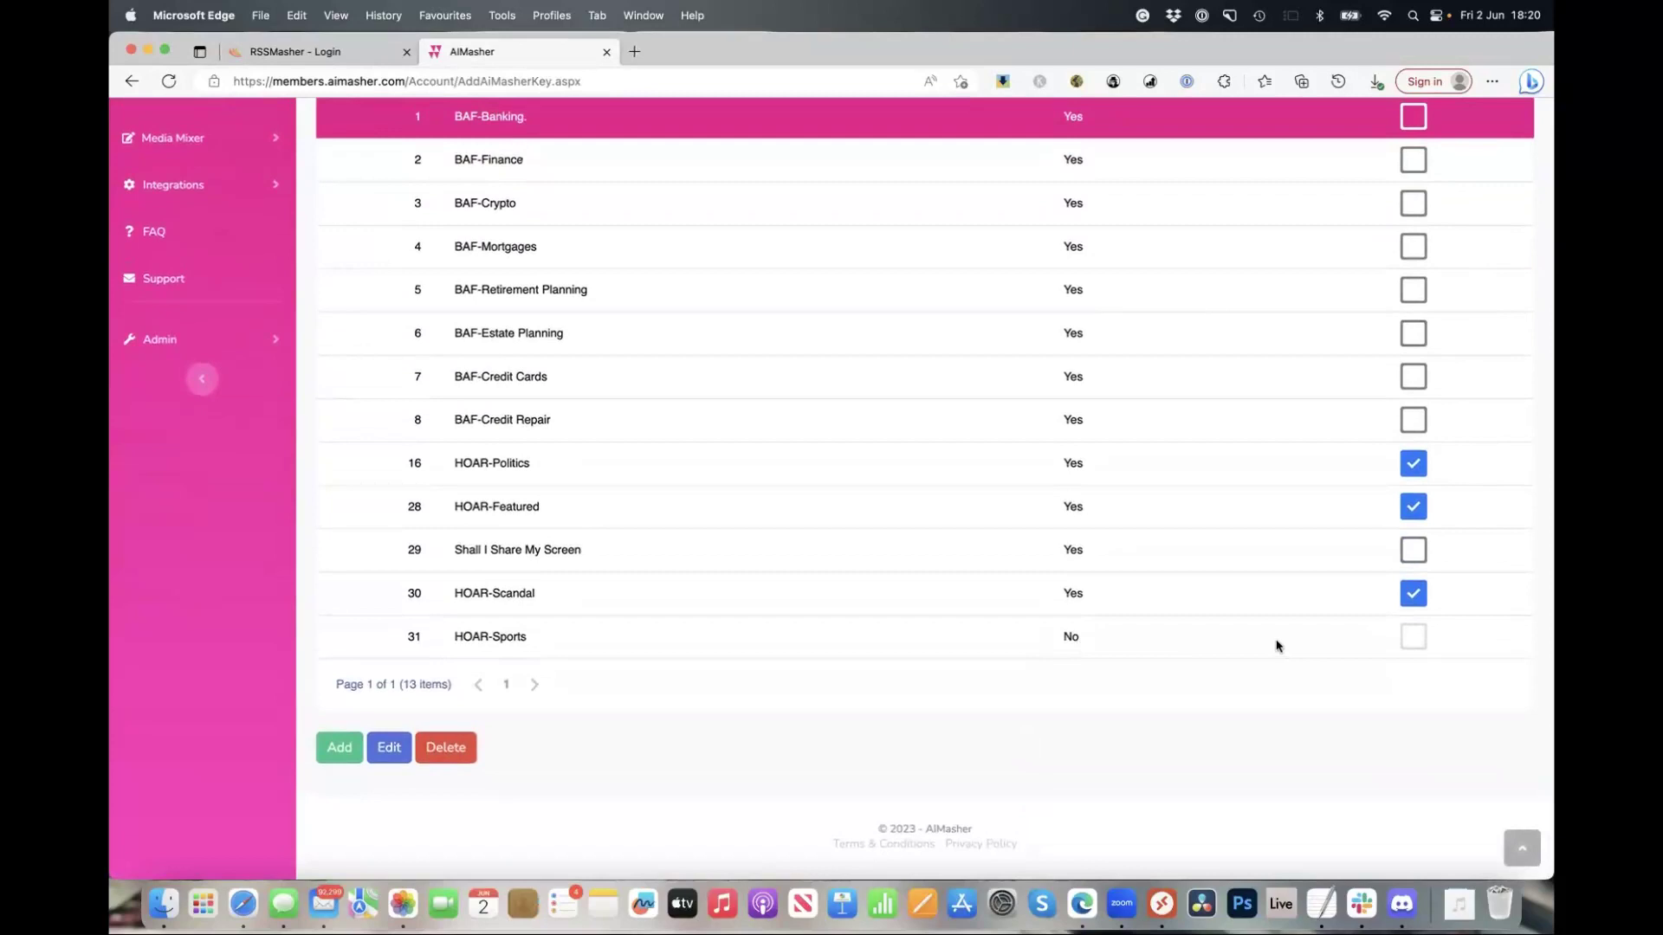
scroll(1425, 483, up, 5)
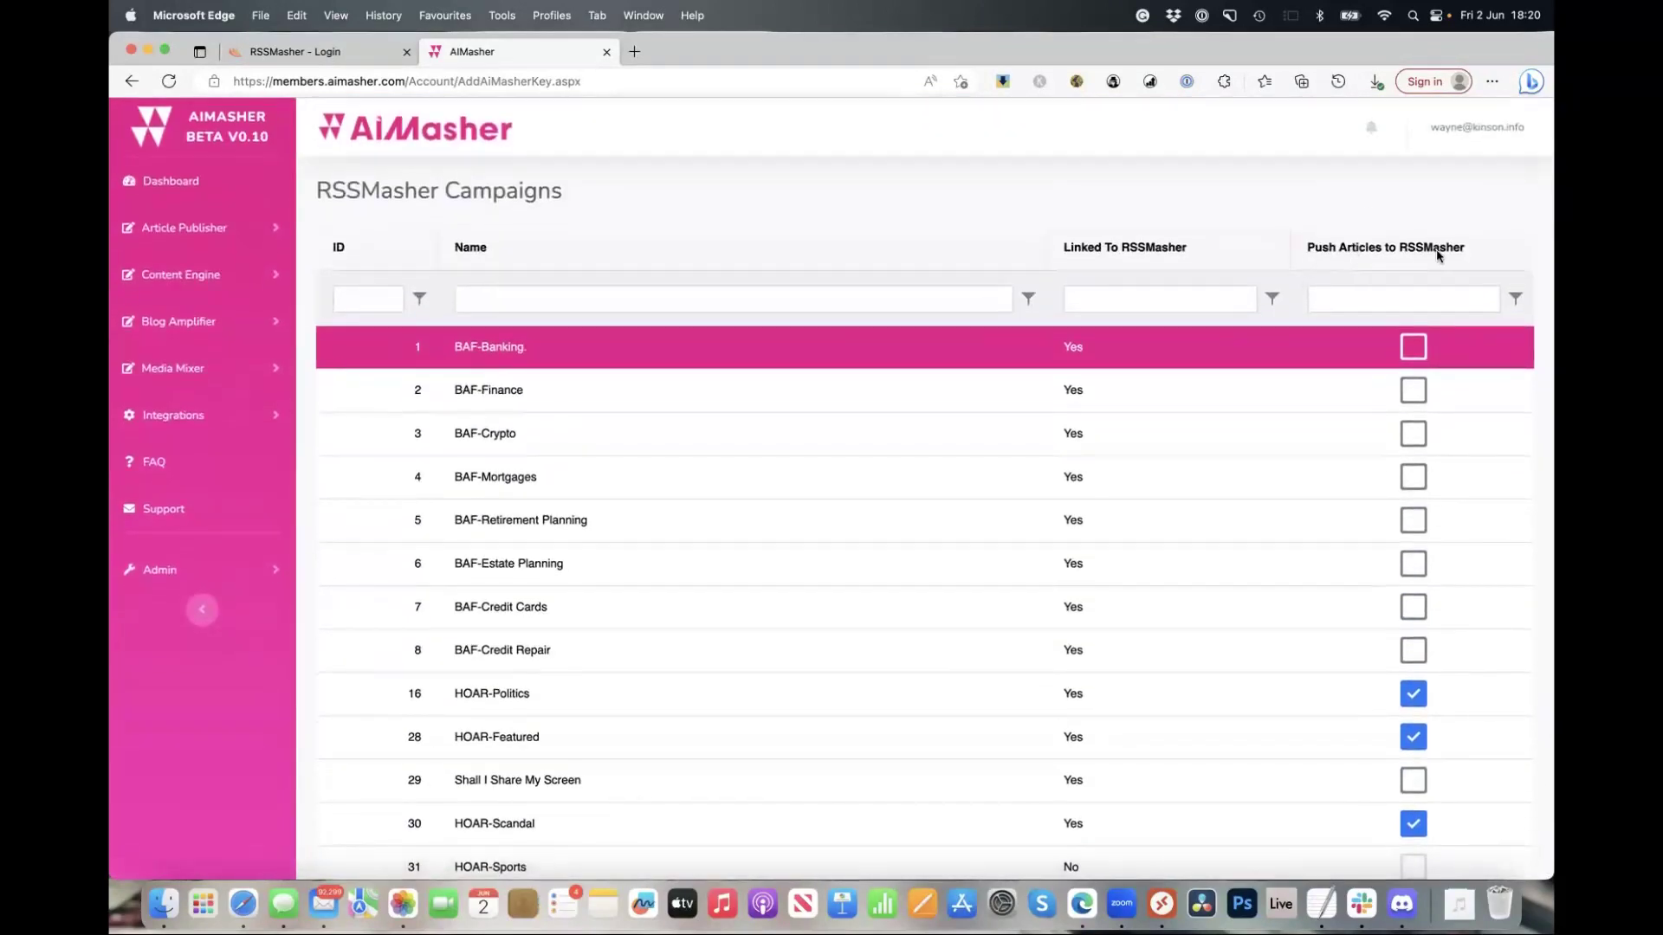
scroll(1233, 350, down, 5)
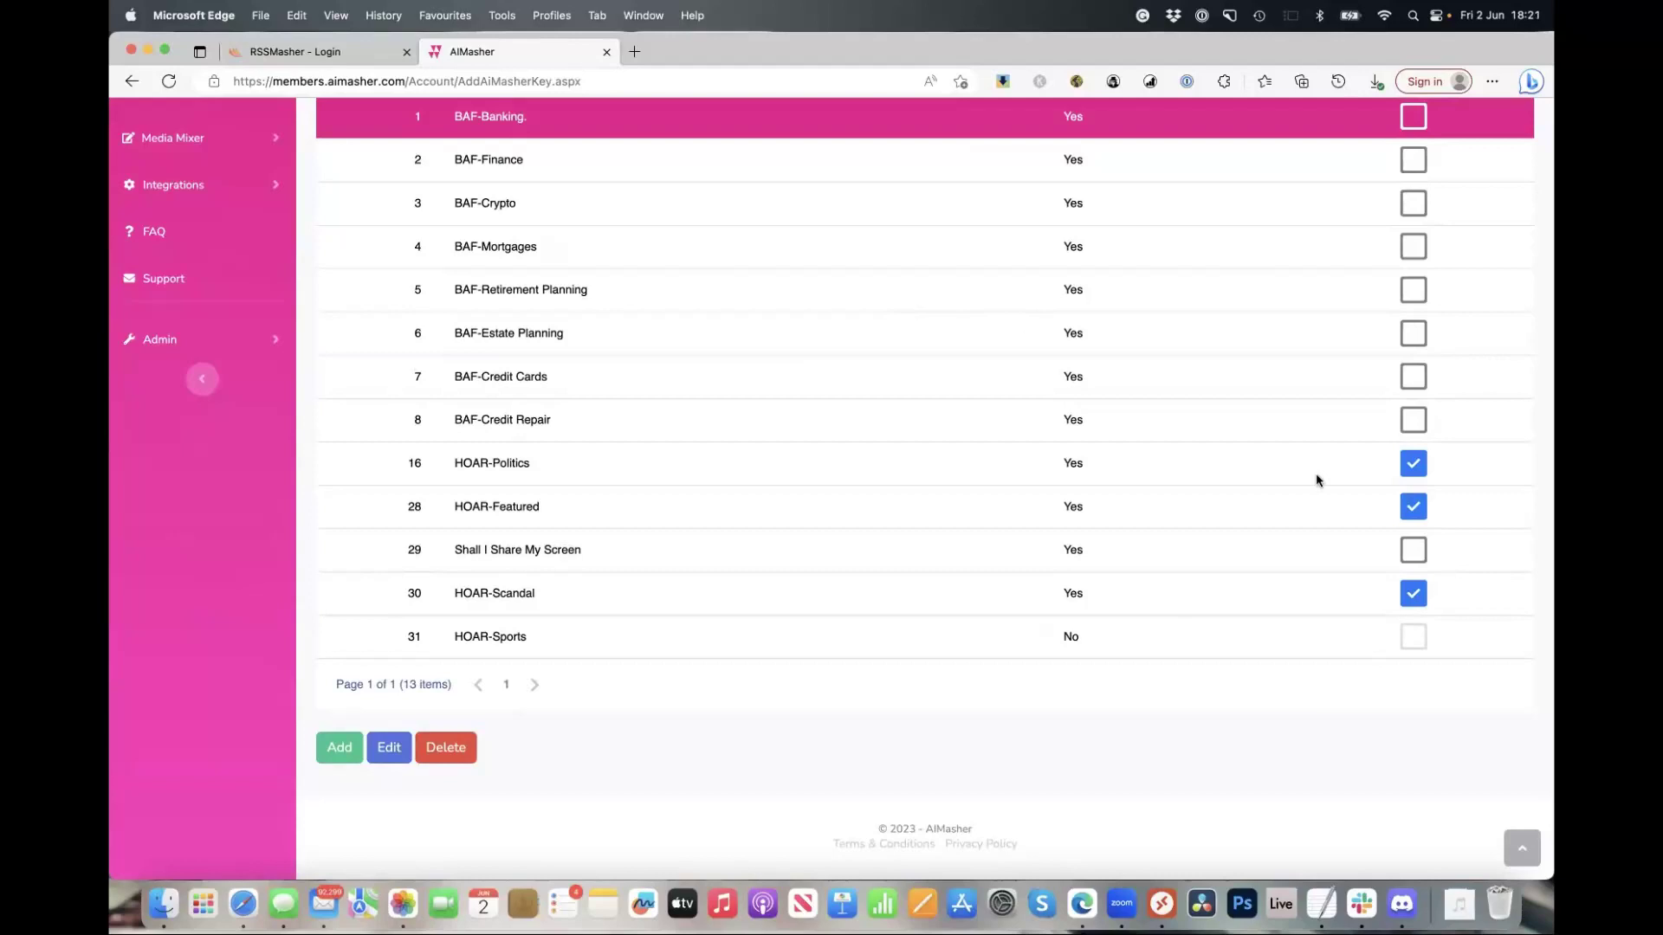
click(1413, 641)
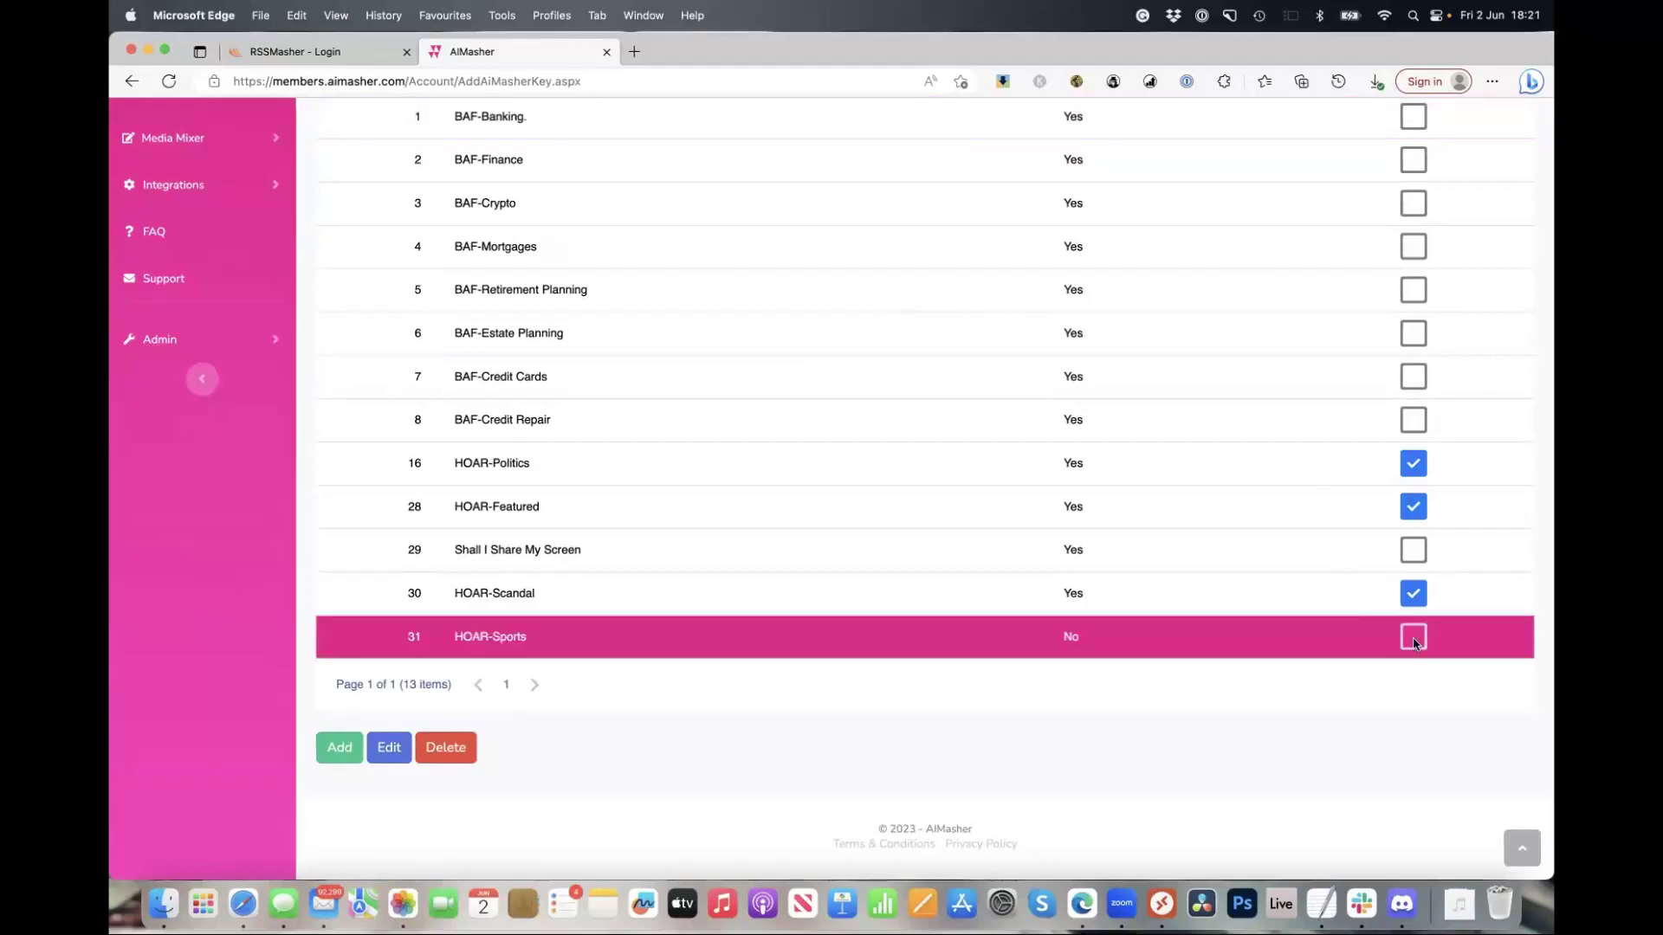
Check the AiMasher account options for the entry that retrieves the API key
scroll(1056, 675, up, 5)
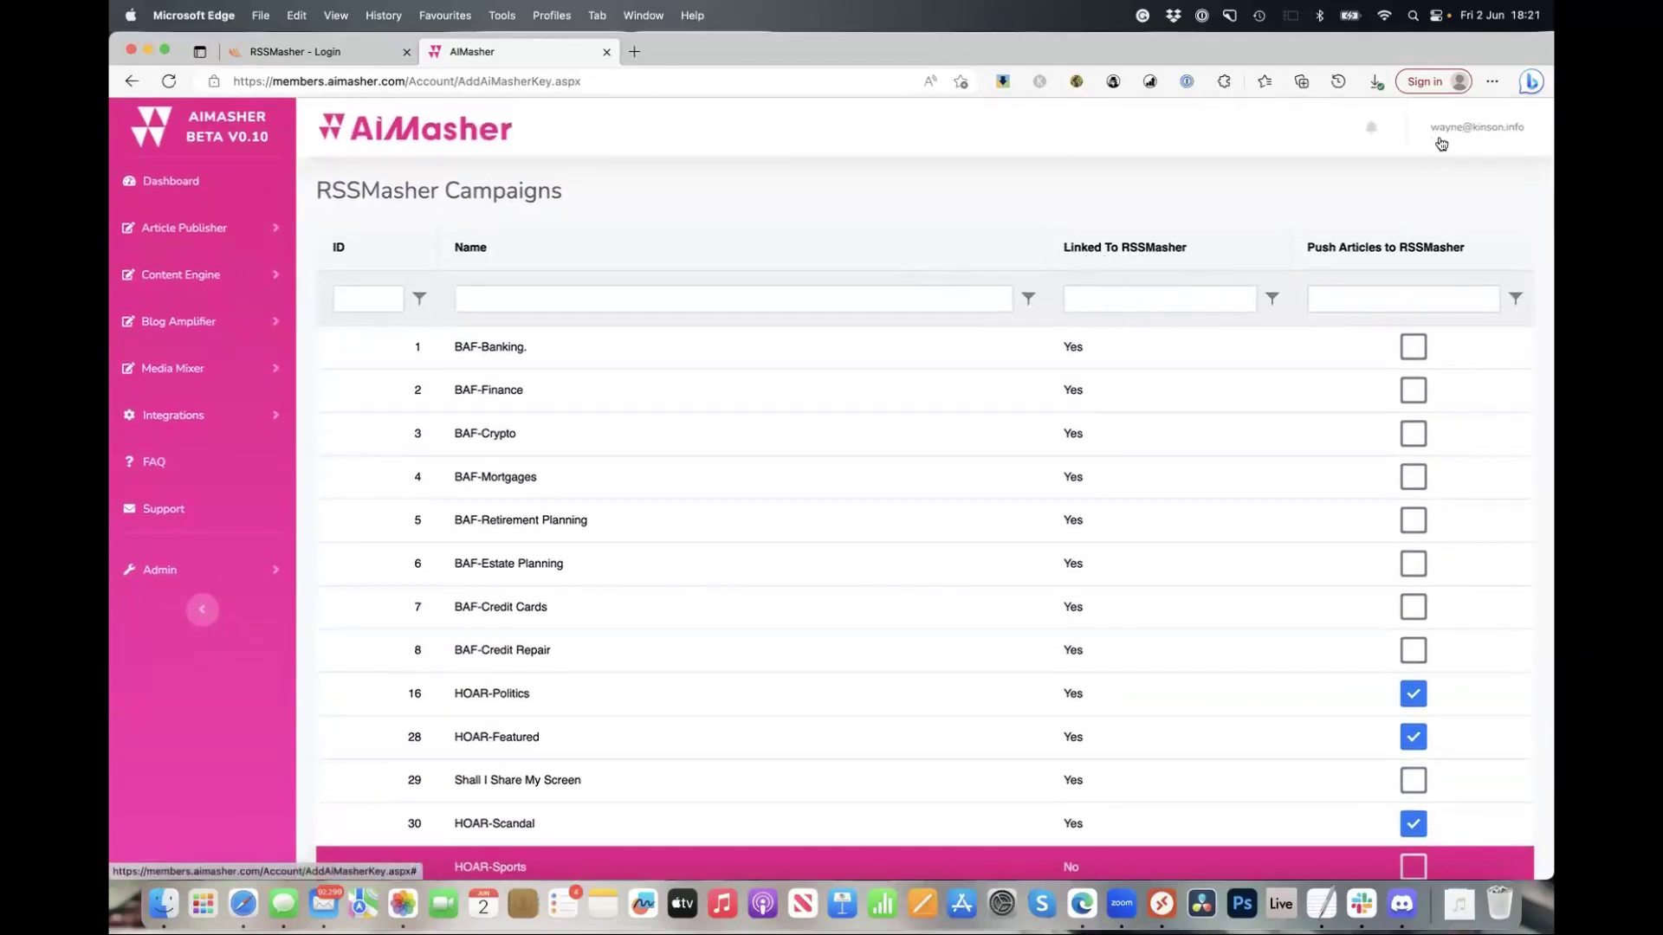
click(1469, 134)
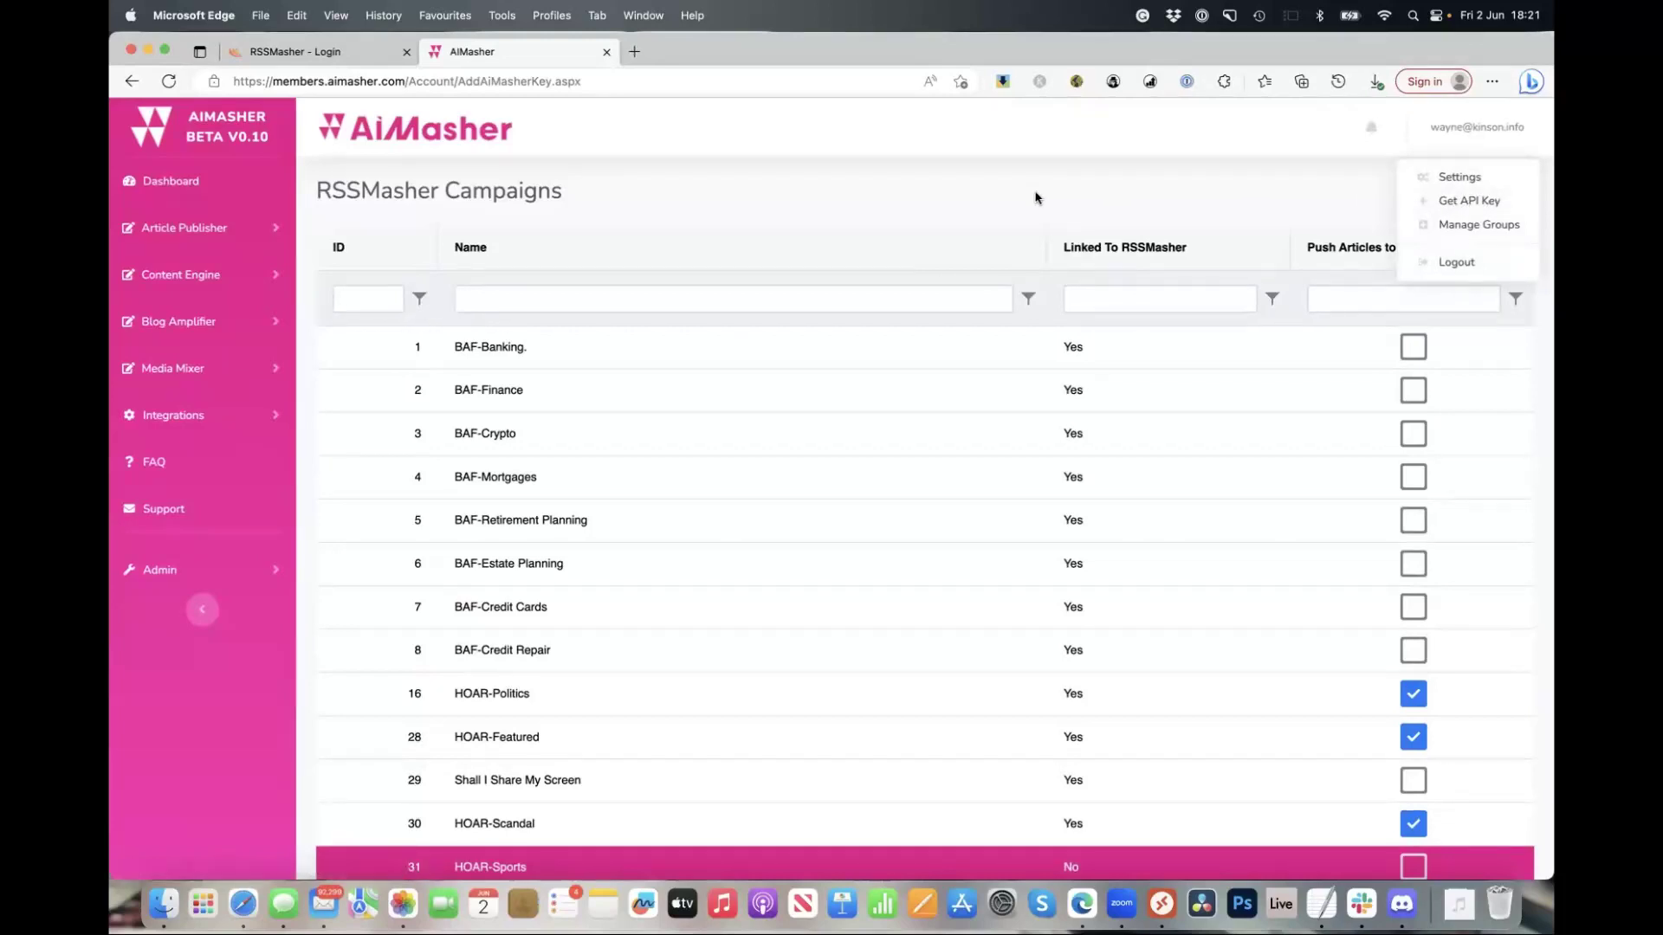
click(808, 156)
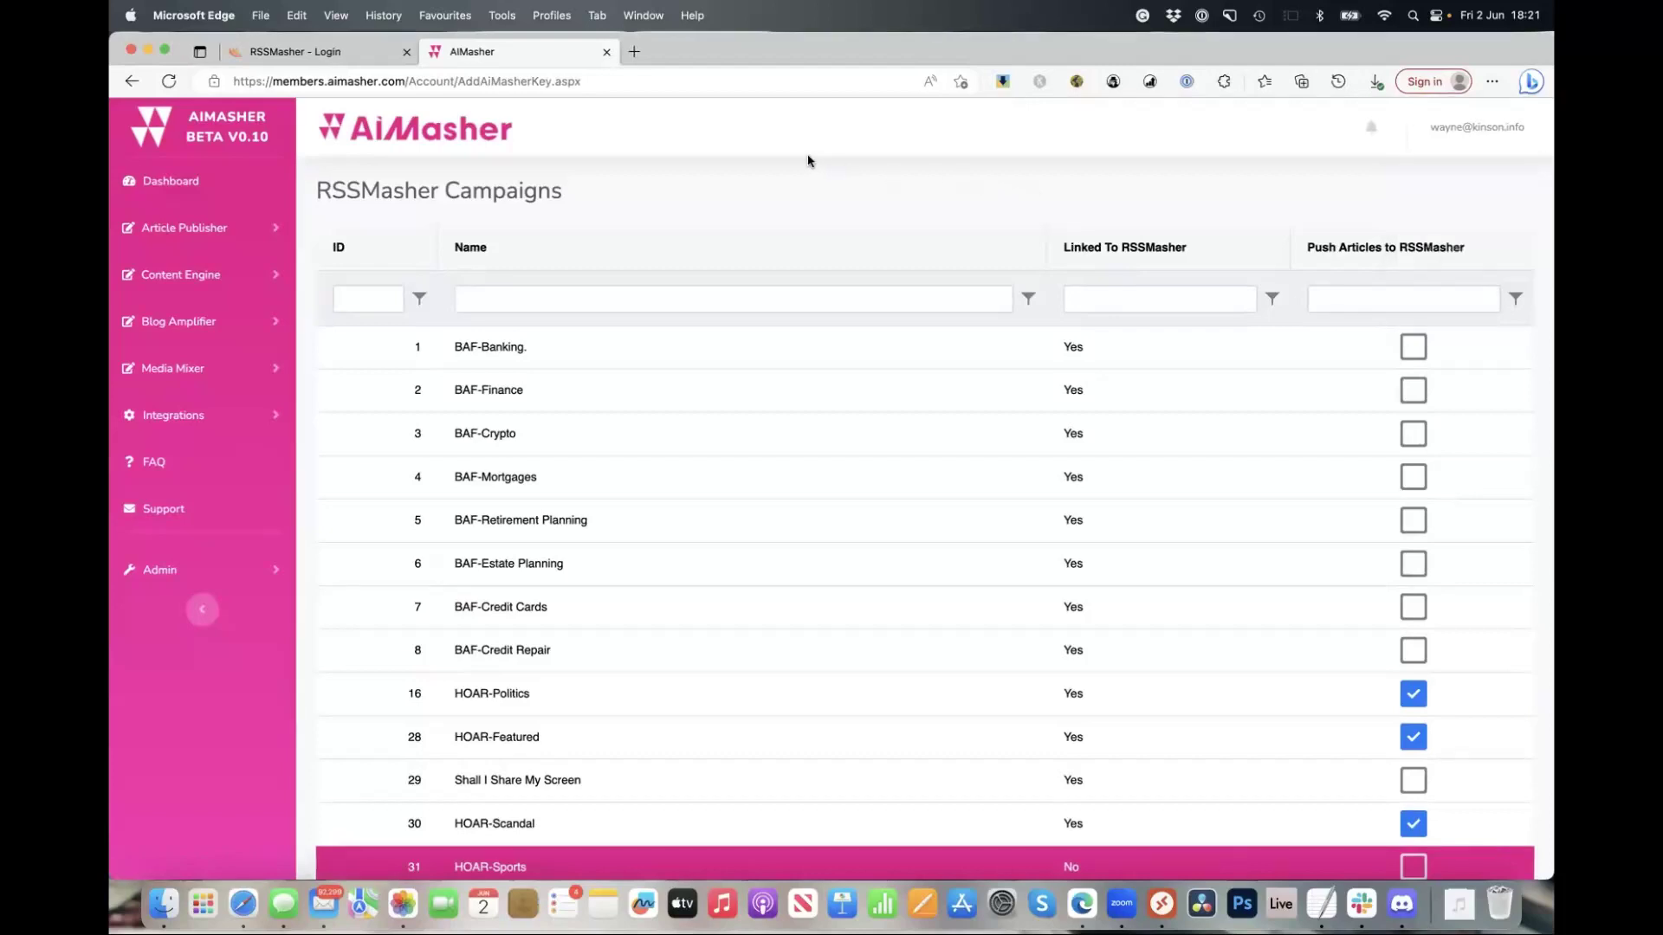
Switch to RSSMasher and log in with the account e-mail and password
click(632, 55)
click(296, 54)
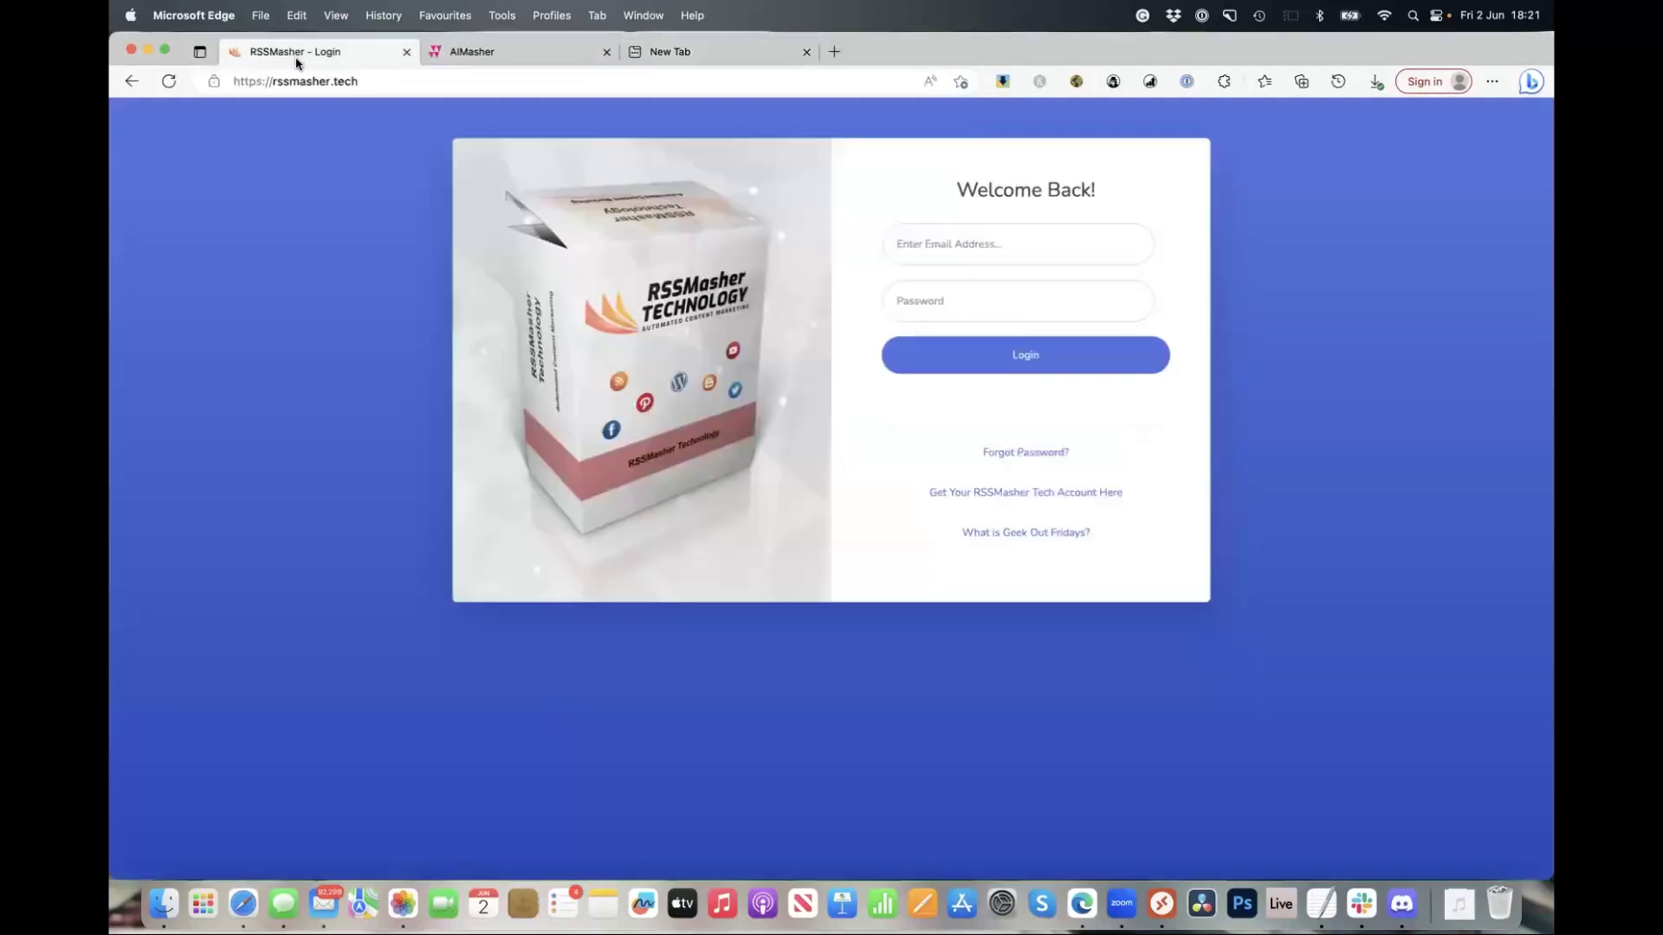
click(1057, 242)
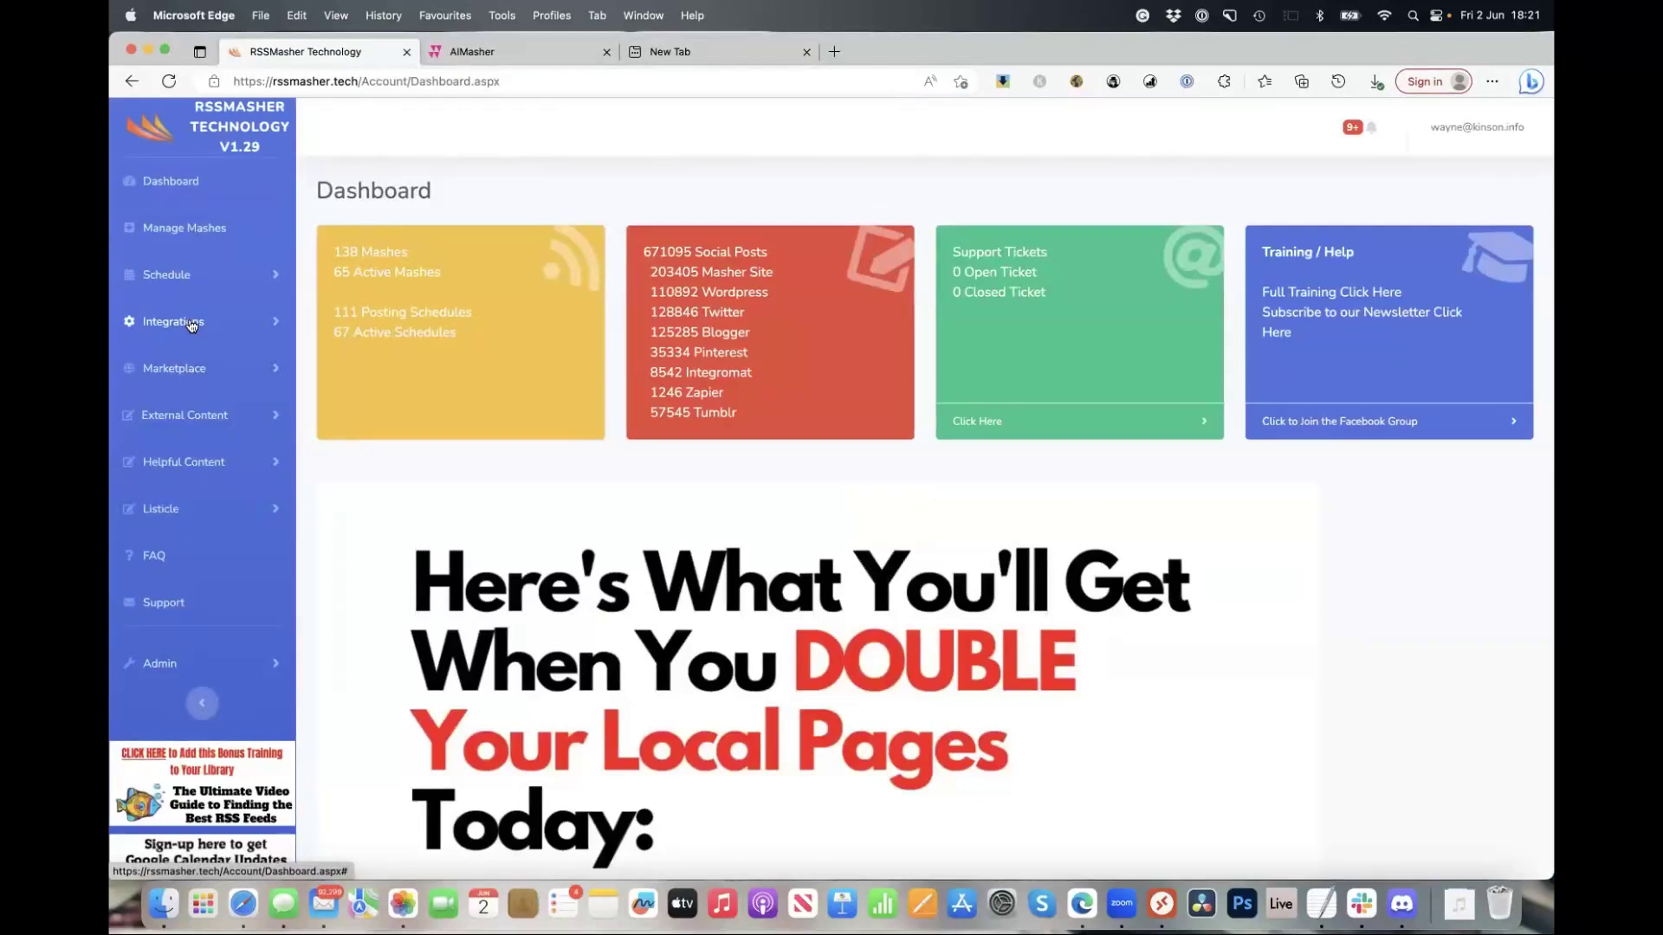
Open RSSMasher's AIMasher API integration, fetch the campaigns from AiMasher, and select HOAR-Sports in the list
click(192, 323)
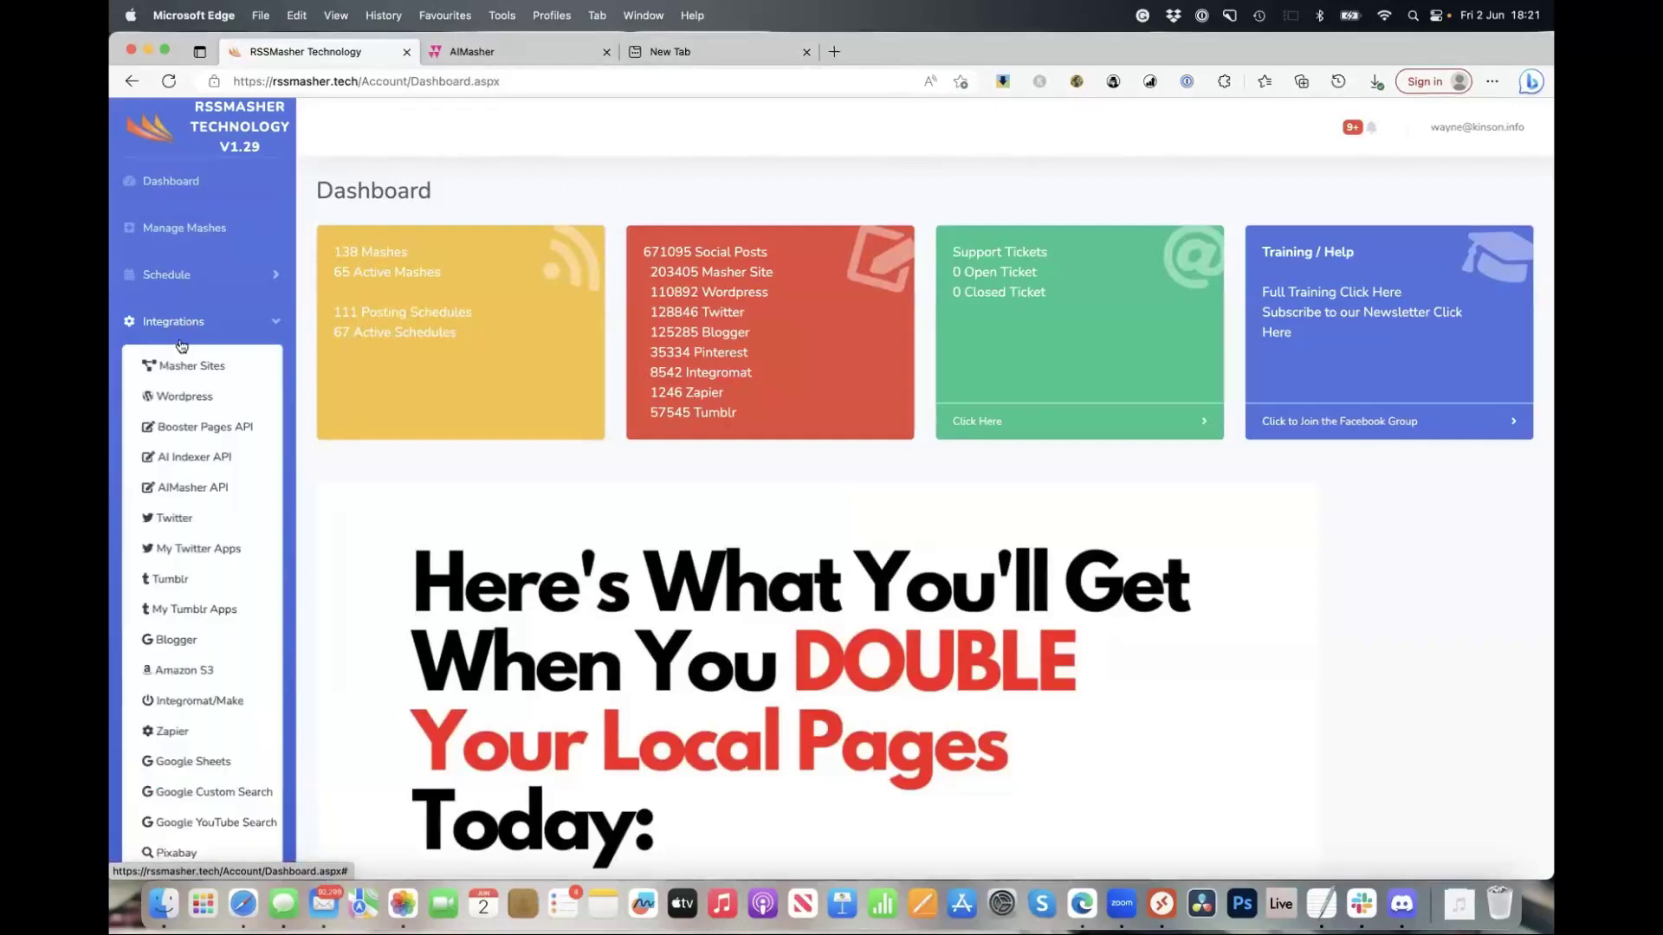
click(190, 488)
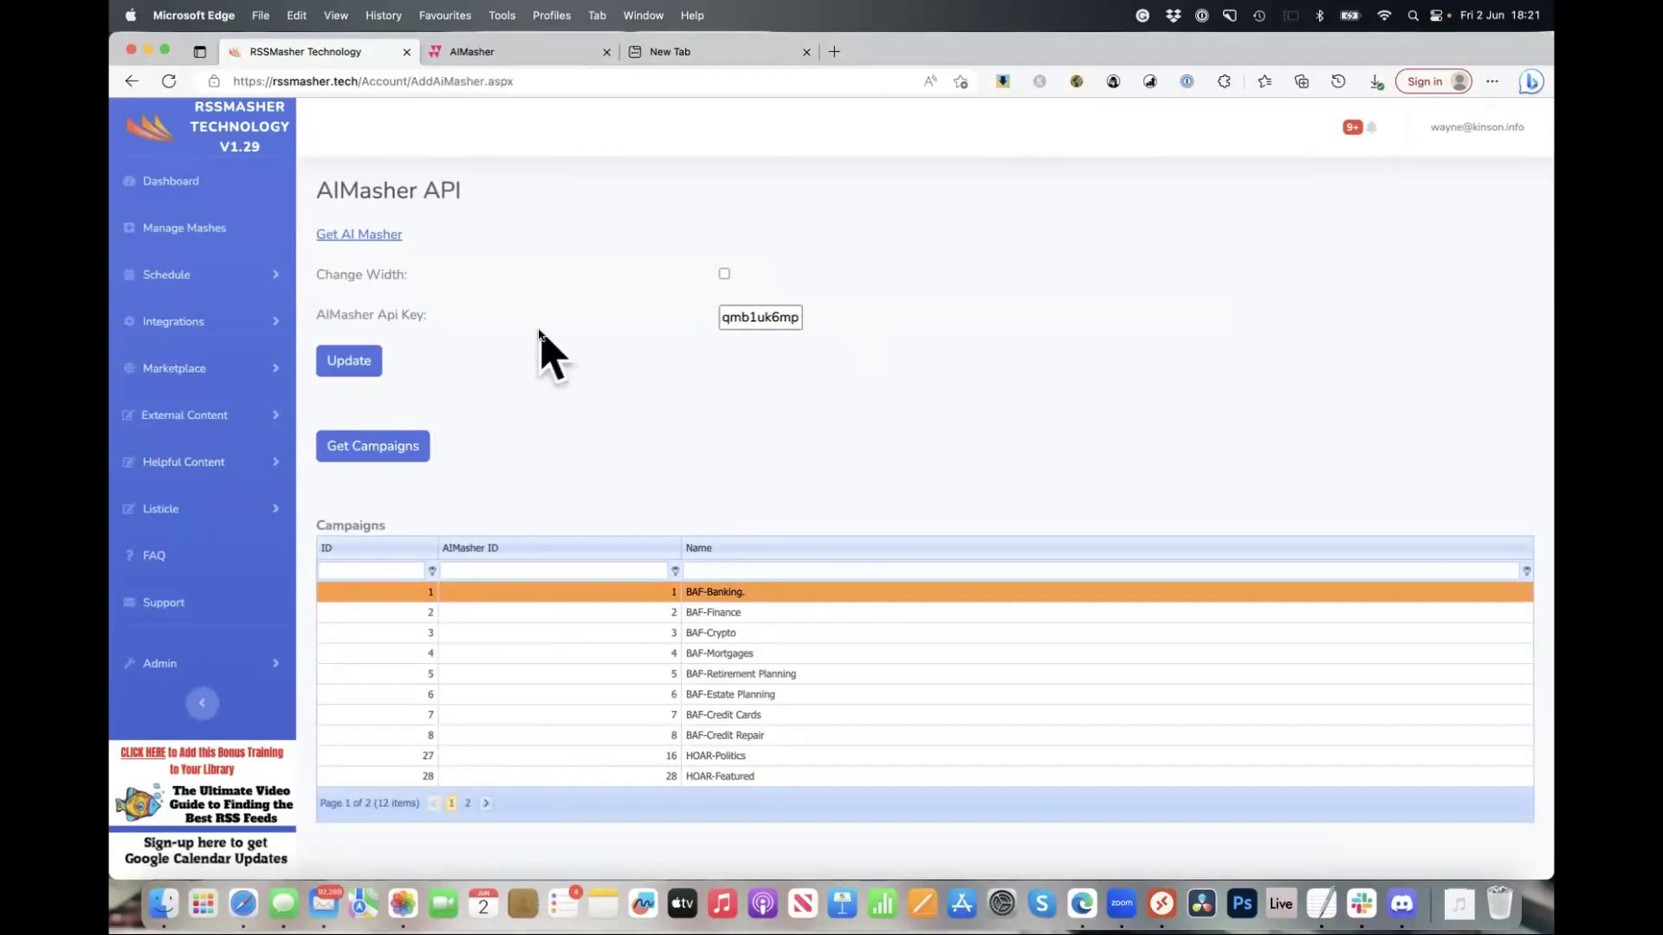
scroll(537, 329, down, 2)
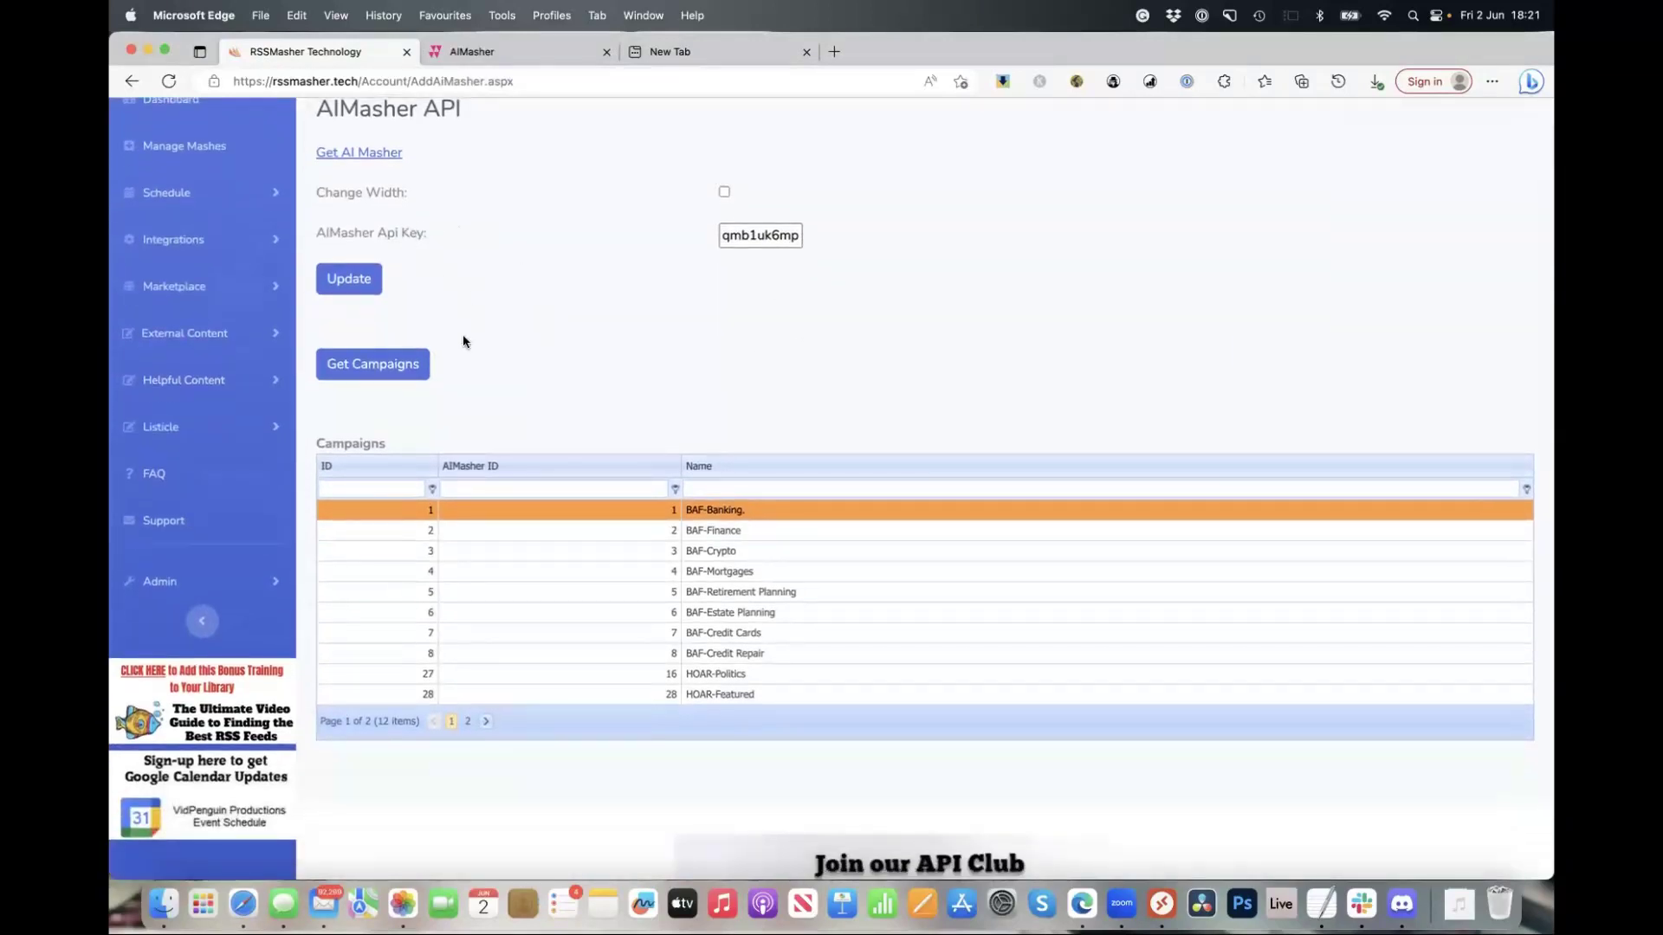
click(372, 365)
click(486, 722)
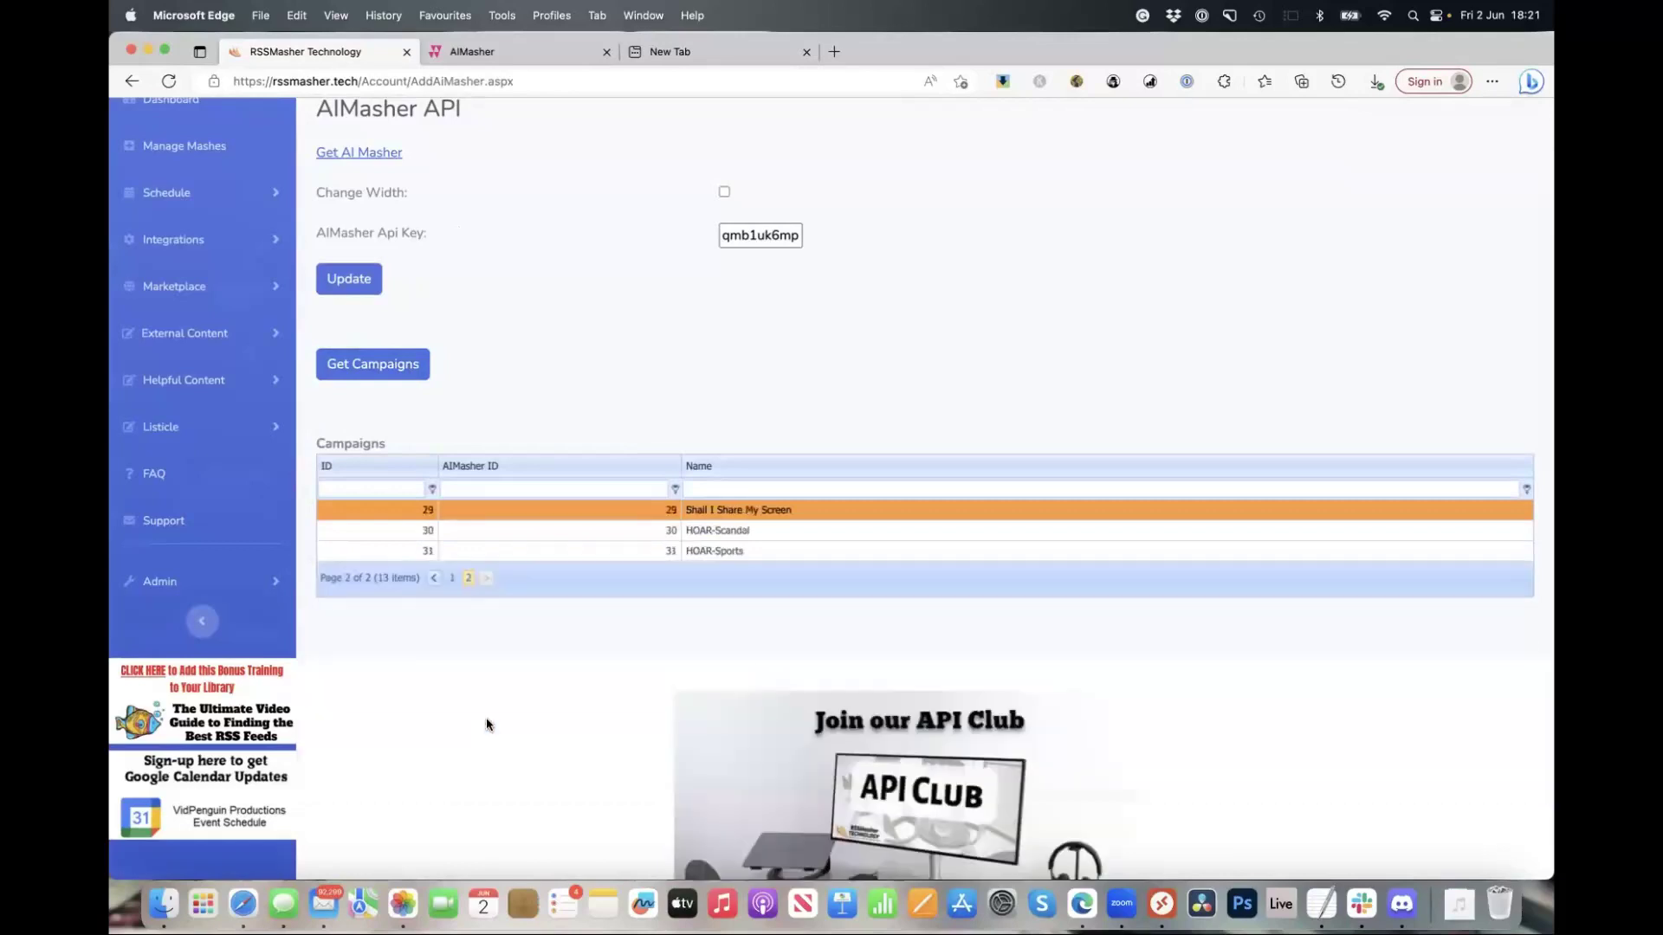
click(723, 553)
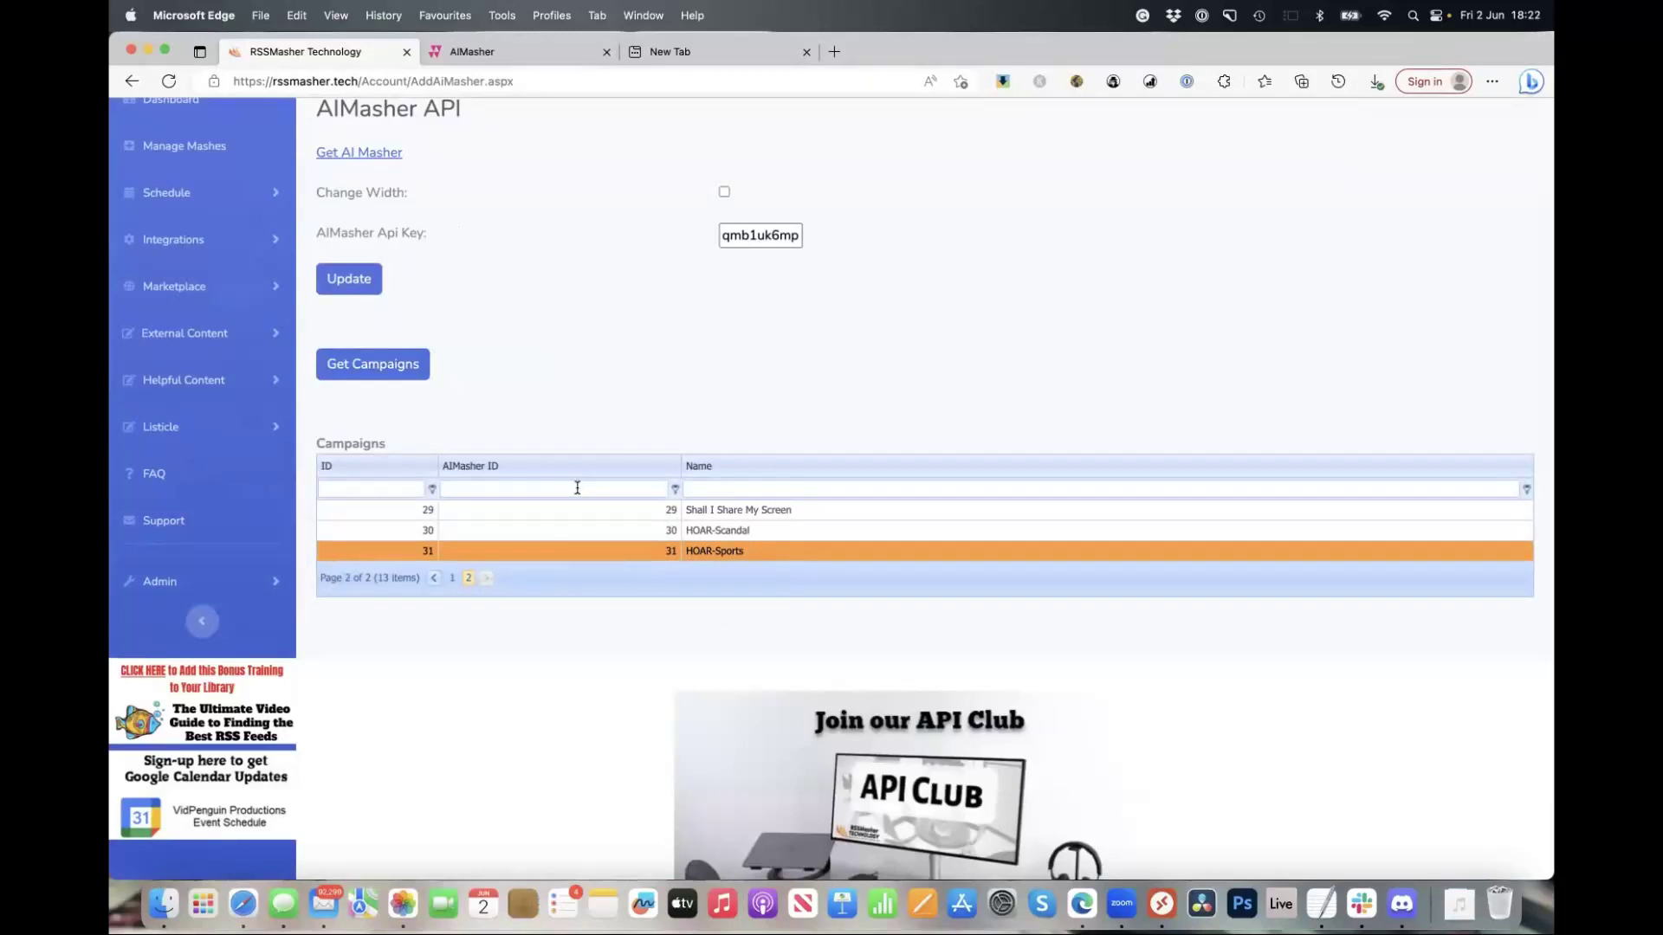
Switch to AiMasher, reload the RSSMasher Campaigns list, and check whether HOAR-Sports is linked to RSSMasher
click(472, 54)
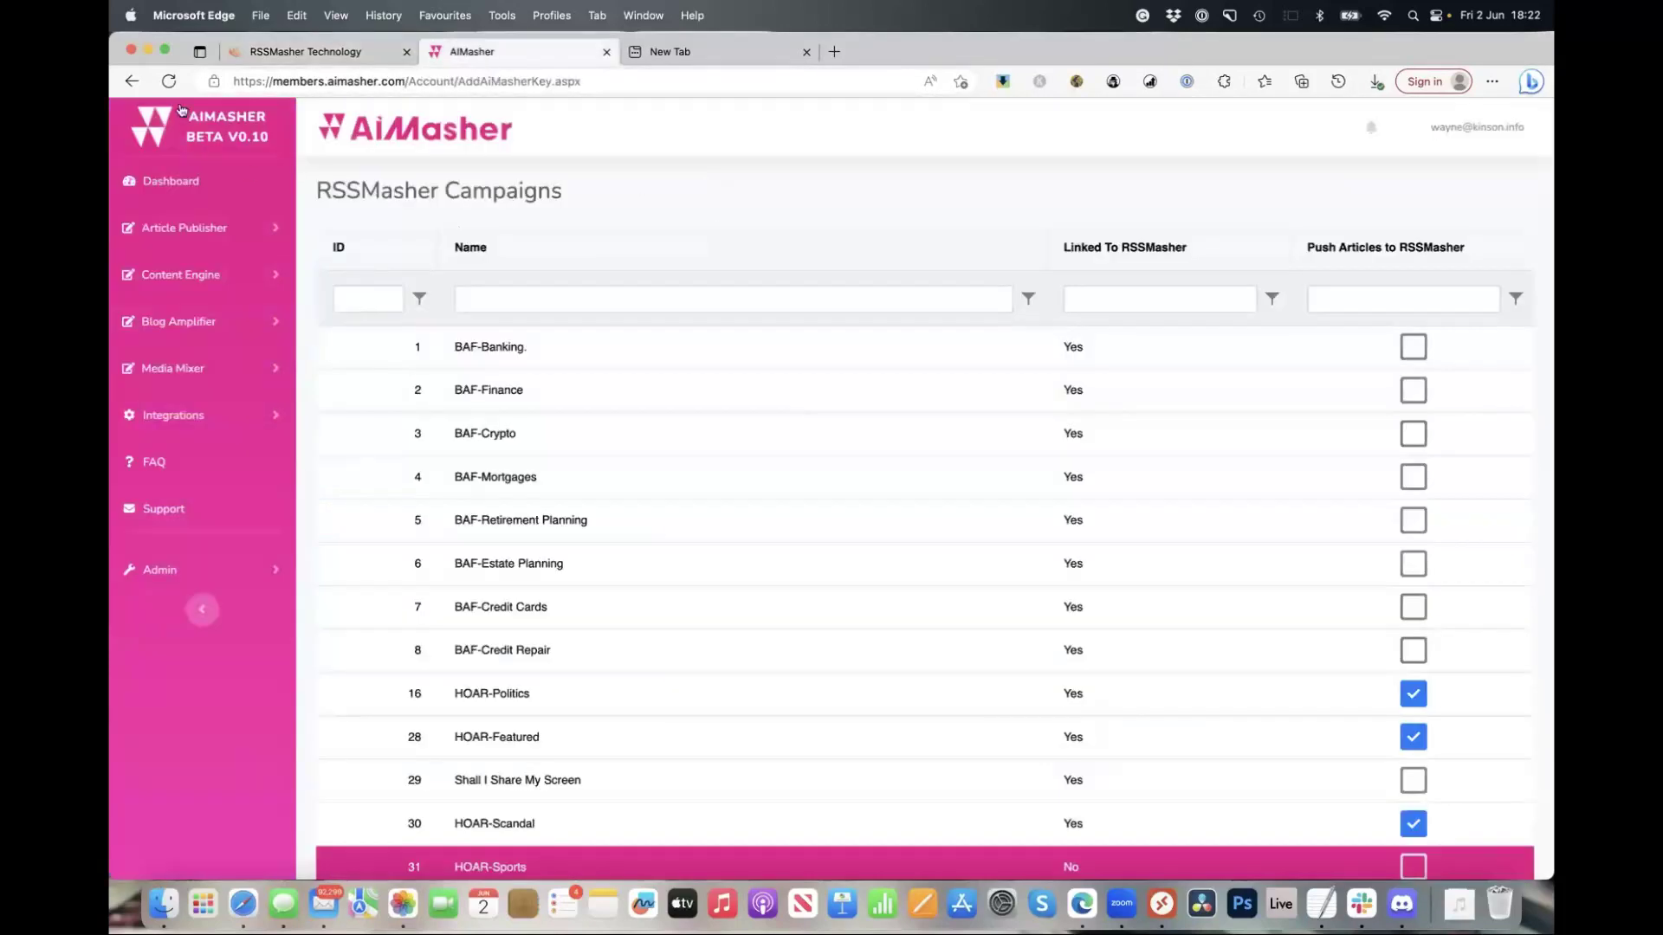
click(167, 81)
scroll(698, 330, down, 3)
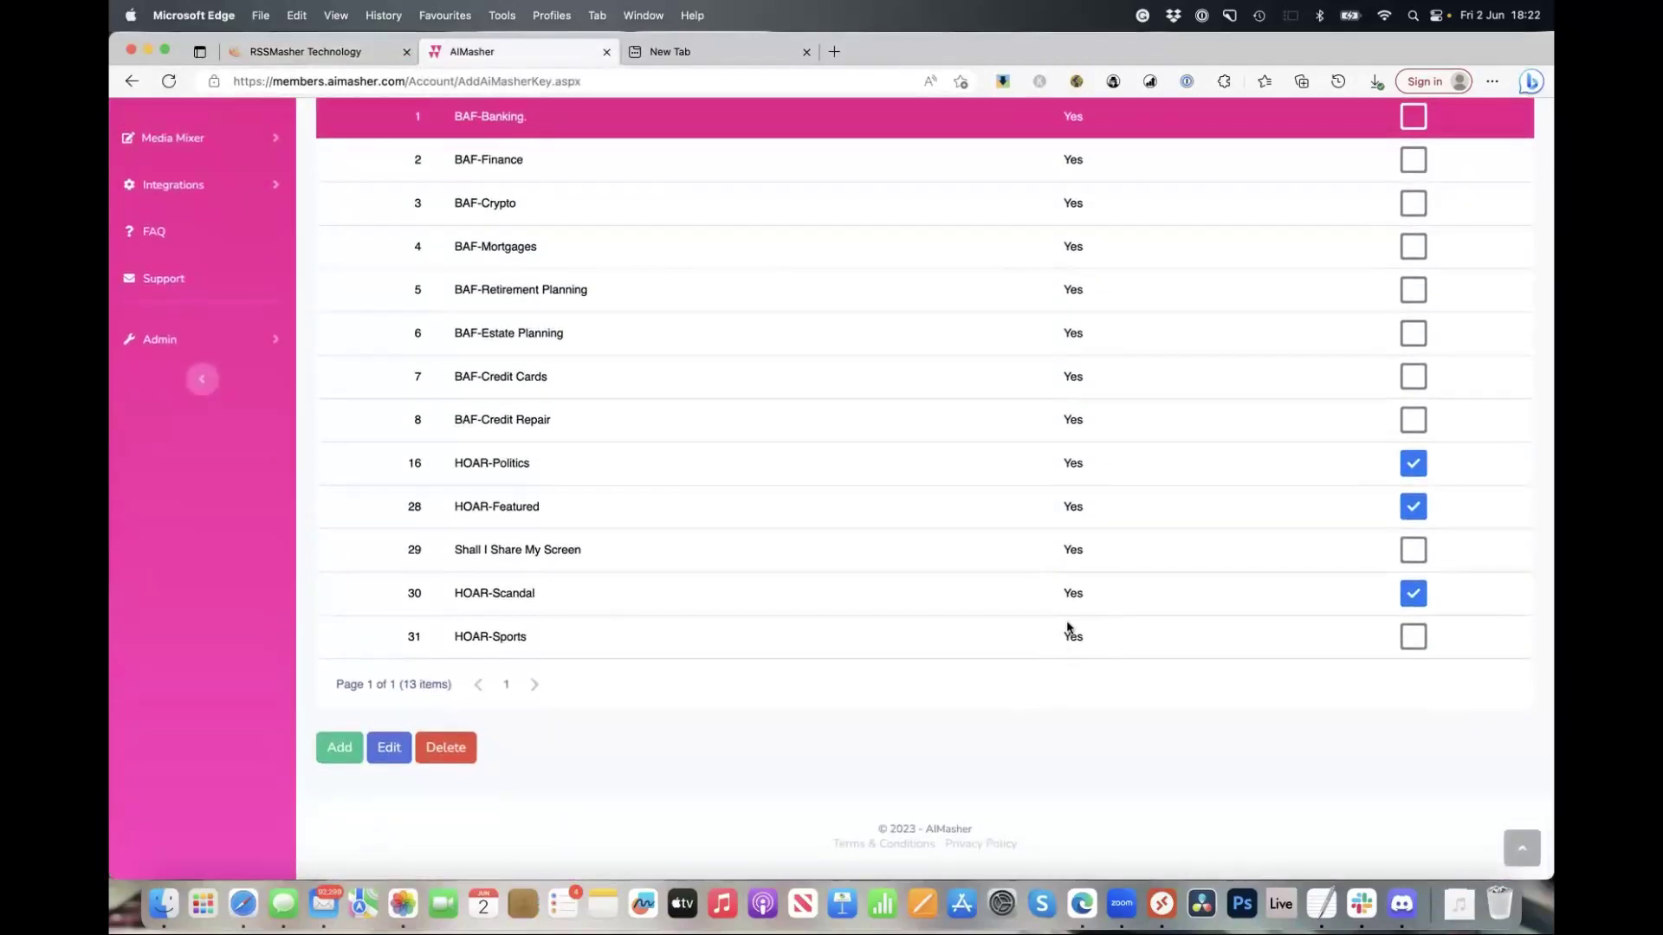
scroll(1073, 637, up, 3)
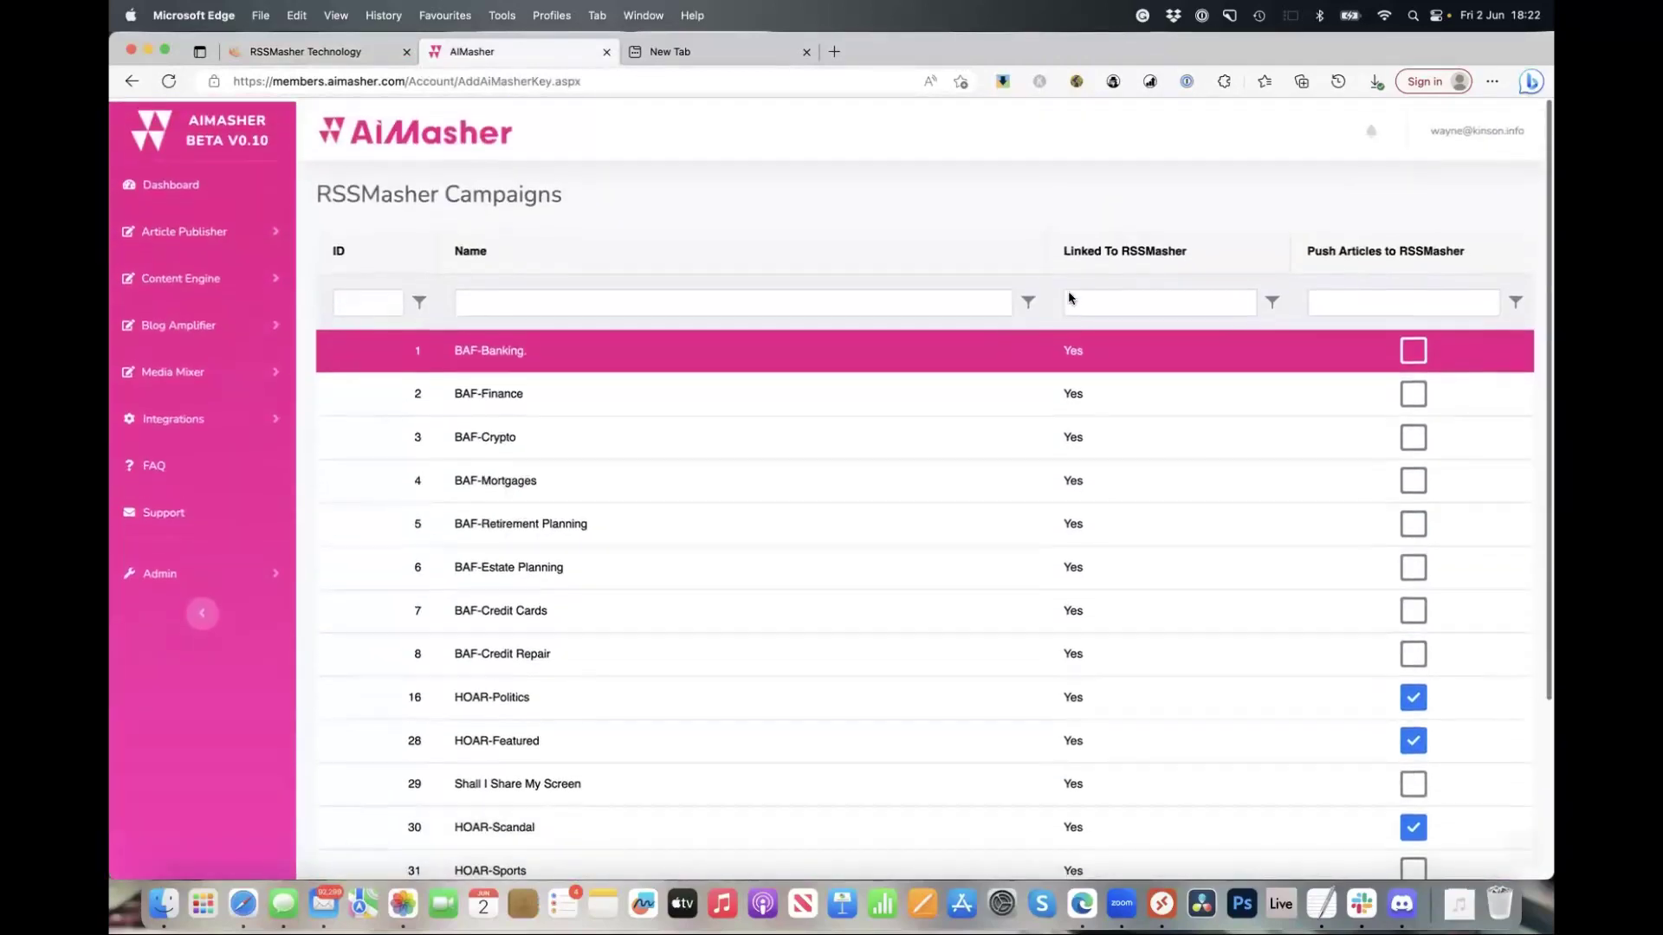
Enable pushing HOAR-Sports articles to RSSMasher, and disable it again
scroll(1031, 530, down, 3)
click(1413, 636)
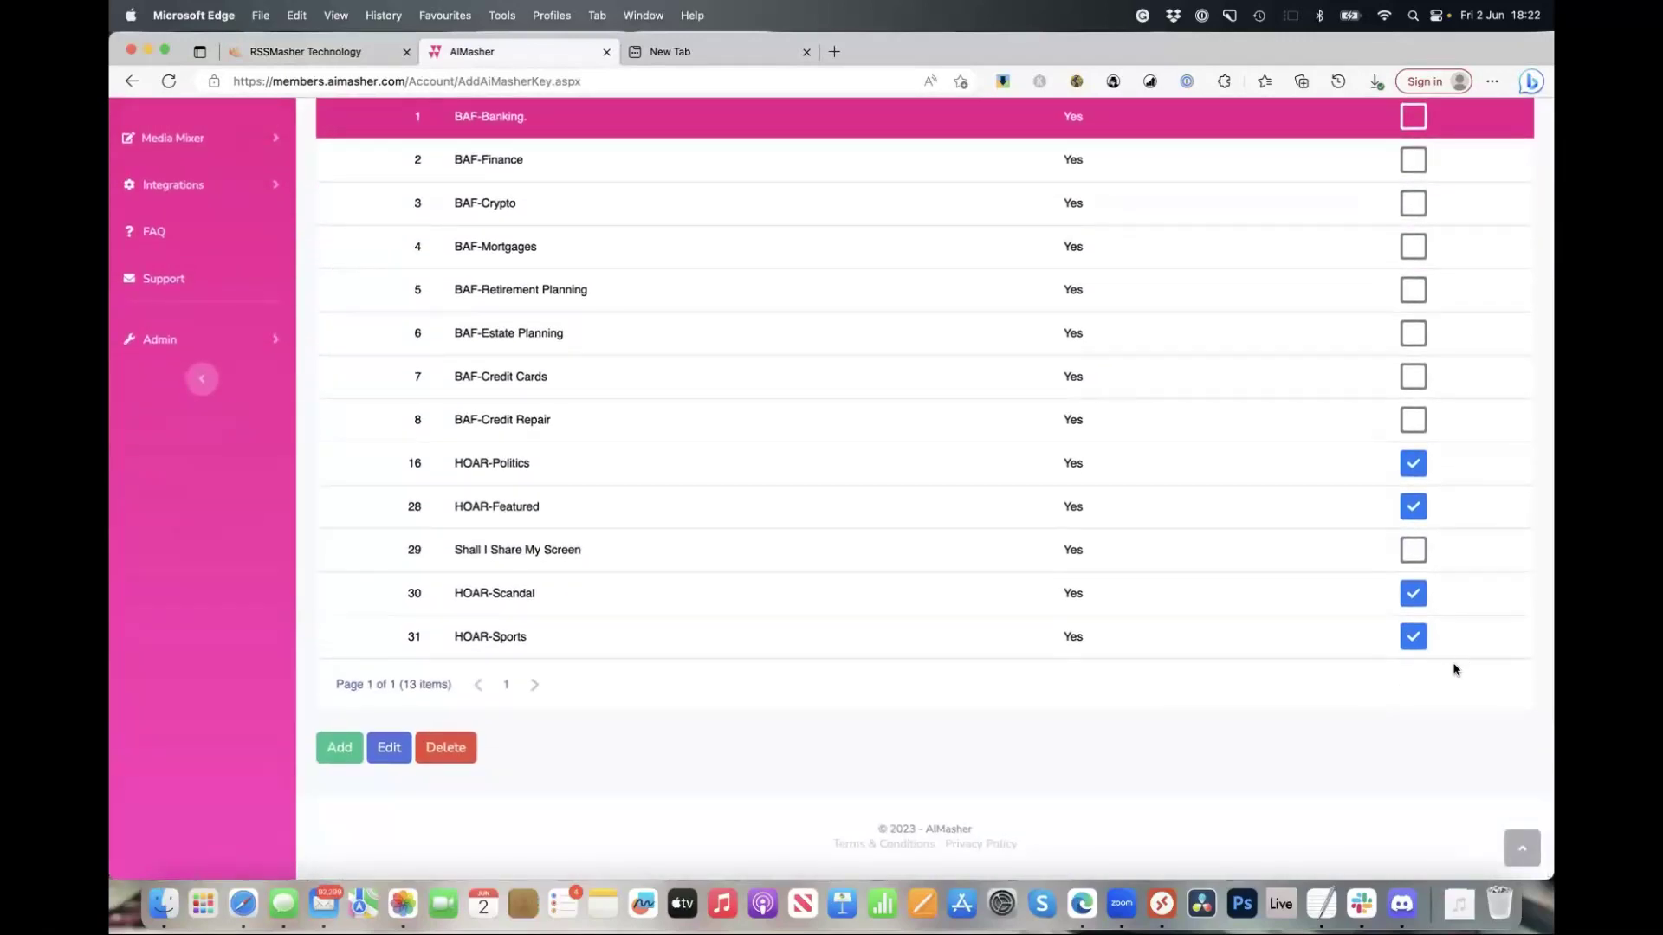
click(1413, 637)
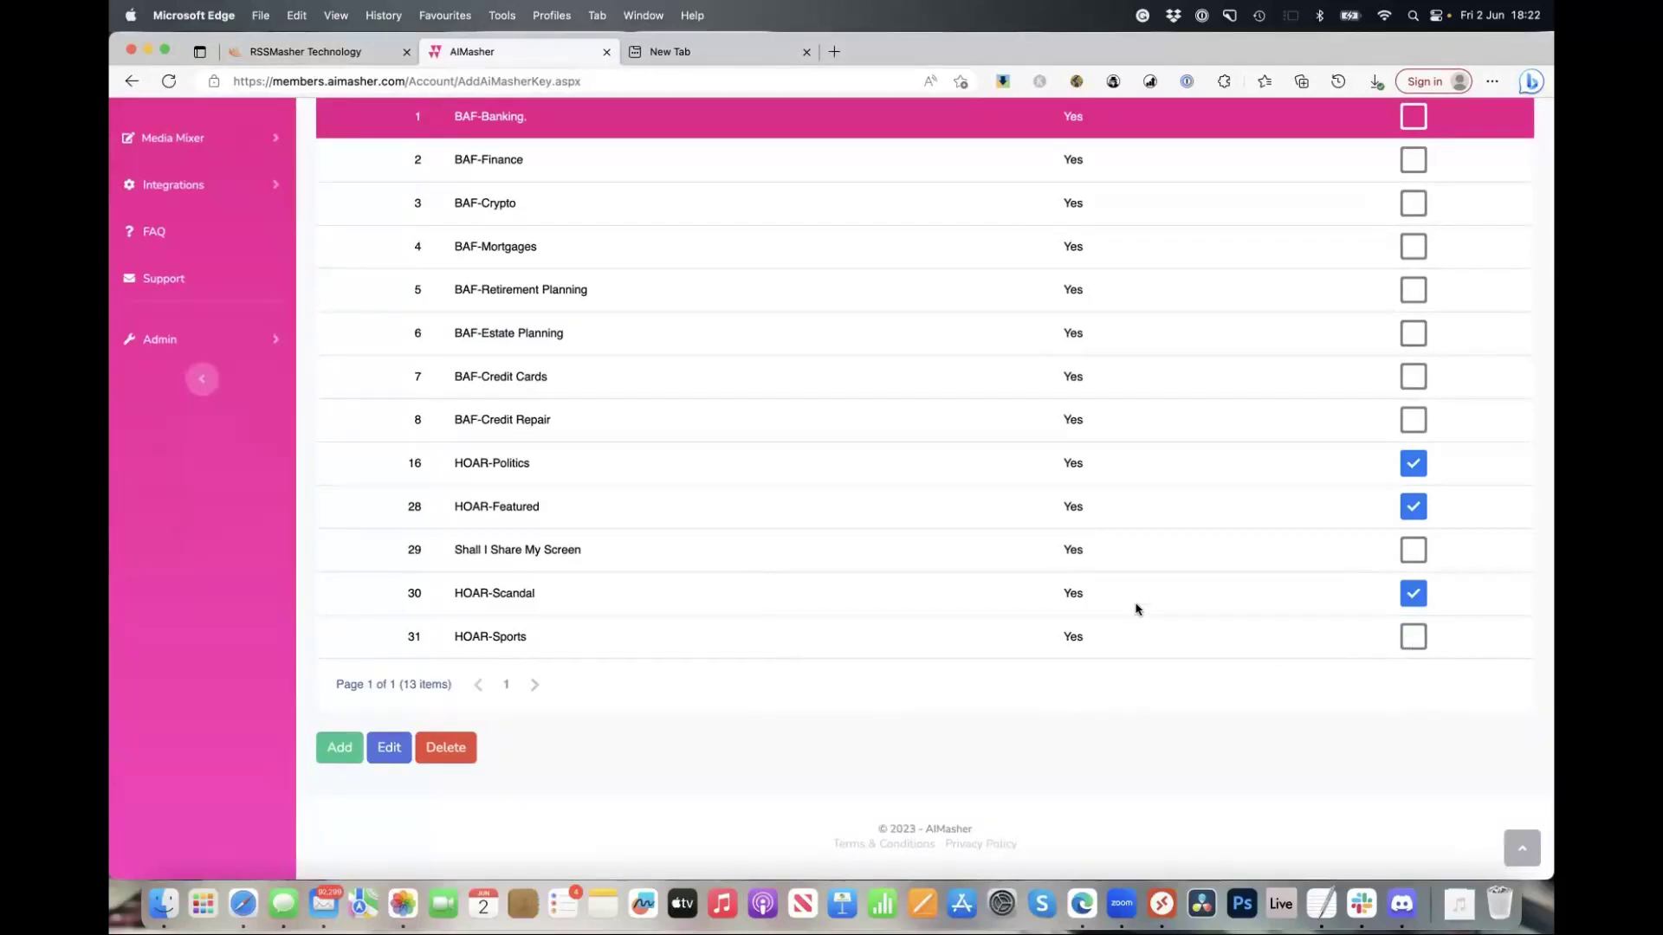
Open AiMasher's My Articles and review the campaigns that articles can be added to
scroll(757, 515, up, 3)
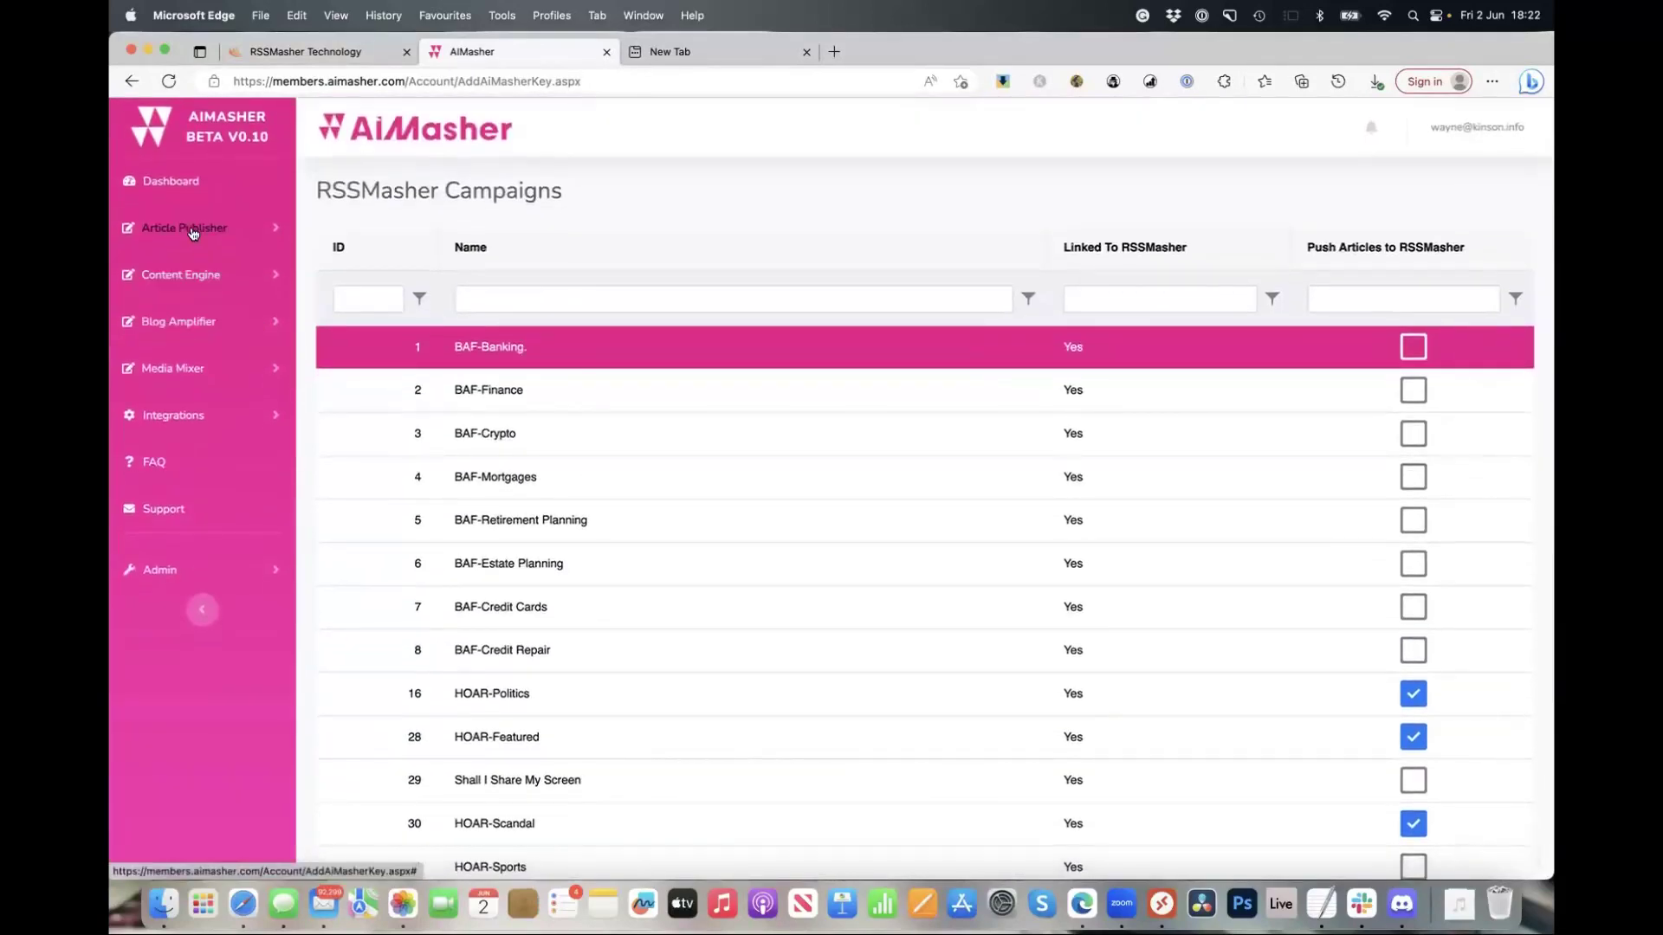
click(190, 232)
click(182, 311)
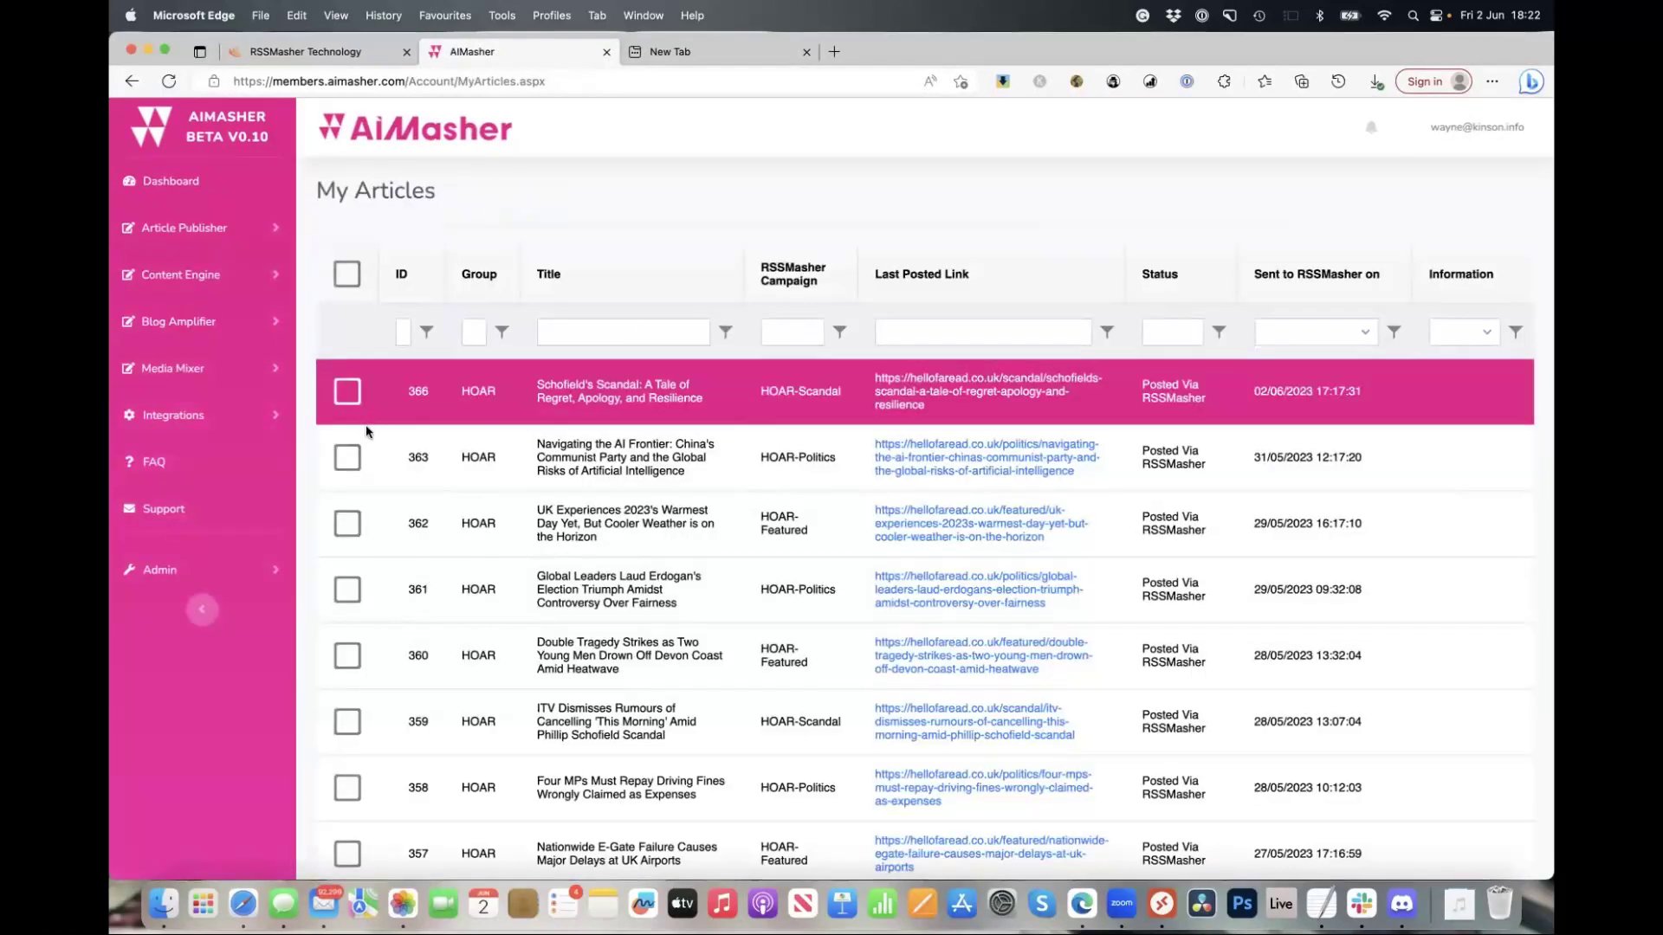
scroll(366, 431, down, 5)
scroll(366, 427, down, 5)
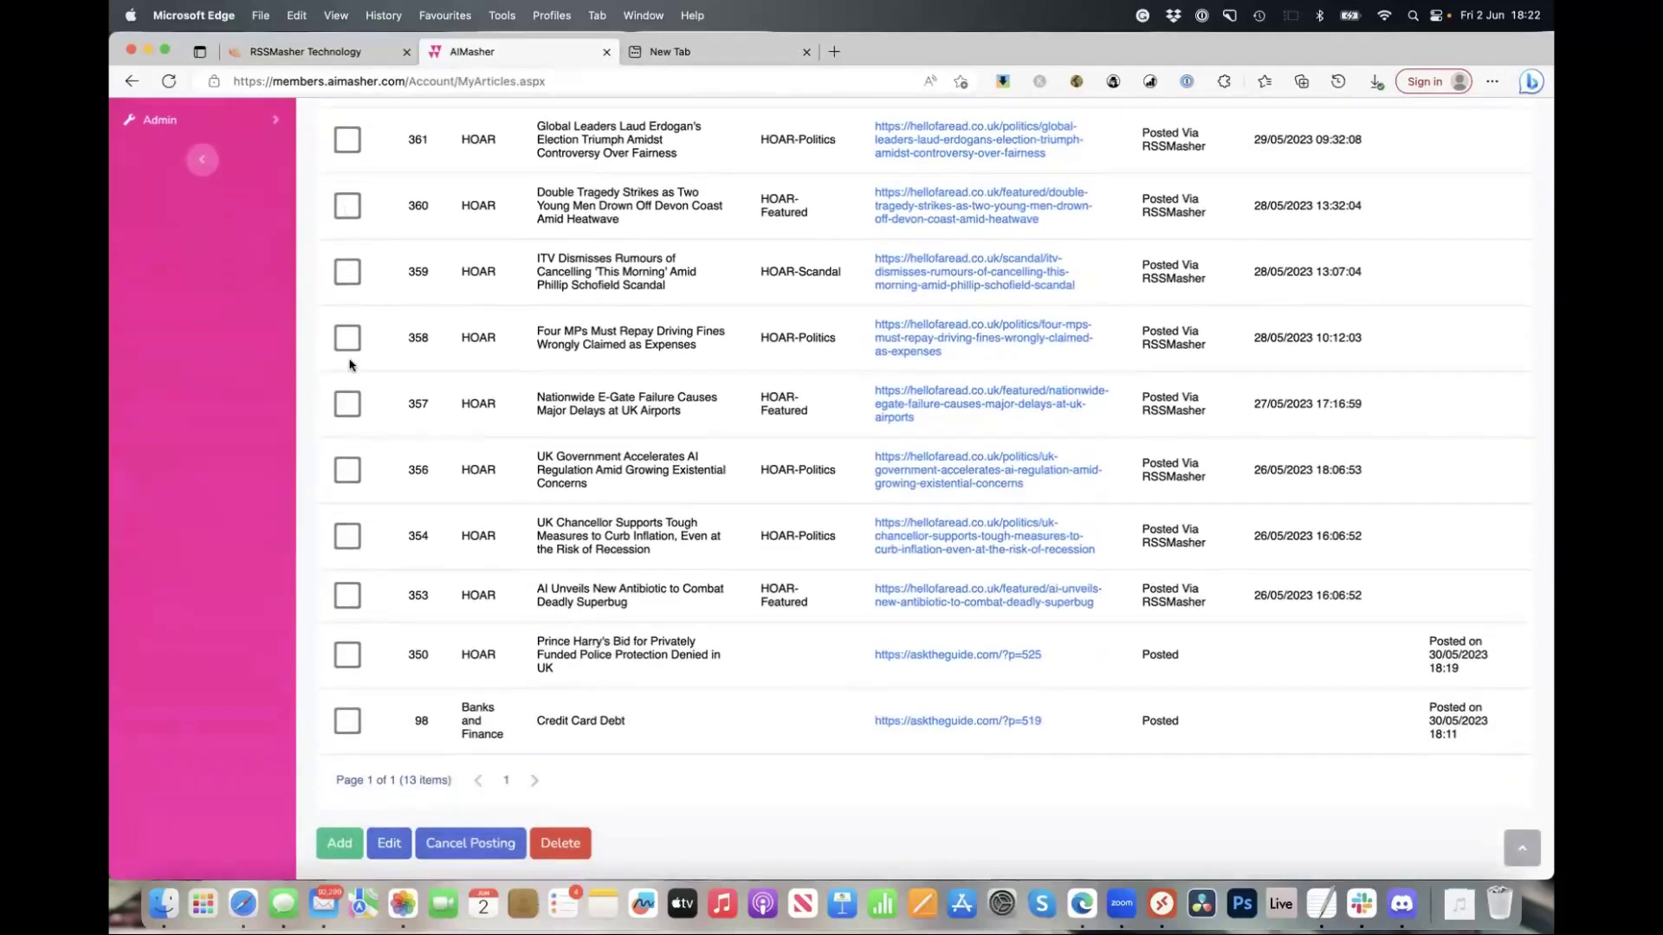
scroll(362, 496, down, 6)
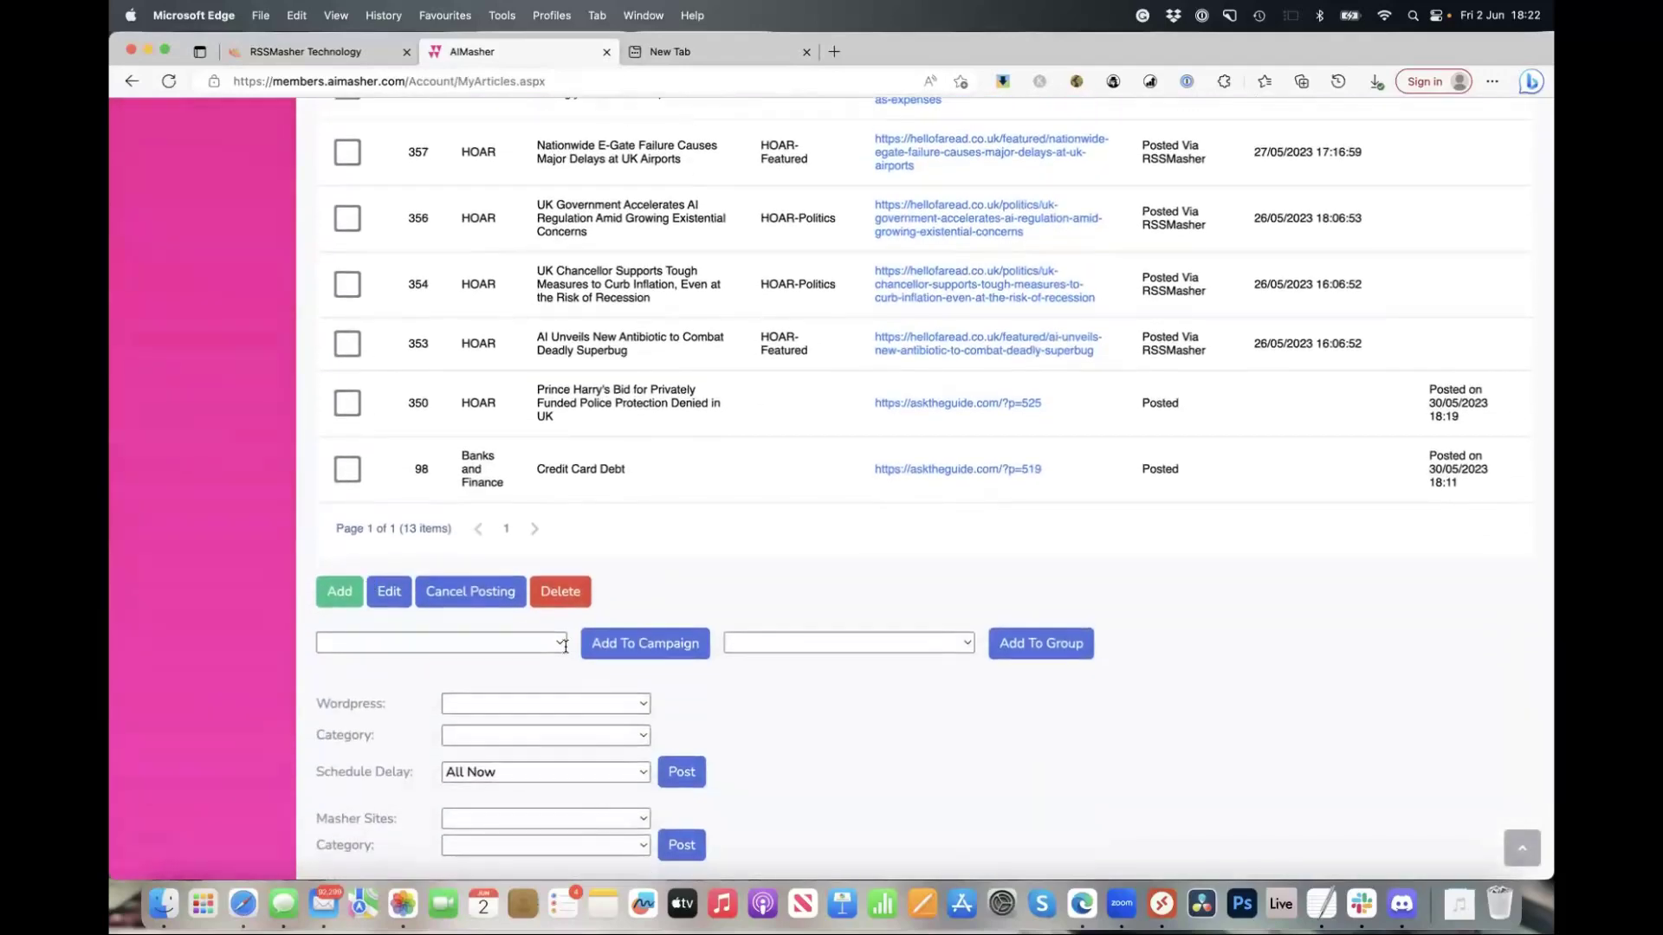
click(550, 645)
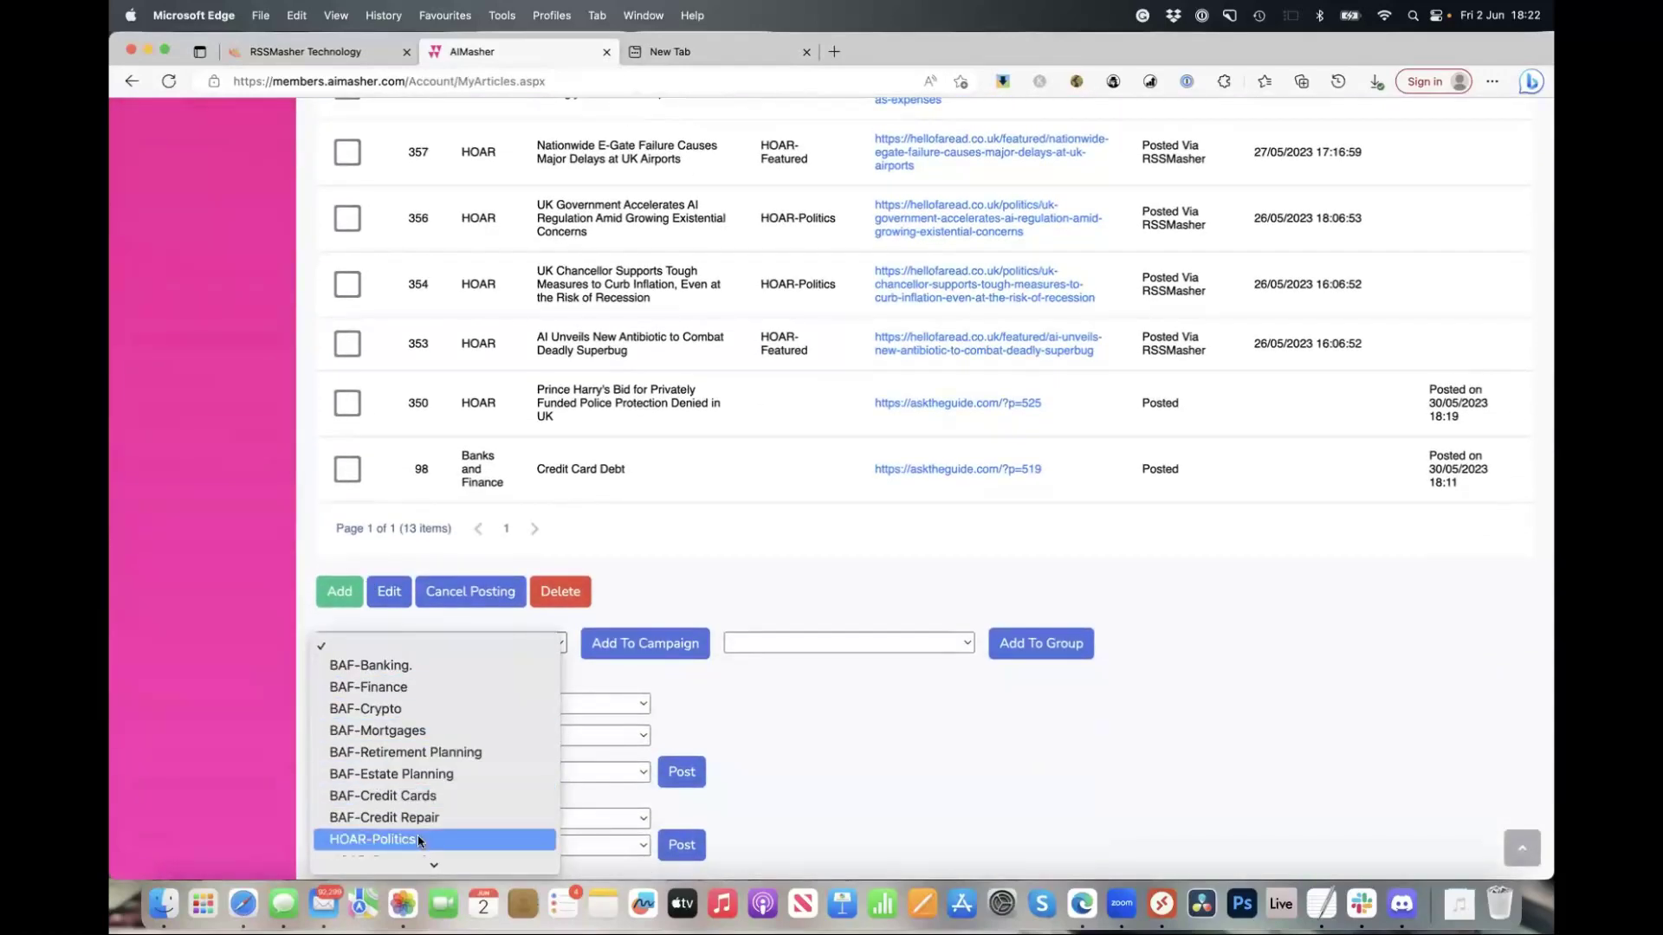
click(679, 580)
Examine the RSSMasher campaign, posted link and status of the HOAR articles in My Articles
scroll(620, 582, up, 7)
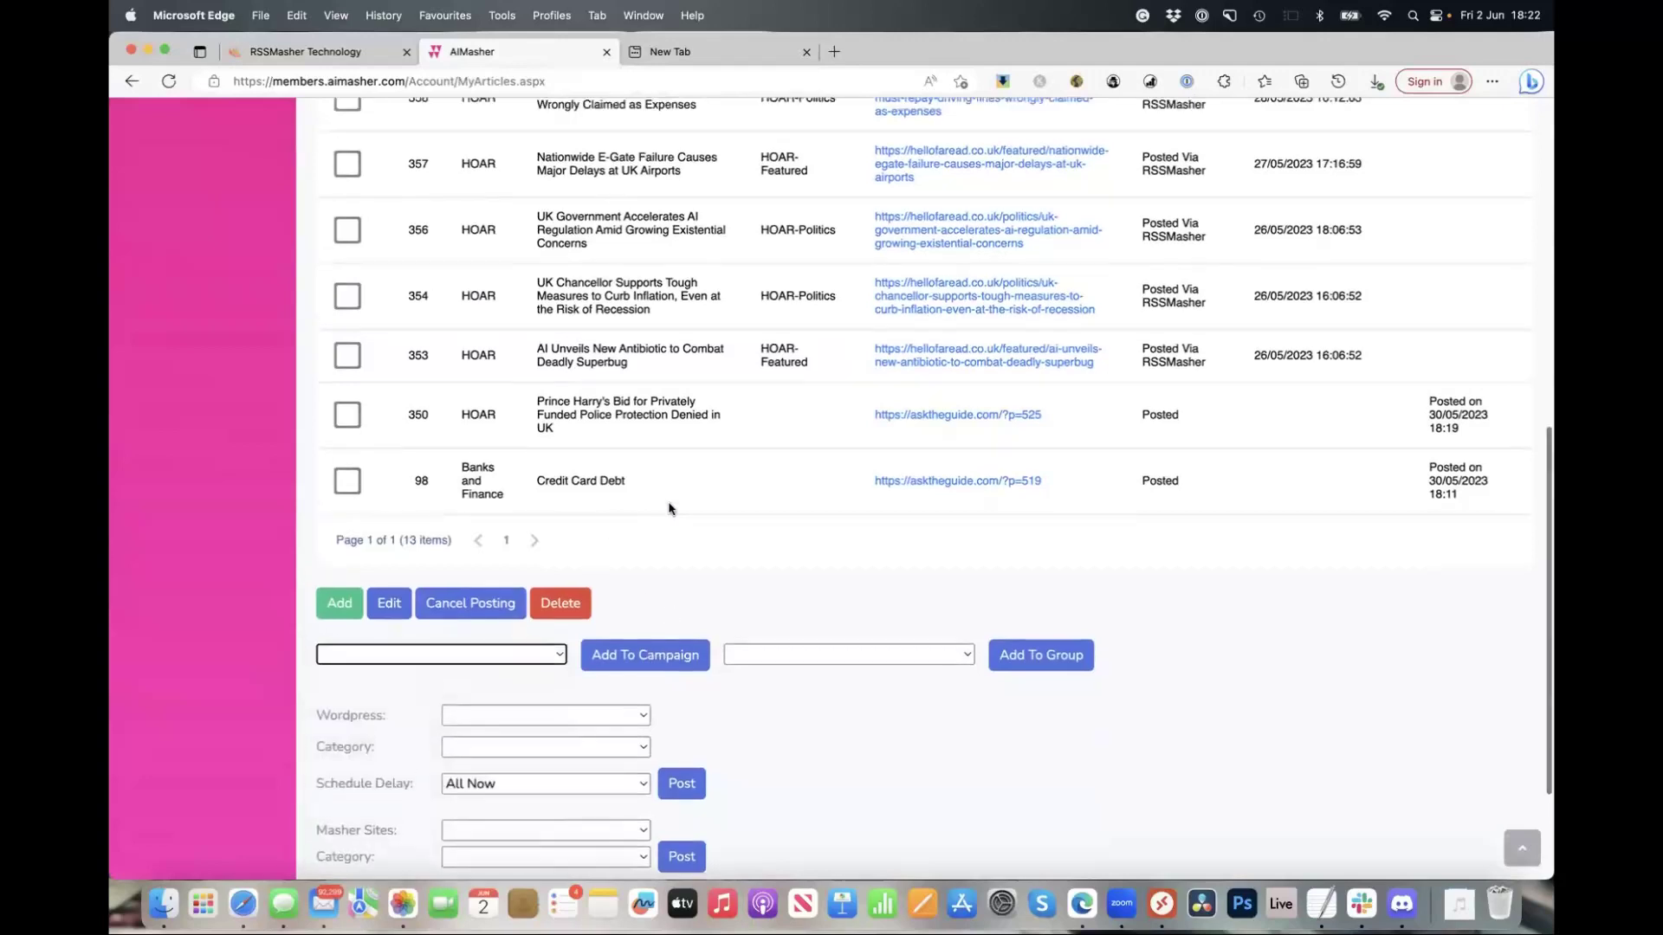
scroll(667, 392, up, 4)
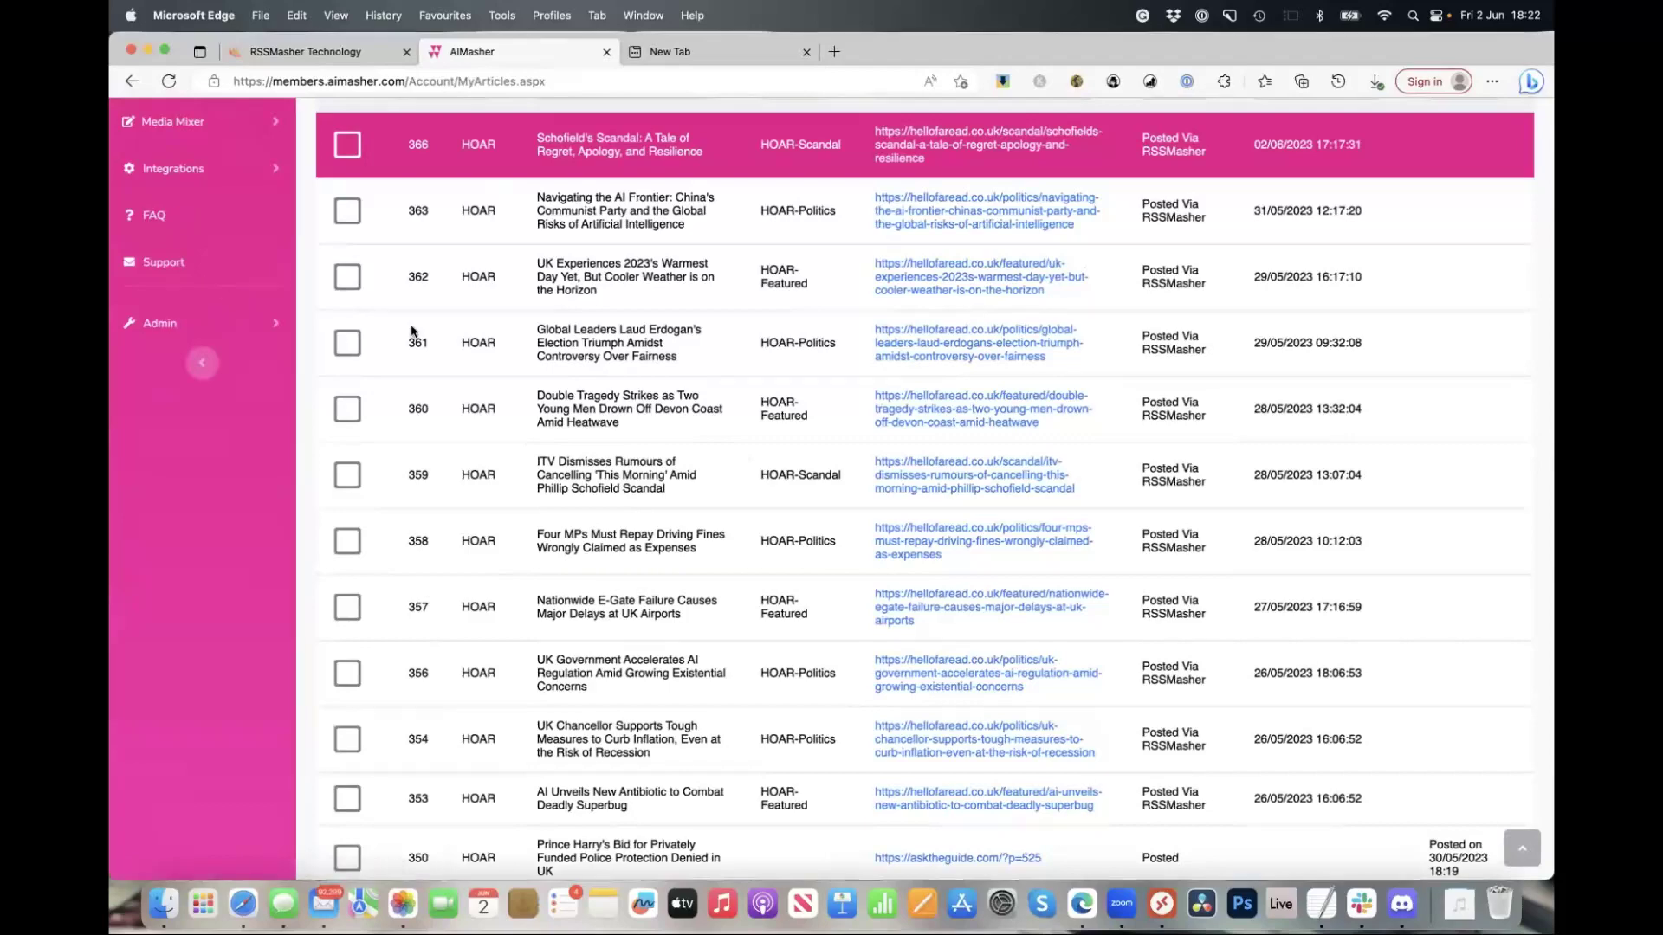
scroll(412, 331, up, 5)
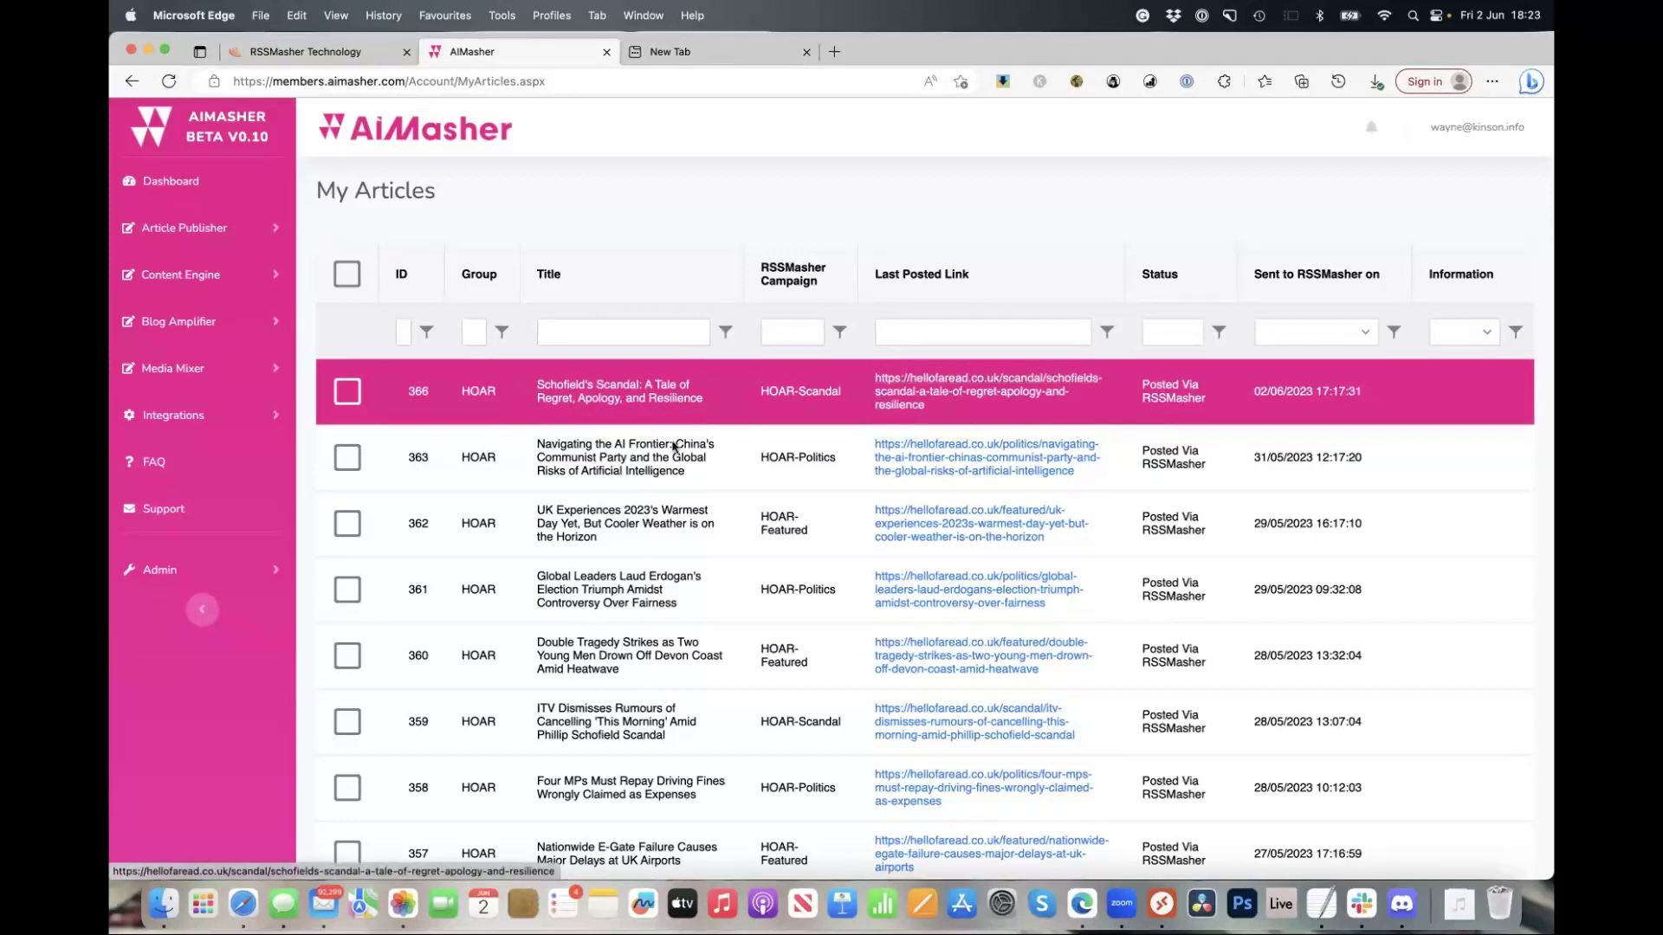
scroll(905, 394, down, 1)
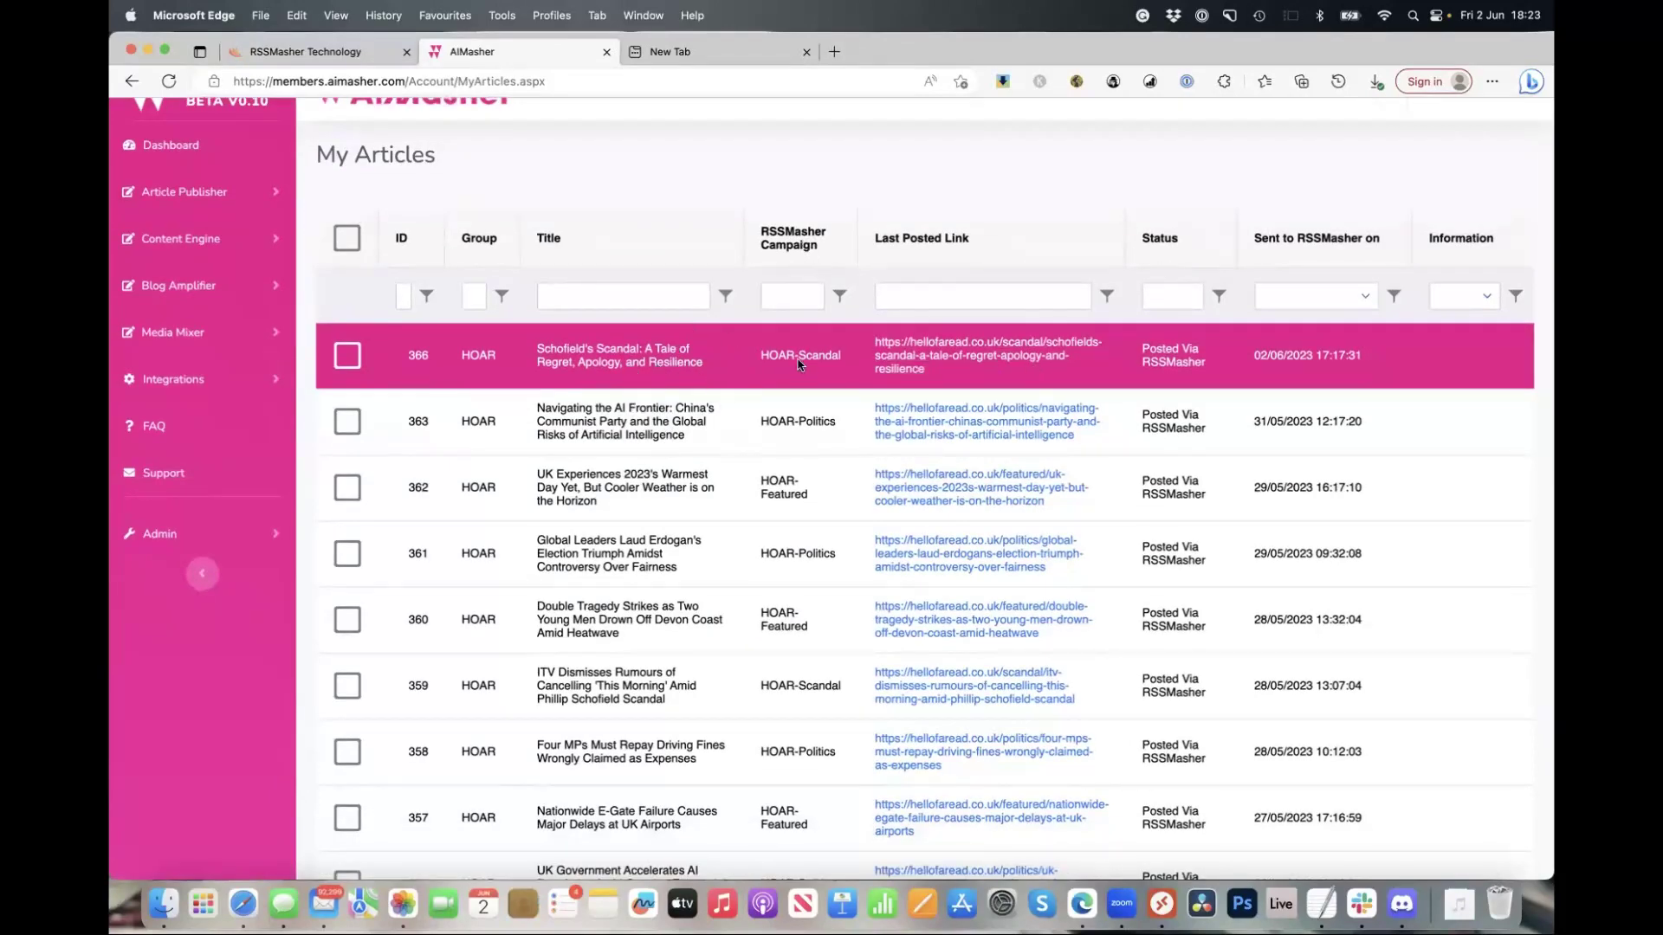
Switch to RSSMasher, open its AIMasher Articles and view the articles of the HOAR-Featured campaign
click(381, 52)
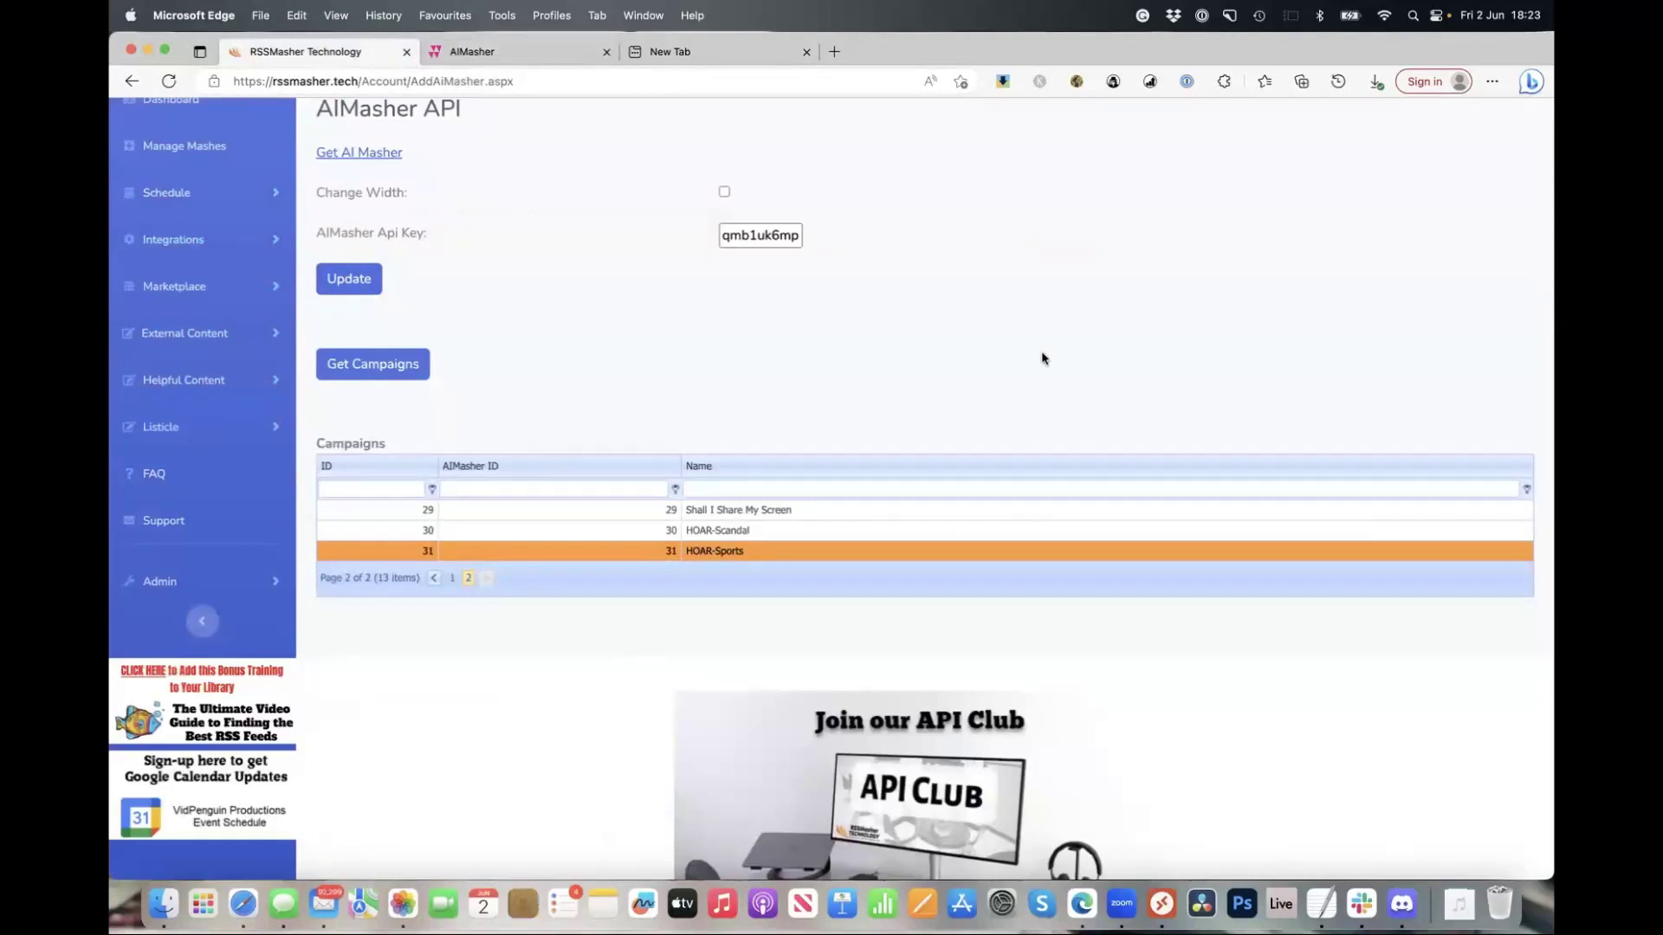
scroll(333, 299, up, 2)
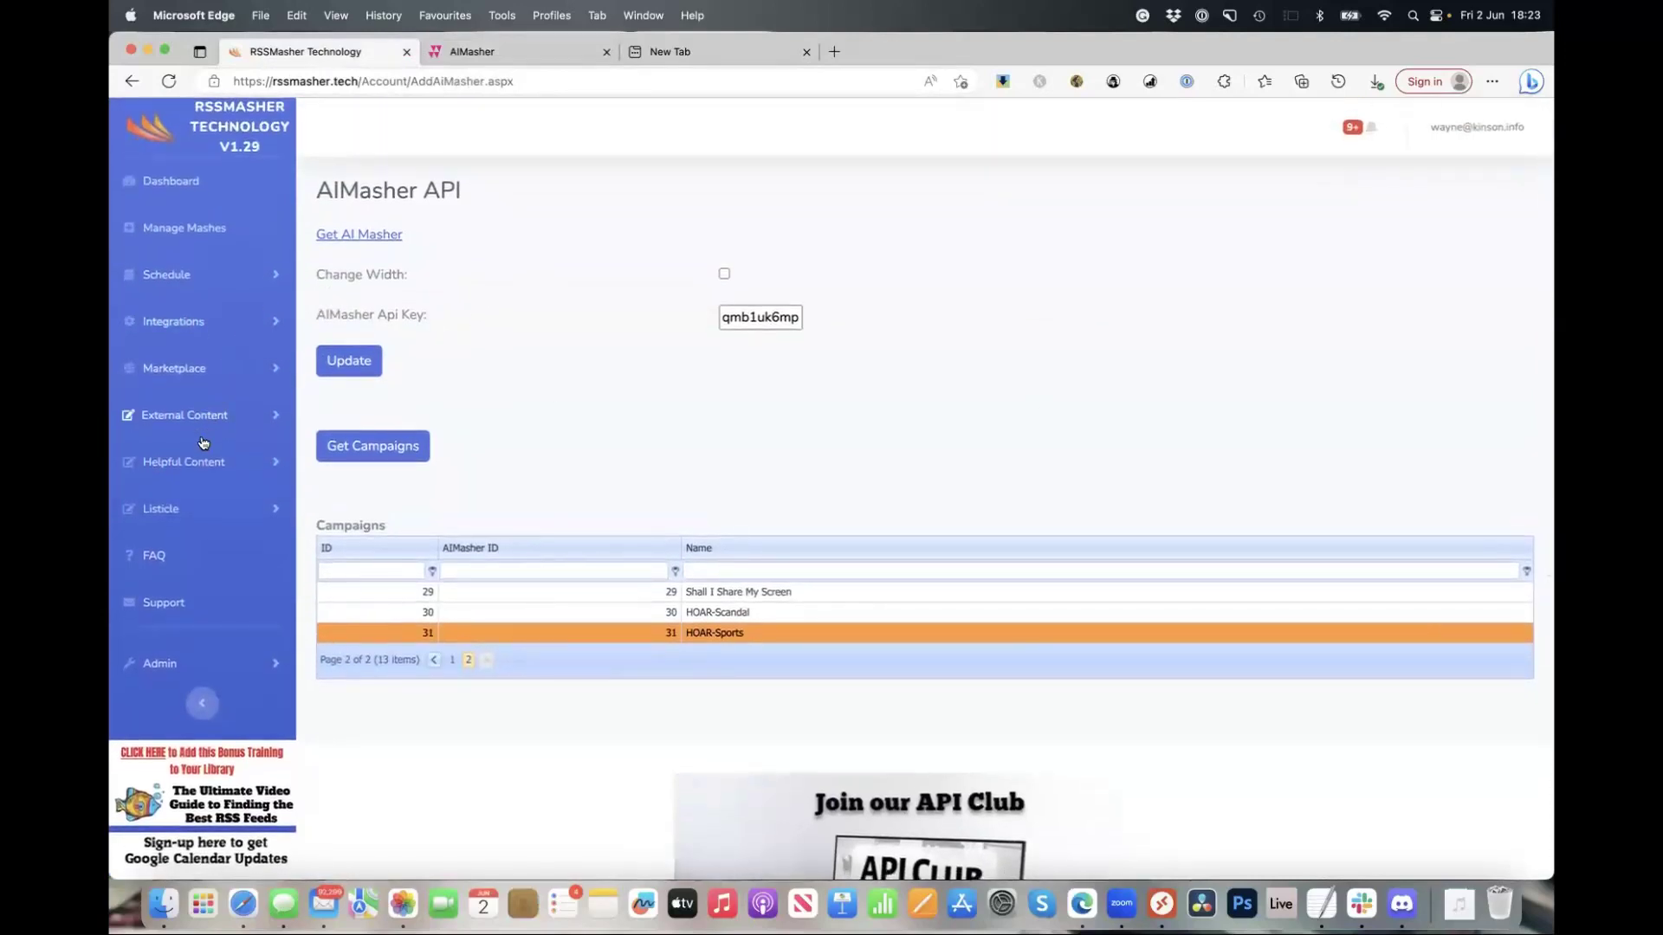
click(208, 420)
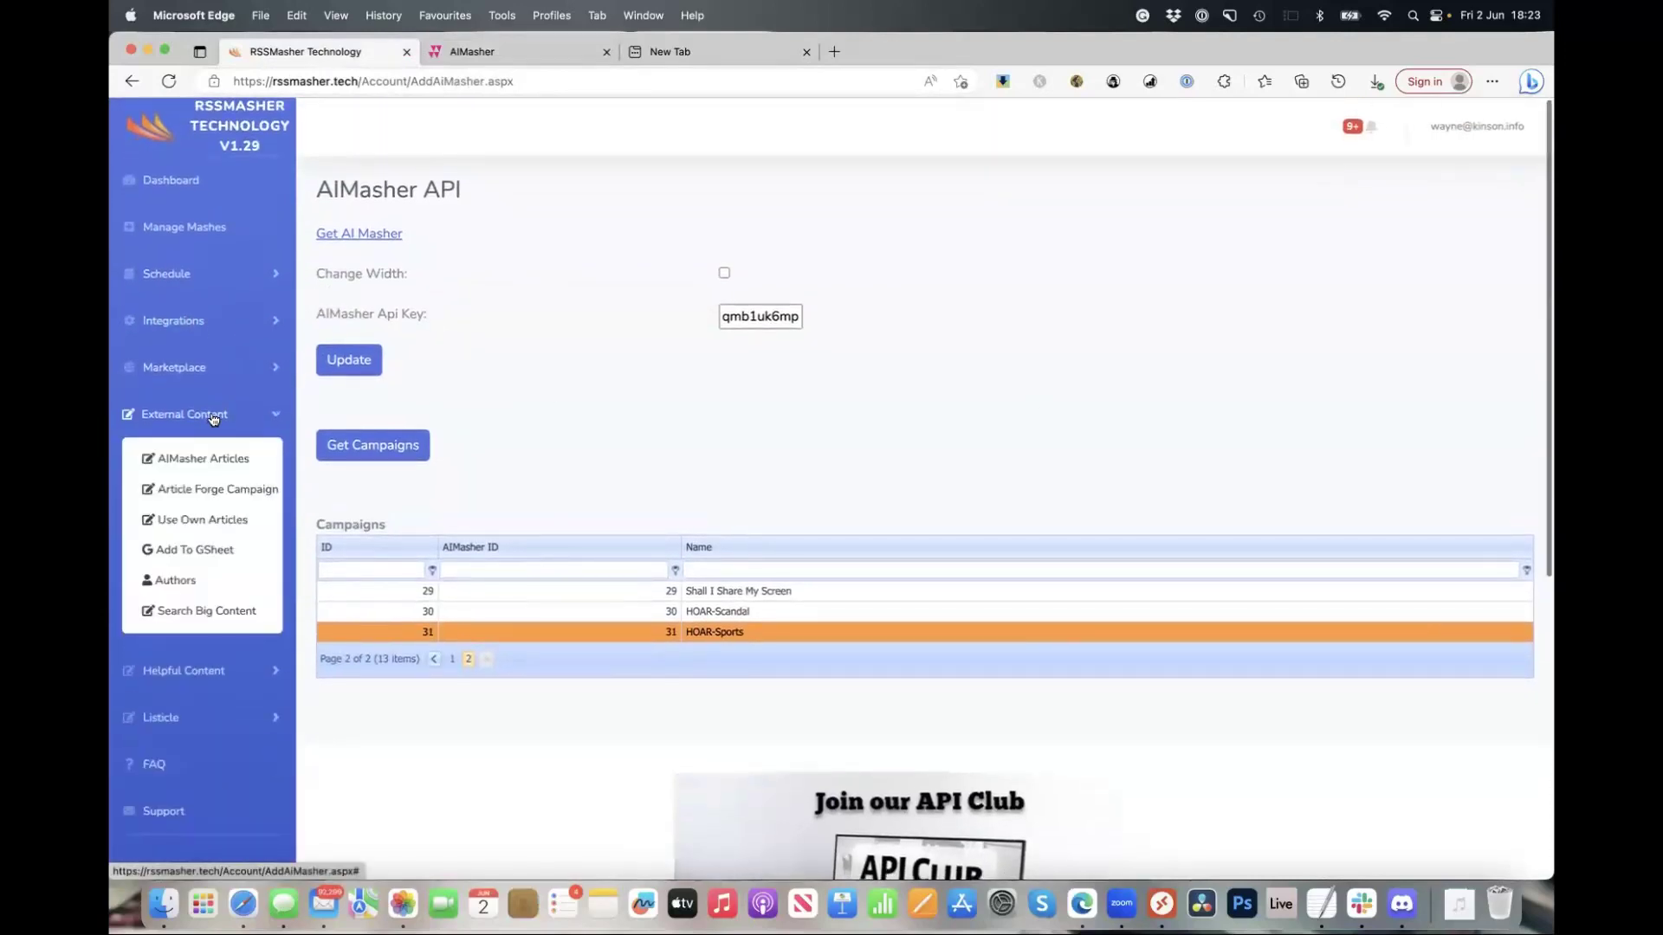
click(223, 463)
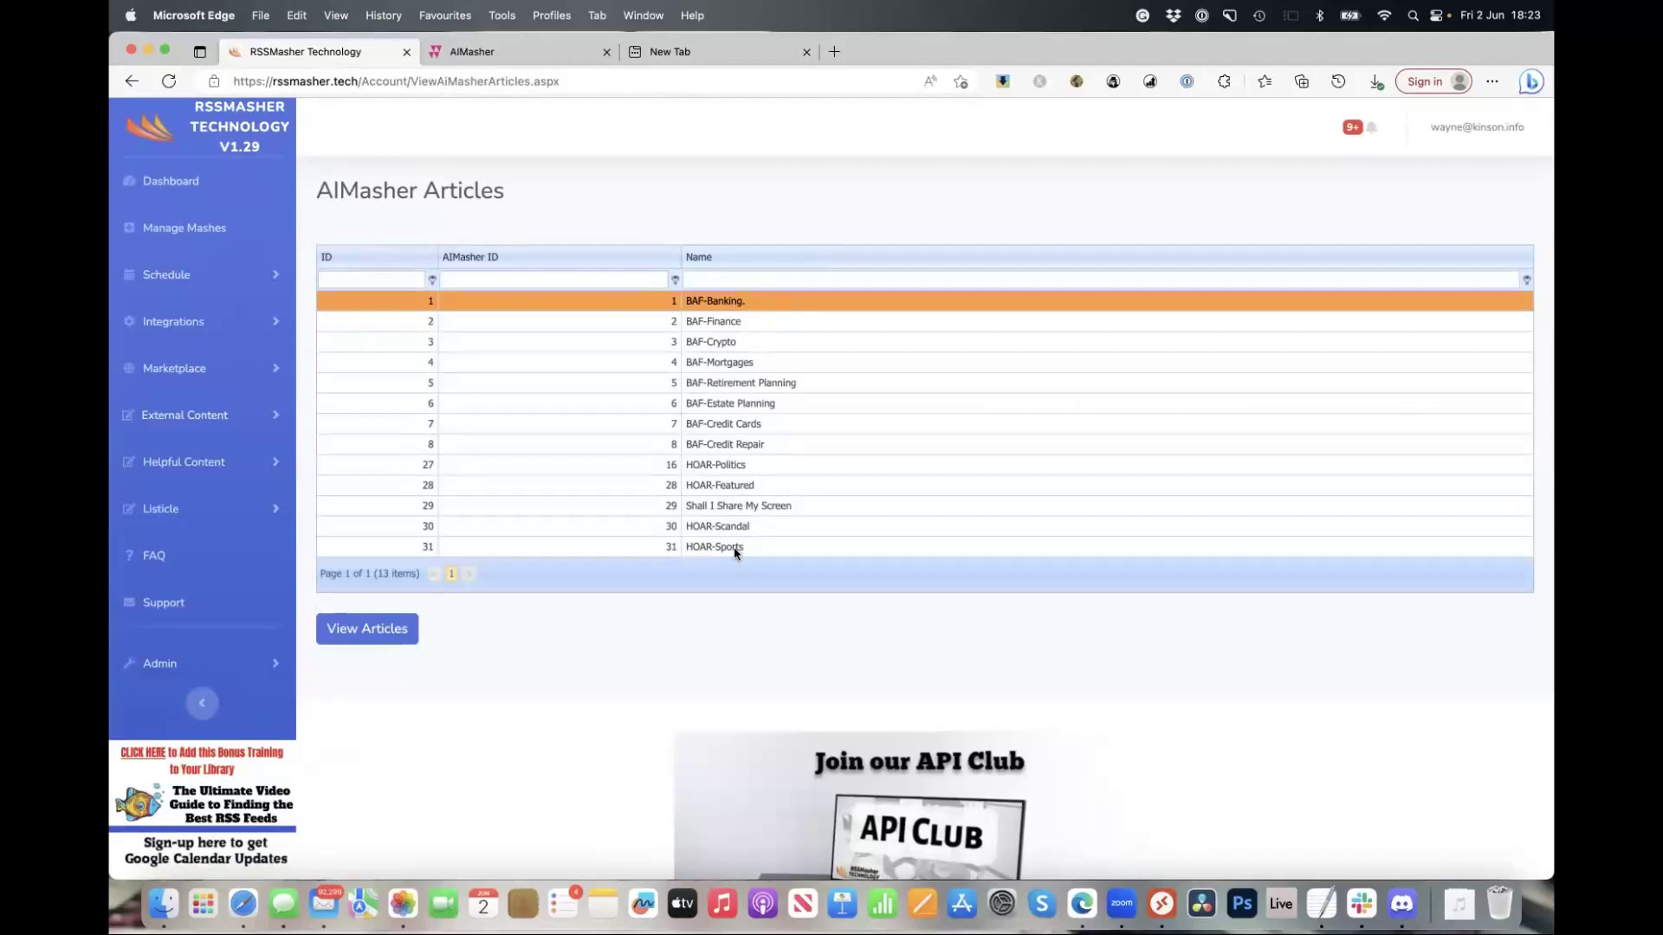
click(714, 486)
click(394, 630)
Look through the titles and post links of the articles received in the HOAR-Featured campaign
click(684, 454)
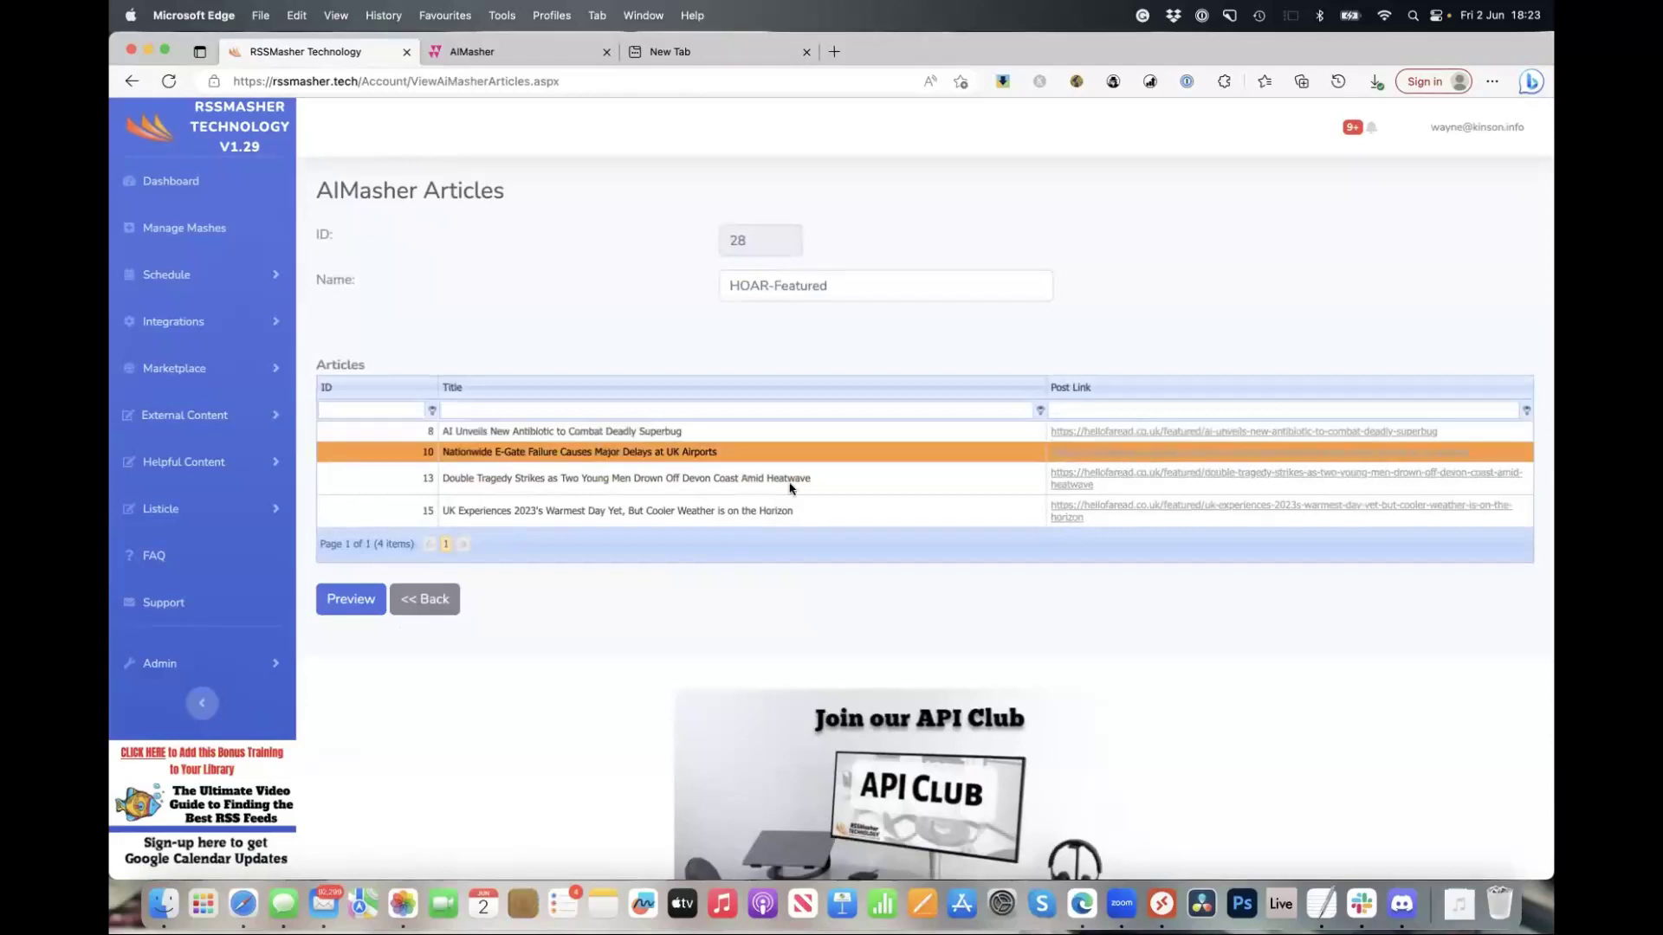
click(818, 479)
click(801, 516)
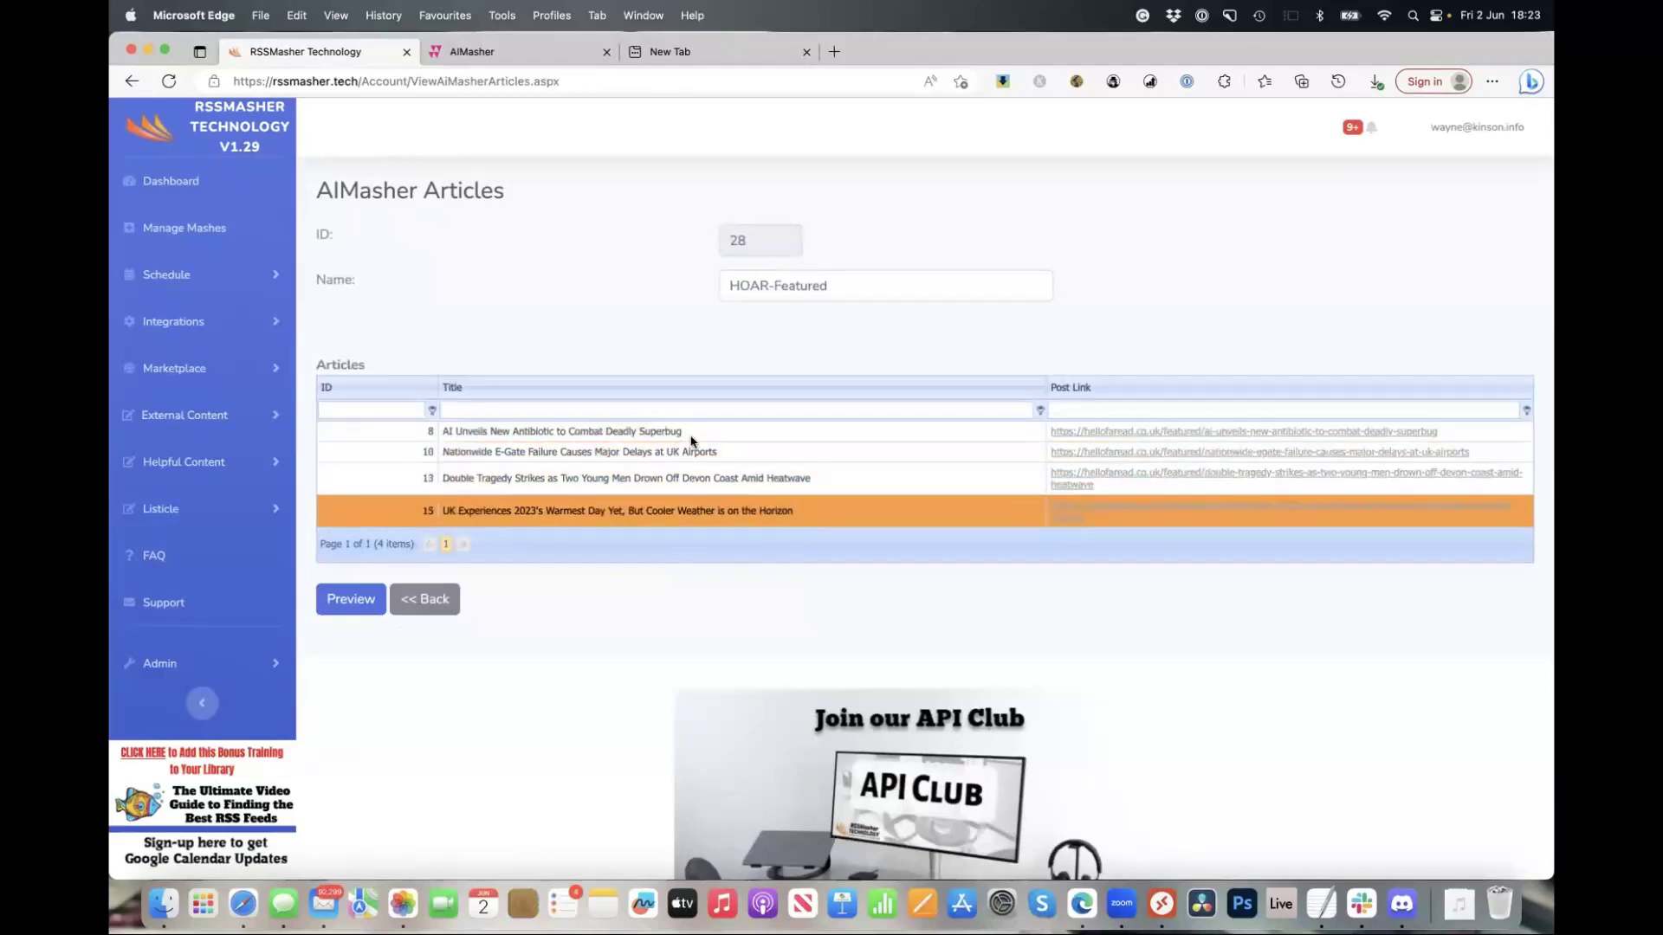
click(706, 452)
click(702, 479)
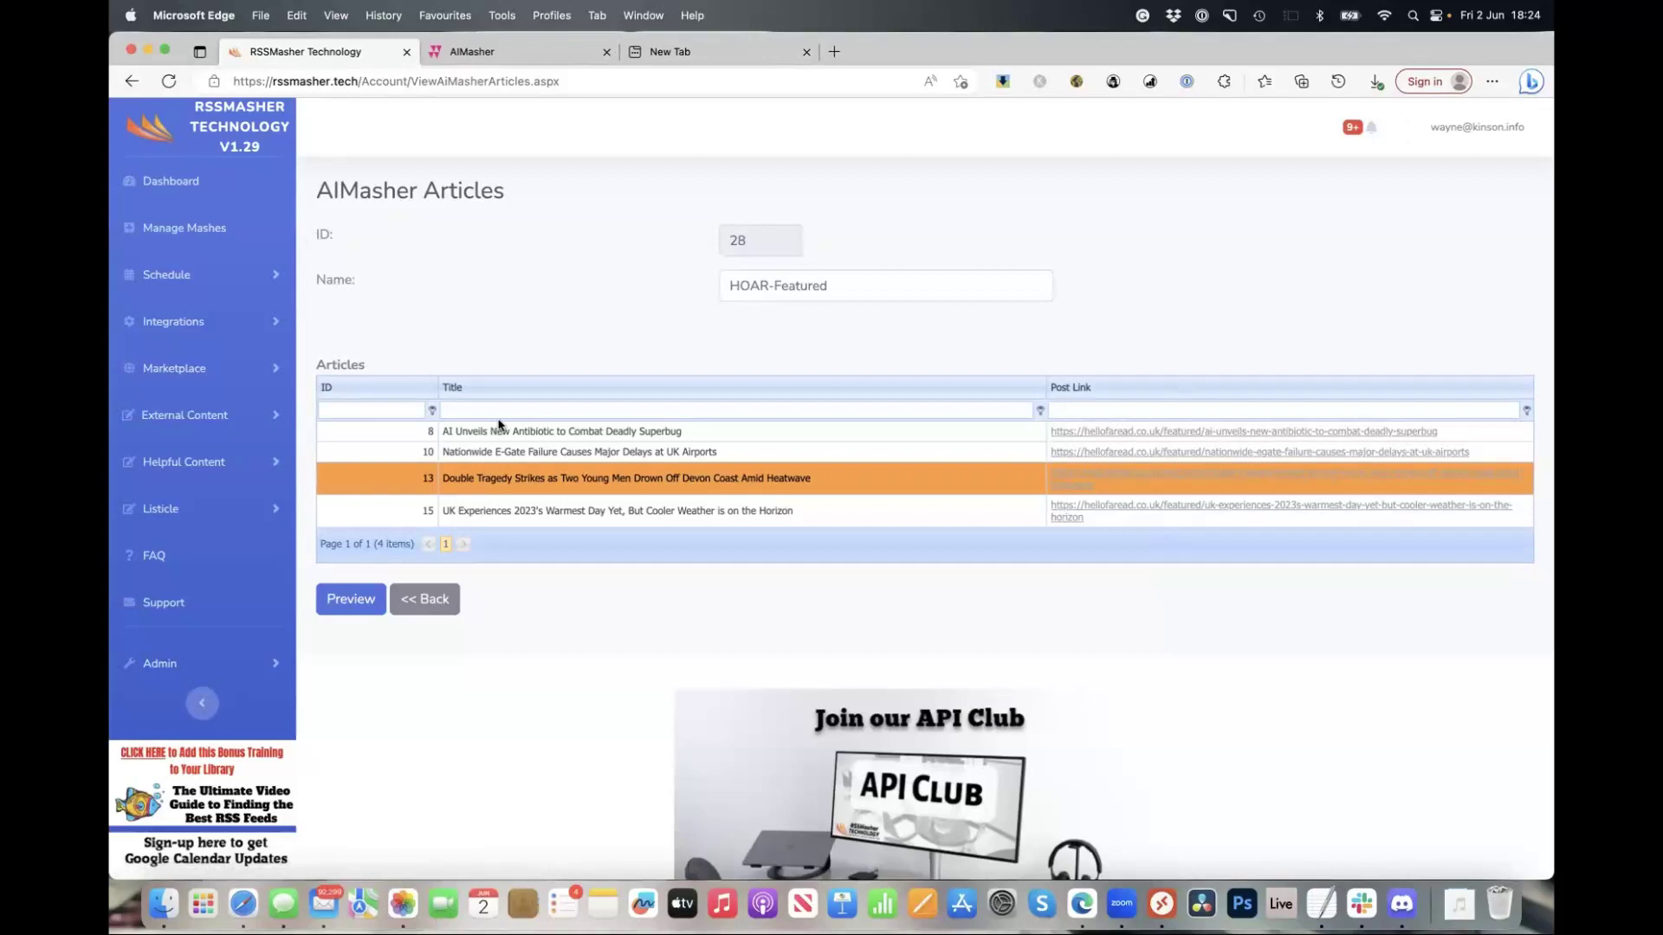
Open Manage Mashes and look over the HOAR-UK mashes and the available mash actions
click(185, 232)
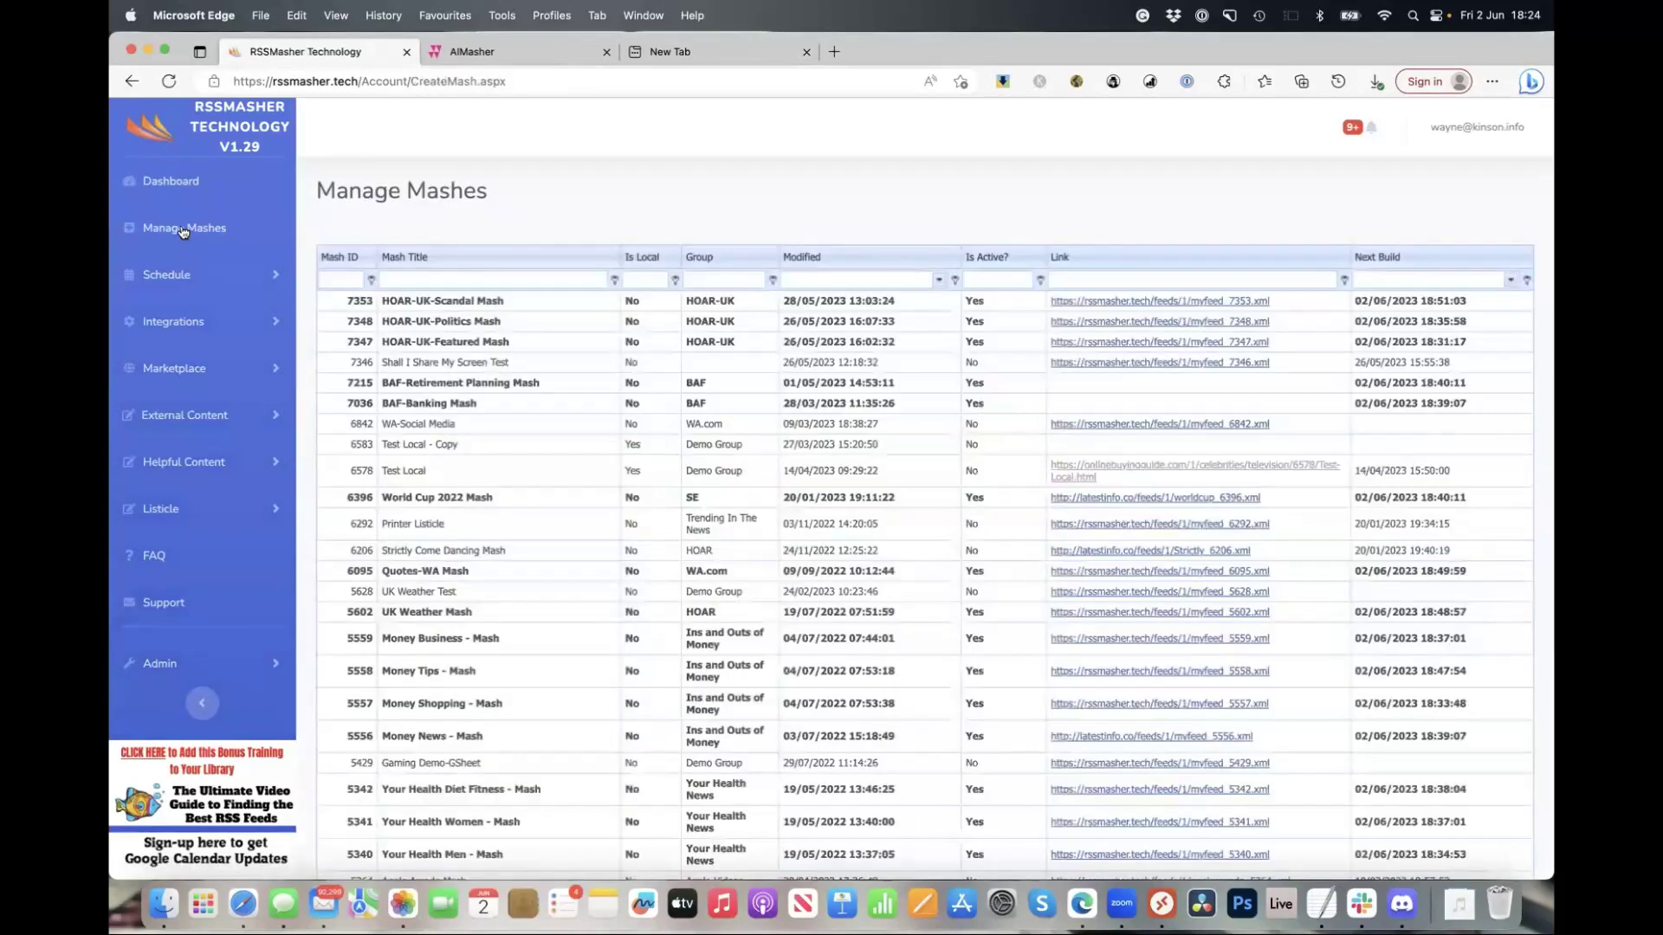
scroll(523, 362, down, 5)
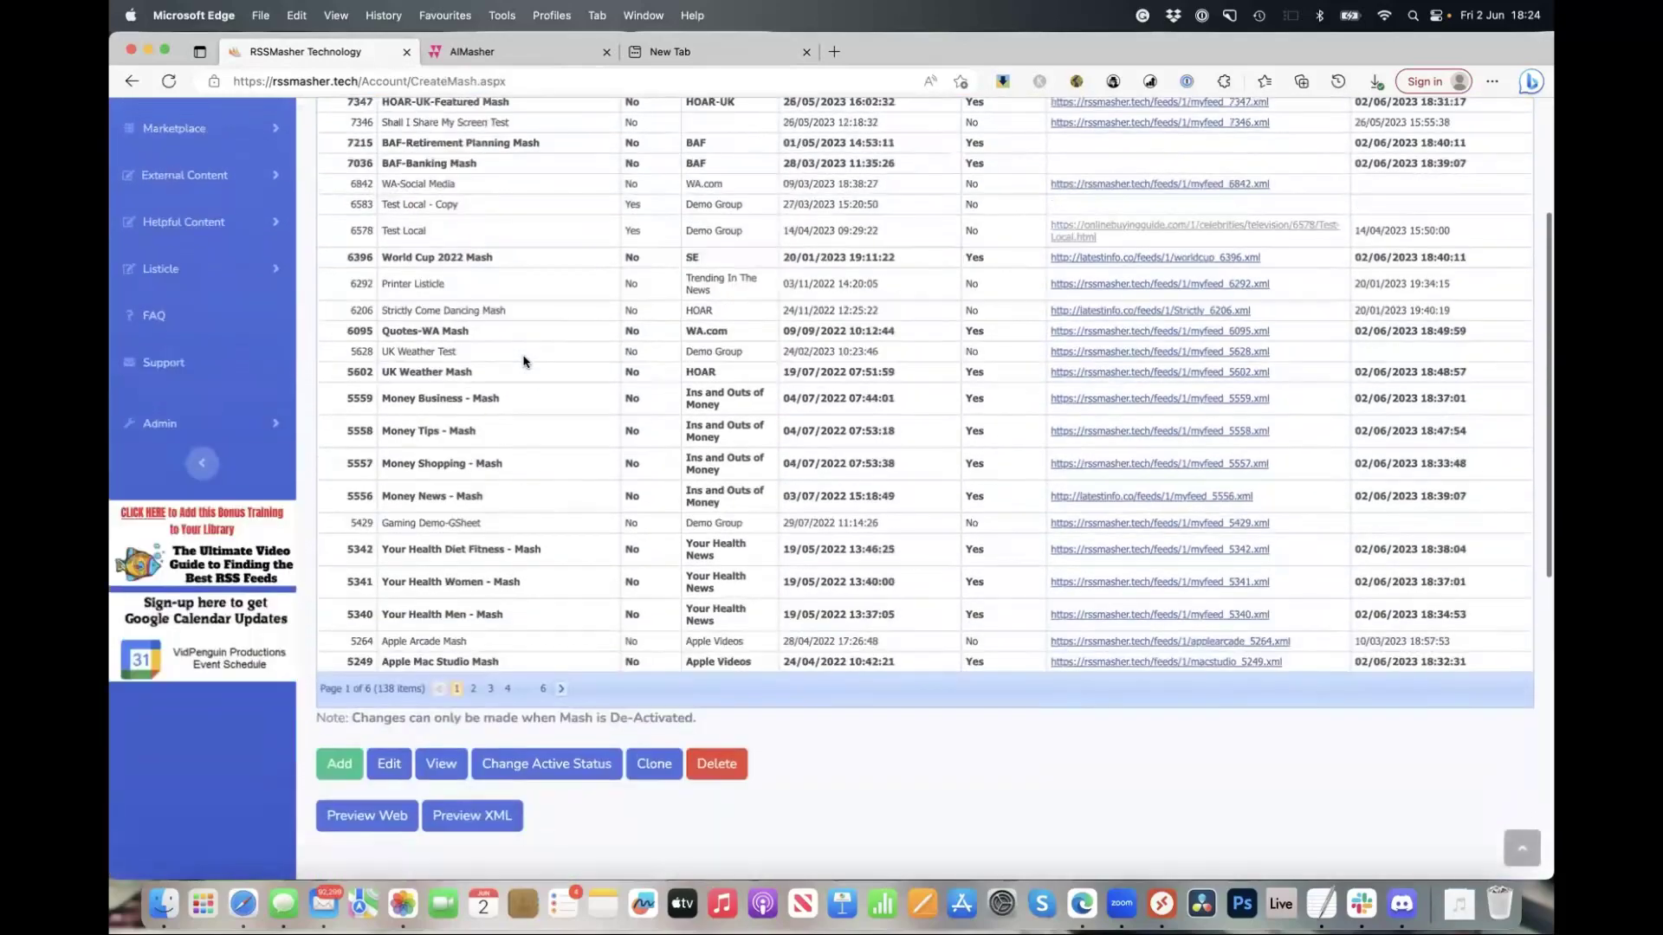
scroll(520, 346, up, 5)
scroll(520, 325, down, 1)
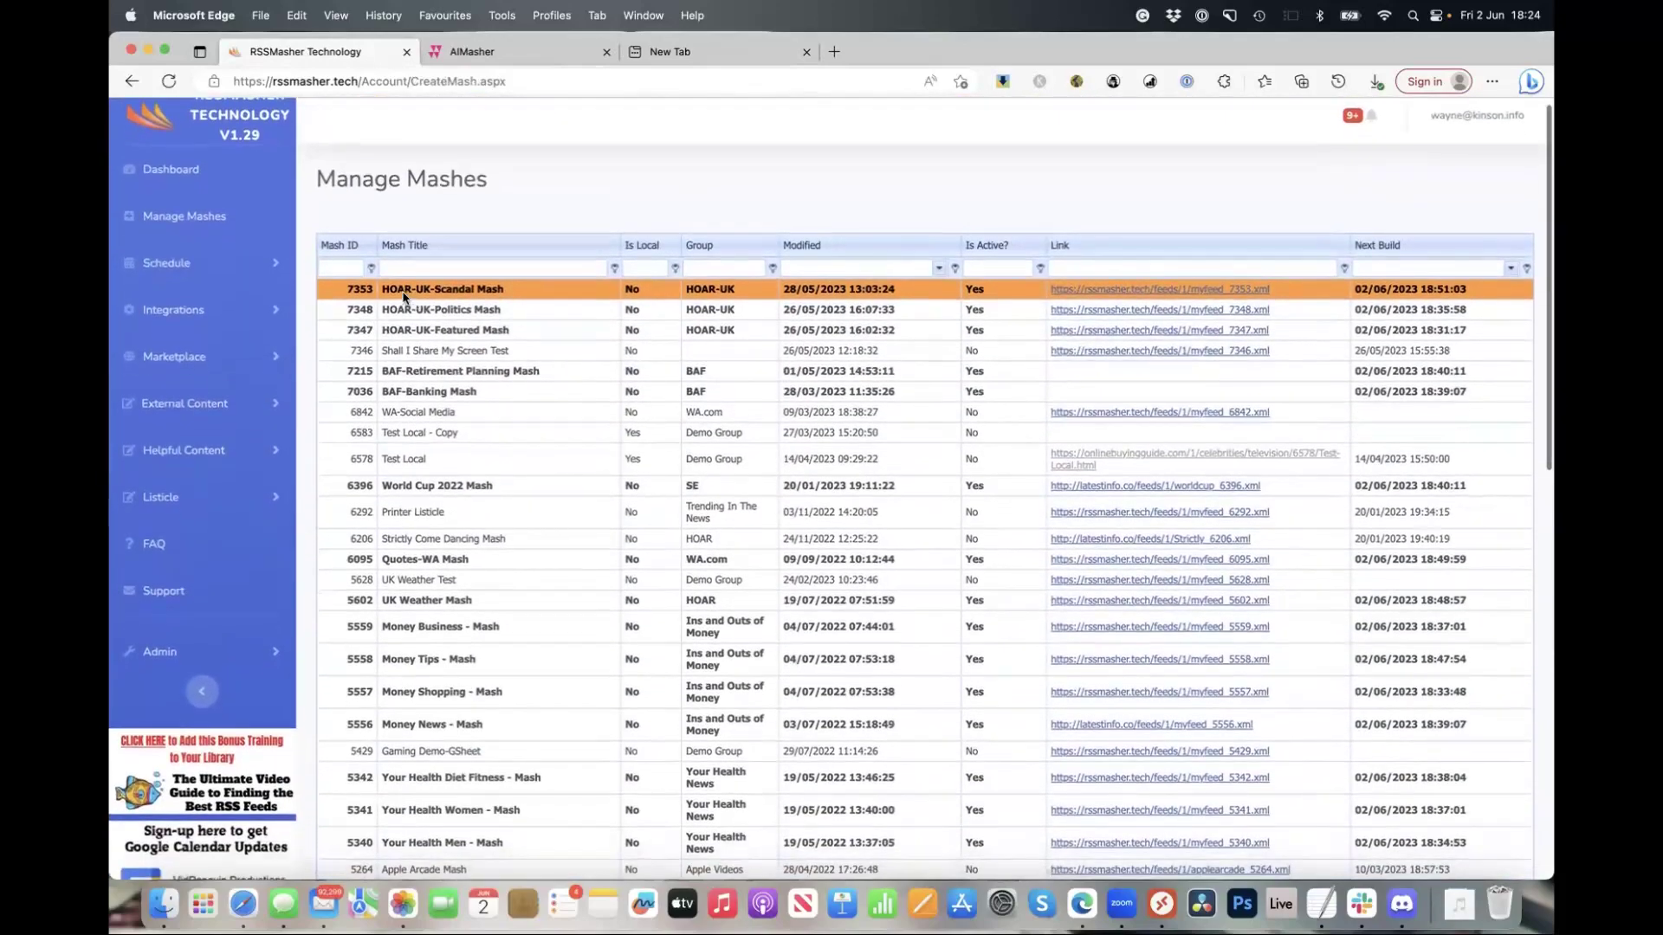
scroll(487, 333, down, 5)
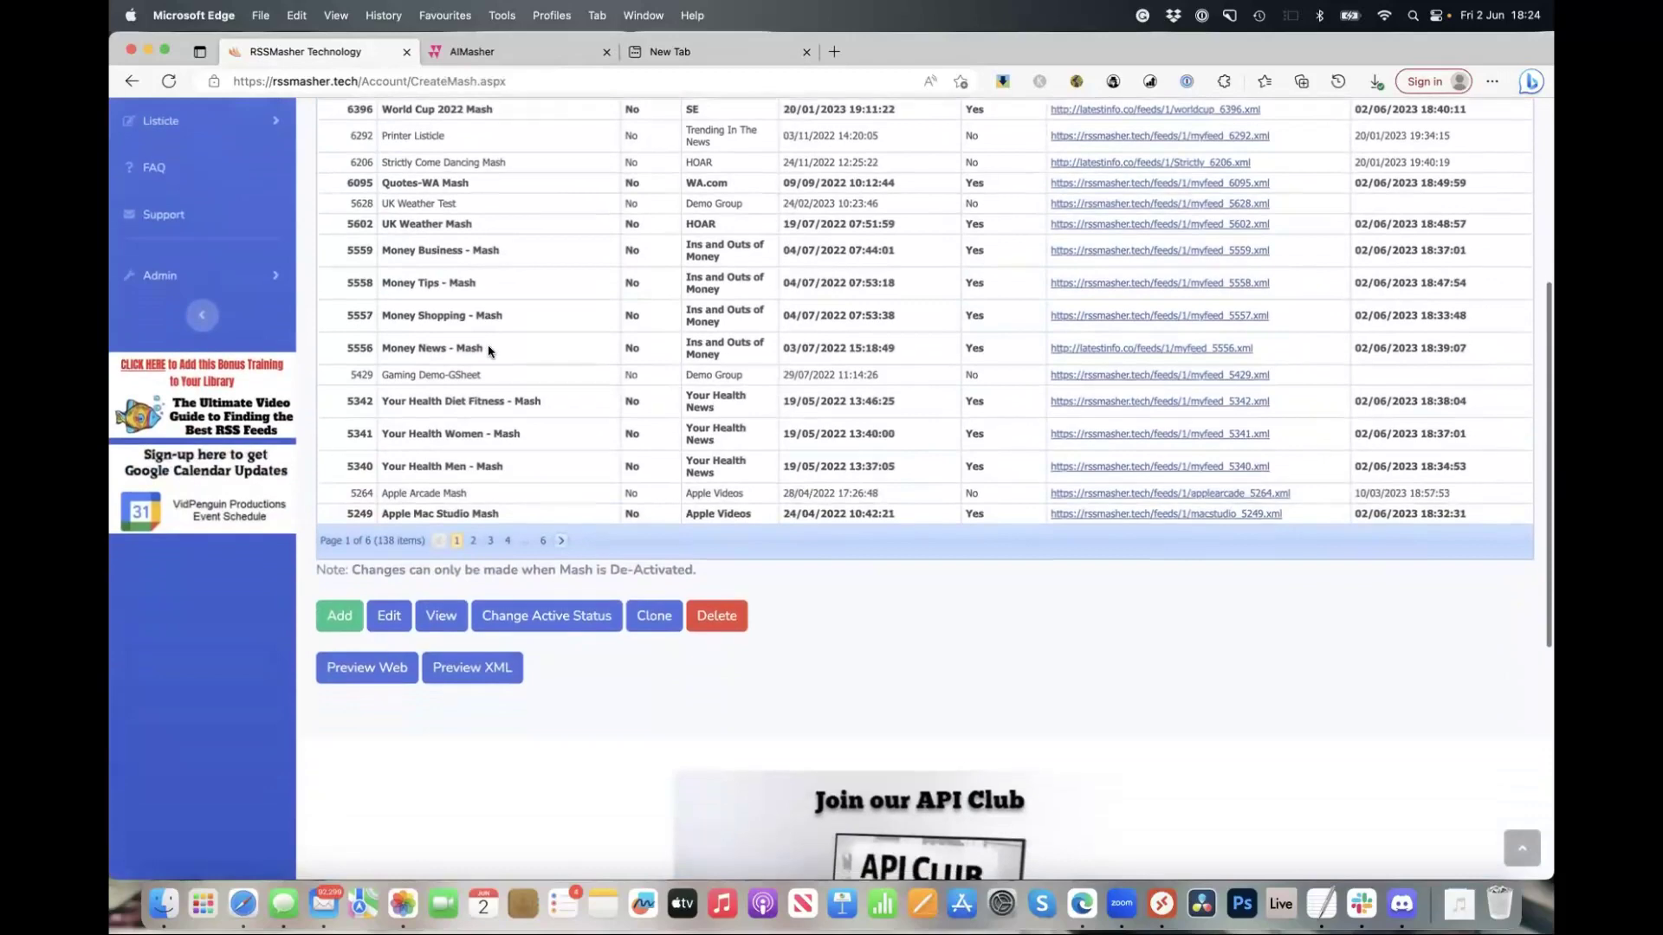
Clone the HOAR-UK-Scandal Mash, confirm the cloning and open the copy for editing
click(654, 615)
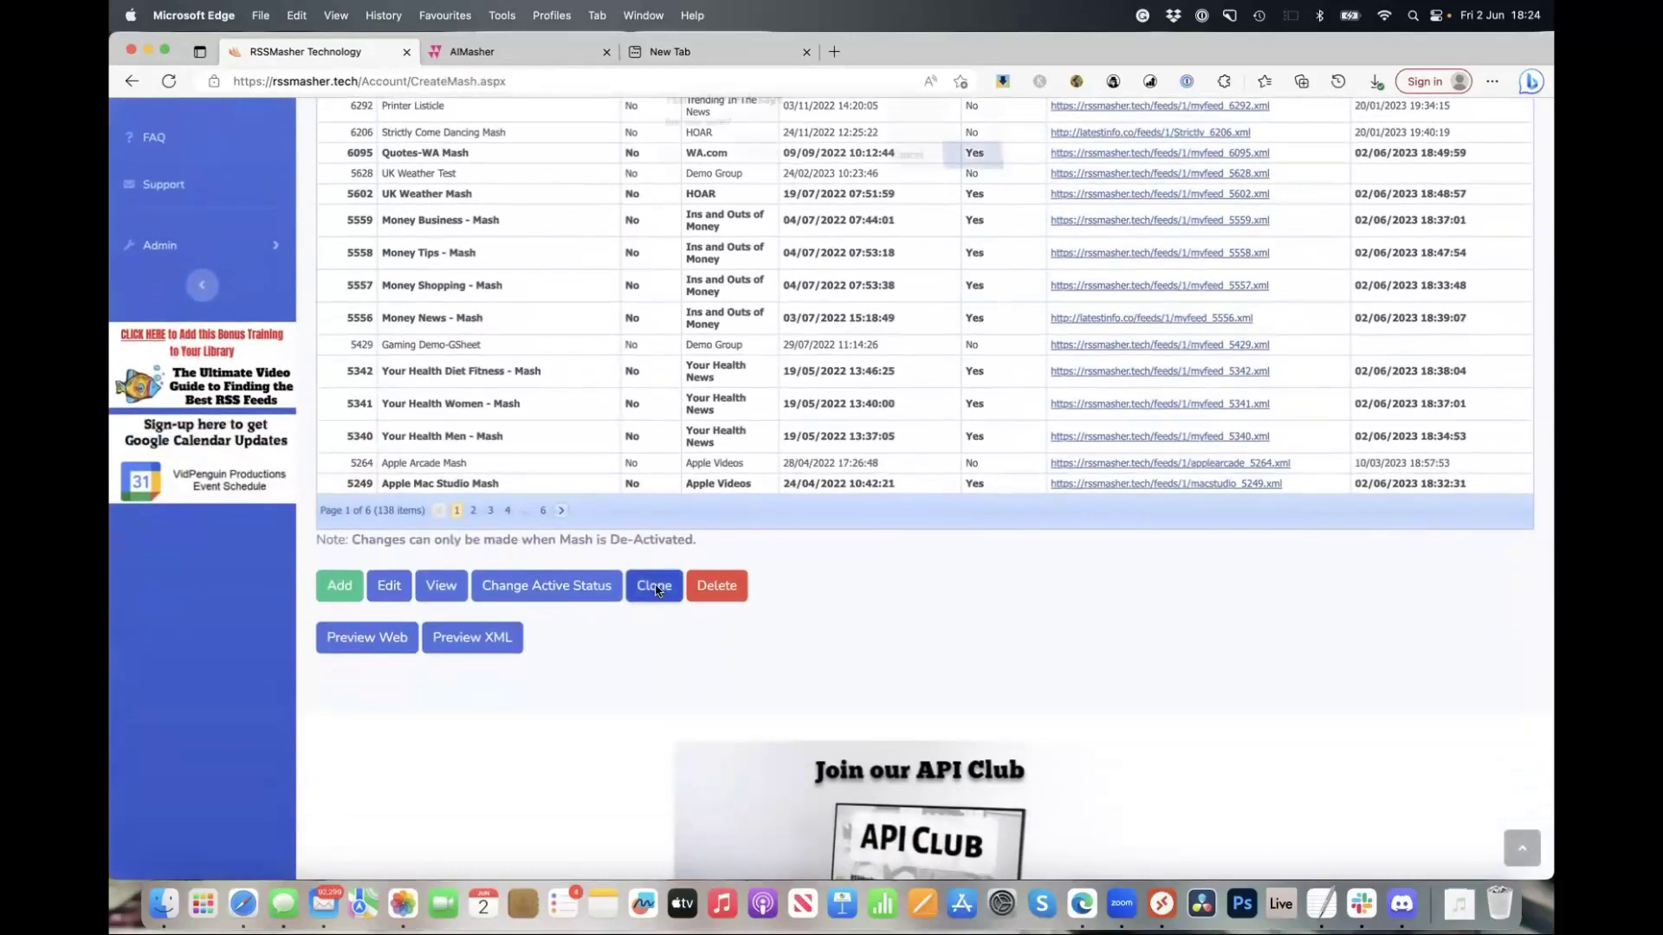
click(987, 171)
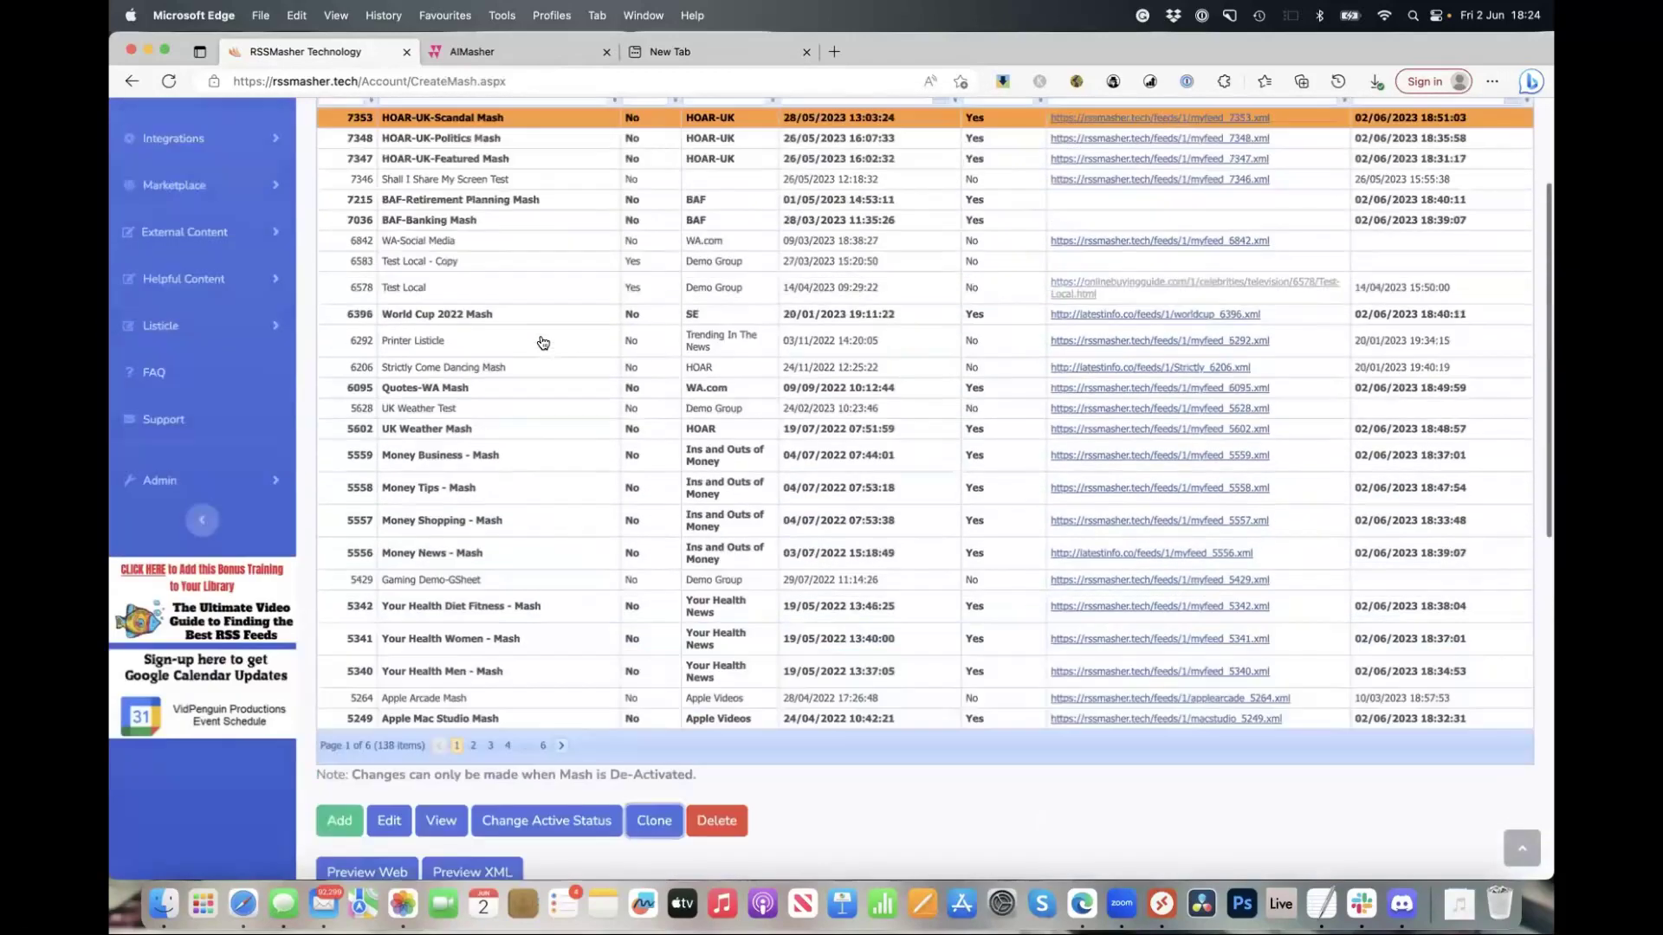
scroll(497, 387, down, 5)
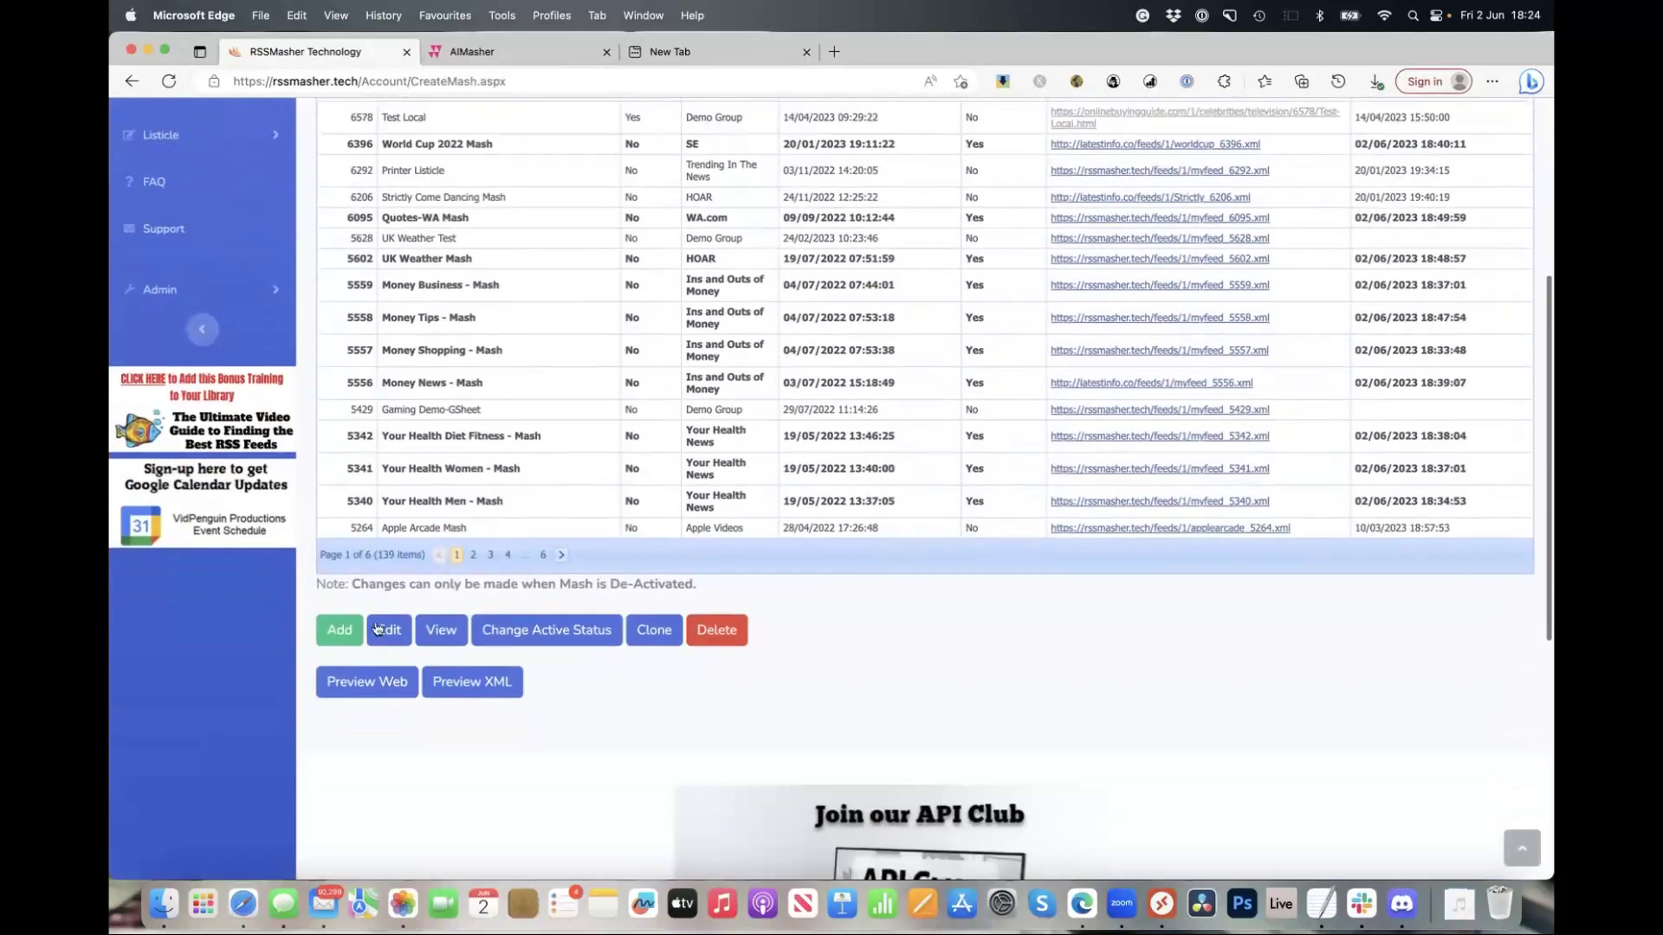
click(390, 630)
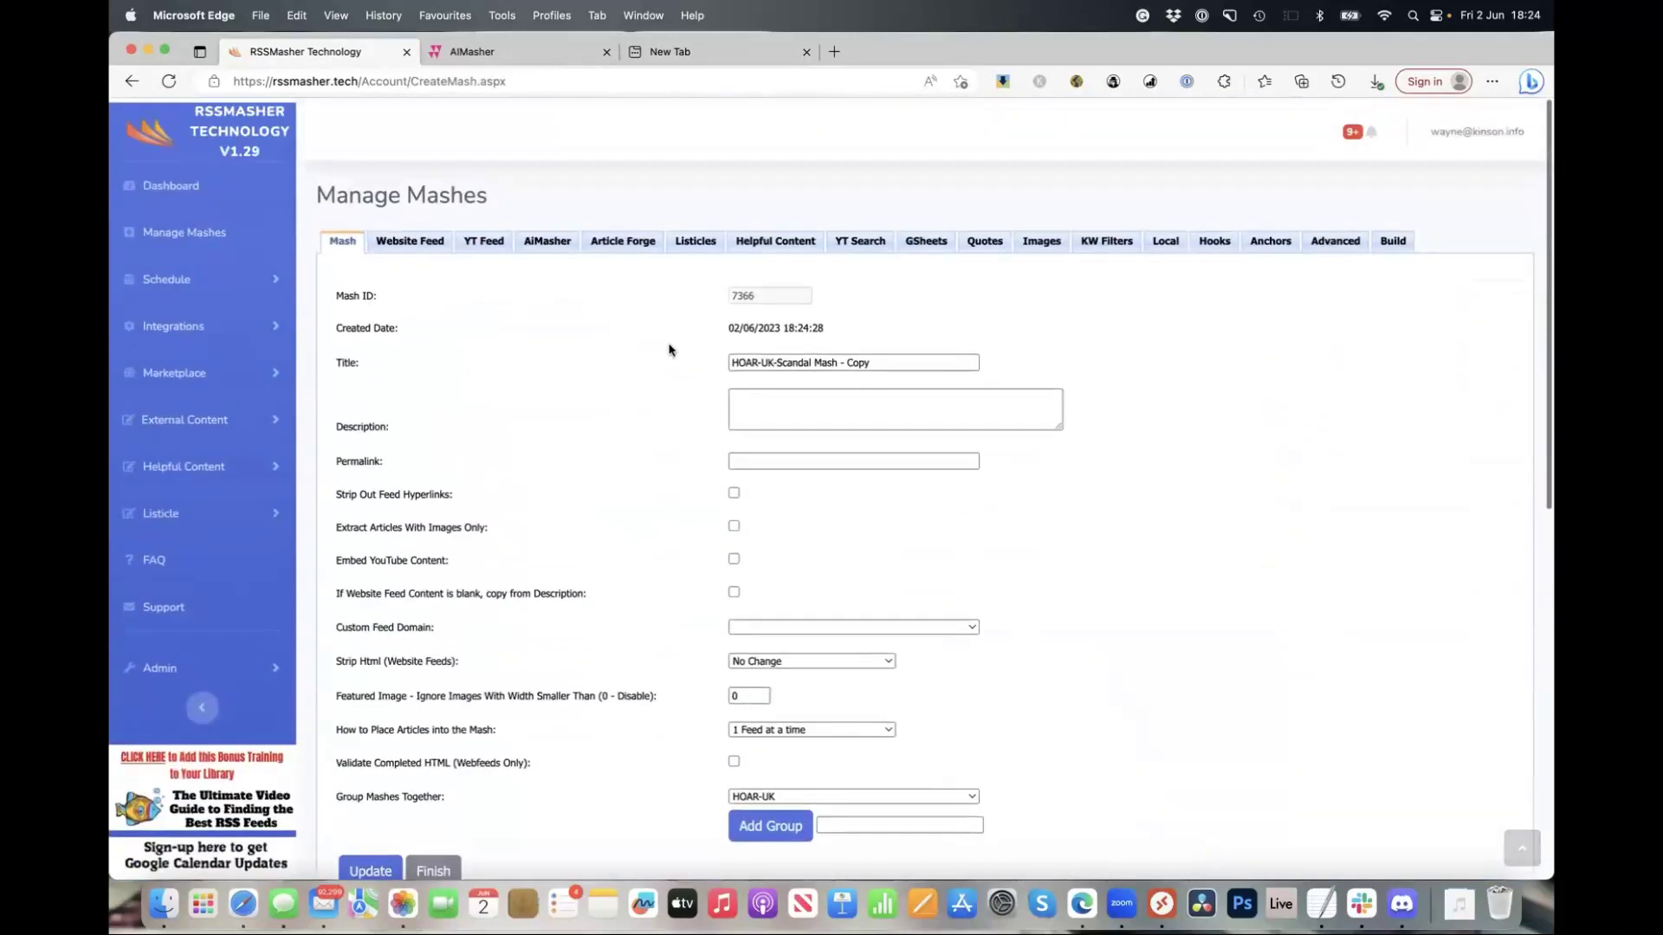
Retitle the copied mash HOAR-UK-Sports Mash and save the update
click(879, 359)
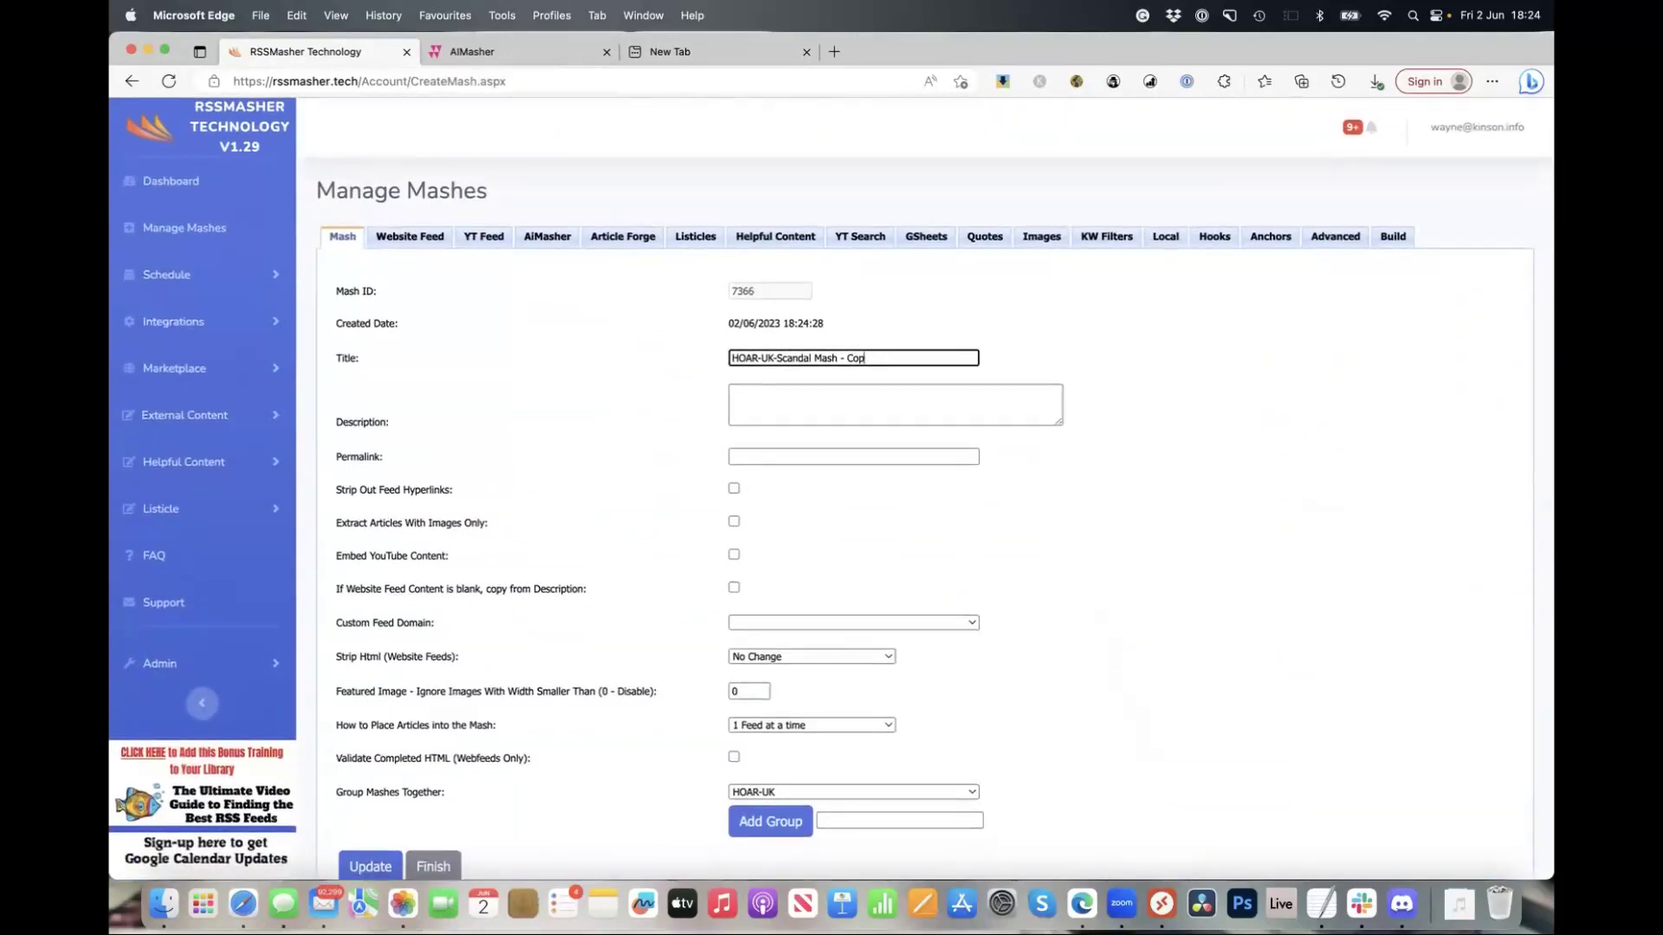
key(BackSpace)
key(BackSpace)
key(BackSpace)
key(BackSpace)
key(BackSpace)
key(BackSpace)
text(ports)
click(597, 361)
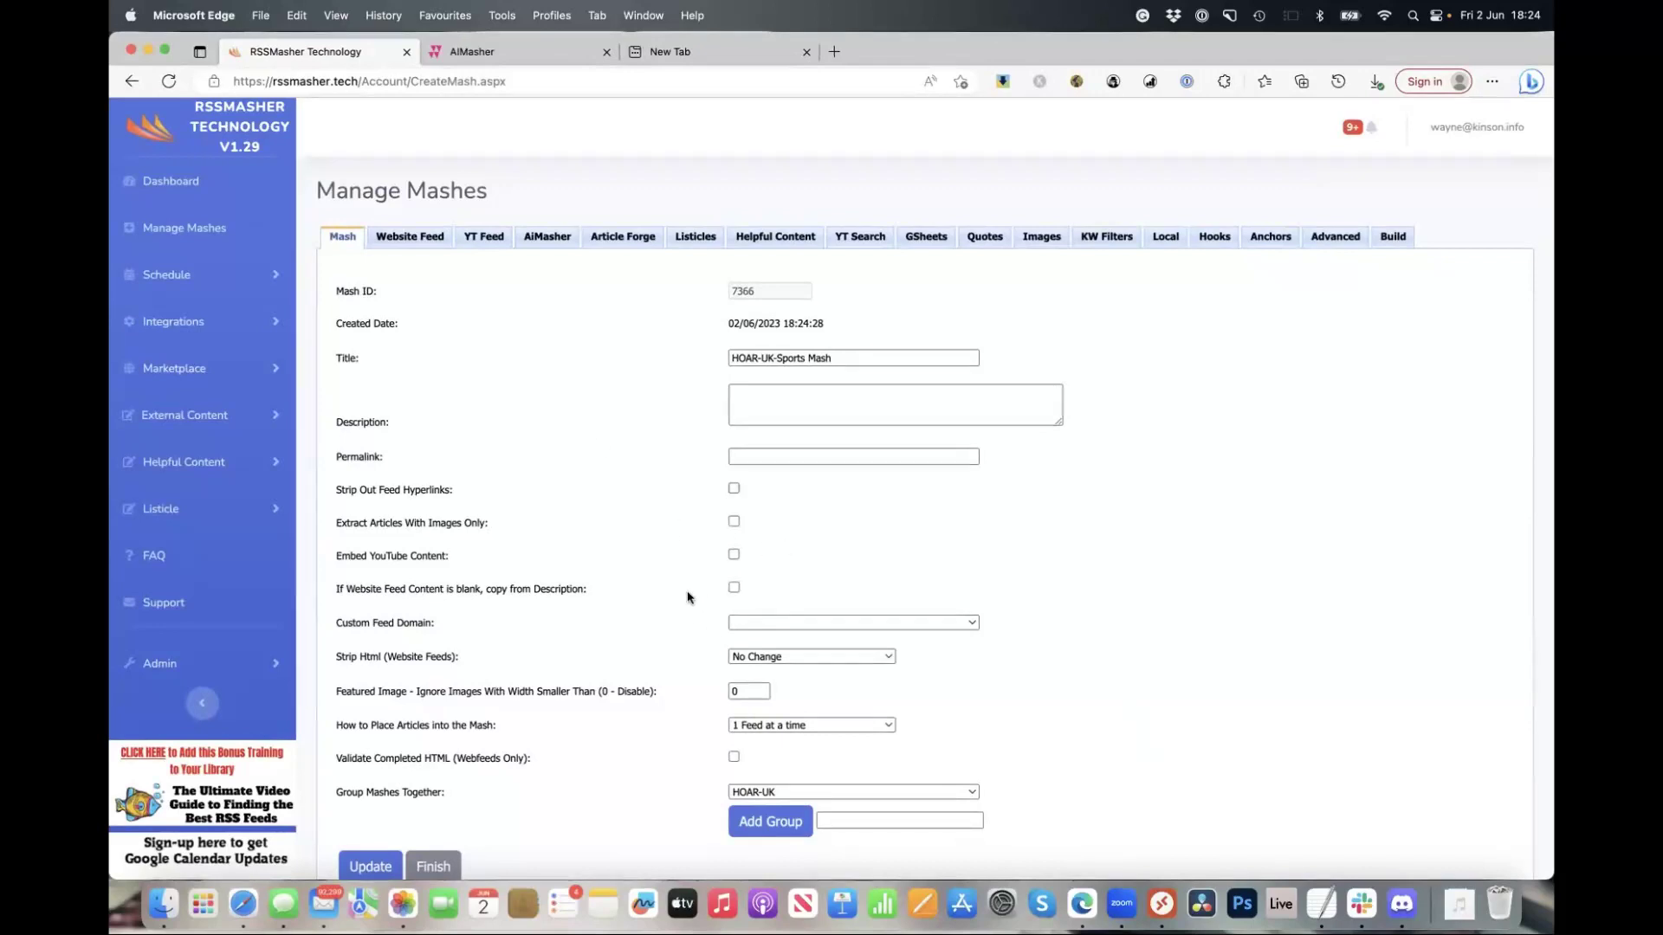
scroll(686, 563, down, 2)
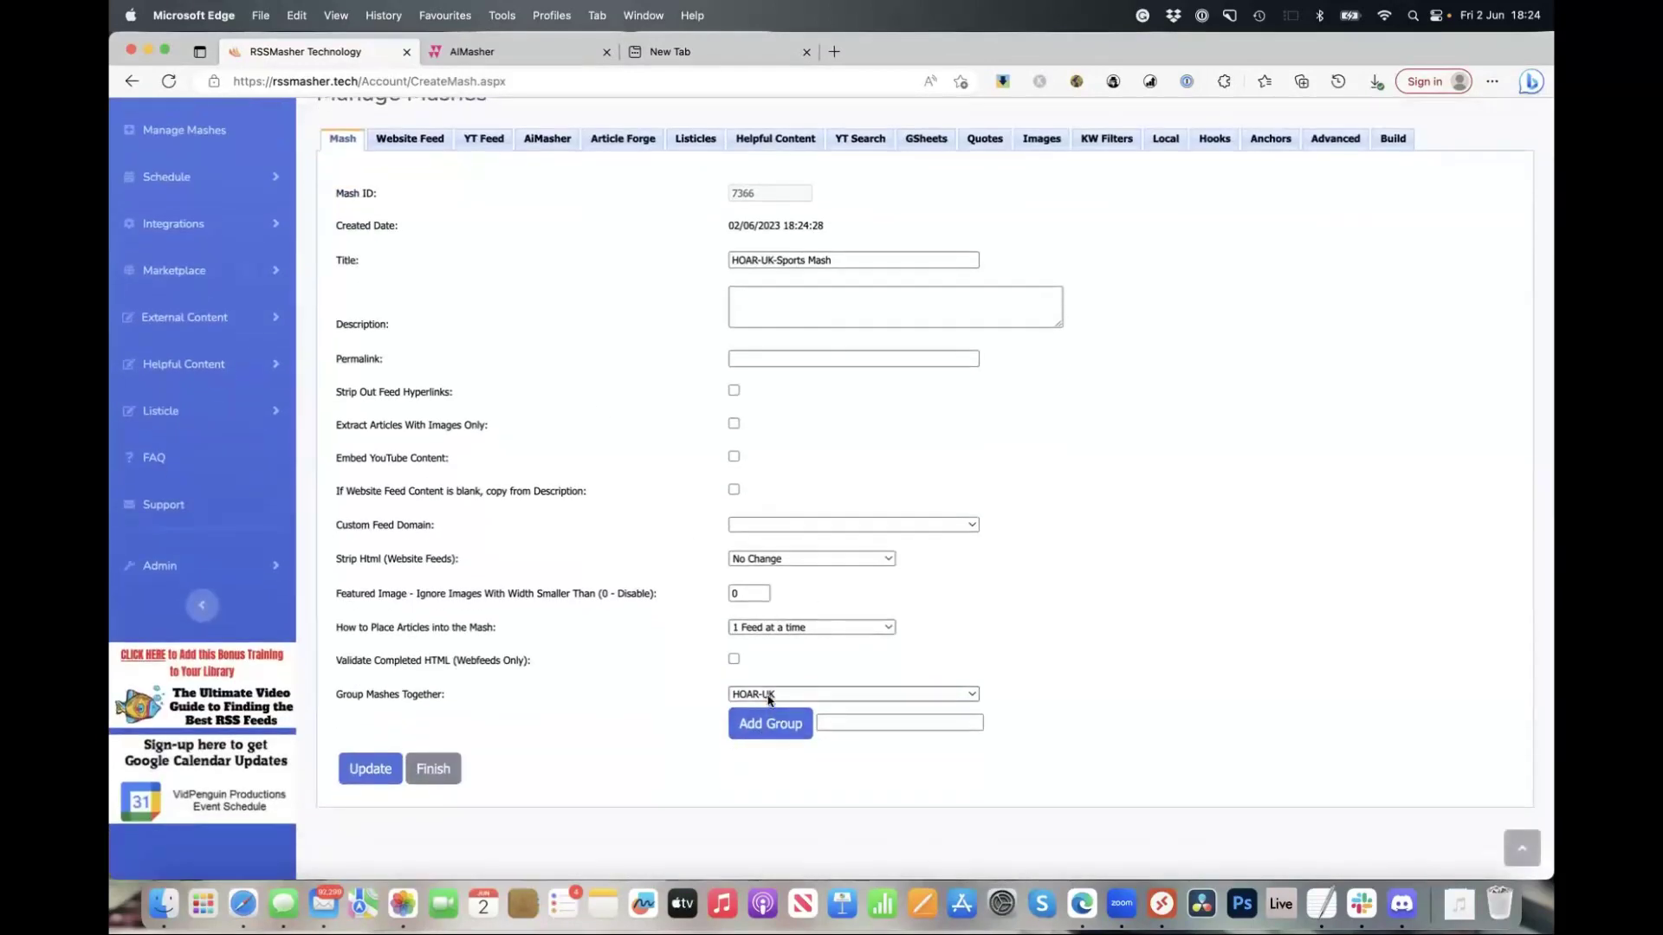
click(370, 768)
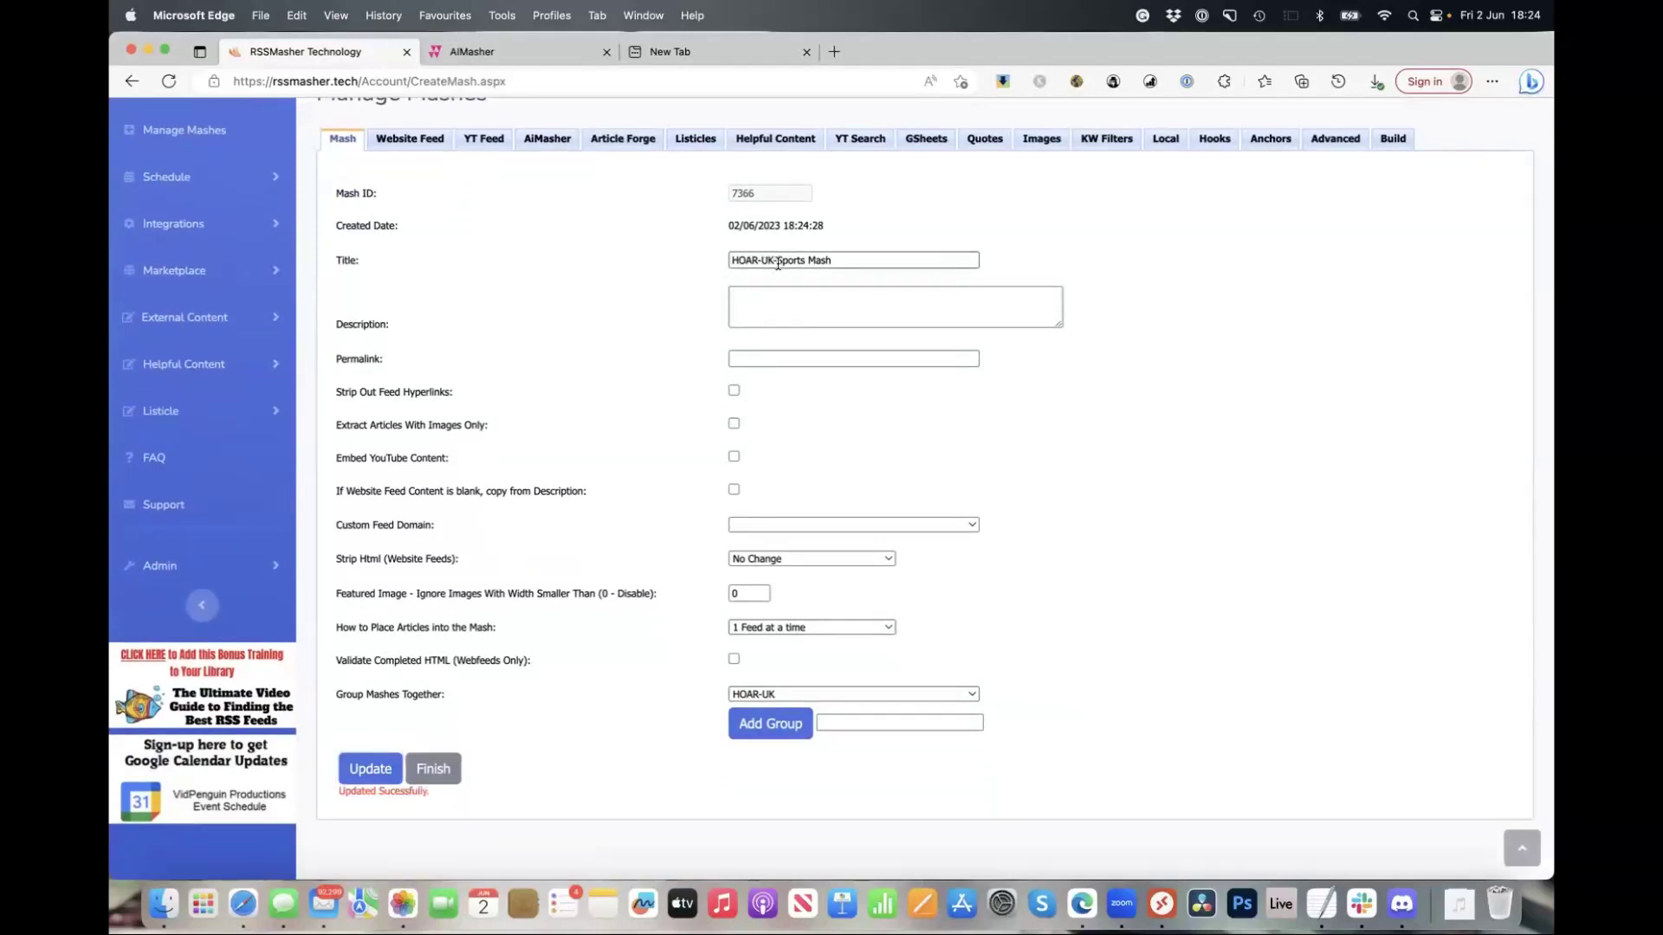
Delete the HOAR-Scandal campaign from the mash's AiMasher sources and confirm the deletion
scroll(472, 277, up, 2)
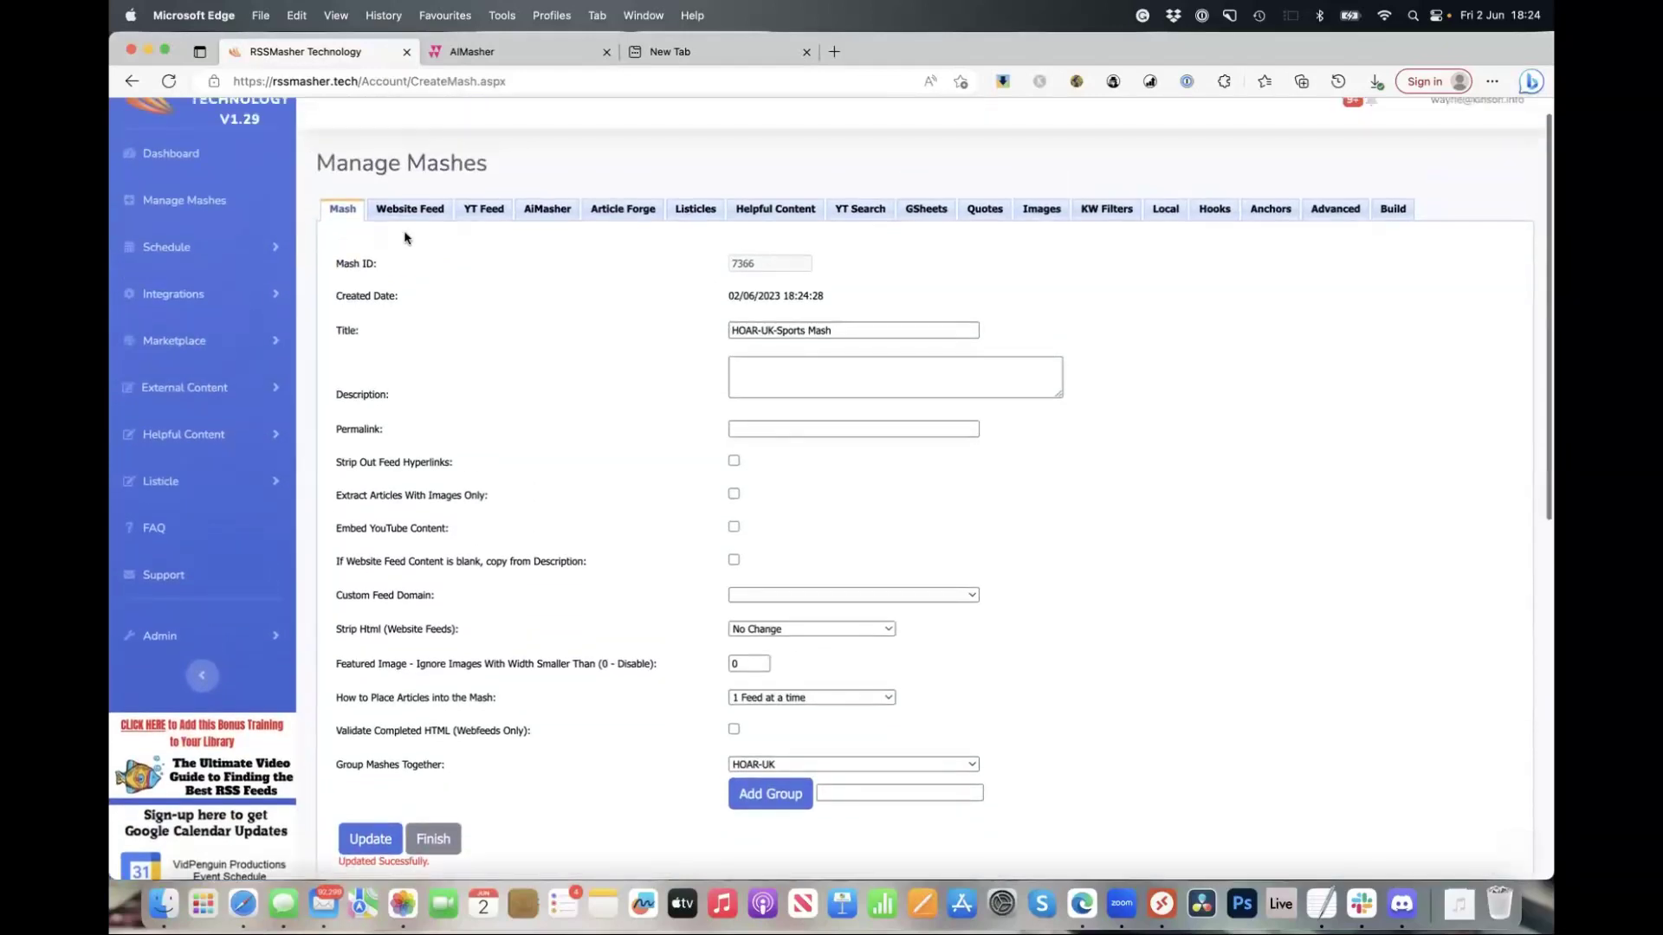
click(548, 216)
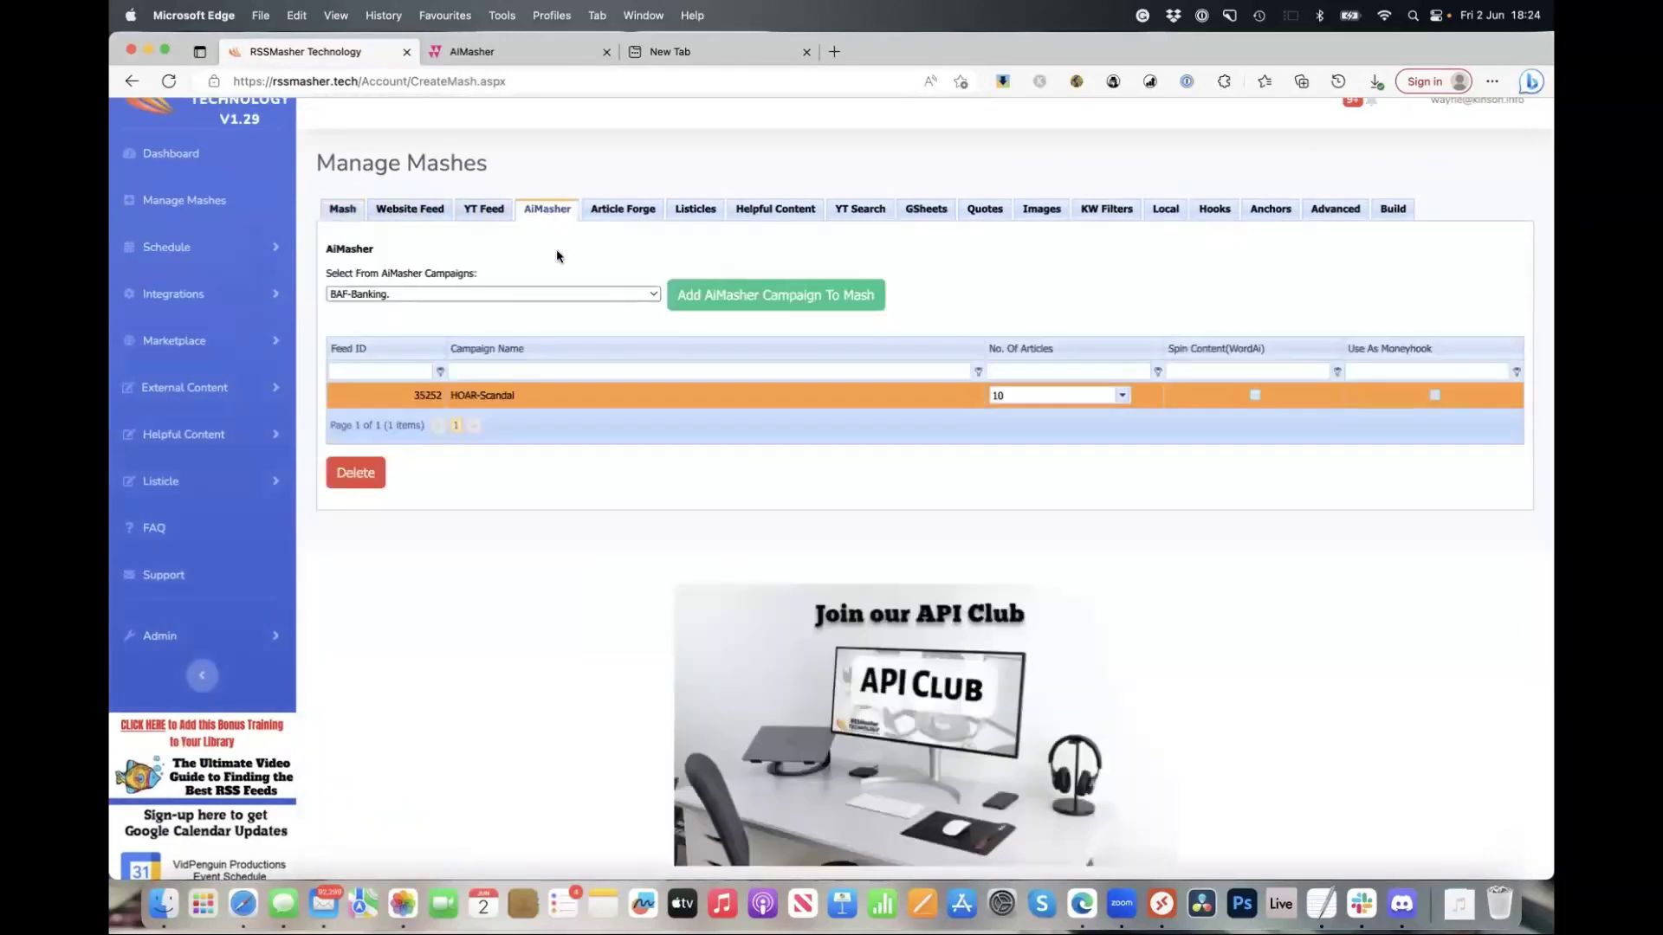
click(618, 296)
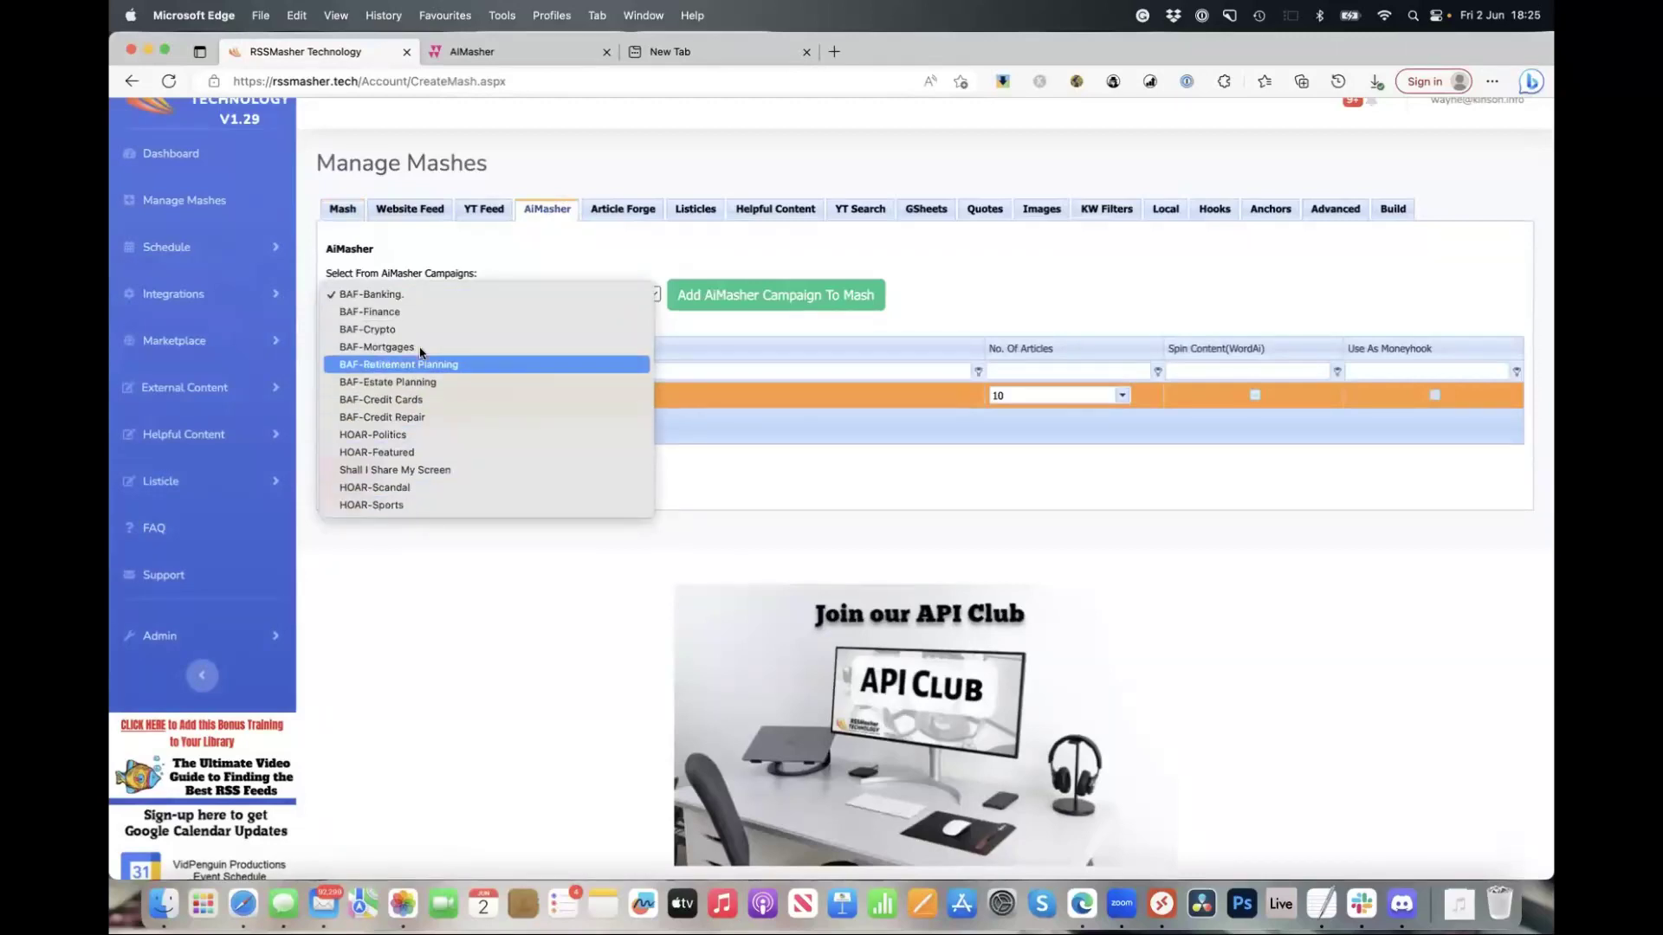
click(627, 273)
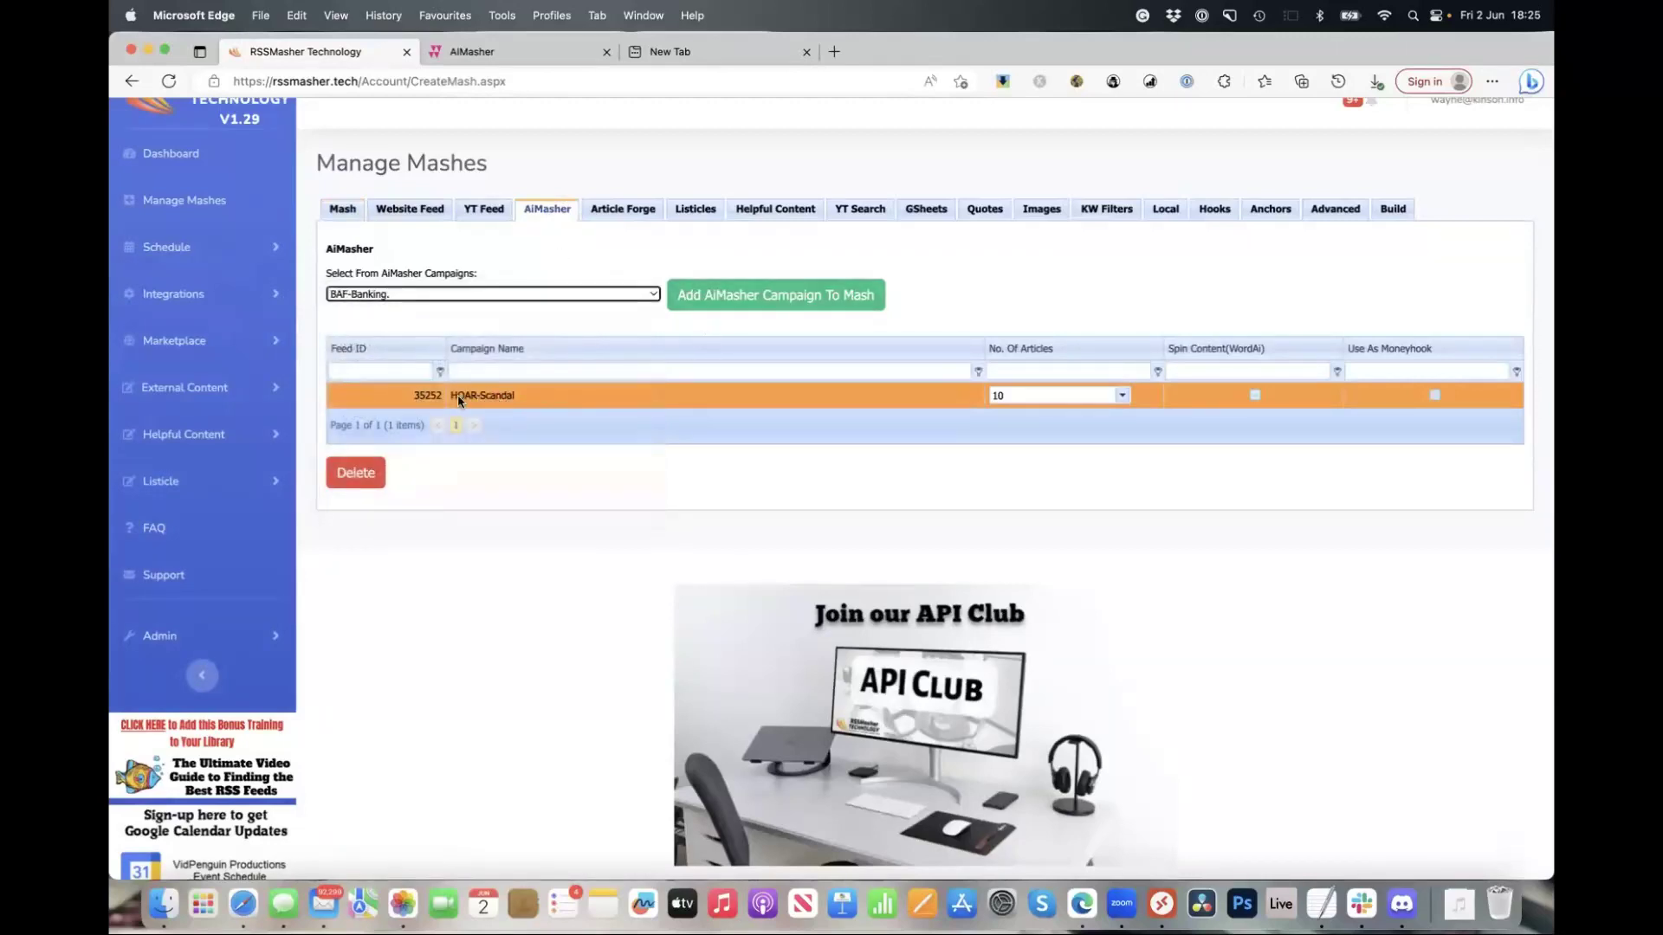
click(356, 475)
click(974, 196)
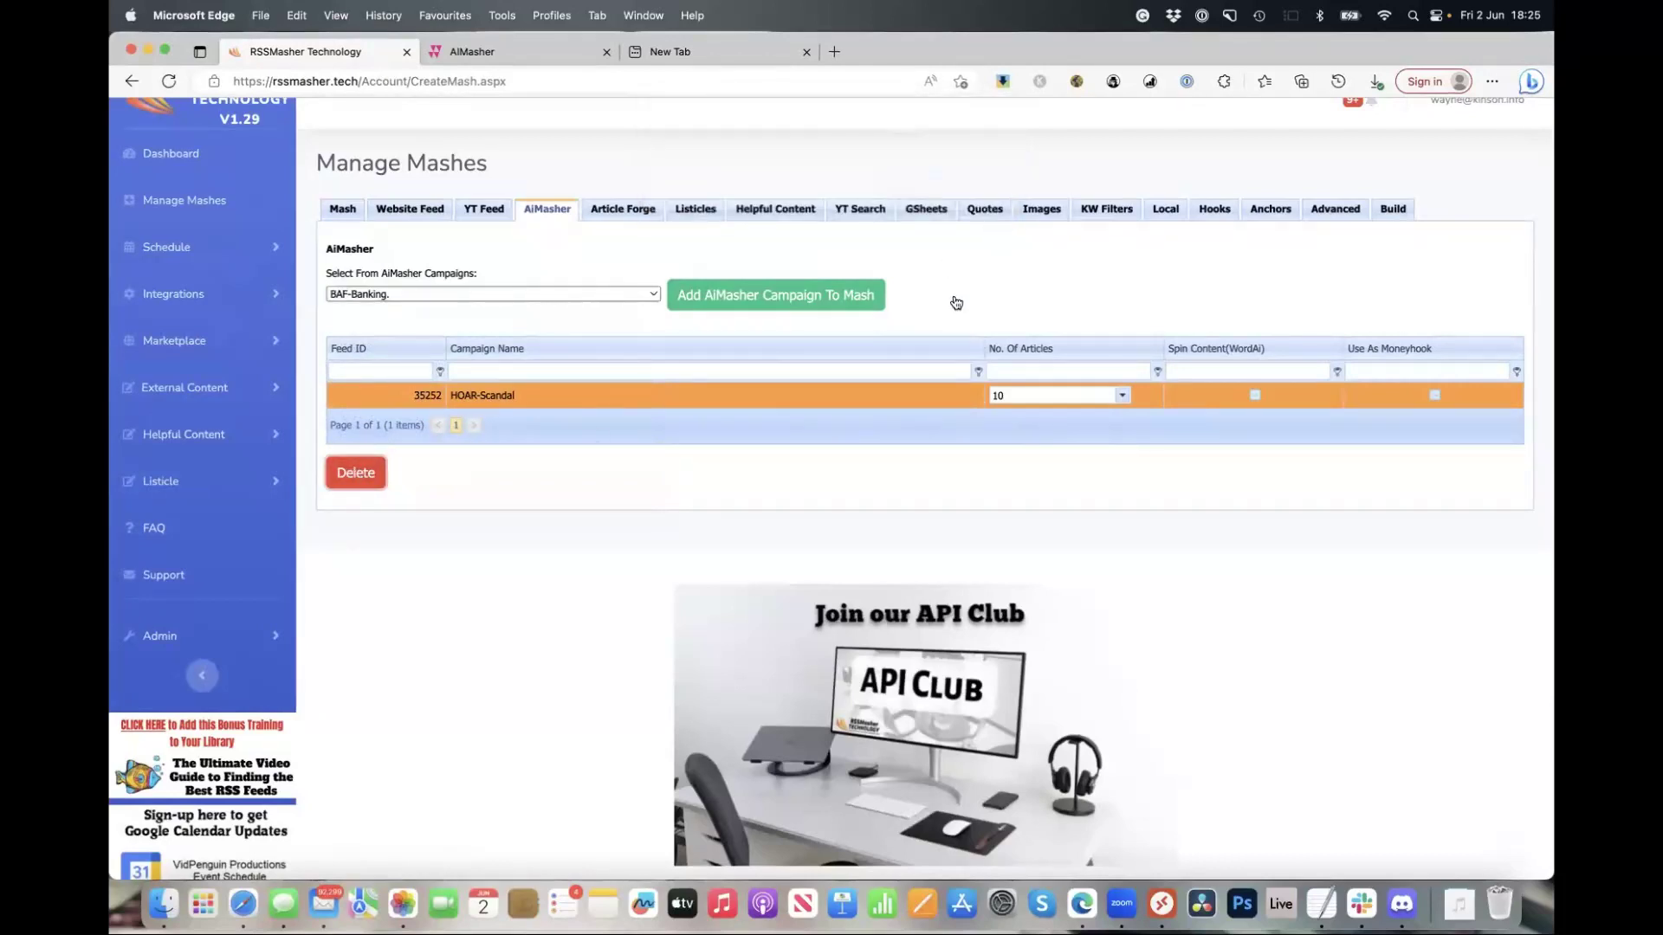
Add the HOAR-Sports AiMasher campaign to the mash and select its entry in the source list
click(548, 293)
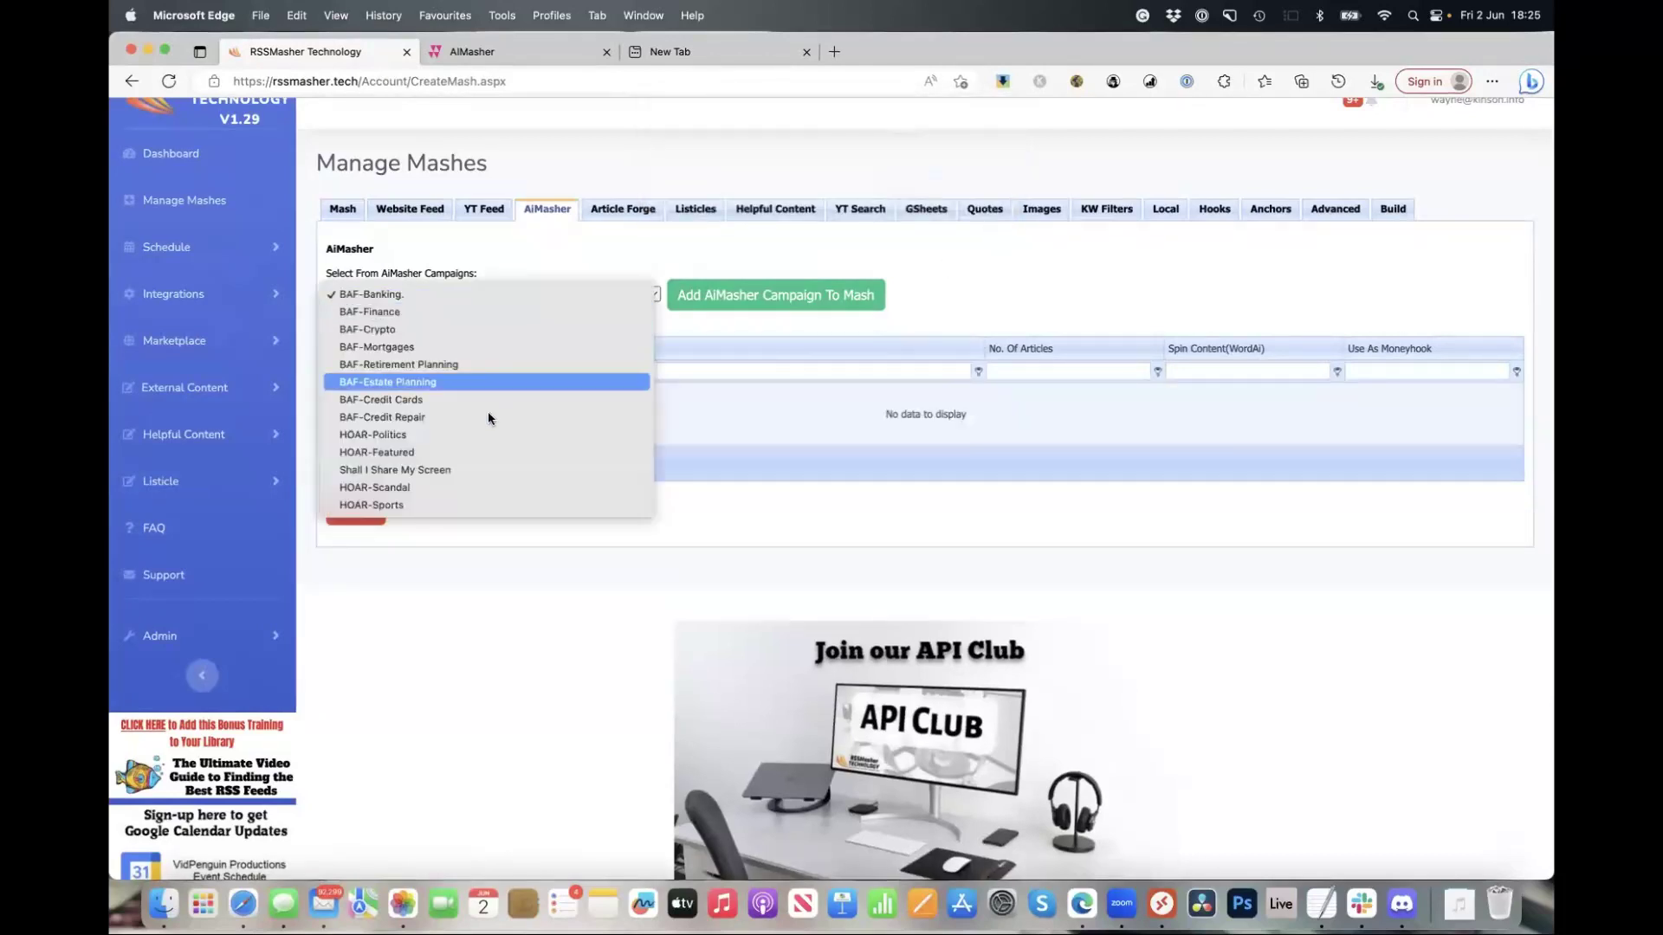
click(467, 505)
click(742, 296)
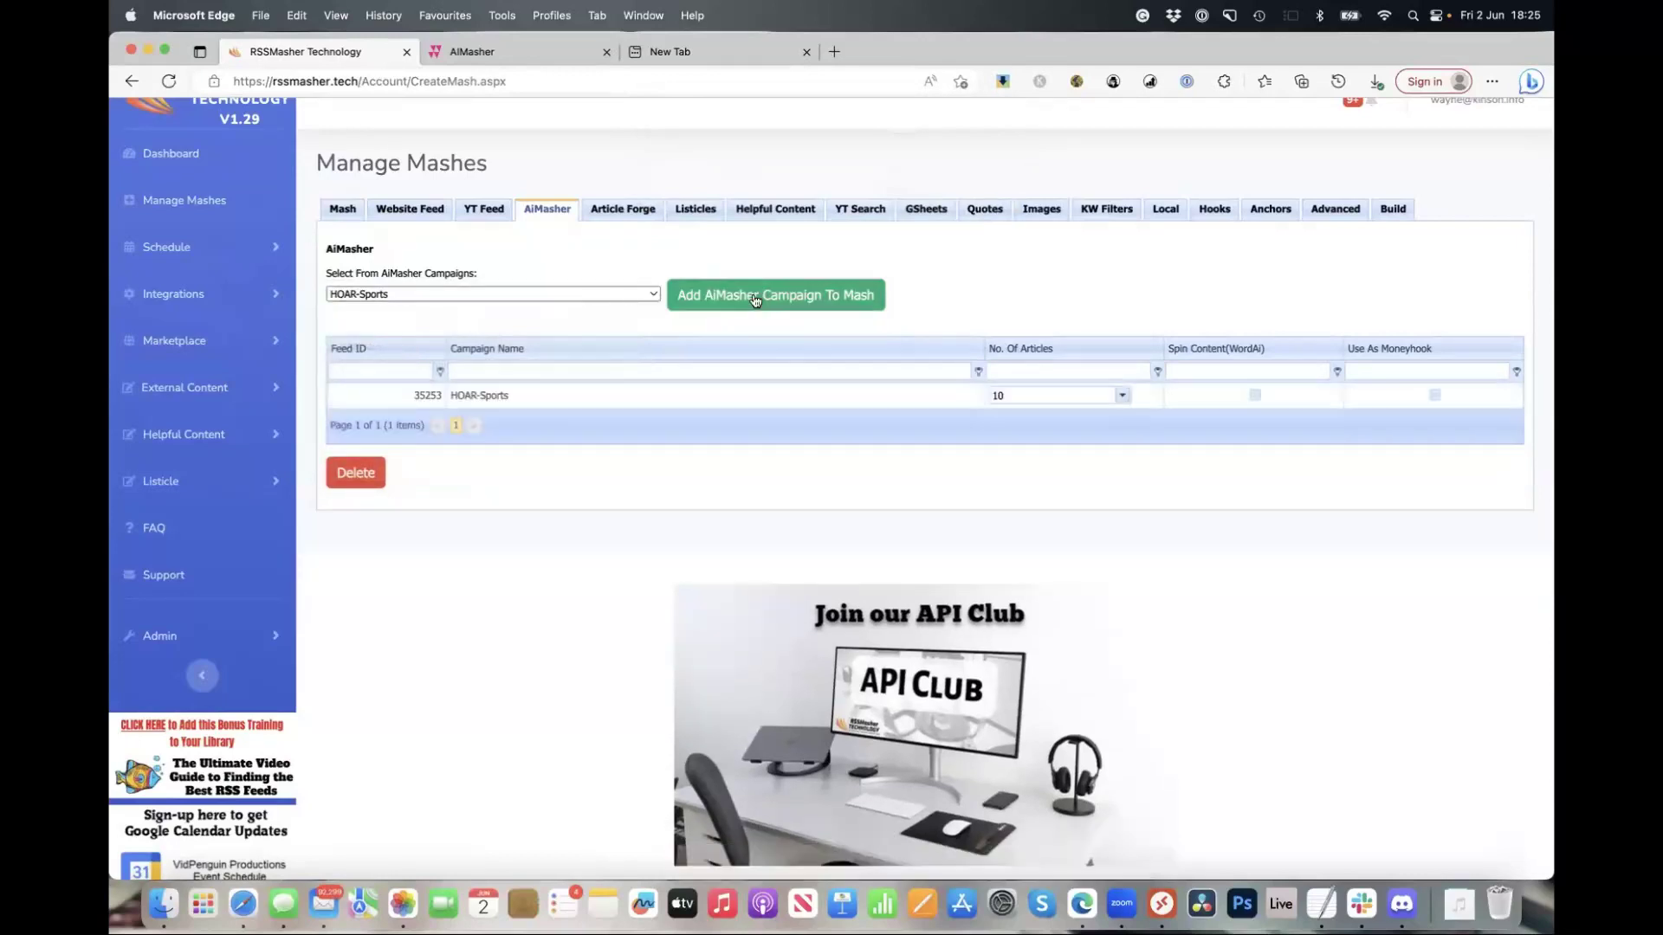
click(538, 396)
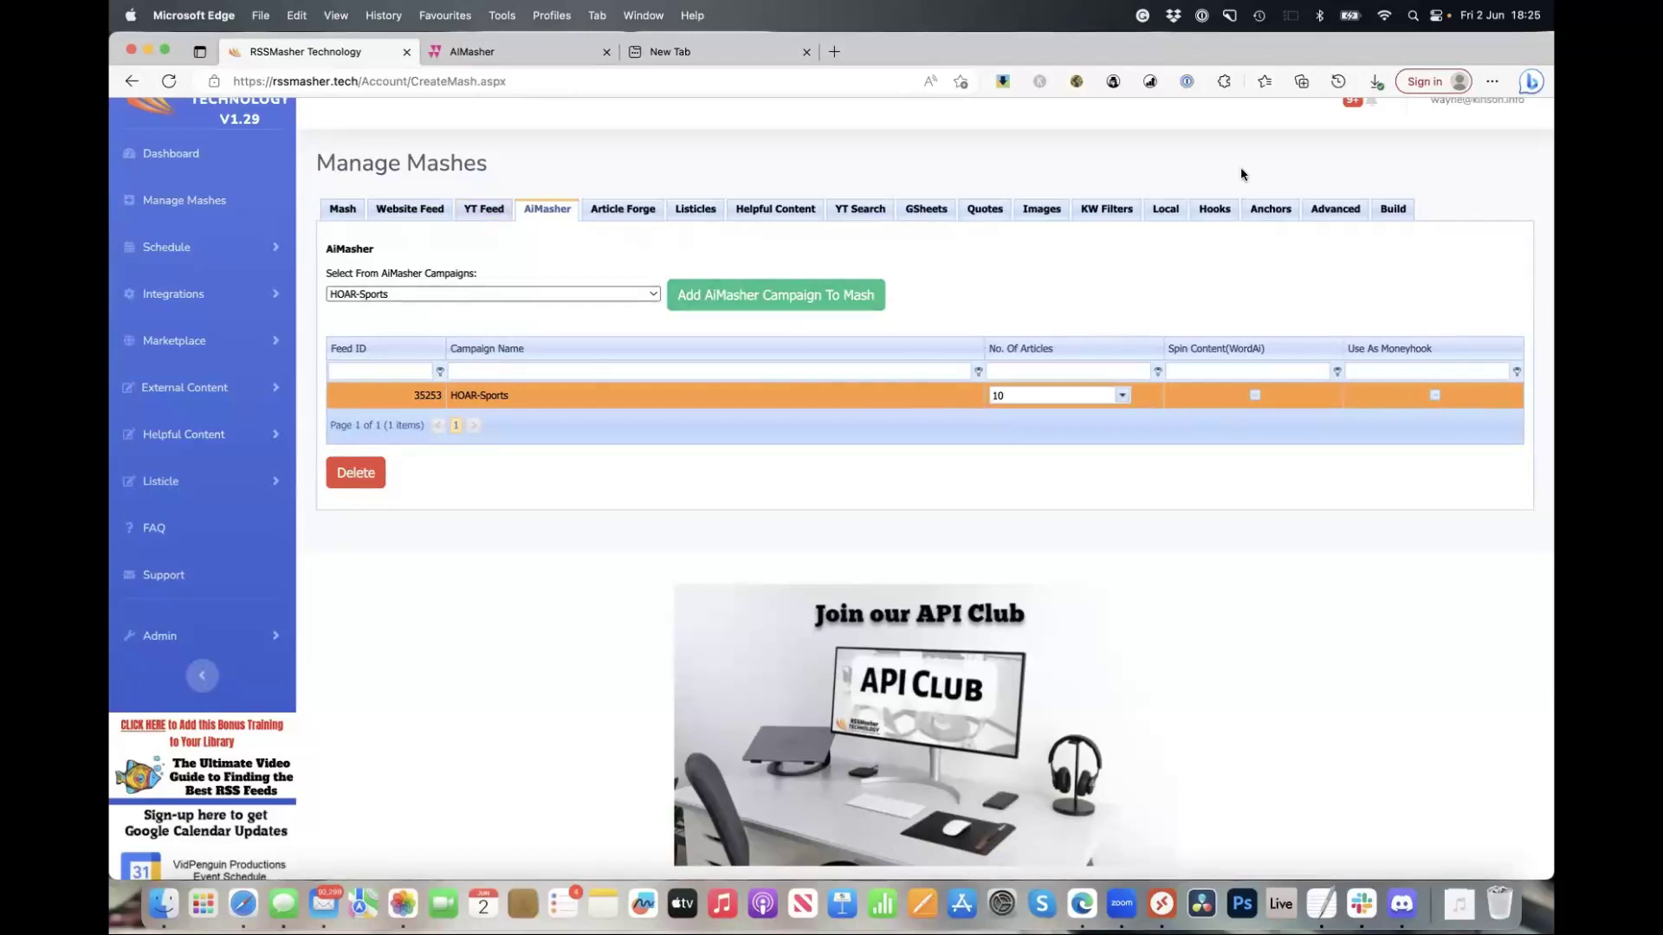
Look over the mash's Build, Hooks, Anchors and Local settings
click(1392, 213)
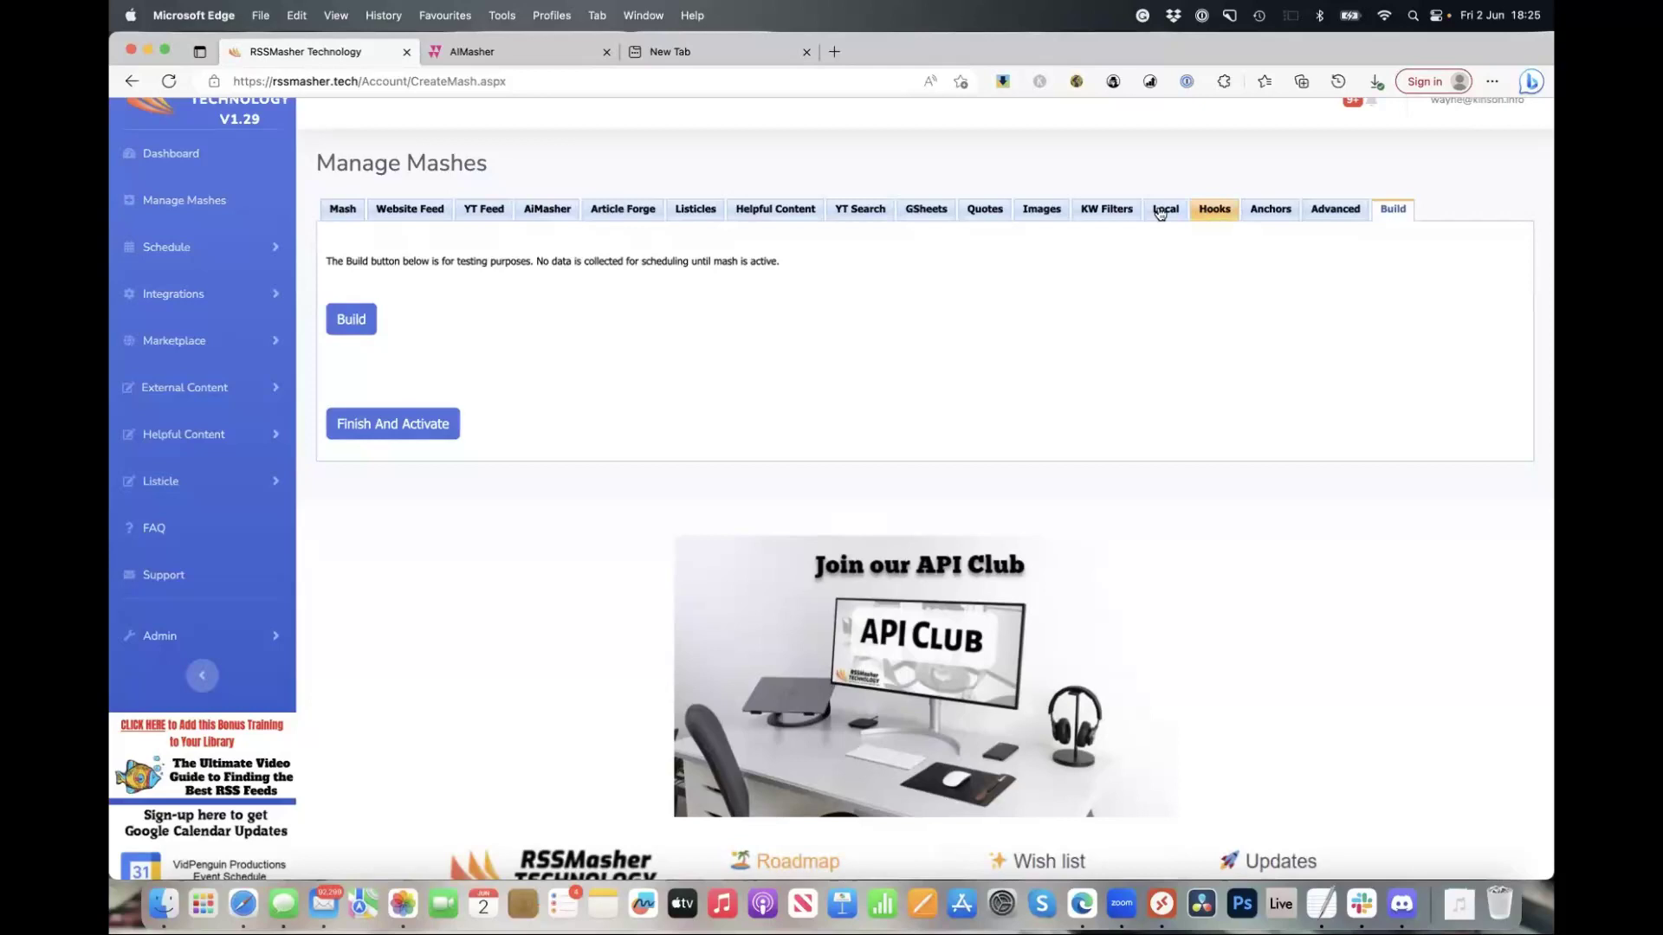
click(1216, 213)
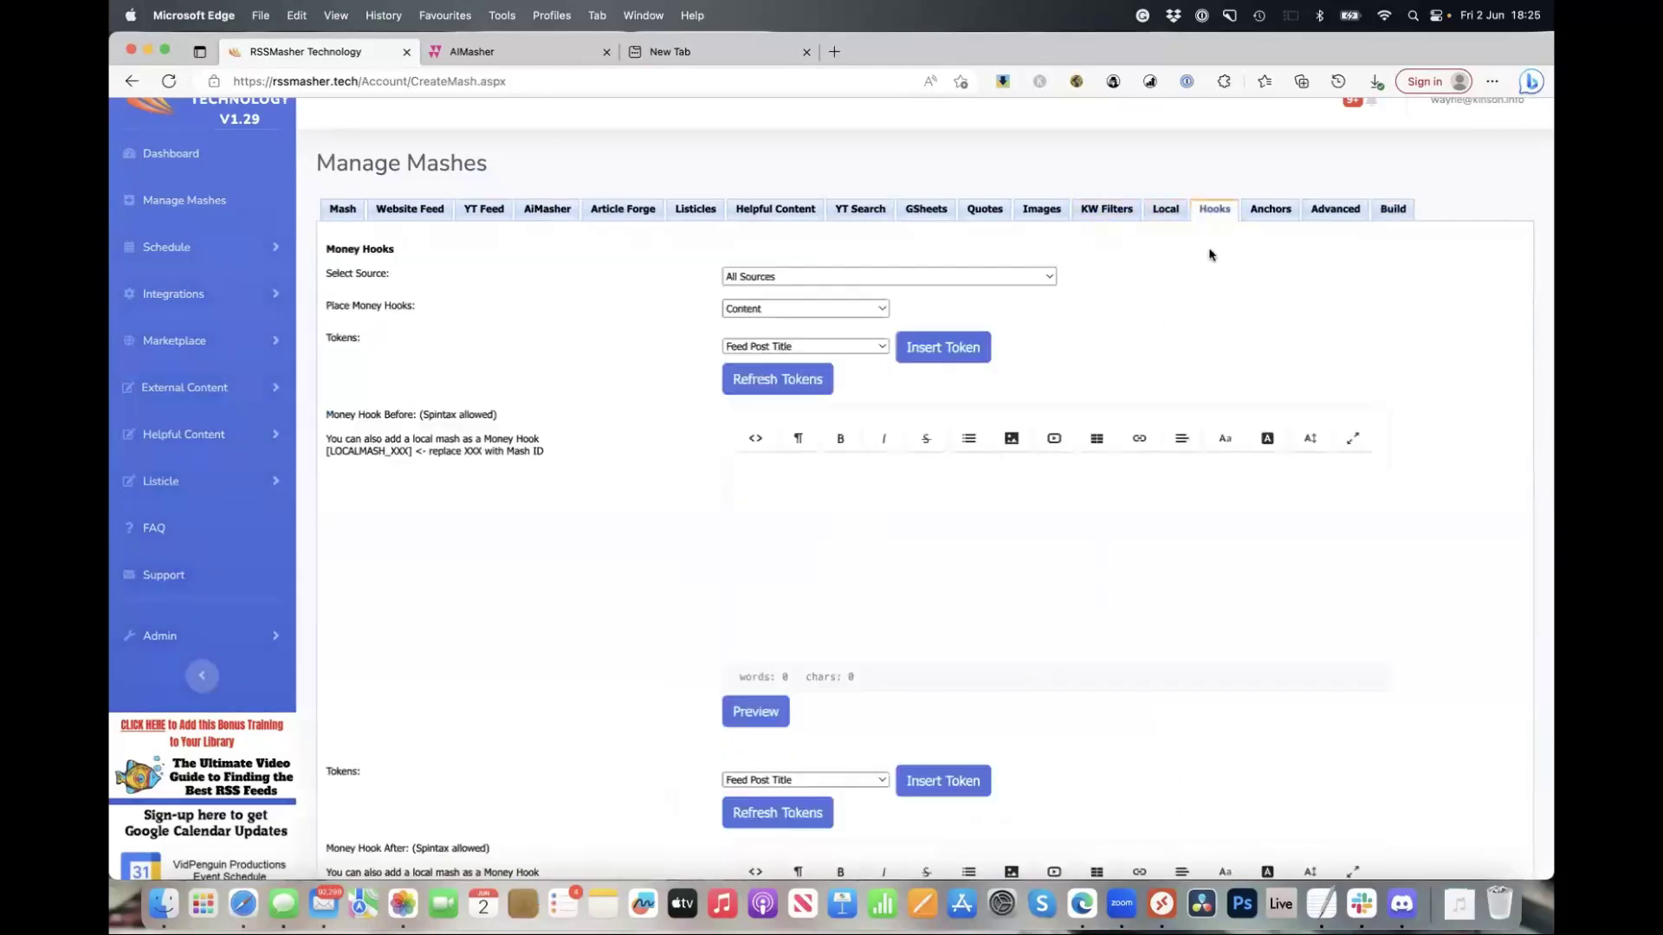
click(1269, 211)
click(1167, 211)
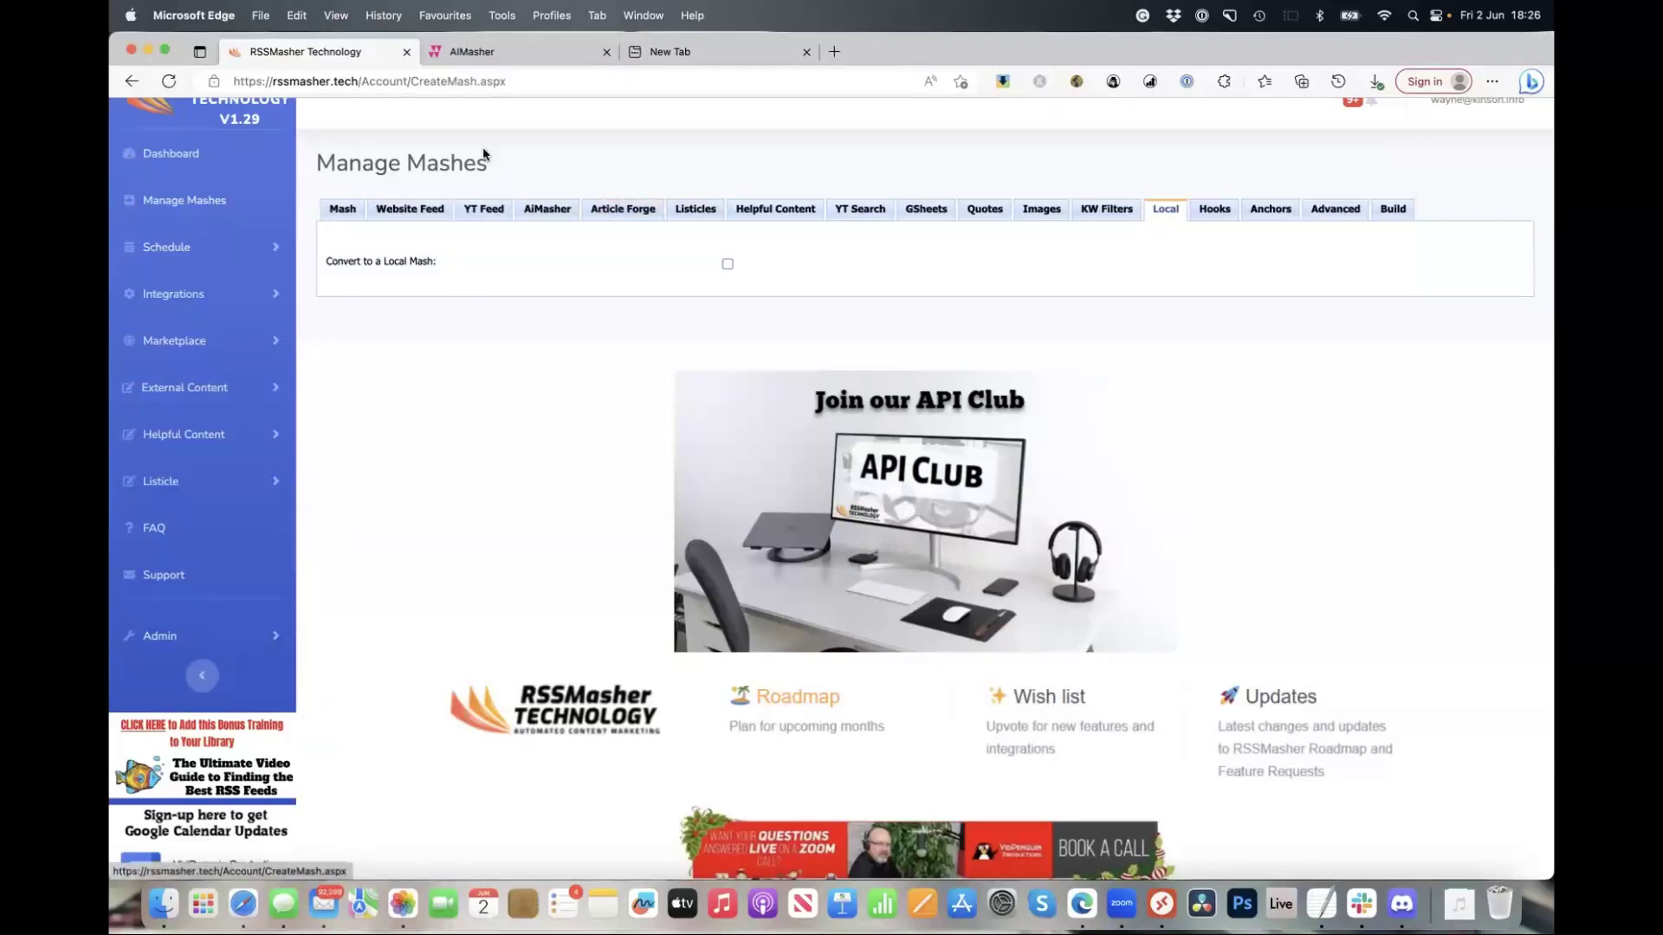
Switch to AIMasher and look through the My Articles list and its campaign and posting options
click(511, 50)
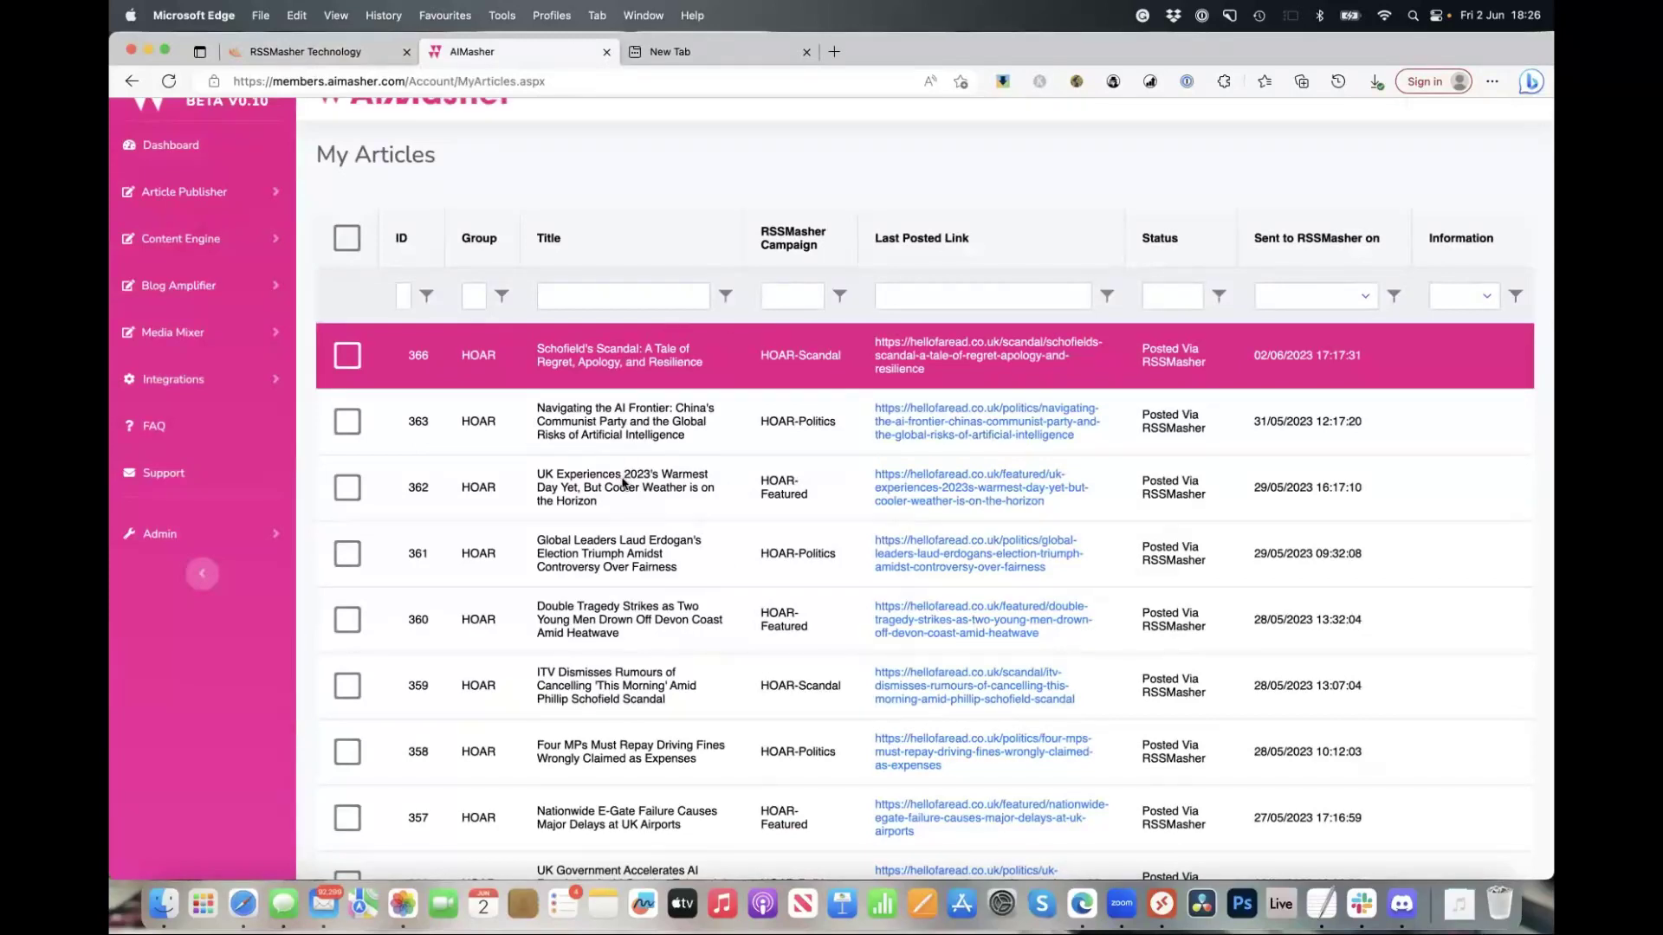
scroll(693, 361, down, 10)
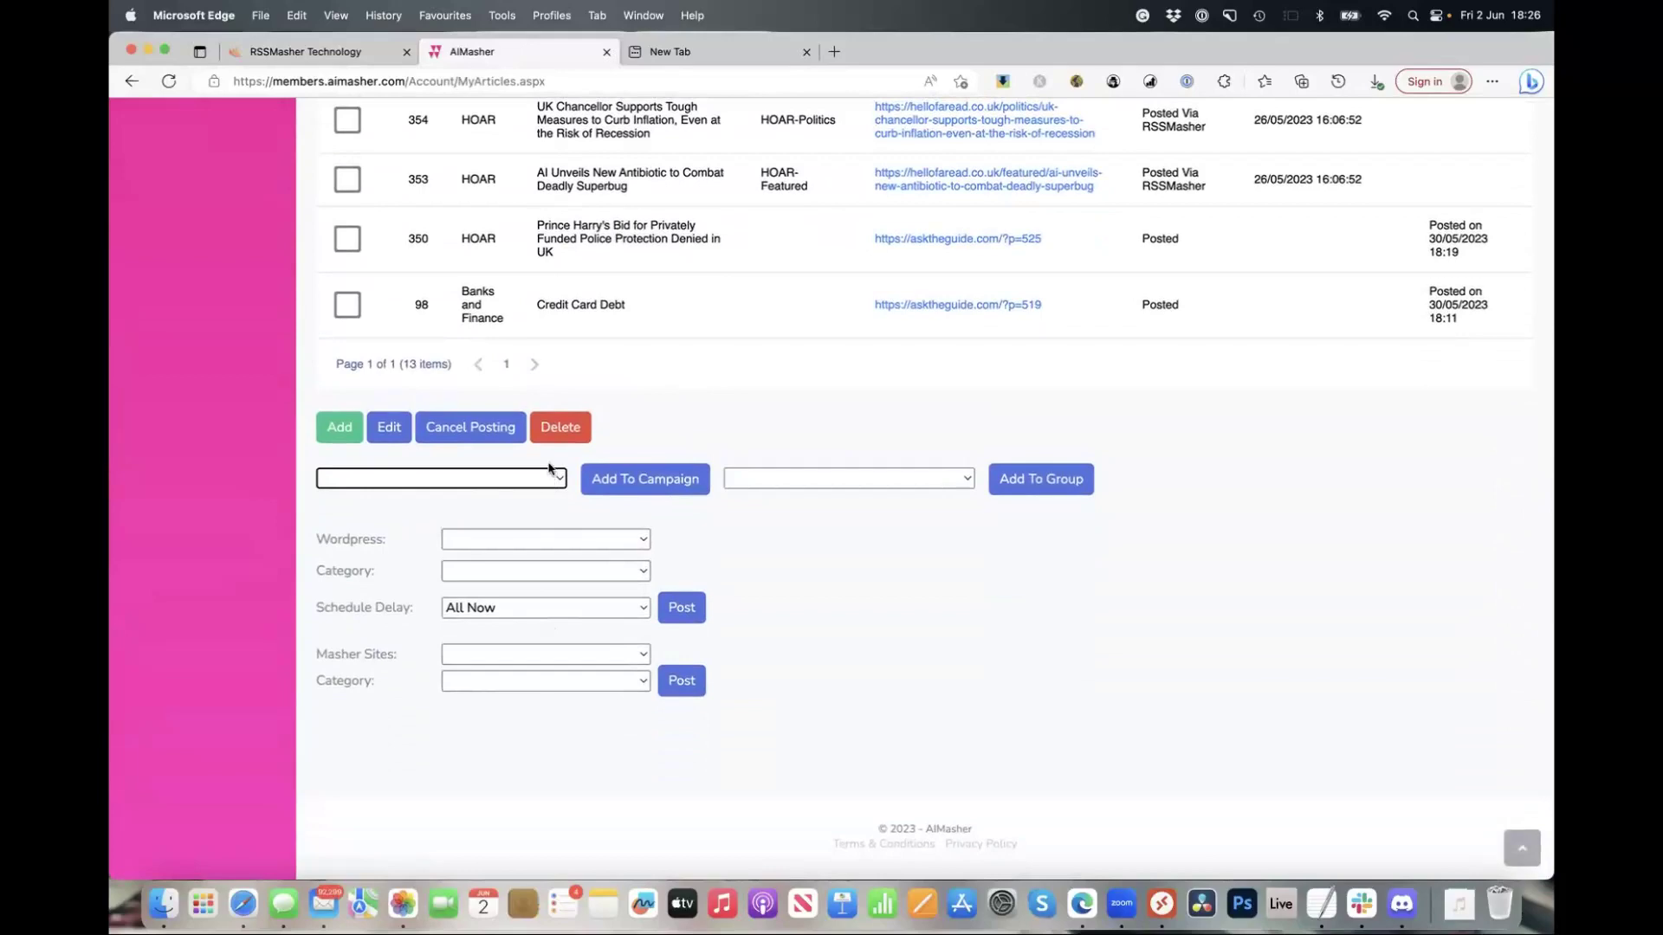
scroll(599, 404, up, 10)
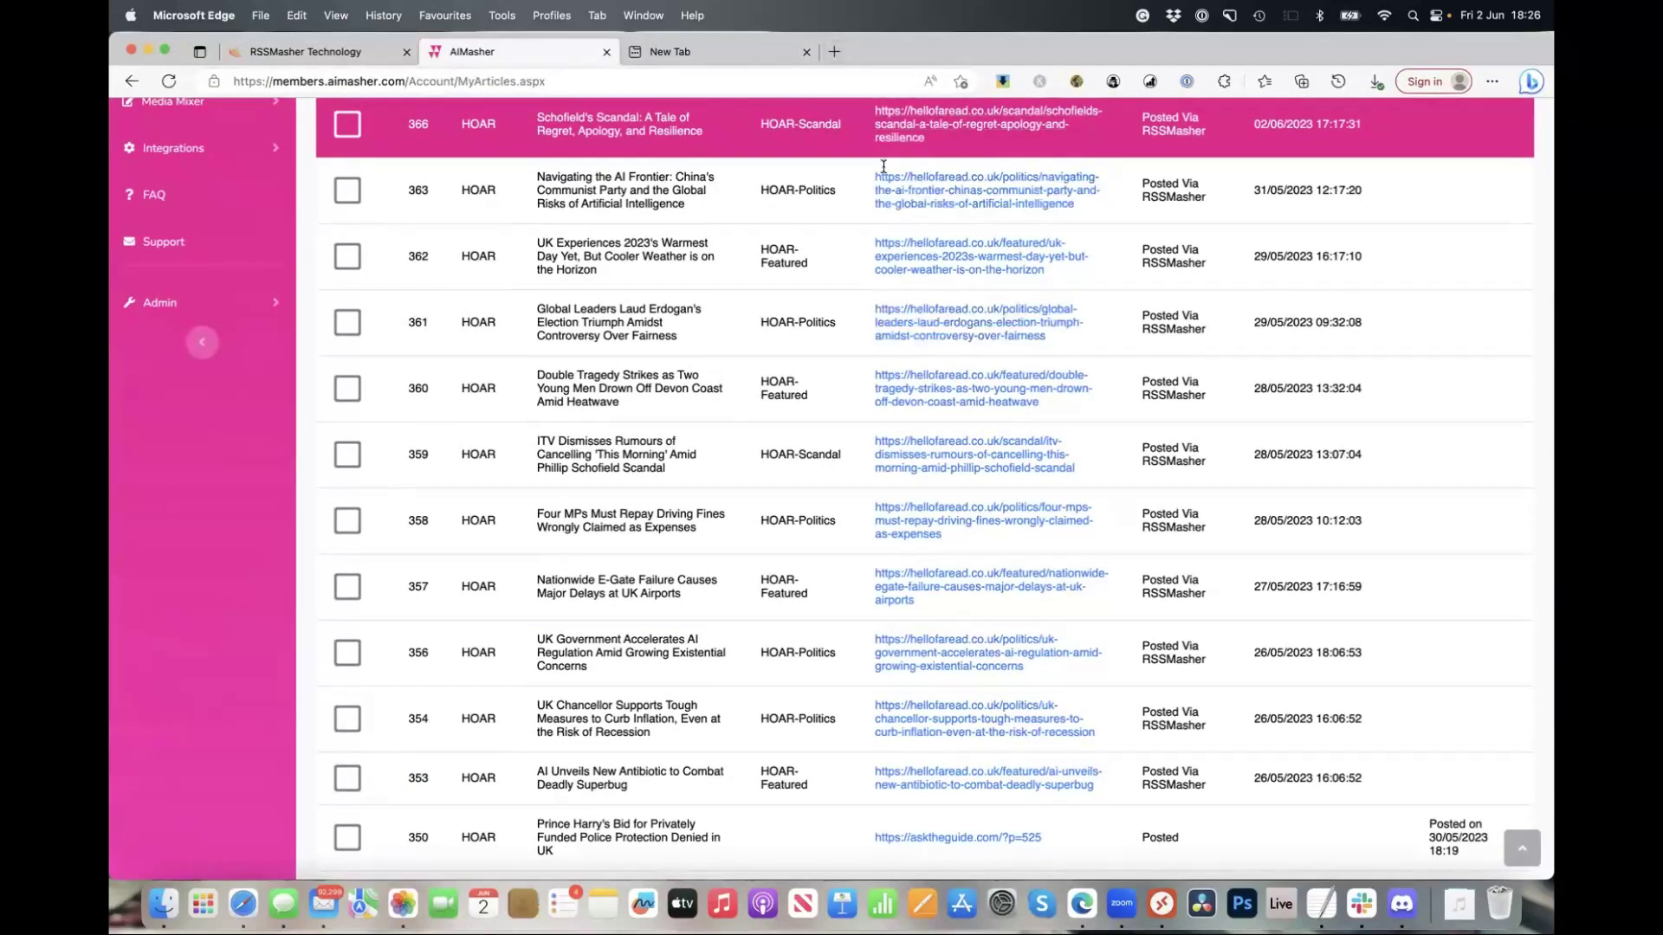
Open hellofaread.co.uk in a new browser tab and look through the stories published on its home page
click(834, 54)
text(hellofaread.co)
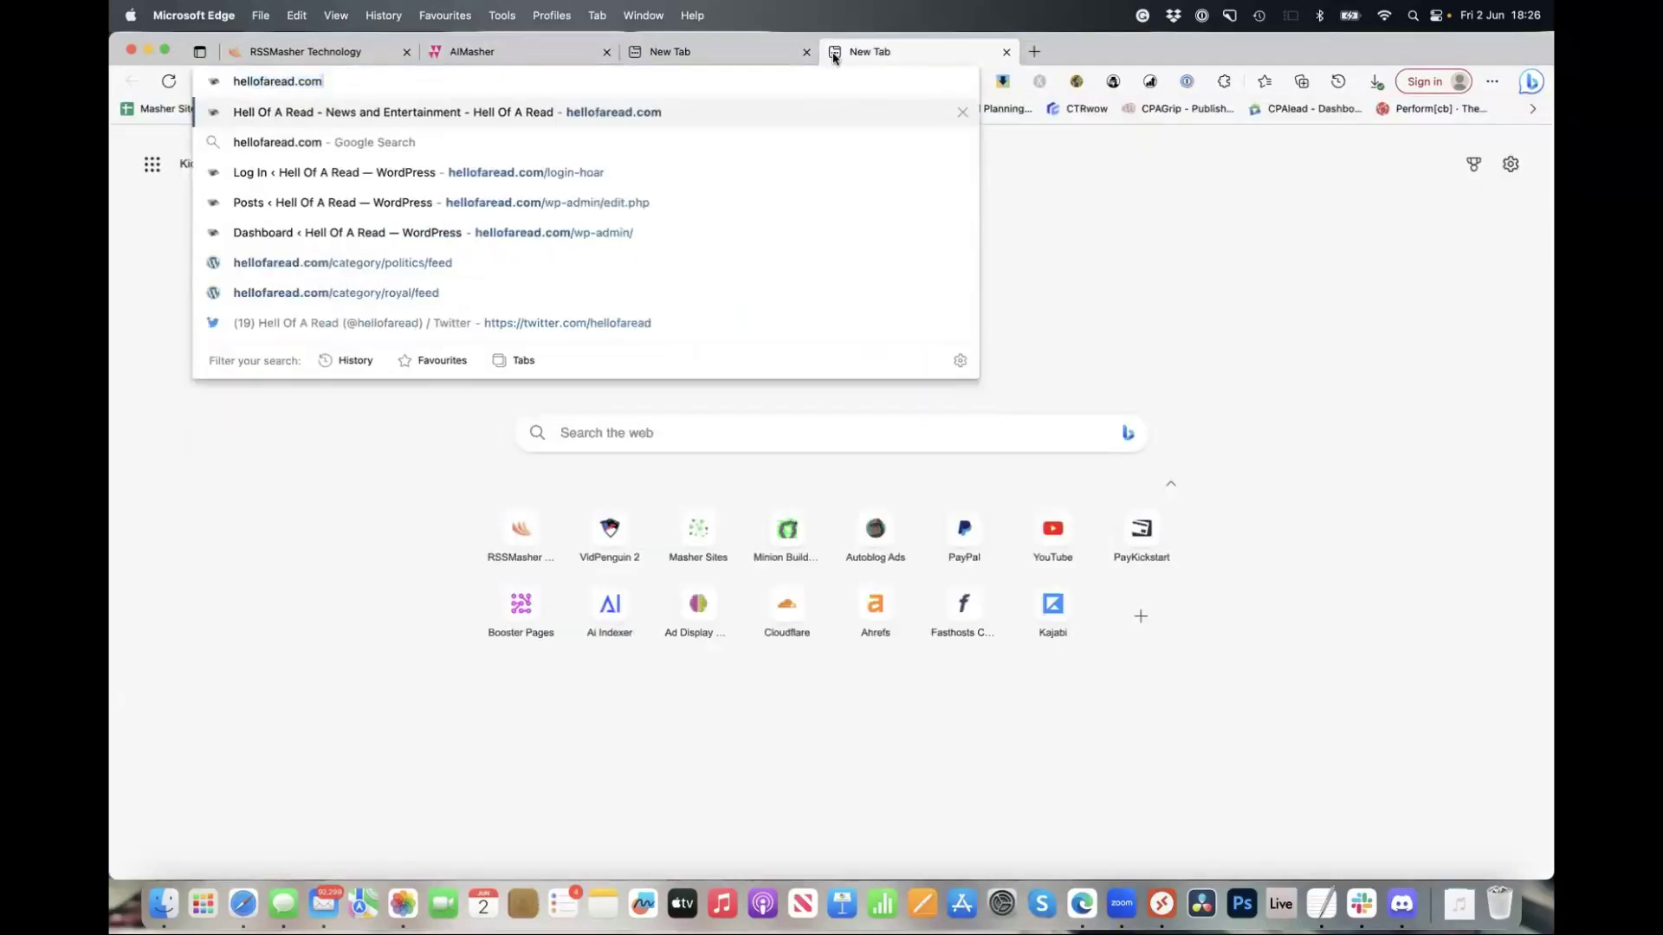
text(.uk)
key(Return)
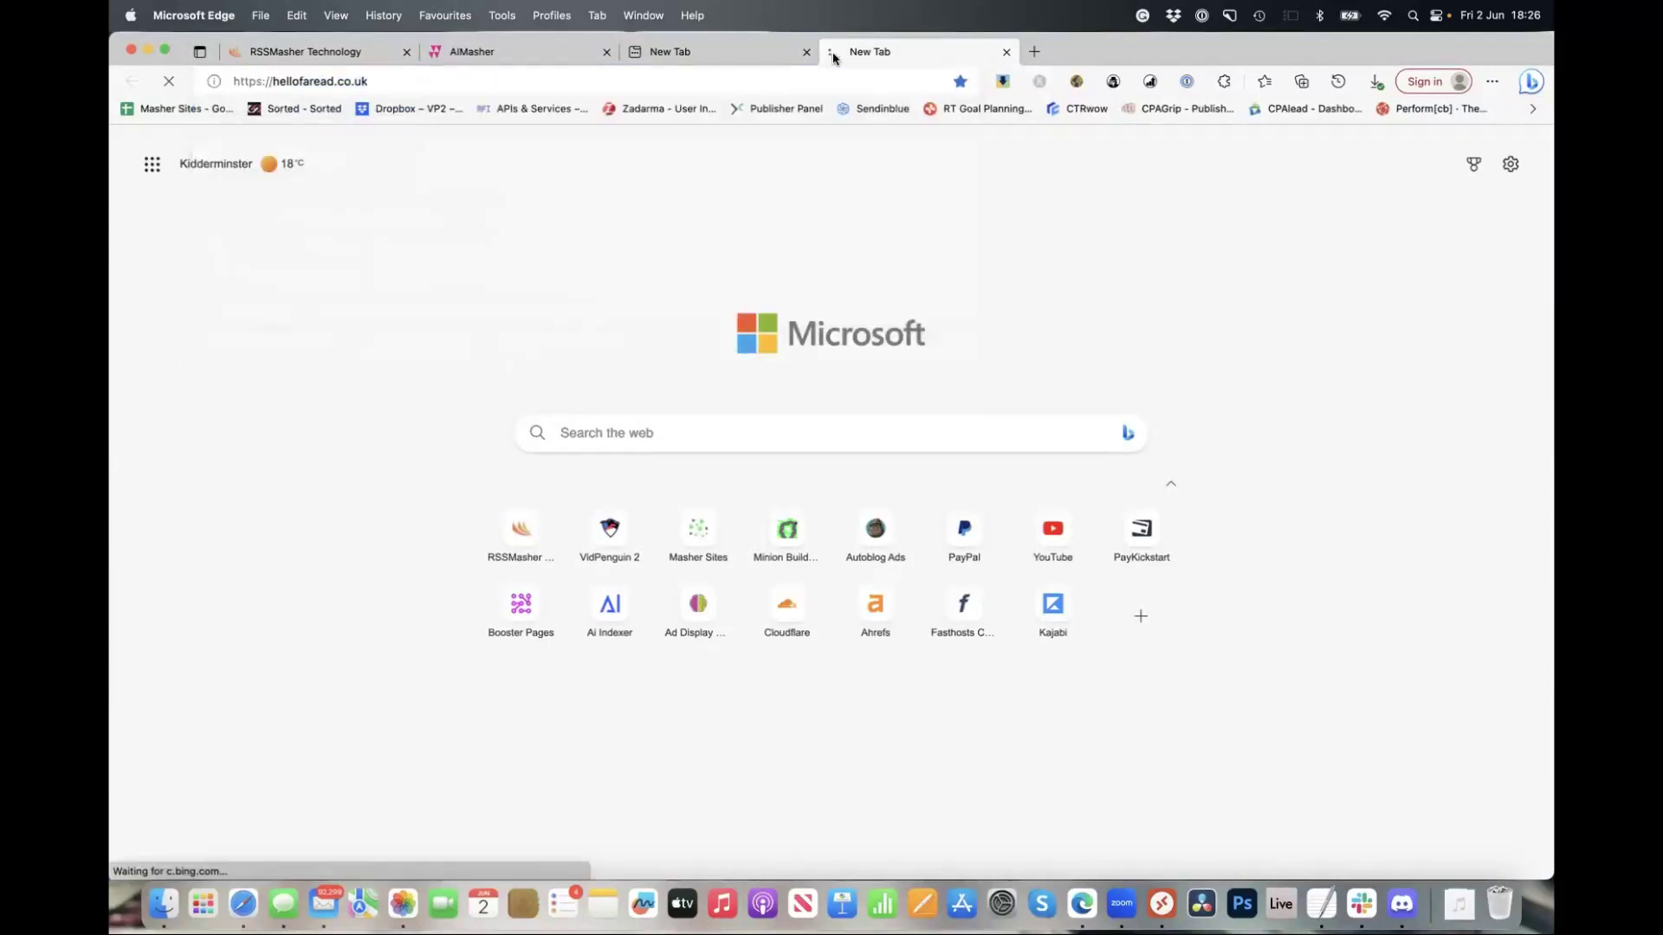
scroll(522, 379, down, 5)
scroll(522, 379, down, 5)
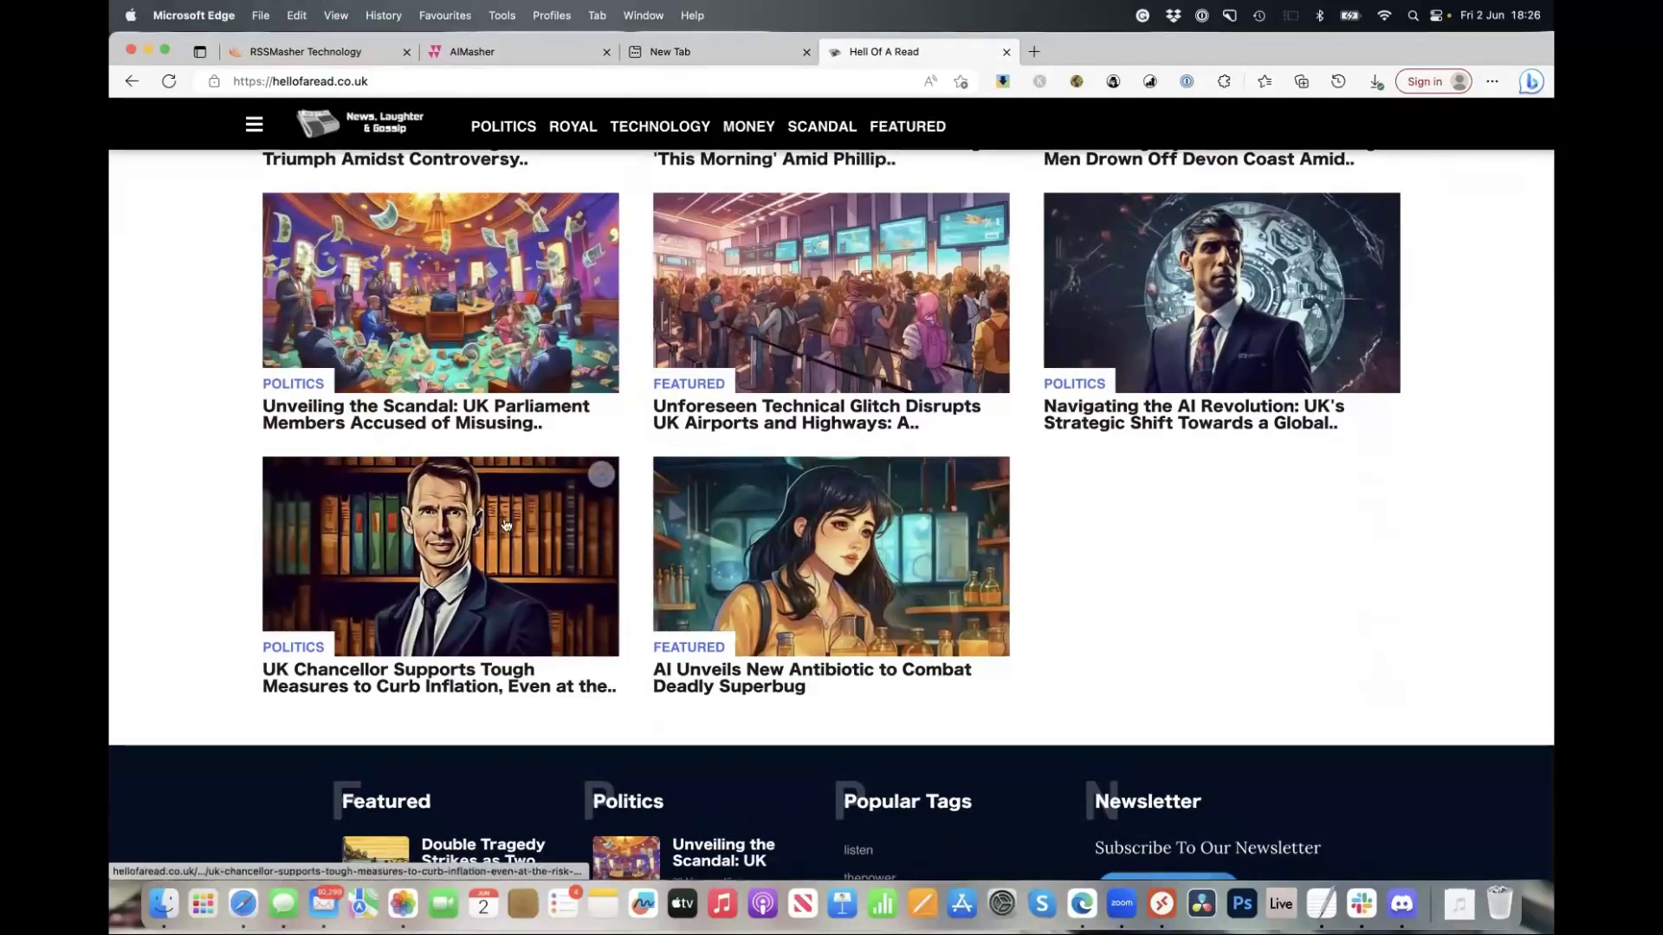
scroll(447, 530, up, 10)
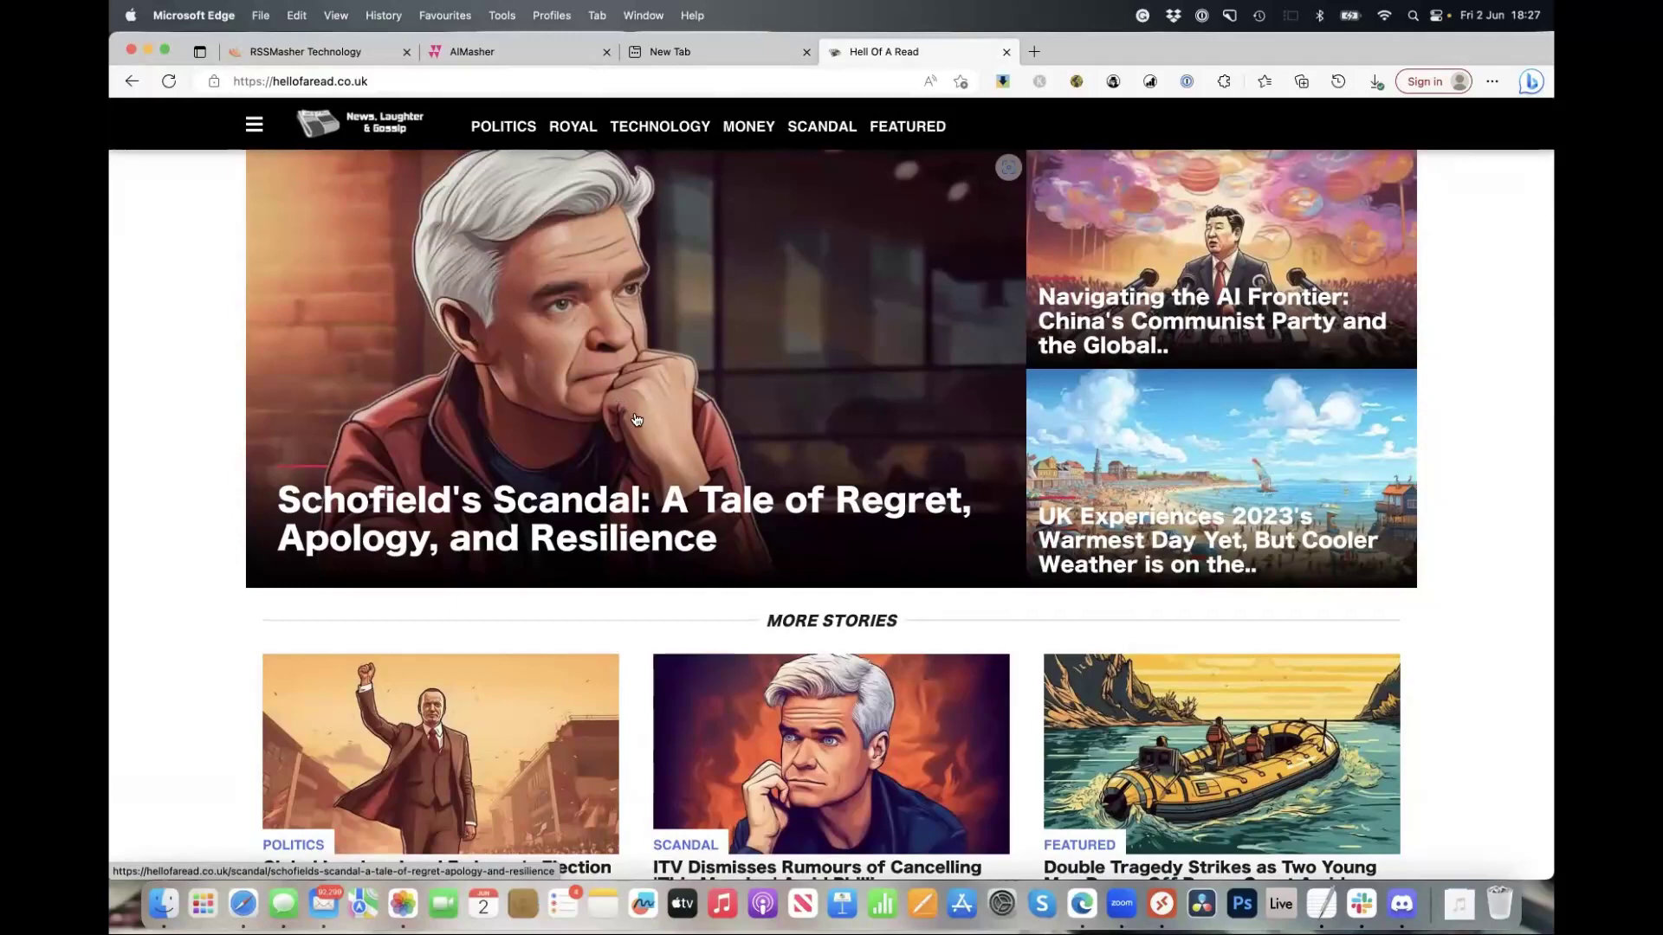
Open the lead story "Schofield's Scandal: A Tale of Regret, Apology, and Resilience" and examine the article down to its tags
click(569, 257)
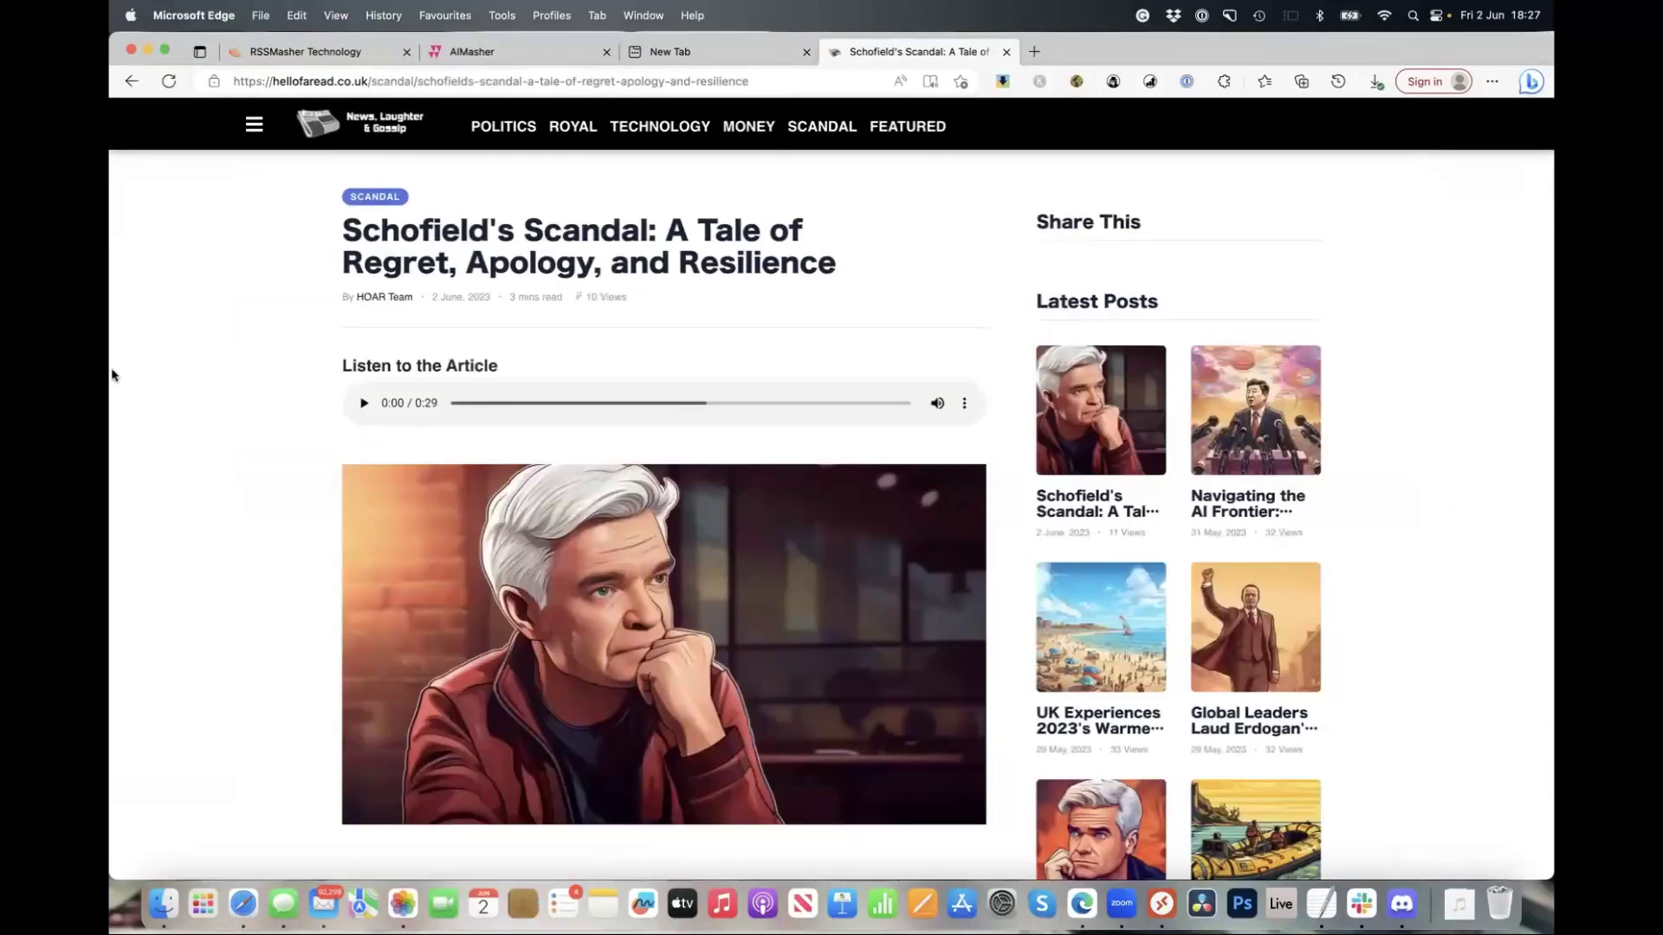
scroll(234, 426, down, 5)
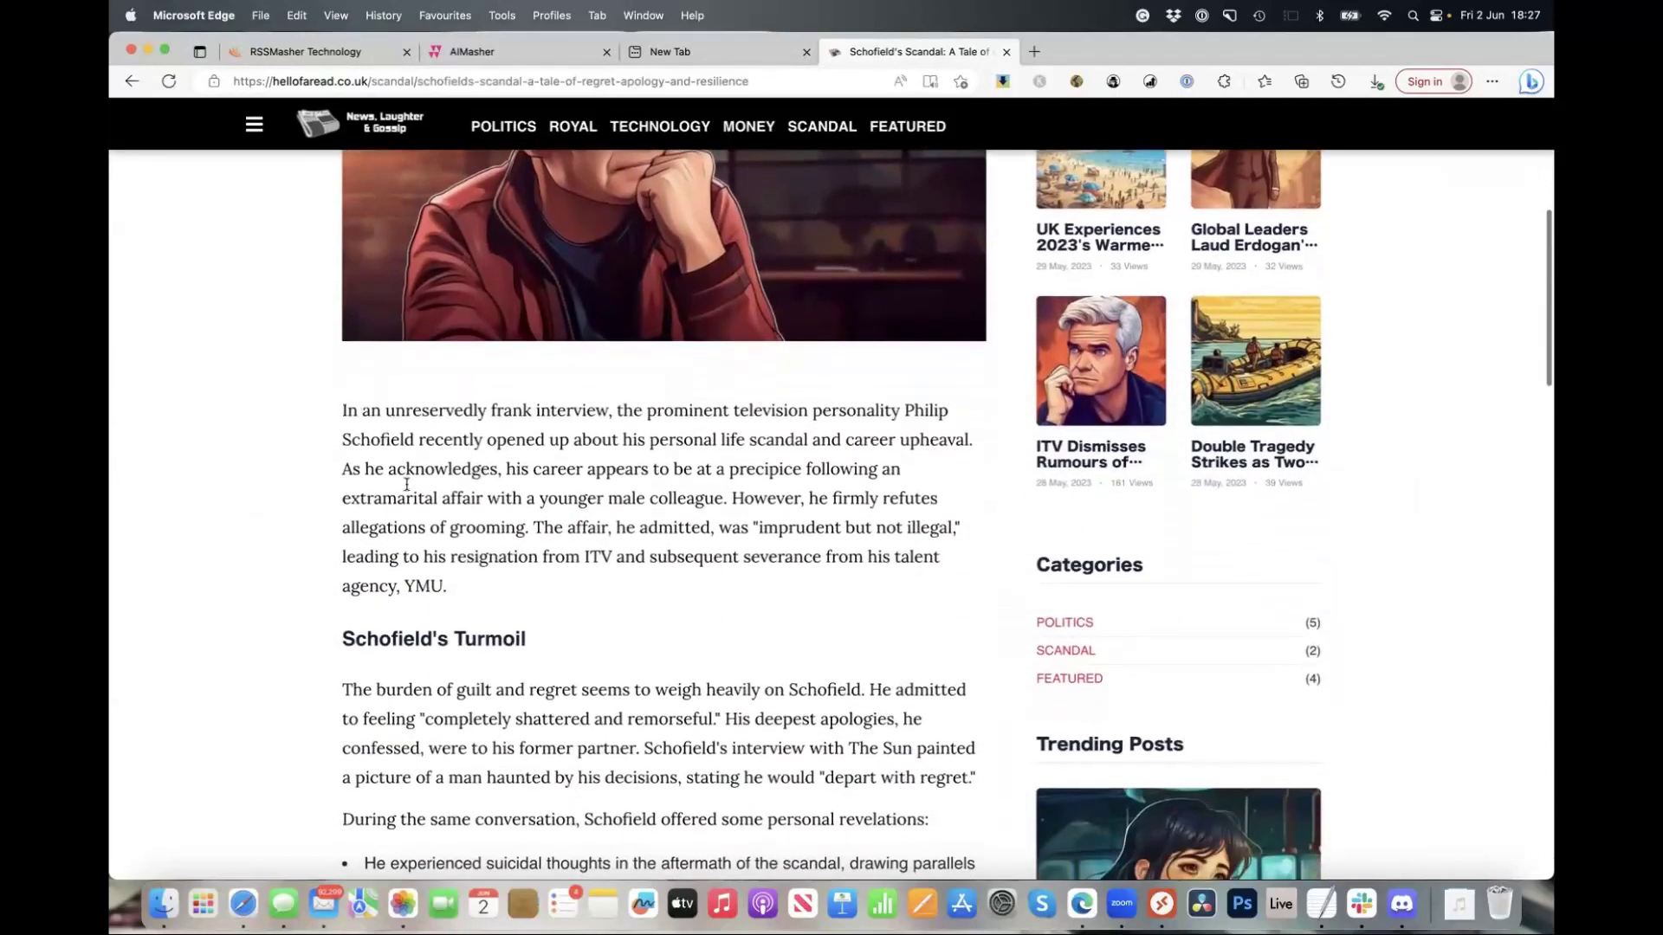
scroll(422, 612, down, 4)
scroll(424, 611, down, 4)
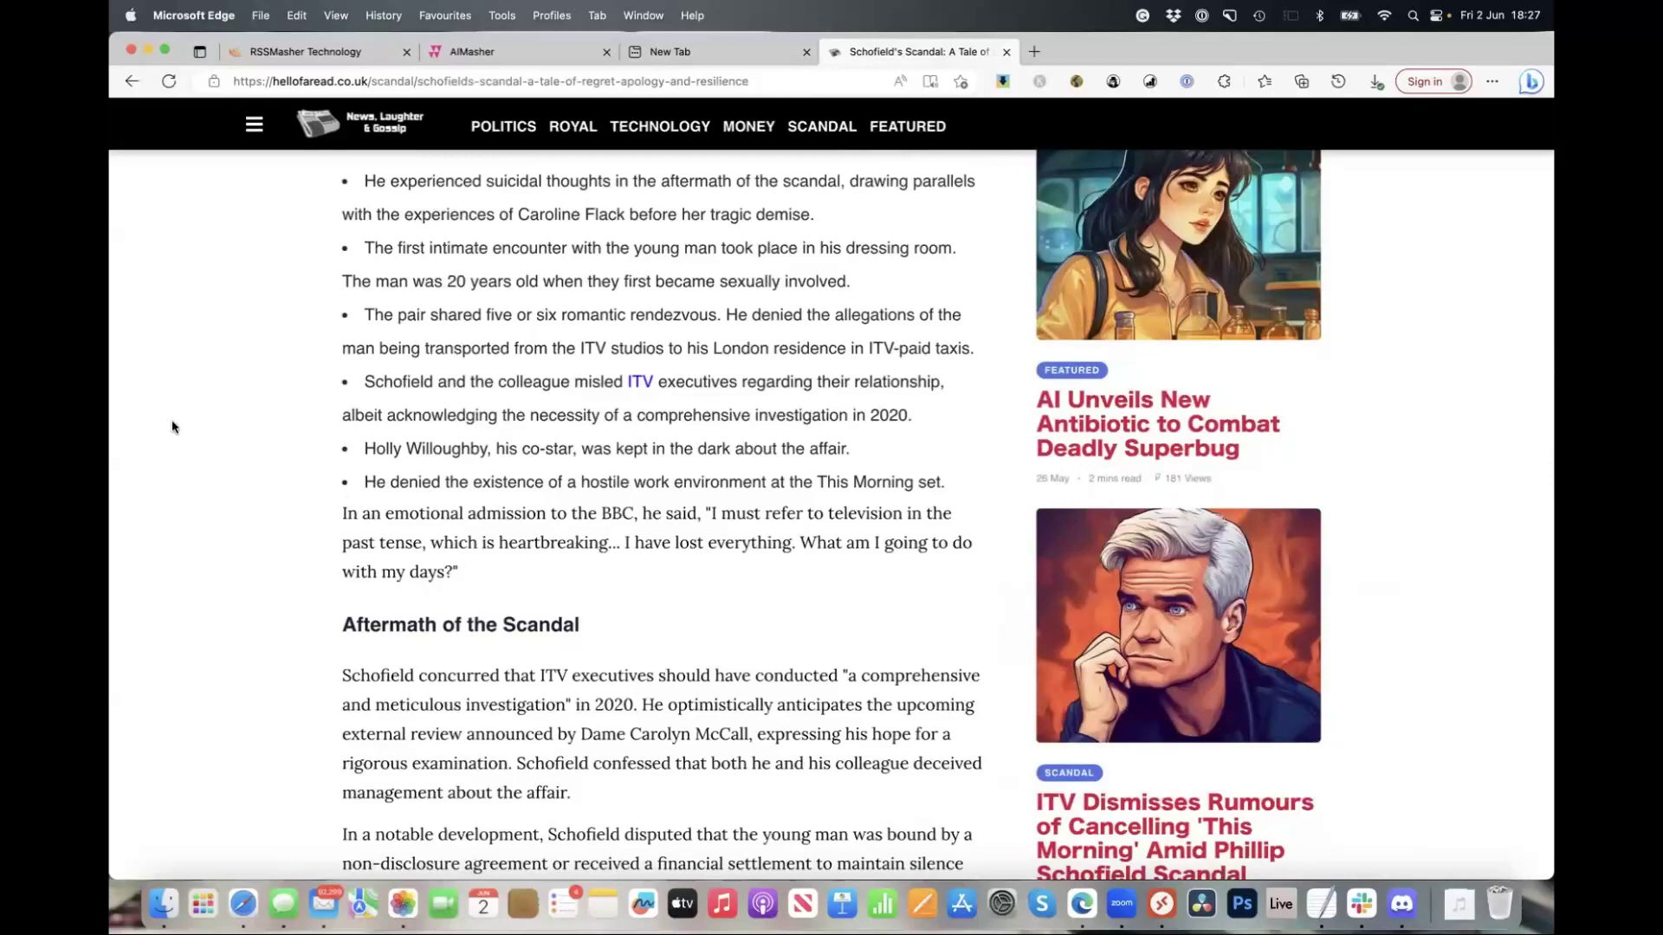
scroll(172, 427, down, 4)
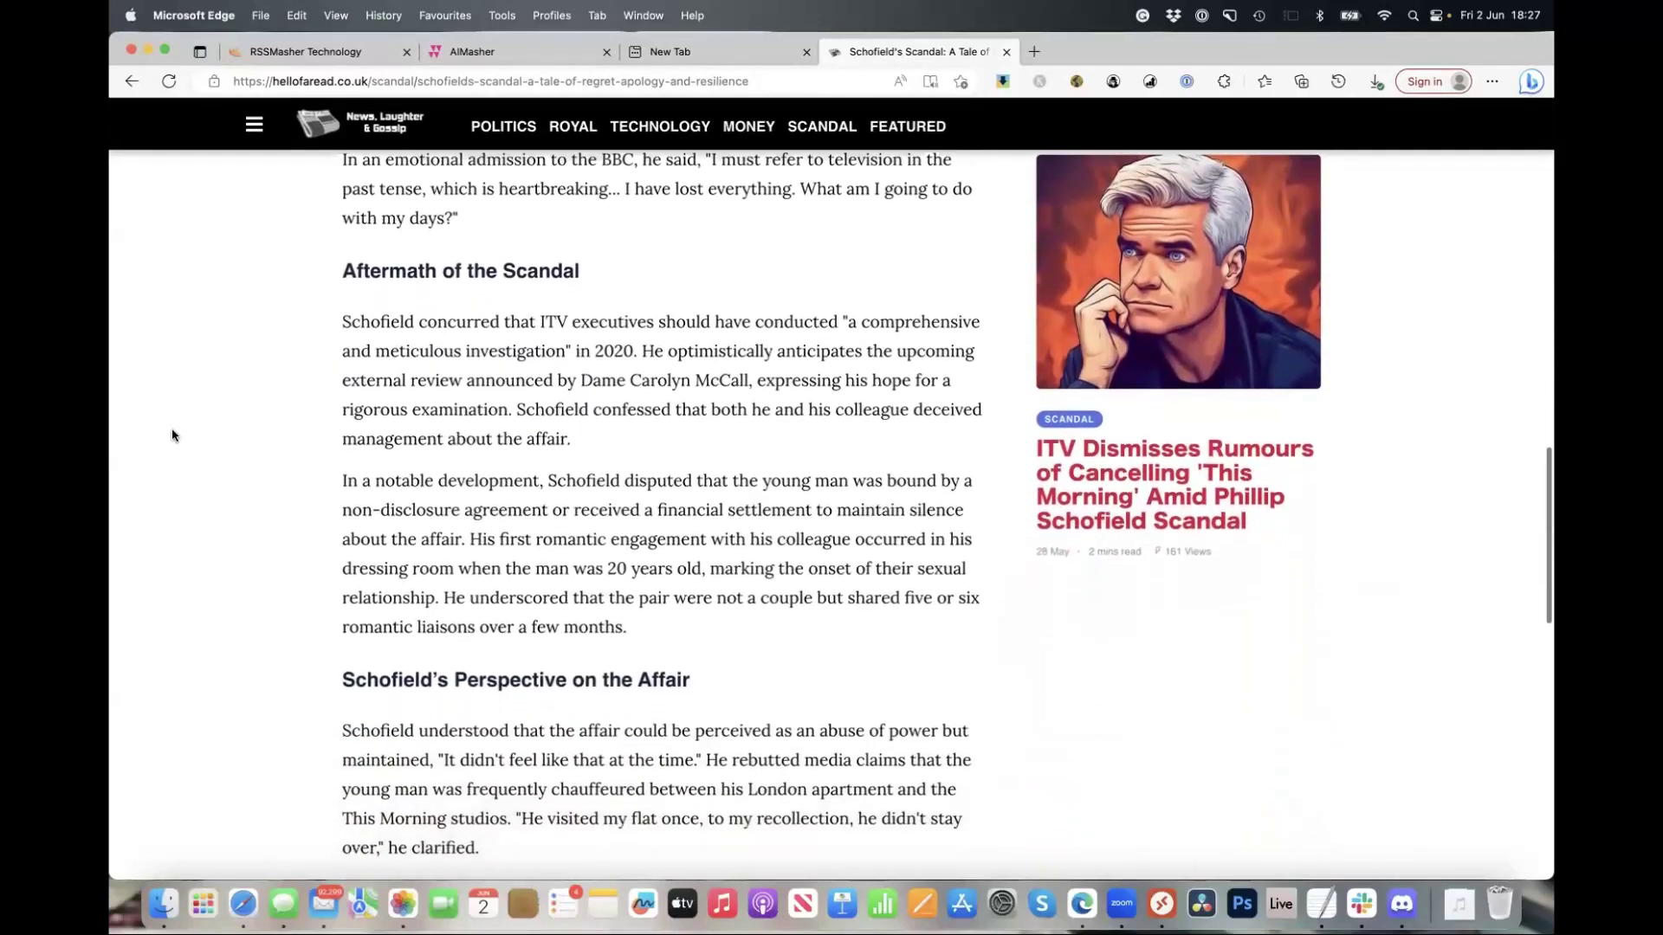
scroll(362, 284, down, 11)
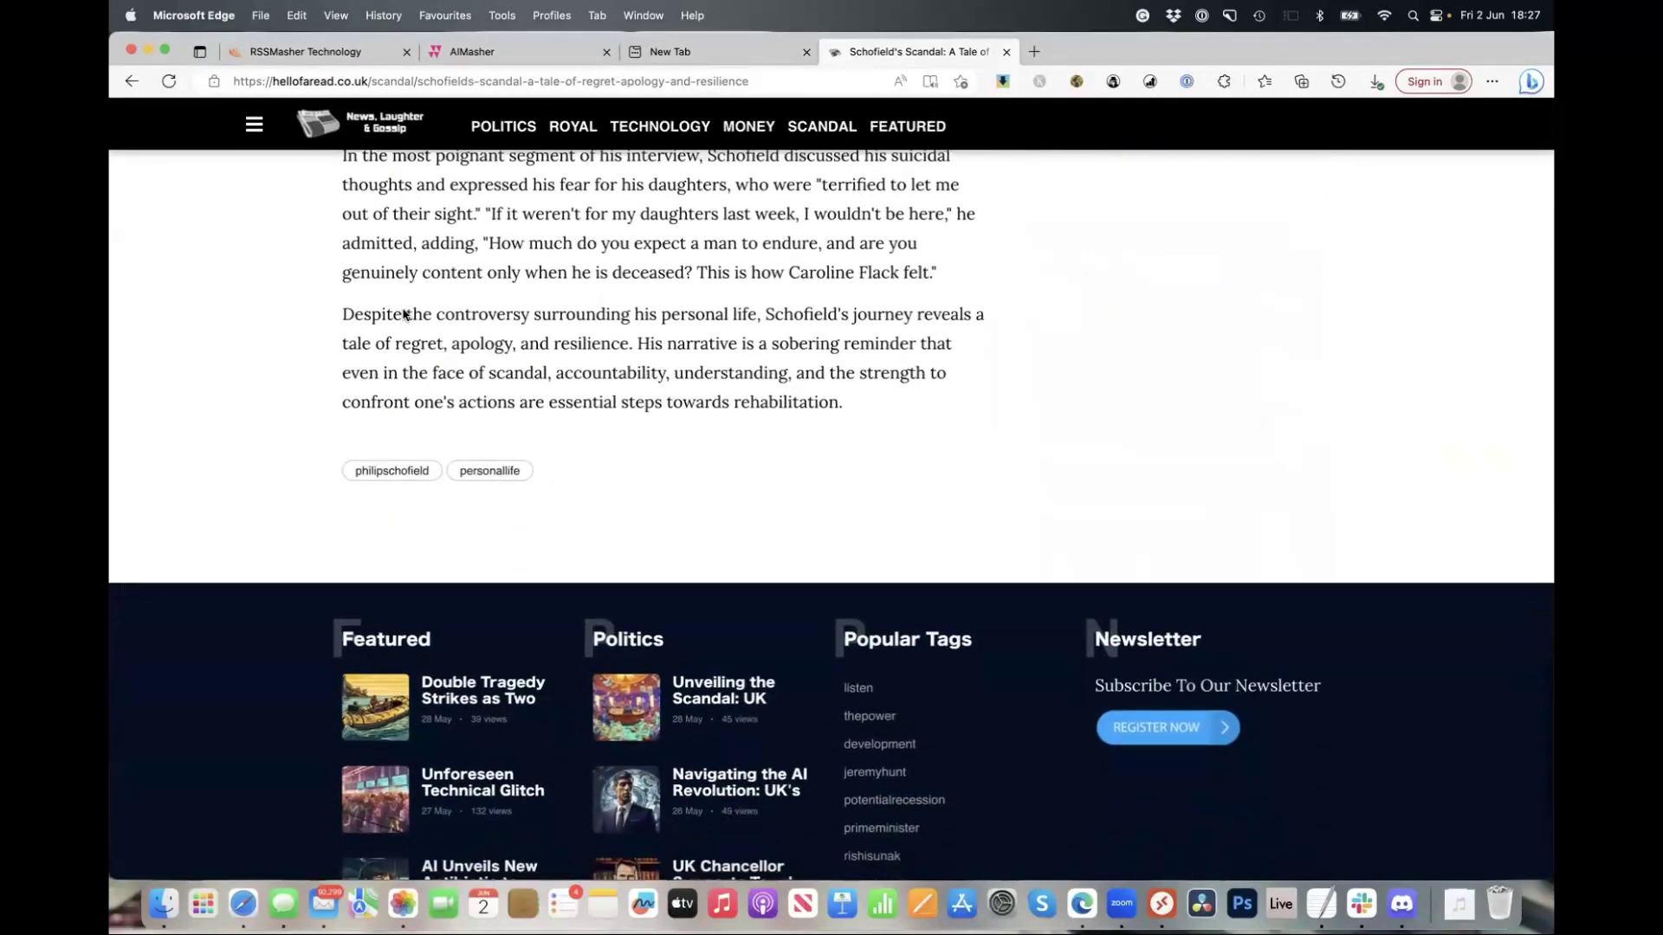
scroll(403, 313, up, 20)
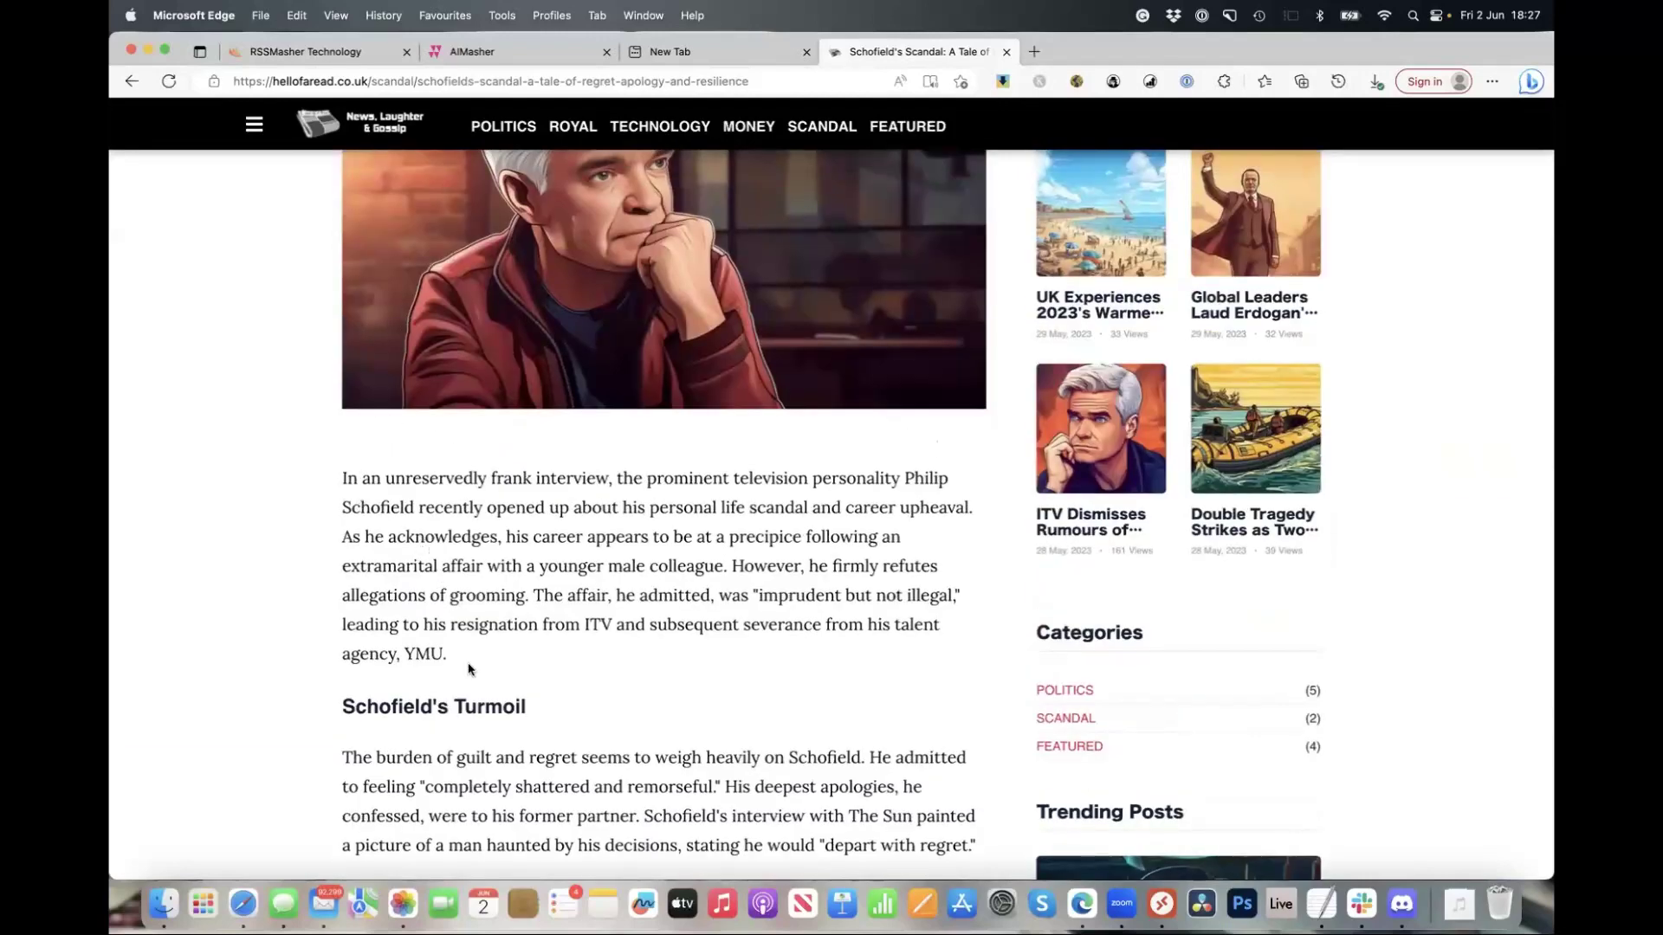
scroll(468, 670, up, 5)
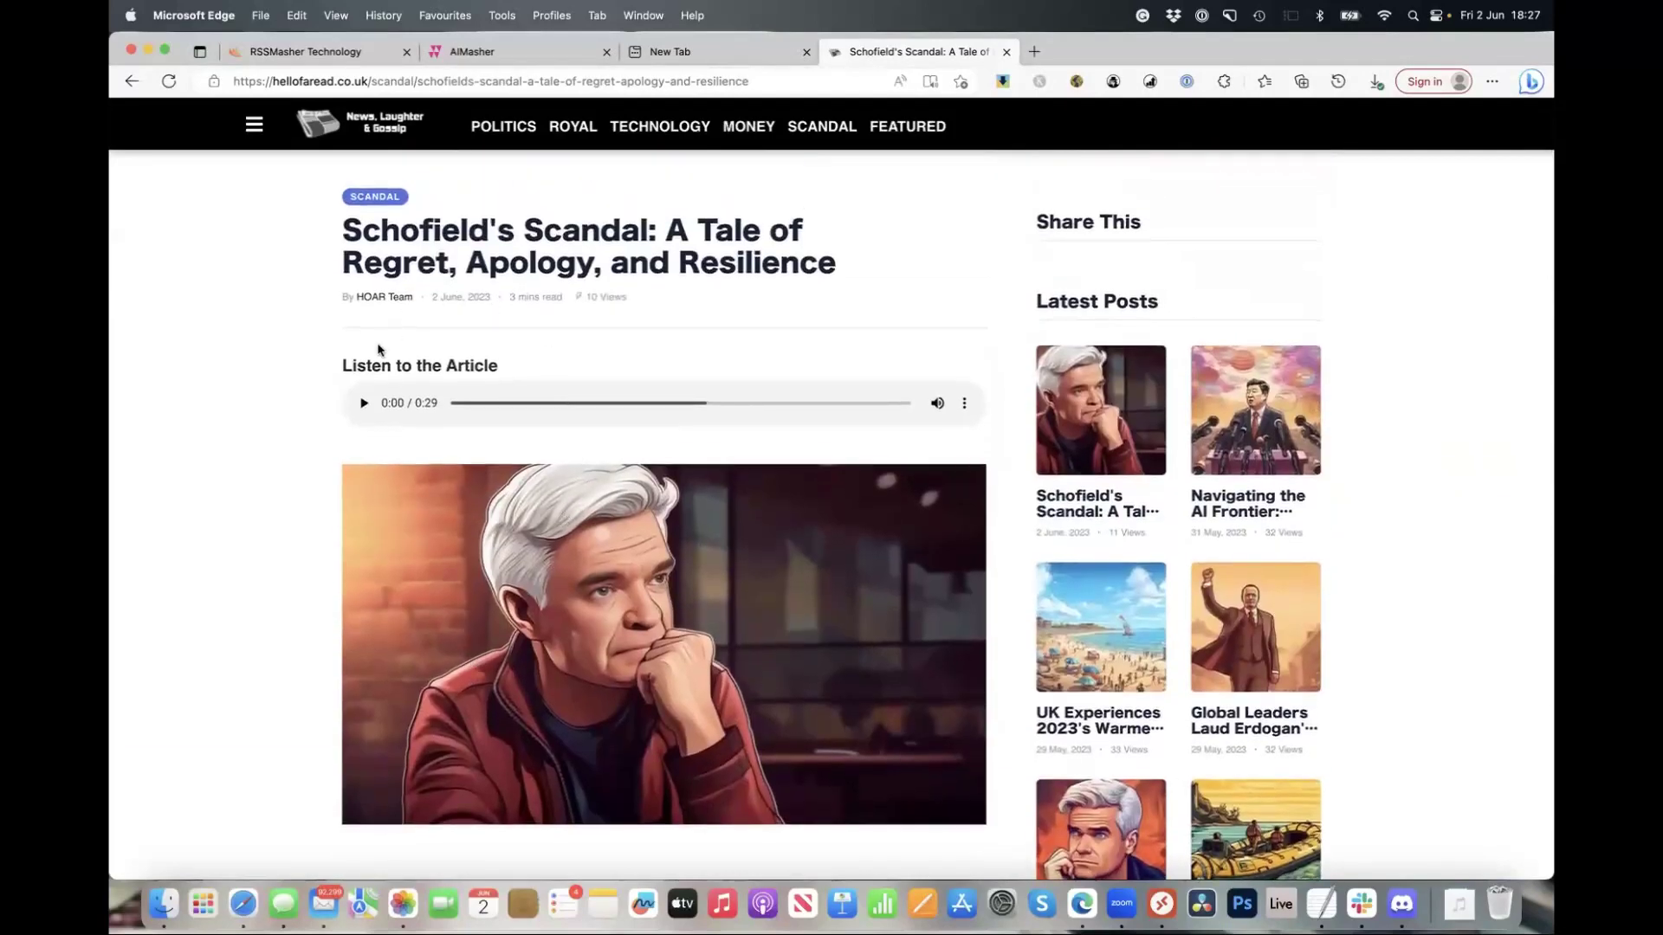
Play a few seconds of the article's audio and inspect the opening paragraph of its text
click(364, 404)
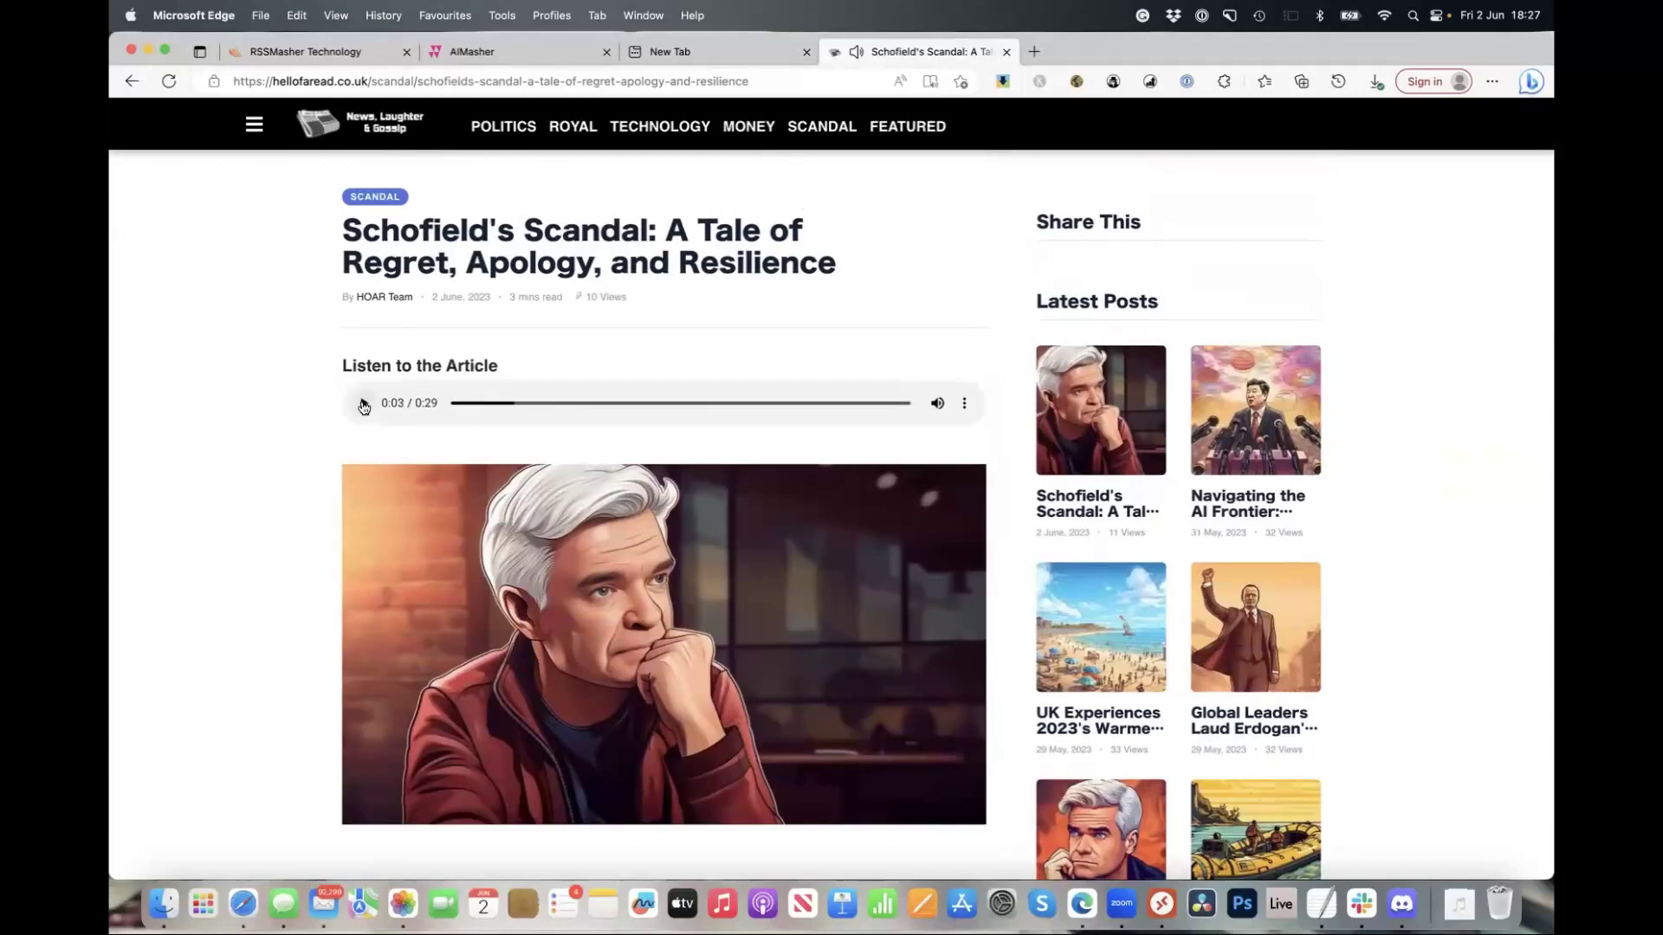
scroll(294, 468, down, 4)
drag(345, 604, 756, 602)
click(282, 543)
scroll(263, 521, up, 4)
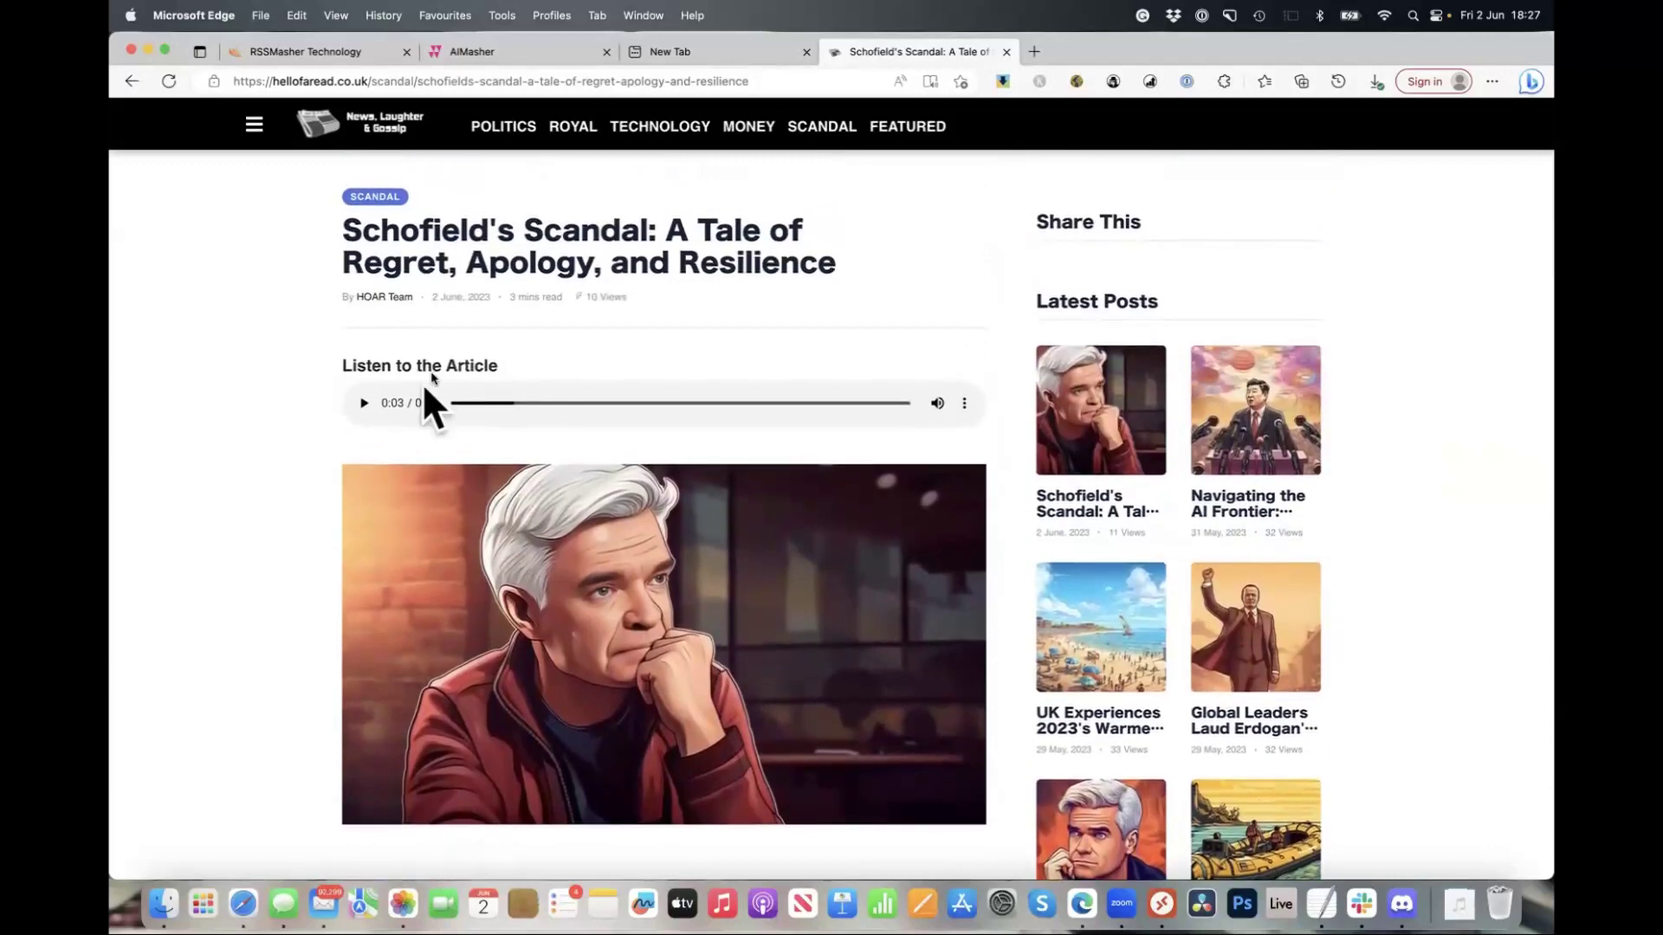
Look over the Schofield article's body text, subheading, bullet list and main image on the published page
scroll(137, 523, down, 5)
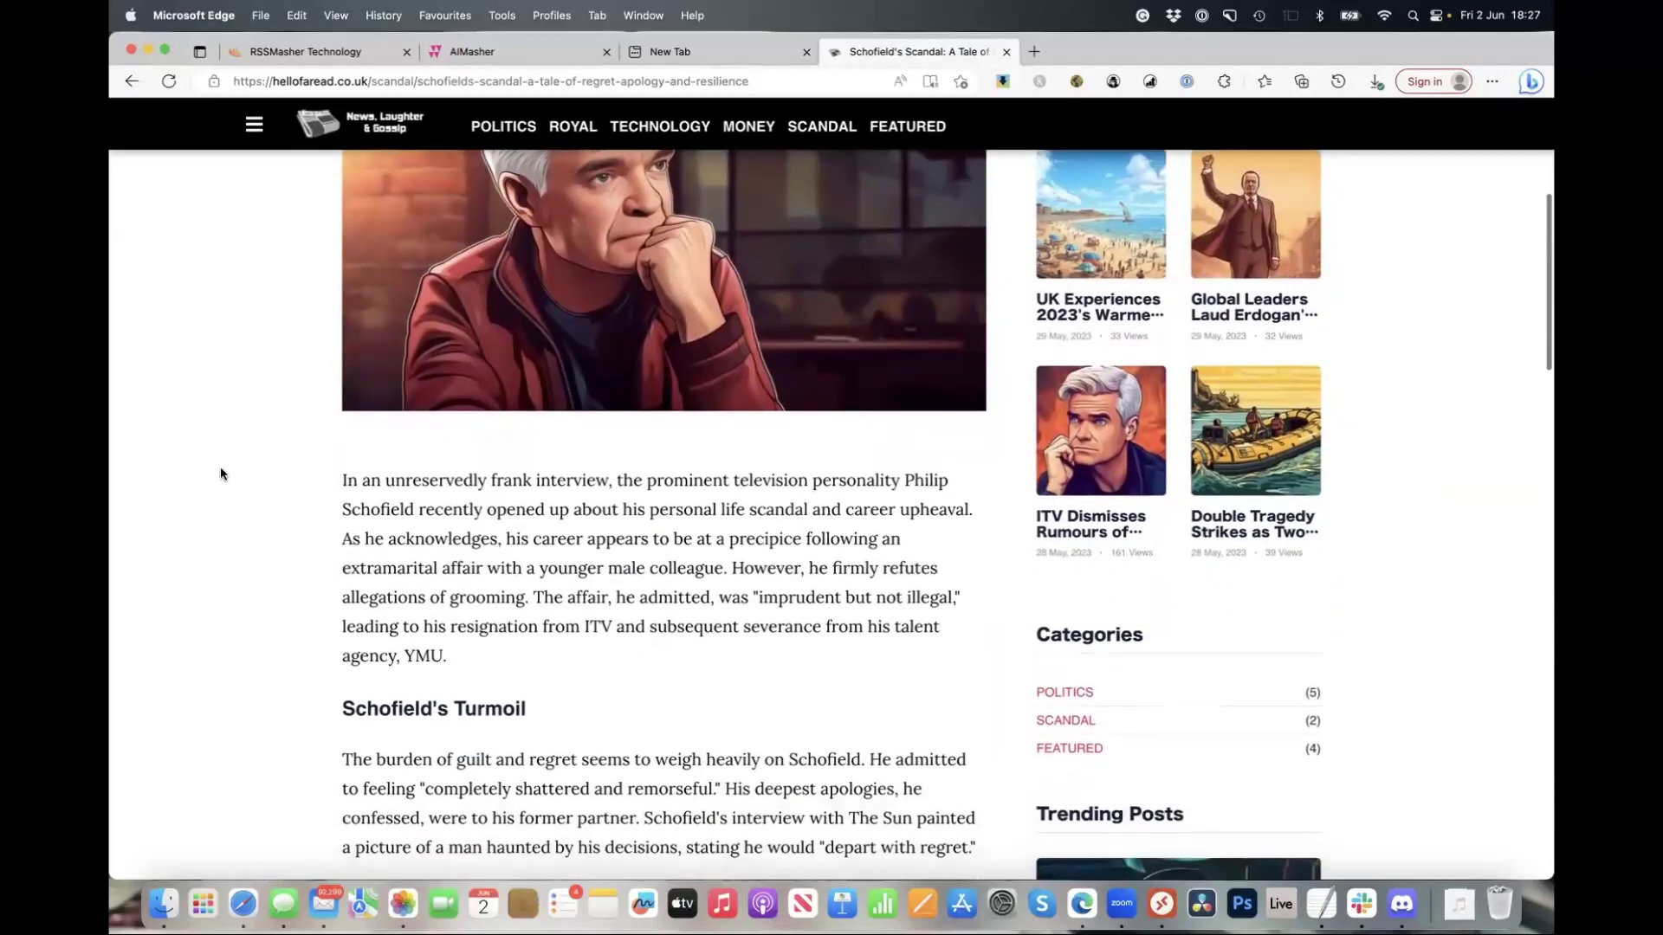
scroll(220, 474, down, 5)
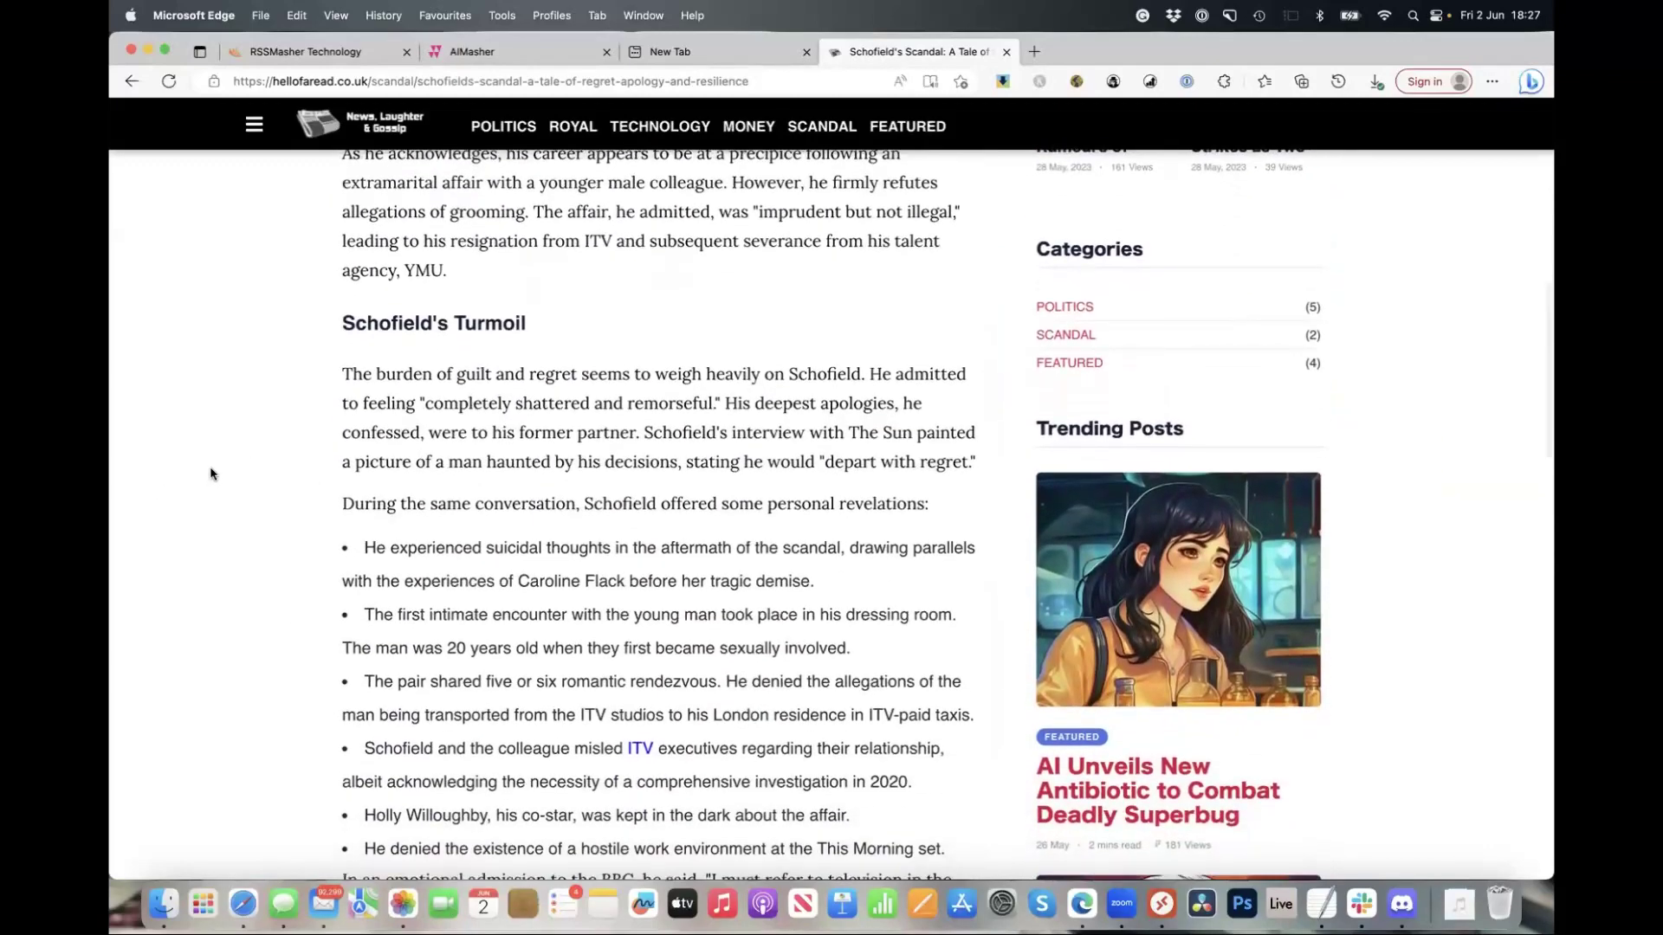
scroll(456, 277, up, 2)
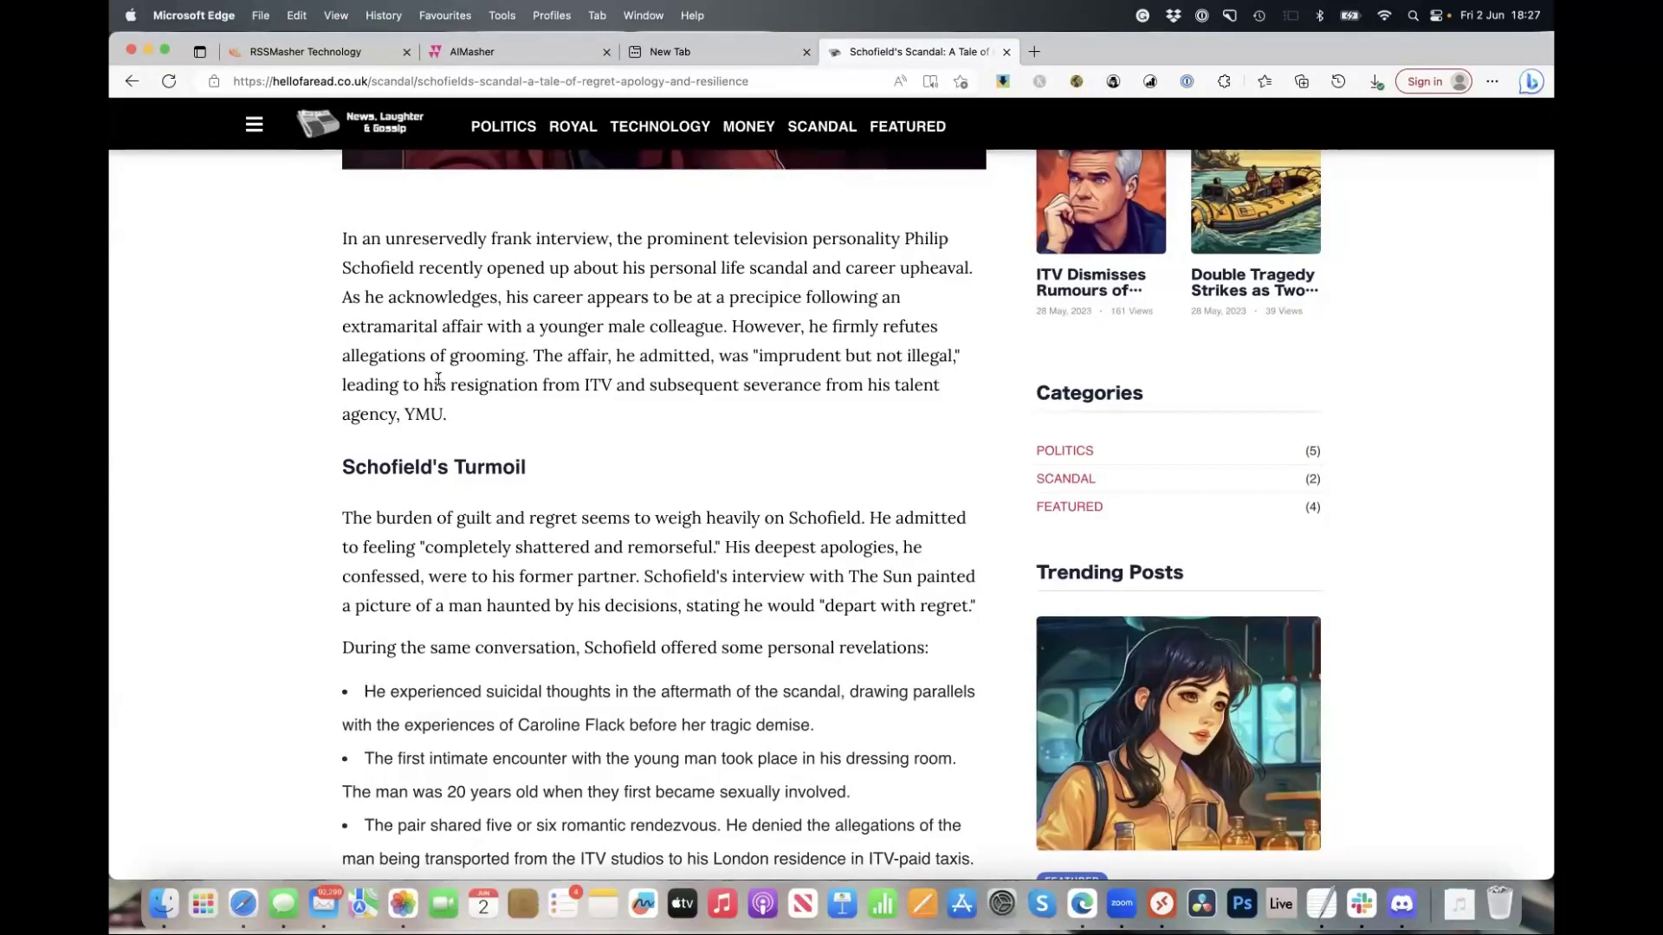
scroll(646, 451, up, 6)
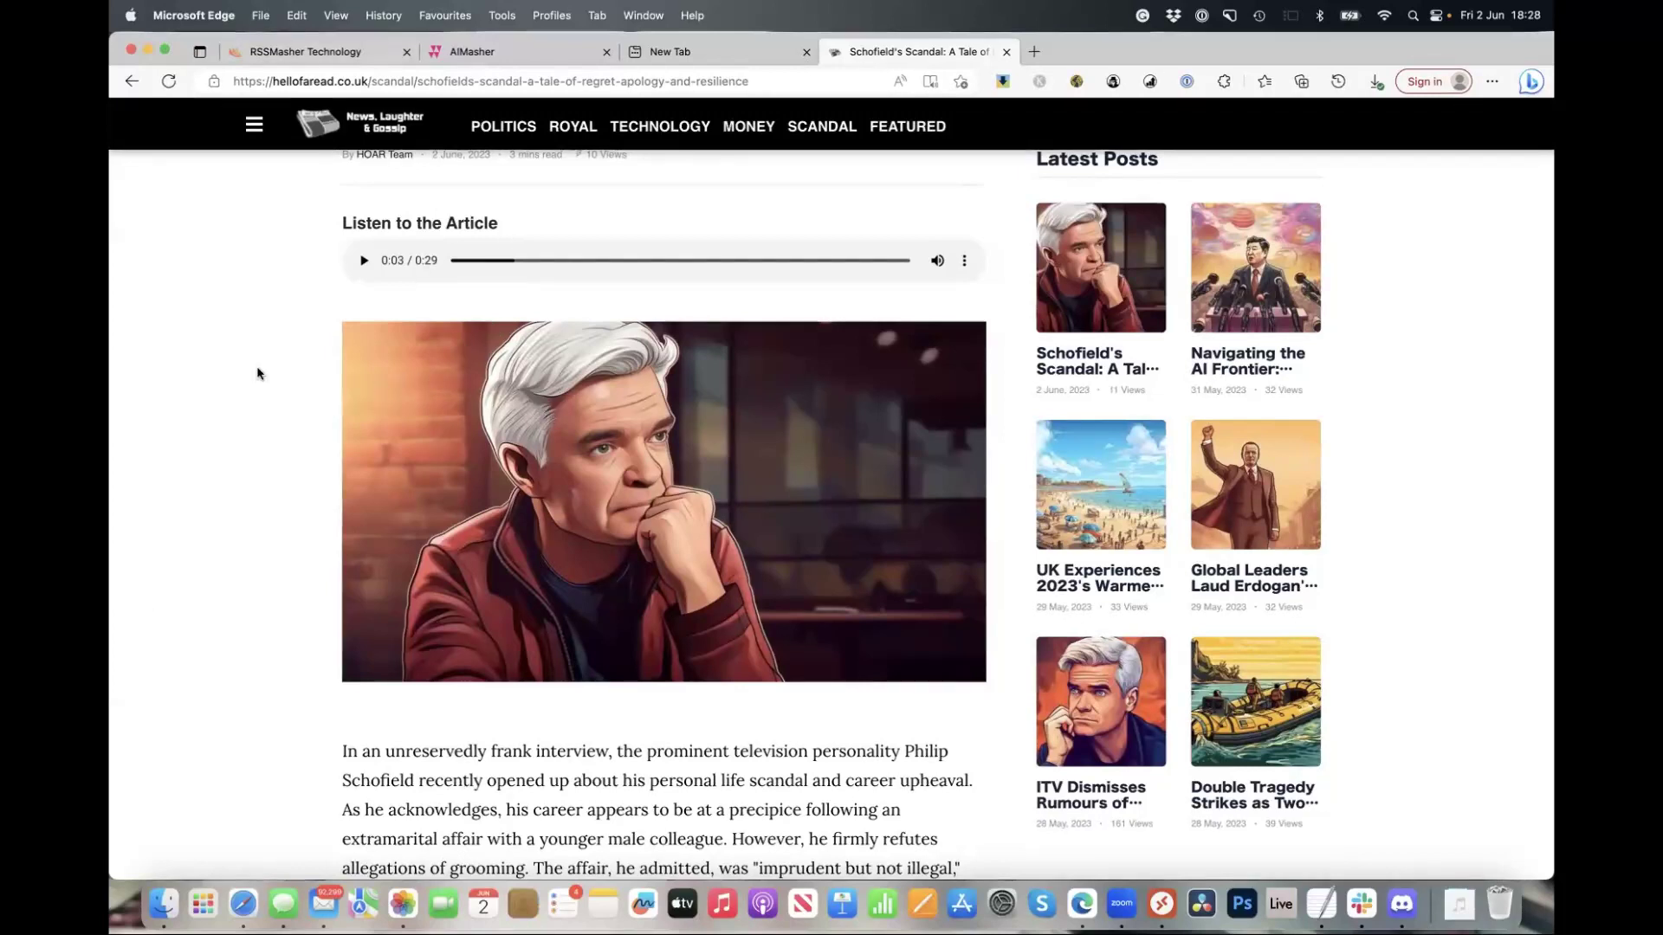
scroll(293, 510, down, 5)
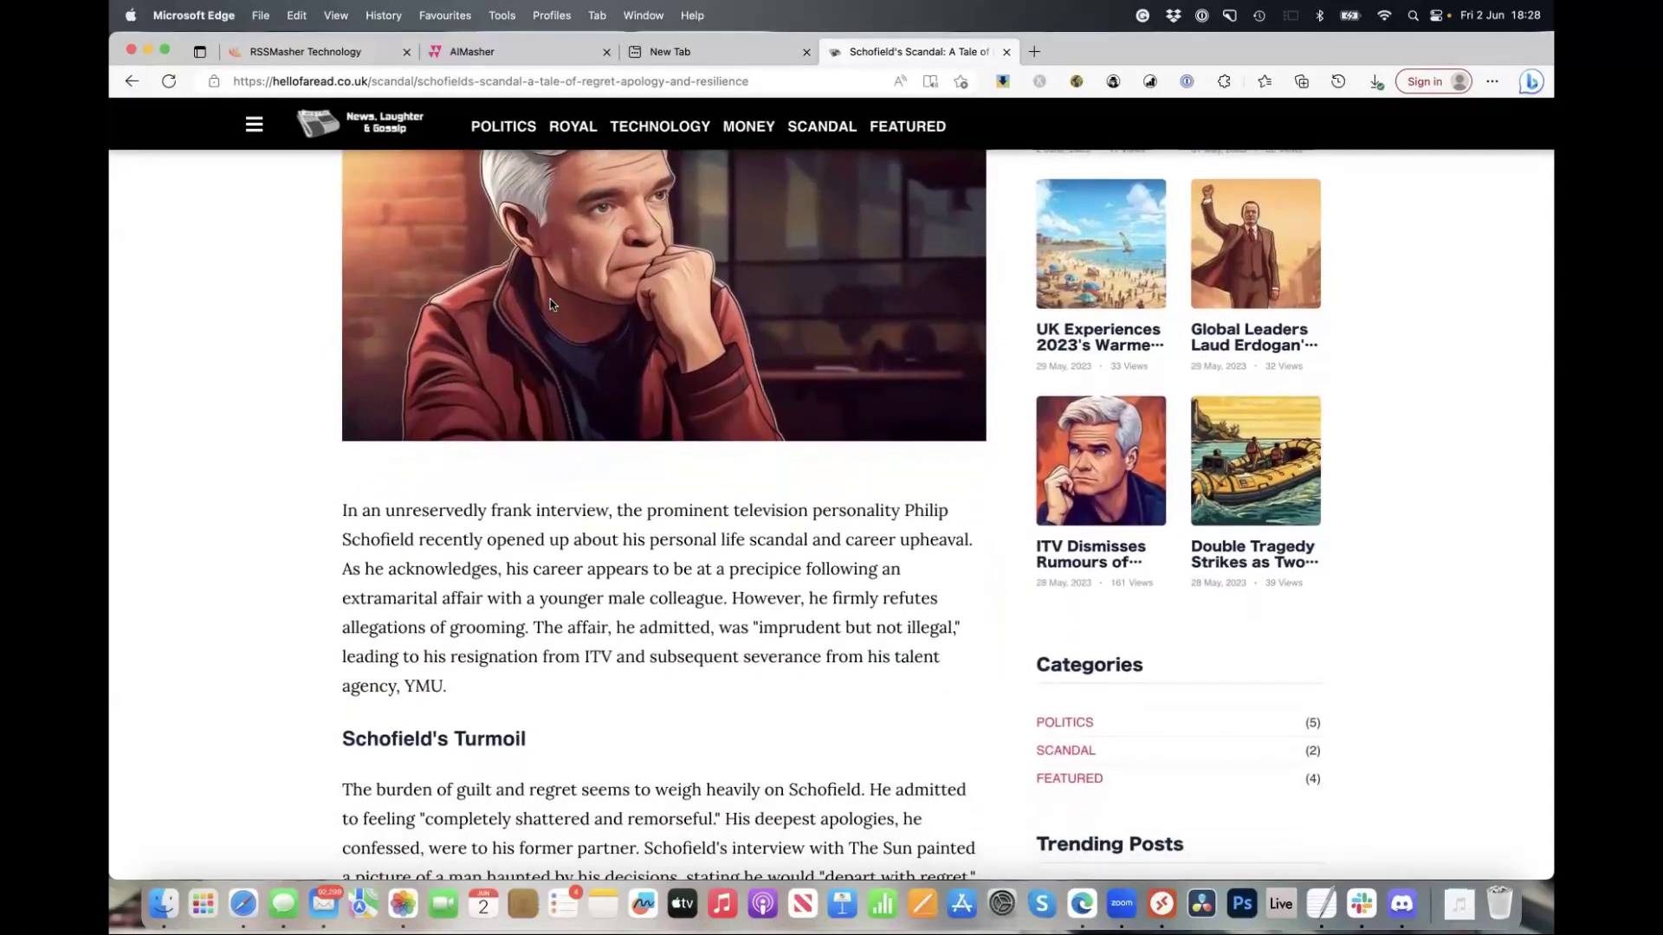
Switch back to the My Articles list in AIMasher and to the Manage Mashes page in RSSMasher to review both
click(533, 48)
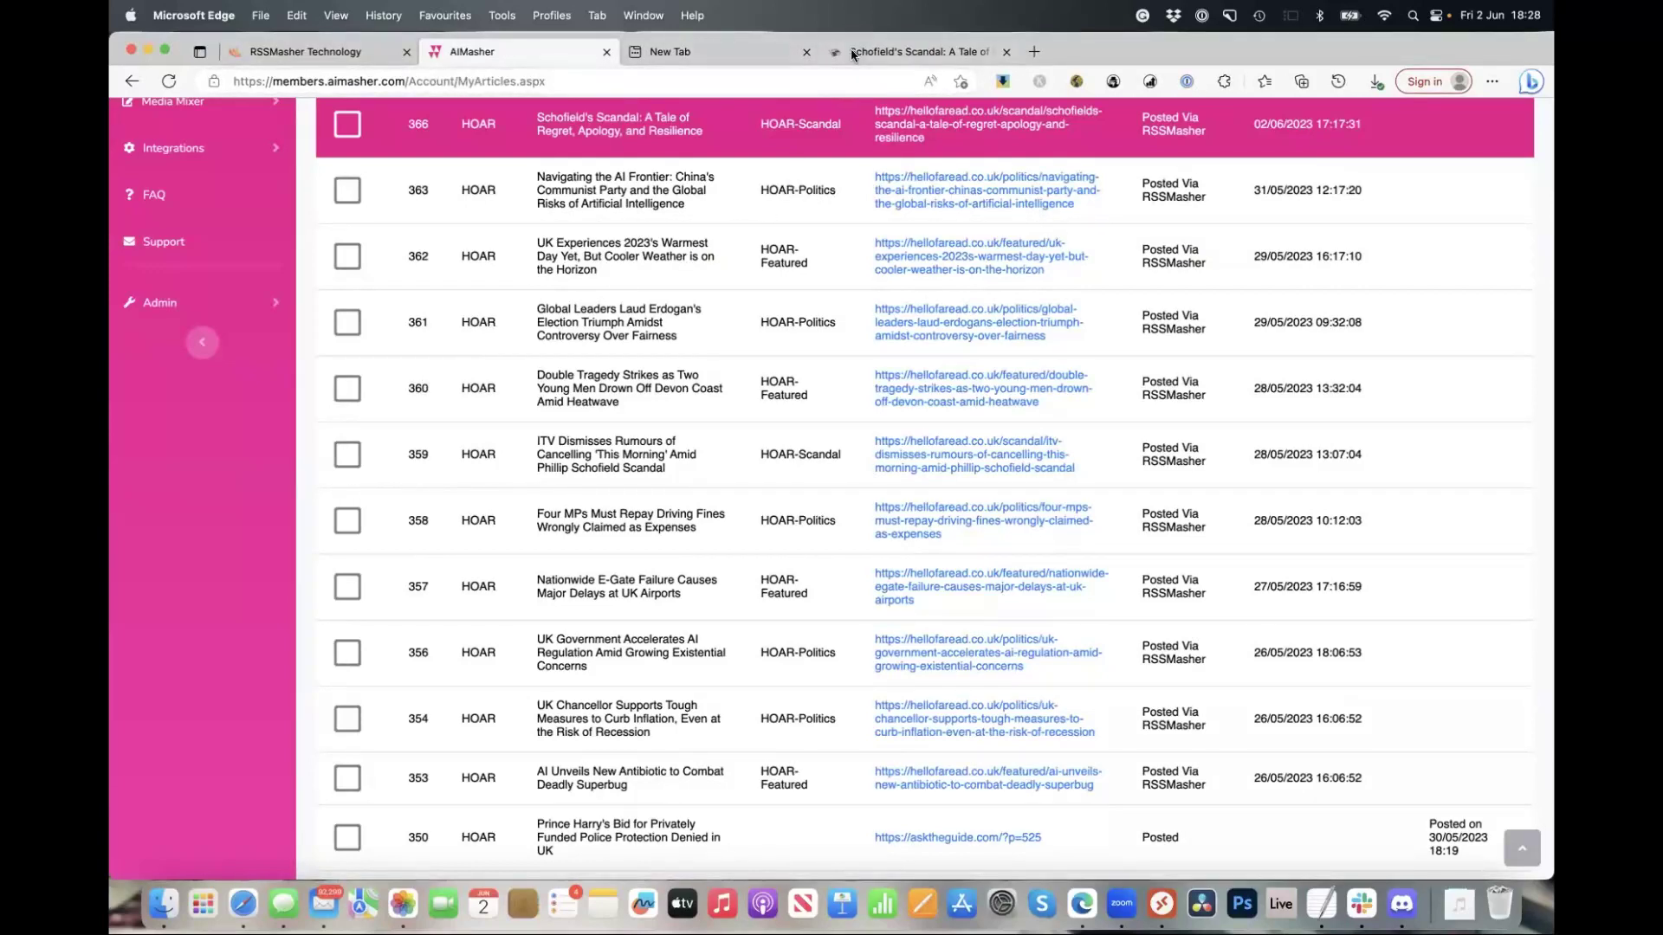
scroll(471, 226, up, 5)
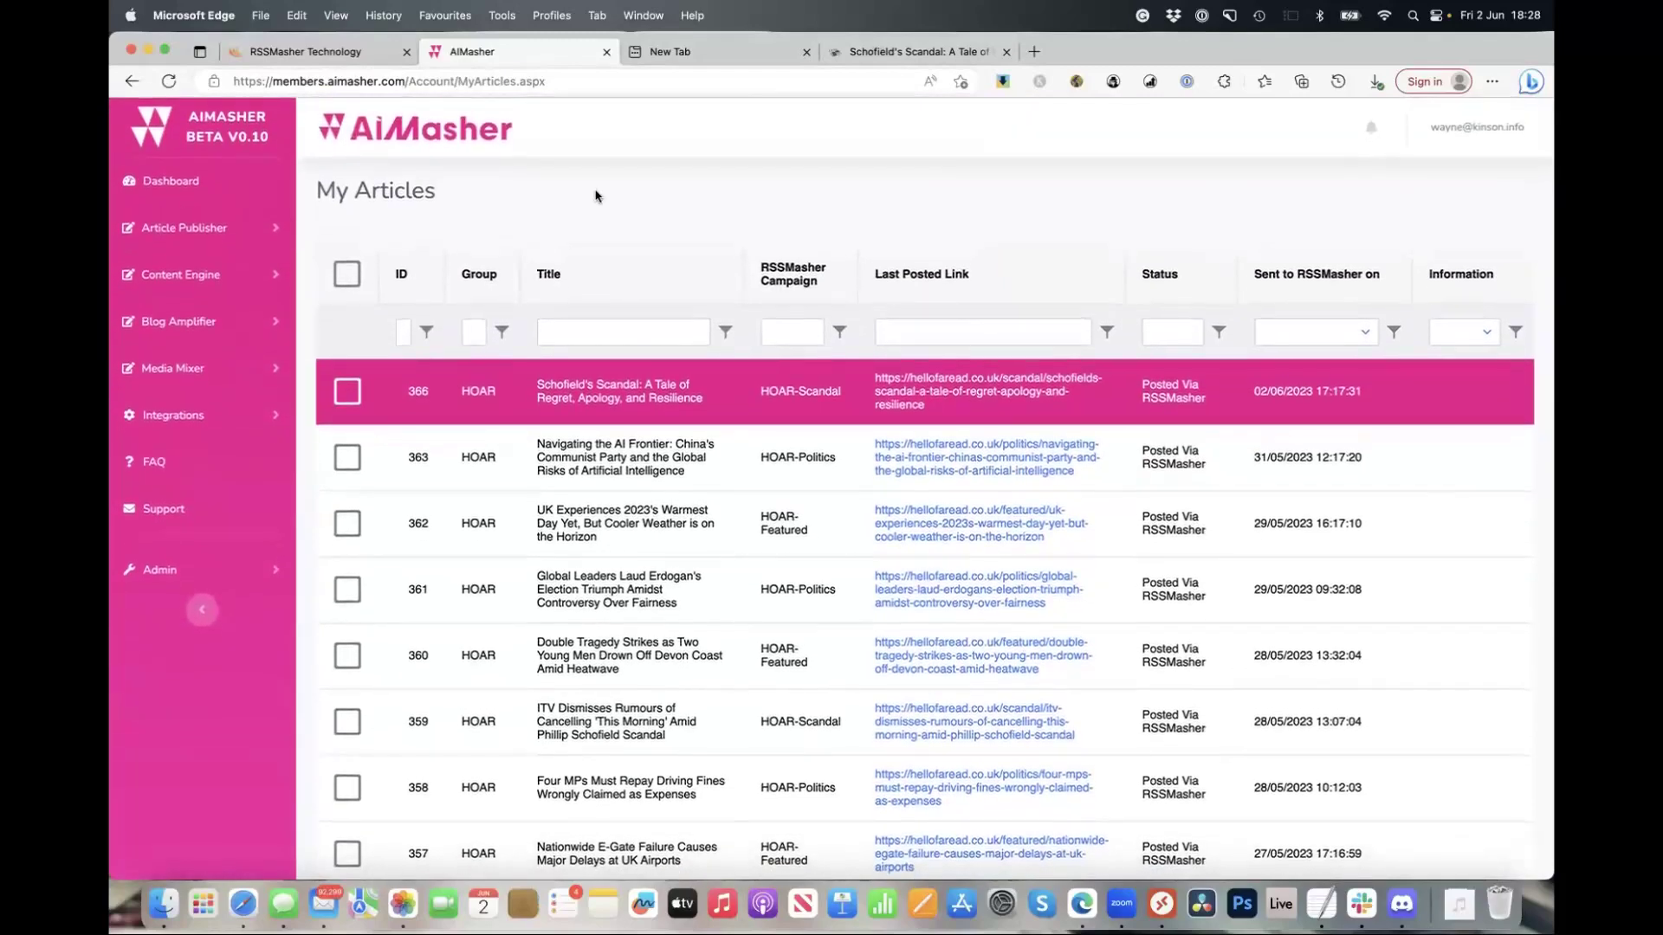
click(326, 54)
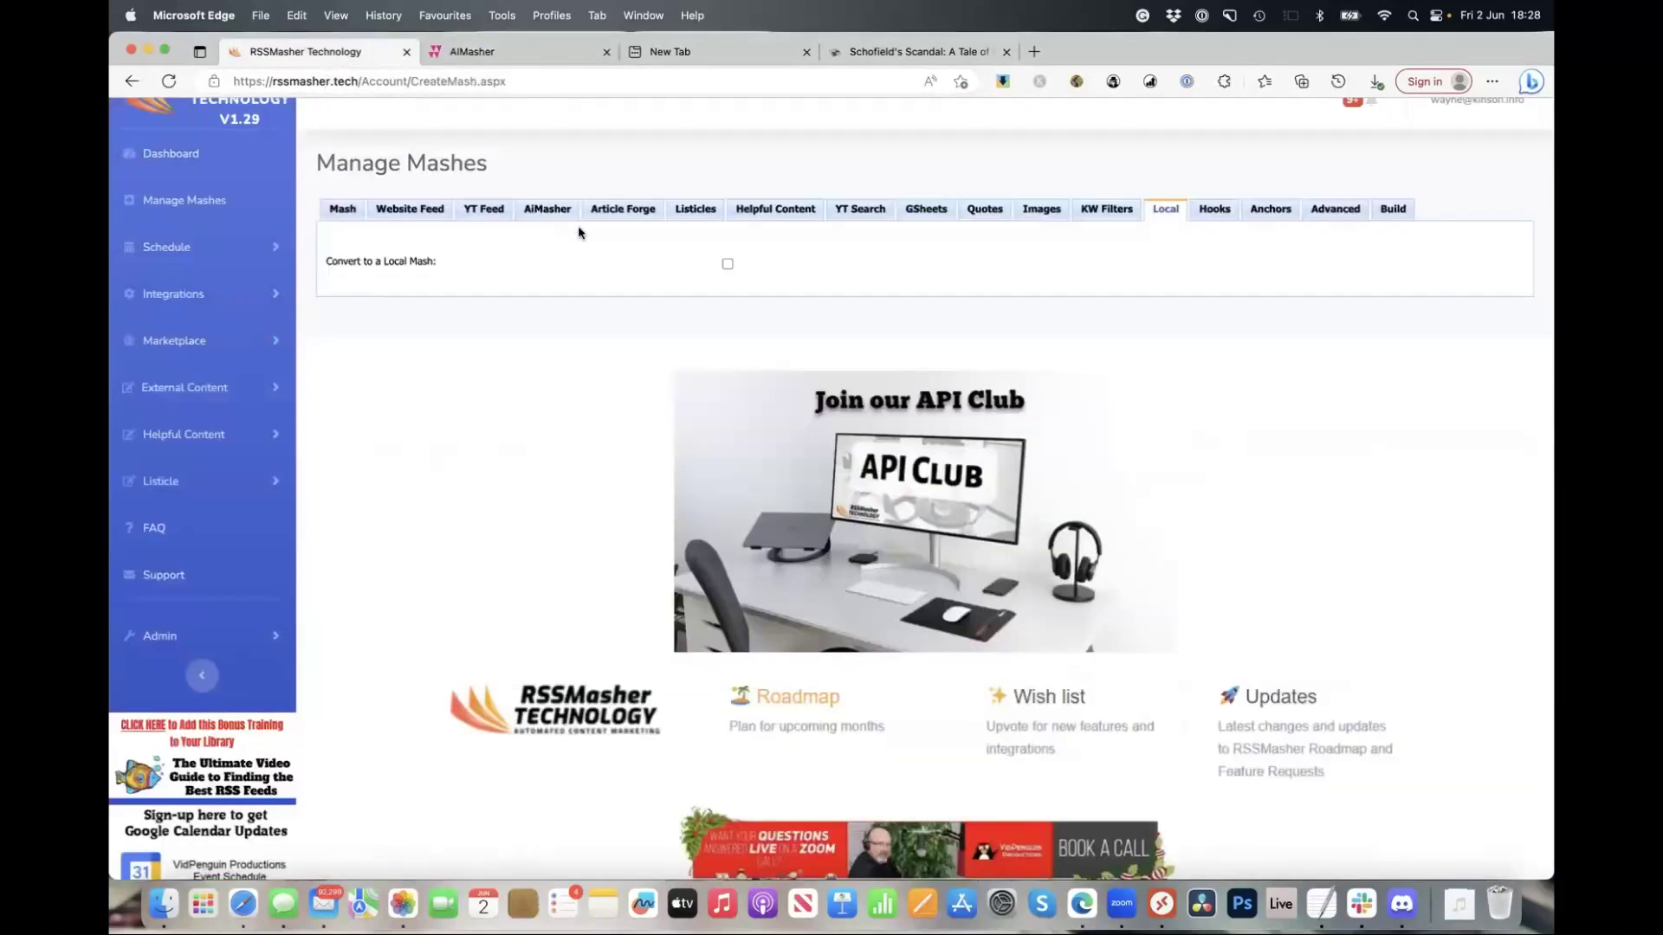
scroll(549, 271, up, 1)
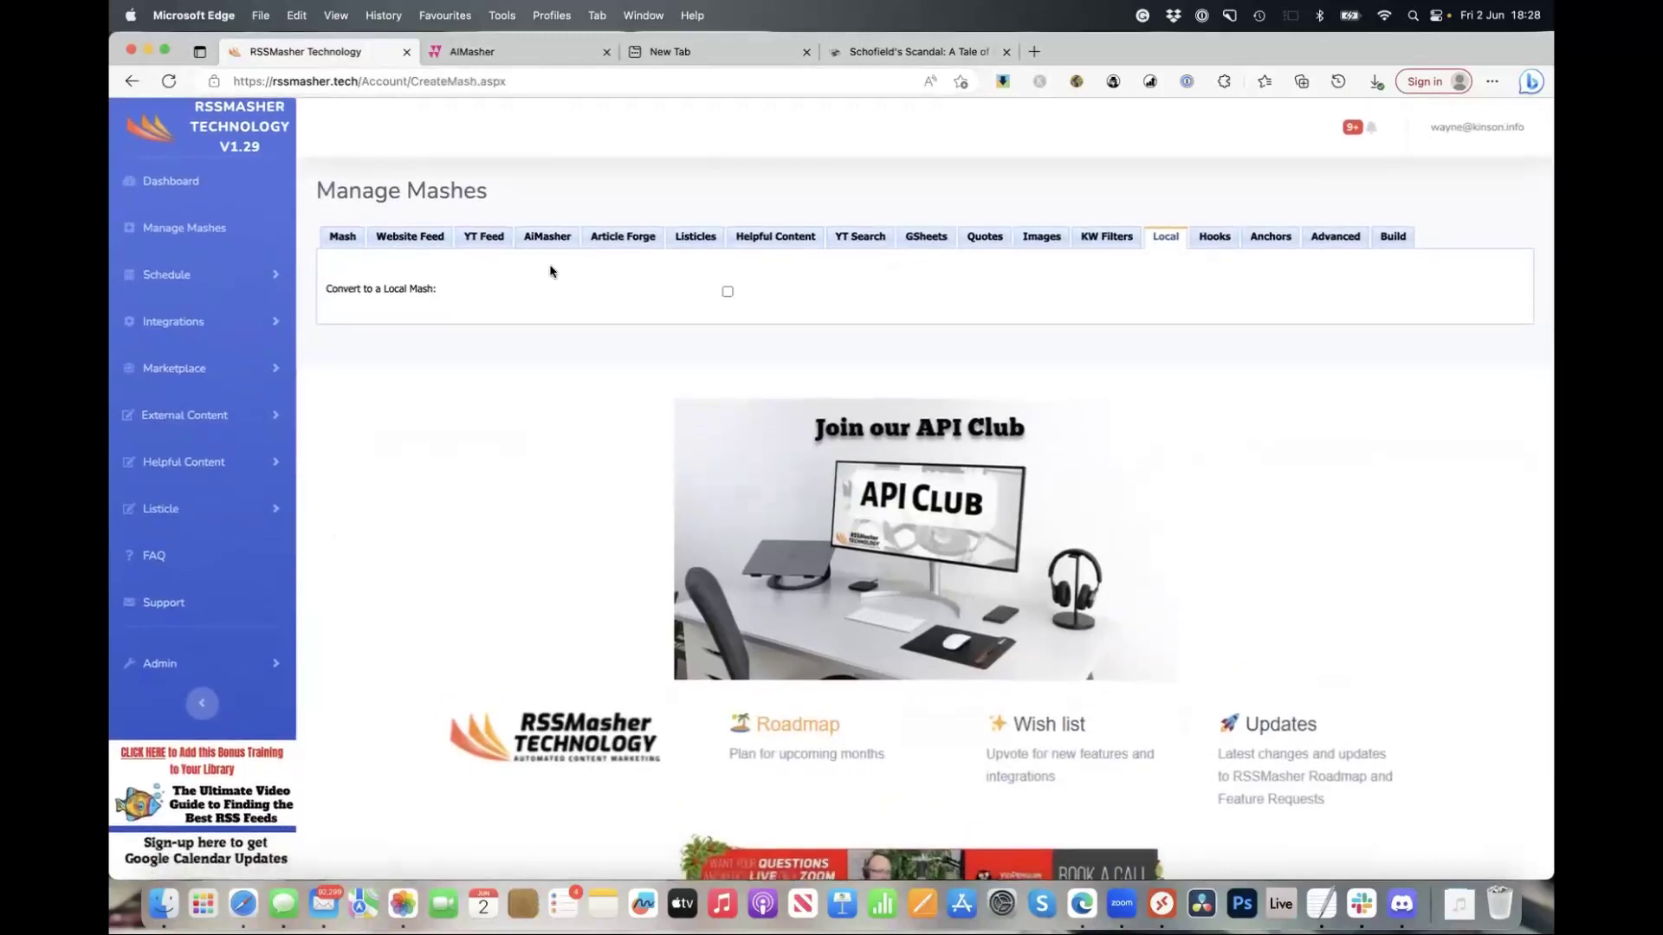
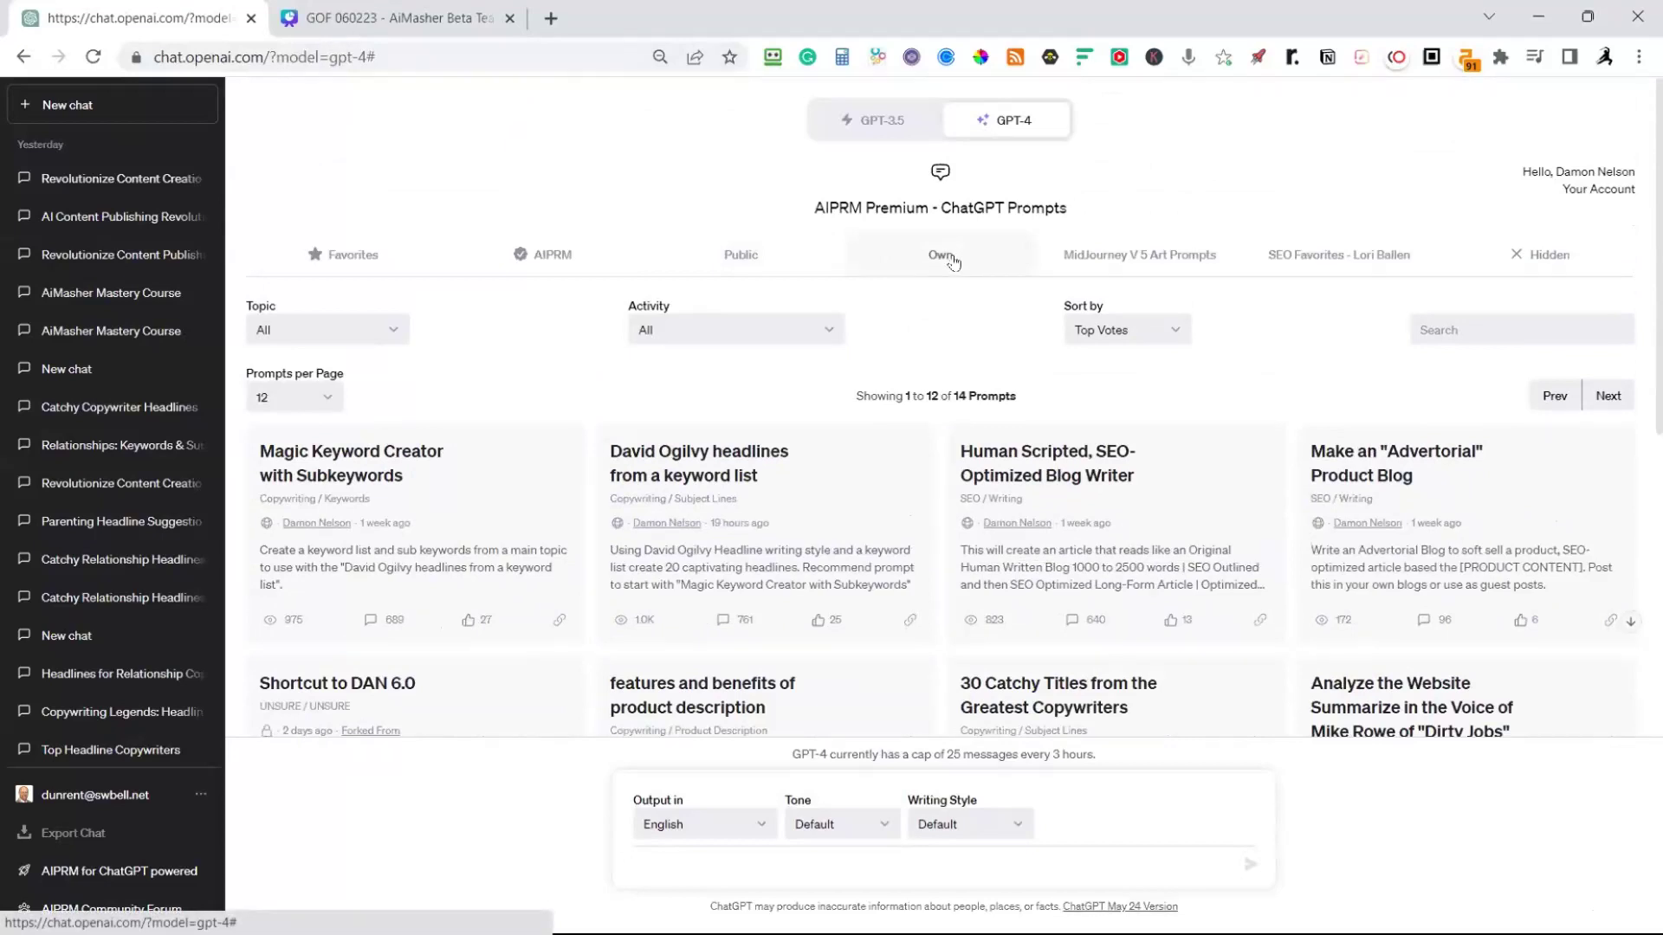
In ChatGPT, look through the own AIPRM prompt templates and preview "30 Catchy Titles from the Greatest Copywriters"
scroll(952, 261, down, 6)
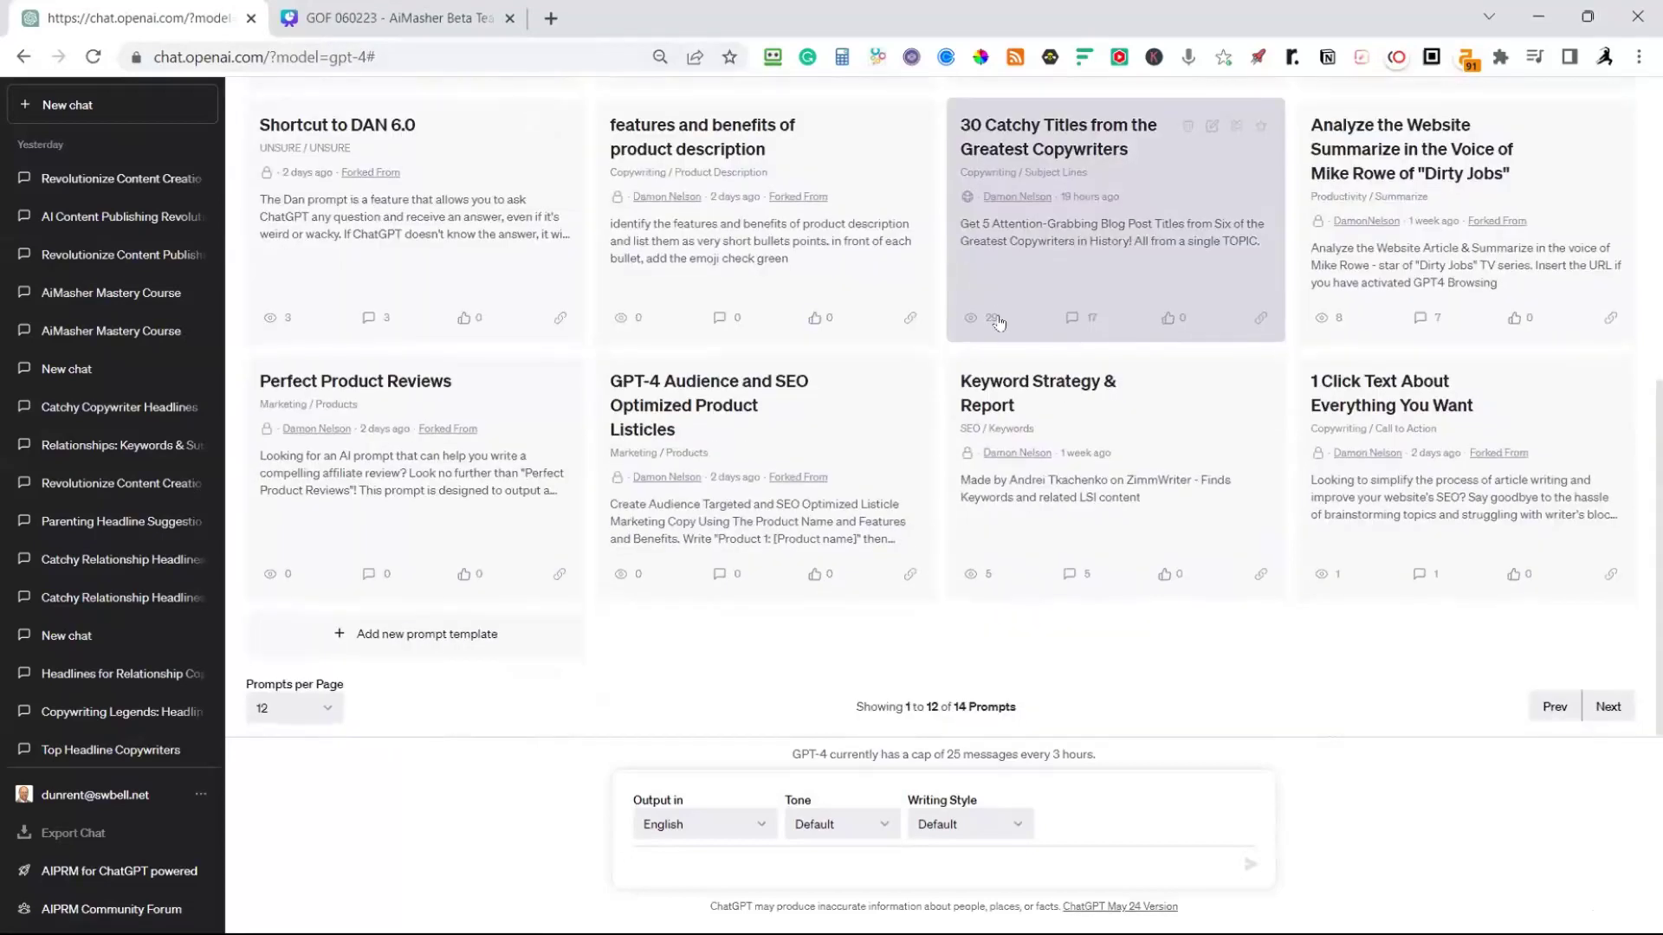
click(1621, 715)
click(1569, 695)
scroll(1570, 695, down, 5)
scroll(1123, 370, up, 4)
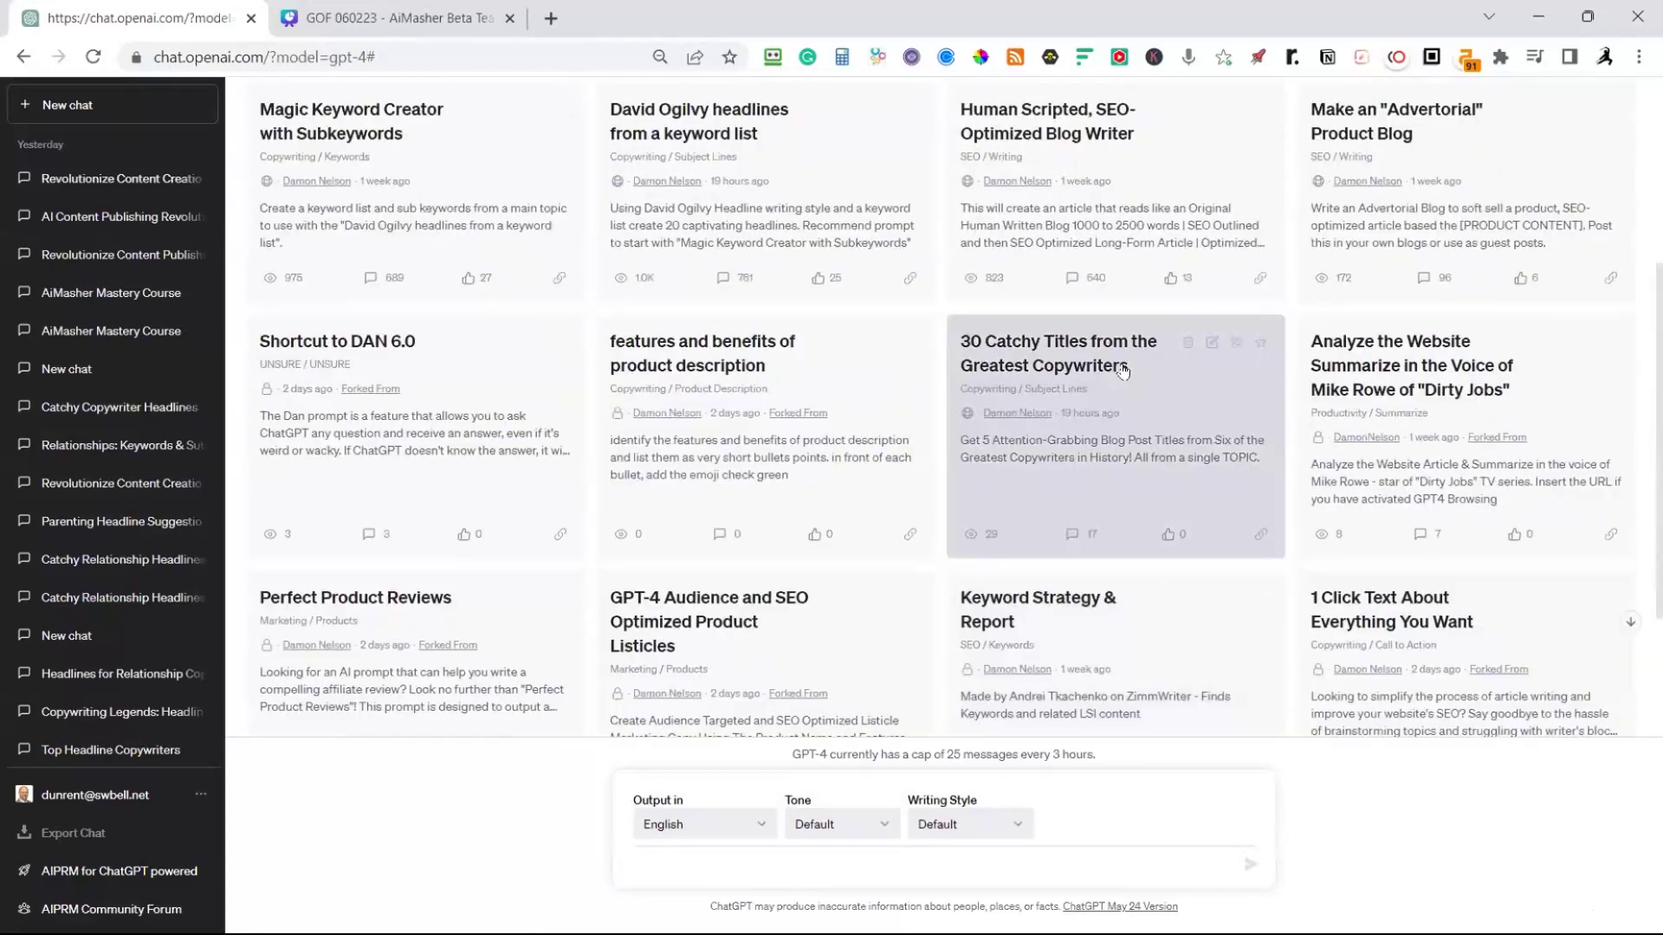
click(1123, 370)
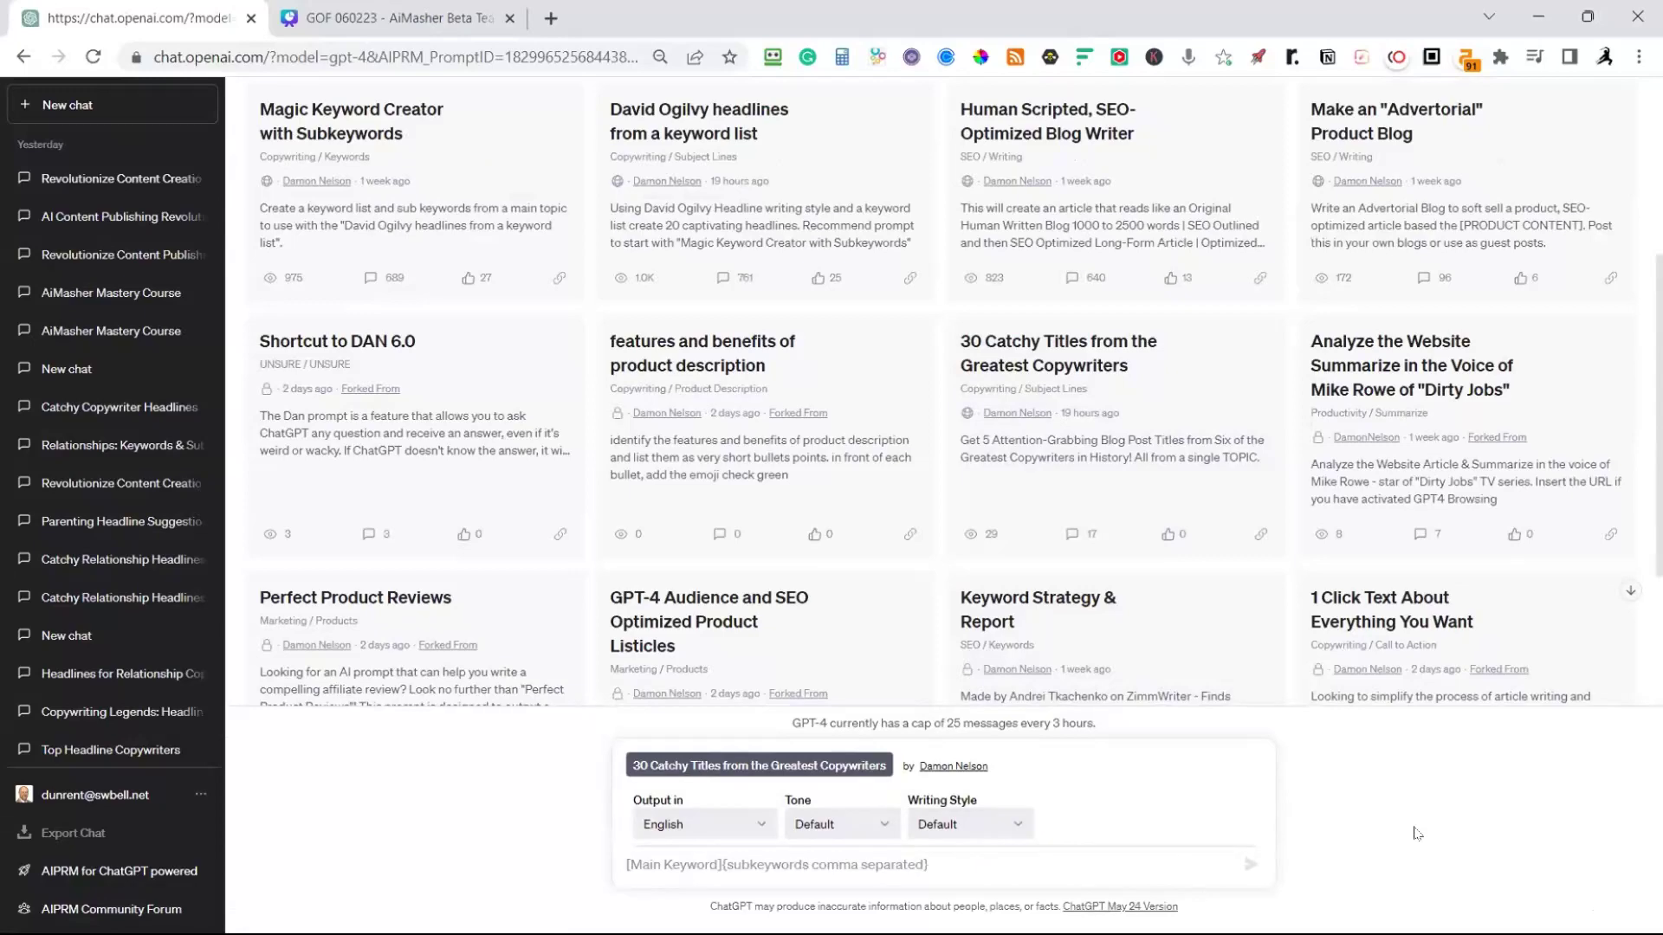
scroll(1126, 433, up, 4)
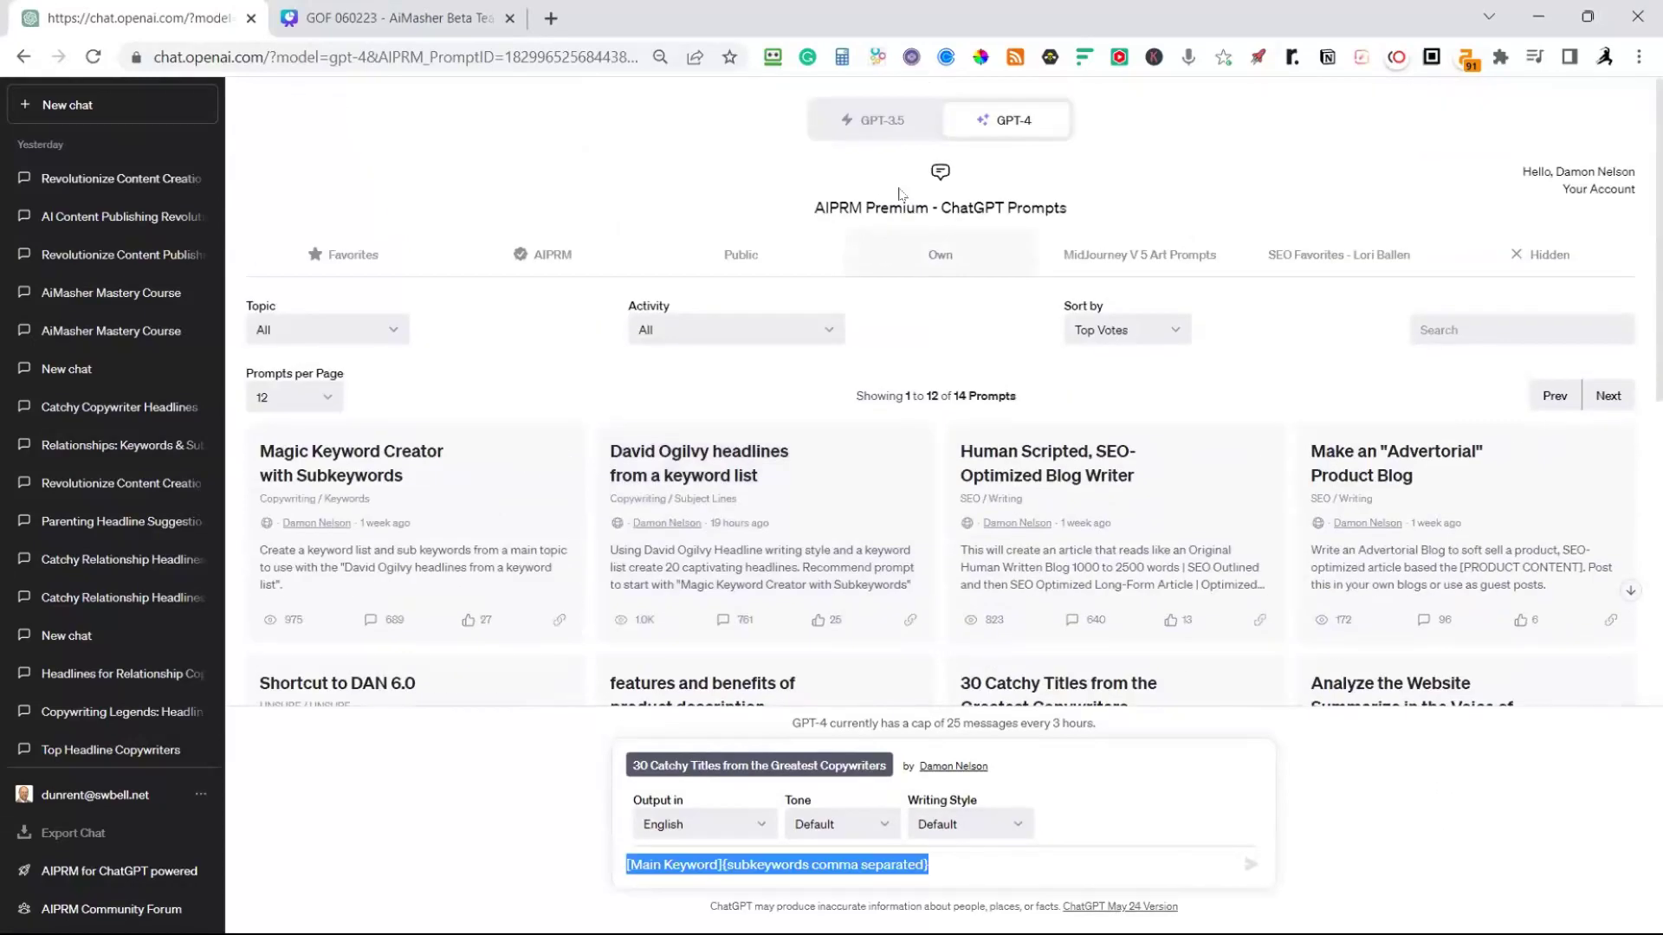
mouse_move(994, 122)
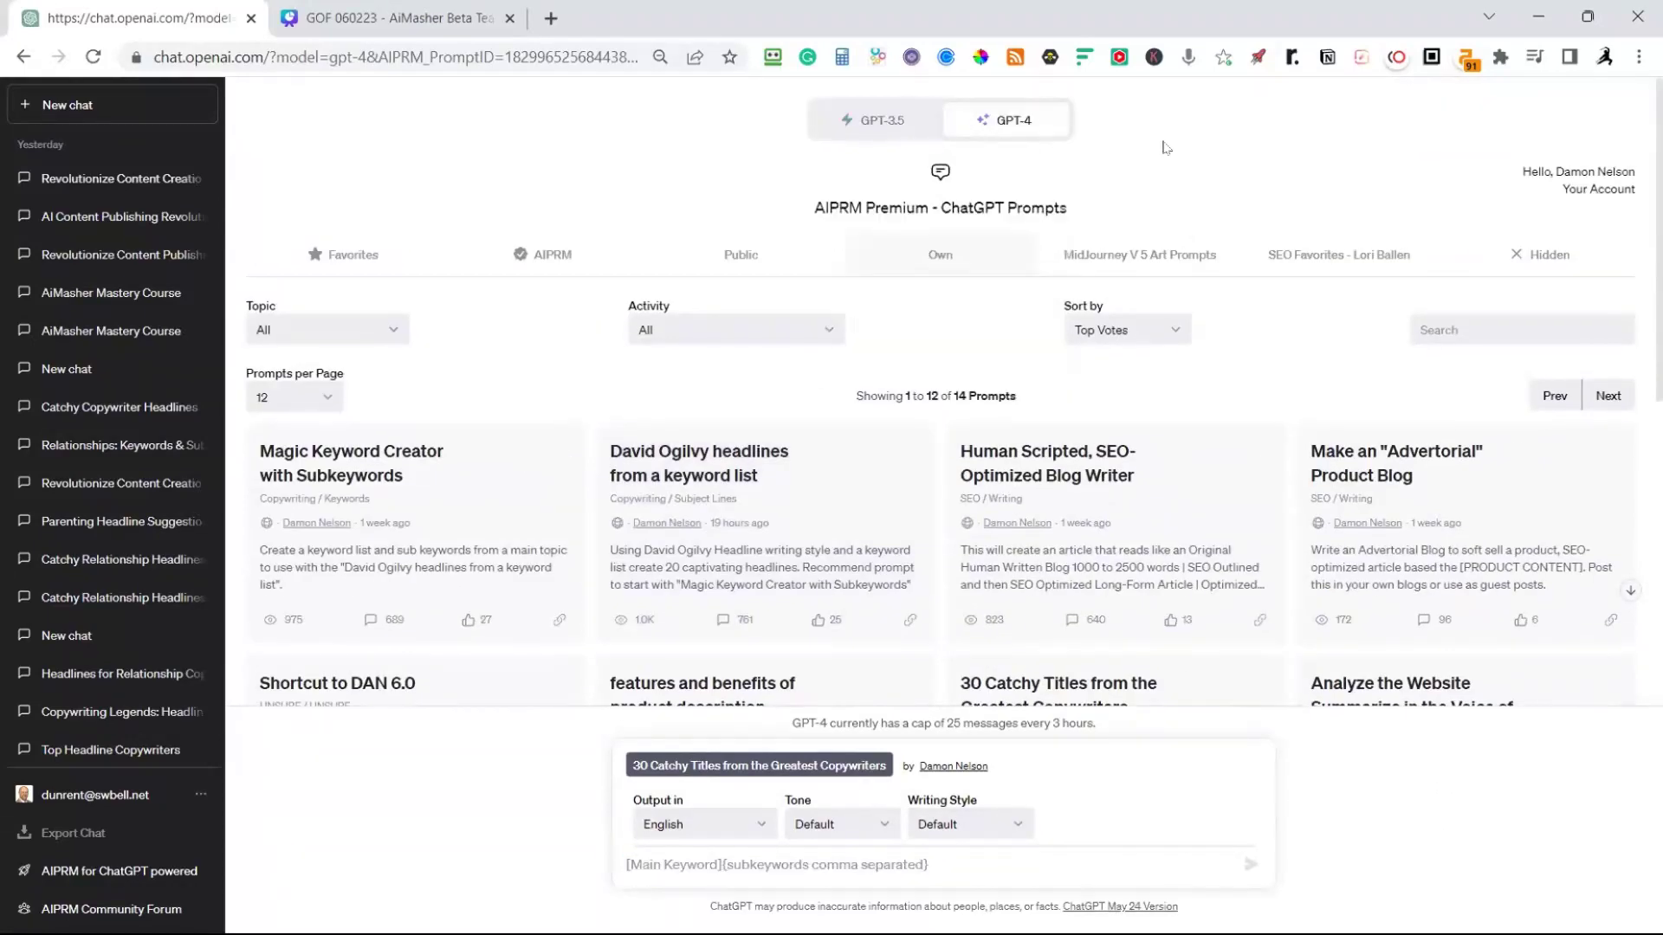
Run the "Magic Keyword Creator with Subkeywords" prompt on the main topic "Indoor Greenhouse Setup"
click(360, 456)
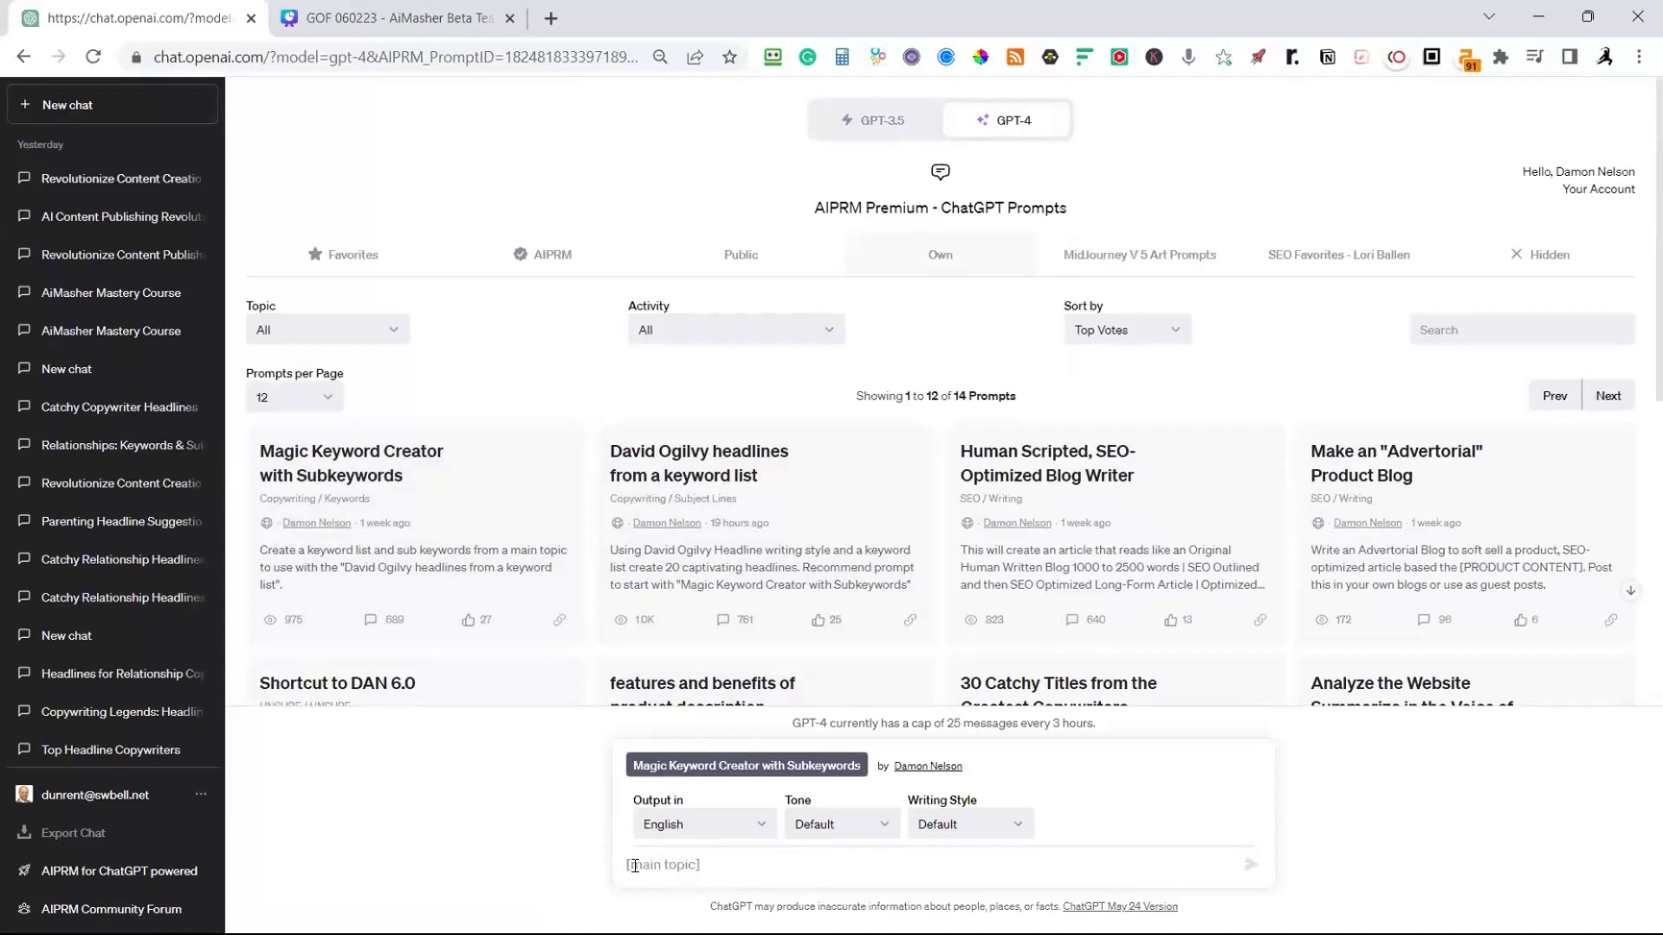
text(iPD)
text(oor Greenhouse Setup)
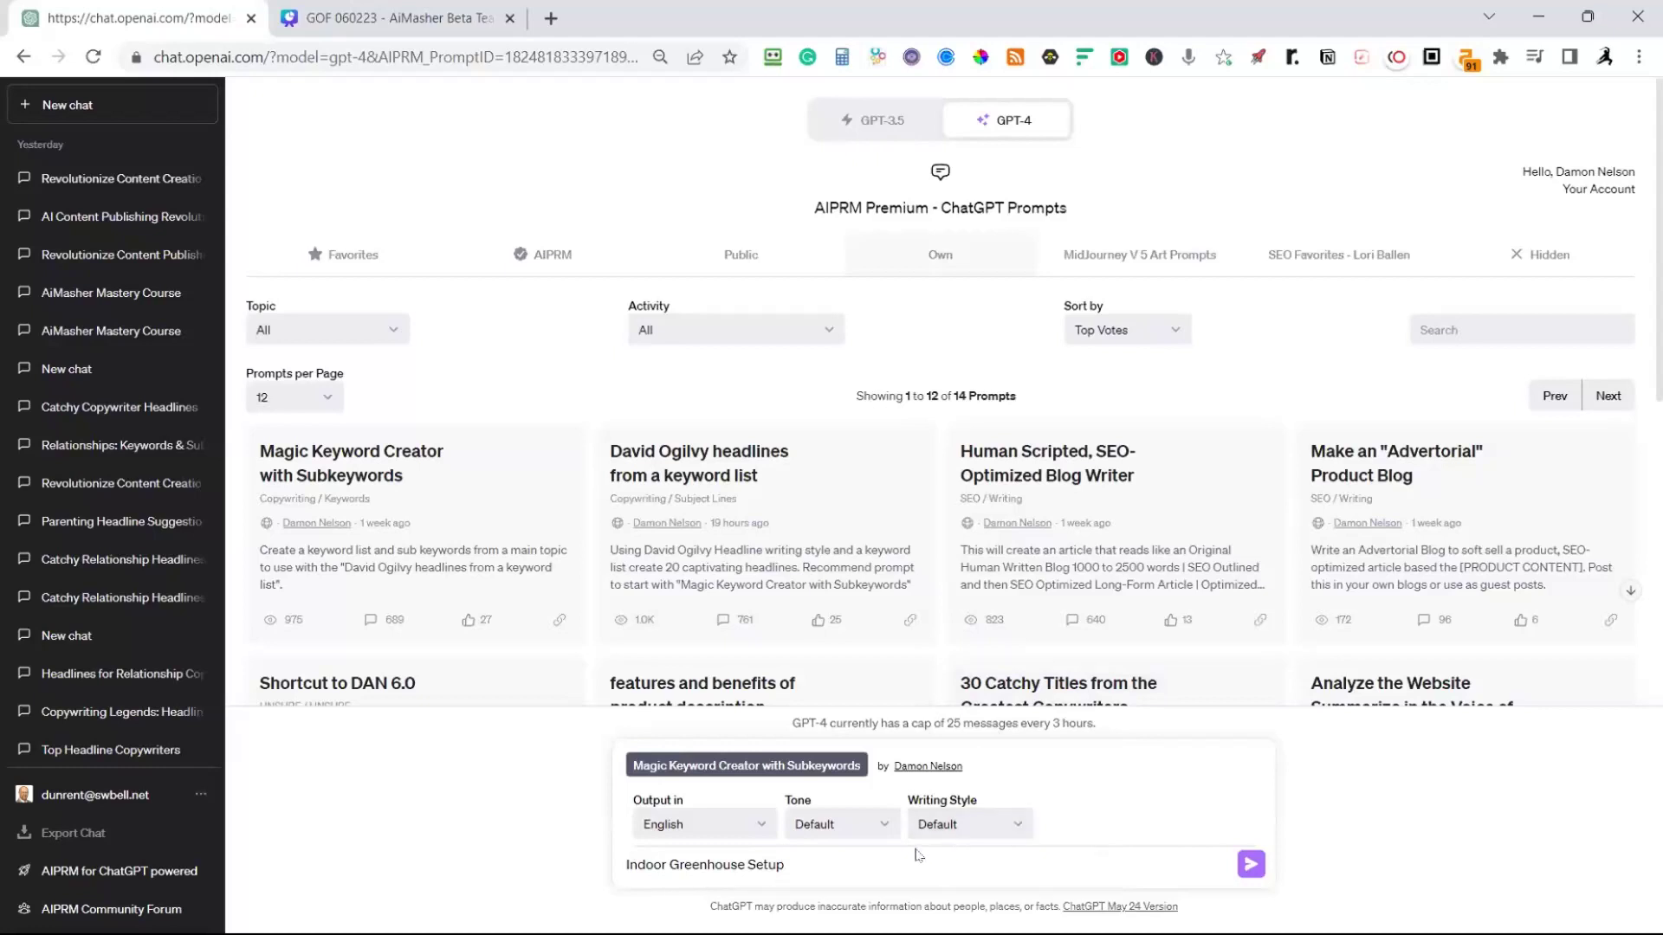
click(1251, 871)
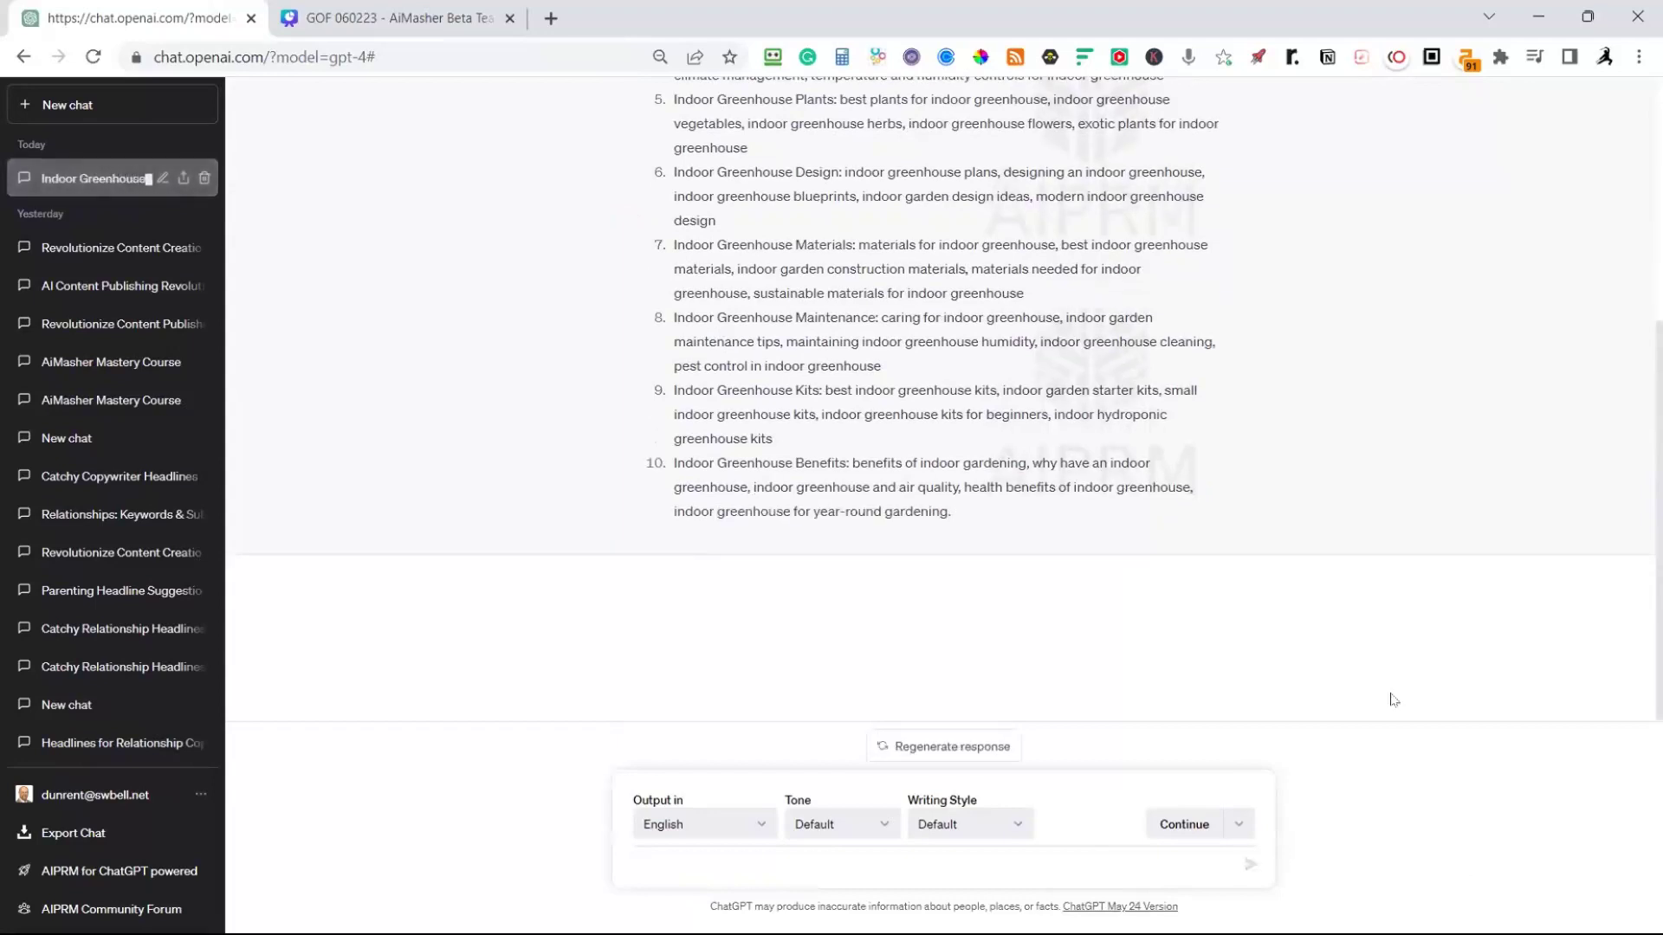
Copy the generated indoor greenhouse keyword list and start a new chat
scroll(1271, 271, up, 1)
scroll(1270, 271, up, 5)
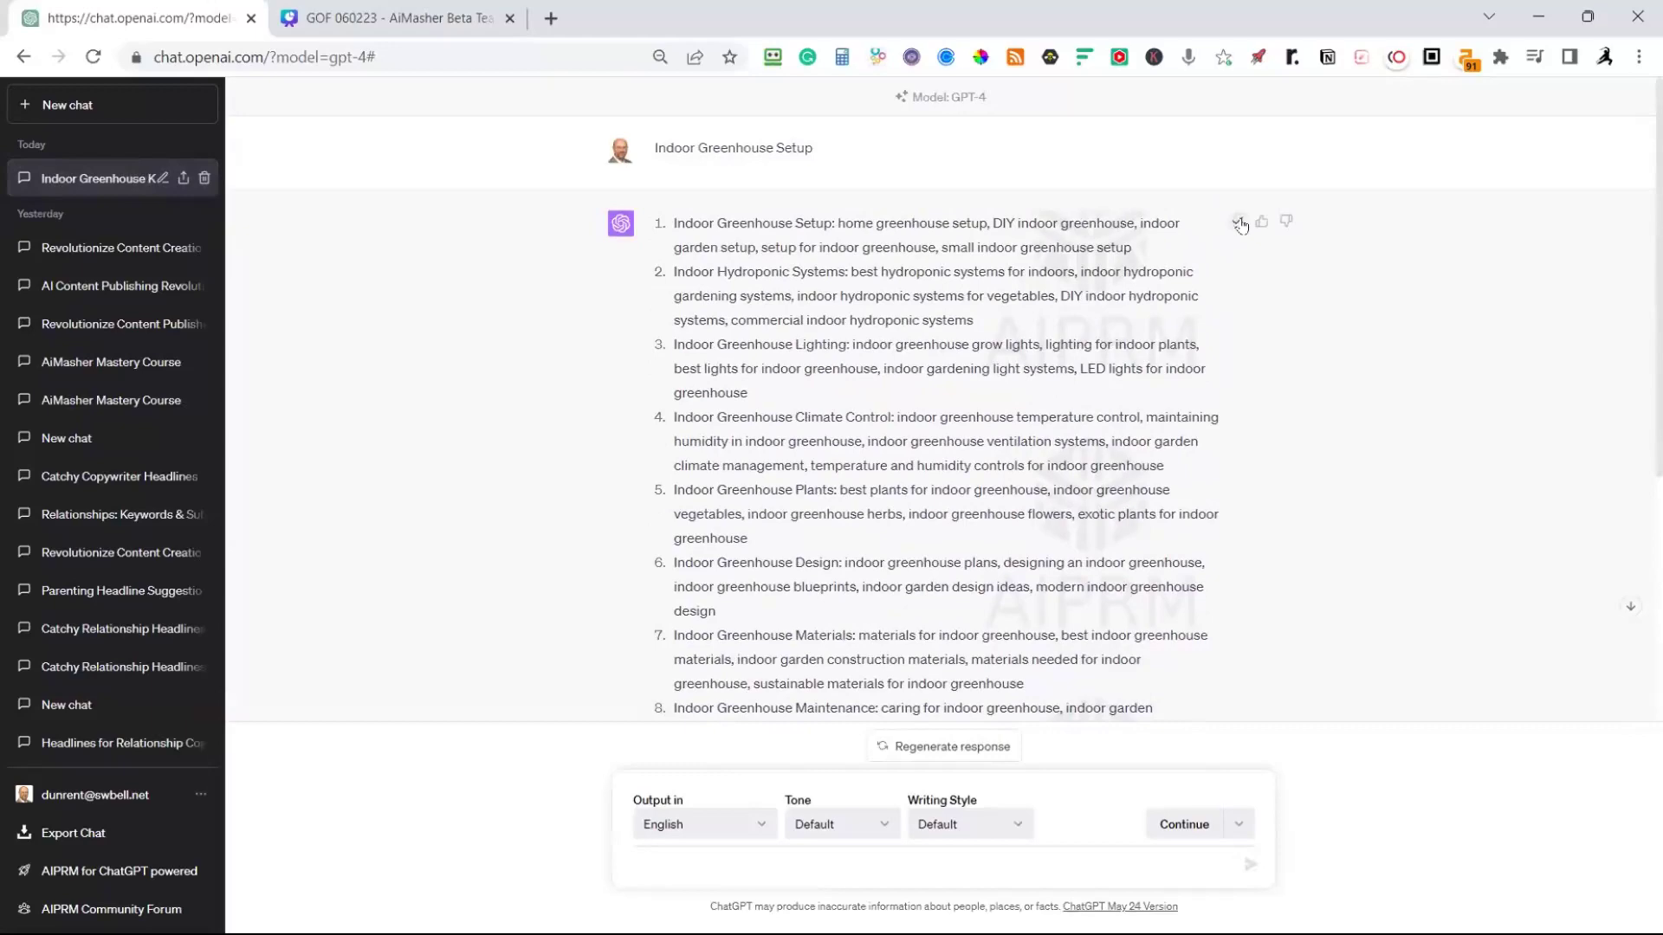
click(82, 112)
Run the "30 Catchy Titles from the Greatest Copywriters" prompt with the copied keyword list pasted in as its input
mouse_move(987, 108)
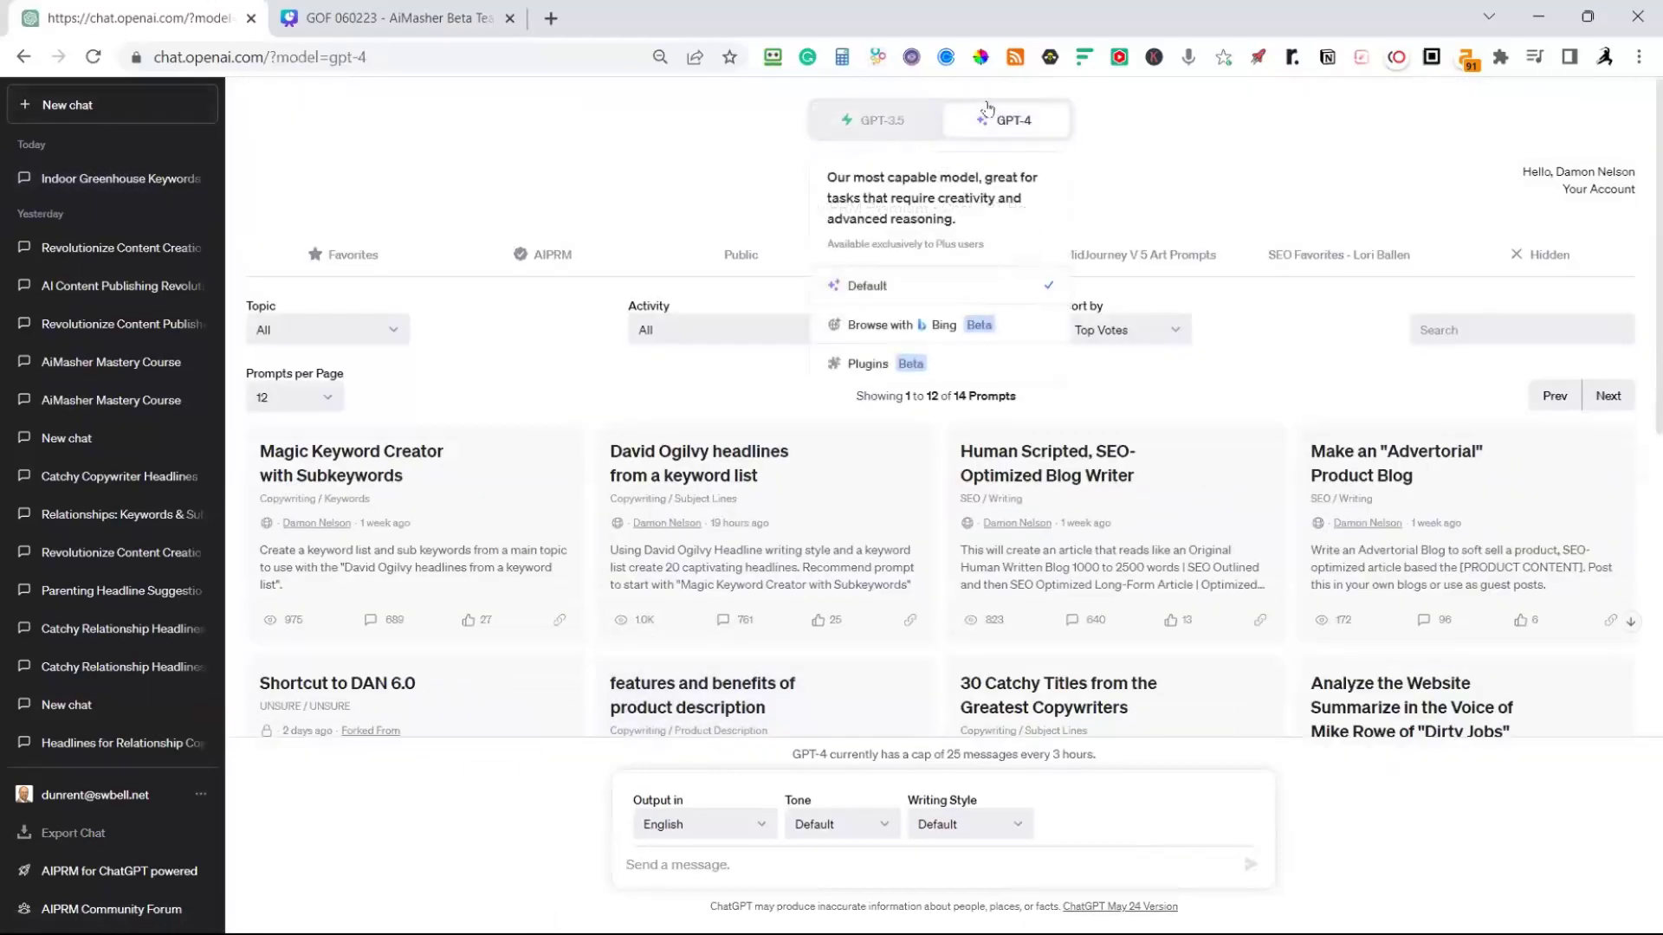
click(1092, 690)
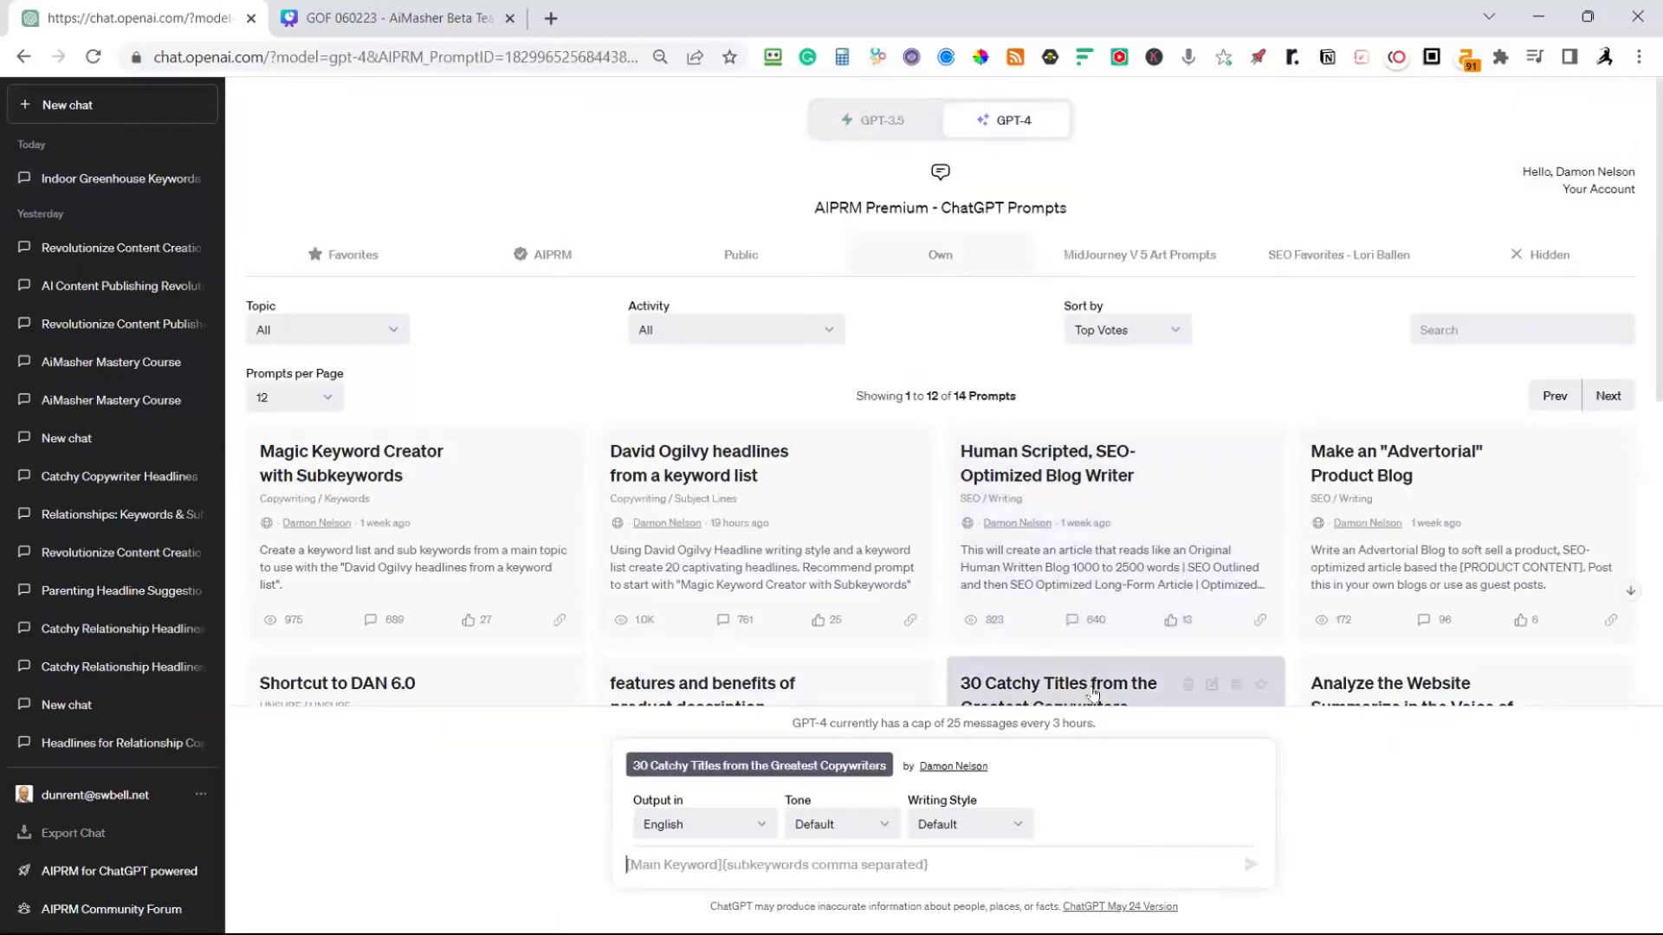
scroll(1117, 483, down, 3)
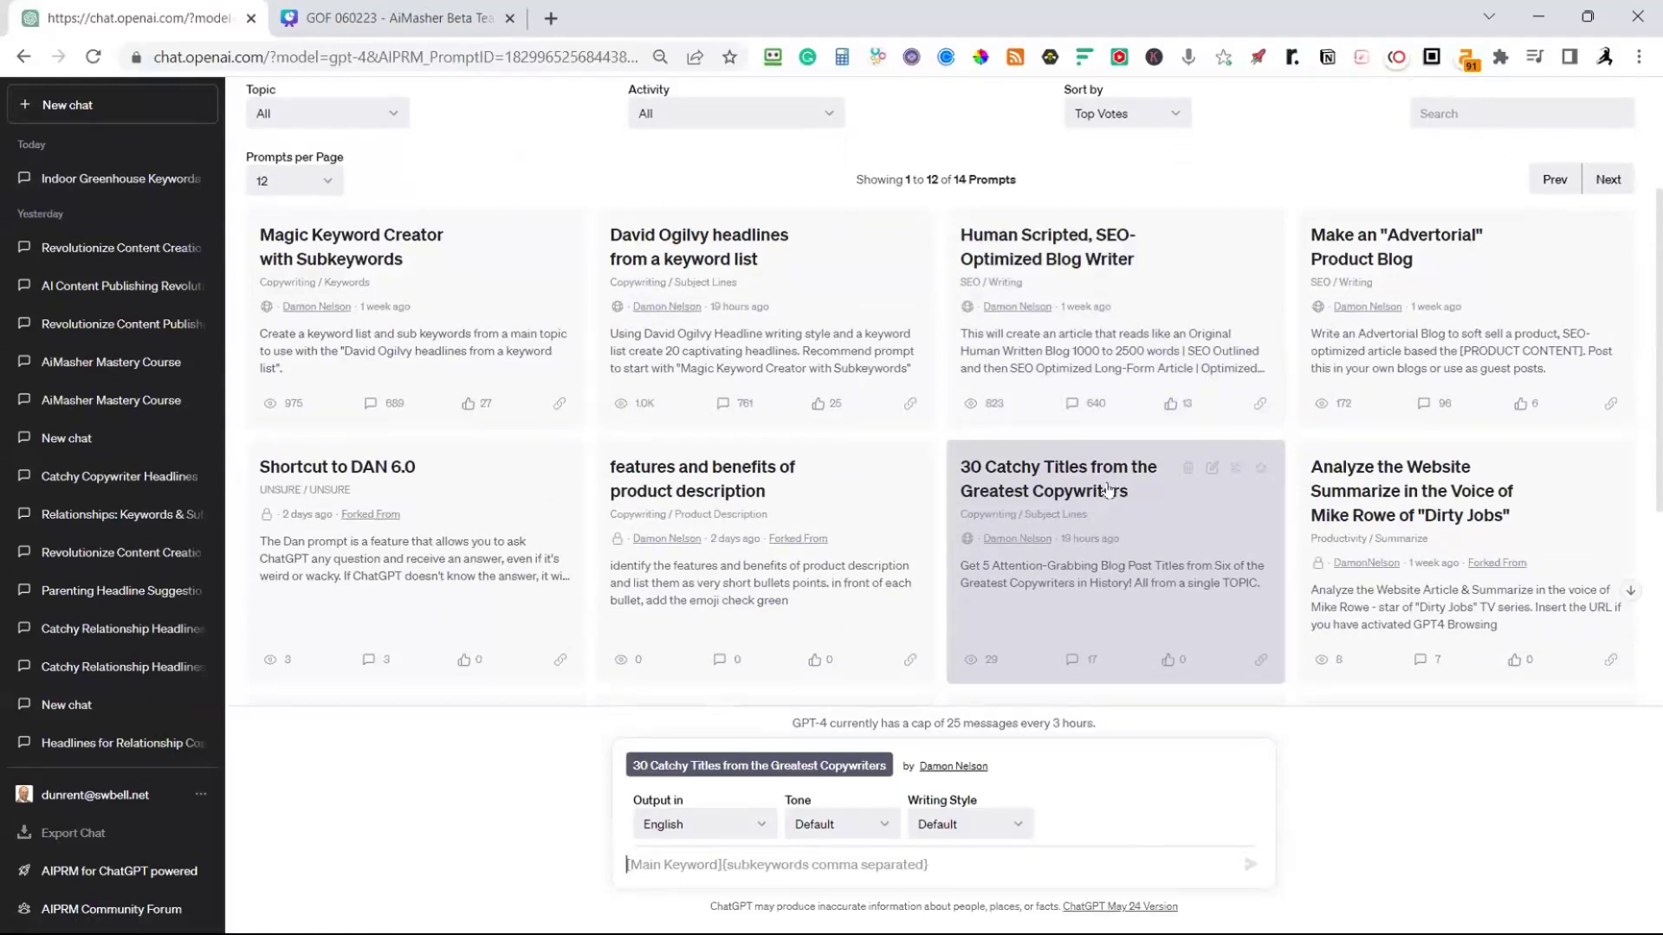
scroll(1093, 475, down, 3)
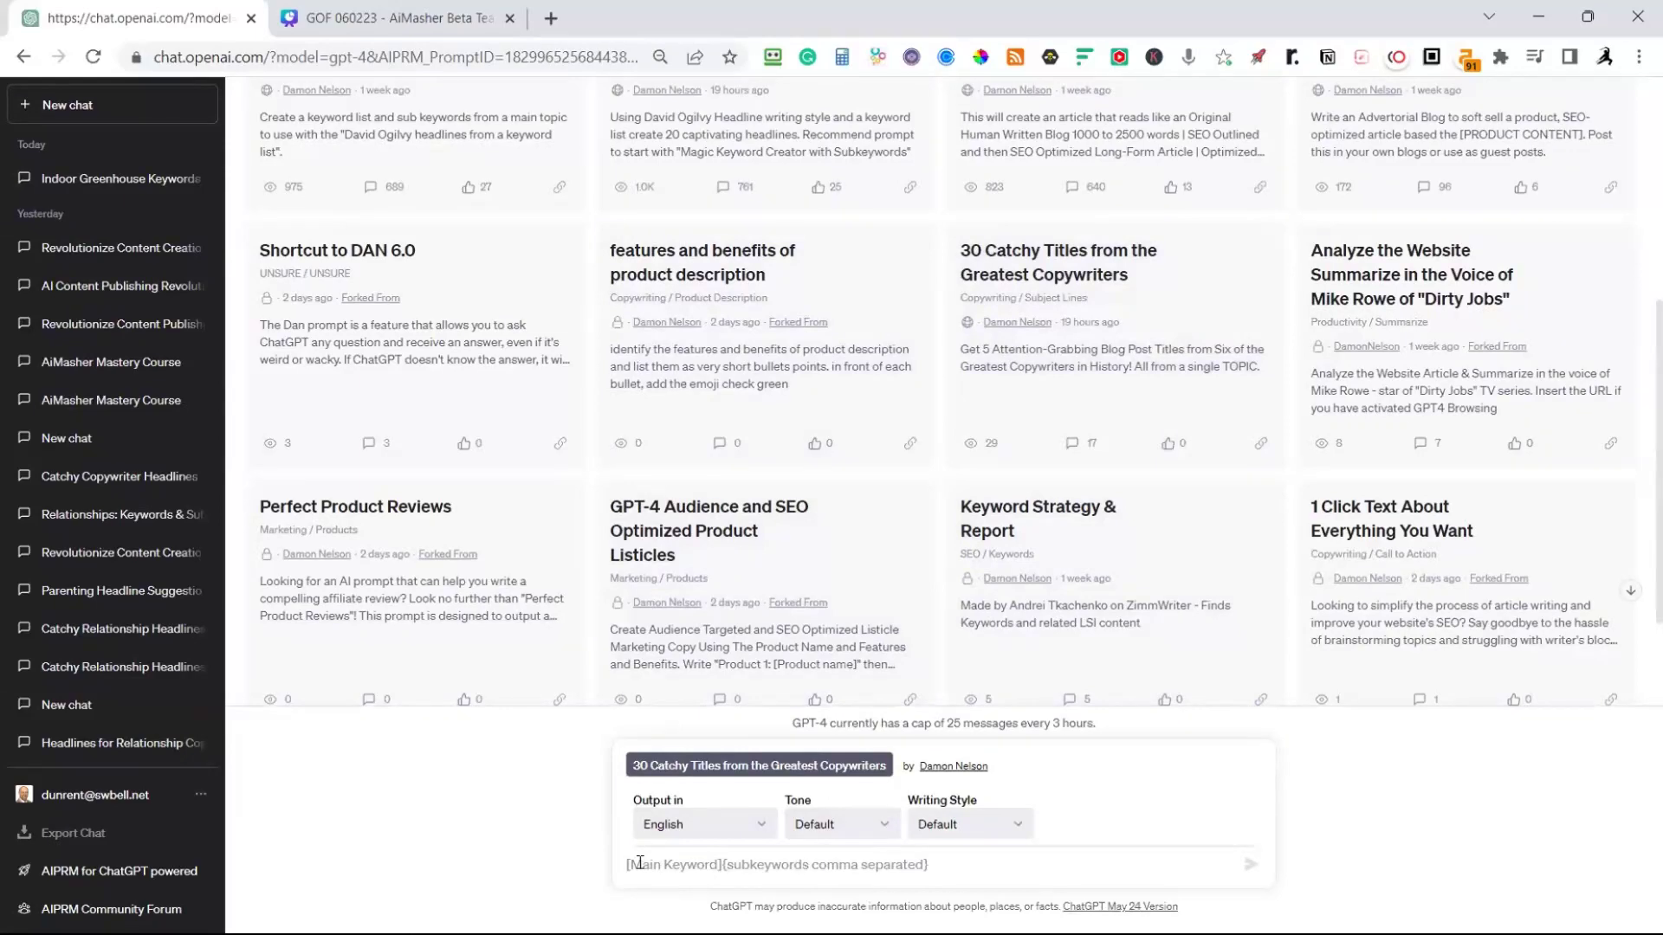
key(ctrl+v)
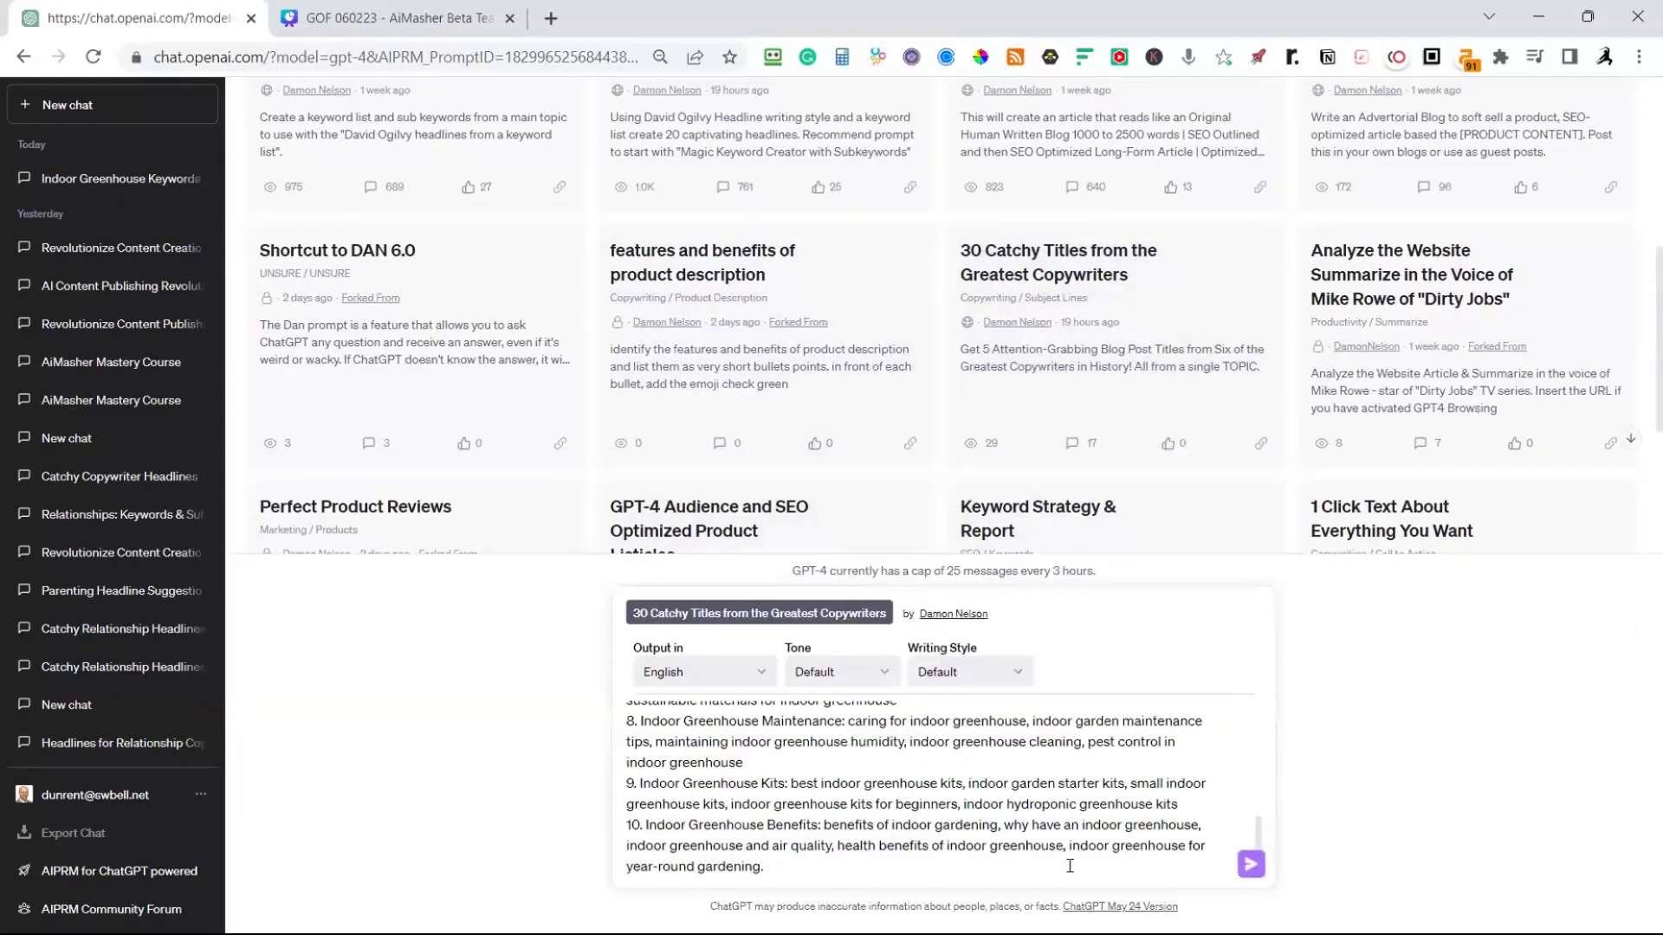
click(1251, 864)
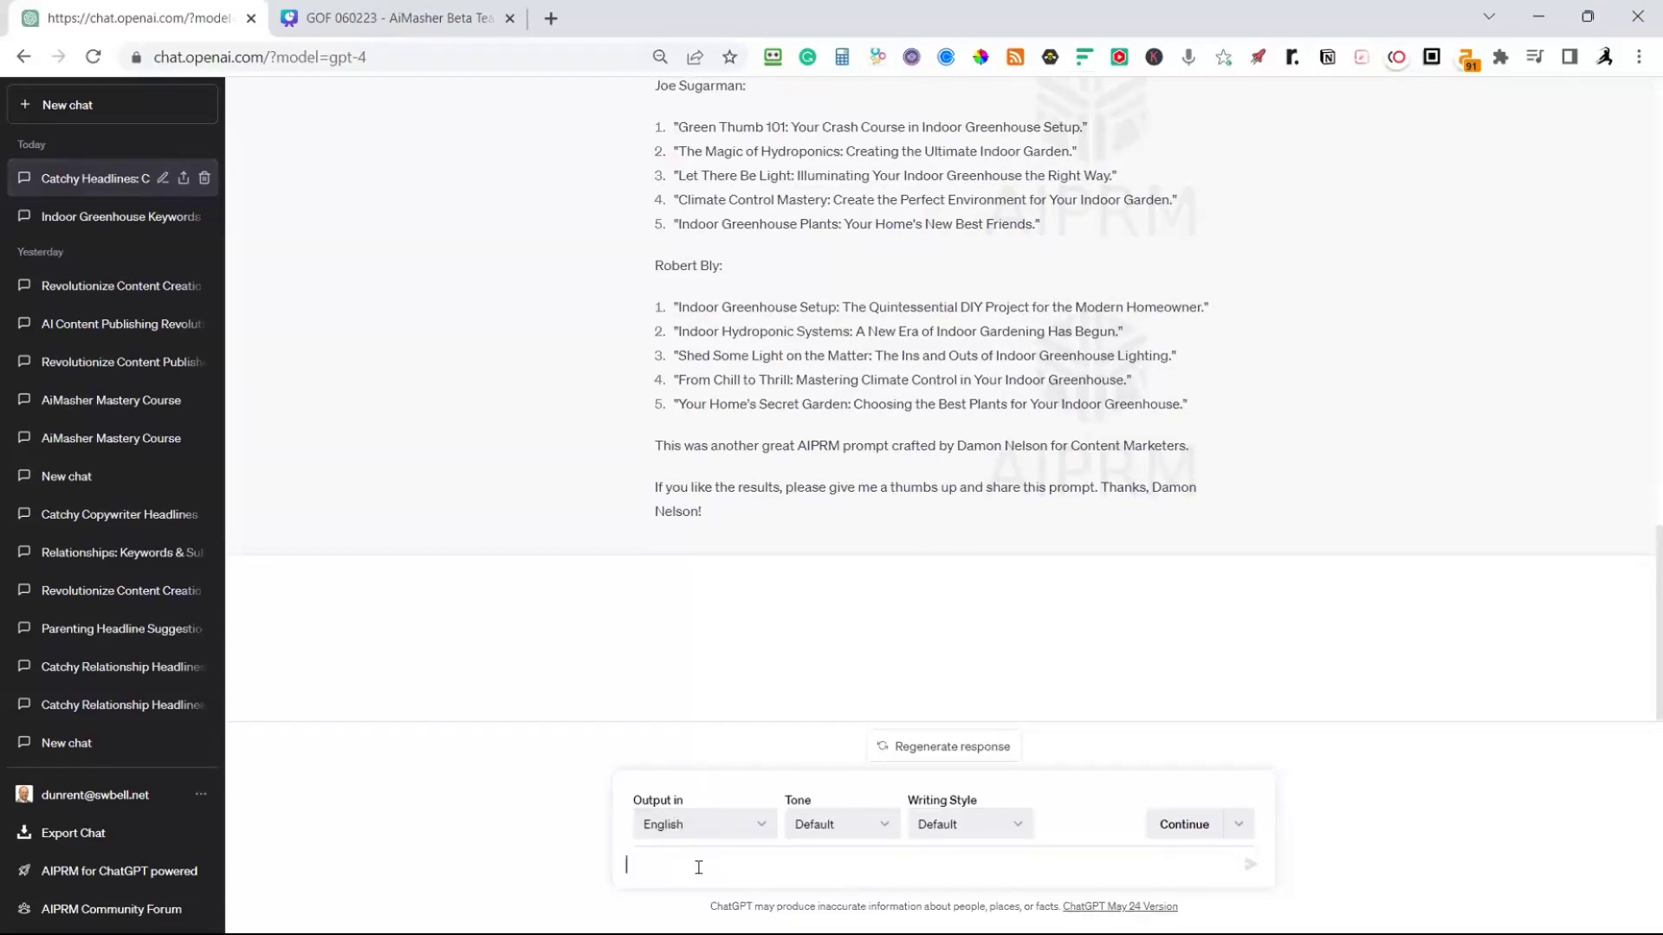
Ask ChatGPT "give me the list, remove the numbering and the copywriter. I just need the list stripped down"
text(give me the list, remove the numbering and the copywriter. I just need the list stripped do)
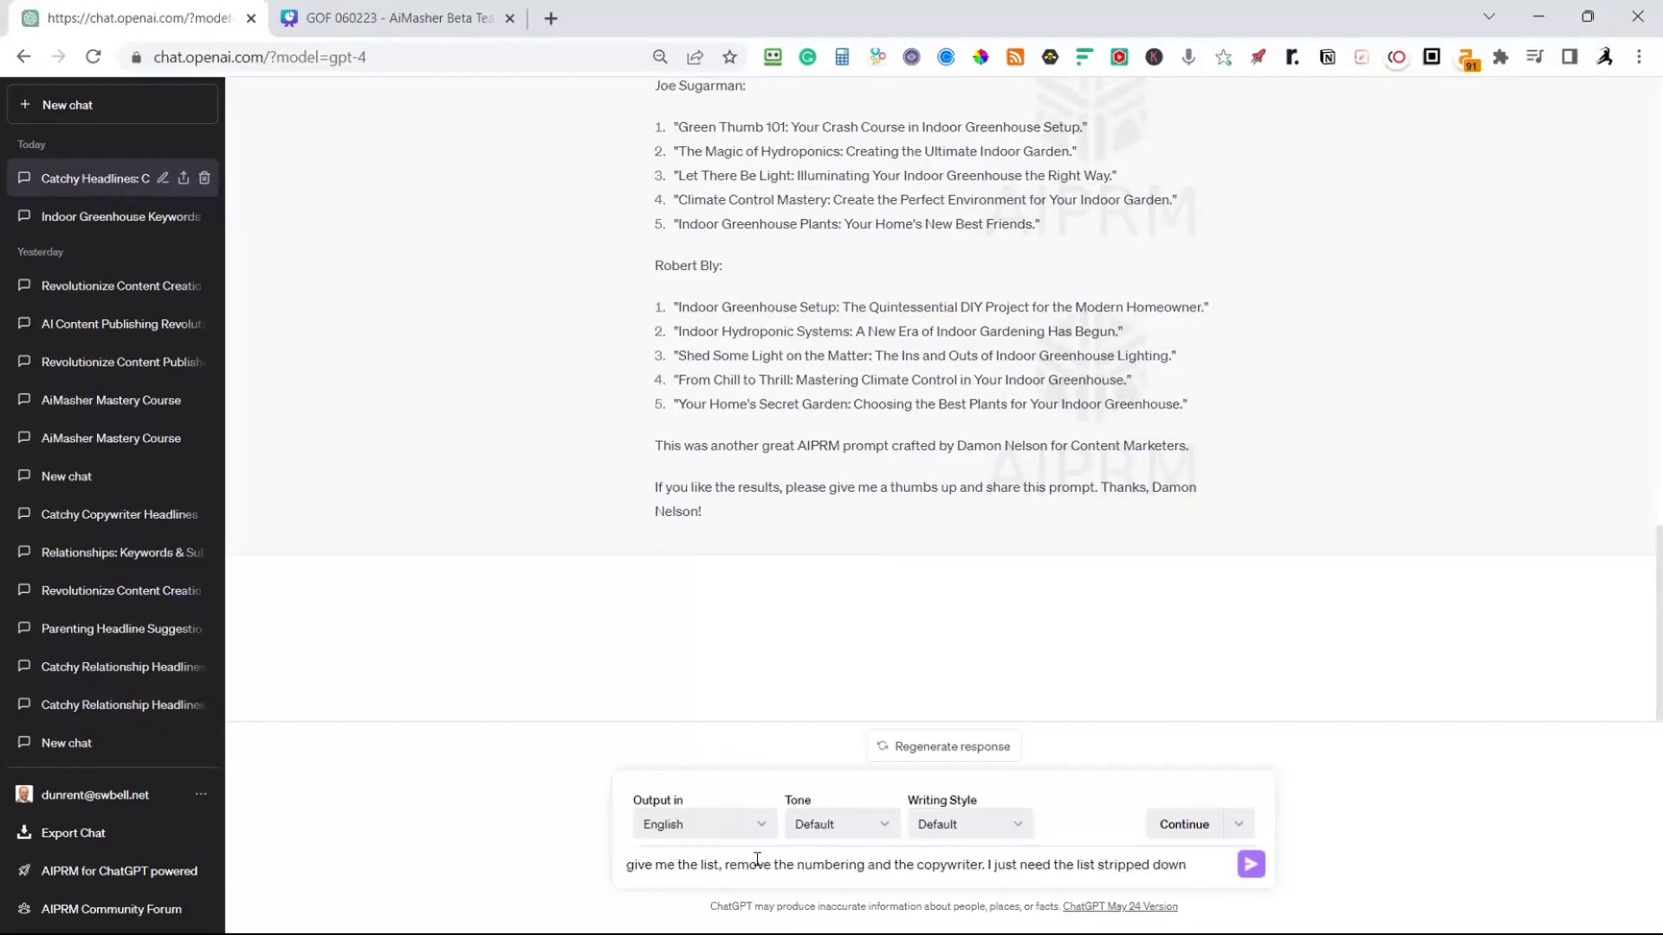
text(wn)
click(1250, 864)
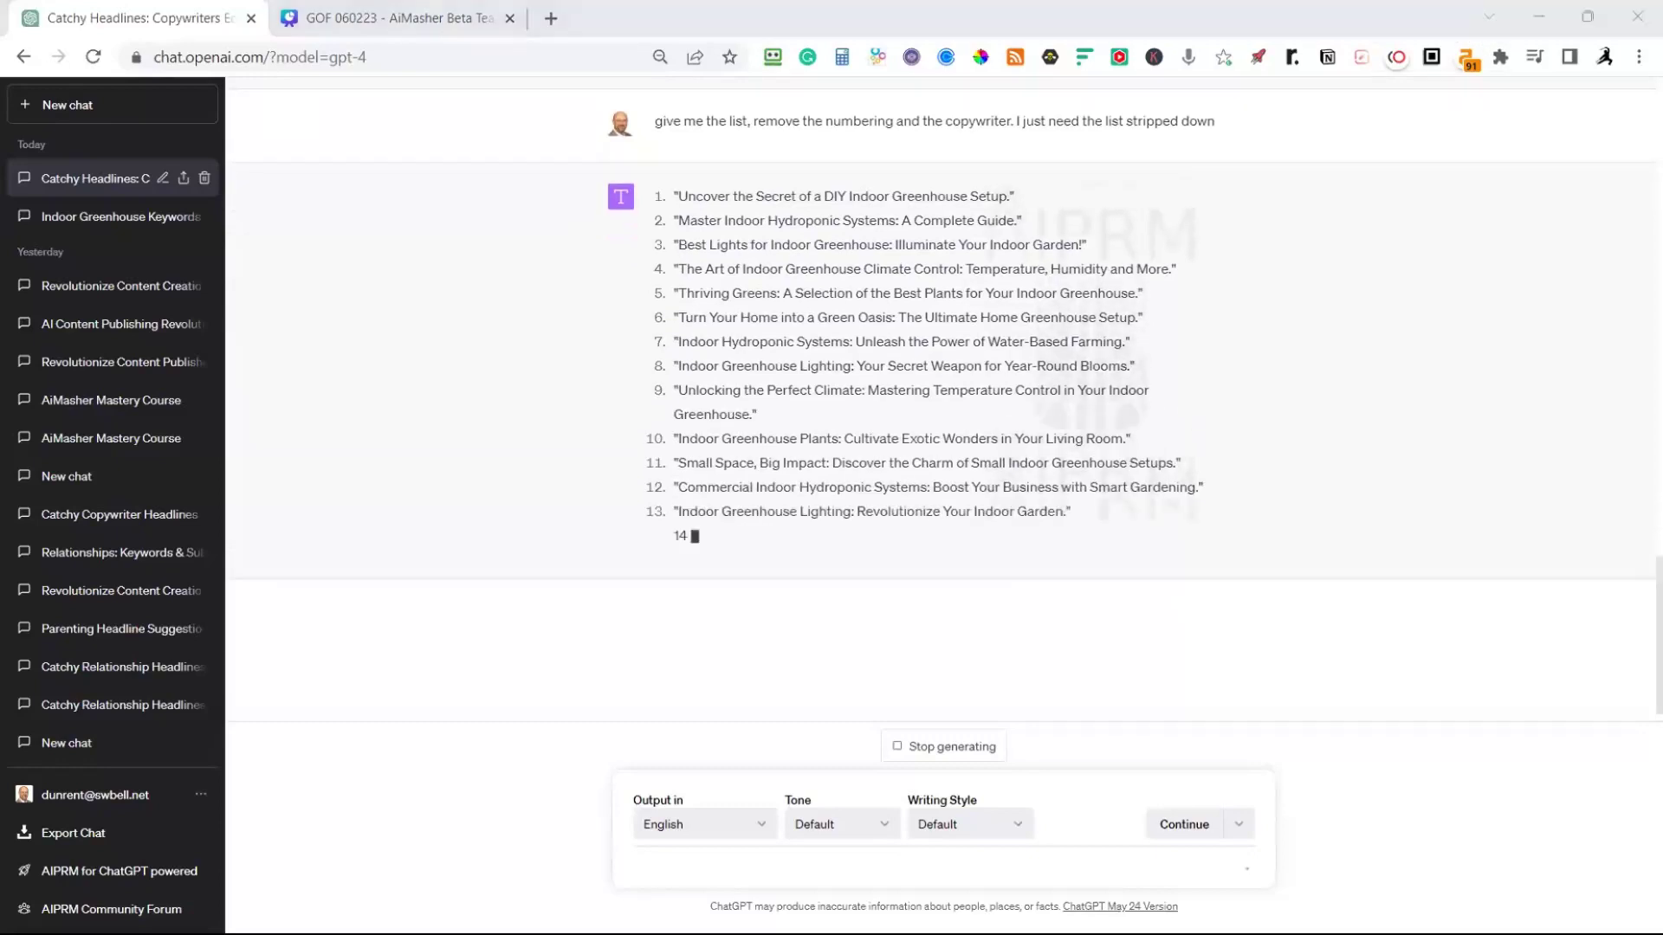
Switch to ZimmWriter, open the Bulk Blog Writer and enable Boost Chance of Detection as Real and Disable Conclusion
key(alt+Tab)
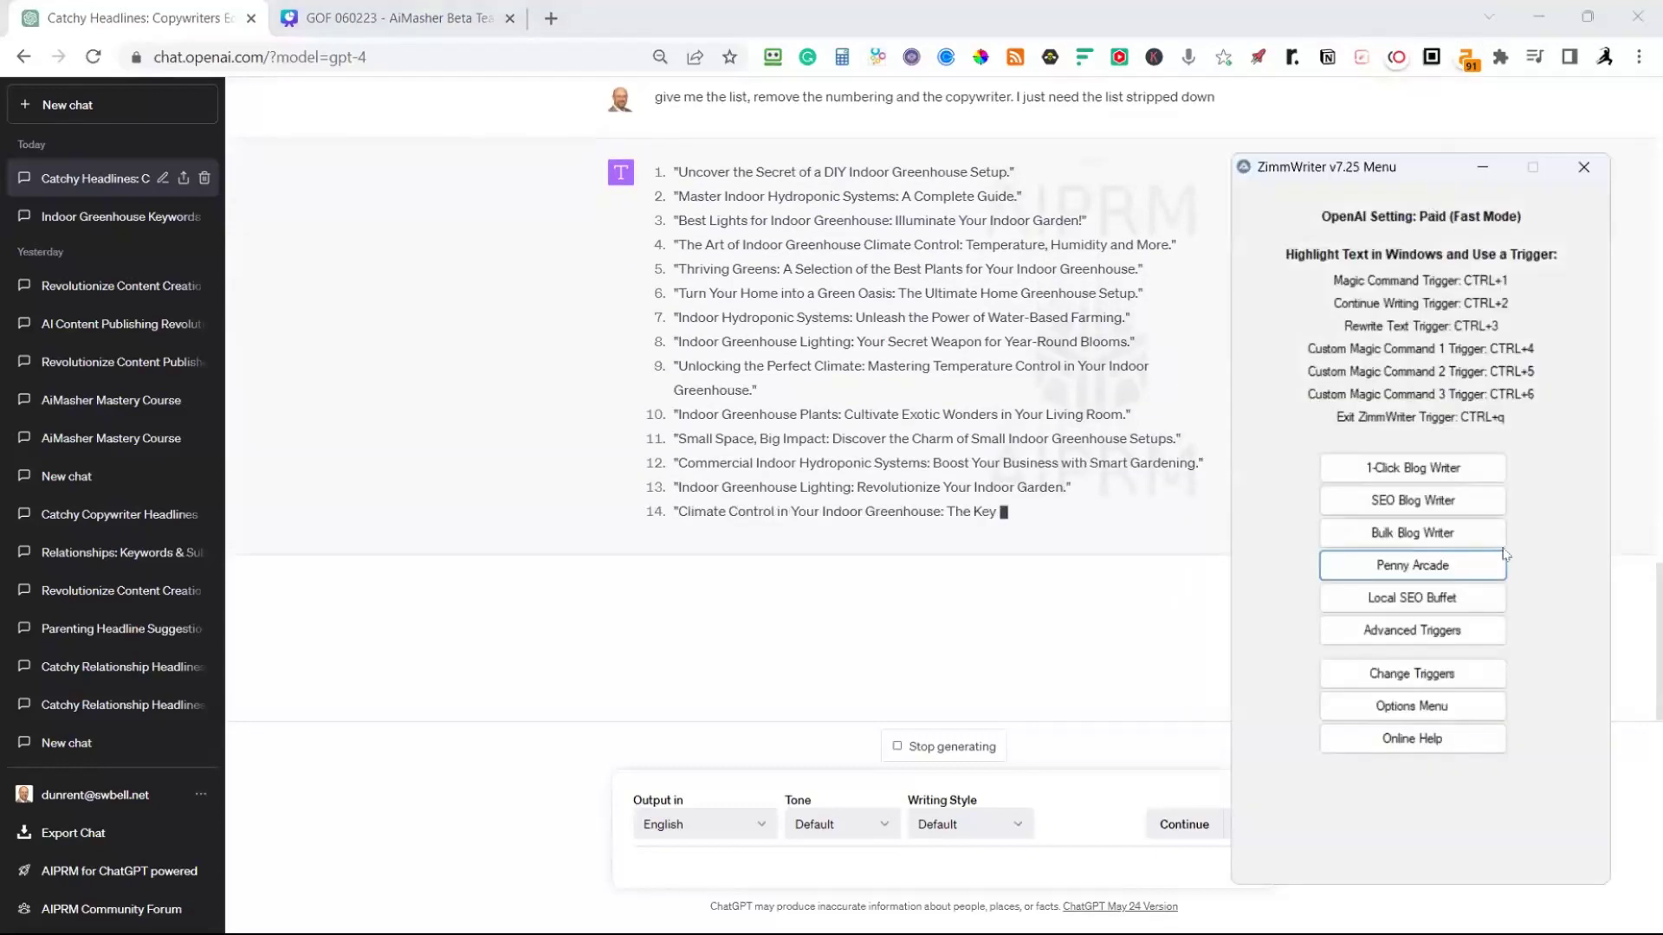
click(1417, 535)
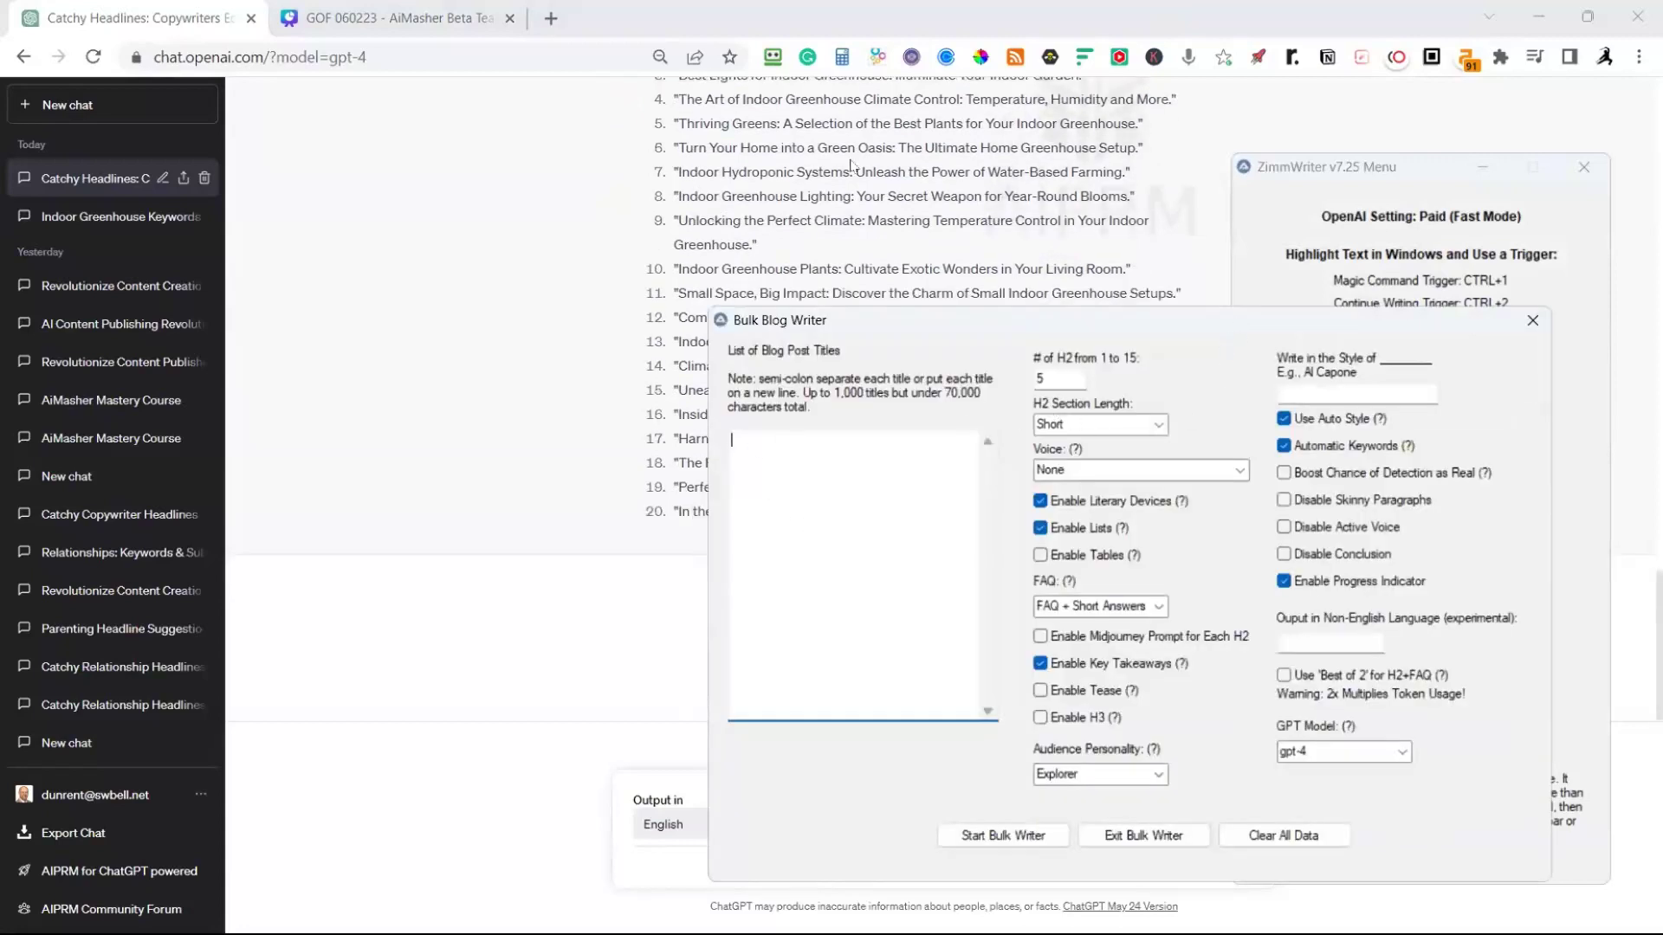
click(1295, 476)
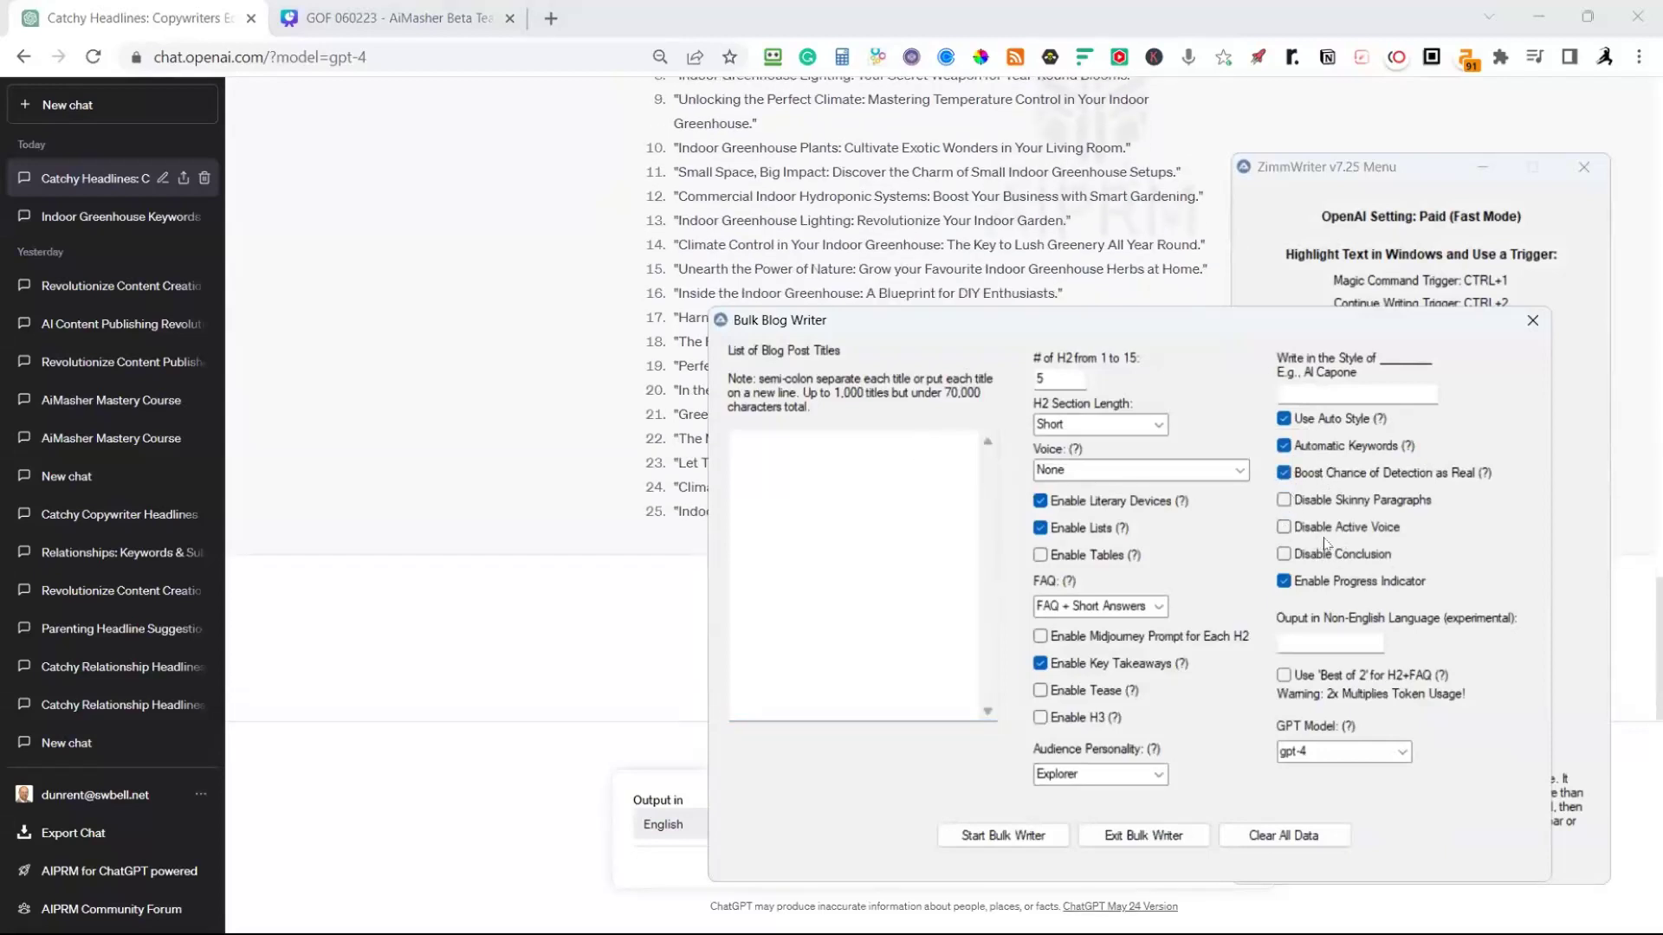
click(1285, 557)
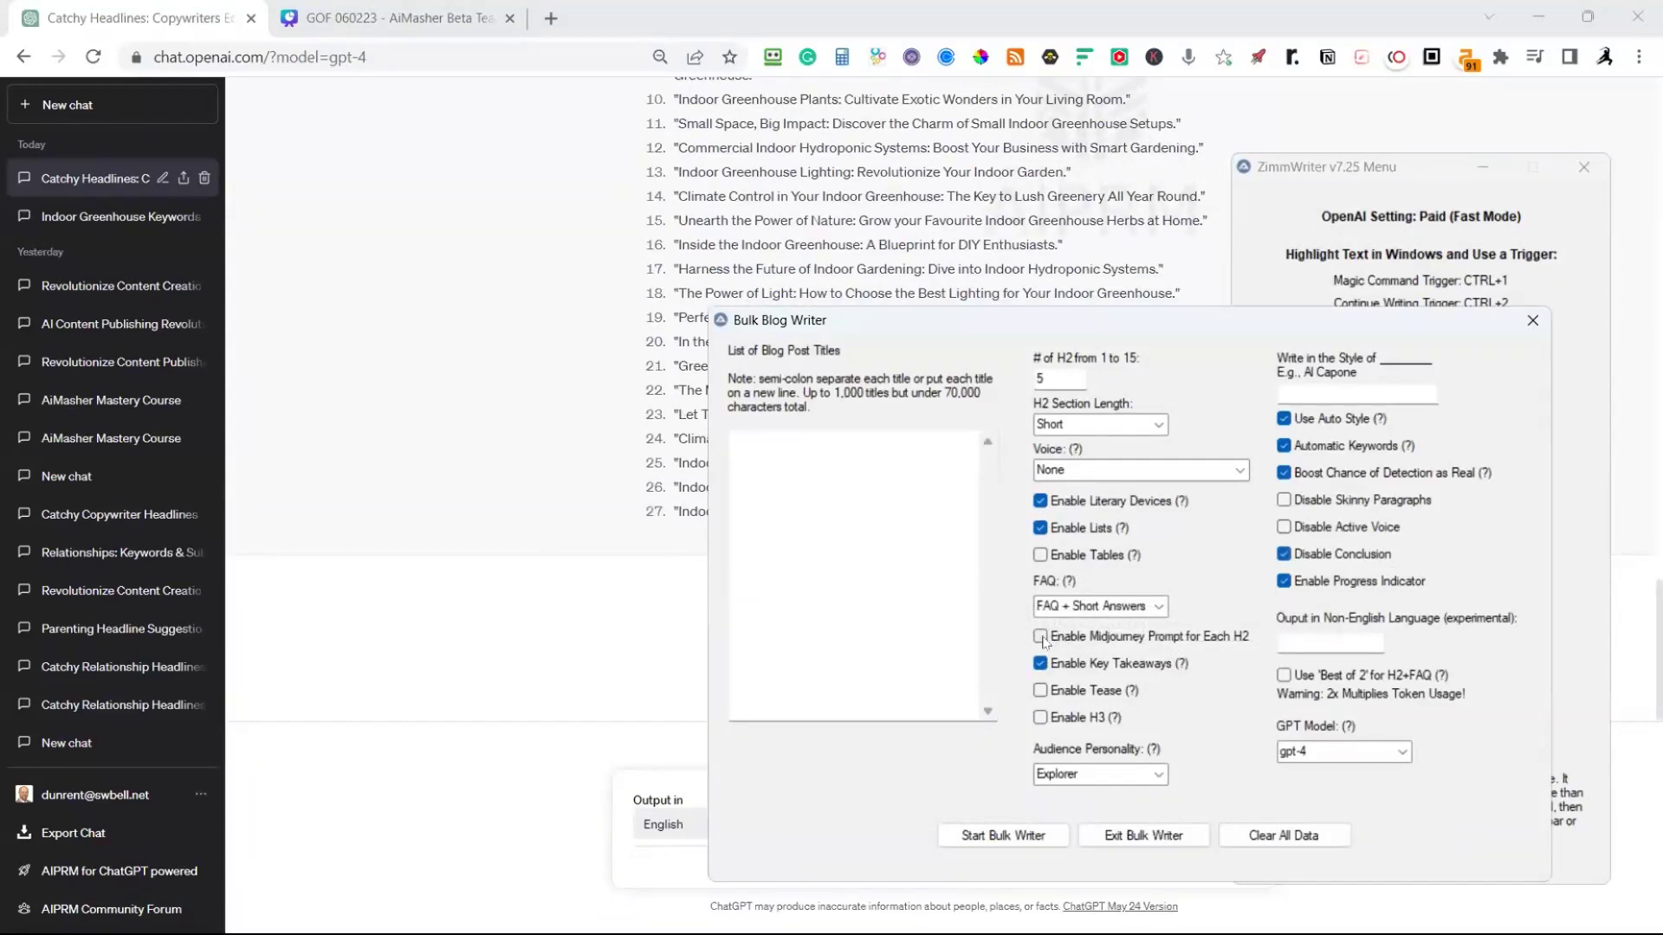
Enable the Tease and H3 options for the bulk posts, leaving the Midjourney prompt for each H2 off
click(1043, 639)
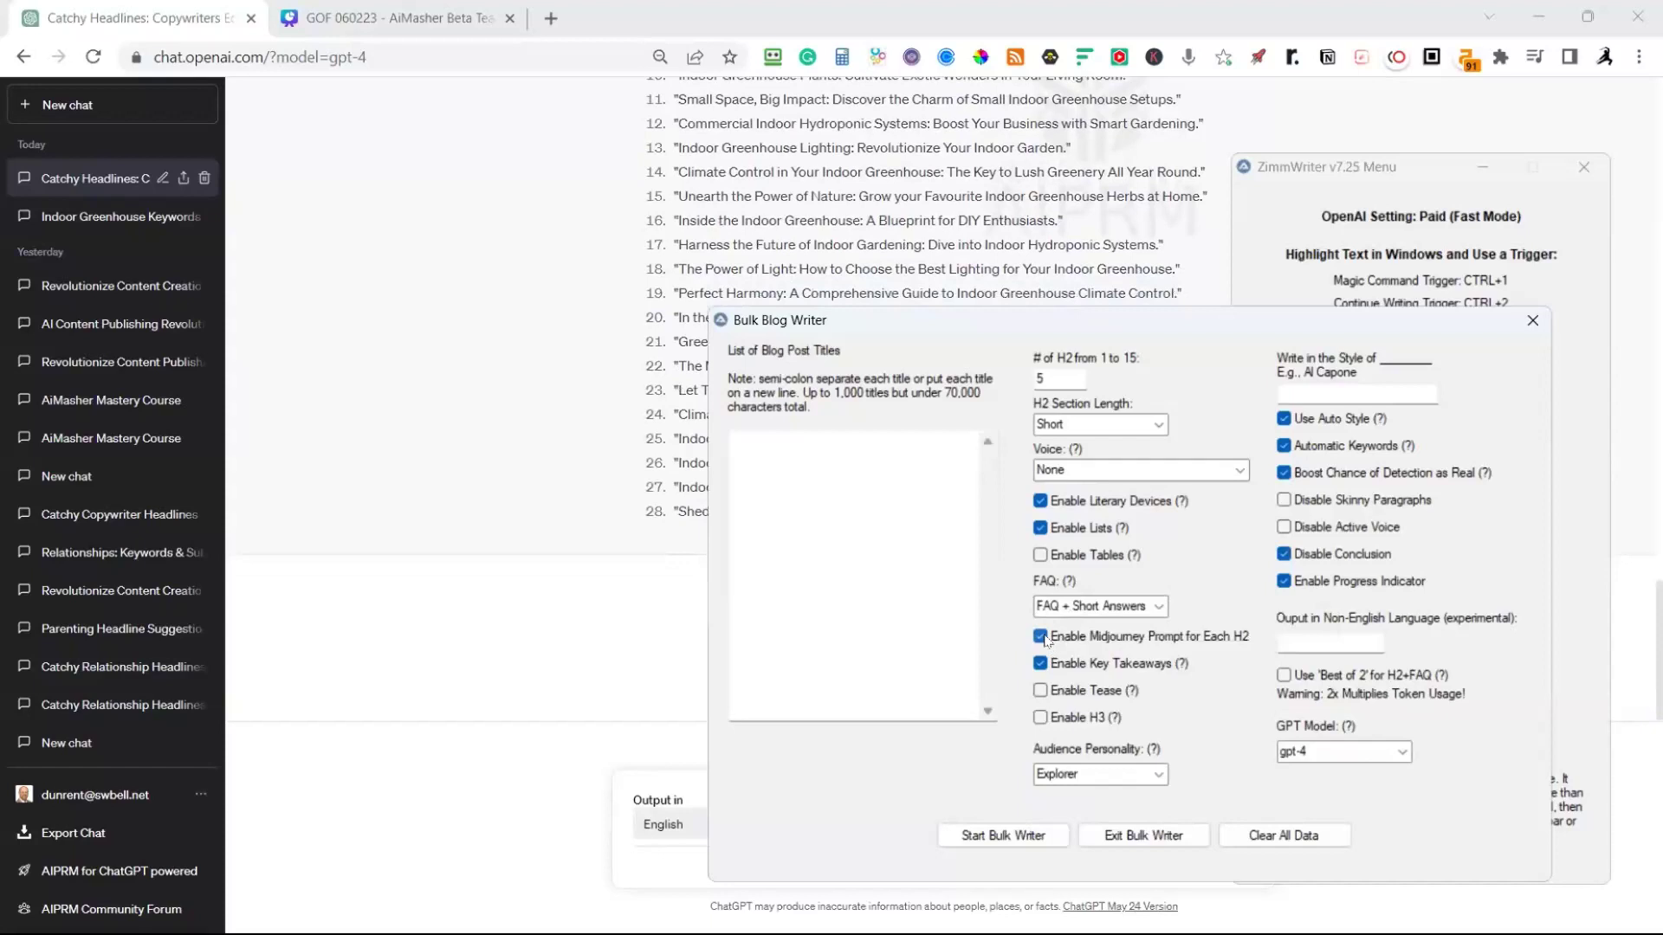
click(1042, 638)
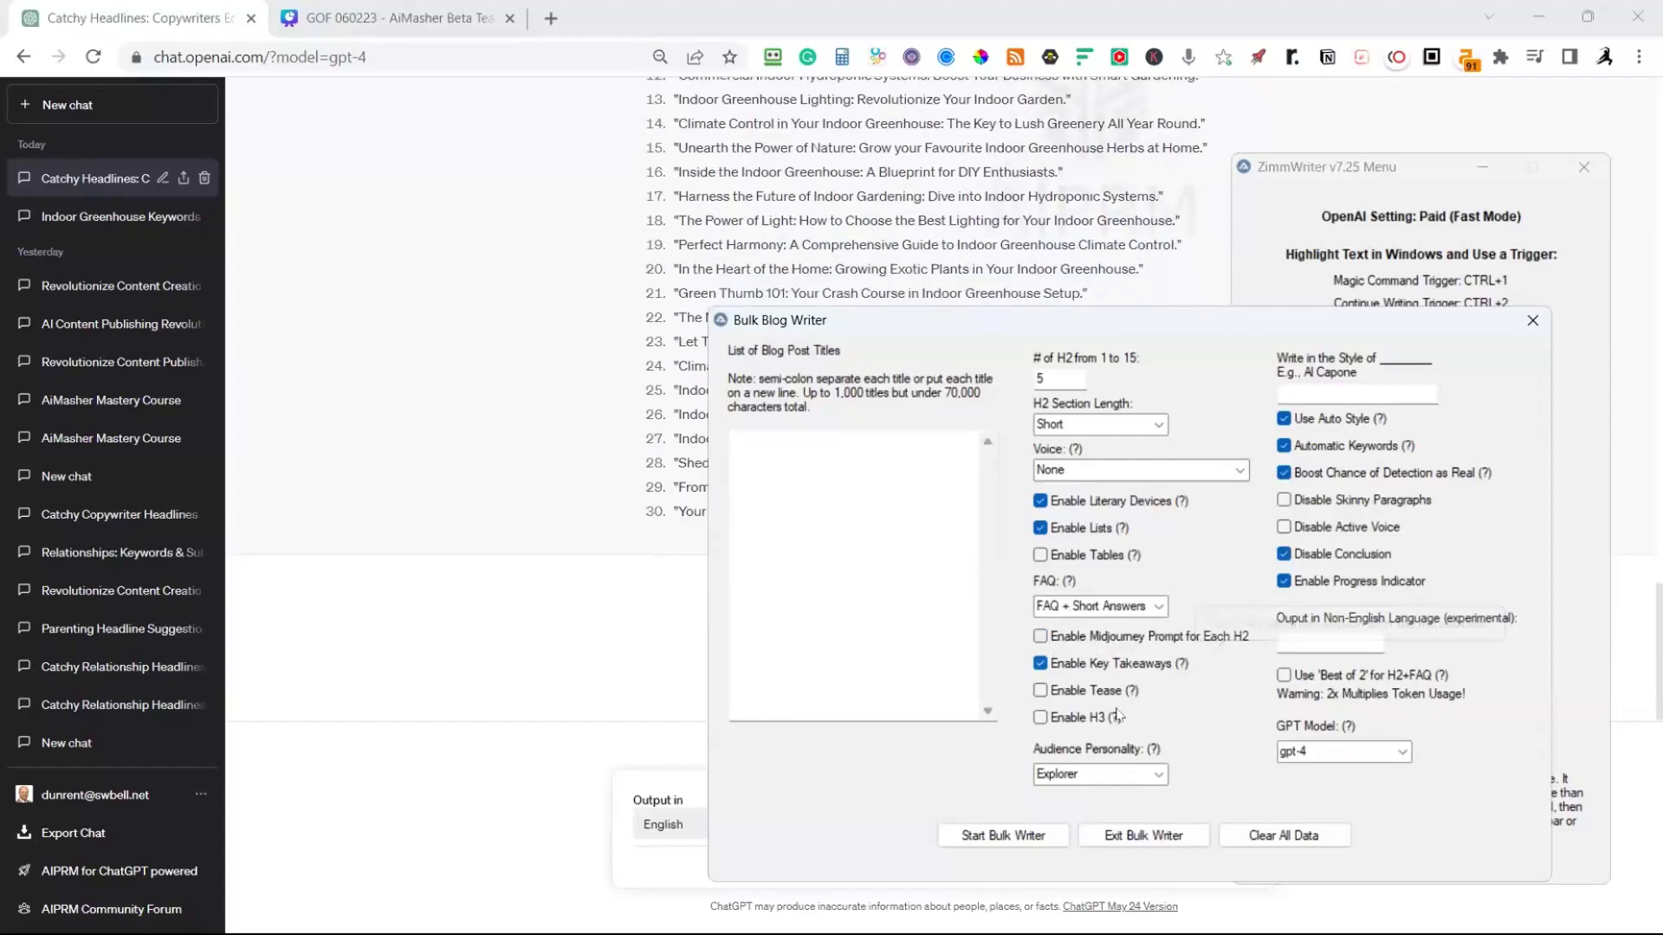
click(1040, 691)
click(1040, 717)
Enable 'Best of 2' for H2+FAQ and set the GPT model to gpt-3.5-turbo
click(1282, 676)
click(1401, 753)
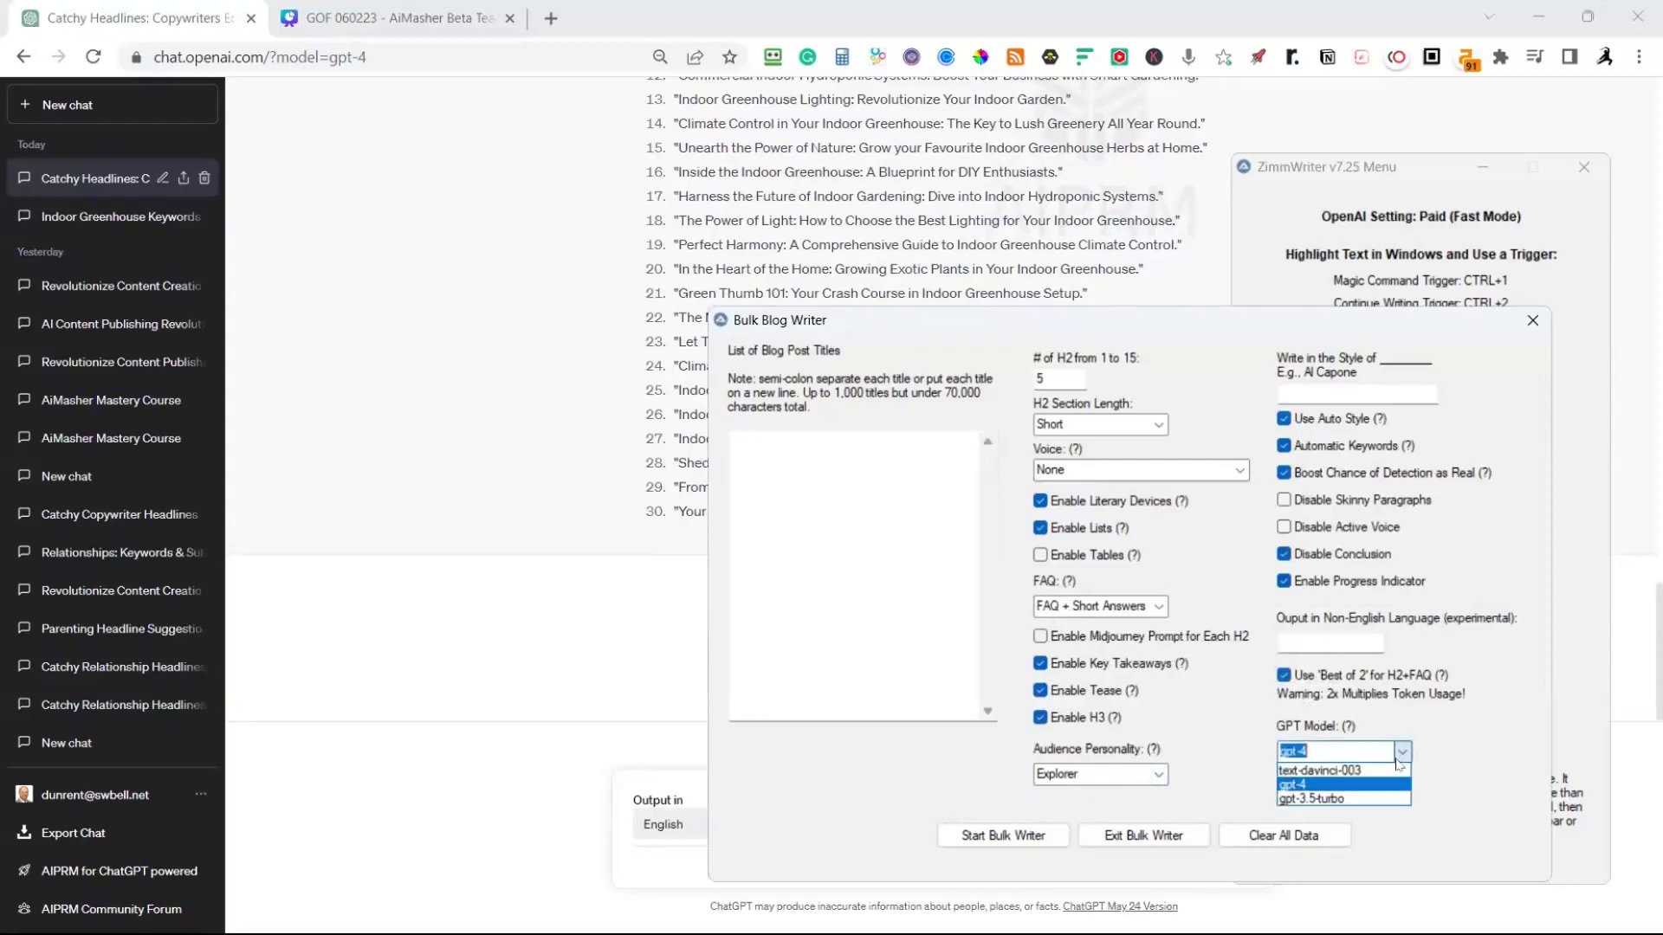
click(1336, 799)
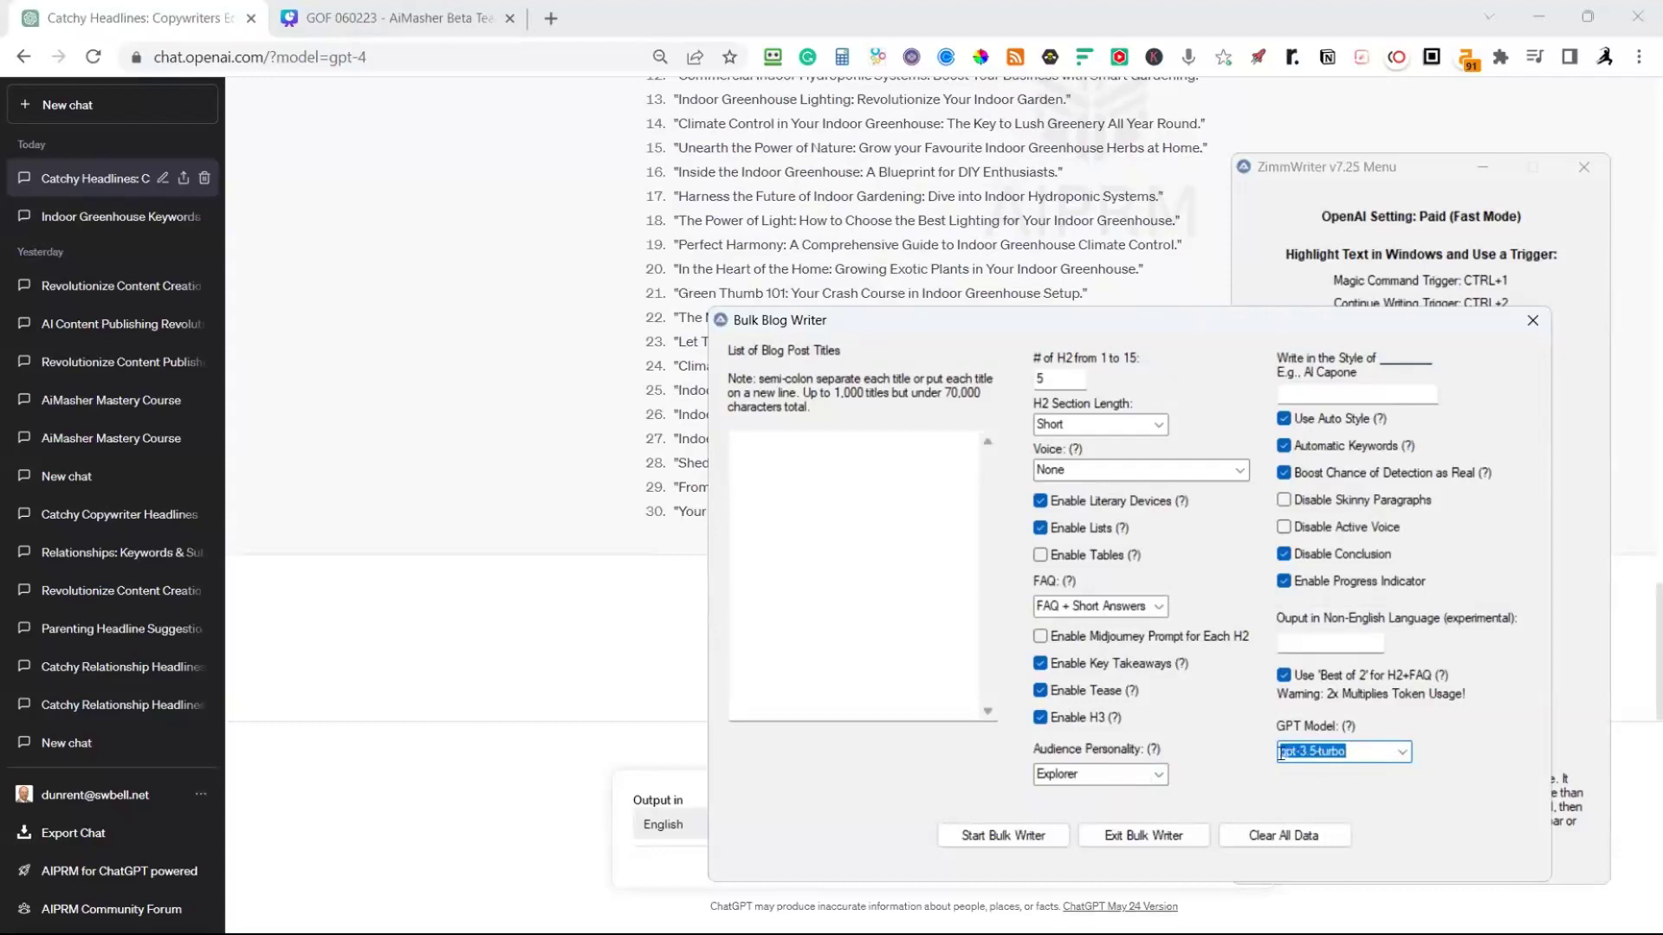
Copy the stripped-down title list from ChatGPT and paste it into the Bulk Blog Writer's List of Blog Post Titles
mouse_move(1320, 735)
click(512, 266)
scroll(1183, 511, up, 8)
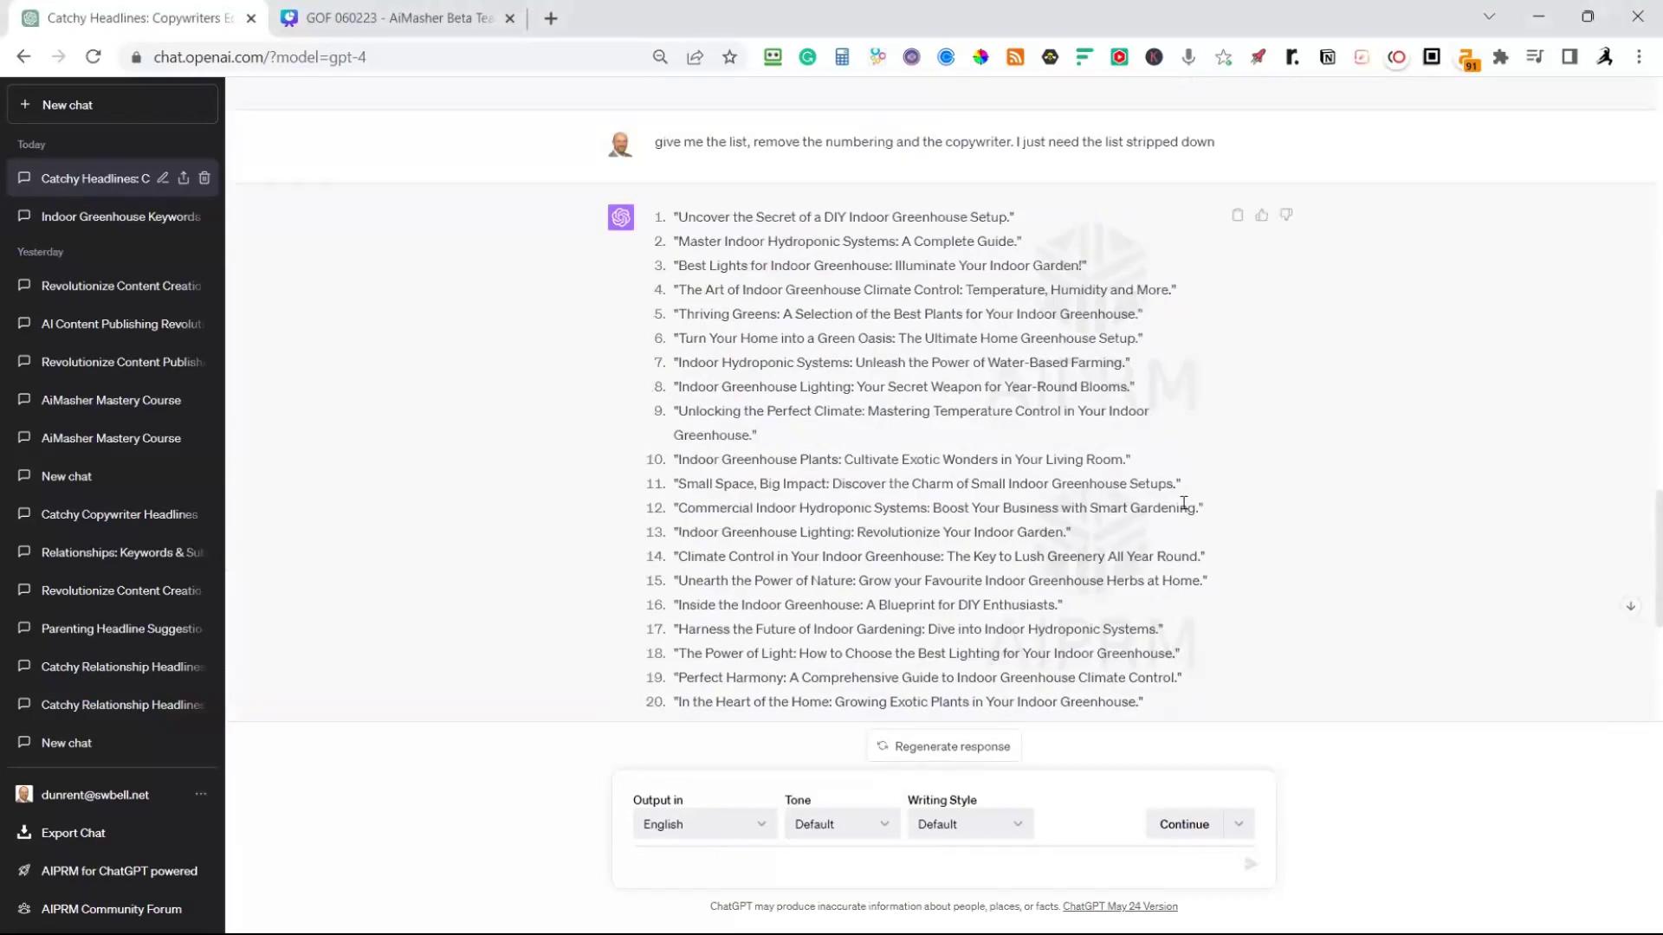
click(1238, 541)
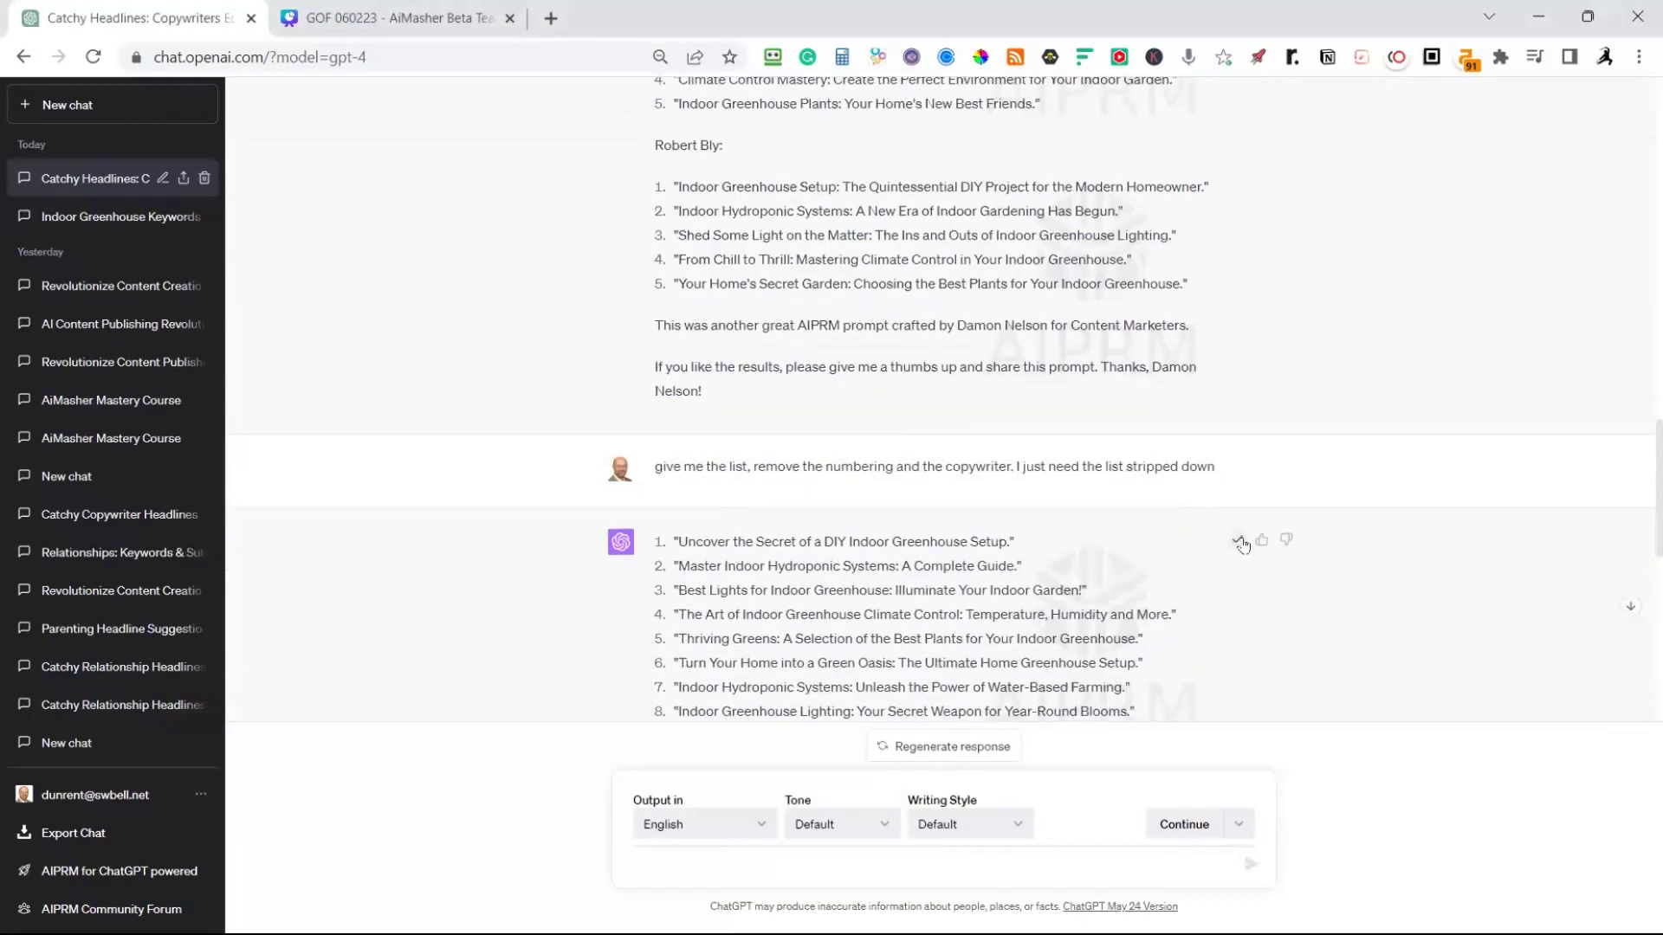
key(alt+Tab)
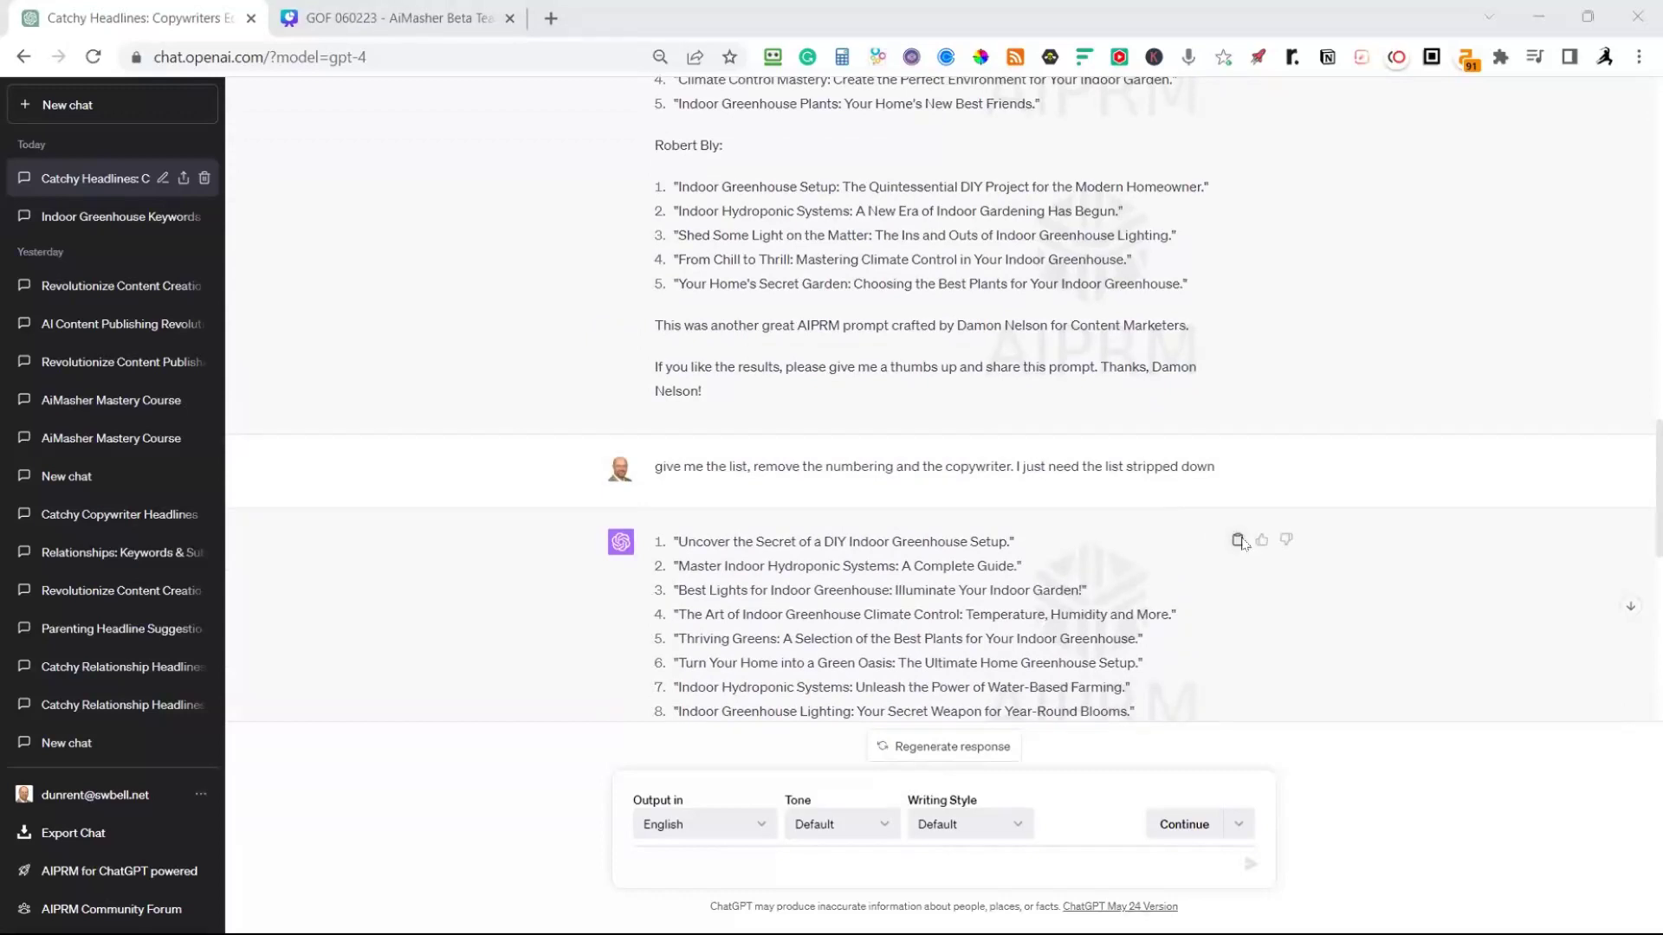
click(805, 472)
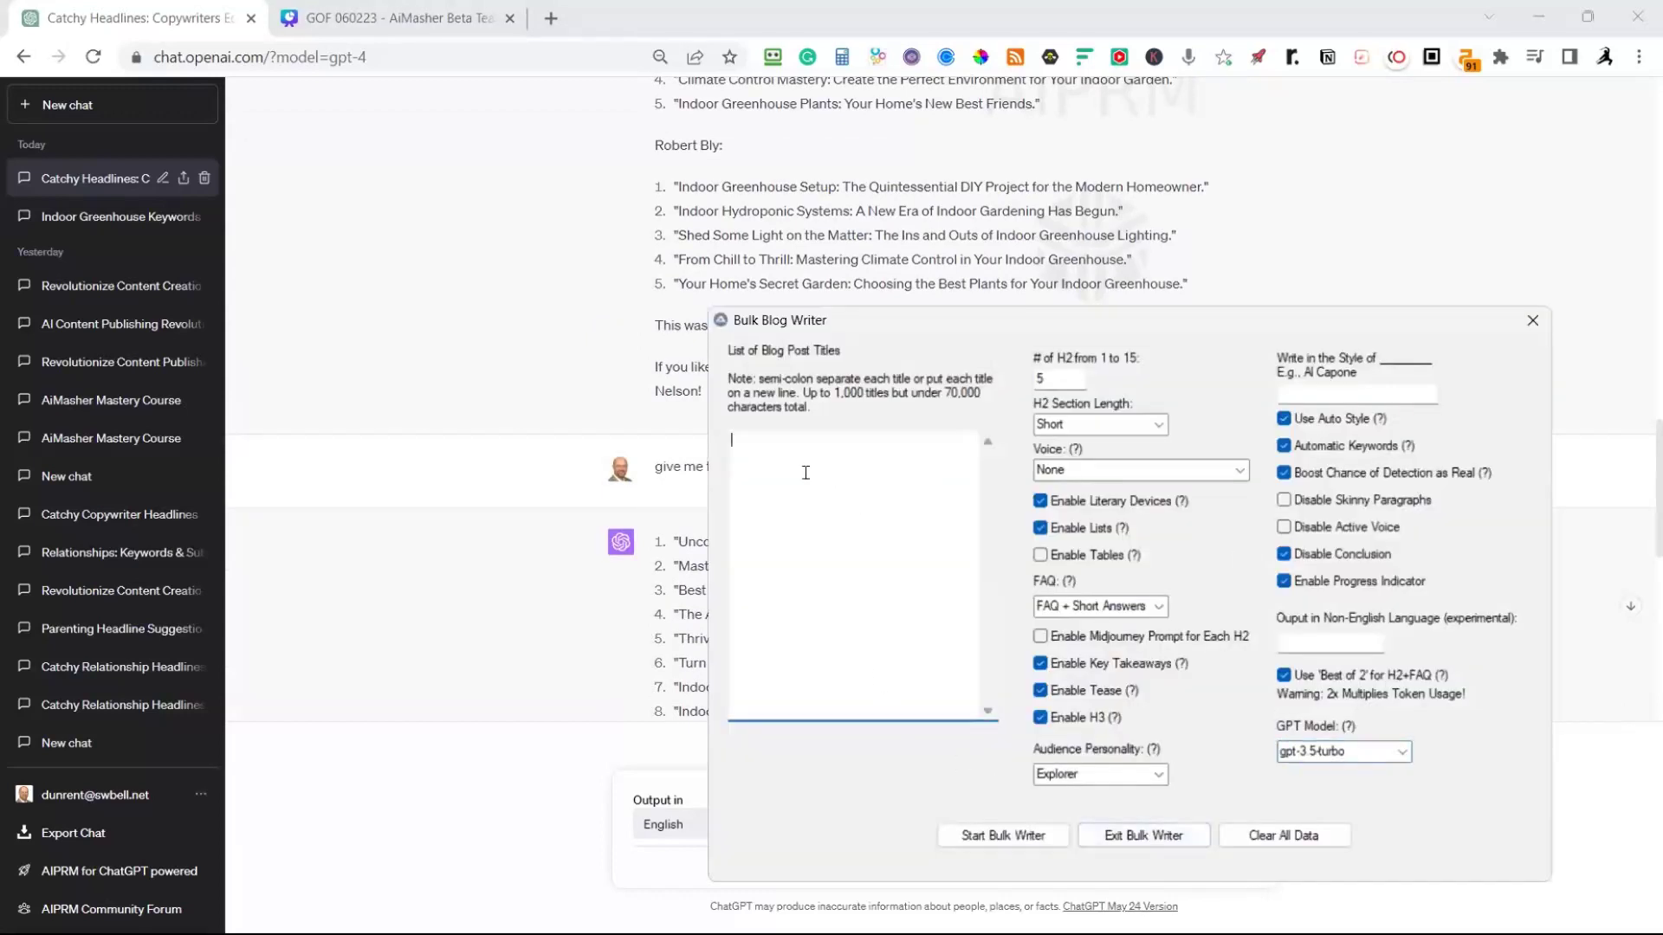
key(ctrl+v)
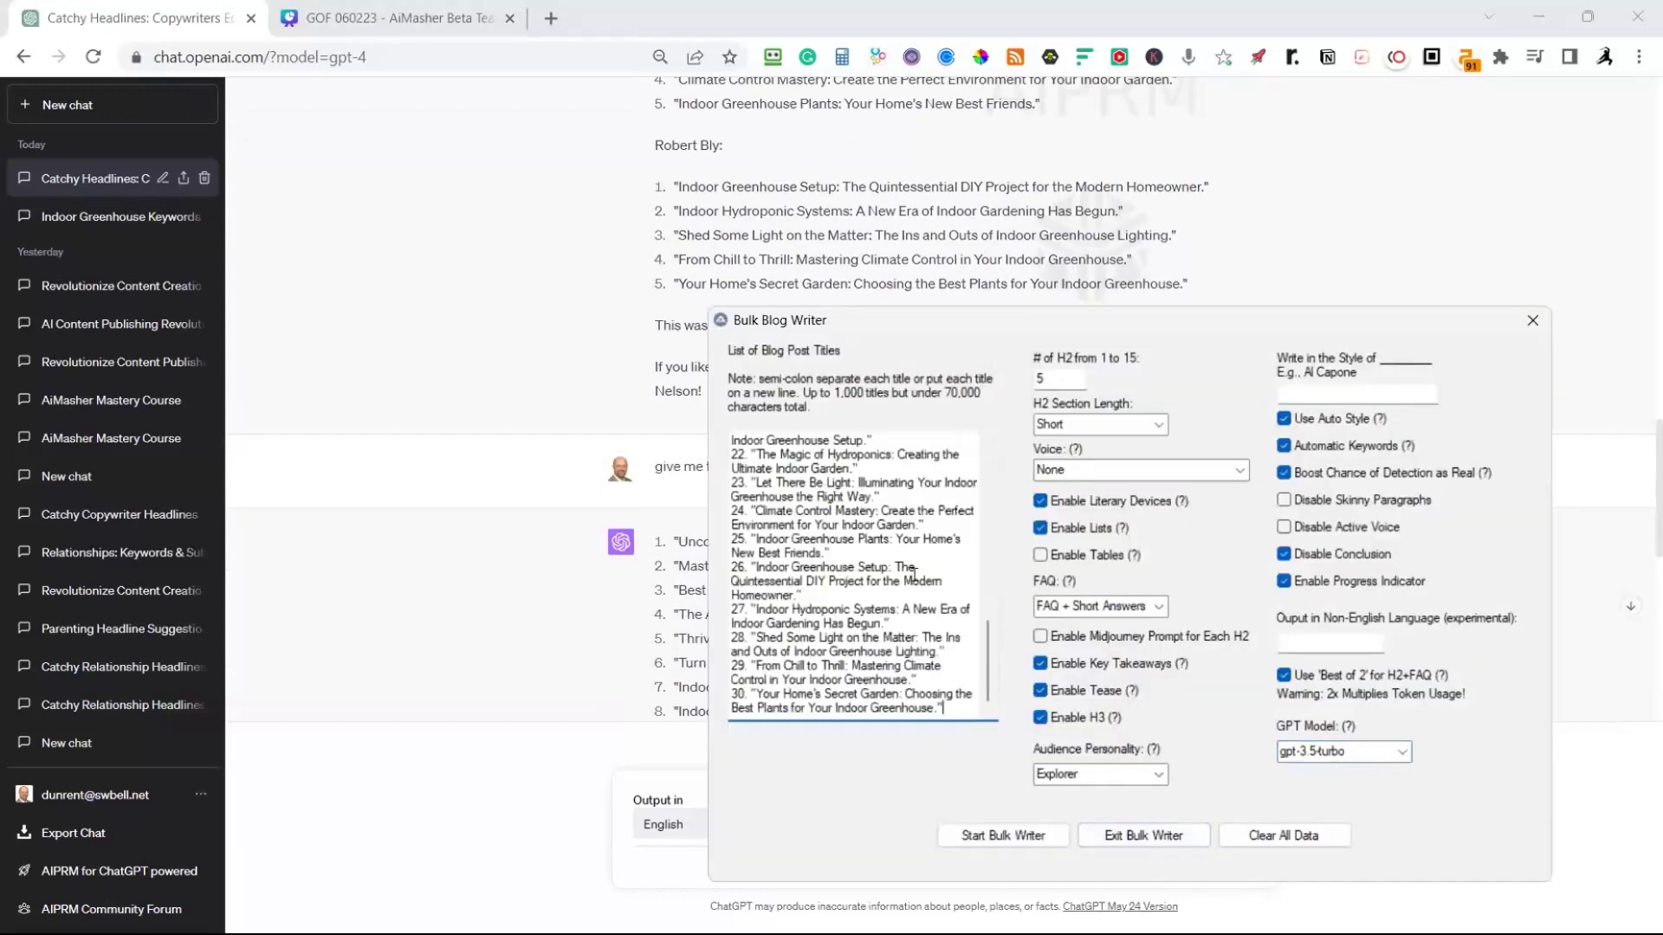
Start the bulk writer, confirm the listed articles, and accept the output directory notice
click(1003, 835)
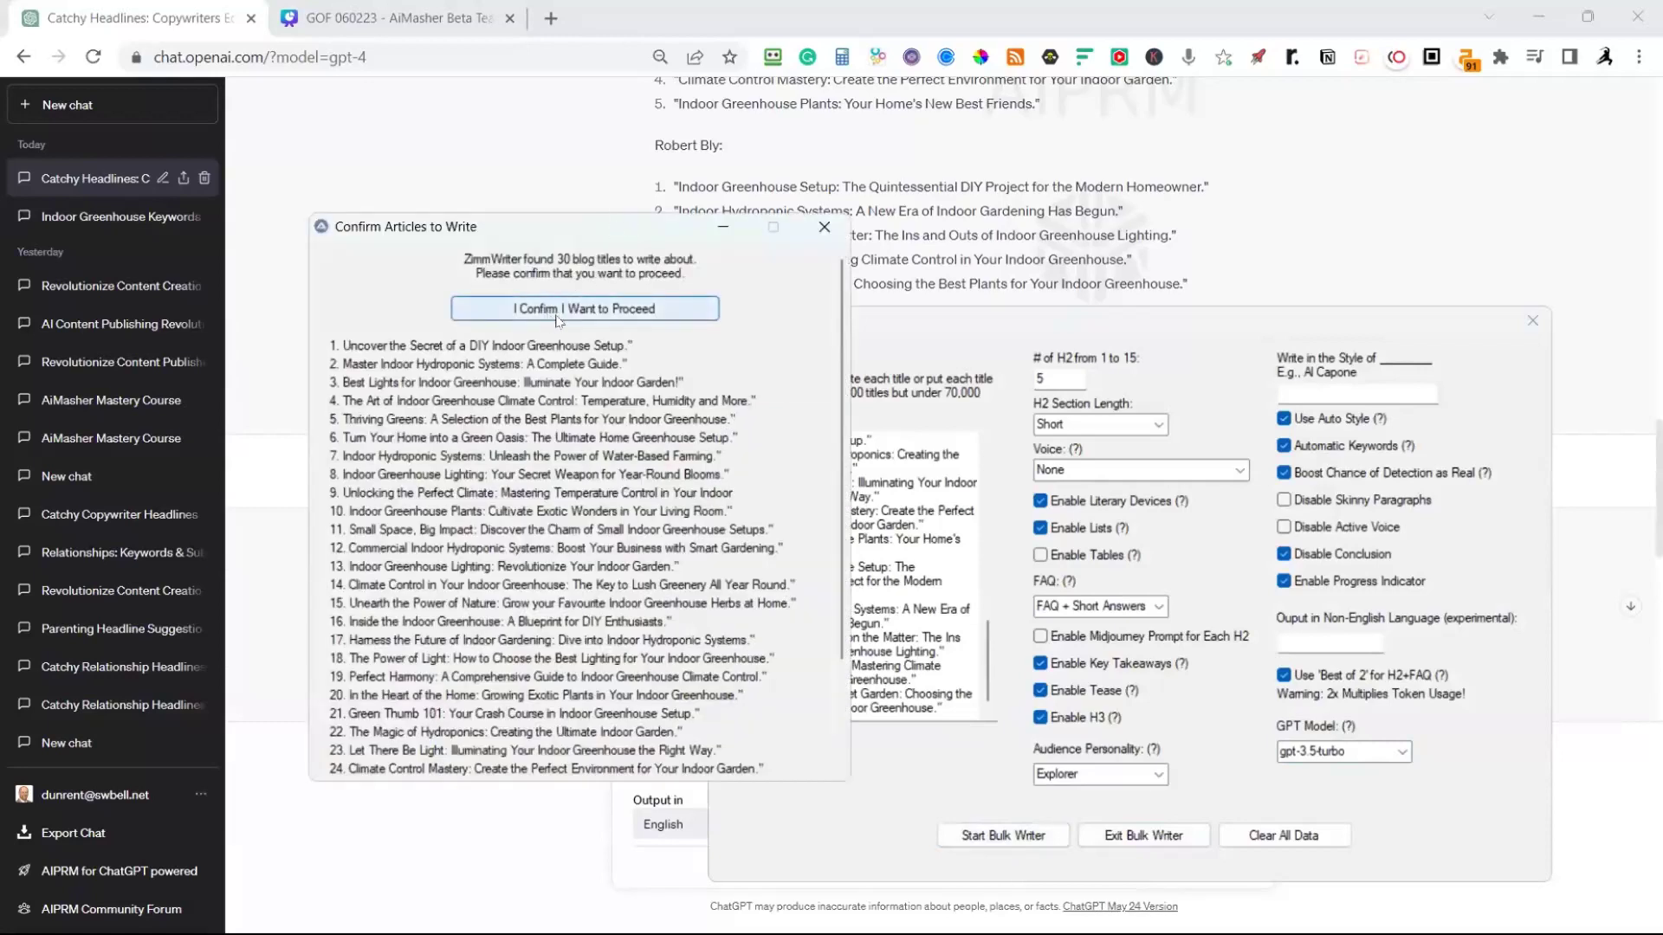
click(557, 310)
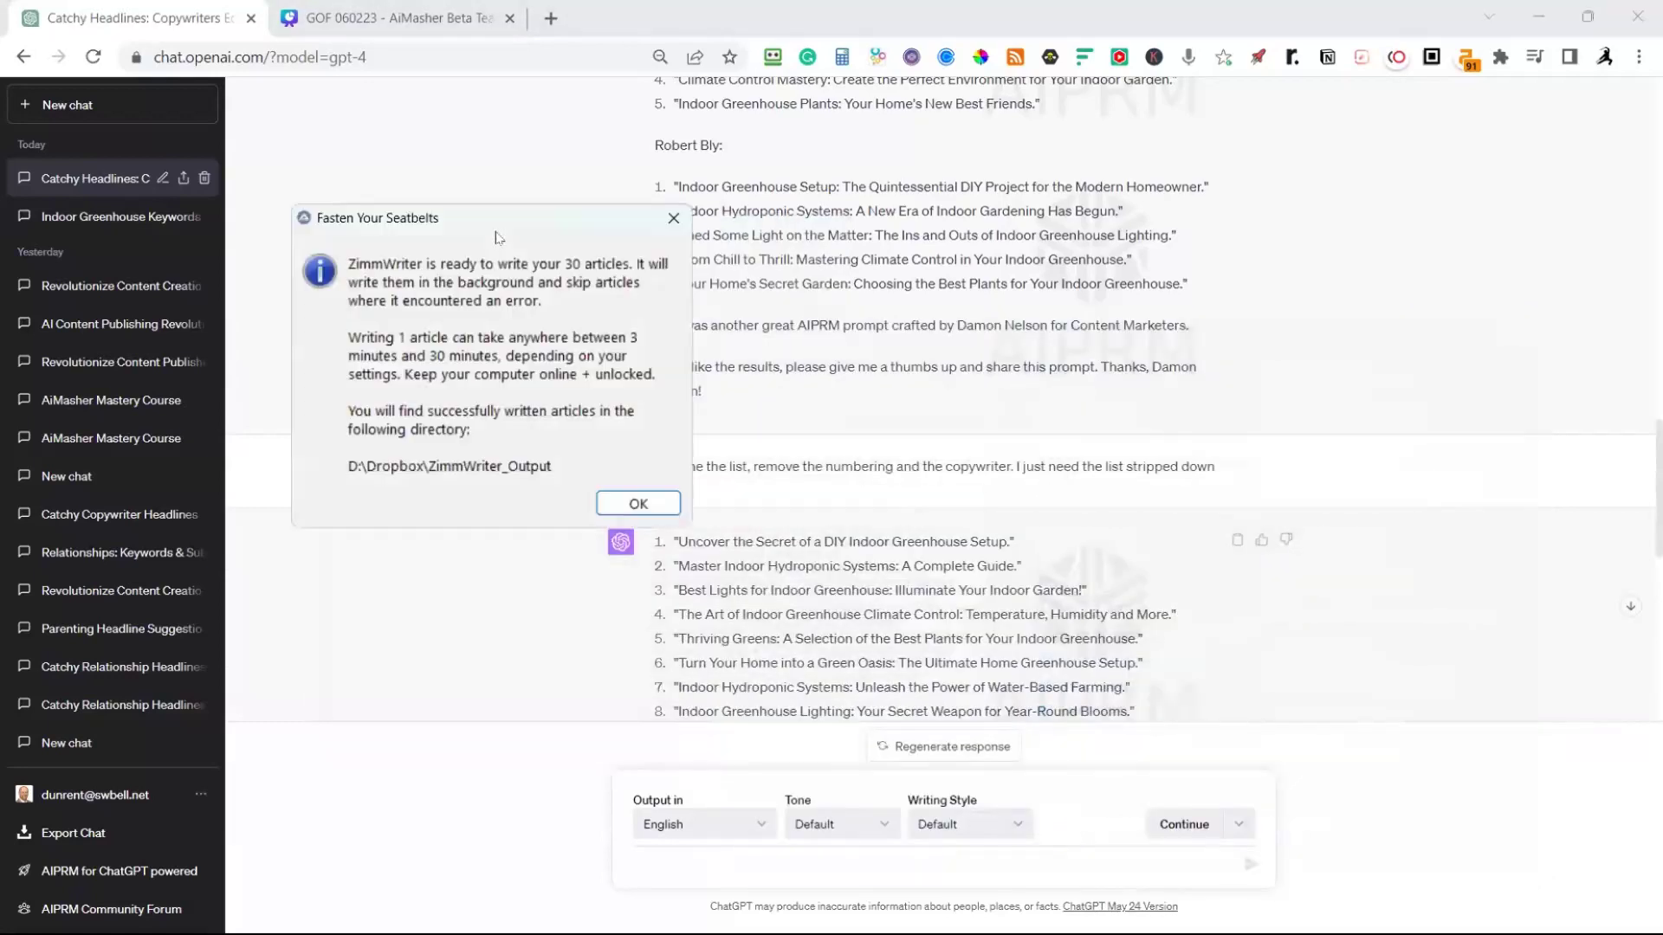
click(647, 501)
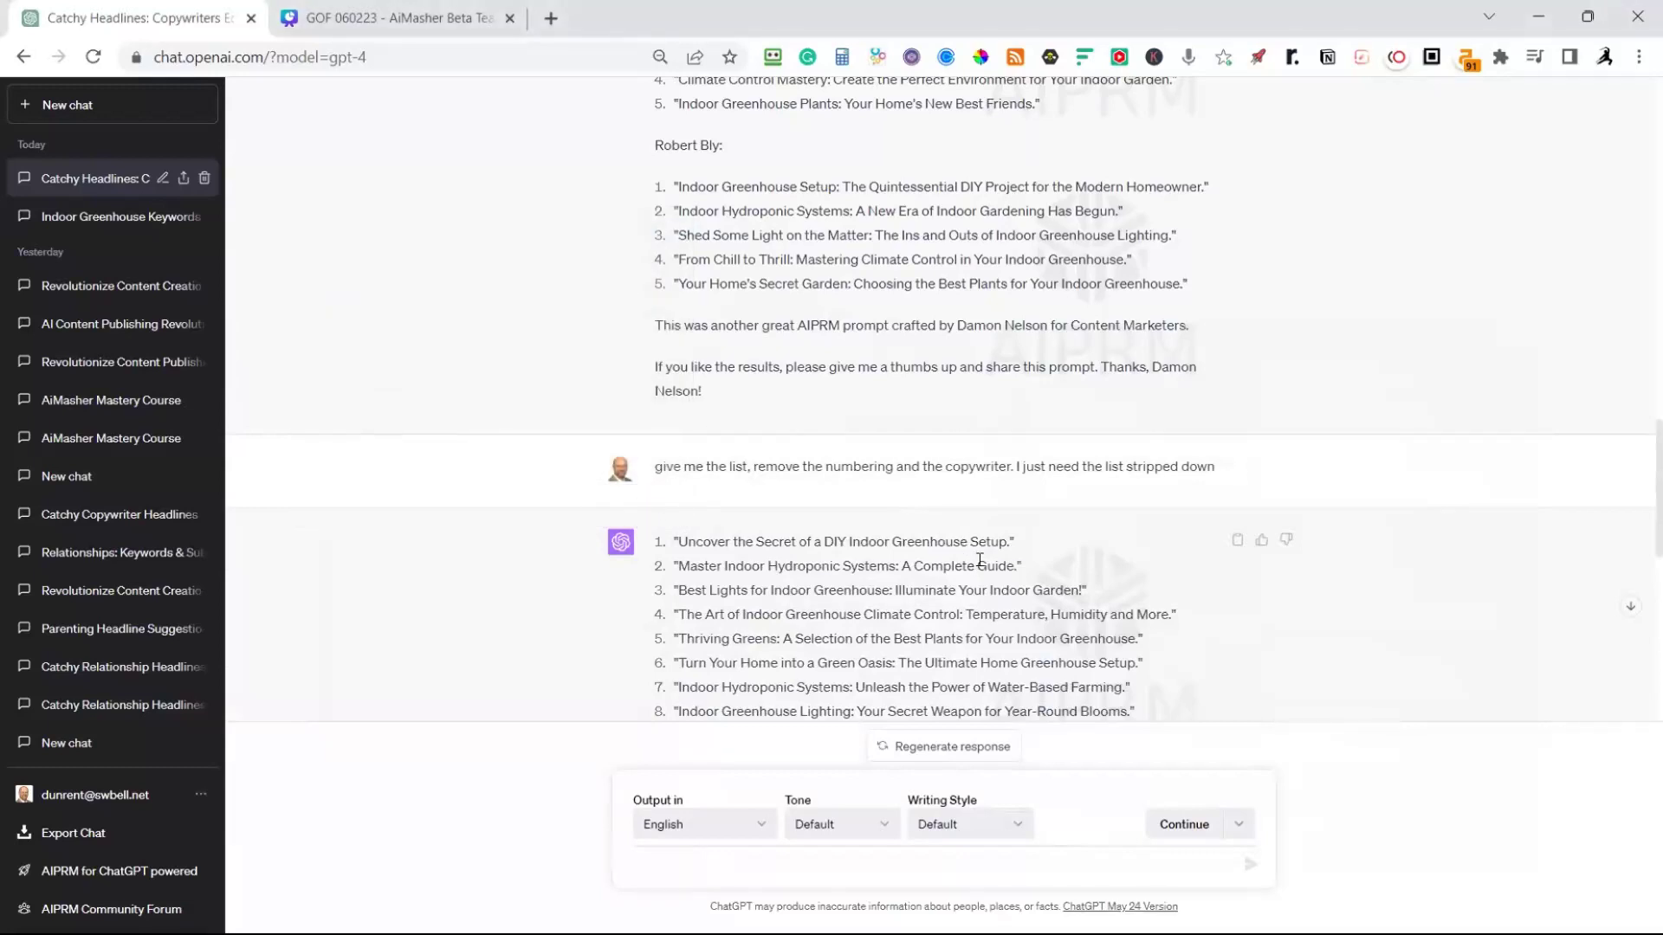
scroll(980, 564, up, 20)
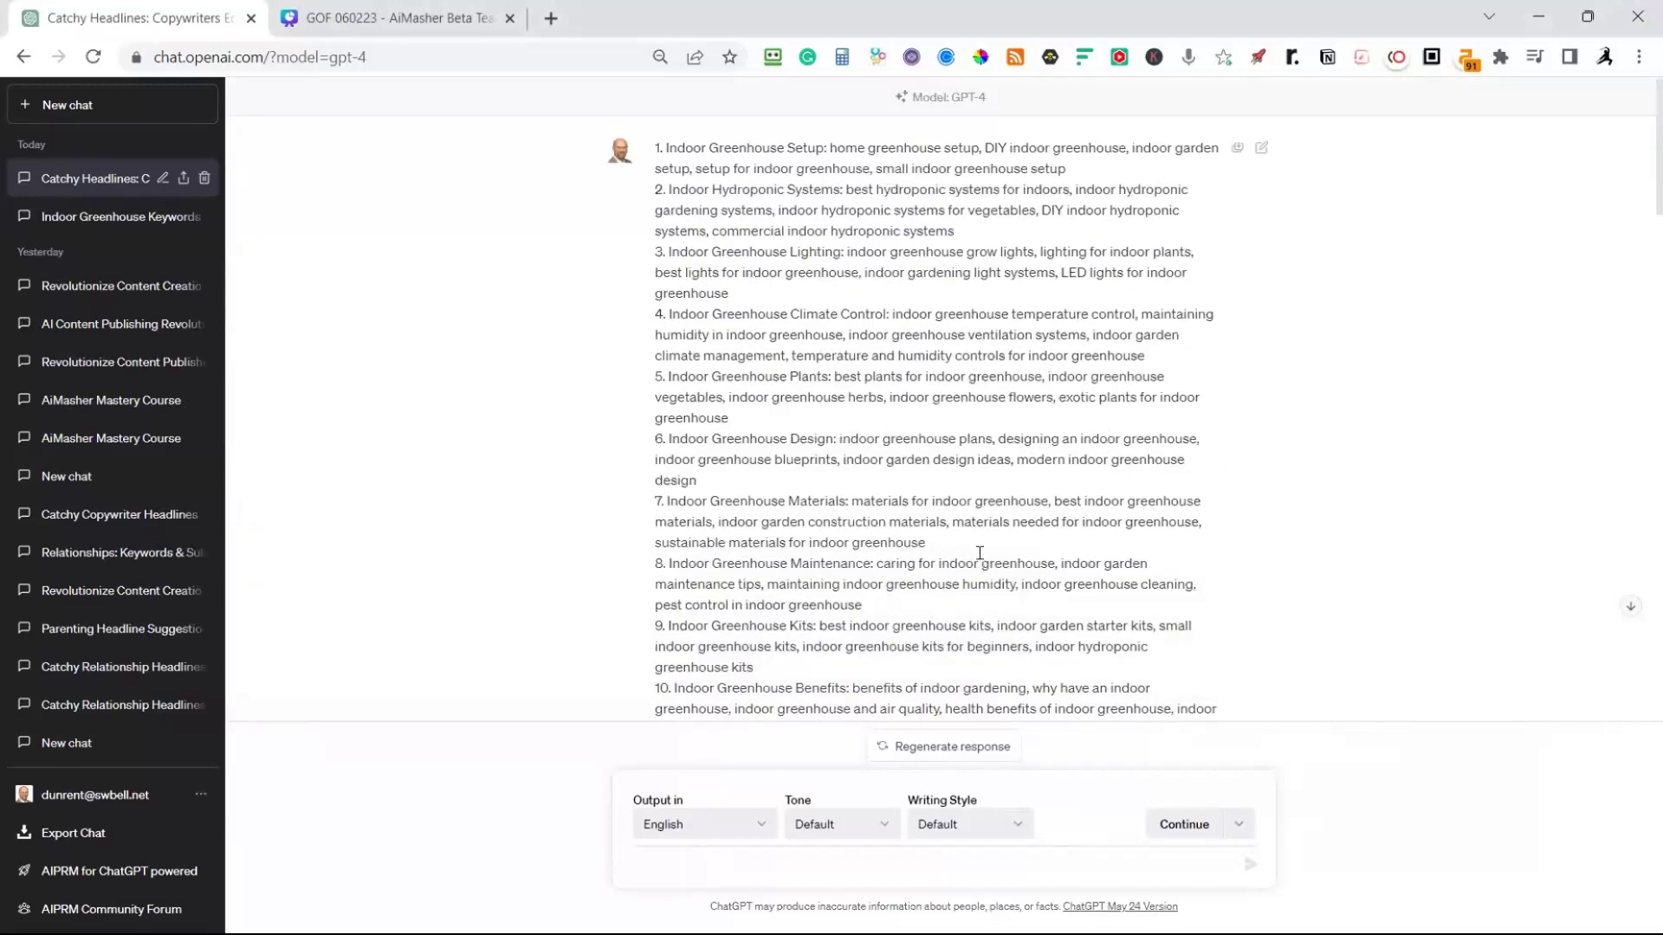
scroll(979, 553, down, 7)
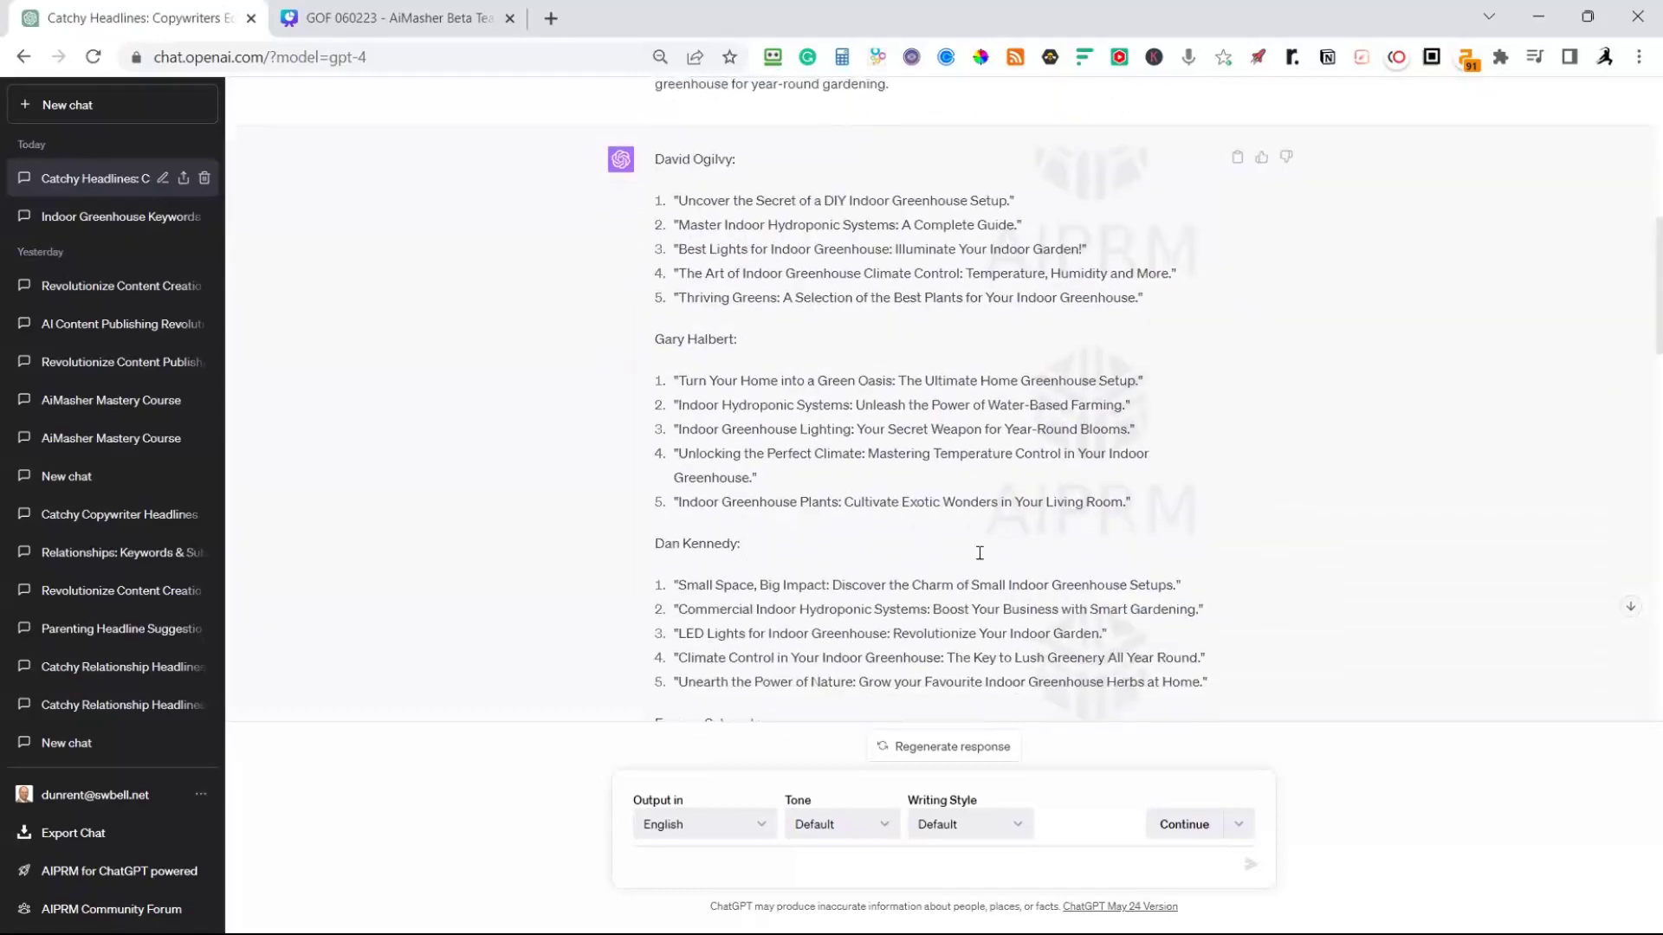
scroll(980, 561, down, 20)
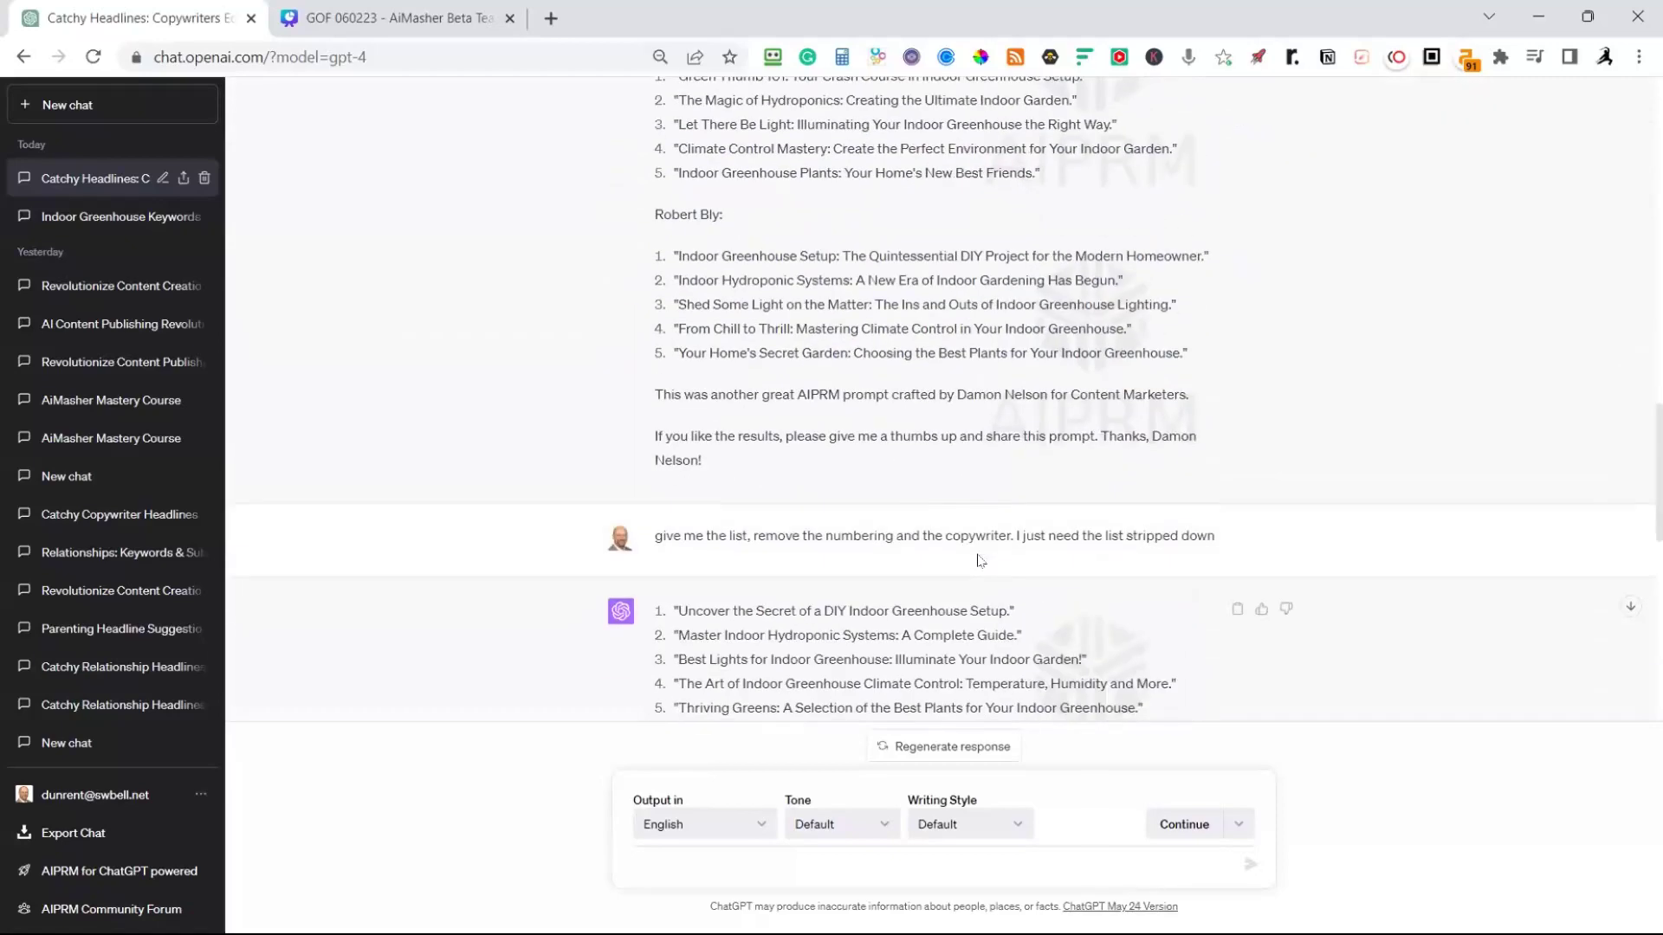
scroll(979, 553, down, 2)
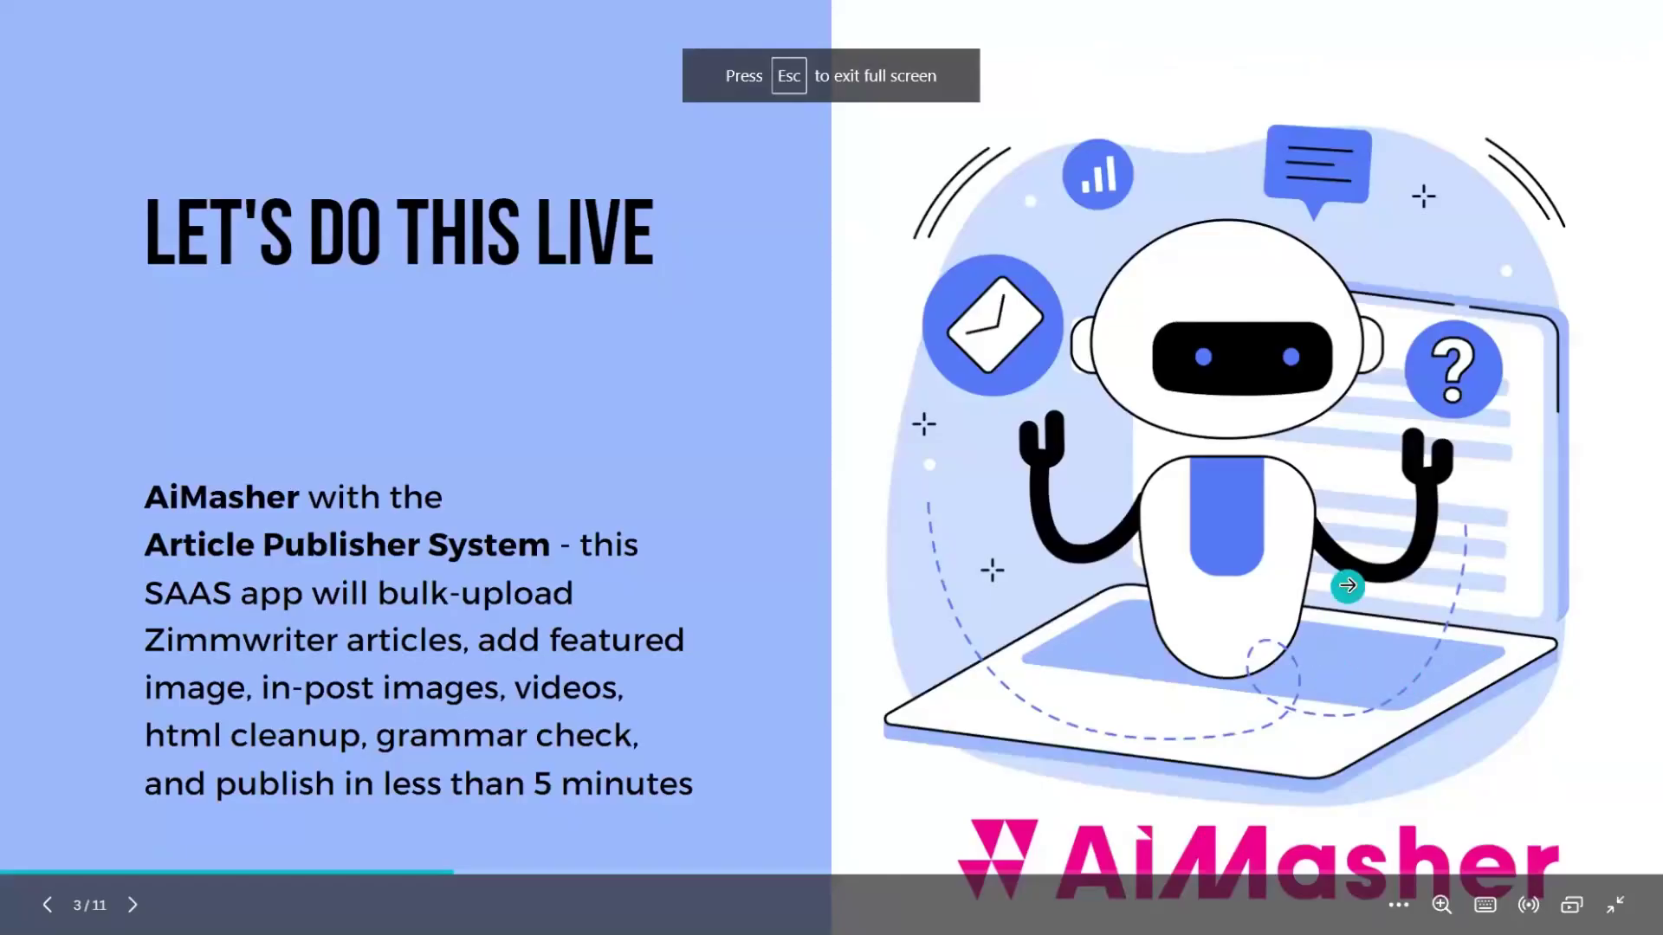
Show the Join Link slide of the AiMasher presentation in full screen, and exit the presentation
click(1325, 564)
click(1343, 456)
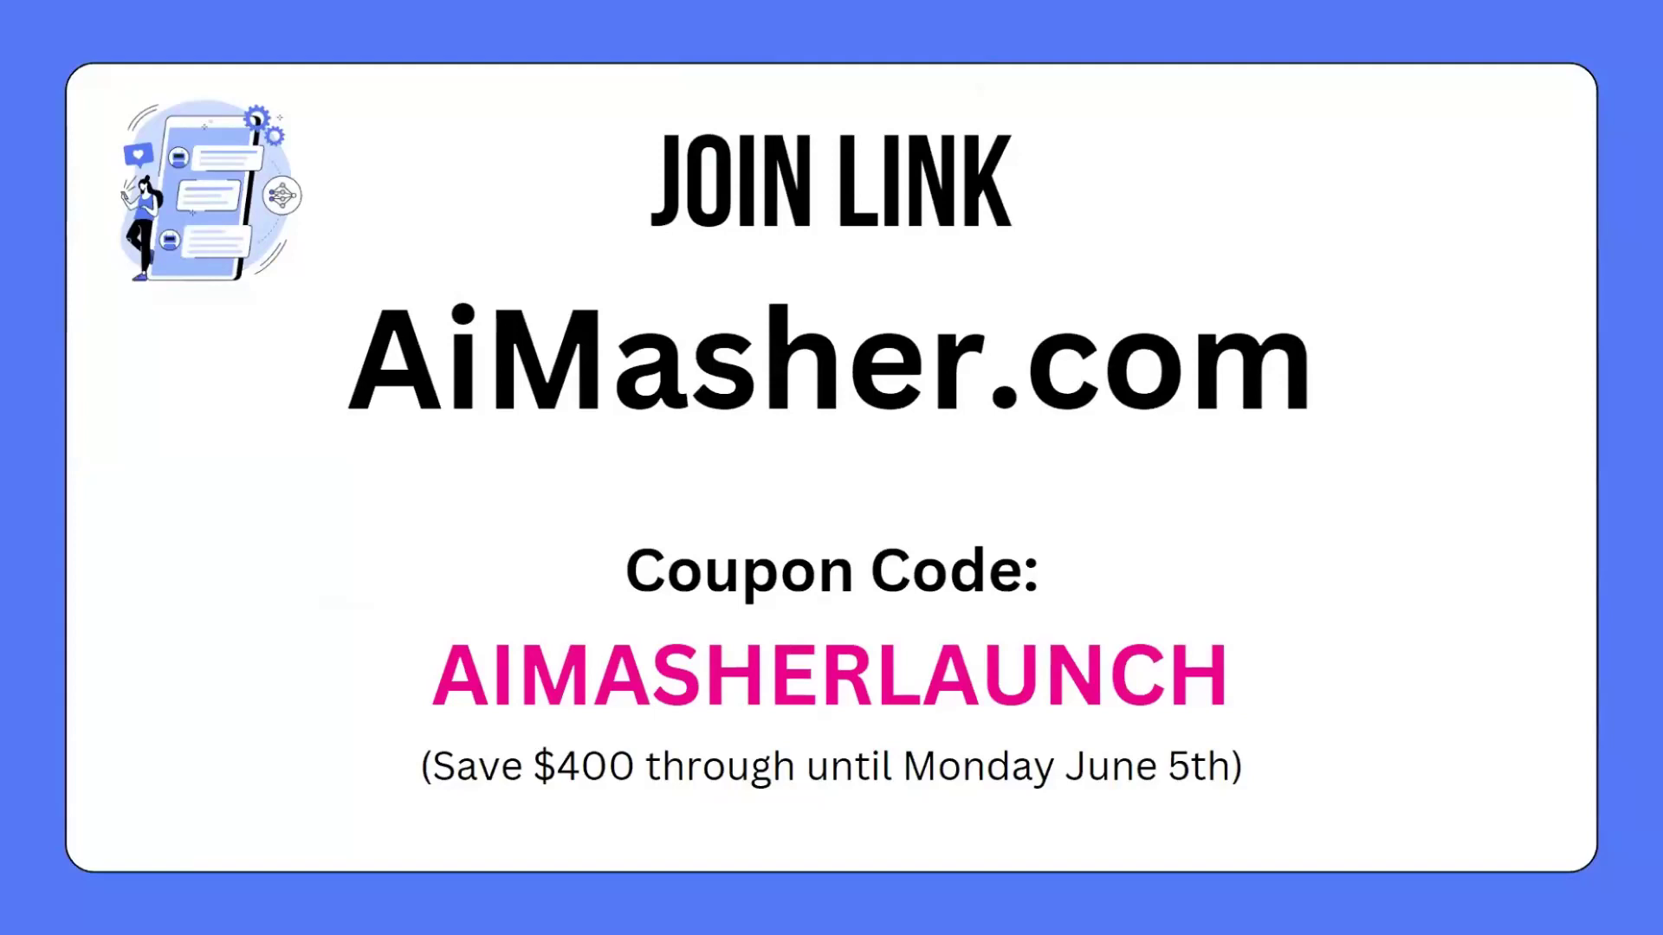
mouse_move(1658, 3)
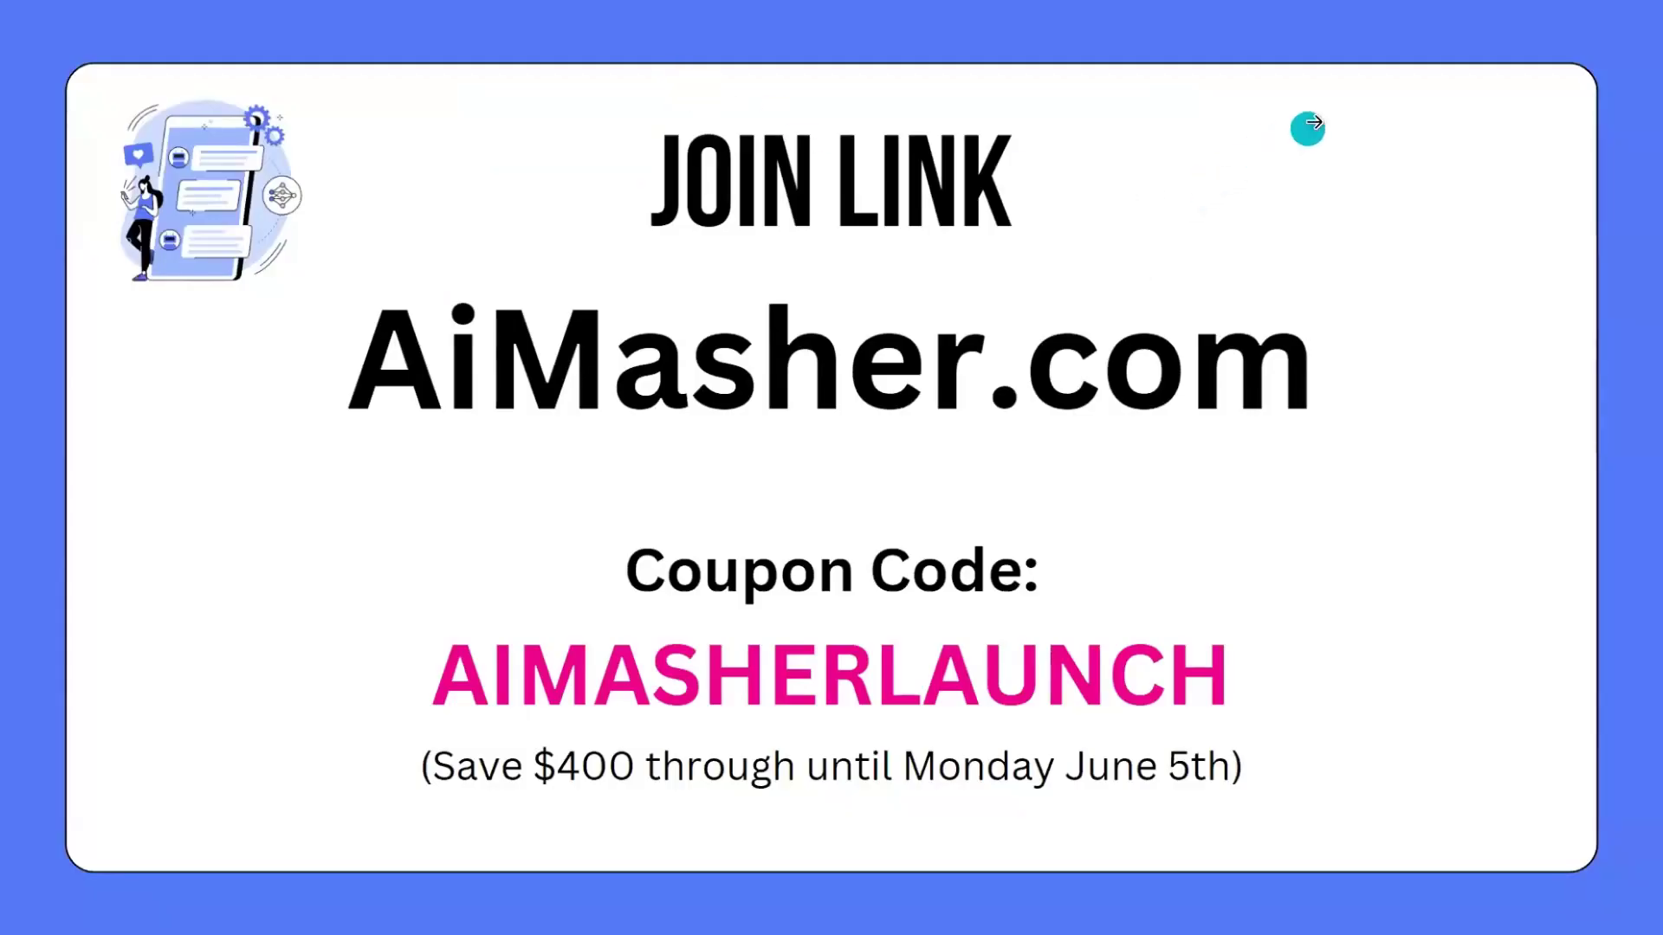
key(Escape)
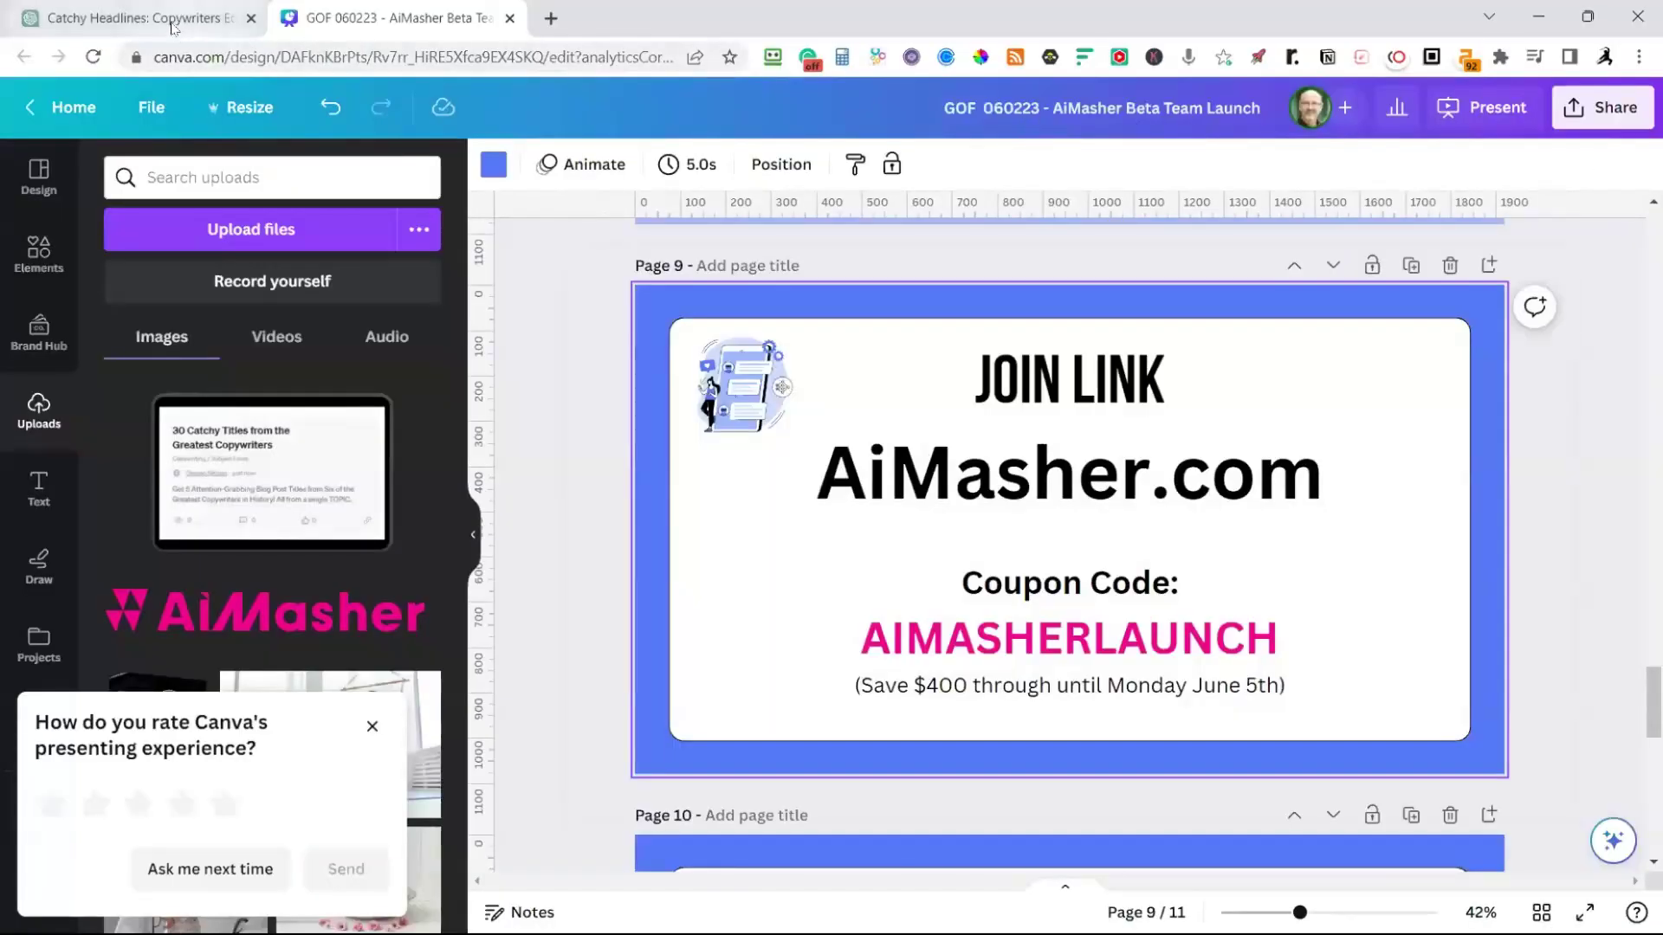
Return to ChatGPT, open the AIPRM prompt library and copy the link to "30 Catchy Titles from the Greatest Copywriters"
click(173, 23)
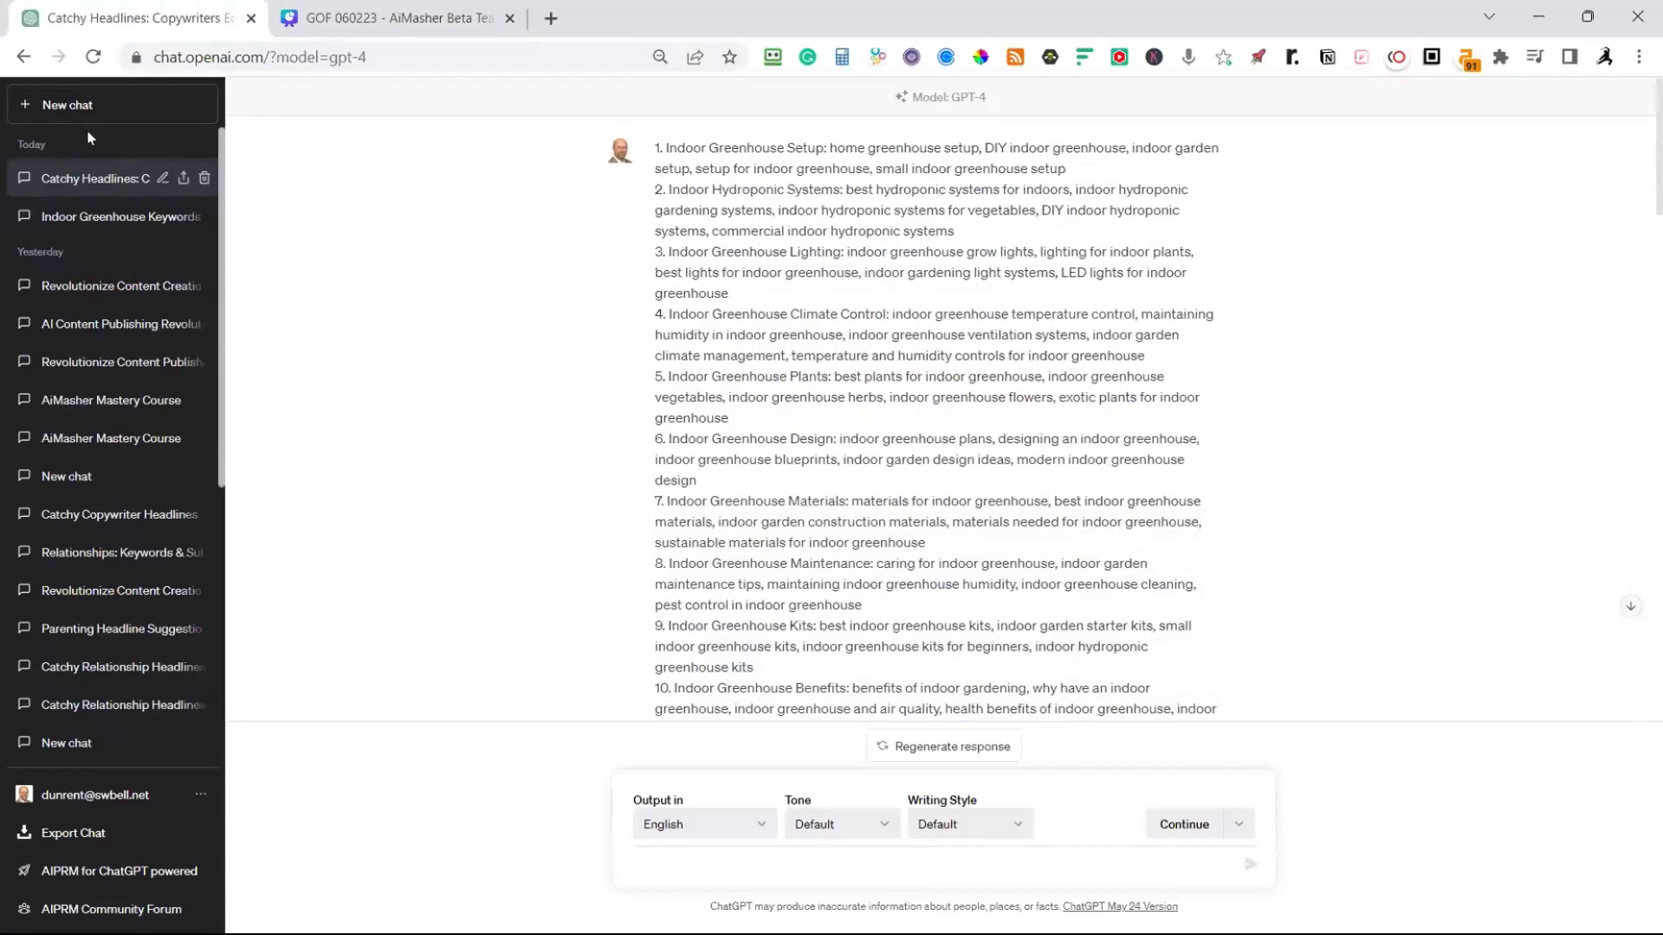
click(121, 871)
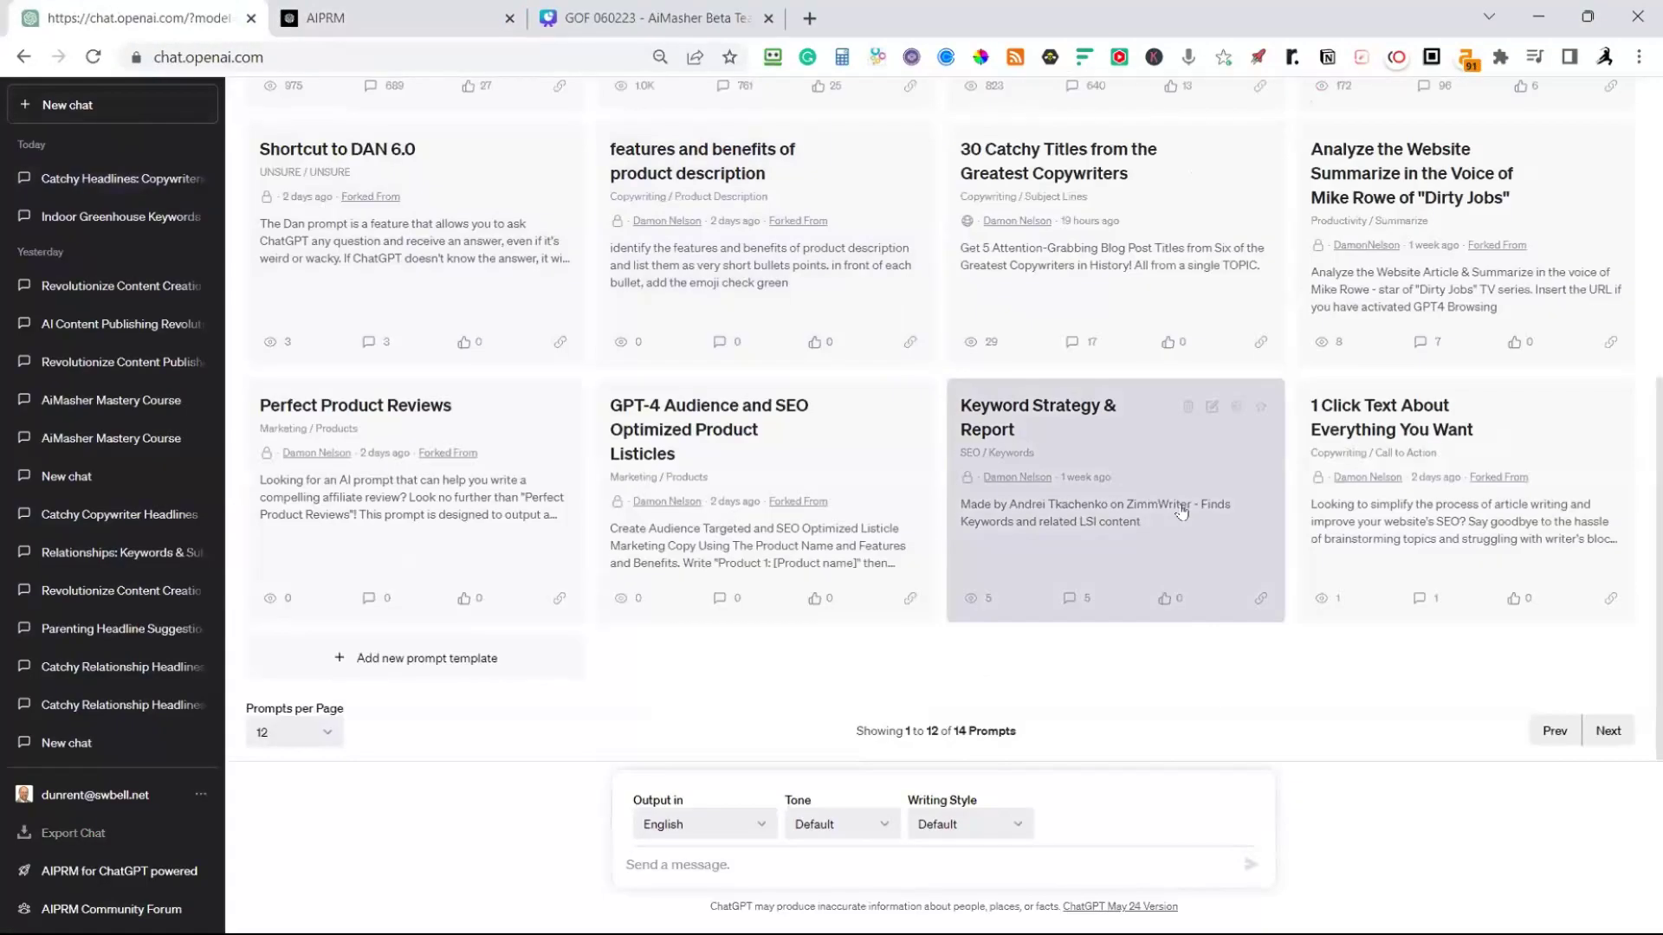
scroll(1182, 446, up, 4)
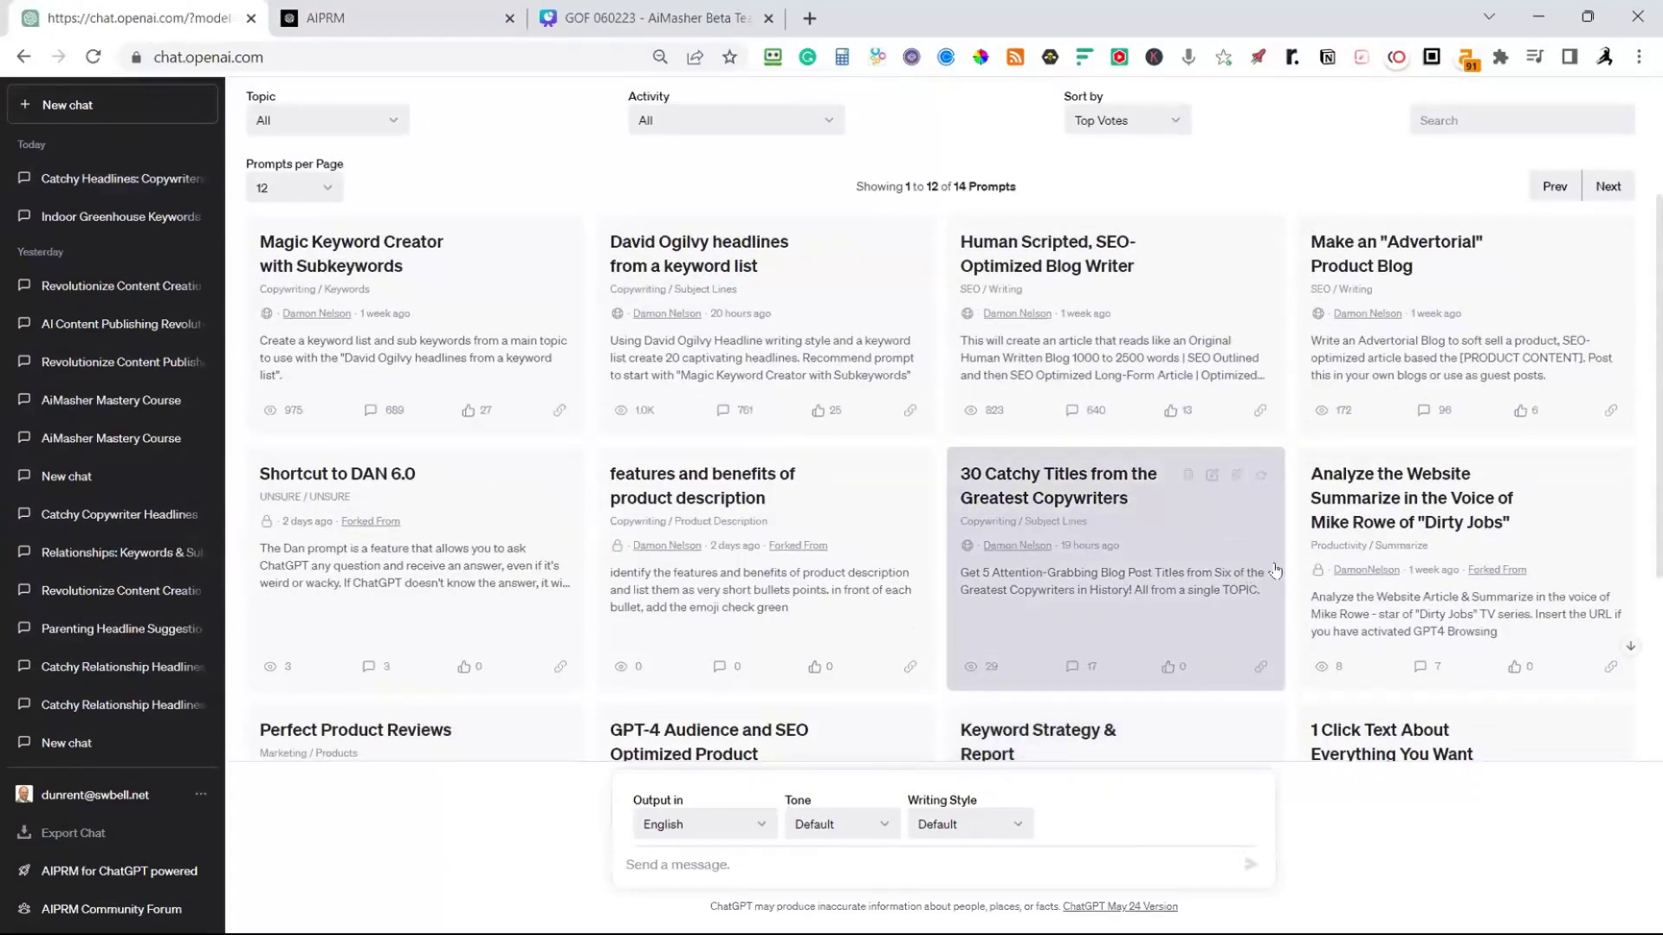
click(1261, 669)
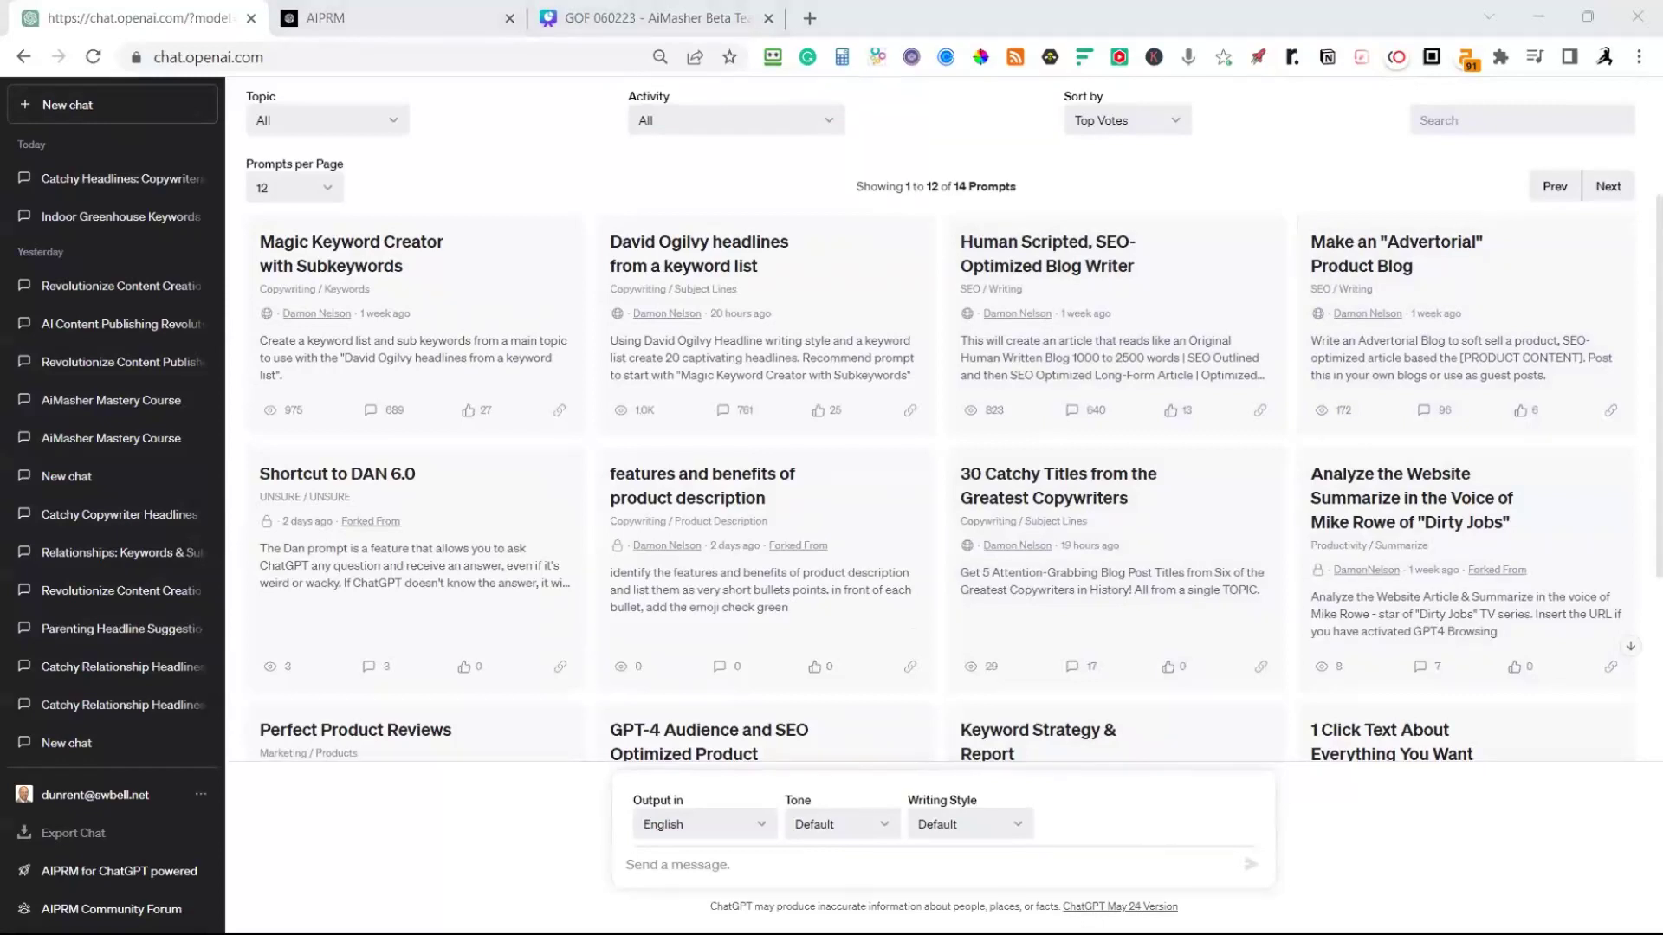
Open the copied prompt link in a new browser tab to view its AIPRM page, and close that tab
click(809, 18)
key(ctrl+v)
key(Return)
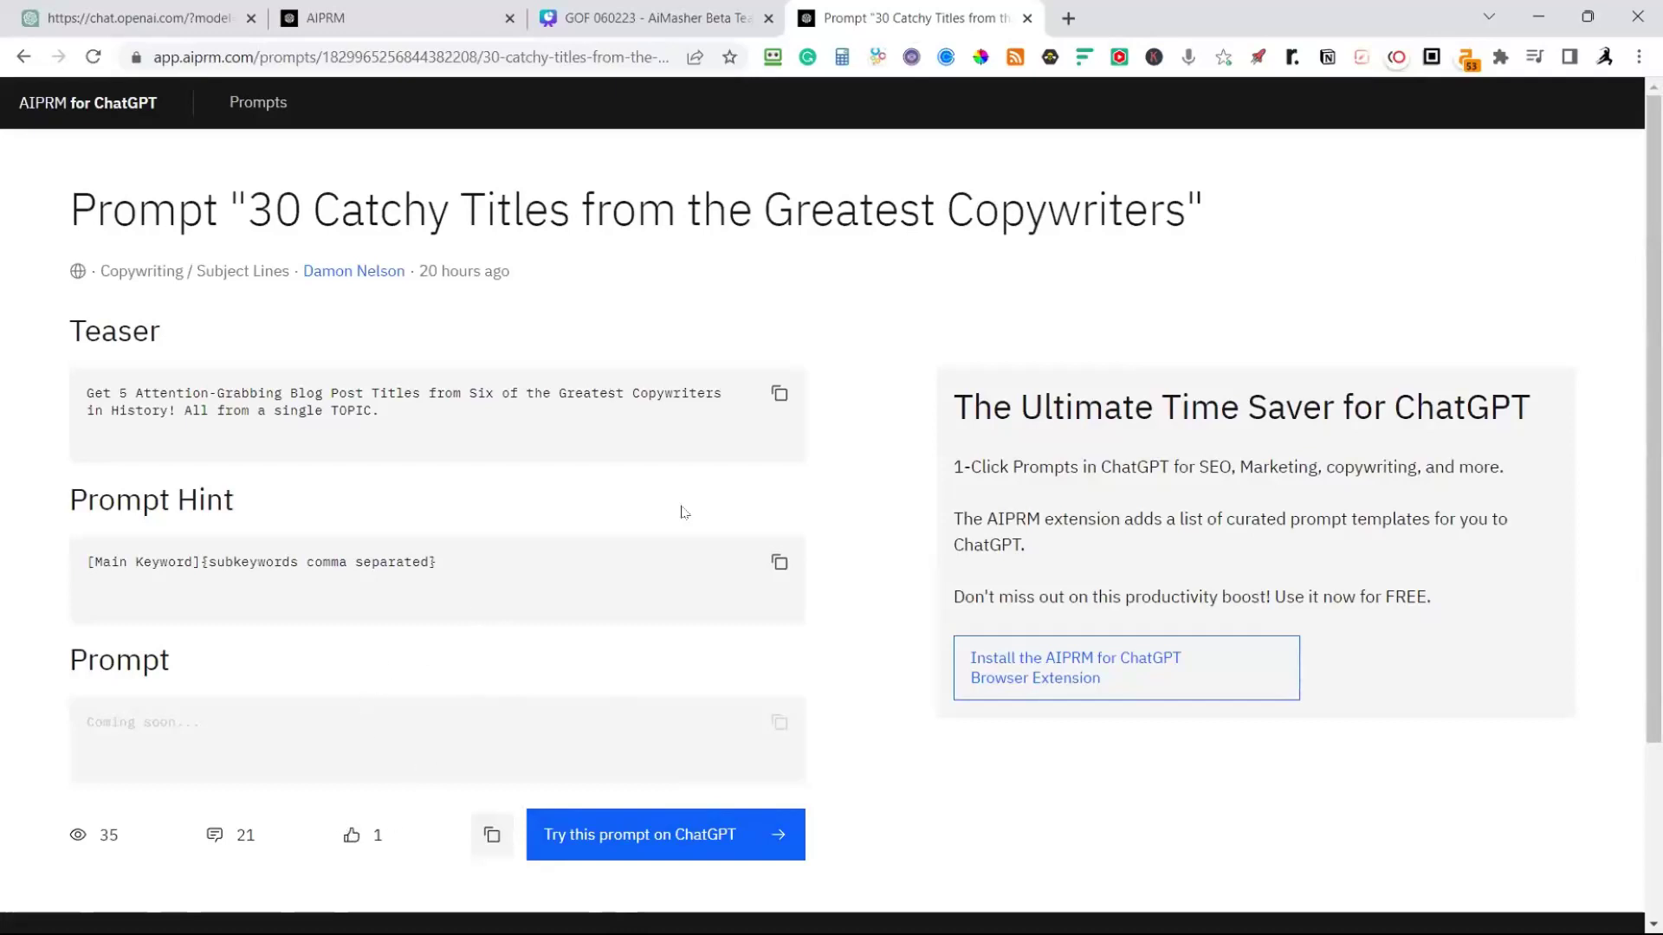
click(1027, 19)
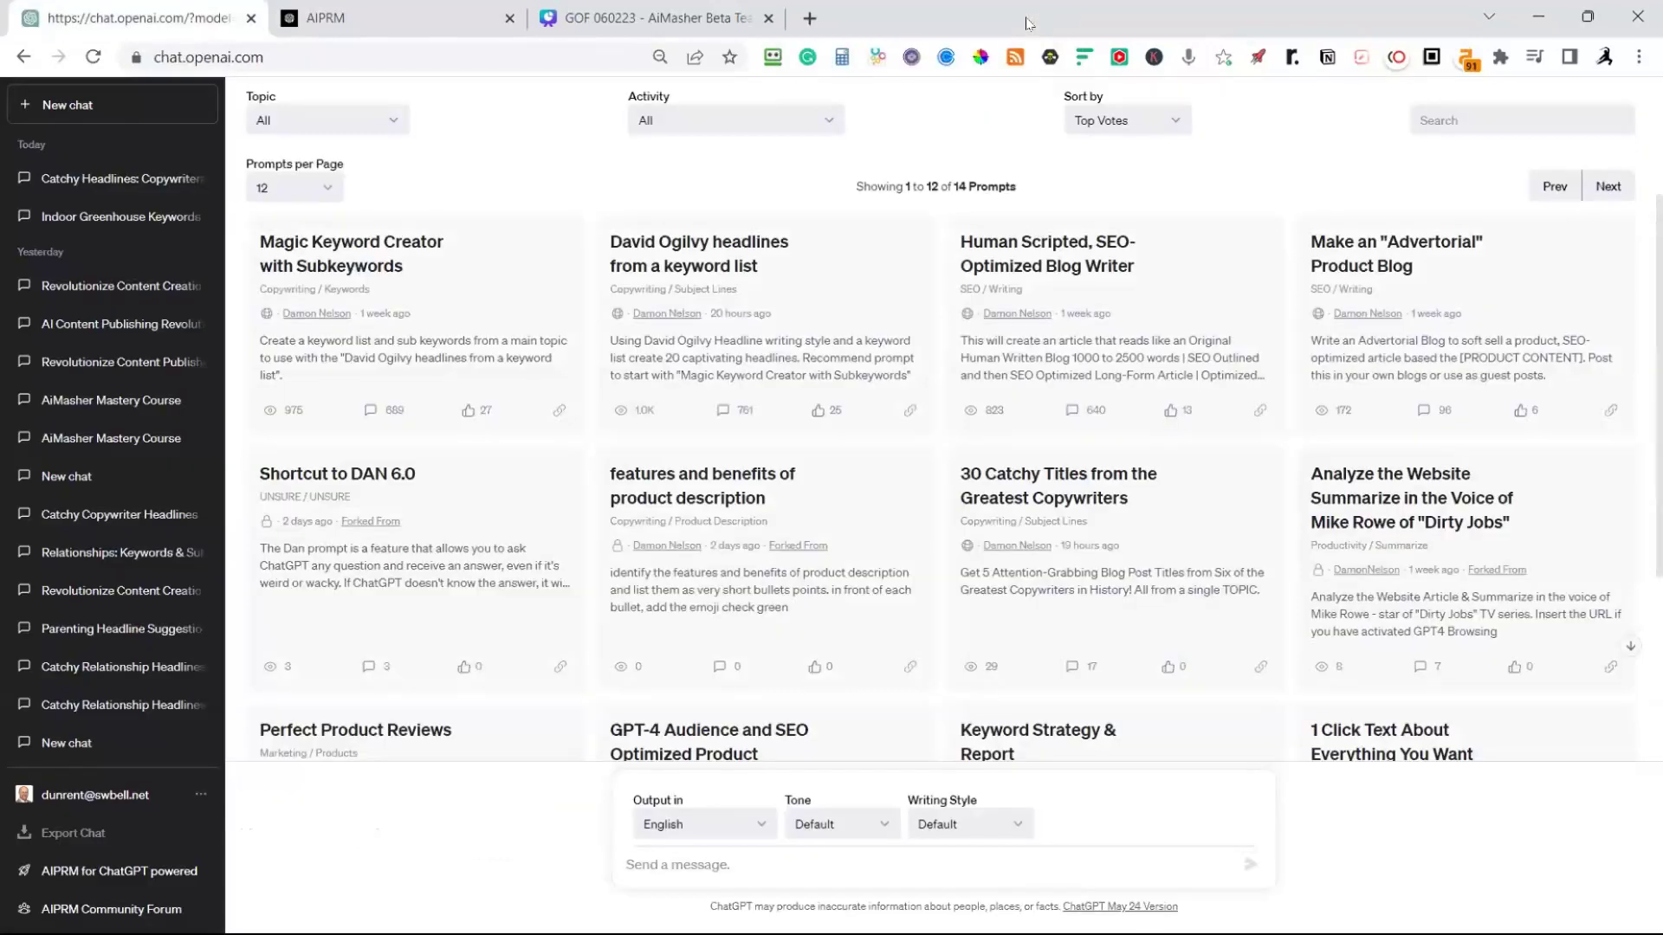
Switch to the Canva presentation, dismiss the presenting experience survey and collapse the uploads panel
click(656, 31)
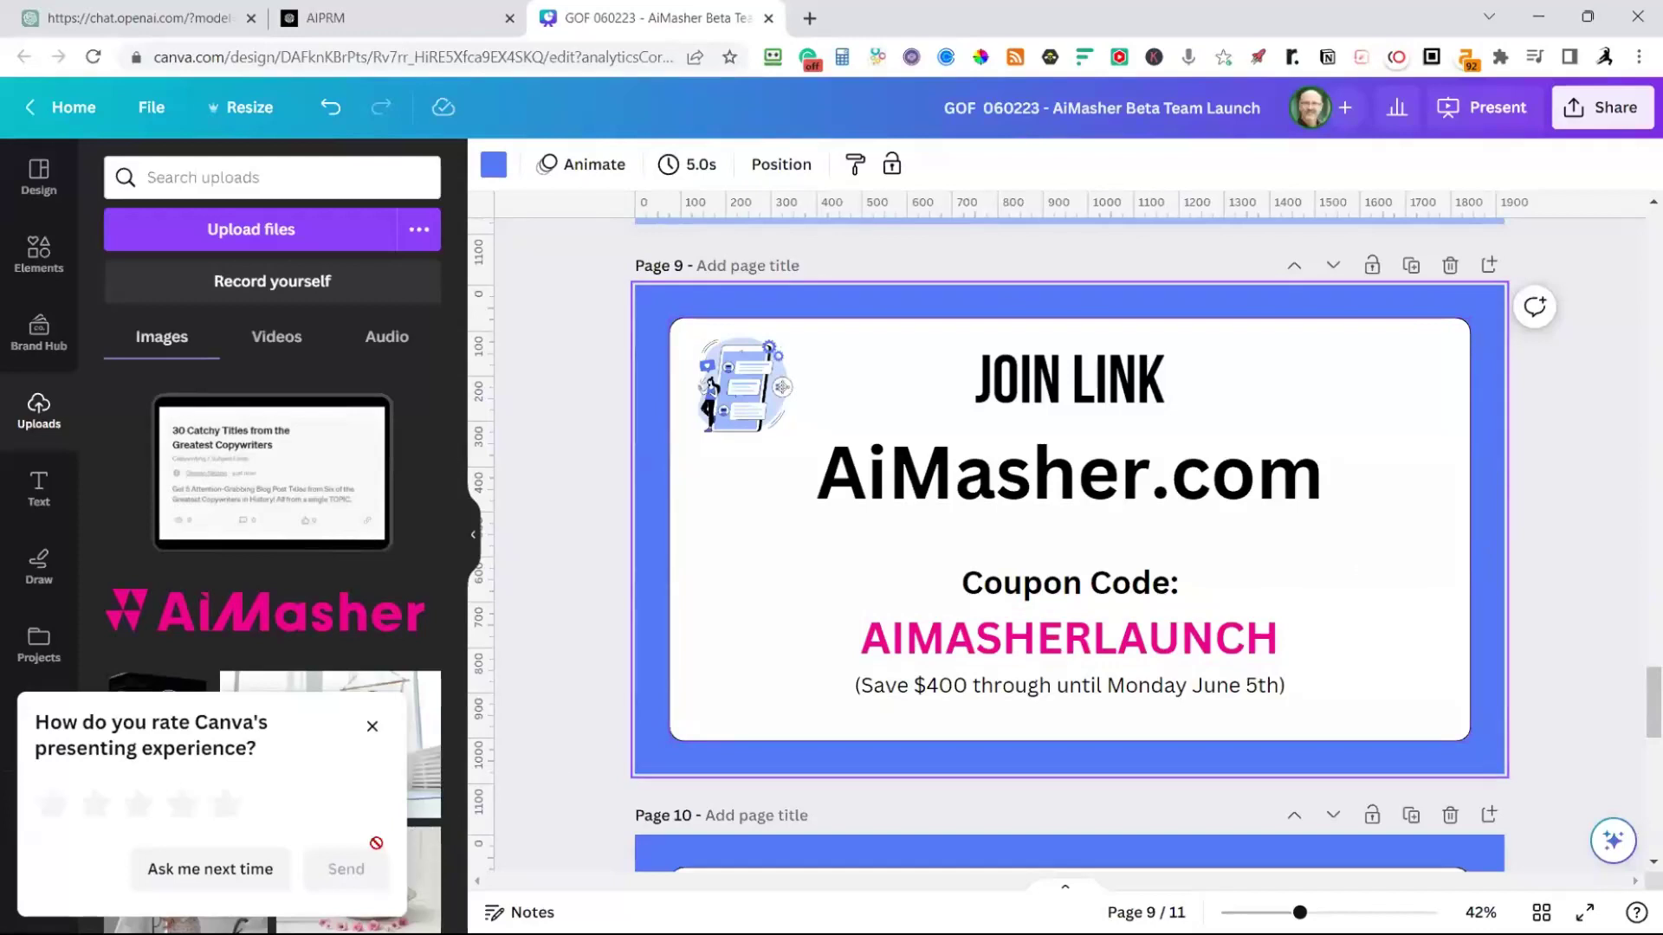
click(372, 725)
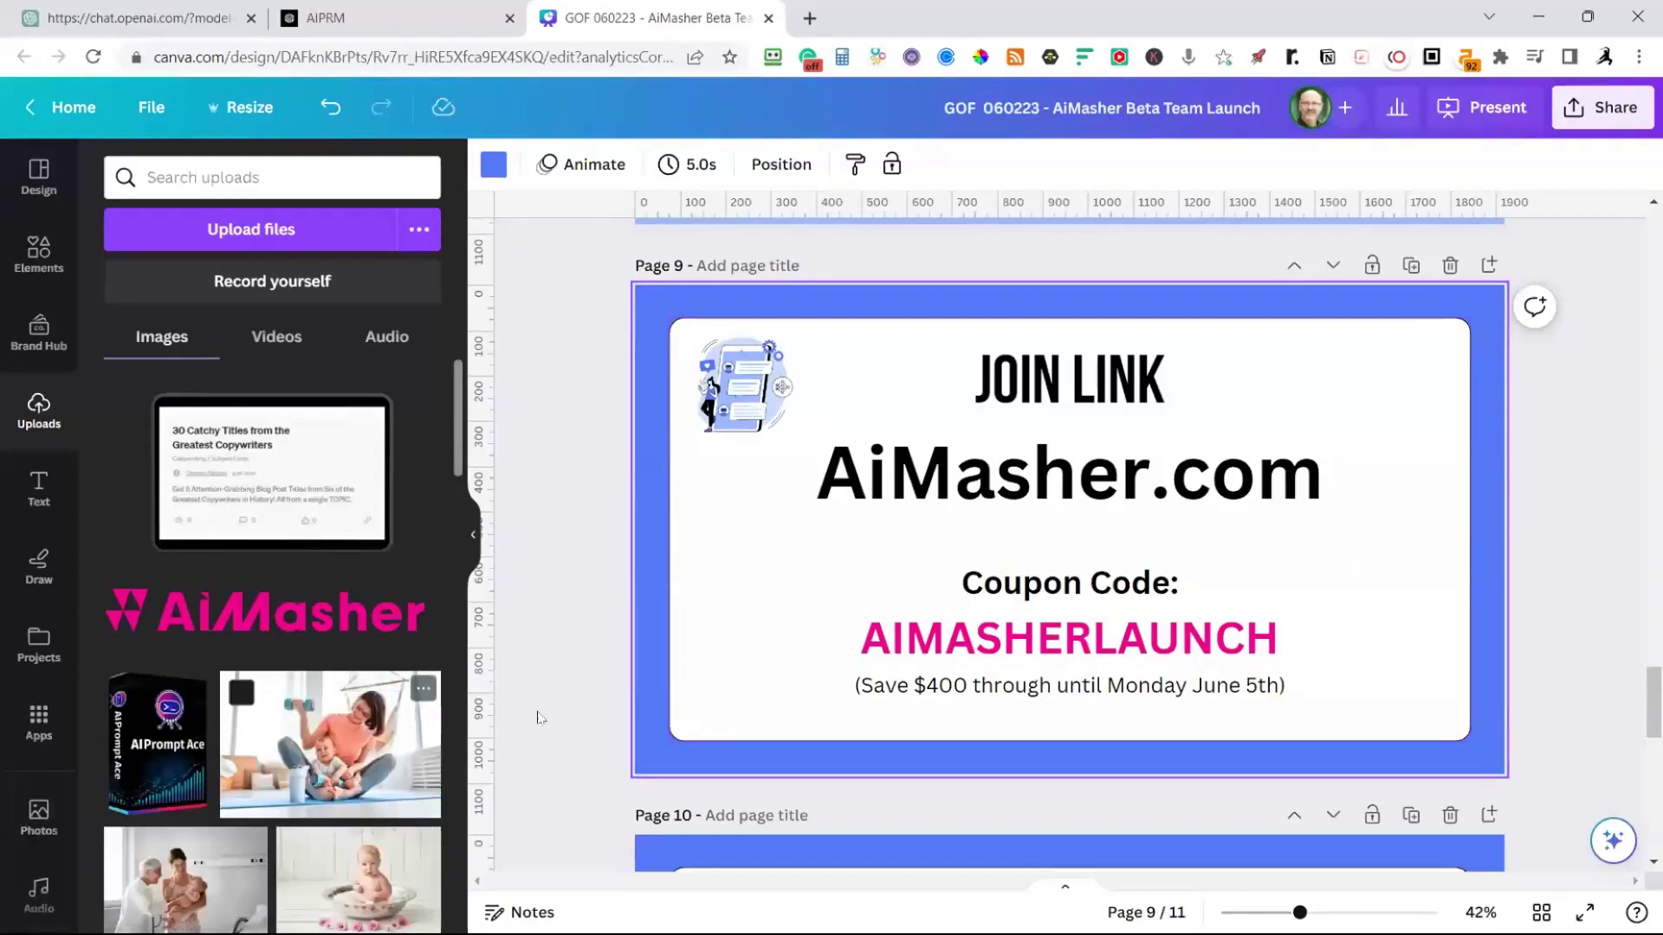
click(475, 541)
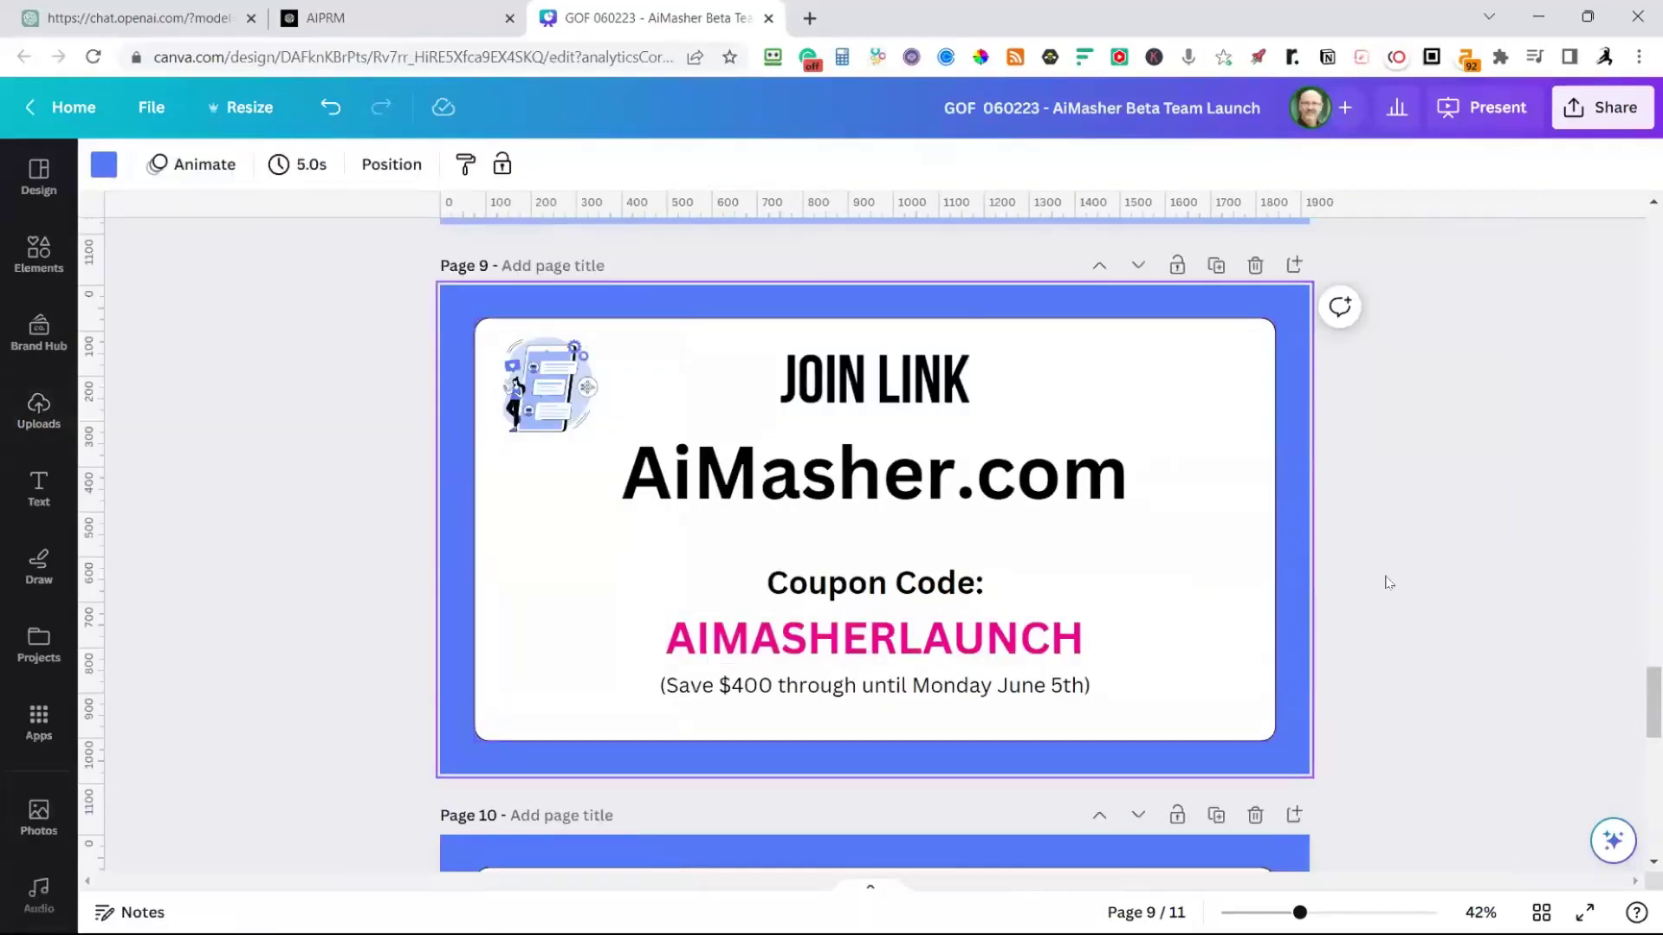
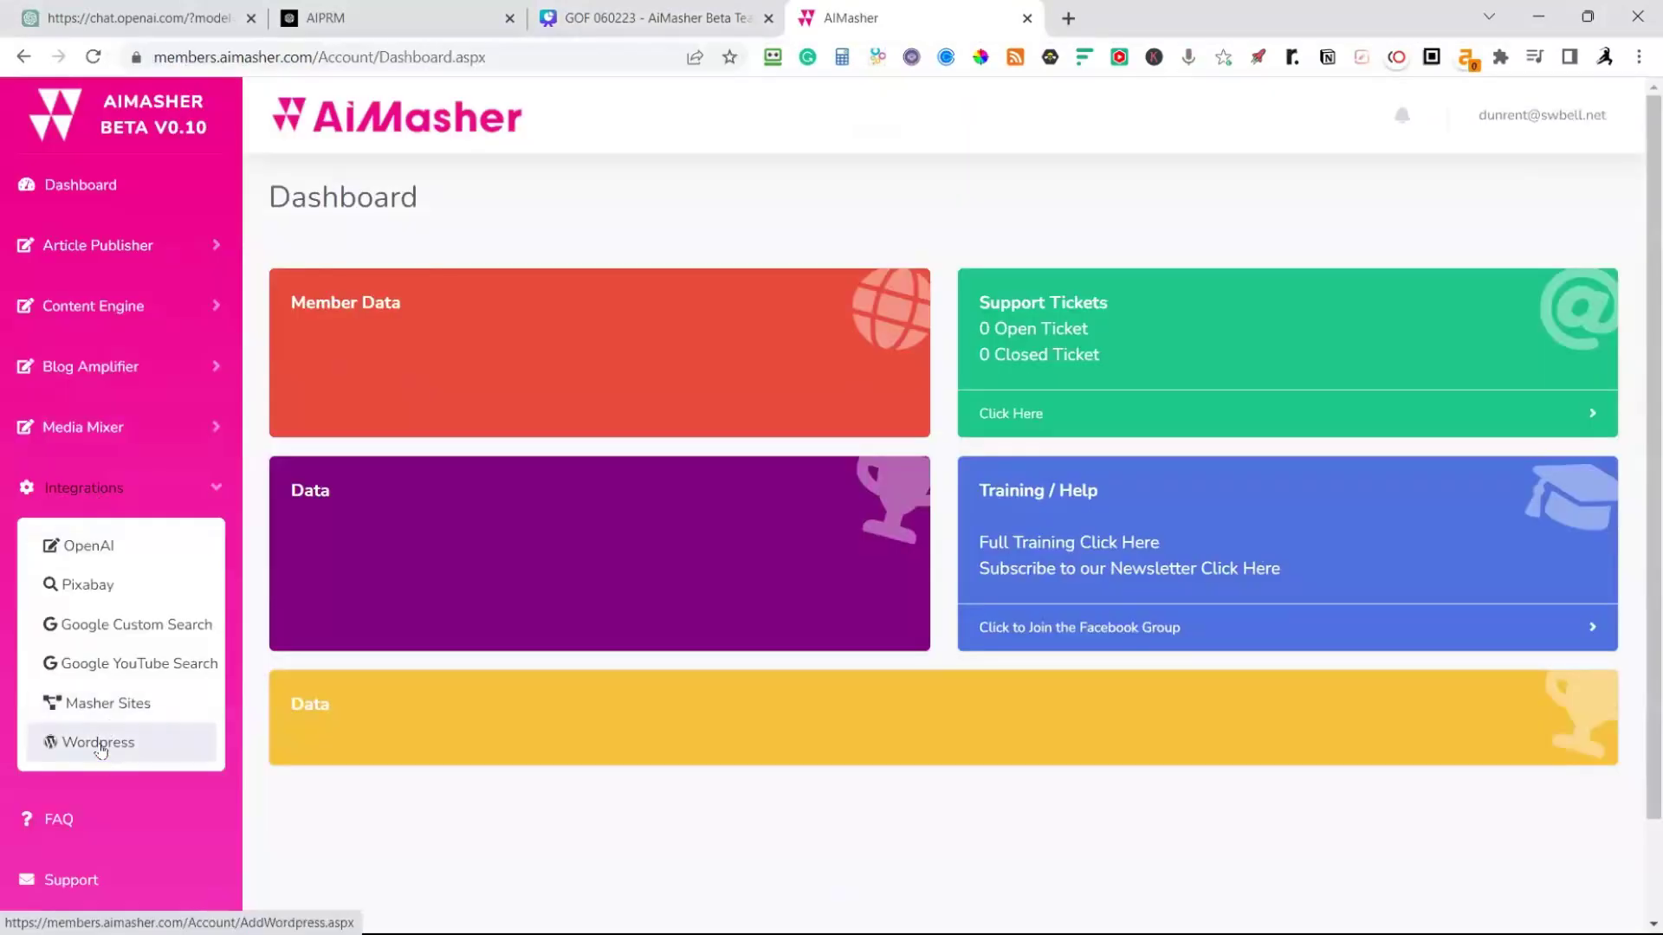
Open a new WordPress site form in AiMasher's integrations, choose Application Password as the API, and cancel the entry
click(104, 745)
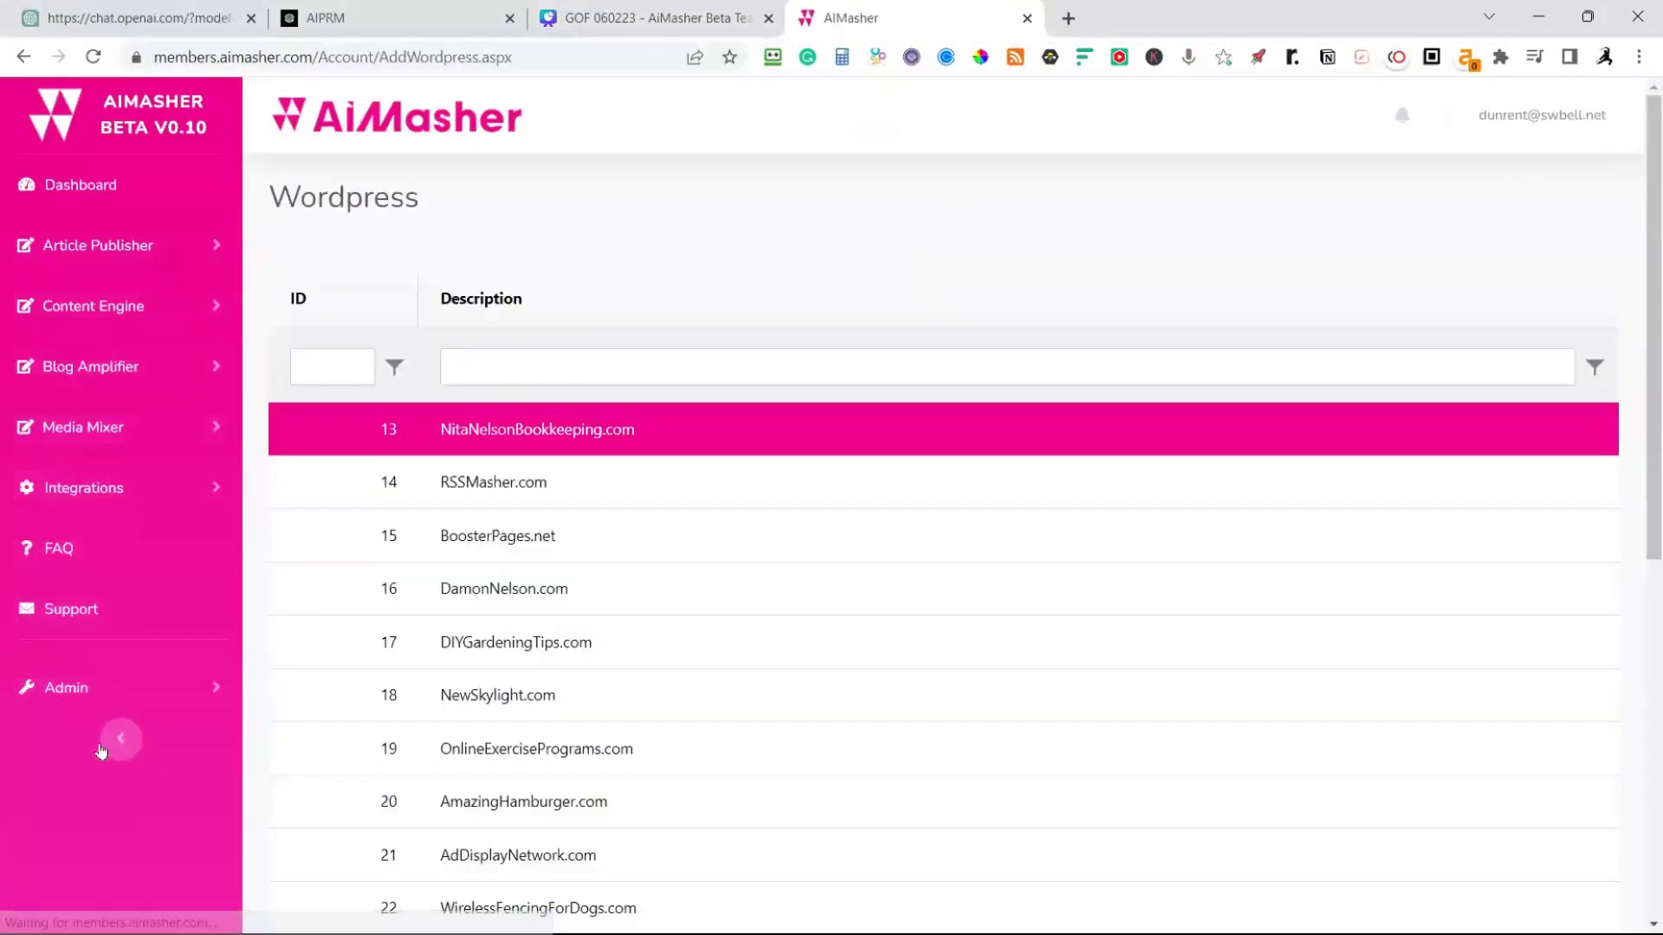
scroll(753, 445, down, 10)
click(298, 767)
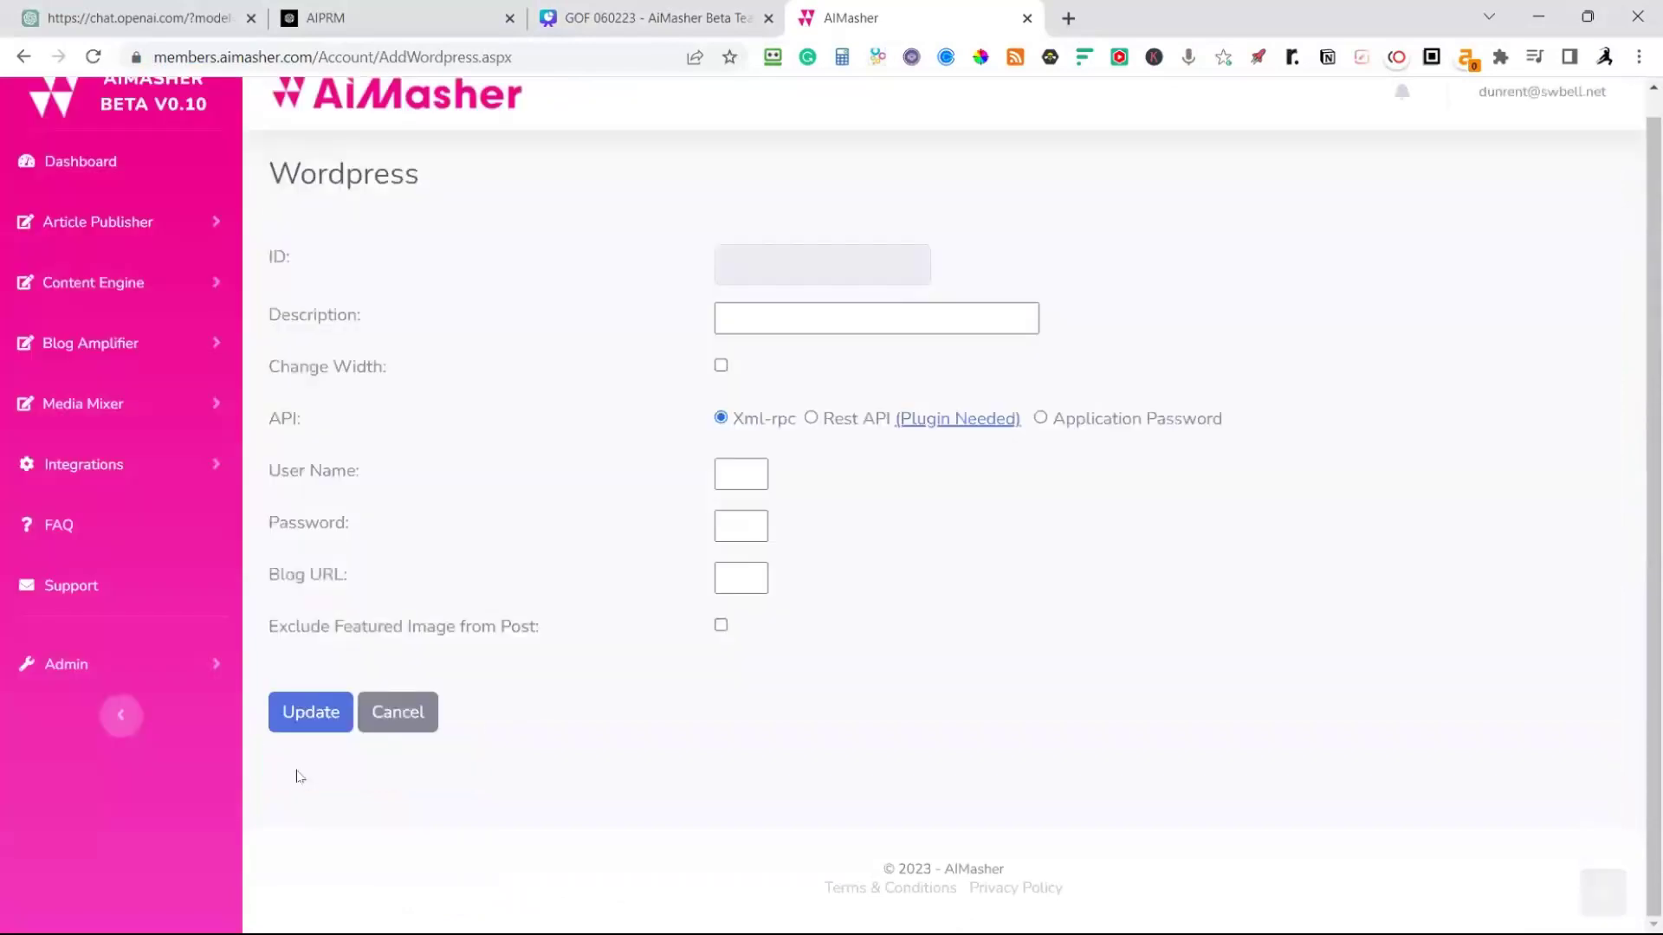
click(1040, 419)
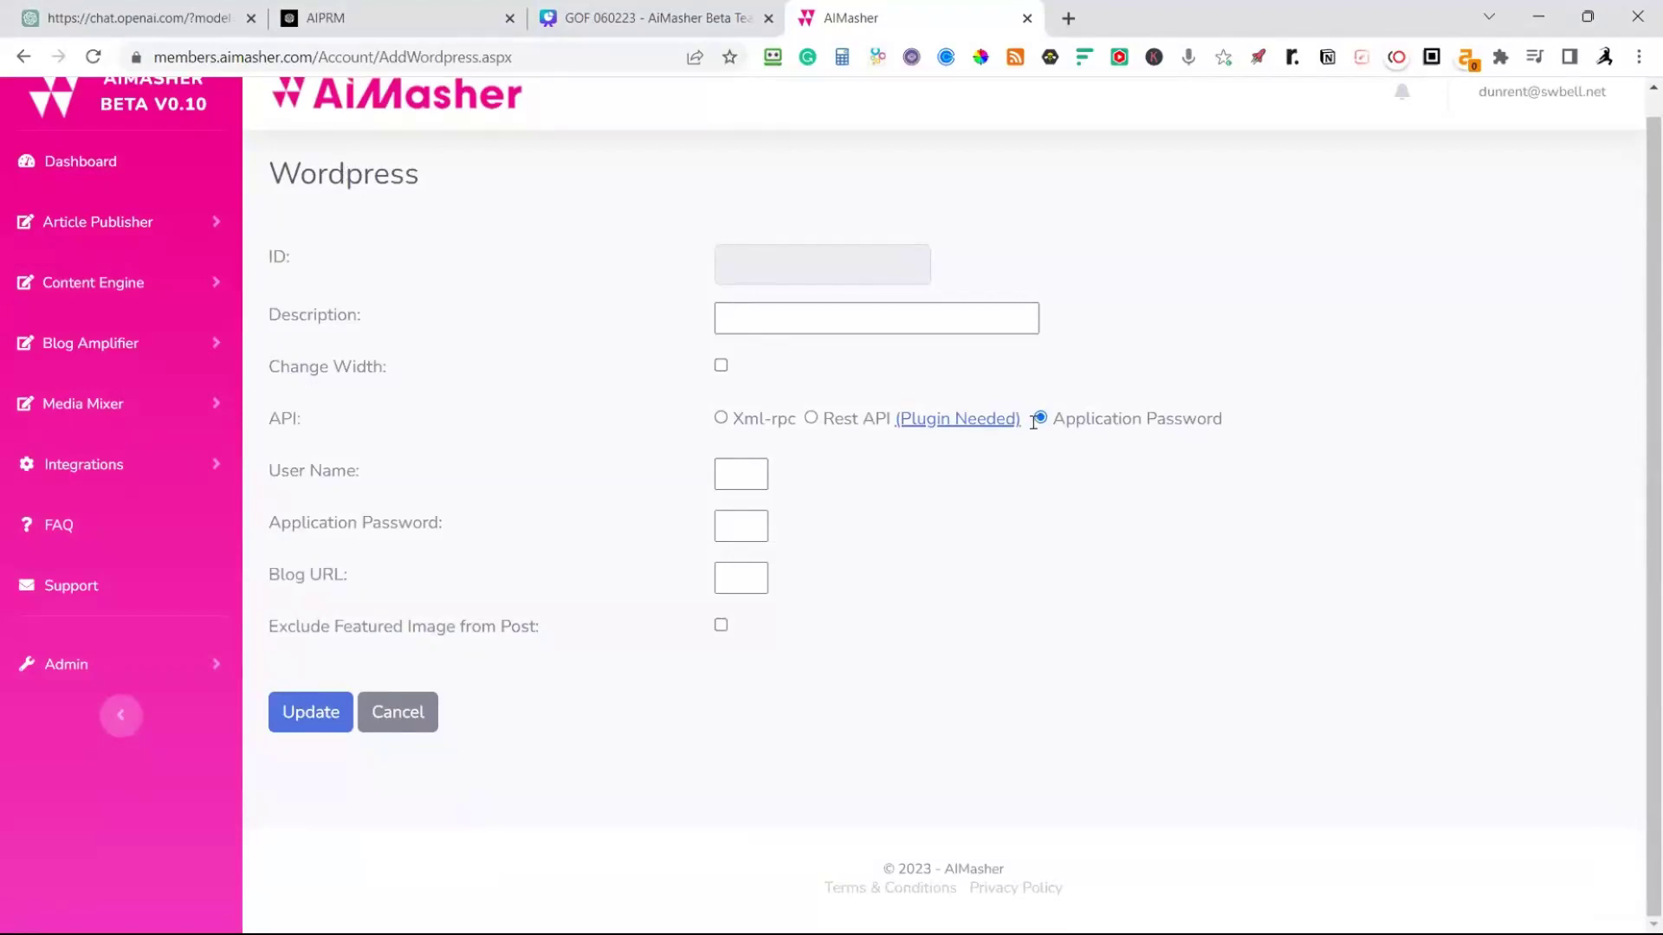
click(719, 527)
click(386, 709)
scroll(793, 481, down, 6)
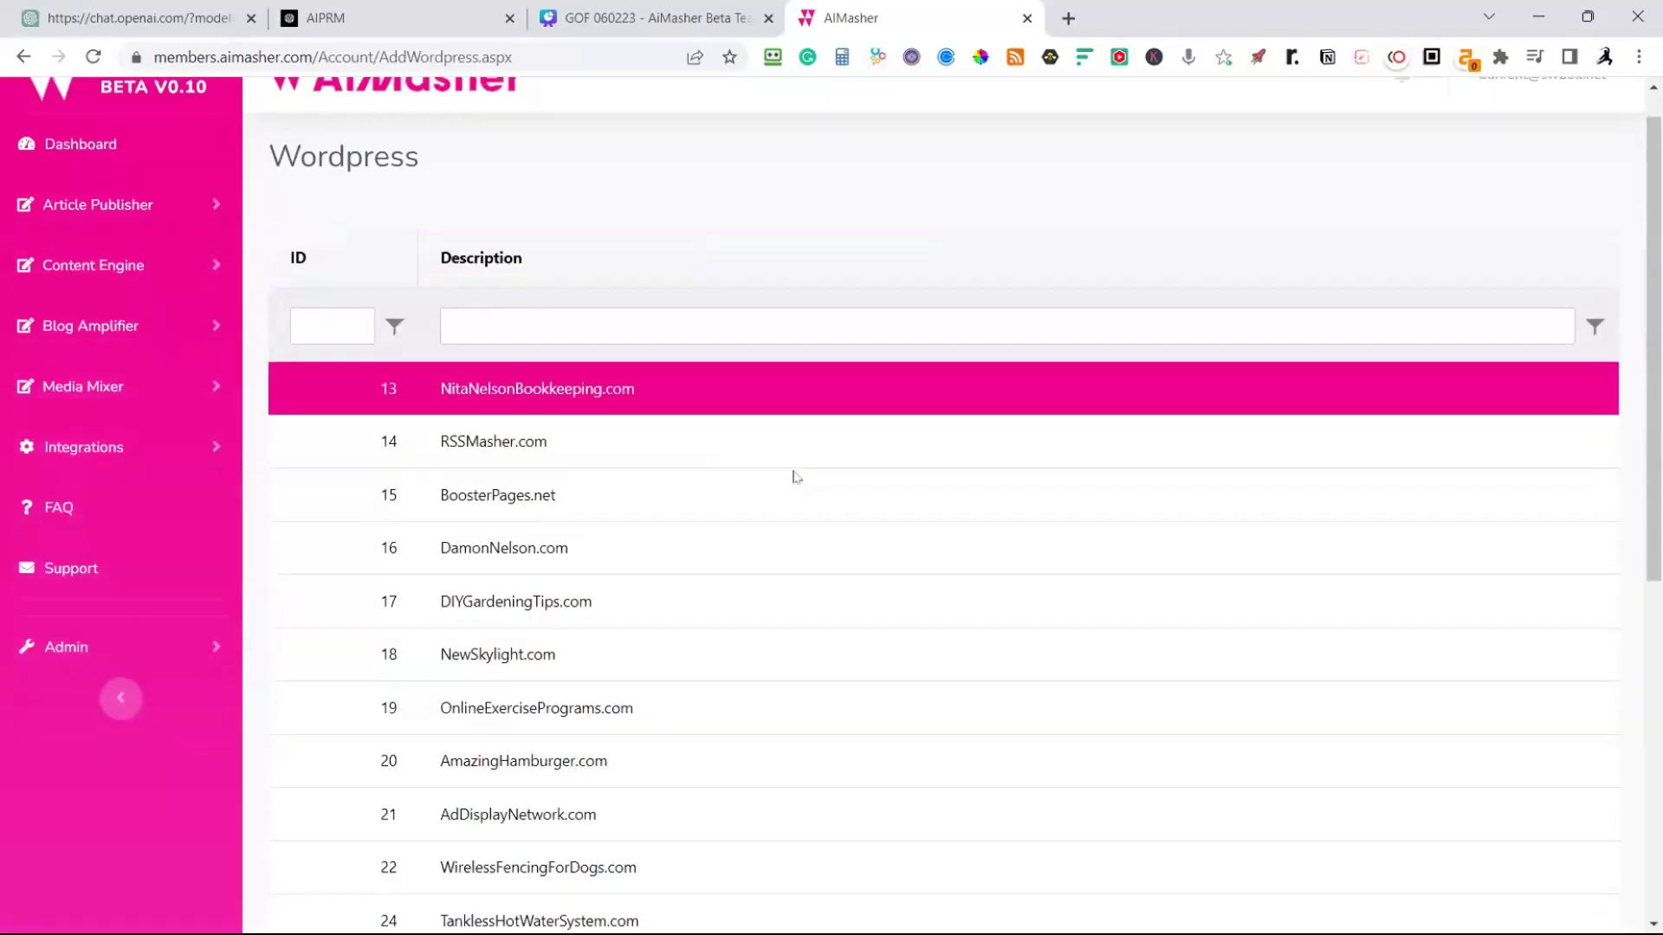
scroll(767, 512, up, 5)
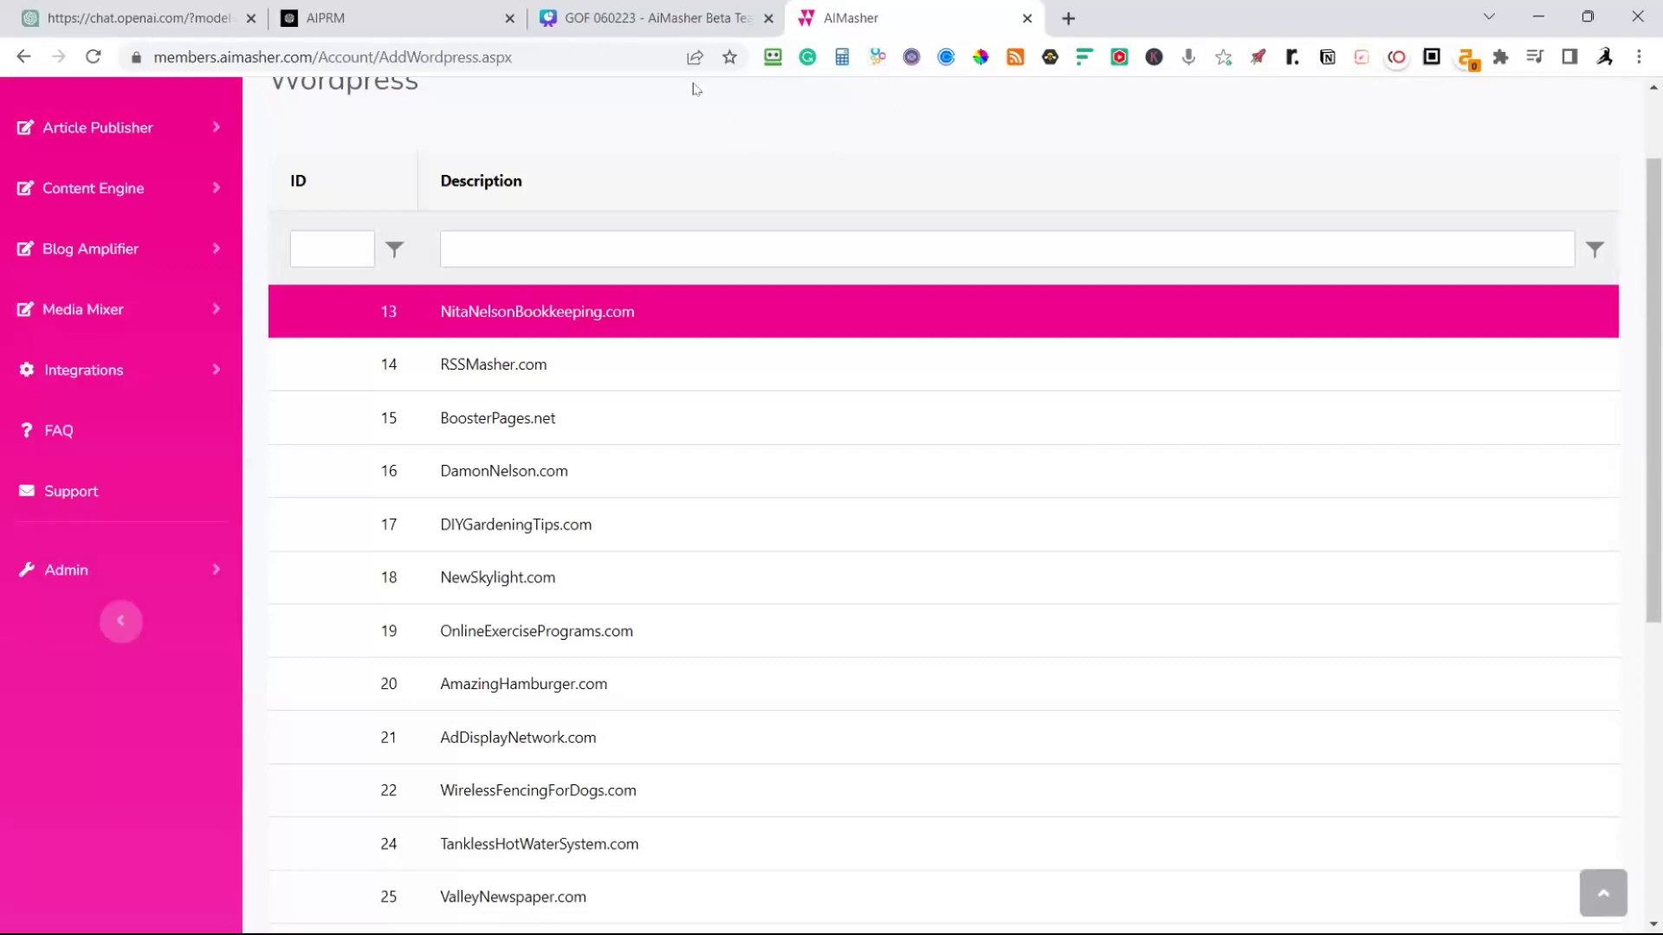
Switch to the Canva presentation and delete page 6, a "RSSMasher Seamless Integration" slide
click(641, 33)
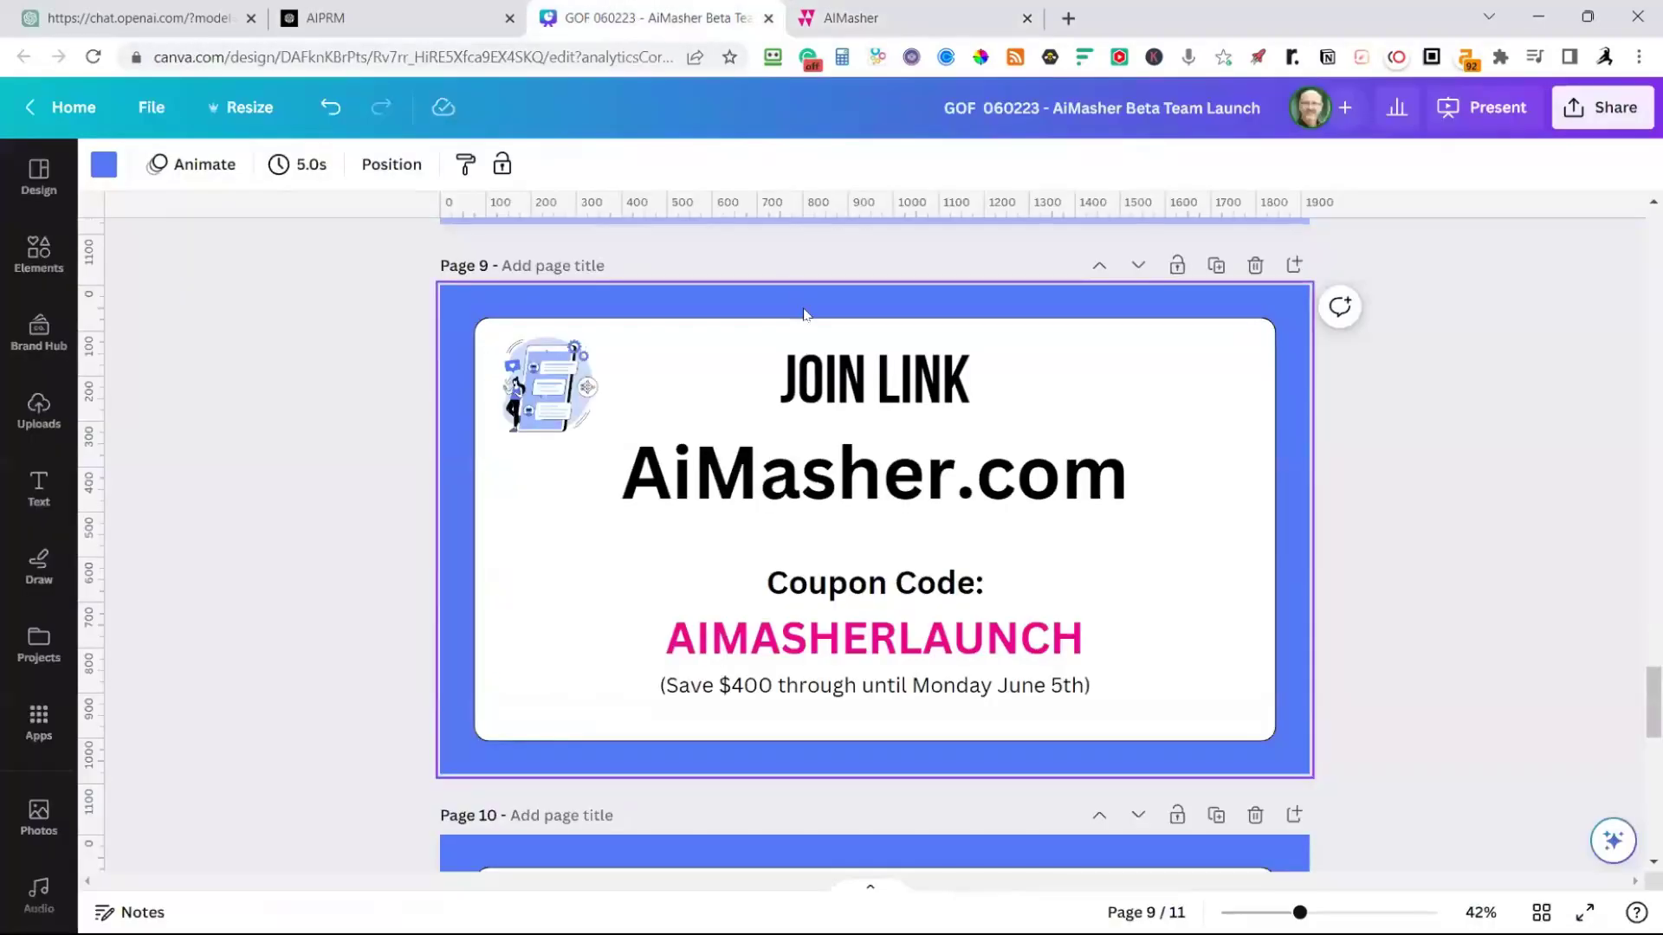
scroll(315, 433, up, 5)
scroll(315, 435, up, 15)
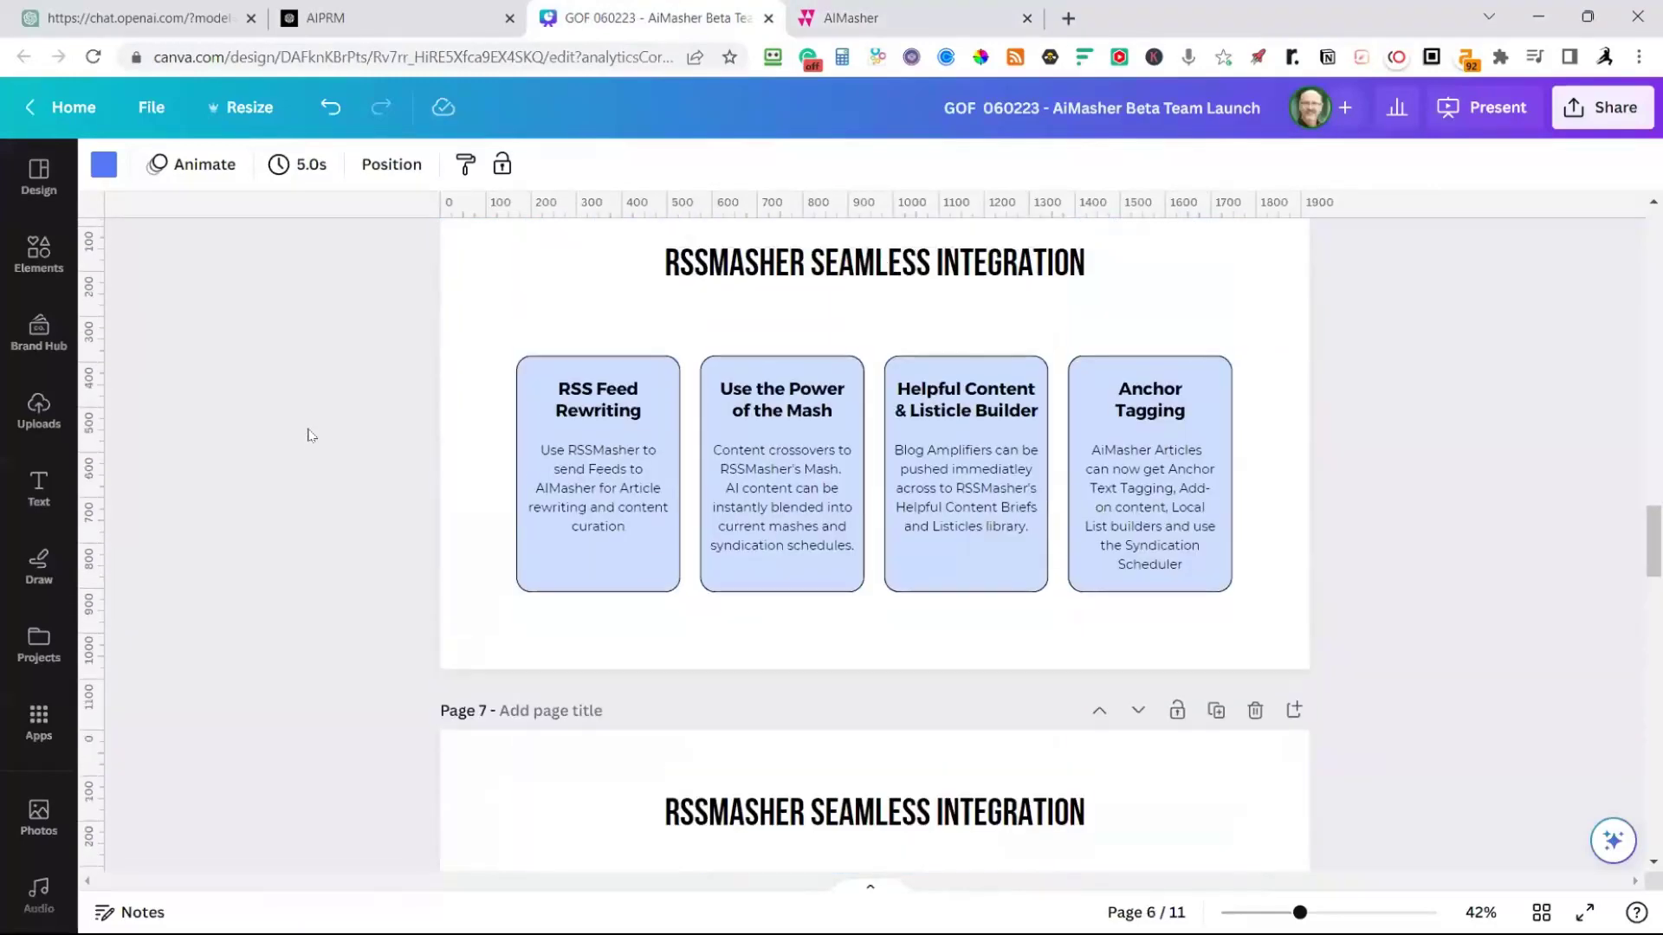
scroll(312, 435, up, 2)
scroll(312, 434, down, 10)
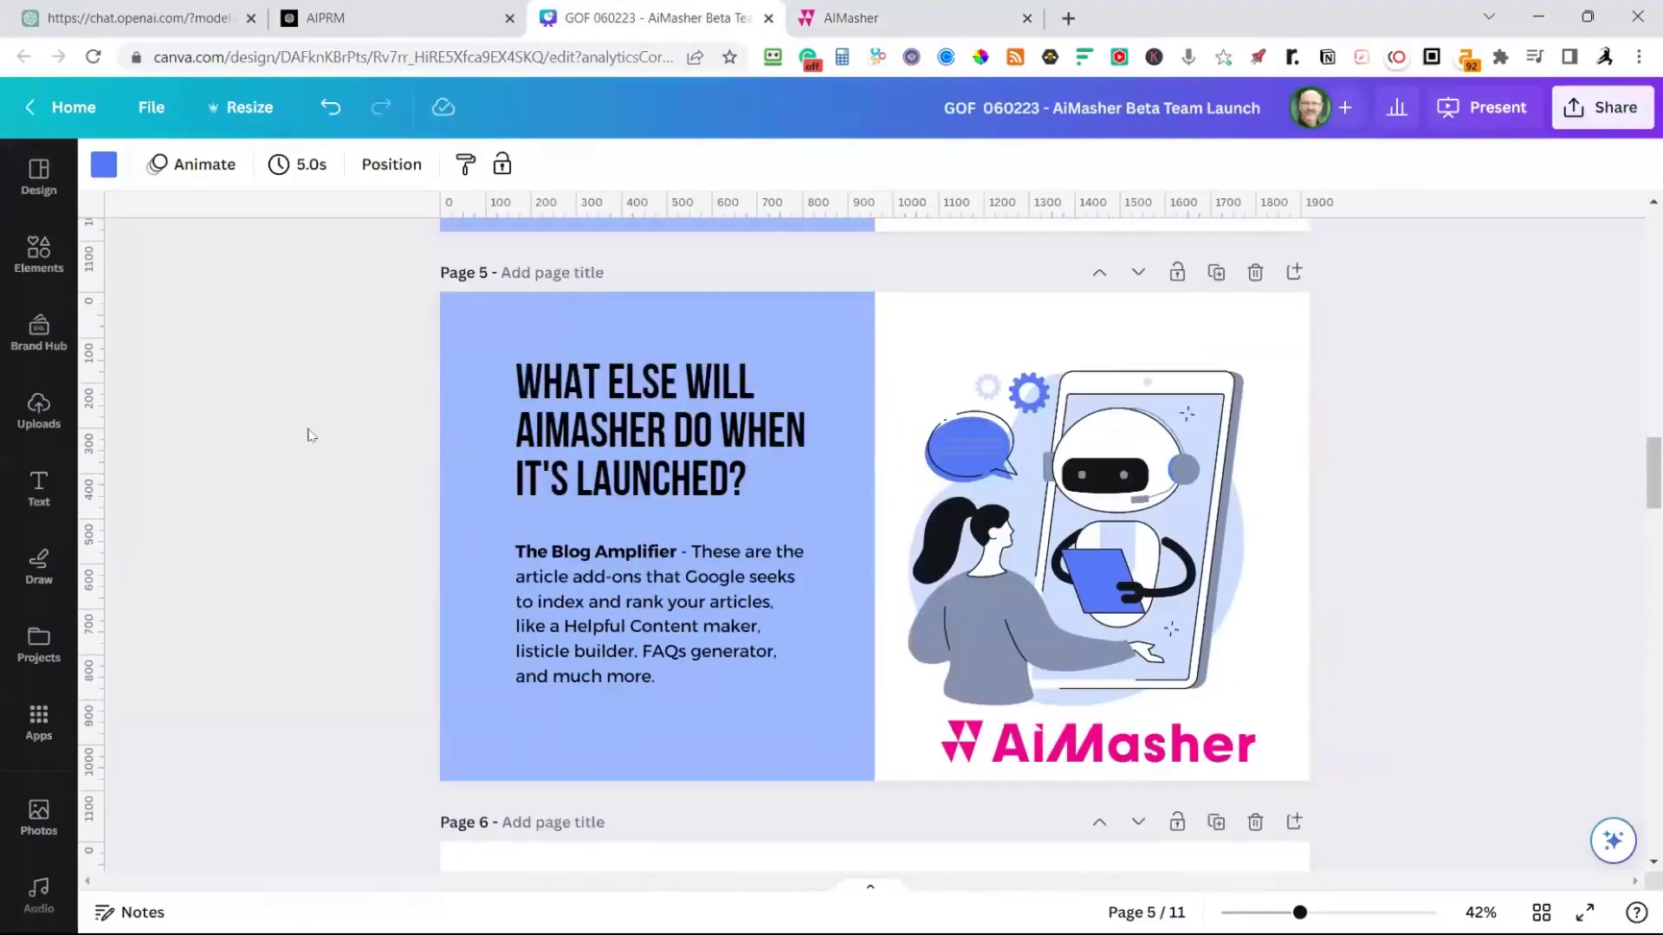
scroll(312, 435, down, 3)
scroll(310, 435, up, 9)
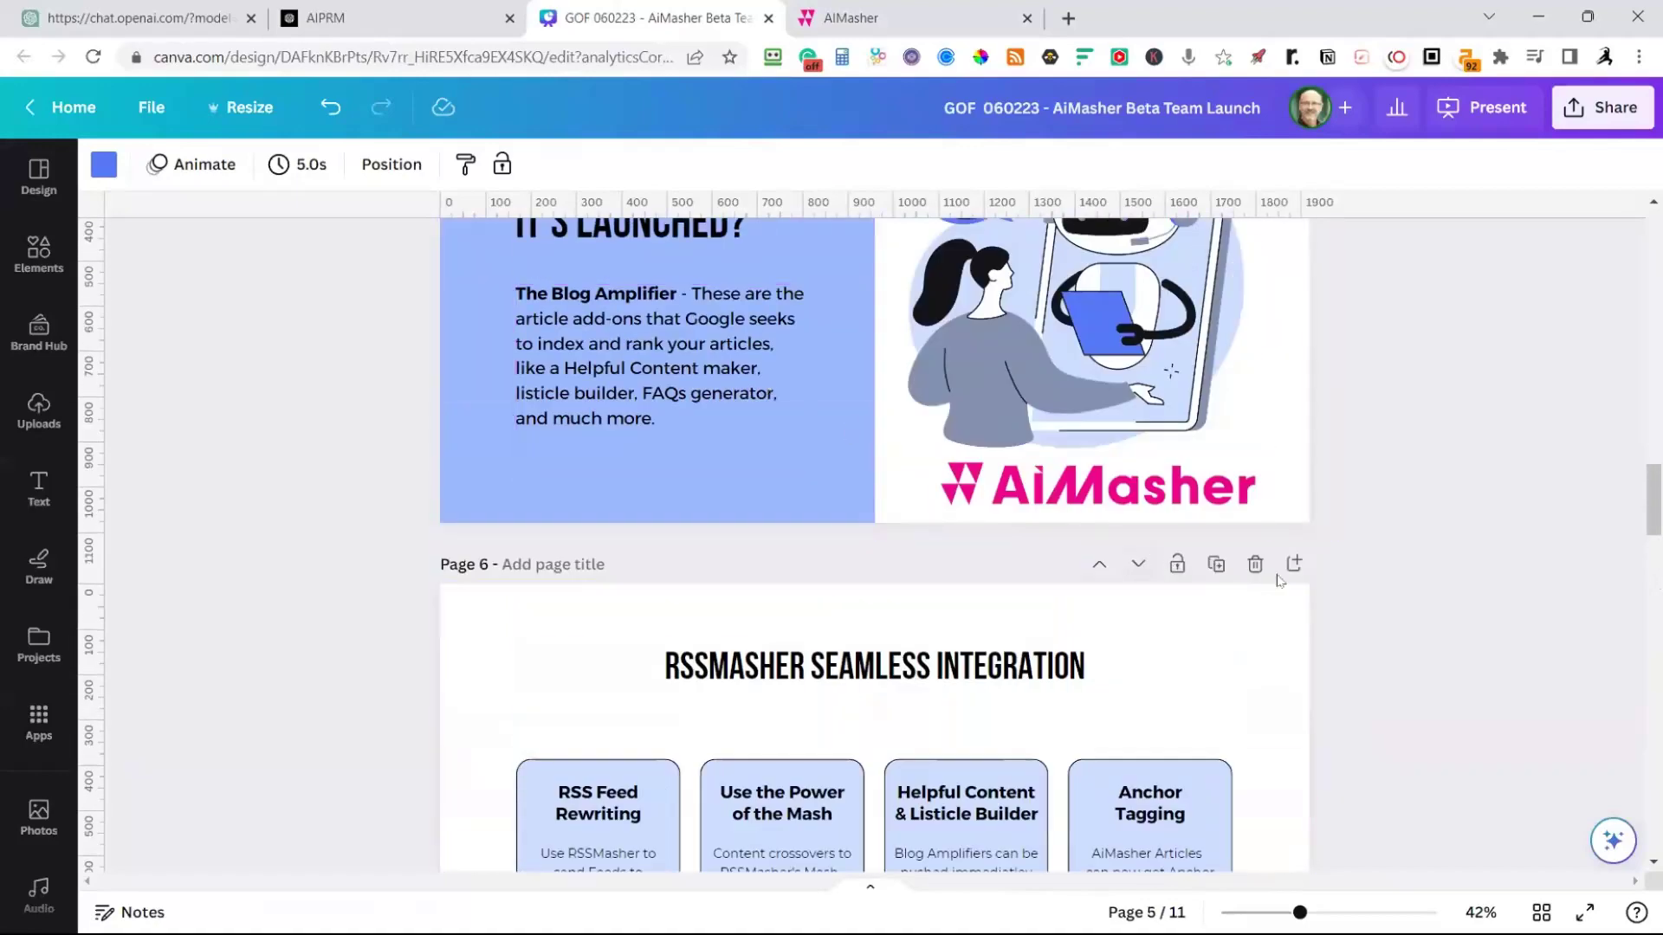
click(1255, 564)
scroll(1348, 585, up, 10)
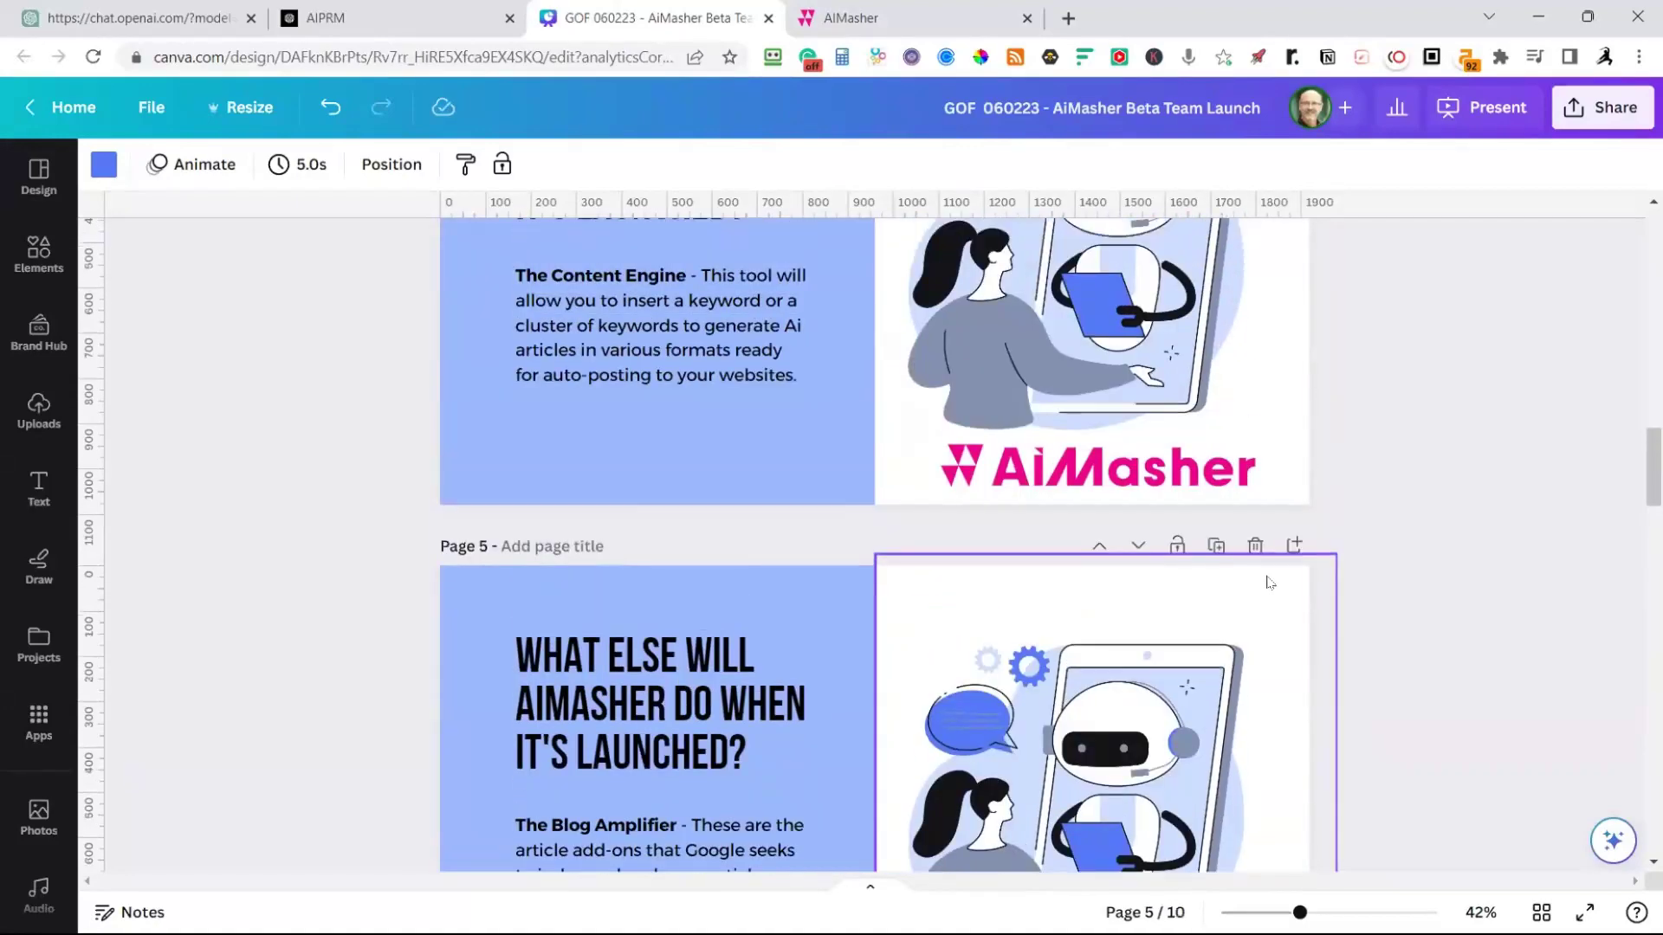
Review the Canva deck's pages 2 to 5, covering the AI publishing system, the live demo, the Content Engine and the Blog Amplifier
scroll(1238, 569, up, 6)
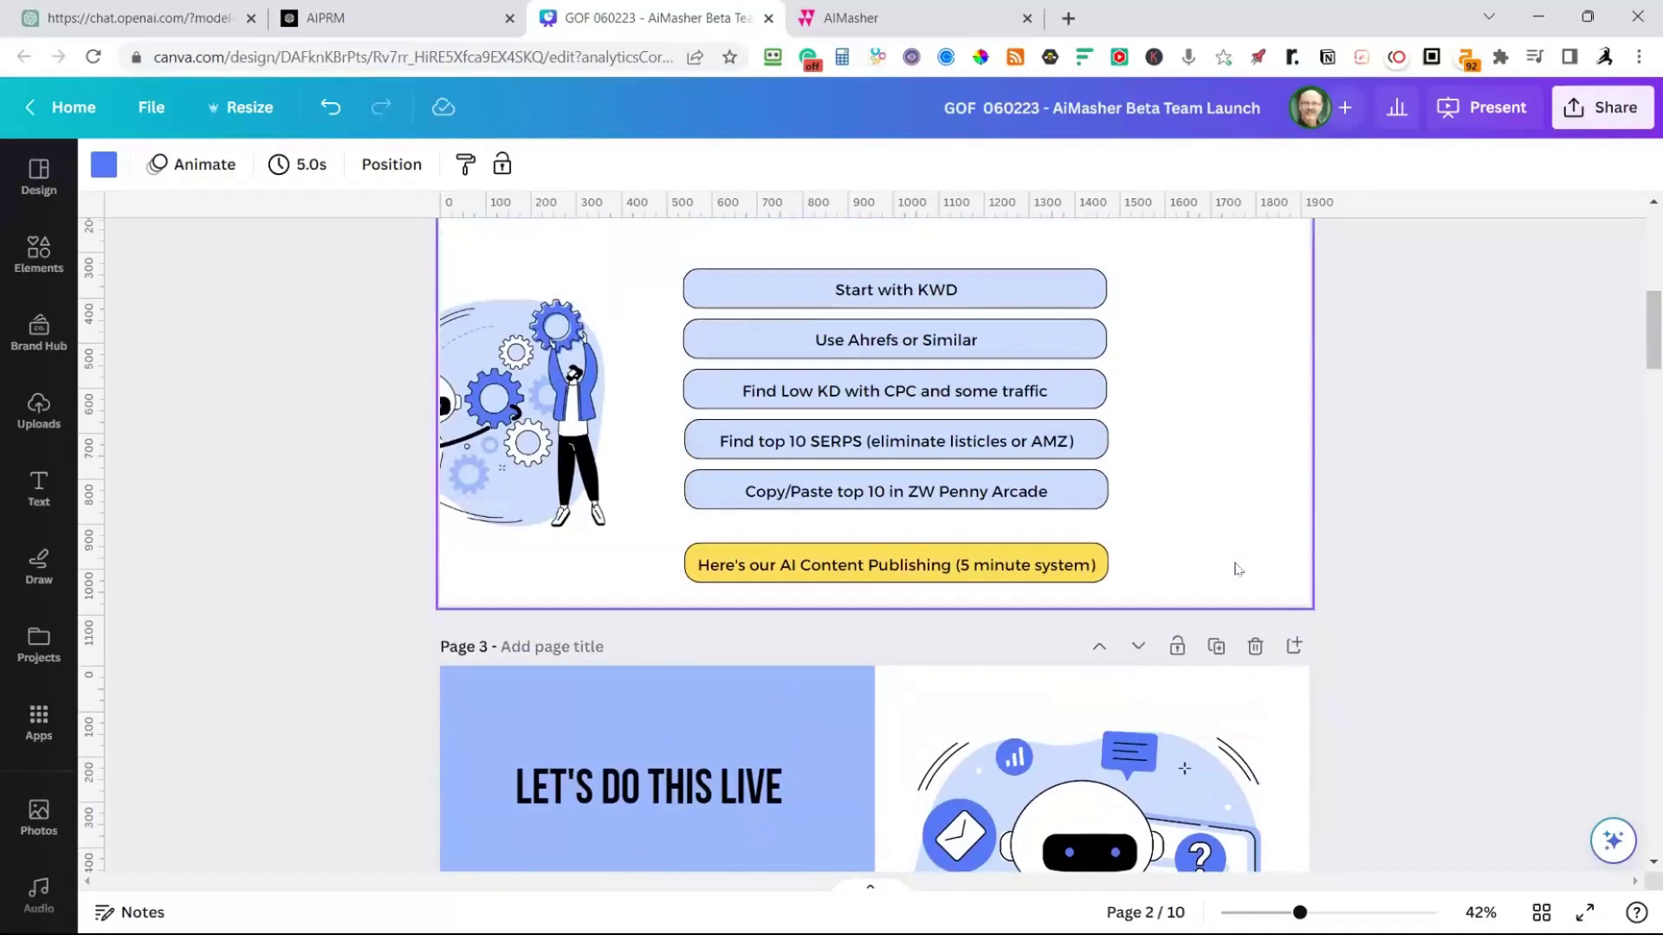
scroll(1238, 569, down, 5)
scroll(1238, 569, down, 2)
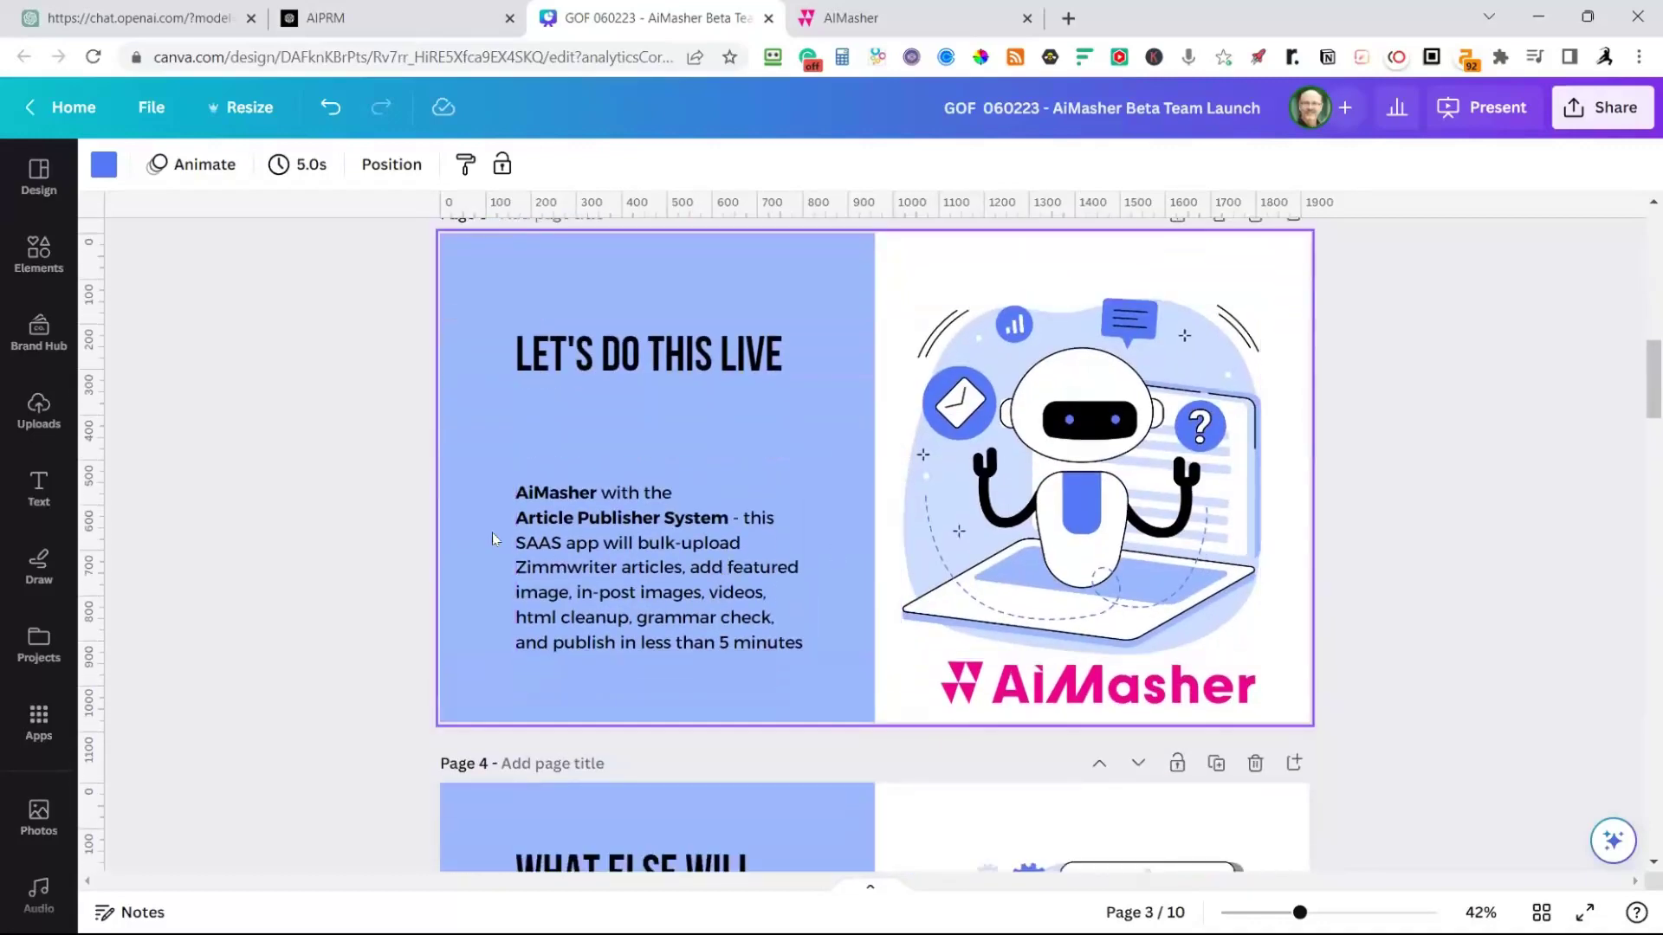
scroll(685, 534, down, 5)
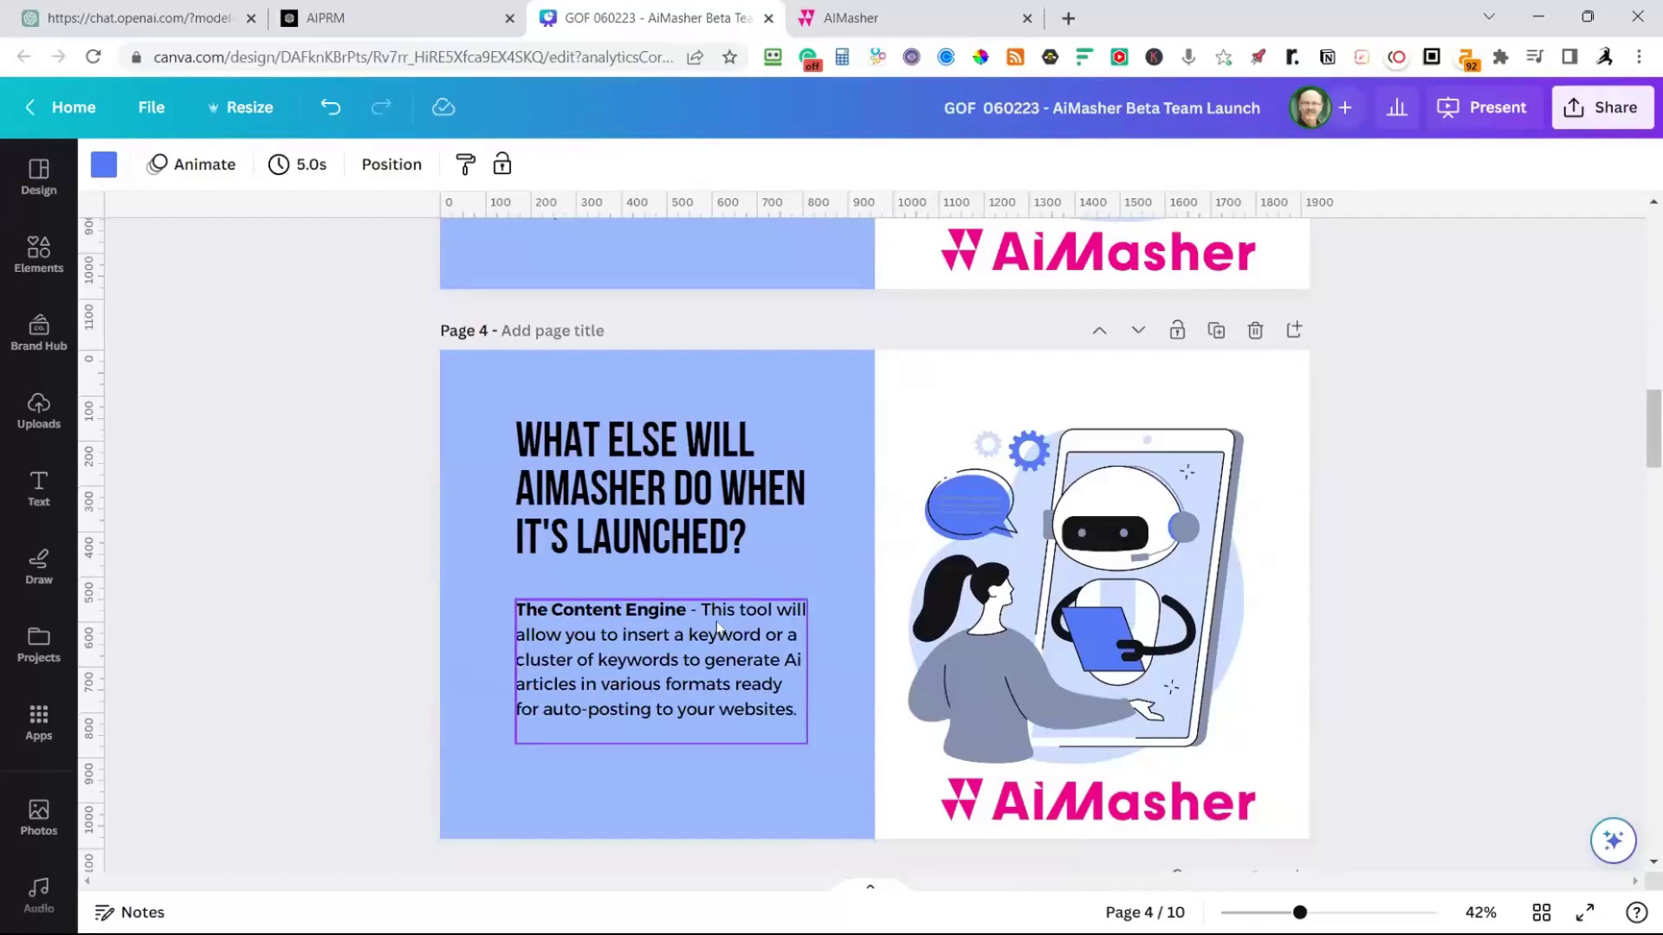
scroll(717, 626, down, 5)
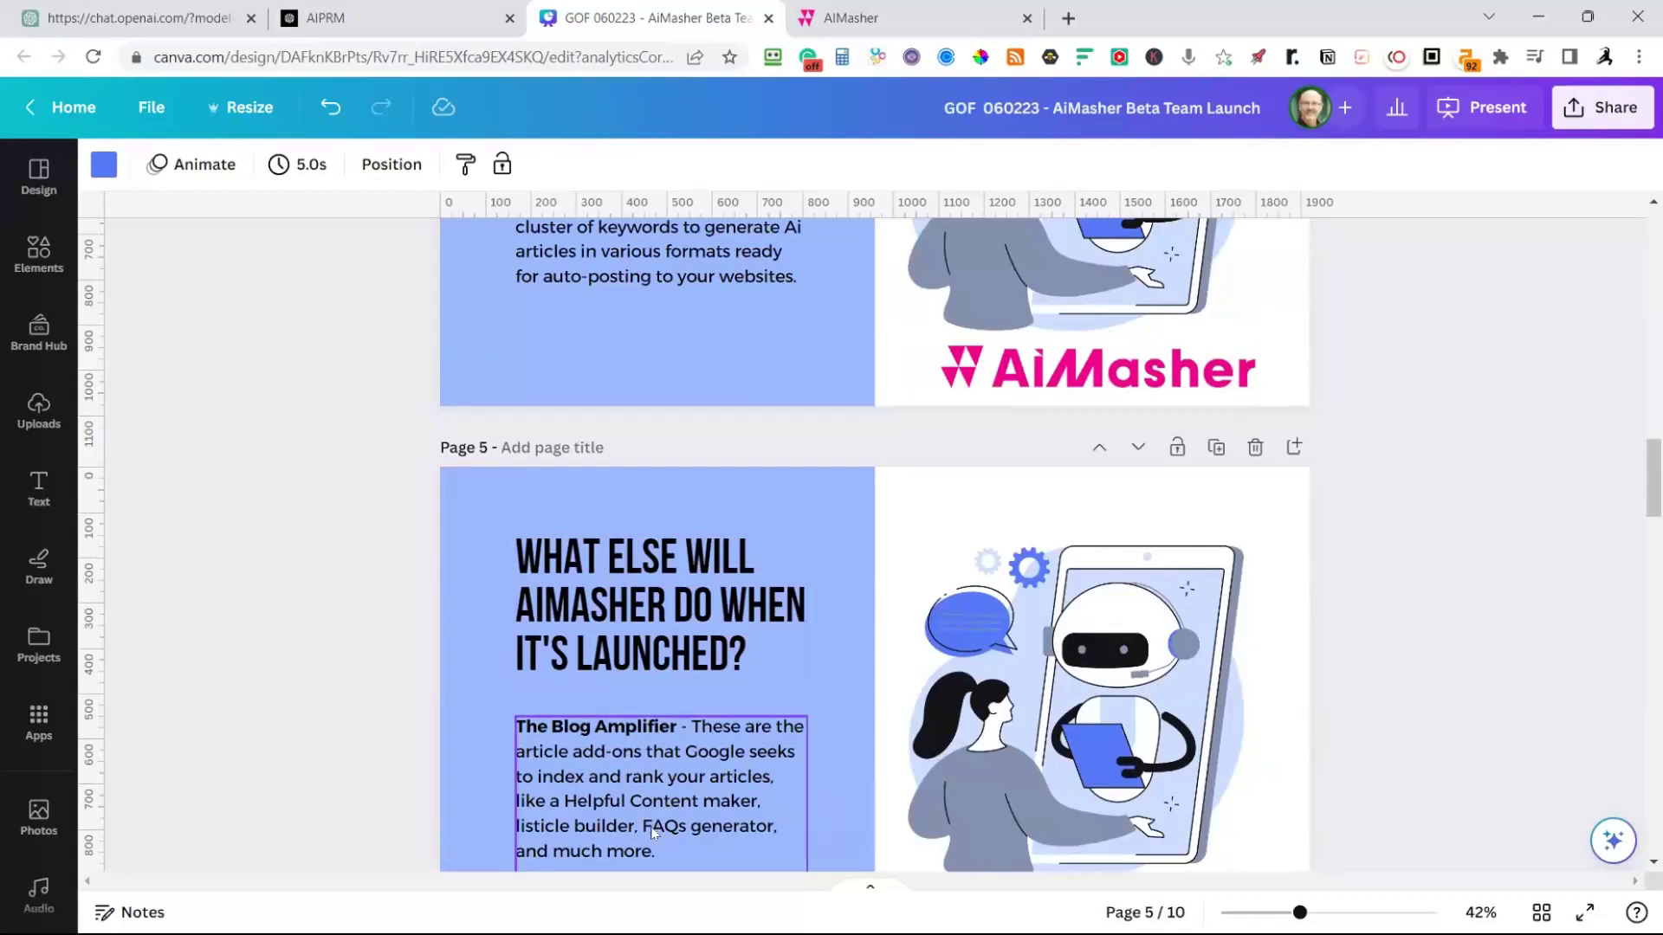
scroll(721, 833, up, 3)
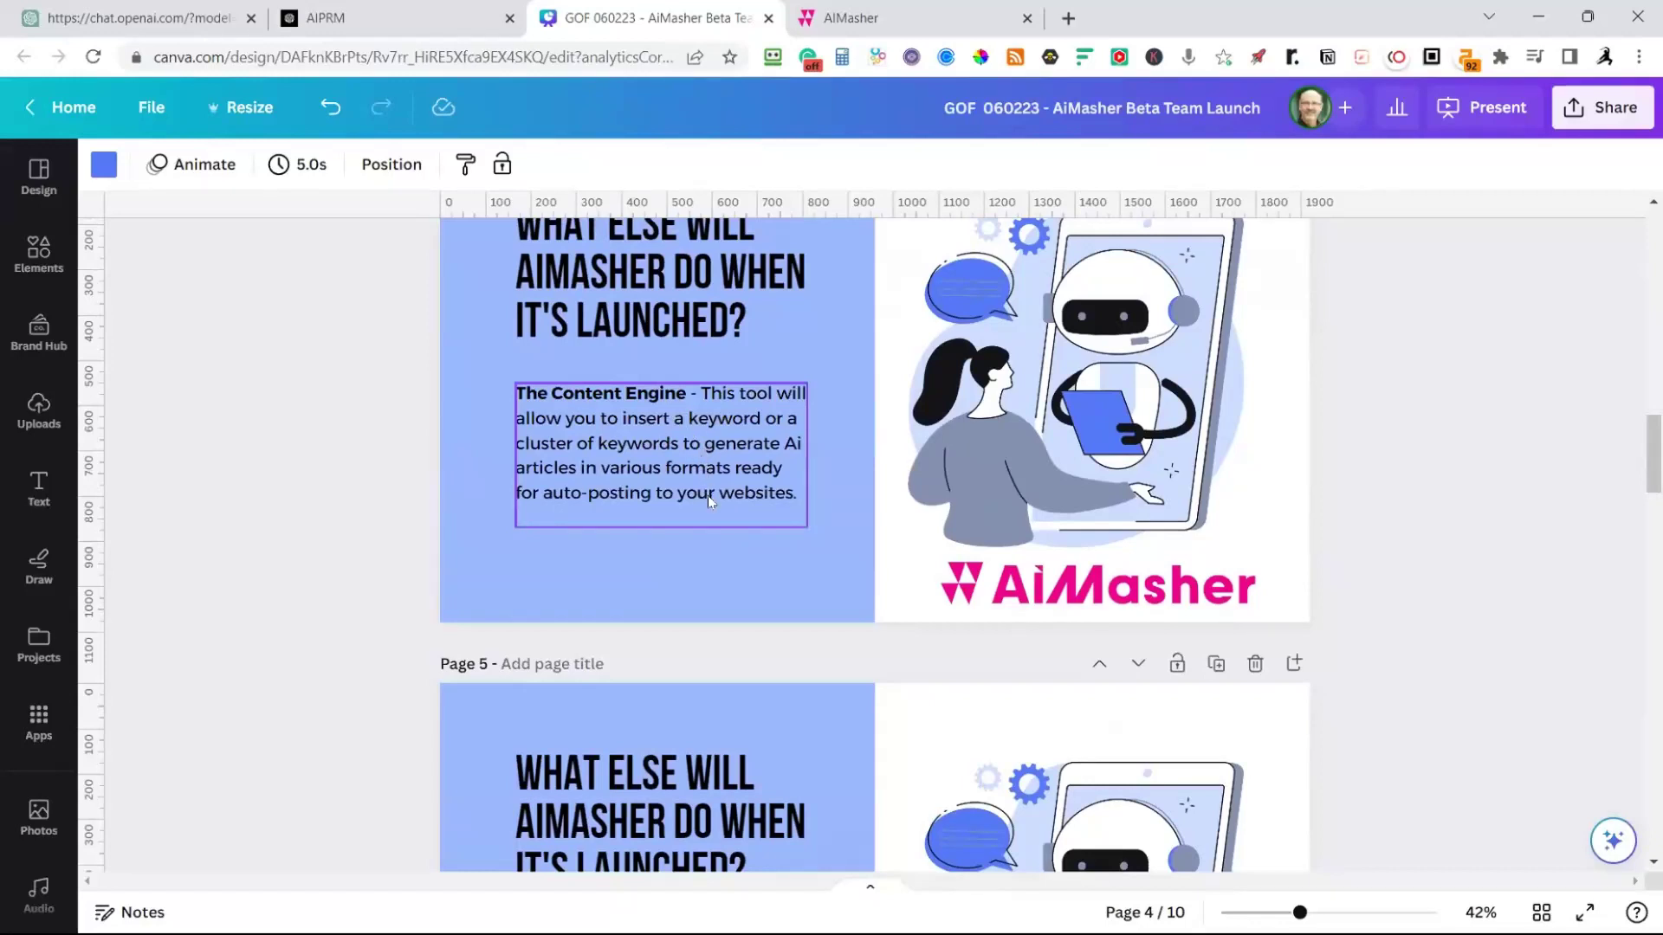
scroll(708, 495, up, 6)
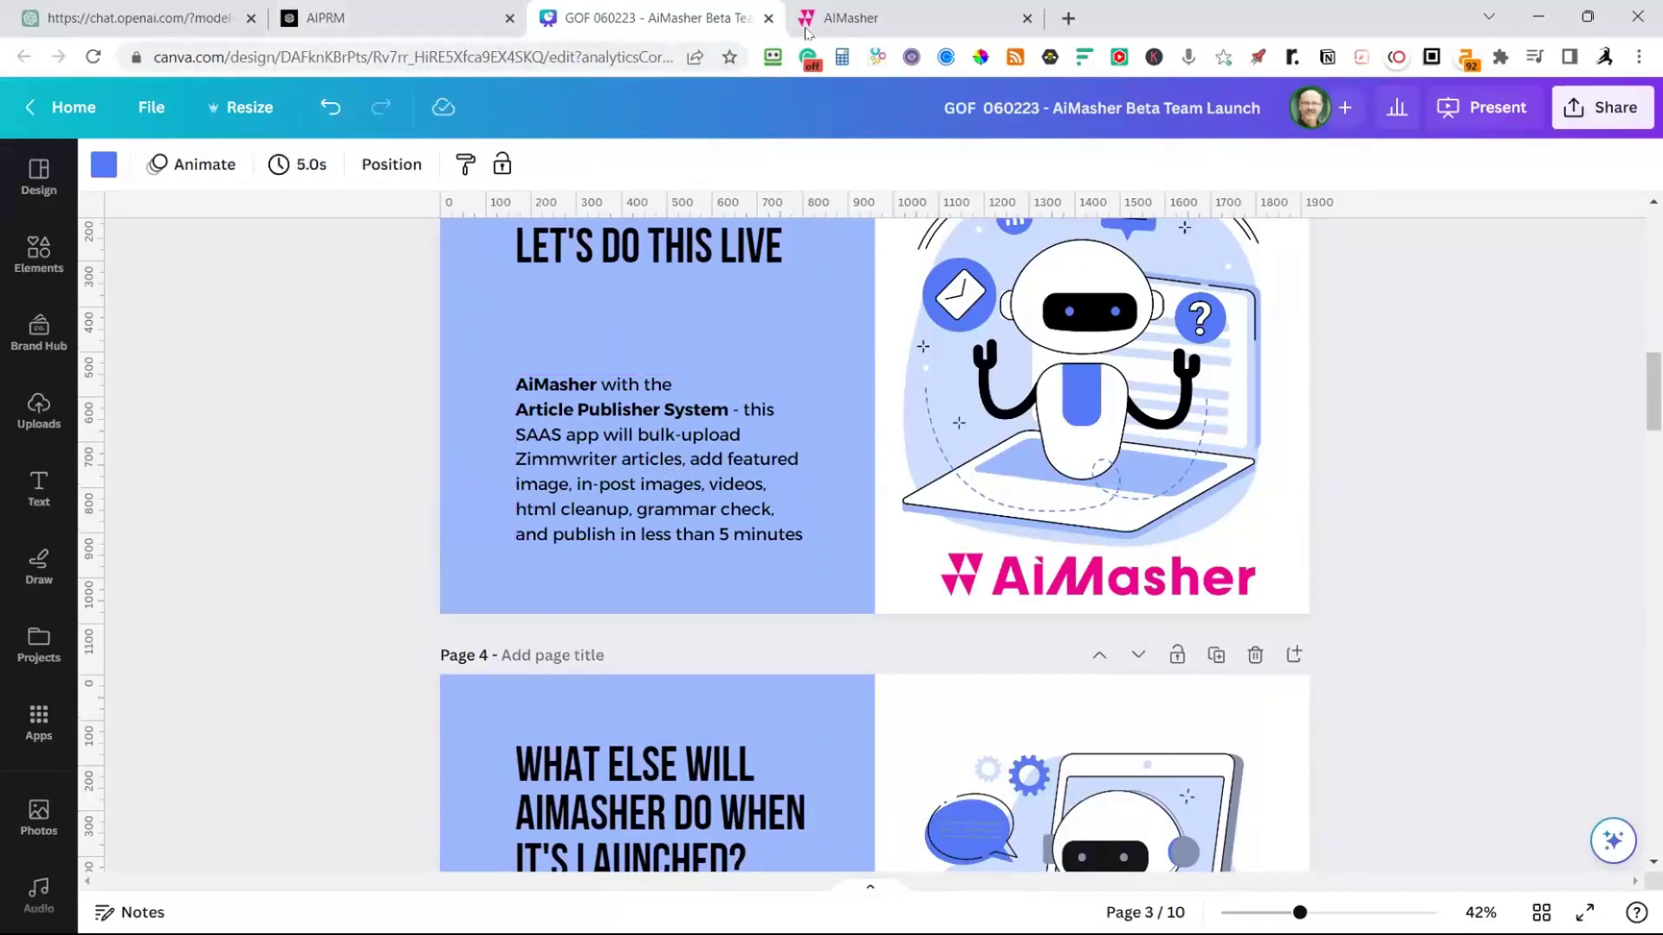
Switch to AiMasher and start adding a new article under My Articles
click(838, 21)
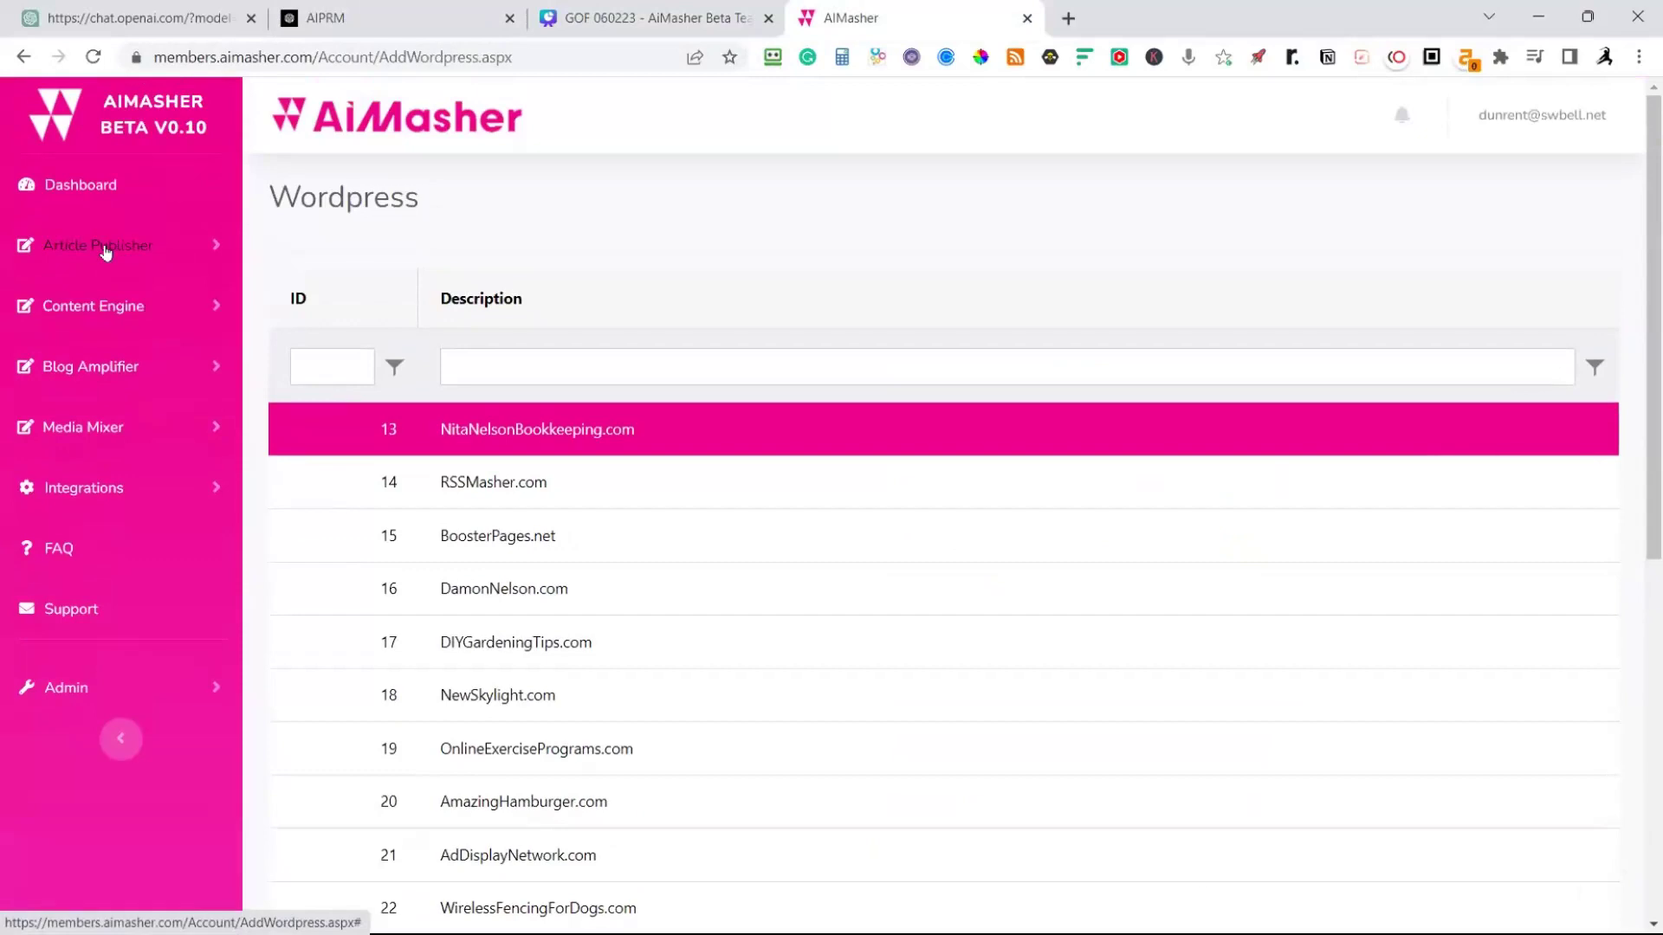
click(104, 249)
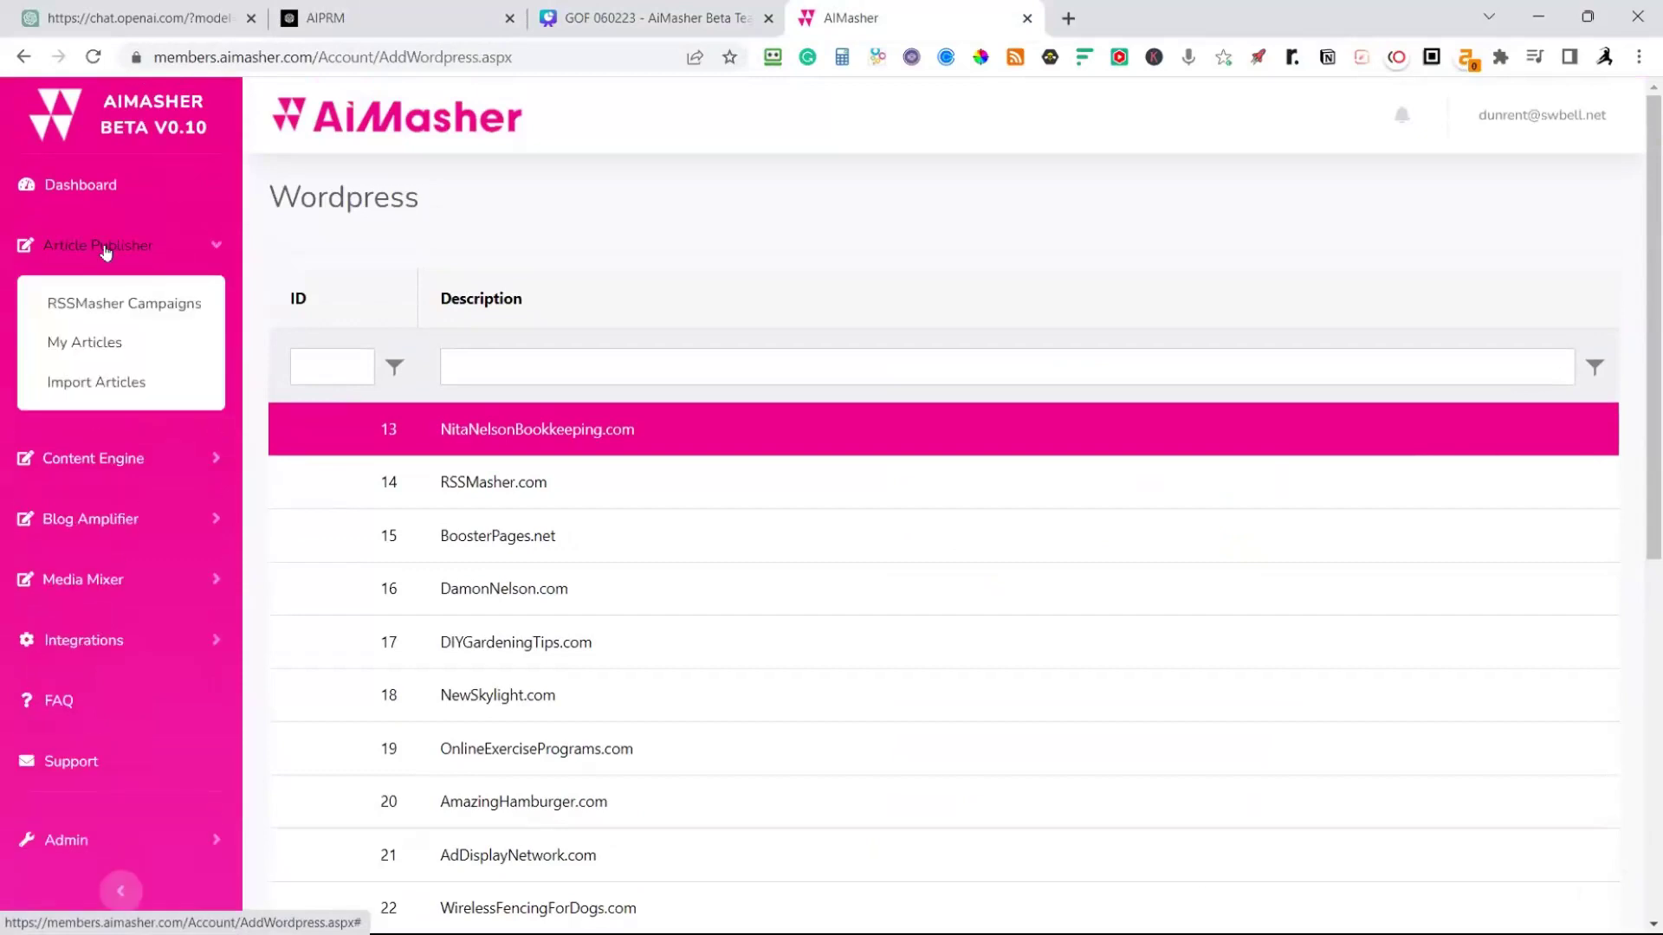
click(82, 343)
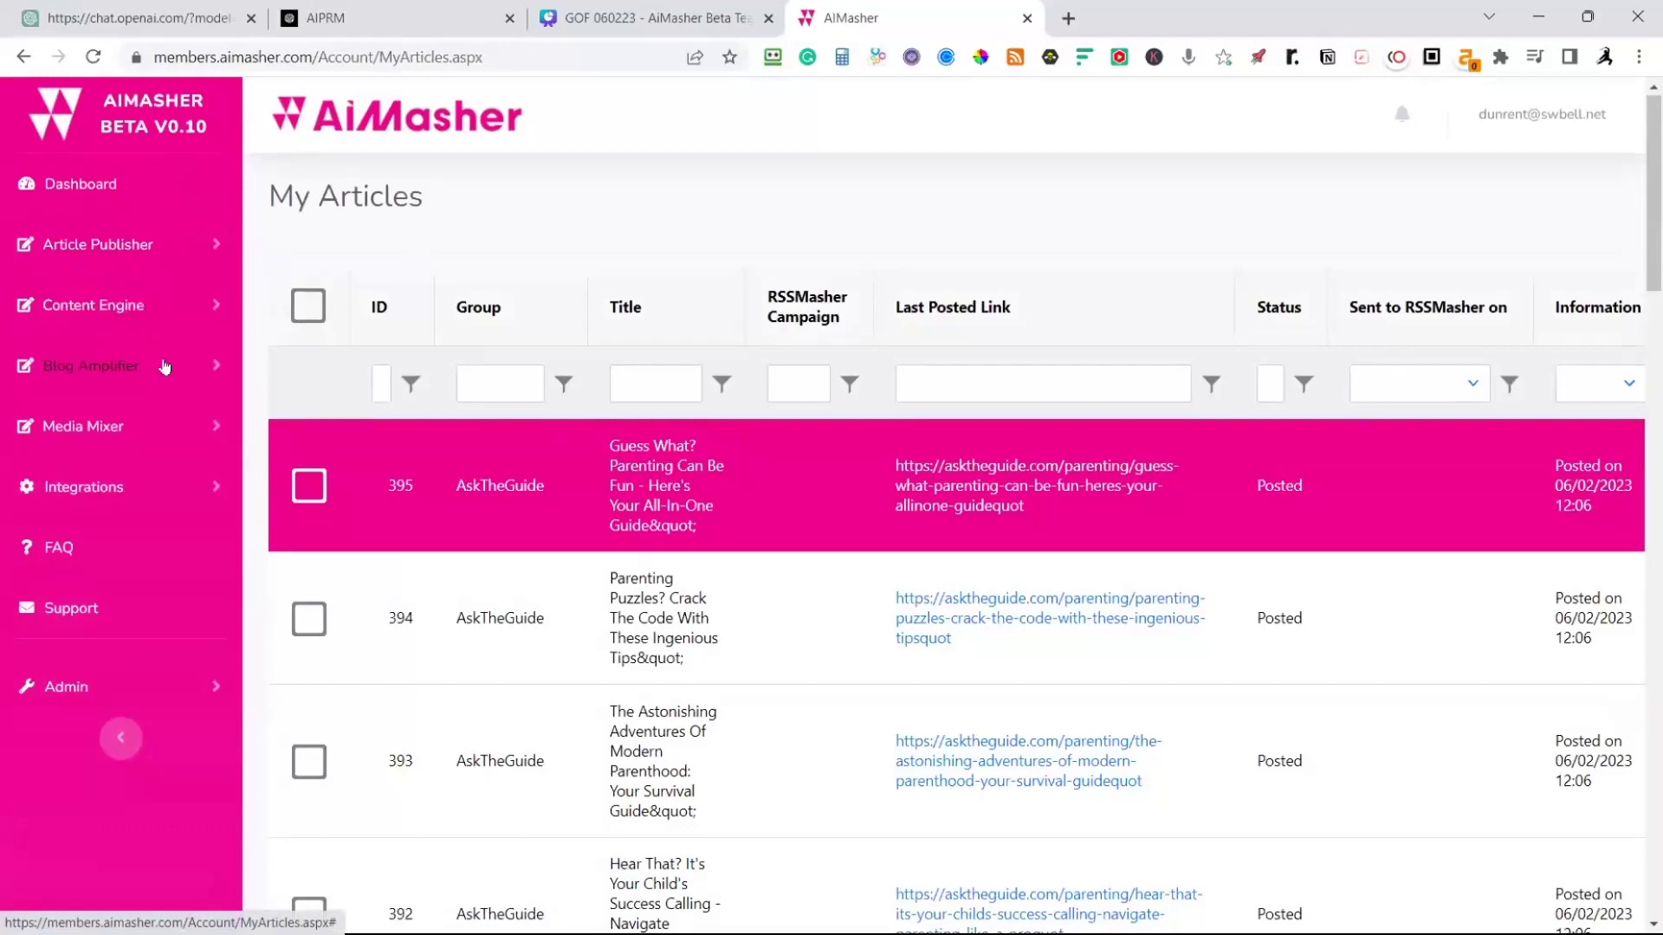
scroll(214, 371, down, 6)
scroll(214, 370, down, 20)
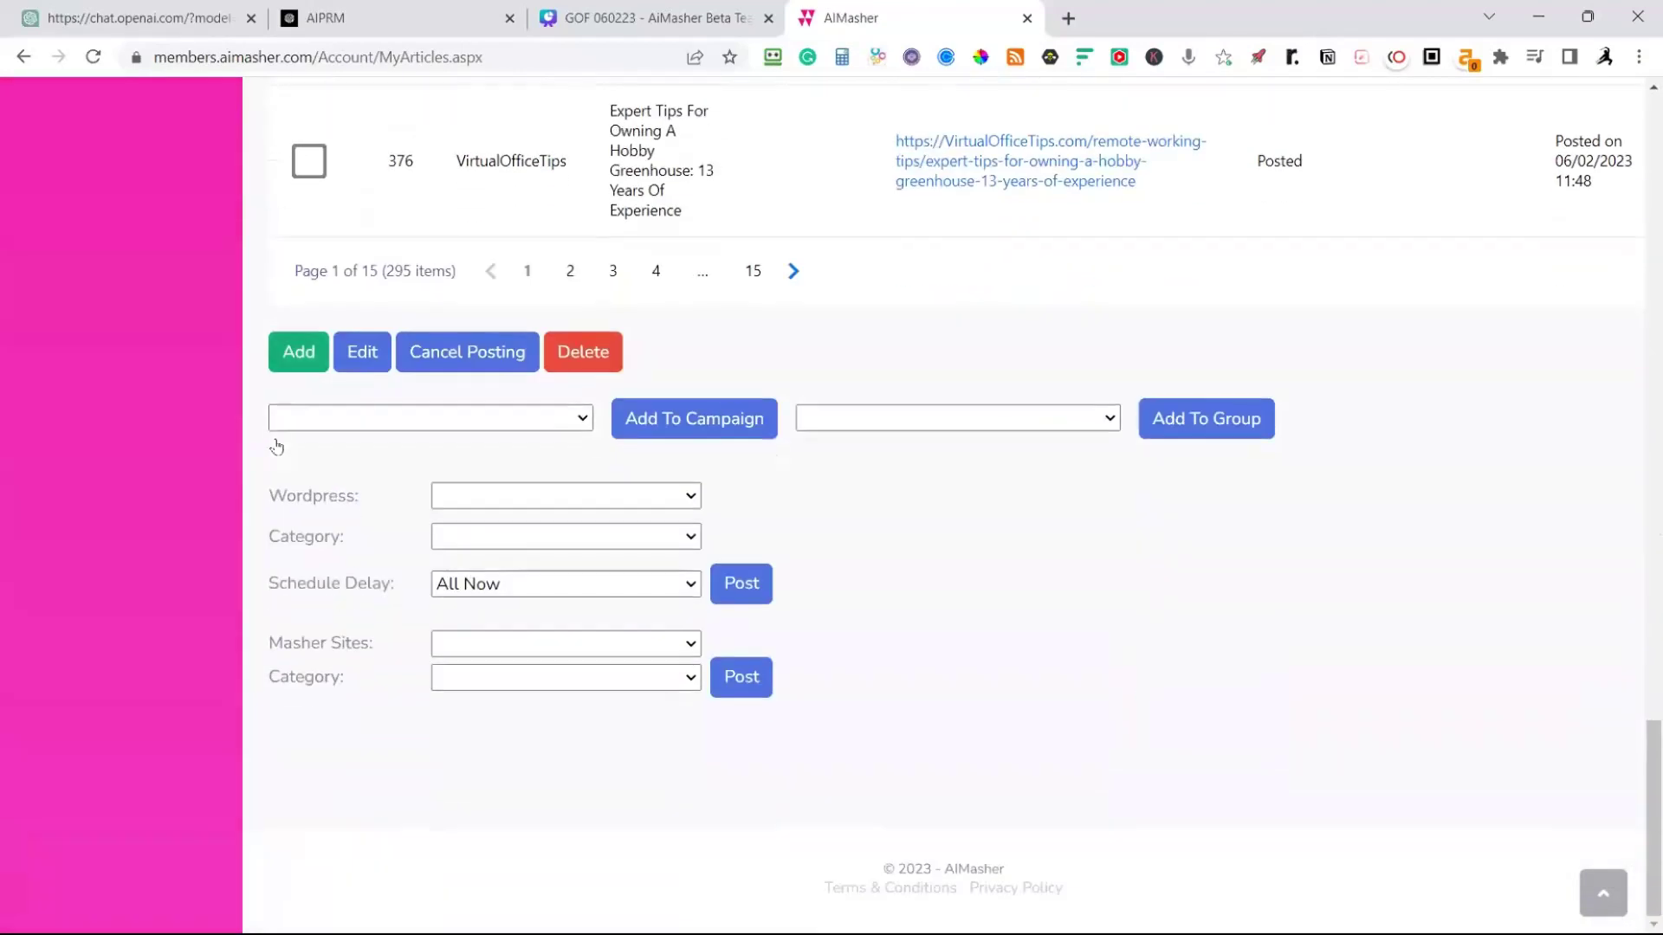
click(302, 362)
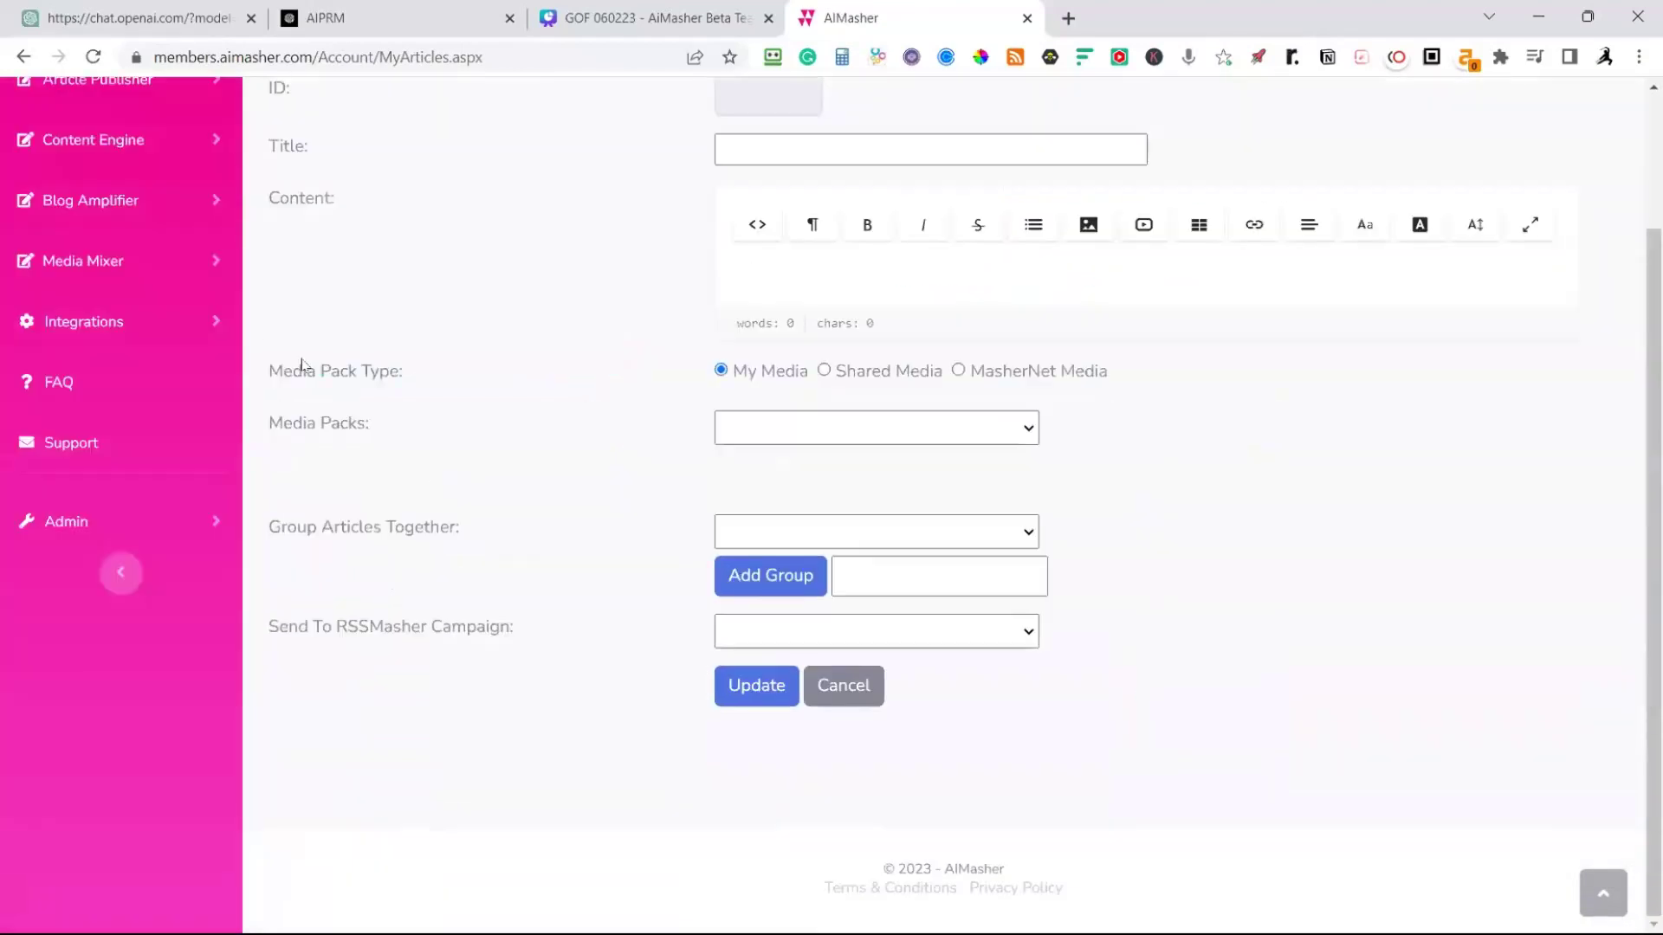
scroll(301, 364, up, 2)
click(745, 327)
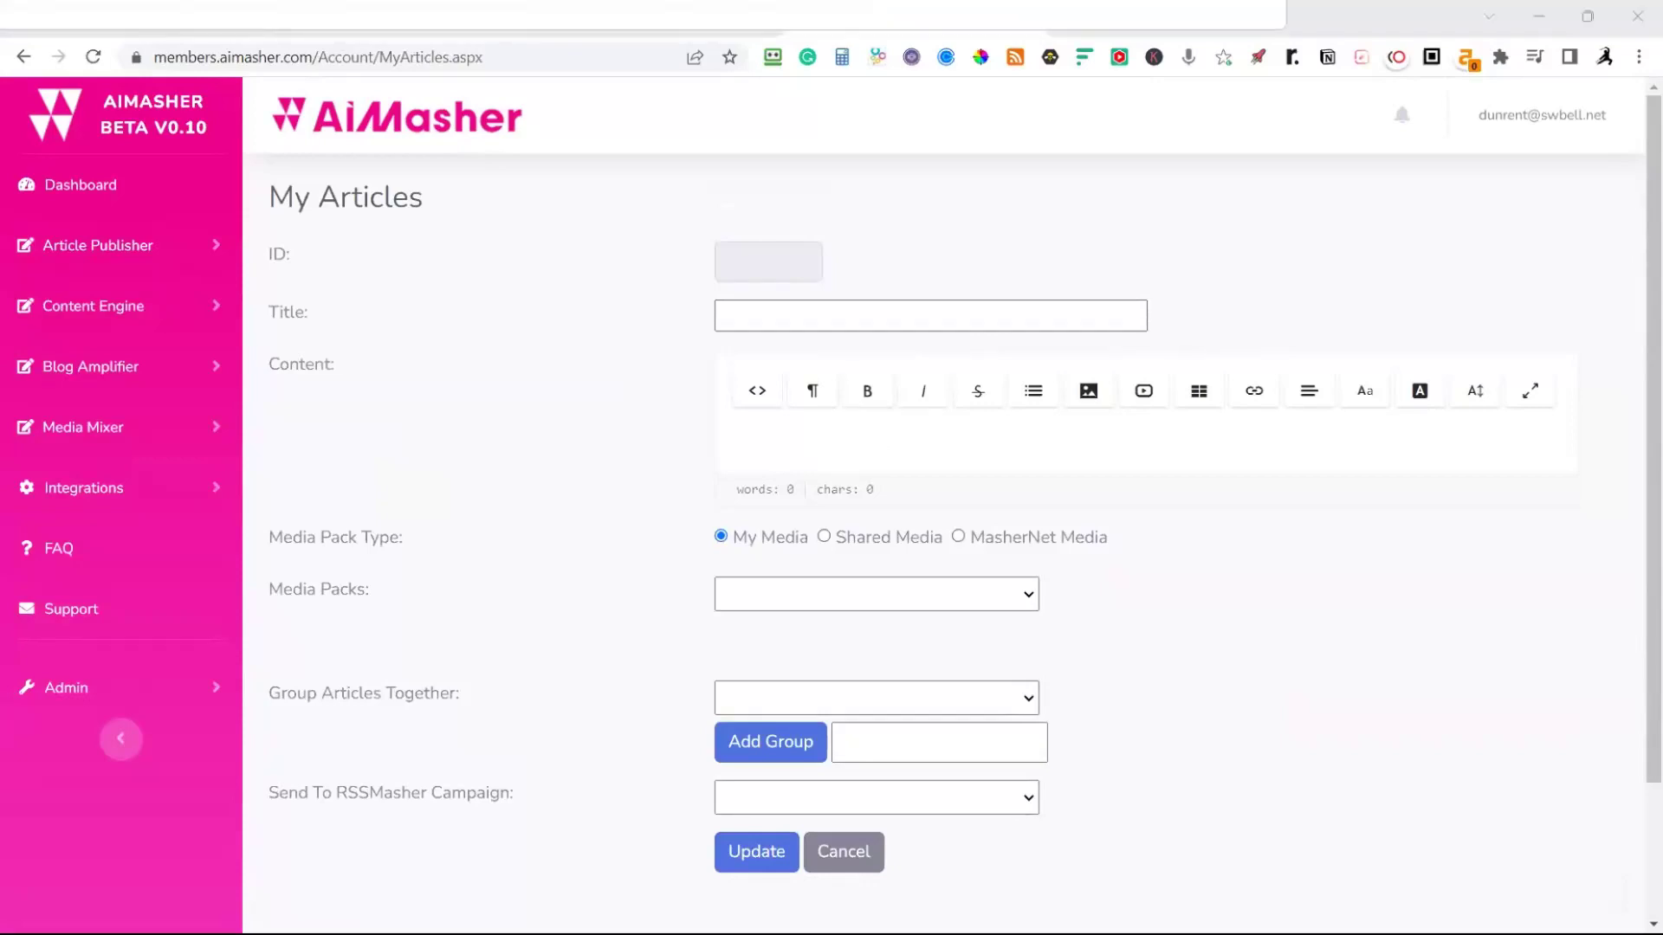
Switch to the Surfer draft on greenhouse gardening tips and examine its headings, image blocks and Content Score
click(138, 17)
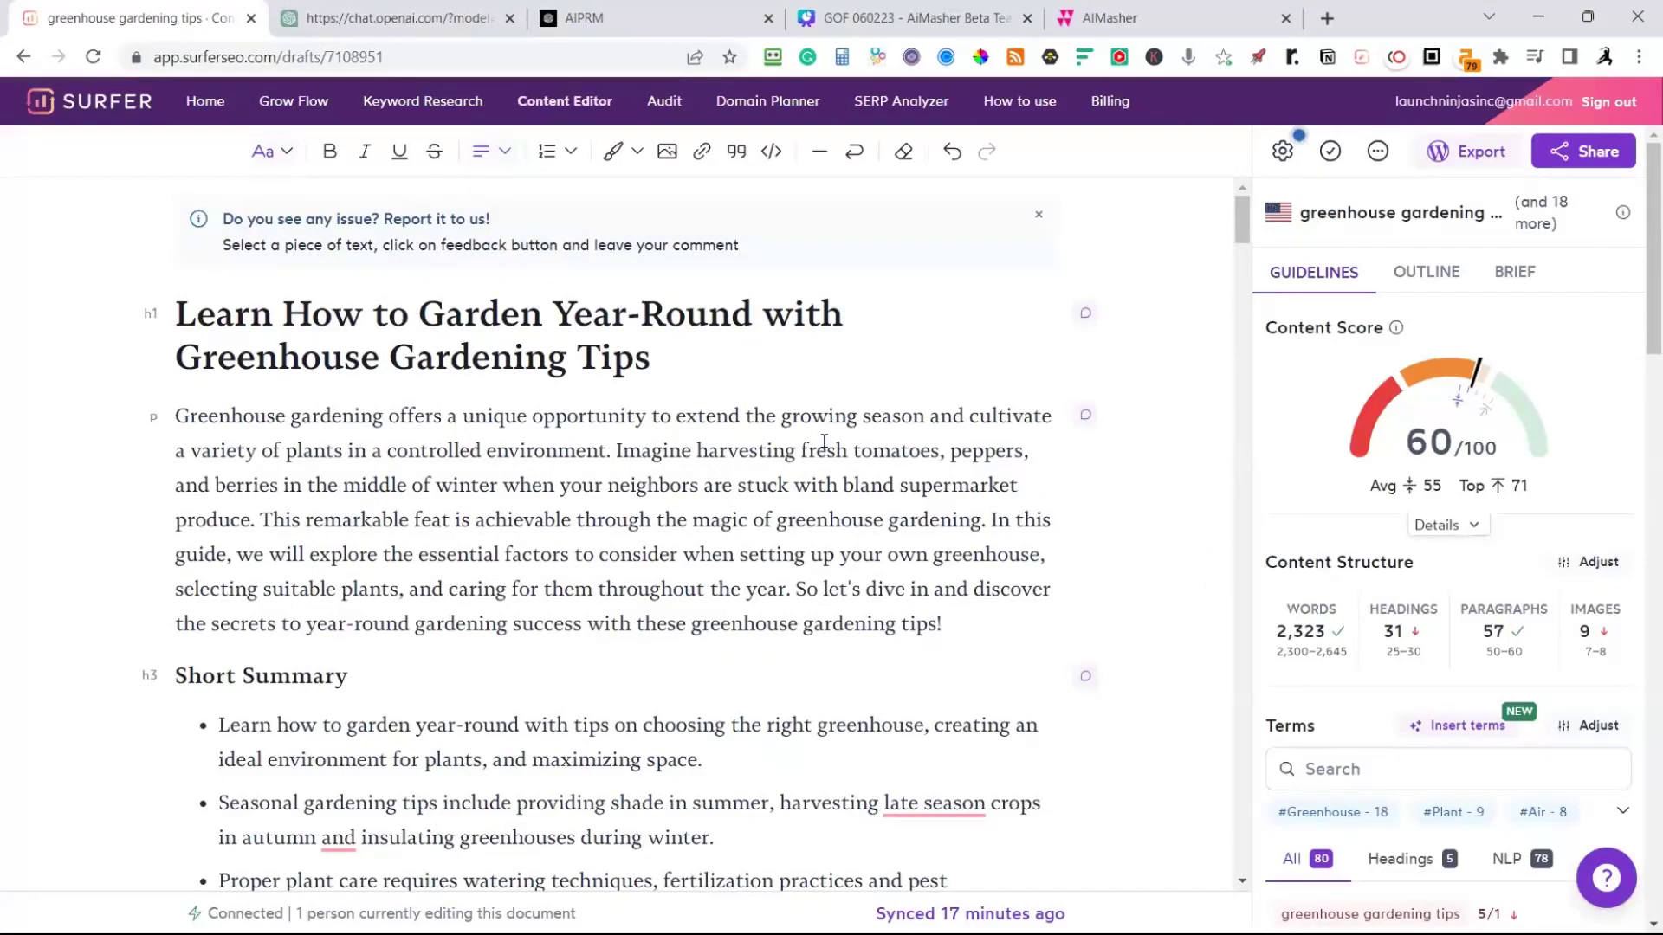
mouse_move(1392, 400)
scroll(649, 569, down, 12)
scroll(649, 569, up, 7)
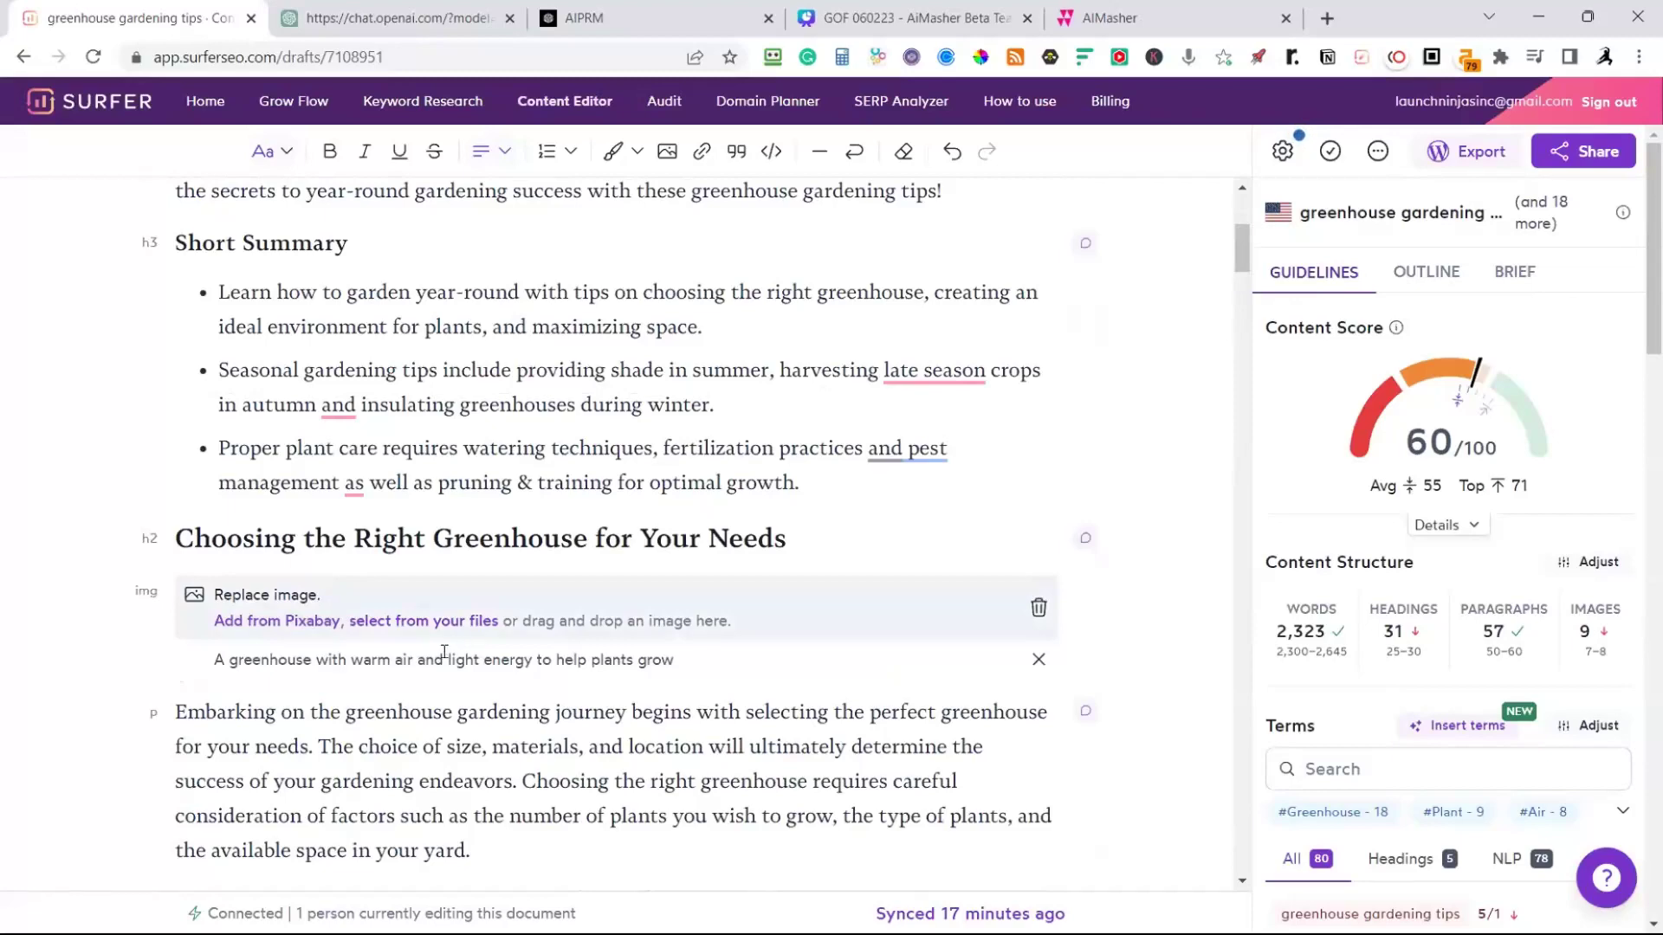
scroll(444, 651, down, 10)
scroll(444, 652, down, 1)
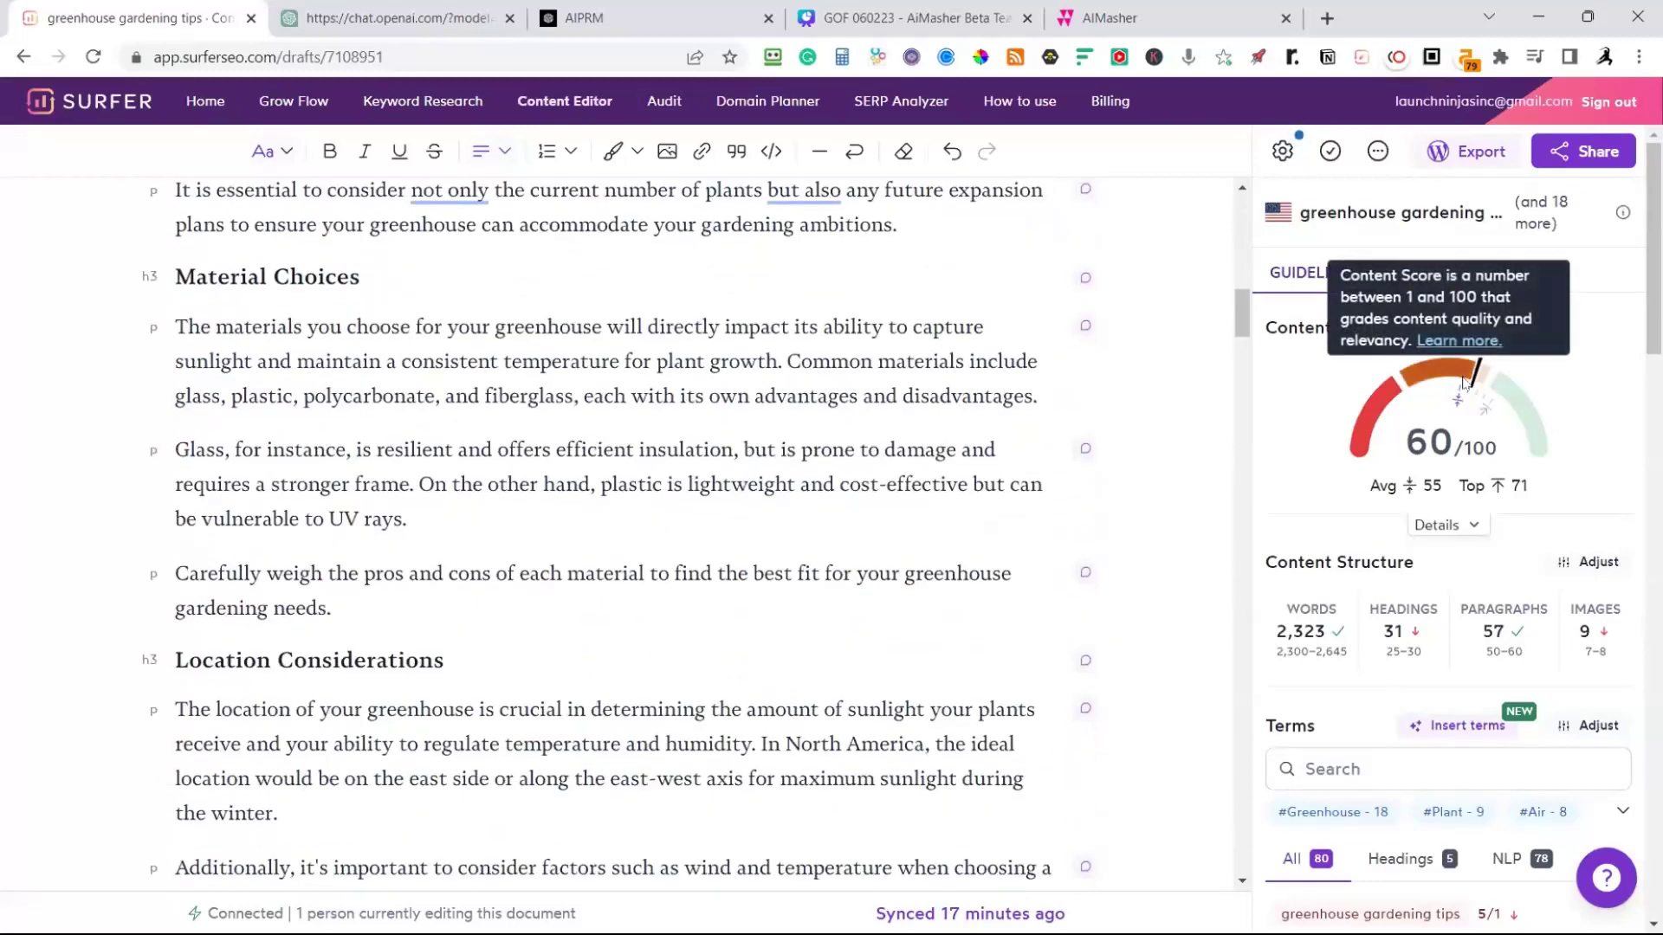
scroll(1429, 520, down, 1)
scroll(1140, 549, up, 3)
scroll(1140, 549, up, 10)
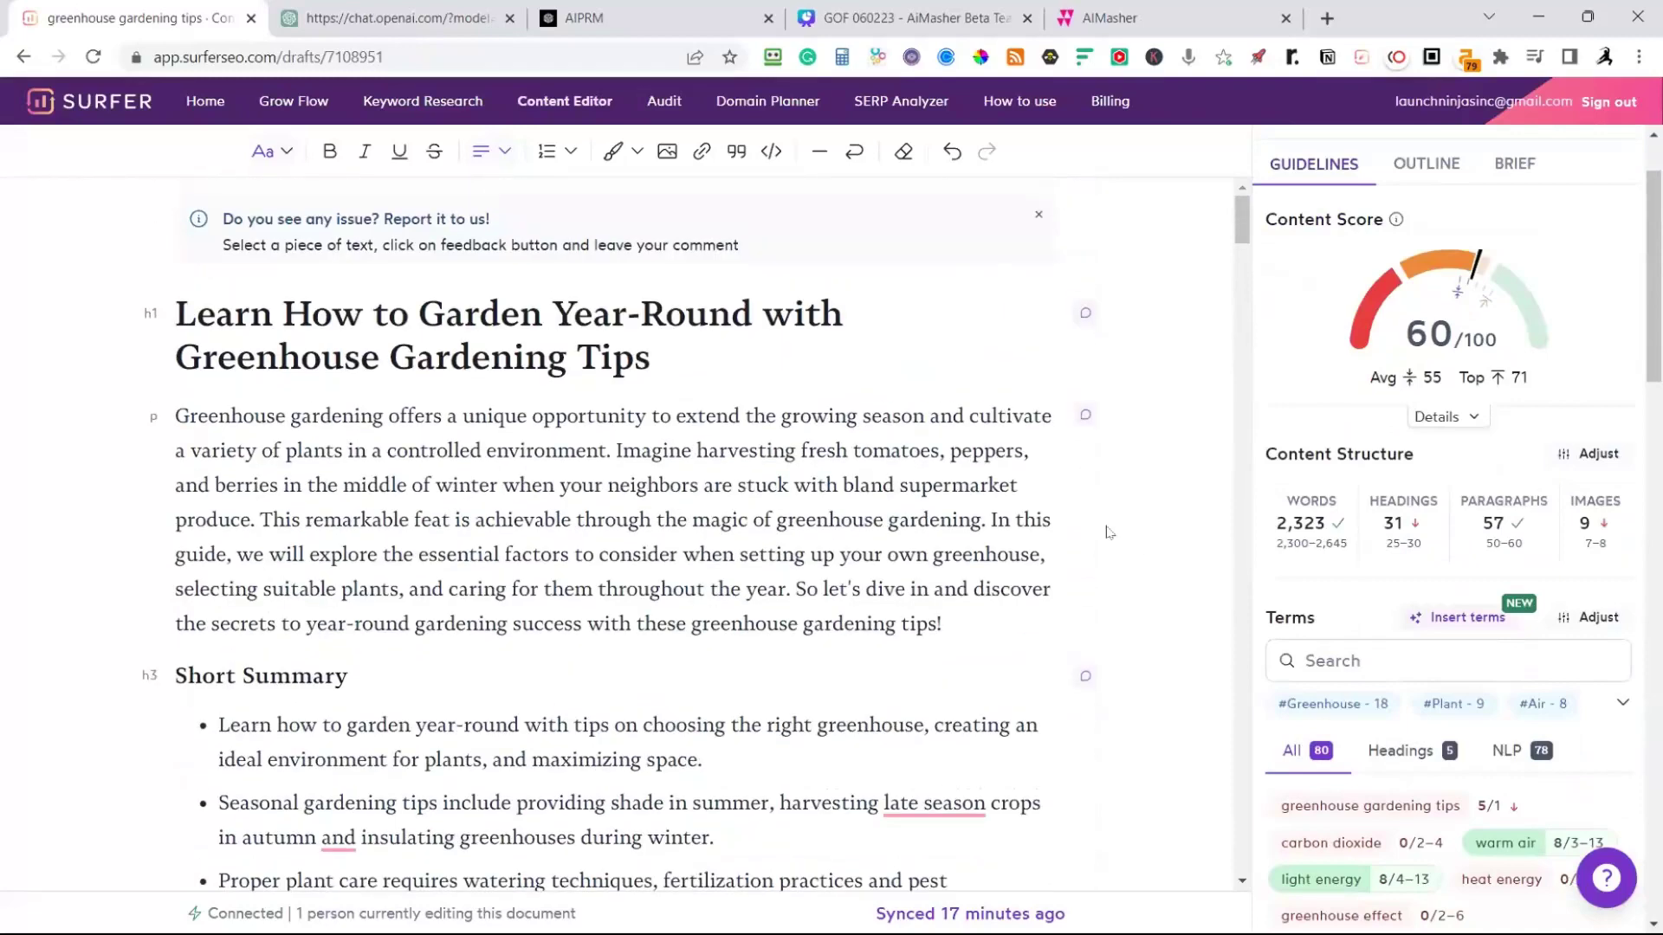
Copy the Surfer heading "Learn How to Garden Year-Round with Greenhouse Gardening Tips" into the Title of the new AiMasher article
drag(655, 358, 174, 313)
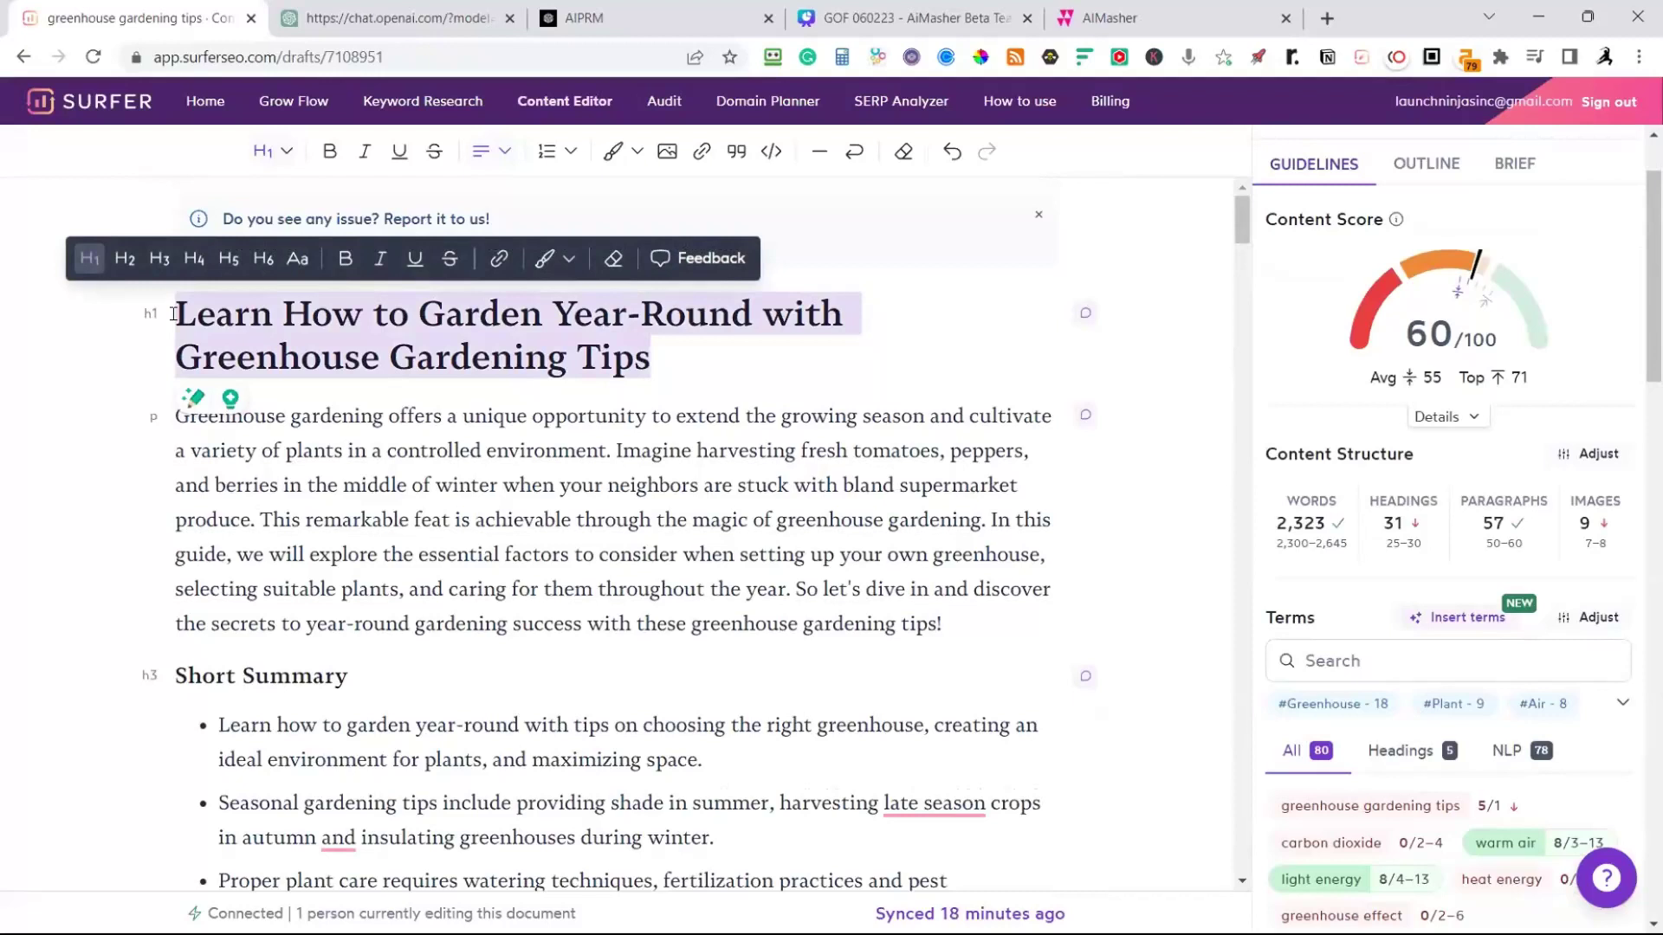
click(1092, 19)
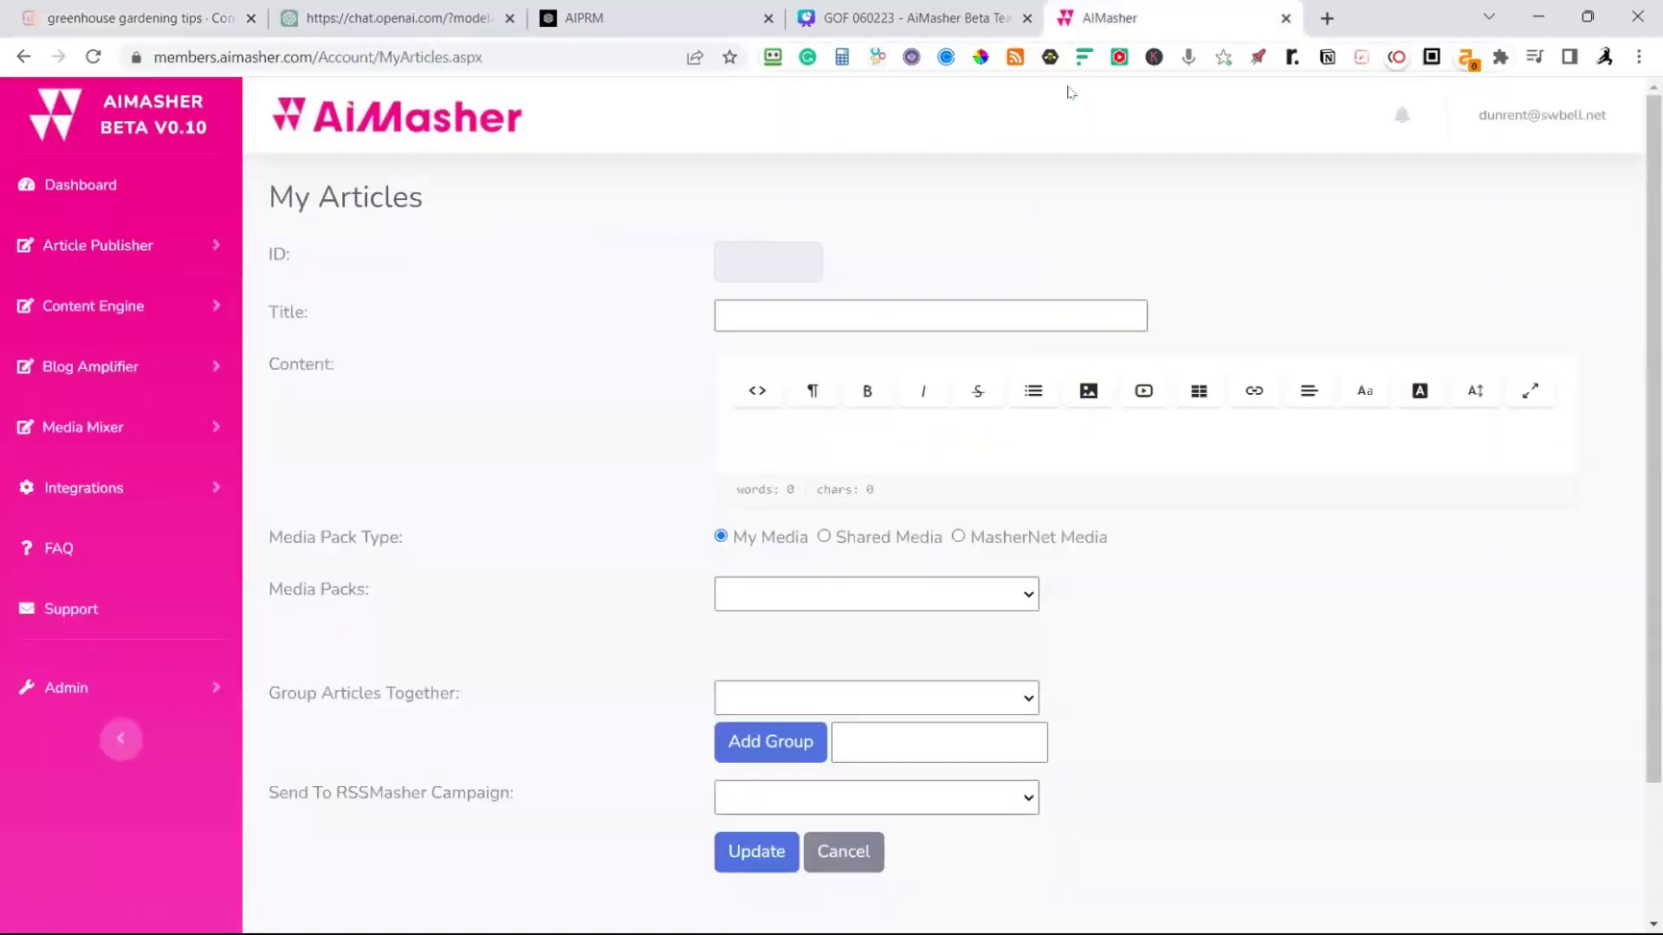
click(812, 315)
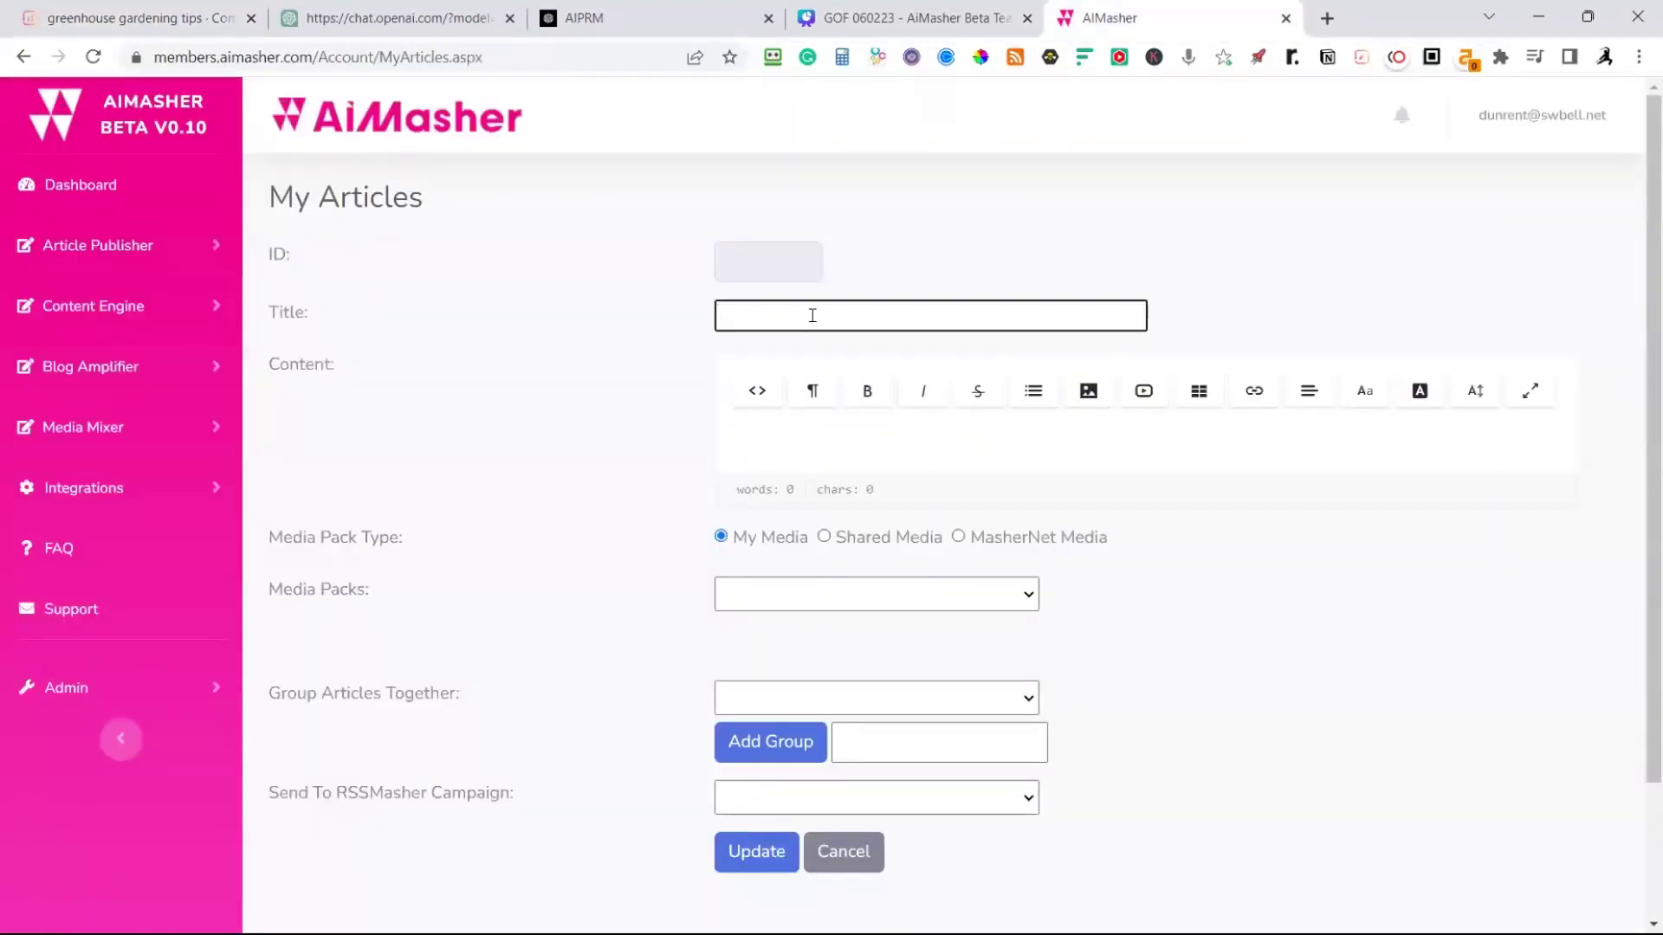
key(ctrl+v)
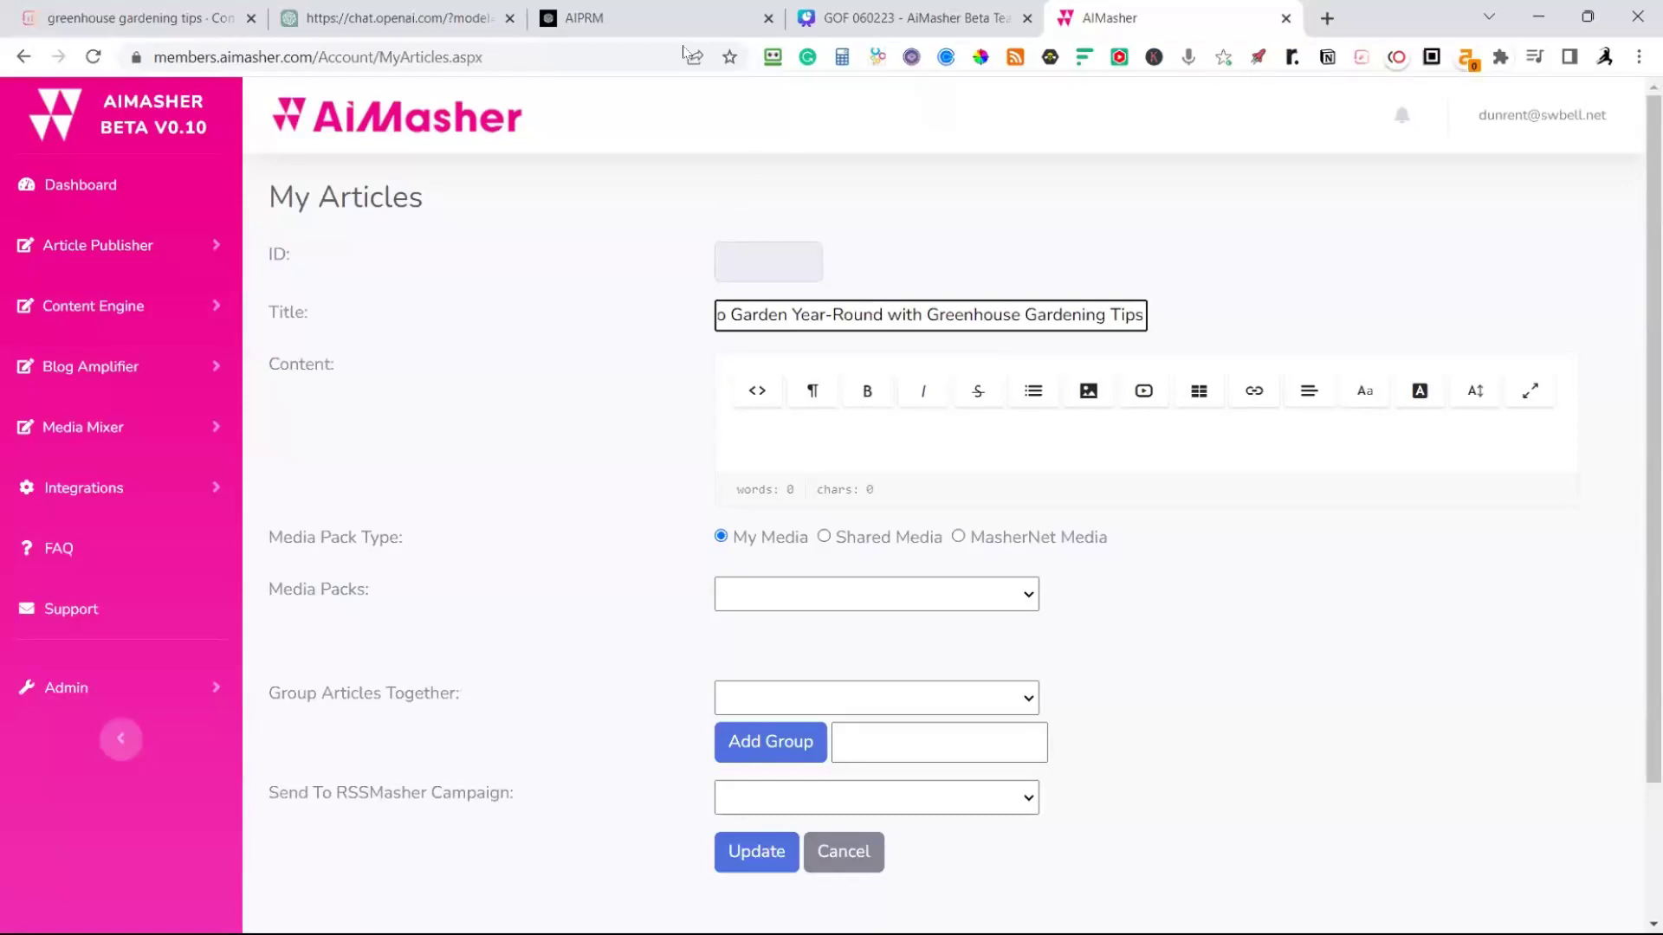
Copy the Surfer article's whole body, from the introduction to the last FAQ answer, into the Content of the AiMasher article
click(162, 17)
click(338, 457)
drag(264, 485, 818, 684)
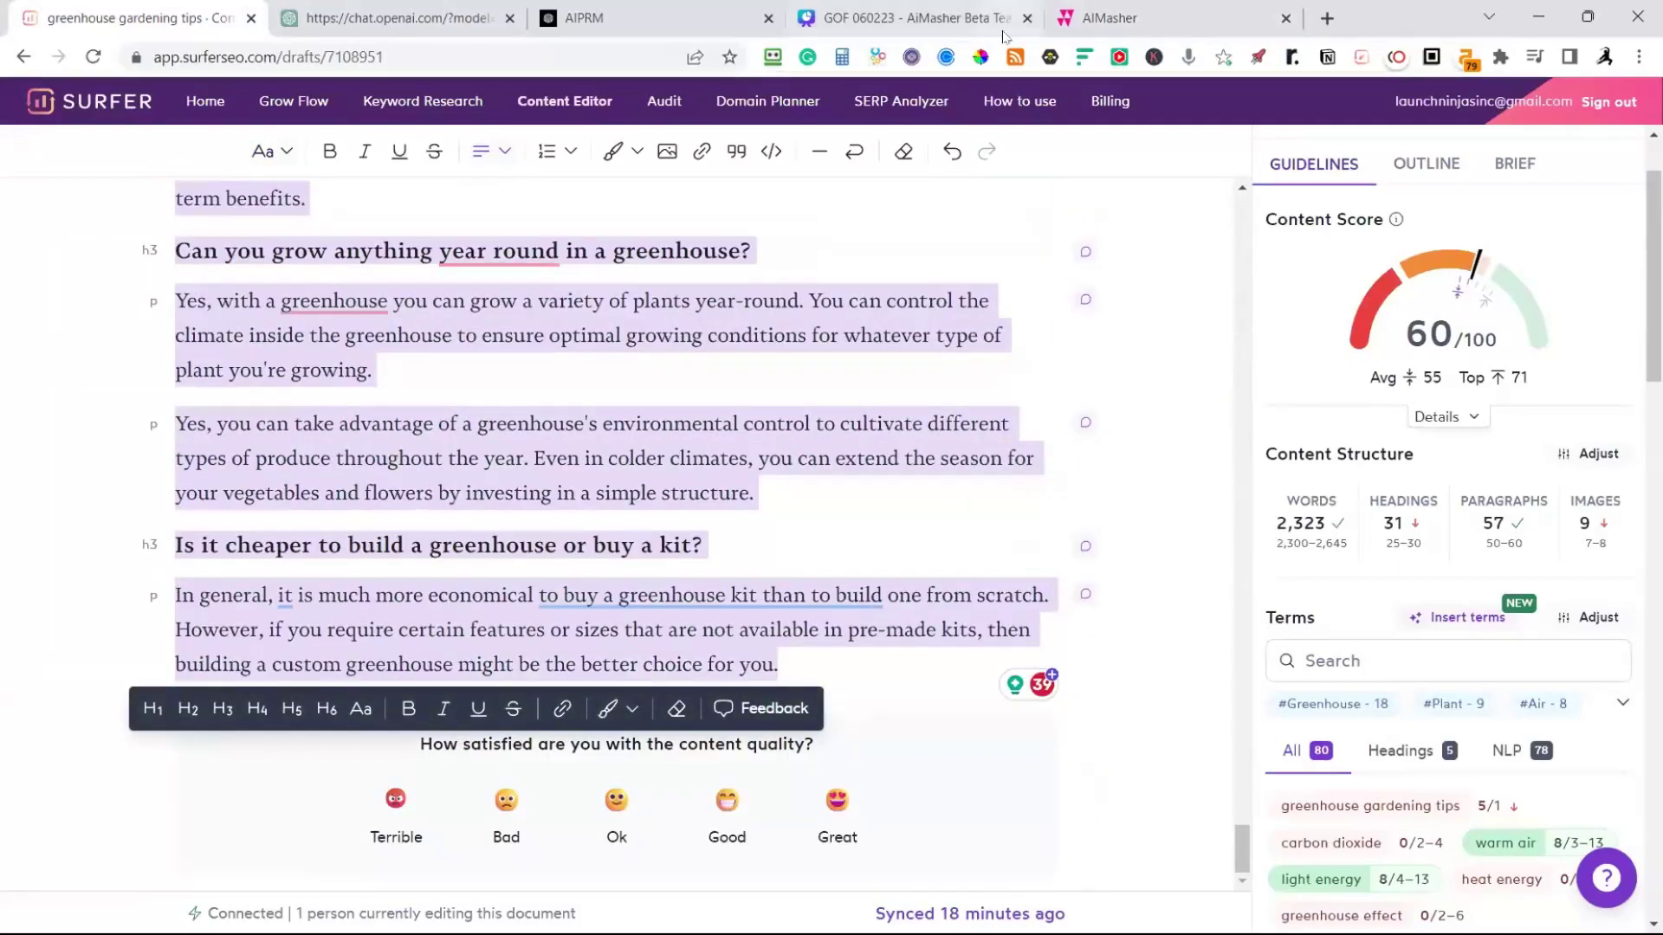
click(1117, 17)
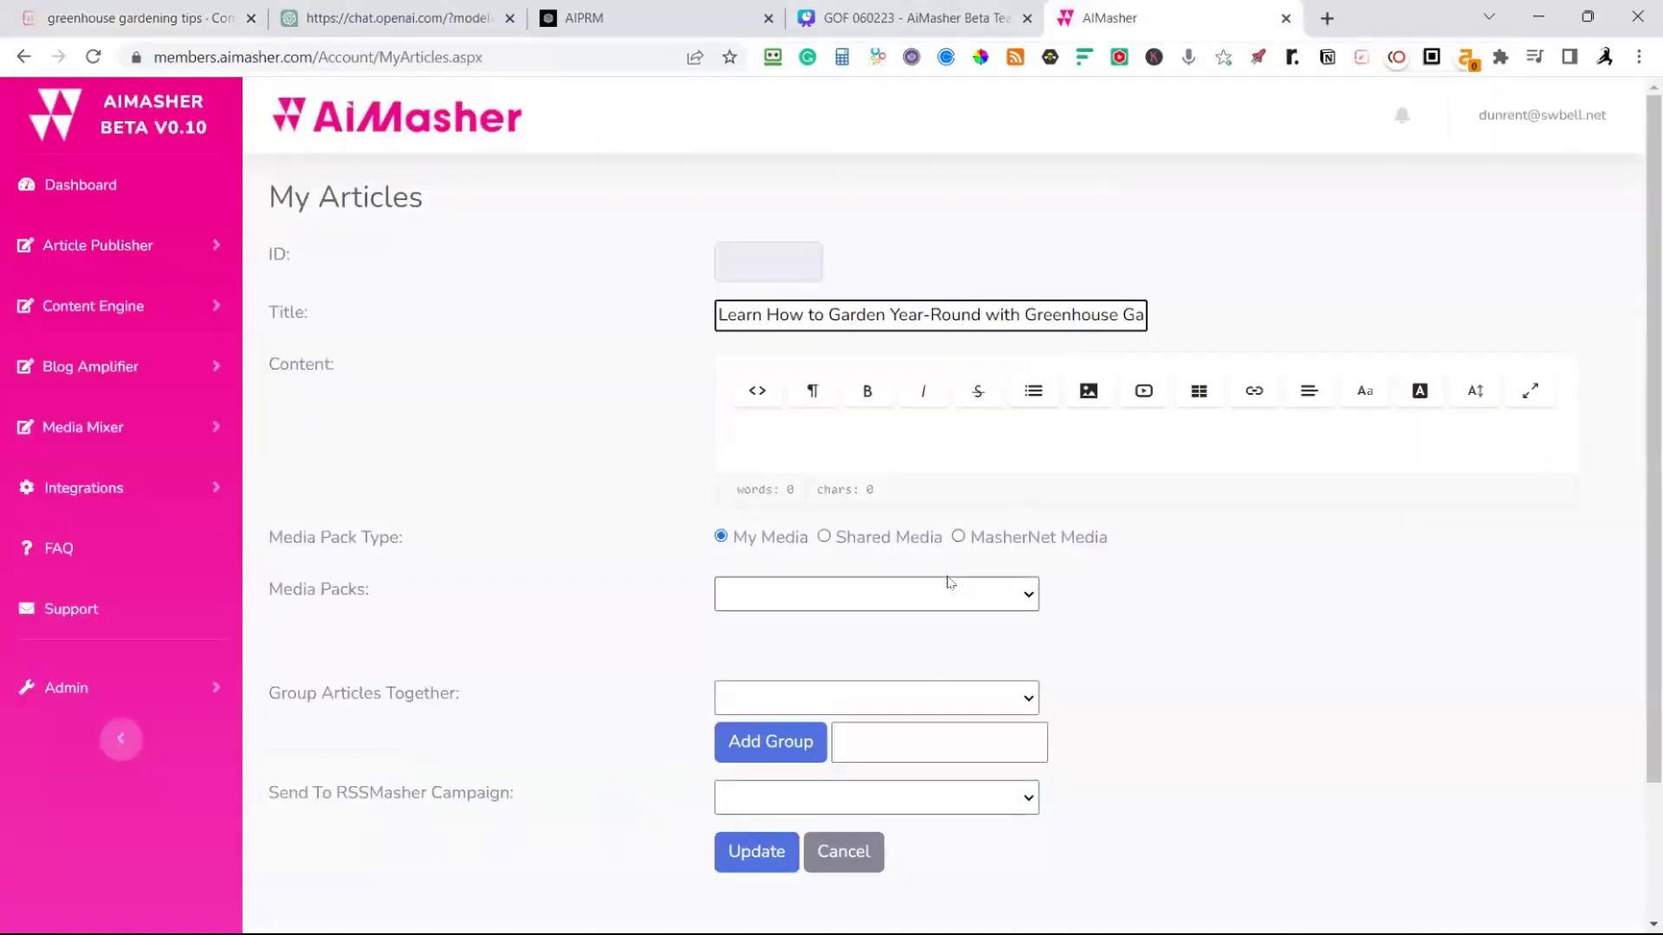
click(760, 423)
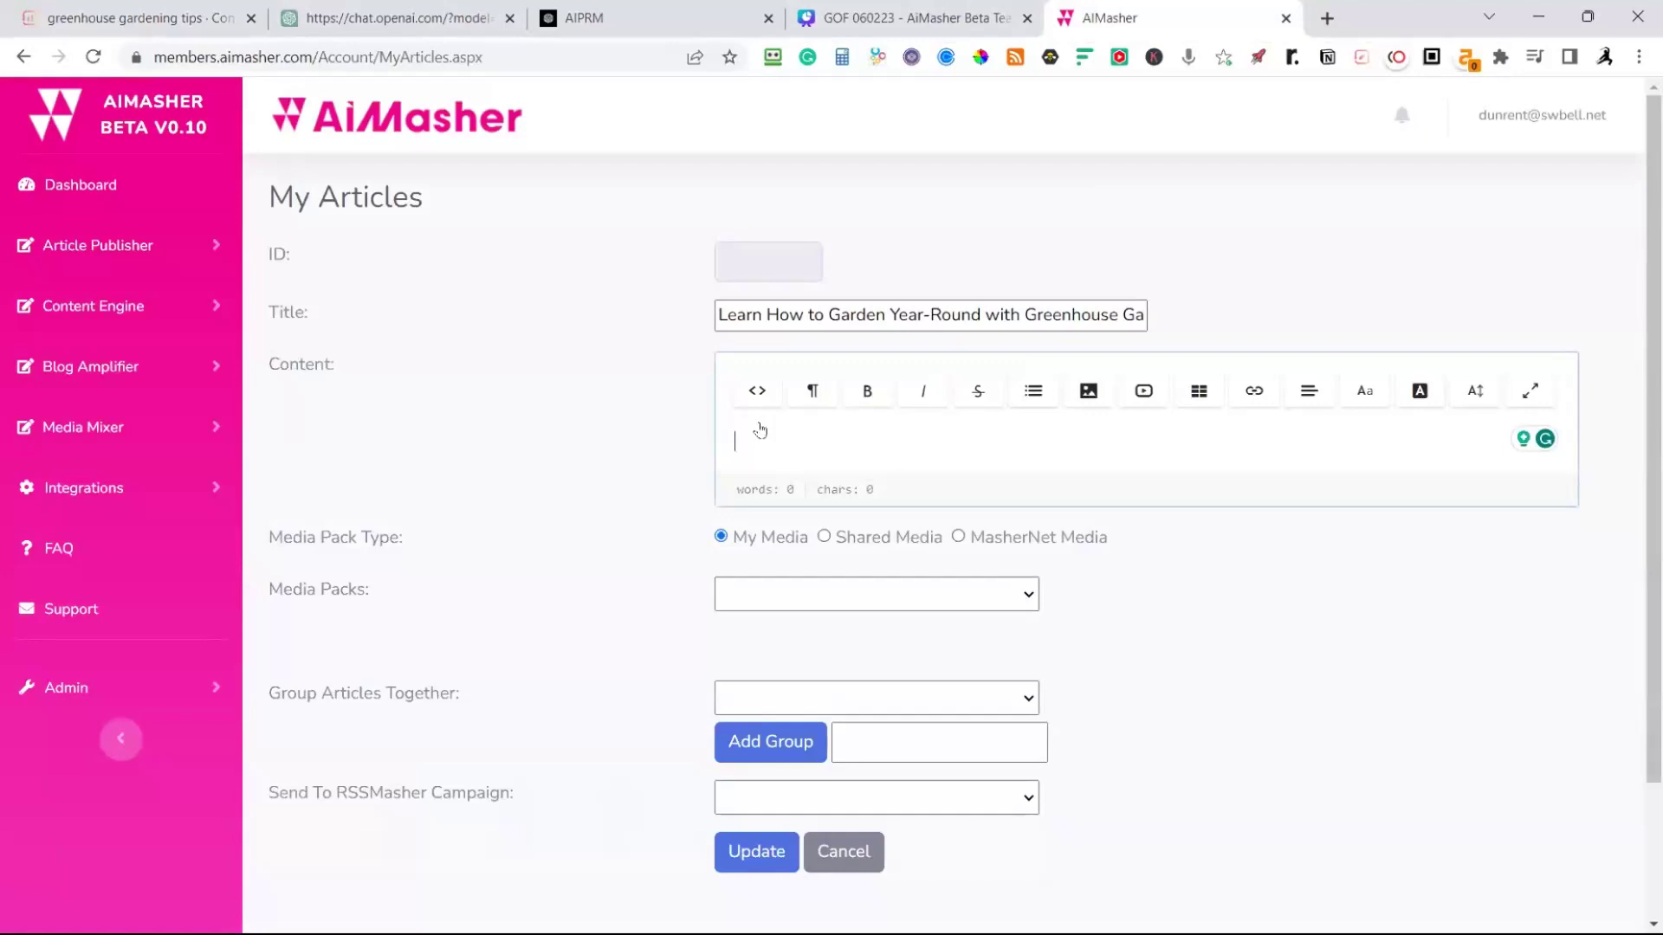
key(ctrl+v)
Delete the placeholder image under the heading "Choosing the Right Greenhouse for Your Needs" in the pasted article
scroll(773, 600, down, 3)
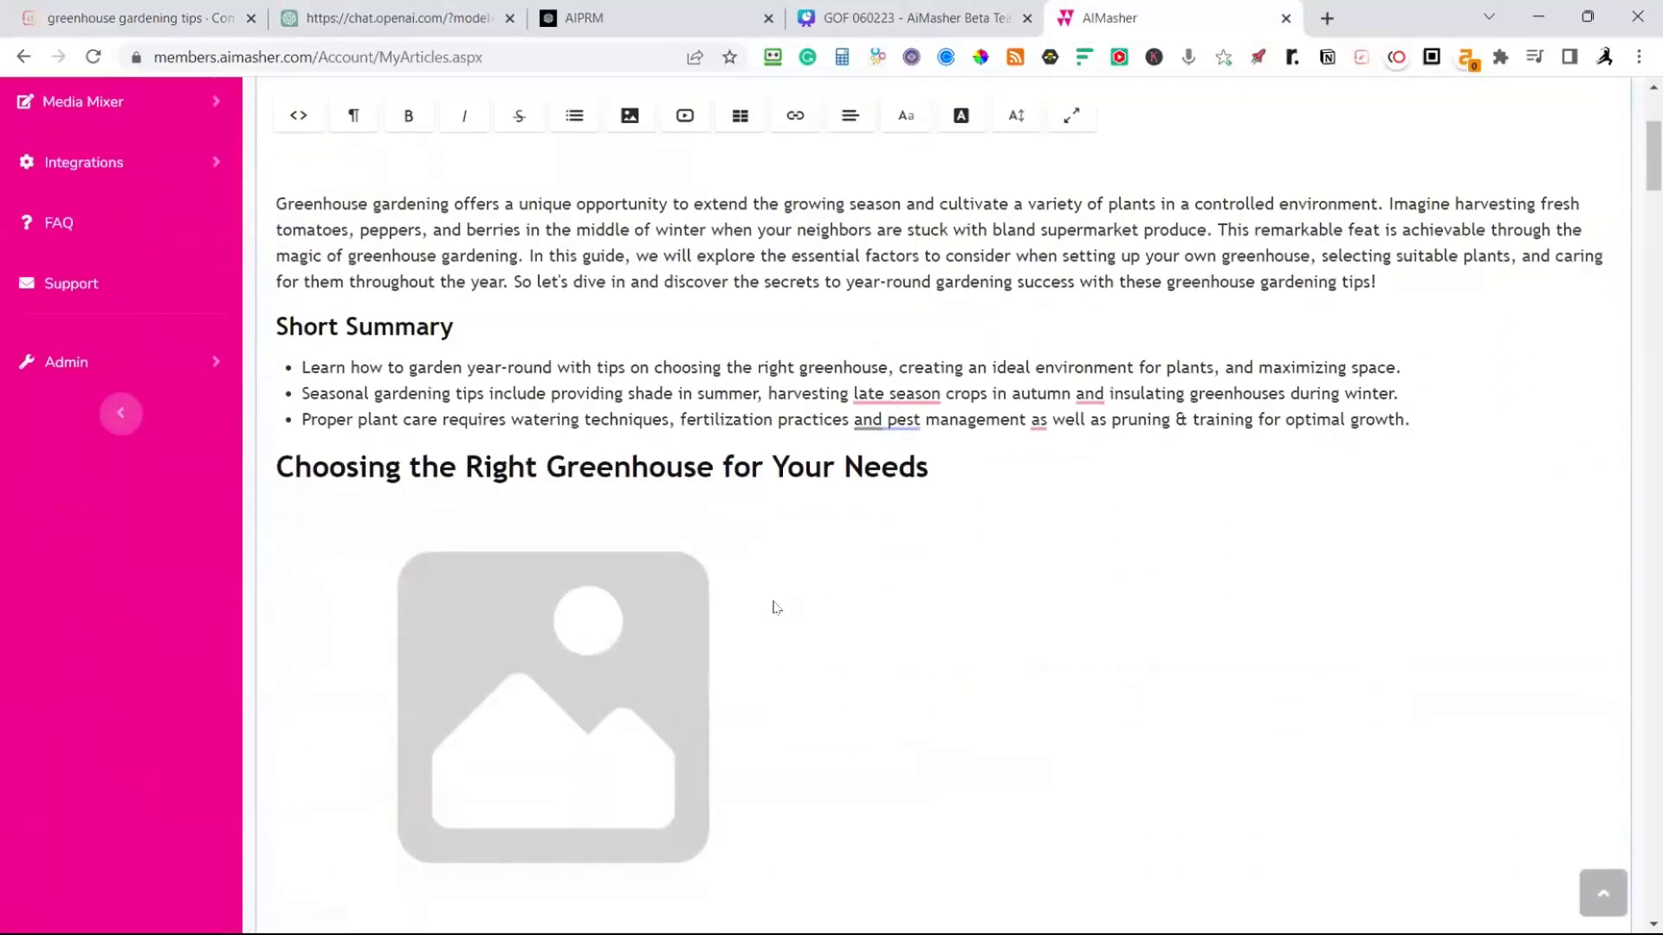
click(555, 685)
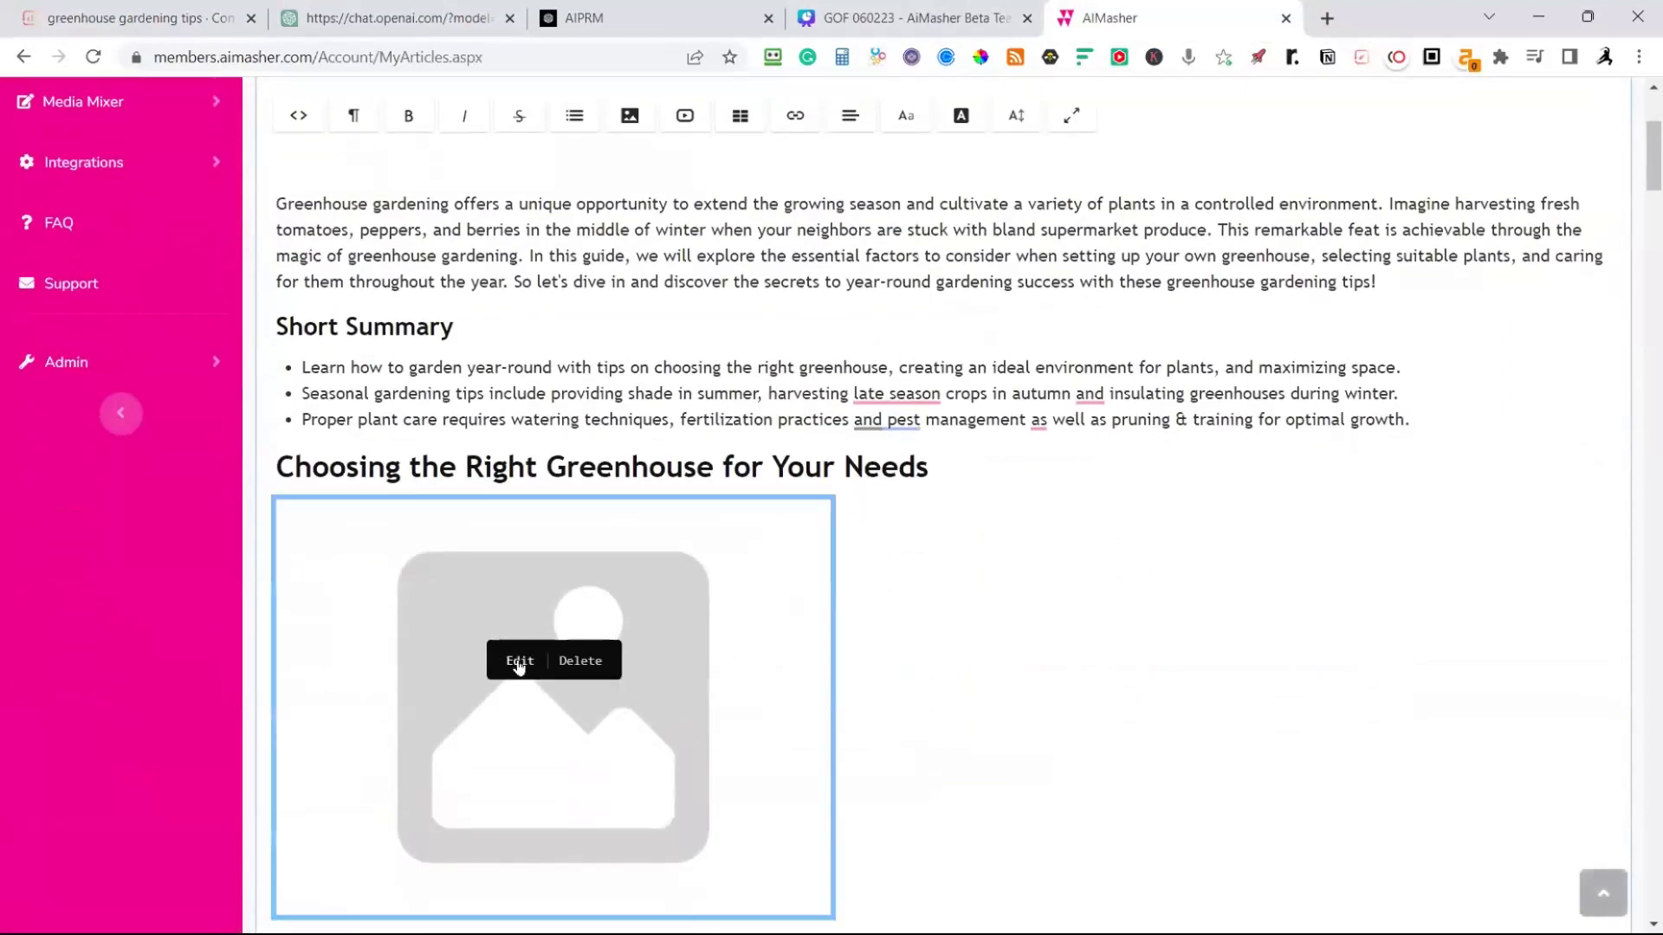
click(517, 661)
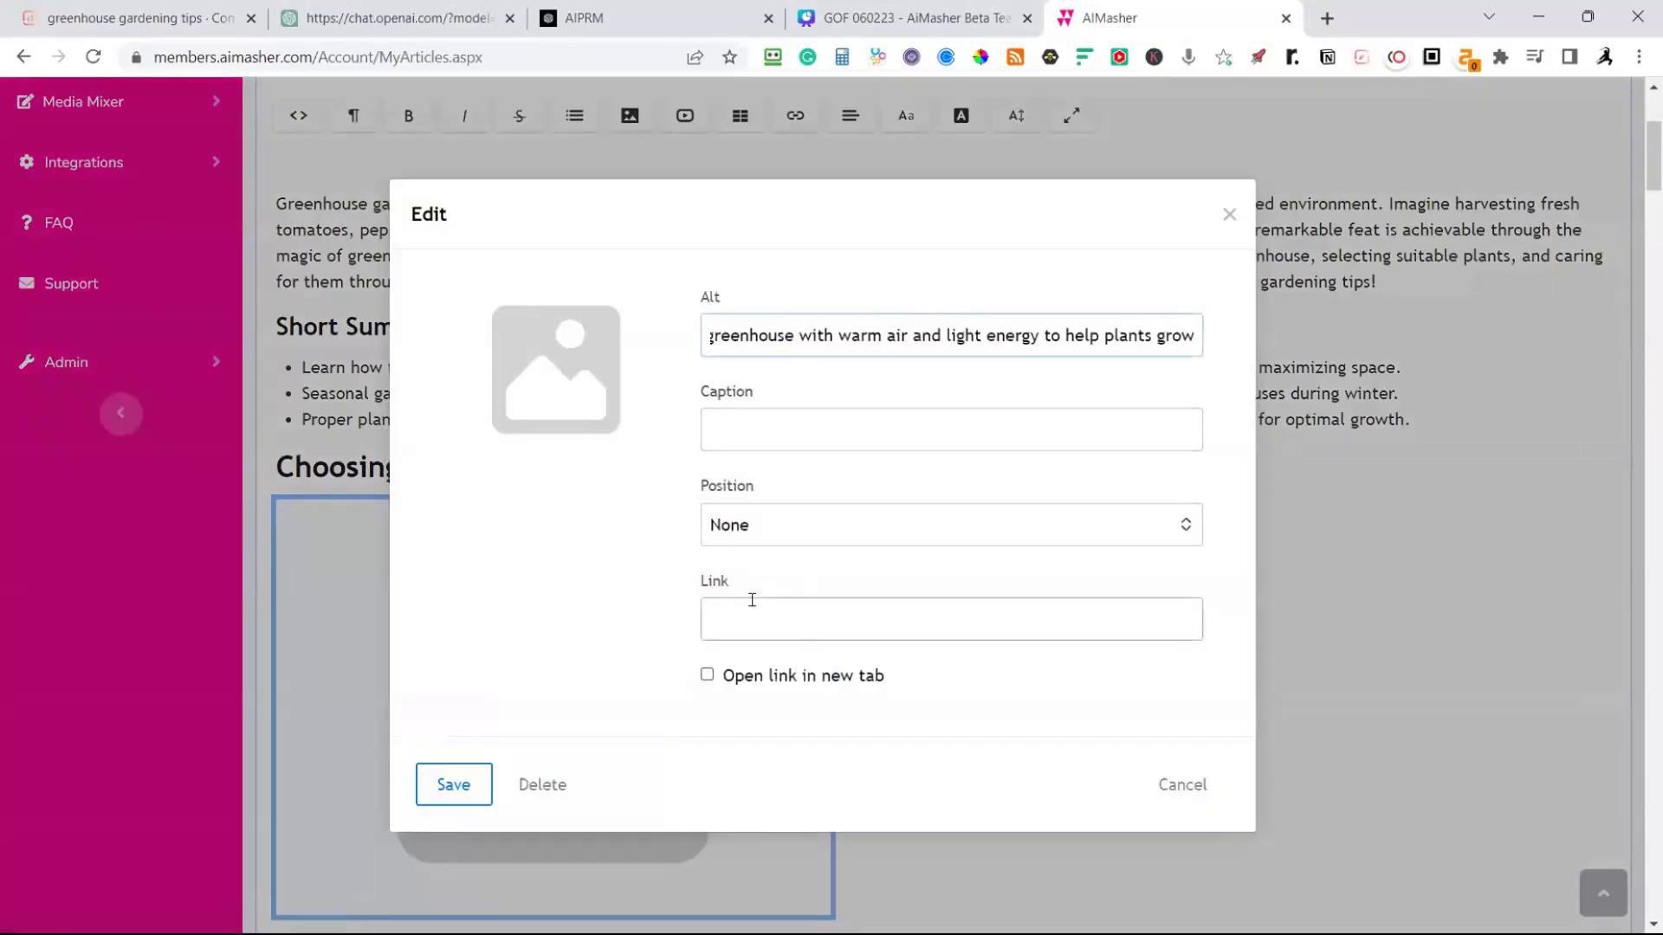
click(543, 785)
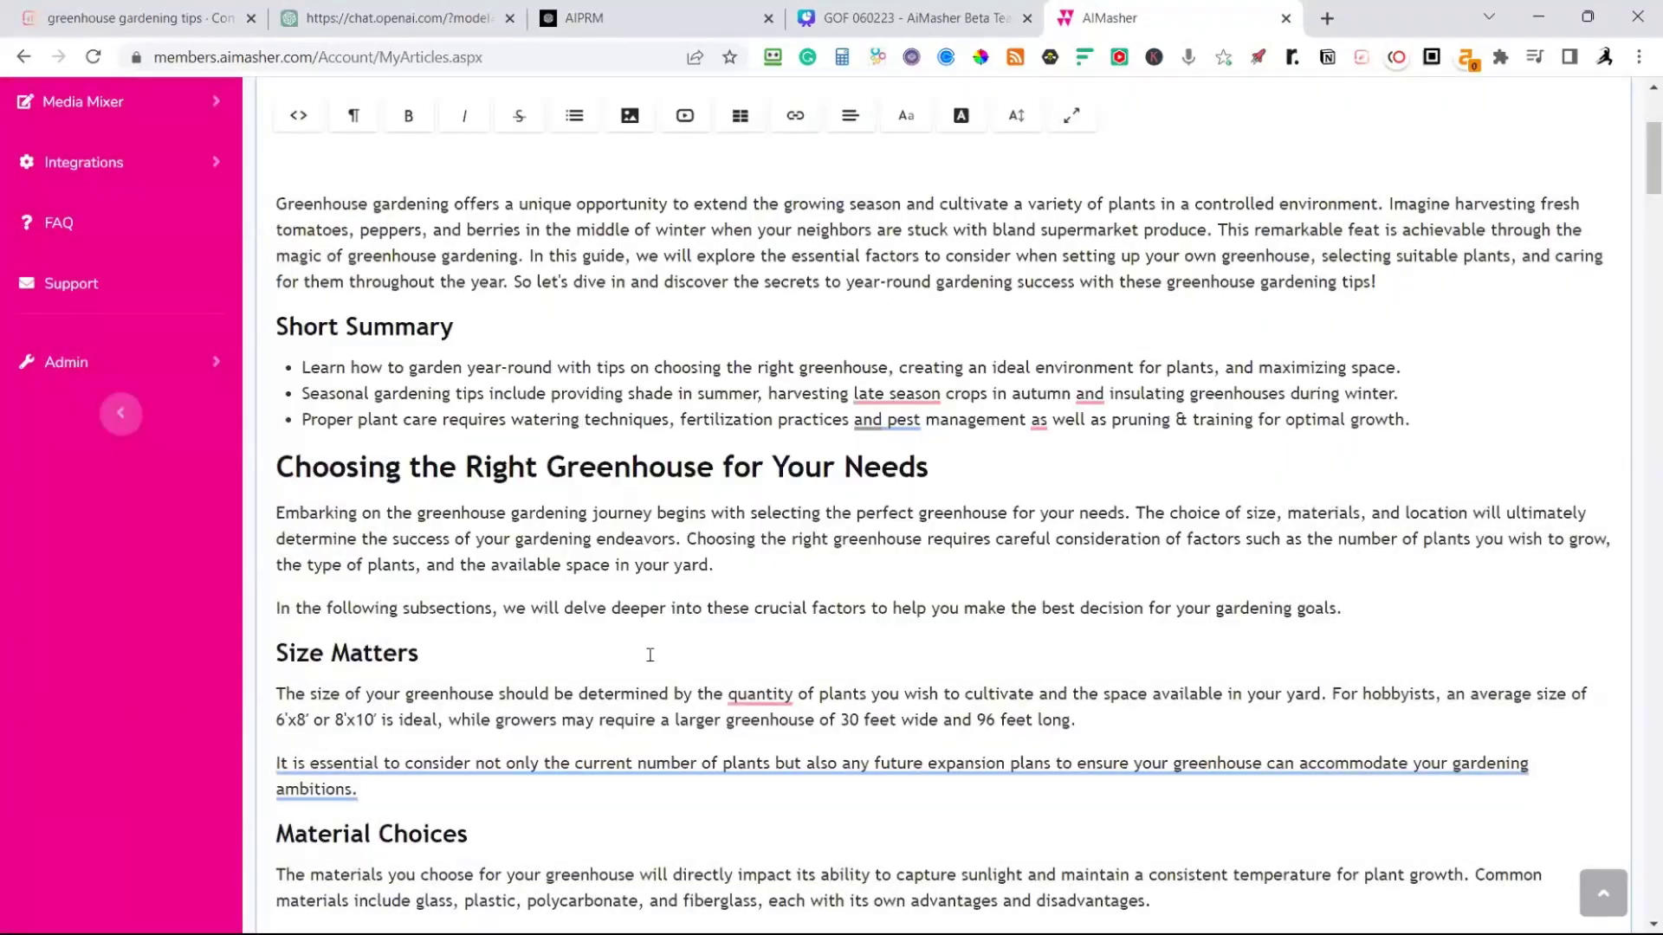
Look through the pasted article down to its last FAQ, checking the formatting, remaining placeholder images and word count
scroll(678, 659, up, 4)
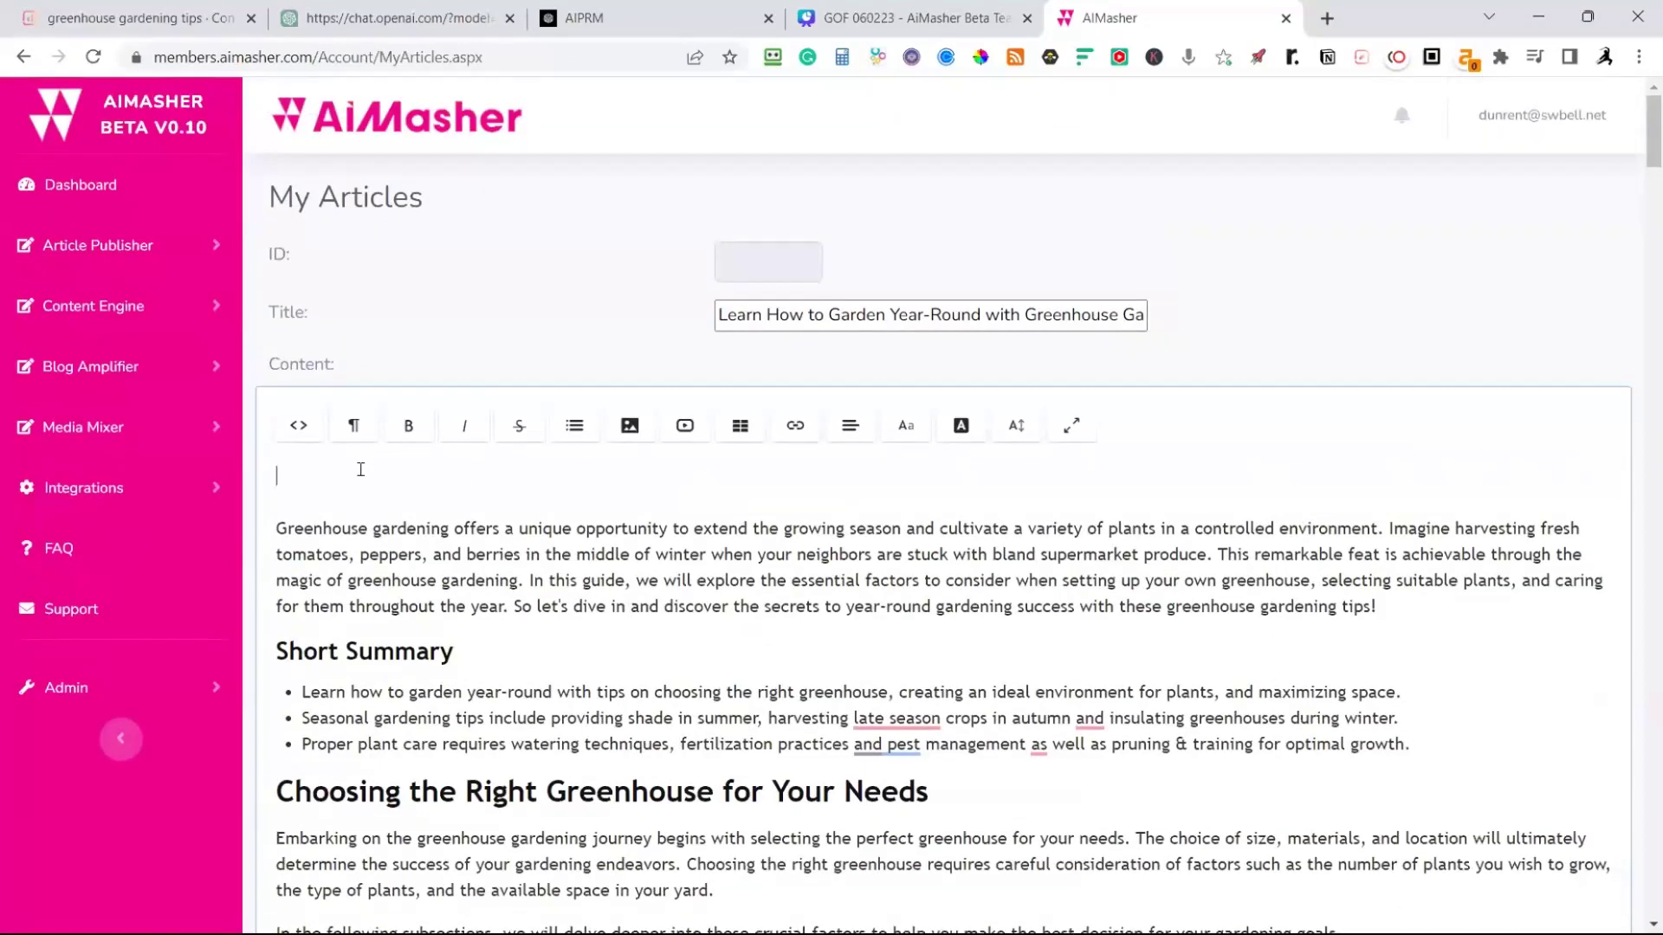
scroll(360, 469, down, 10)
scroll(495, 585, down, 12)
scroll(494, 584, down, 10)
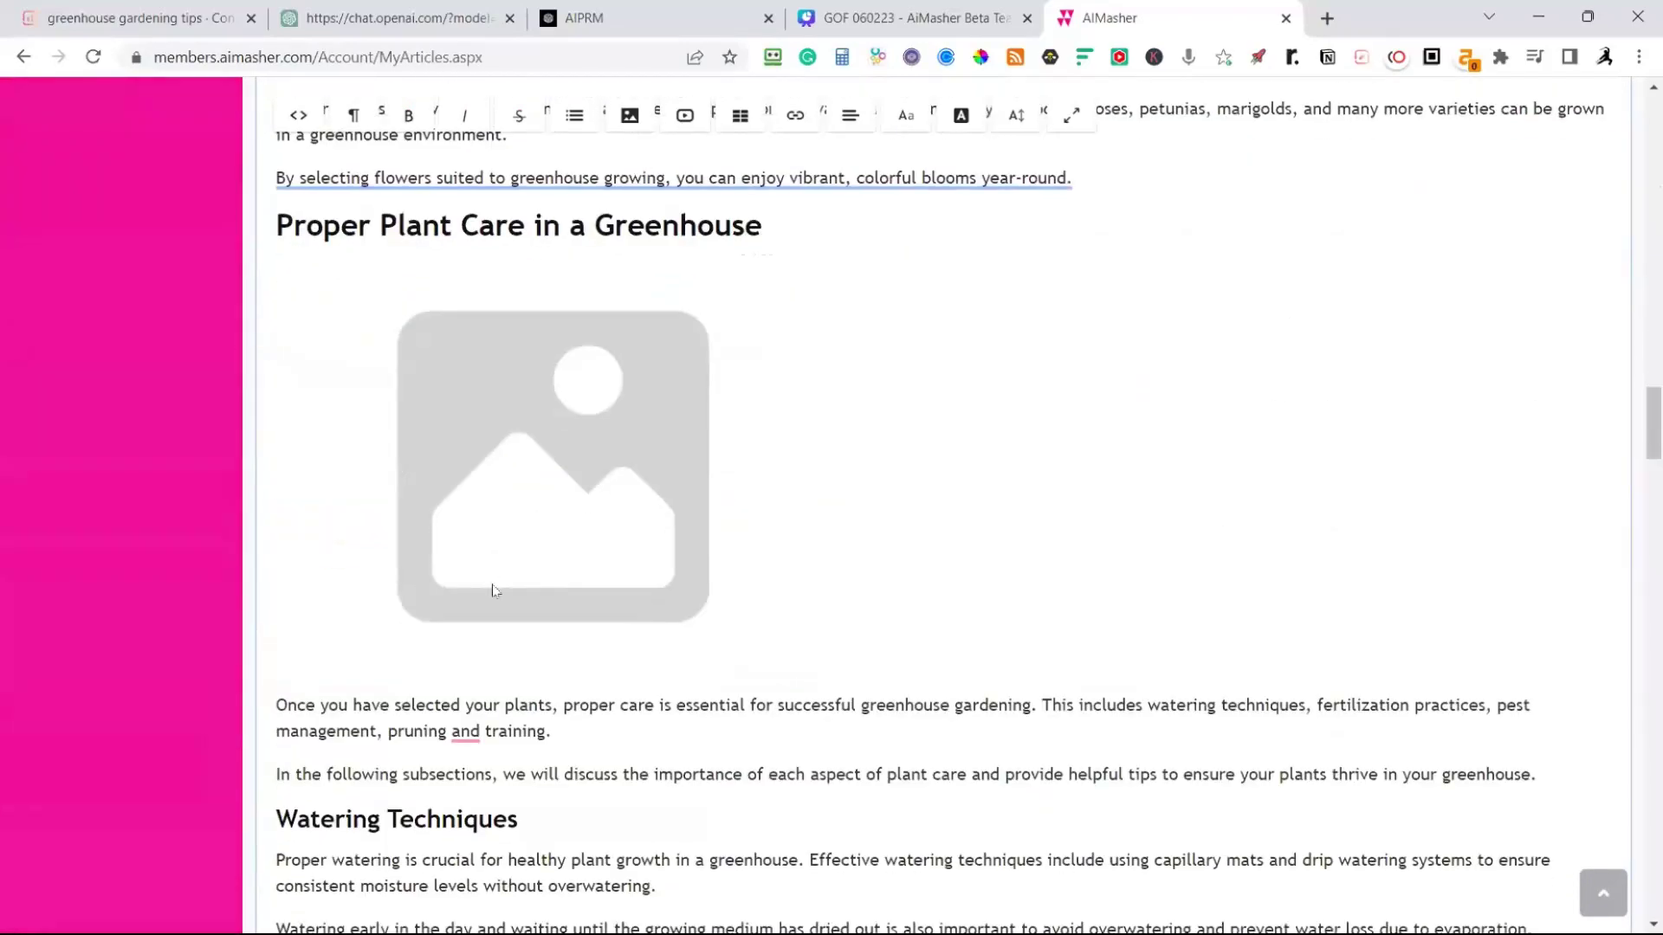
scroll(494, 590, down, 12)
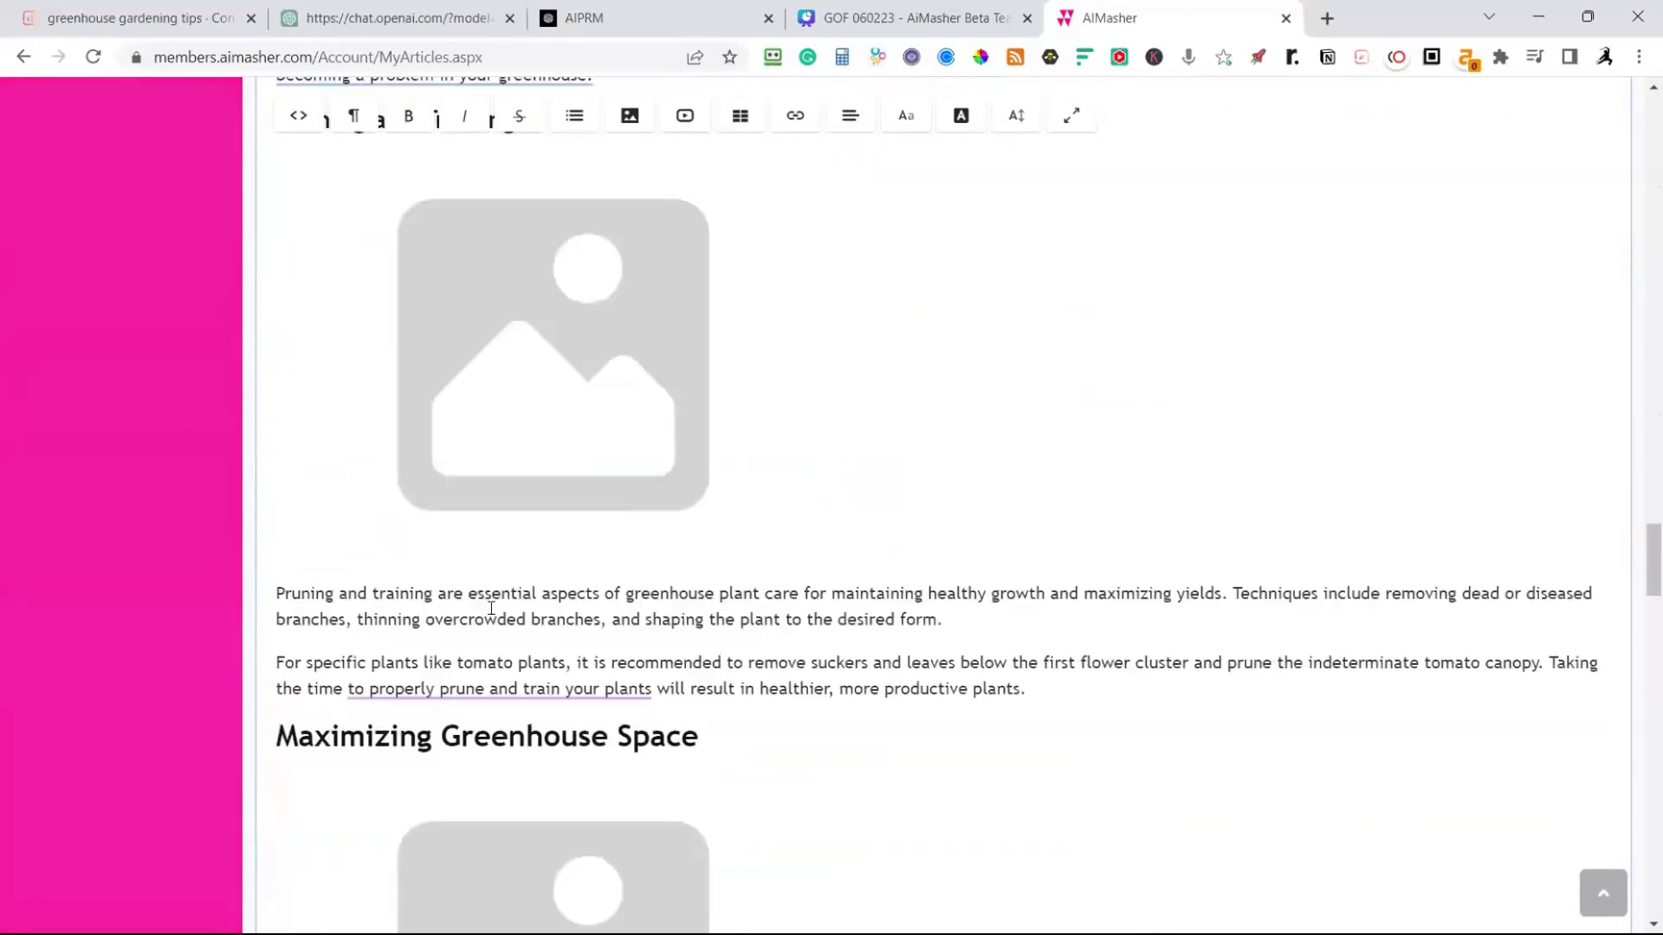
scroll(491, 609, down, 12)
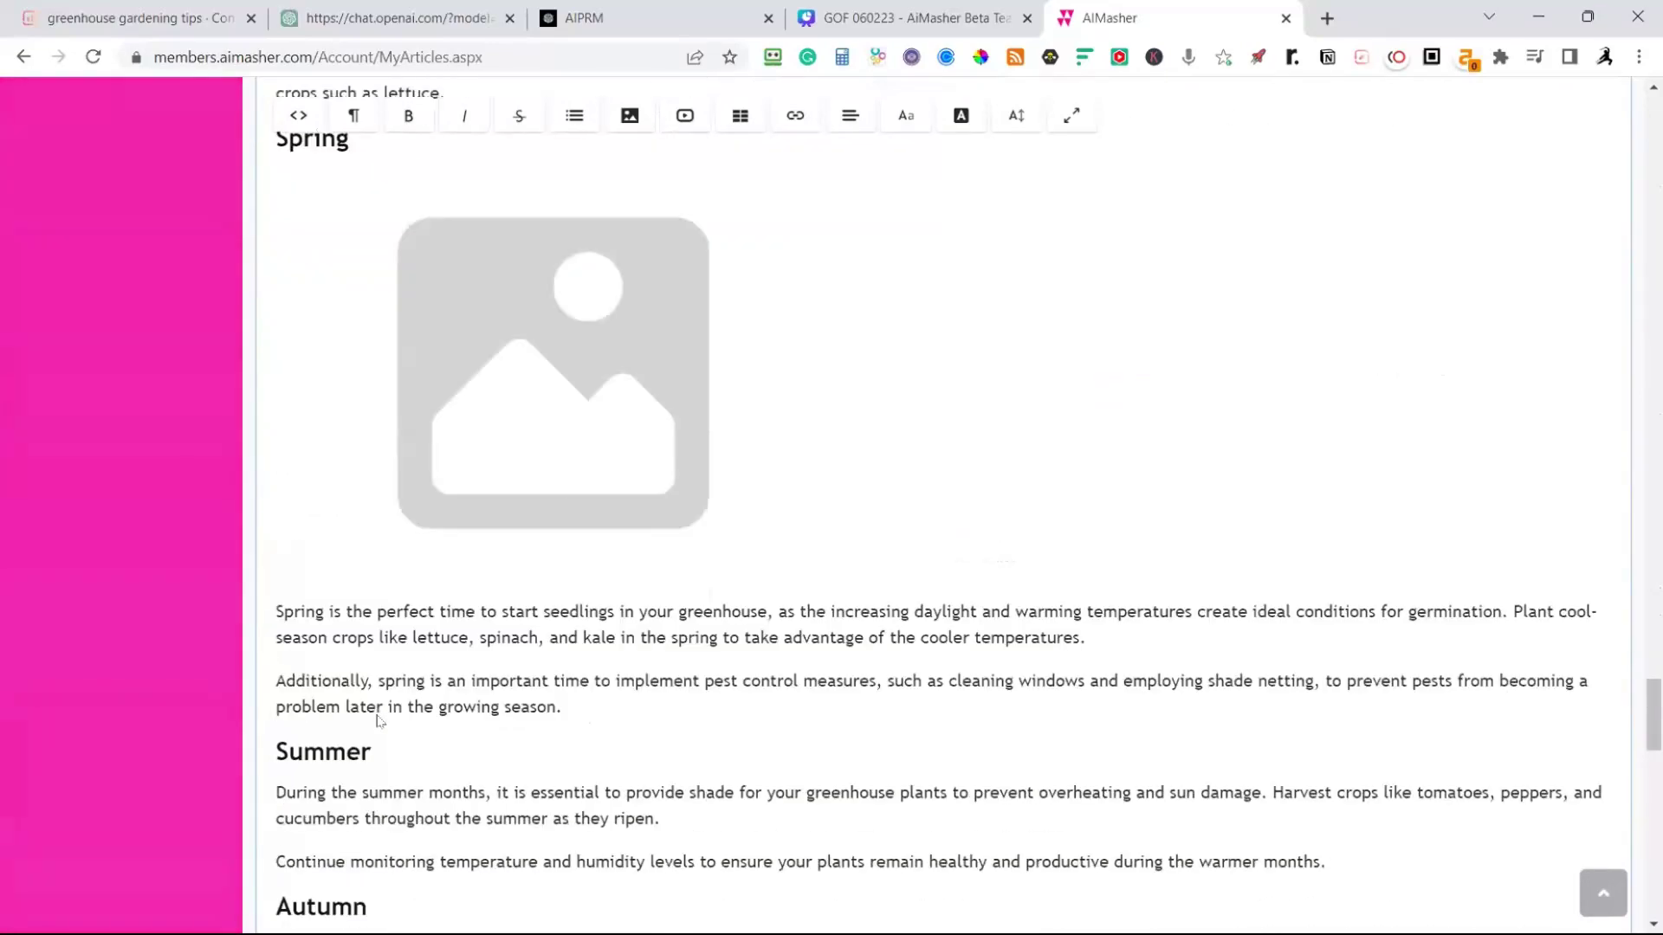
scroll(378, 721, down, 10)
mouse_move(509, 698)
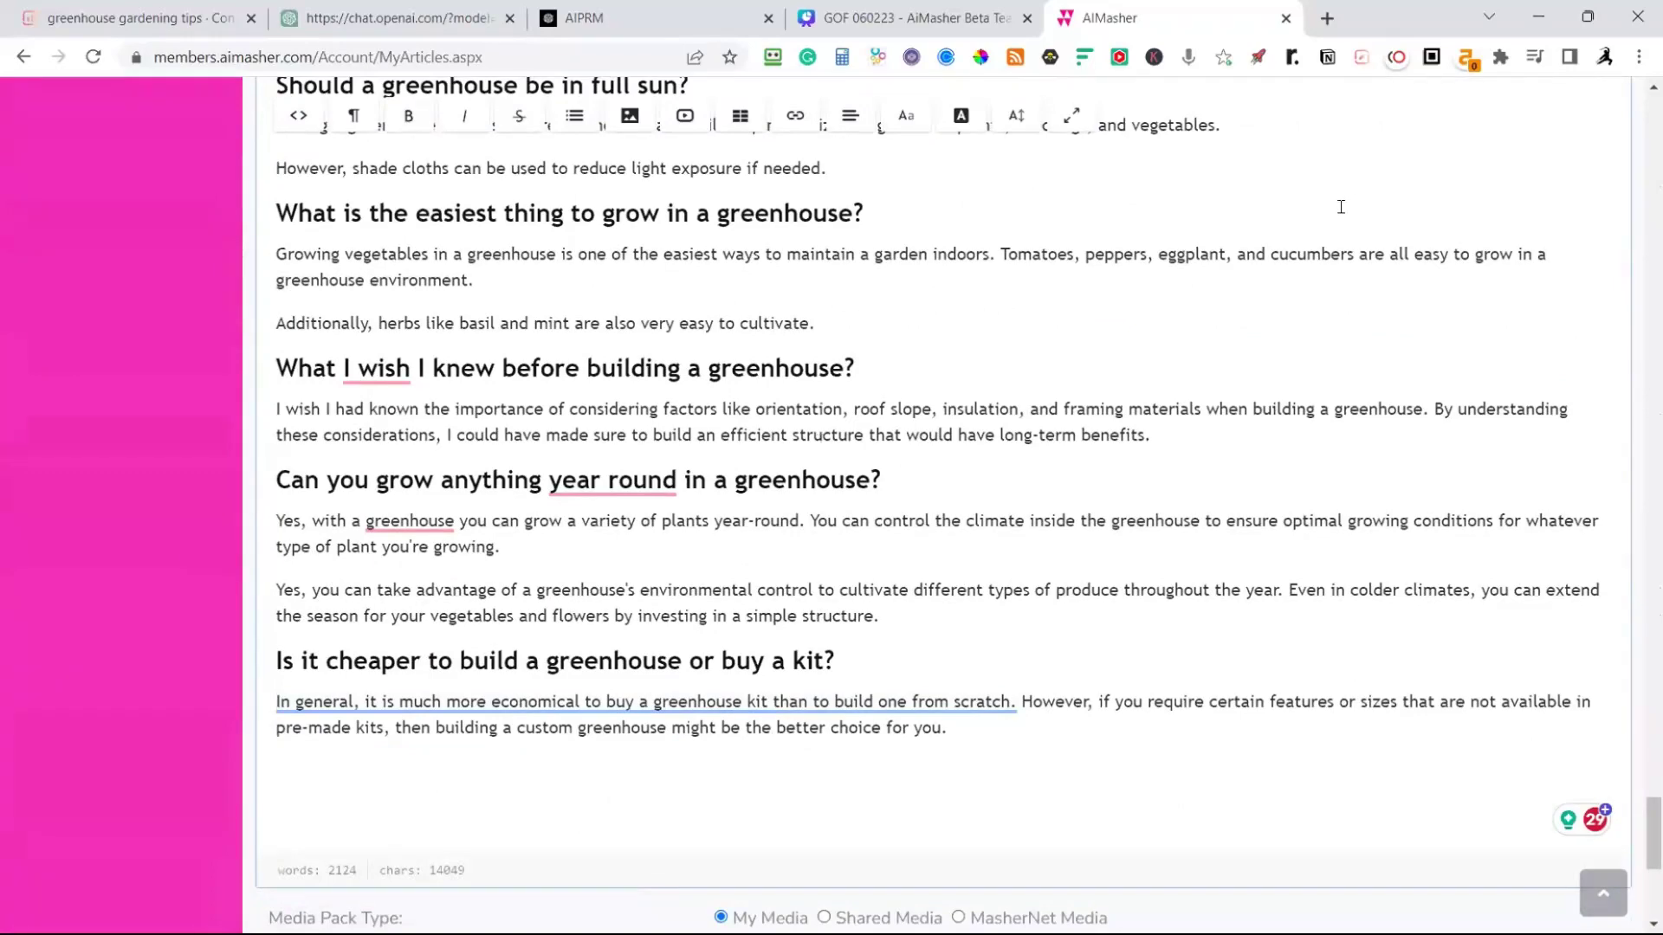
Return to the Surfer draft and go back through the article to its introduction and main heading
click(189, 25)
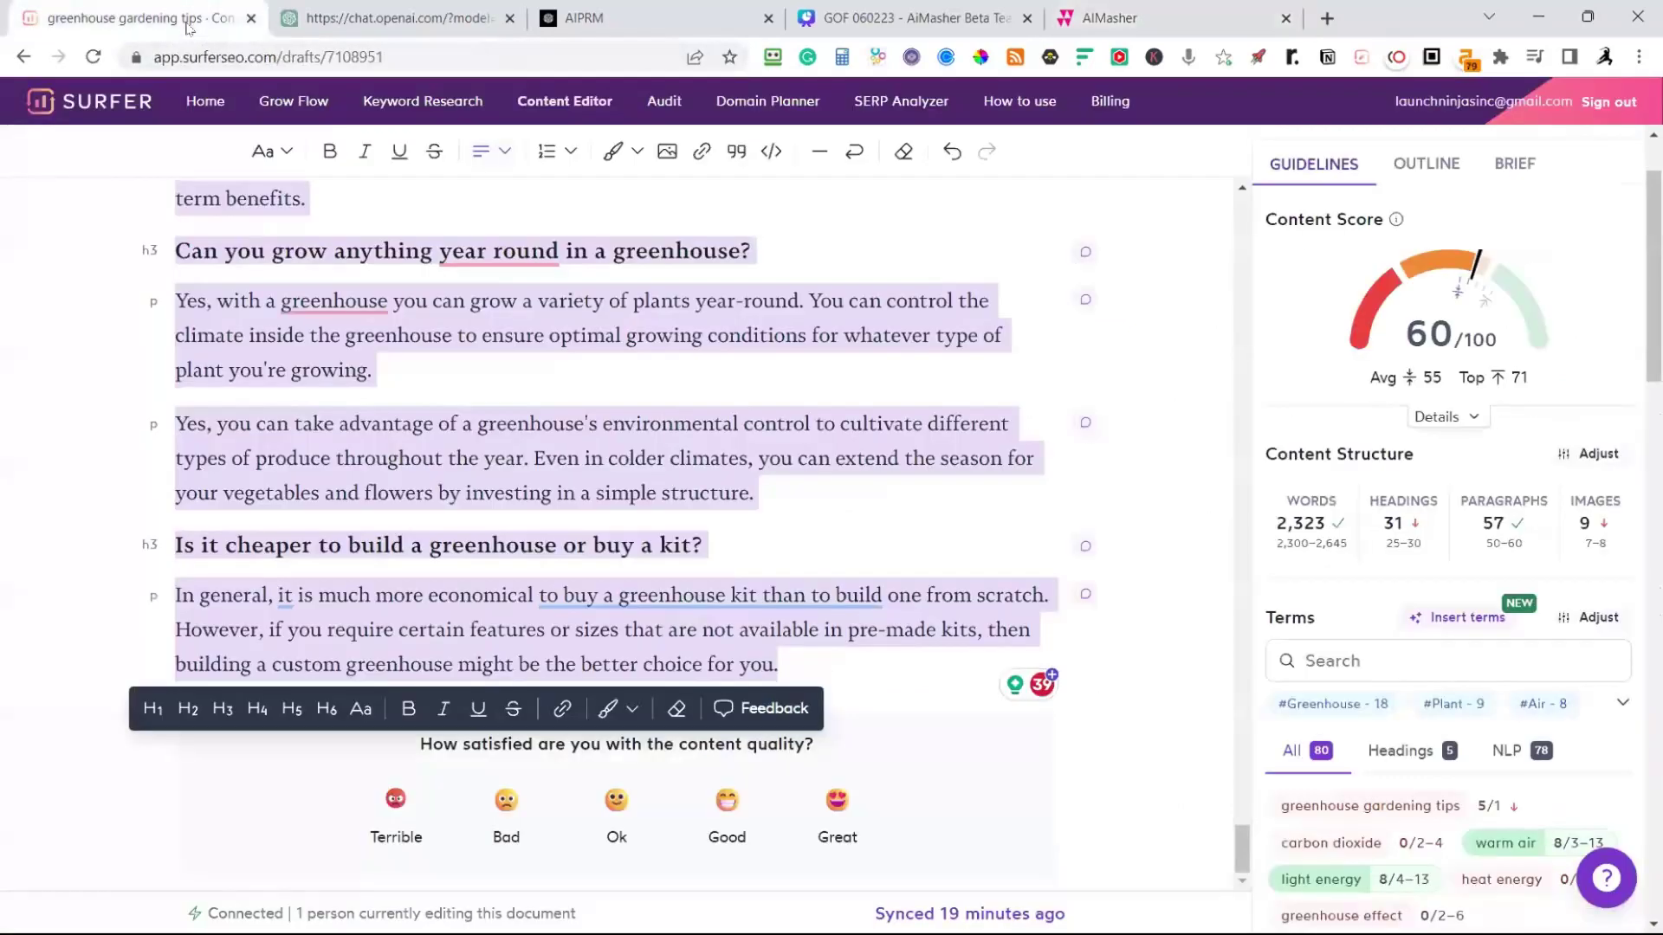
scroll(668, 340, up, 3)
scroll(667, 340, up, 20)
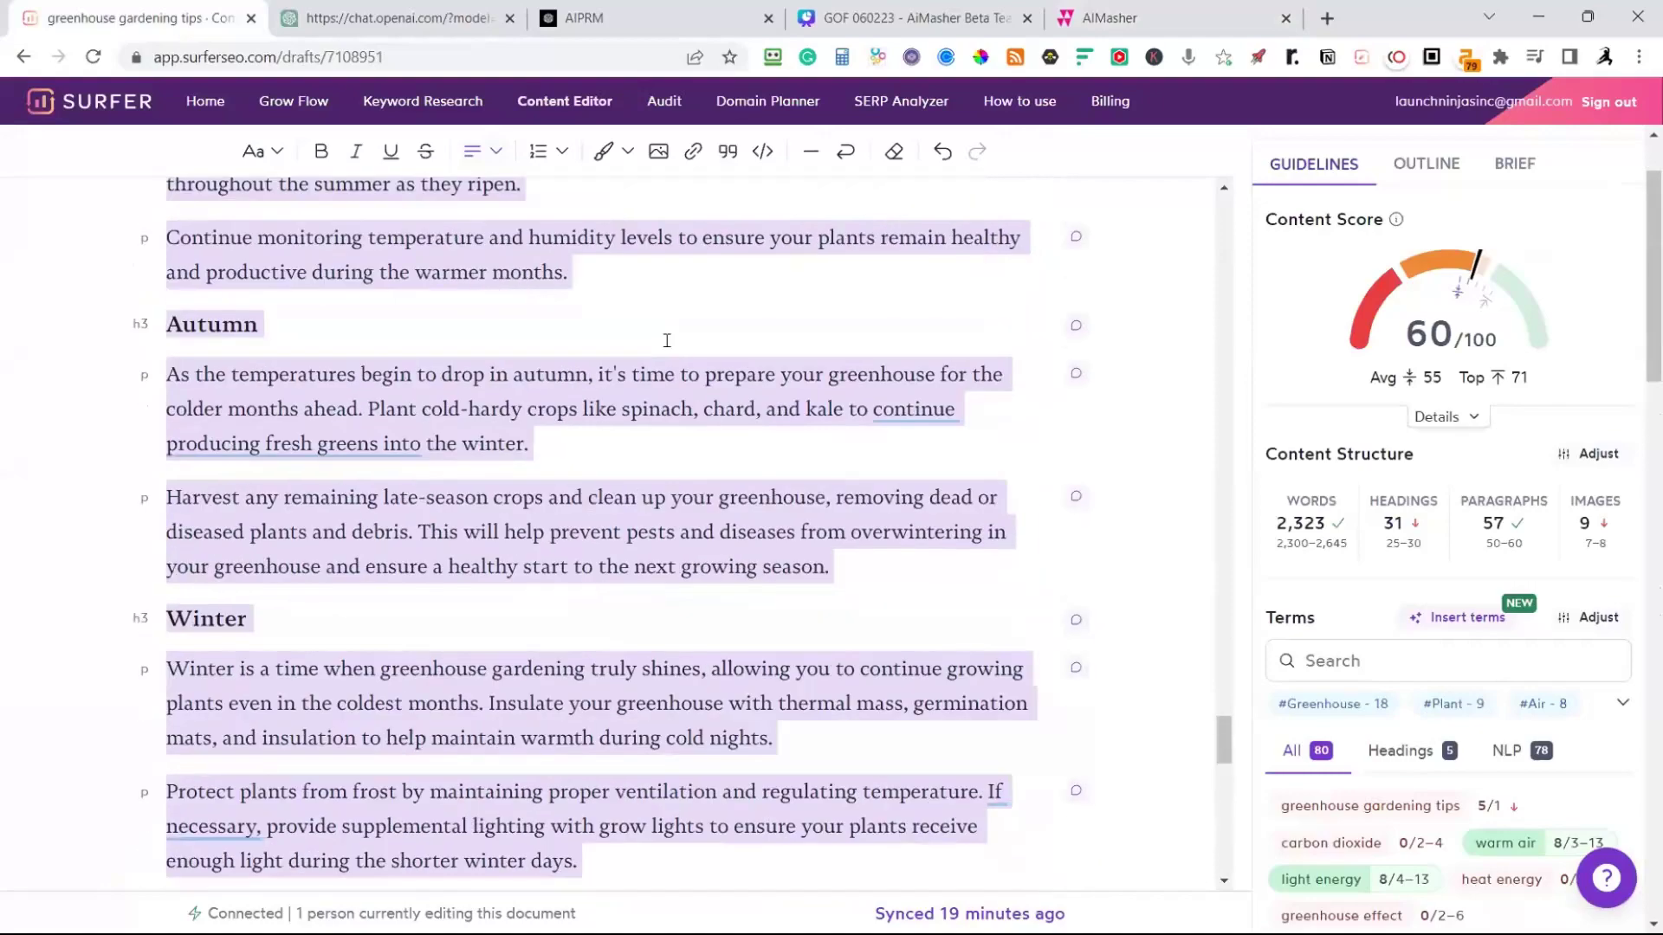
scroll(671, 340, up, 10)
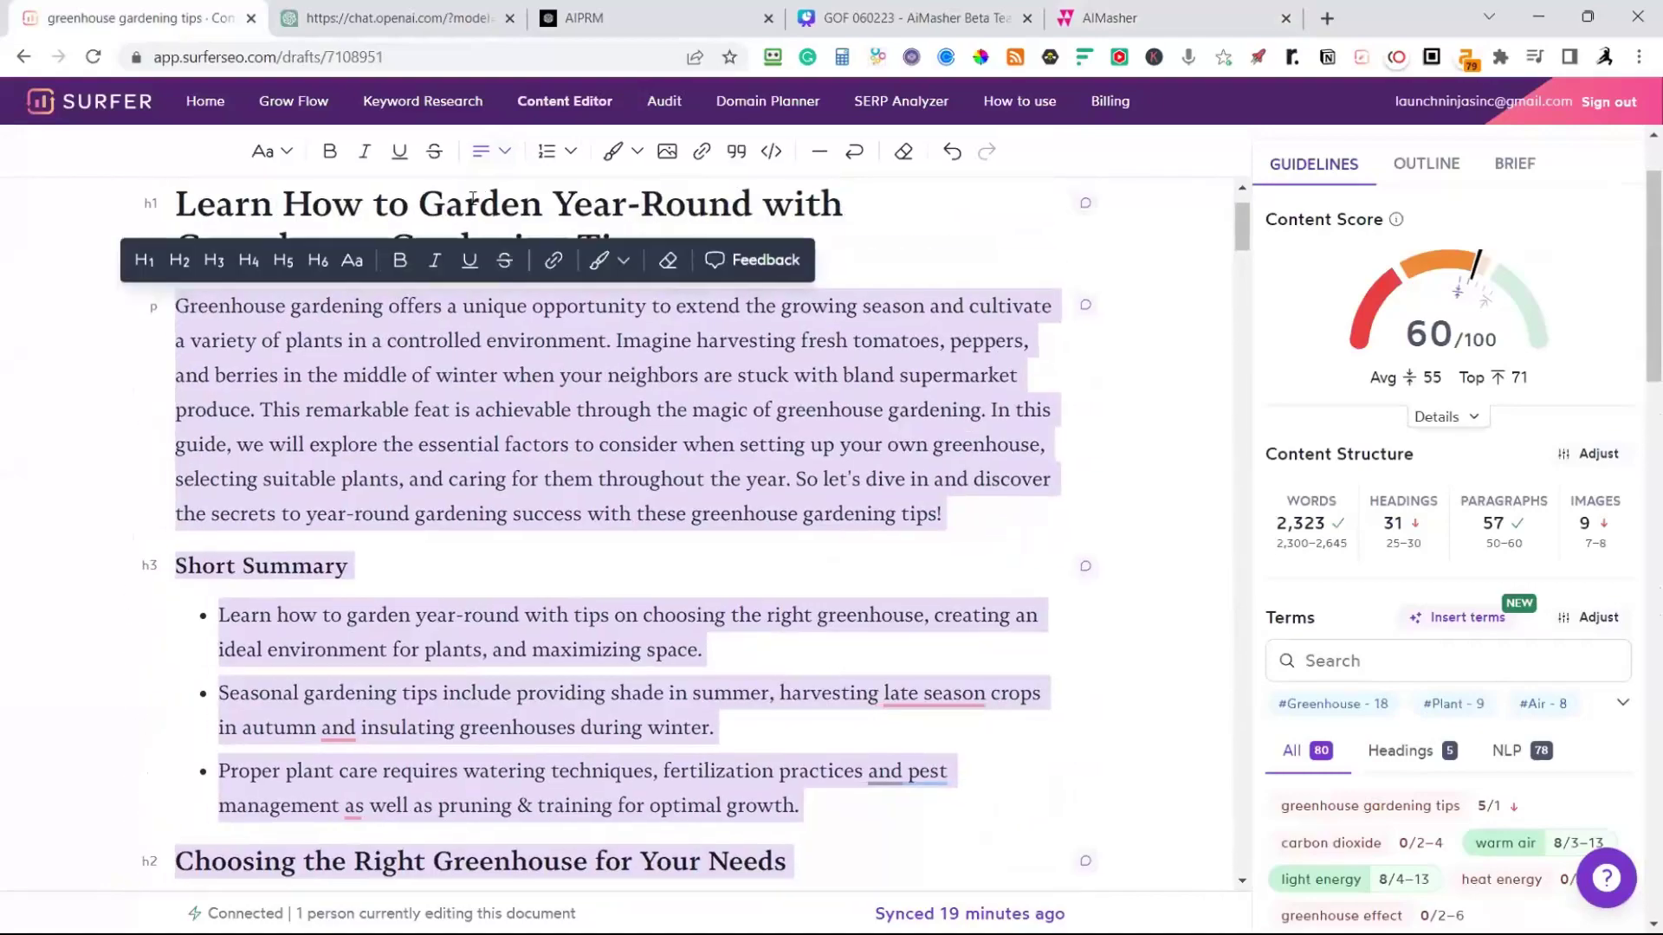
Clear the text selection in the Surfer draft and review its content score, structure guidelines and article from main heading to final FAQ
scroll(840, 418, down, 4)
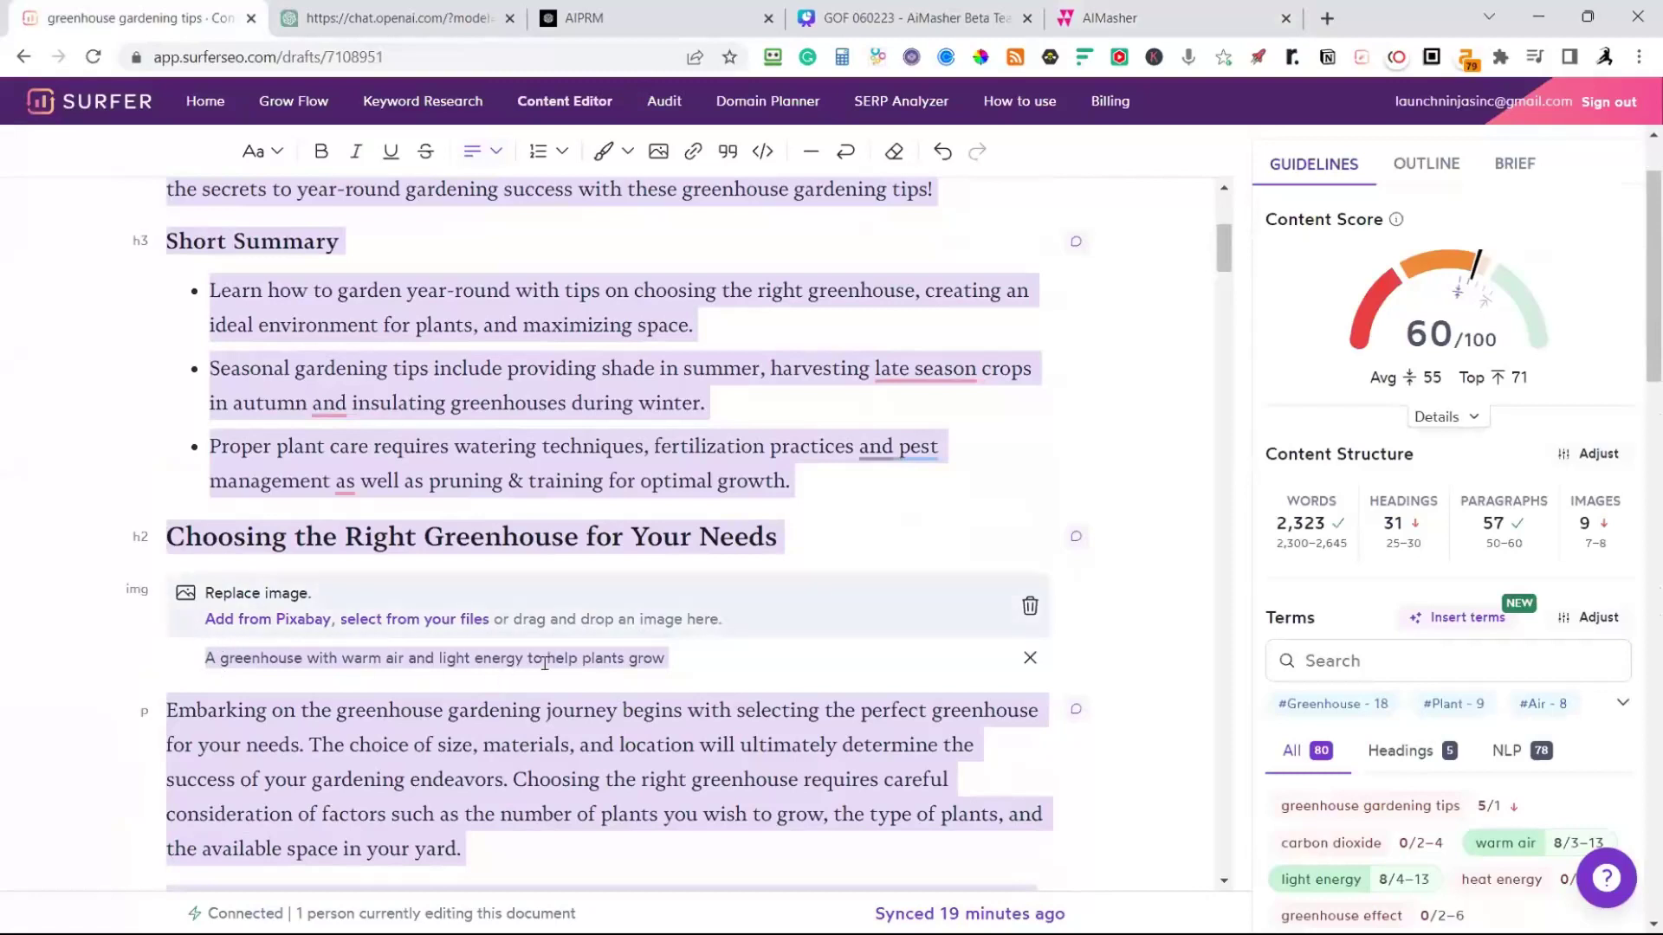
mouse_move(1515, 298)
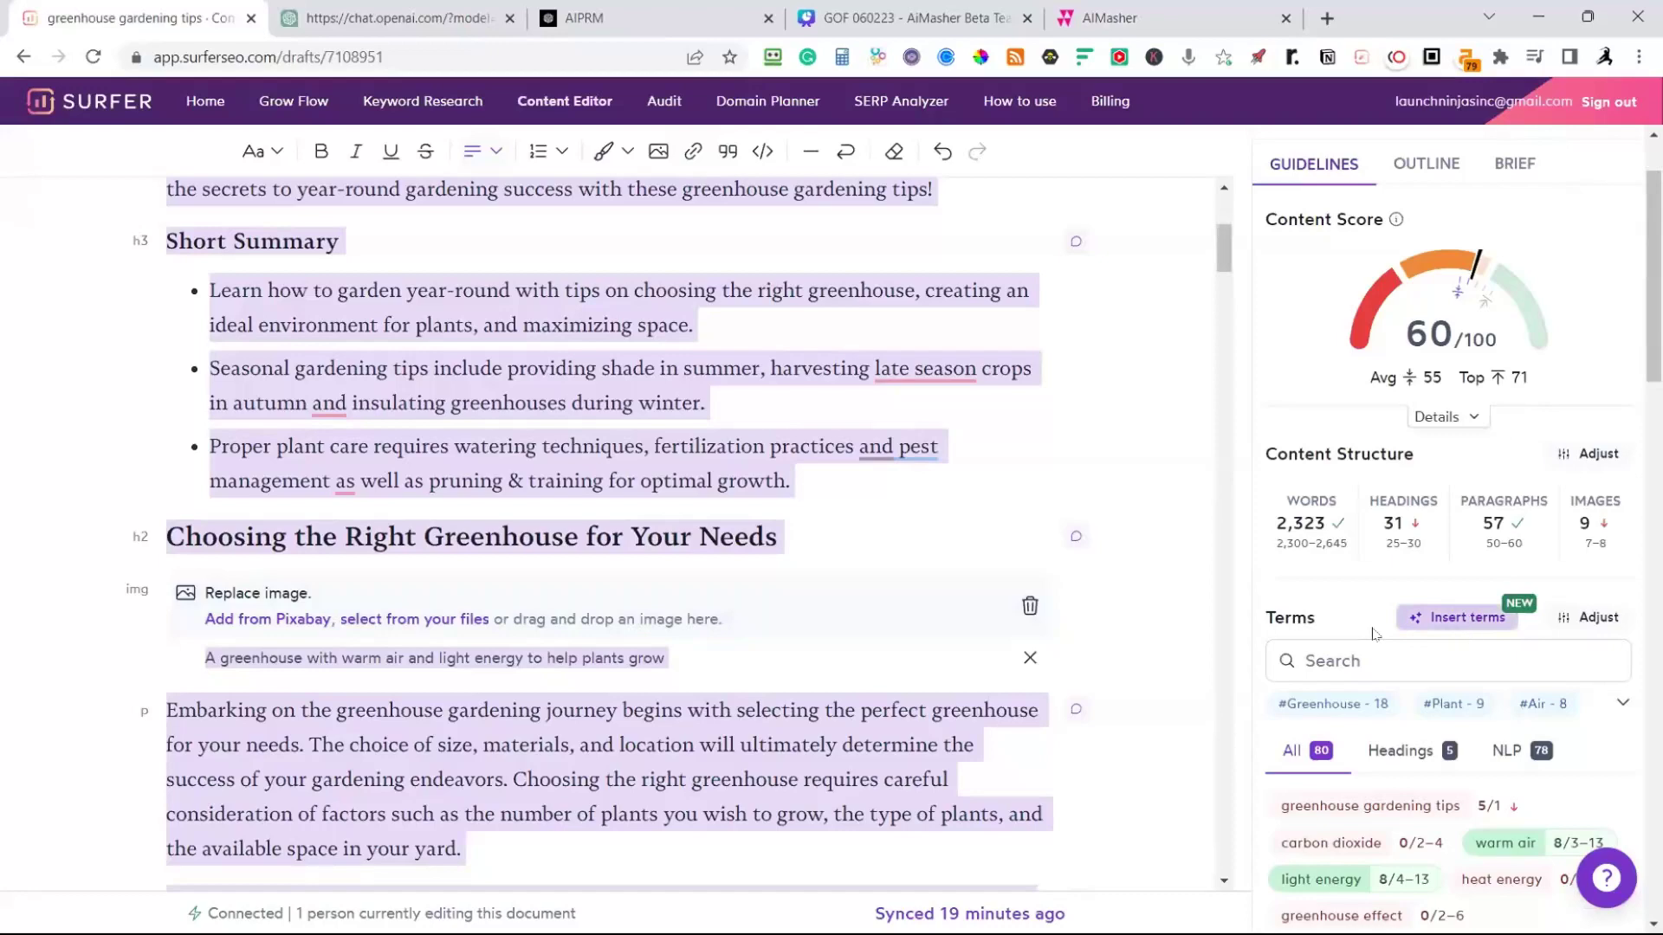
scroll(591, 491, up, 5)
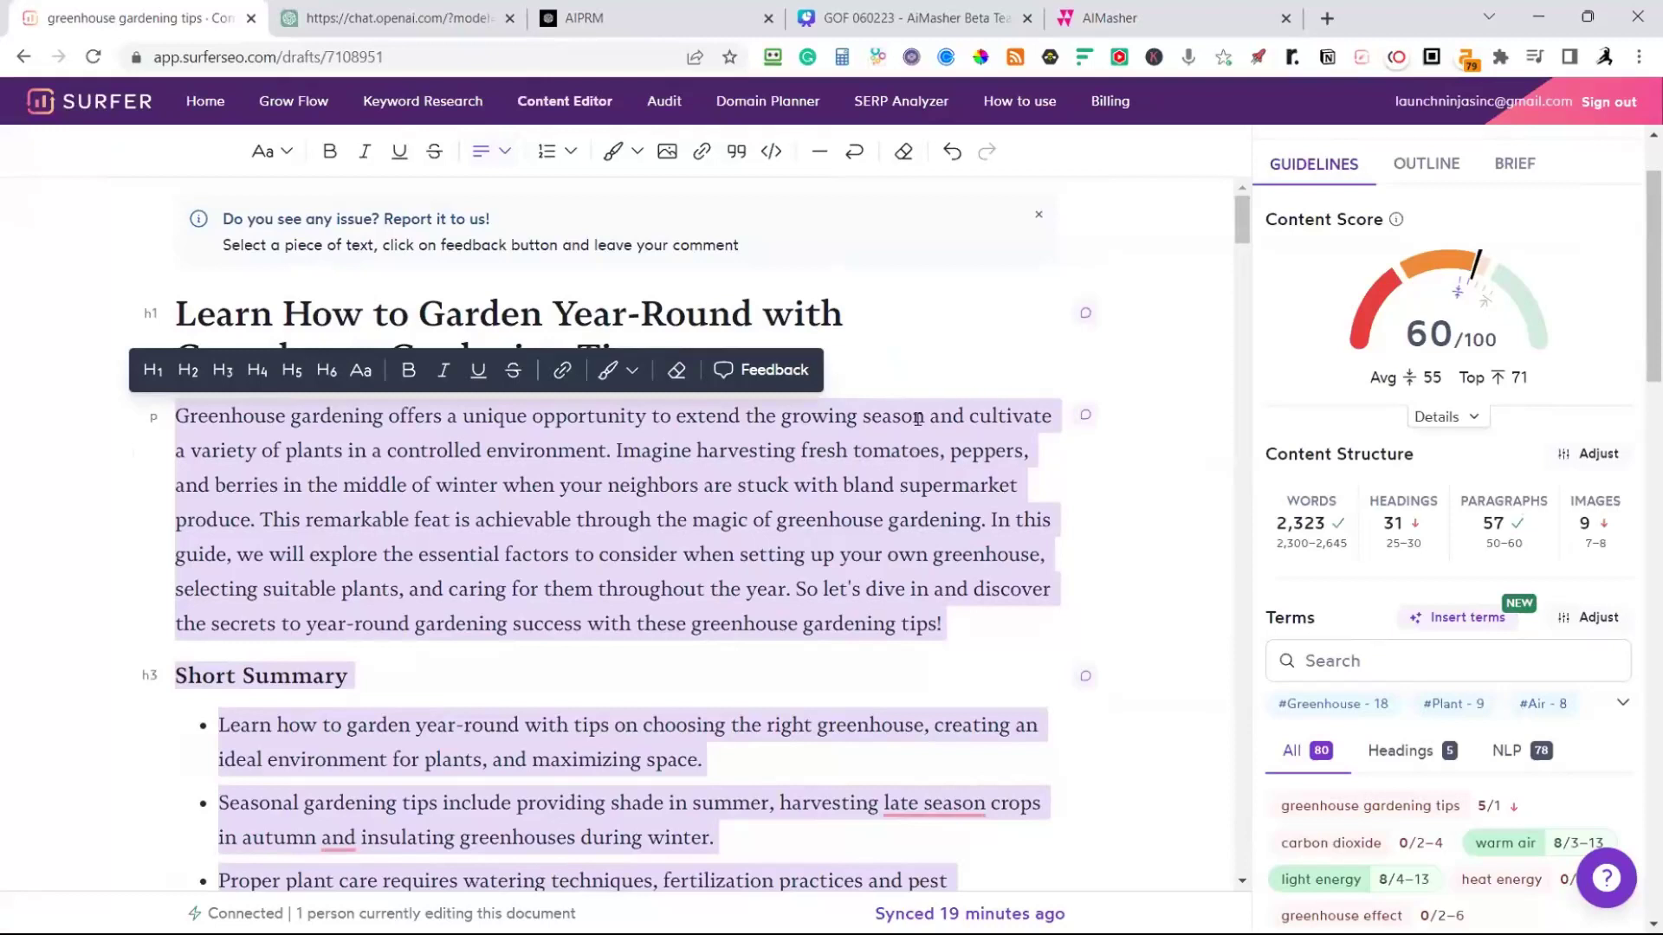
click(898, 295)
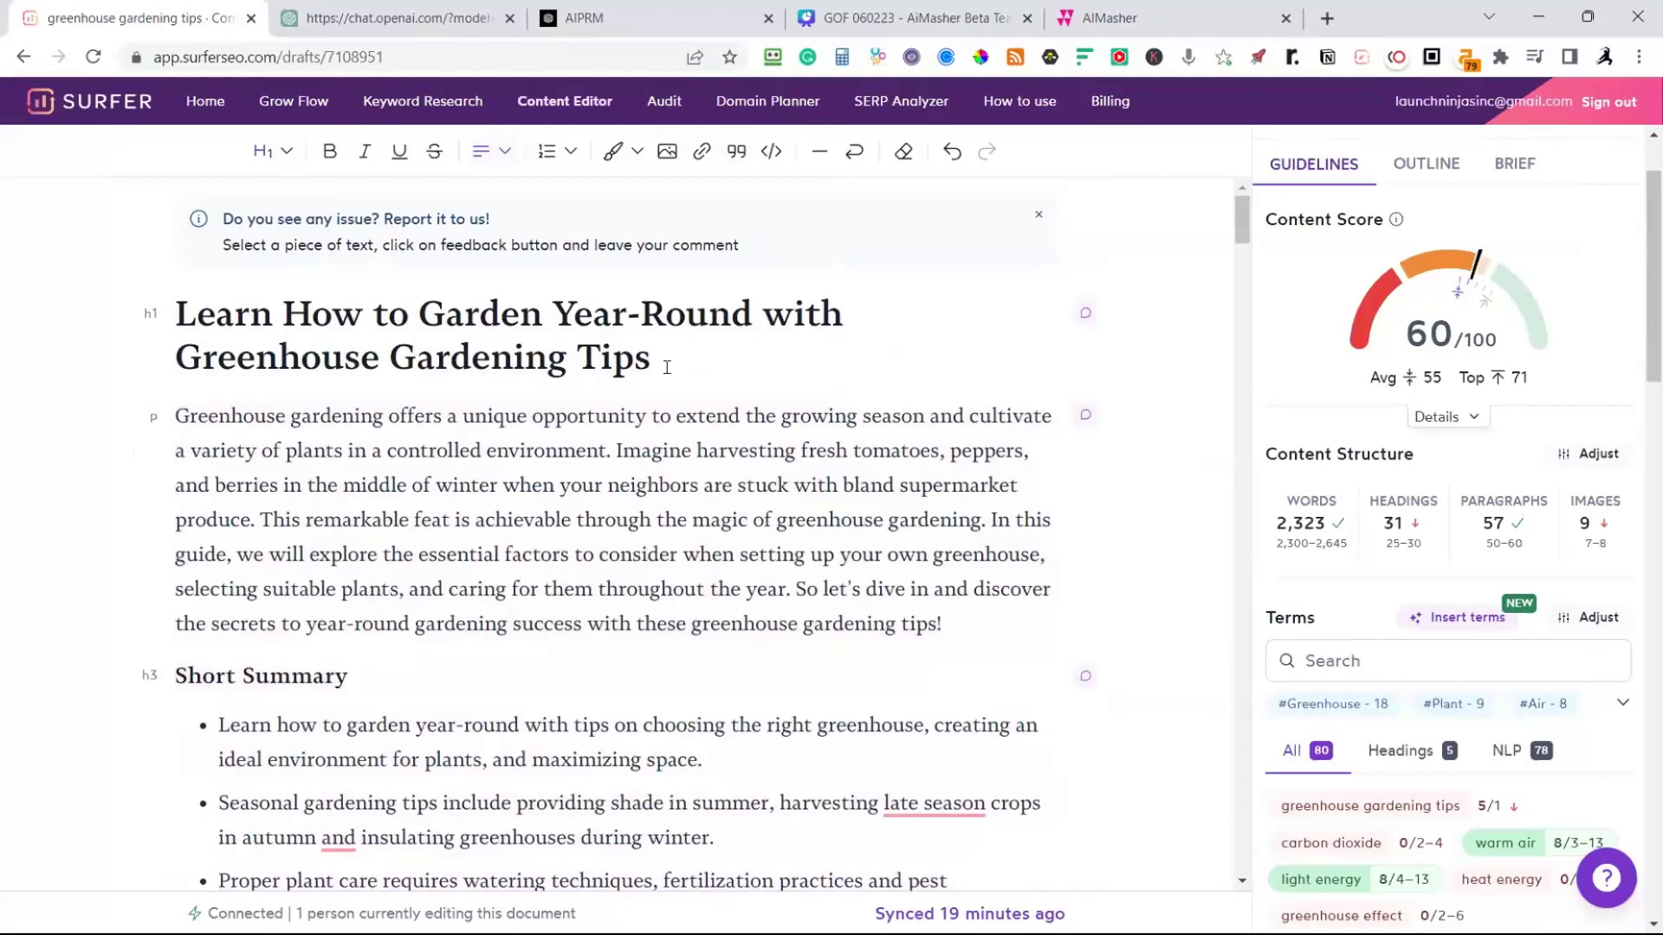
scroll(662, 364, down, 3)
scroll(666, 367, down, 2)
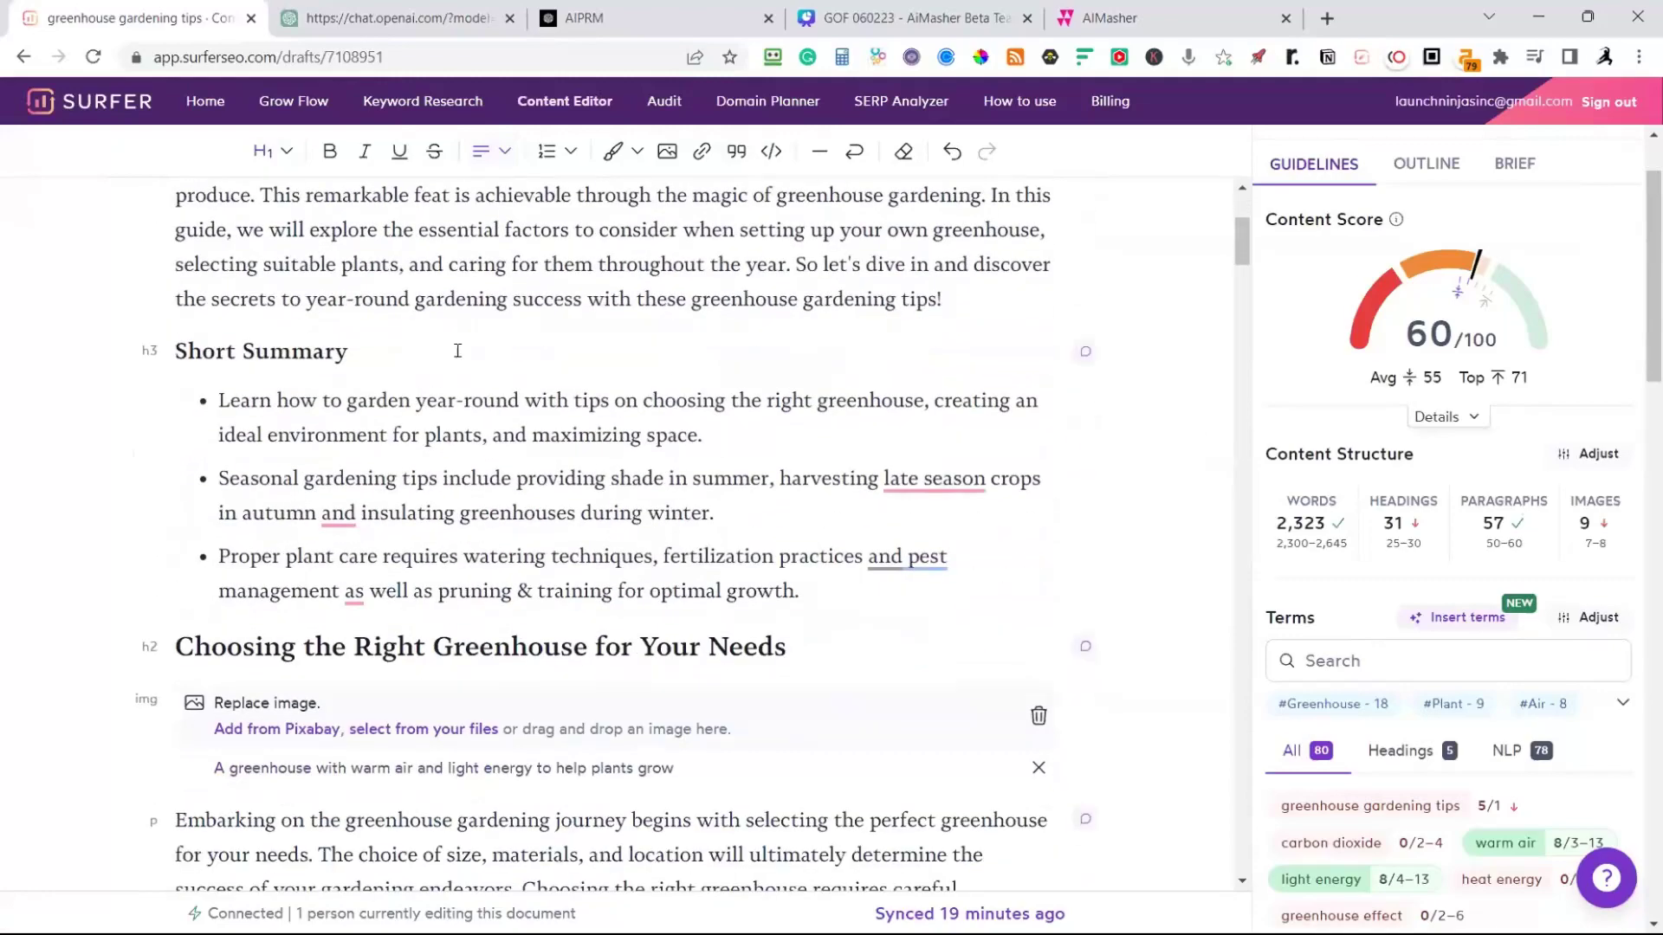
scroll(614, 344, down, 10)
scroll(613, 344, down, 20)
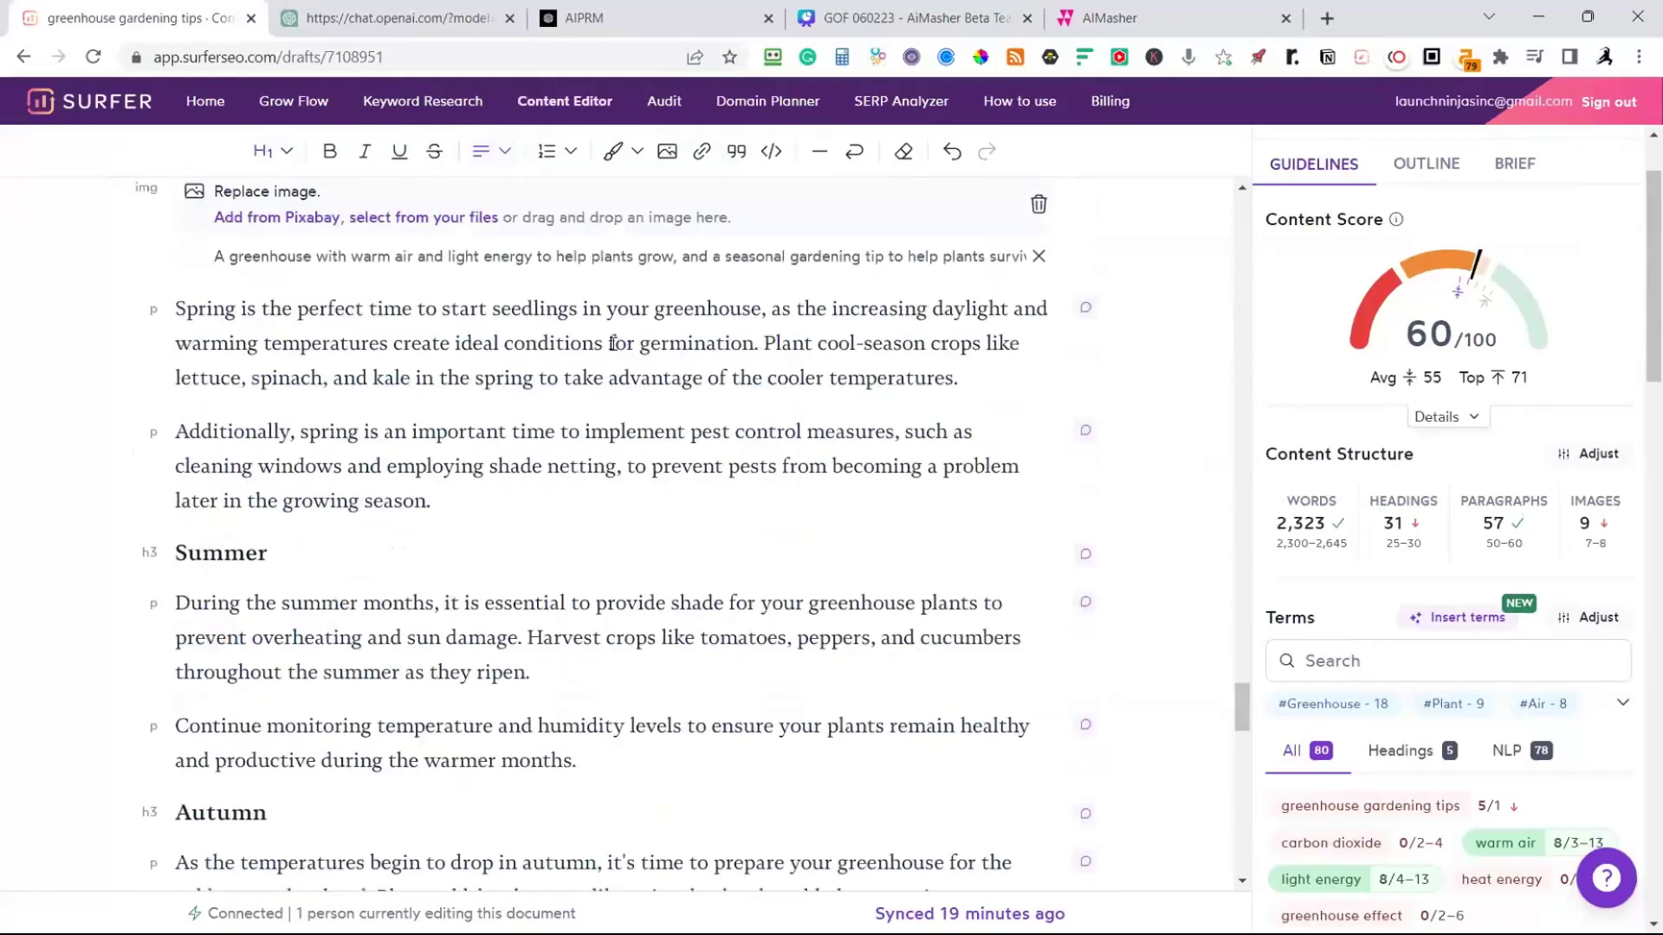
scroll(530, 333, up, 2)
scroll(530, 333, down, 8)
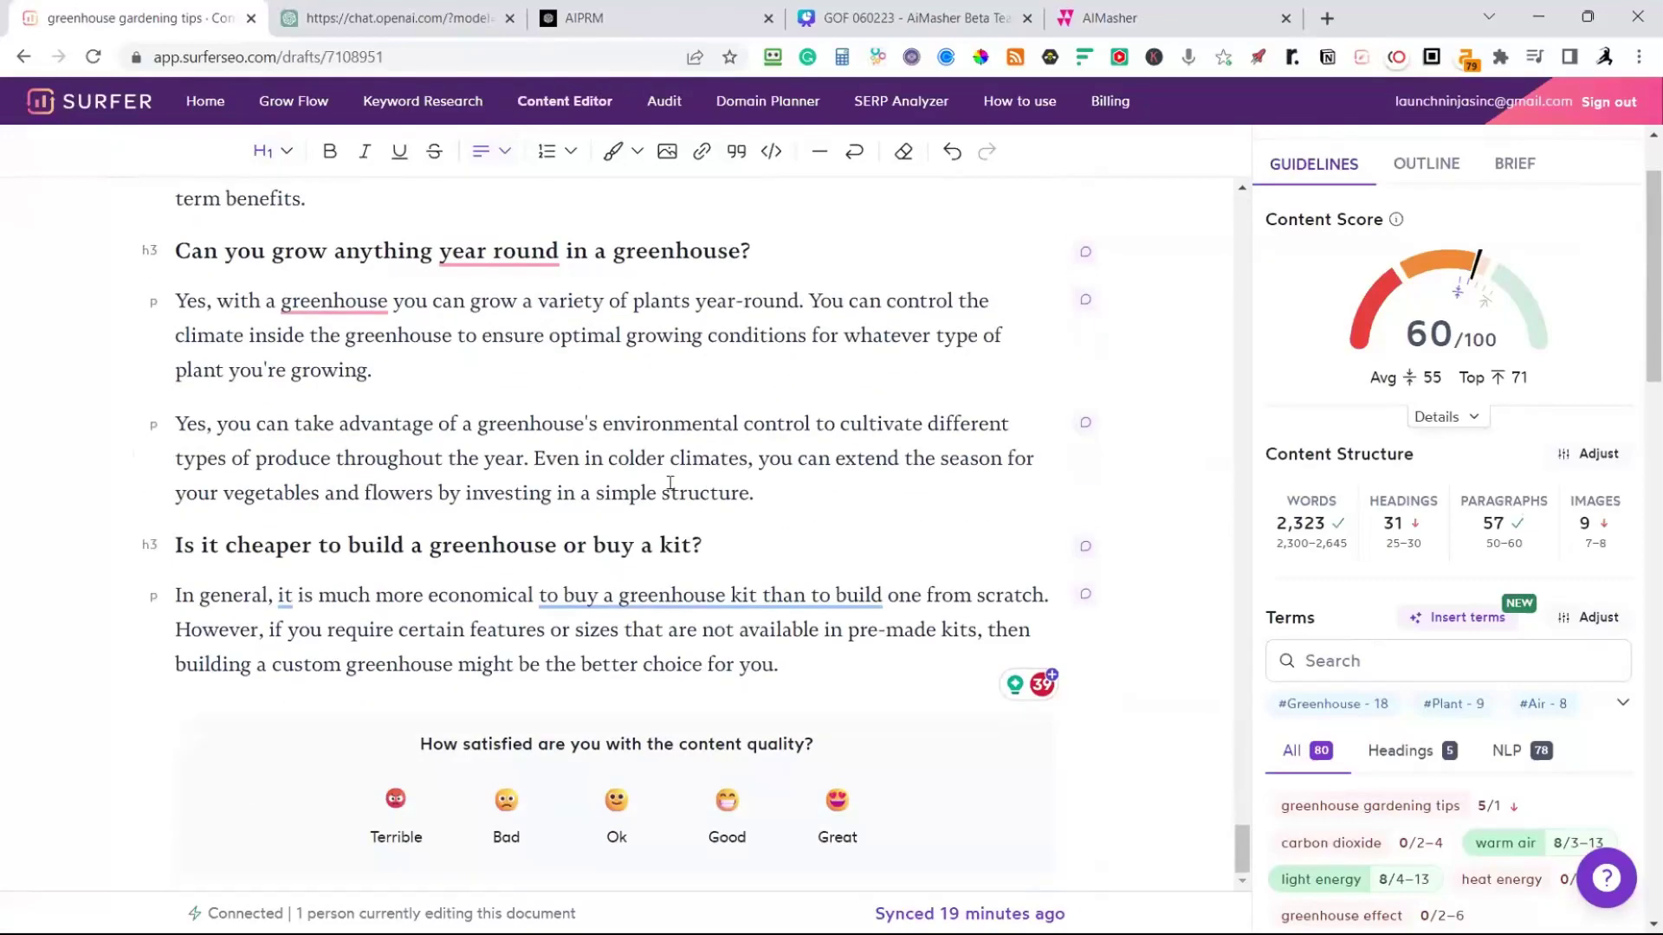
scroll(690, 512, up, 6)
scroll(690, 513, up, 7)
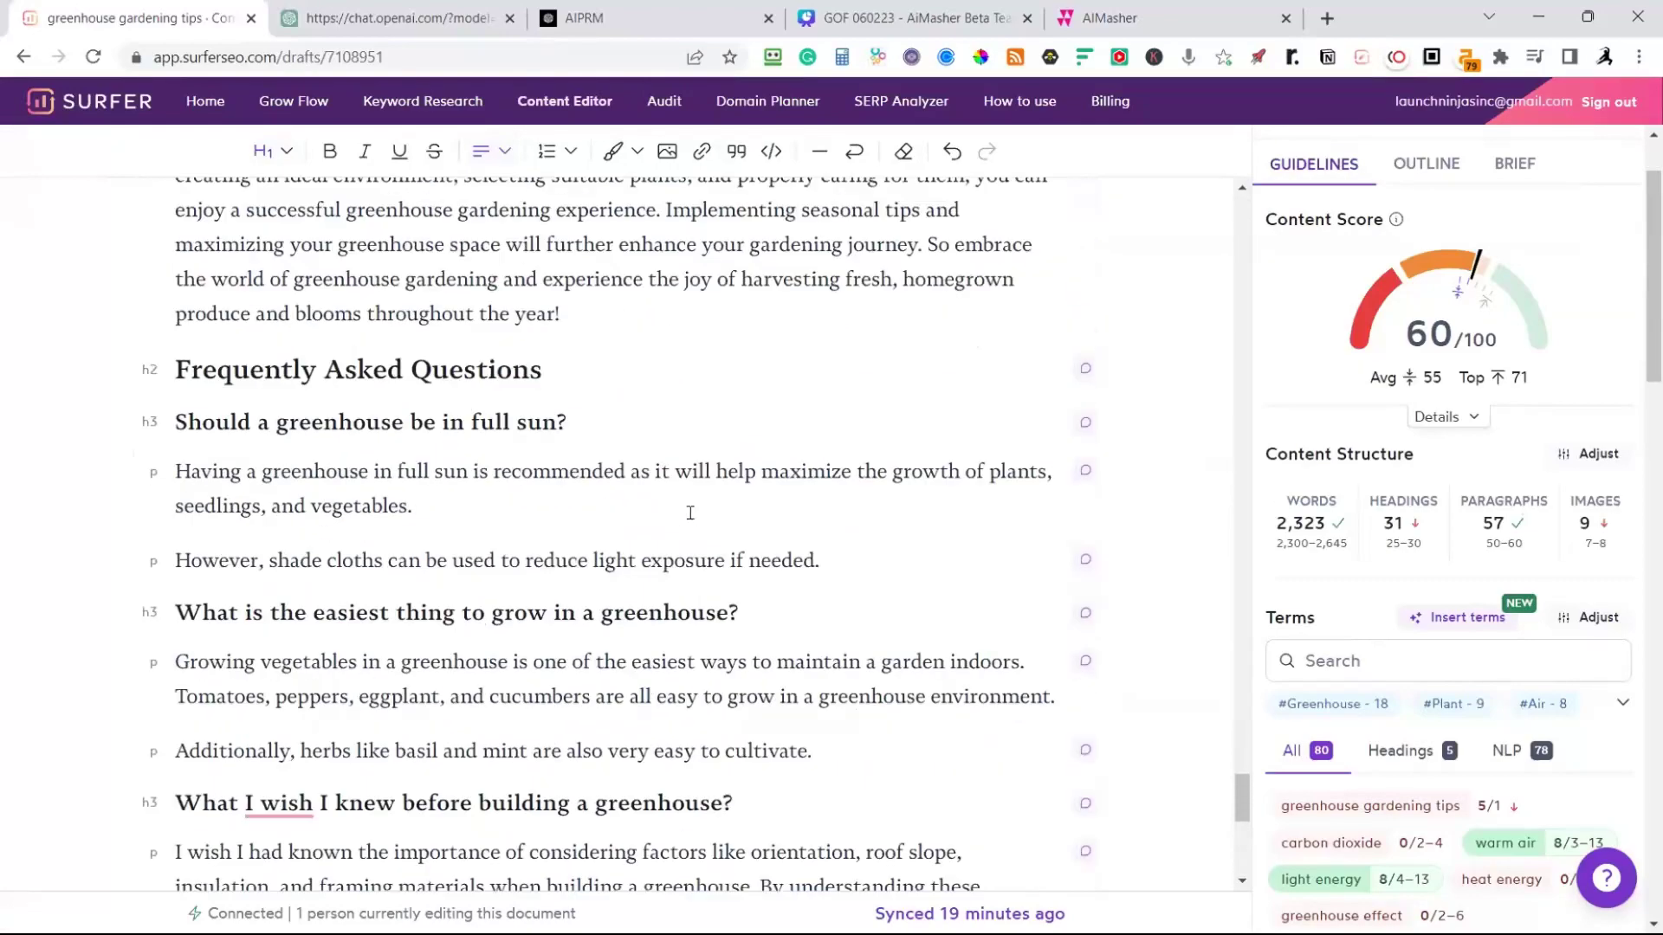
scroll(690, 513, up, 1)
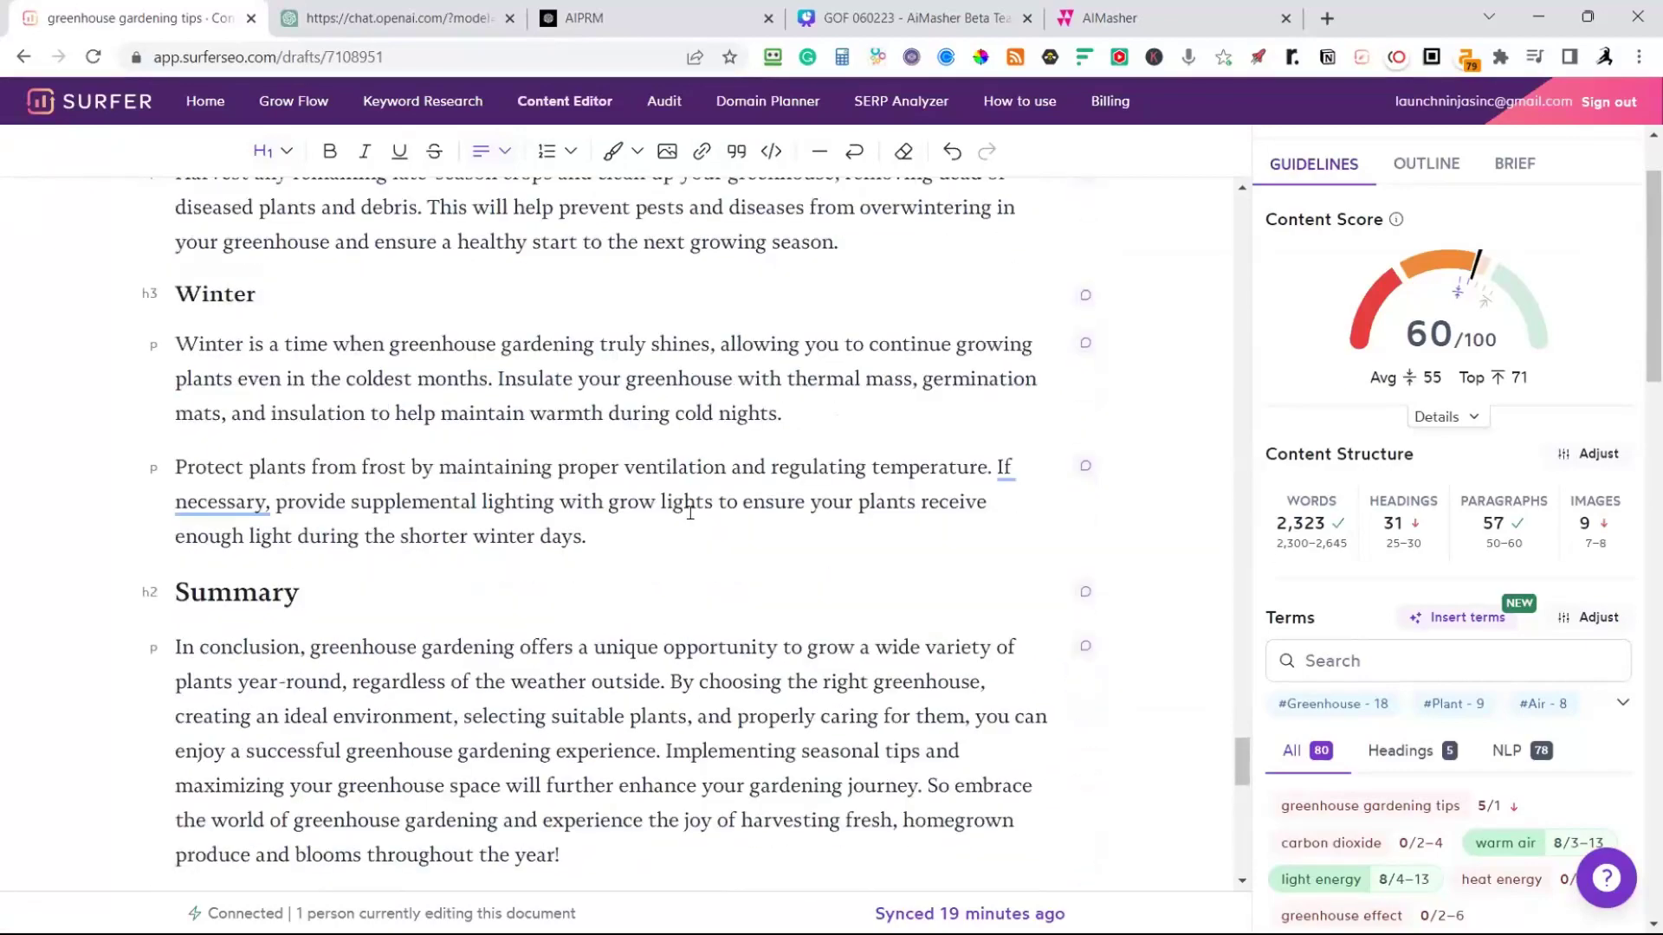
Switch back to AiMasher, assign the greenhouse gardening article to the DIYGardeningTips group, save it and check its entry in My Articles
click(1096, 21)
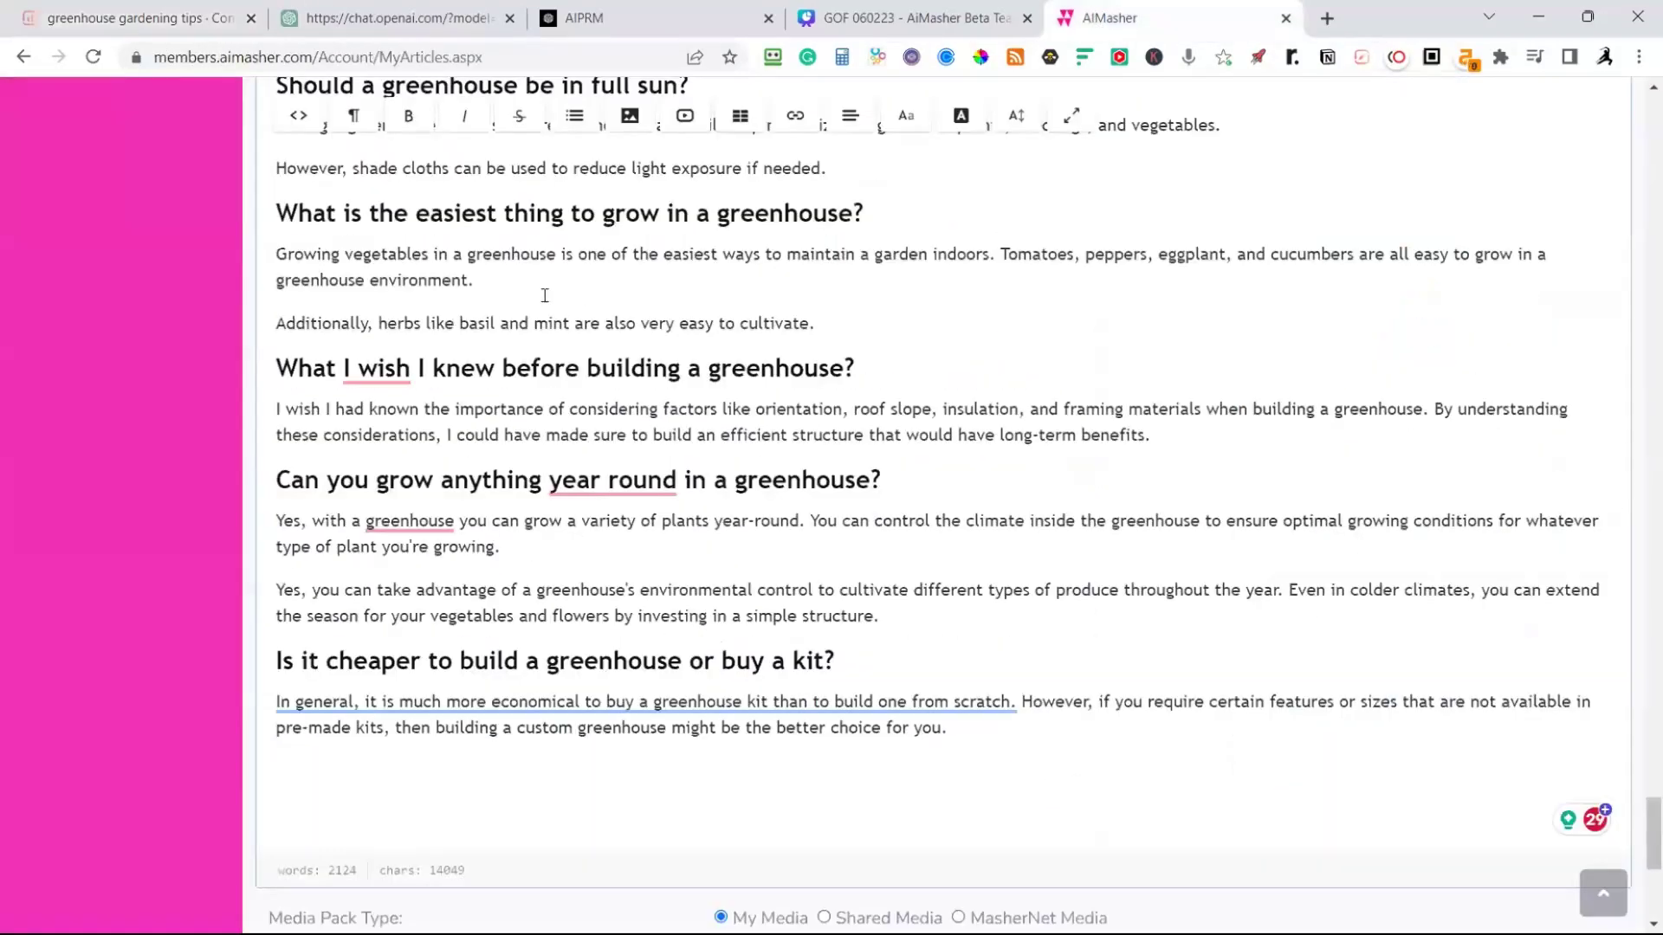
scroll(606, 346, up, 3)
scroll(642, 373, down, 8)
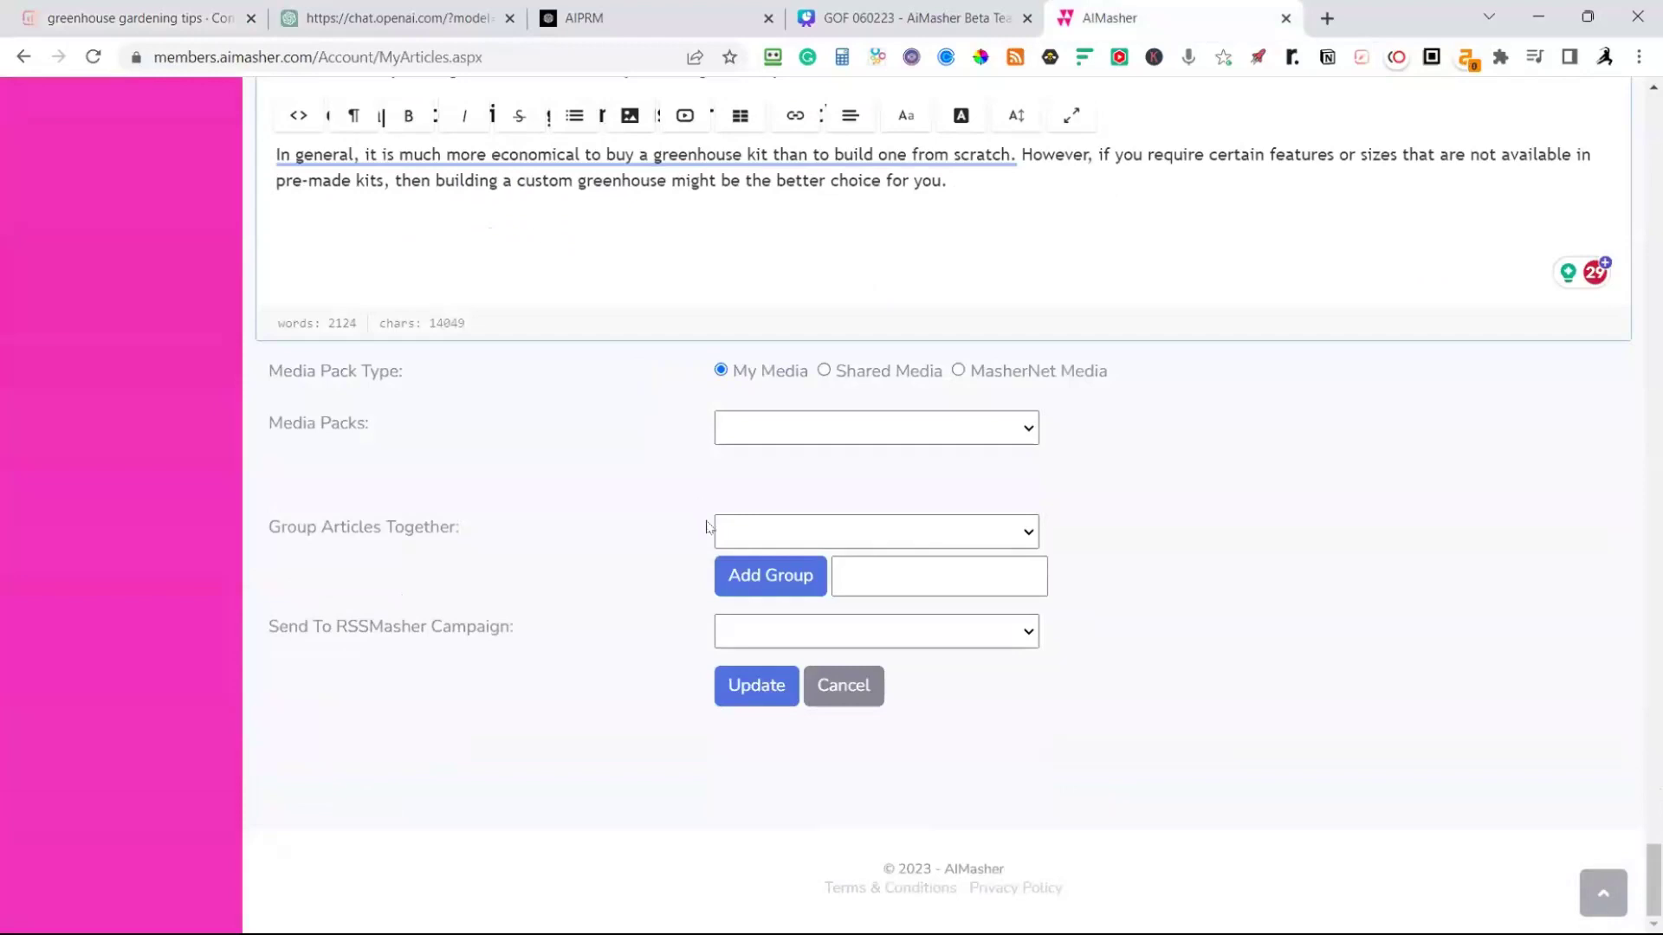
click(760, 686)
click(988, 538)
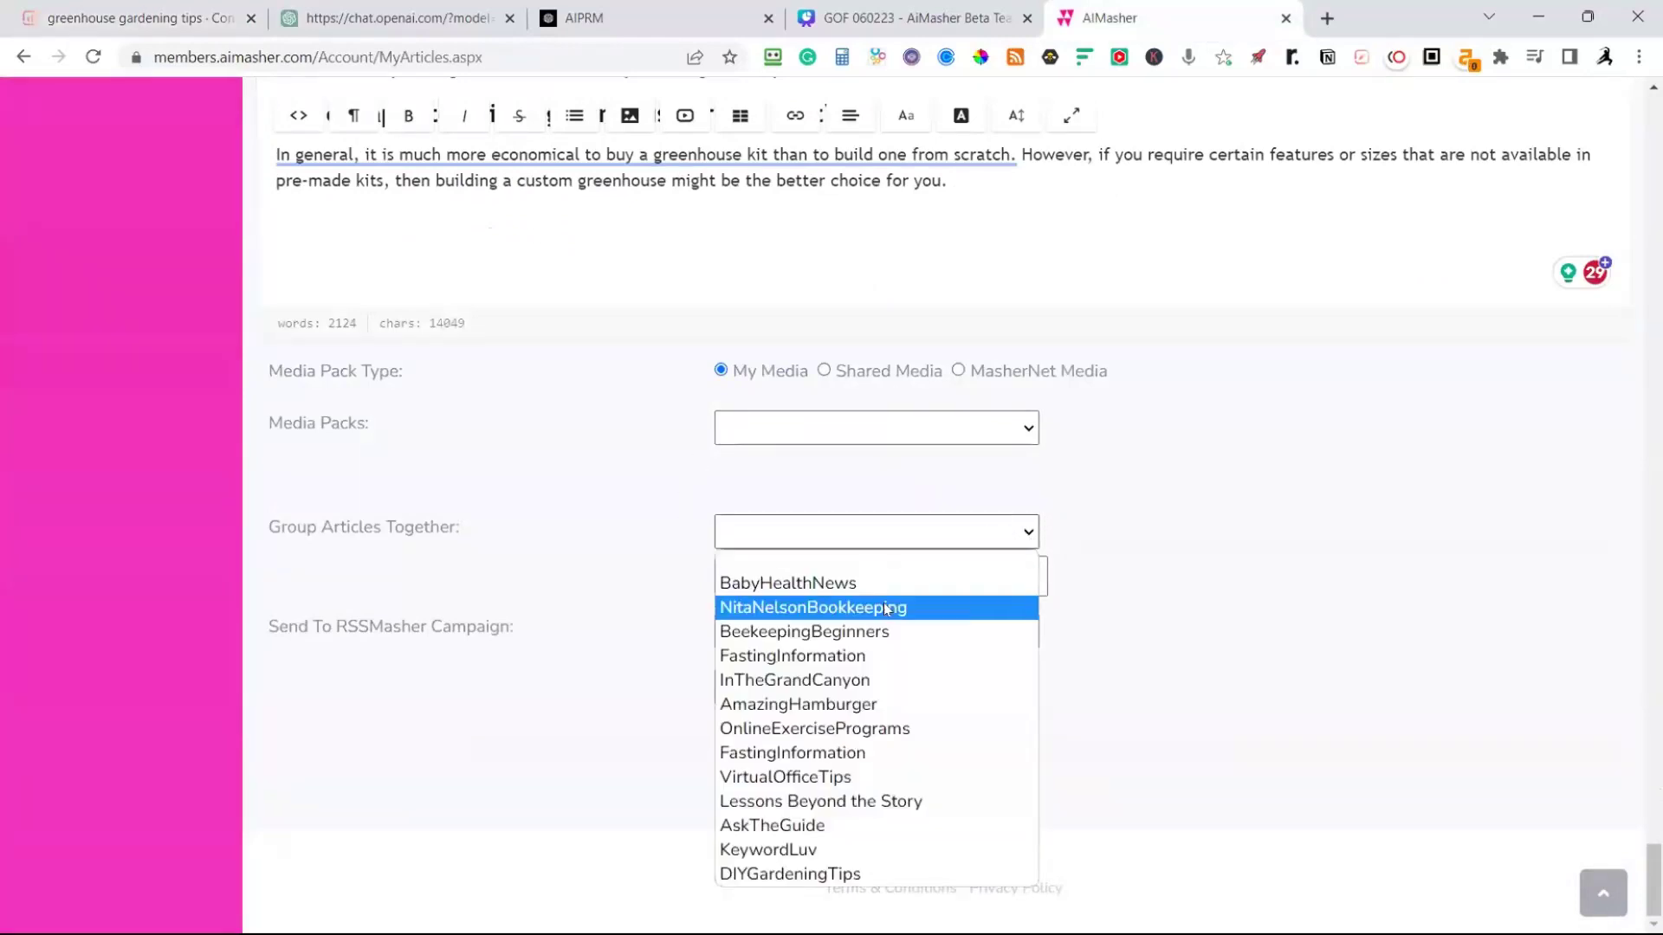
click(817, 874)
click(766, 699)
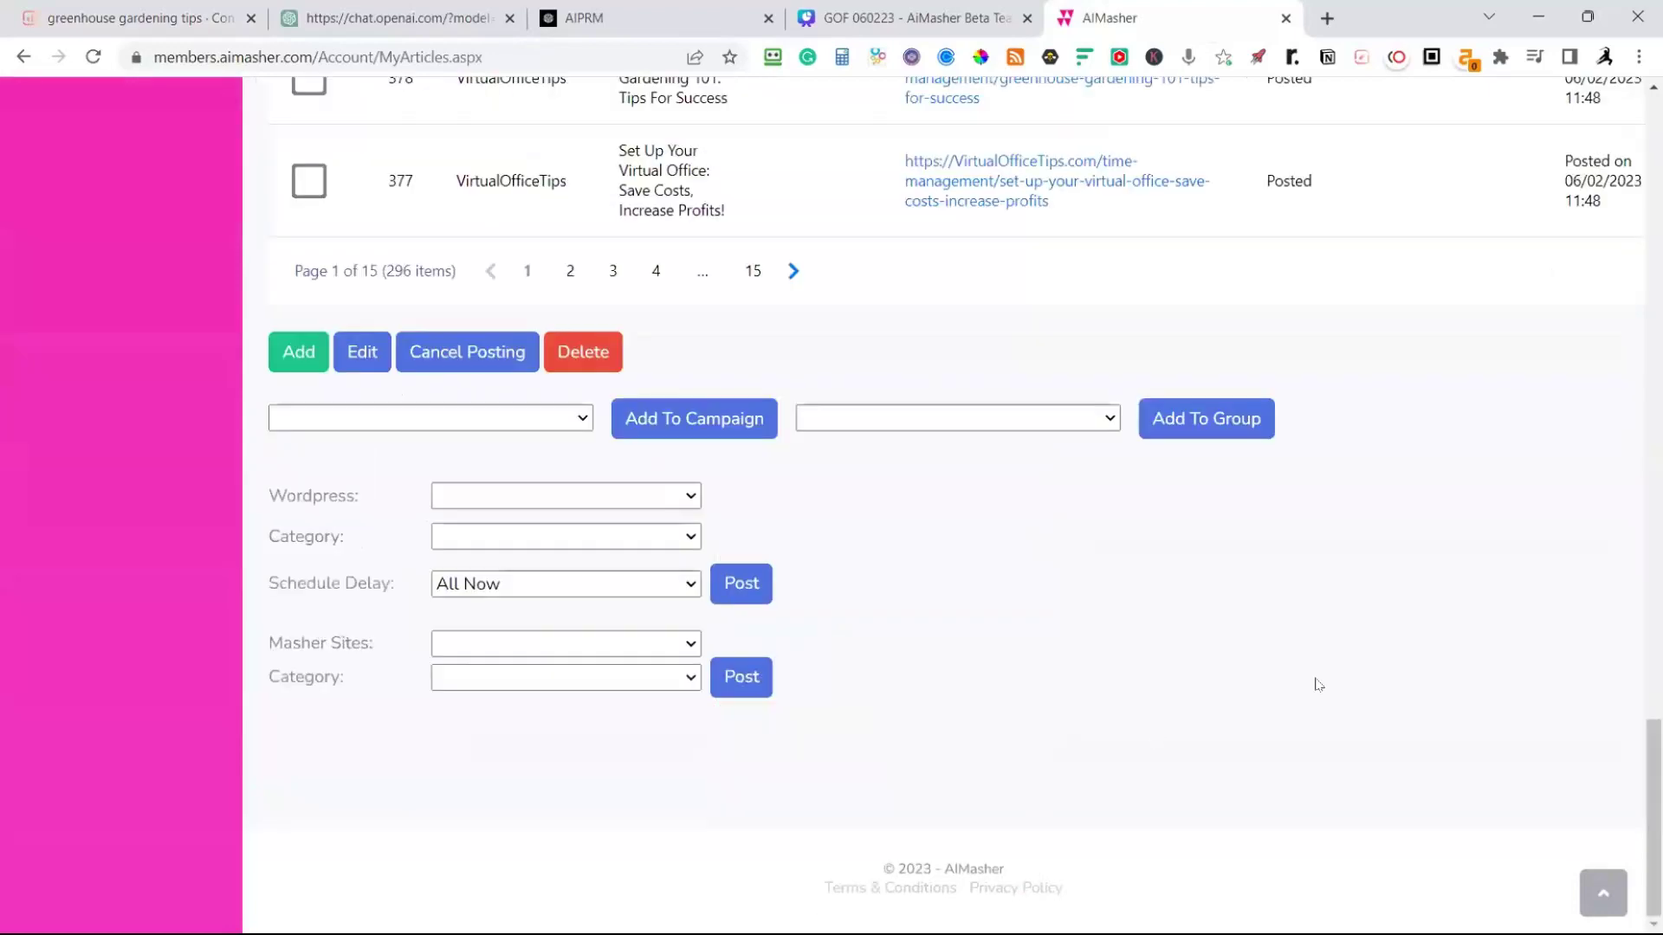
scroll(716, 481, up, 15)
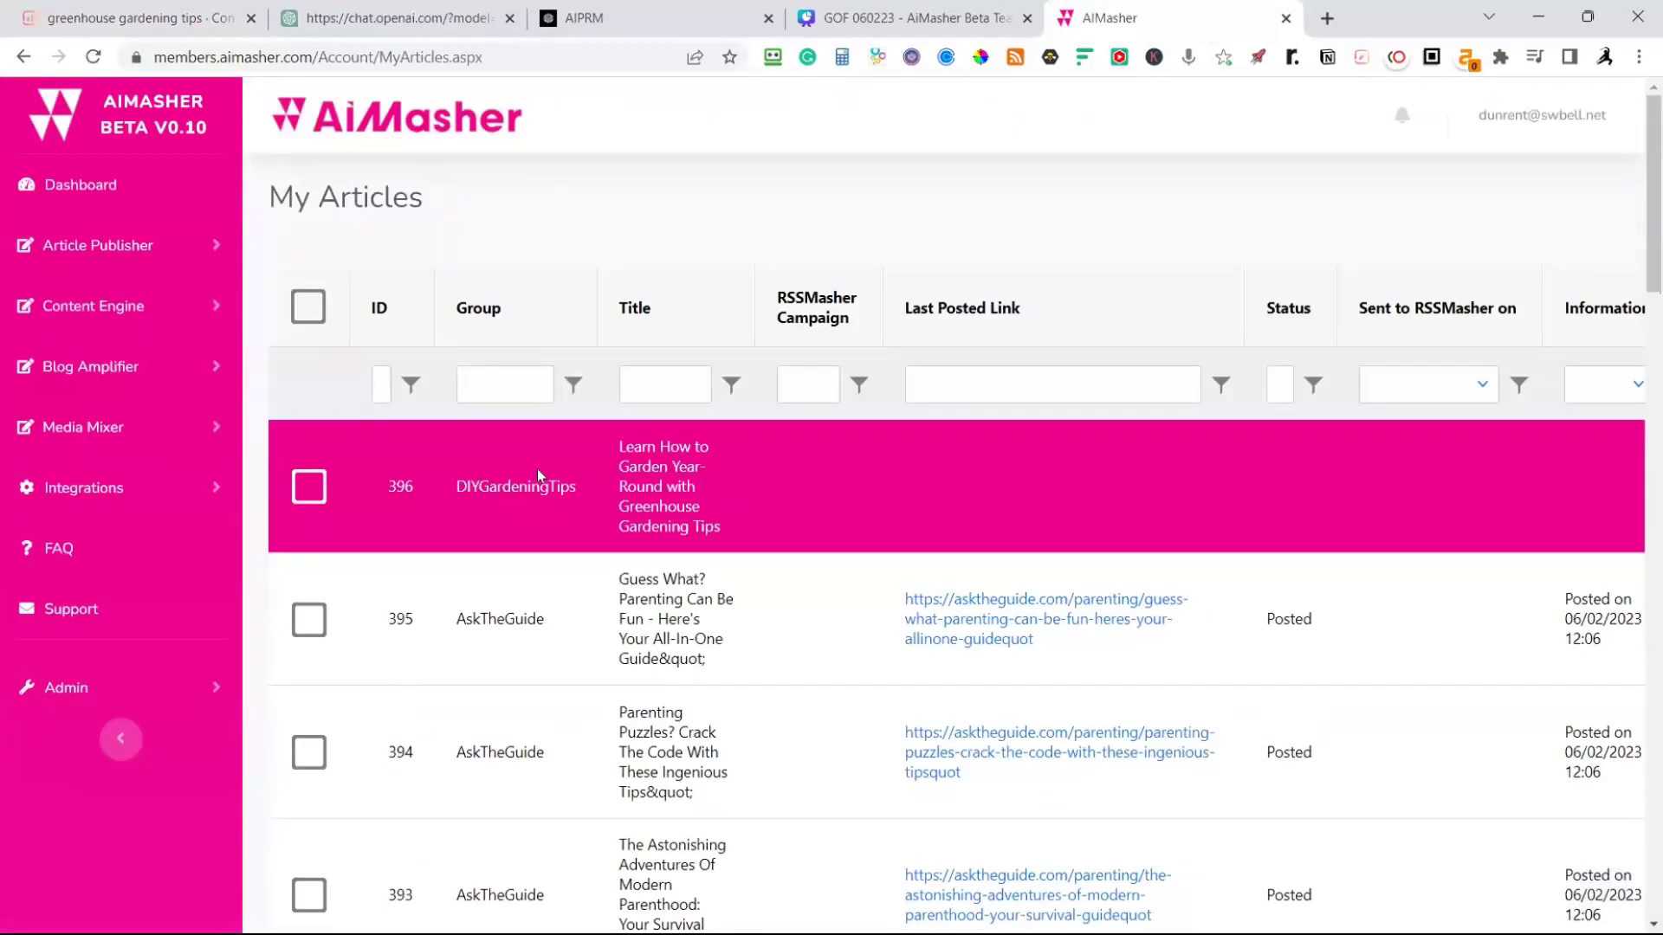